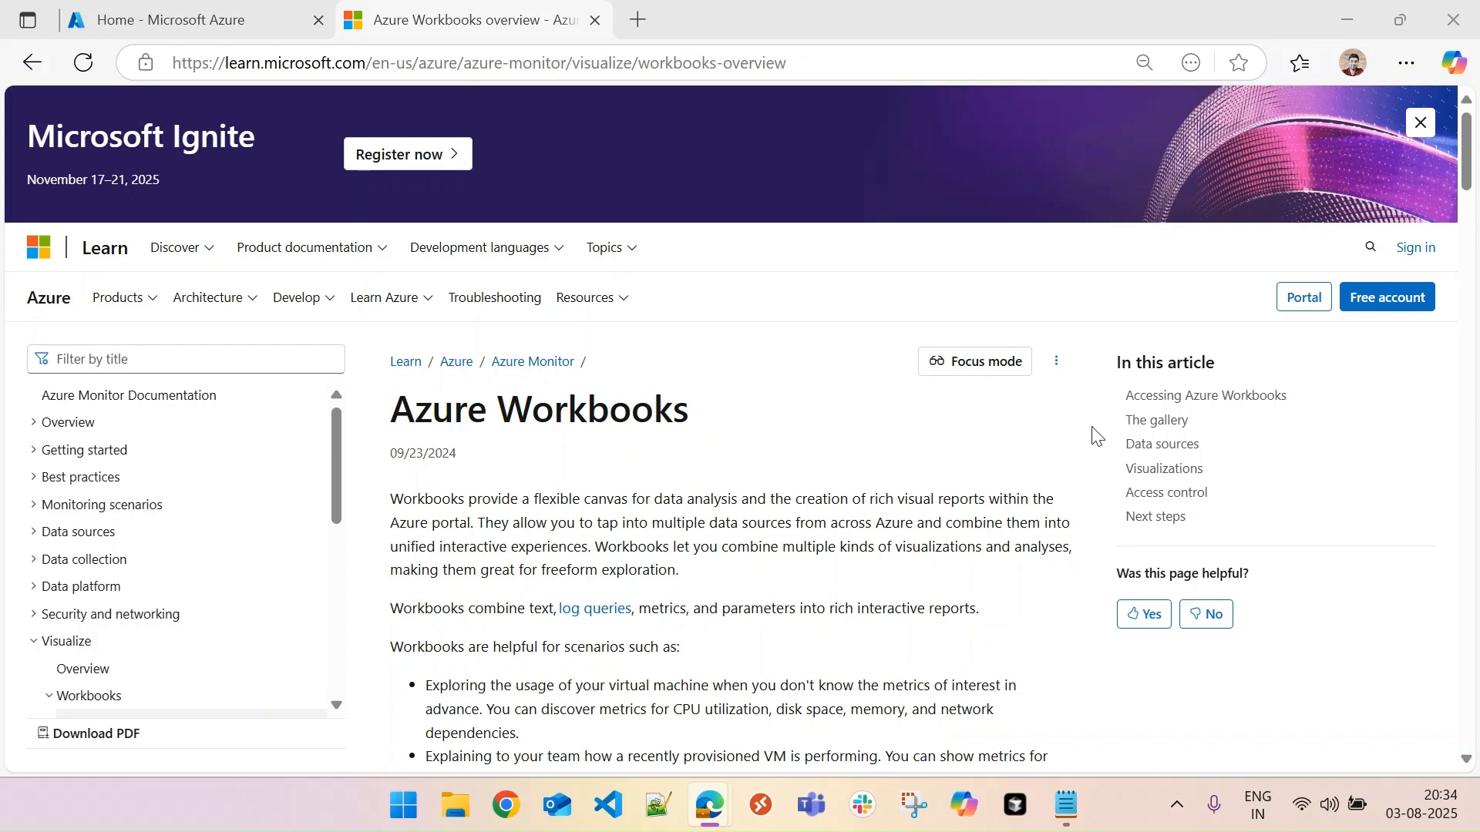
- Read through the Azure Workbooks overview article, from the usage scenarios through access, gallery and data sources to the Visualizations section
{"action": "scroll", "coordinate": [1468, 162], "scroll_direction": "down", "scroll_amount": 4}
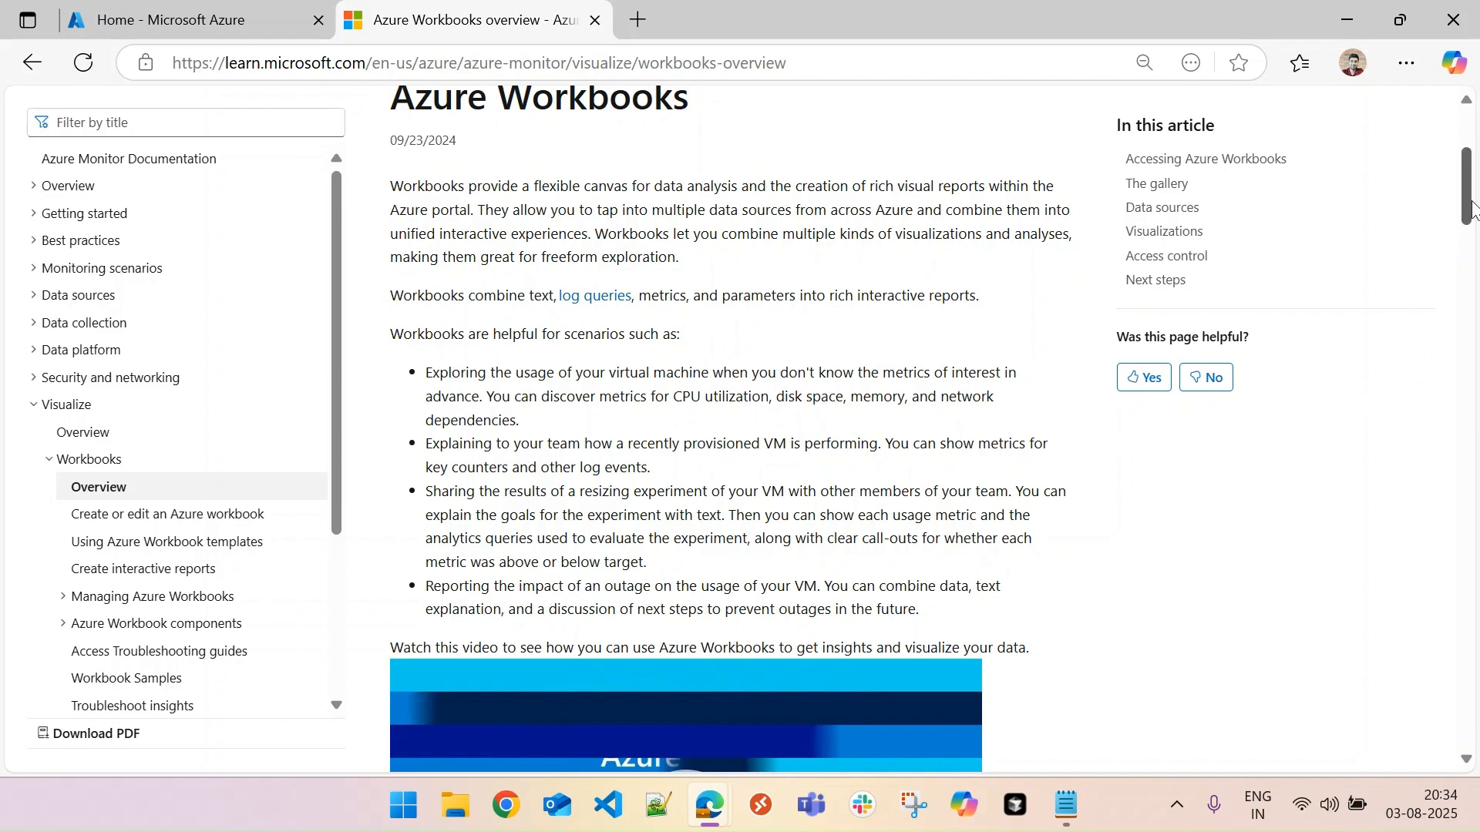
{"action": "scroll", "coordinate": [1472, 208], "scroll_direction": "down", "scroll_amount": 5}
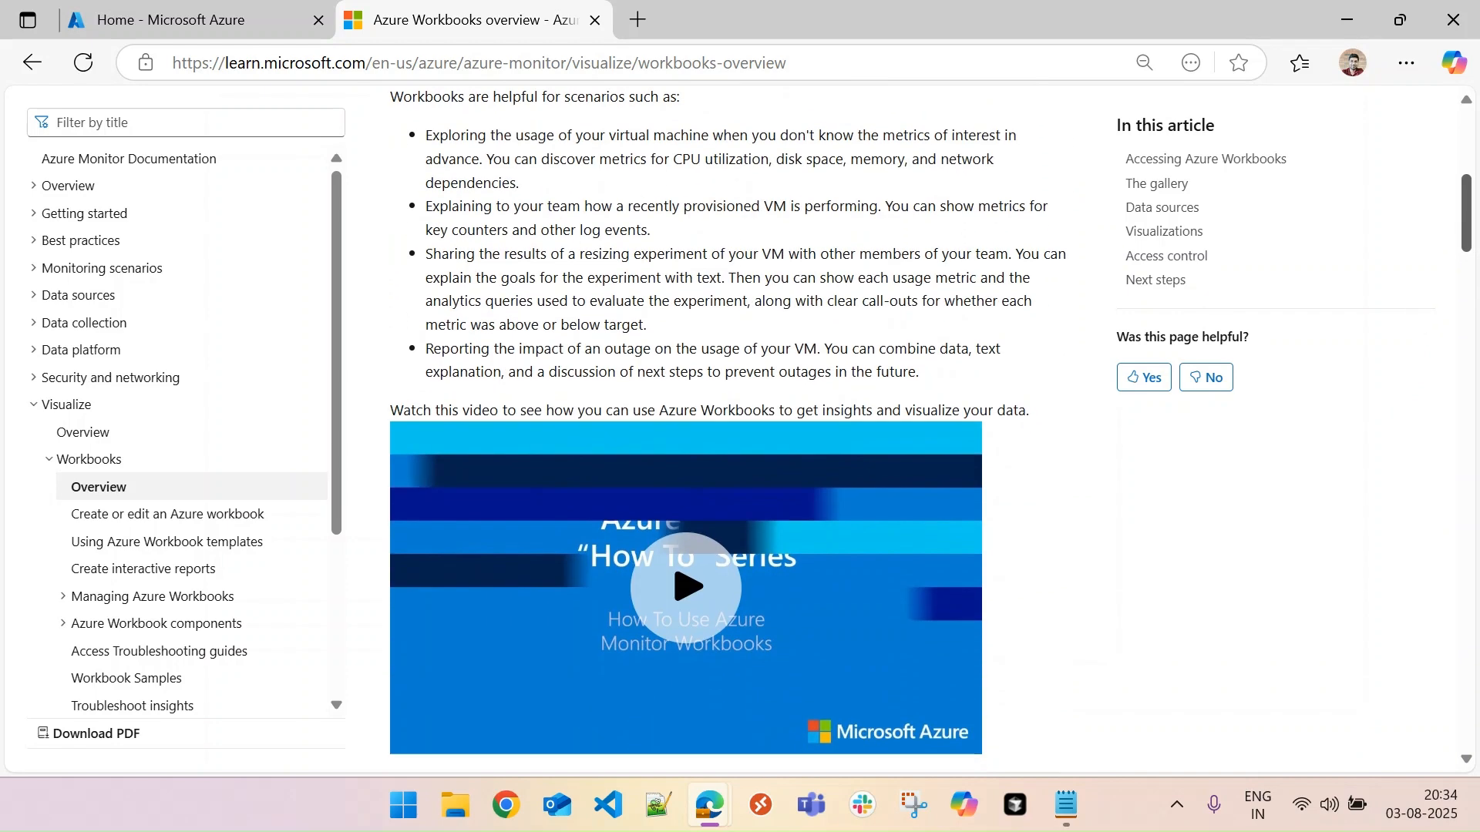
{"action": "scroll", "coordinate": [1466, 231], "scroll_direction": "down", "scroll_amount": 5}
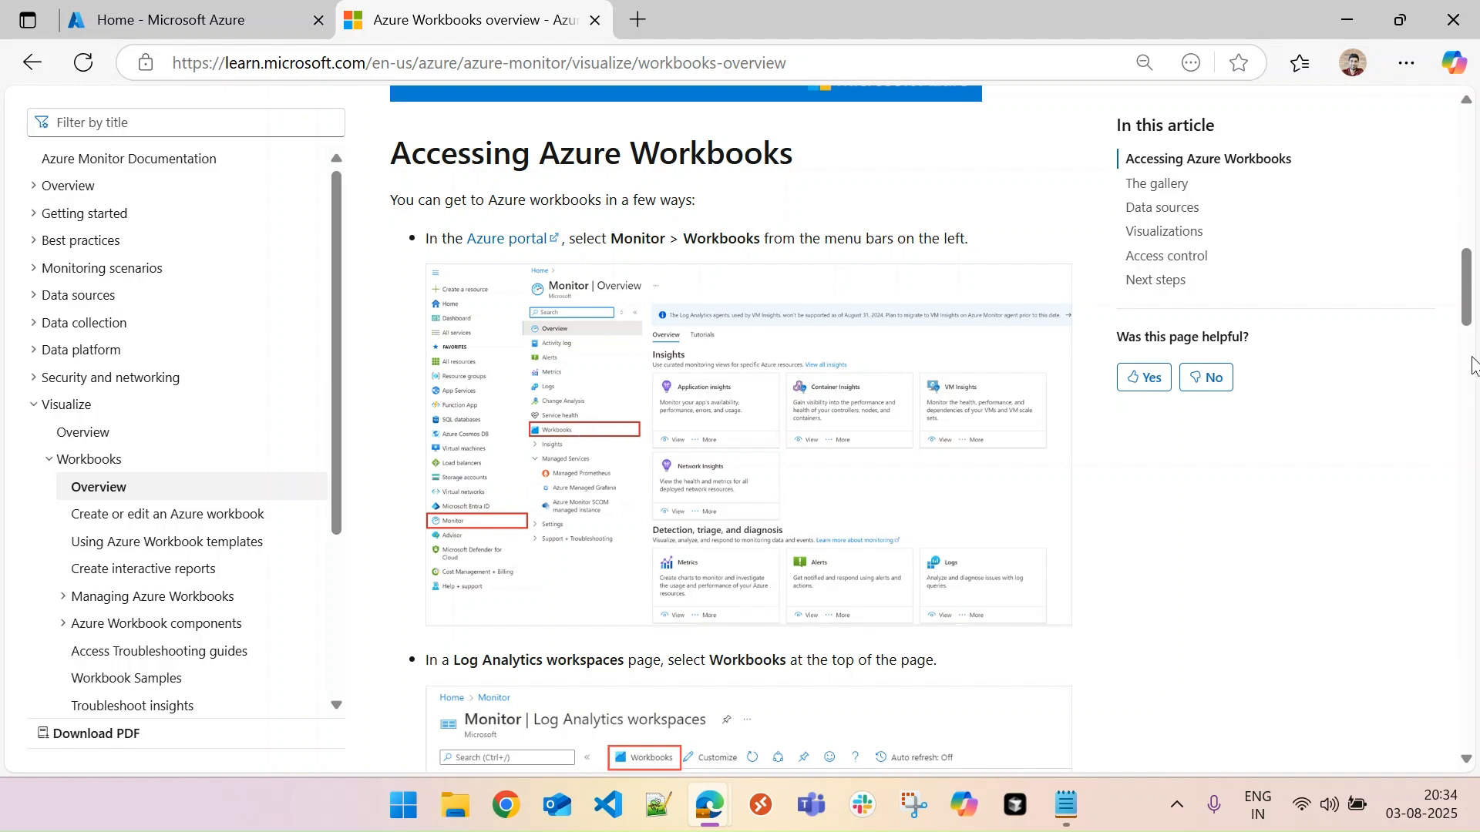
{"action": "scroll", "coordinate": [1476, 339], "scroll_direction": "down", "scroll_amount": 4}
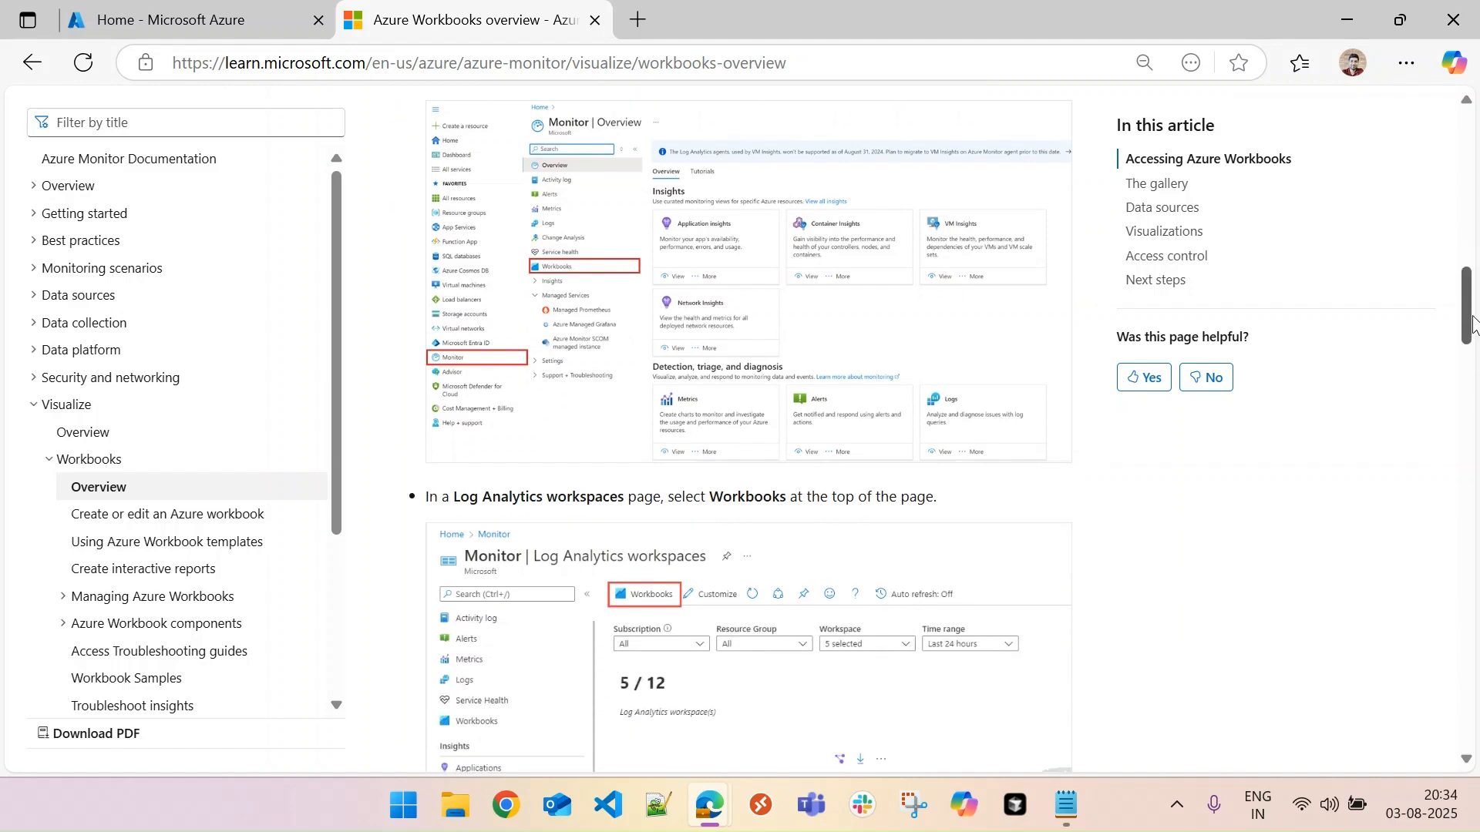
{"action": "scroll", "coordinate": [1476, 339], "scroll_direction": "down", "scroll_amount": 1}
{"action": "scroll", "coordinate": [1476, 339], "scroll_direction": "down", "scroll_amount": 2}
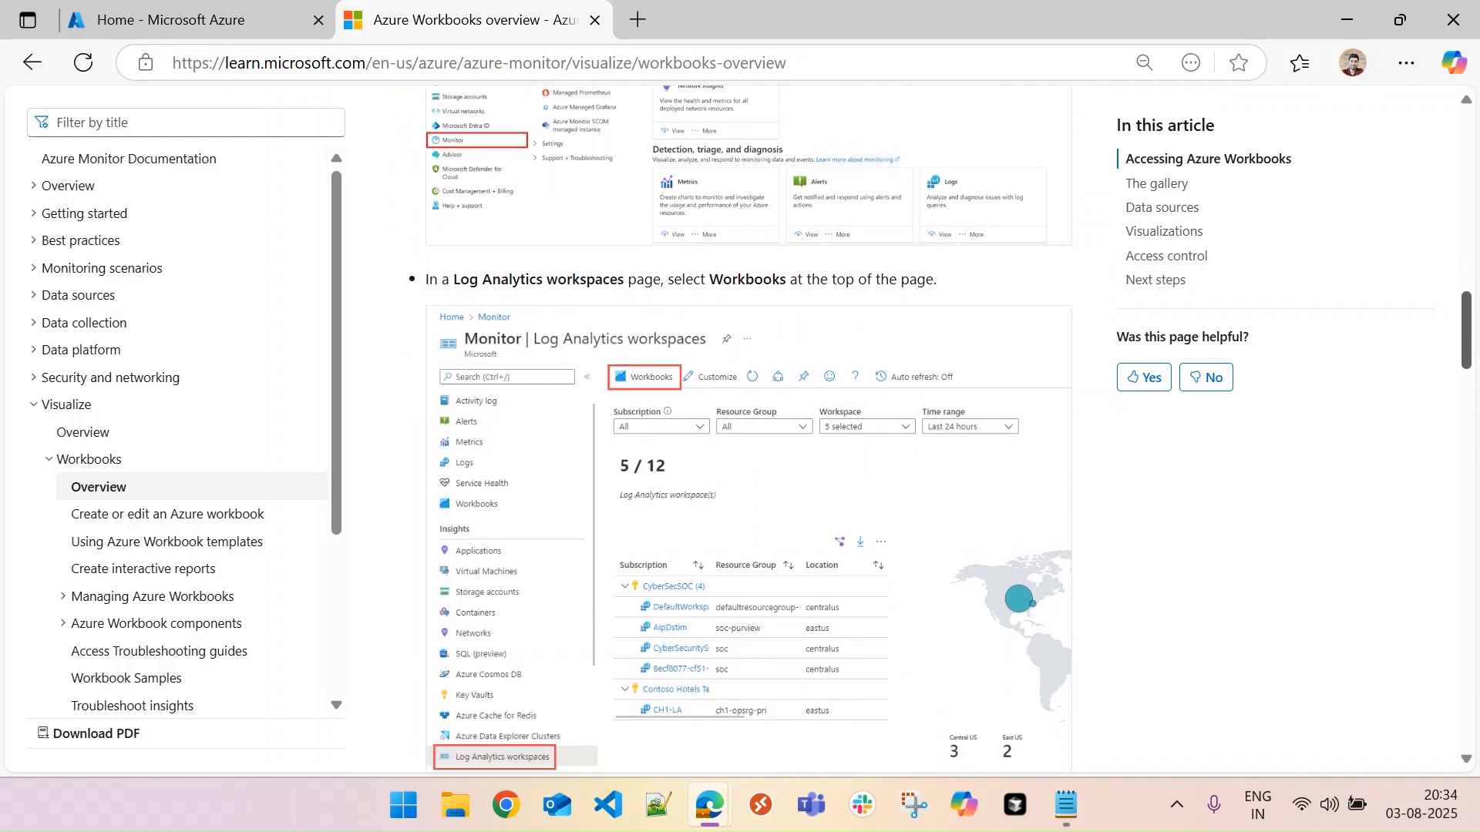
{"action": "scroll", "coordinate": [1477, 423], "scroll_direction": "down", "scroll_amount": 7}
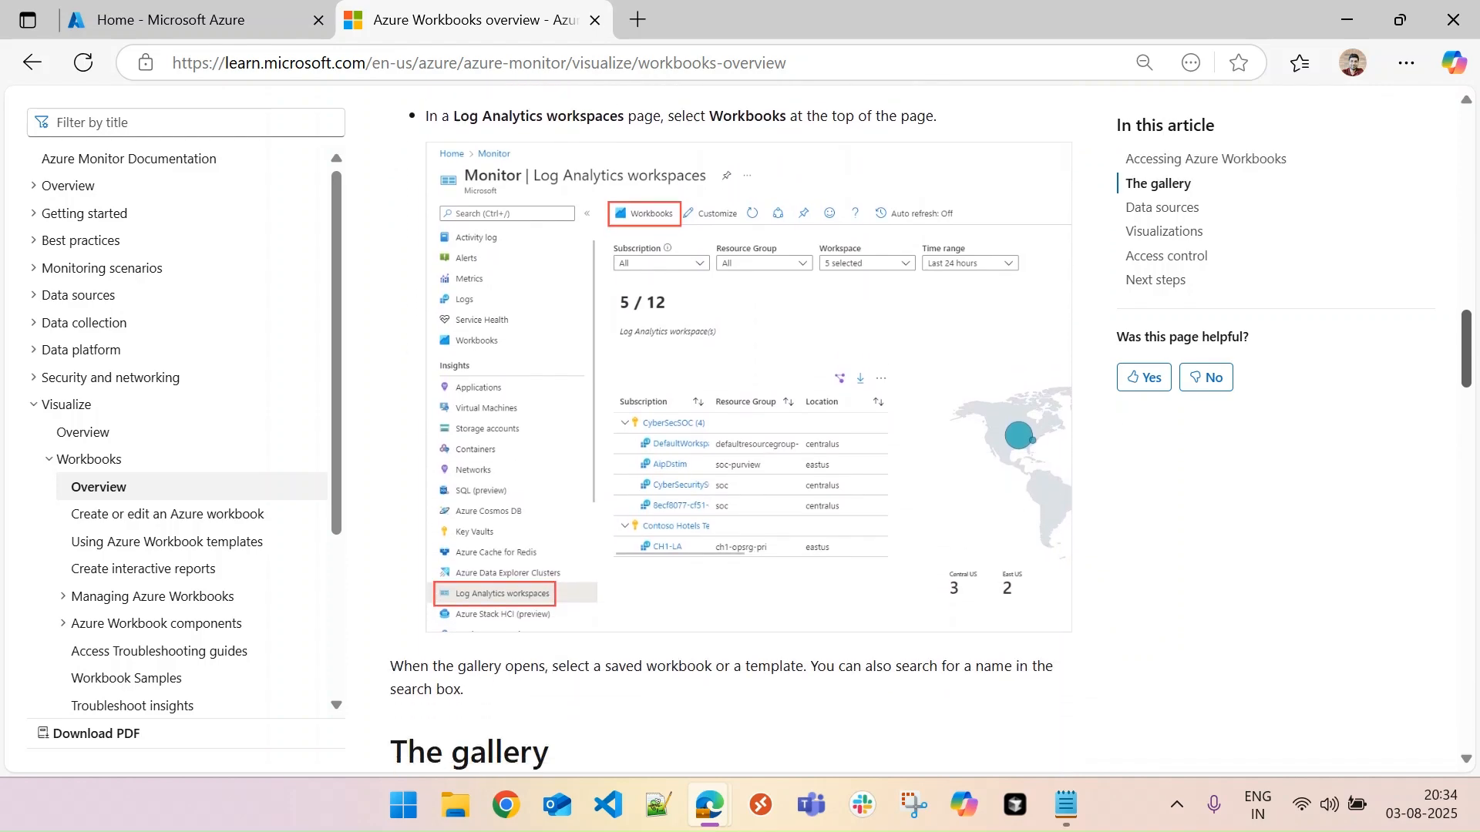
{"action": "mouse_move", "coordinate": [1476, 422]}
{"action": "left_mouse_down"}
{"action": "mouse_move", "coordinate": [1472, 460]}
{"action": "mouse_move", "coordinate": [1470, 433]}
{"action": "left_mouse_up"}
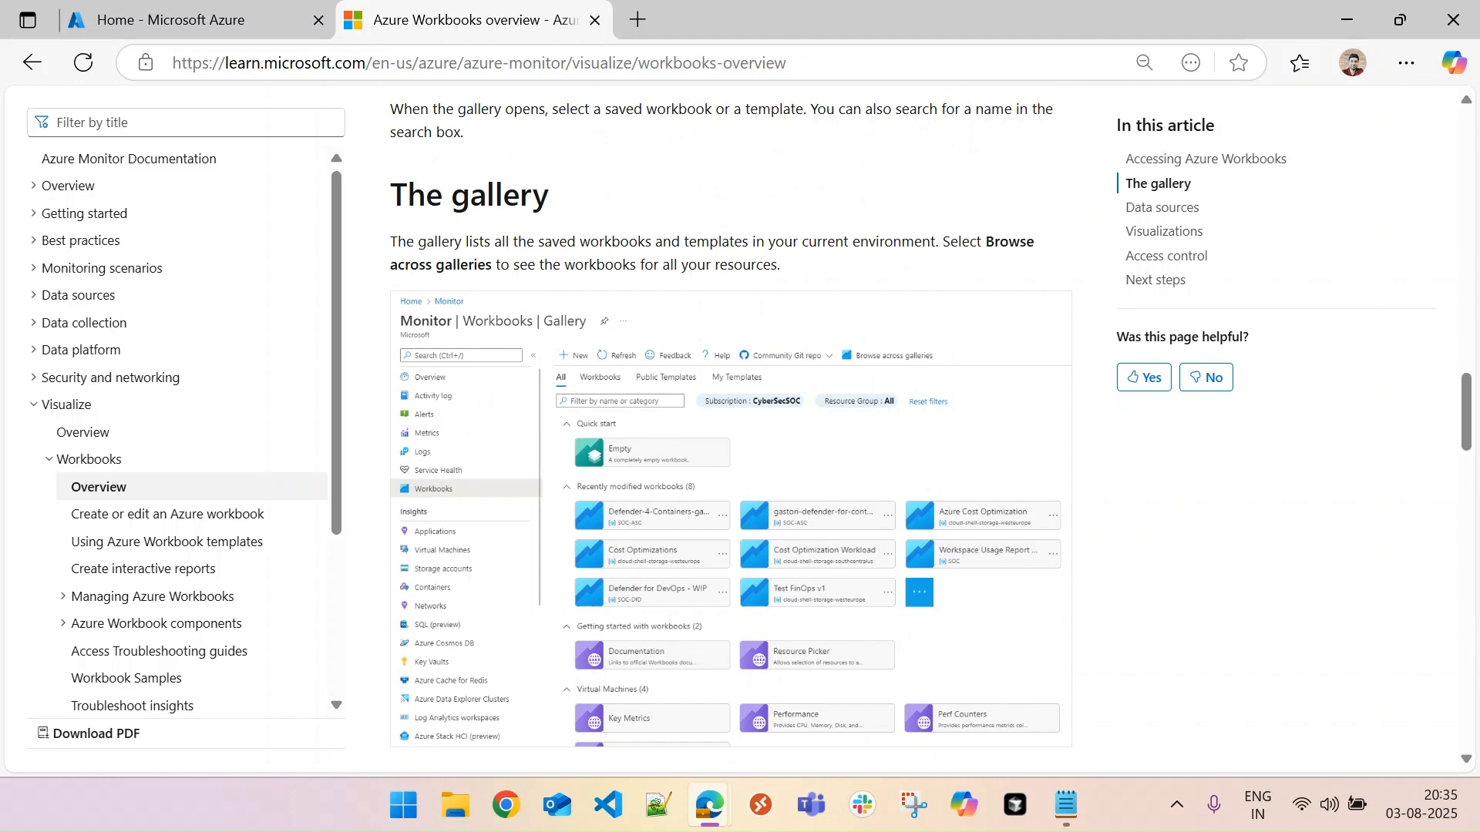
{"action": "left_click_drag", "start_coordinate": [1469, 393], "coordinate": [1470, 395]}
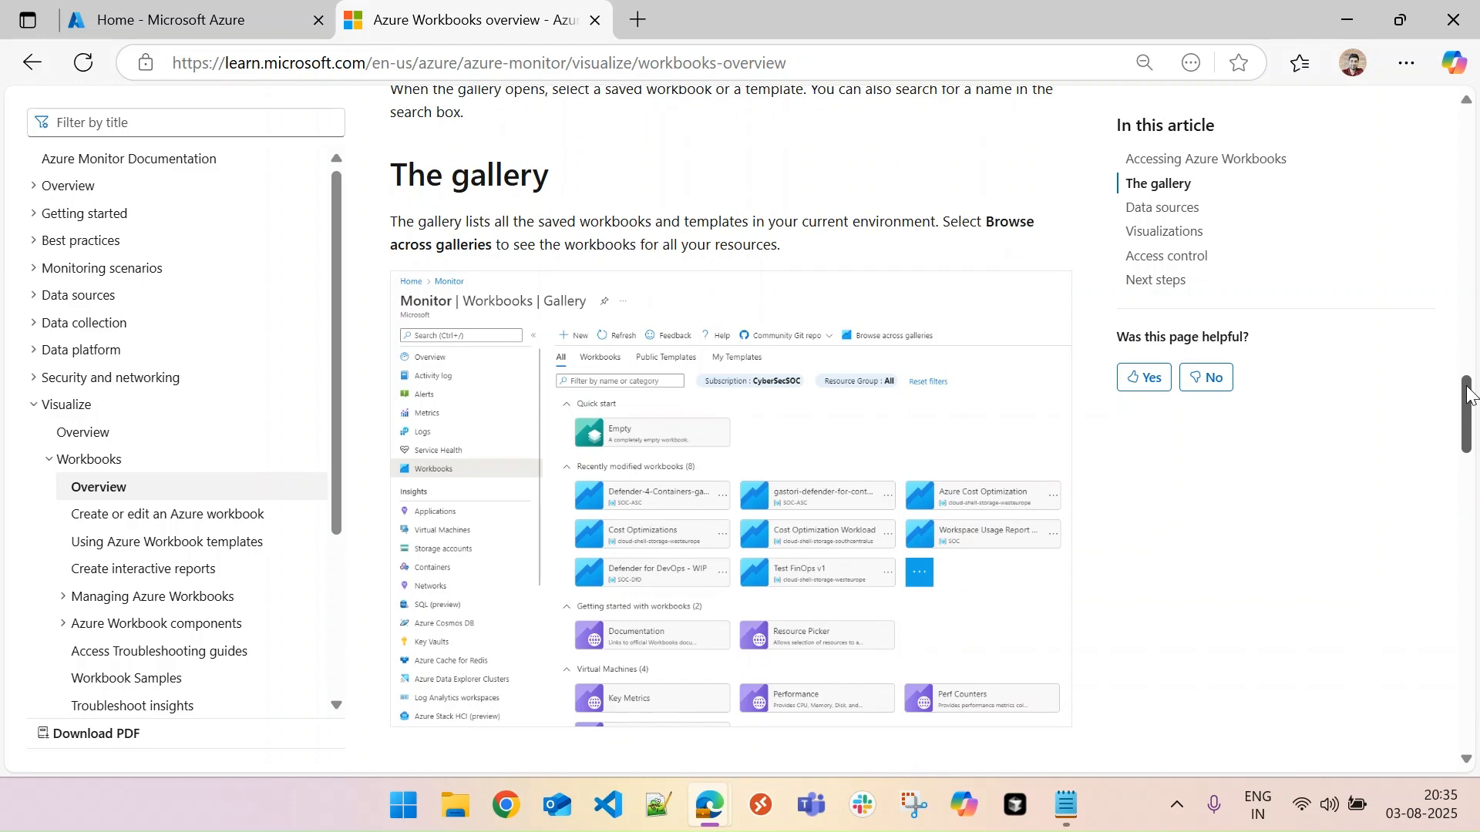
{"action": "left_click_drag", "start_coordinate": [1469, 395], "coordinate": [1477, 505]}
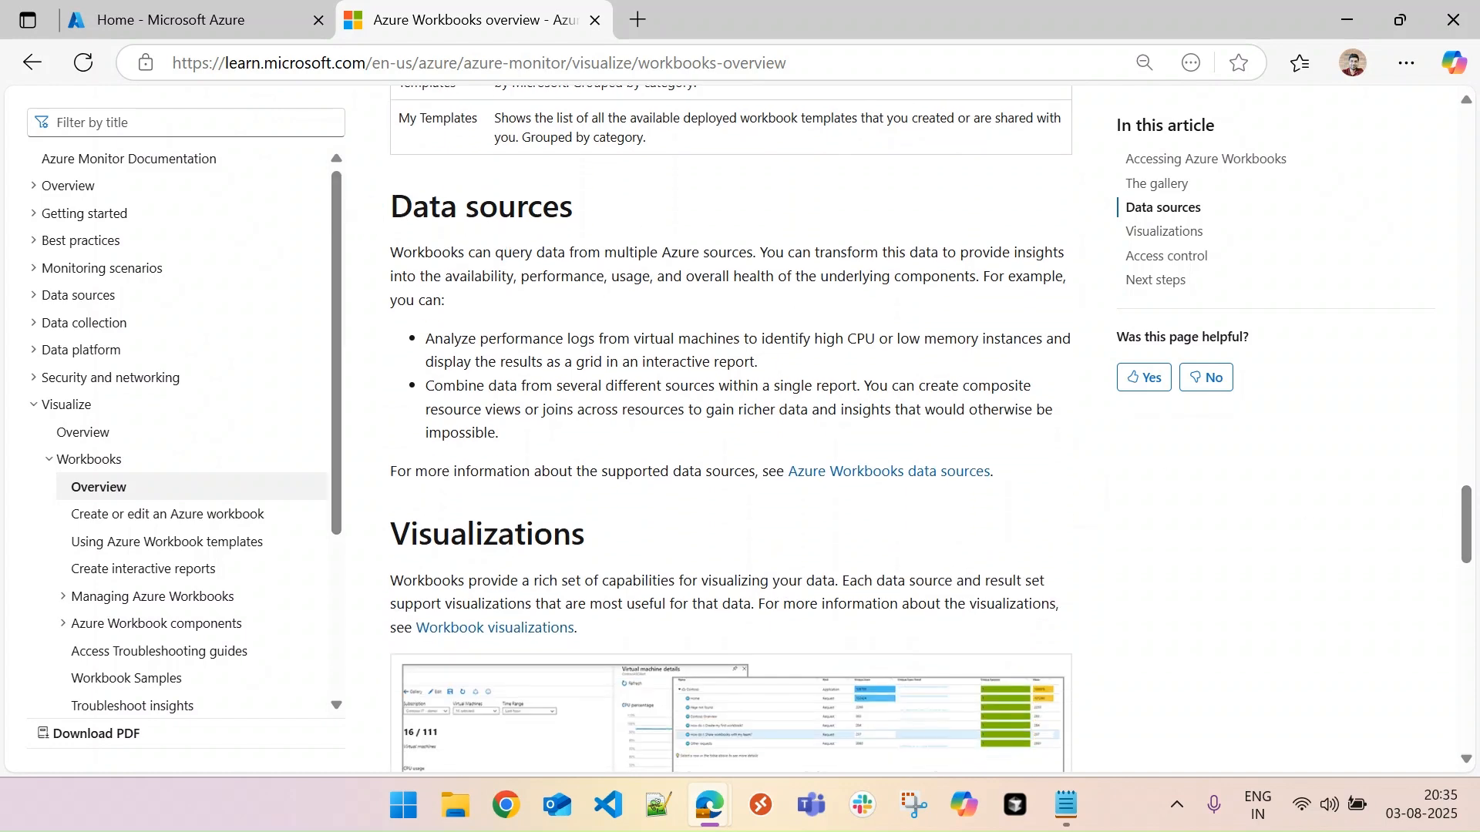
{"action": "left_click_drag", "start_coordinate": [1467, 528], "coordinate": [1467, 532]}
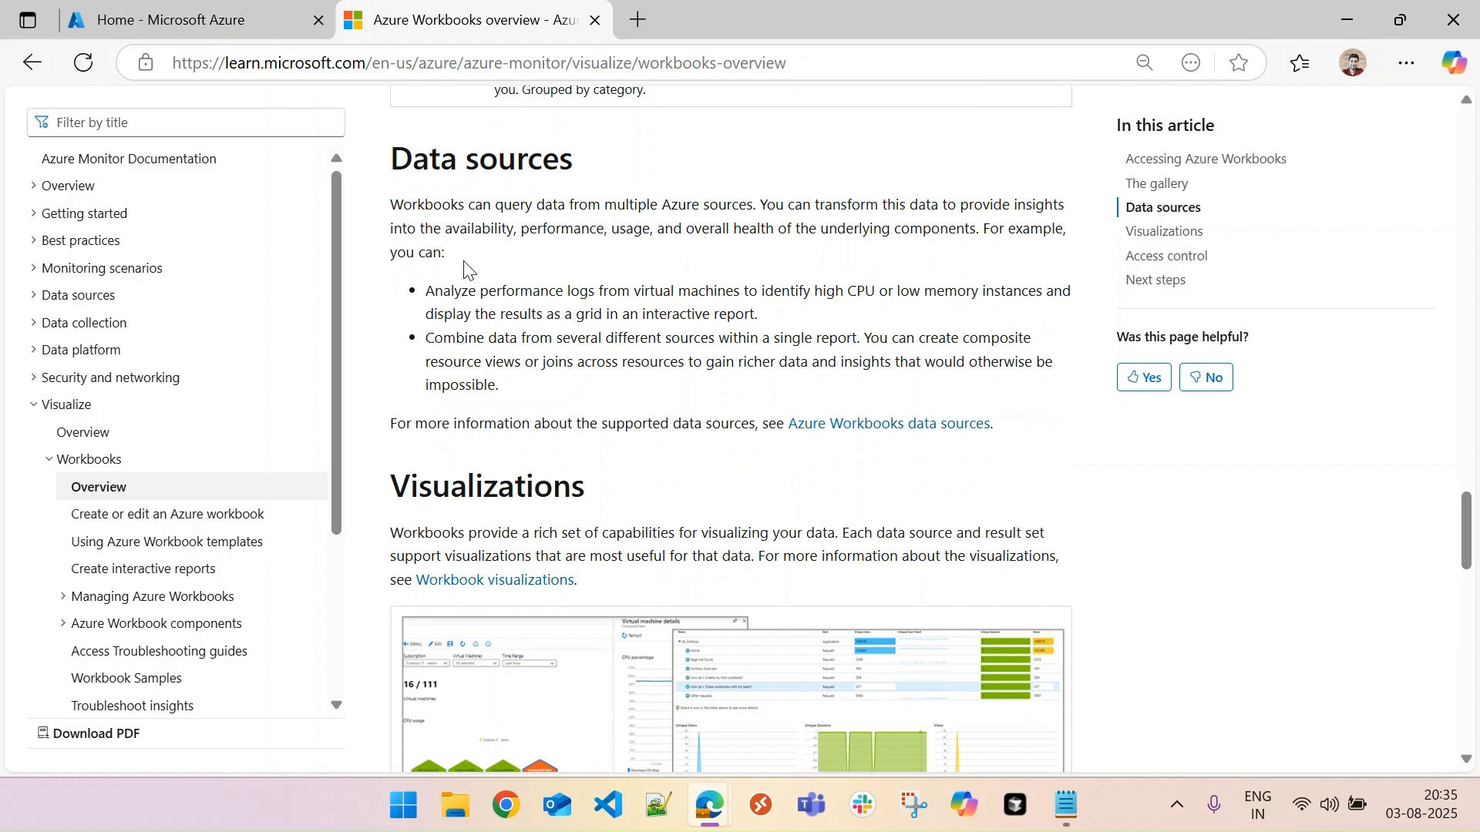
{"action": "left_click_drag", "start_coordinate": [1469, 537], "coordinate": [1472, 578]}
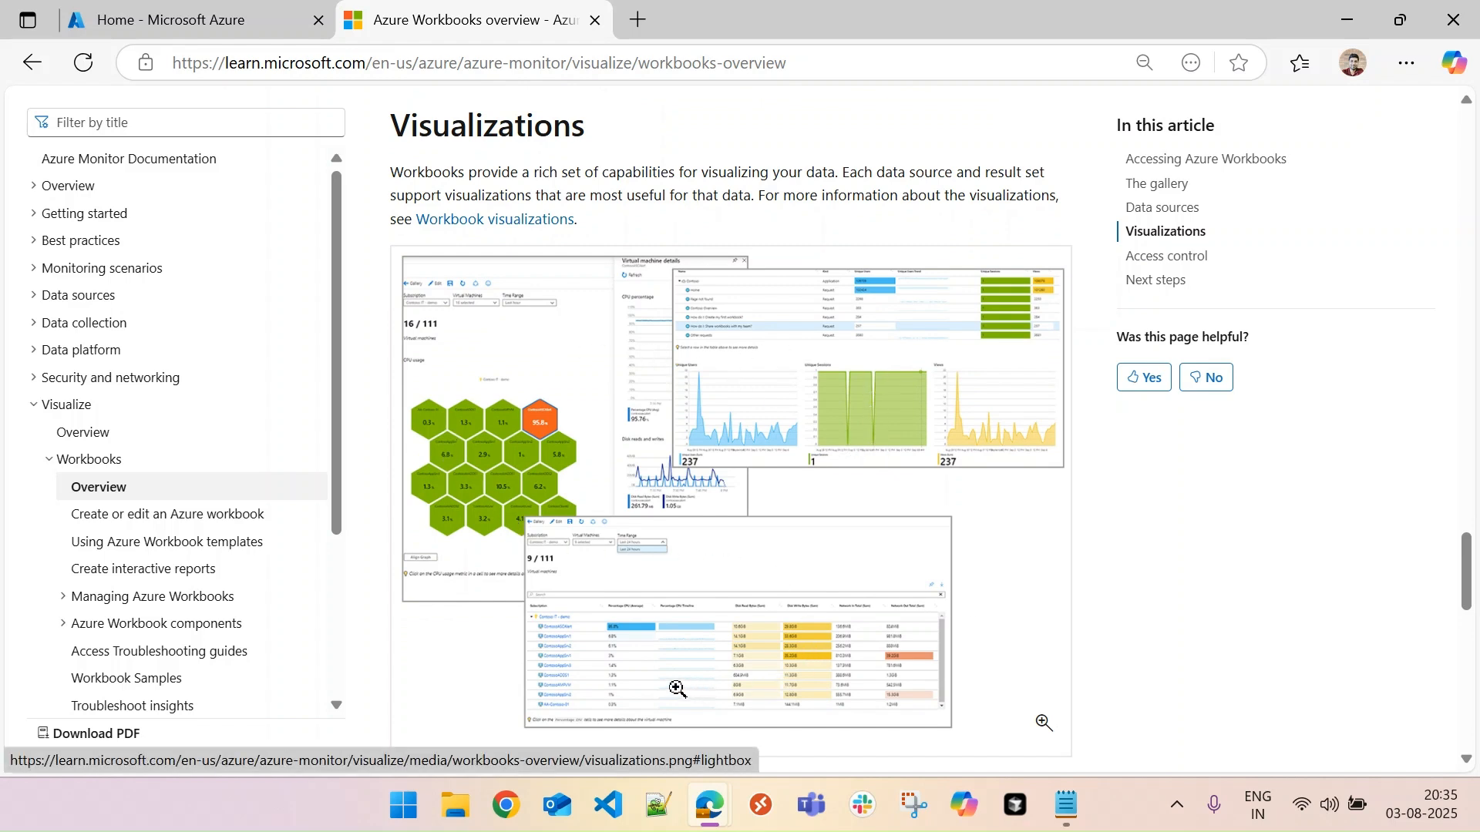
- Enlarge the Visualizations example image, examine its honeycomb, chart and grid reports, and close the enlarged view
{"action": "left_click", "coordinate": [702, 457]}
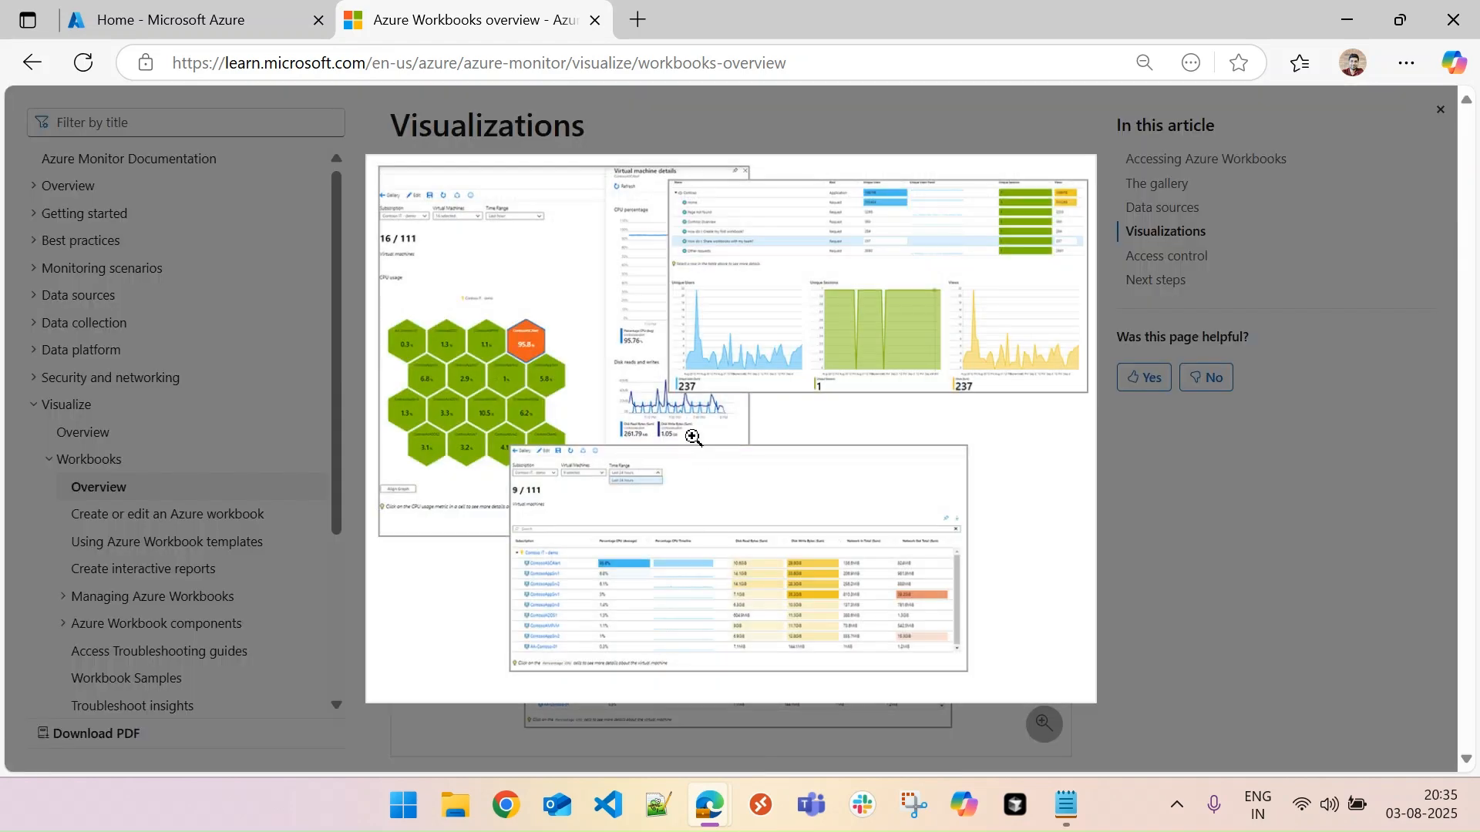
{"action": "left_click", "coordinate": [678, 424]}
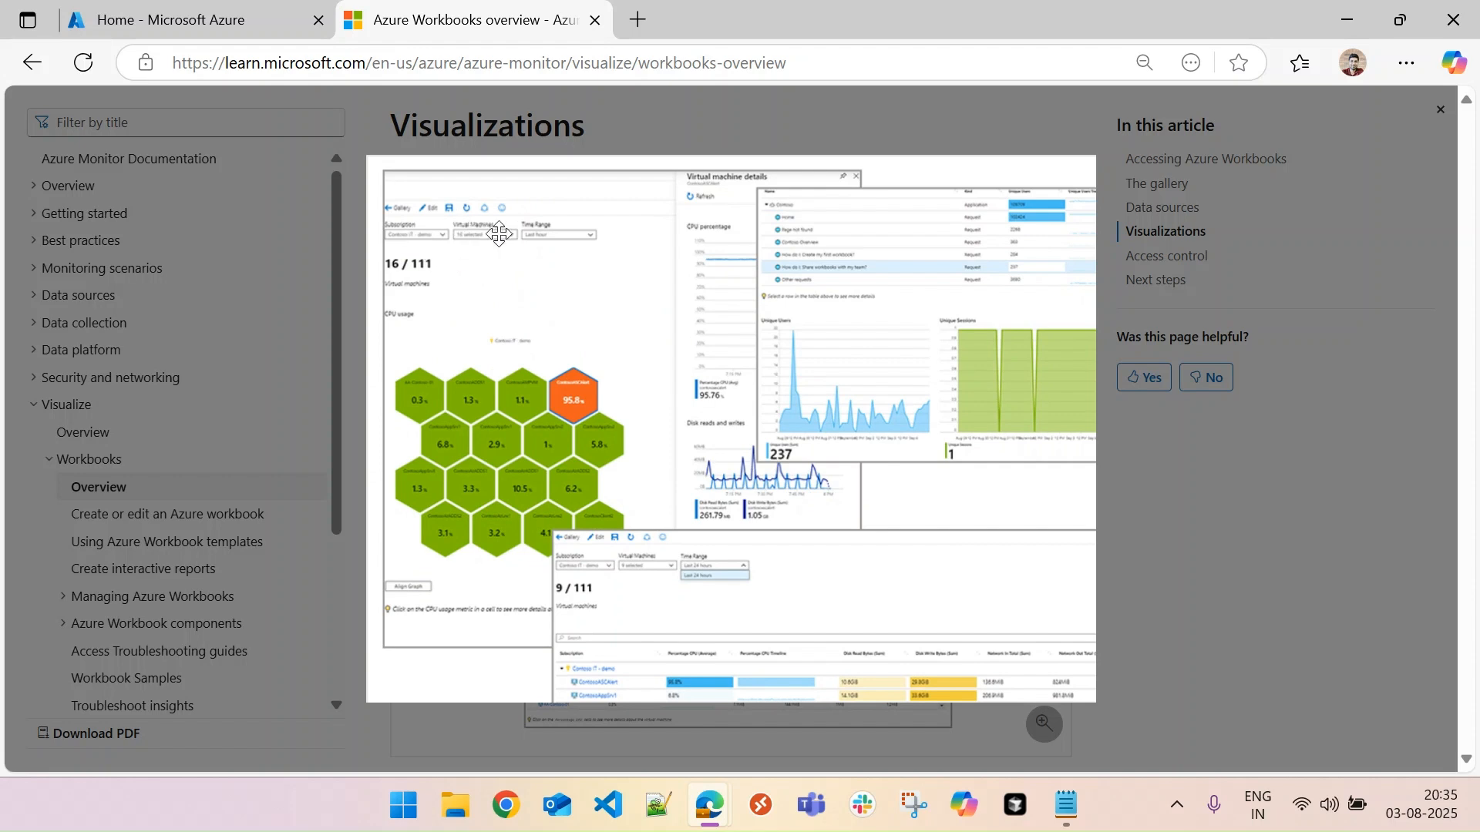
{"action": "left_click_drag", "start_coordinate": [513, 471], "coordinate": [441, 305]}
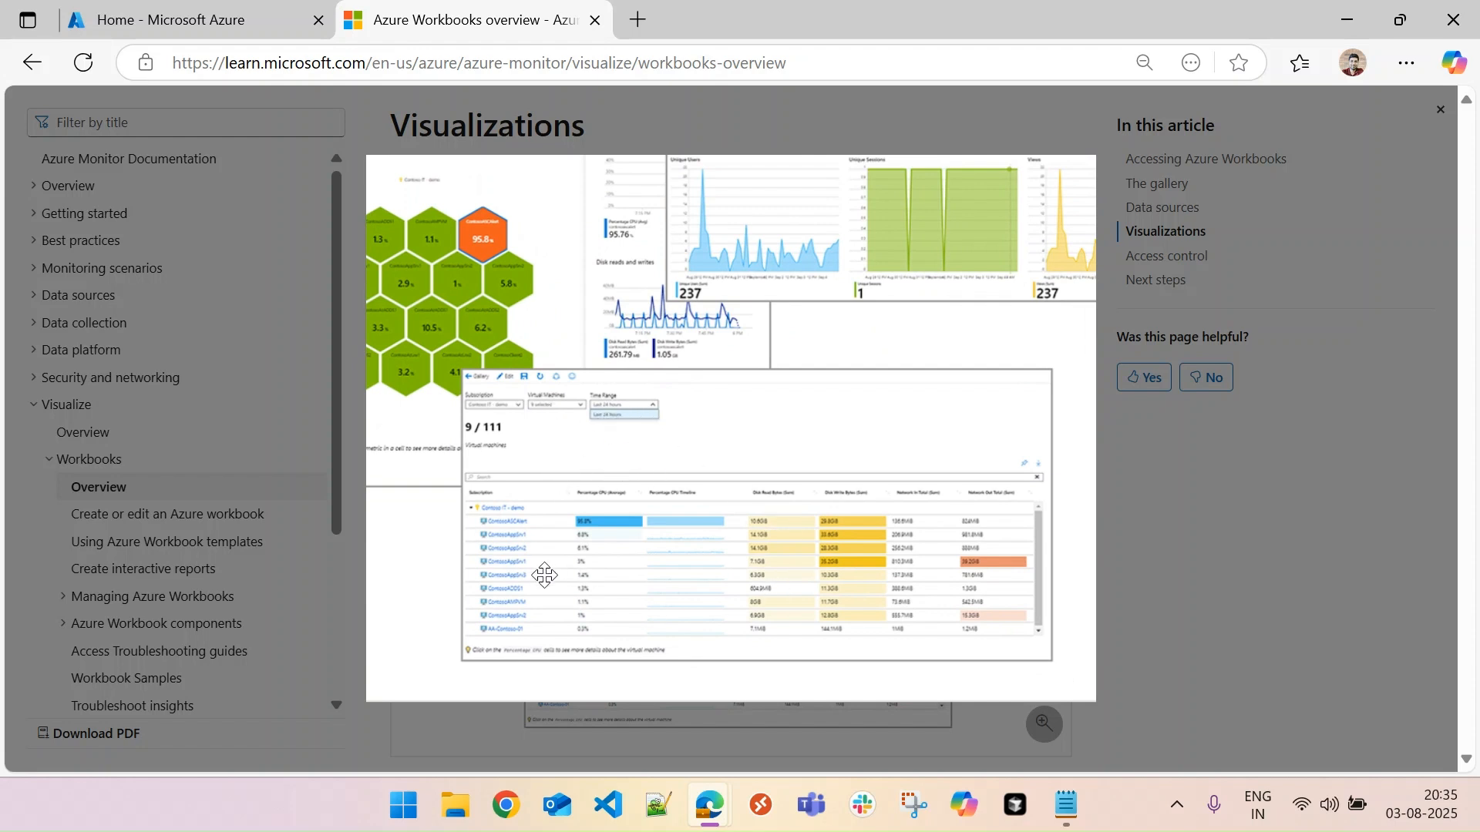
{"action": "left_click_drag", "start_coordinate": [849, 331], "coordinate": [782, 590]}
{"action": "left_click_drag", "start_coordinate": [599, 469], "coordinate": [731, 437]}
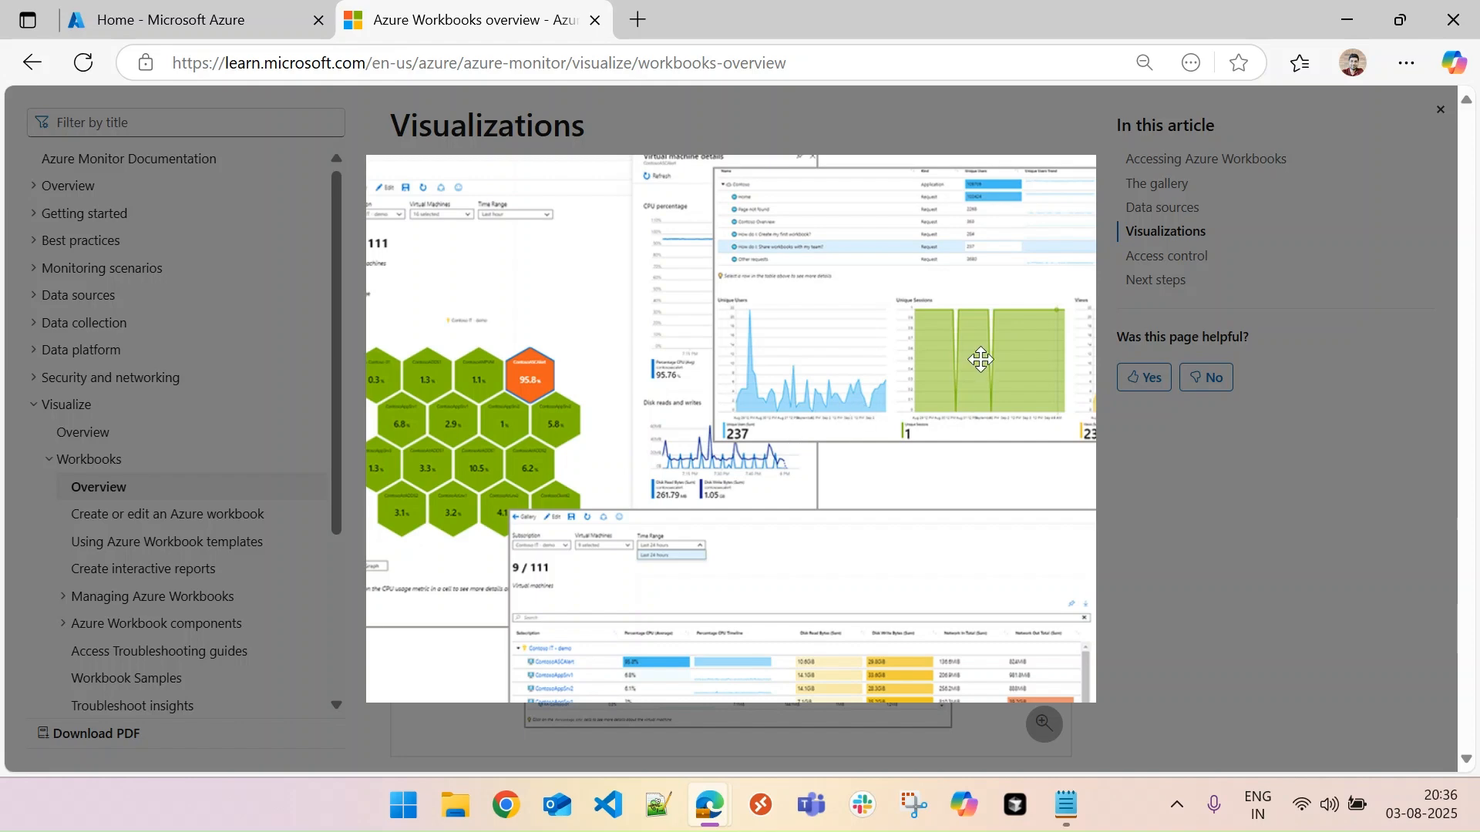
{"action": "left_click", "coordinate": [1338, 528]}
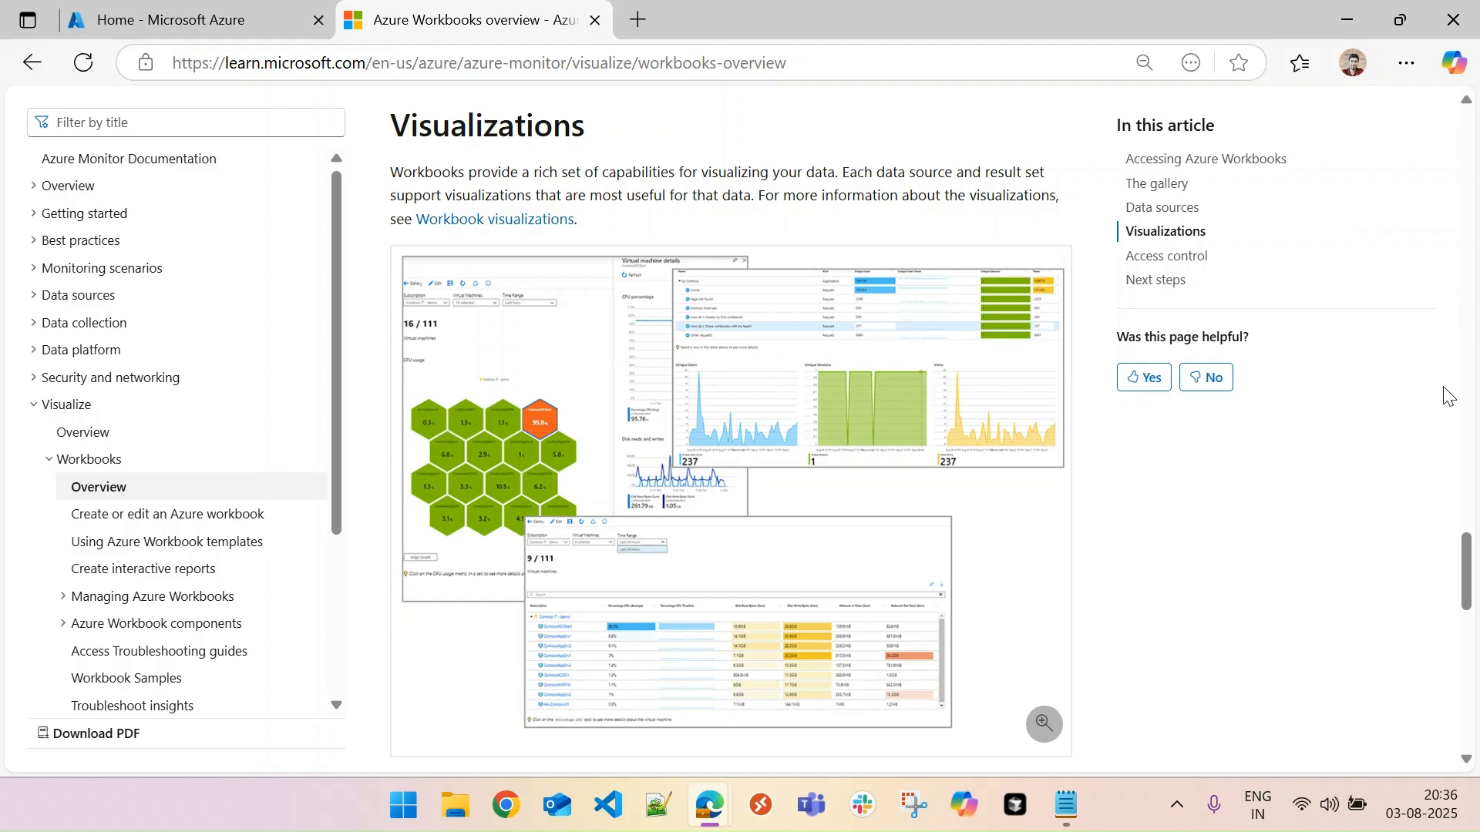
- Switch to the Azure portal and open the Workbooks gallery in Azure Monitor
{"action": "left_click", "coordinate": [241, 11]}
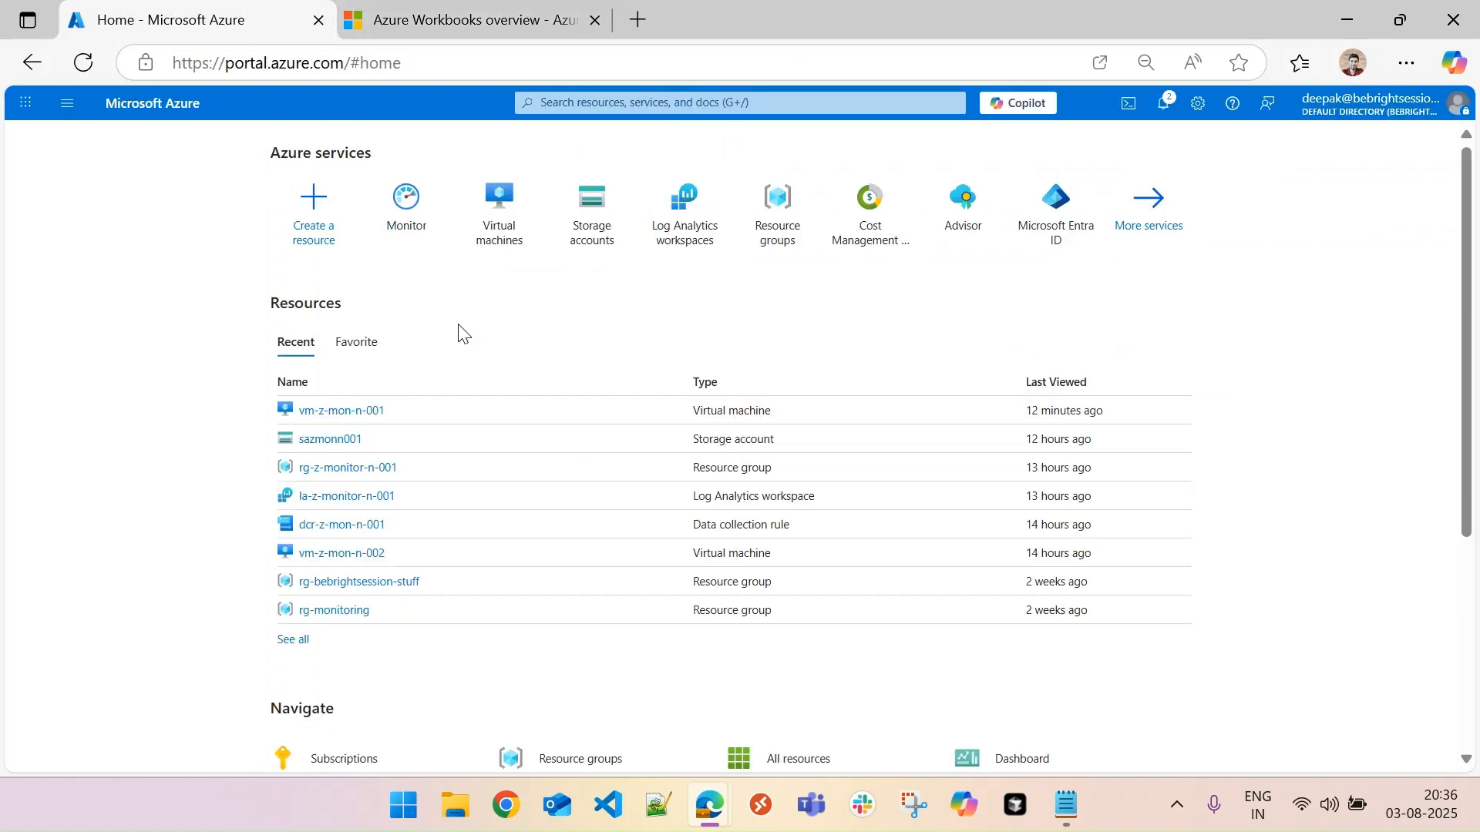
{"action": "left_click", "coordinate": [406, 207]}
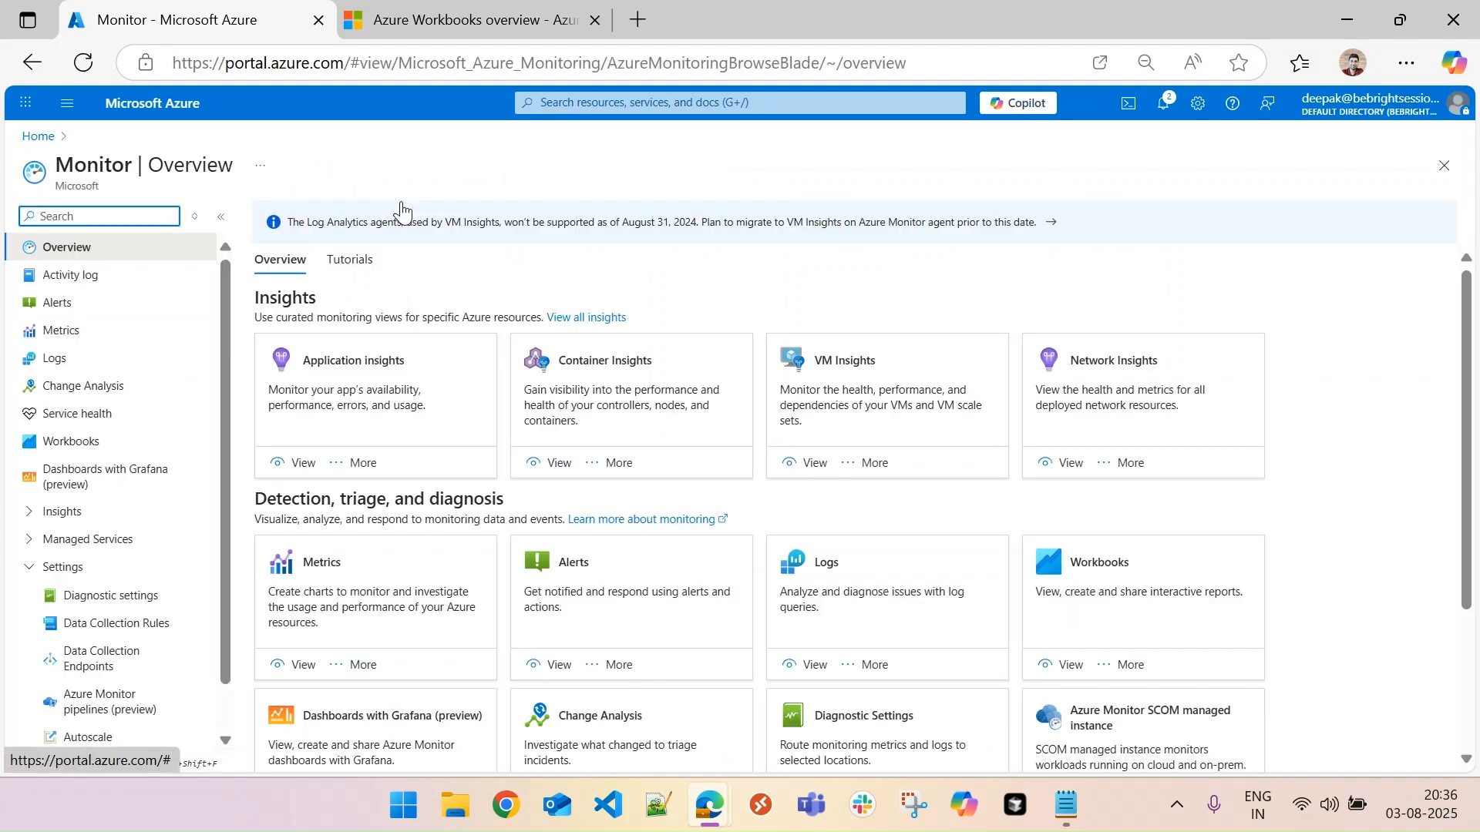
{"action": "left_click", "coordinate": [80, 449]}
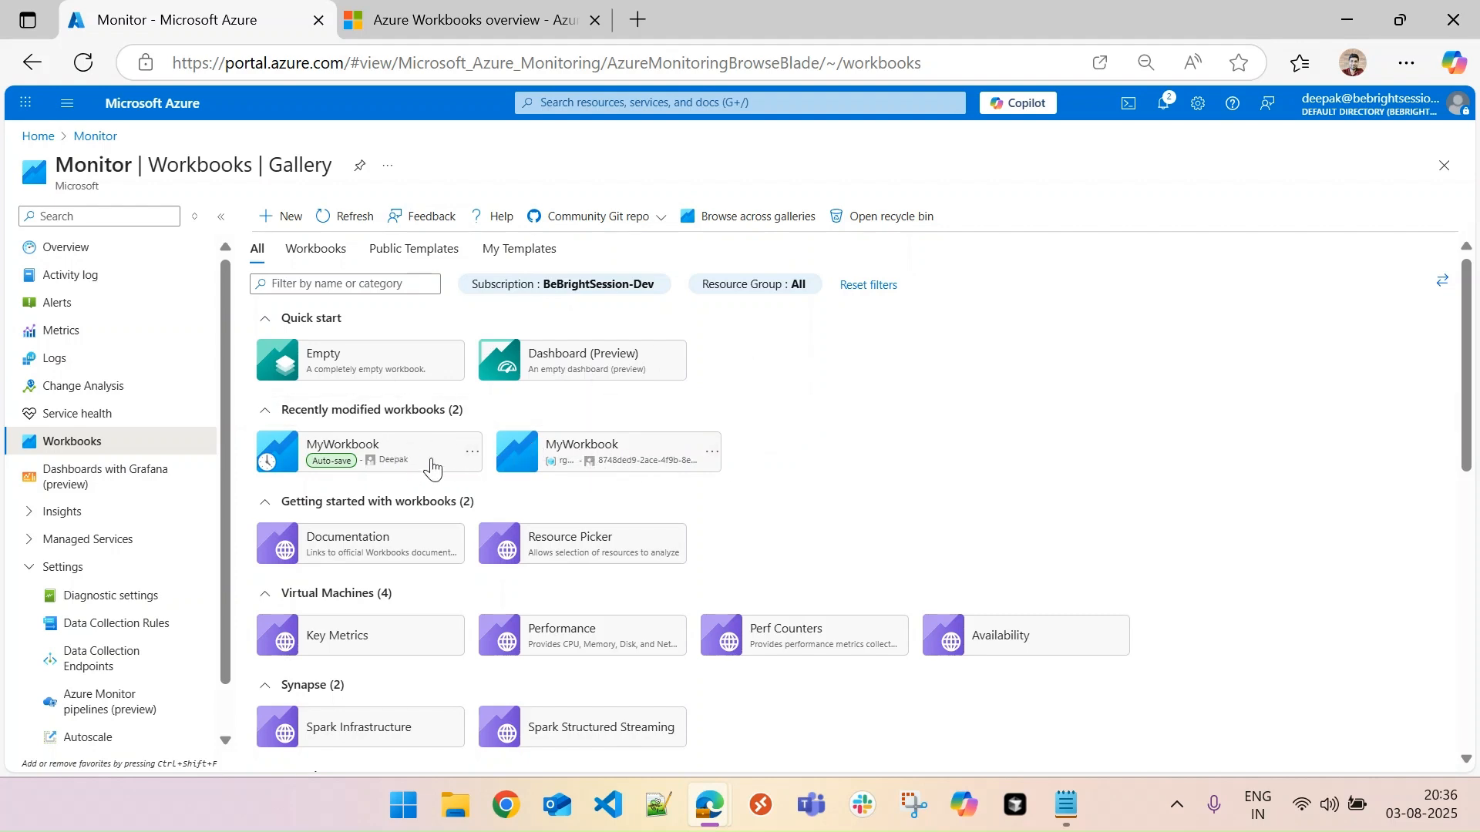
- Look over the gallery's template categories and open the Perf Counters workbook under Virtual Machines
{"action": "left_click_drag", "start_coordinate": [1467, 398], "coordinate": [1478, 490]}
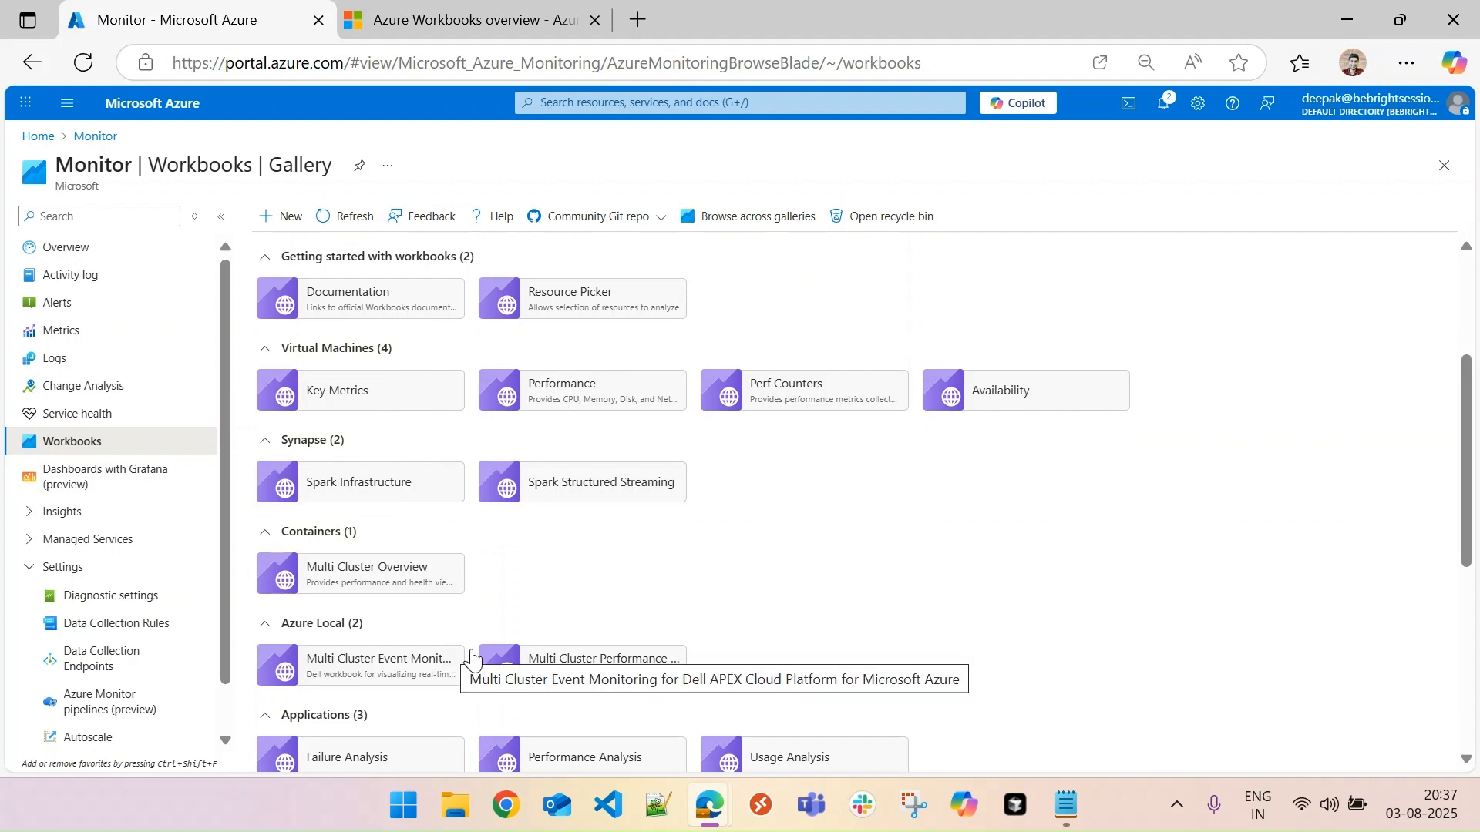
{"action": "scroll", "coordinate": [1464, 462], "scroll_direction": "up", "scroll_amount": 2}
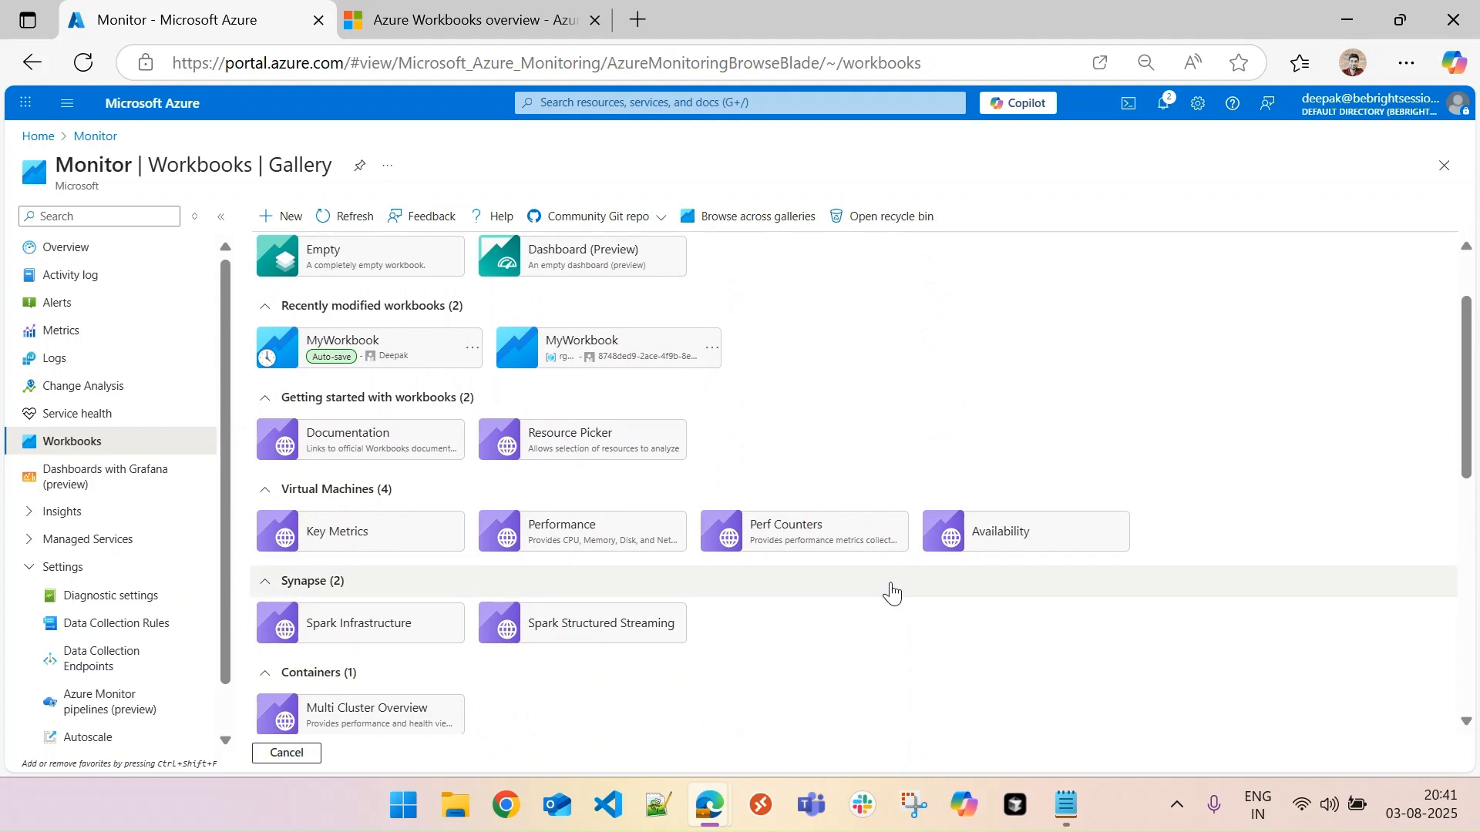
{"action": "left_click", "coordinate": [853, 530]}
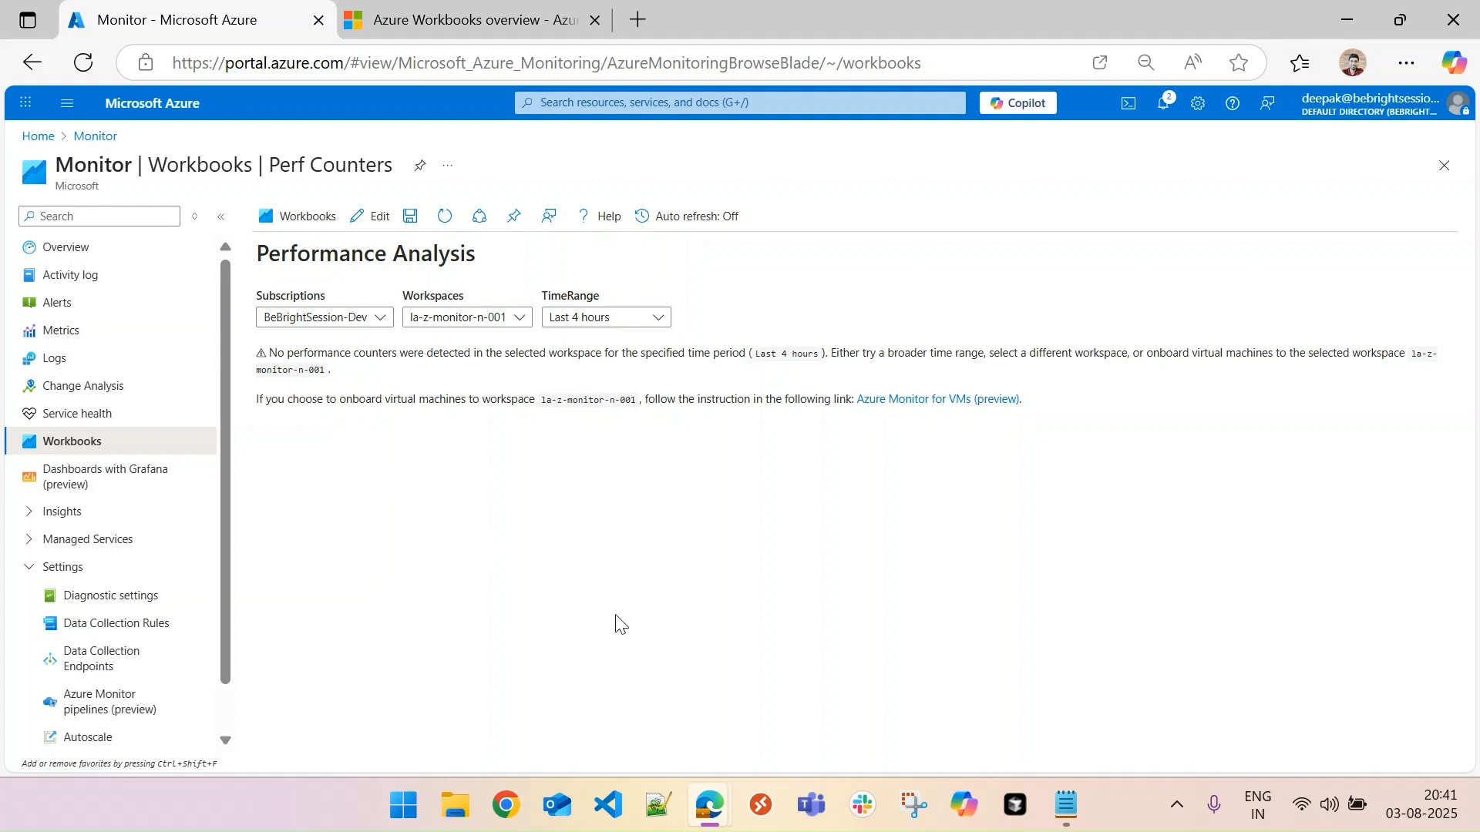
- Check the subscription and workspace choices of the Performance Analysis report and set its time range to Last 3 days
{"action": "left_click", "coordinate": [337, 323]}
{"action": "left_click", "coordinate": [377, 321]}
{"action": "left_click", "coordinate": [509, 324]}
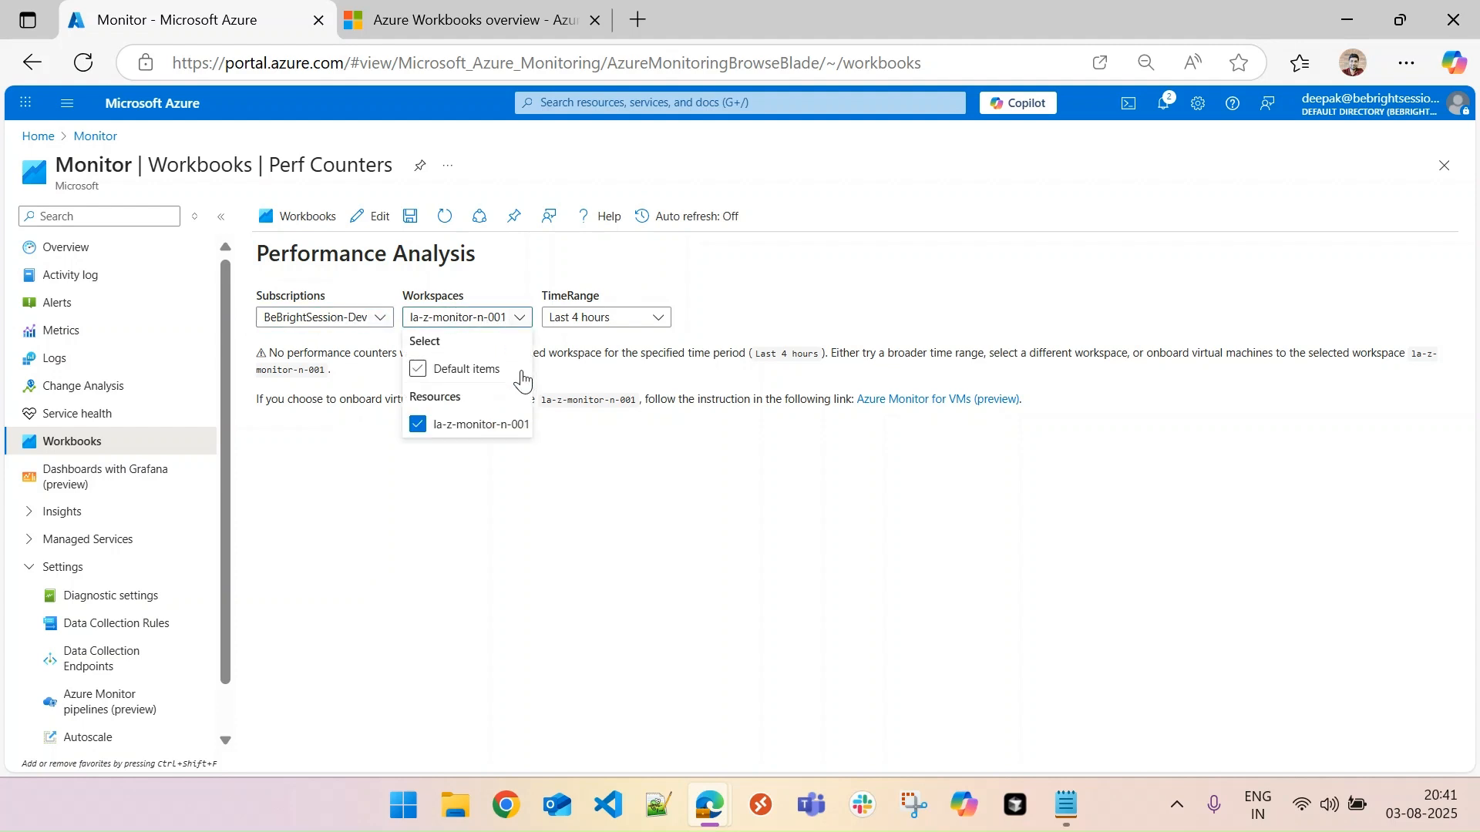
{"action": "left_click", "coordinate": [609, 422]}
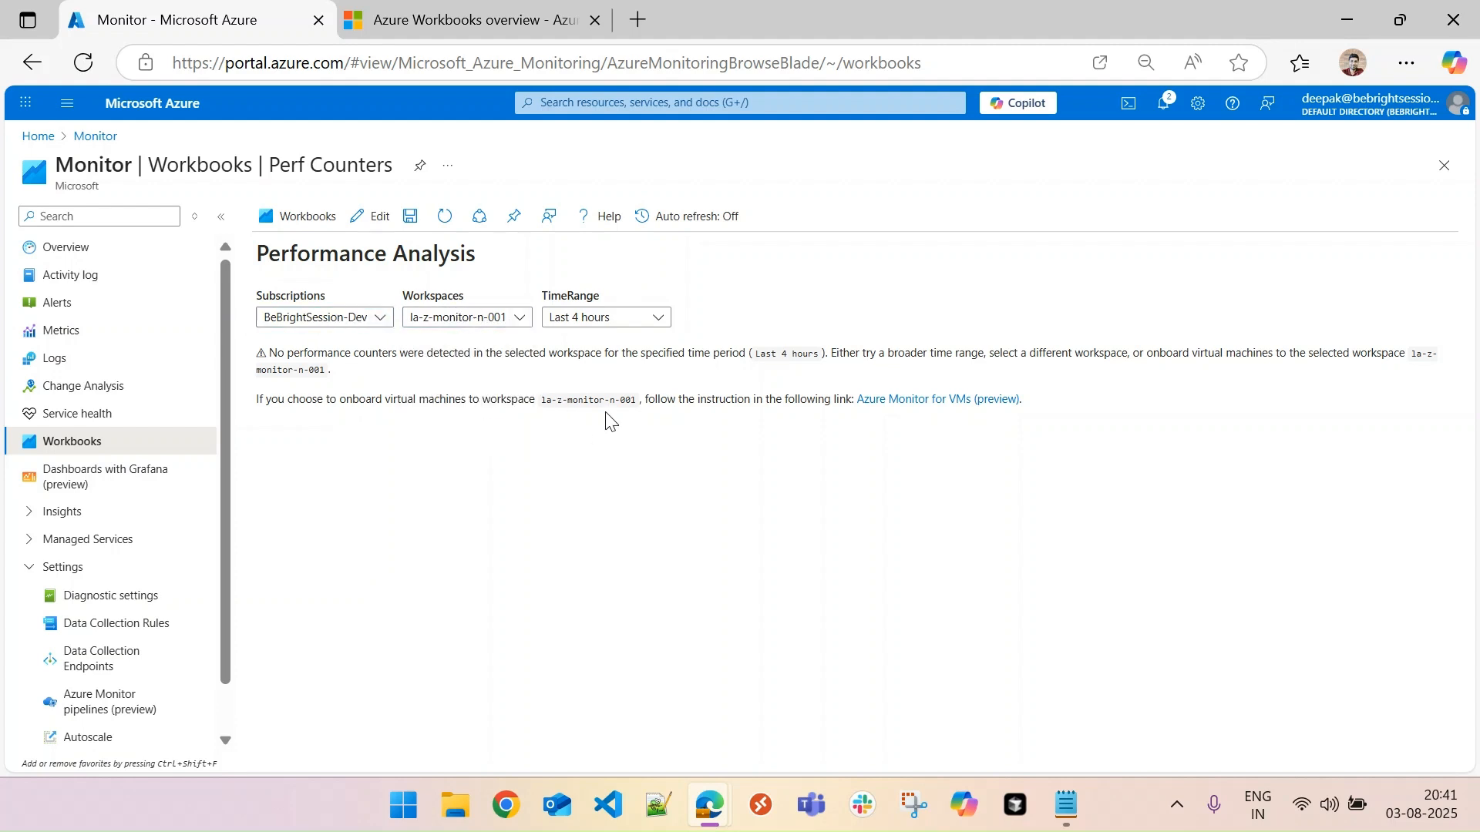
{"action": "left_click", "coordinate": [628, 319]}
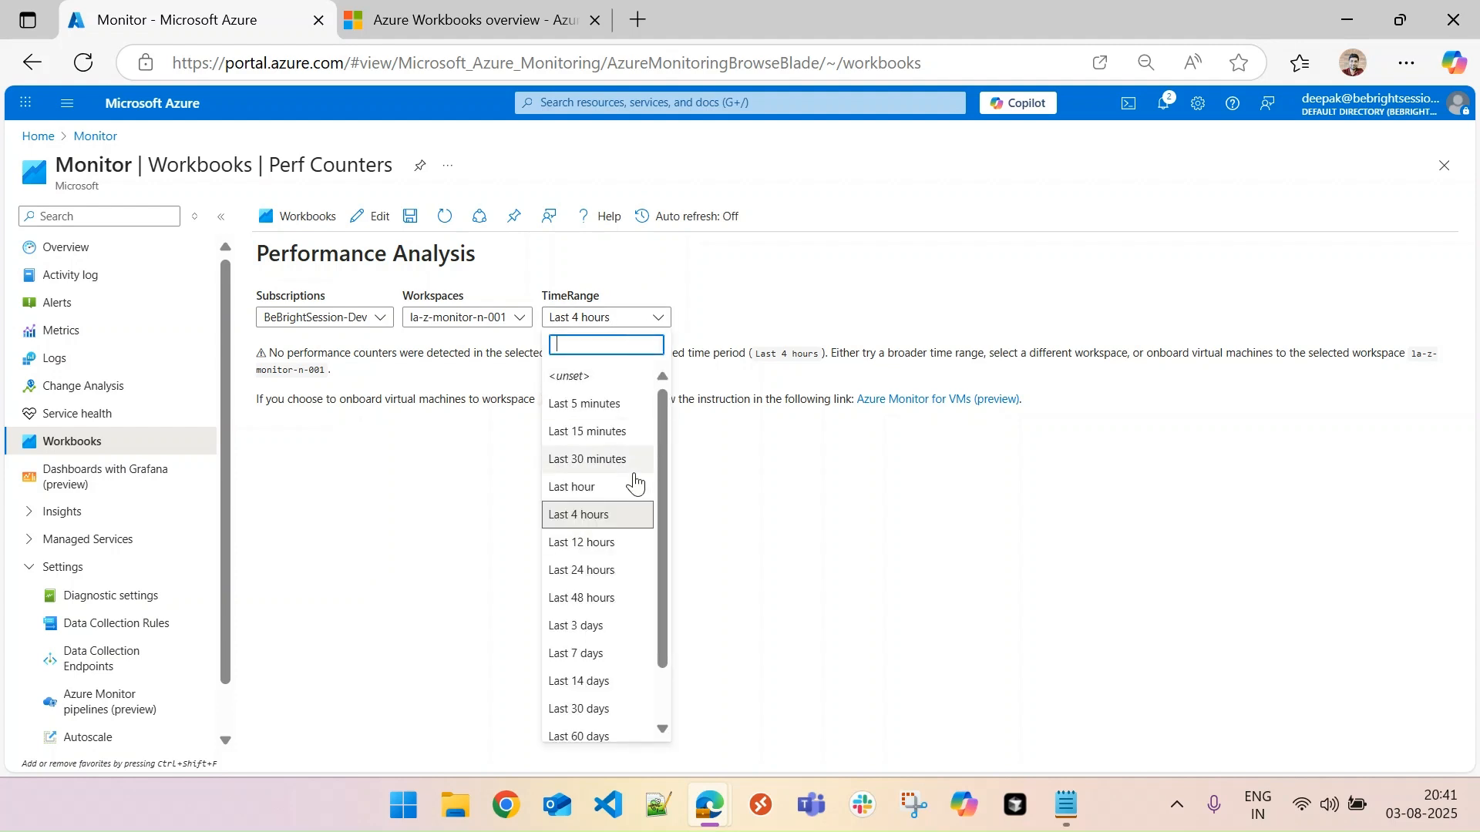
{"action": "left_click", "coordinate": [597, 626]}
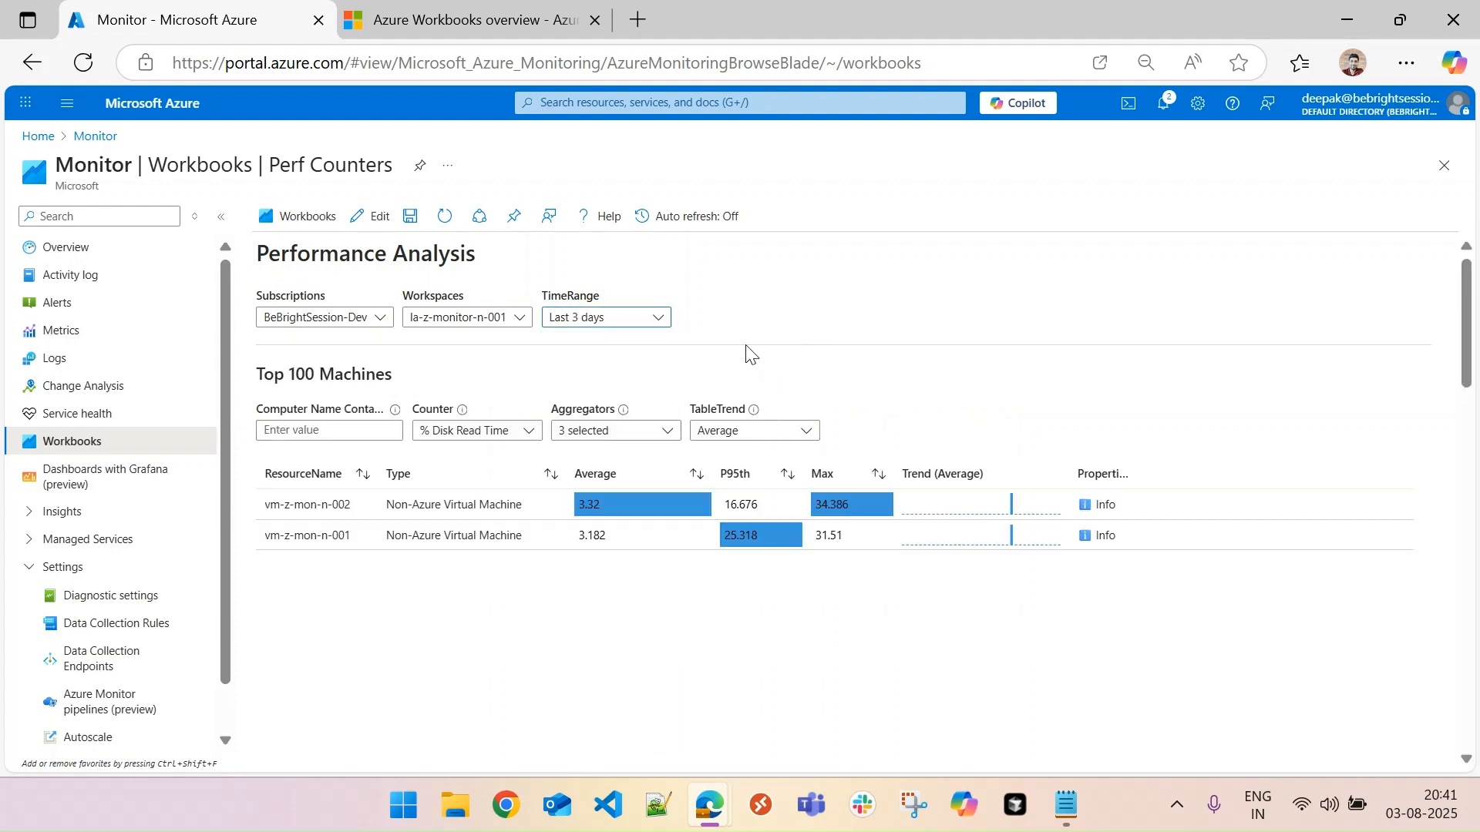
- Examine the performance rows of vm-z-mon-n-001 and vm-z-mon-n-002 in the Top 100 Machines table
{"action": "left_click", "coordinate": [1145, 539]}
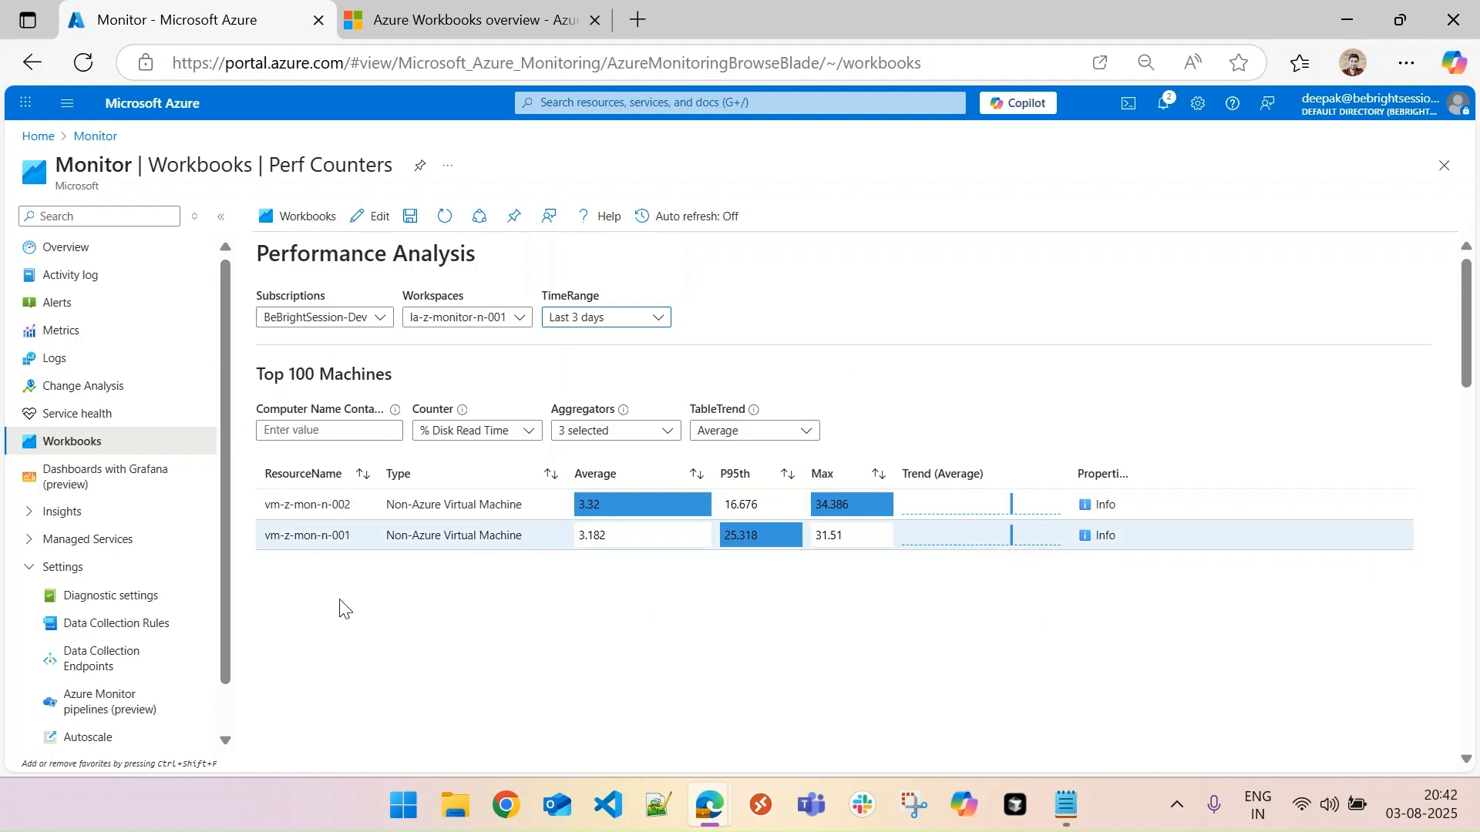
{"action": "left_click", "coordinate": [358, 515]}
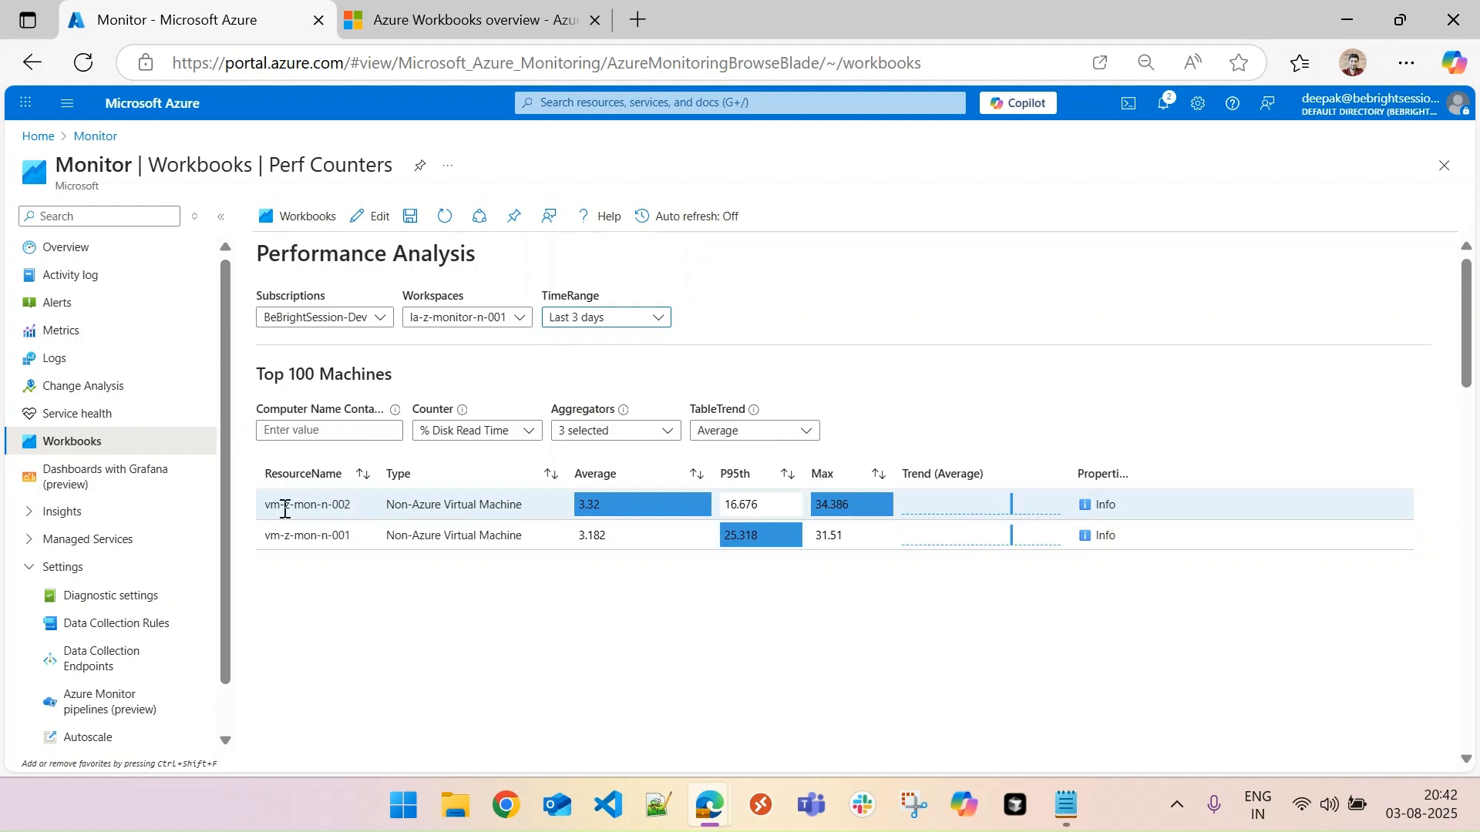
{"action": "left_click", "coordinate": [293, 538]}
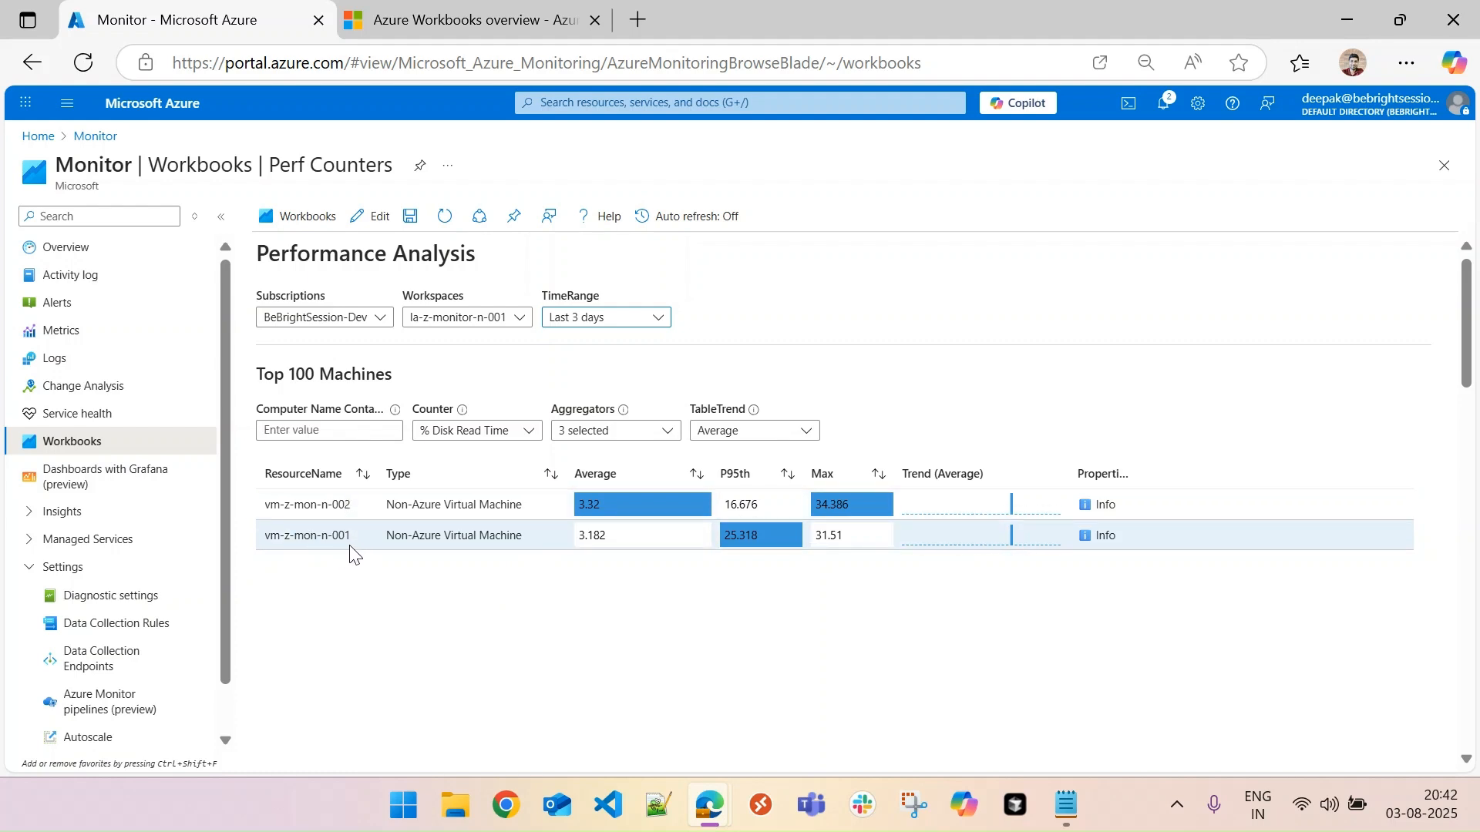
{"action": "left_click", "coordinate": [287, 504]}
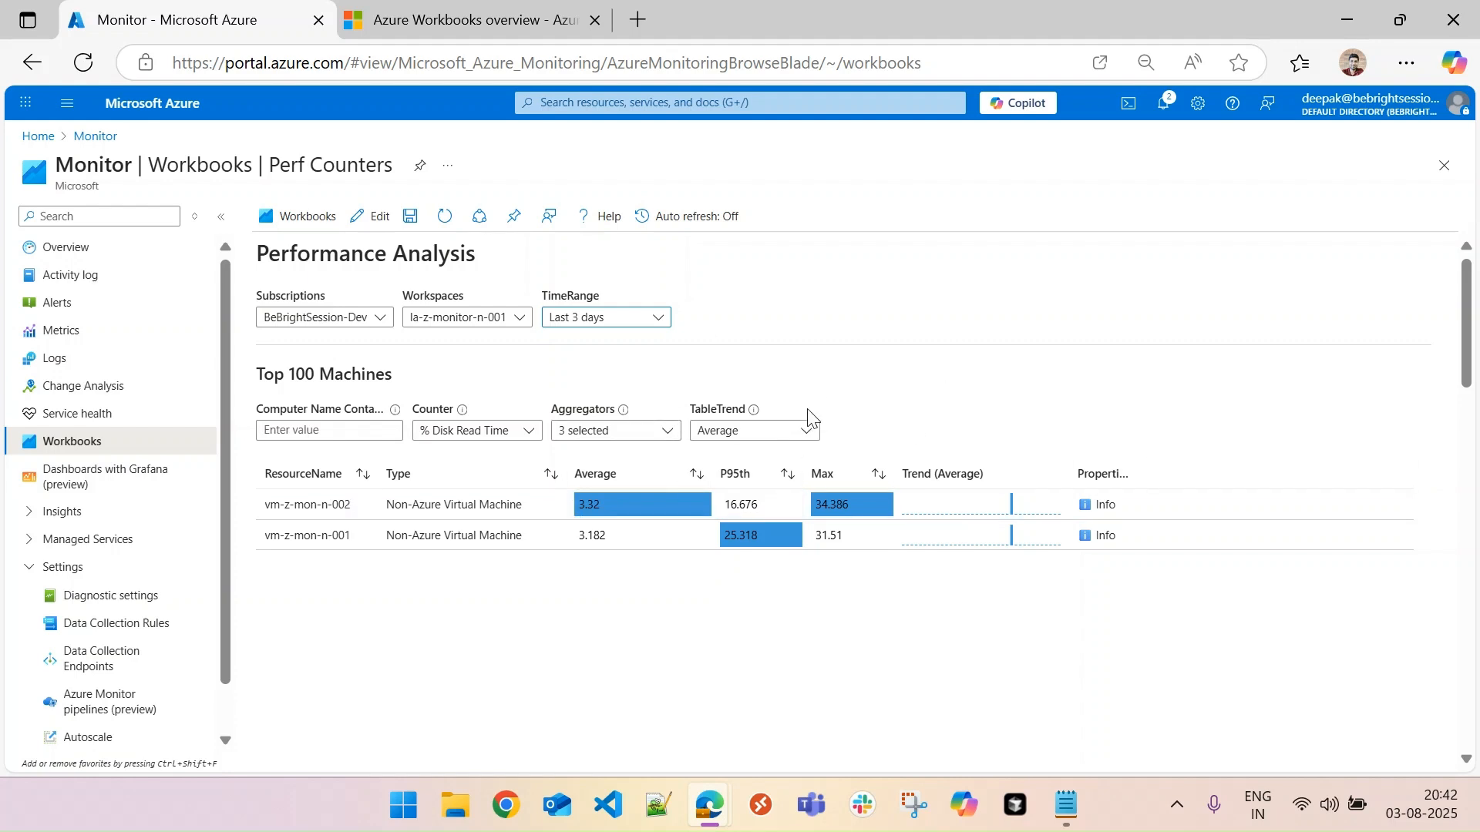
{"action": "left_click", "coordinate": [312, 535]}
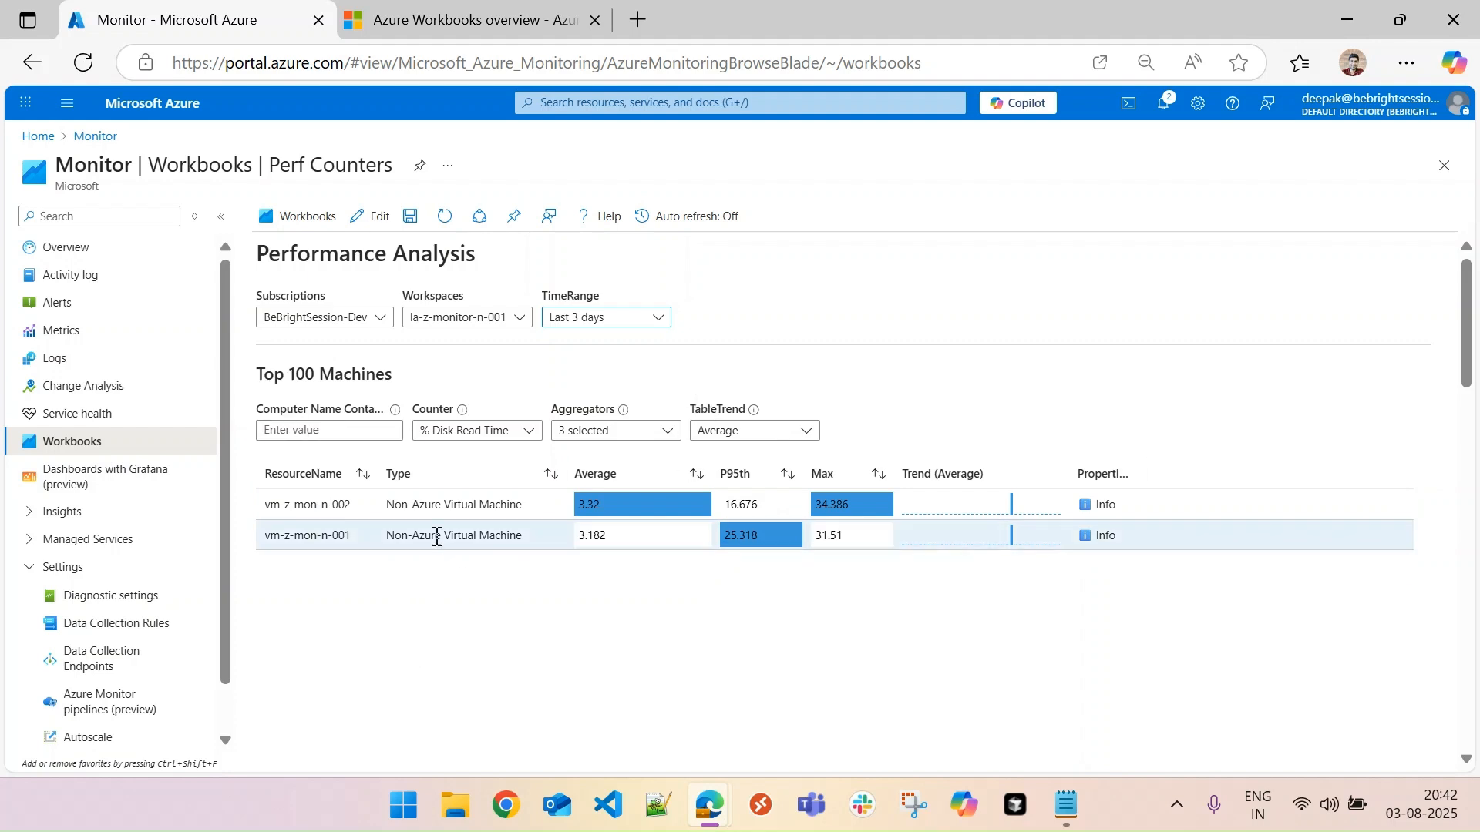
- Review the report's available time range and workspace options without changing the selections
{"action": "left_click", "coordinate": [623, 319]}
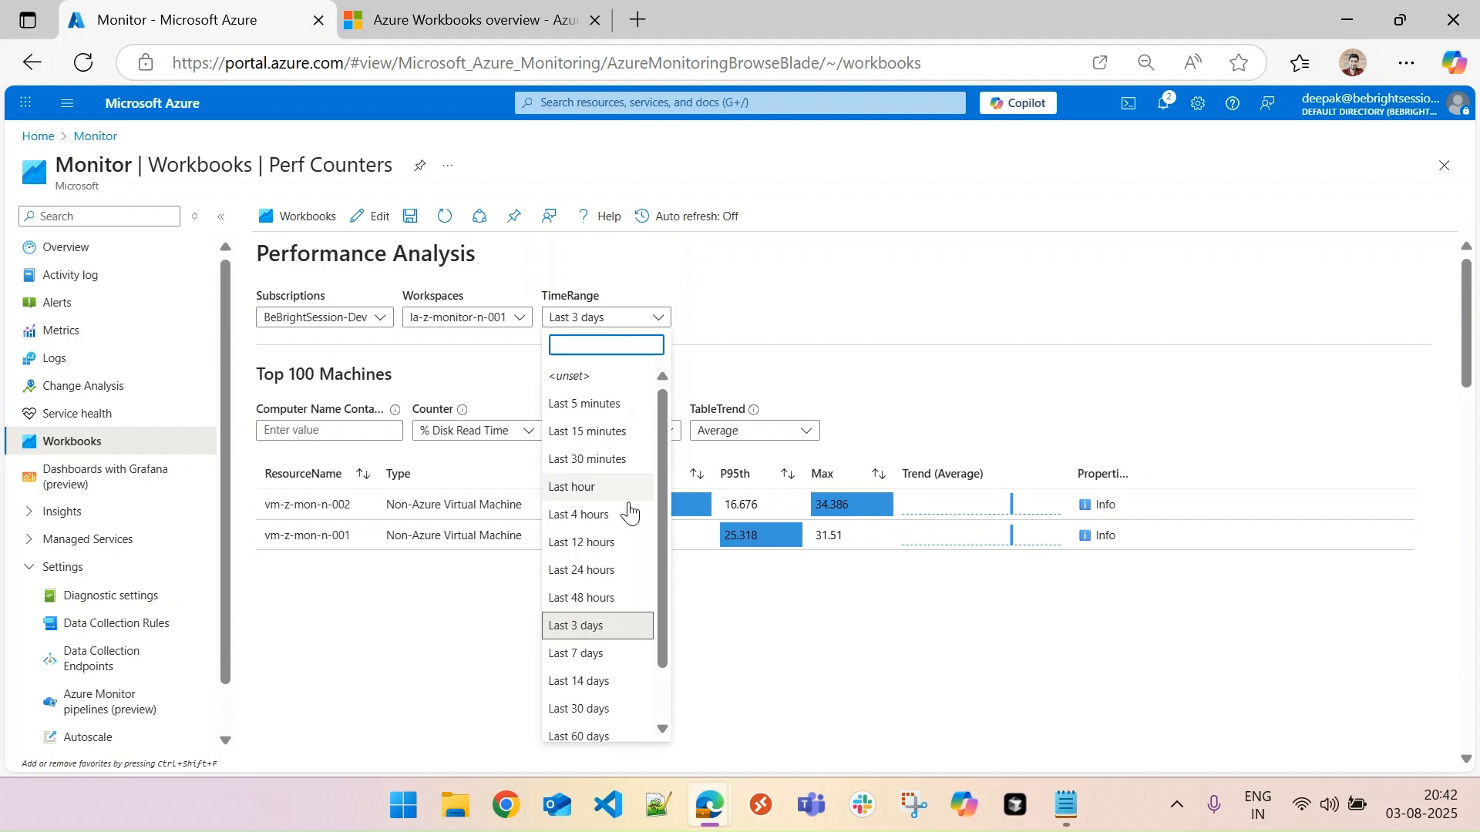
{"action": "left_click", "coordinate": [736, 360]}
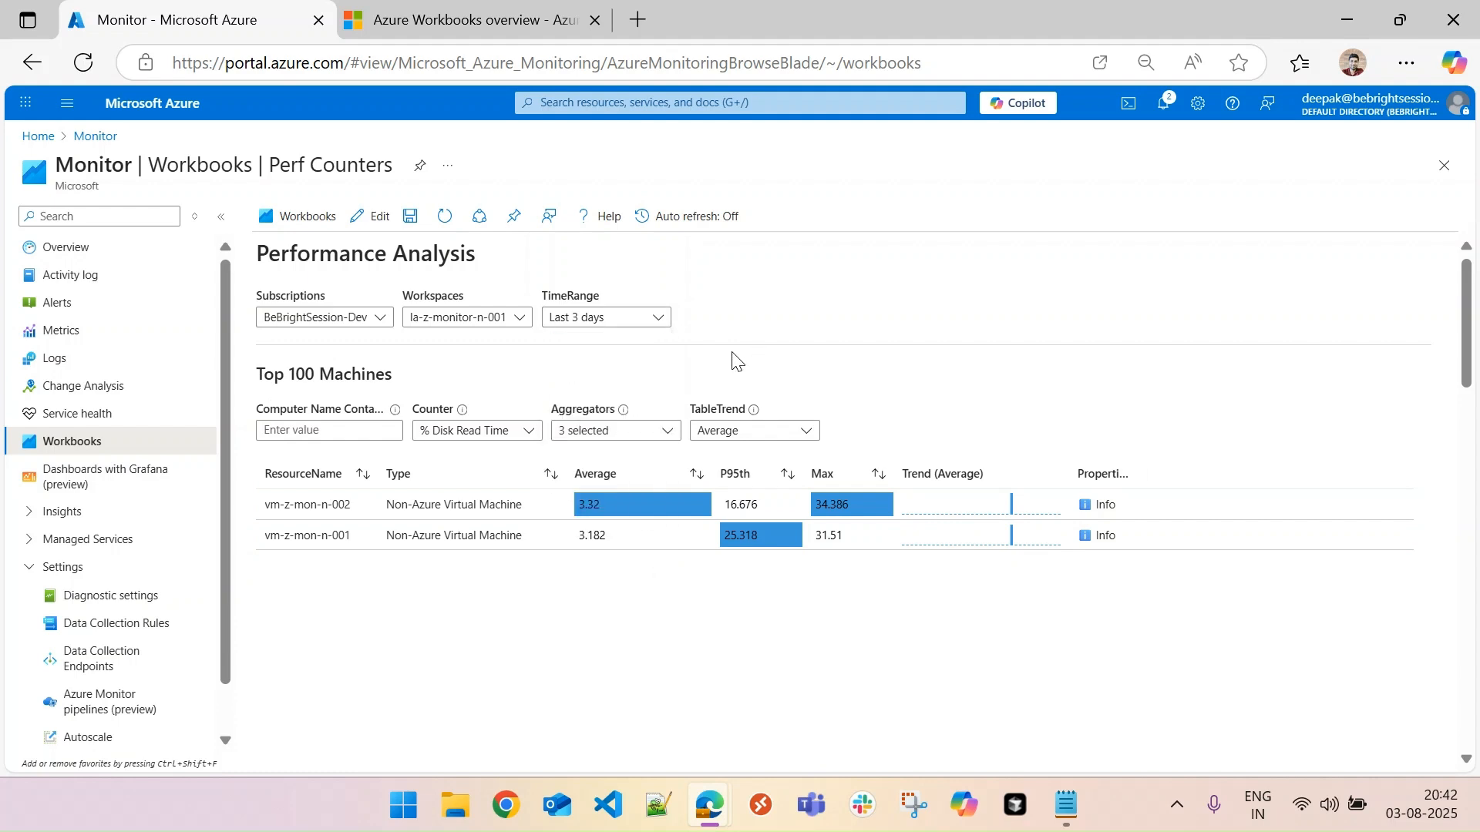
{"action": "left_click", "coordinate": [517, 319]}
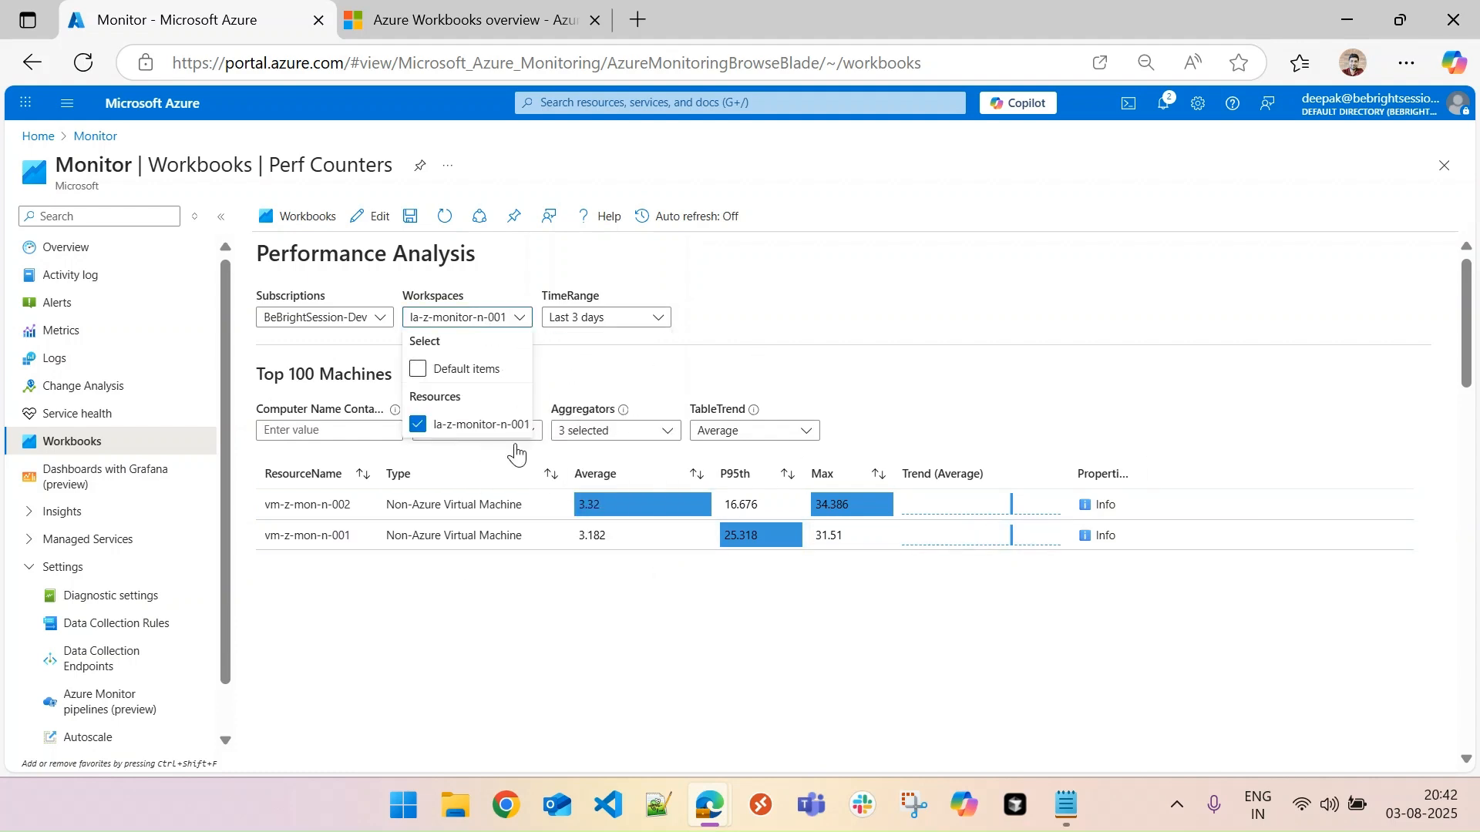
{"action": "left_click", "coordinate": [595, 376]}
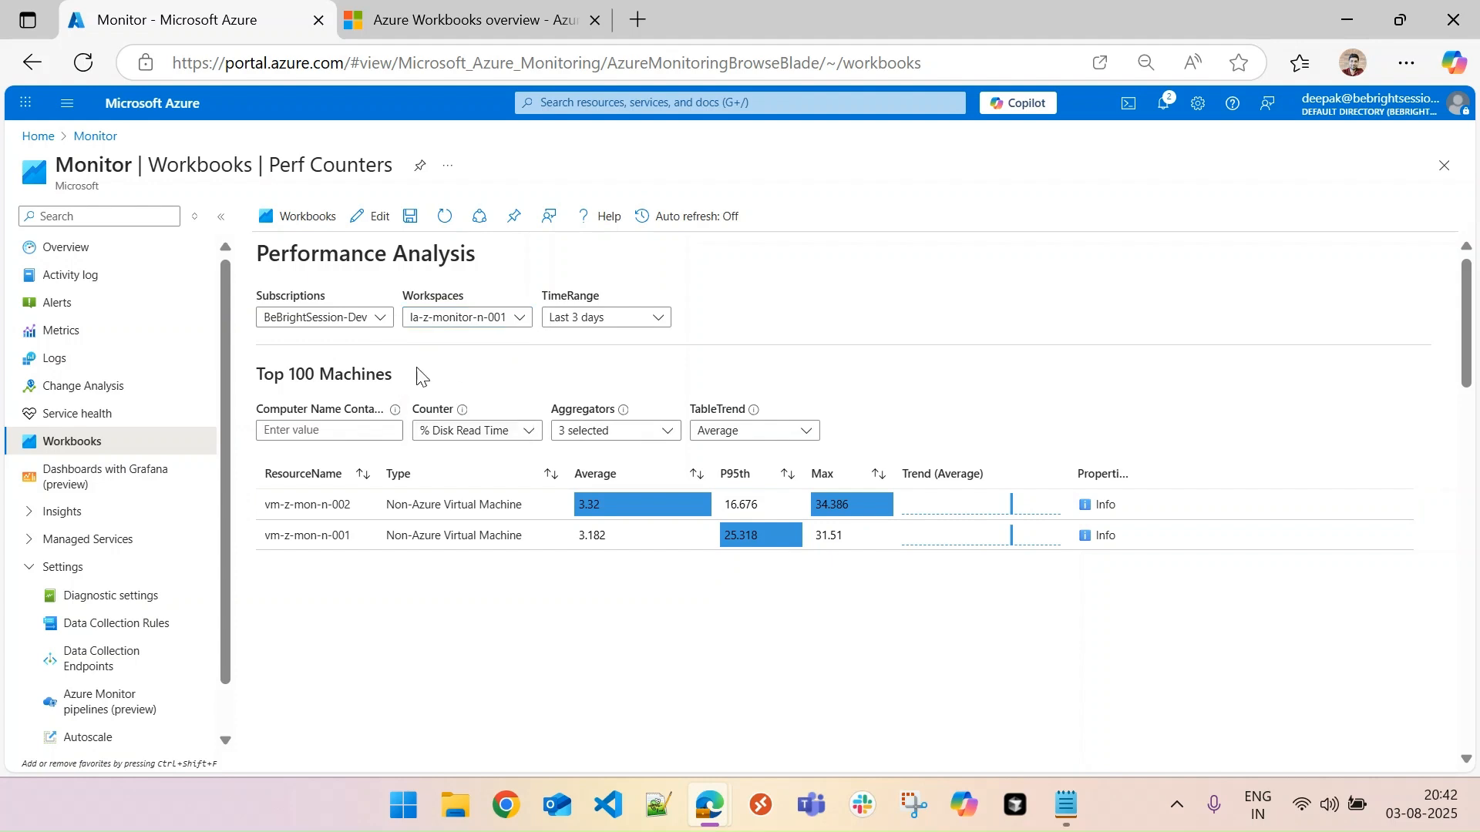
- Filter the Top 100 Machines table to computer names containing 001 and check the available counters
{"action": "left_click", "coordinate": [372, 328]}
{"action": "left_click", "coordinate": [535, 368]}
{"action": "left_click", "coordinate": [343, 433]}
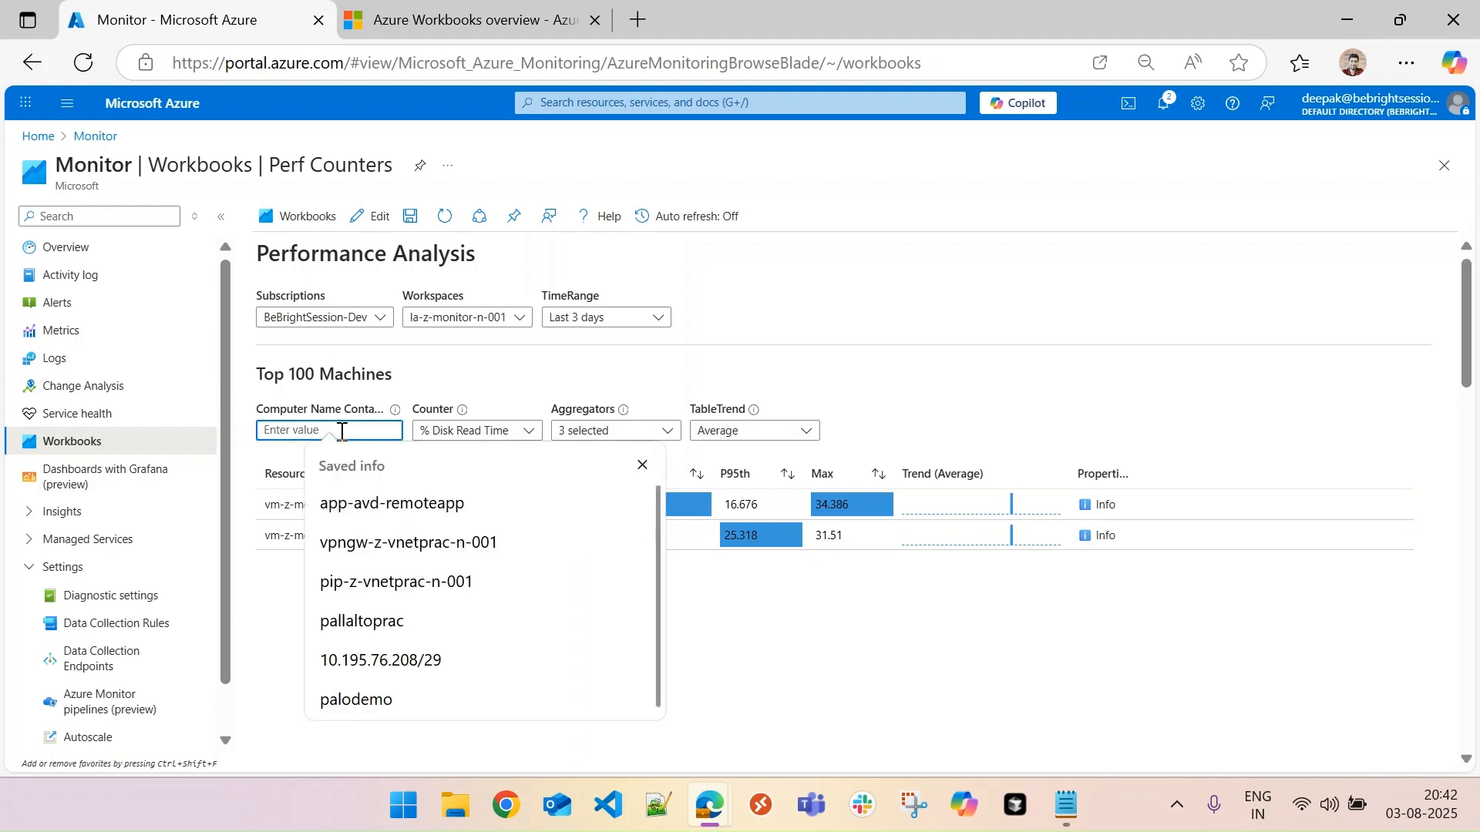
{"action": "type", "text": "001"}
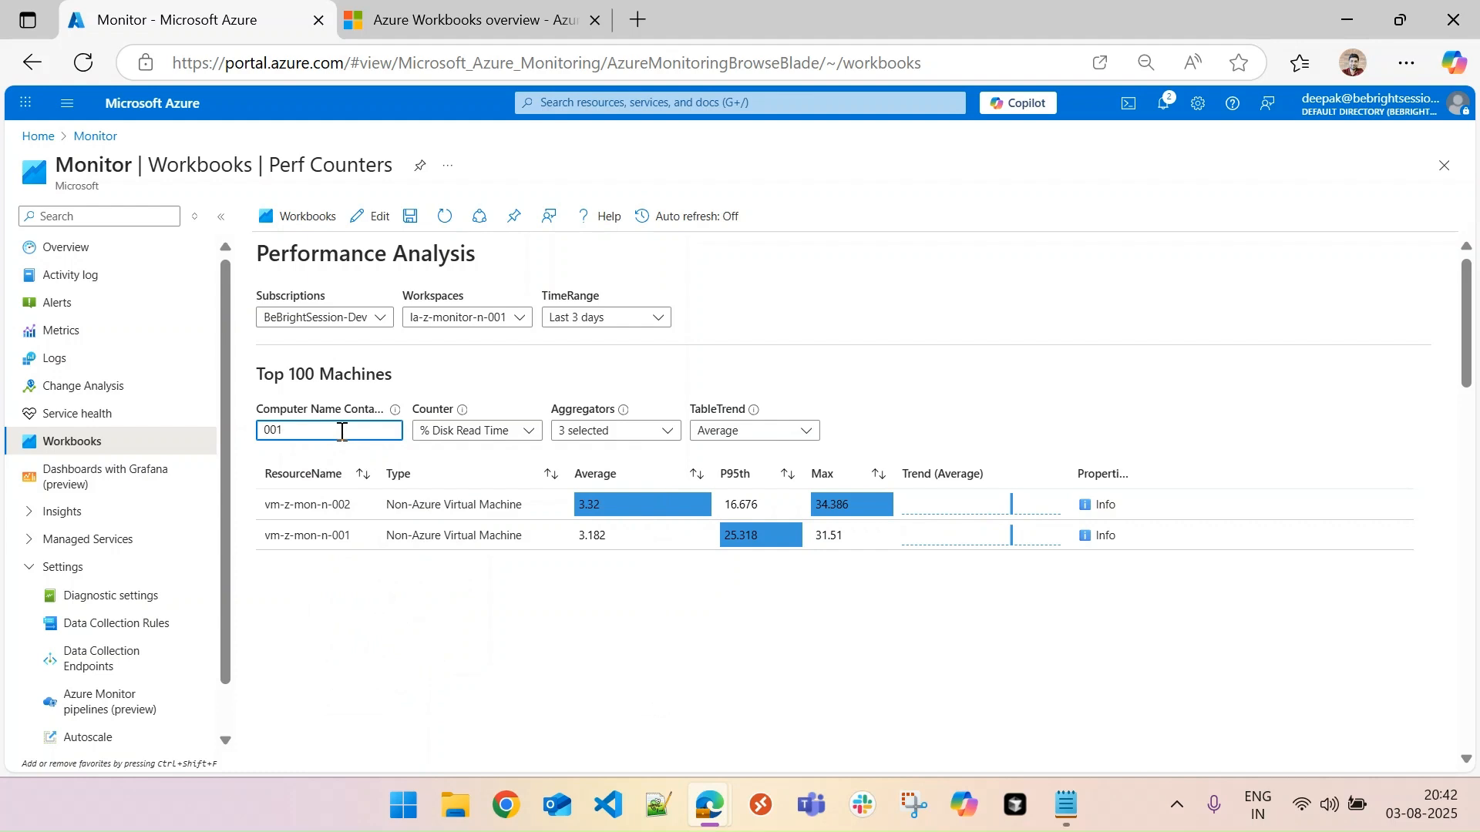
{"action": "left_click", "coordinate": [420, 647]}
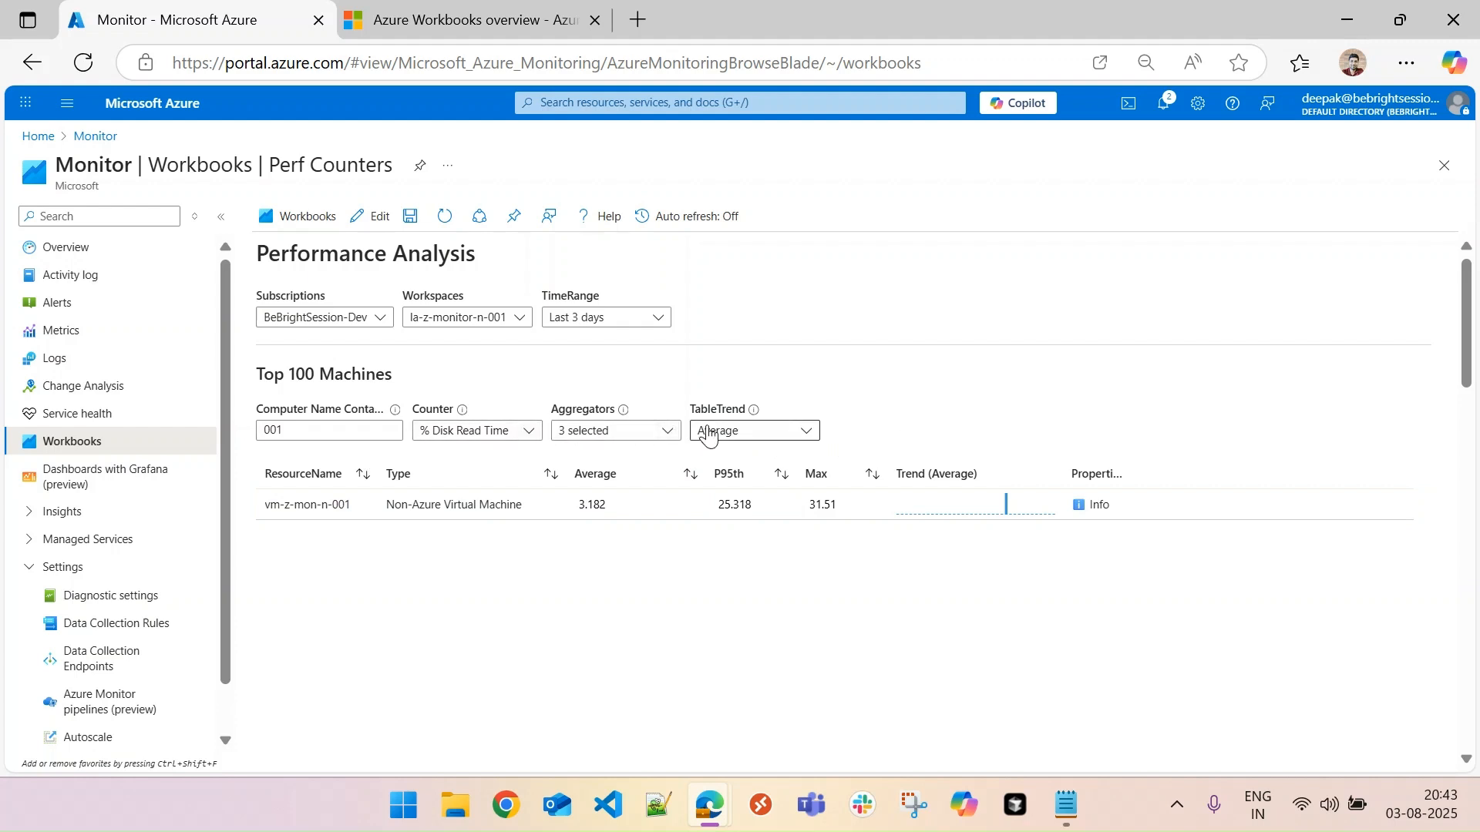
{"action": "left_click", "coordinate": [529, 432]}
{"action": "left_click", "coordinate": [529, 433]}
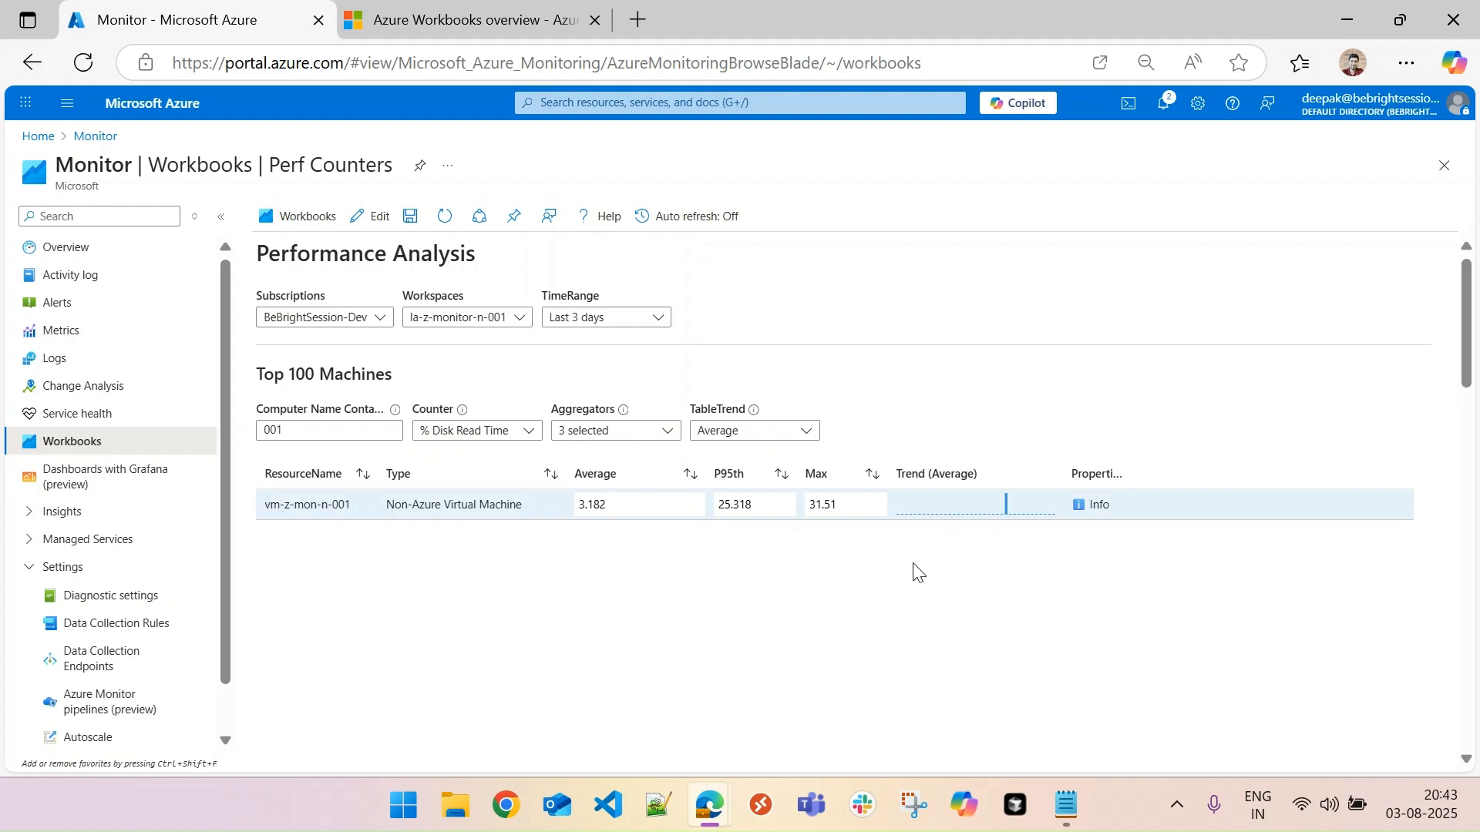
- Return to the workbook gallery, look over its templates, and create a new workbook from the Empty quick start
{"action": "left_click", "coordinate": [339, 224]}
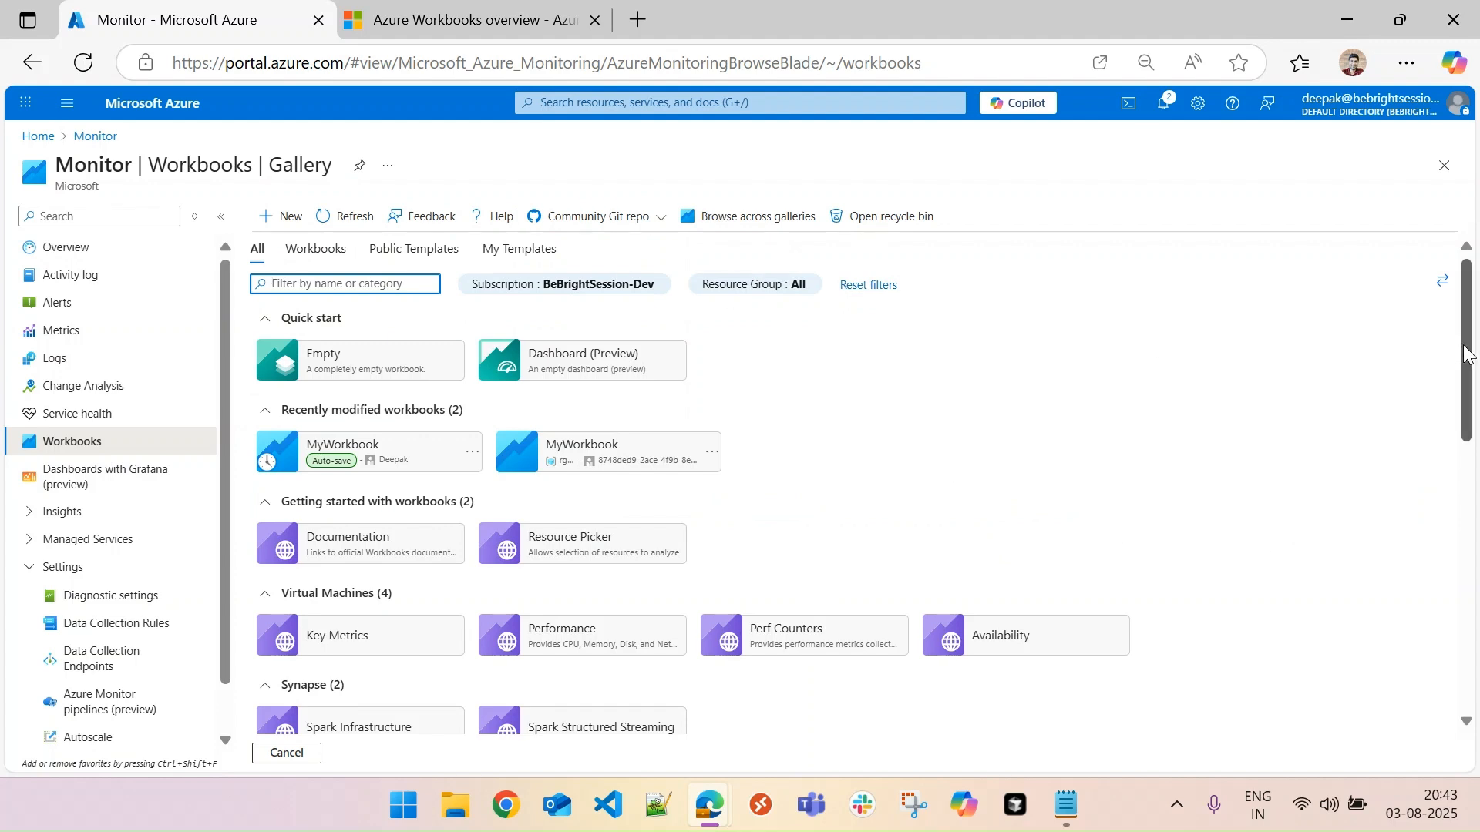
{"action": "scroll", "coordinate": [1468, 355], "scroll_direction": "down", "scroll_amount": 4}
{"action": "scroll", "coordinate": [865, 484], "scroll_direction": "down", "scroll_amount": 5}
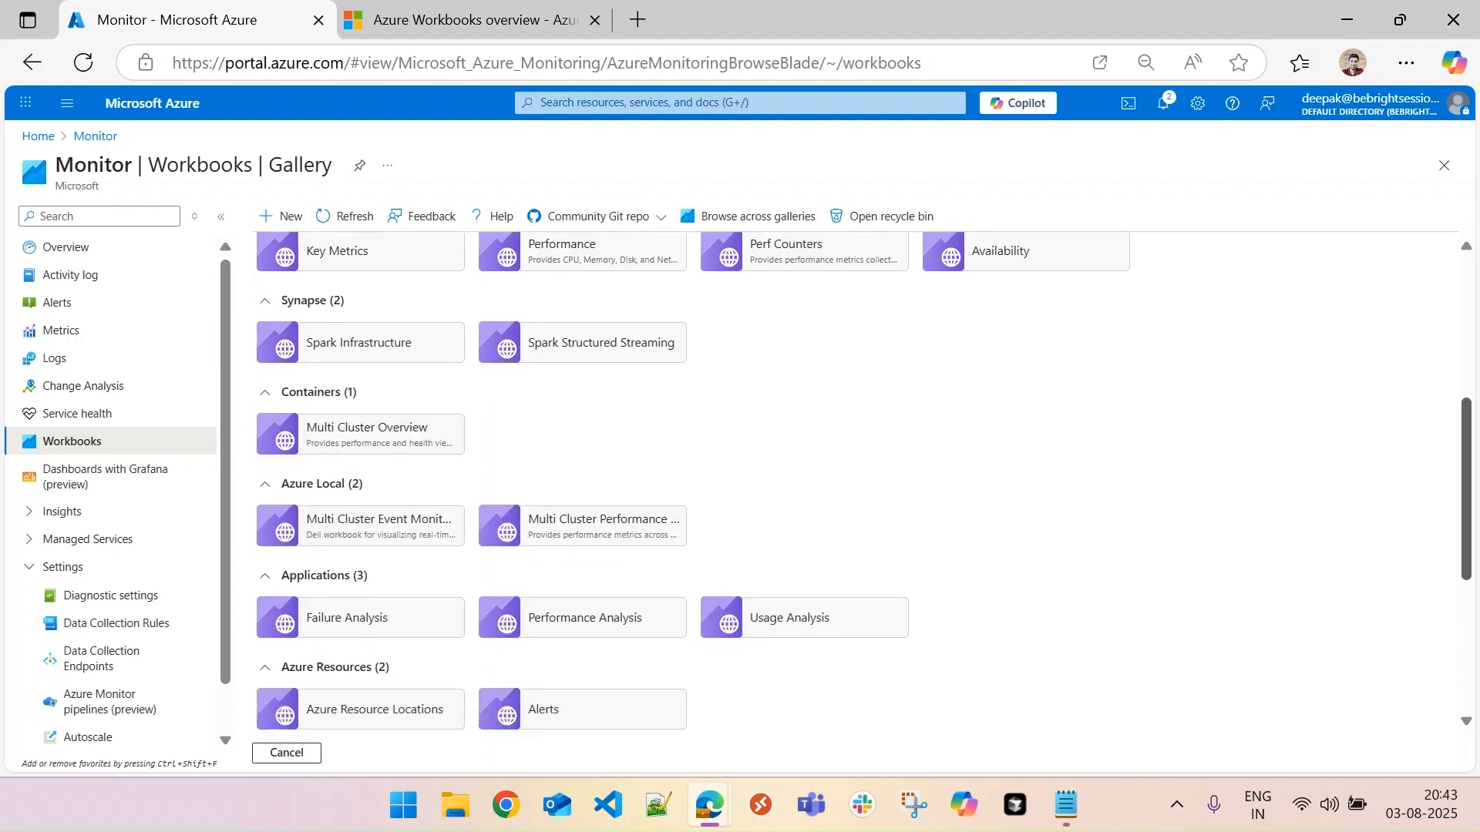
{"action": "scroll", "coordinate": [865, 484], "scroll_direction": "up", "scroll_amount": 9}
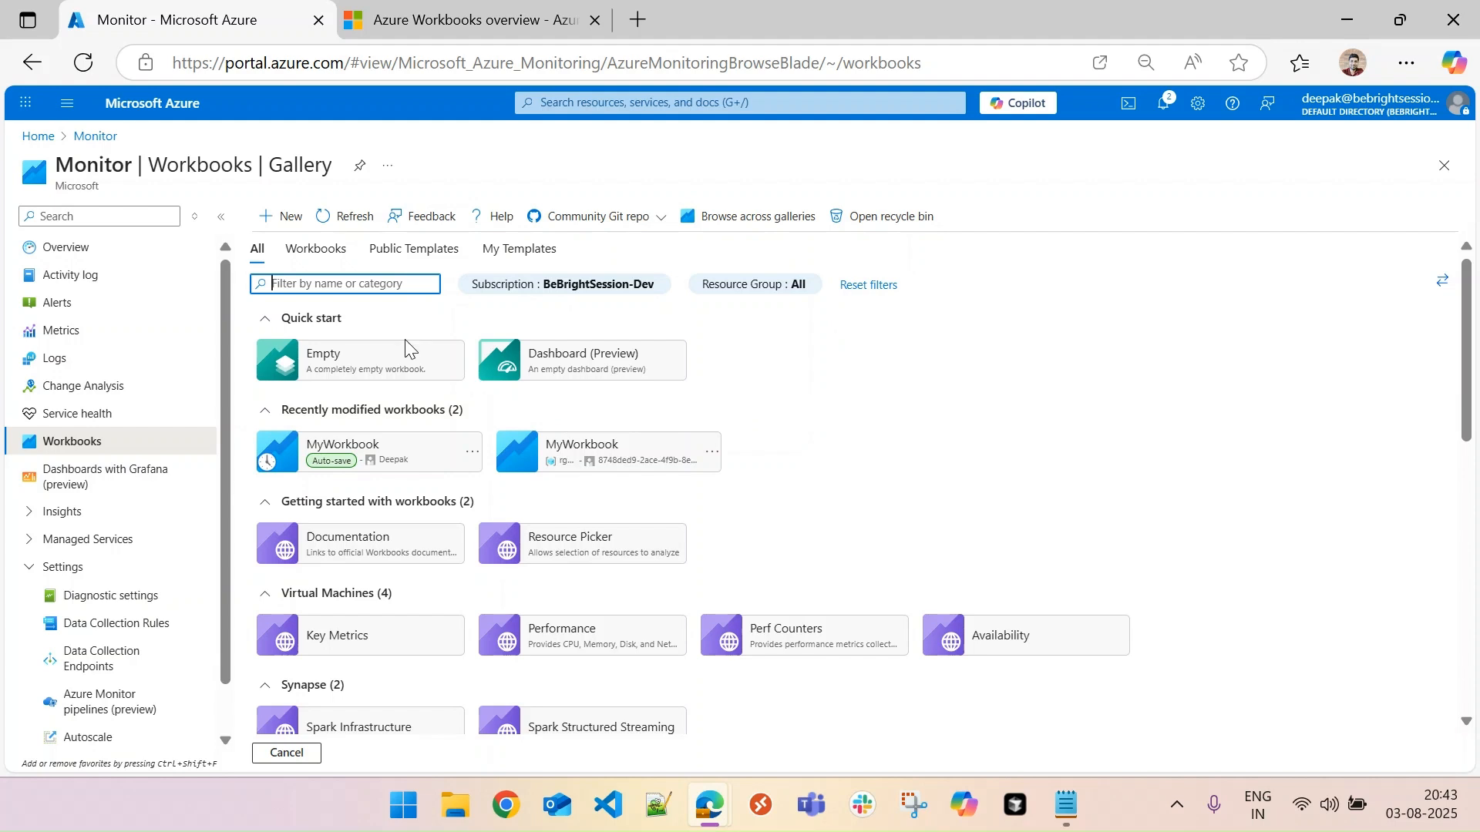
{"action": "left_click", "coordinate": [385, 360]}
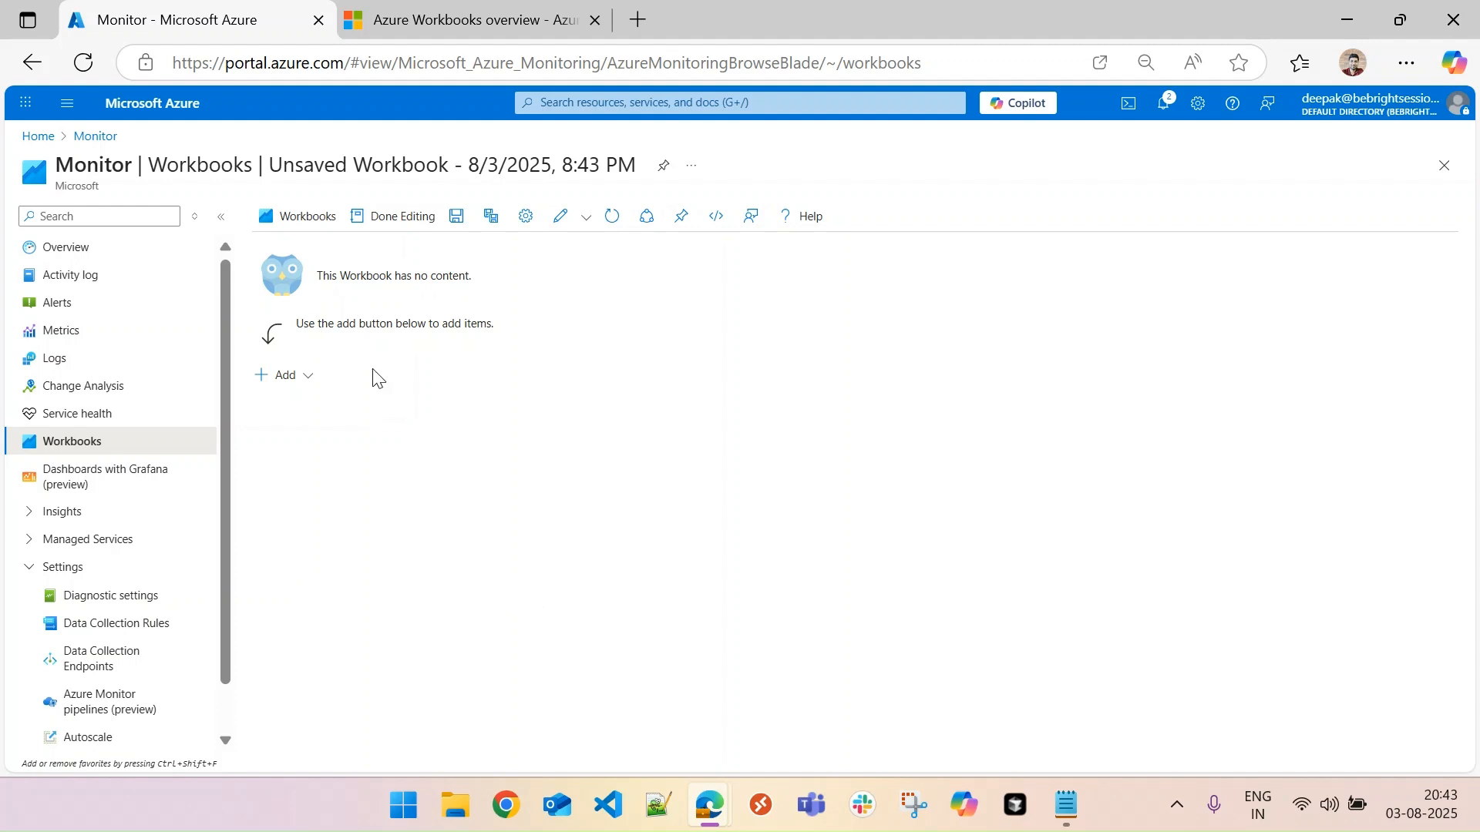
- Review the item types that can be added to the empty workbook without adding any
{"action": "left_click", "coordinate": [307, 377]}
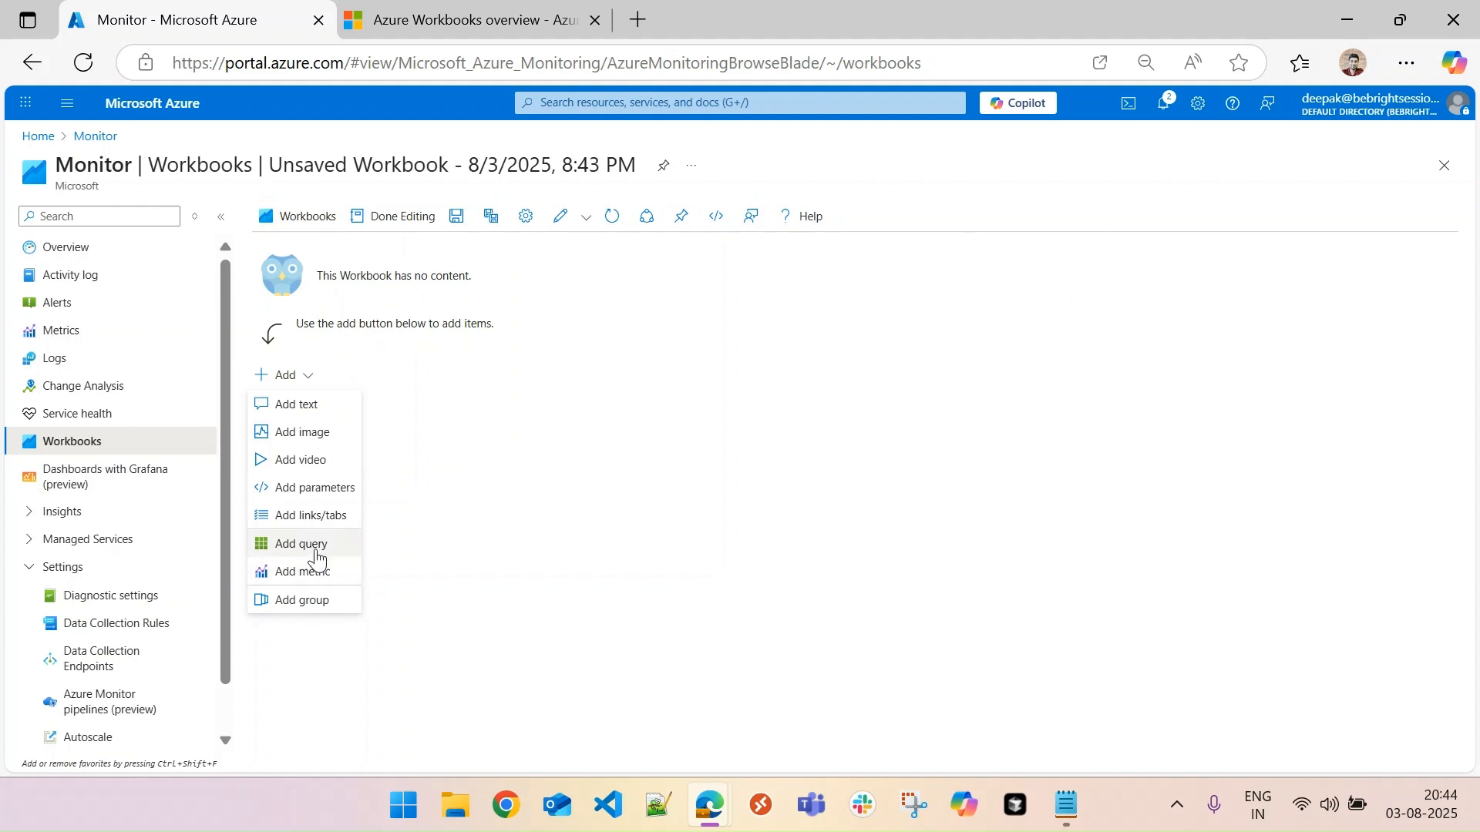
{"action": "left_click", "coordinate": [510, 461]}
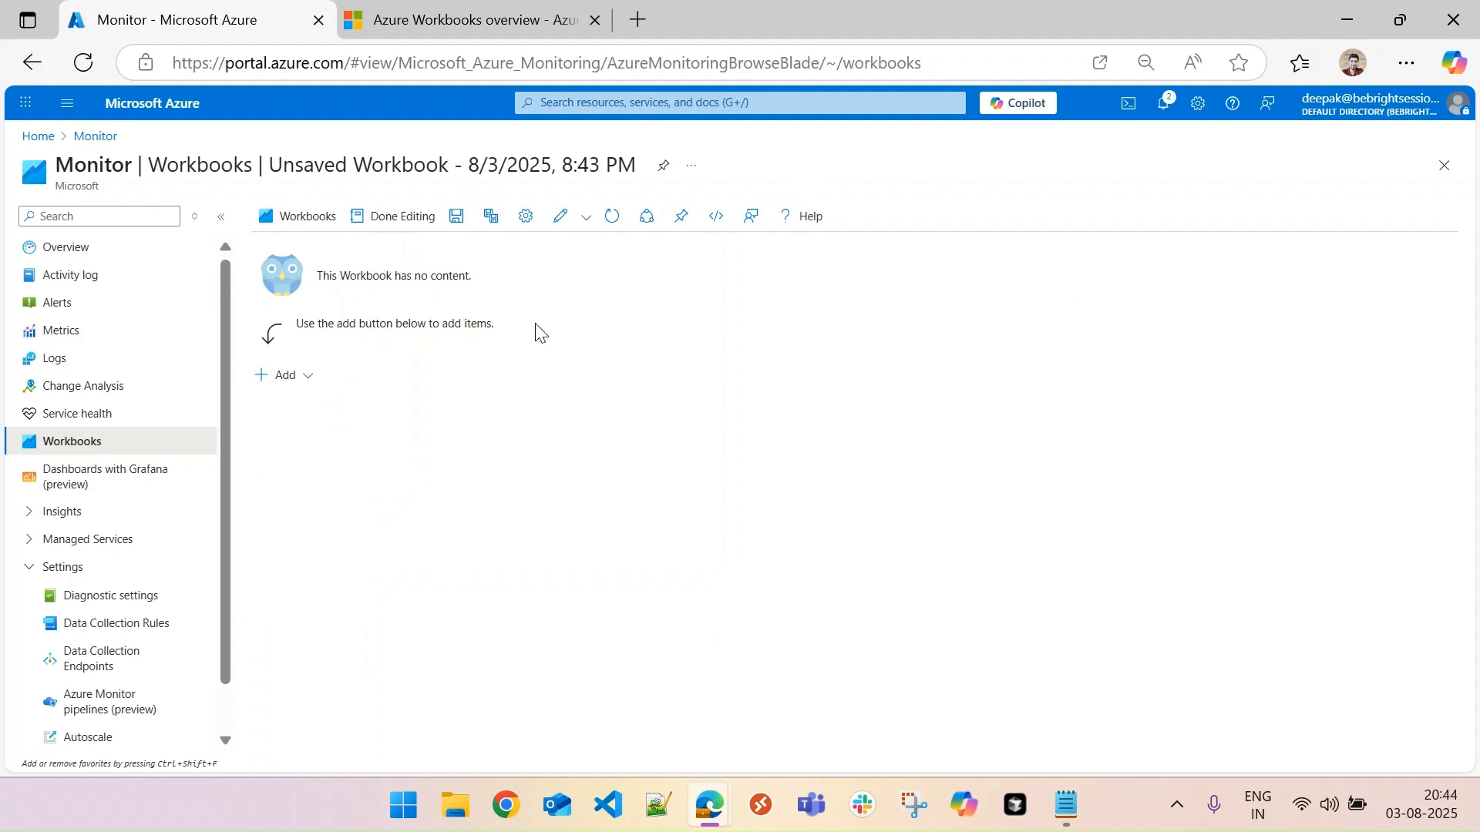
{"action": "left_click", "coordinate": [300, 378]}
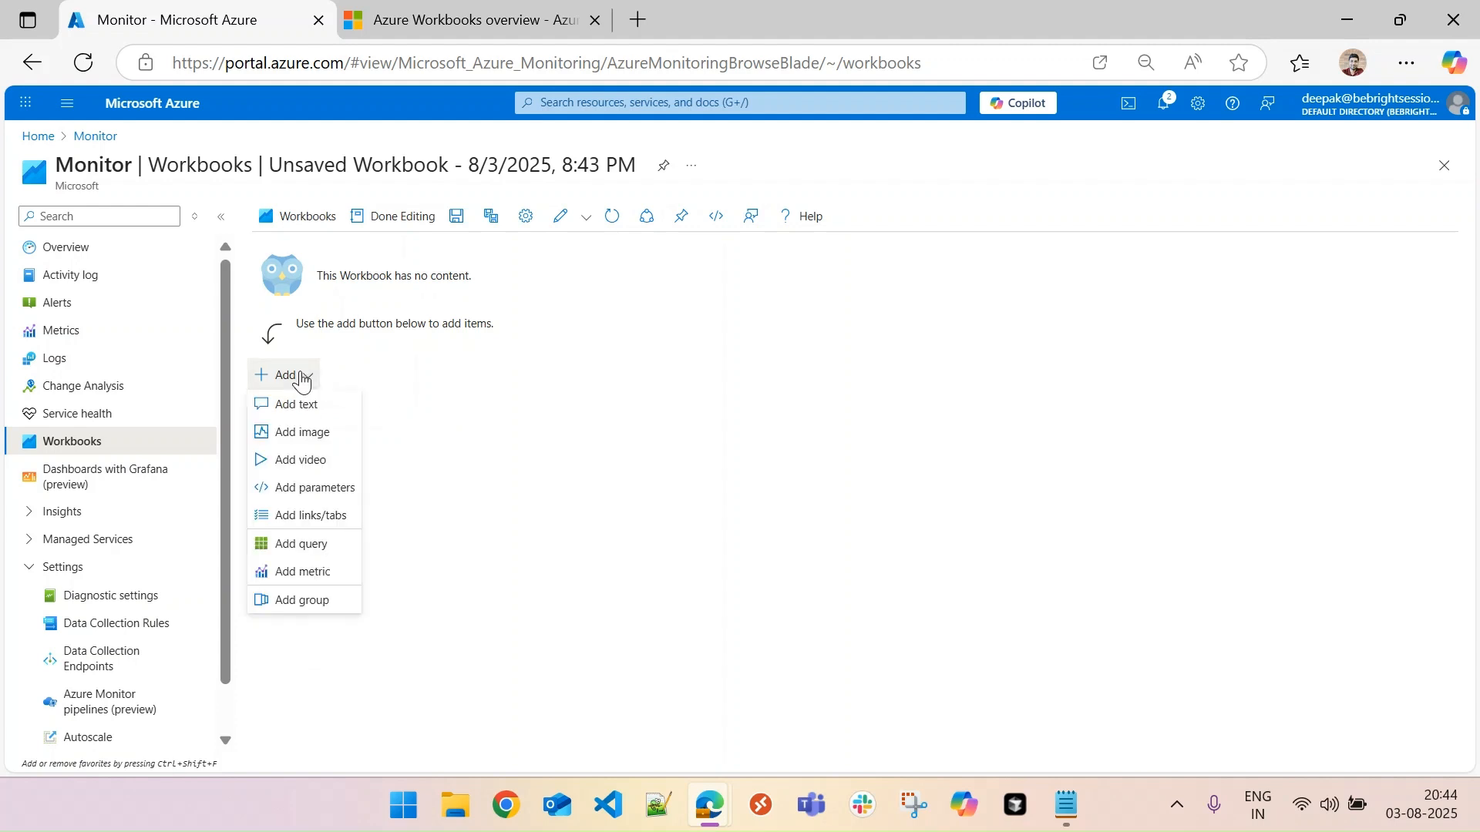
{"action": "left_click", "coordinate": [493, 405]}
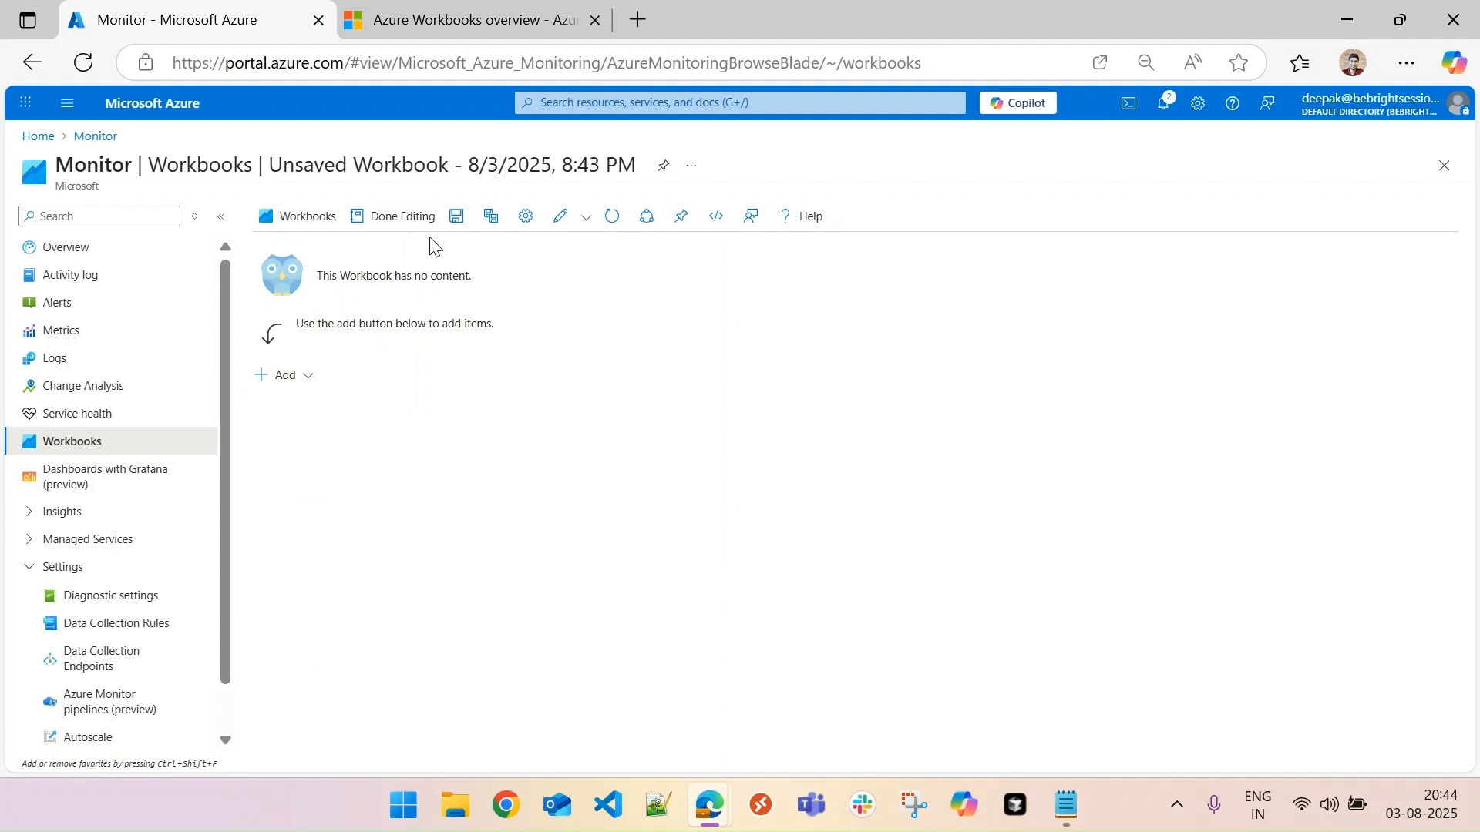
- Start saving the new workbook and title it "VM Analytics & Managment"
{"action": "left_click", "coordinate": [457, 222]}
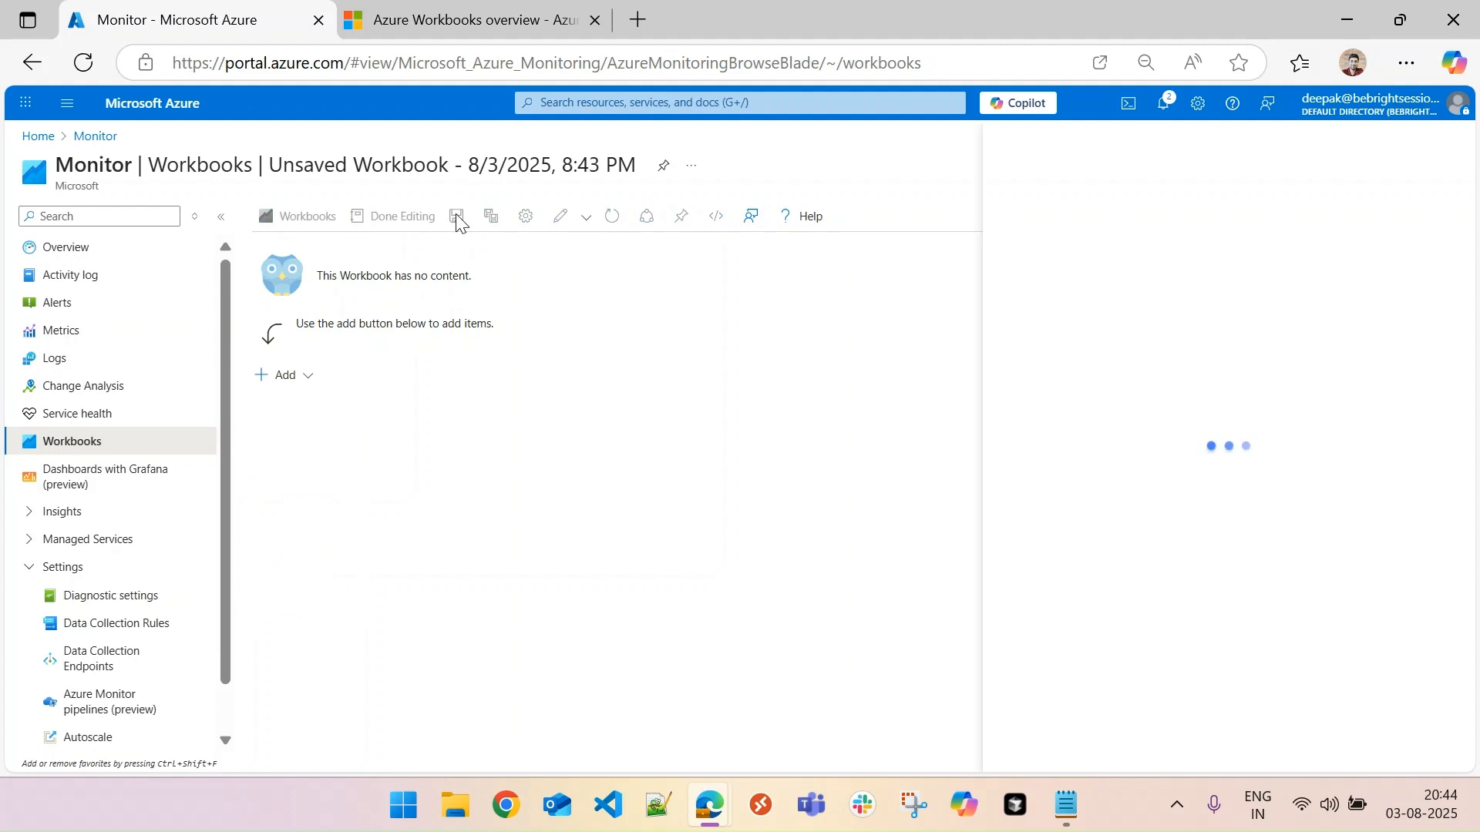
{"action": "left_click_drag", "start_coordinate": [1231, 216], "coordinate": [957, 223]}
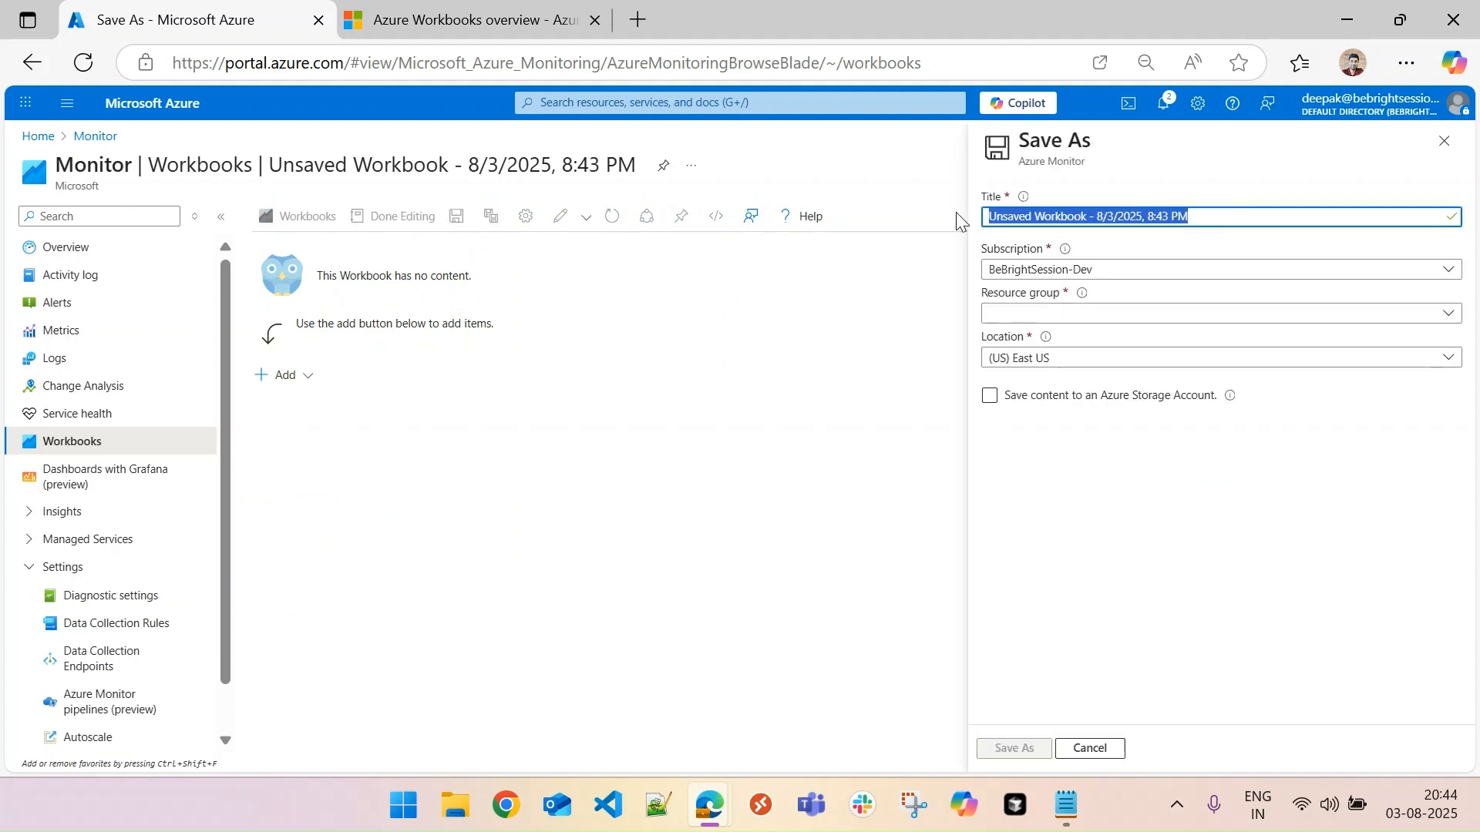
{"action": "type", "text": "VM An"}
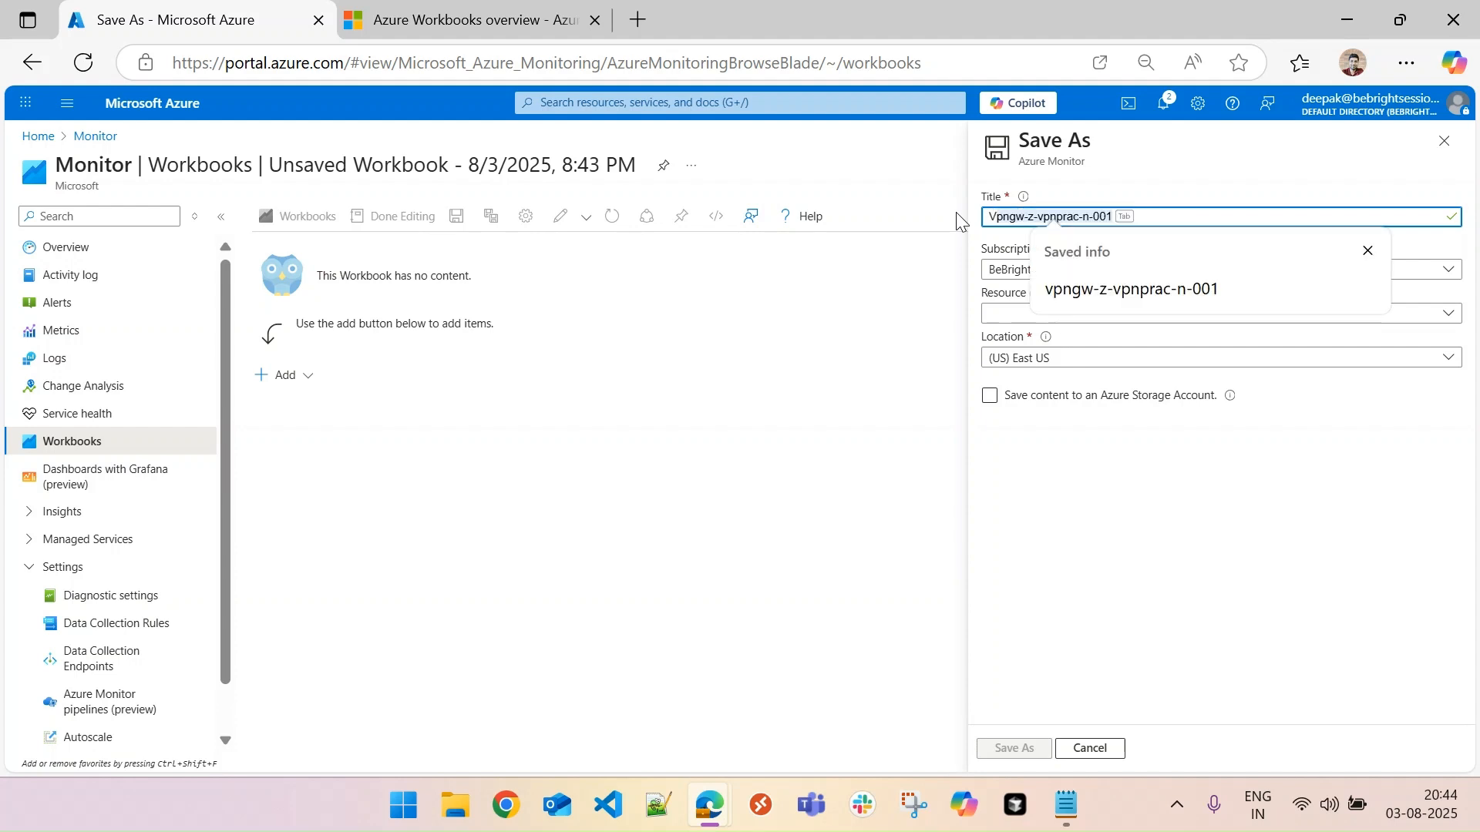
{"action": "type", "text": "al"}
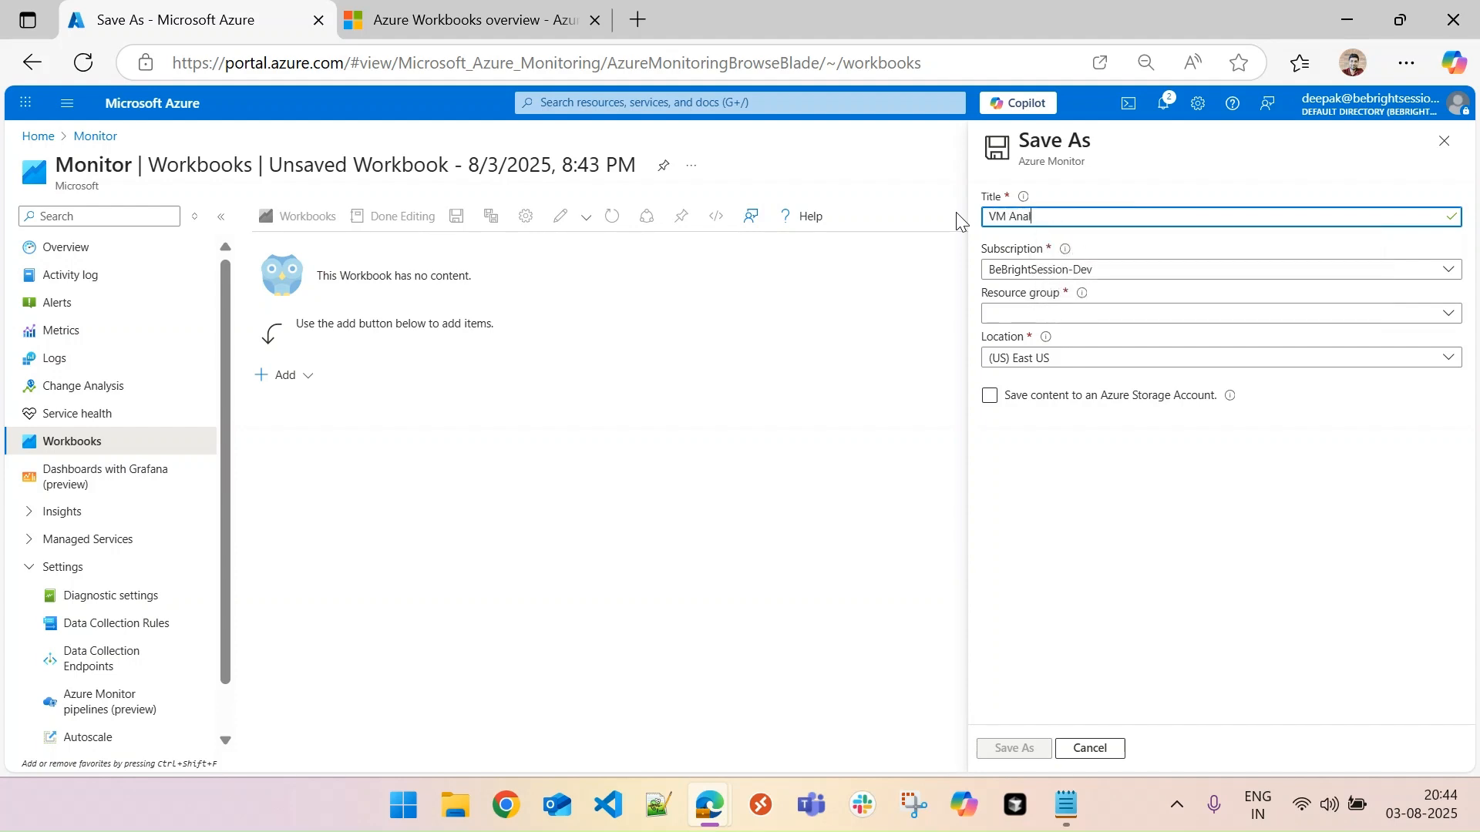
{"action": "type", "text": "ytics & Managment"}
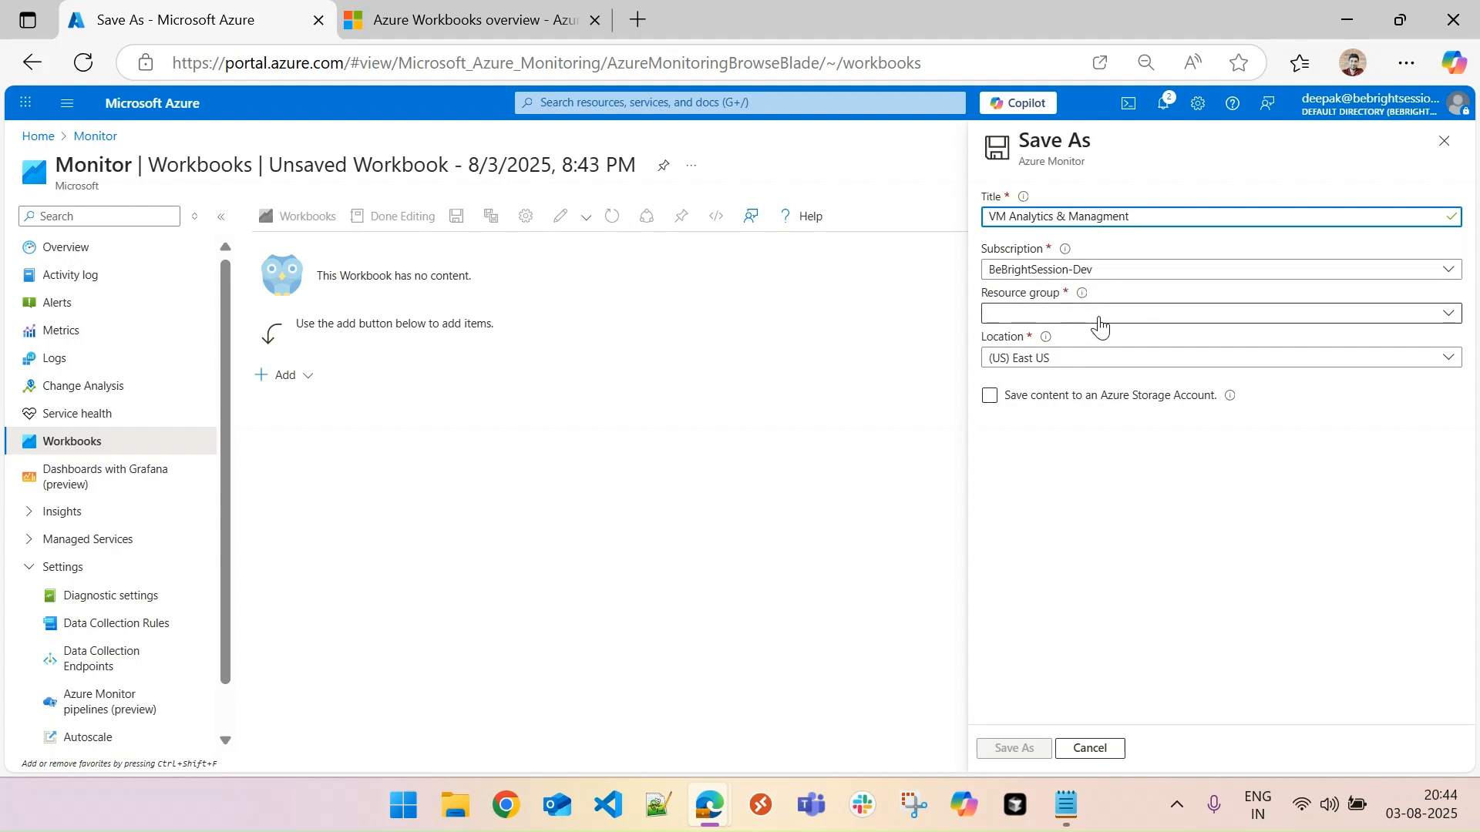
- Save the workbook in resource group rg-z-monitor-n-001 with the location (US) East US 2
{"action": "left_click", "coordinate": [1085, 313]}
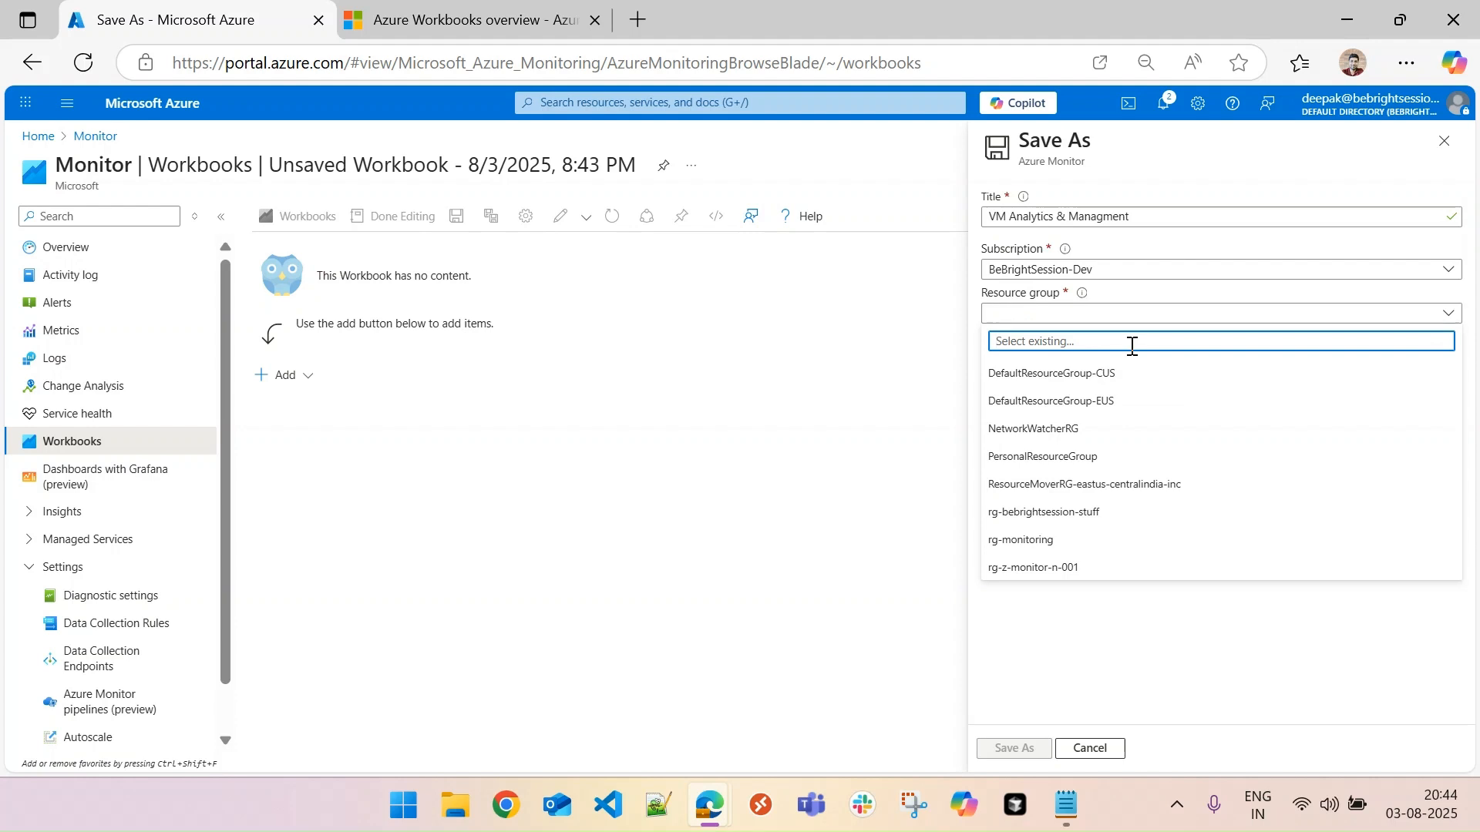
{"action": "left_click", "coordinate": [1090, 571]}
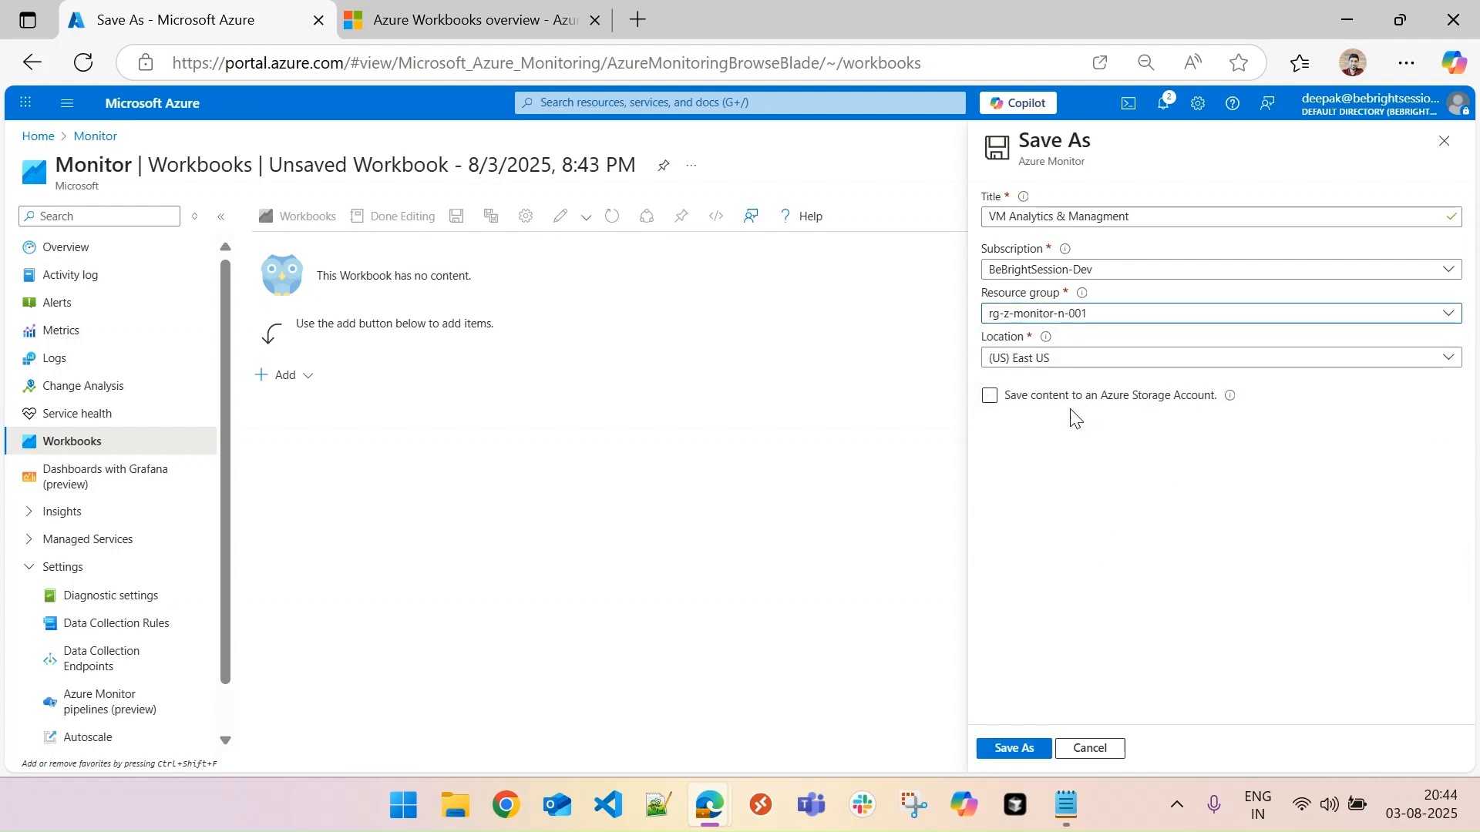
{"action": "left_click", "coordinate": [1090, 368]}
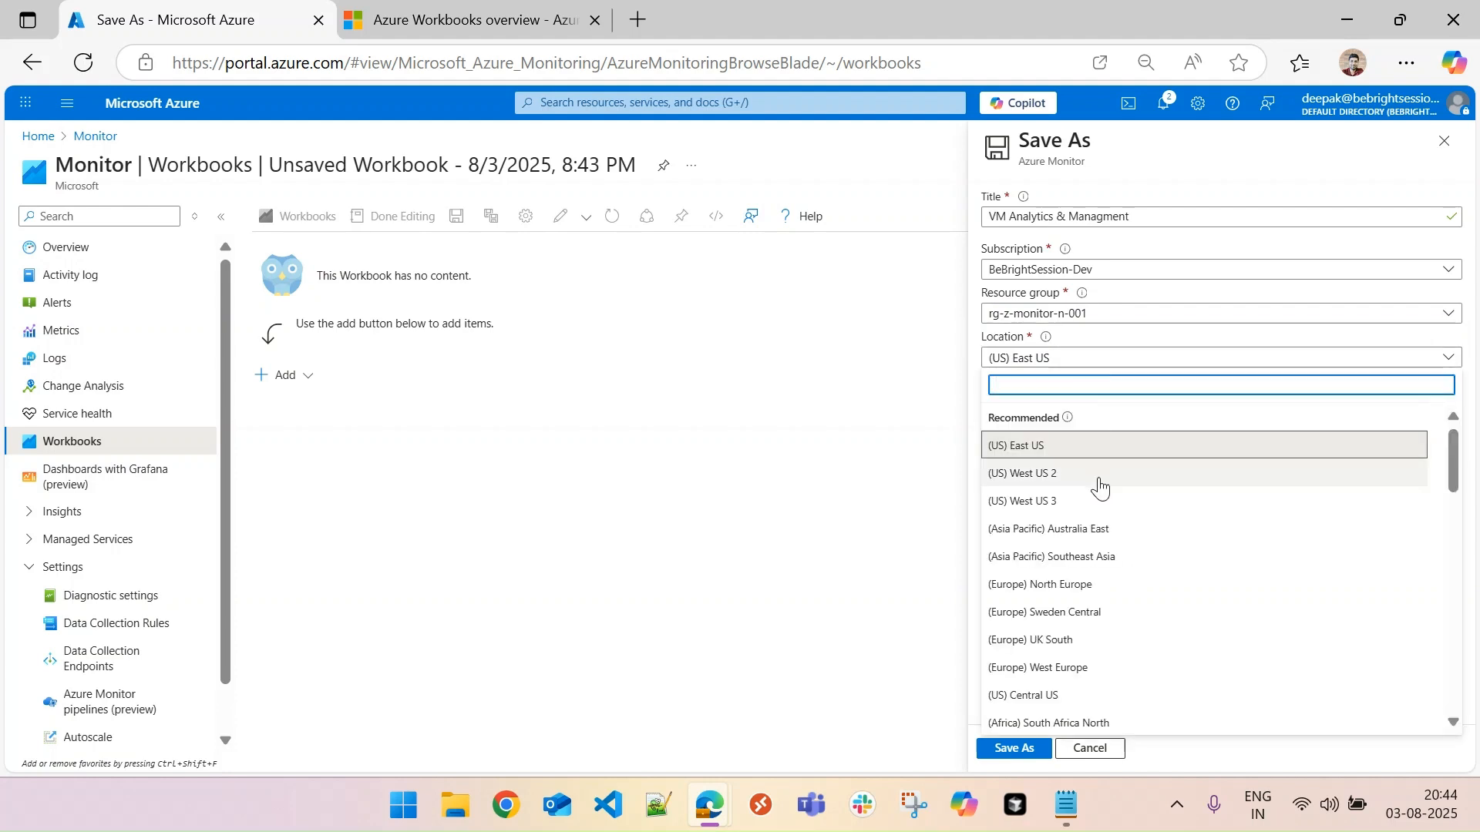
{"action": "left_click", "coordinate": [1099, 474]}
{"action": "left_click", "coordinate": [1084, 357]}
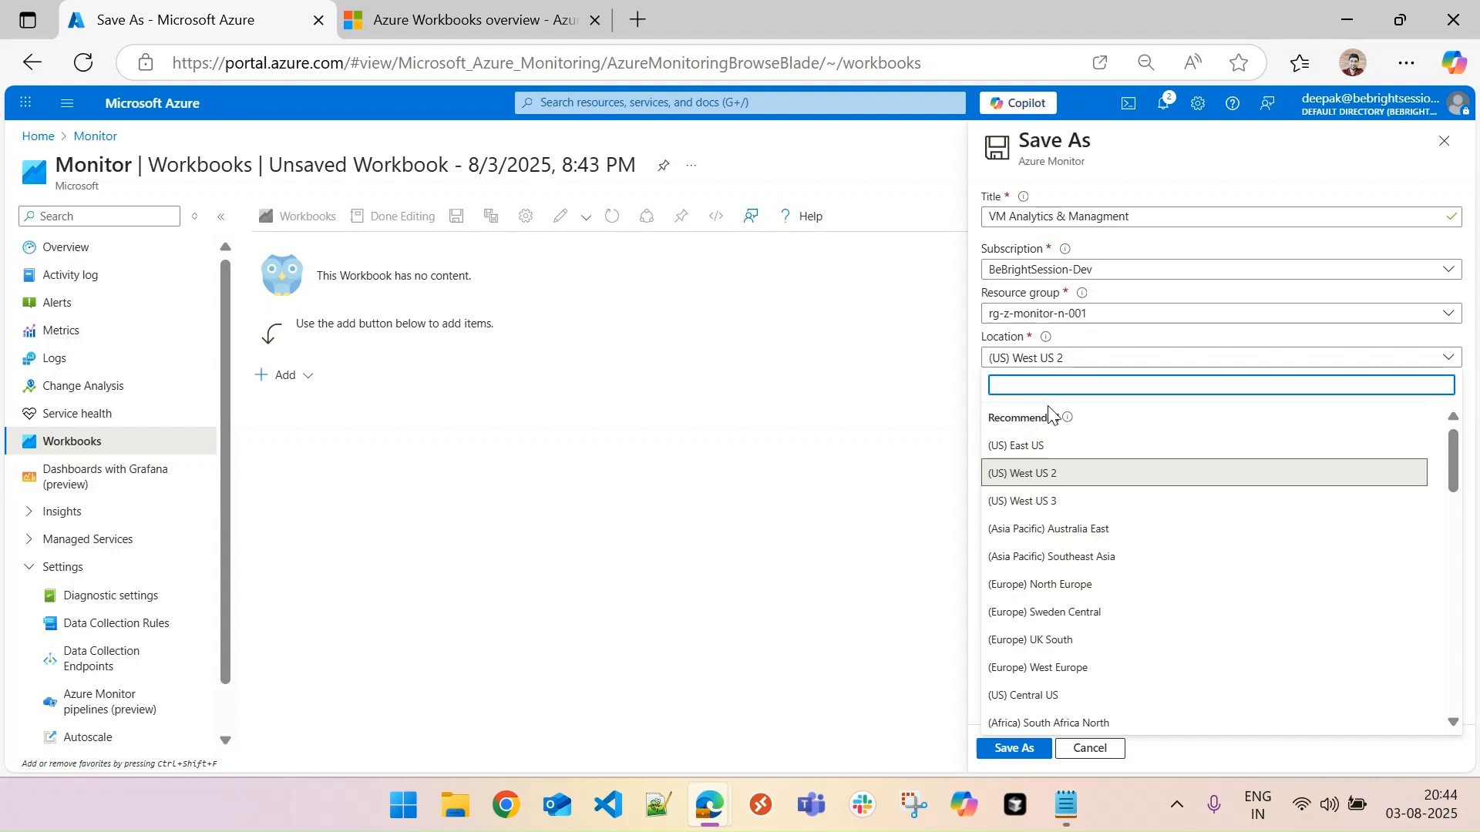
{"action": "type", "text": "east"}
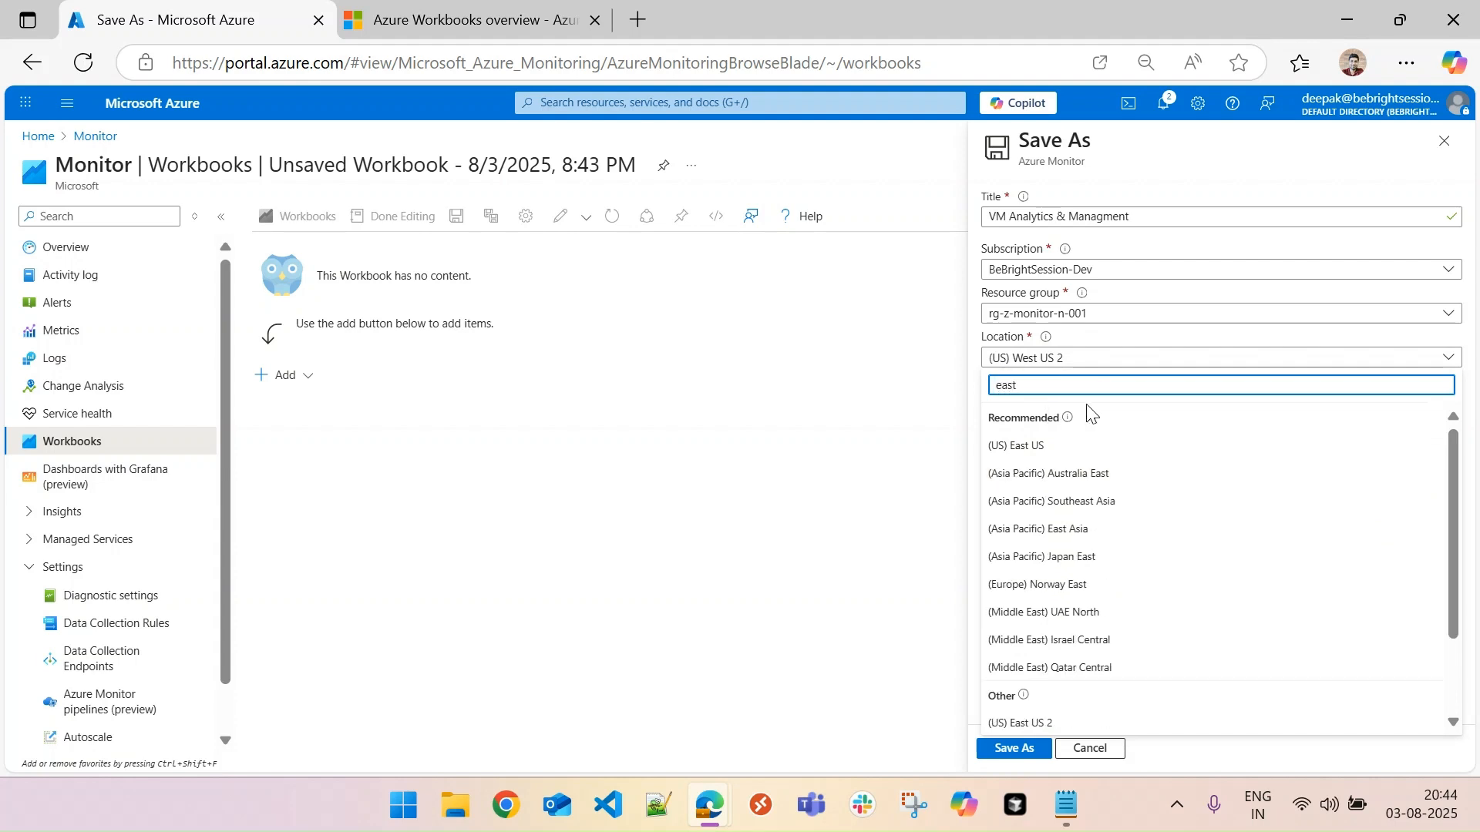
{"action": "type", "text": " us"}
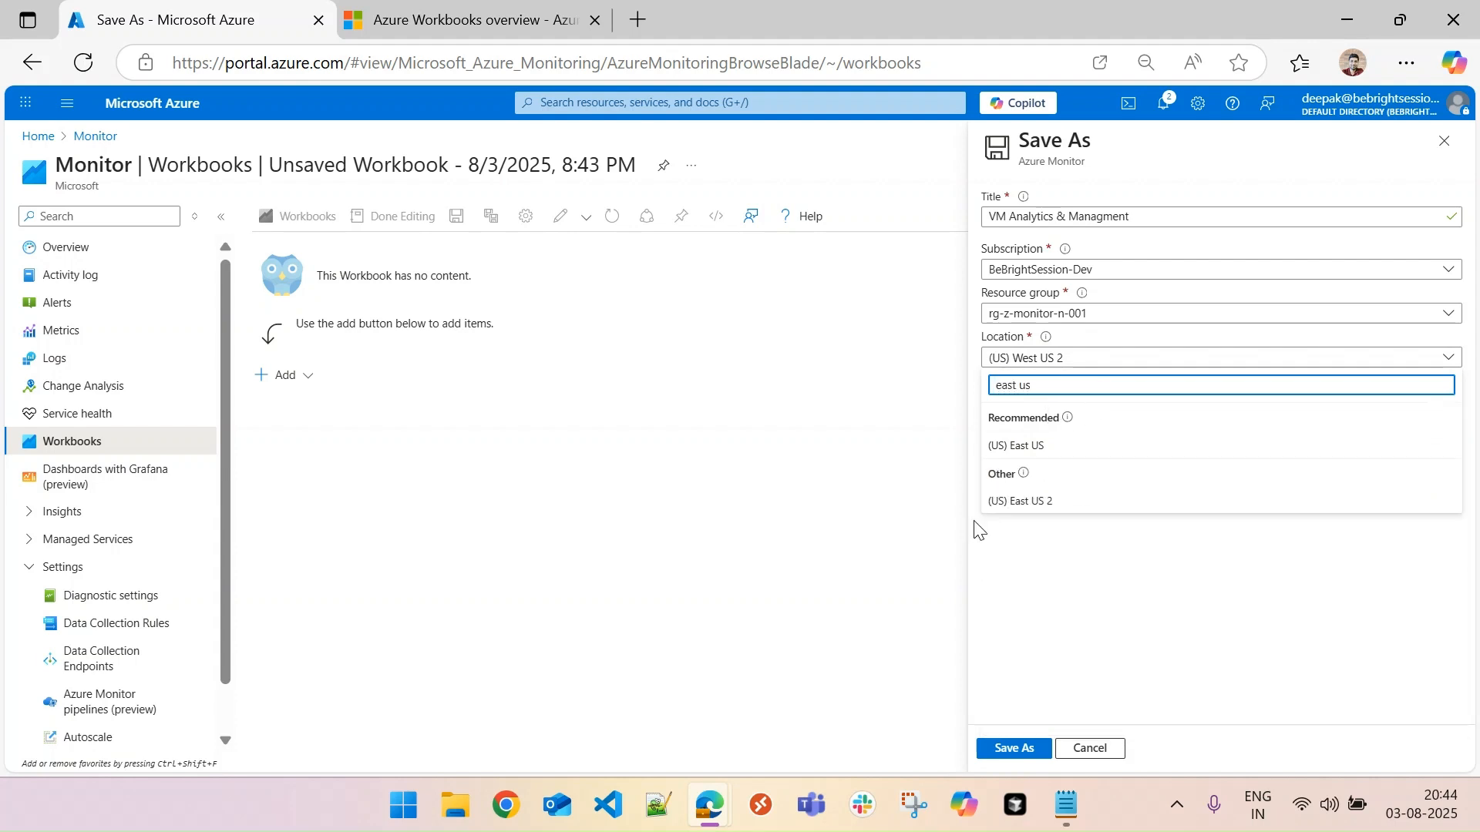
{"action": "left_click", "coordinate": [1011, 505]}
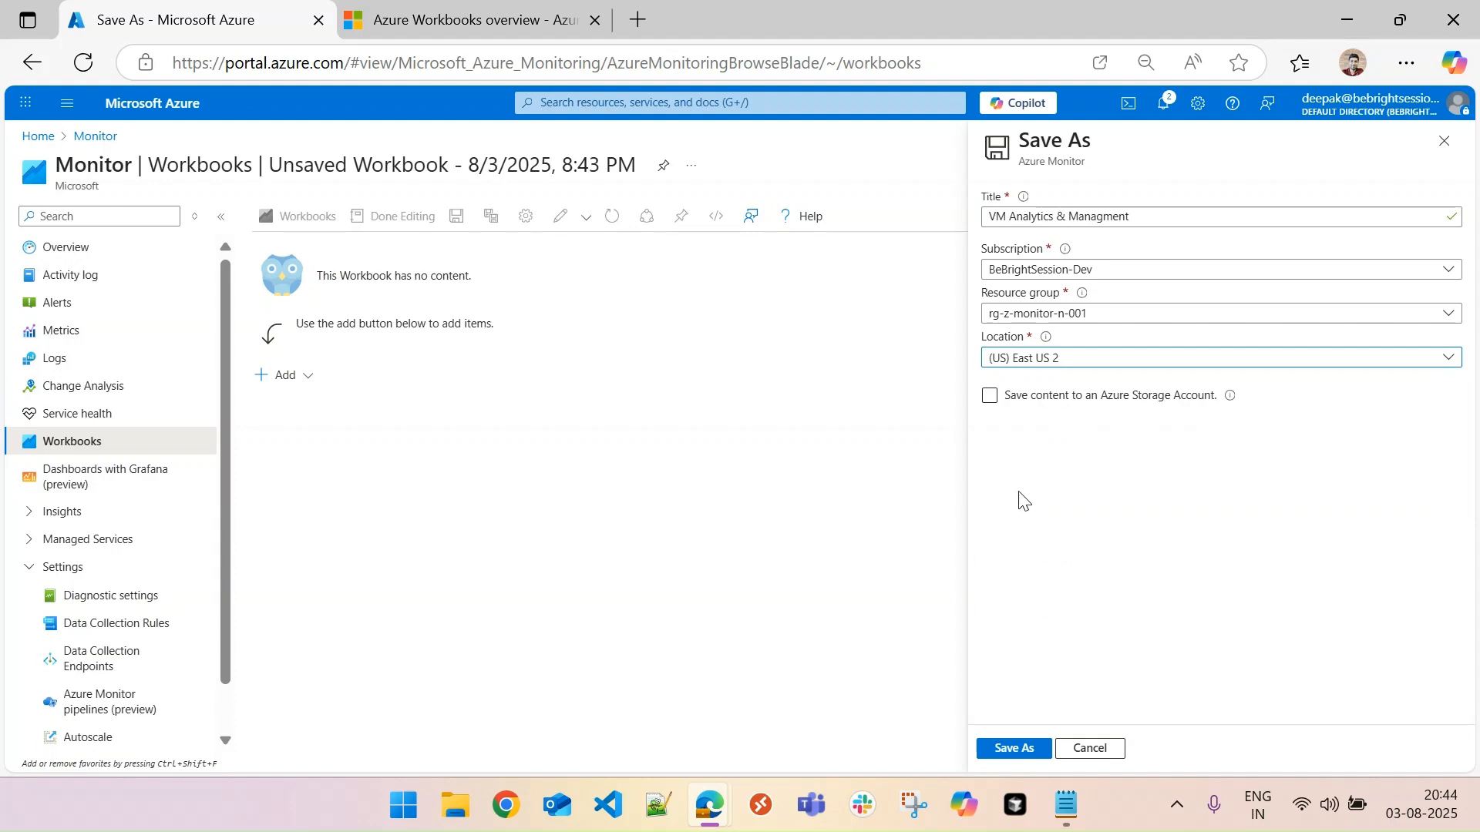
{"action": "left_click", "coordinate": [1193, 399]}
{"action": "left_click", "coordinate": [1152, 402]}
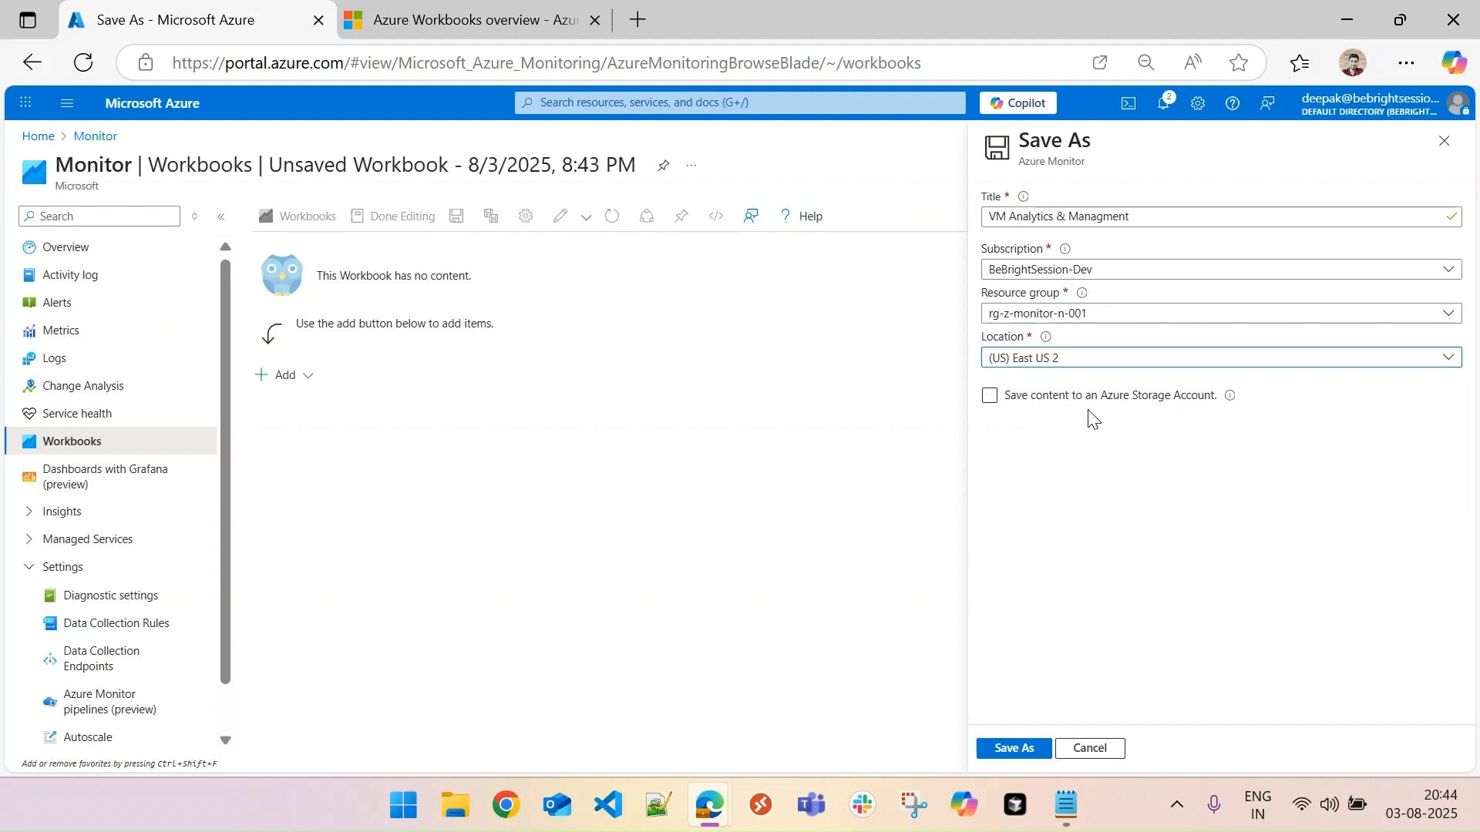
{"action": "left_click", "coordinate": [1014, 749]}
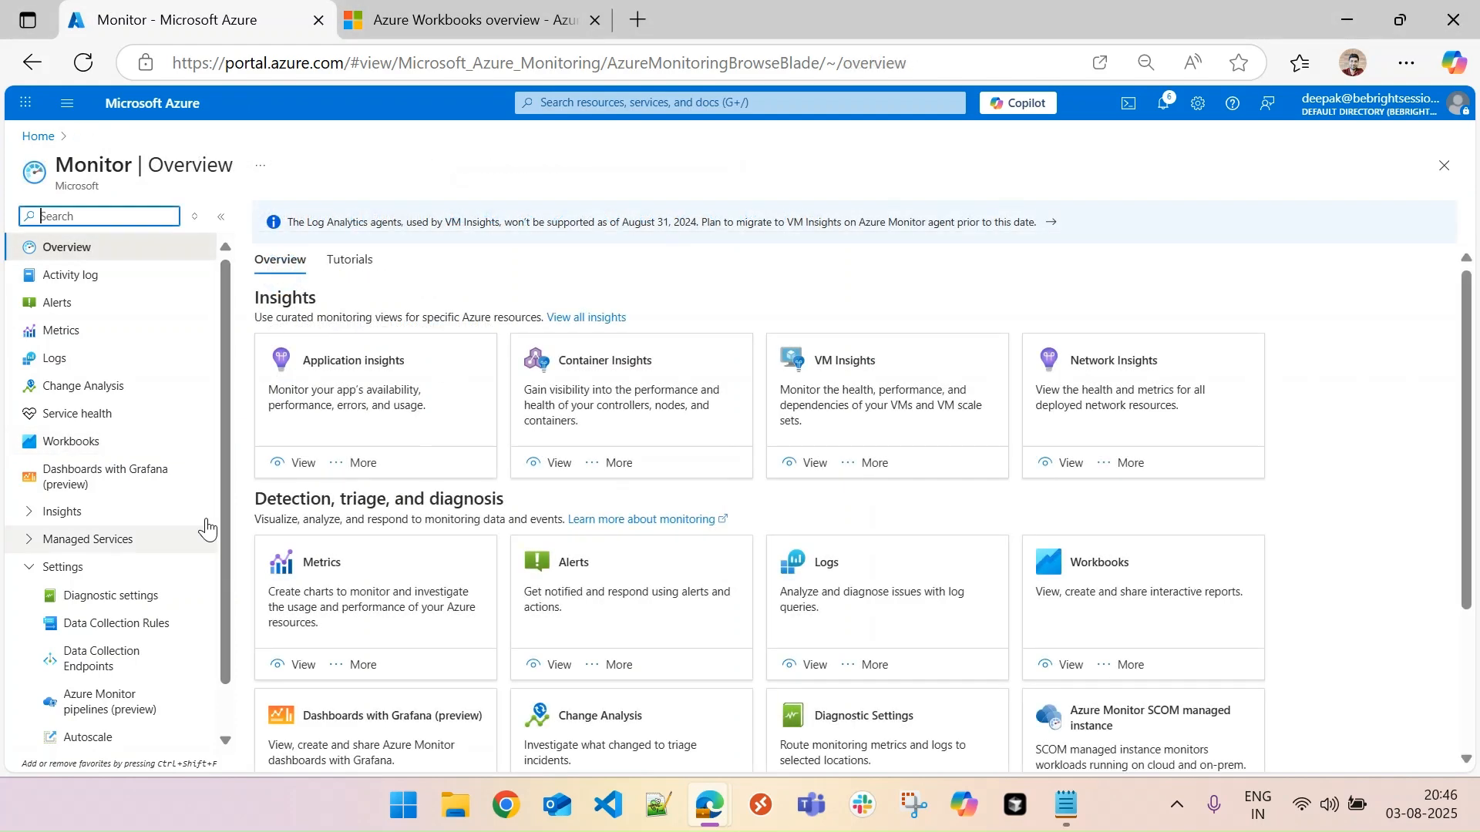
- Rename the saved workbook in the Workbooks gallery to "VM Analytics & Management"
{"action": "left_click", "coordinate": [68, 440]}
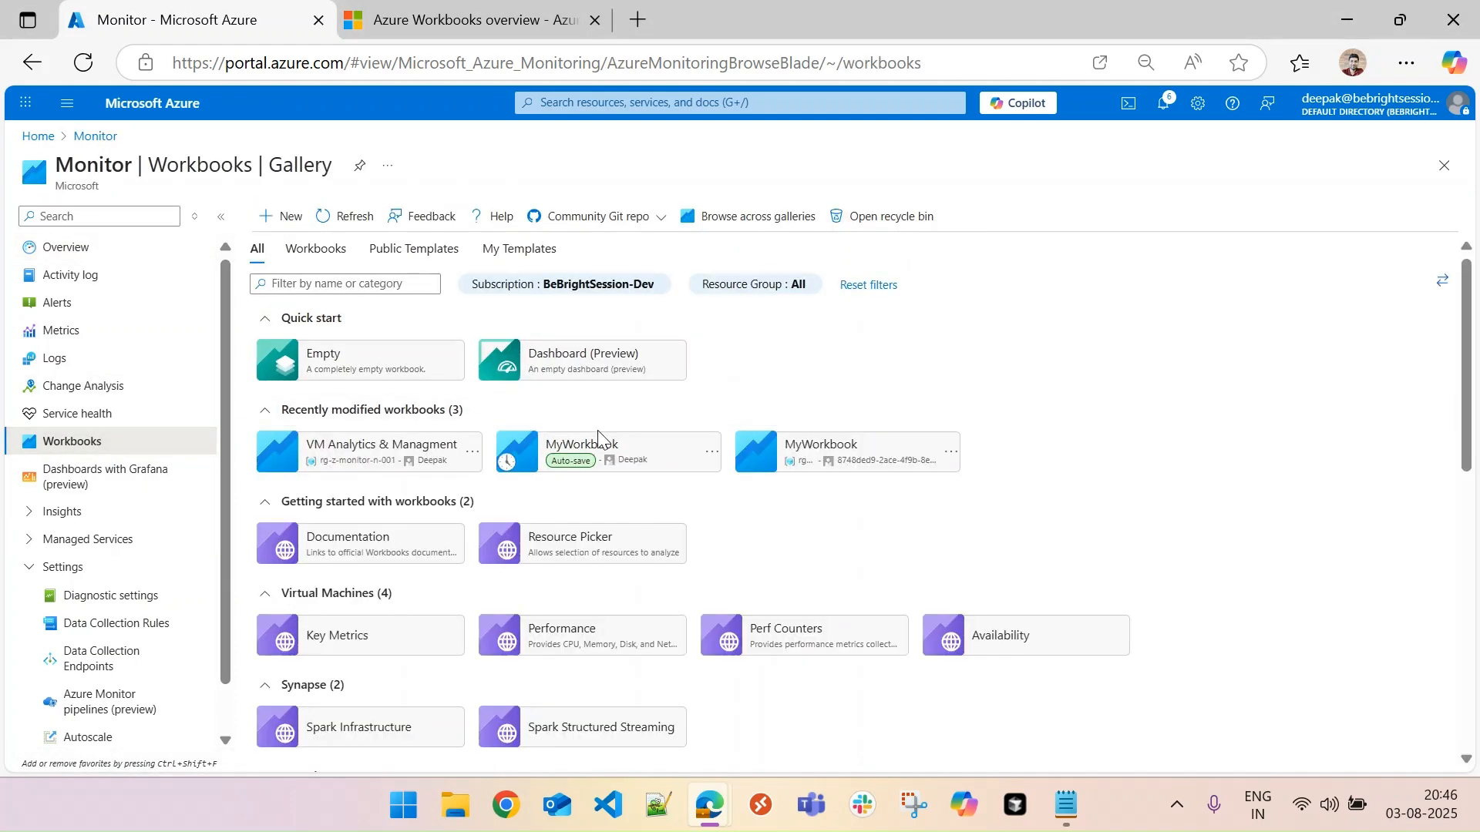
{"action": "left_click", "coordinate": [472, 453]}
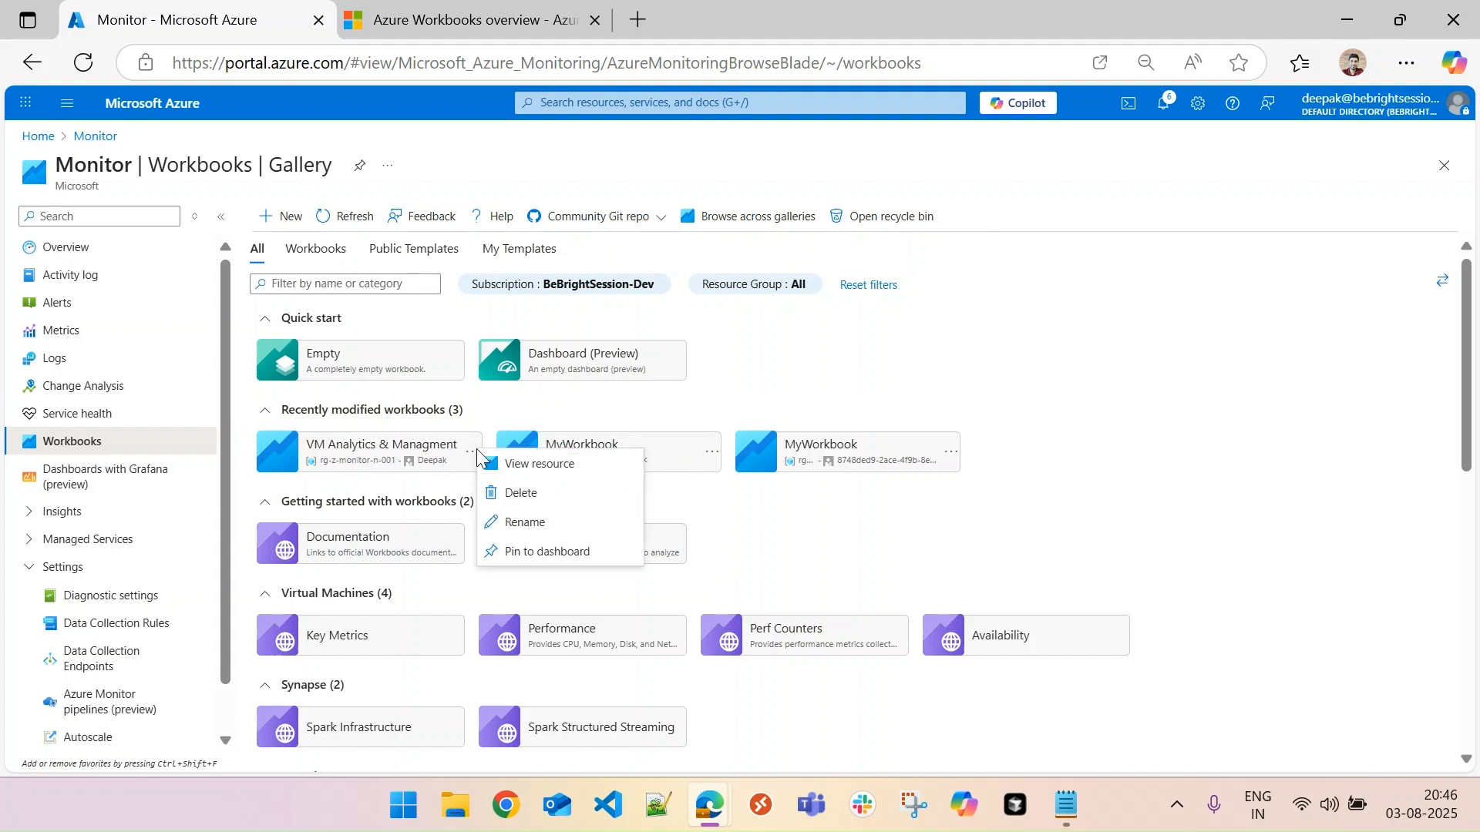
{"action": "left_click", "coordinate": [525, 517]}
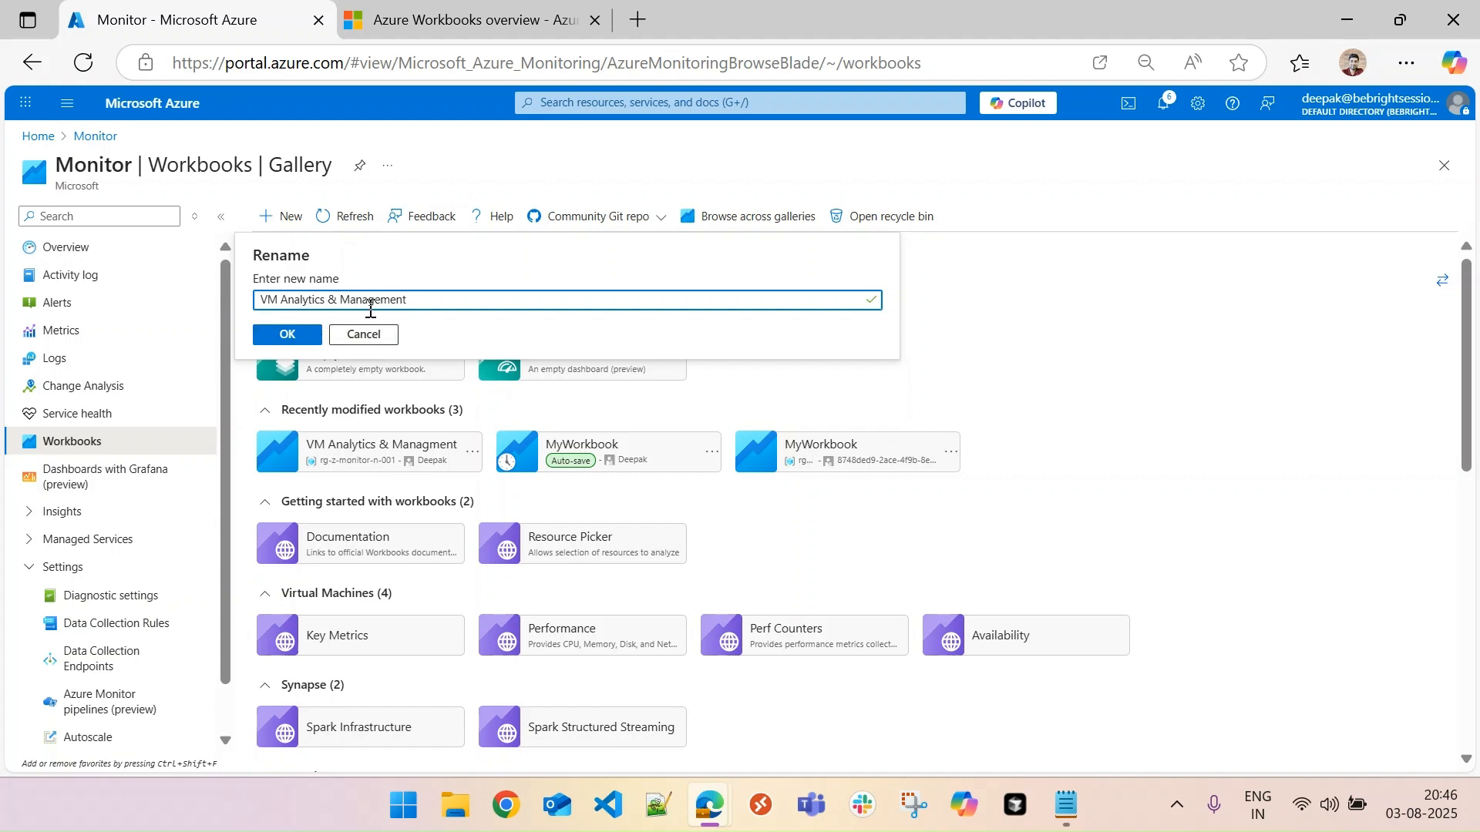
{"action": "left_click", "coordinate": [287, 336]}
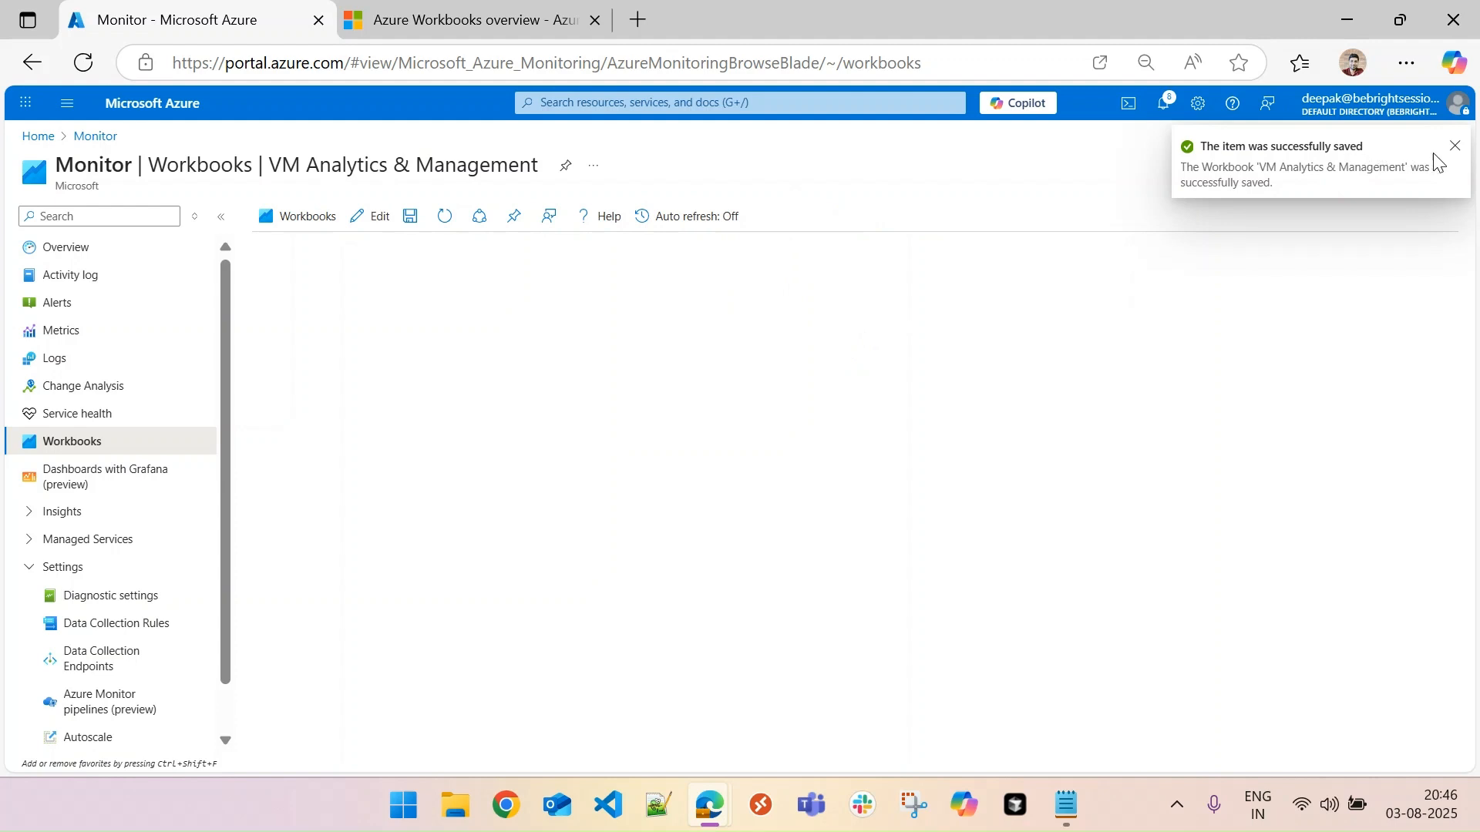
- Dismiss the save notification and put the VM Analytics & Management workbook into edit mode
{"action": "left_click", "coordinate": [1455, 146]}
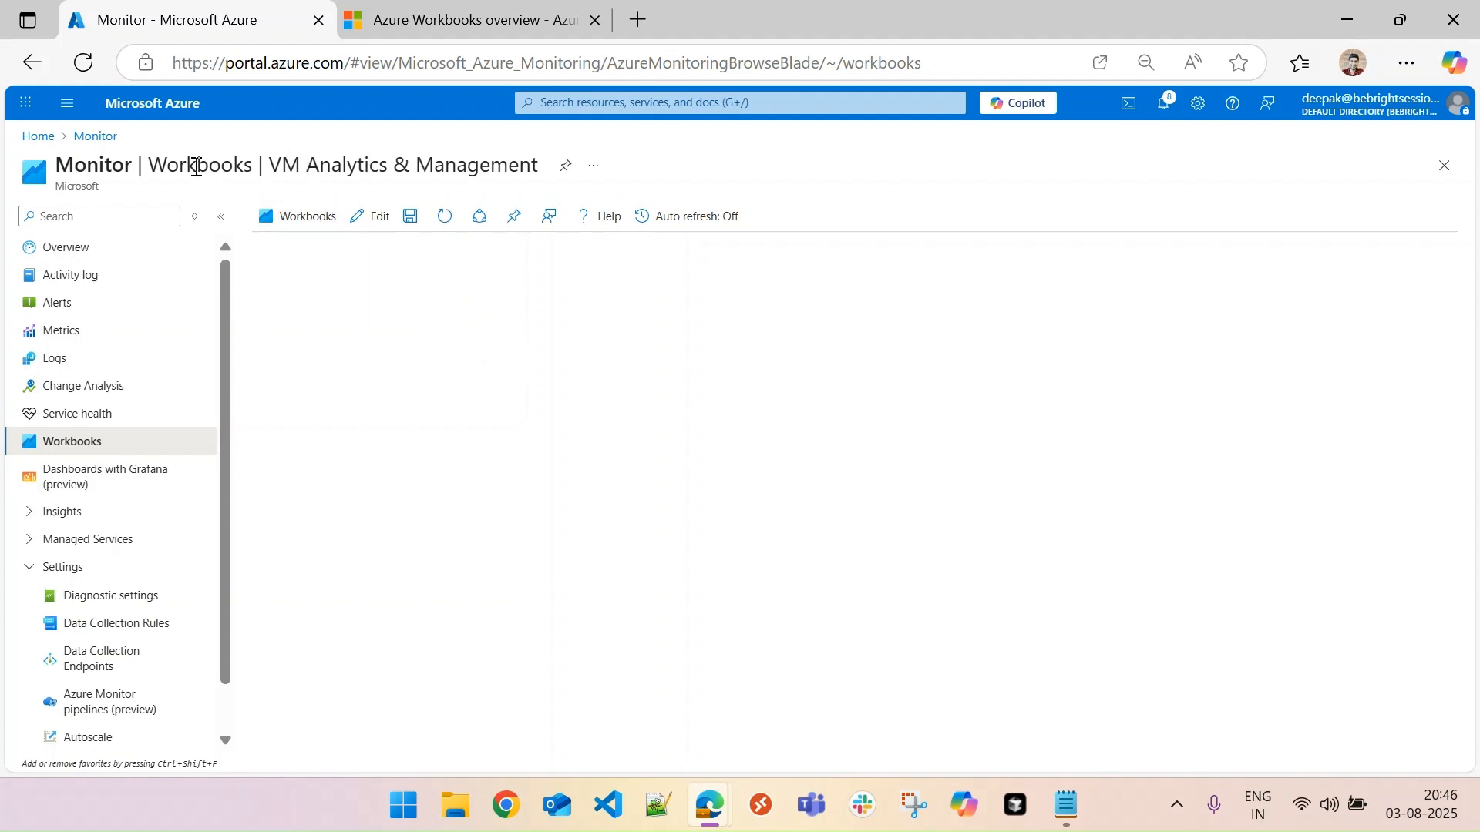
{"action": "left_click_drag", "start_coordinate": [500, 167], "coordinate": [509, 167]}
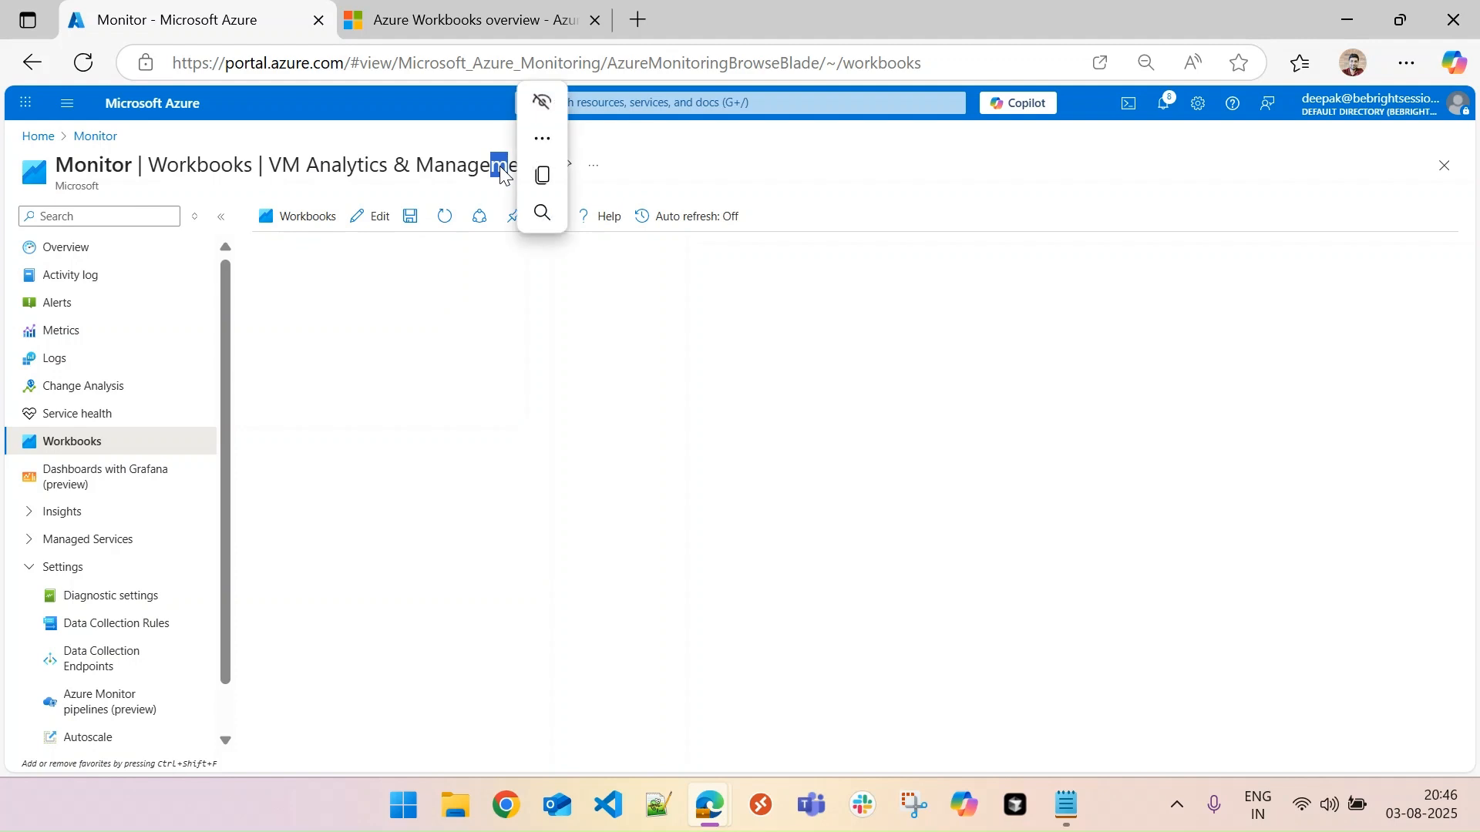
{"action": "left_click", "coordinate": [370, 216]}
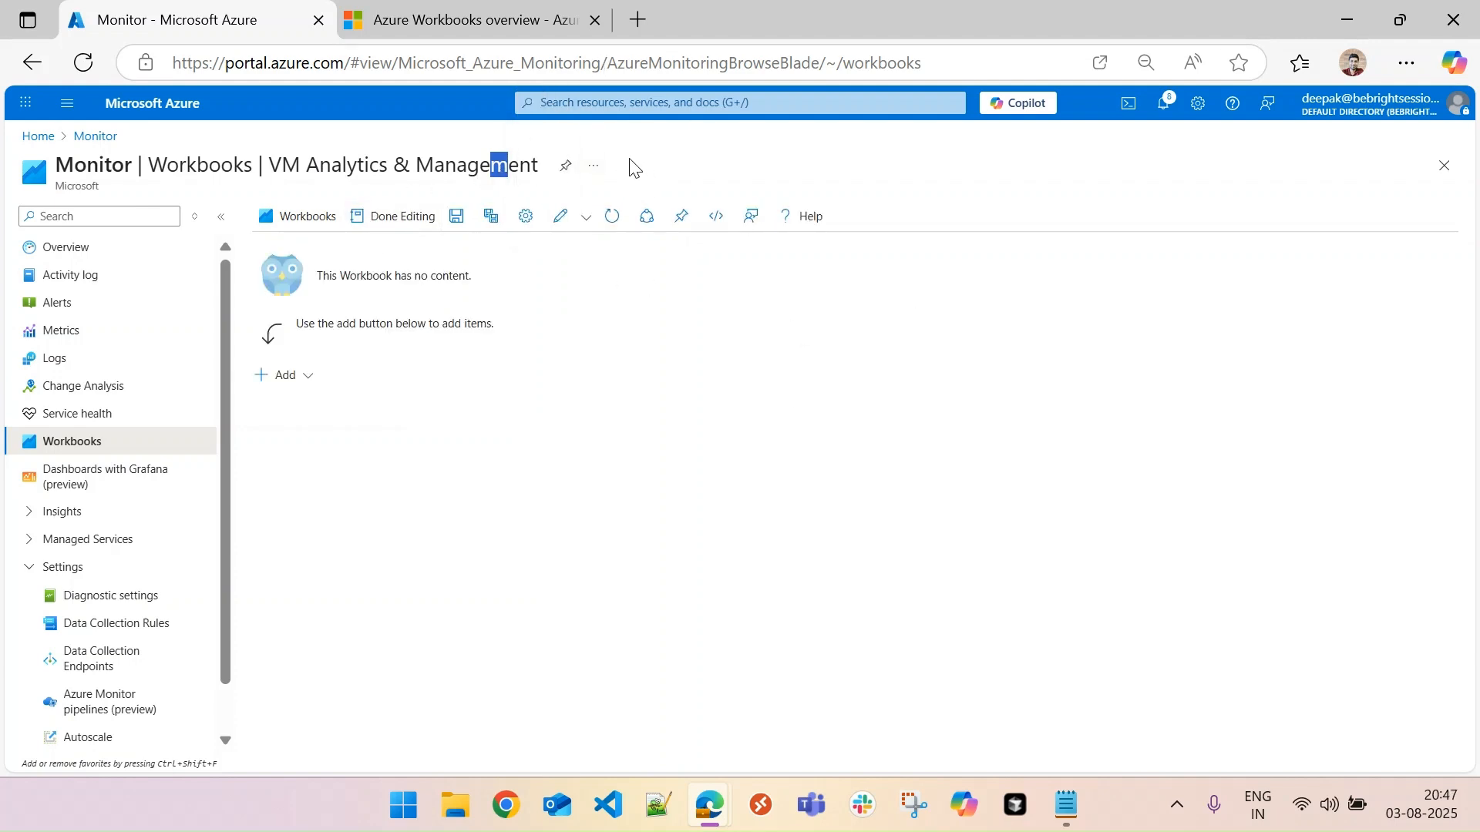
{"action": "left_click", "coordinate": [507, 412]}
- Add a text item to the empty workbook with the Markdown heading "# VM Analytics"
{"action": "left_click", "coordinate": [306, 384]}
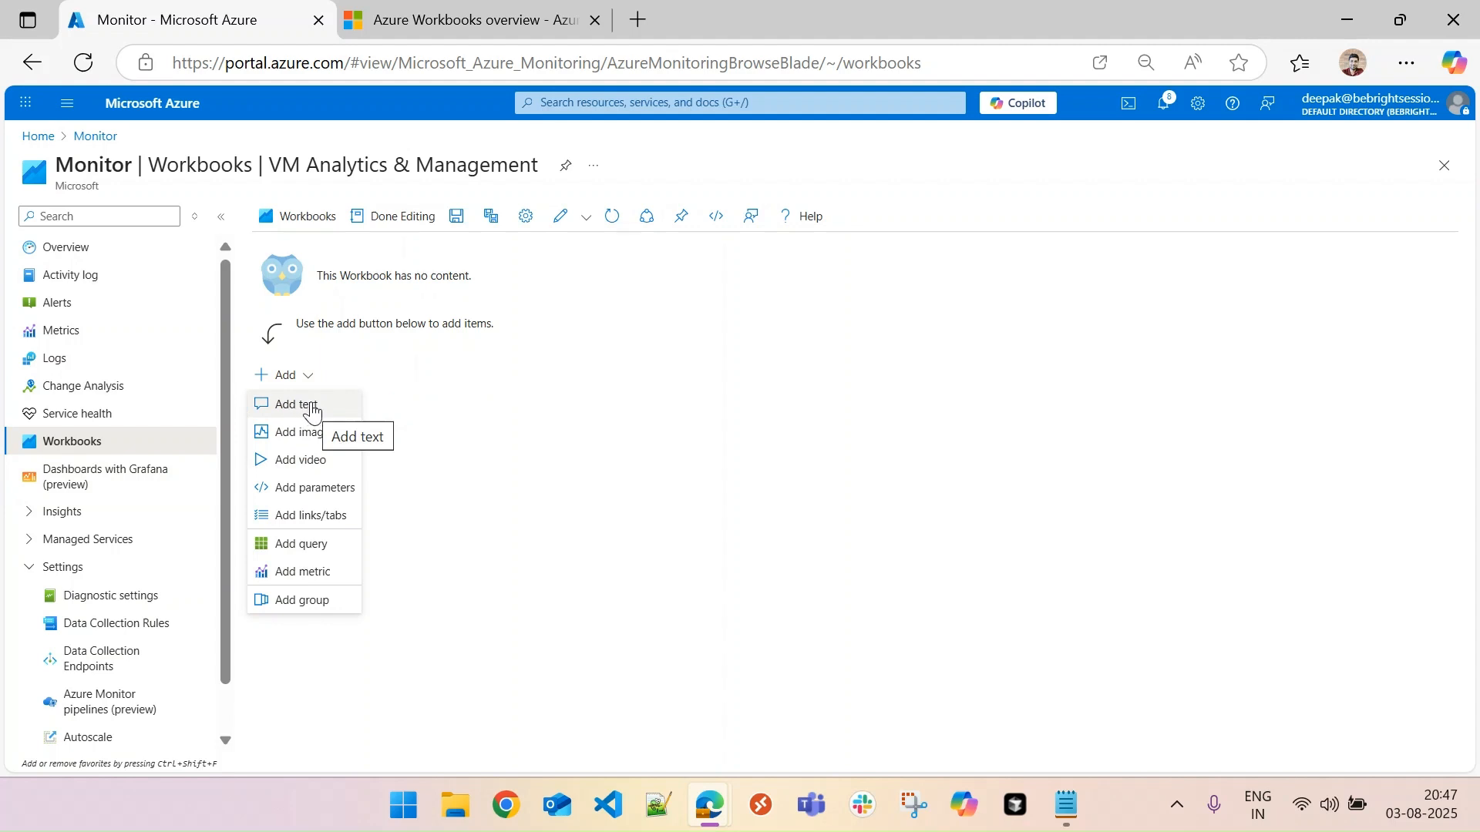
{"action": "left_click", "coordinate": [309, 405]}
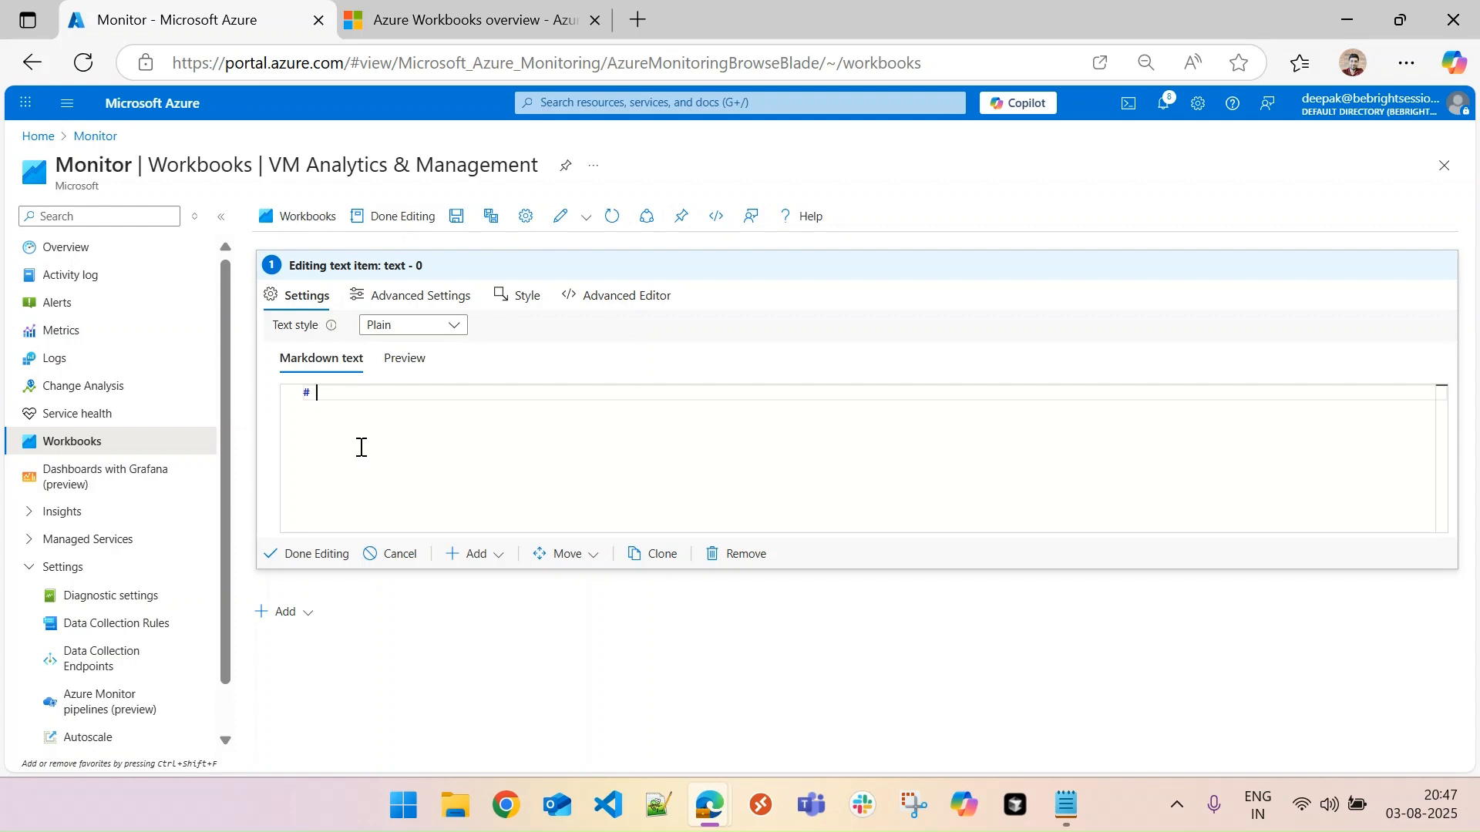
{"action": "type", "text": "VM Analytics"}
{"action": "key", "text": "Return"}
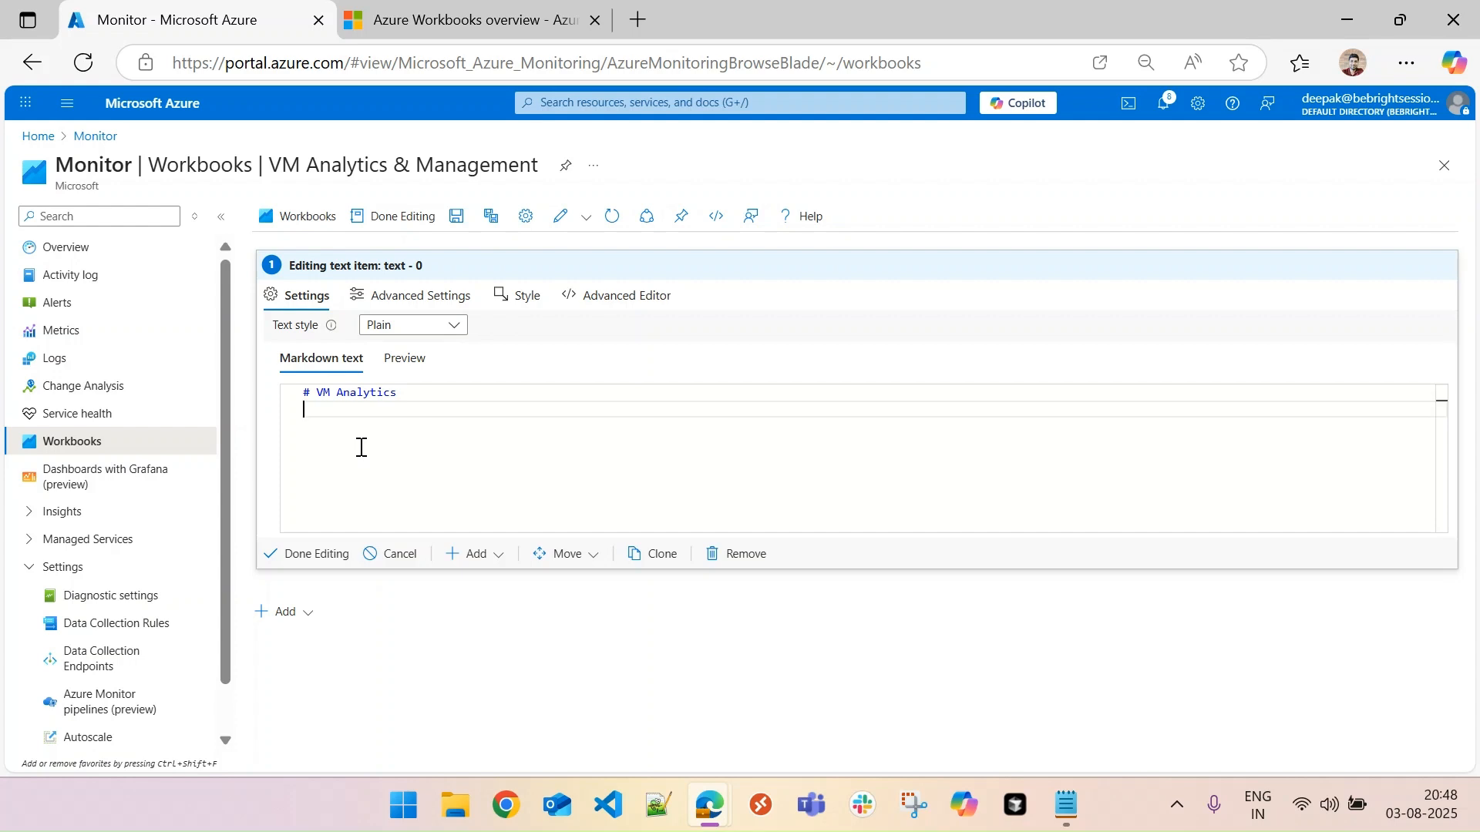
- Add the second-level Markdown heading "## Show High CPU, High Memory And Low Disk" below the first heading and finish editing the text item
{"action": "type", "text": "##"}
{"action": "type", "text": "Shio"}
{"action": "key", "text": "BackSpace"}
{"action": "type", "text": "ow High CPU"}
{"action": "type", "text": ", High Memory And Low Disk"}
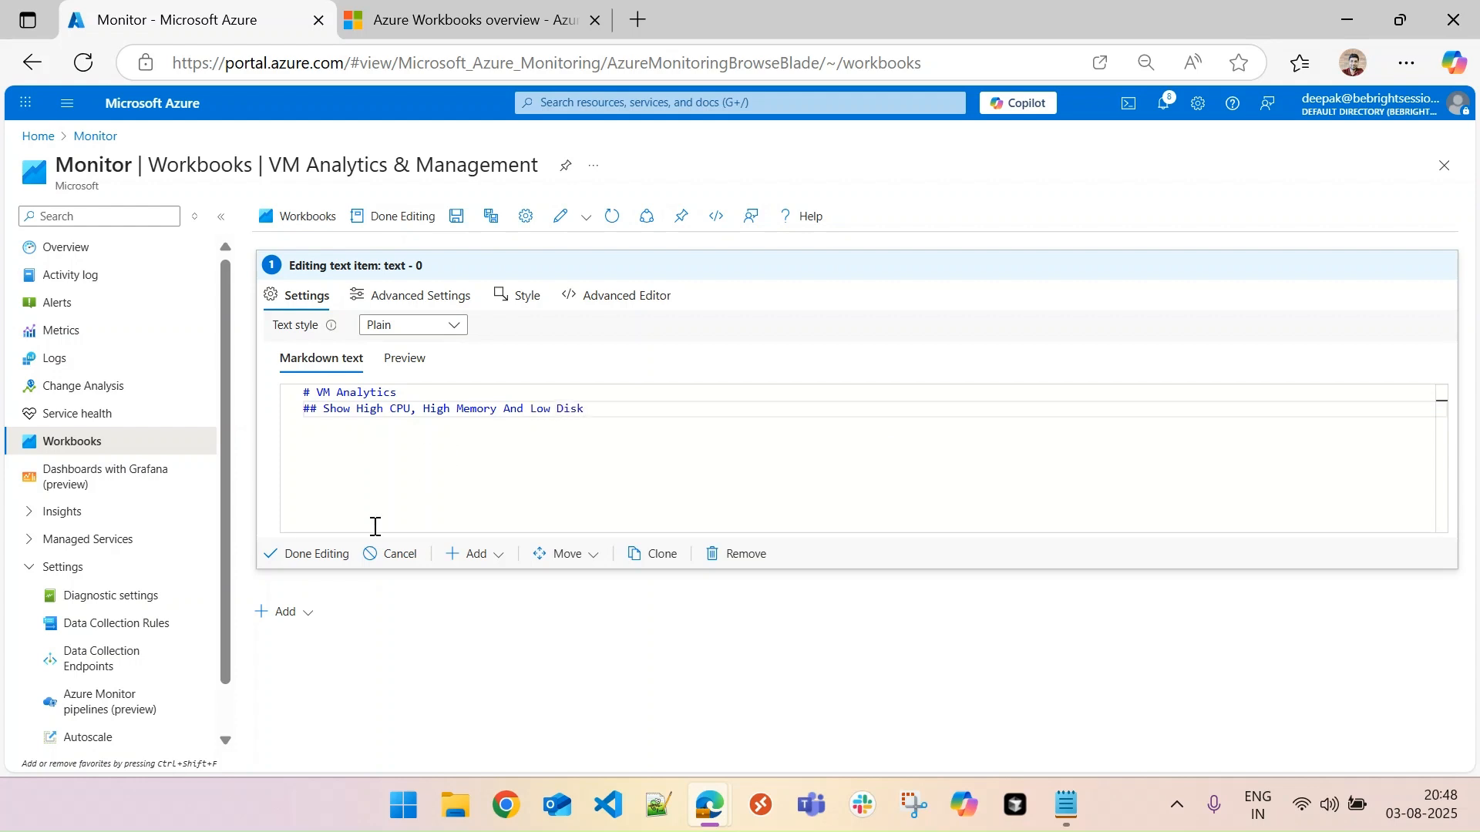
{"action": "left_click", "coordinate": [317, 555]}
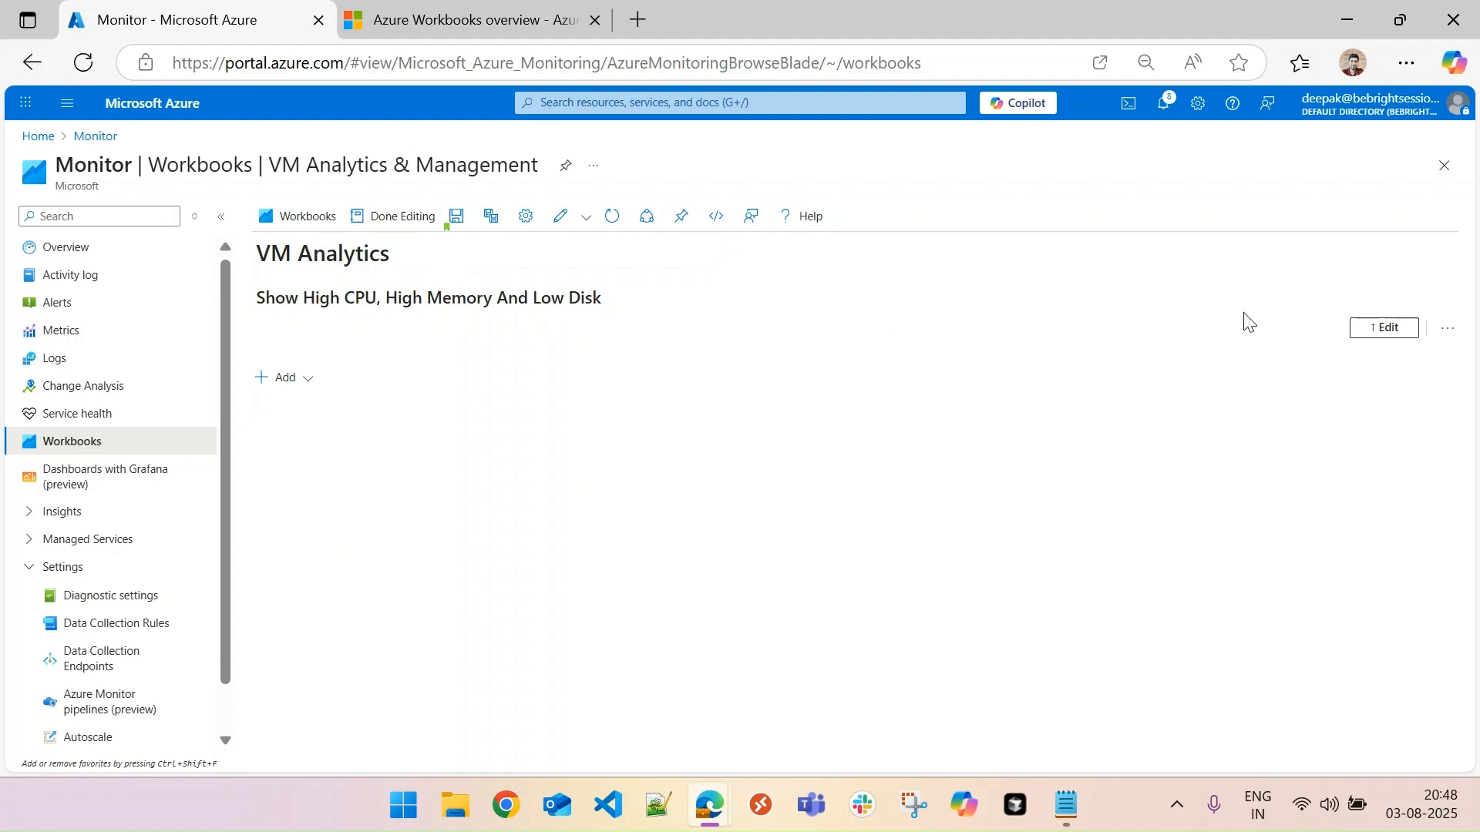
- Reopen the VM Analytics text item to preview its rendered Markdown, and finish editing without changes
{"action": "left_click", "coordinate": [1395, 337]}
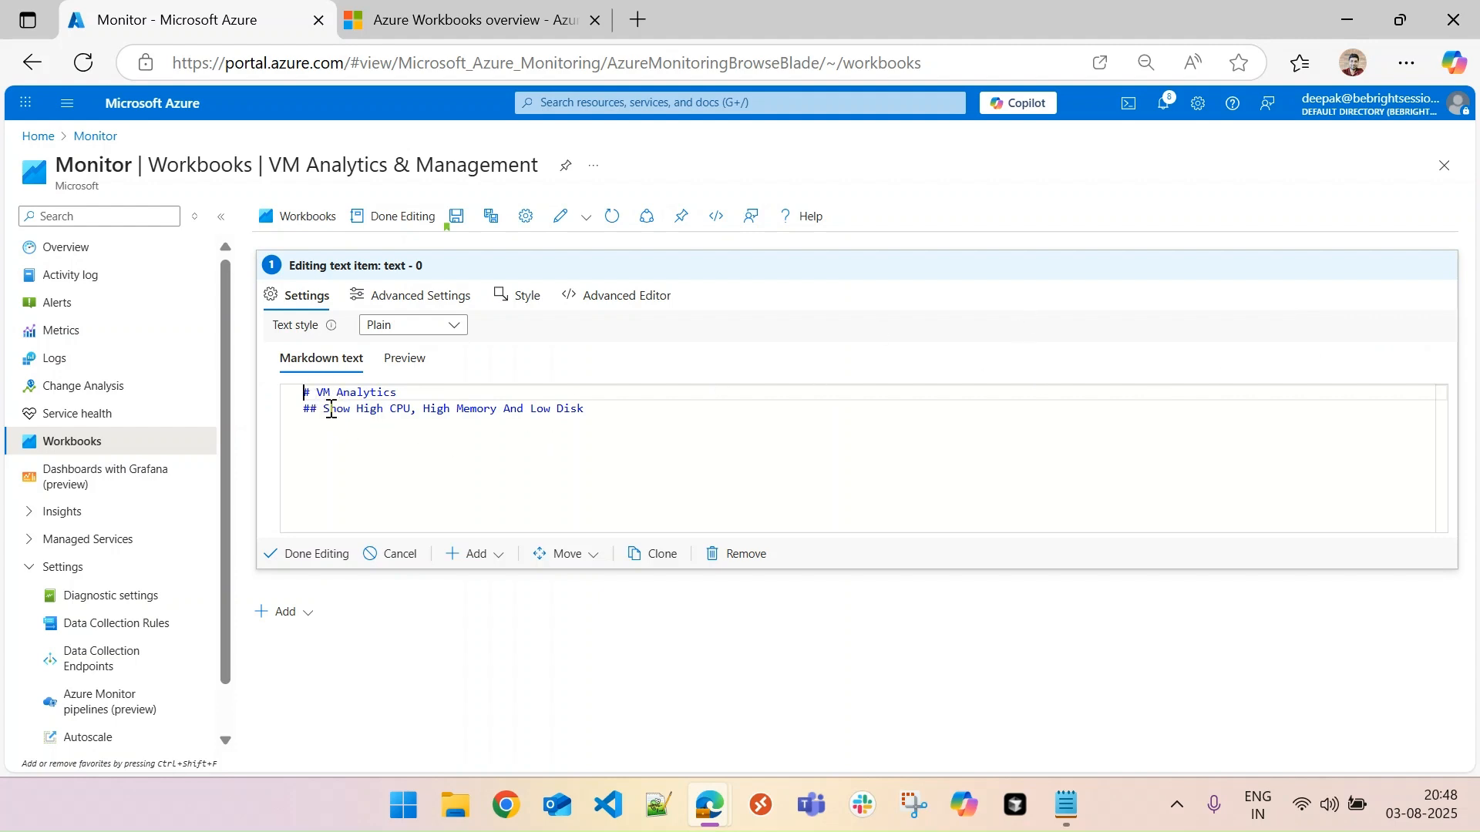
{"action": "left_click", "coordinate": [403, 367]}
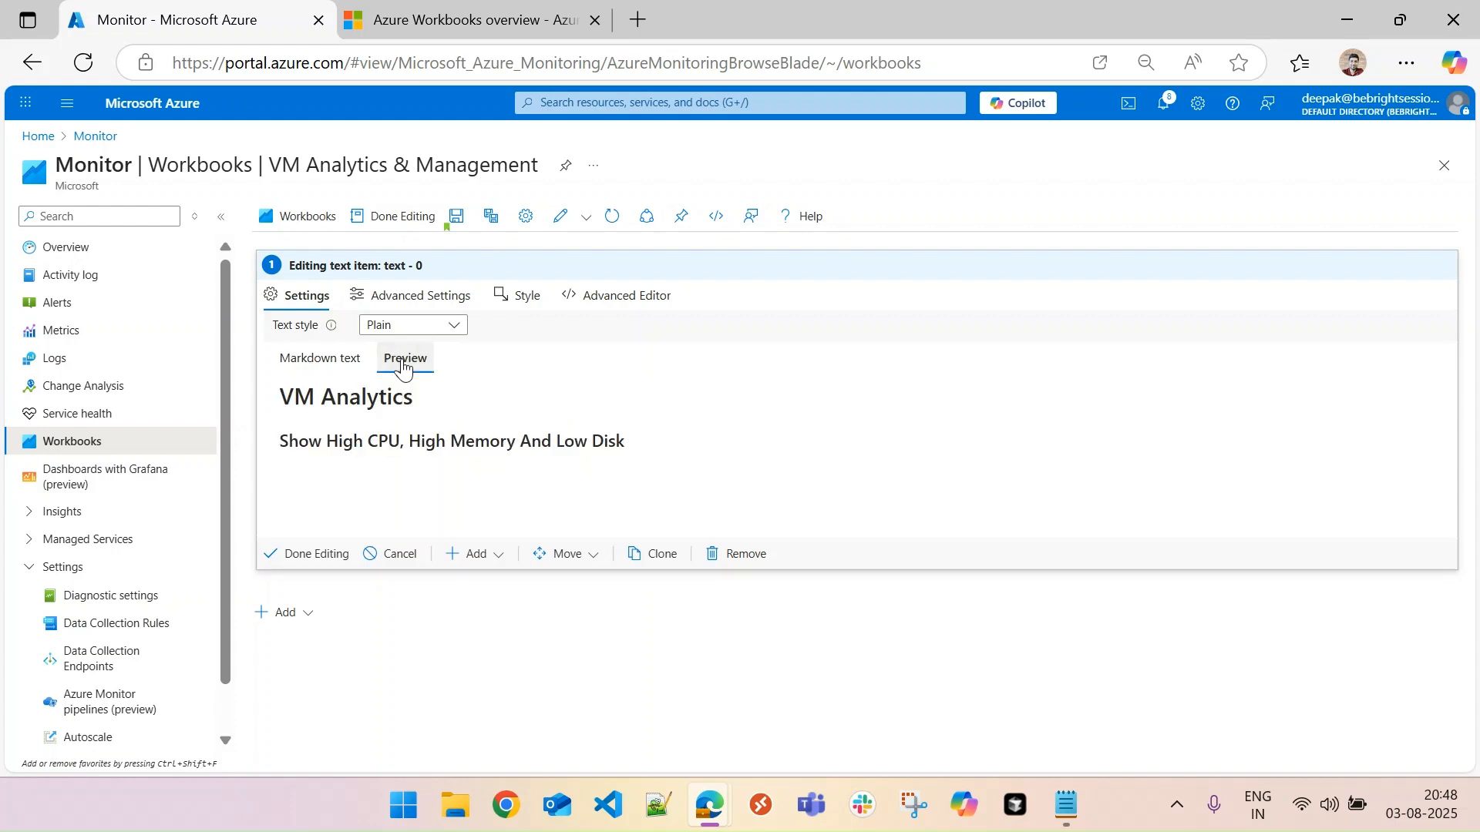
{"action": "left_click", "coordinate": [324, 359]}
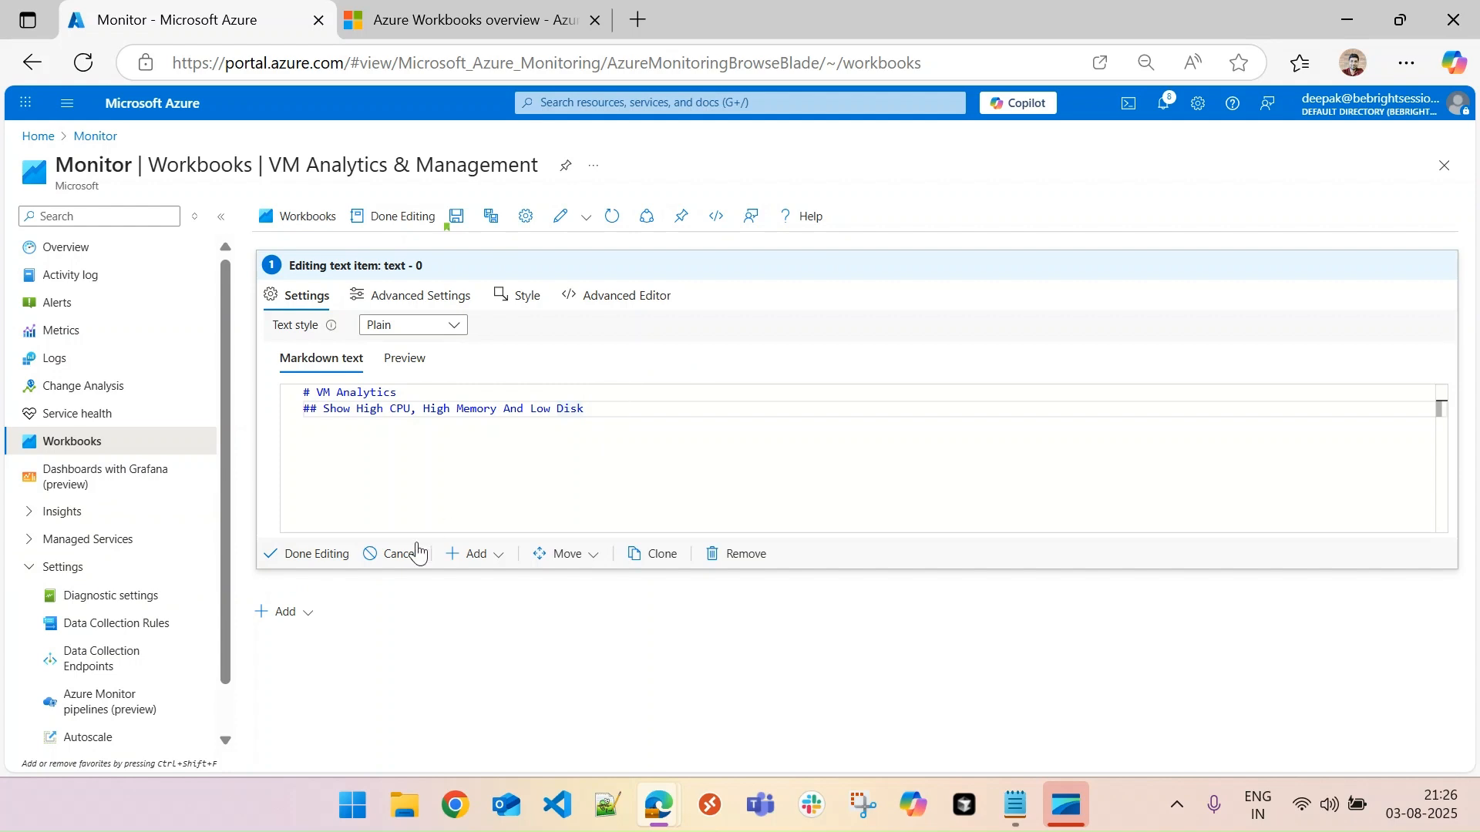
{"action": "left_click", "coordinate": [318, 555]}
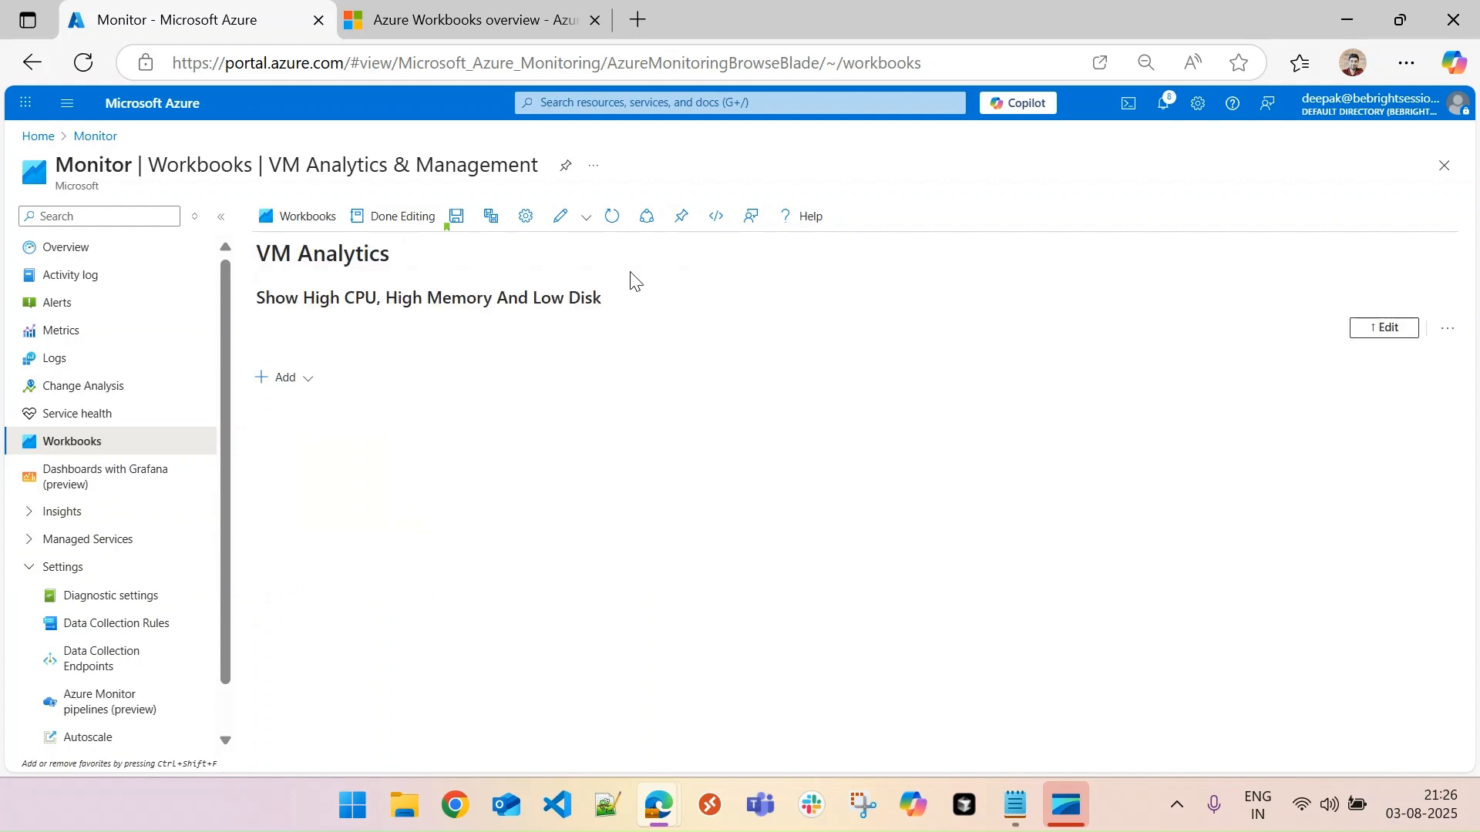
- Try the Info text style on the VM Analytics text item, and set the style back to Plain
{"action": "left_click", "coordinate": [1383, 327]}
{"action": "left_click", "coordinate": [438, 324]}
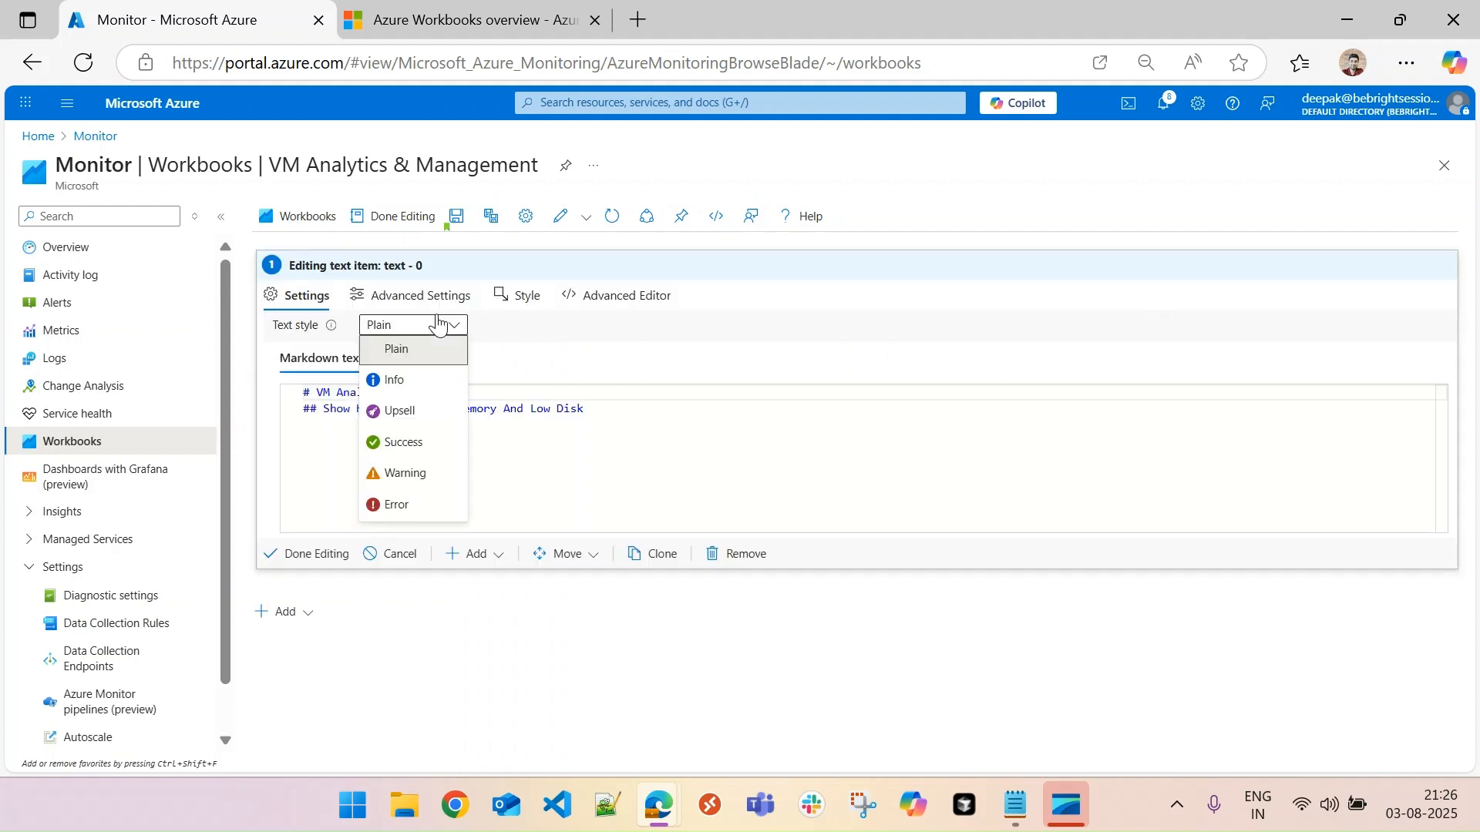
{"action": "left_click", "coordinate": [395, 380]}
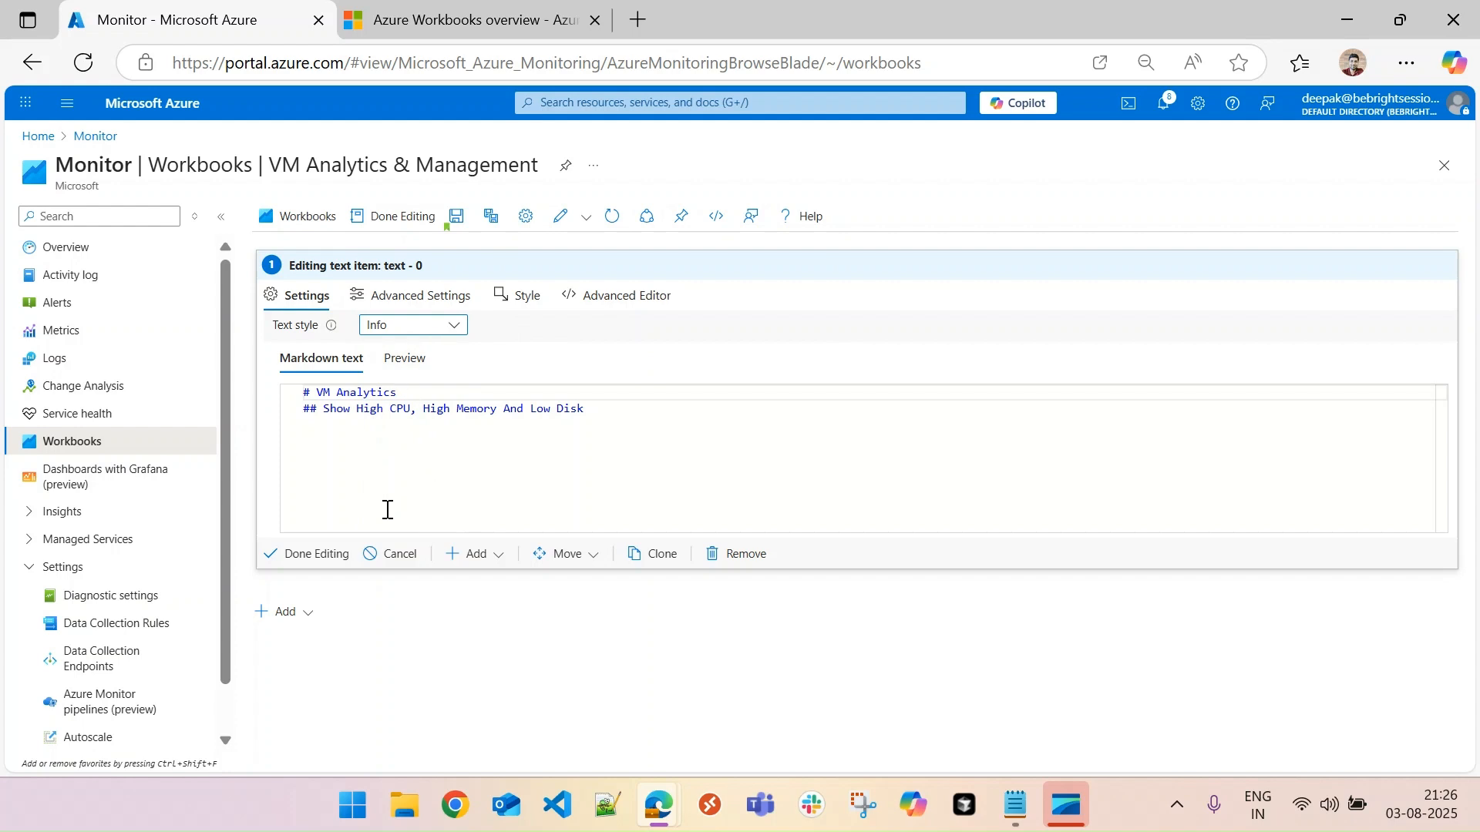
{"action": "left_click", "coordinate": [324, 556]}
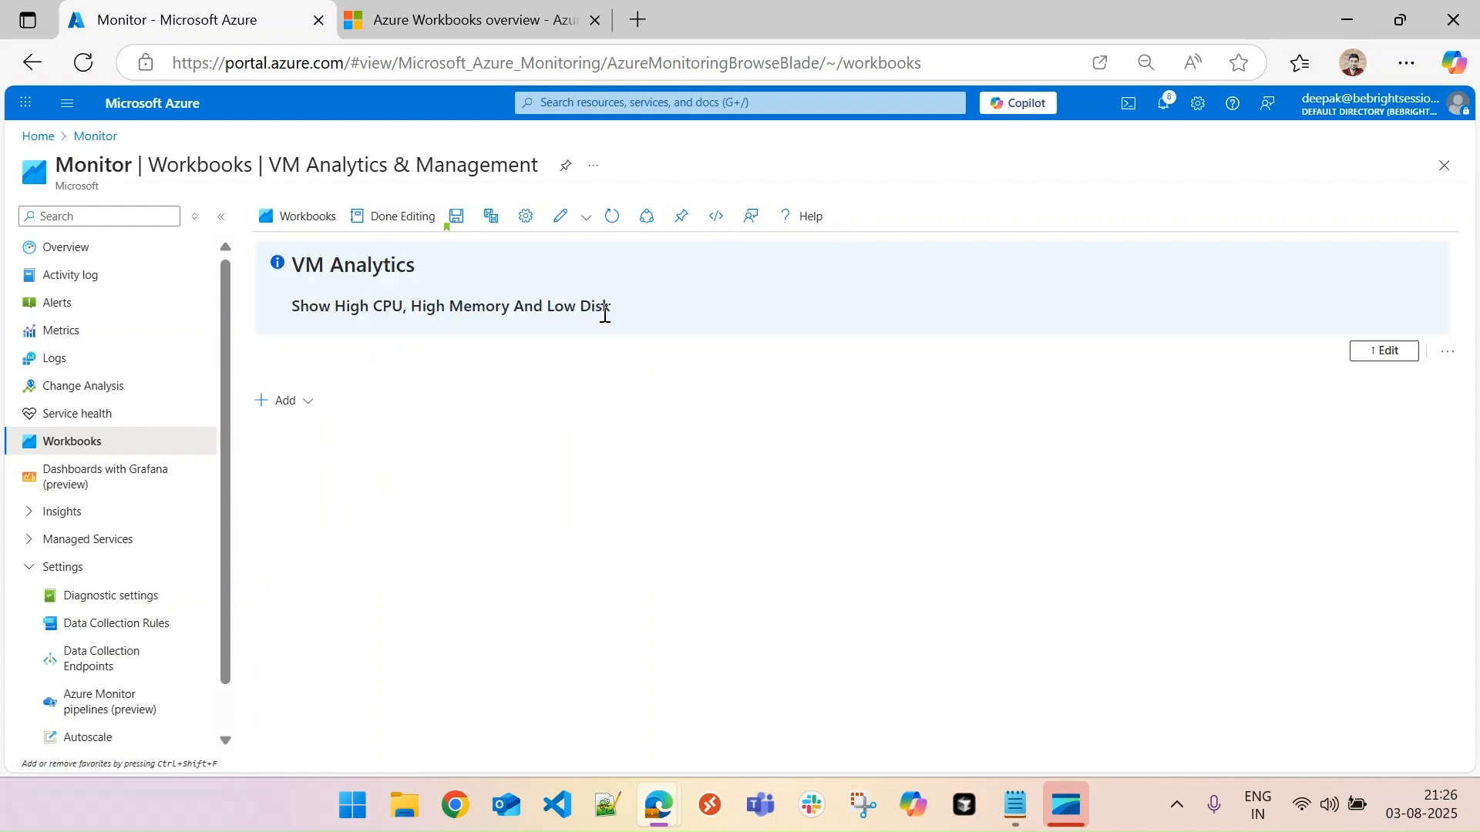
{"action": "left_click", "coordinate": [1392, 351]}
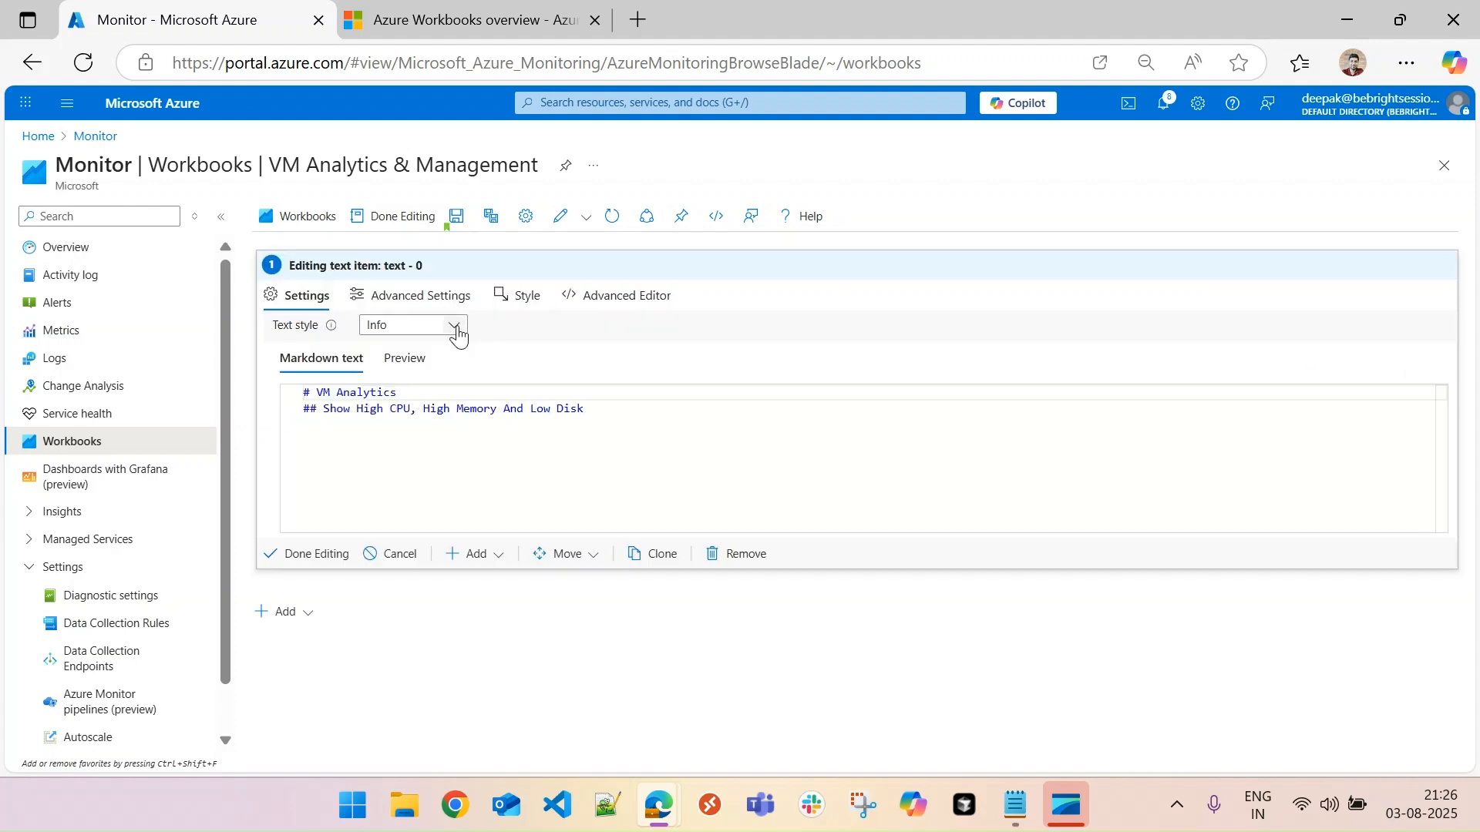
{"action": "left_click", "coordinate": [454, 327]}
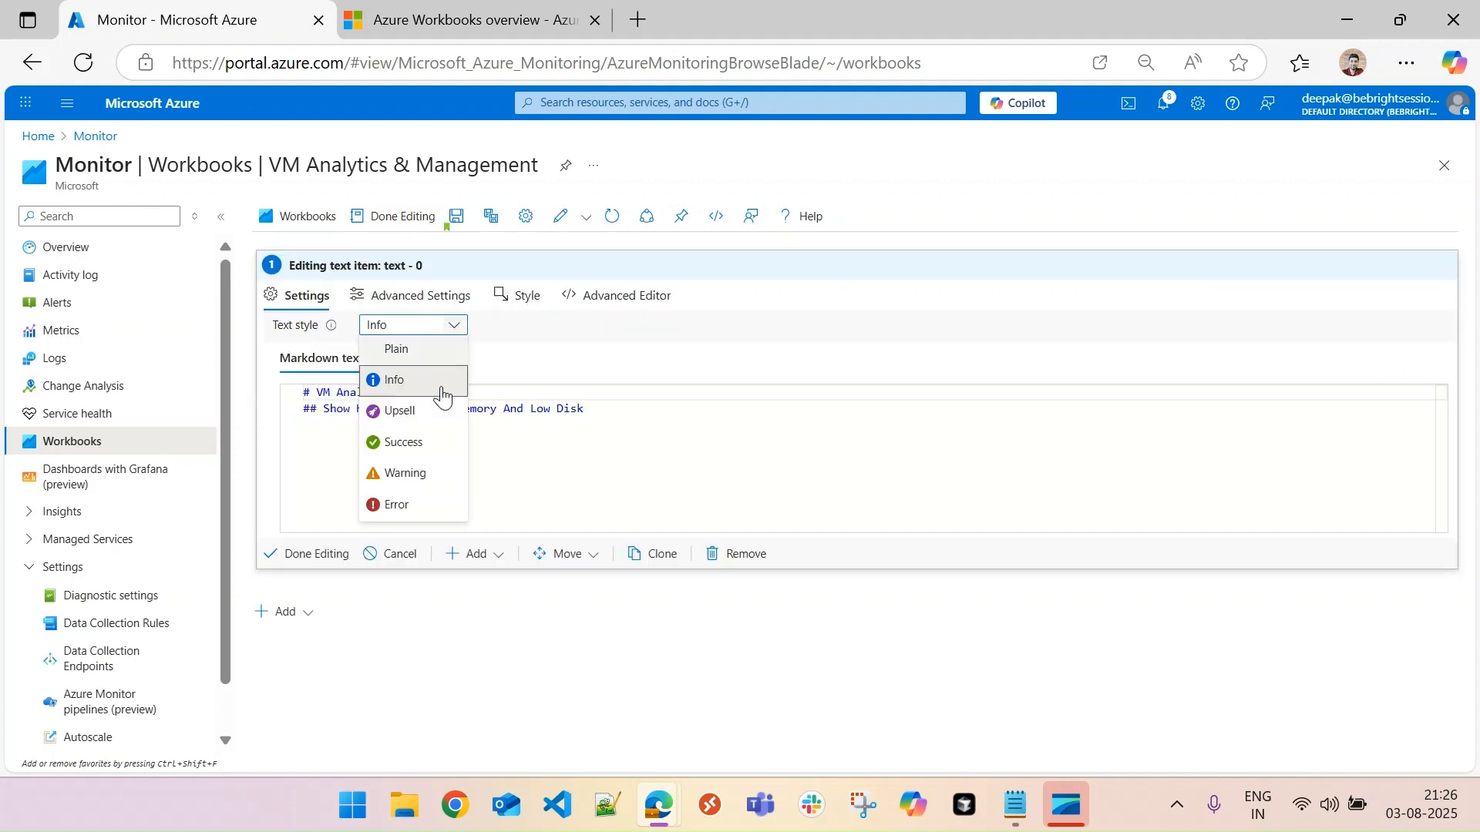
{"action": "left_click", "coordinate": [421, 353]}
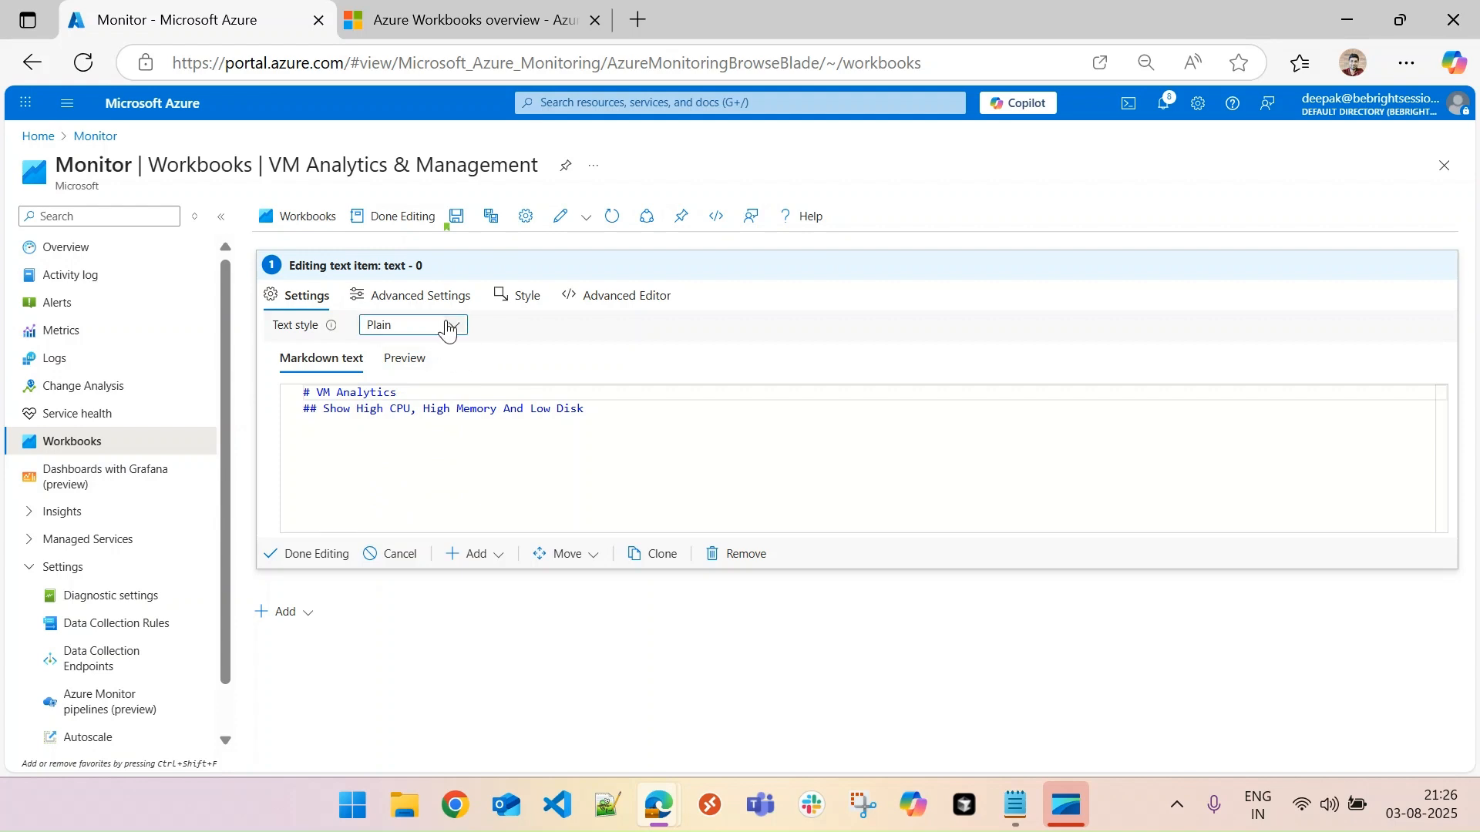
- Enable always showing the pin icon on the text item, and view its Pin to dashboard options without pinning
{"action": "left_click", "coordinate": [406, 298]}
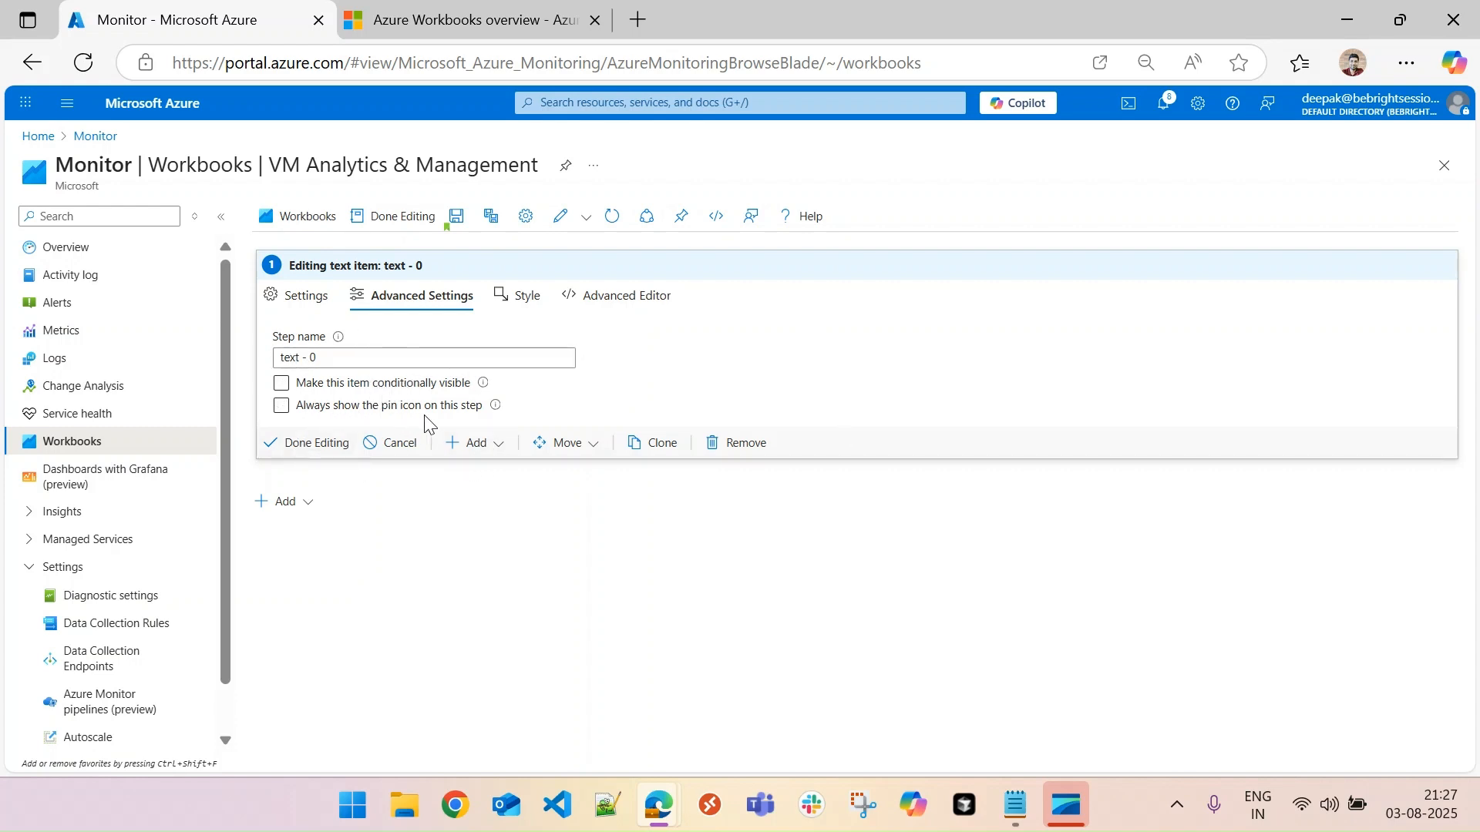
{"action": "left_click", "coordinate": [280, 408]}
{"action": "left_click", "coordinate": [330, 449]}
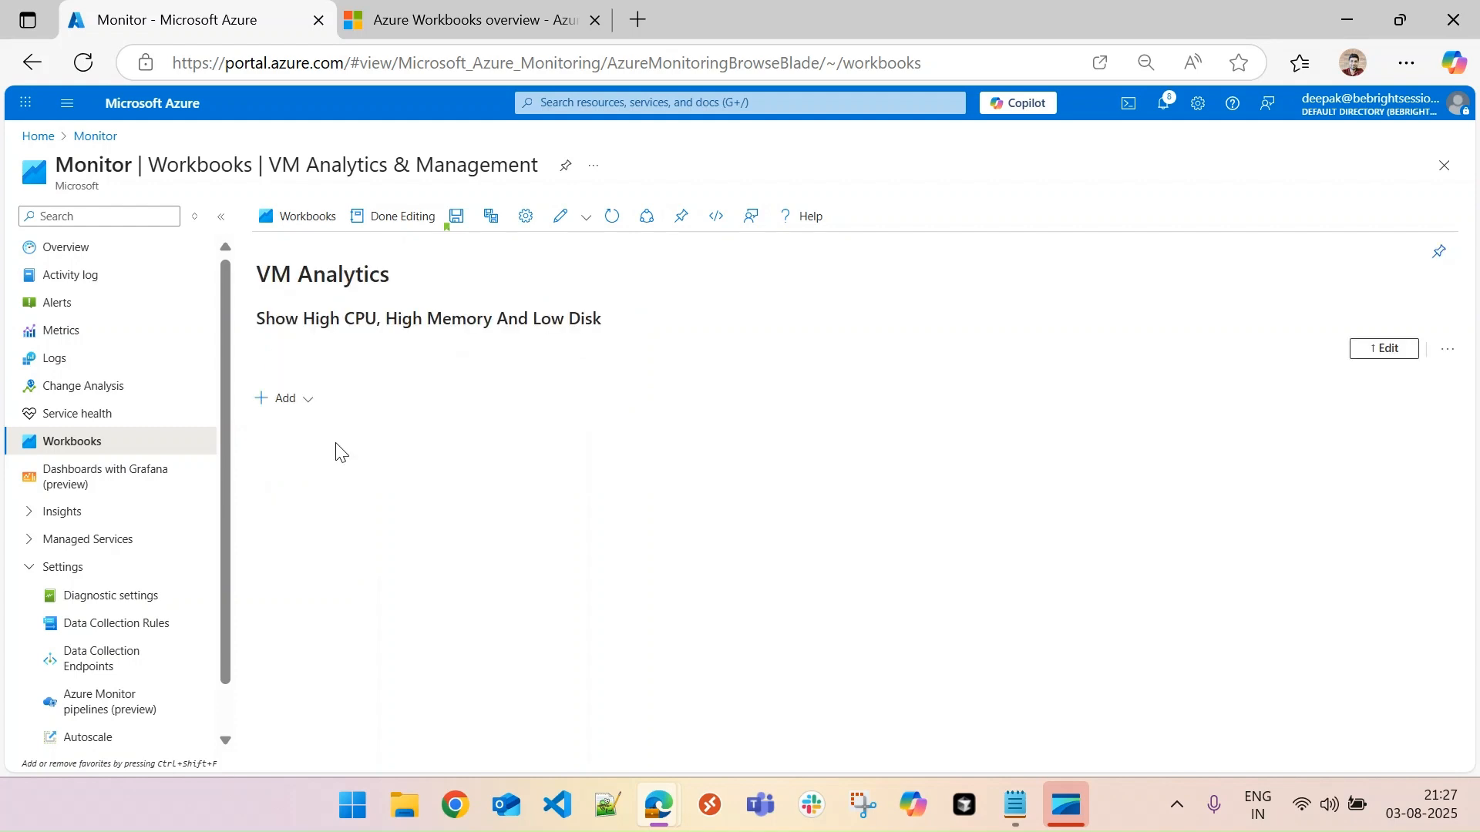
{"action": "left_click", "coordinate": [1439, 254]}
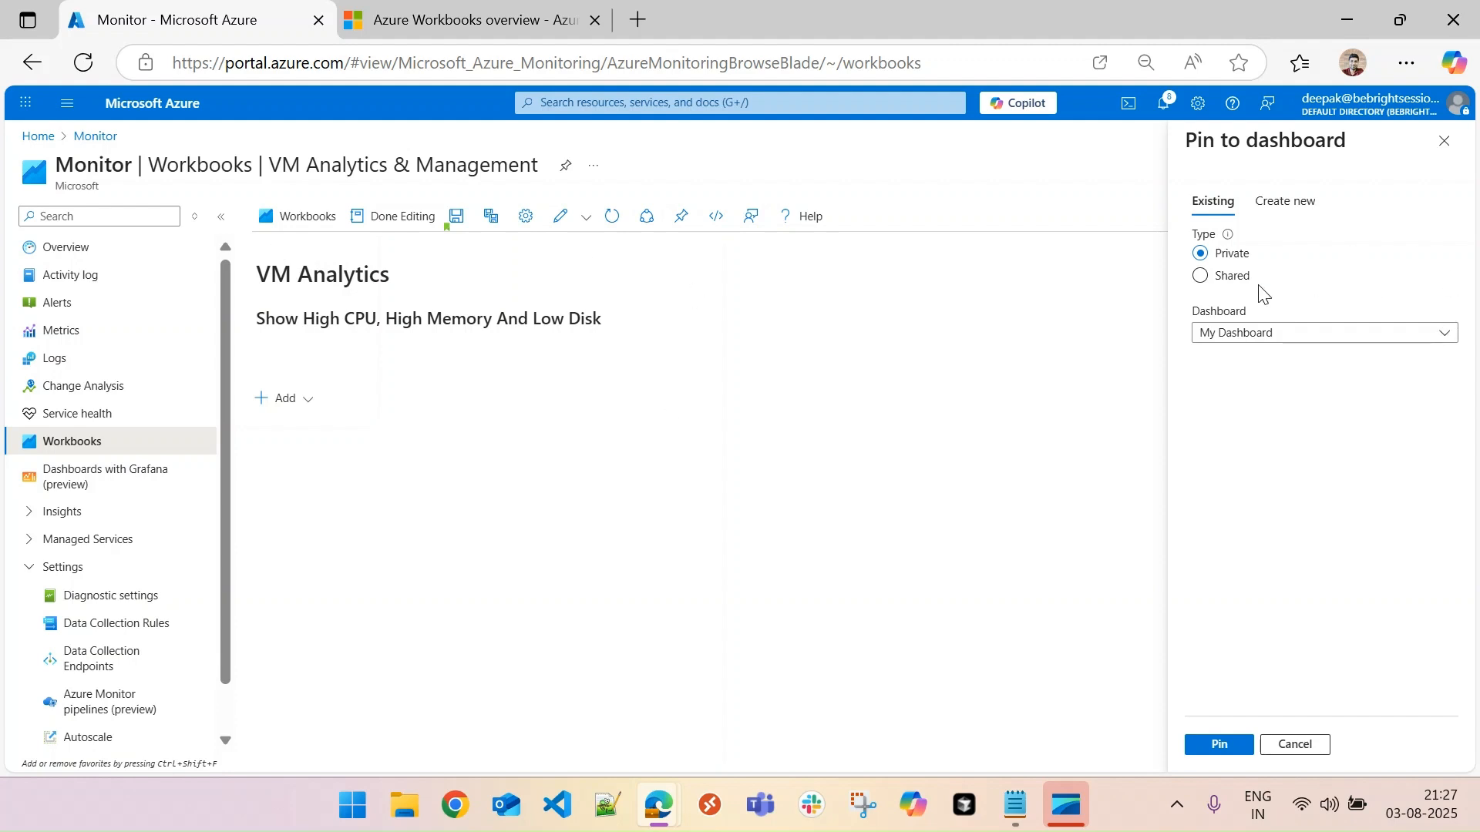
{"action": "left_click", "coordinate": [1444, 141]}
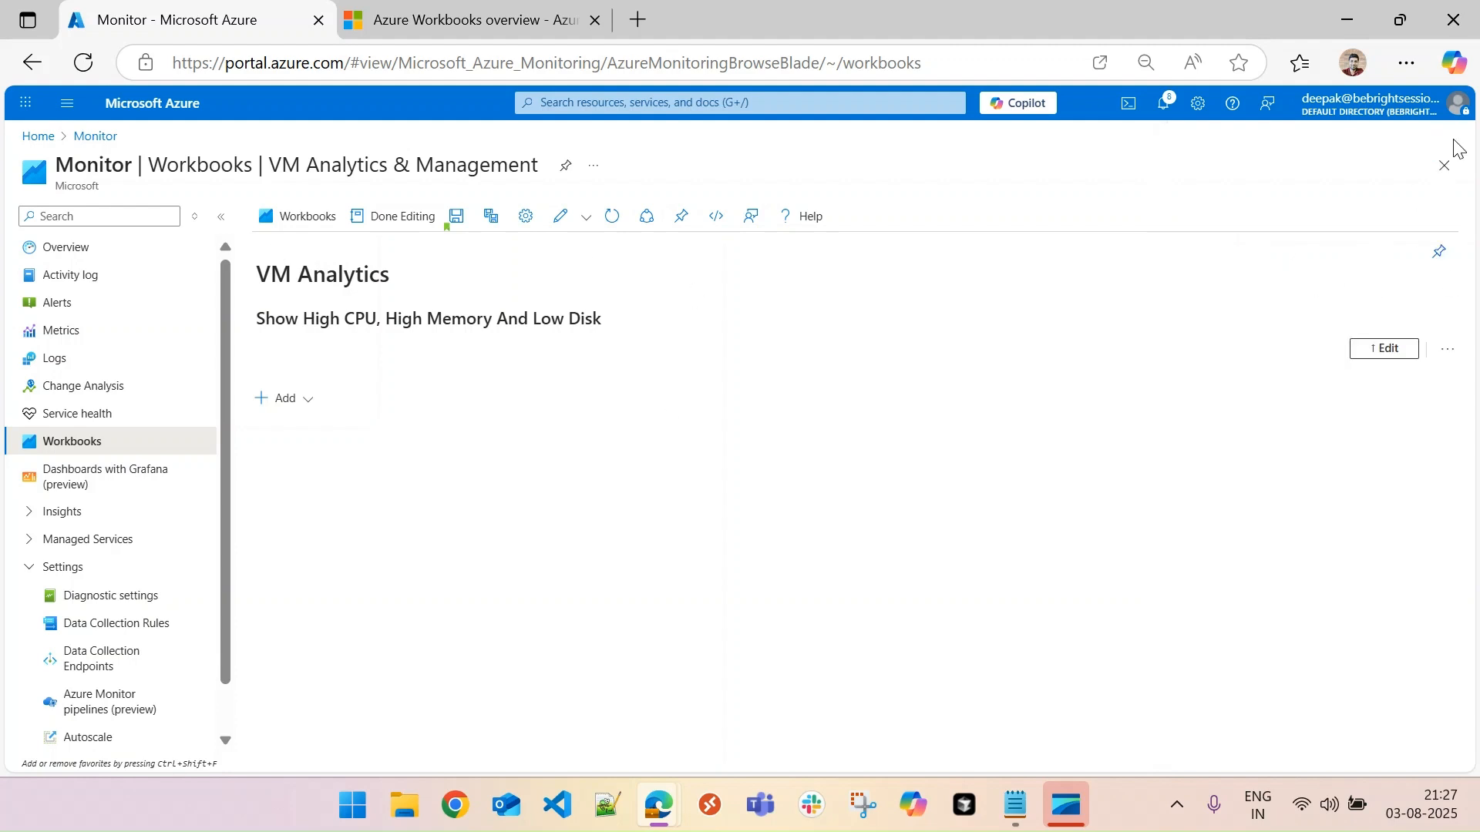
- Disable always showing the pin icon on the VM Analytics text item and finish editing it
{"action": "left_click", "coordinate": [1383, 348]}
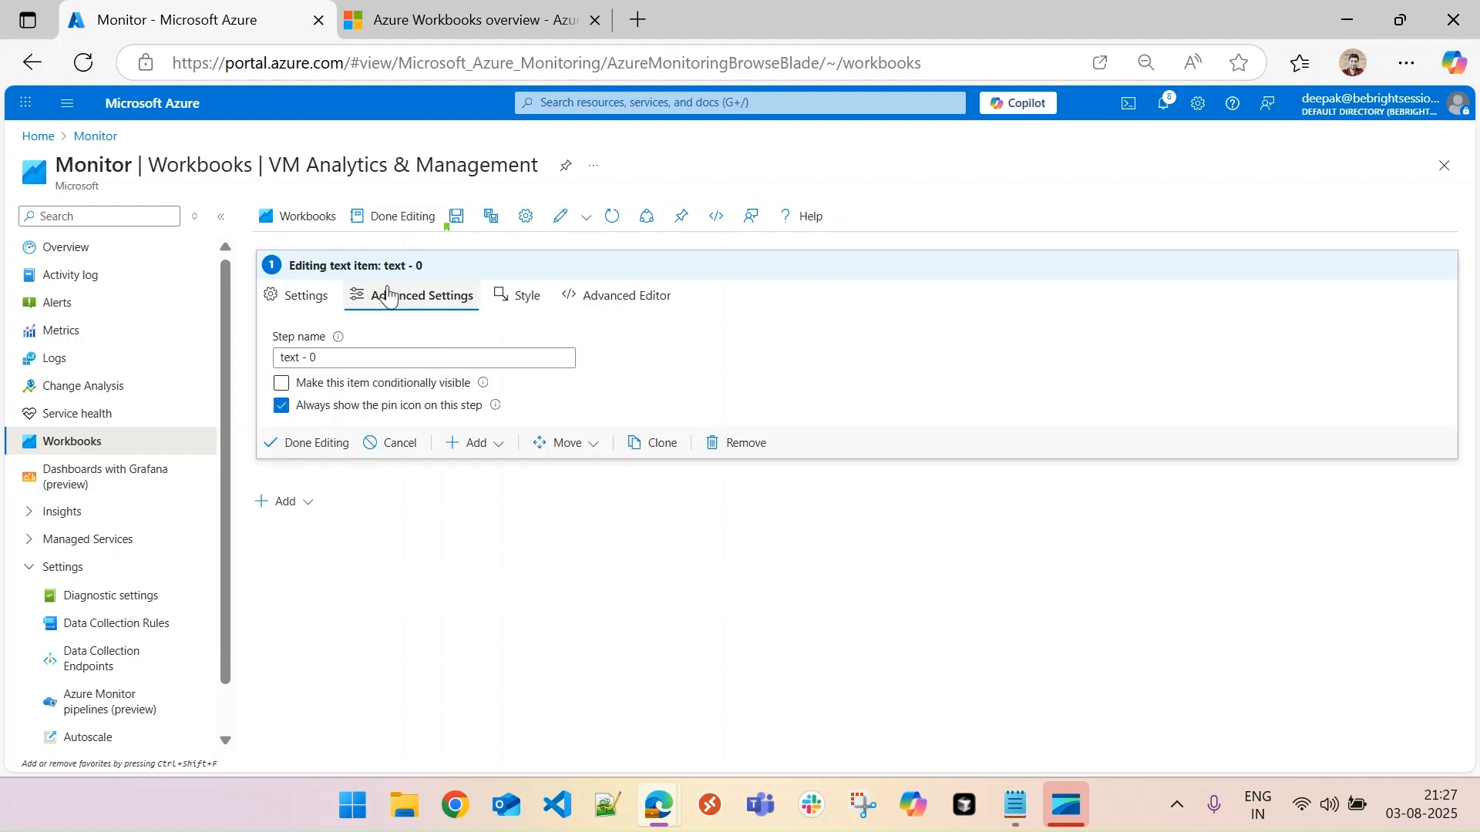
{"action": "left_click", "coordinate": [282, 406]}
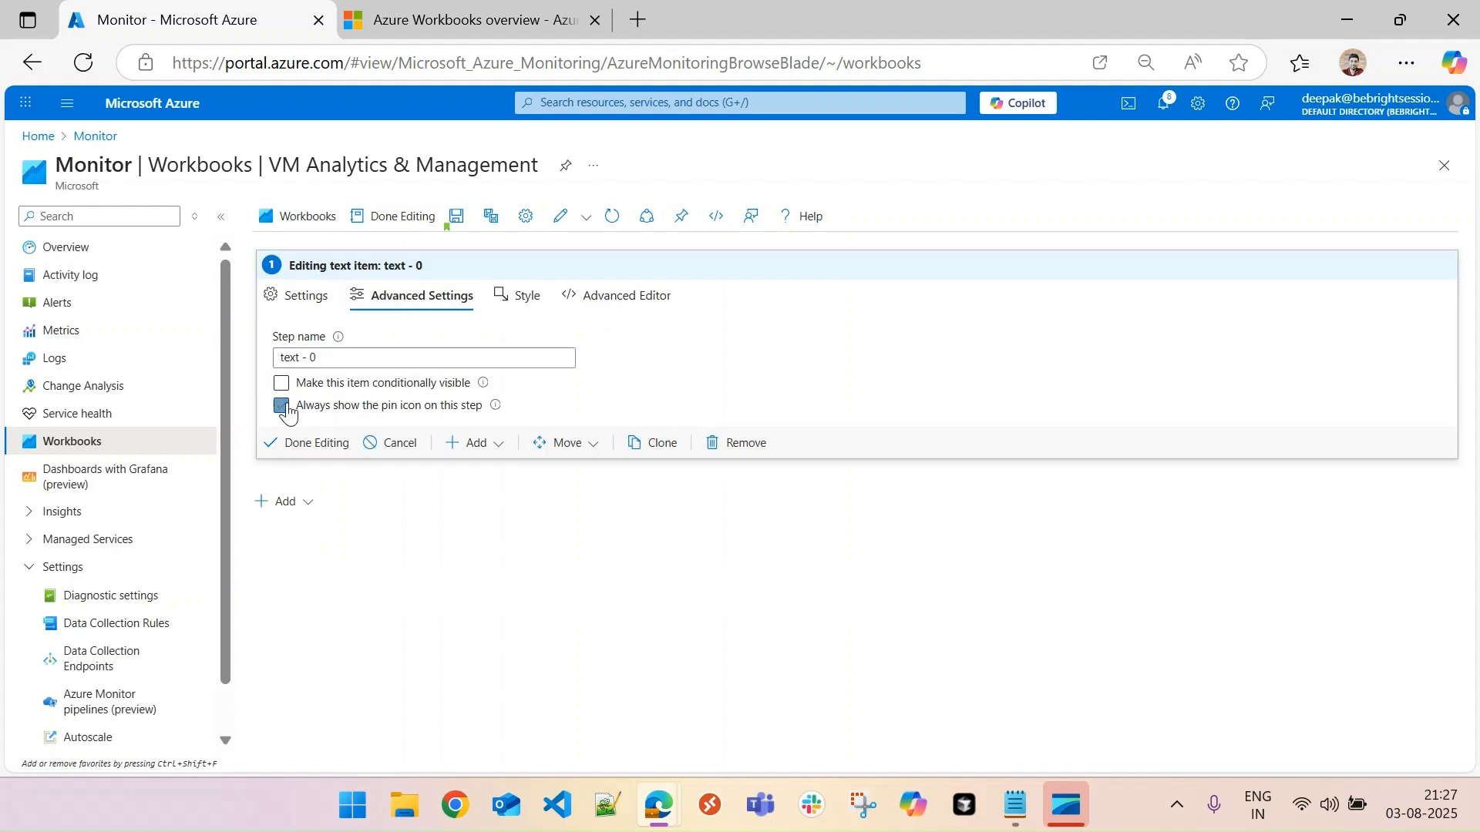
{"action": "left_click", "coordinate": [312, 301]}
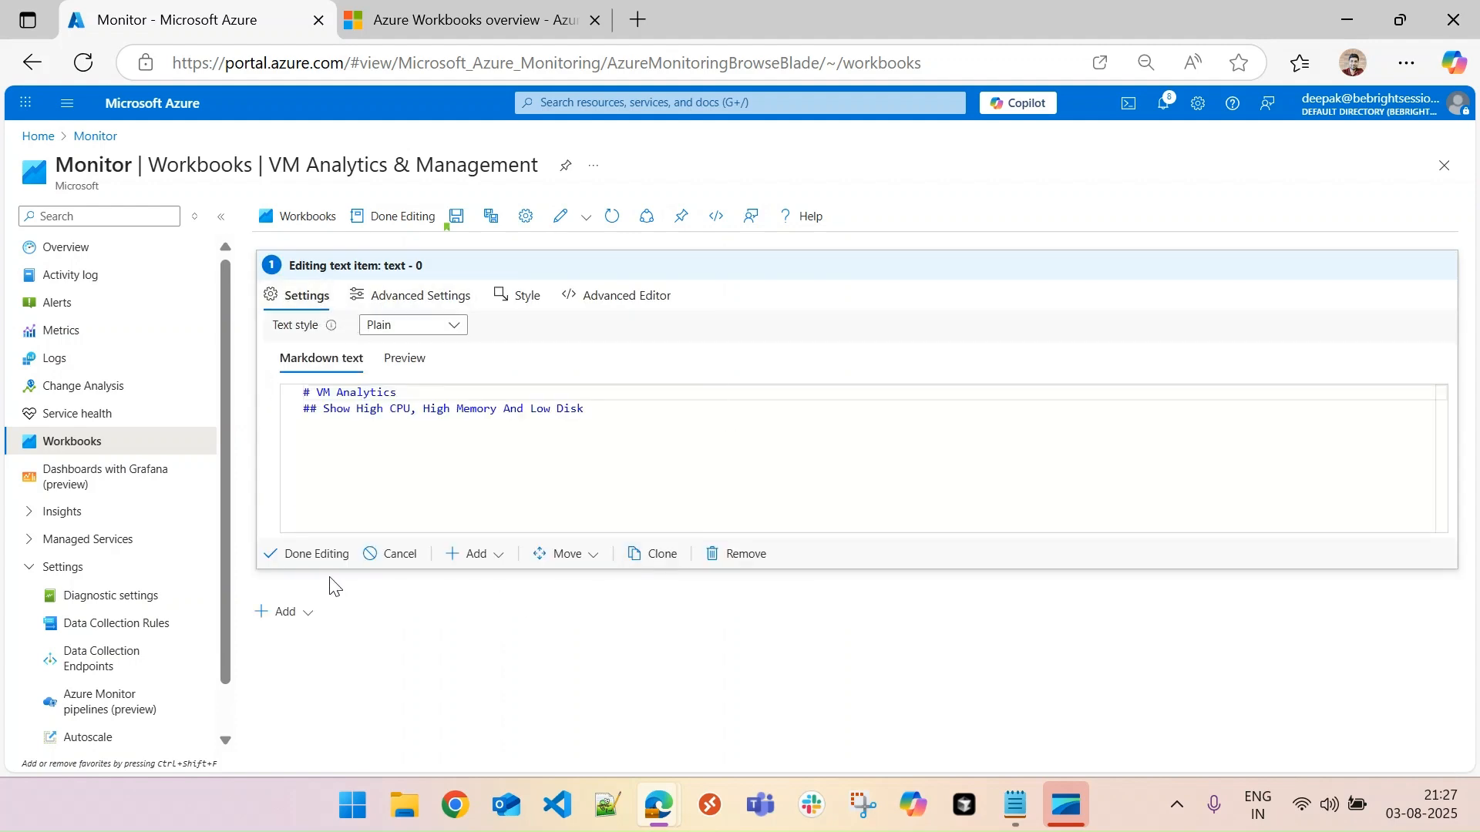
{"action": "left_click", "coordinate": [318, 555]}
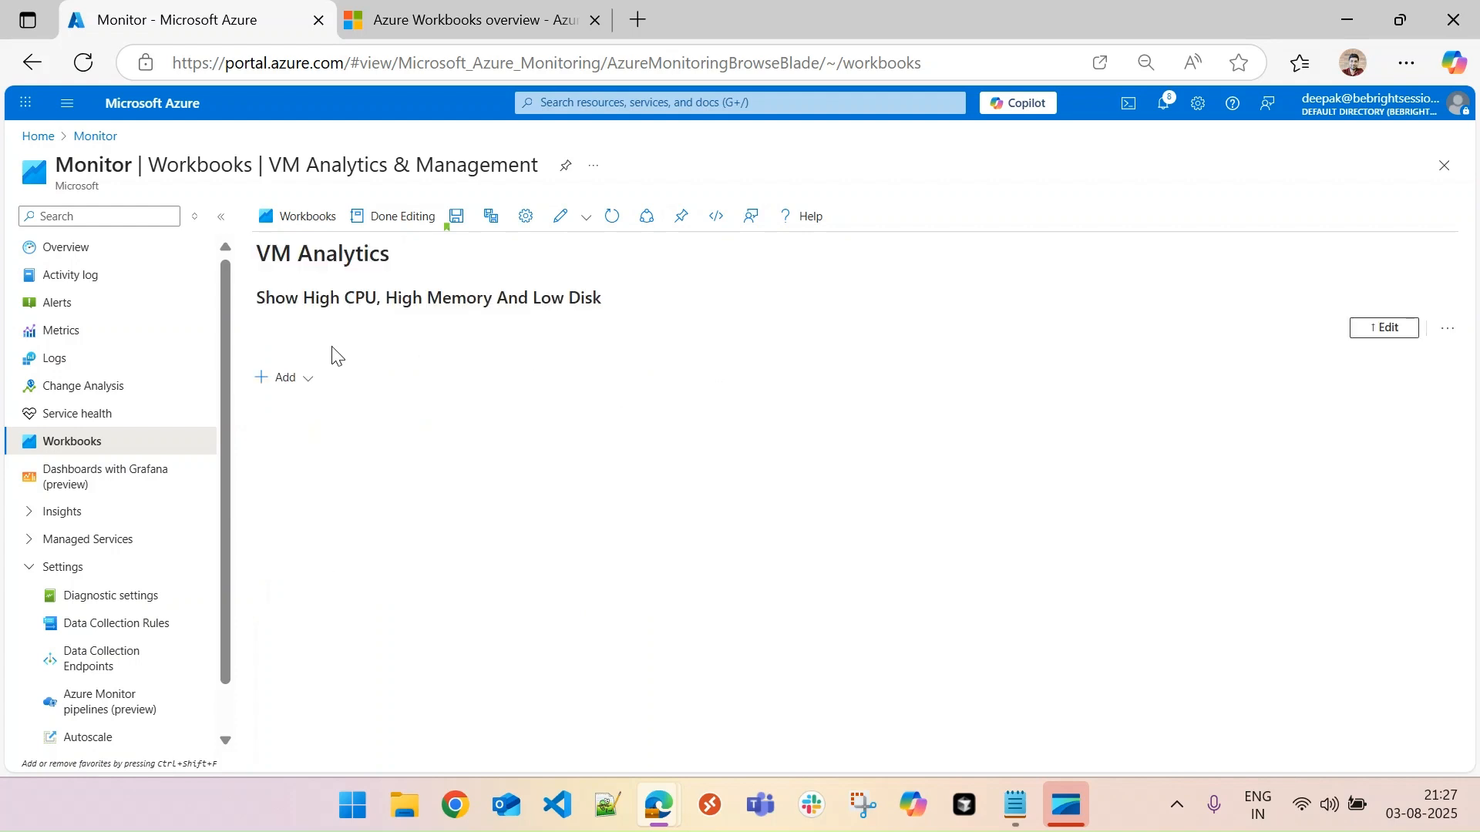
- Add an image item to the workbook below the VM Analytics text
{"action": "left_click", "coordinate": [293, 383]}
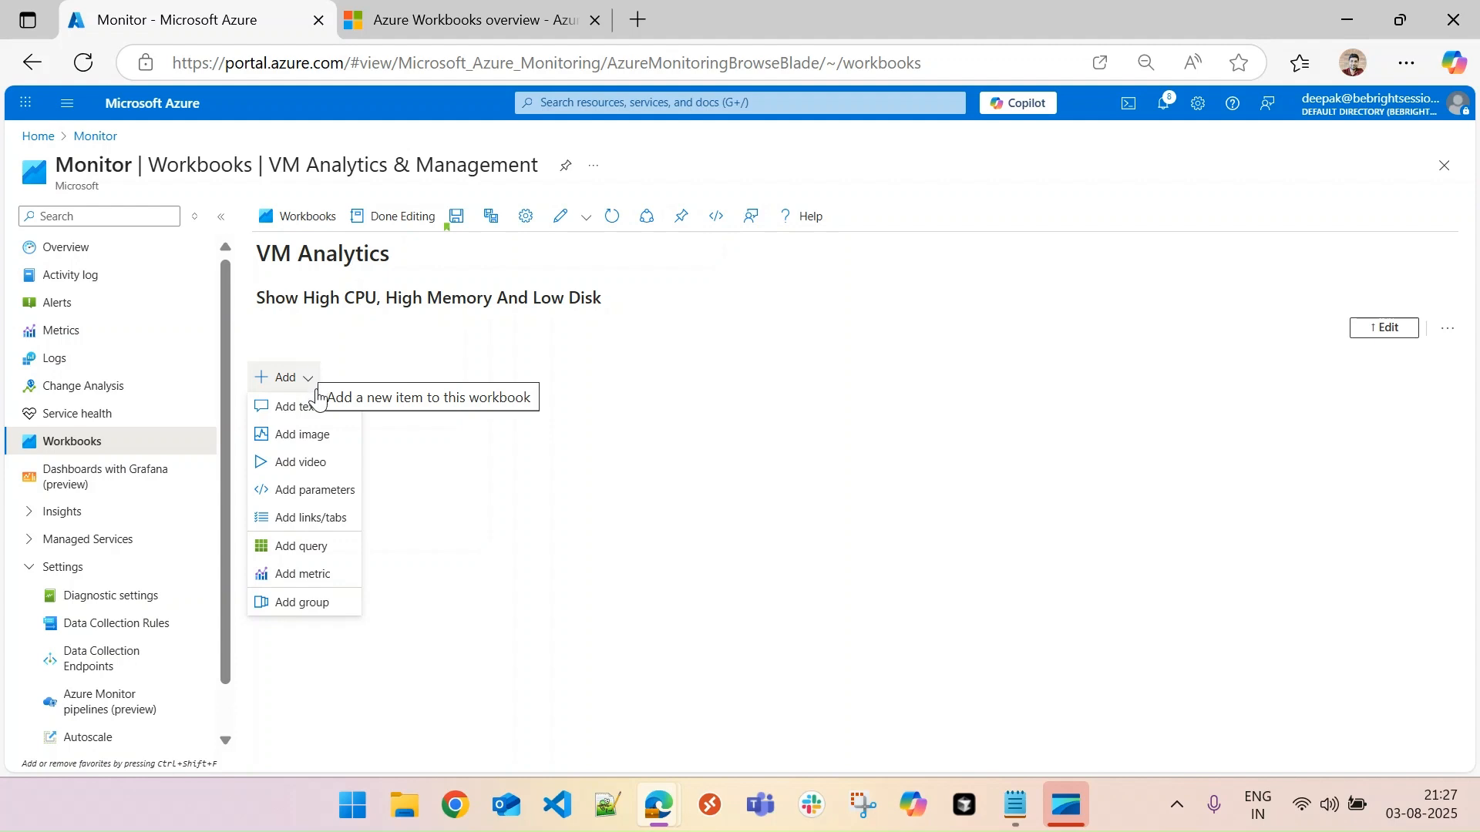
{"action": "left_click", "coordinate": [308, 437]}
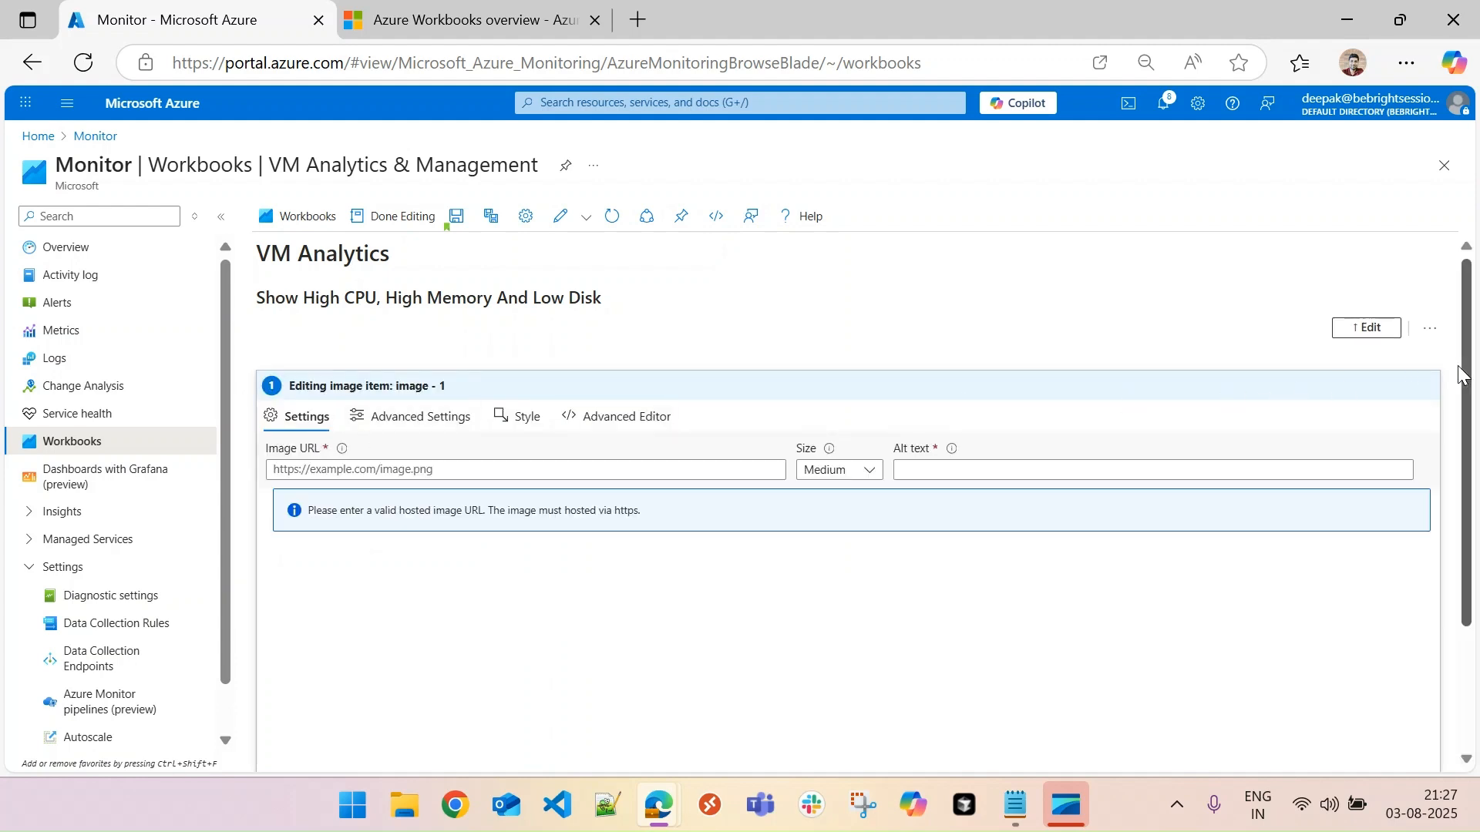
{"action": "scroll", "coordinate": [1478, 410], "scroll_direction": "down", "scroll_amount": 1}
{"action": "scroll", "coordinate": [1478, 410], "scroll_direction": "down", "scroll_amount": 1}
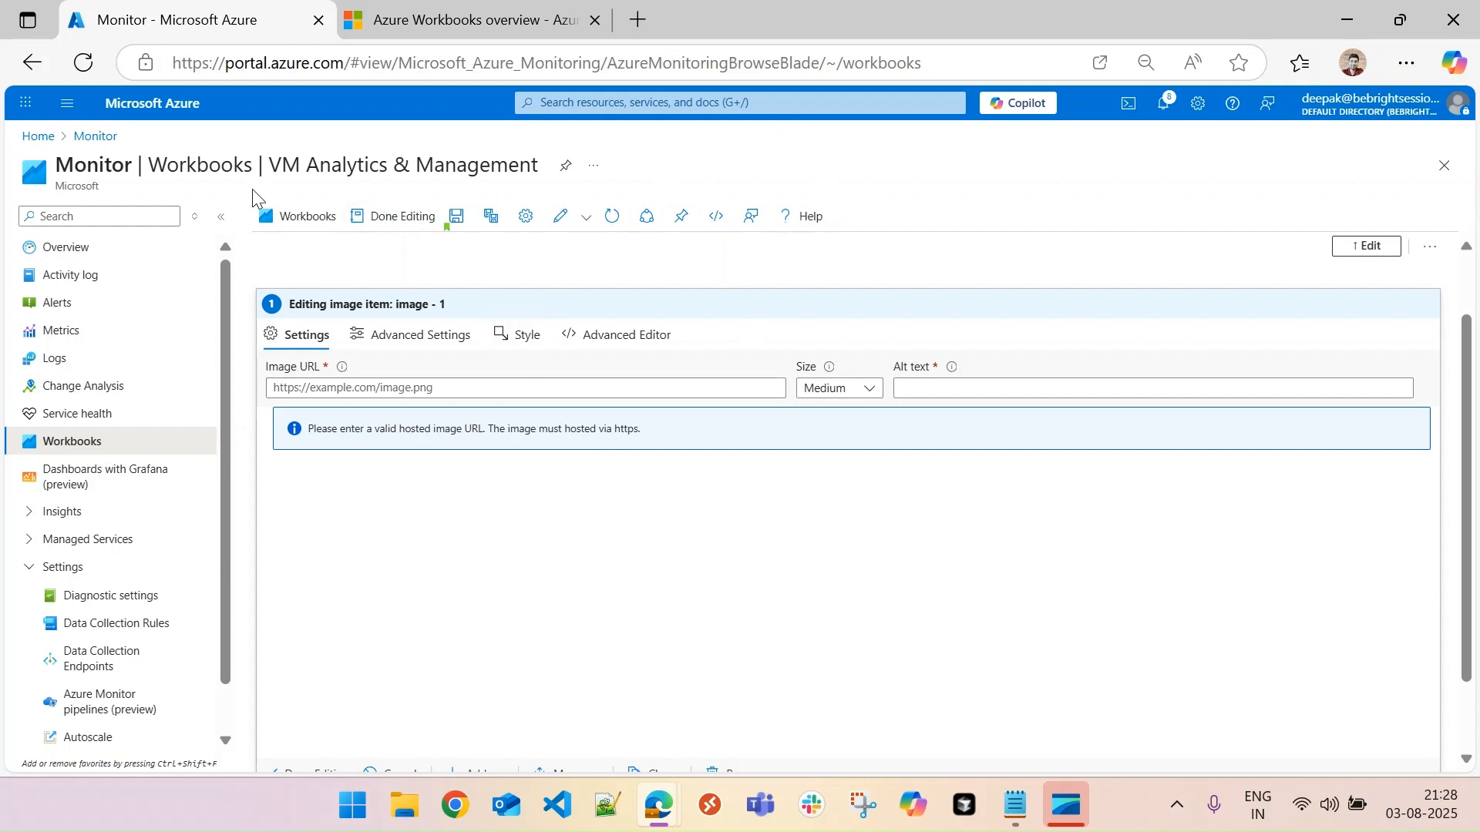
- Open the portal home in a new browser tab and go to the imagecontainer container of storage account sazmonn001
{"action": "right_click", "coordinate": [43, 144]}
{"action": "left_click", "coordinate": [69, 155]}
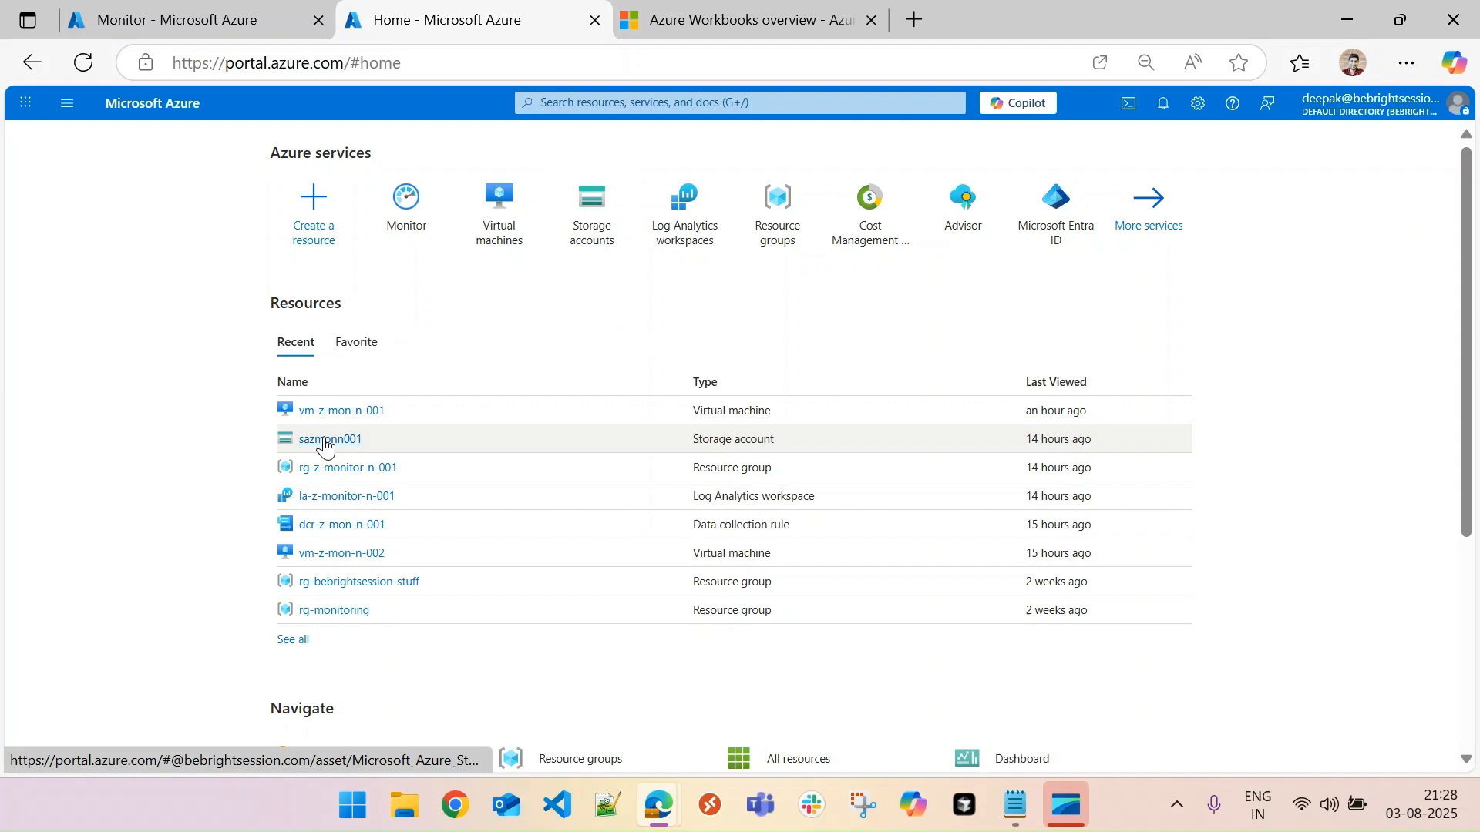
{"action": "left_click", "coordinate": [330, 441]}
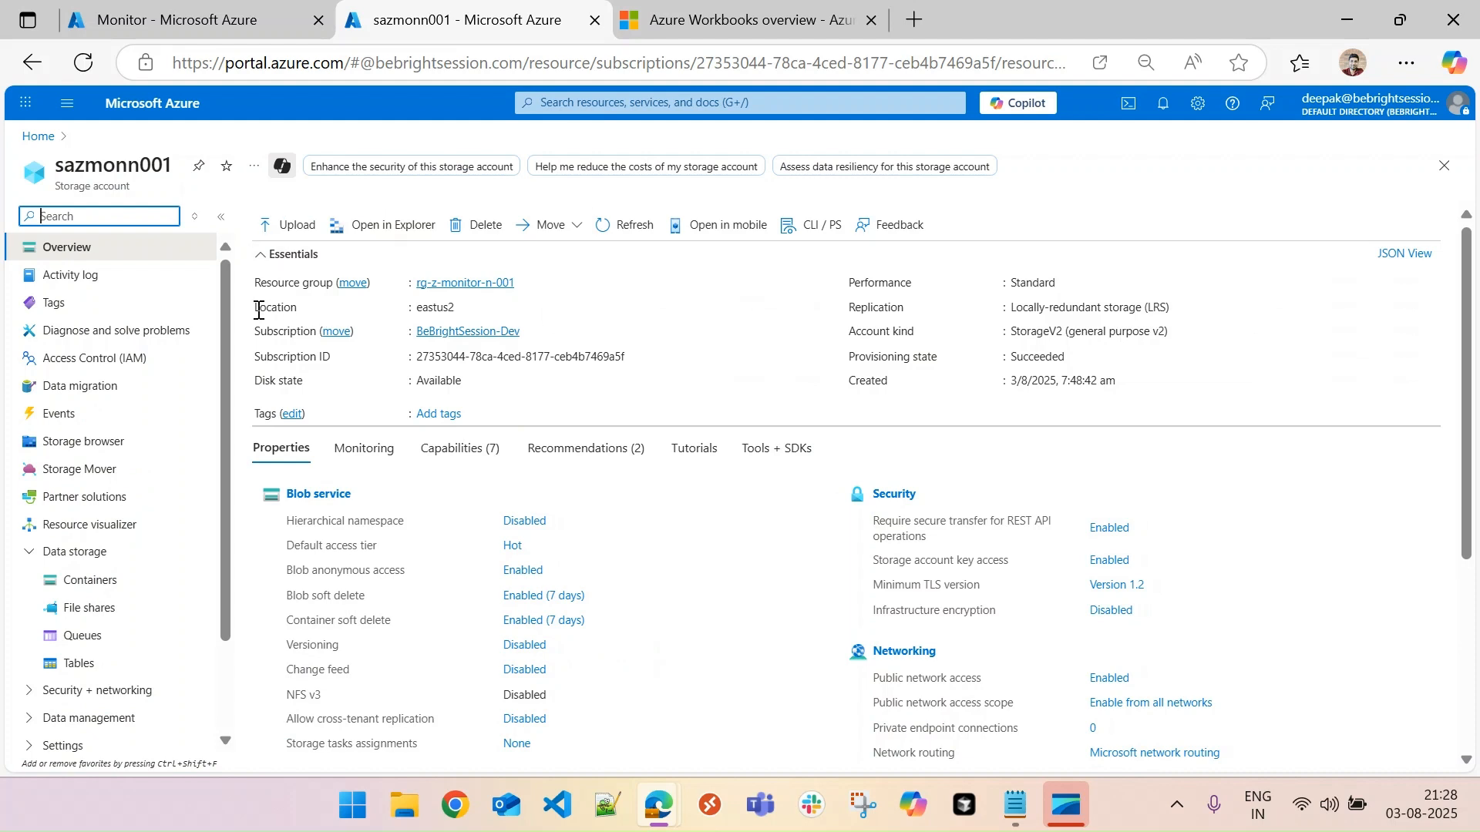
{"action": "scroll", "coordinate": [108, 362], "scroll_direction": "down", "scroll_amount": 1}
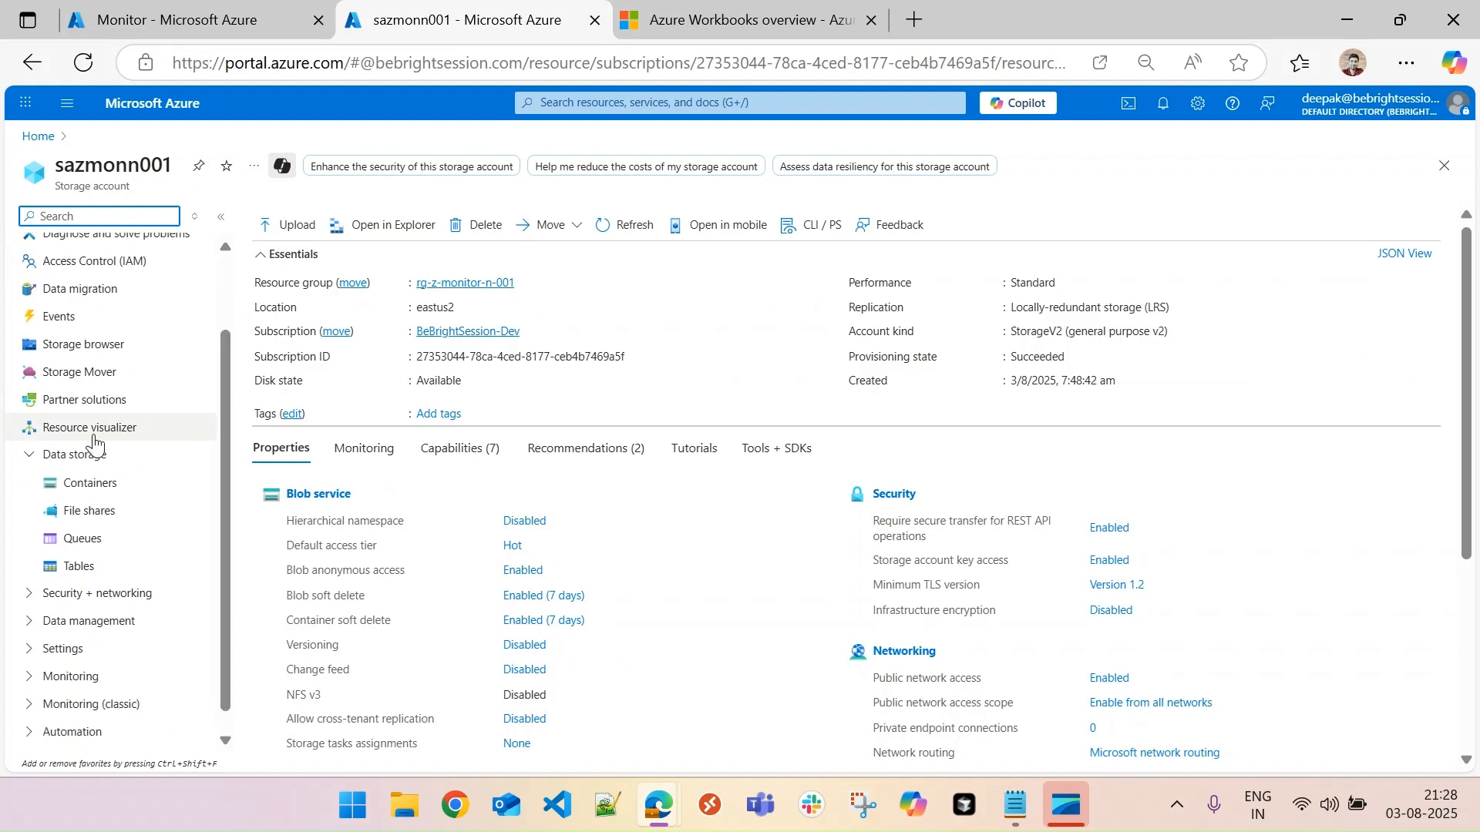
{"action": "left_click", "coordinate": [112, 488]}
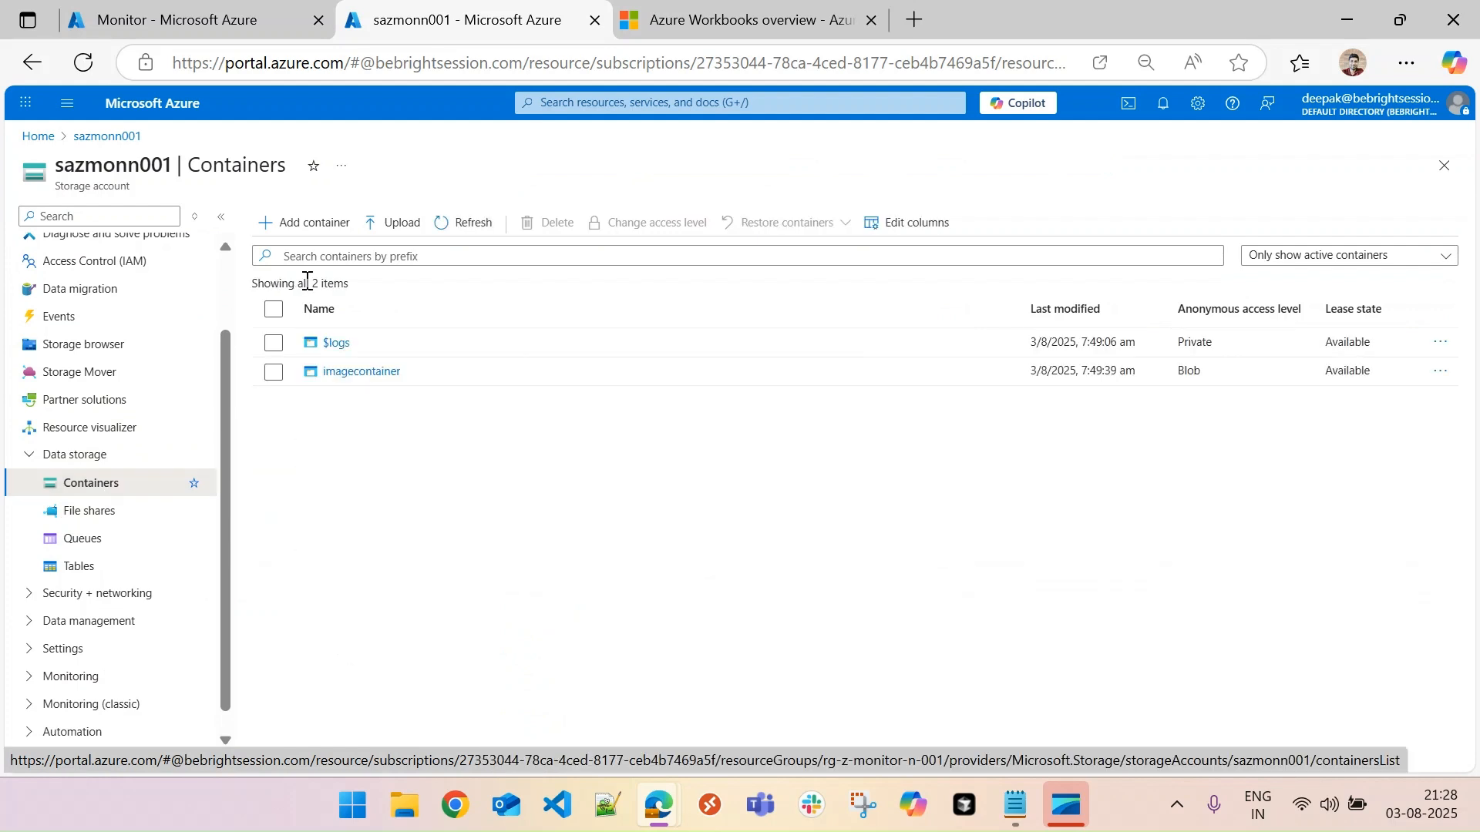
{"action": "left_click", "coordinate": [377, 372]}
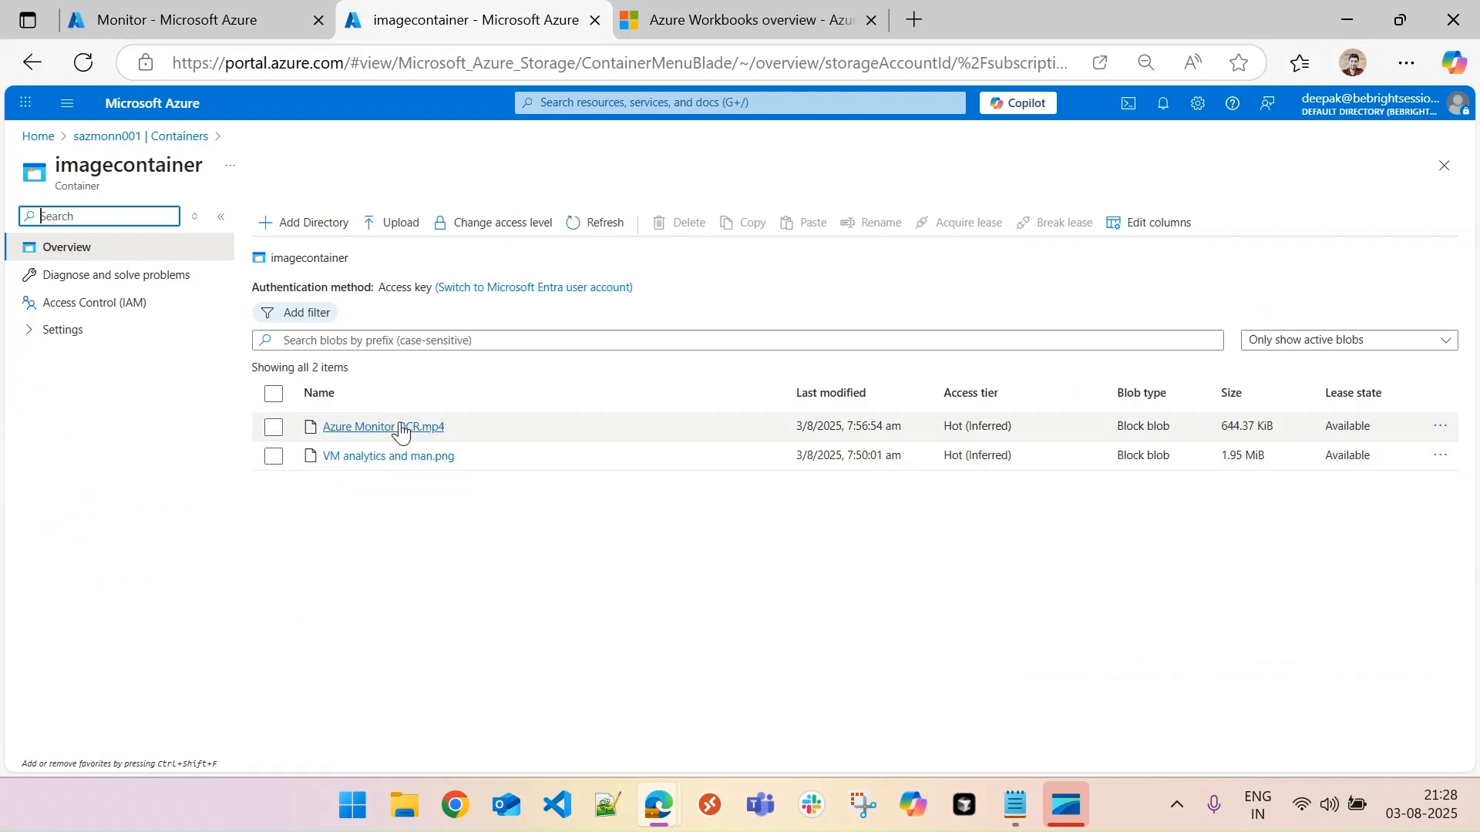
- Copy the URL of the blob "VM analytics and man.png" and enter it as the workbook image item's Image URL
{"action": "left_click", "coordinate": [1439, 458]}
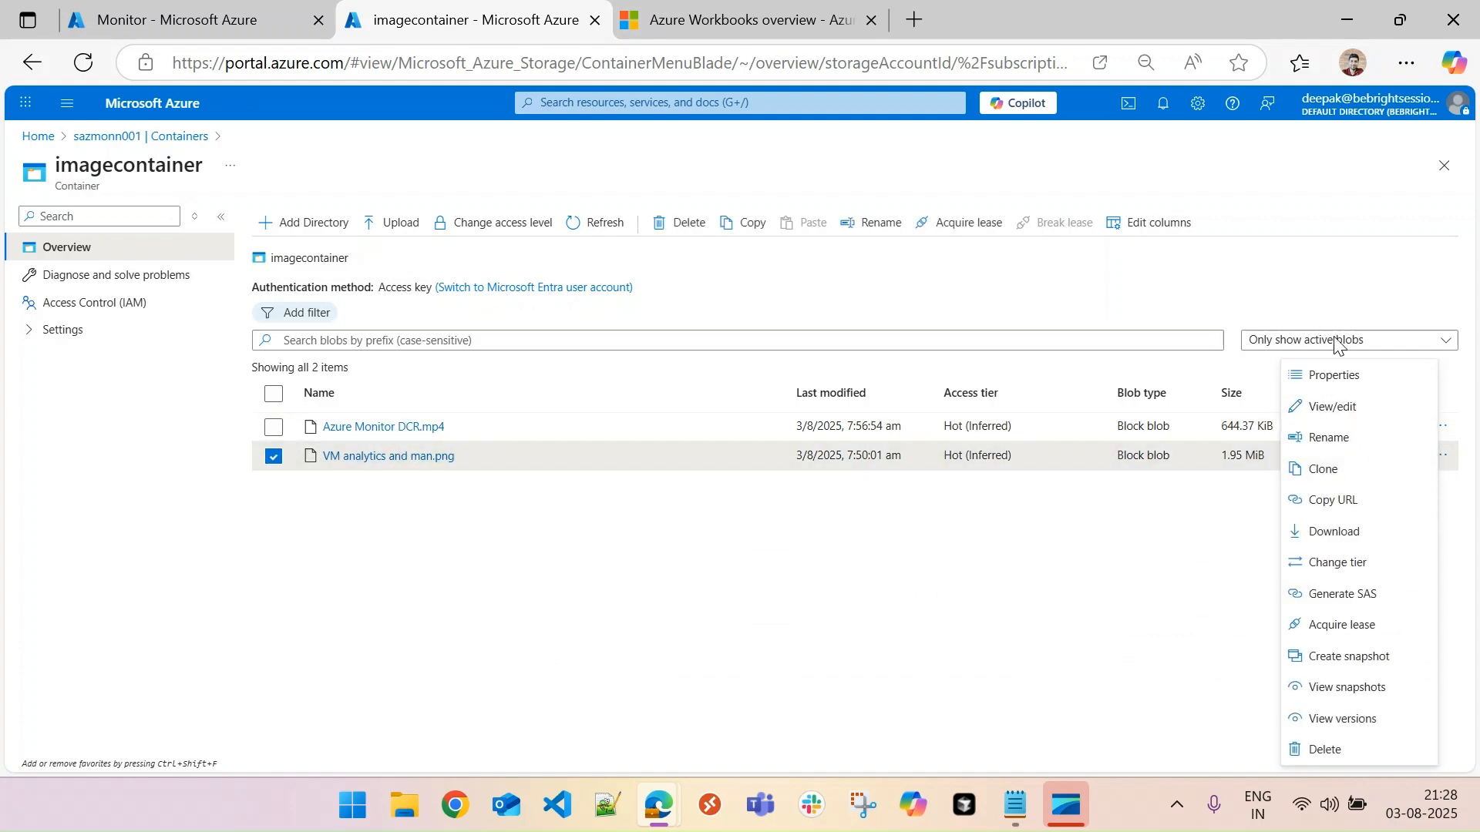
{"action": "left_click", "coordinate": [1333, 501]}
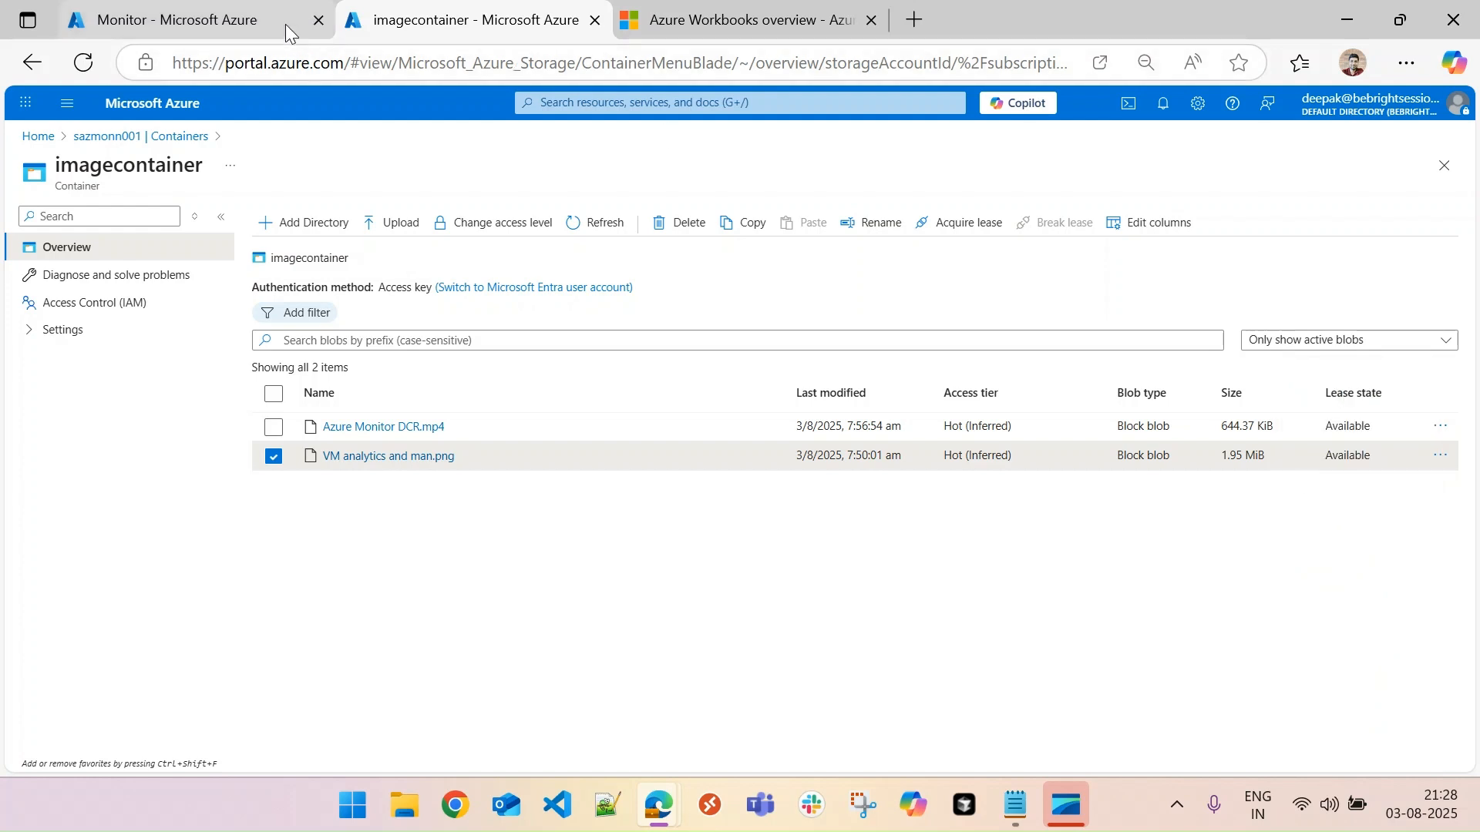
{"action": "left_click", "coordinate": [216, 23]}
{"action": "left_click", "coordinate": [453, 388]}
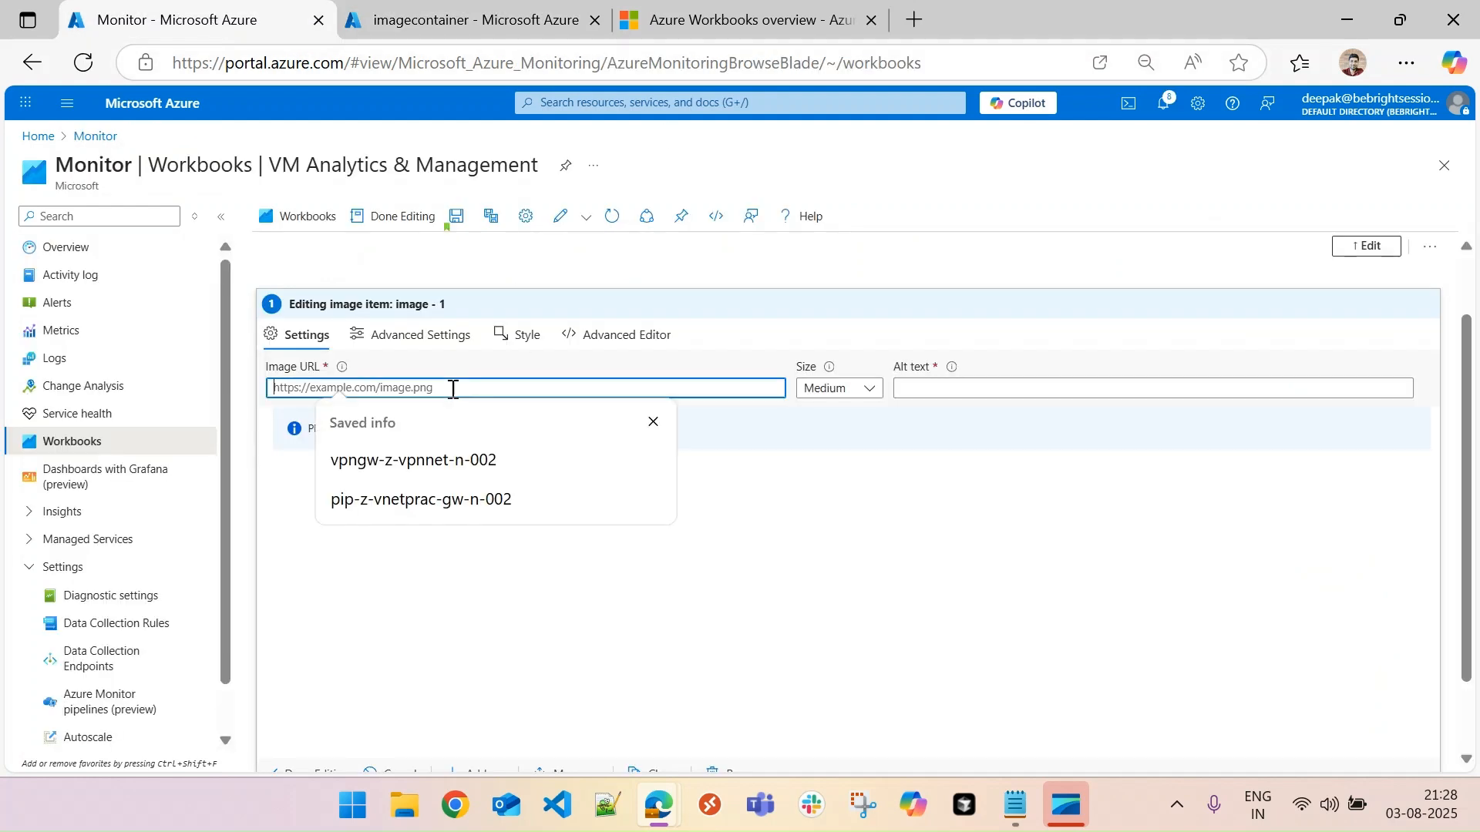
{"action": "key", "text": "ctrl+v"}
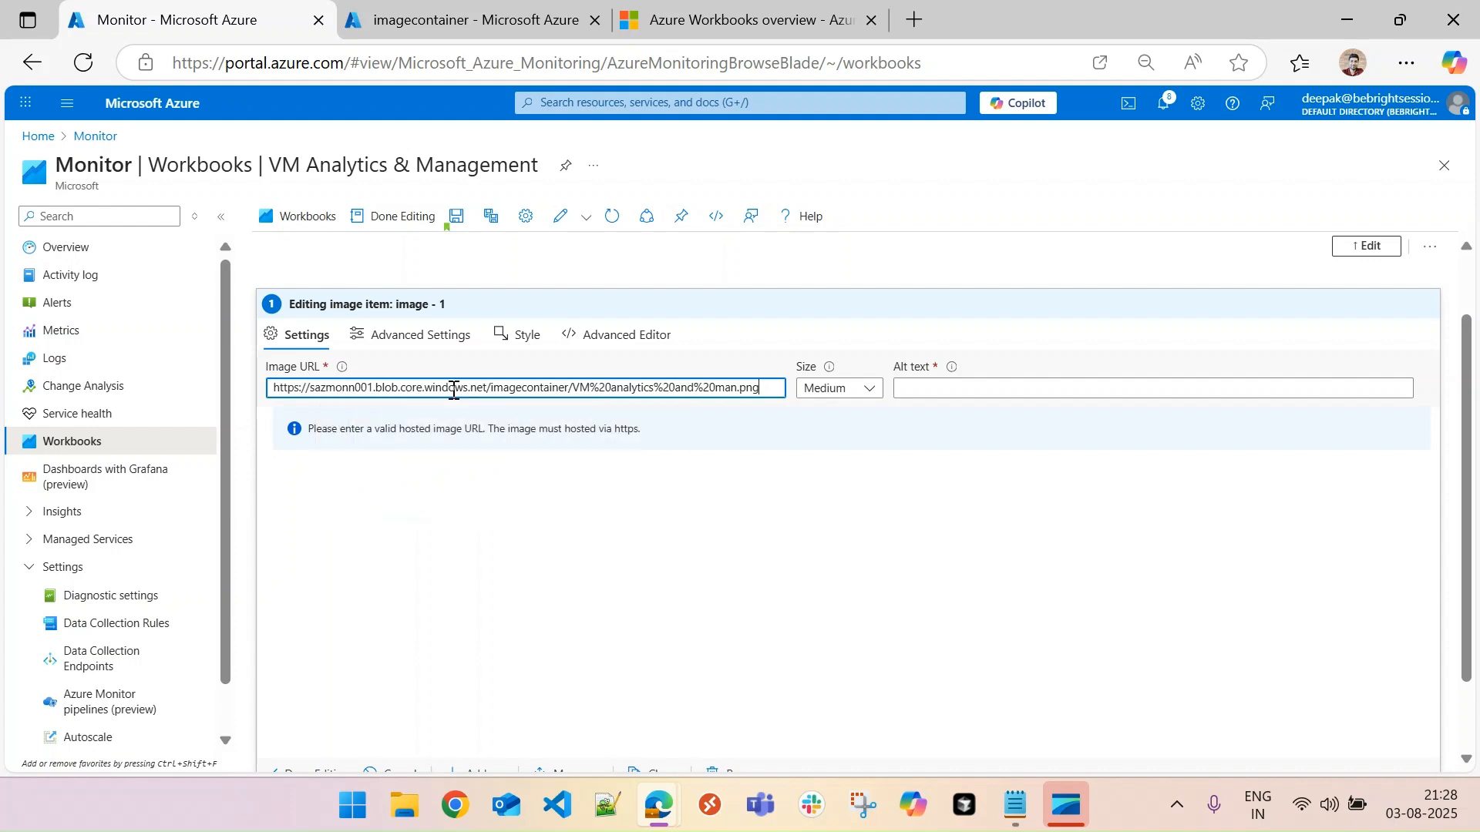
- Load the image preview in the workbook's image item and try the Small and Medium sizes
{"action": "left_click", "coordinate": [945, 514]}
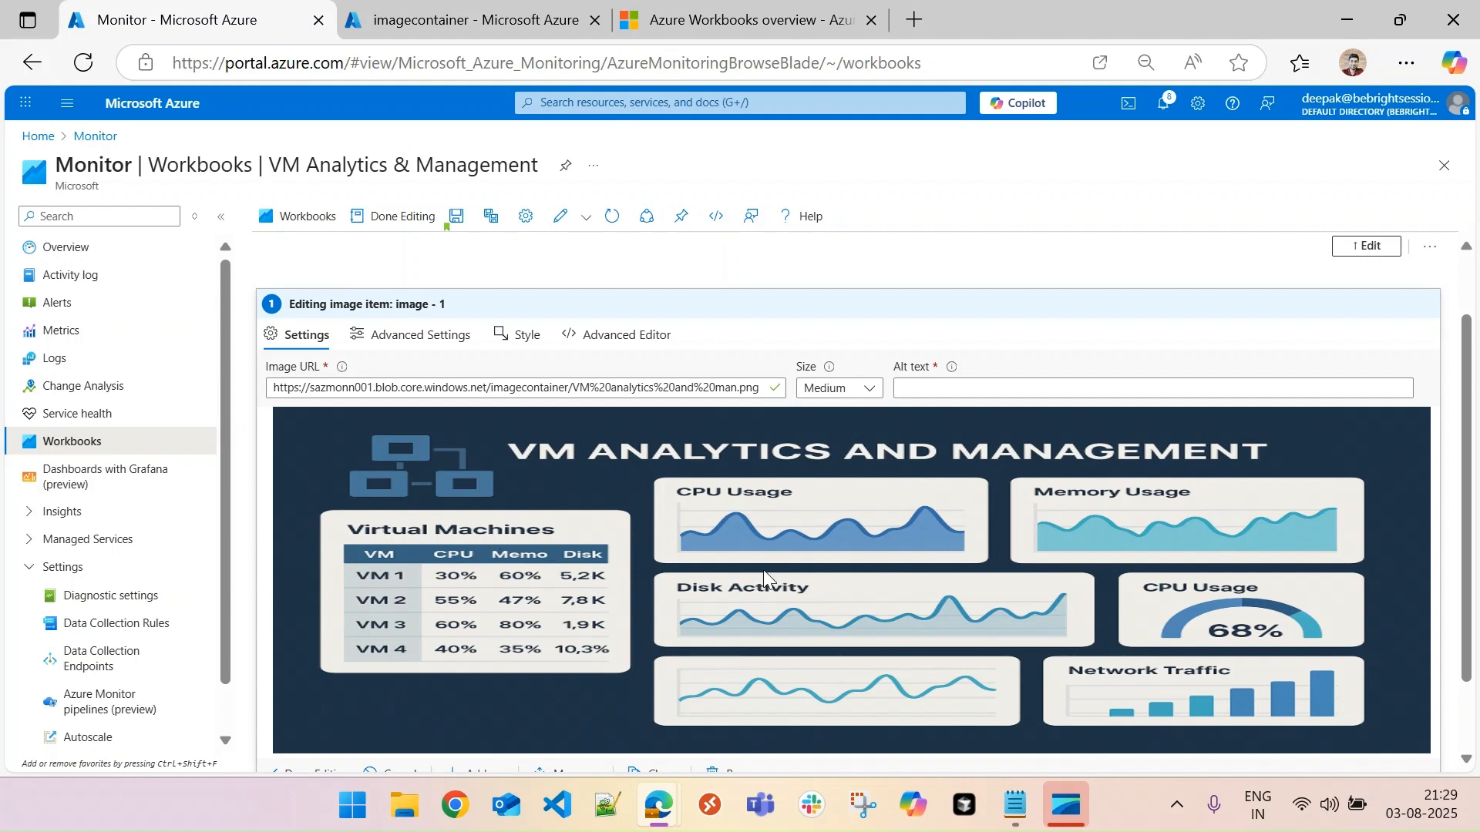
{"action": "left_click", "coordinate": [852, 389]}
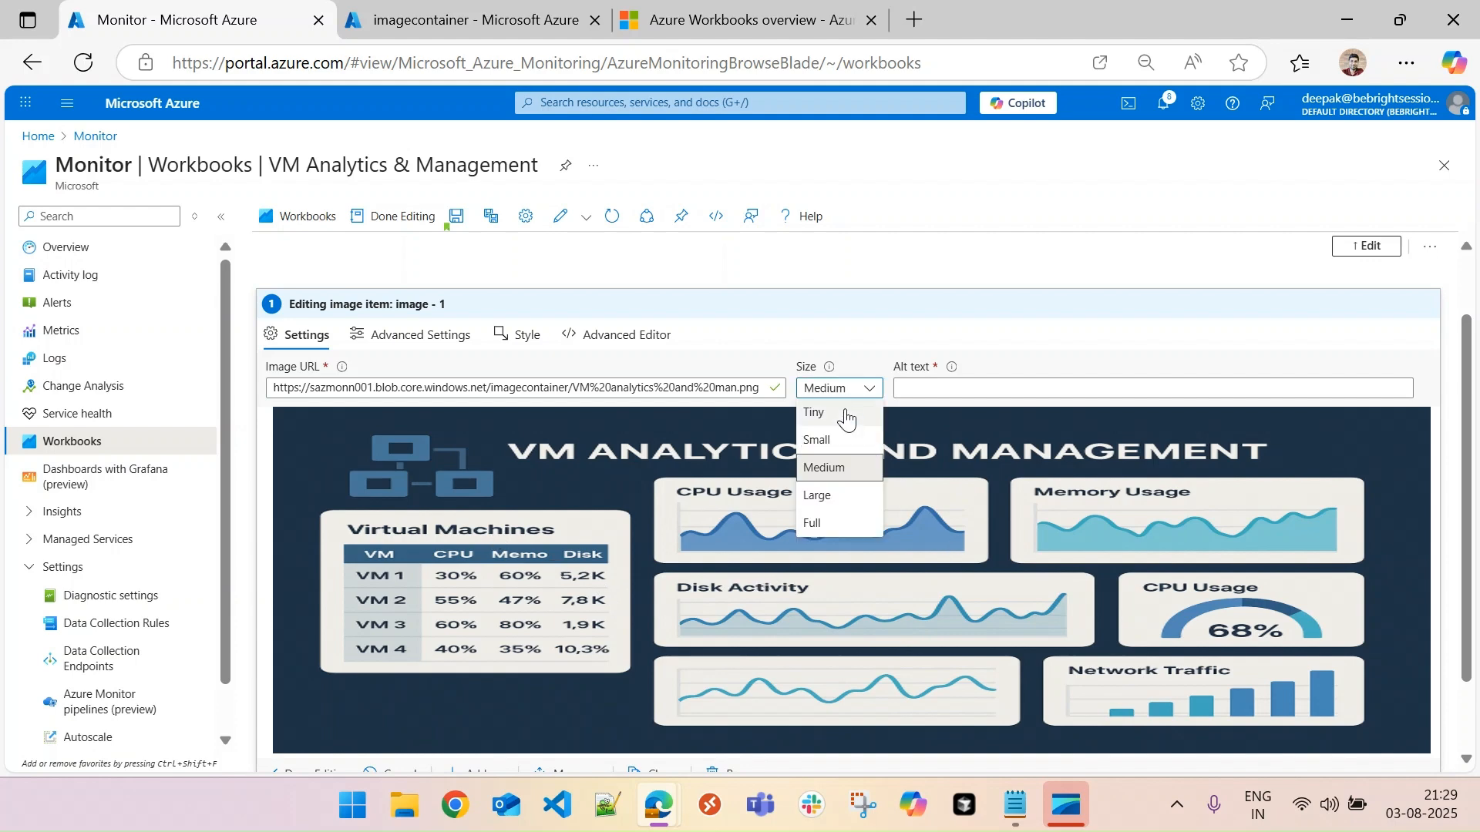
{"action": "left_click", "coordinate": [846, 417]}
{"action": "left_click", "coordinate": [850, 473]}
{"action": "left_click", "coordinate": [834, 518]}
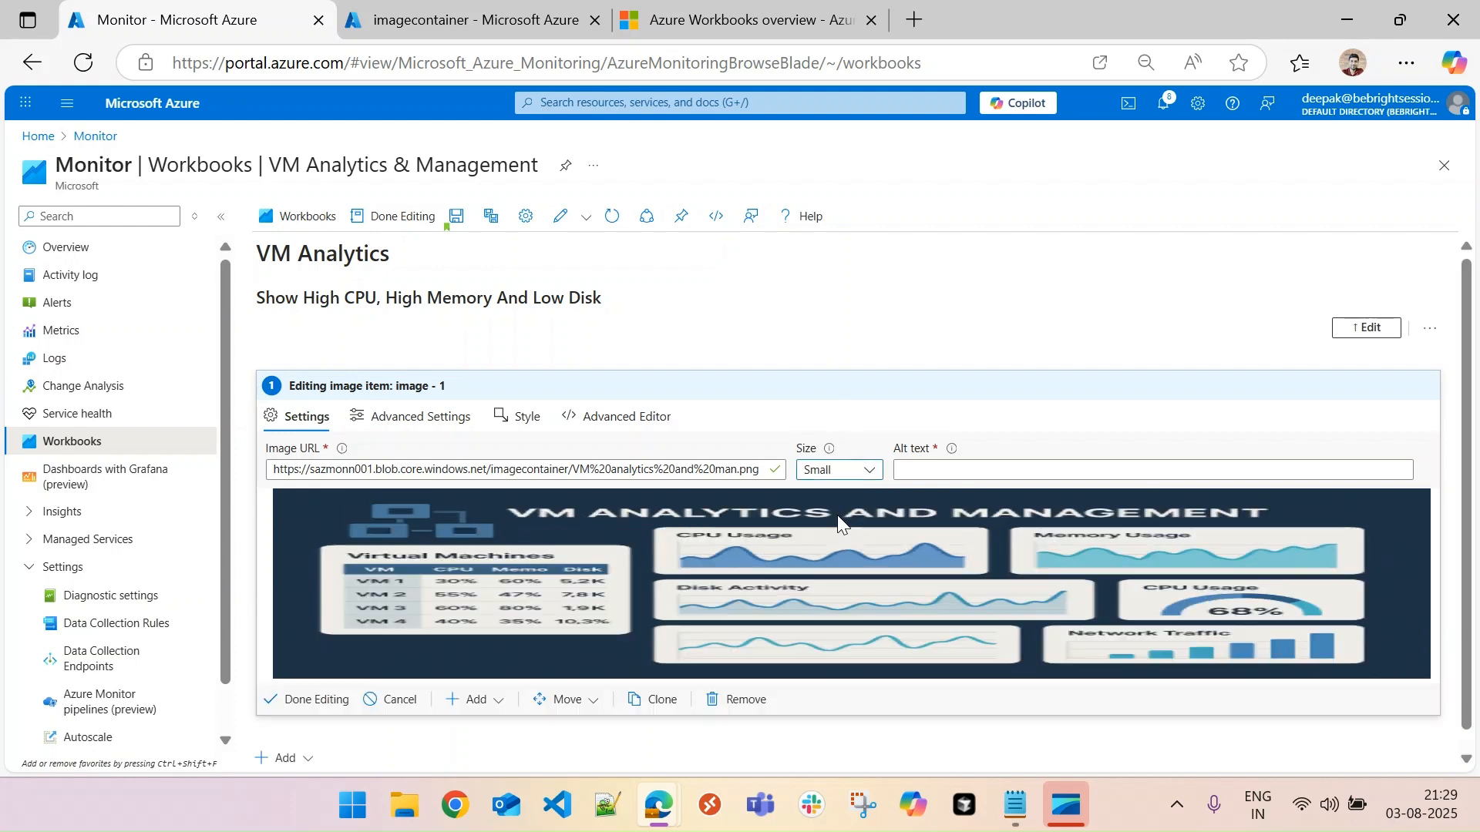
{"action": "left_click", "coordinate": [840, 472]}
{"action": "left_click", "coordinate": [843, 547]}
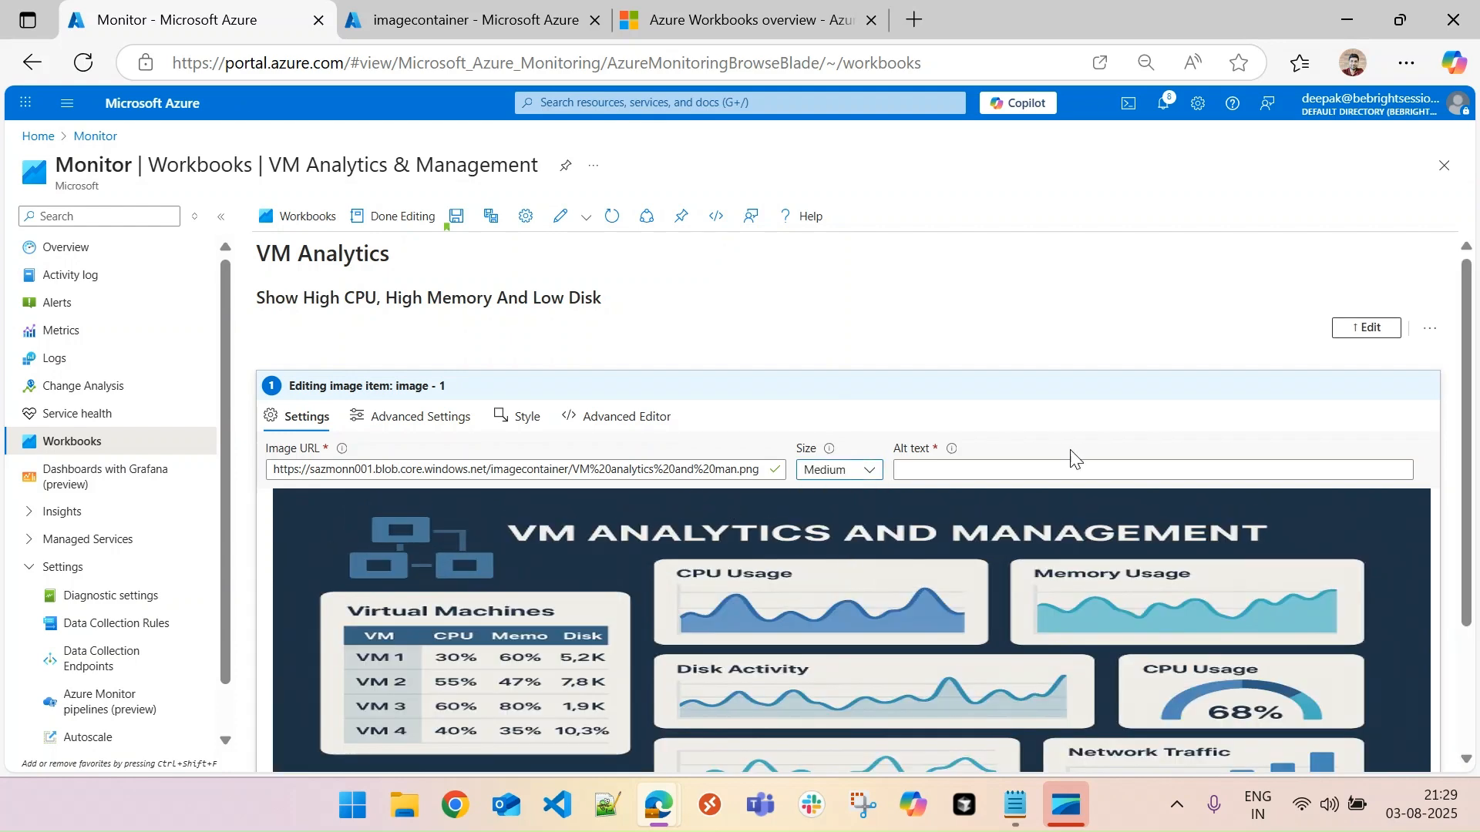
- Set the image item's size to Tiny and its alt text to "VM Analytics"
{"action": "left_click", "coordinate": [860, 470]}
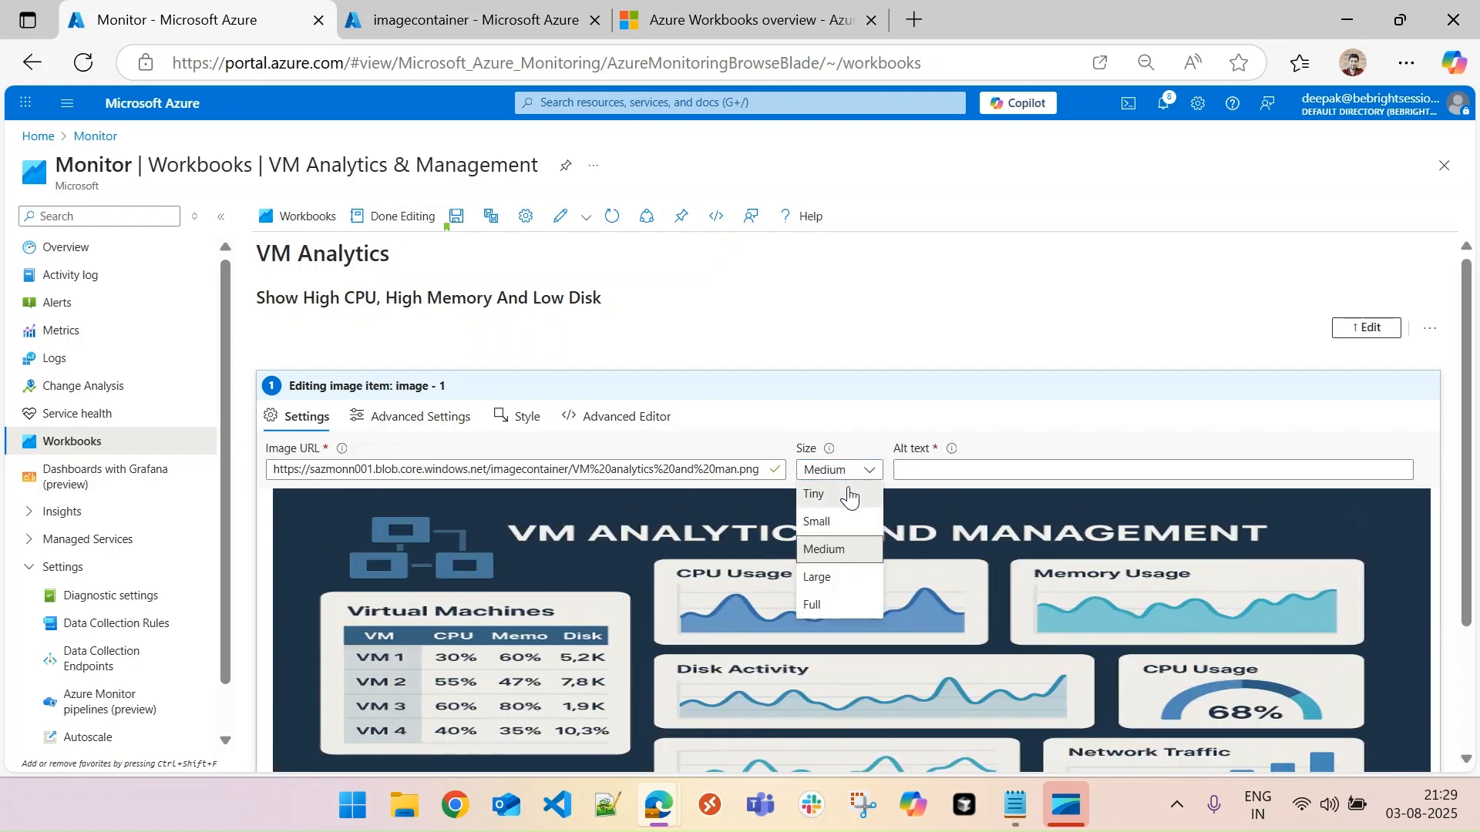
{"action": "left_click", "coordinate": [848, 489]}
{"action": "left_click", "coordinate": [918, 472]}
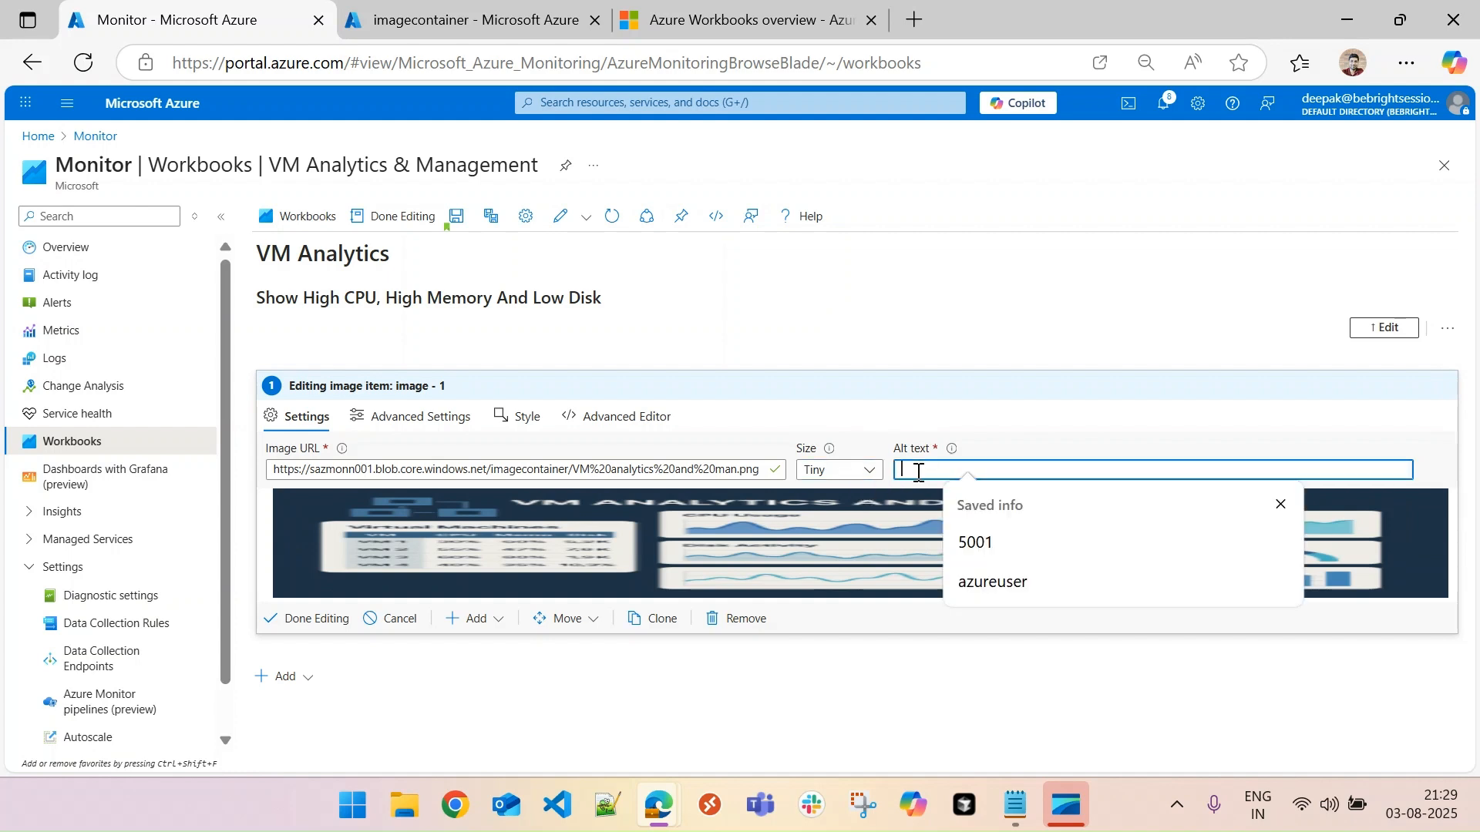
{"action": "type", "text": "VM Analytics"}
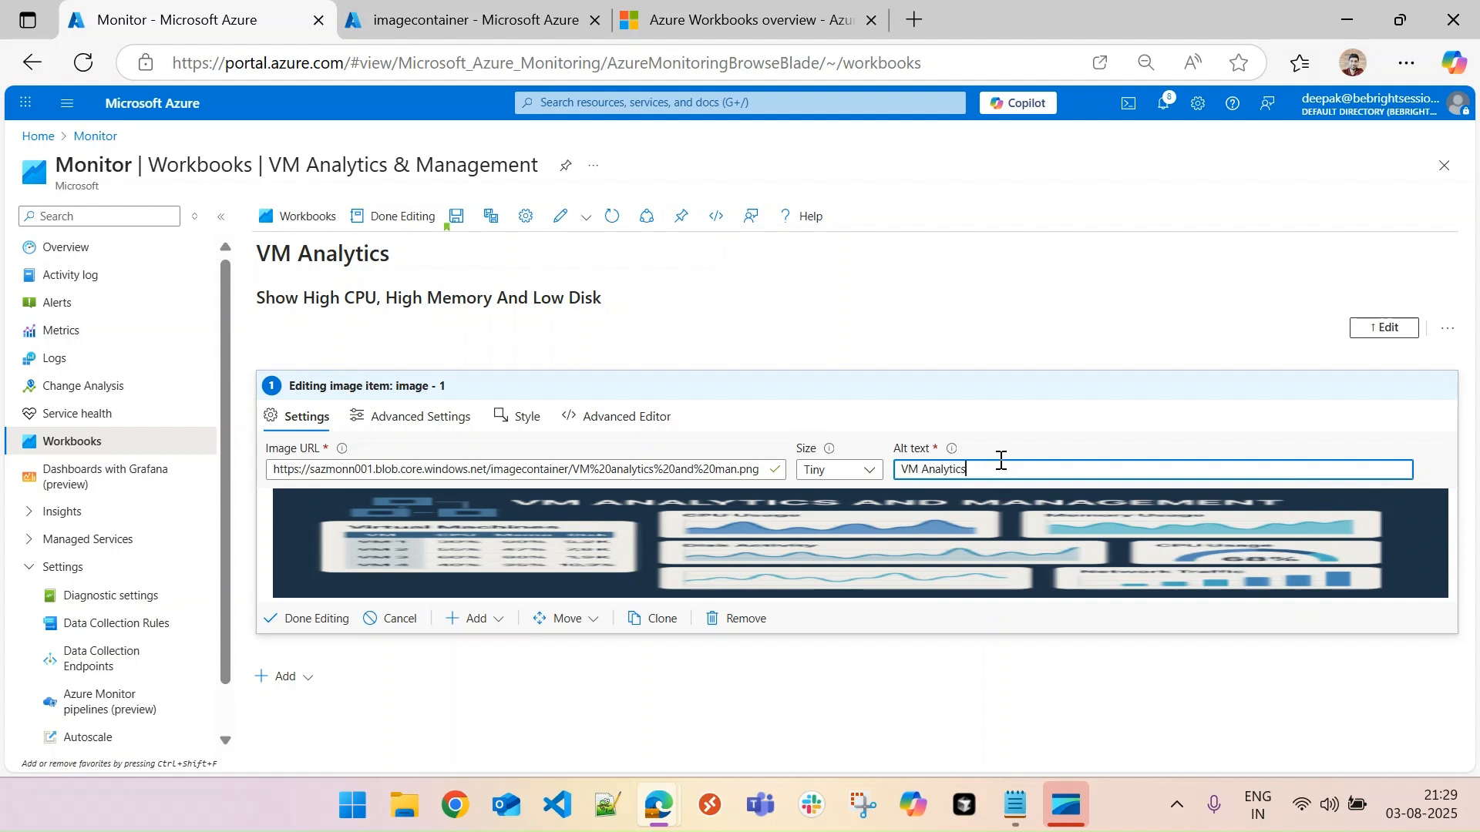
- Give the image item a custom width with a maximum width of 500 and finish editing it
{"action": "left_click", "coordinate": [416, 422]}
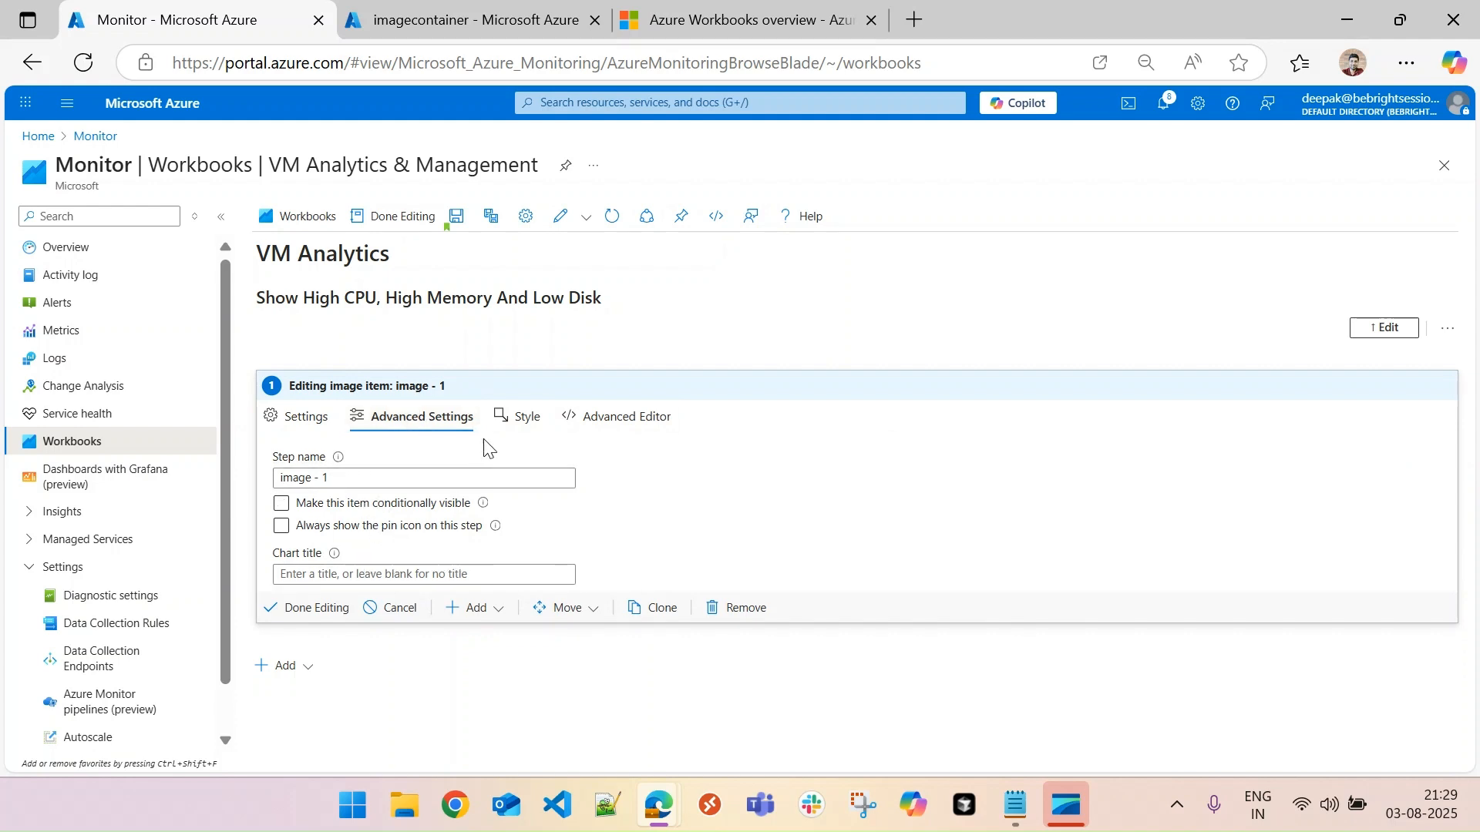
{"action": "left_click", "coordinate": [524, 420]}
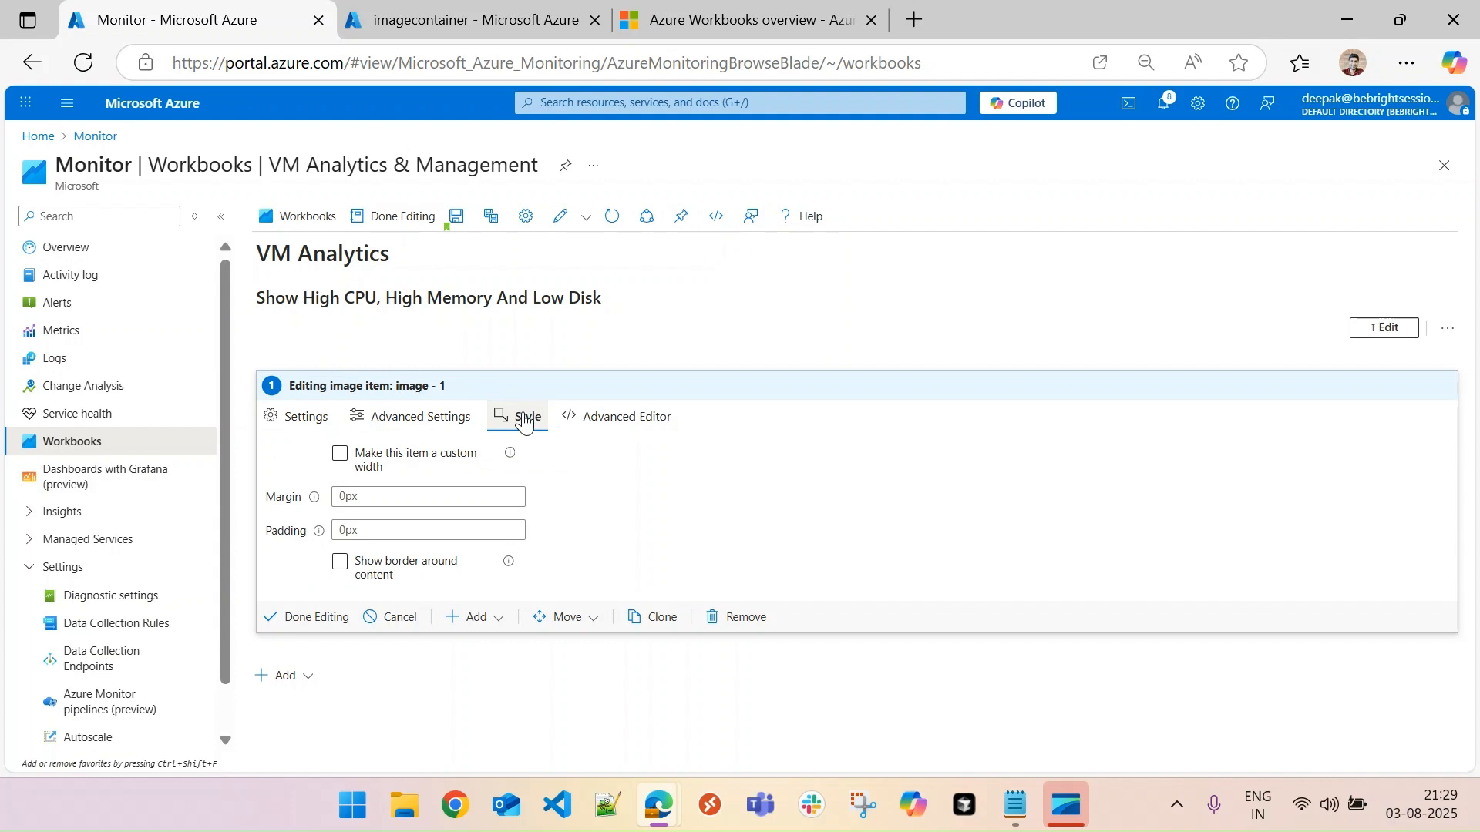
{"action": "left_click", "coordinate": [340, 455]}
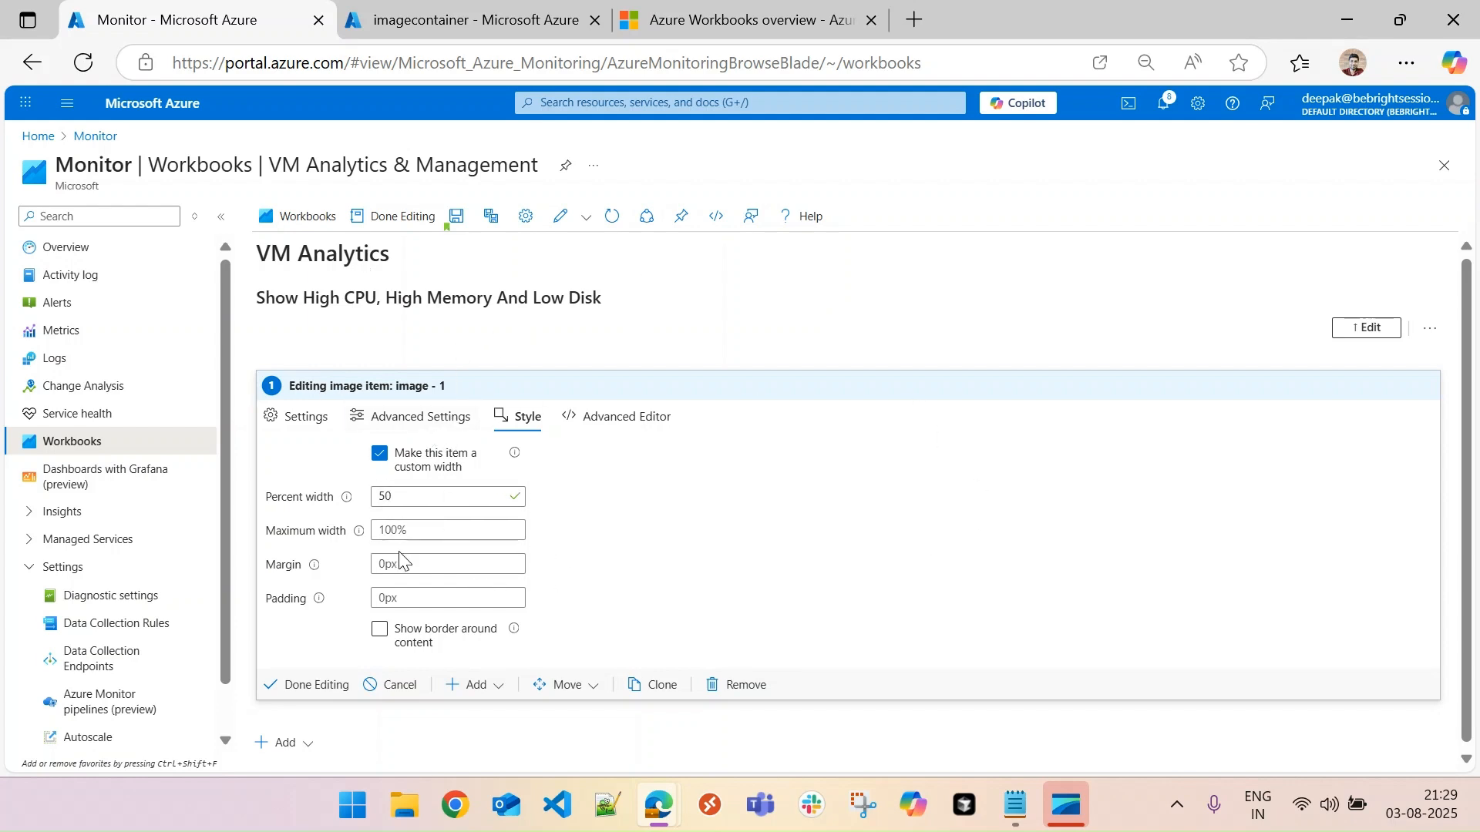
{"action": "left_click", "coordinate": [440, 530]}
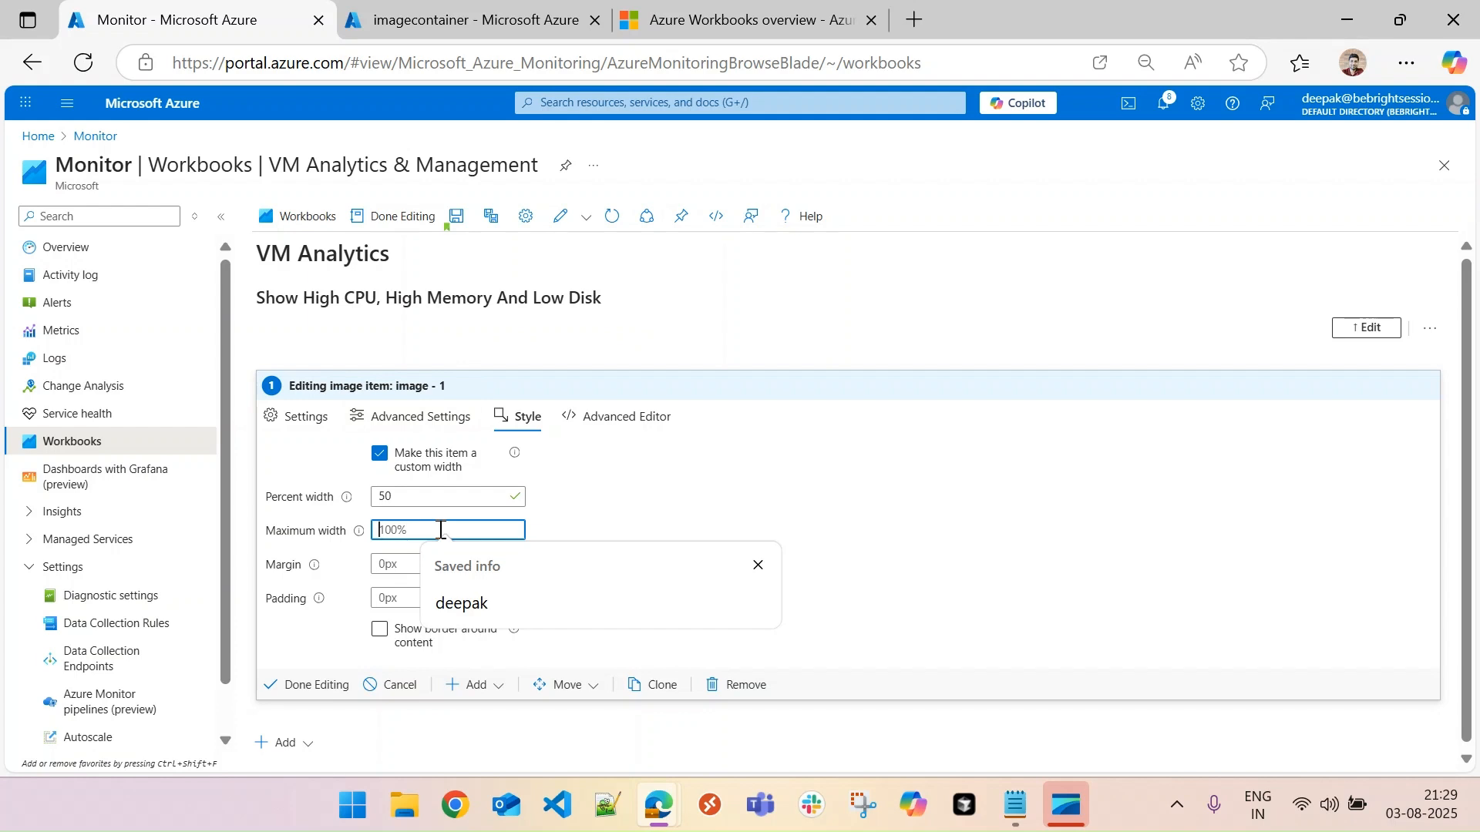
{"action": "type", "text": "500"}
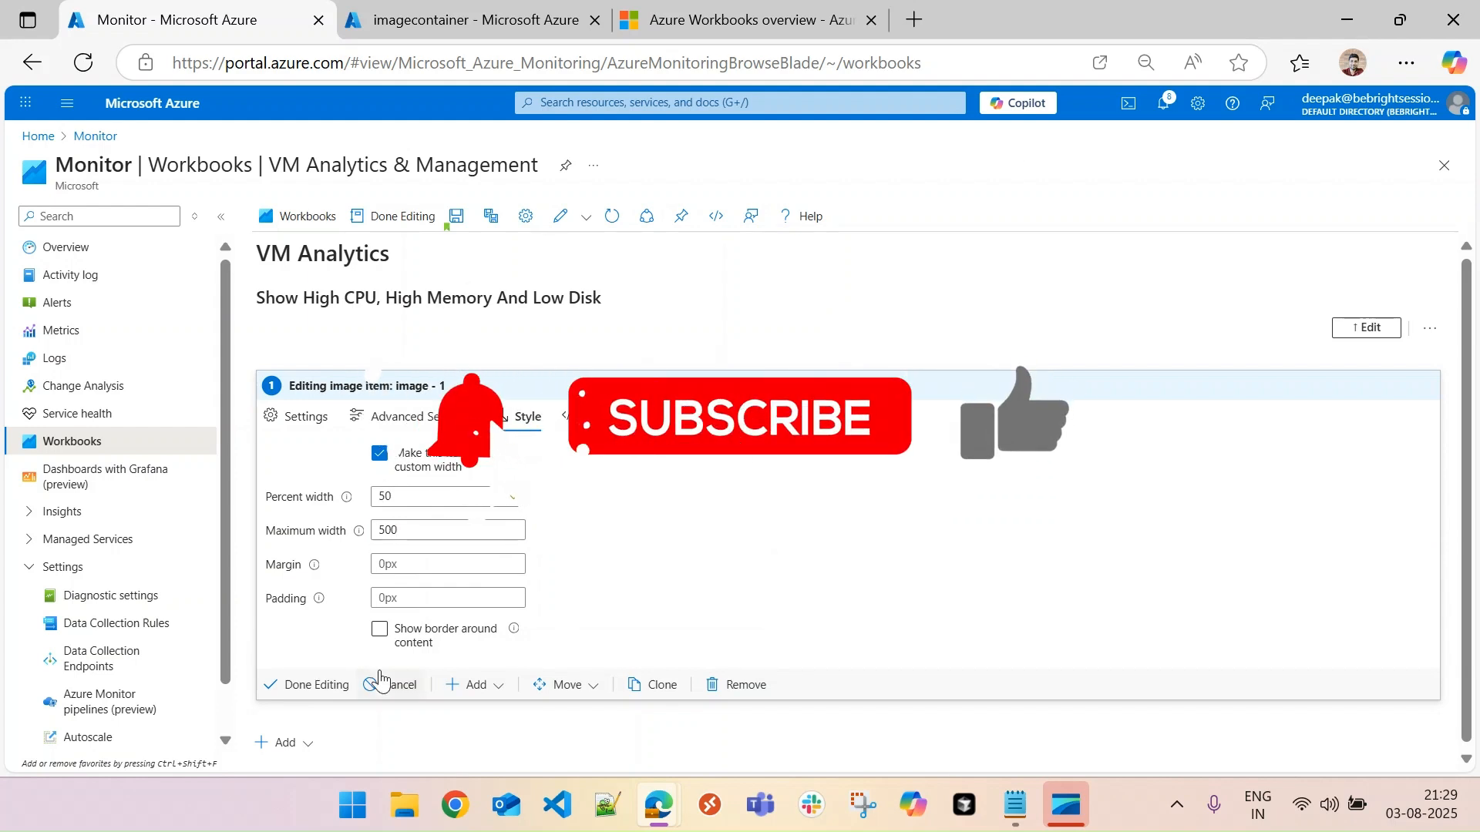
{"action": "left_click", "coordinate": [332, 686]}
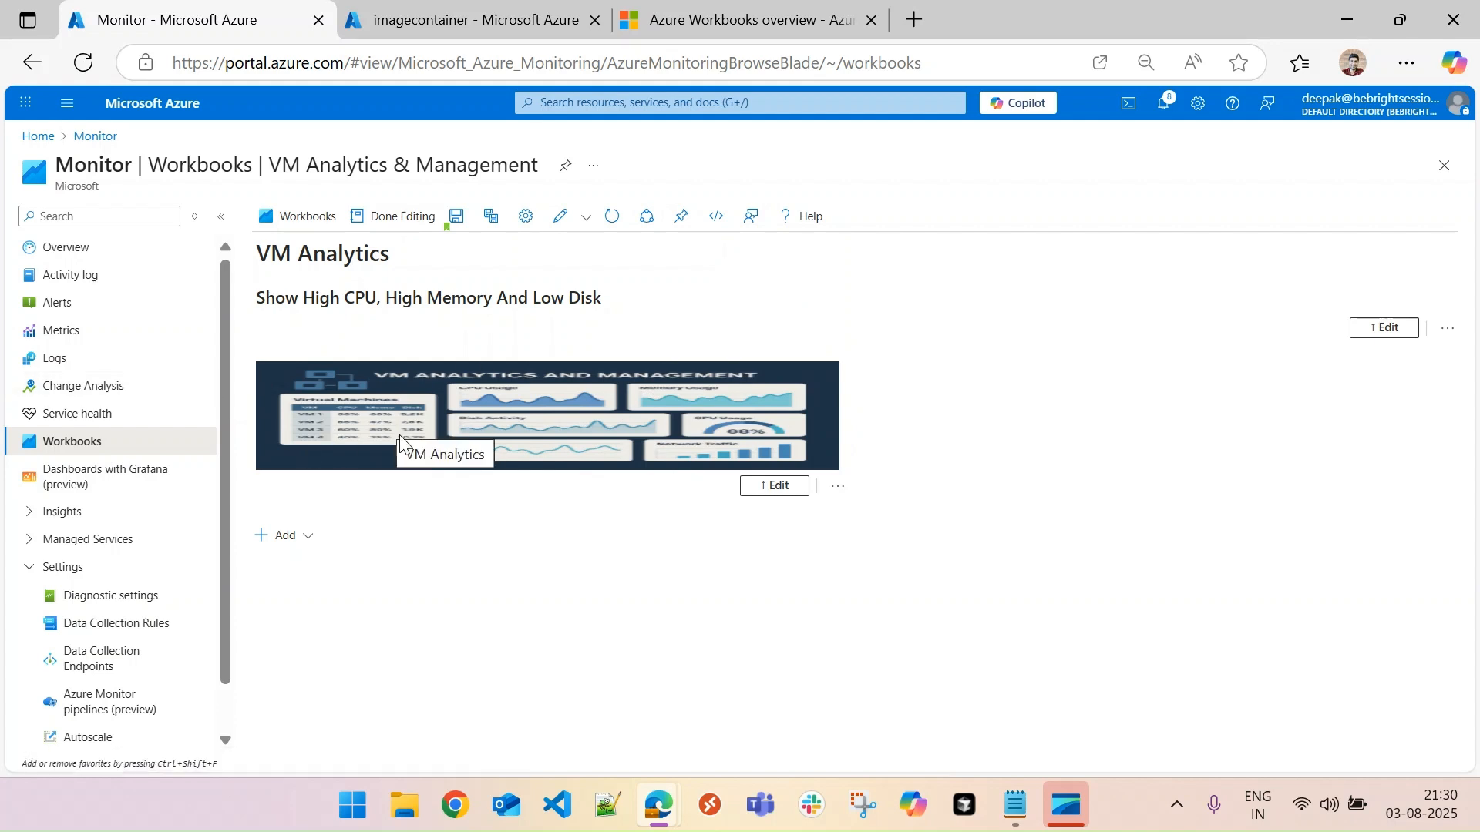
- Add a video item below the image and enter the copied URL of the blob "Azure Monitor DCR.mp4" as its Video URL
{"action": "left_click", "coordinate": [296, 539]}
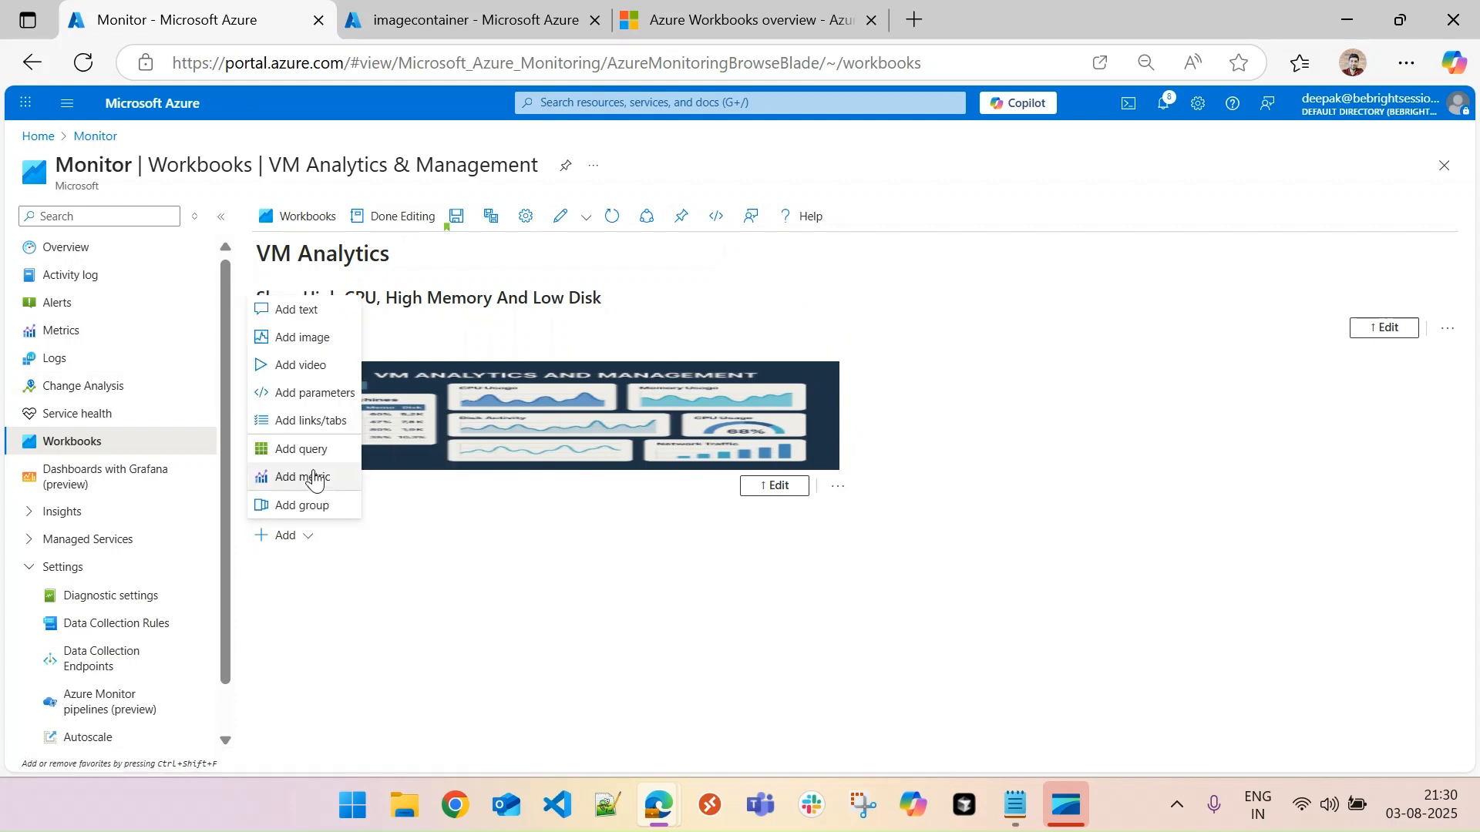
{"action": "left_click", "coordinate": [303, 365]}
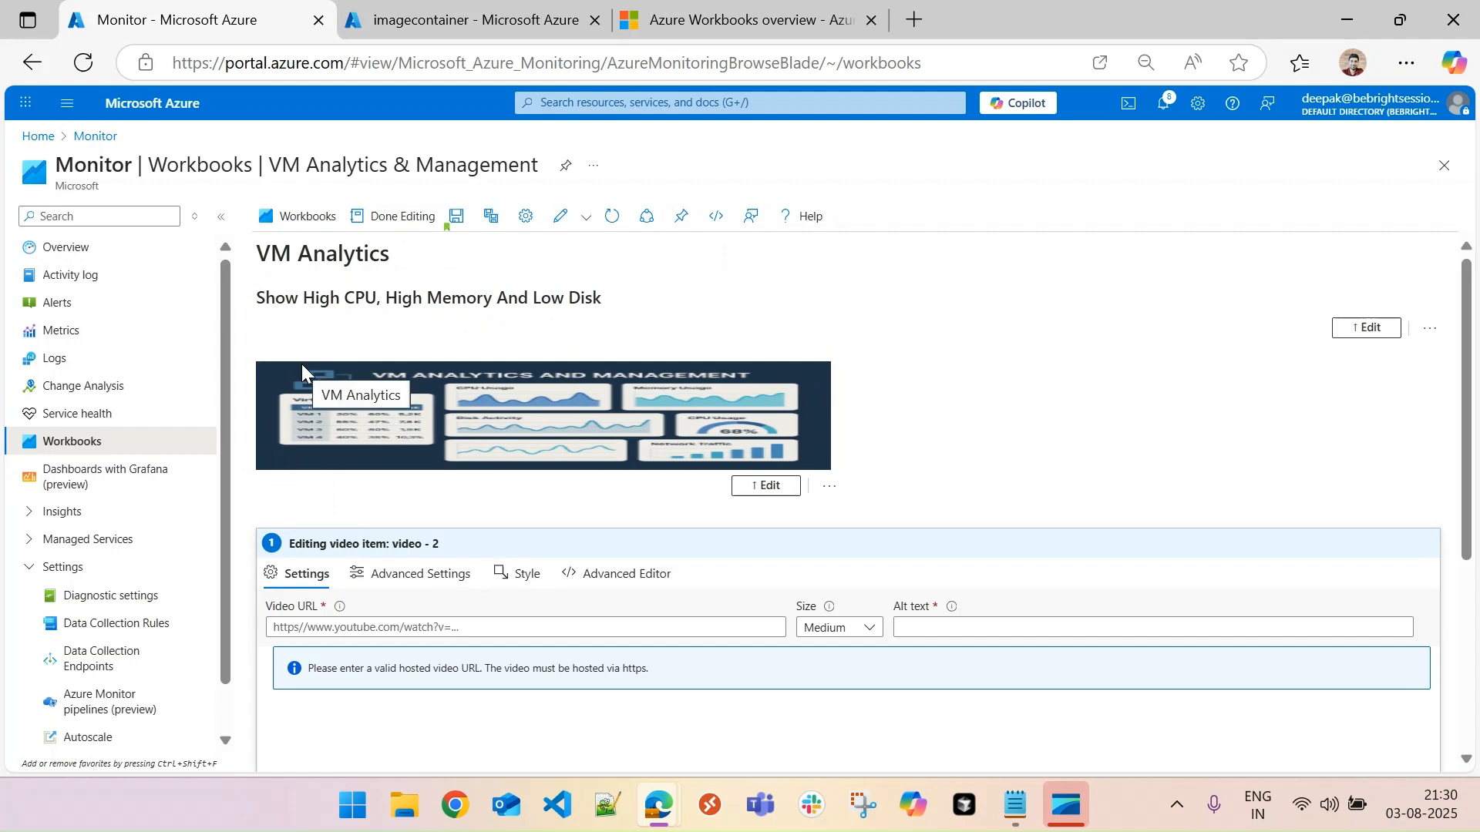
{"action": "left_click", "coordinate": [478, 19]}
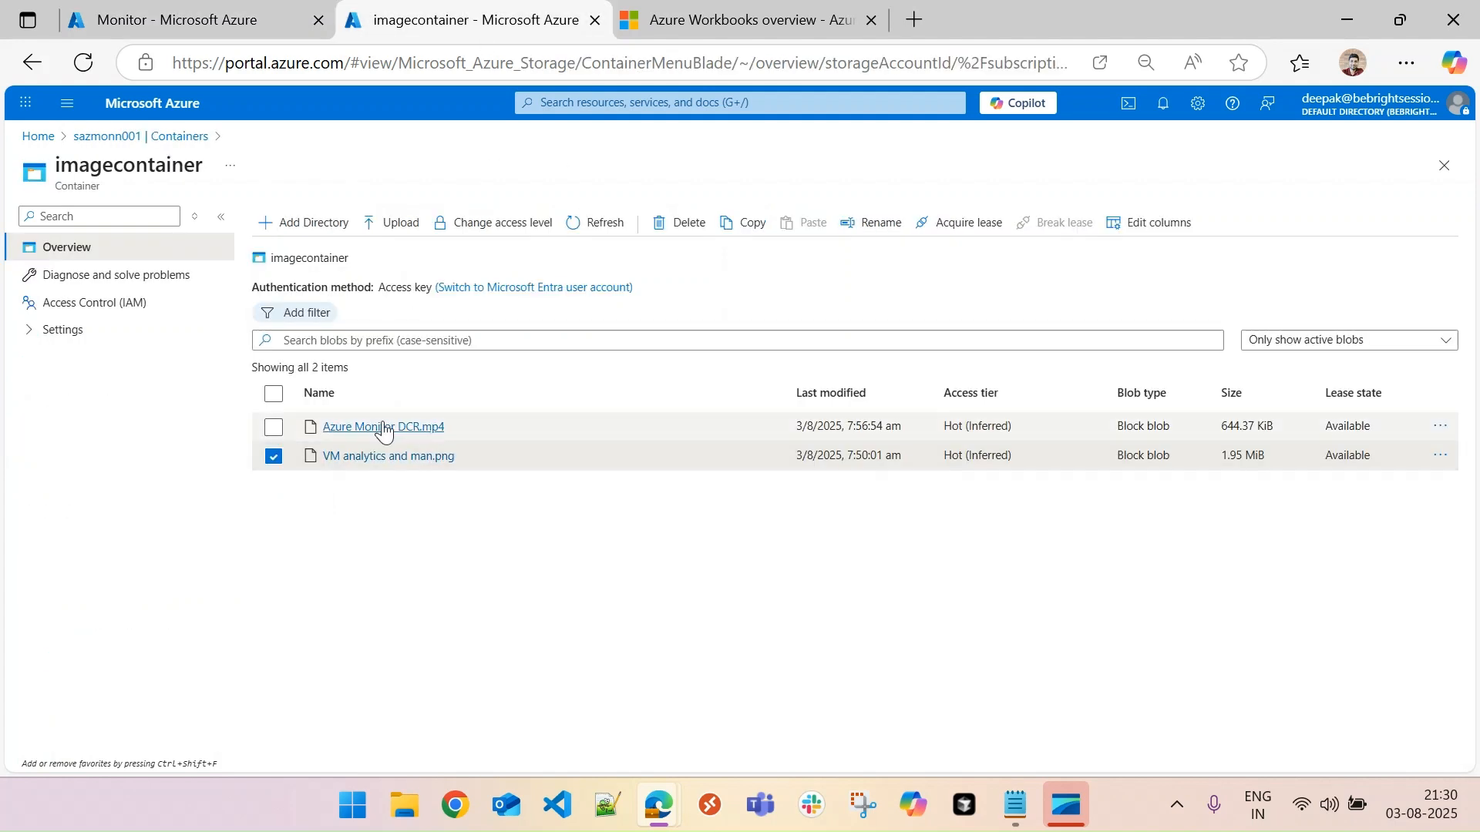
{"action": "left_click", "coordinate": [1439, 428]}
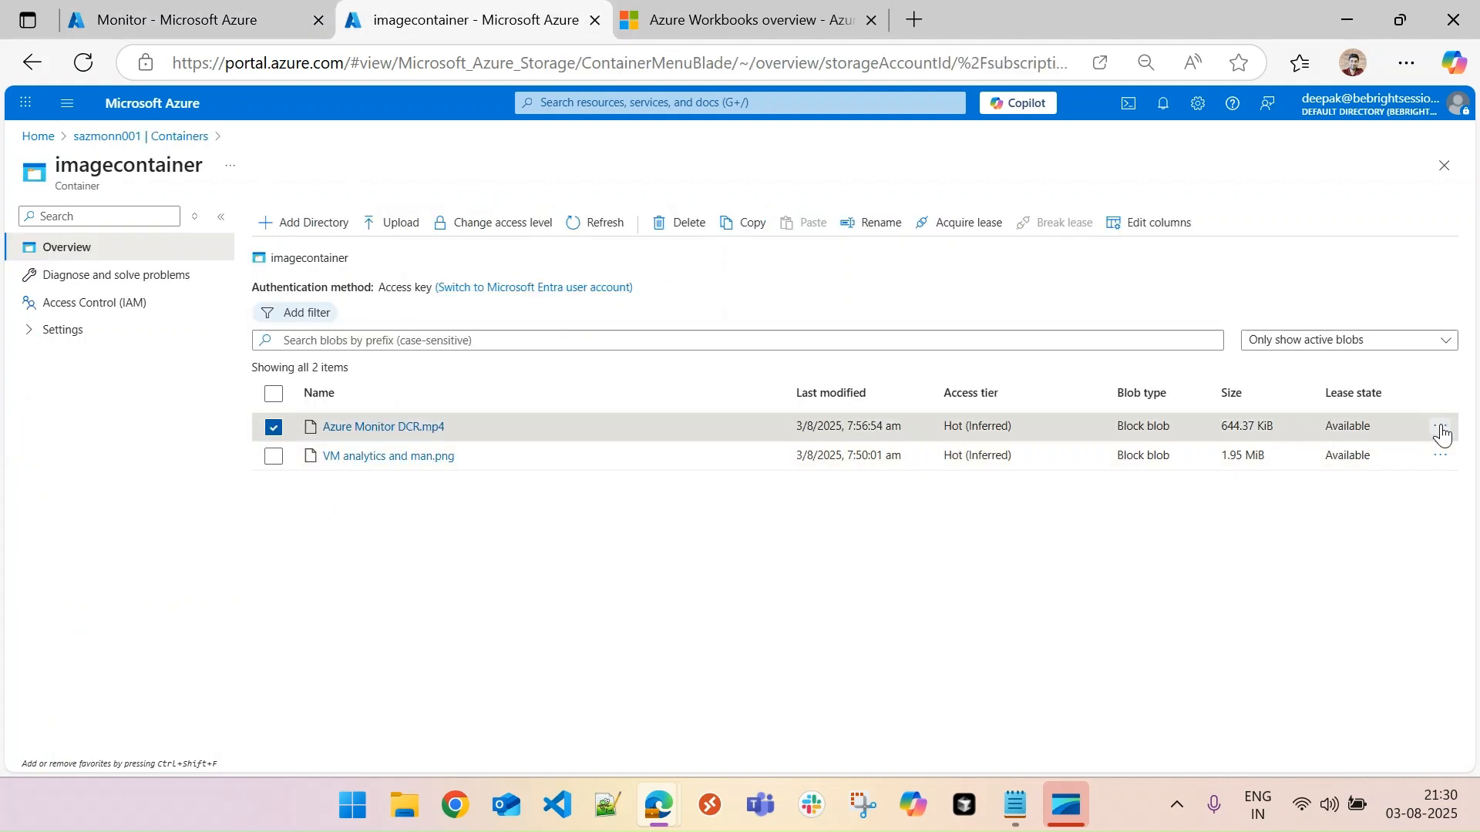
{"action": "left_click", "coordinate": [1331, 503]}
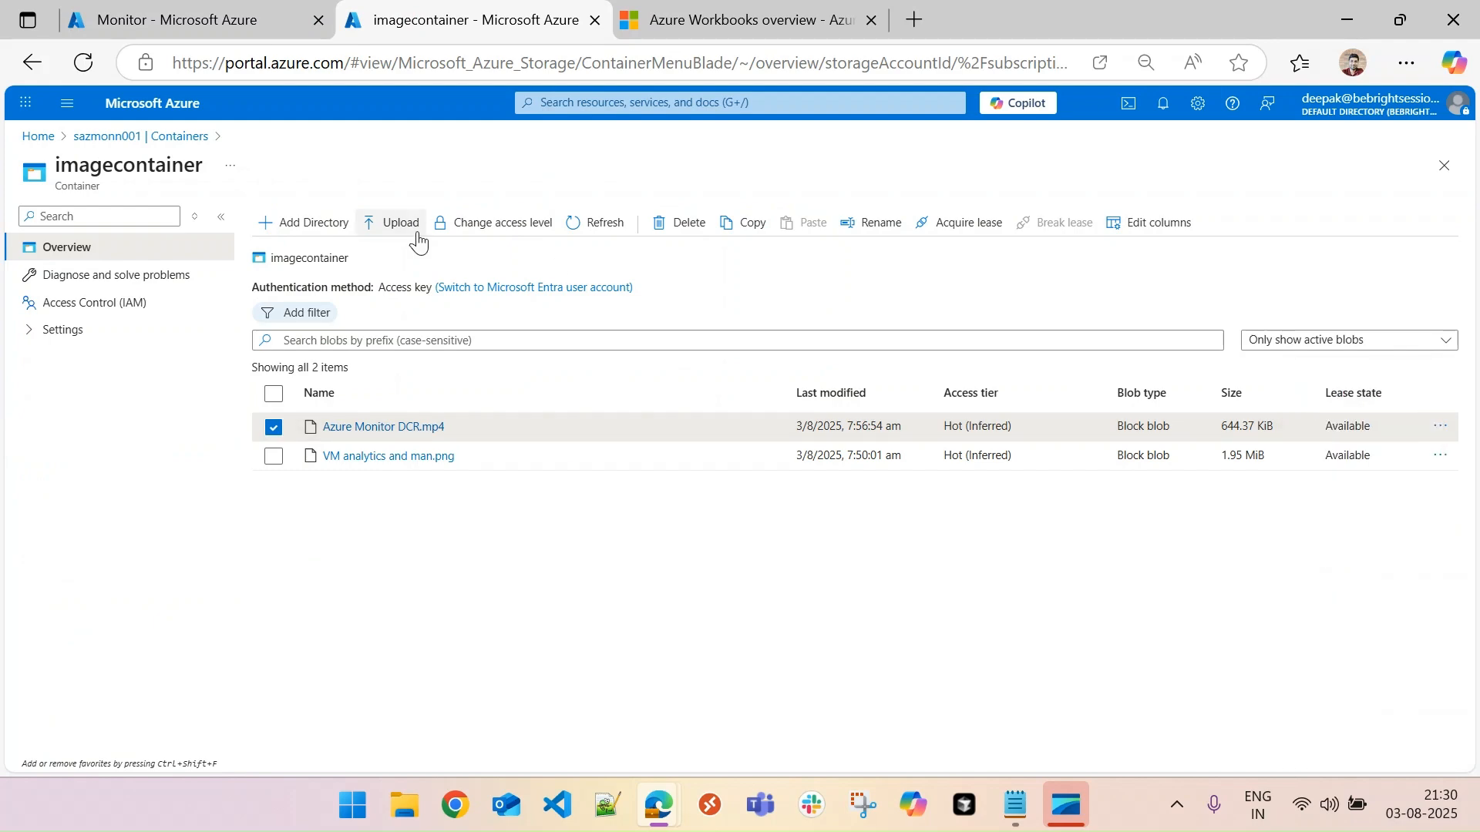
{"action": "left_click", "coordinate": [166, 8]}
{"action": "left_click", "coordinate": [397, 628]}
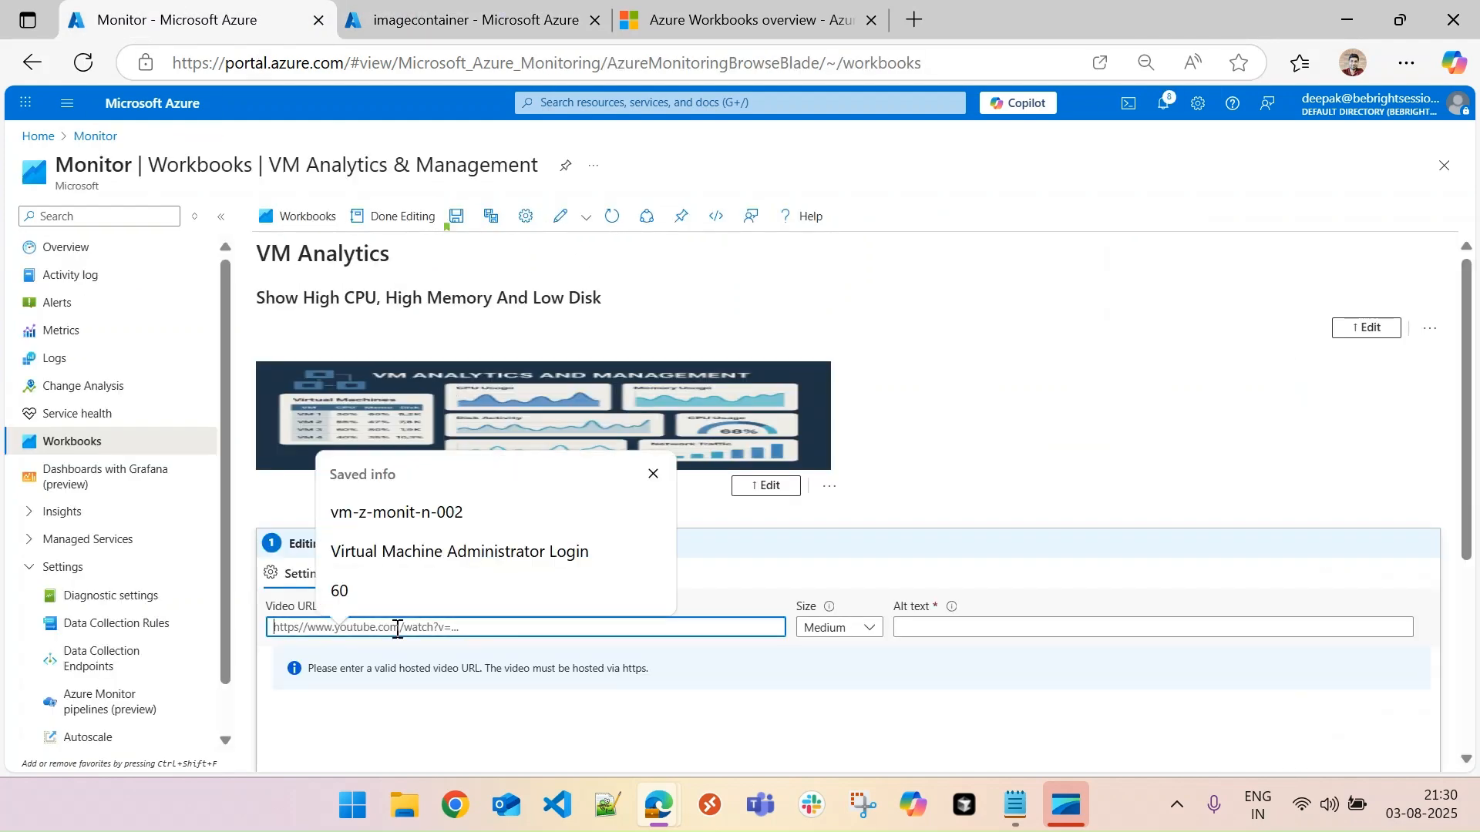
{"action": "key", "text": "ctrl+v"}
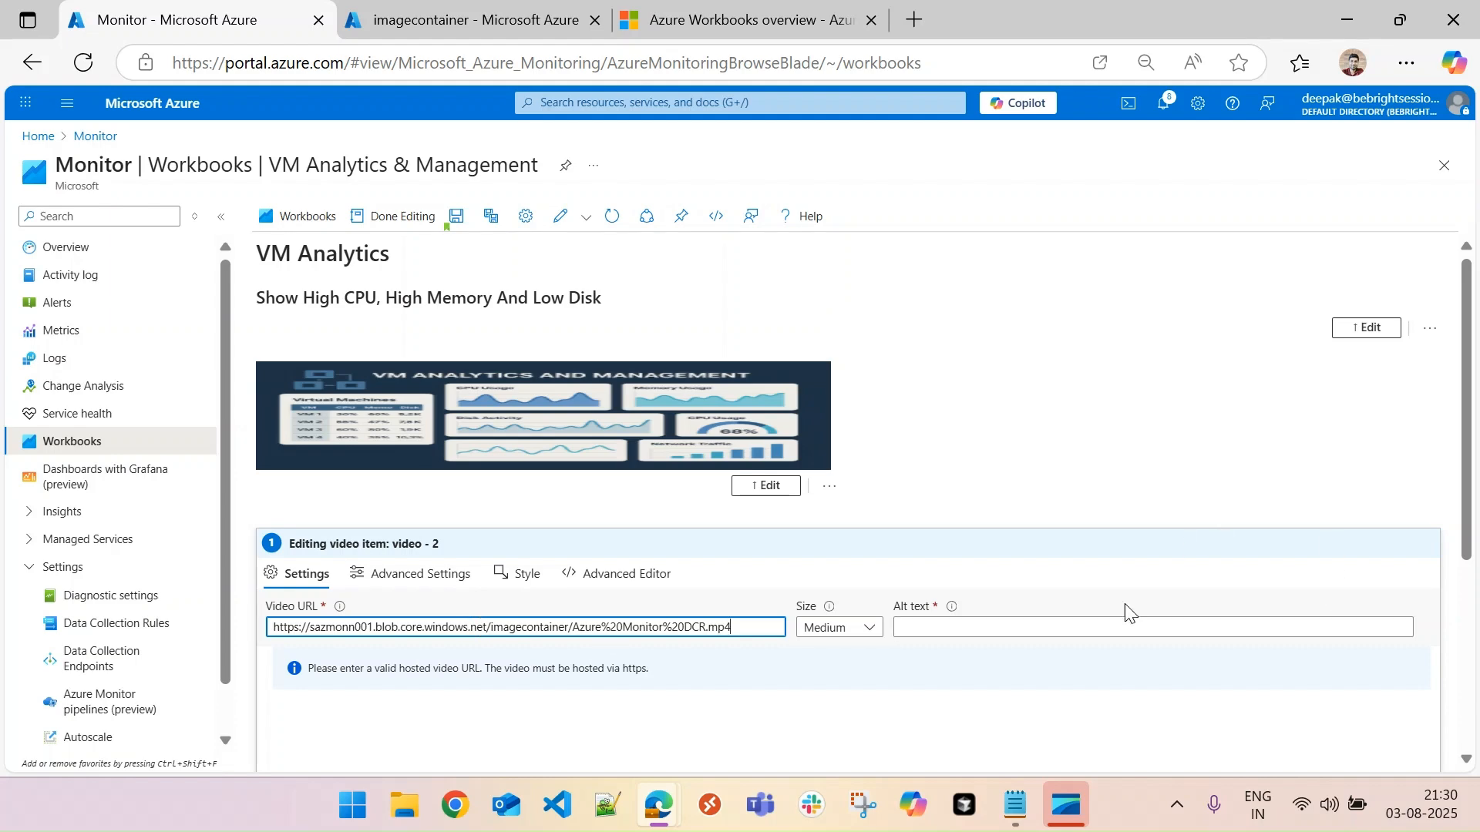
{"action": "left_click", "coordinate": [1099, 661]}
- Play the video item's preview briefly and pause it
{"action": "left_click_drag", "start_coordinate": [1463, 459], "coordinate": [1467, 586]}
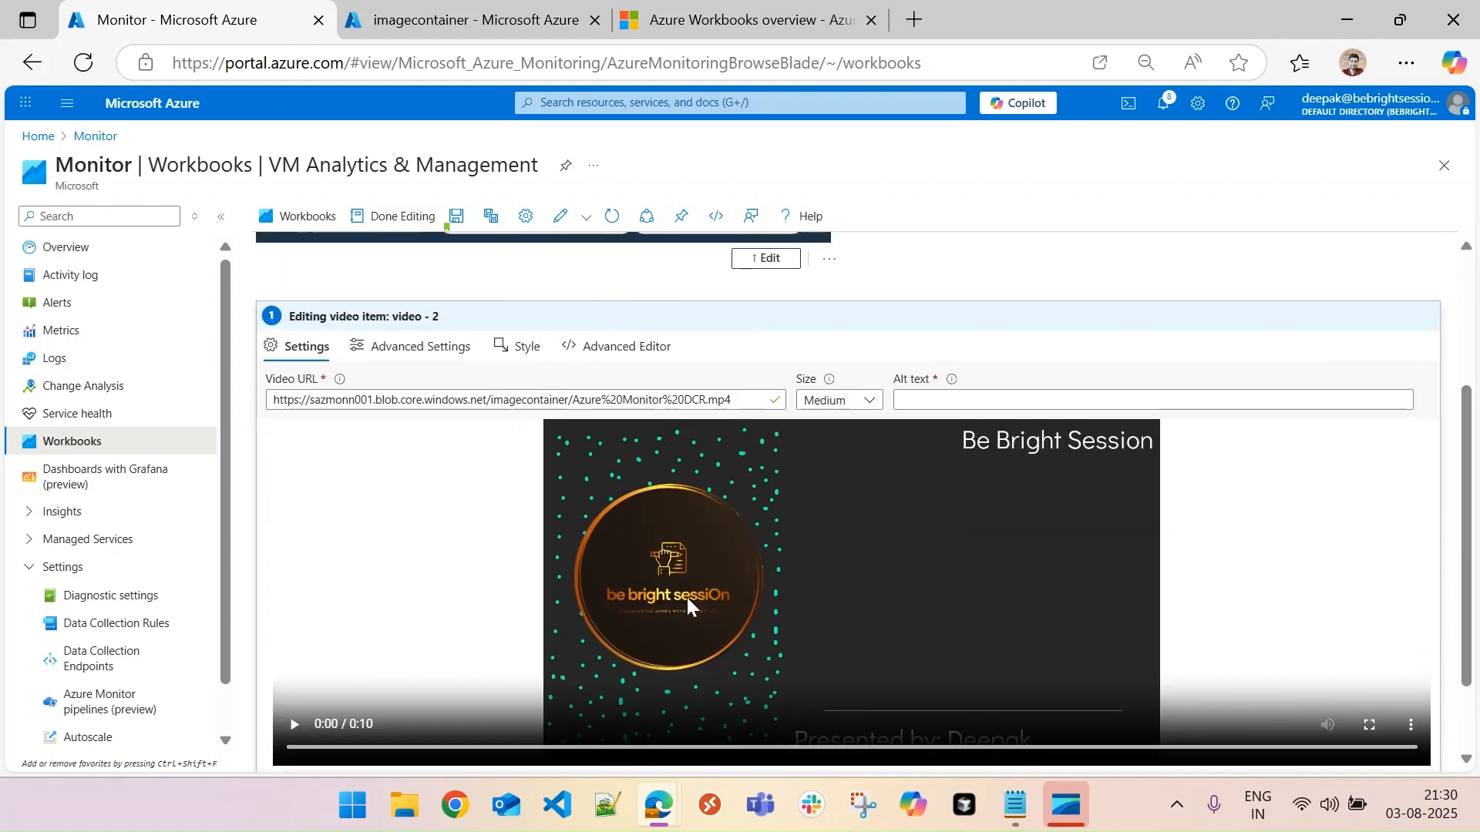
{"action": "left_click", "coordinate": [291, 734]}
{"action": "left_click", "coordinate": [292, 734]}
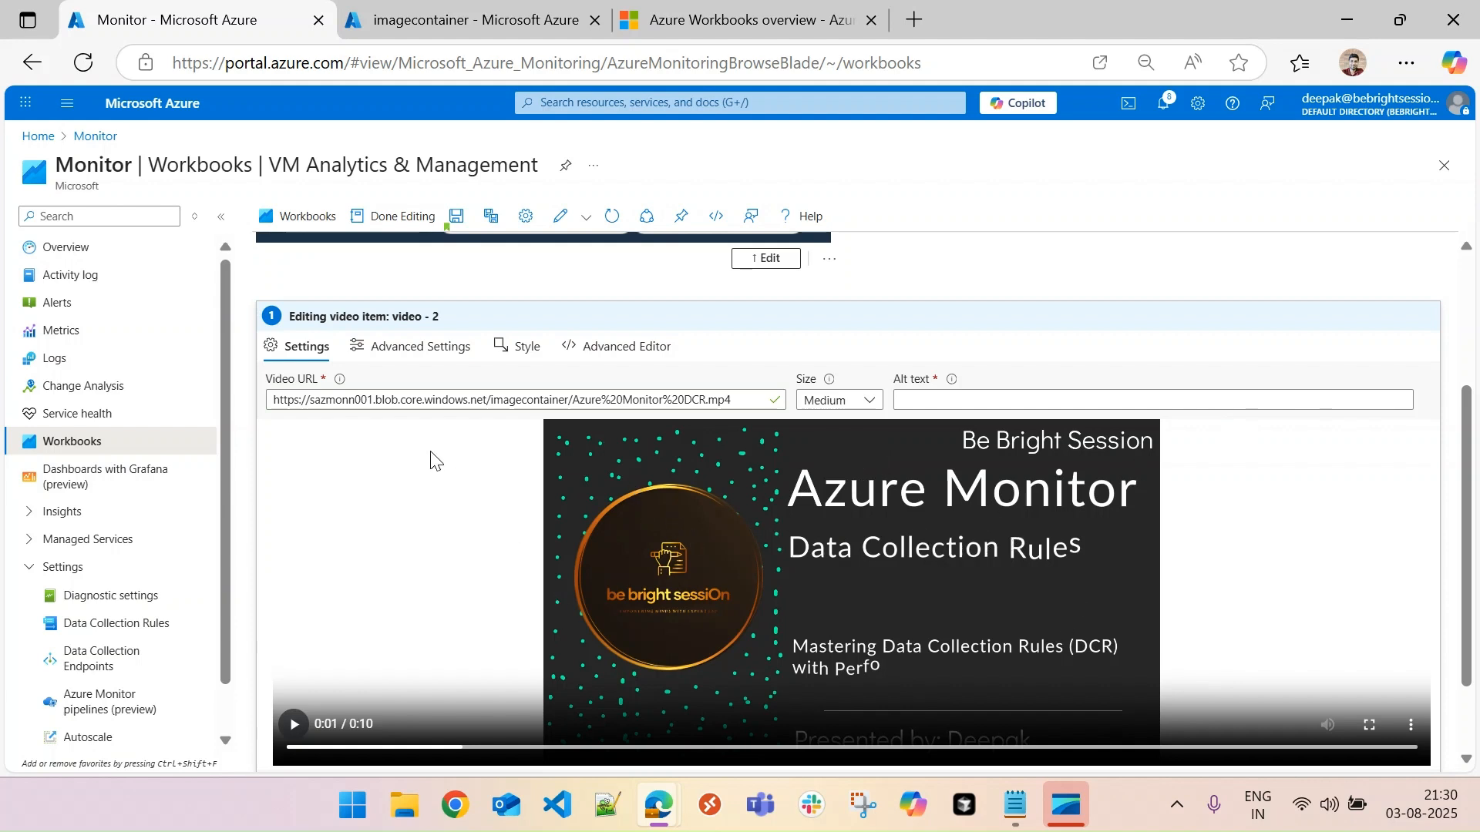
- Give the video item a custom width with a maximum width of 500 and finish editing it
{"action": "left_click", "coordinate": [417, 348]}
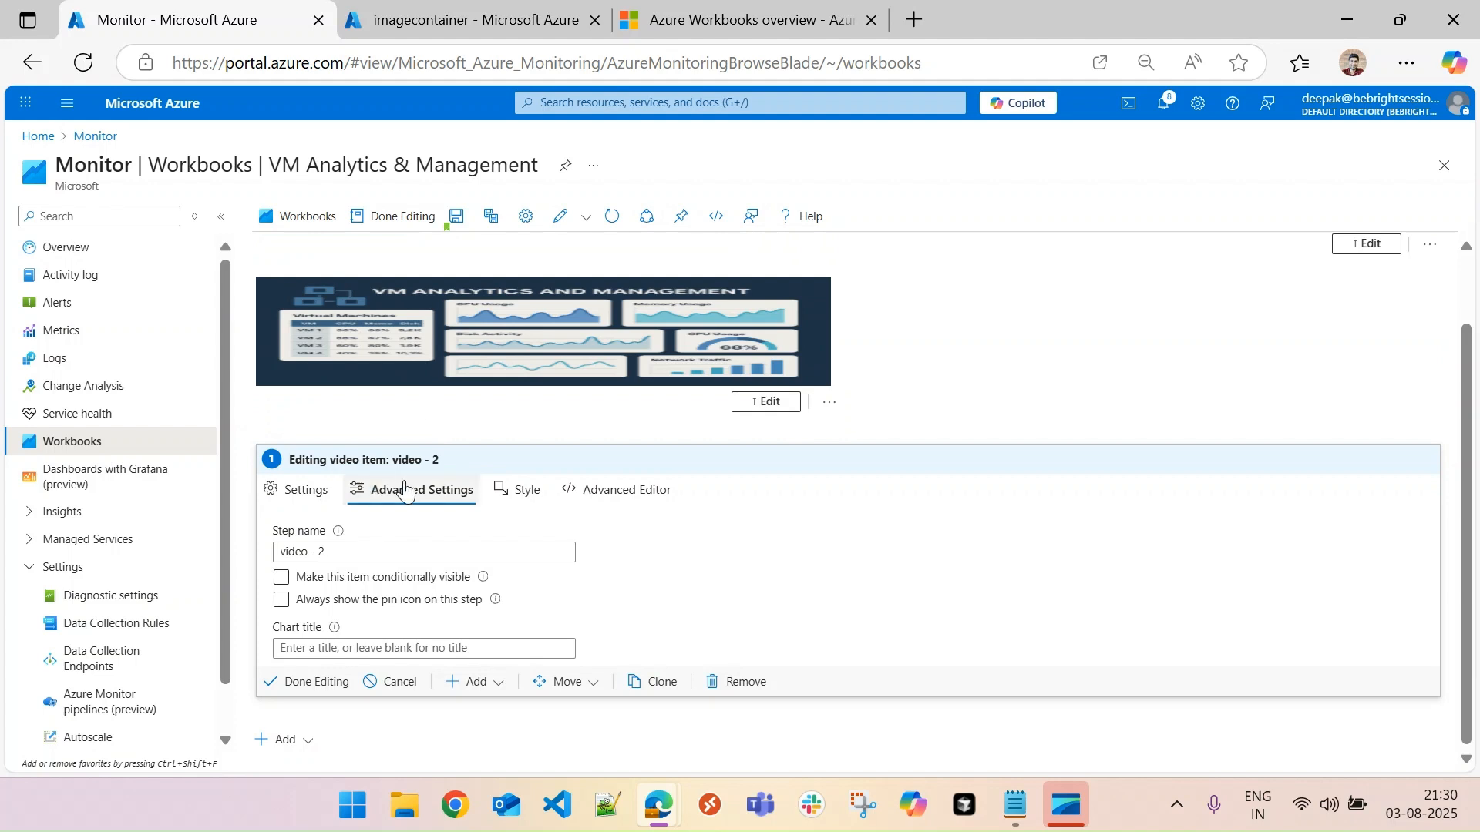
{"action": "left_click", "coordinate": [527, 495]}
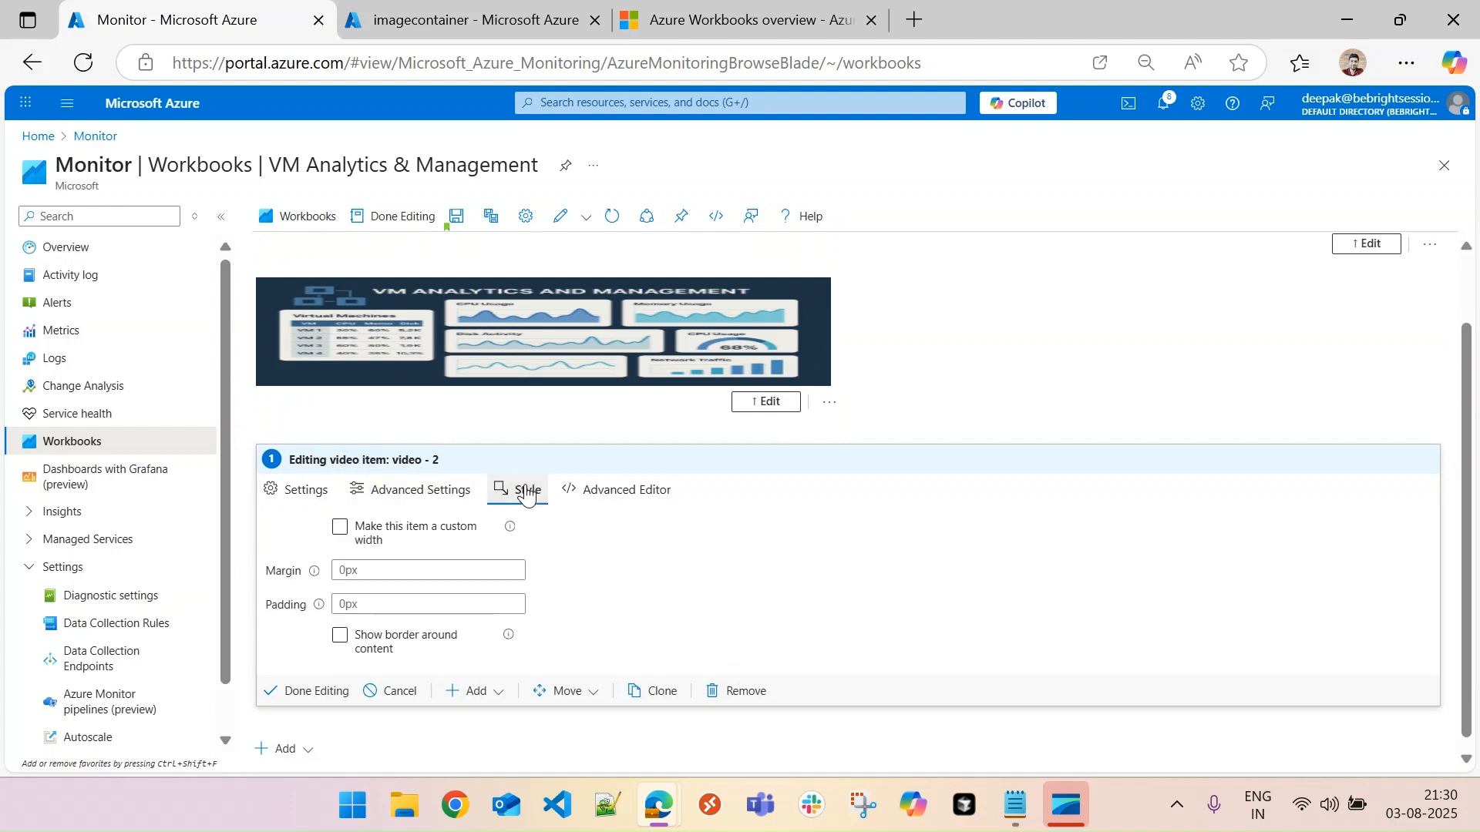
{"action": "left_click", "coordinate": [340, 528]}
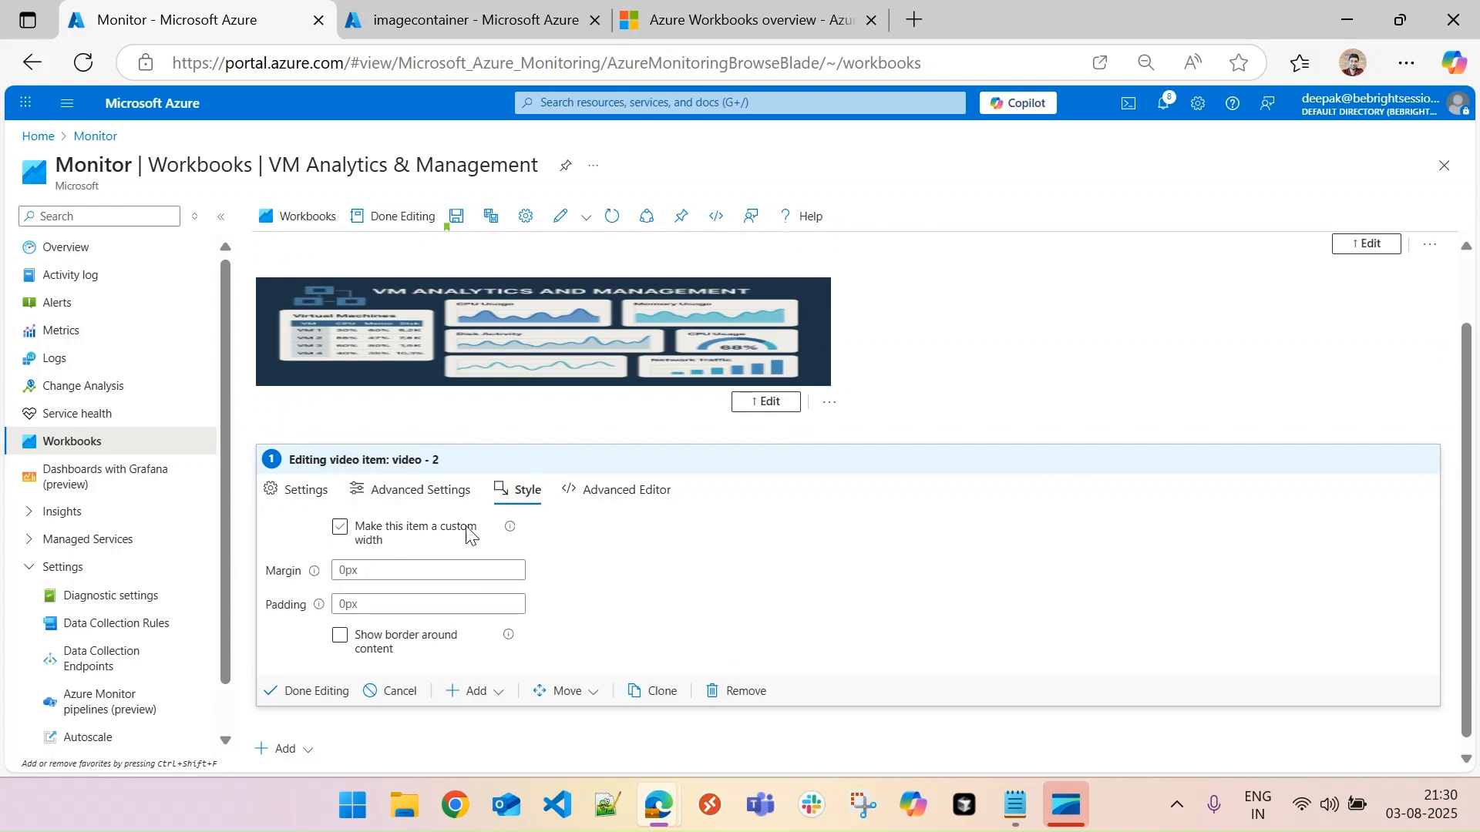
{"action": "left_click", "coordinate": [342, 533]}
{"action": "left_click_drag", "start_coordinate": [431, 564], "coordinate": [266, 586]}
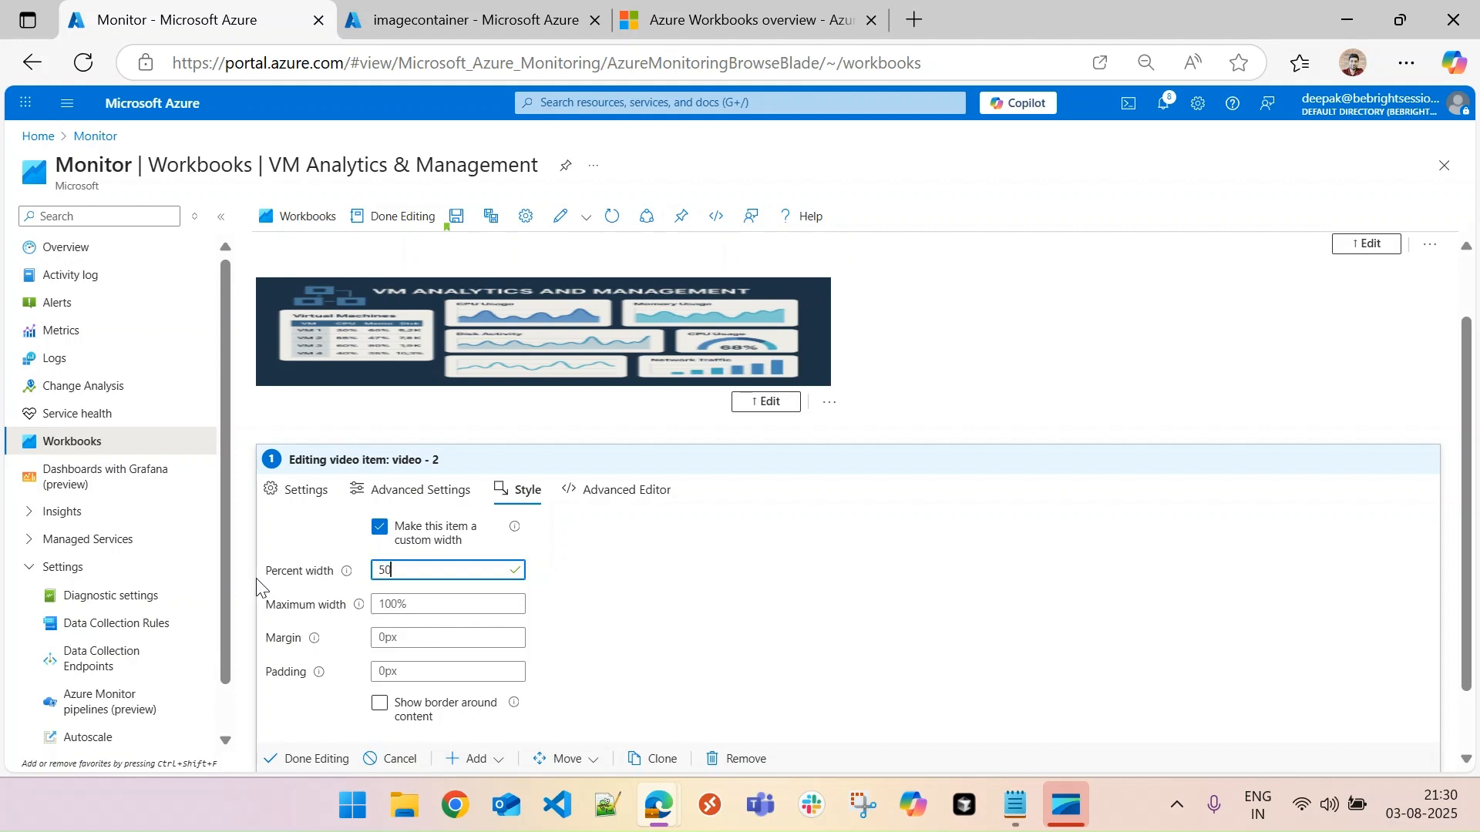
{"action": "left_click", "coordinate": [483, 607]}
{"action": "left_click", "coordinate": [394, 600]}
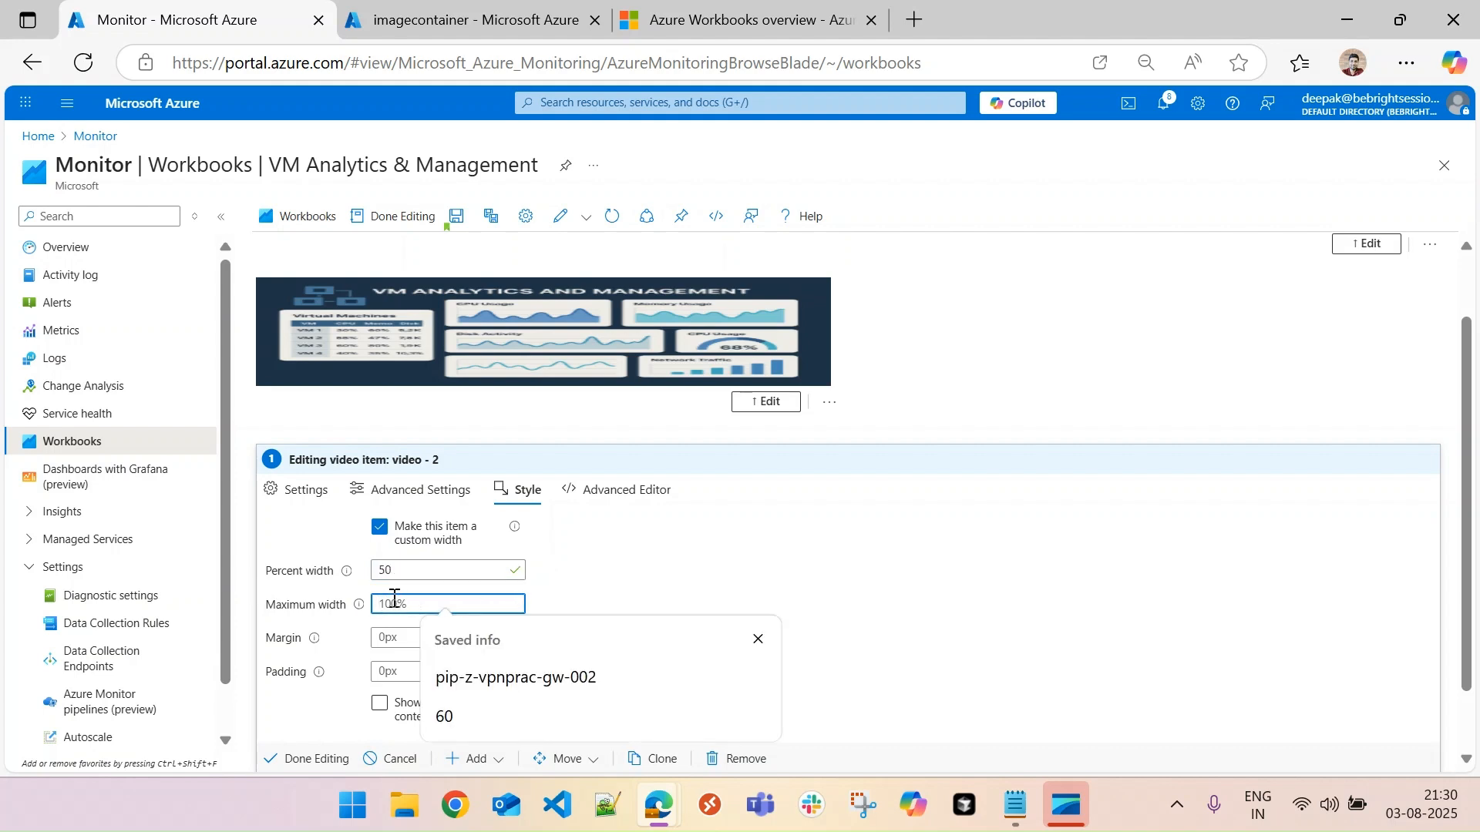
{"action": "type", "text": "500"}
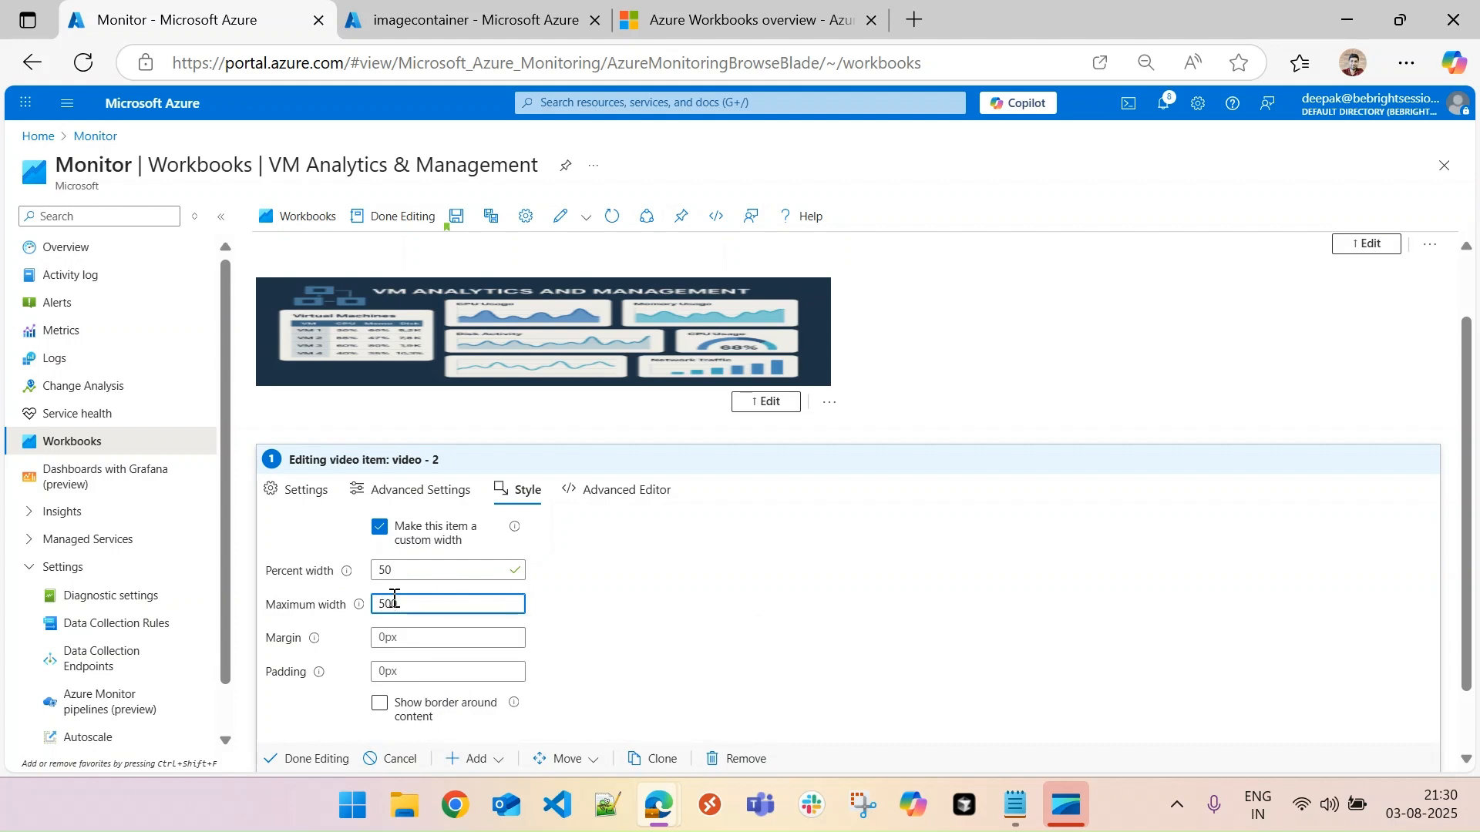
{"action": "left_click", "coordinate": [328, 759]}
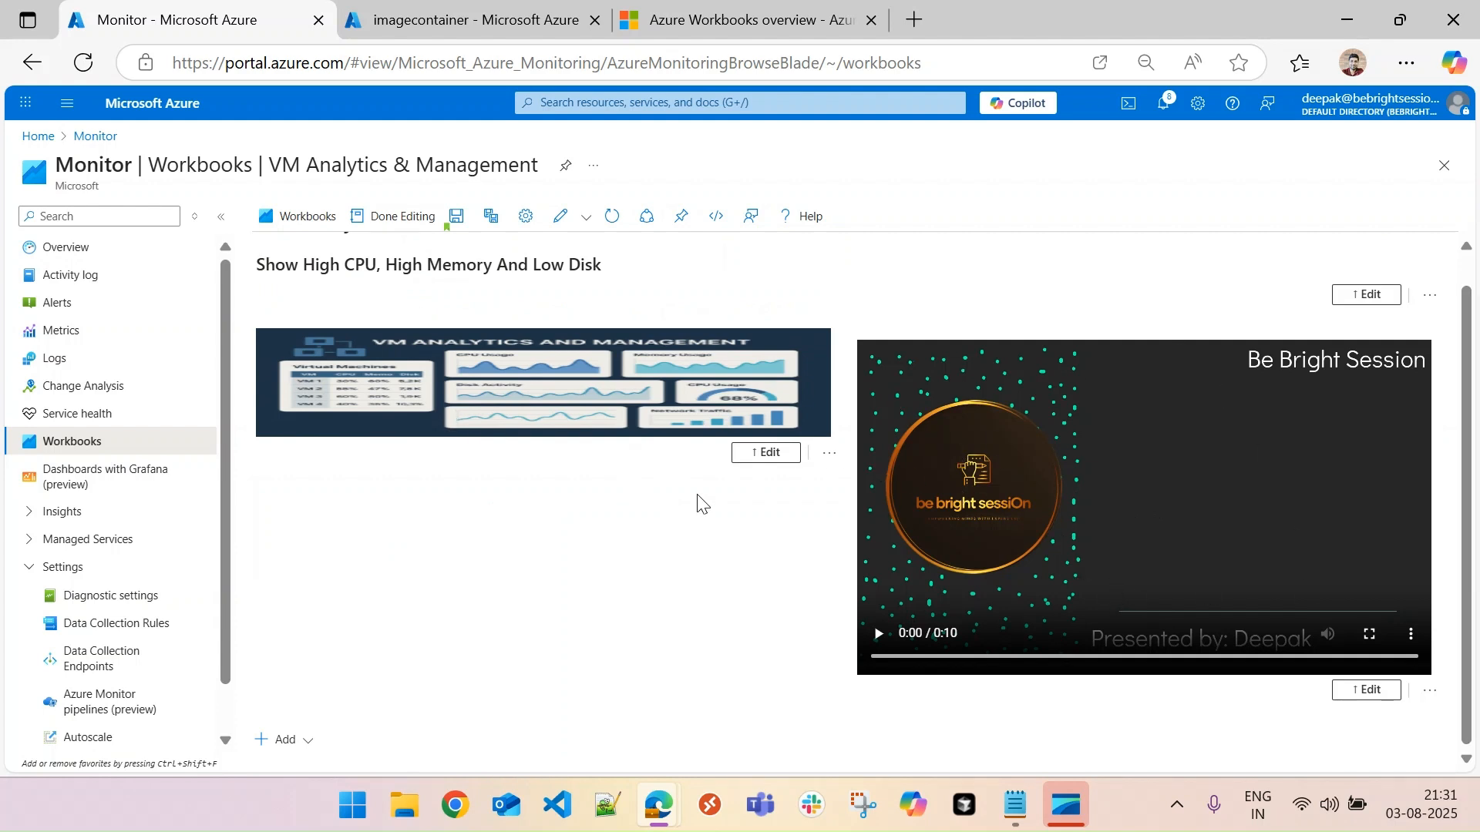
- Remove the image item from the workbook
{"action": "mouse_move", "coordinate": [1111, 424]}
{"action": "left_click", "coordinate": [830, 459]}
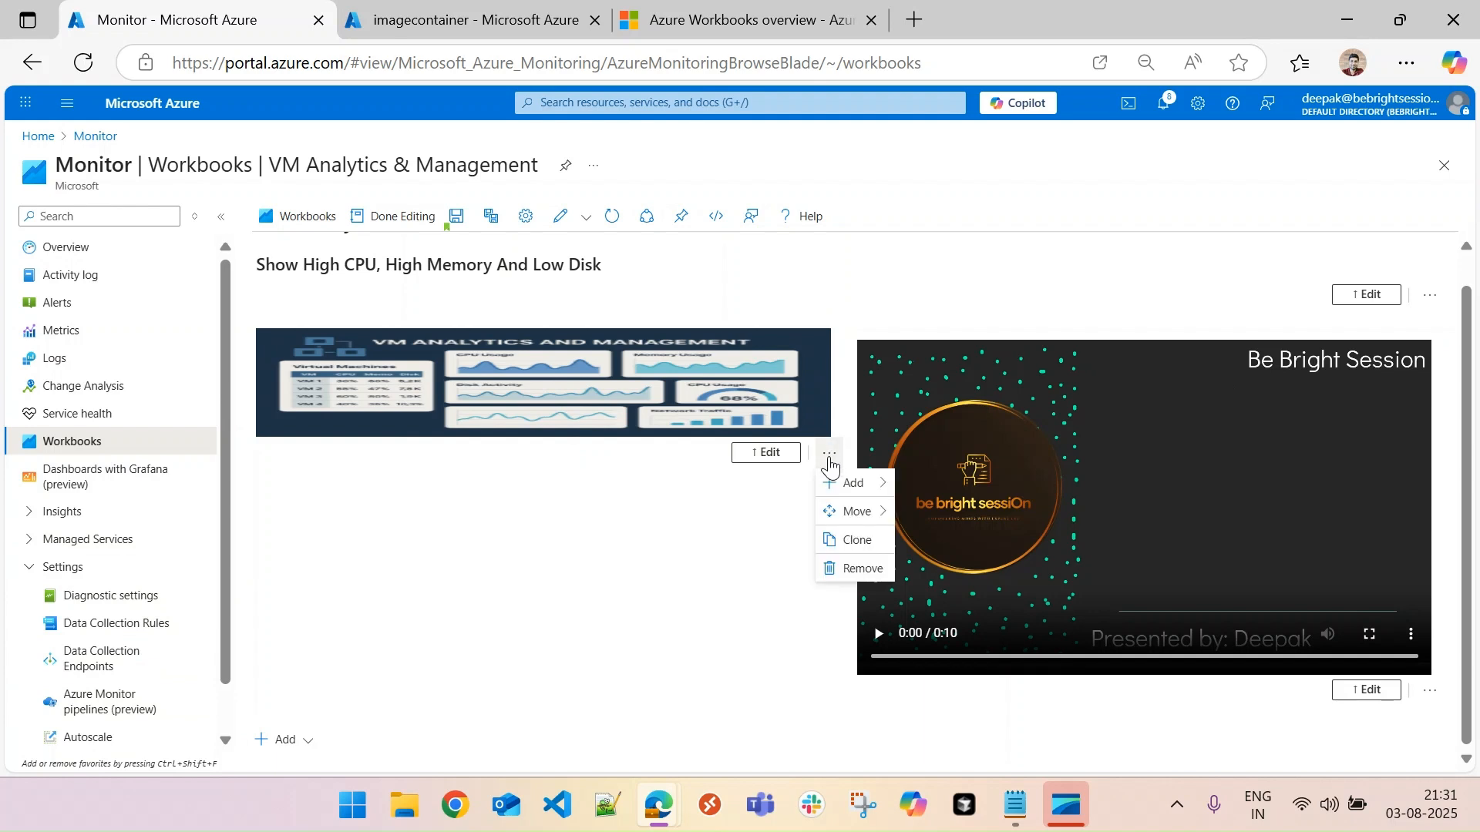
{"action": "left_click", "coordinate": [852, 574]}
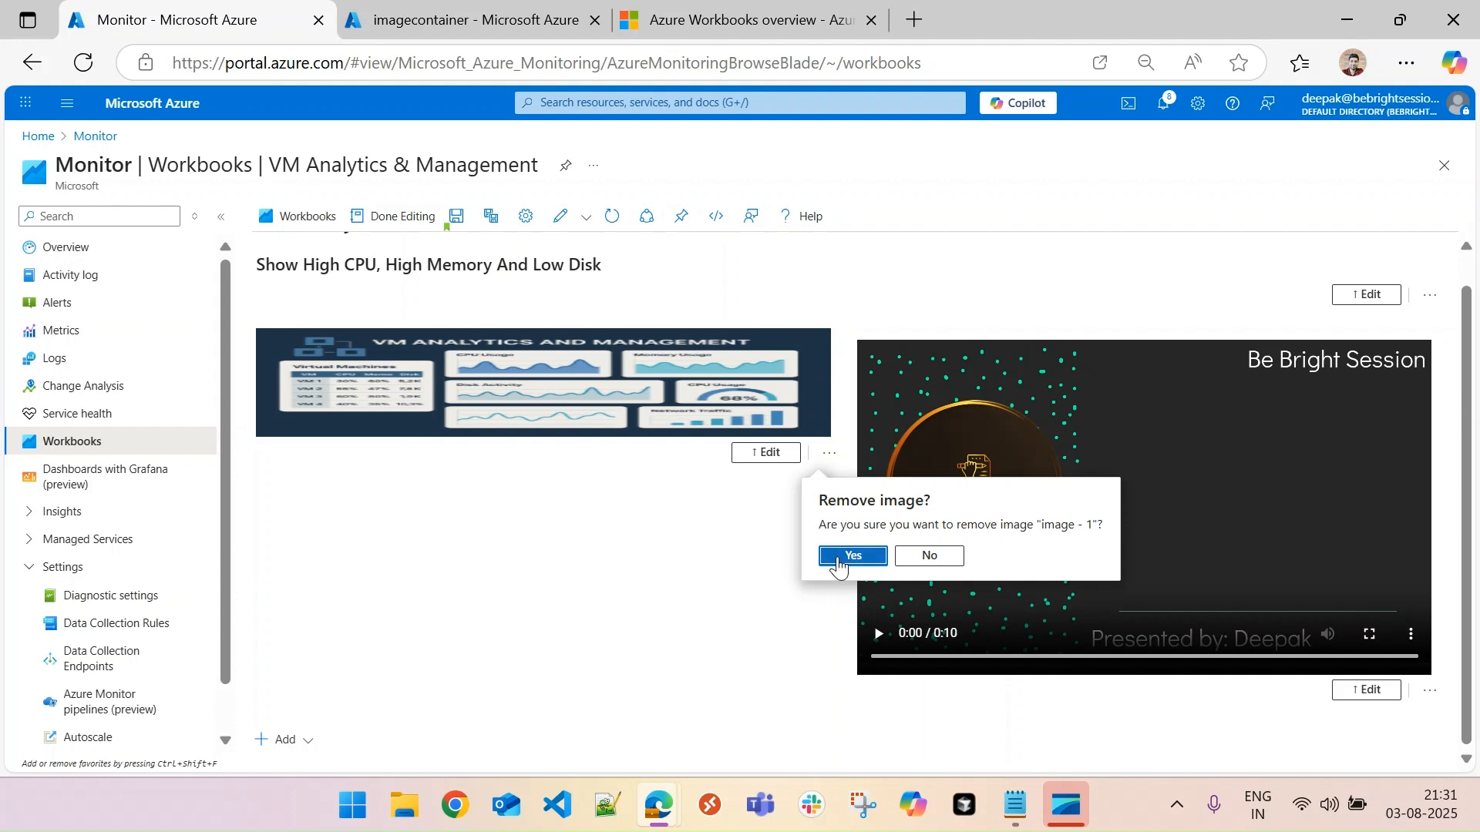
{"action": "left_click", "coordinate": [839, 568]}
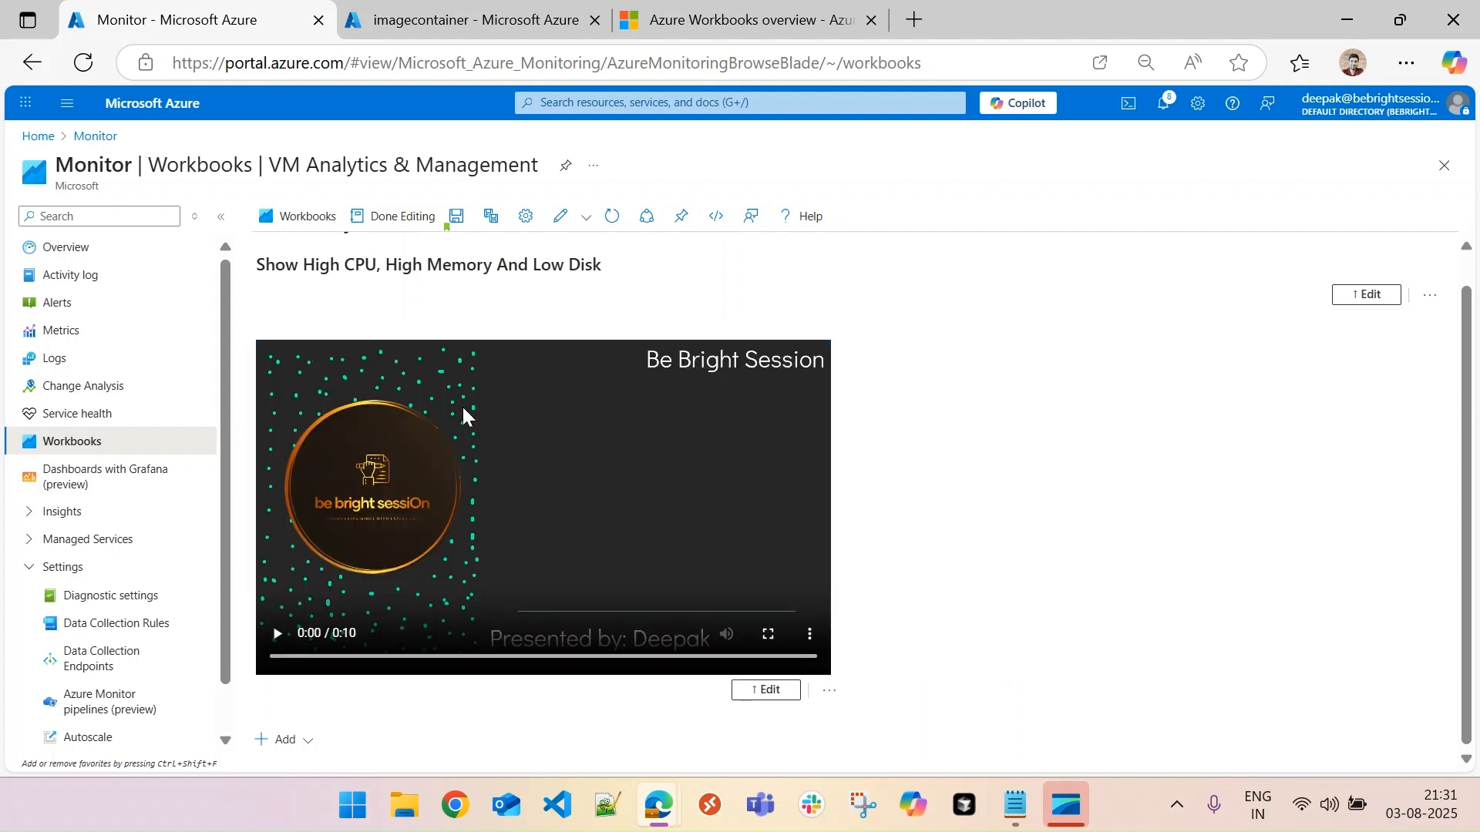
- Remove the video item from the workbook
{"action": "left_click", "coordinate": [827, 694]}
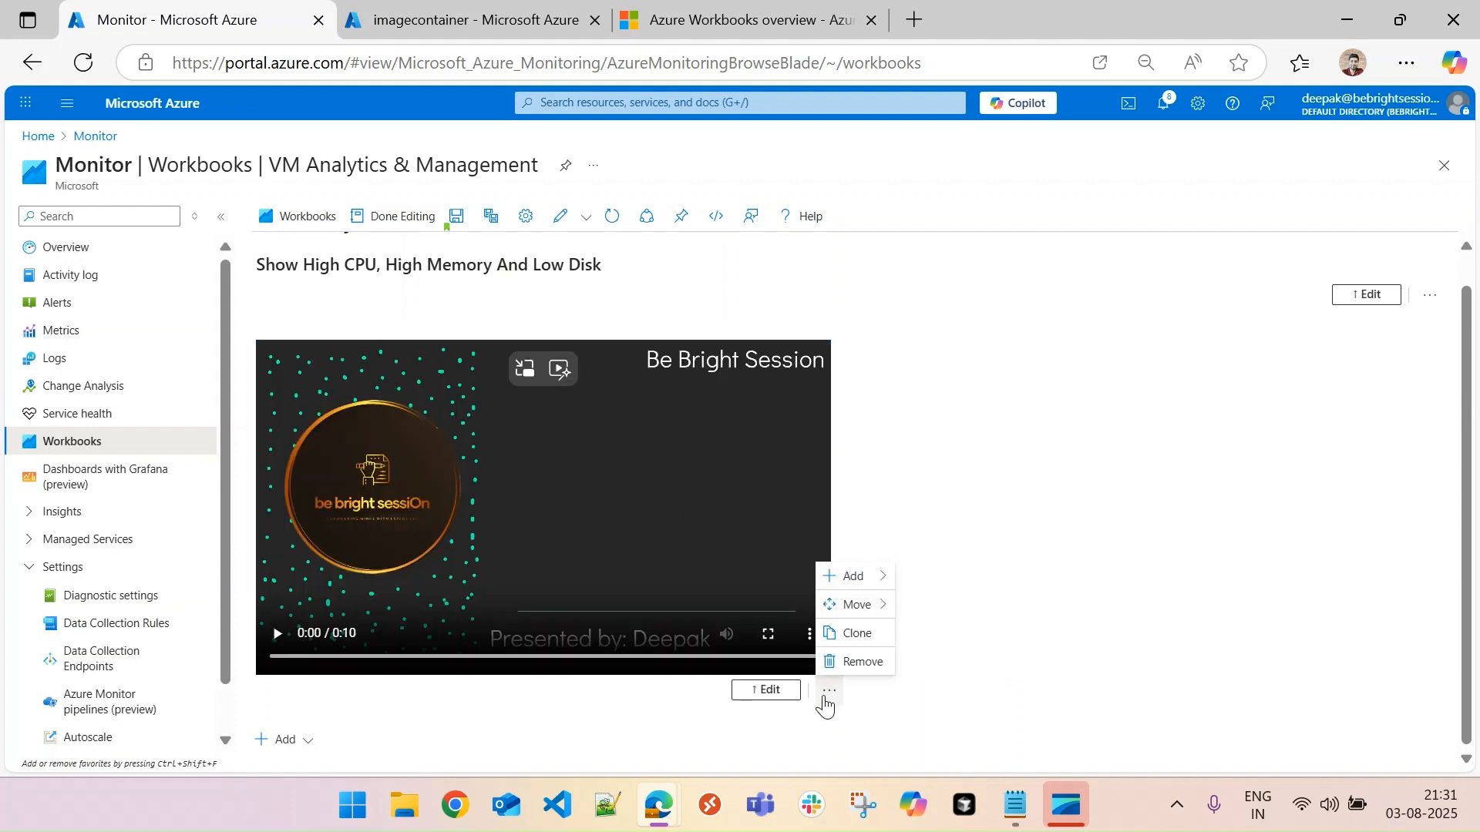
{"action": "left_click", "coordinate": [854, 664]}
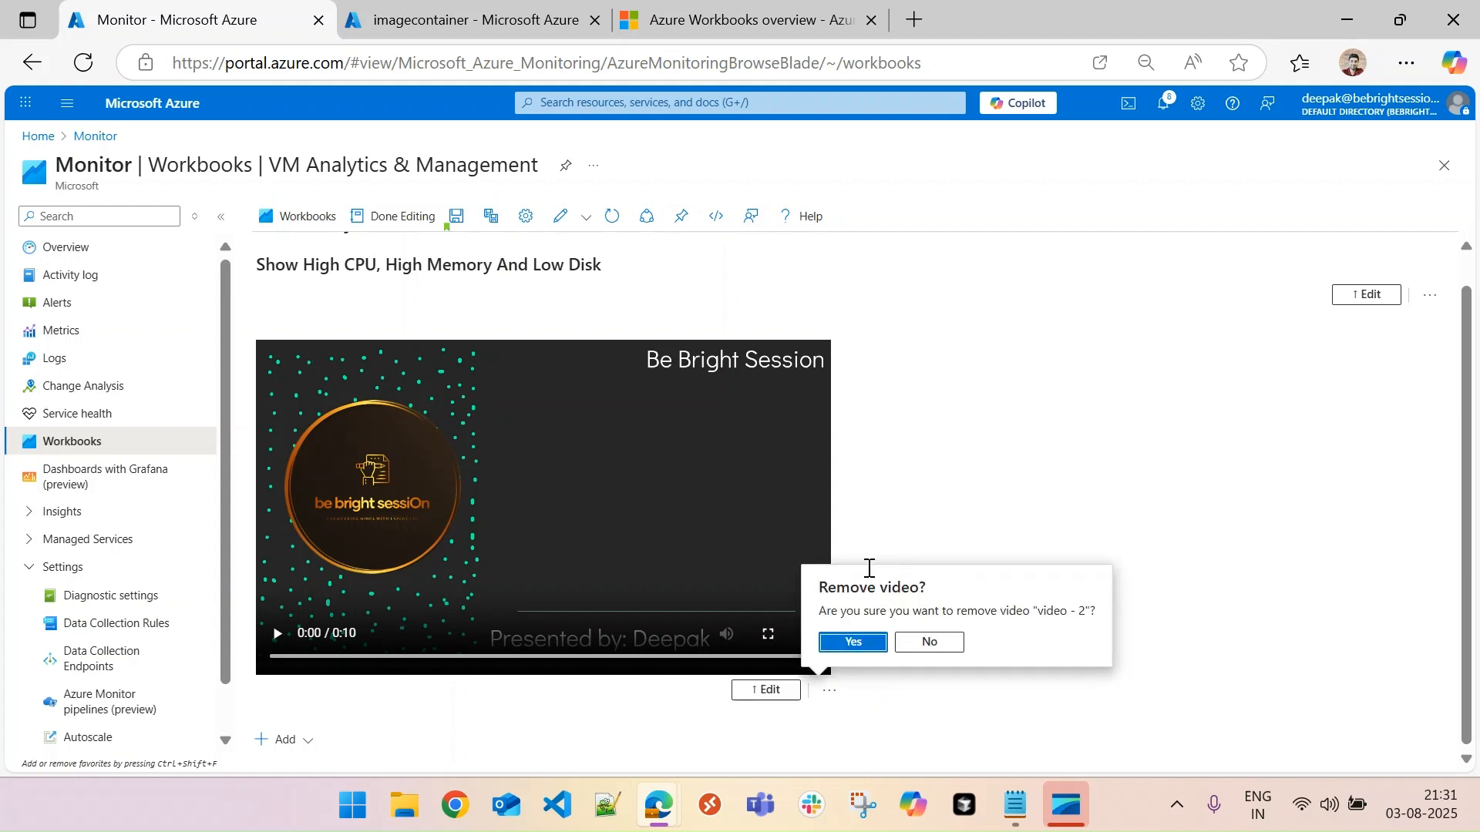
{"action": "left_click", "coordinate": [854, 643]}
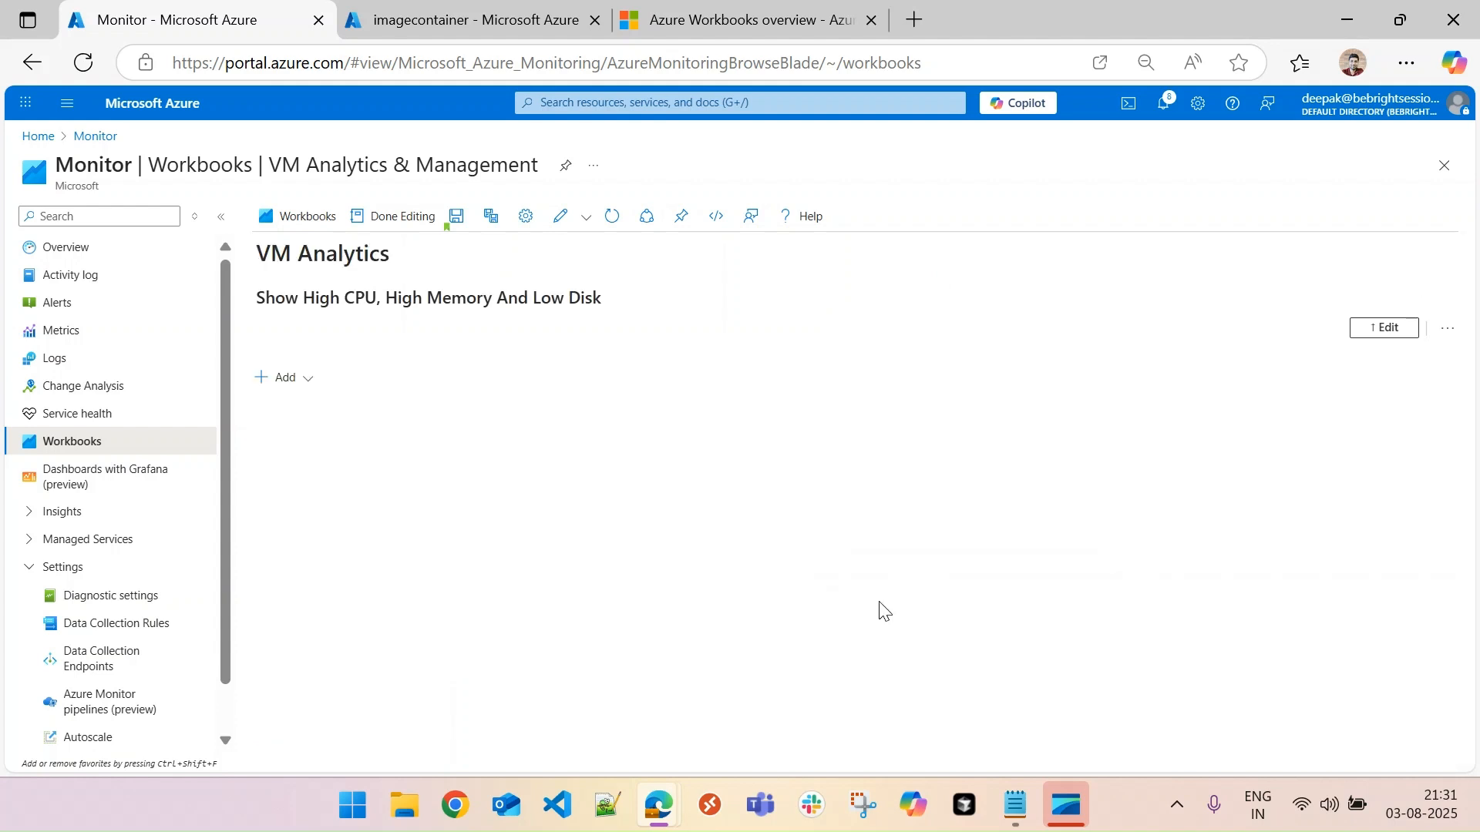
- Add a parameters item below the workbook's heading text and start a new parameter in it
{"action": "left_click", "coordinate": [307, 377]}
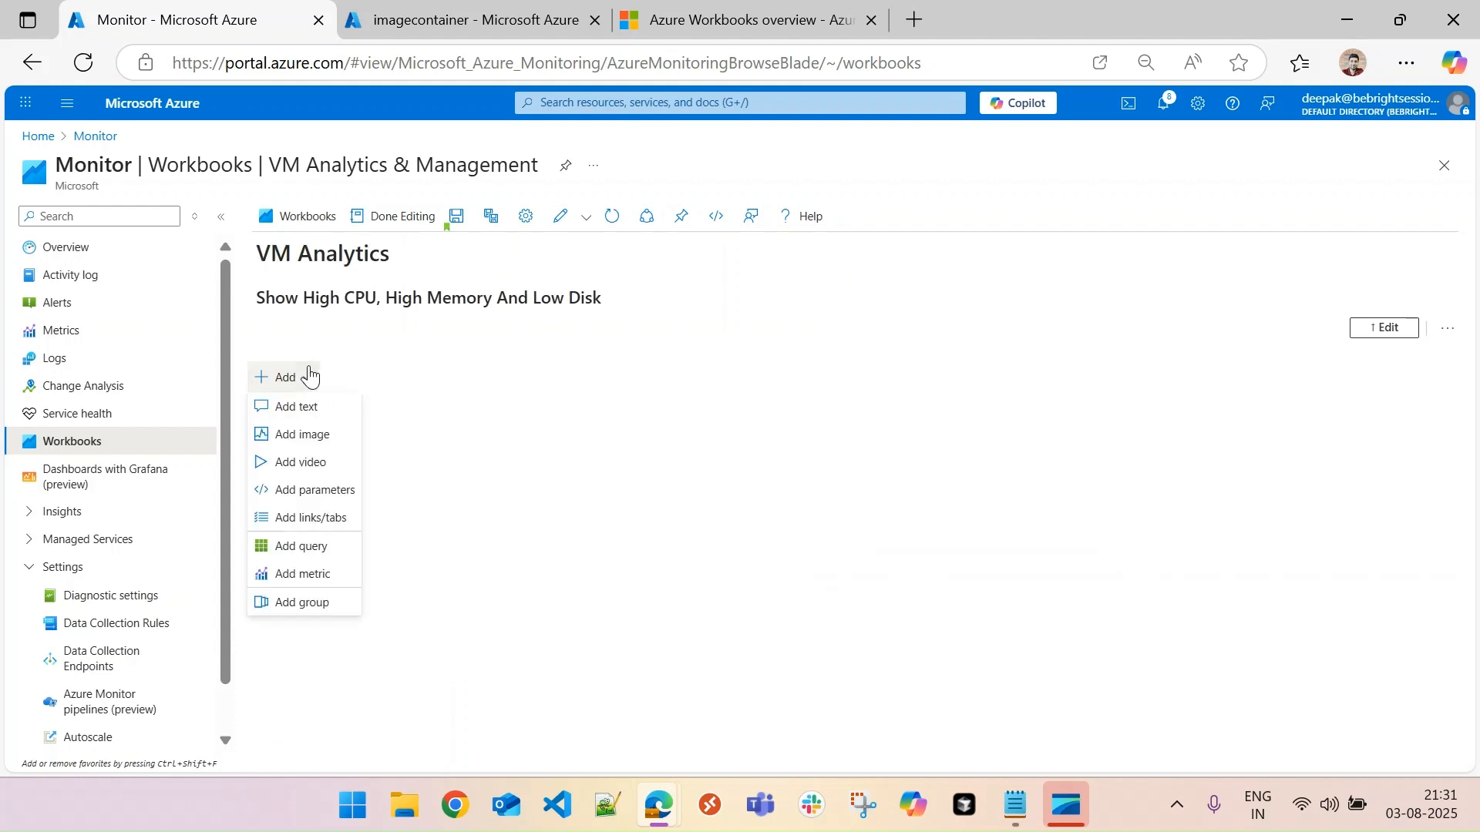
{"action": "left_click", "coordinate": [322, 494]}
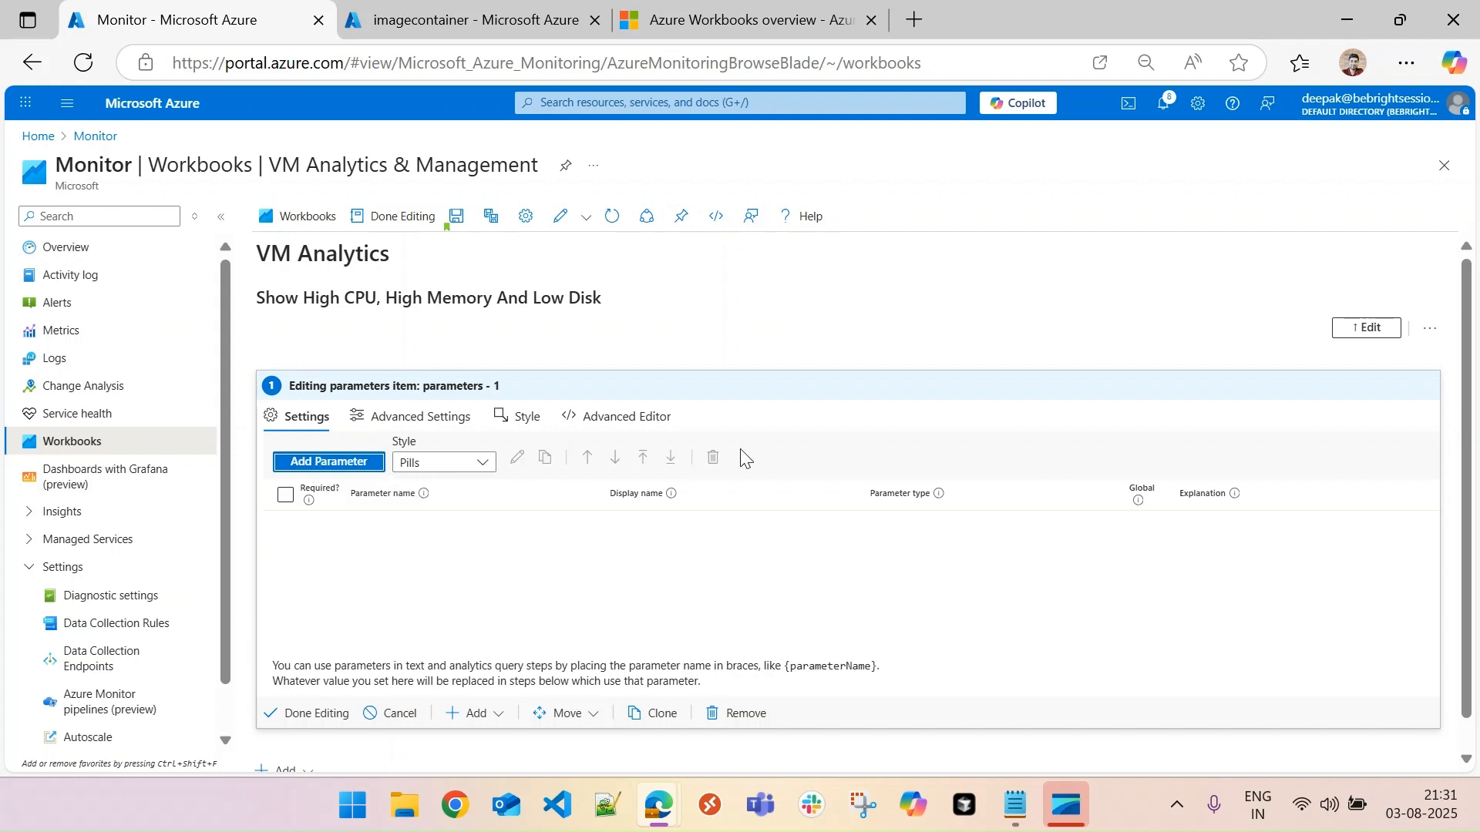
{"action": "left_click", "coordinate": [314, 462]}
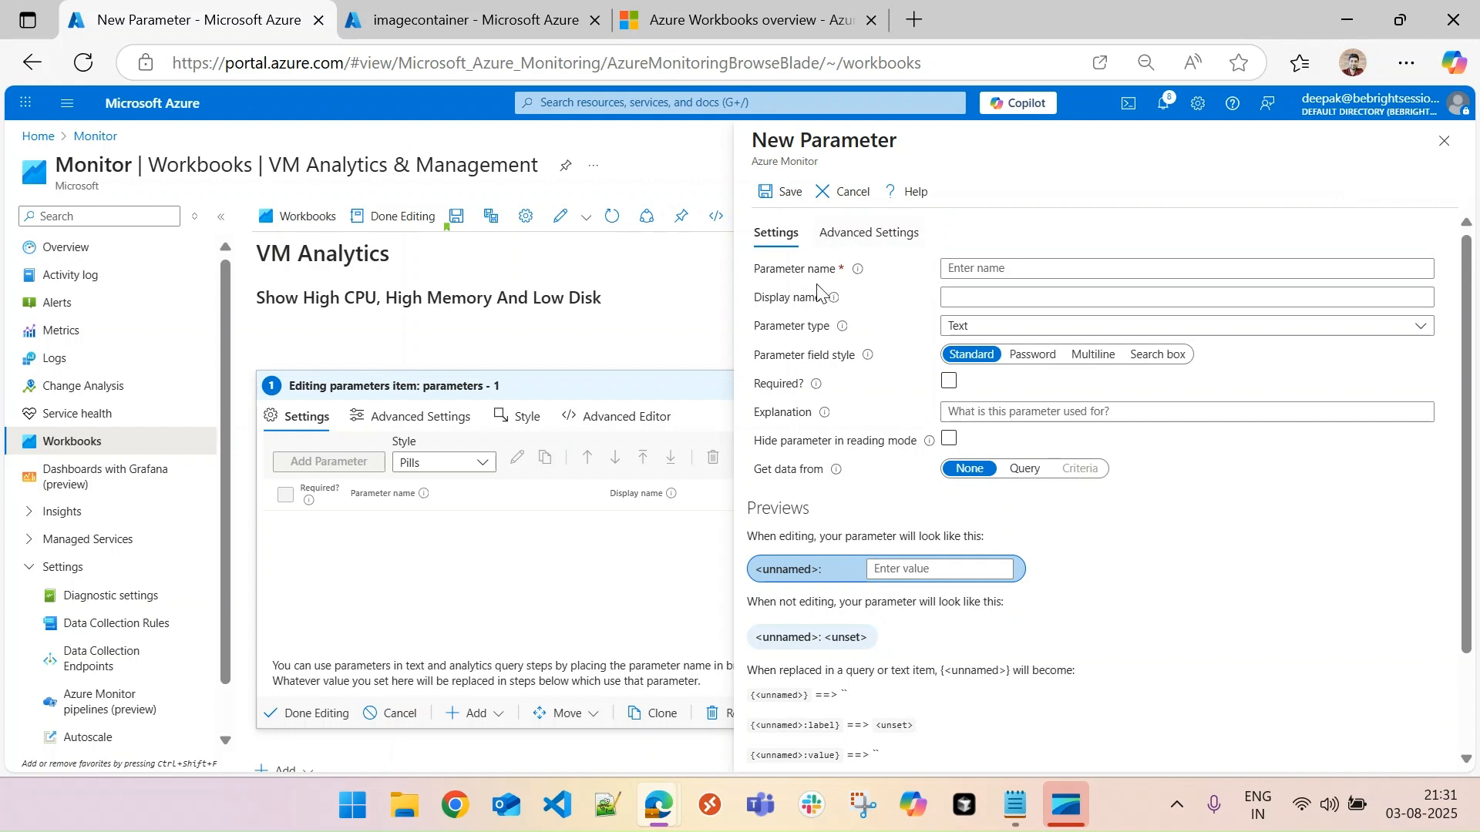
- Set both the parameter name and the display name to Subscriptions
{"action": "left_click", "coordinate": [1018, 268]}
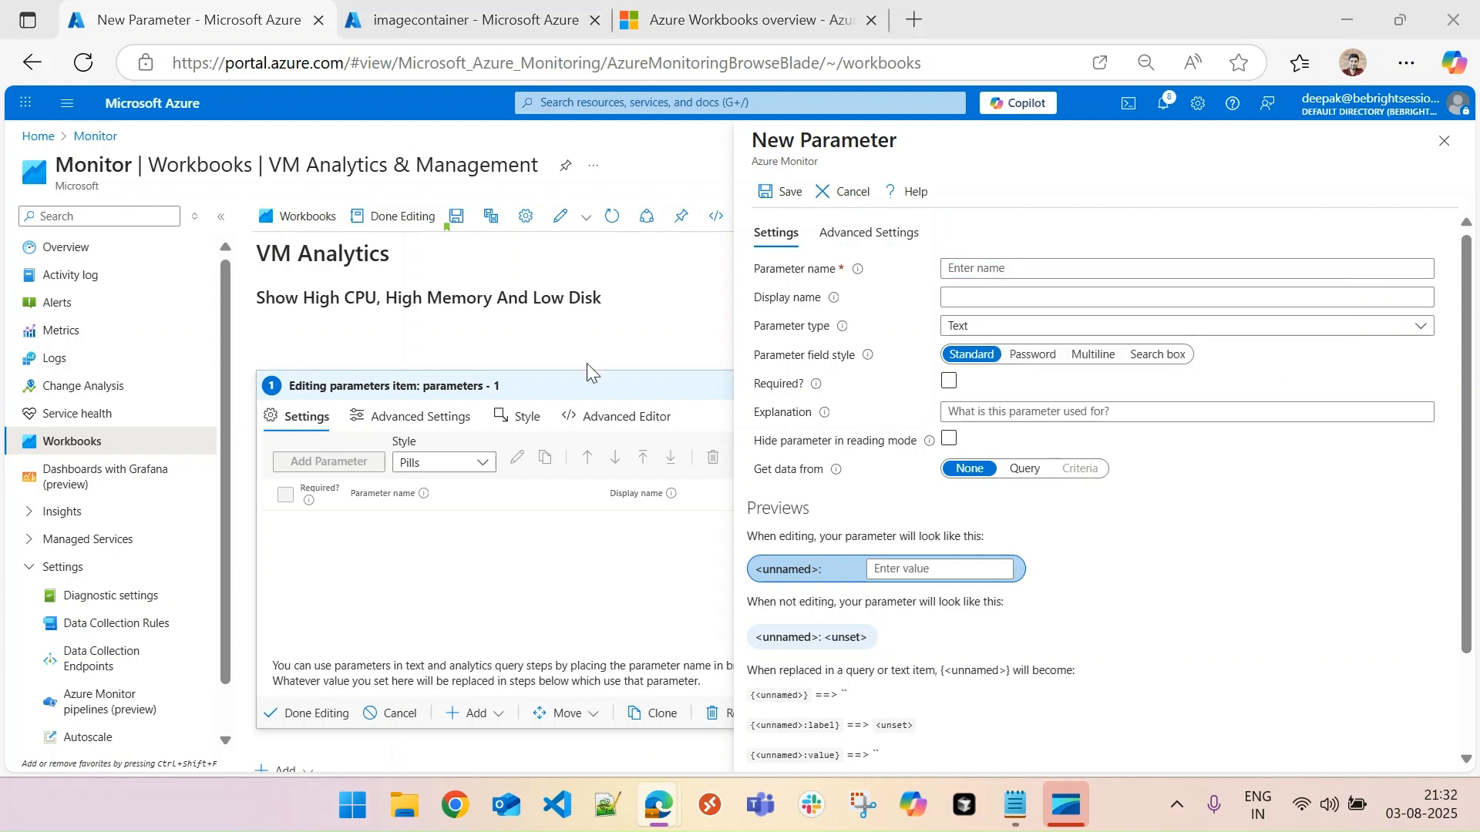
{"action": "left_click", "coordinate": [984, 268]}
{"action": "type", "text": "Subscription"}
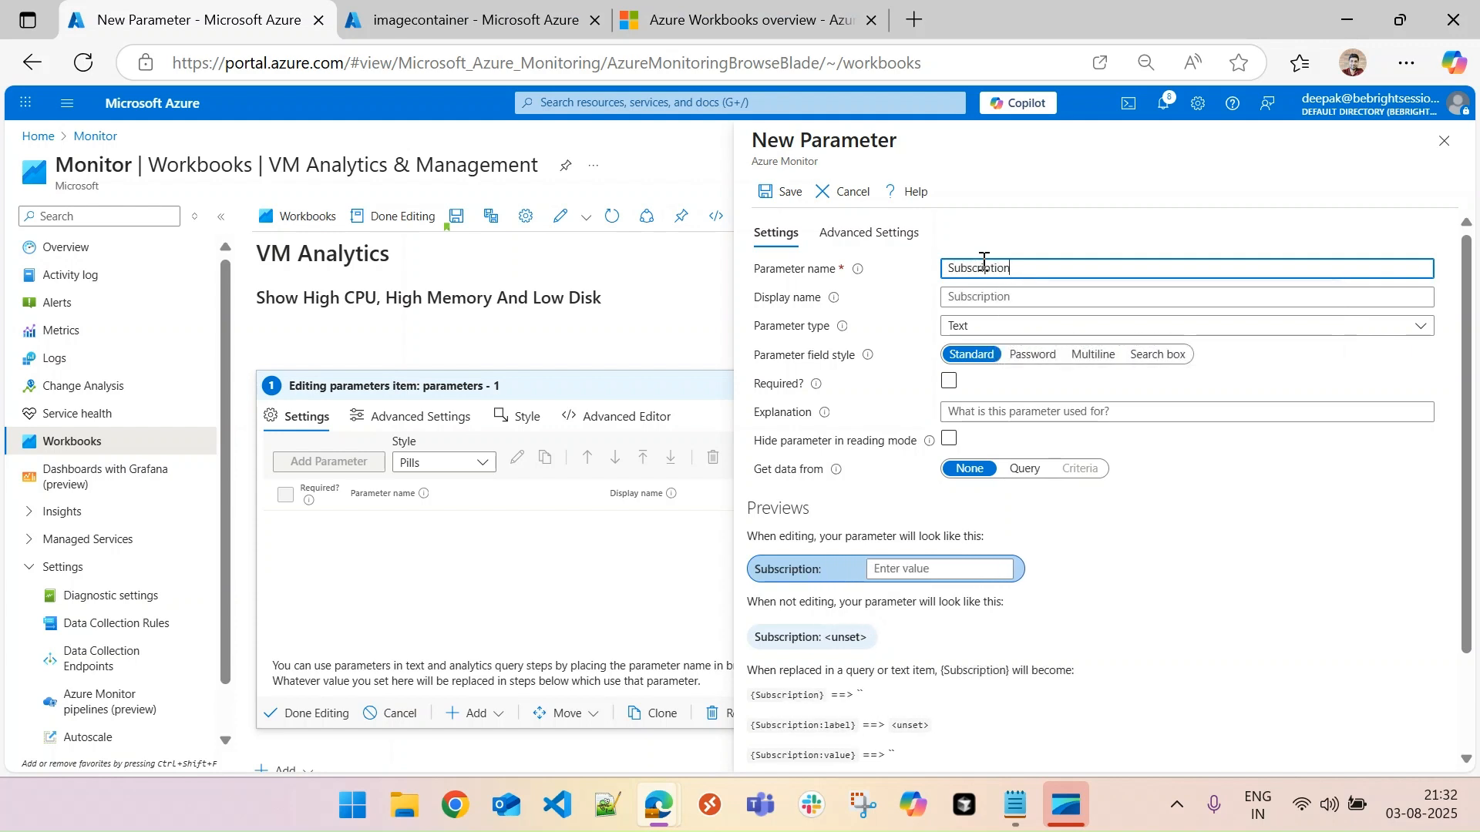
{"action": "type", "text": "s"}
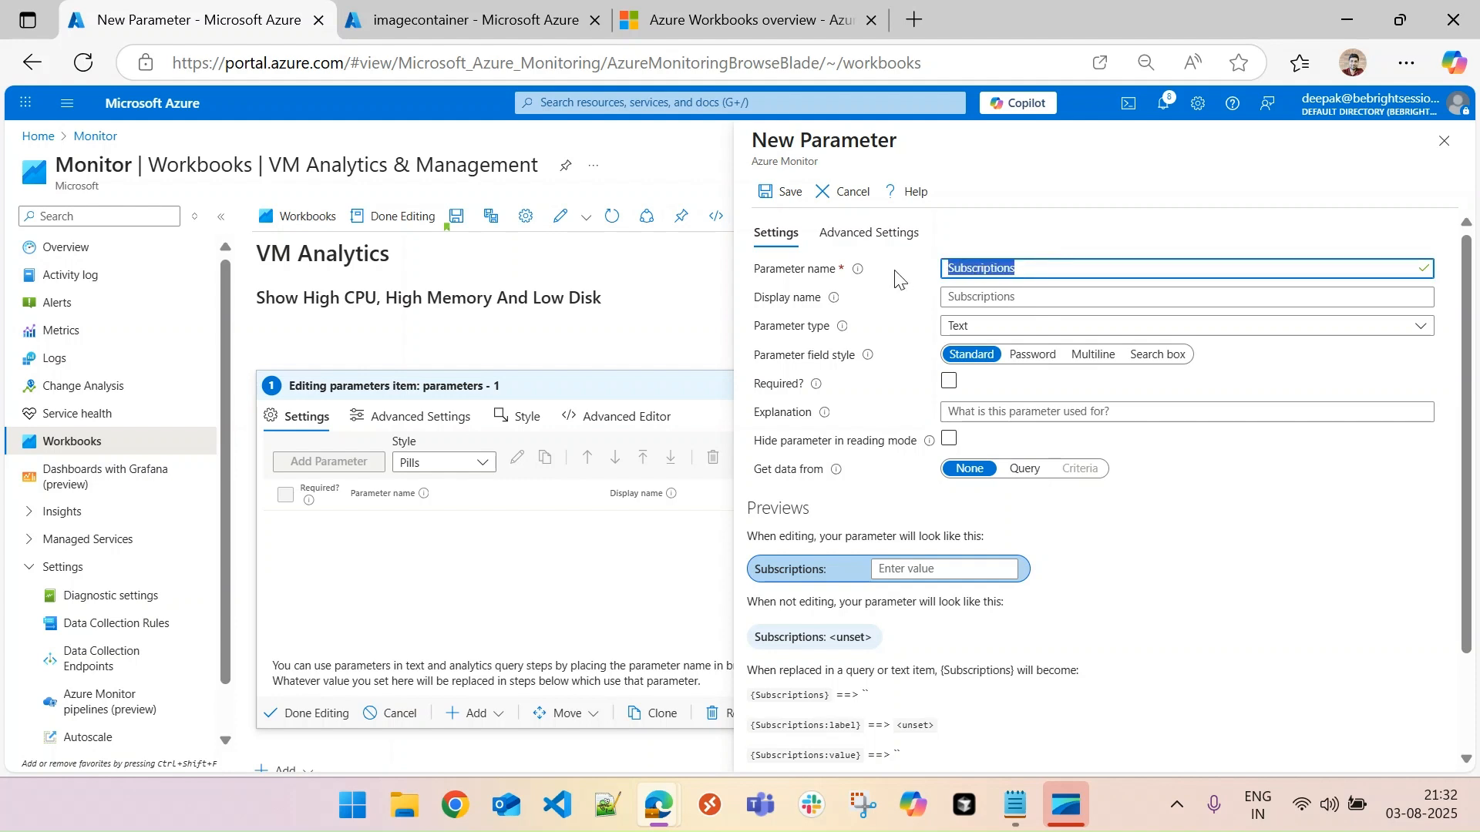
{"action": "left_click", "coordinate": [974, 297]}
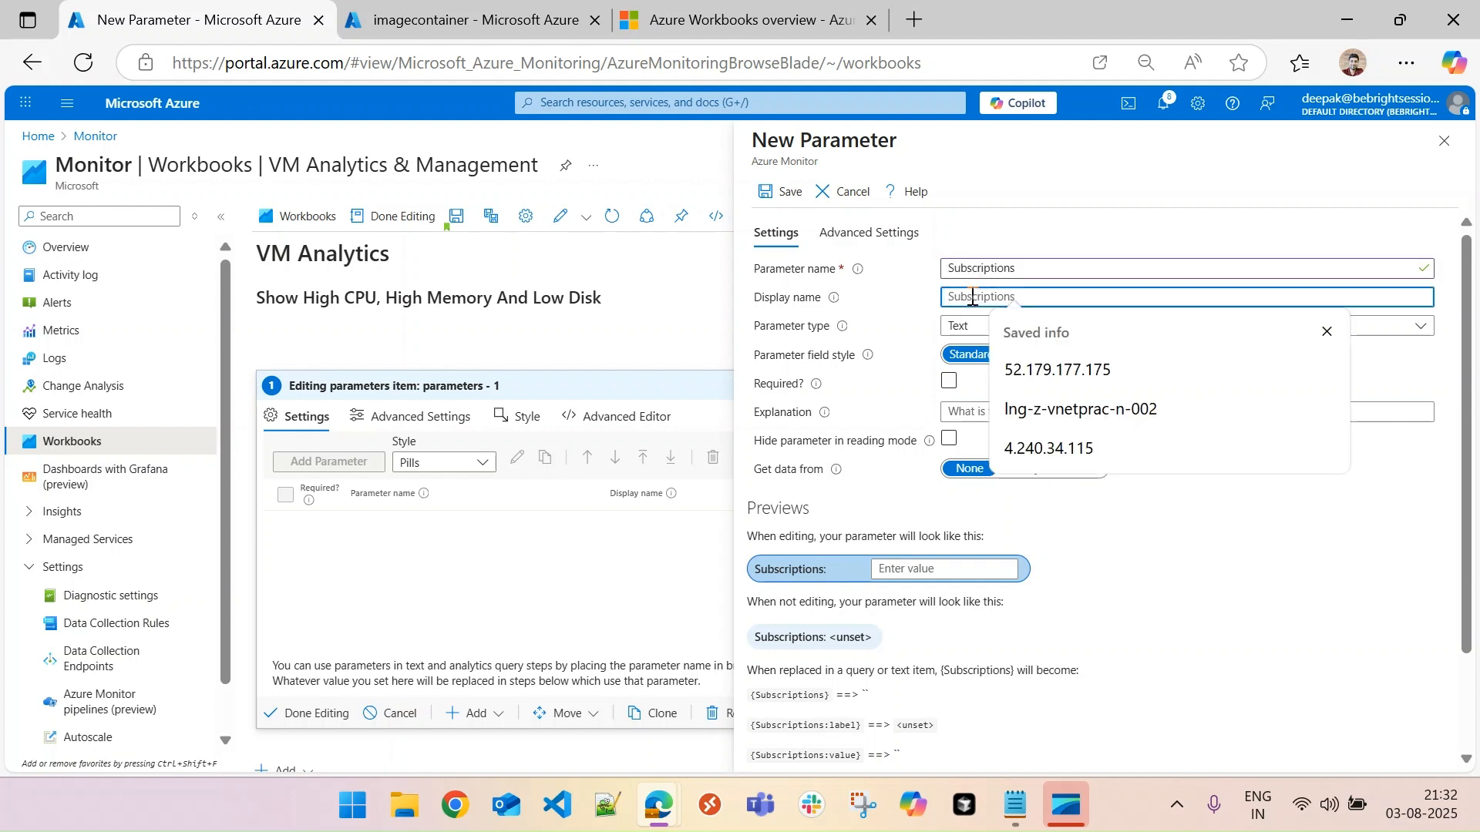
{"action": "type", "text": "Subscriptions"}
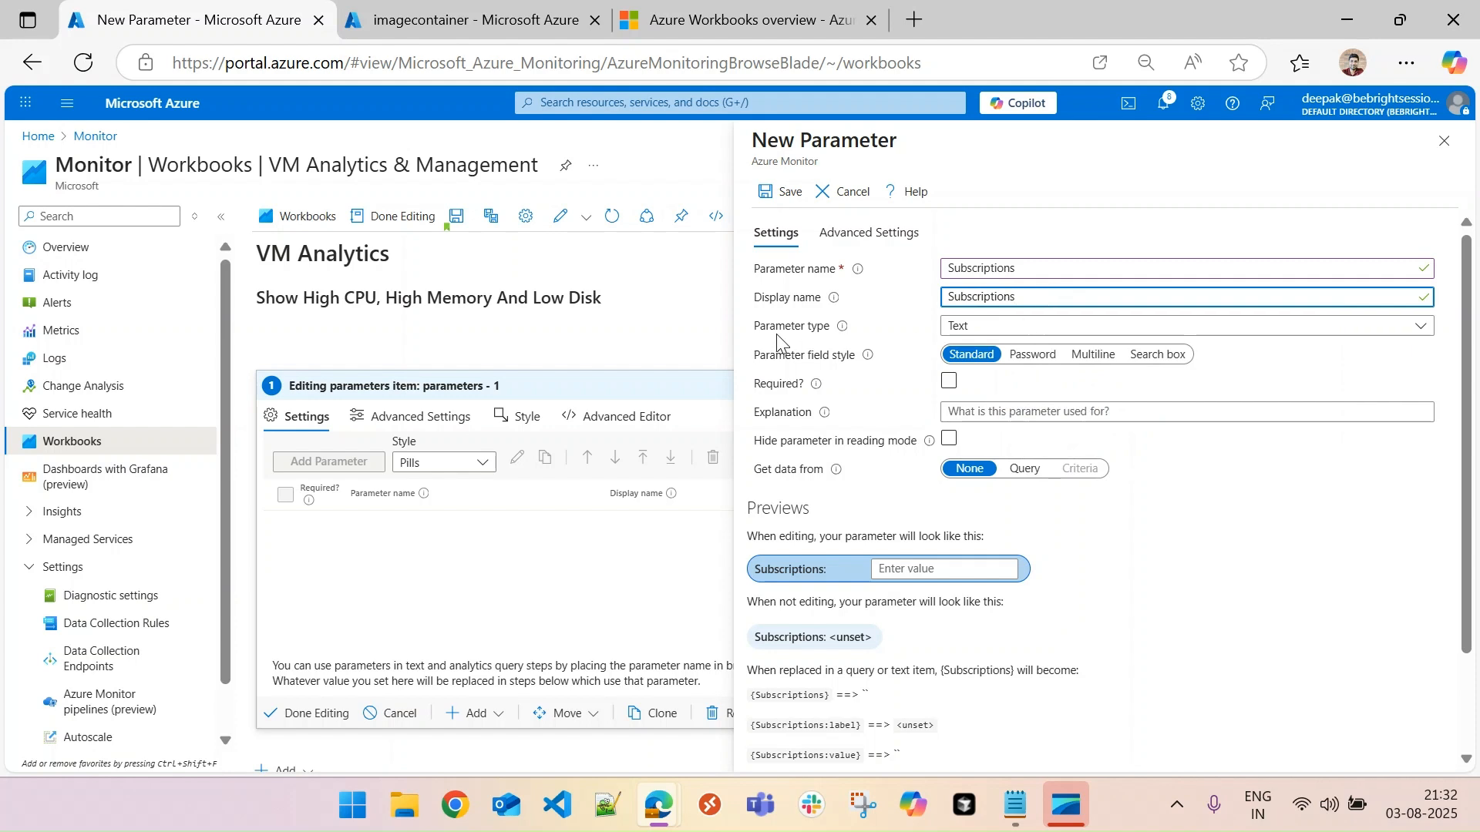
- Set the parameter type to Subscription picker, make it required and allow multiple selections
{"action": "left_click", "coordinate": [977, 330]}
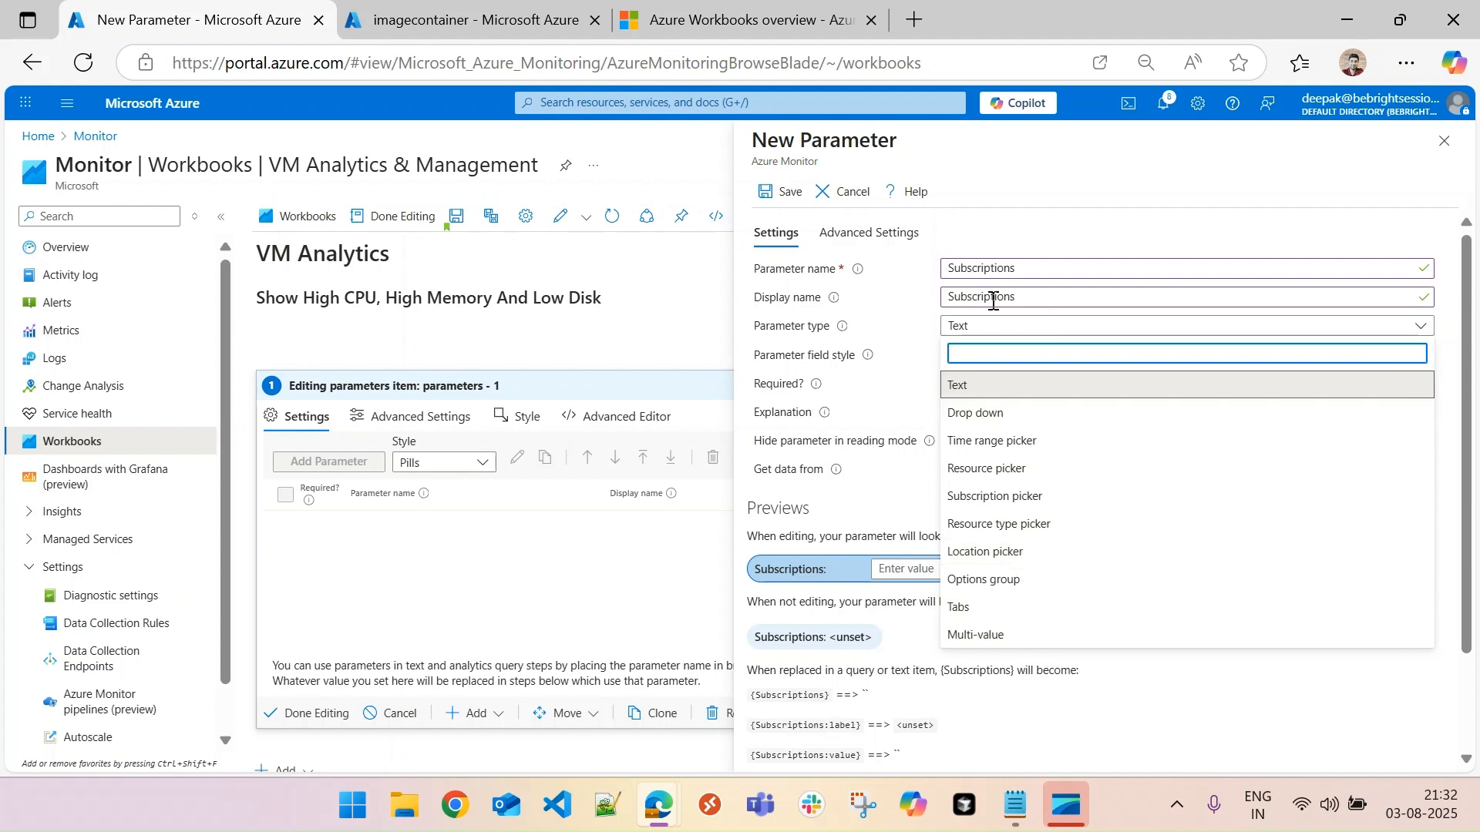
{"action": "left_click", "coordinate": [994, 497]}
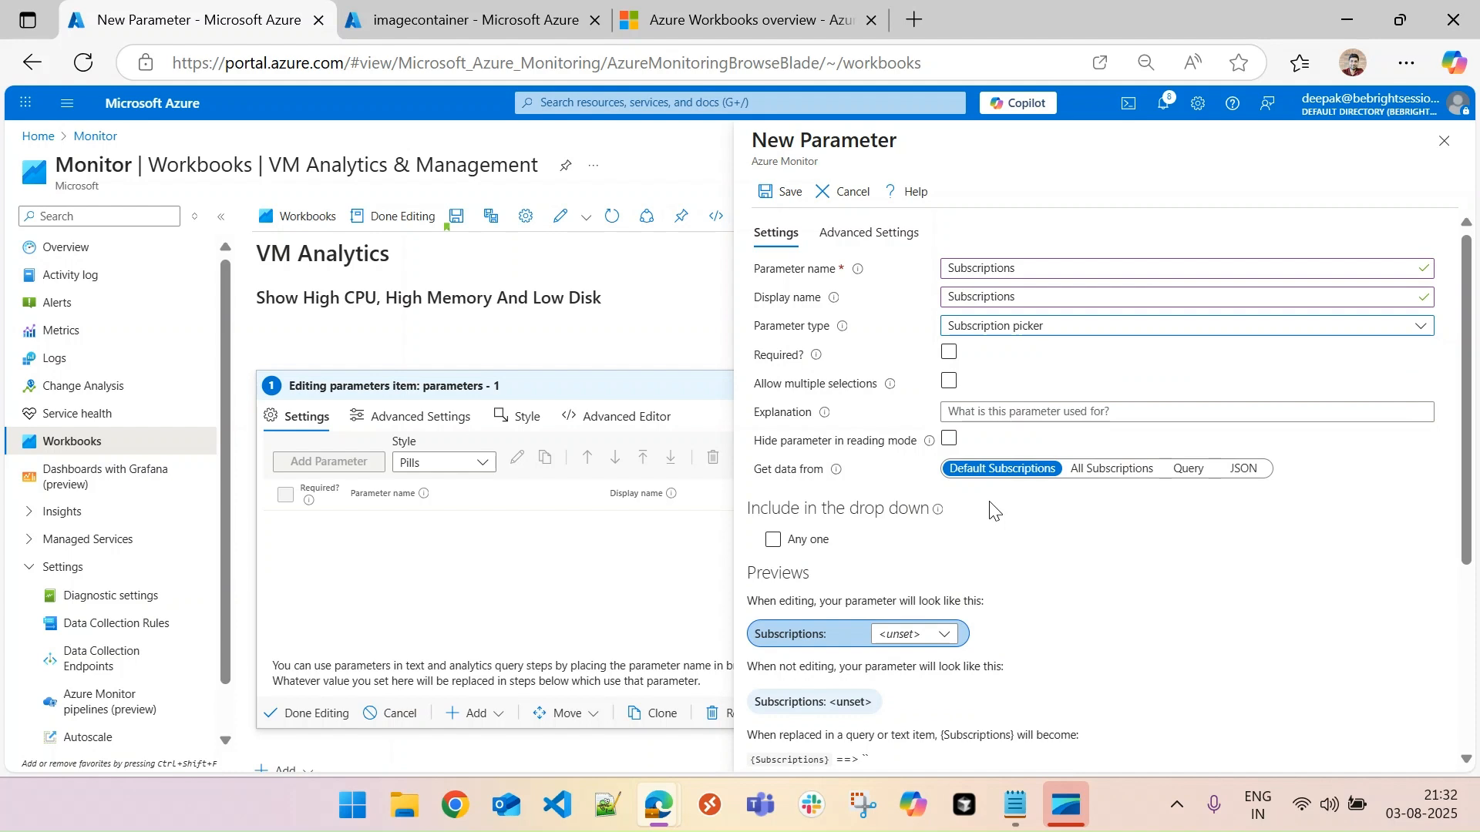
{"action": "left_click", "coordinate": [1006, 356]}
{"action": "left_click", "coordinate": [771, 361]}
{"action": "left_click", "coordinate": [950, 354]}
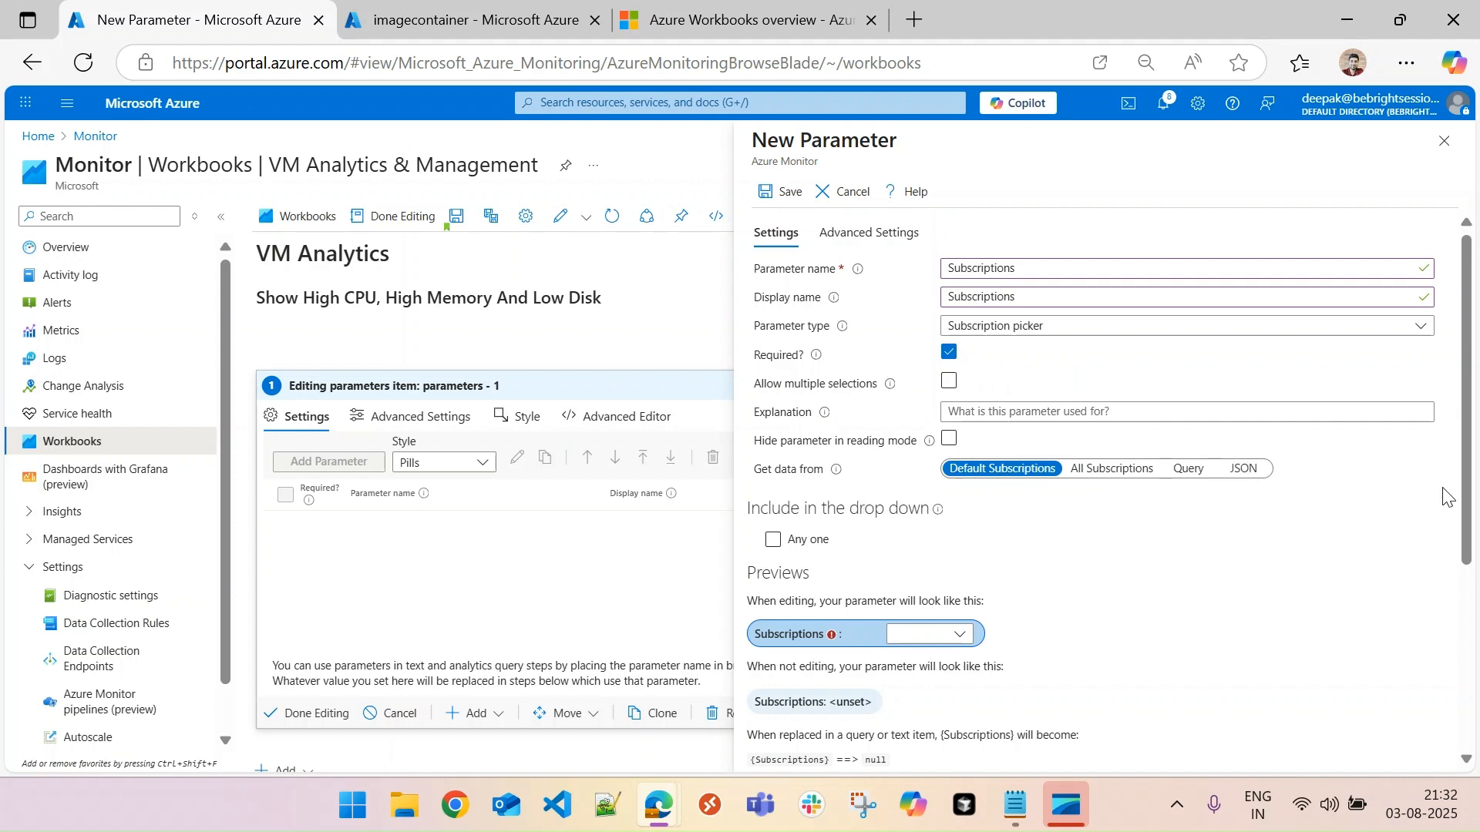
{"action": "scroll", "coordinate": [1002, 462], "scroll_direction": "down", "scroll_amount": 1}
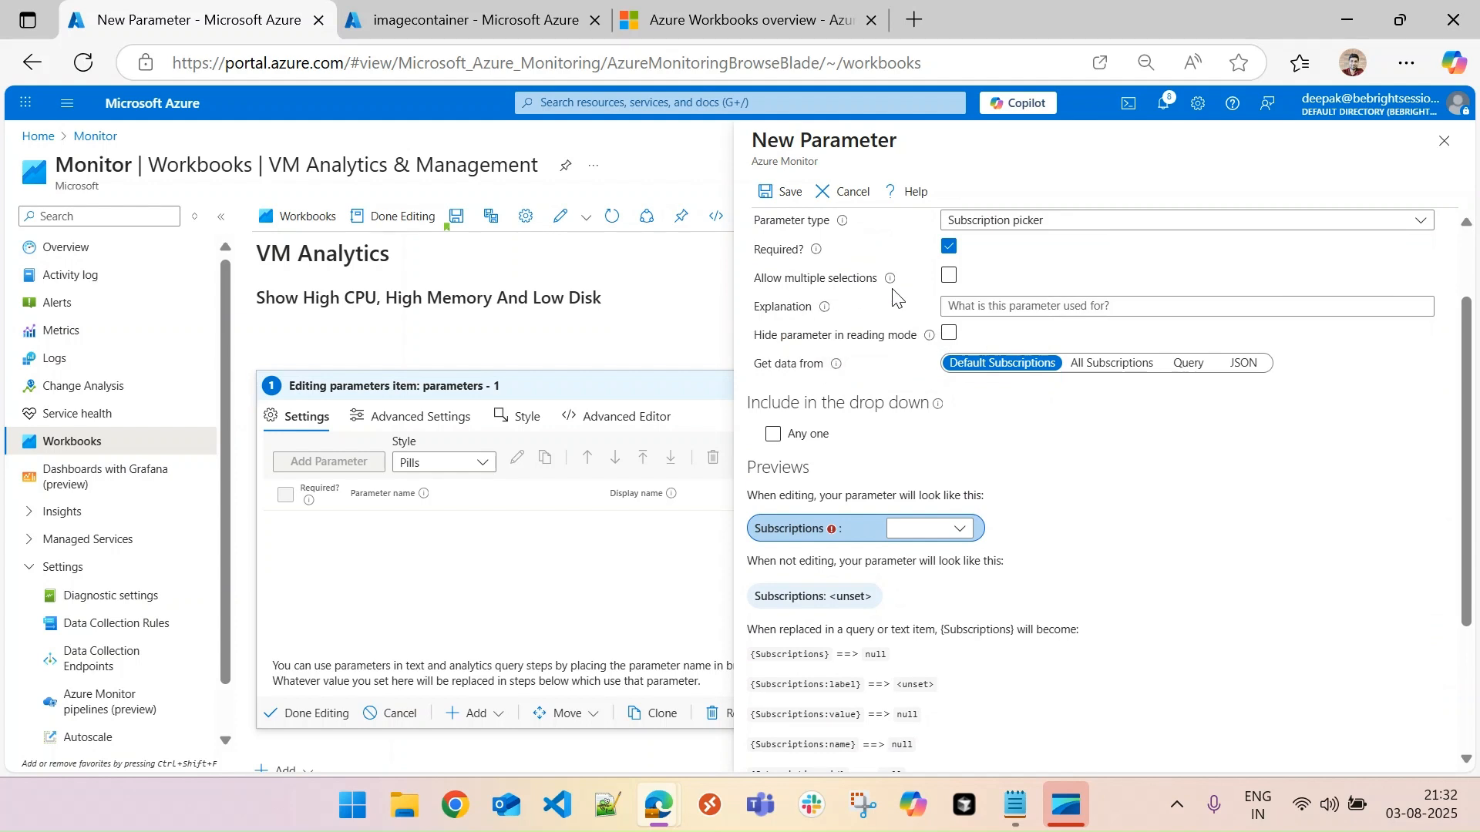
{"action": "left_click", "coordinate": [950, 277]}
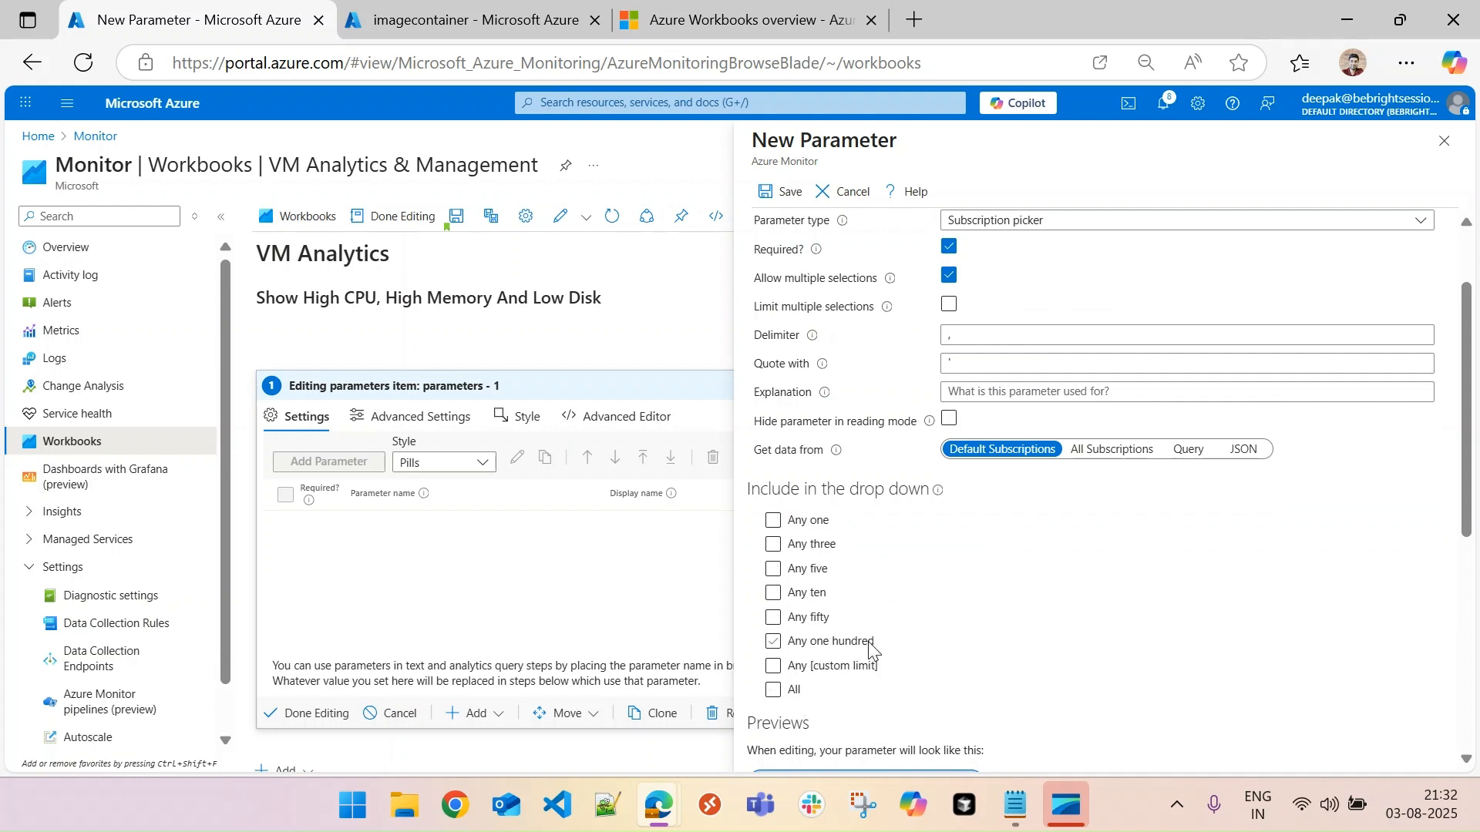
- Try selecting and clearing BeBrightSession-Dev and BeBrightSession-Prod in the Subscriptions parameter's preview
{"action": "left_click_drag", "start_coordinate": [1467, 488], "coordinate": [1467, 558]}
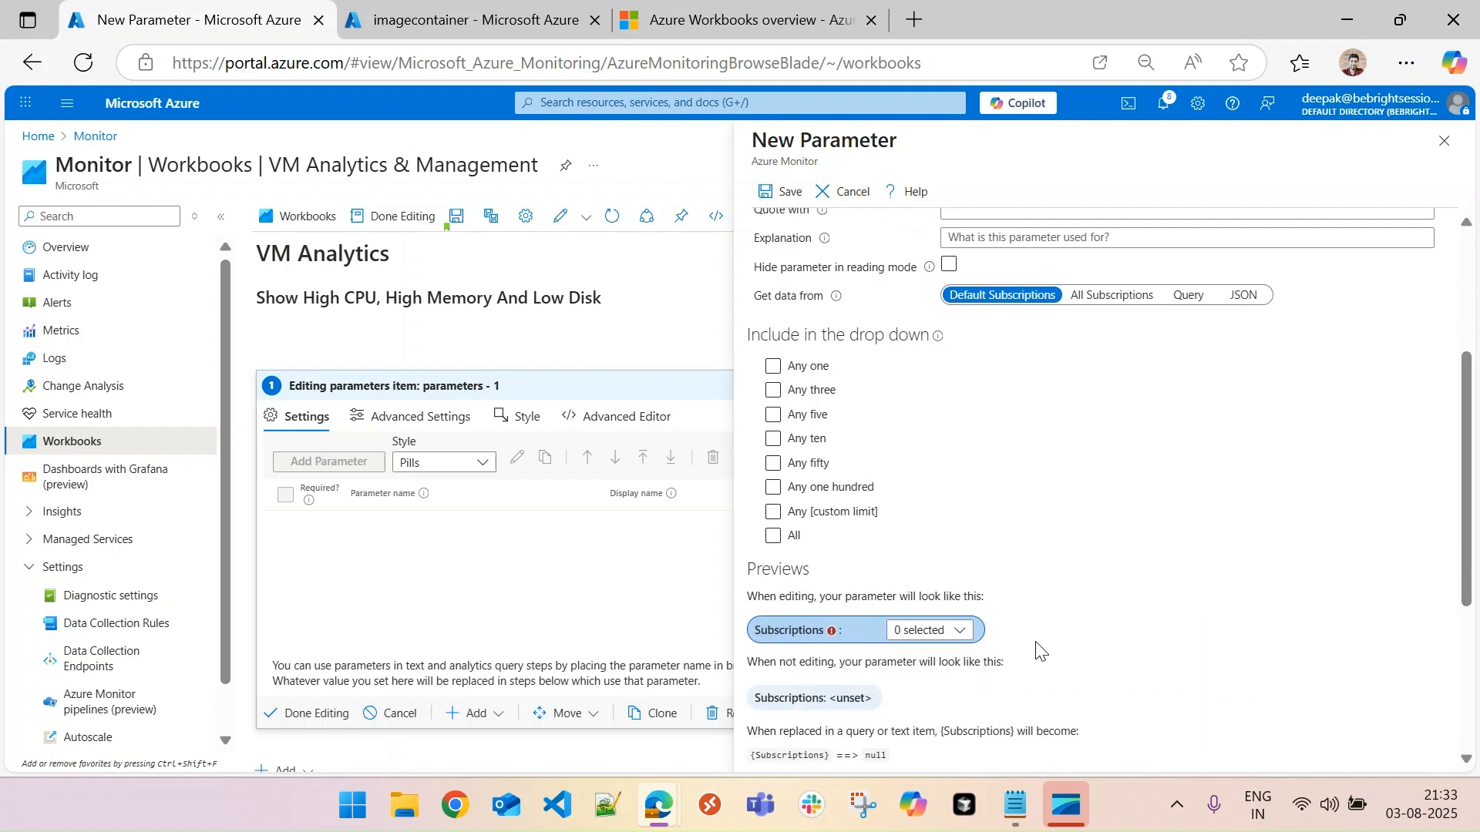
{"action": "left_click", "coordinate": [961, 632]}
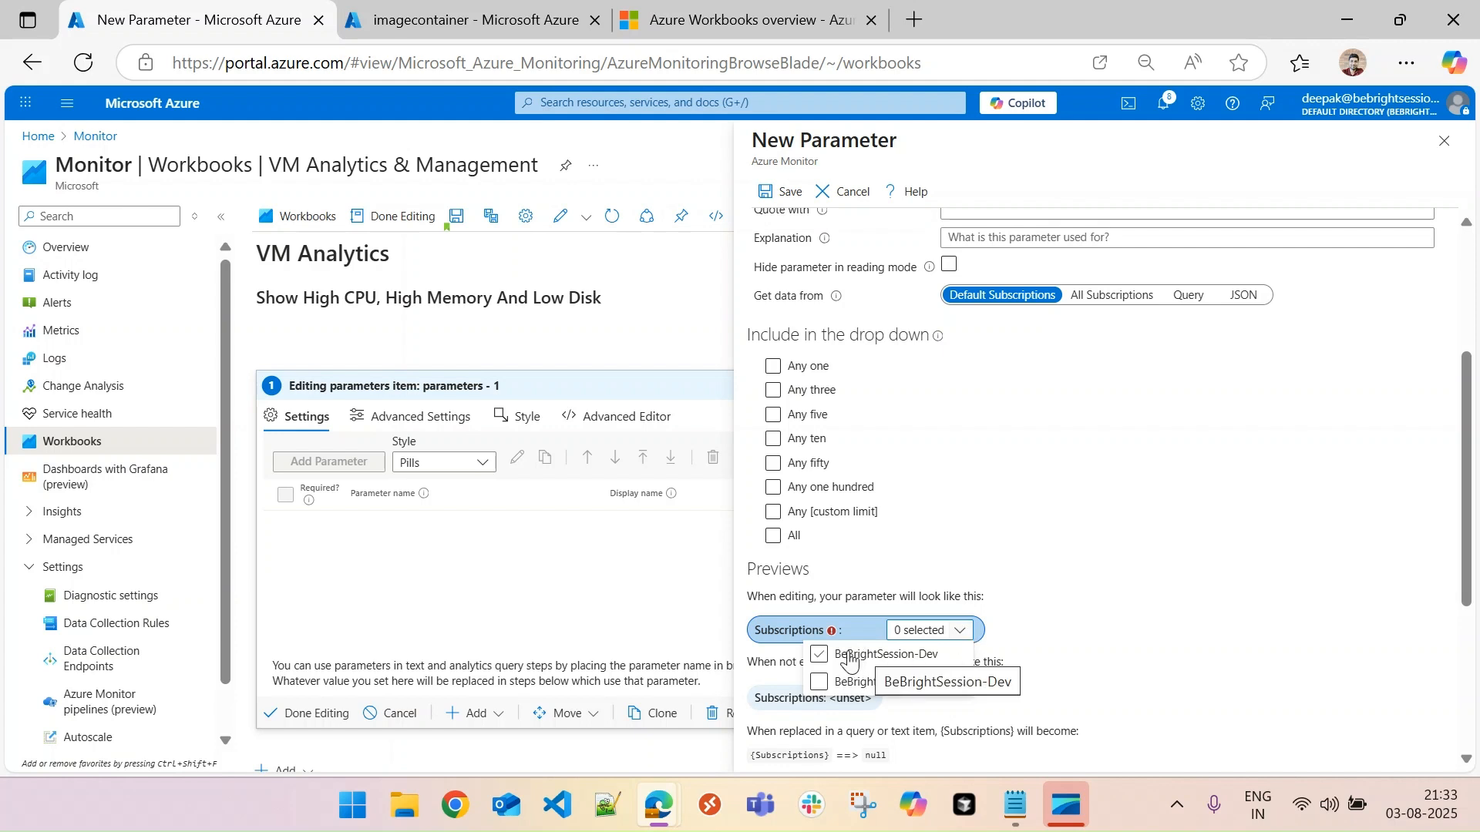
{"action": "left_click", "coordinate": [818, 657]}
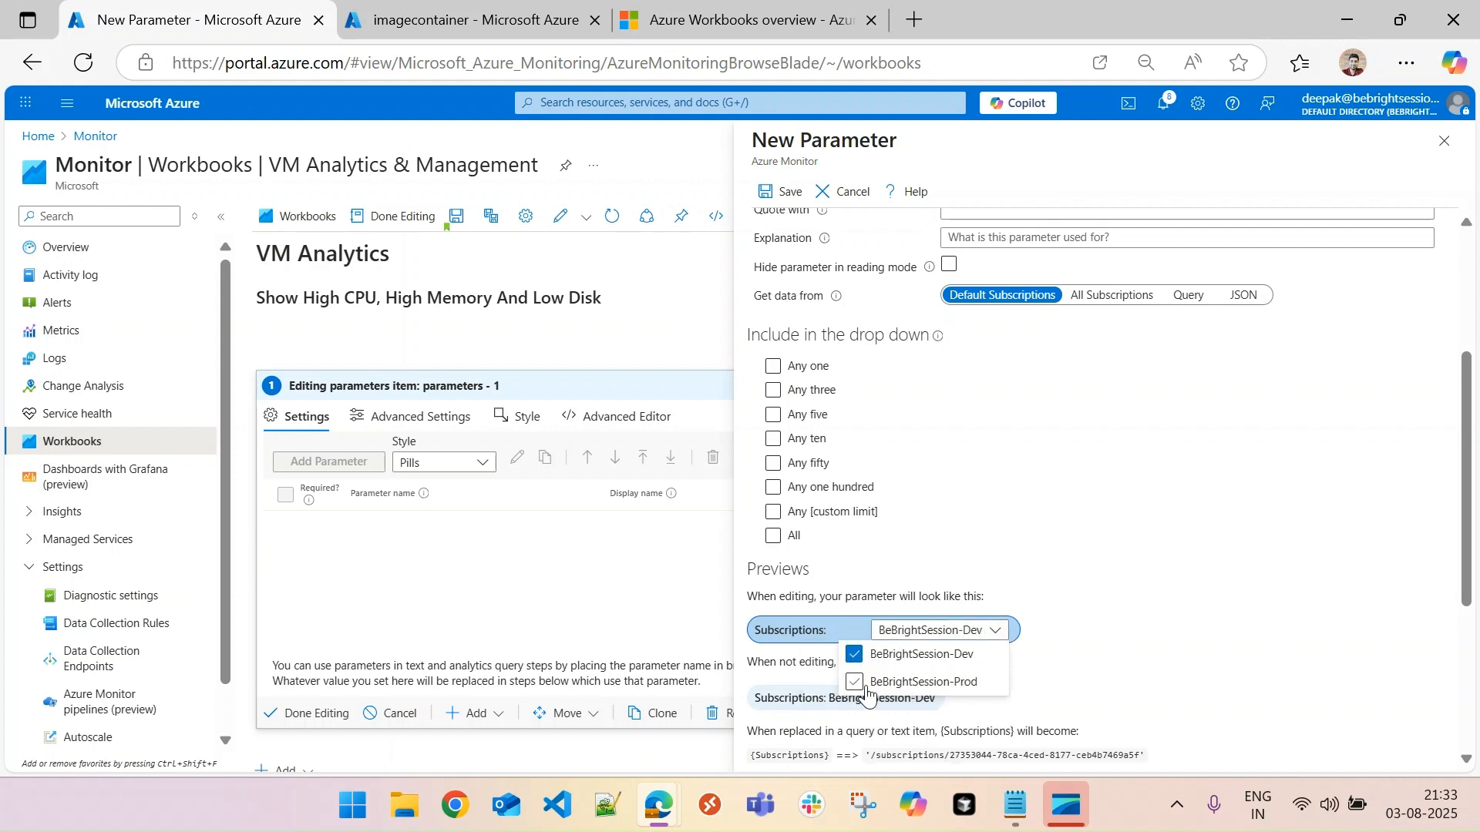
{"action": "left_click", "coordinate": [853, 685]}
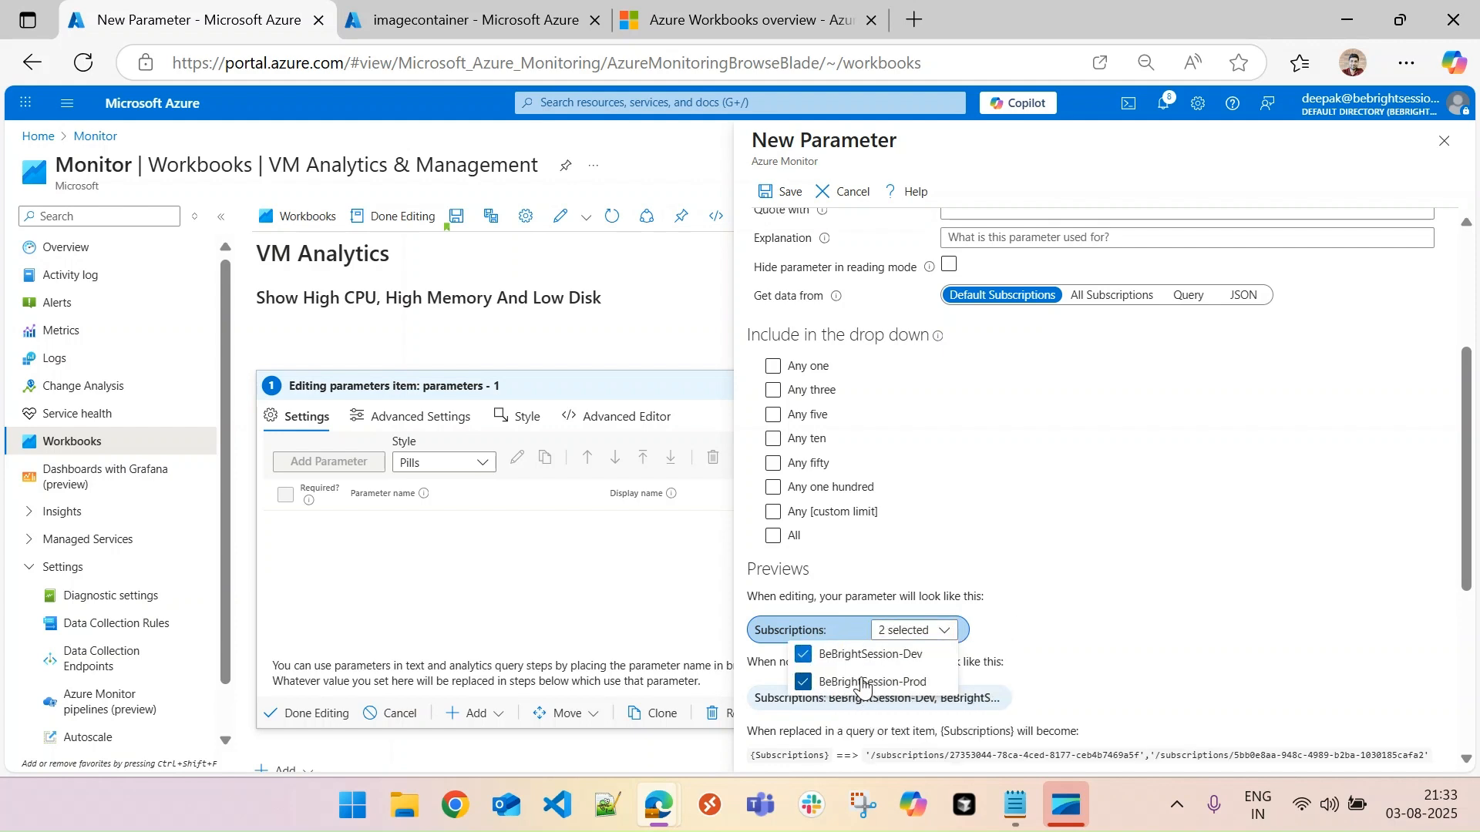
{"action": "left_click", "coordinate": [807, 660]}
{"action": "left_click", "coordinate": [887, 683]}
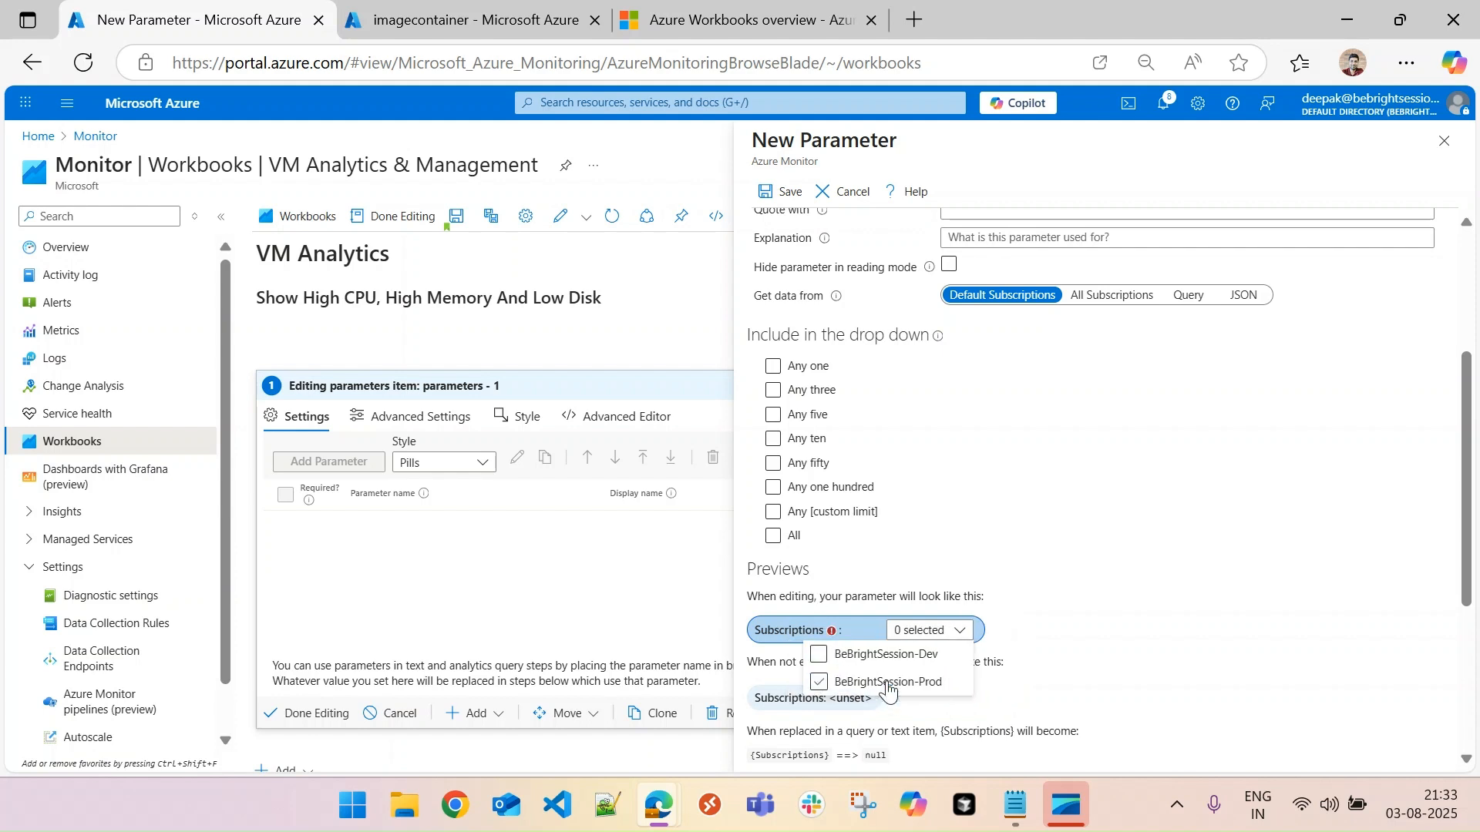
{"action": "left_click", "coordinate": [1029, 548]}
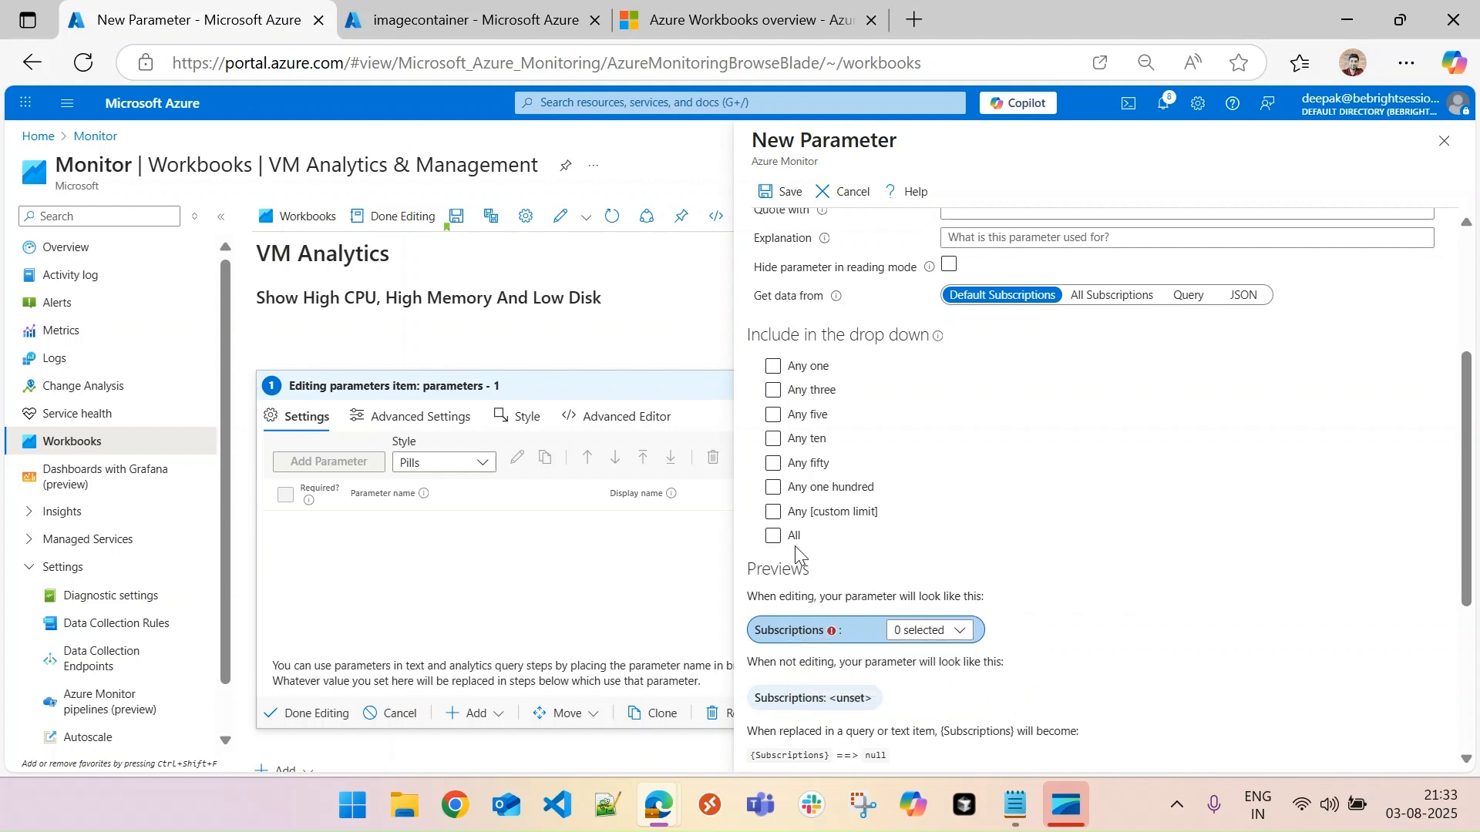
- Include the All option in the parameter's drop-down and check the choices offered in the preview
{"action": "left_click", "coordinate": [773, 537]}
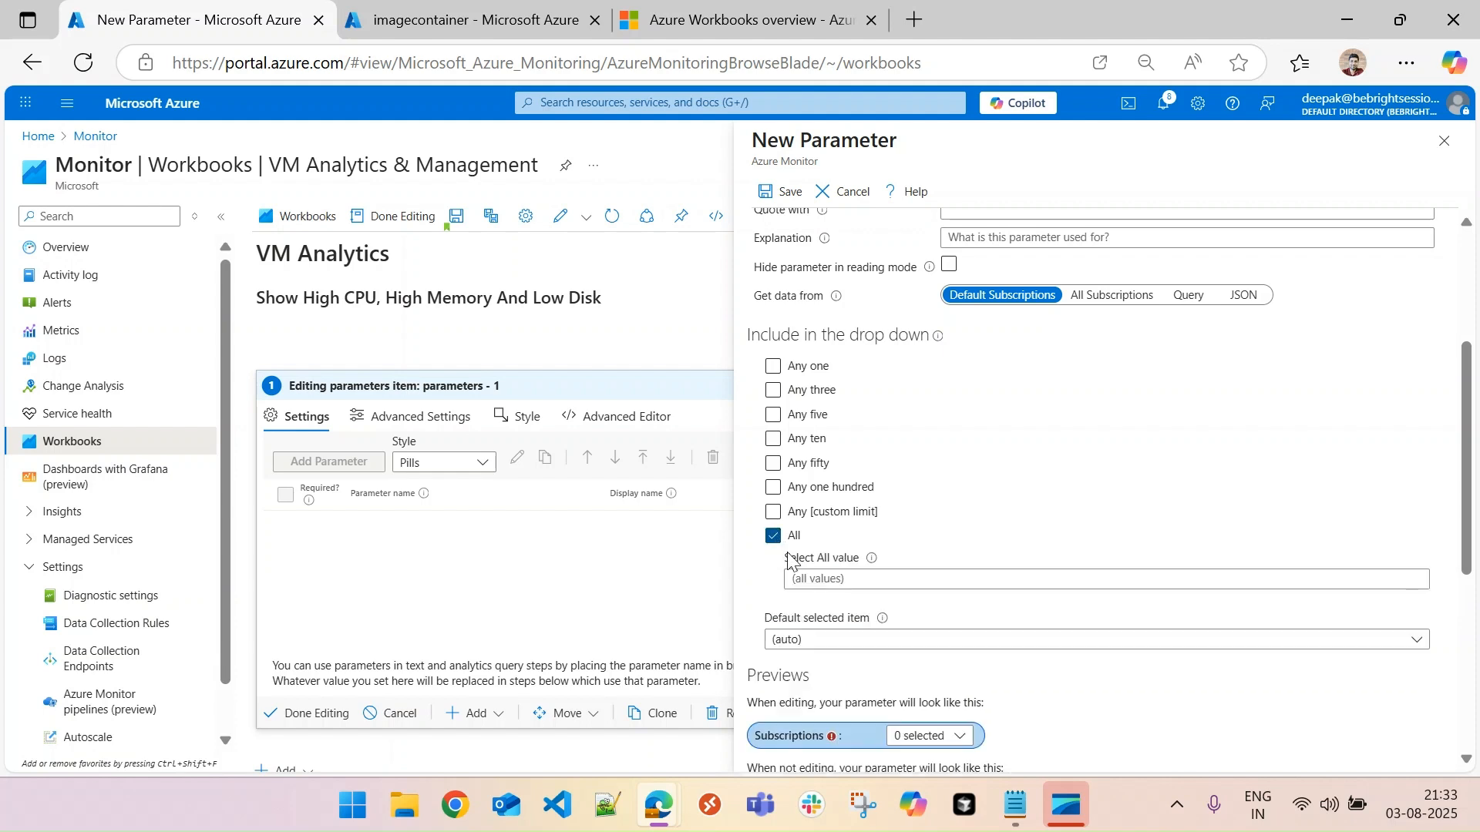
{"action": "left_click", "coordinate": [961, 740]}
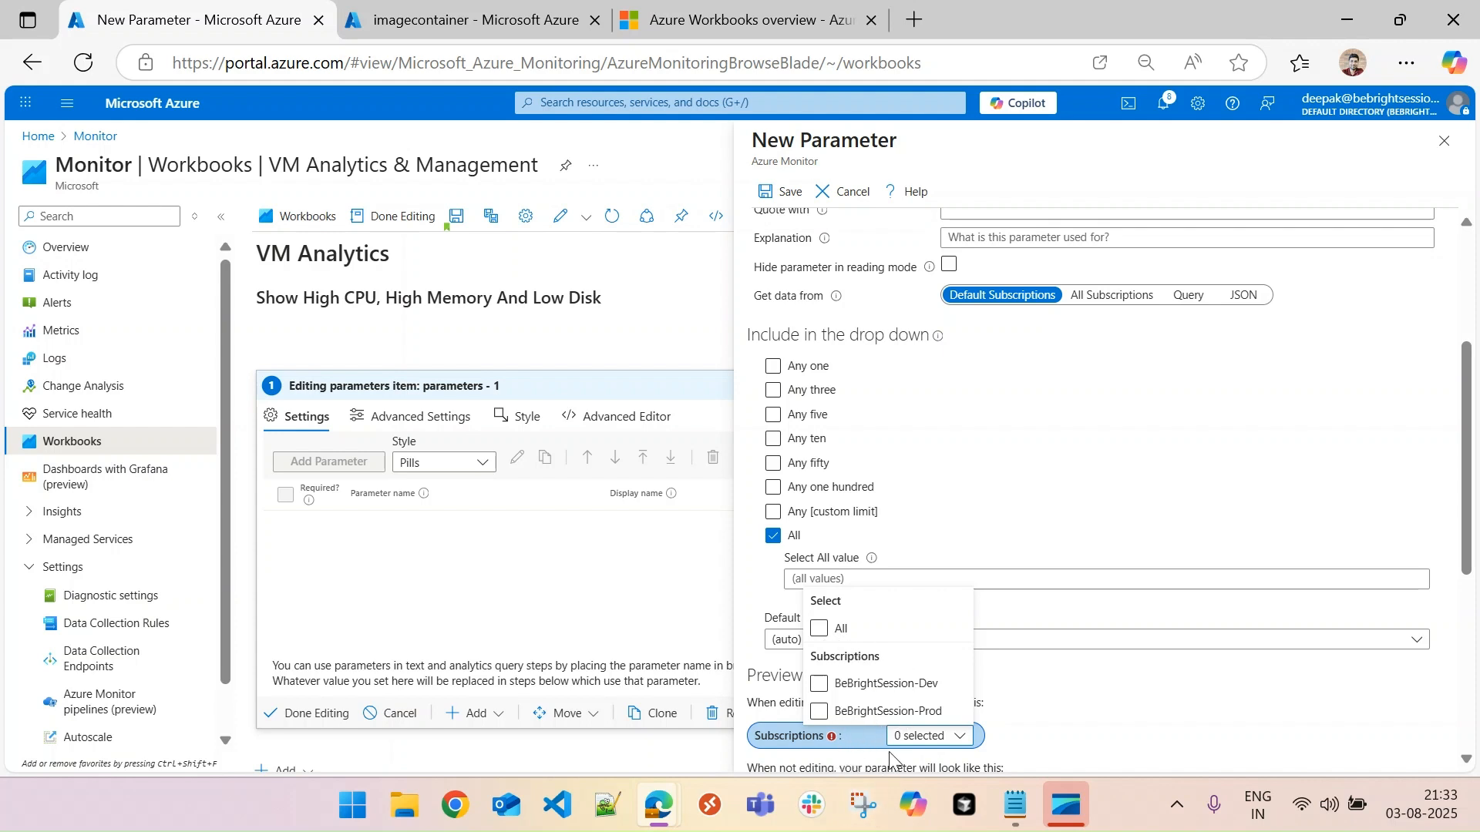
{"action": "left_click", "coordinate": [1110, 710]}
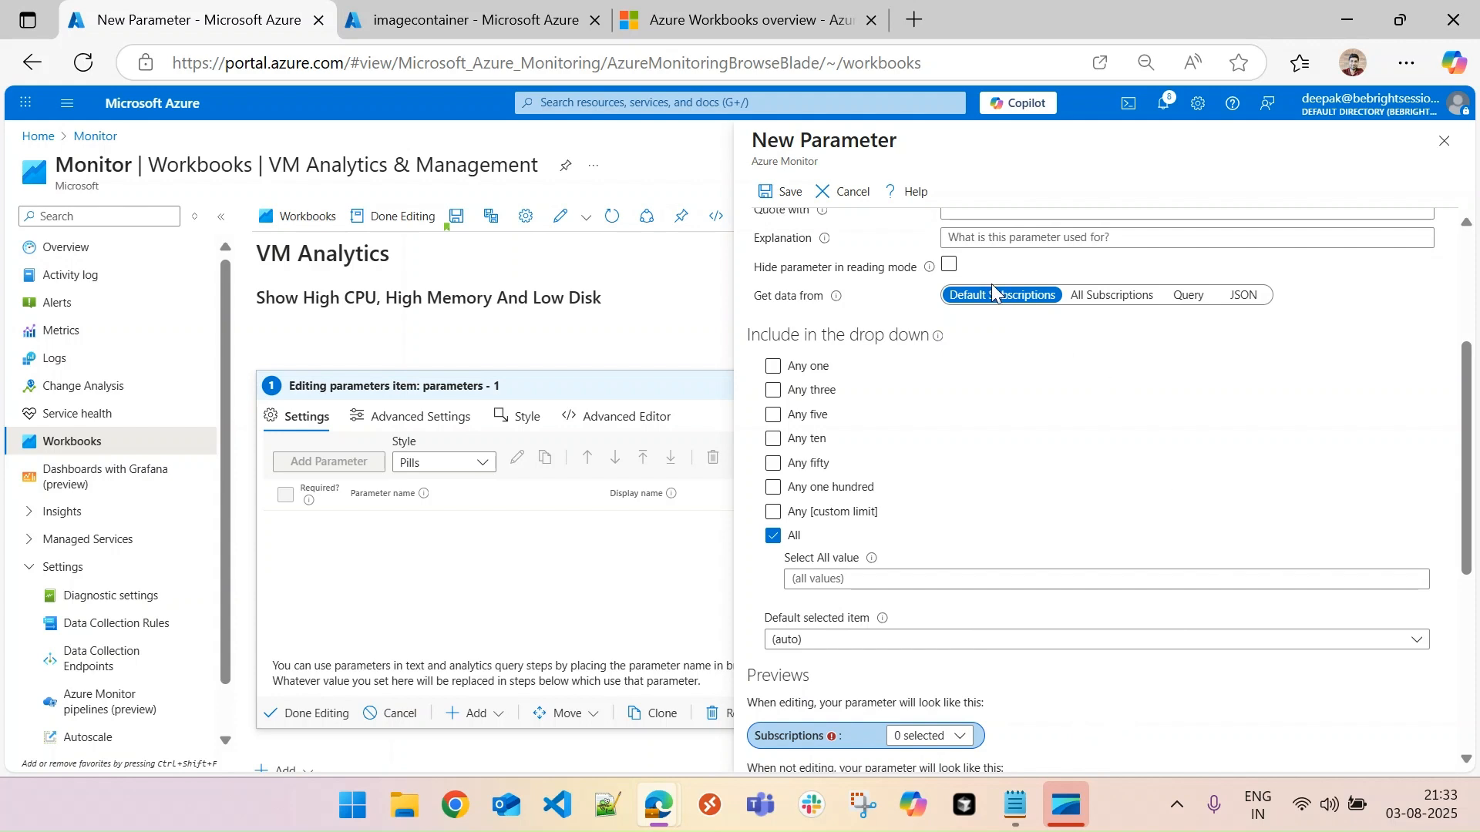
- Make the parameter get its data from a query and paste the prepared ResourceContainers query into the editor
{"action": "left_click", "coordinate": [1106, 301]}
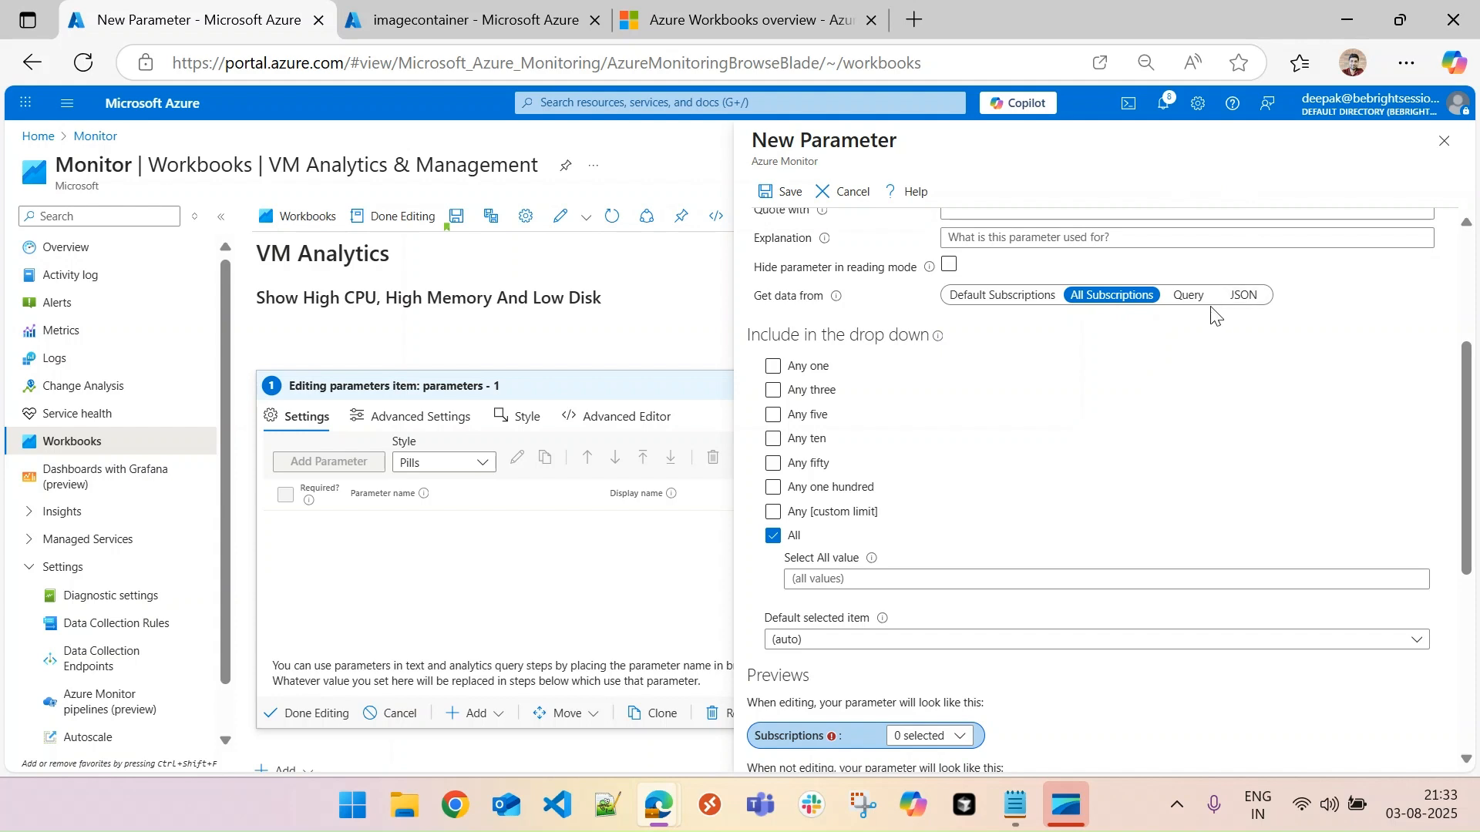
{"action": "left_click", "coordinate": [1187, 296]}
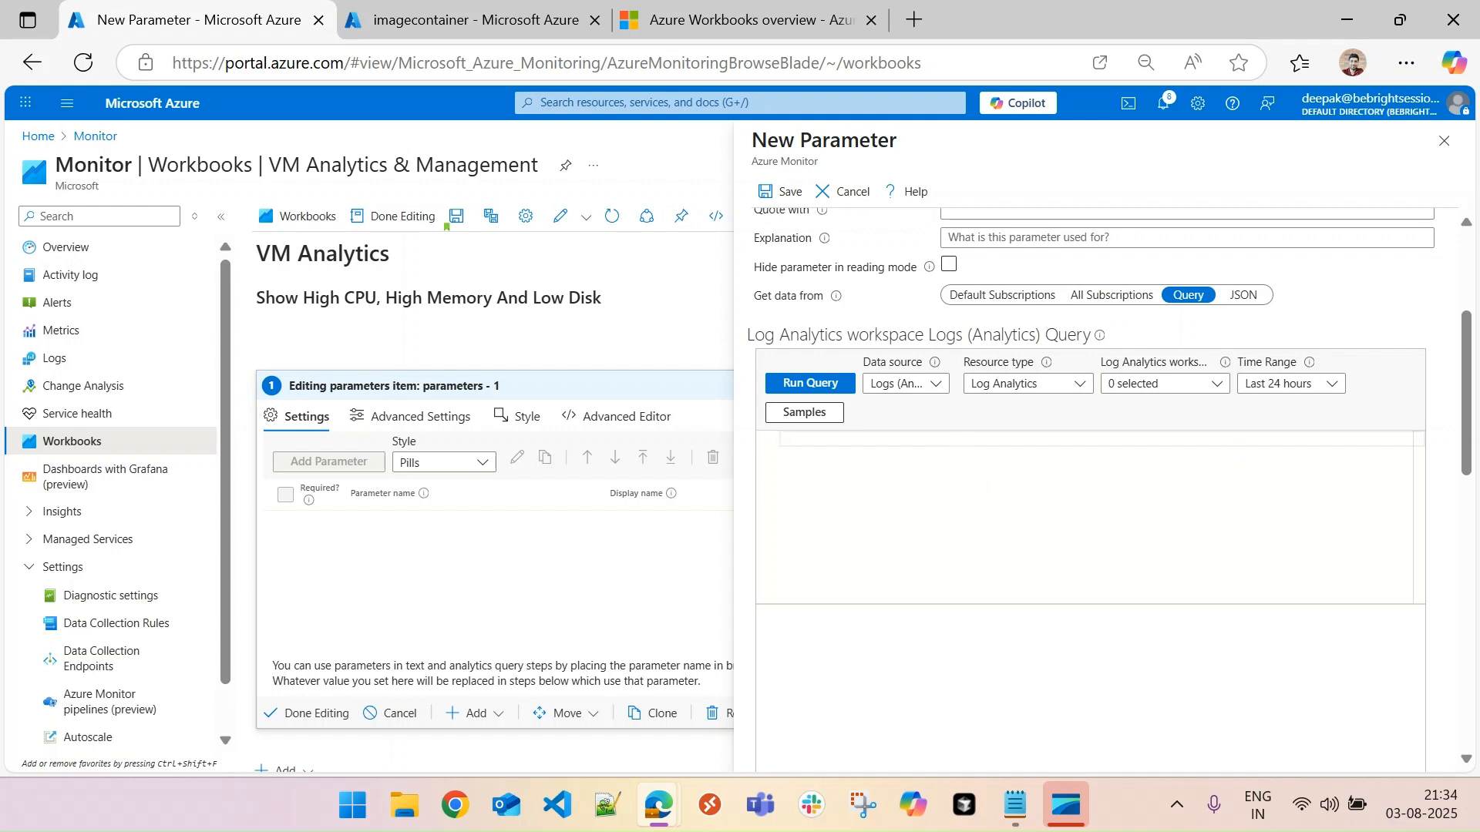
{"action": "key", "text": "alt+Tab"}
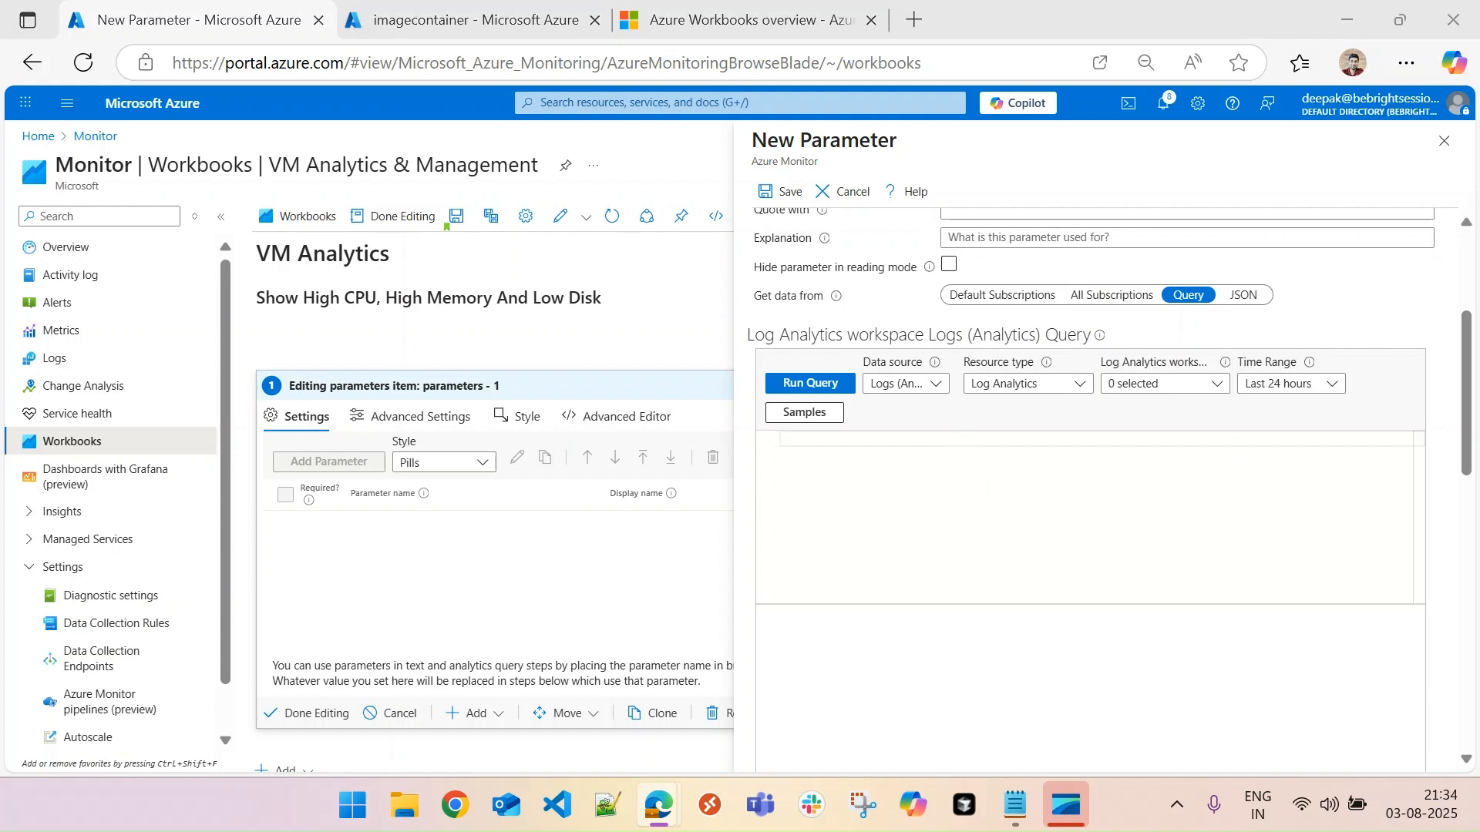
{"action": "left_click", "coordinate": [789, 444]}
{"action": "type", "text": "ResourceContainers | where type =~ \"microsoft.resources/subscriptions\" | order by id desc | extend Rank = row_number() | project value=id, label=subscriptionId, selected = Rank == 1"}
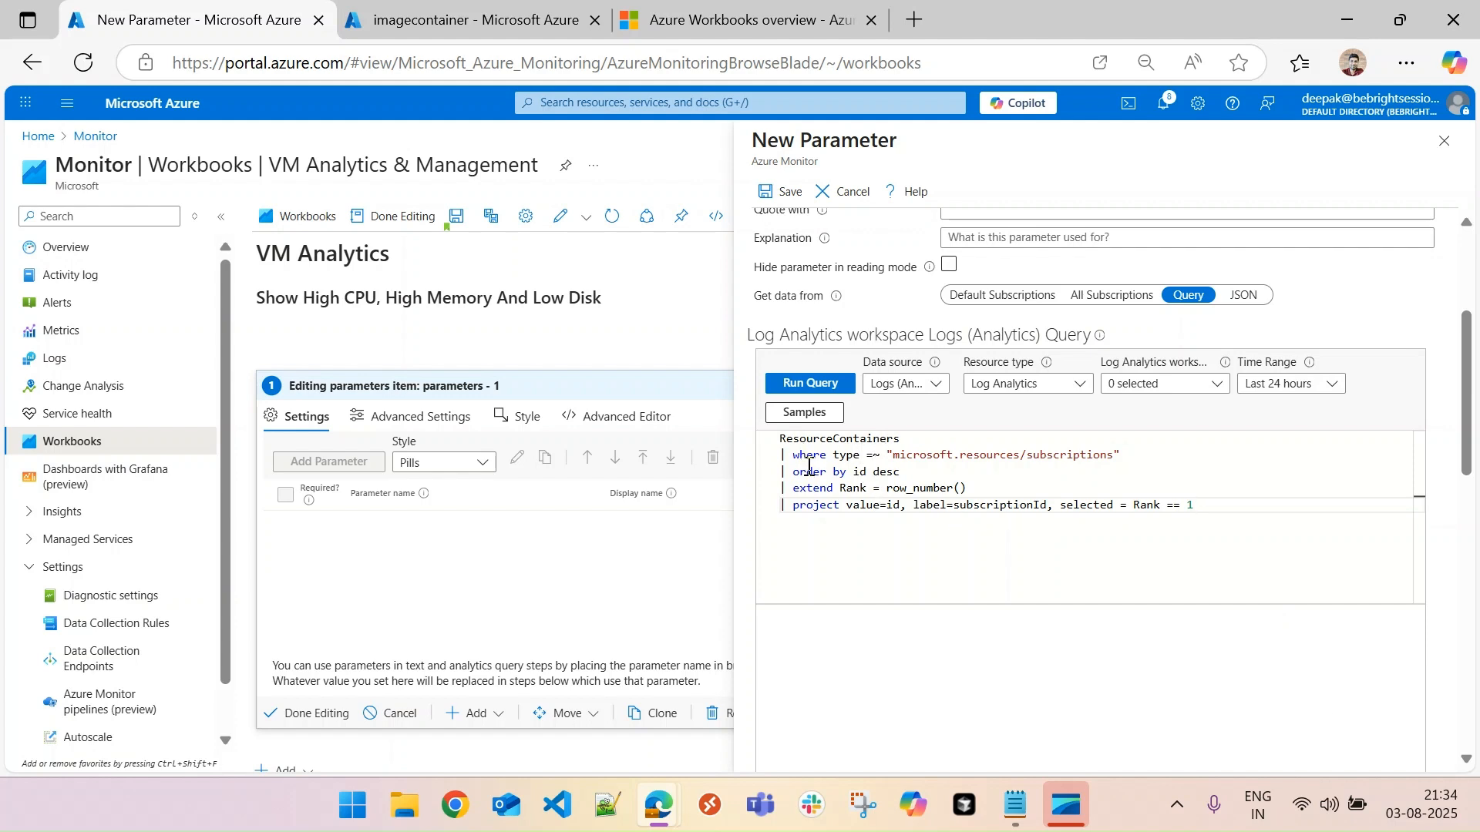
- Change the parameter query's data source to Azure Resource Graph
{"action": "left_click", "coordinate": [934, 385]}
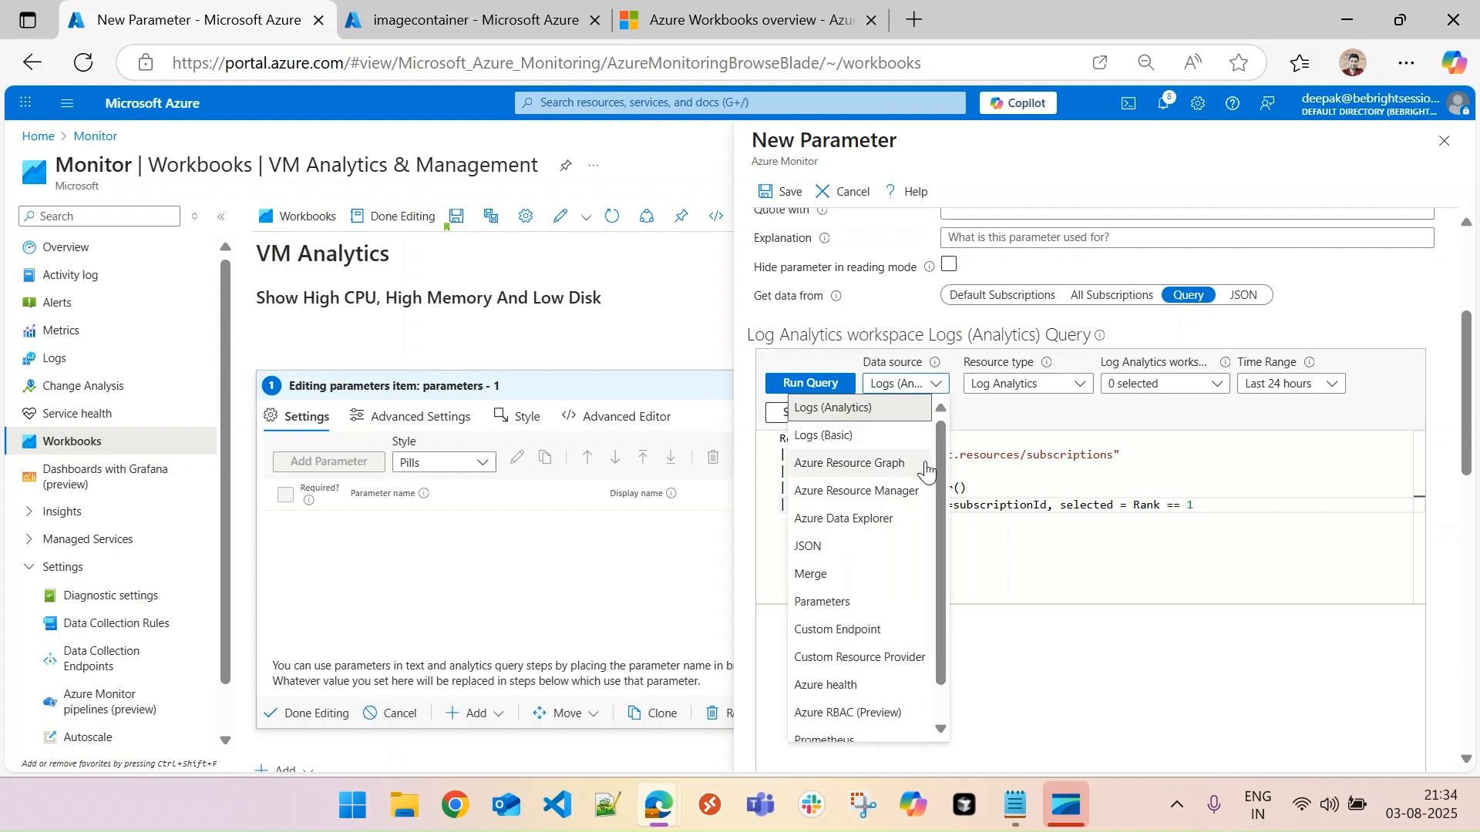
{"action": "left_click", "coordinate": [887, 464]}
{"action": "left_click", "coordinate": [840, 425]}
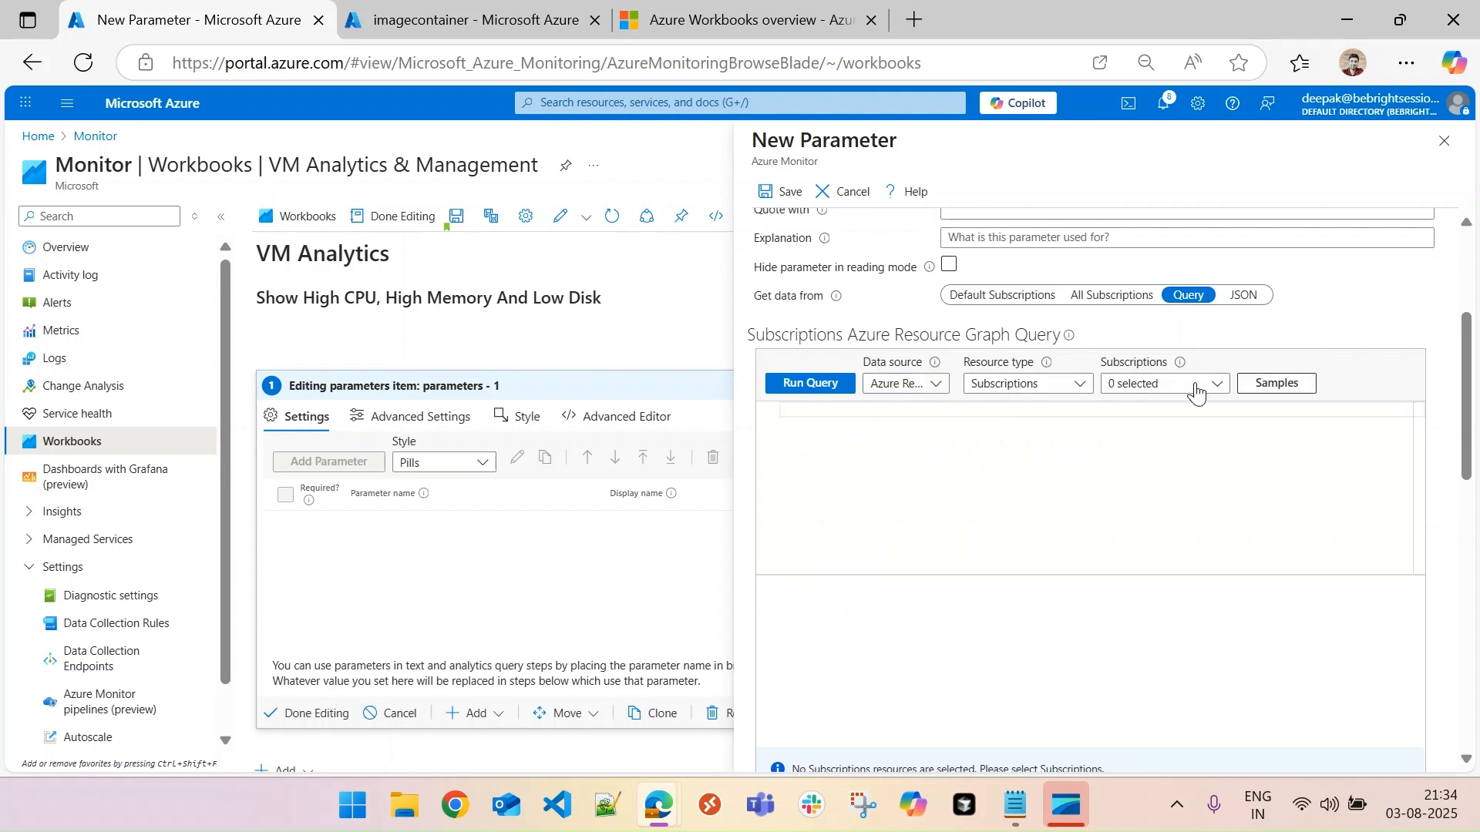
- Run the query against all Subscriptions and paste in the ResourceContainers query that filters on "microsoft.resources/subscriptions" and ranks by id
{"action": "left_click", "coordinate": [1051, 387]}
{"action": "left_click", "coordinate": [1054, 385]}
{"action": "left_click", "coordinate": [1158, 388]}
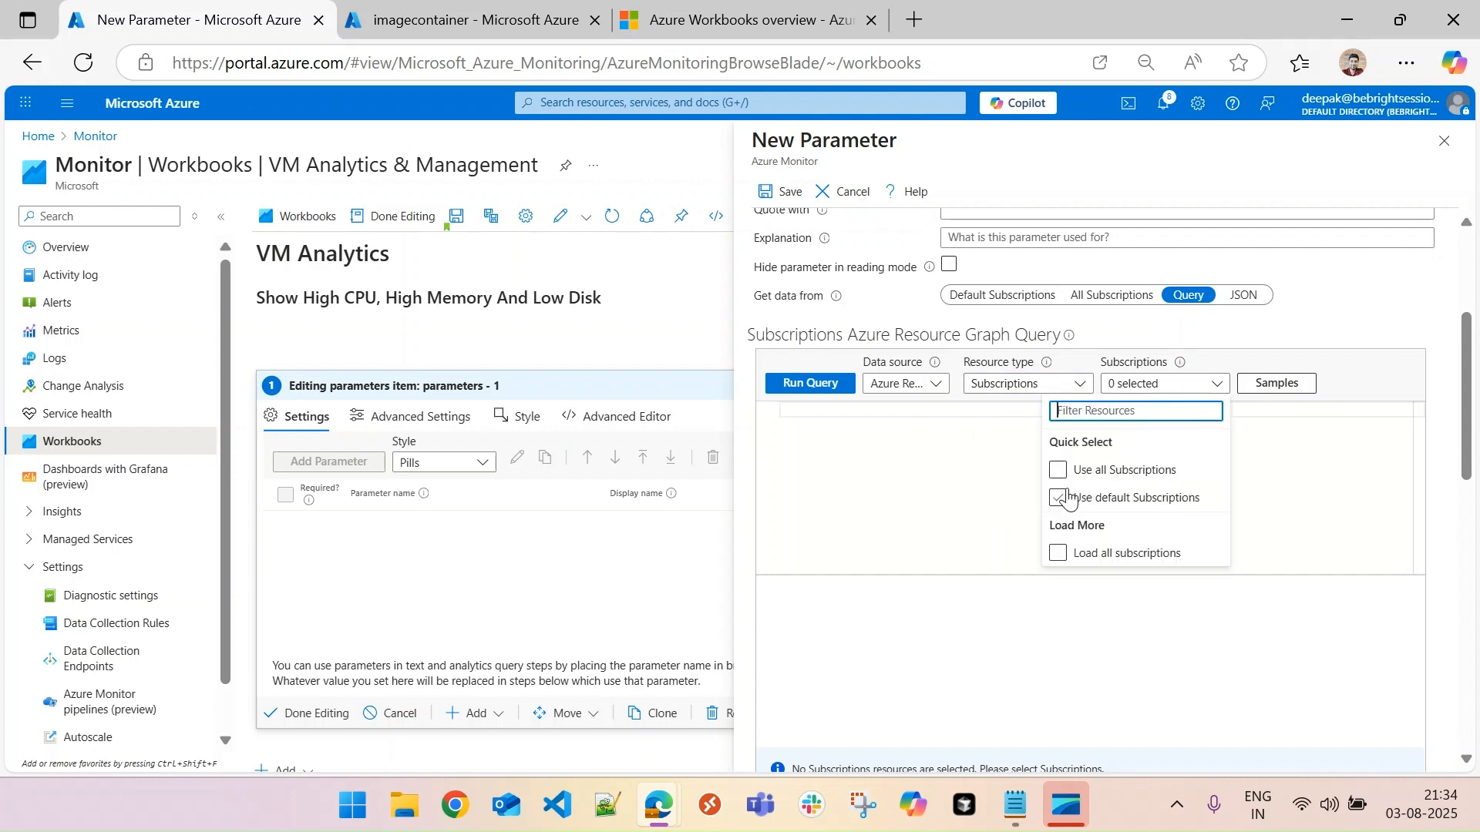
{"action": "left_click", "coordinate": [1058, 471]}
{"action": "left_click", "coordinate": [1284, 428]}
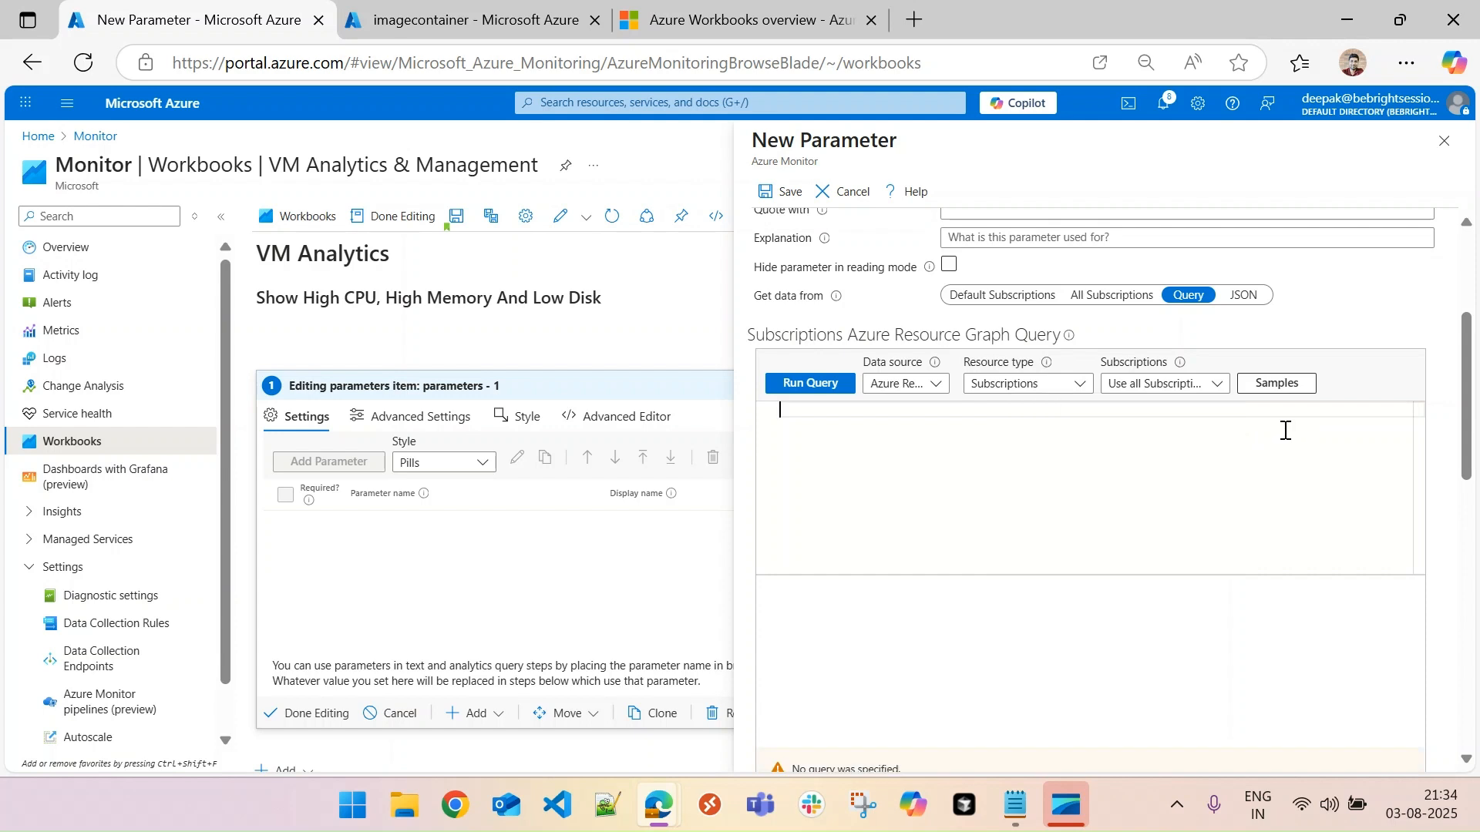
{"action": "type", "text": "ResourceContainers | where type =~ \"microsoft.resources/subscriptions\" | order by id desc | extend Rank = row_number() | project value=id, label=subscriptionId, selected = Rank == 1"}
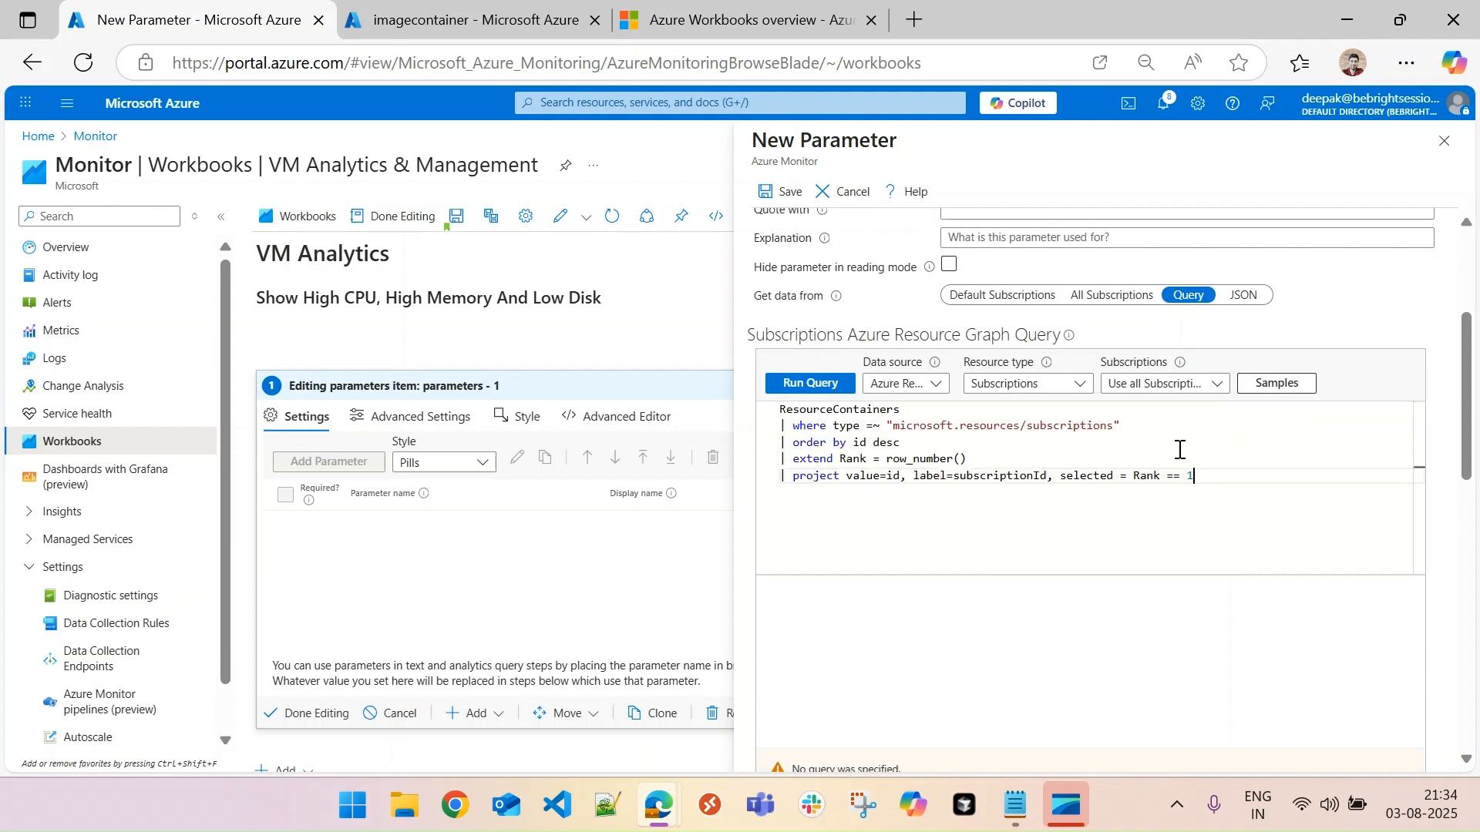
- Examine the ResourceContainers query line by line, including its ordering, Rank column, and projected value, label and selected columns
{"action": "double_click", "coordinate": [838, 411]}
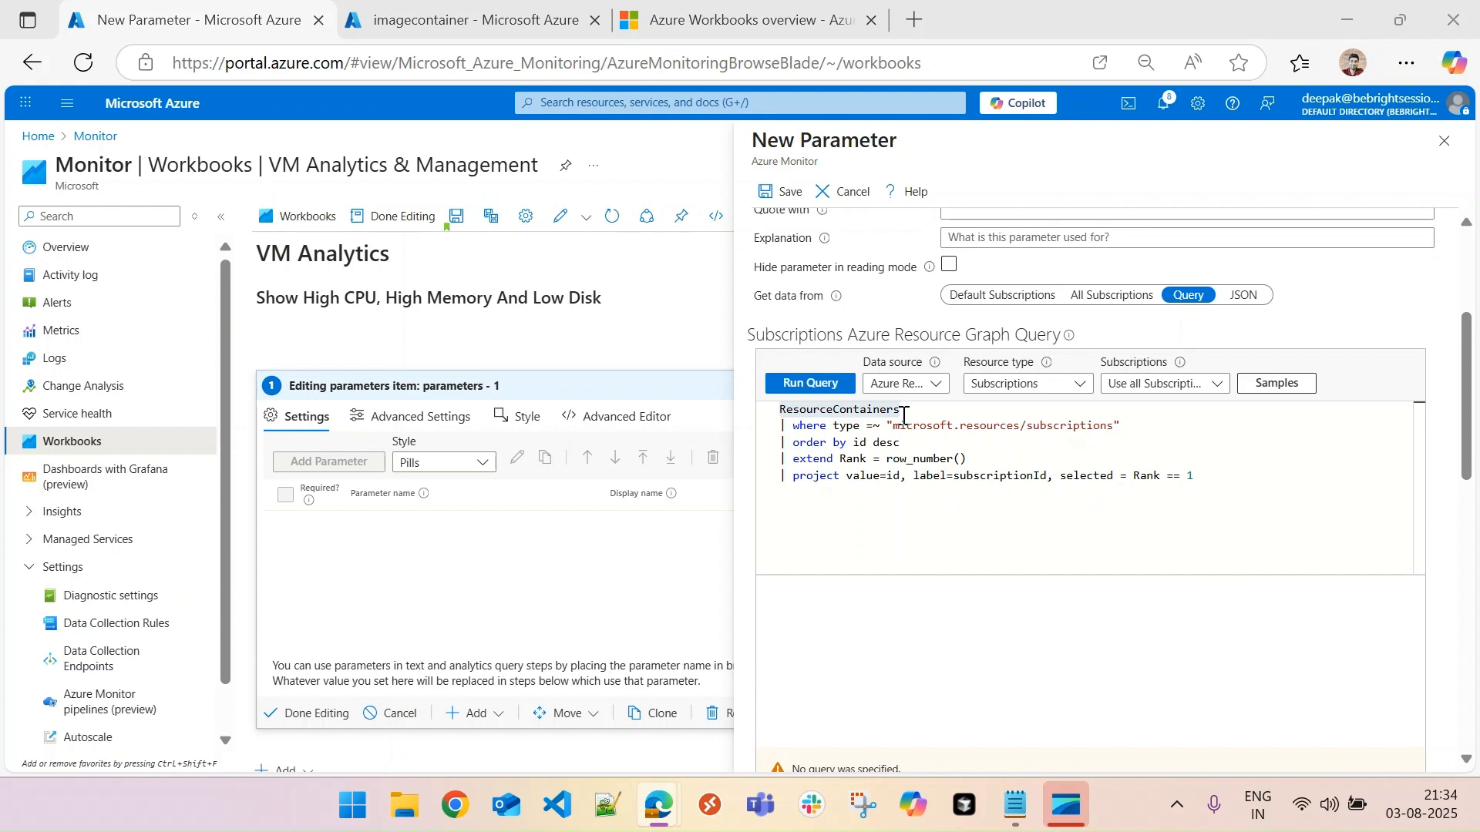
{"action": "double_click", "coordinate": [871, 413]}
{"action": "left_click", "coordinate": [917, 441]}
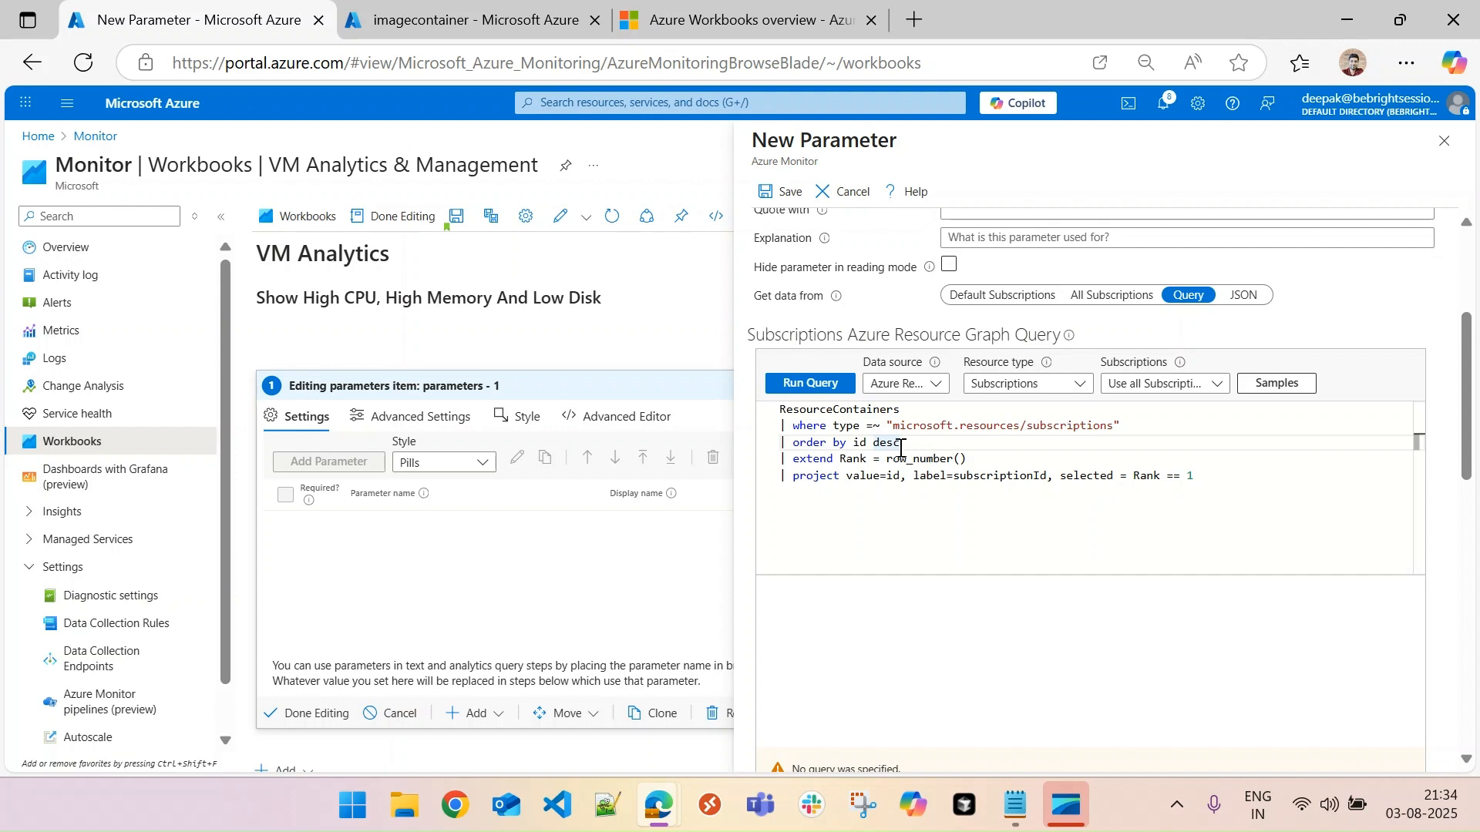
{"action": "left_click_drag", "start_coordinate": [904, 444], "coordinate": [751, 450]}
{"action": "left_click", "coordinate": [867, 446]}
{"action": "left_click", "coordinate": [853, 460]}
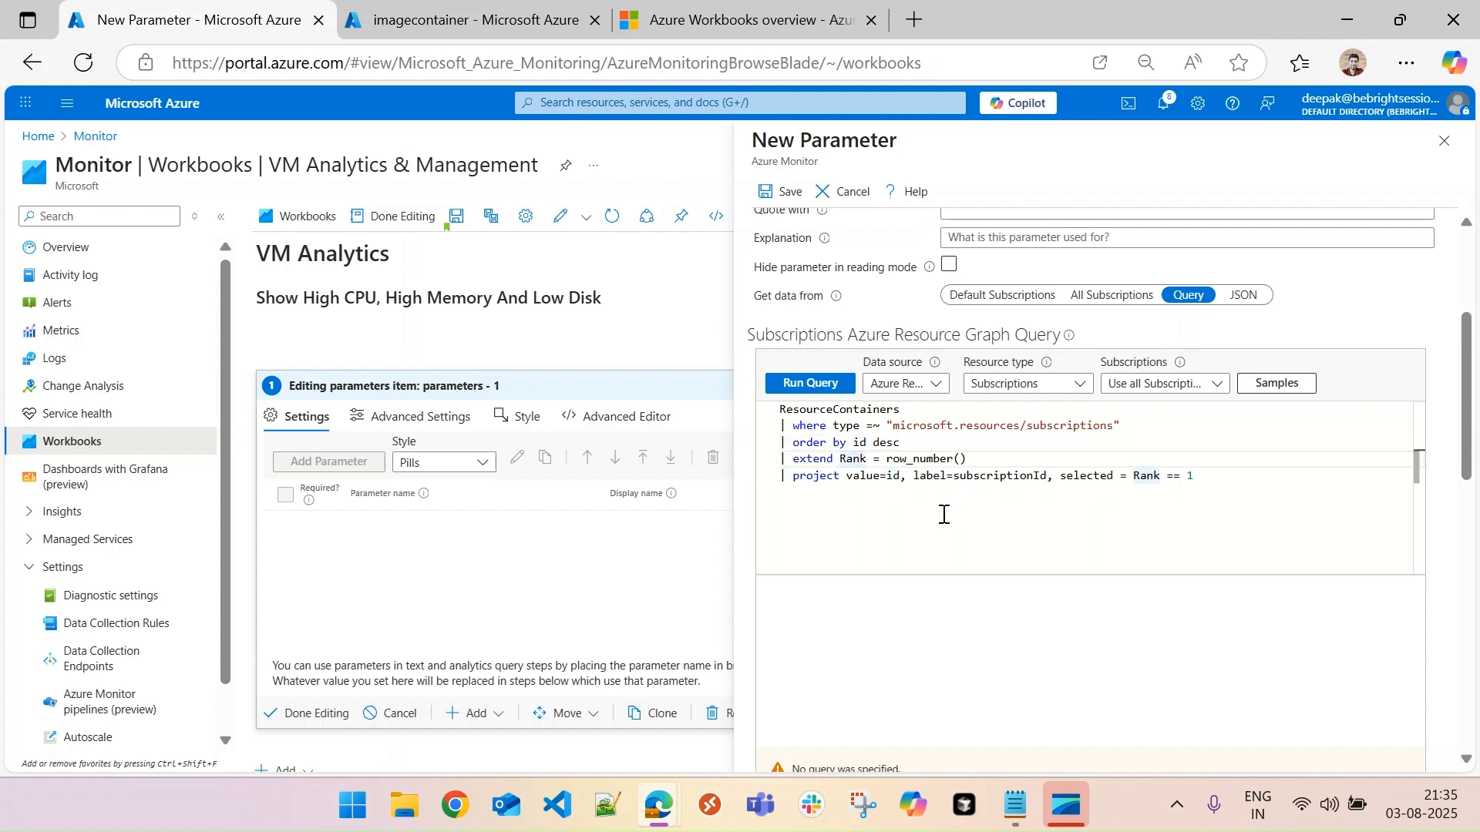
{"action": "double_click", "coordinate": [865, 476]}
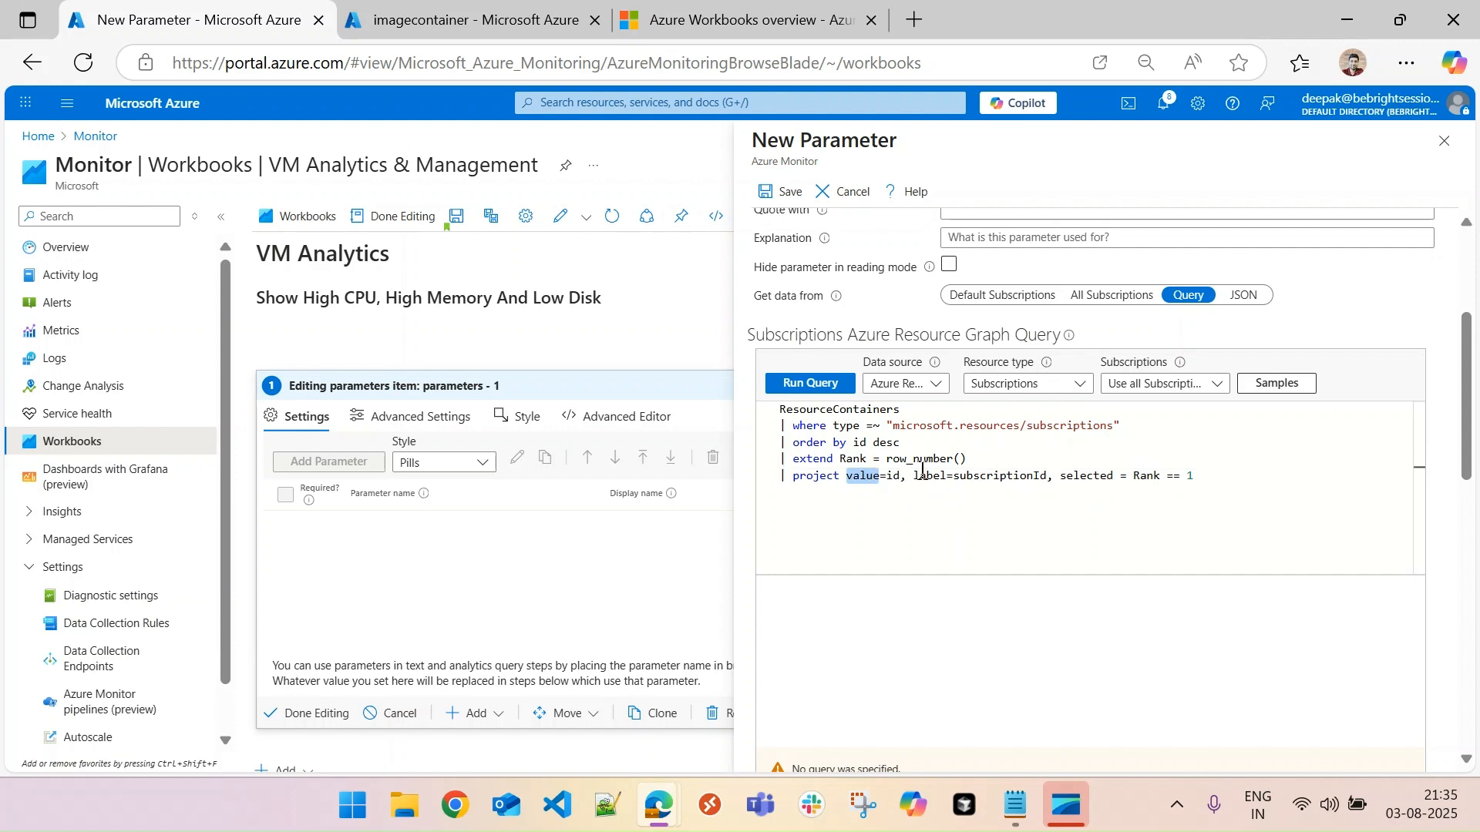
{"action": "double_click", "coordinate": [923, 475]}
{"action": "double_click", "coordinate": [866, 475]}
{"action": "double_click", "coordinate": [938, 472]}
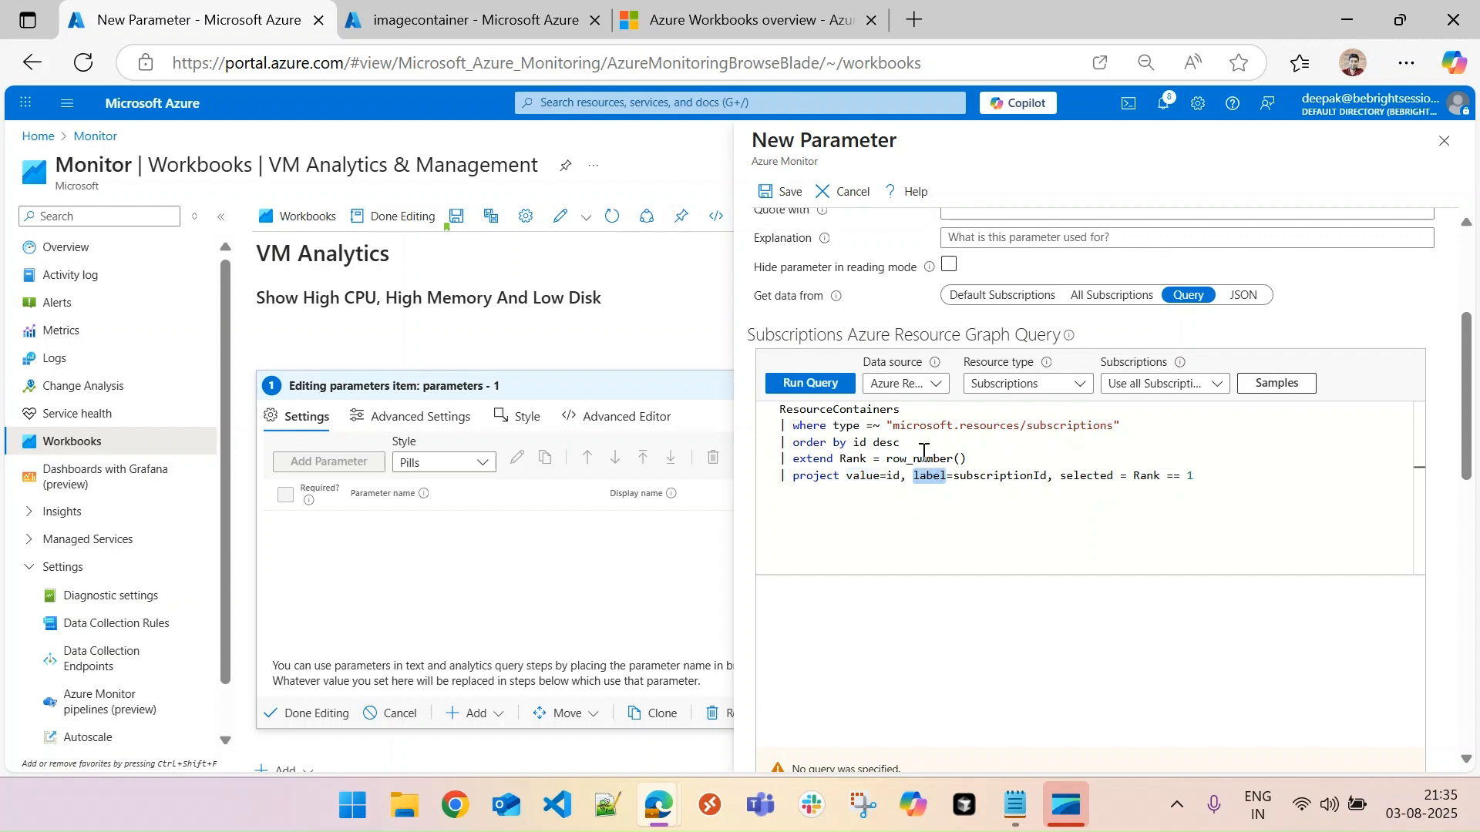
{"action": "double_click", "coordinate": [867, 479]}
{"action": "double_click", "coordinate": [930, 477]}
{"action": "left_click", "coordinate": [897, 486]}
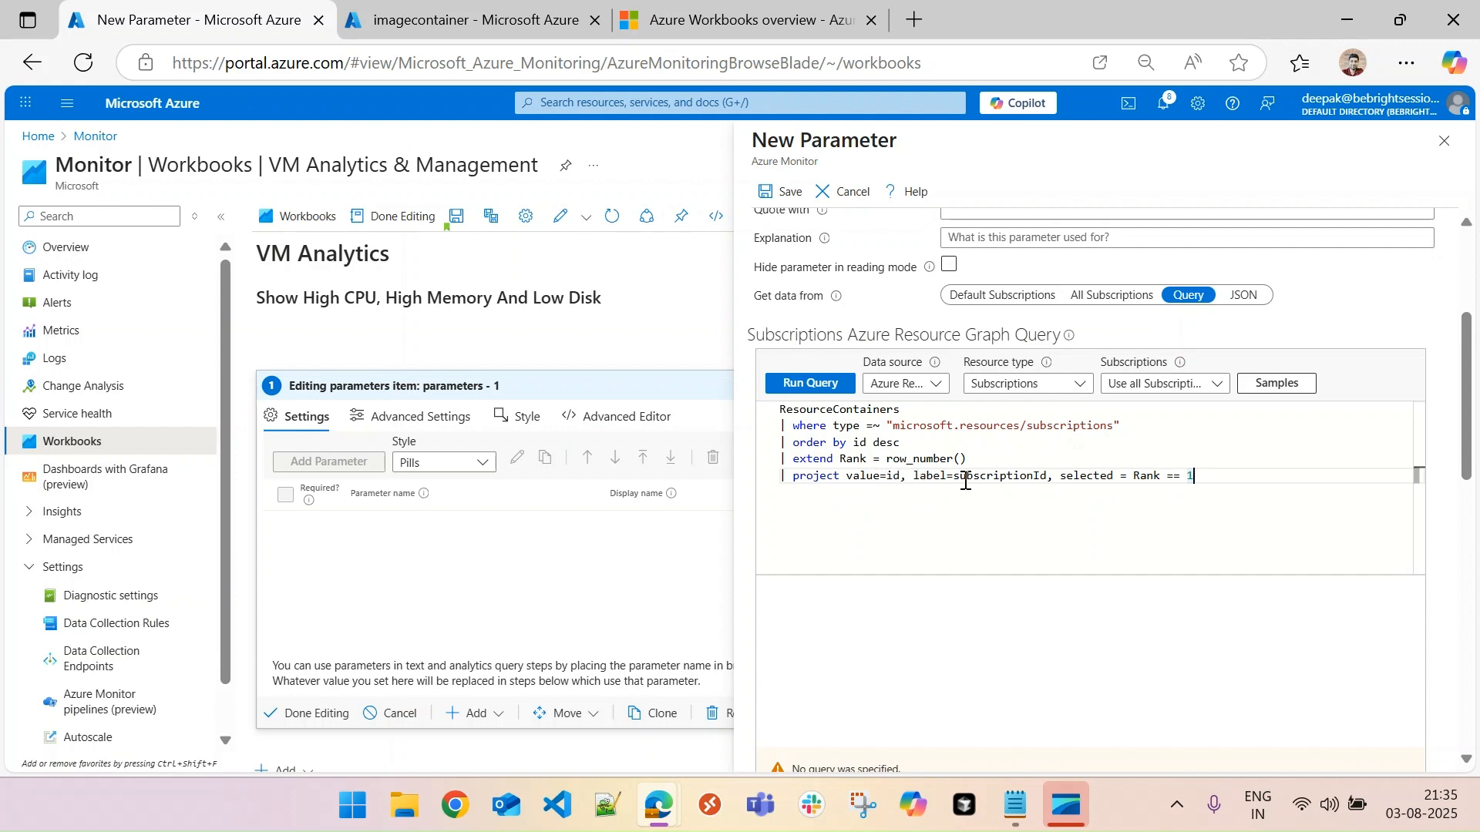
{"action": "double_click", "coordinate": [1076, 475]}
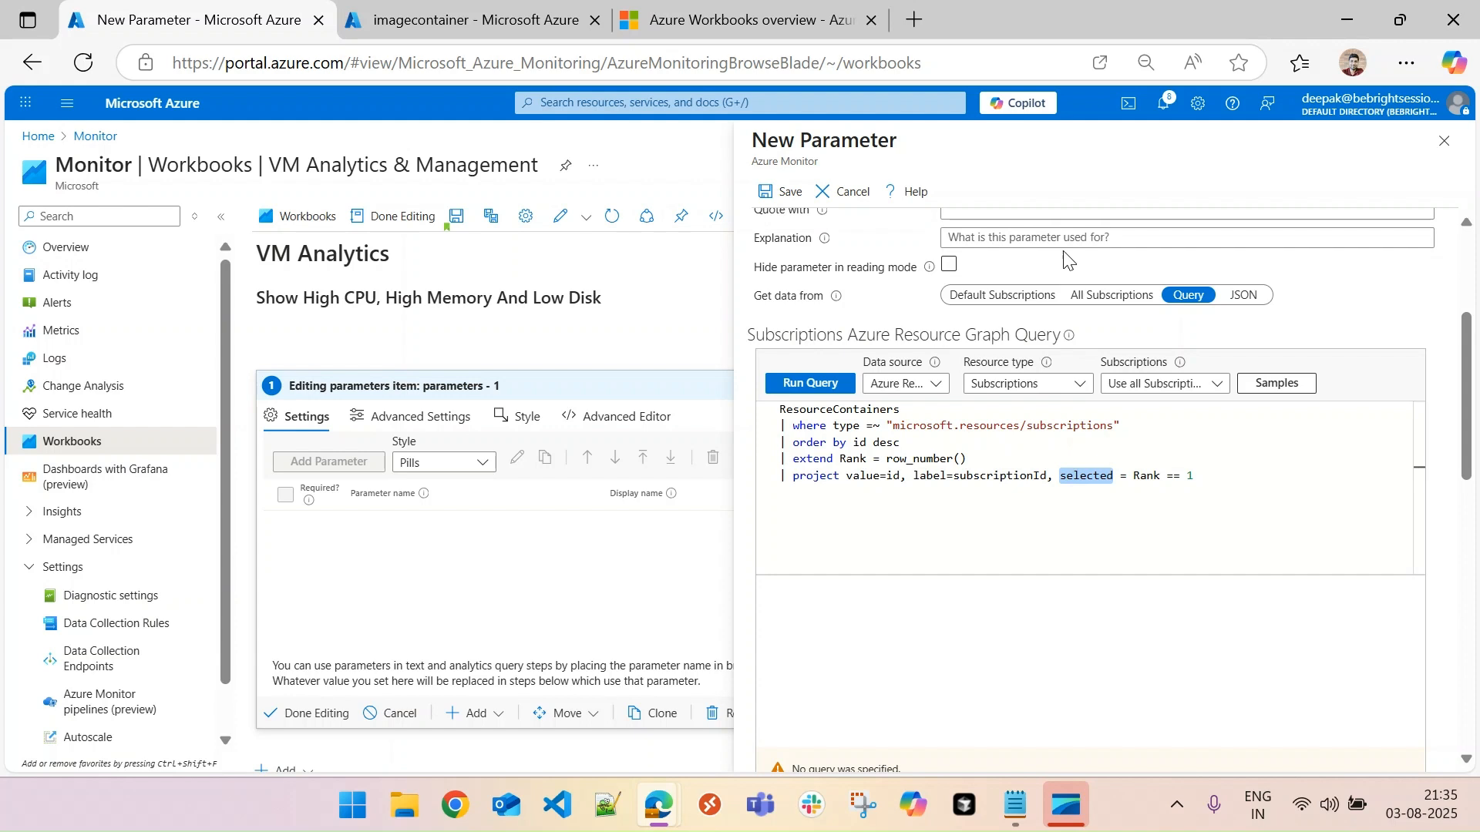
- Run the subscriptions query and compare its results with the row_number() ranking and the "selected = Rank == 1" expression
{"action": "scroll", "coordinate": [1467, 408], "scroll_direction": "up", "scroll_amount": 1}
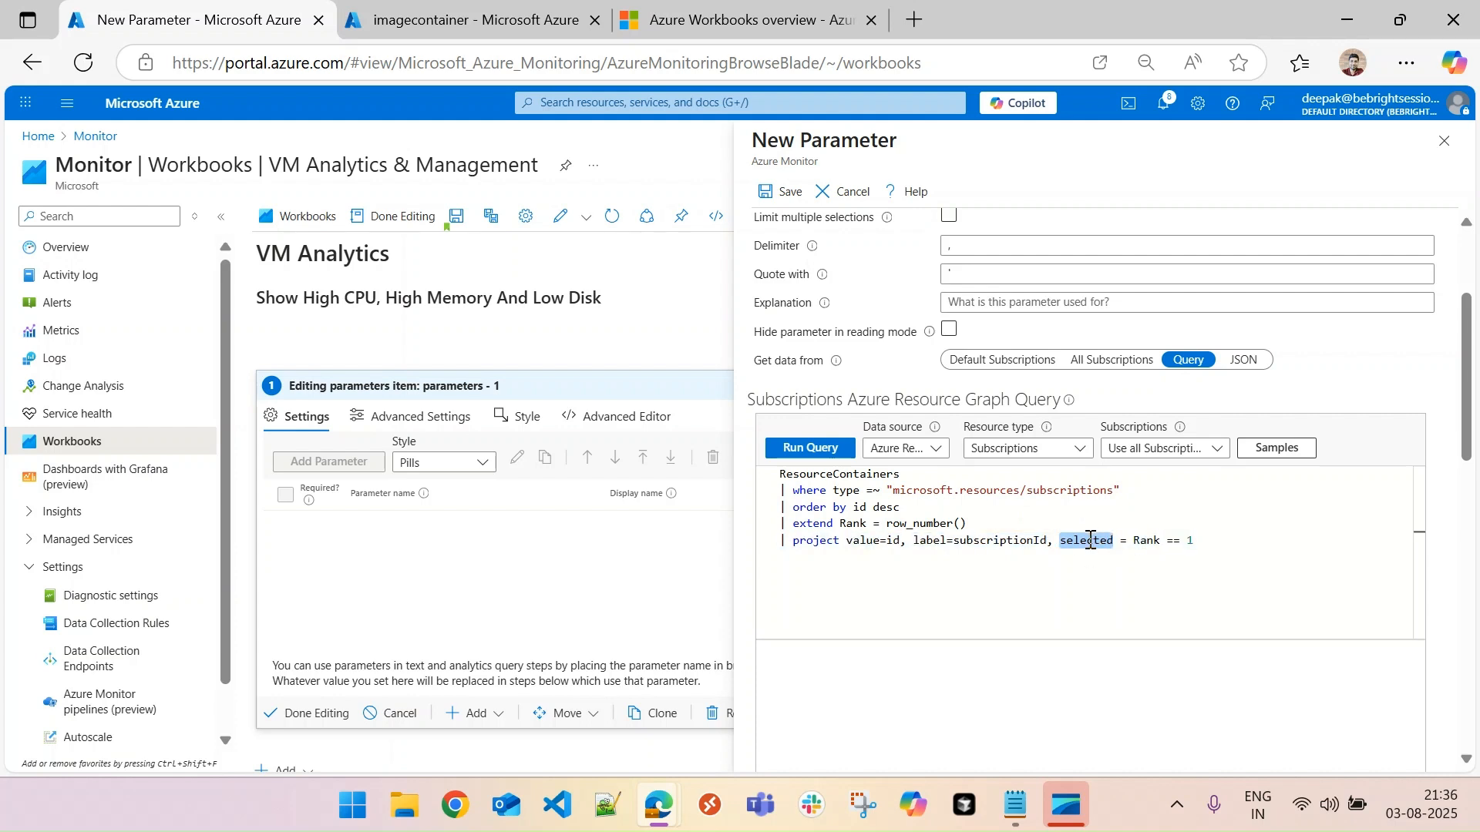
{"action": "left_click", "coordinate": [806, 449]}
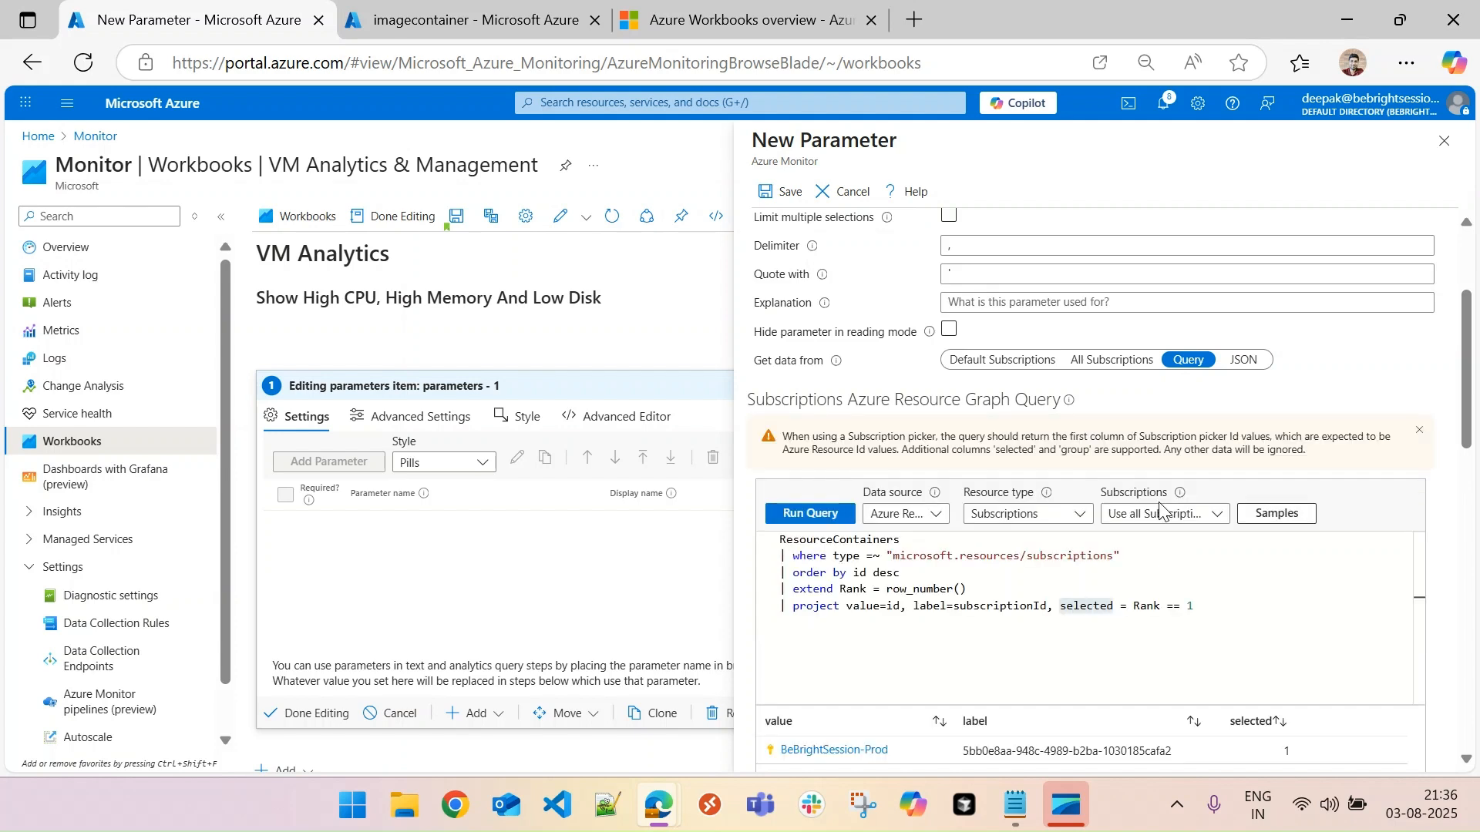
{"action": "left_click_drag", "start_coordinate": [1467, 413], "coordinate": [1467, 462]}
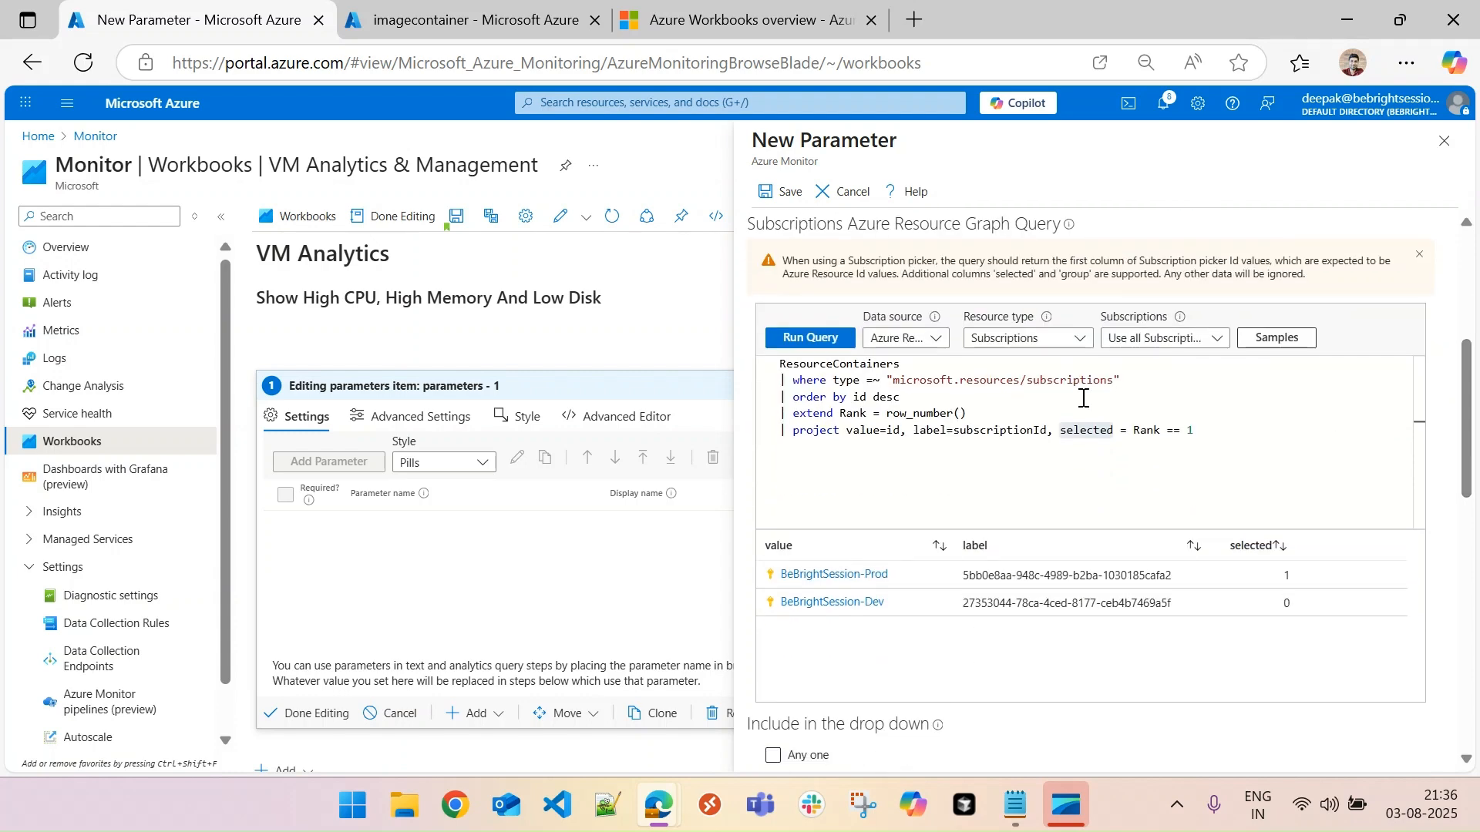
{"action": "left_click_drag", "start_coordinate": [970, 414], "coordinate": [846, 414]}
{"action": "left_click", "coordinate": [1063, 436]}
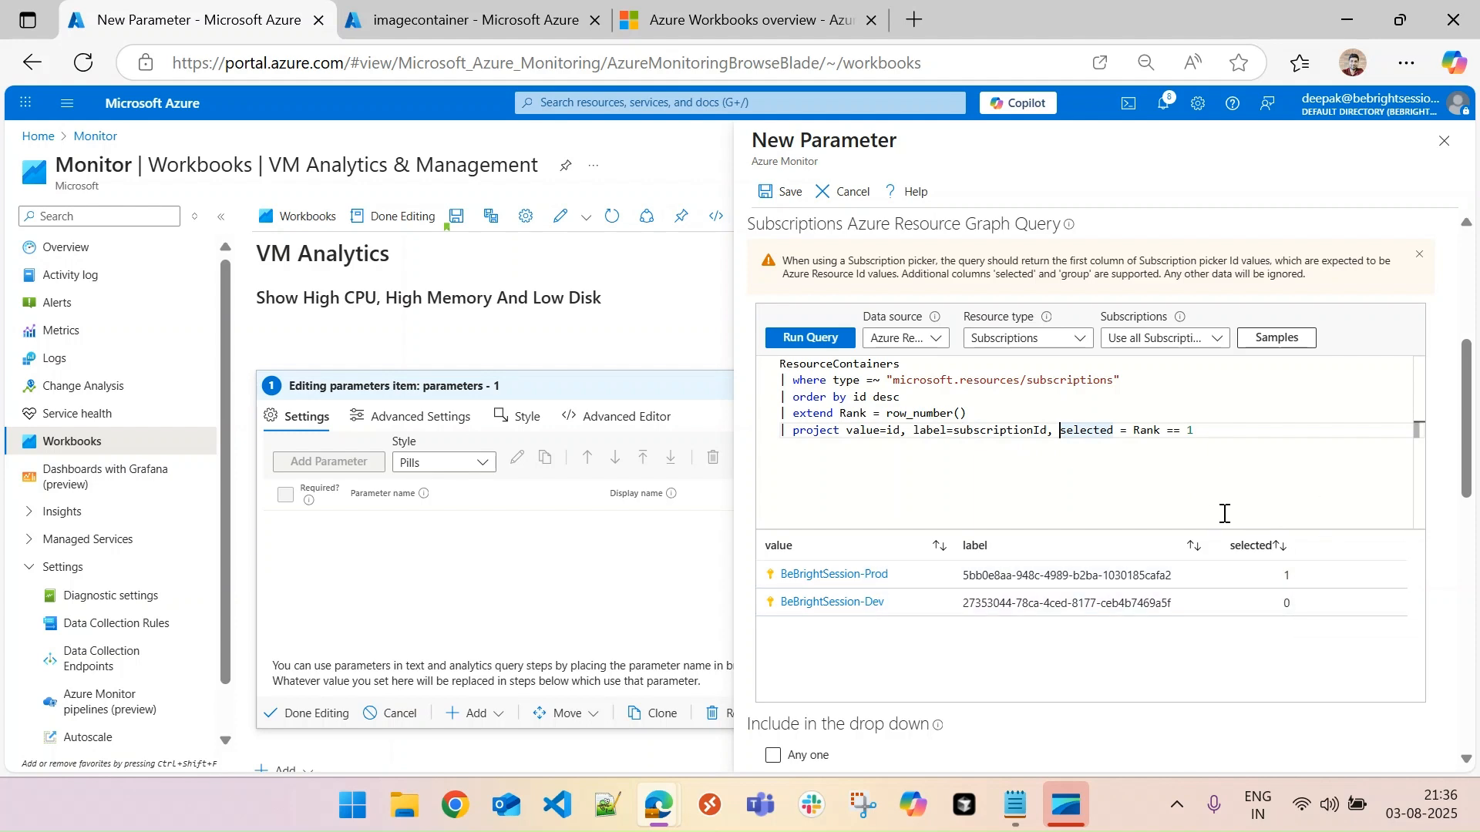
{"action": "double_click", "coordinate": [1073, 430]}
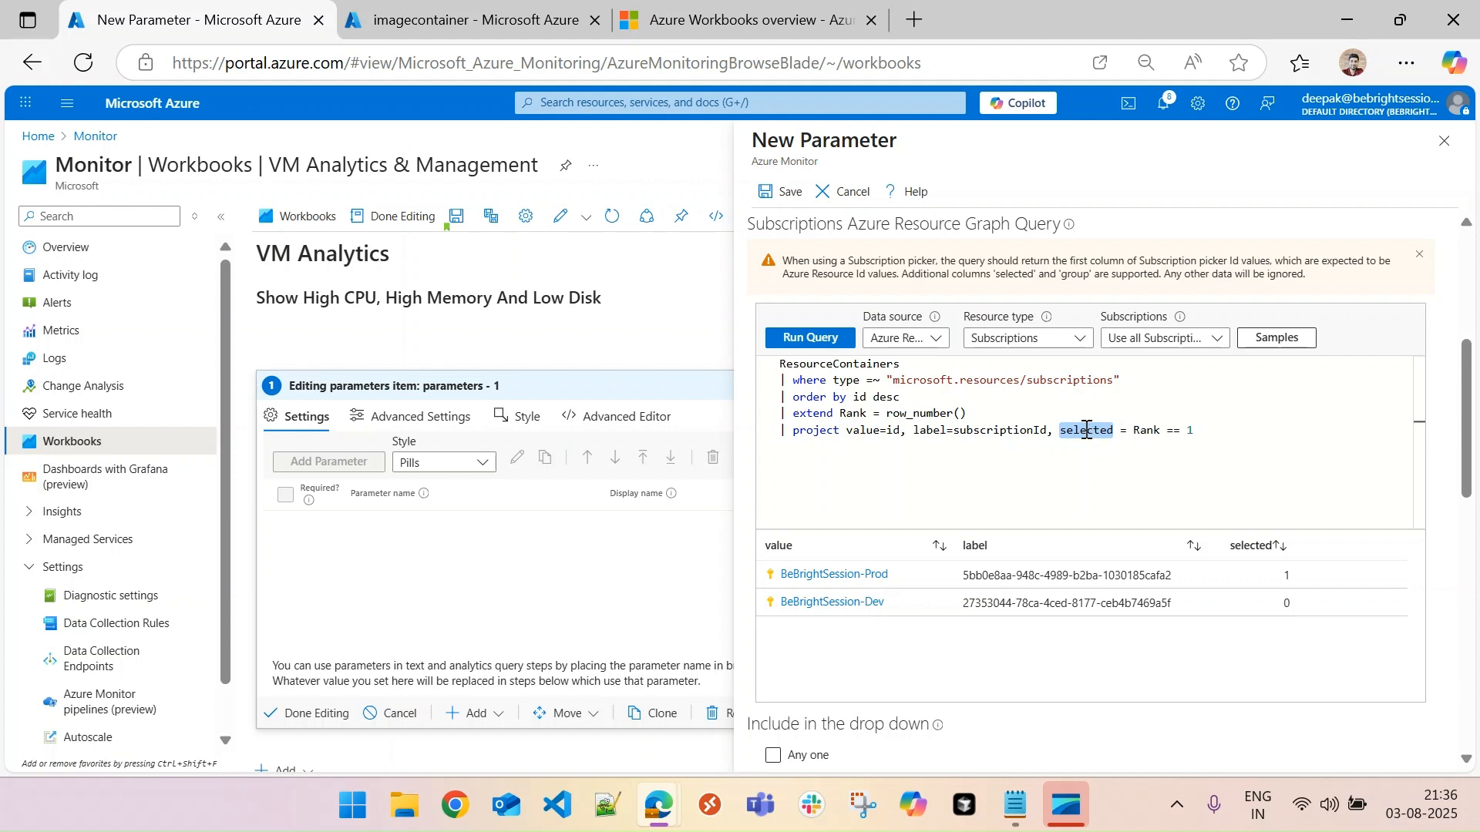
{"action": "left_click_drag", "start_coordinate": [1136, 431], "coordinate": [1199, 429]}
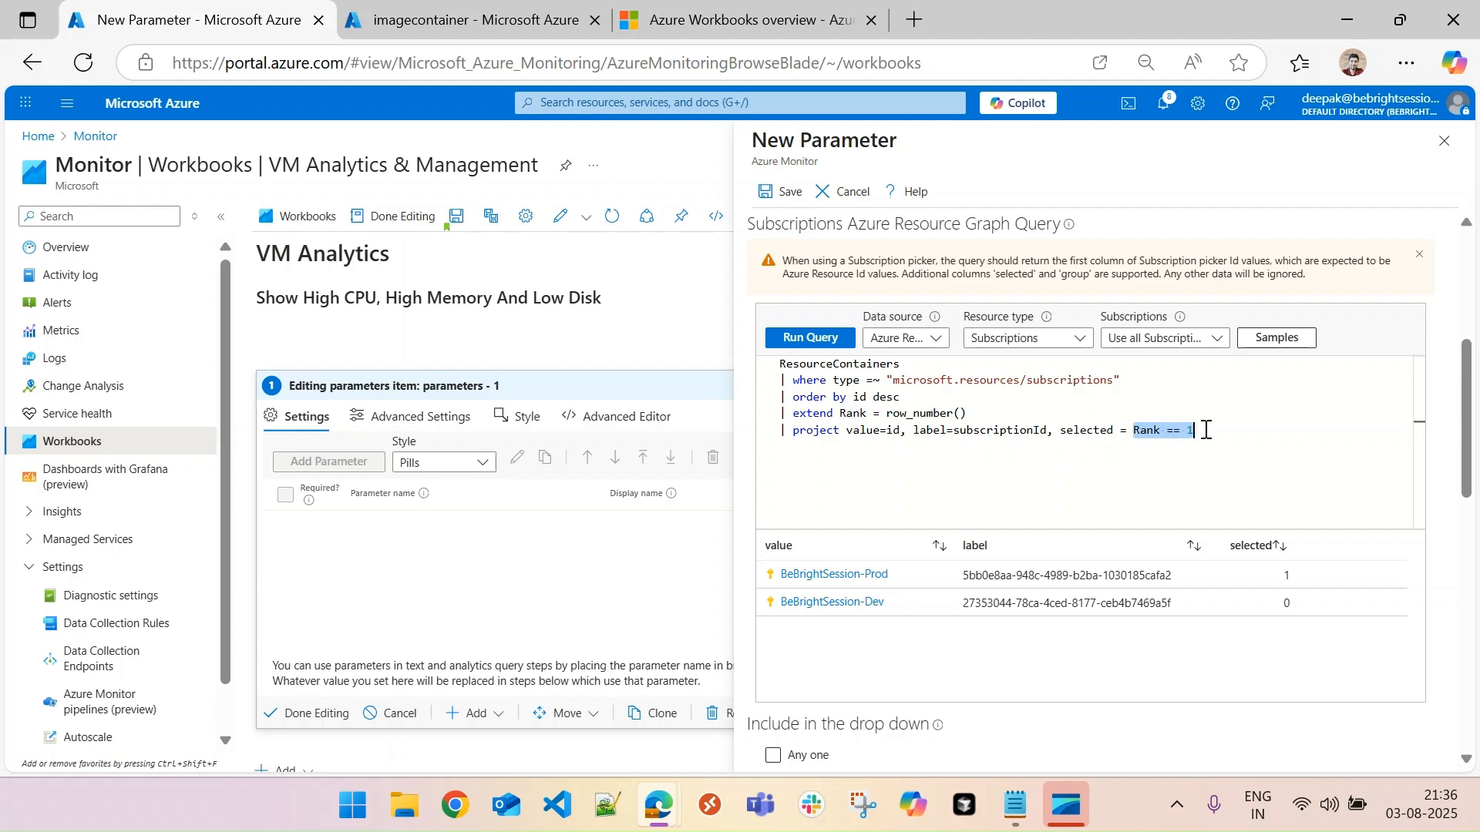
{"action": "left_click", "coordinate": [1211, 430]}
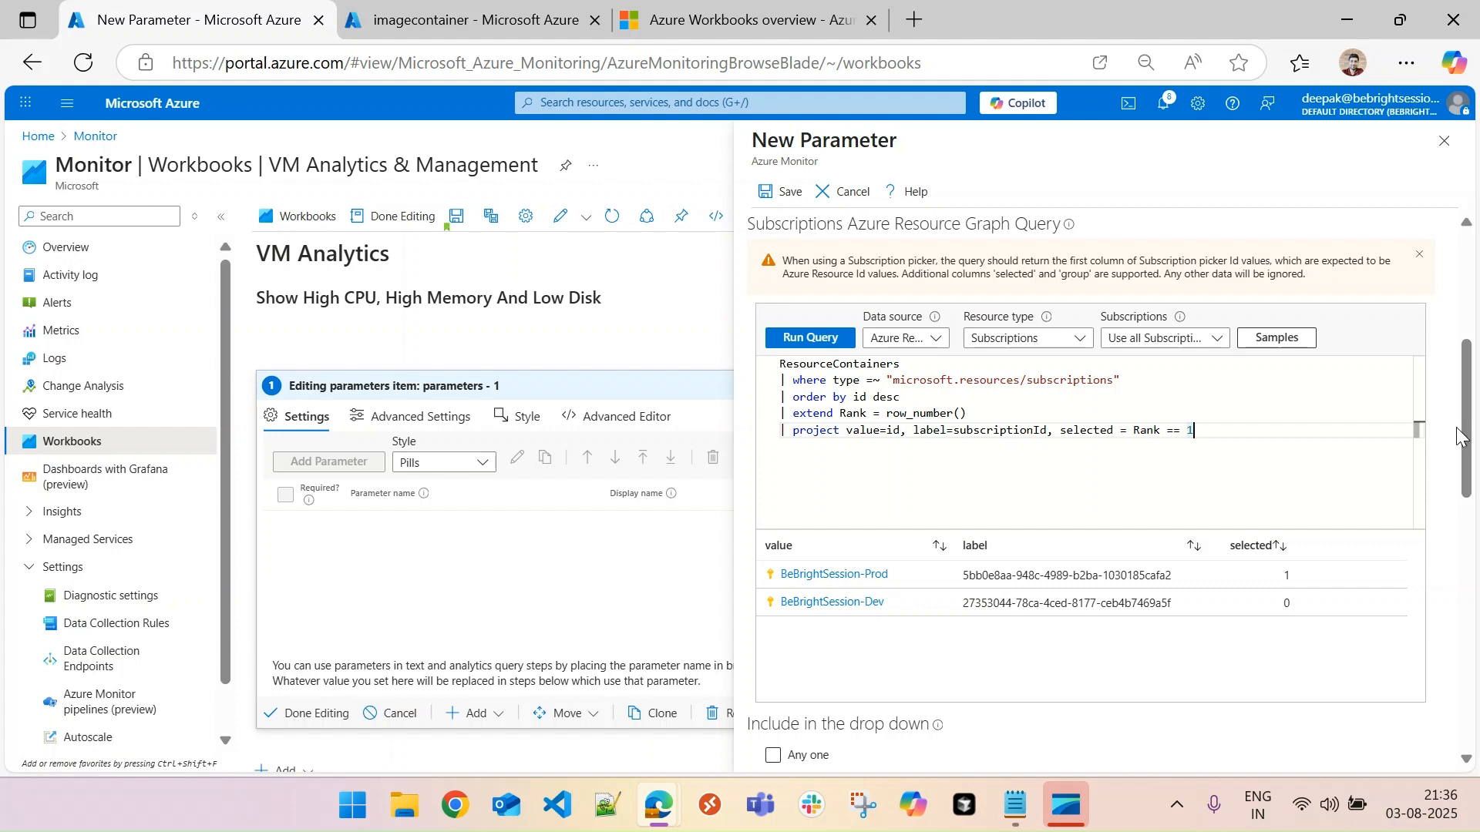
- Exclude the All and Default items options from the parameter's drop-down and check the choices in the preview
{"action": "left_click_drag", "start_coordinate": [1467, 435], "coordinate": [1471, 606]}
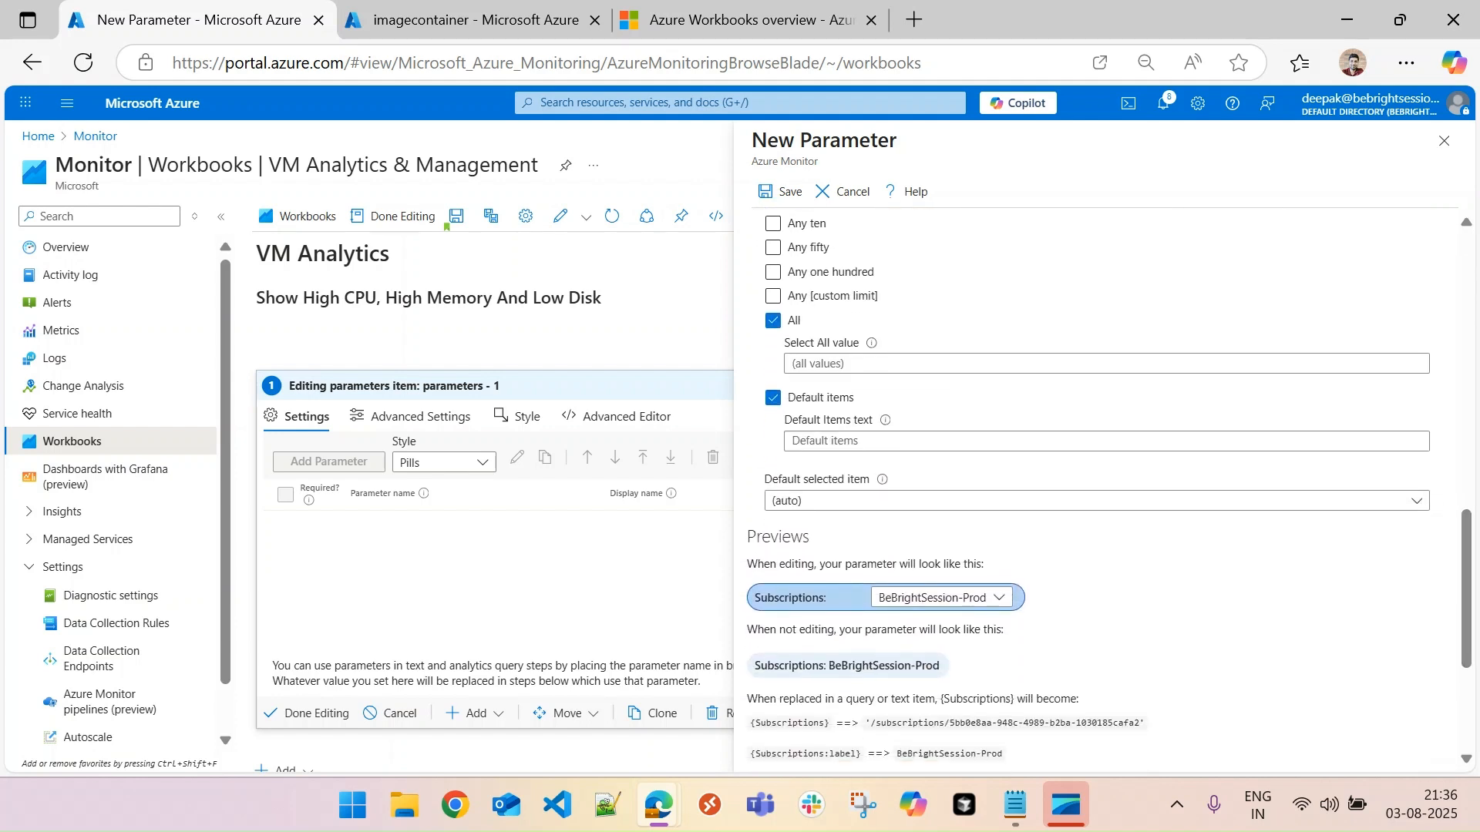
{"action": "left_click", "coordinate": [777, 322]}
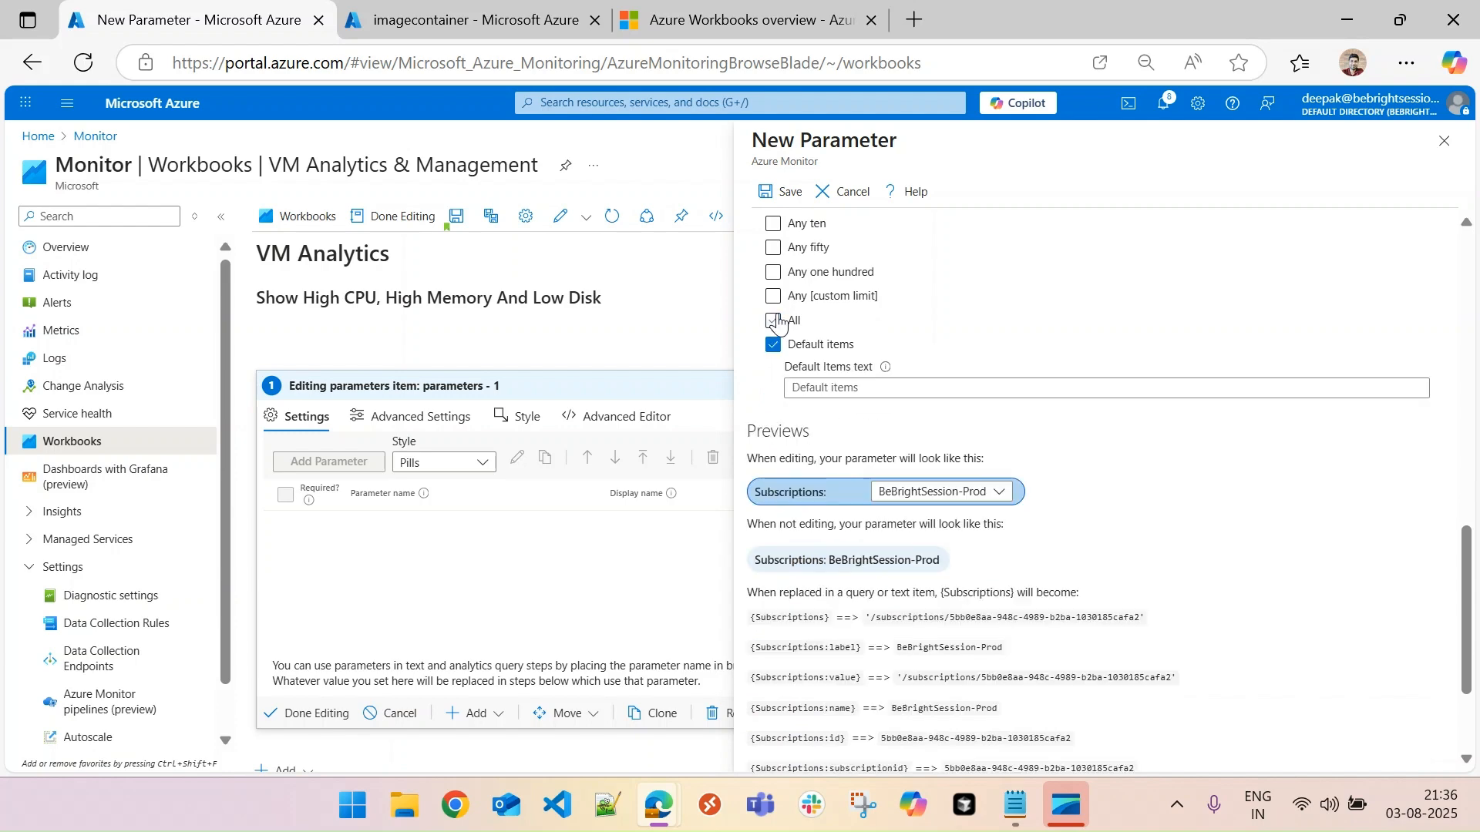
{"action": "left_click", "coordinate": [774, 345]}
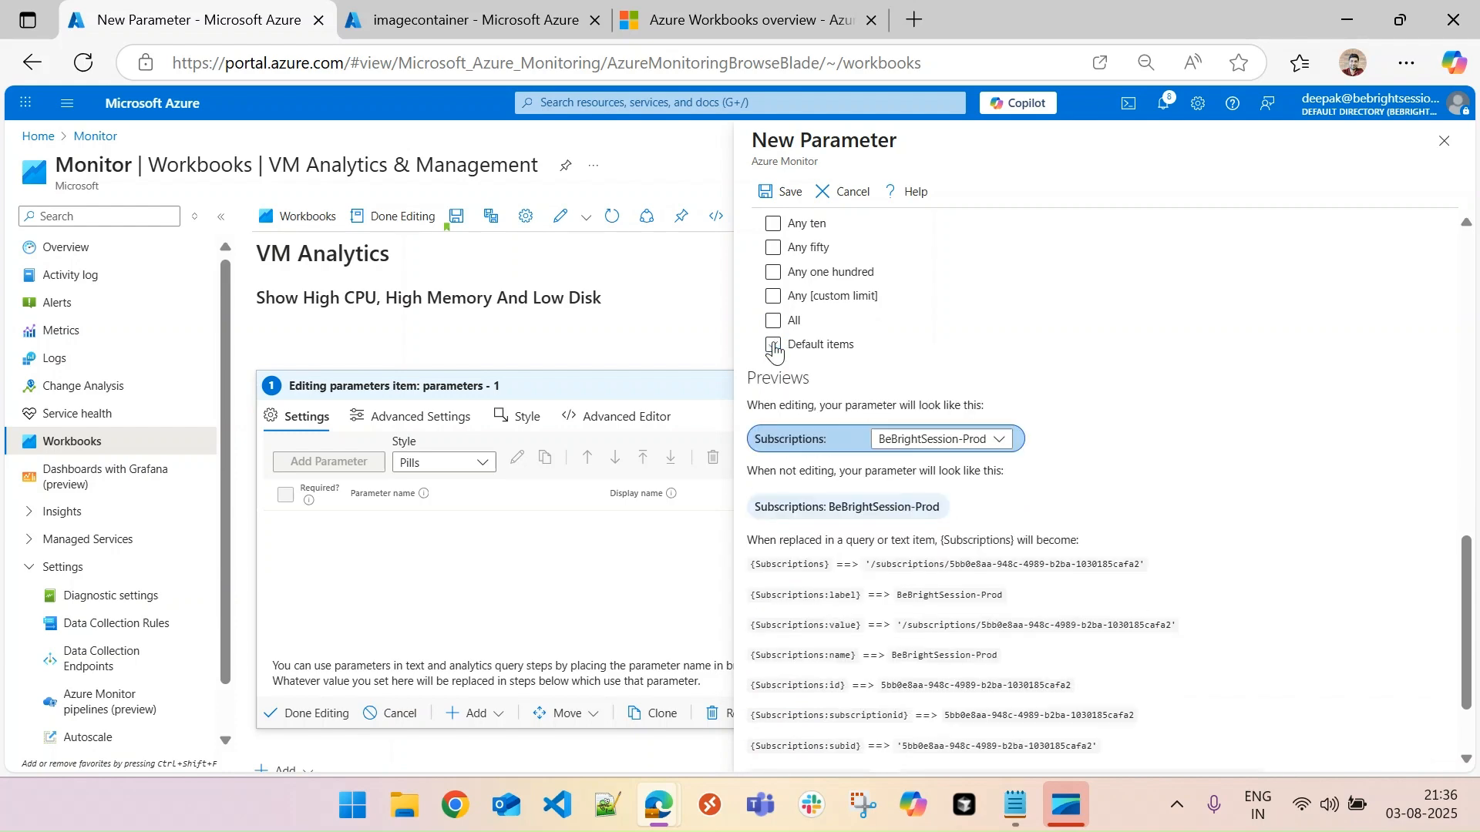
{"action": "left_click", "coordinate": [999, 442]}
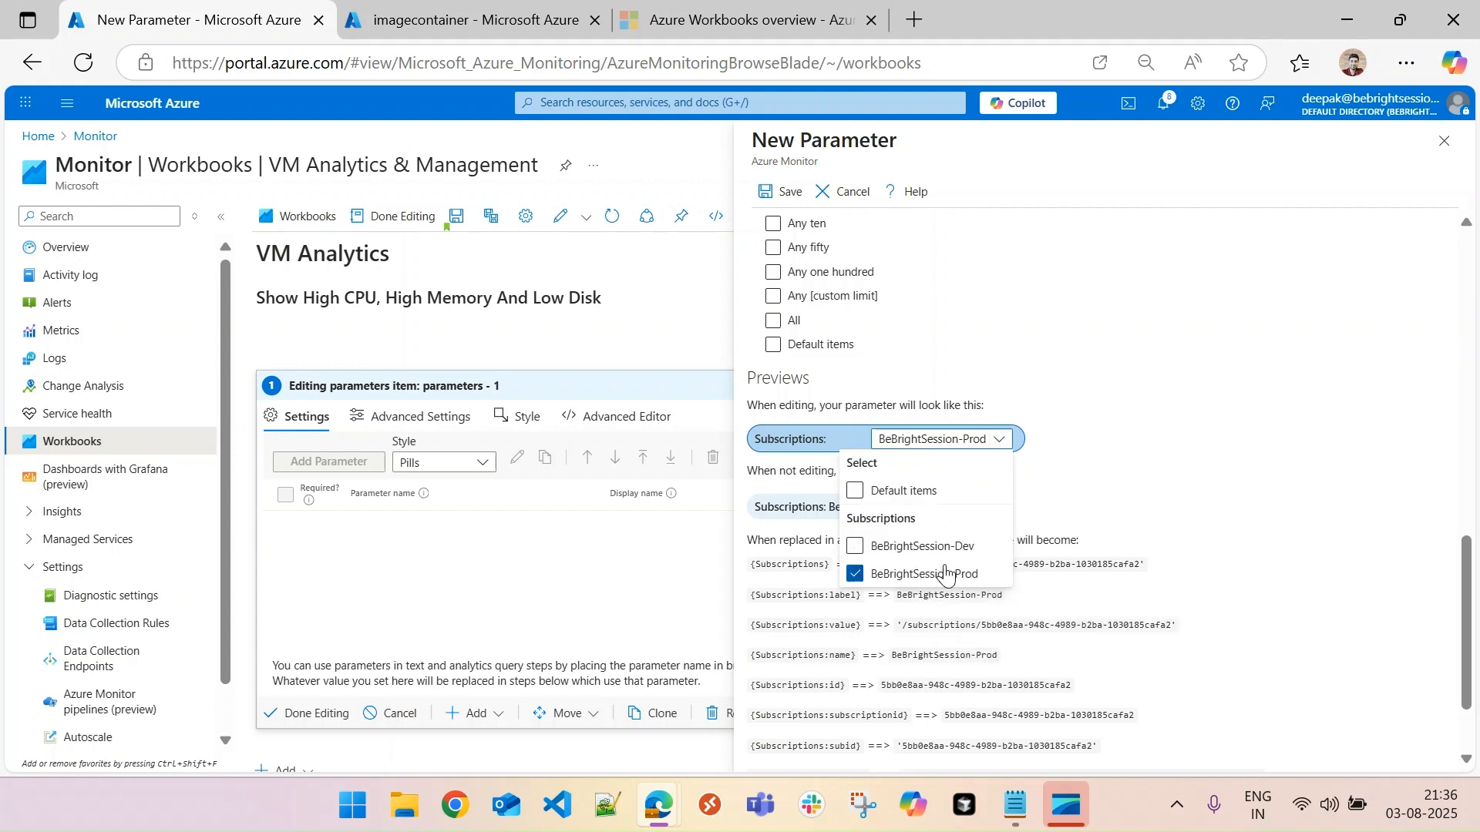
{"action": "left_click", "coordinate": [1160, 420]}
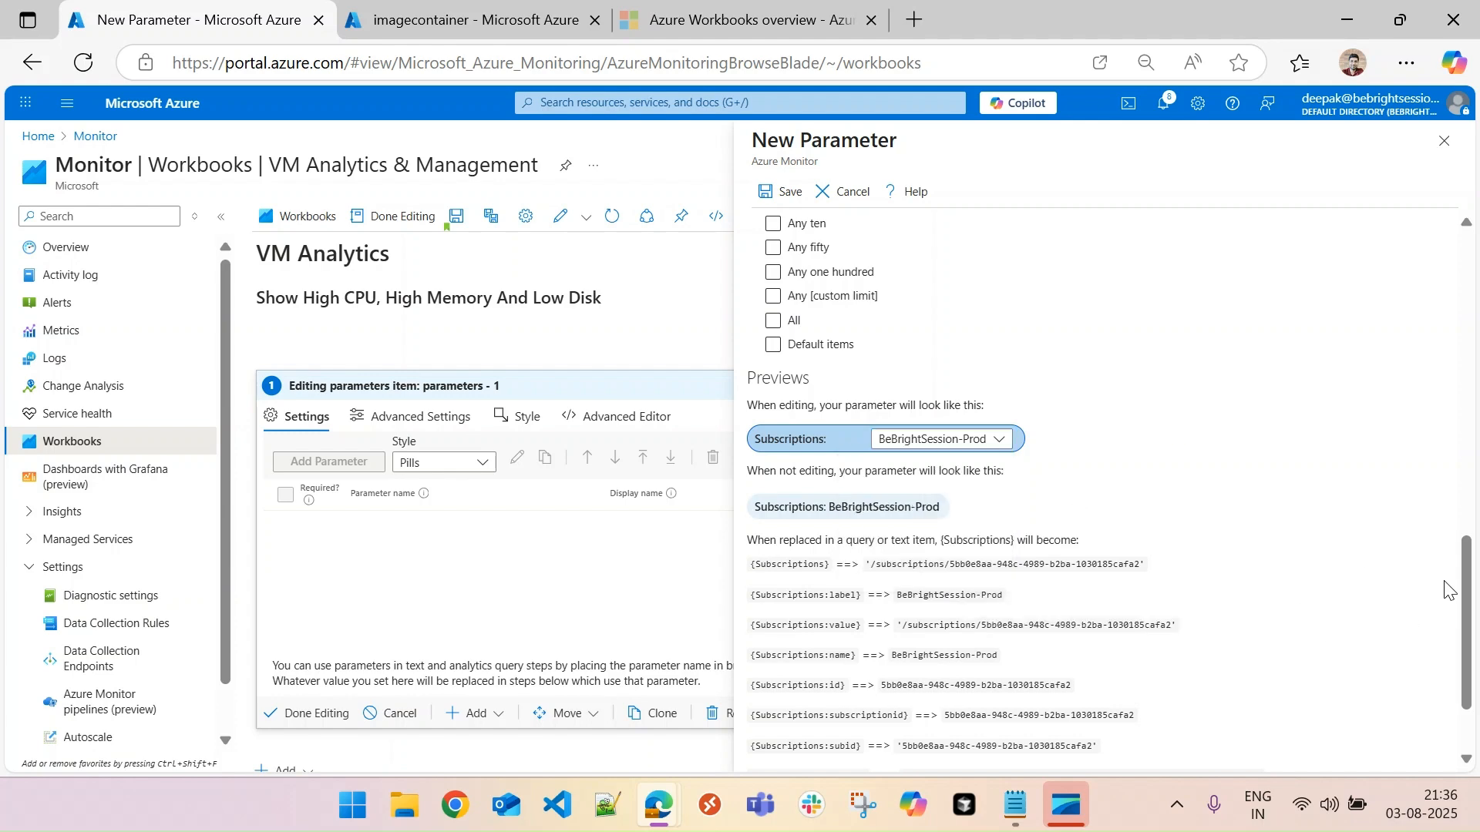
- Save the Subscriptions parameter and check the subscriptions its drop-down offers in the workbook
{"action": "left_click_drag", "start_coordinate": [1467, 594], "coordinate": [1458, 243]}
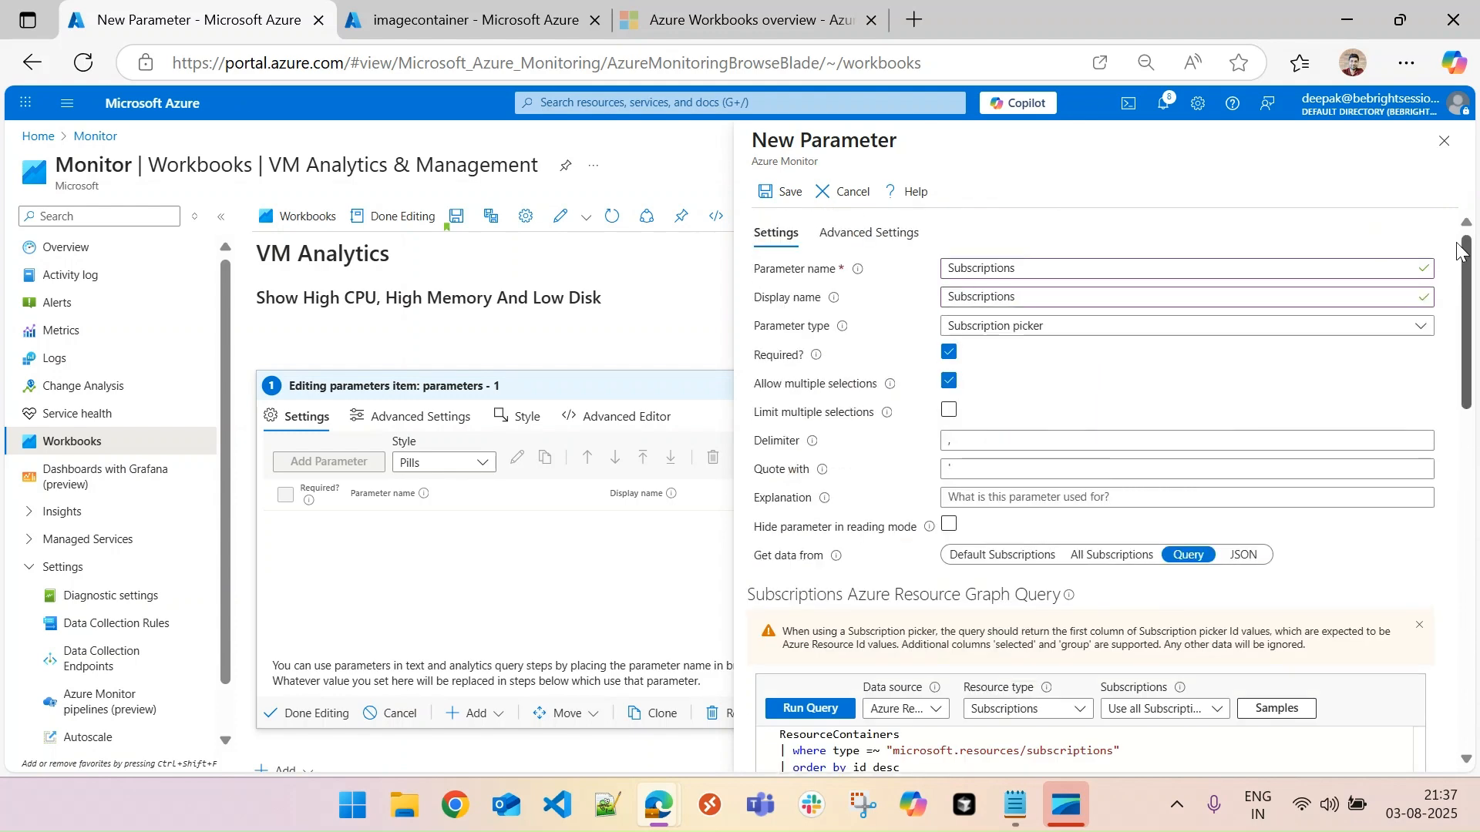
{"action": "left_click", "coordinate": [775, 194]}
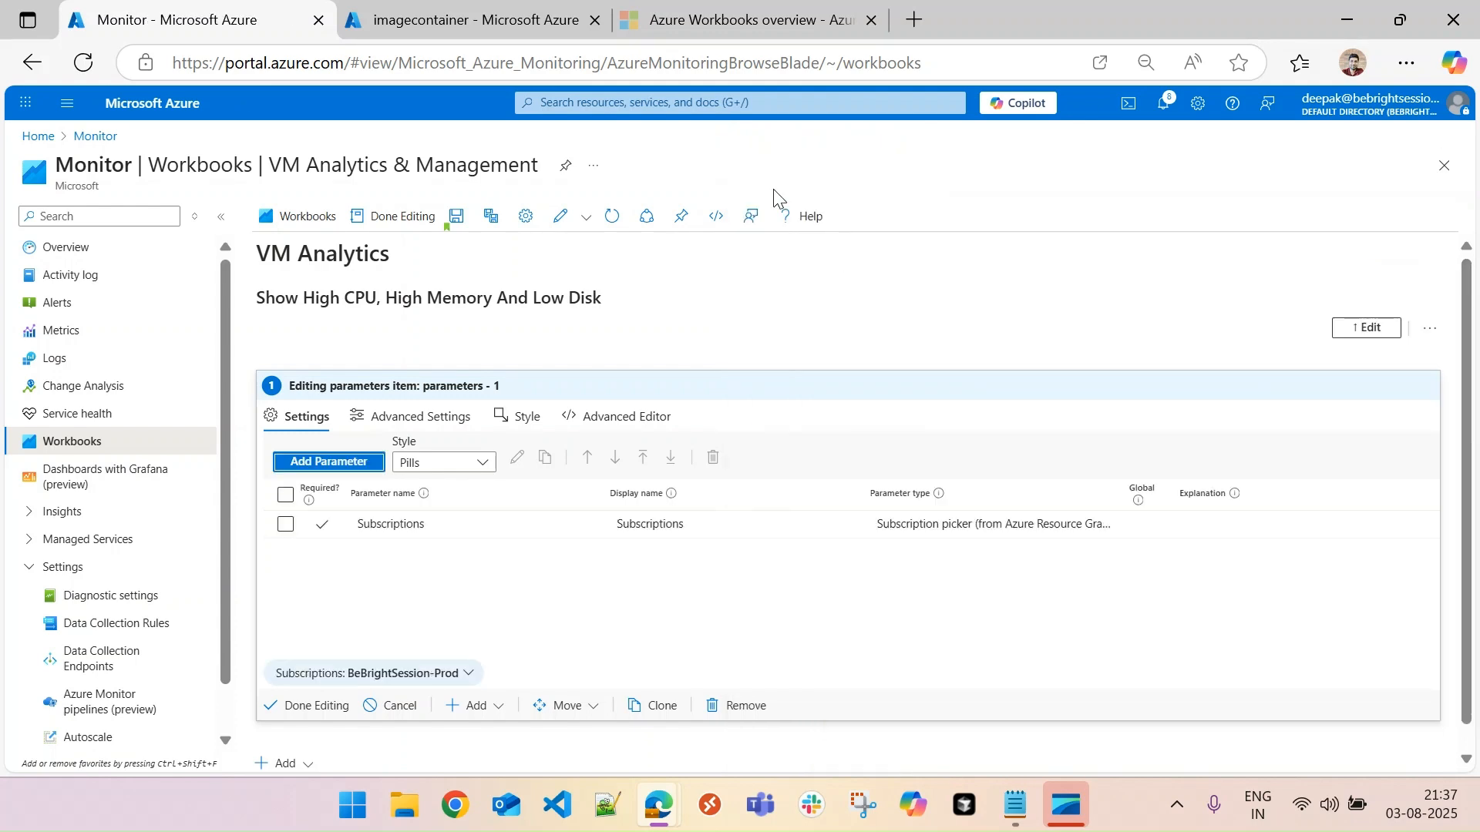
{"action": "left_click", "coordinate": [470, 677]}
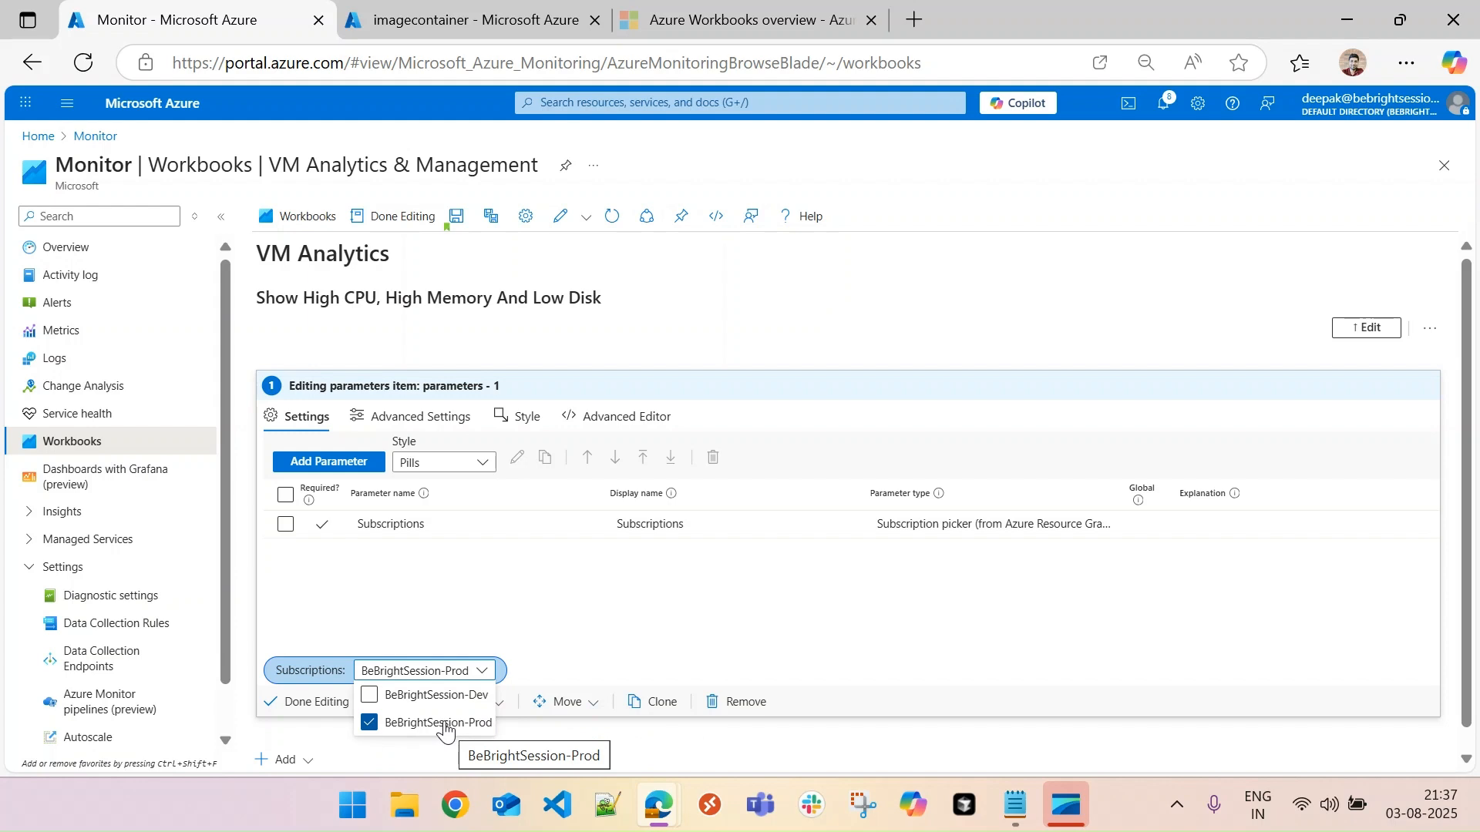
{"action": "left_click", "coordinate": [609, 634]}
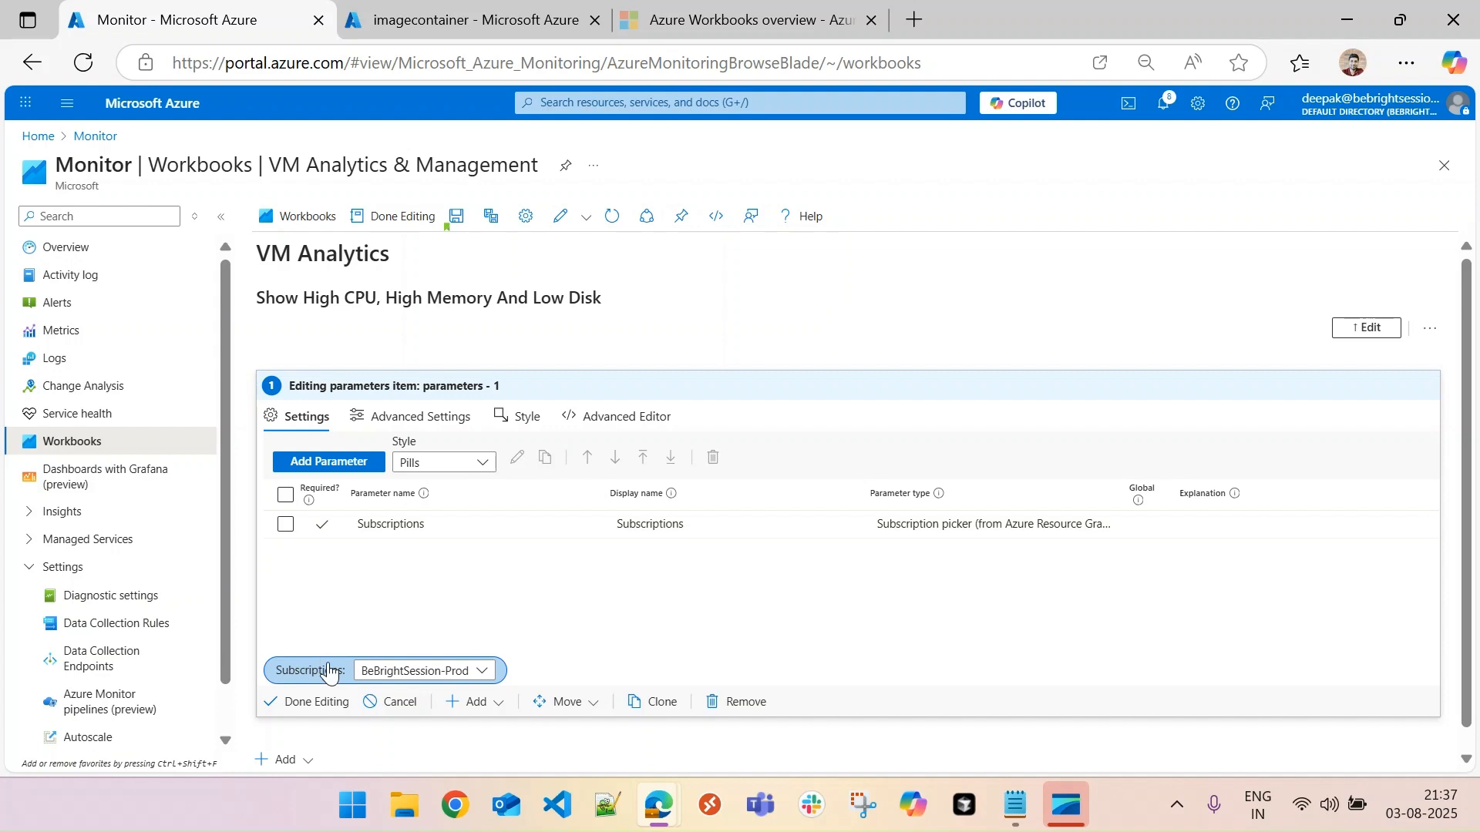
- Try the Standard, Form Horizontal and Form Vertical styles on the parameters item, and settle on Standard
{"action": "left_click", "coordinate": [479, 463]}
{"action": "left_click", "coordinate": [458, 514]}
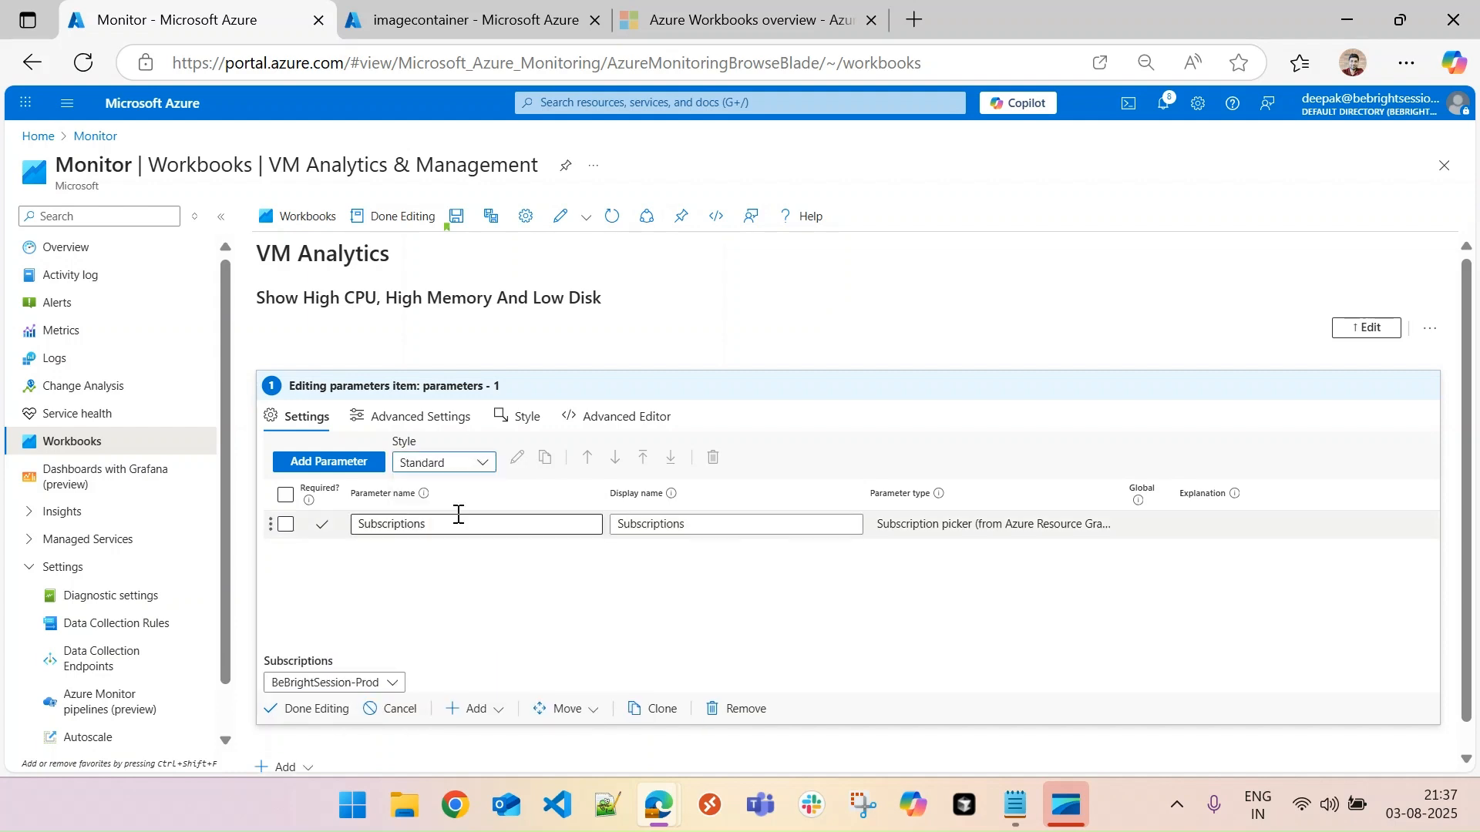
{"action": "left_click", "coordinate": [483, 462]}
{"action": "left_click", "coordinate": [454, 539]}
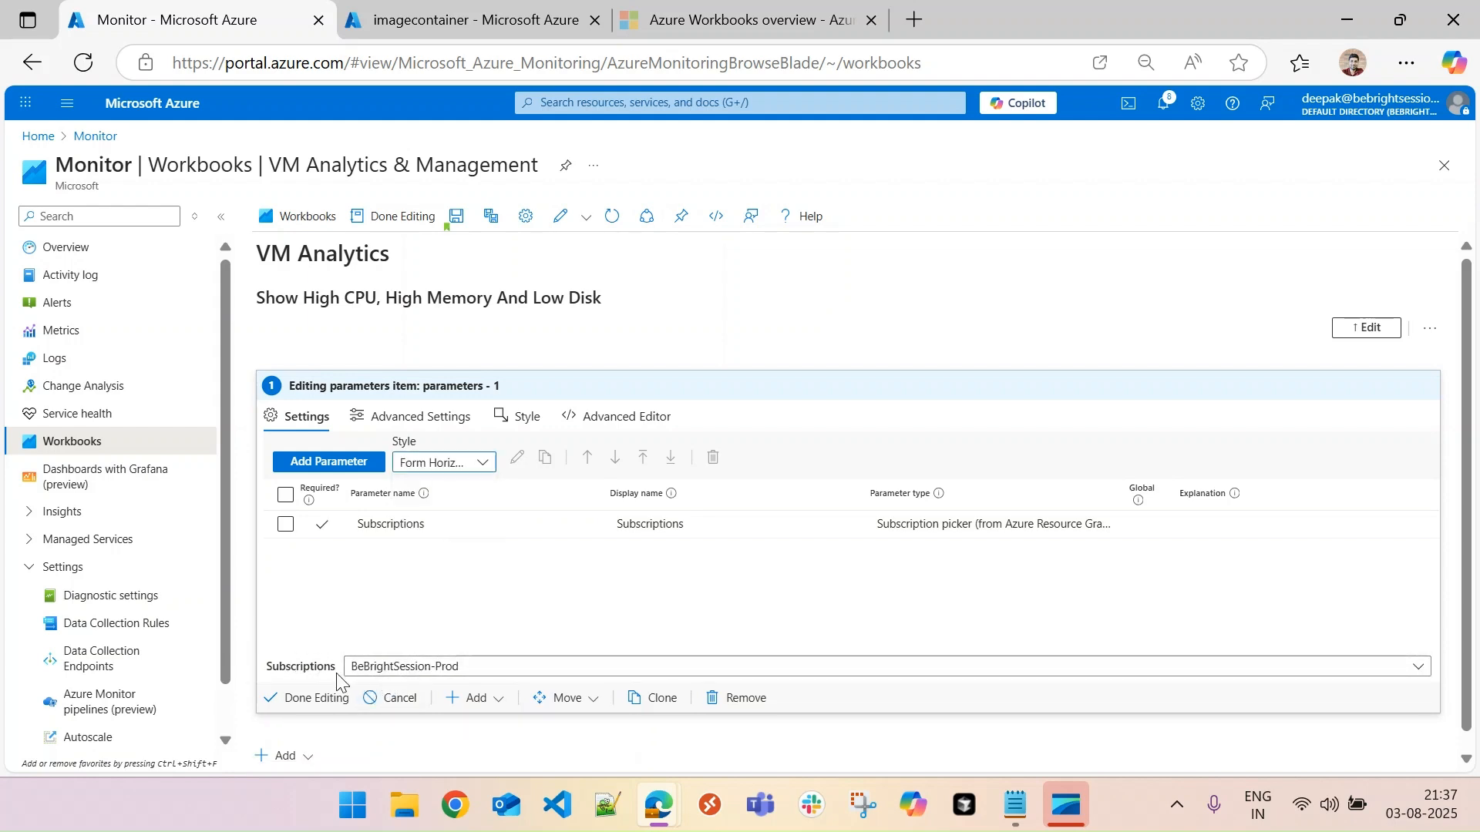
{"action": "left_click", "coordinate": [485, 465]}
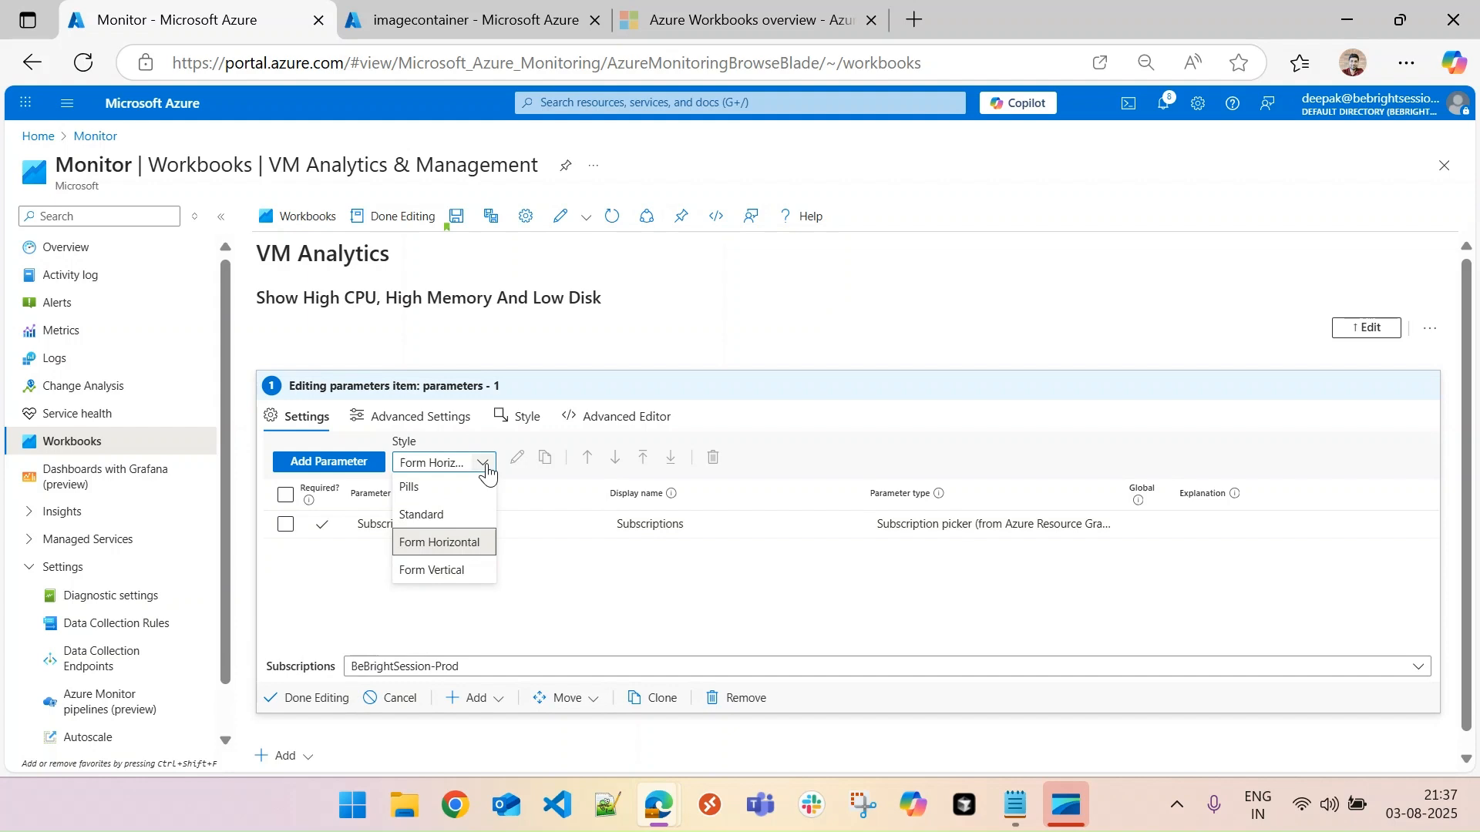
{"action": "left_click", "coordinate": [456, 571]}
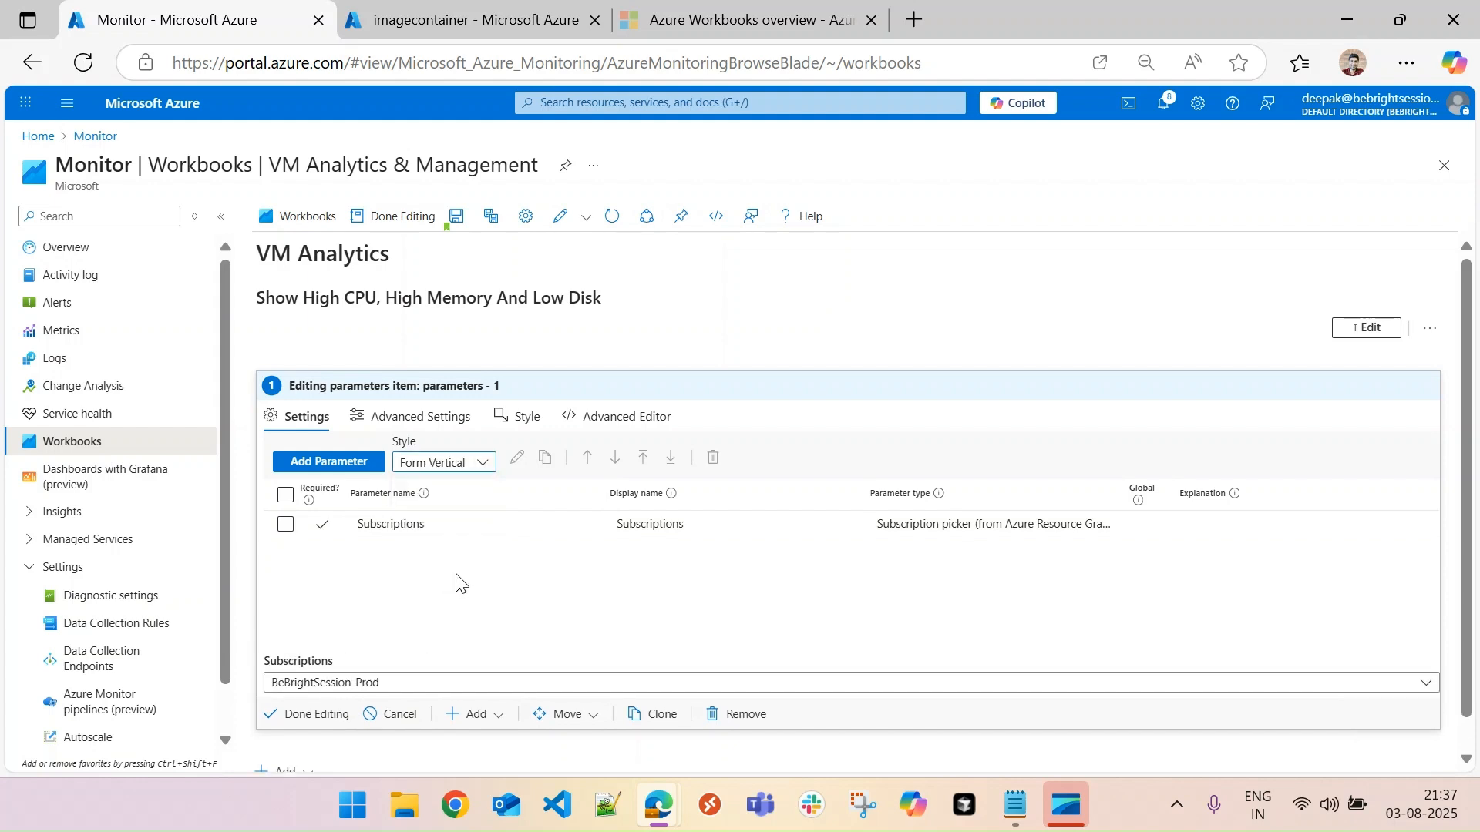
{"action": "left_click", "coordinate": [478, 469]}
{"action": "left_click", "coordinate": [451, 522]}
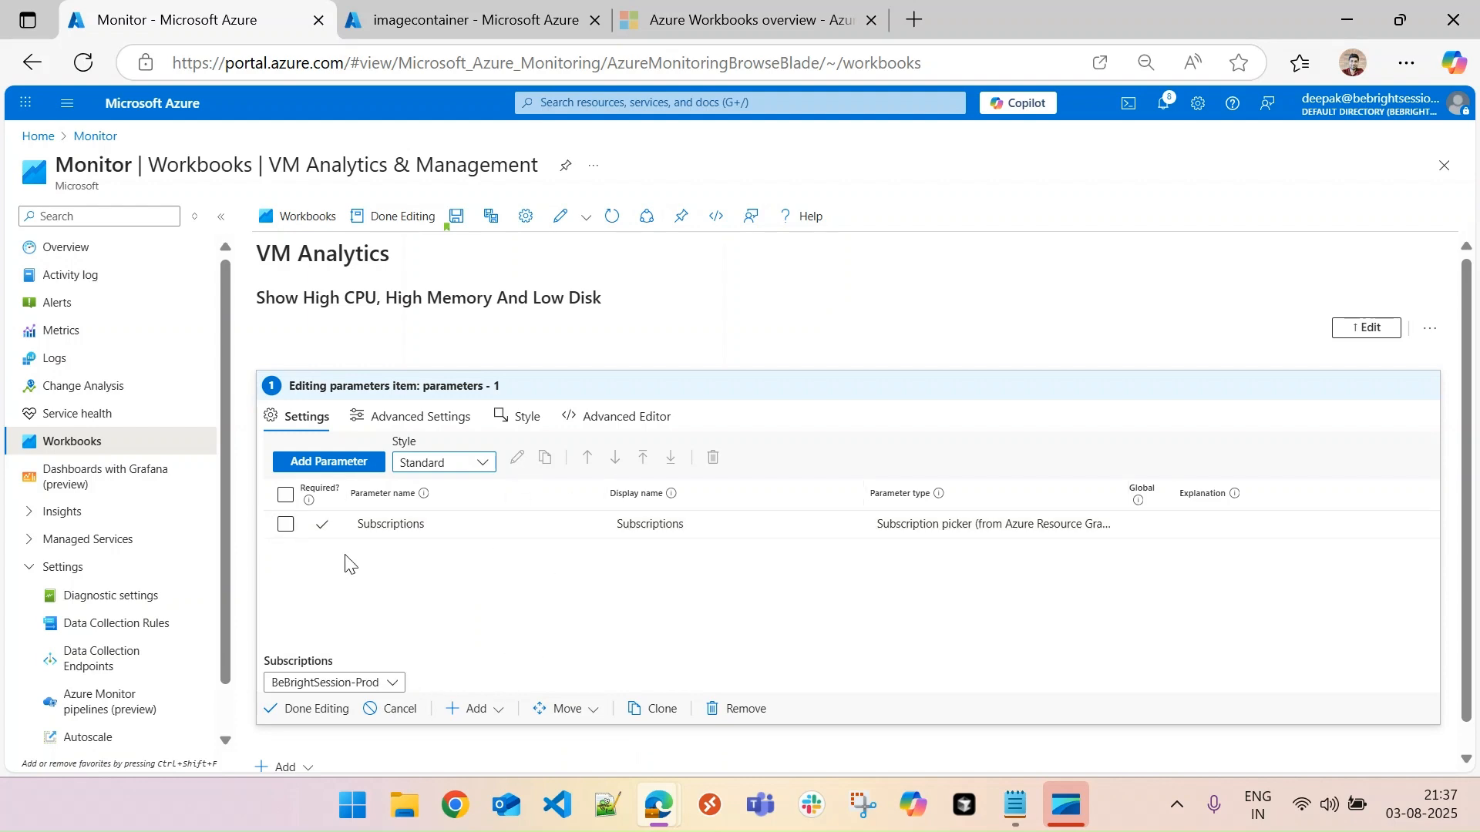
- Open the Subscriptions parameter for editing to review its settings, and close it without making changes
{"action": "left_click", "coordinate": [345, 524]}
{"action": "left_click", "coordinate": [285, 524]}
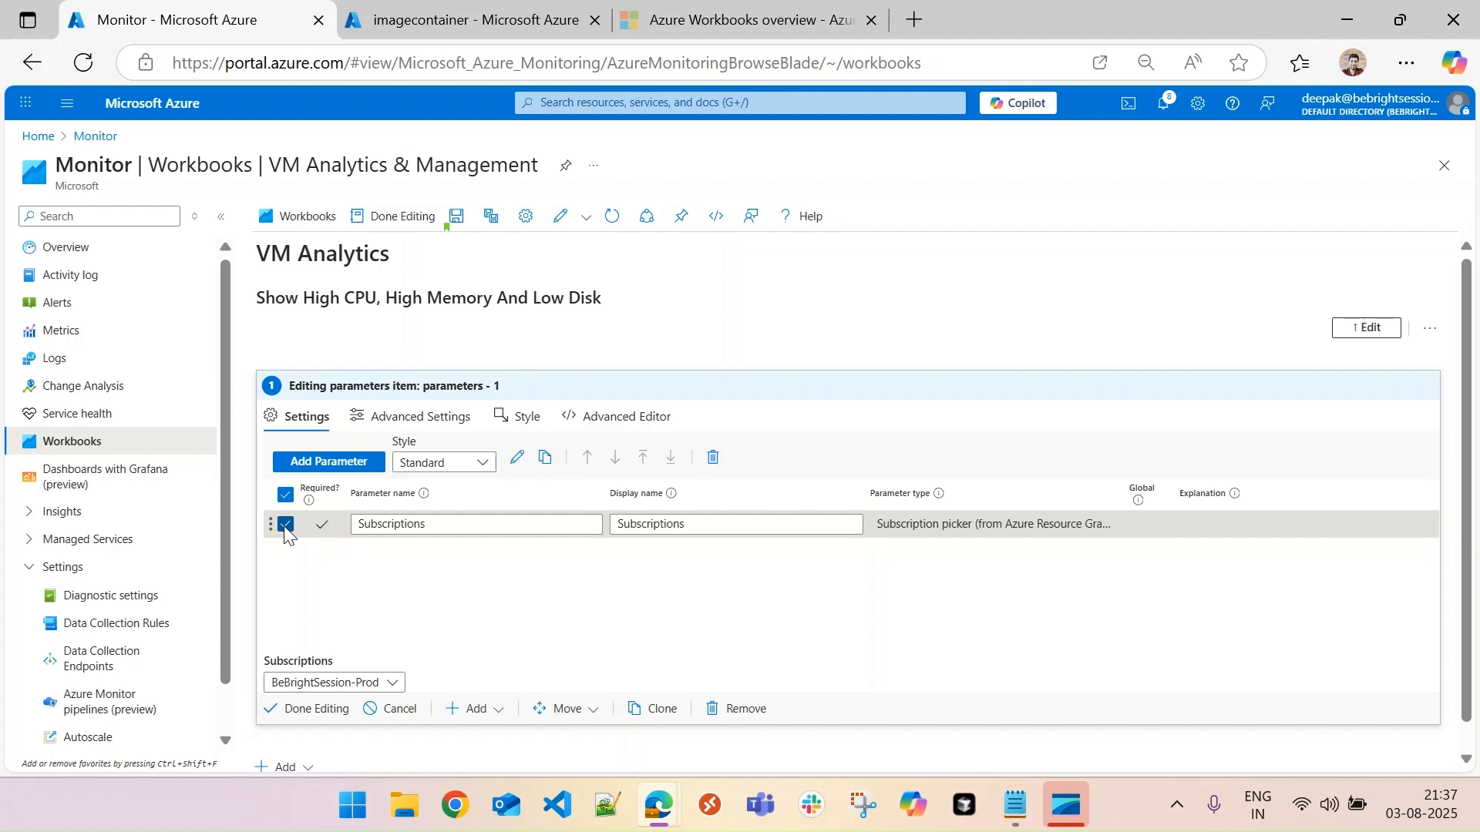
{"action": "left_click", "coordinate": [519, 459]}
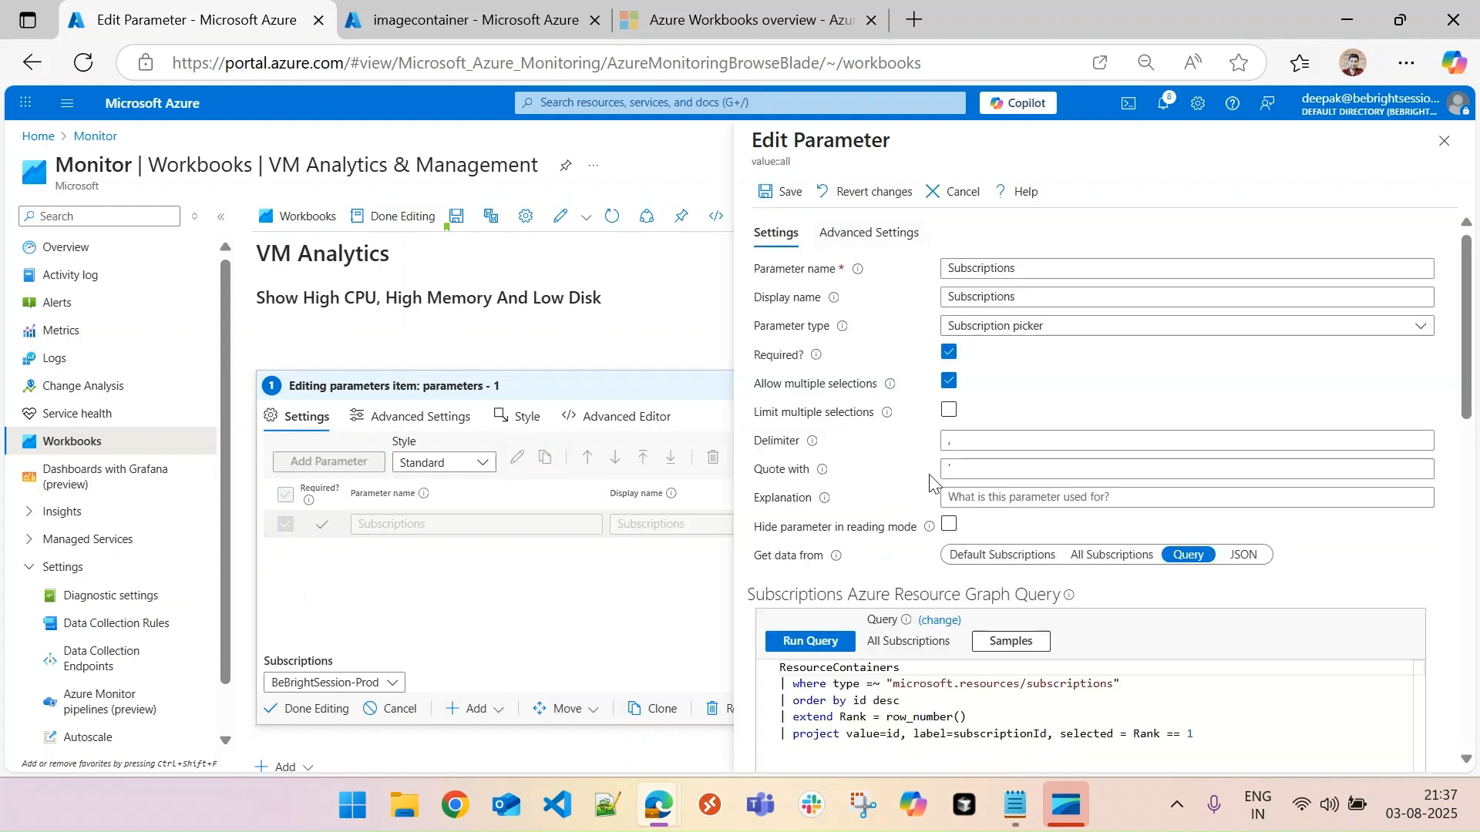
{"action": "left_click", "coordinate": [956, 192]}
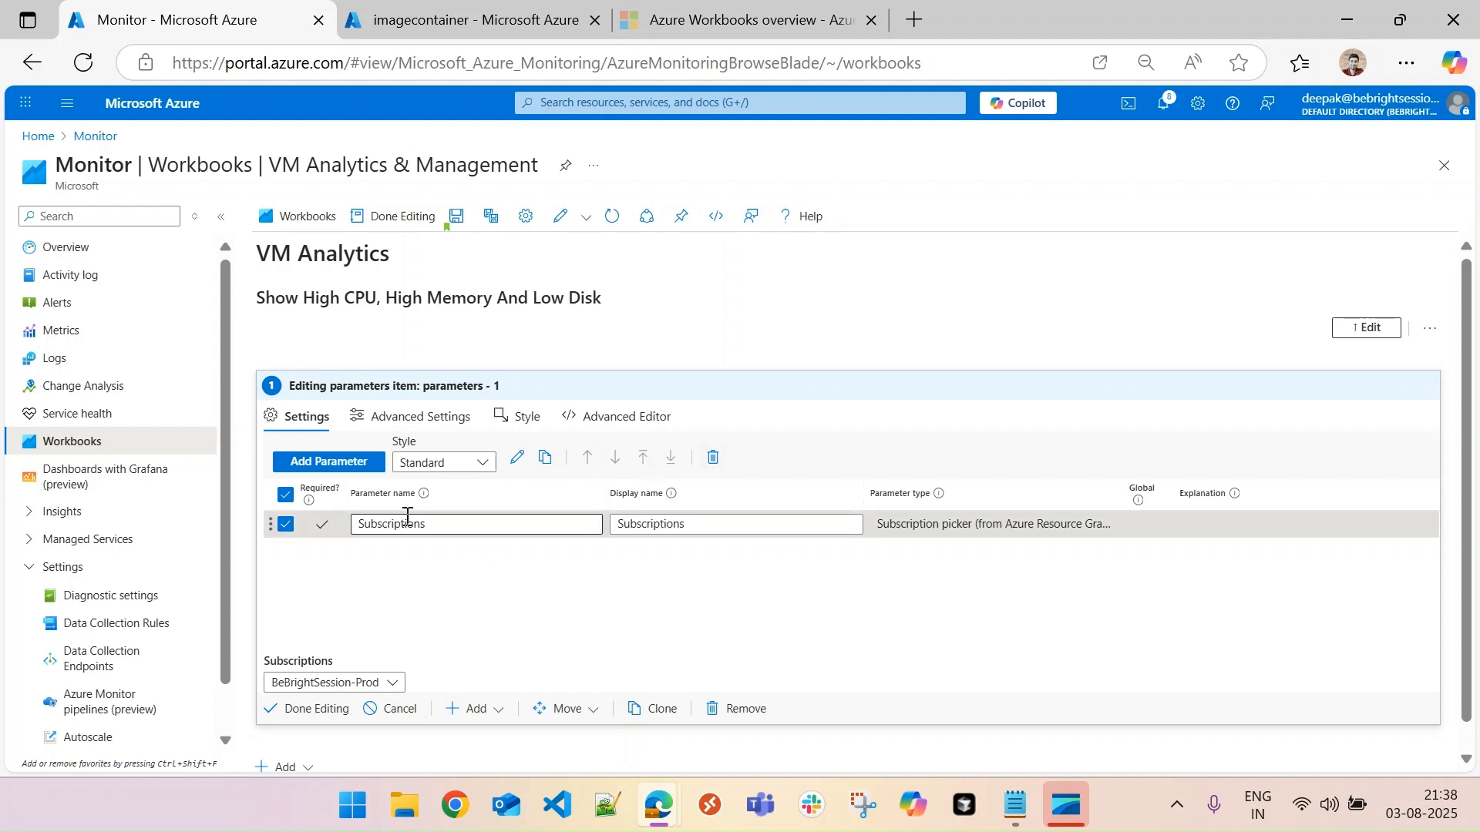
- Start a new parameter in the parameters item and name it Workspace
{"action": "left_click", "coordinate": [344, 465]}
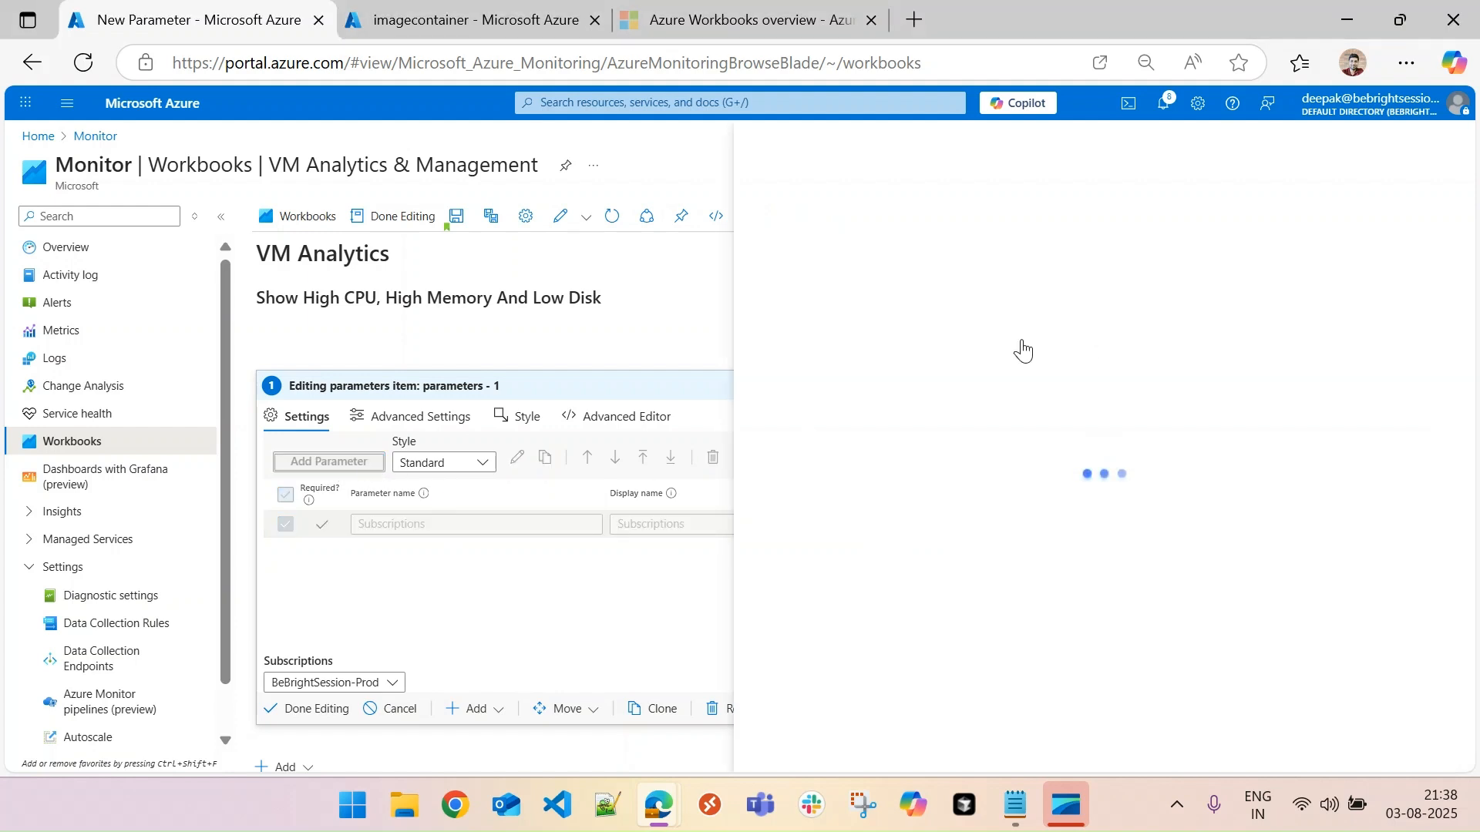
{"action": "left_click", "coordinate": [996, 268]}
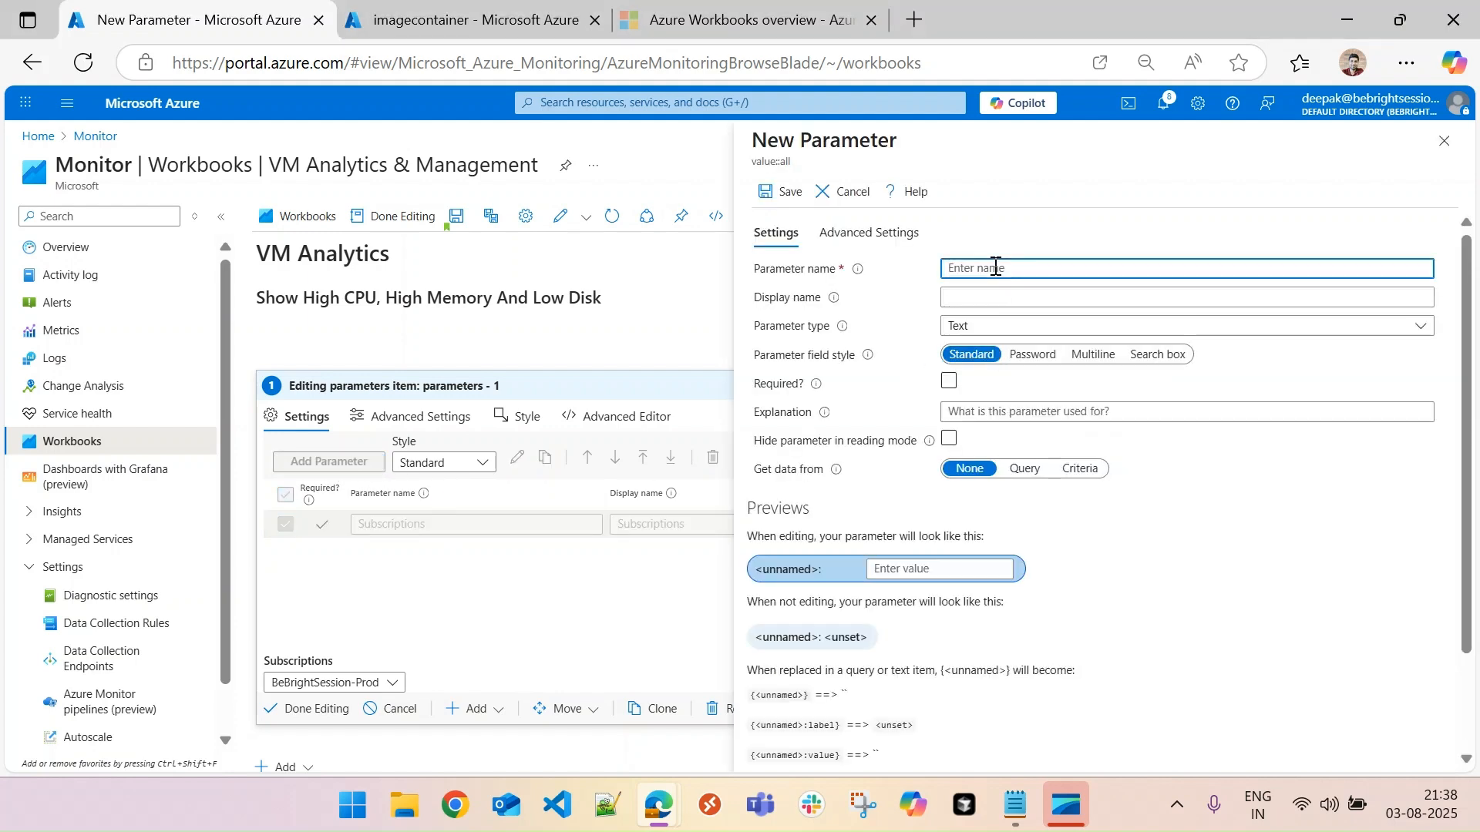
{"action": "type", "text": "W"}
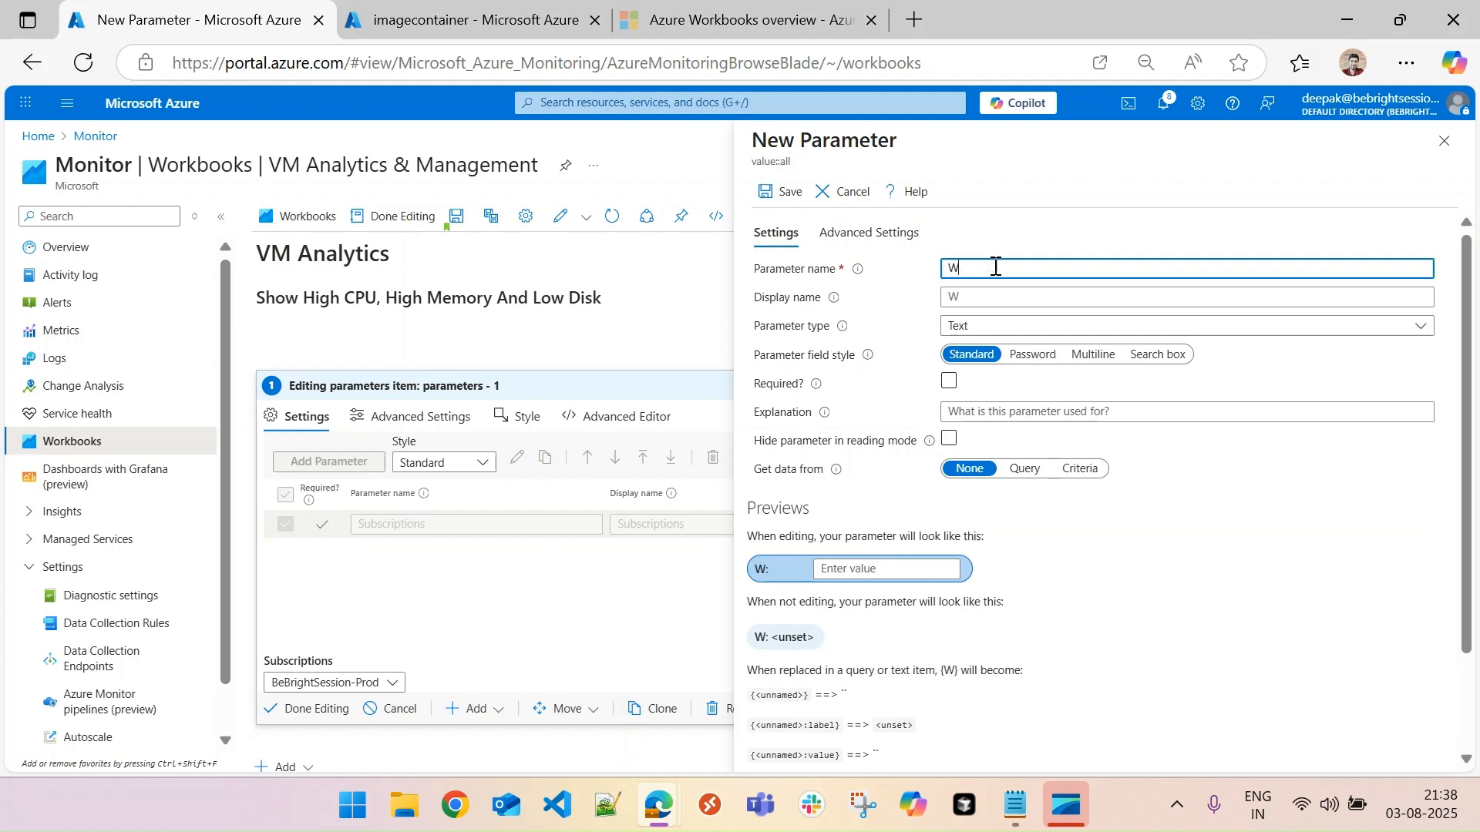
{"action": "type", "text": "orkspace"}
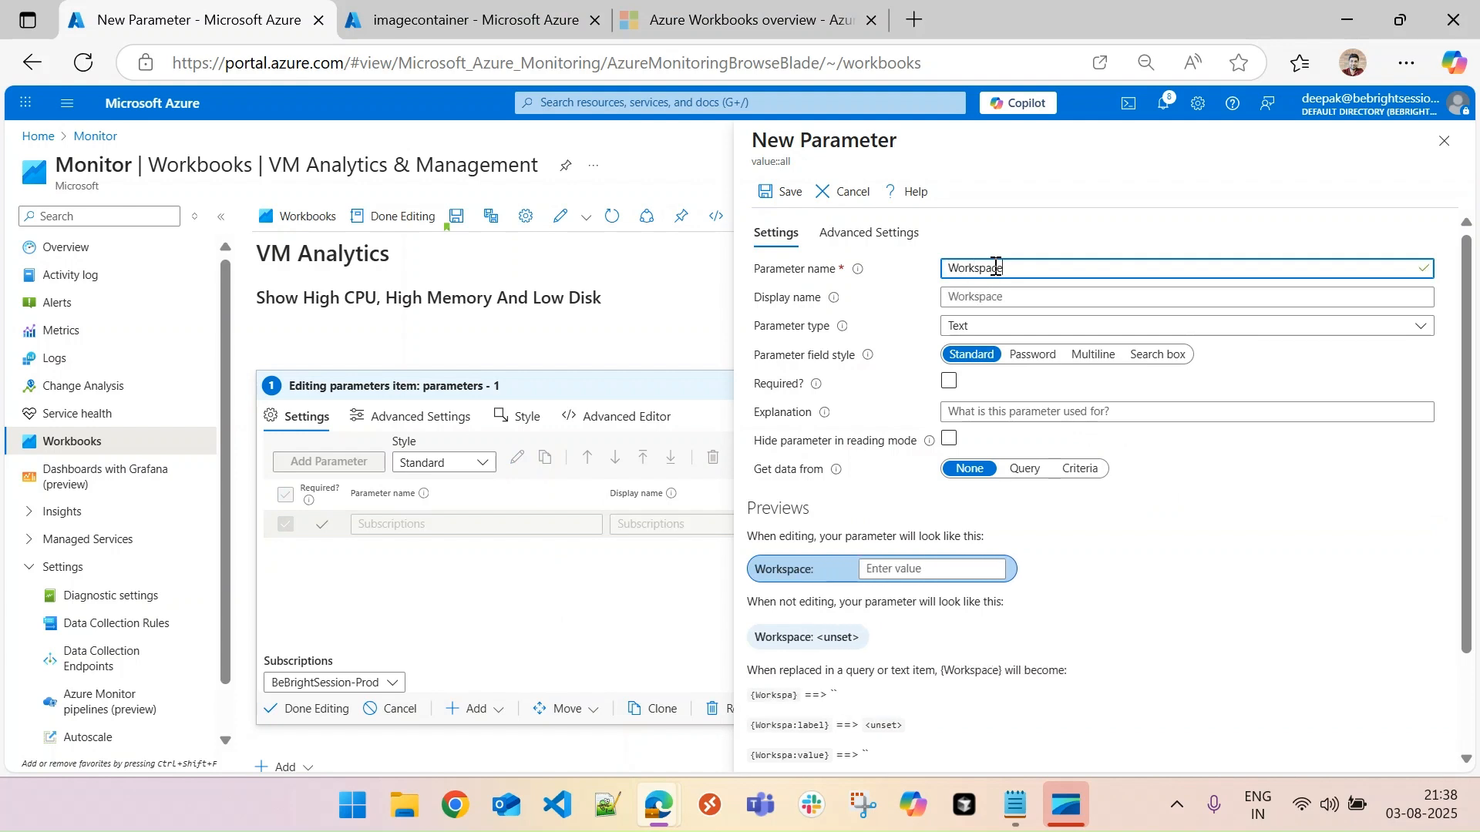
{"action": "type", "text": "s"}
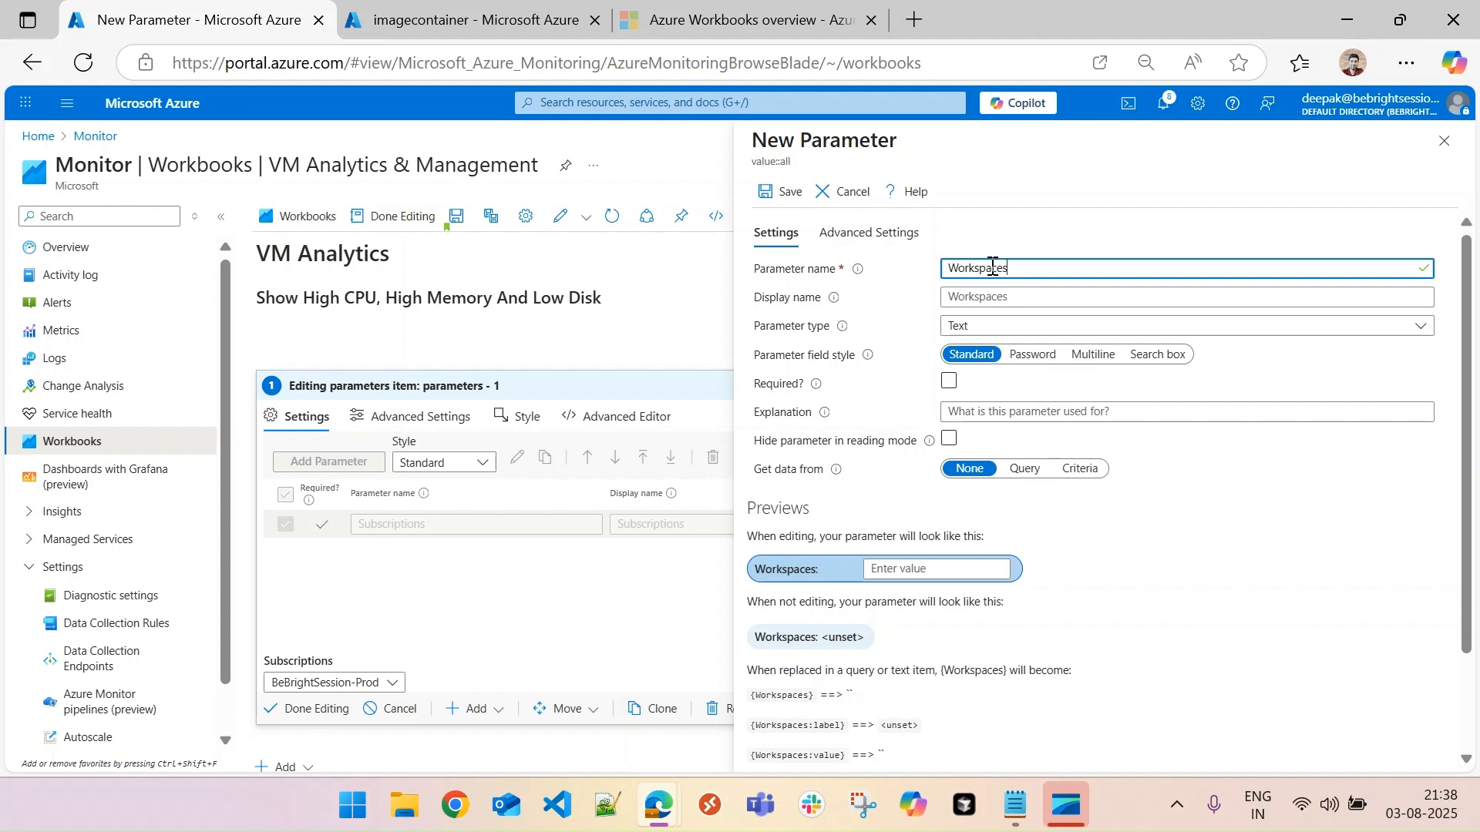
- Change the new parameter's name to Workspaces and give it the same display name
{"action": "left_click_drag", "start_coordinate": [1031, 270], "coordinate": [907, 276]}
{"action": "key", "text": "ctrl+c"}
{"action": "left_click", "coordinate": [1034, 297]}
{"action": "key", "text": "ctrl+v"}
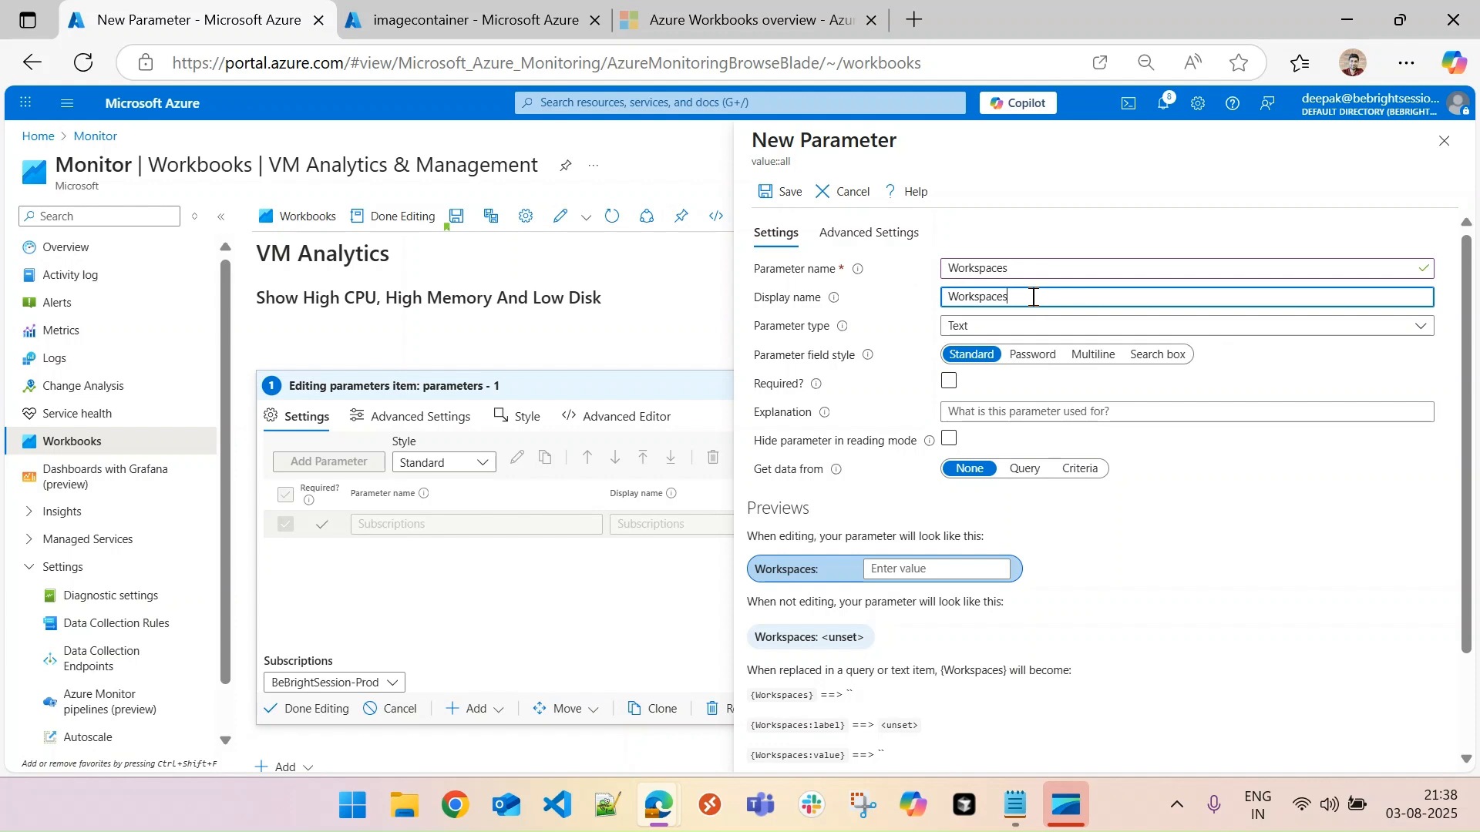
- Make the Workspaces parameter a Resource picker and mark it as required
{"action": "left_click", "coordinate": [1034, 326]}
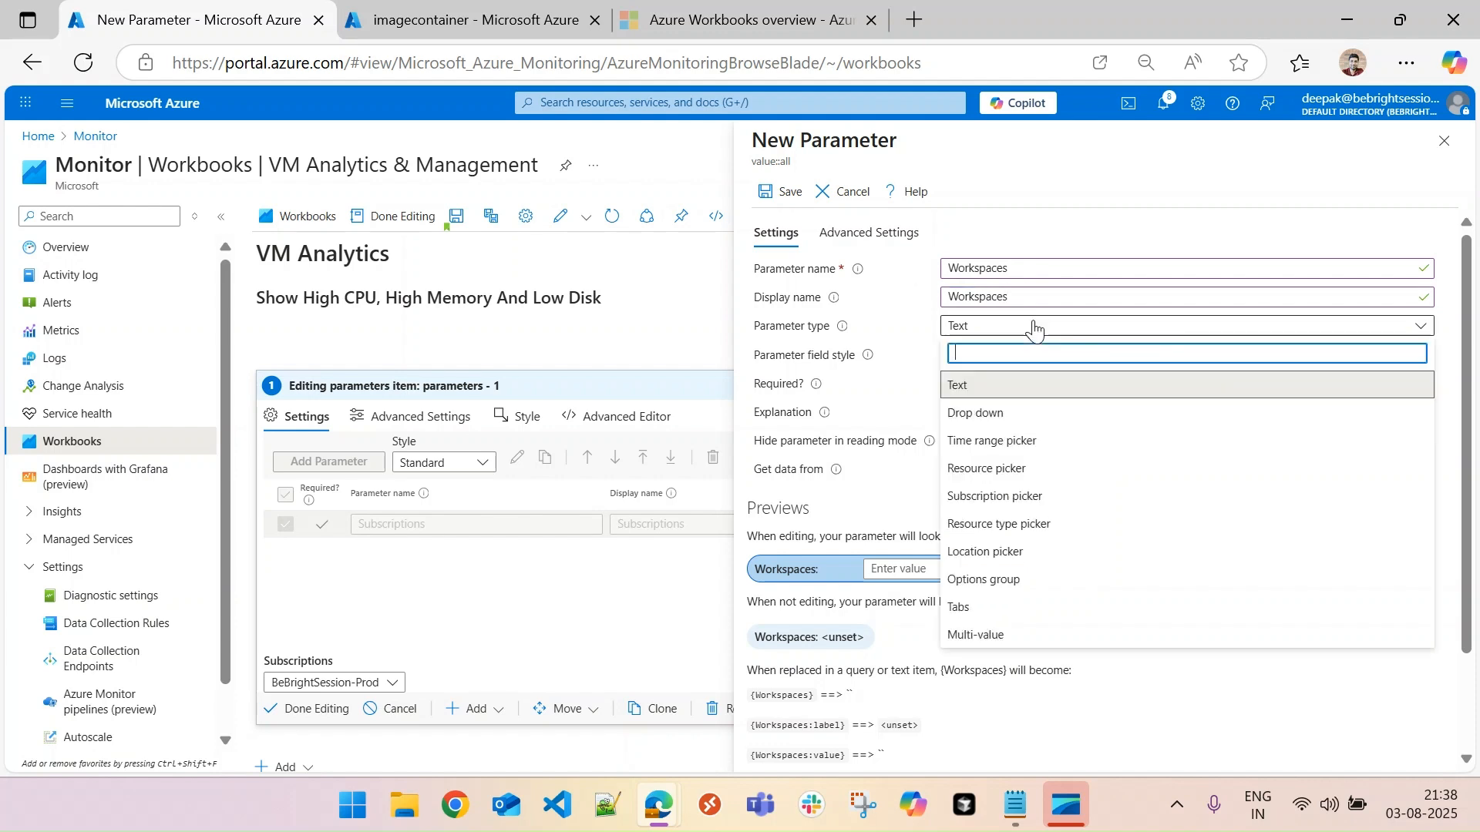
{"action": "left_click", "coordinate": [1019, 470]}
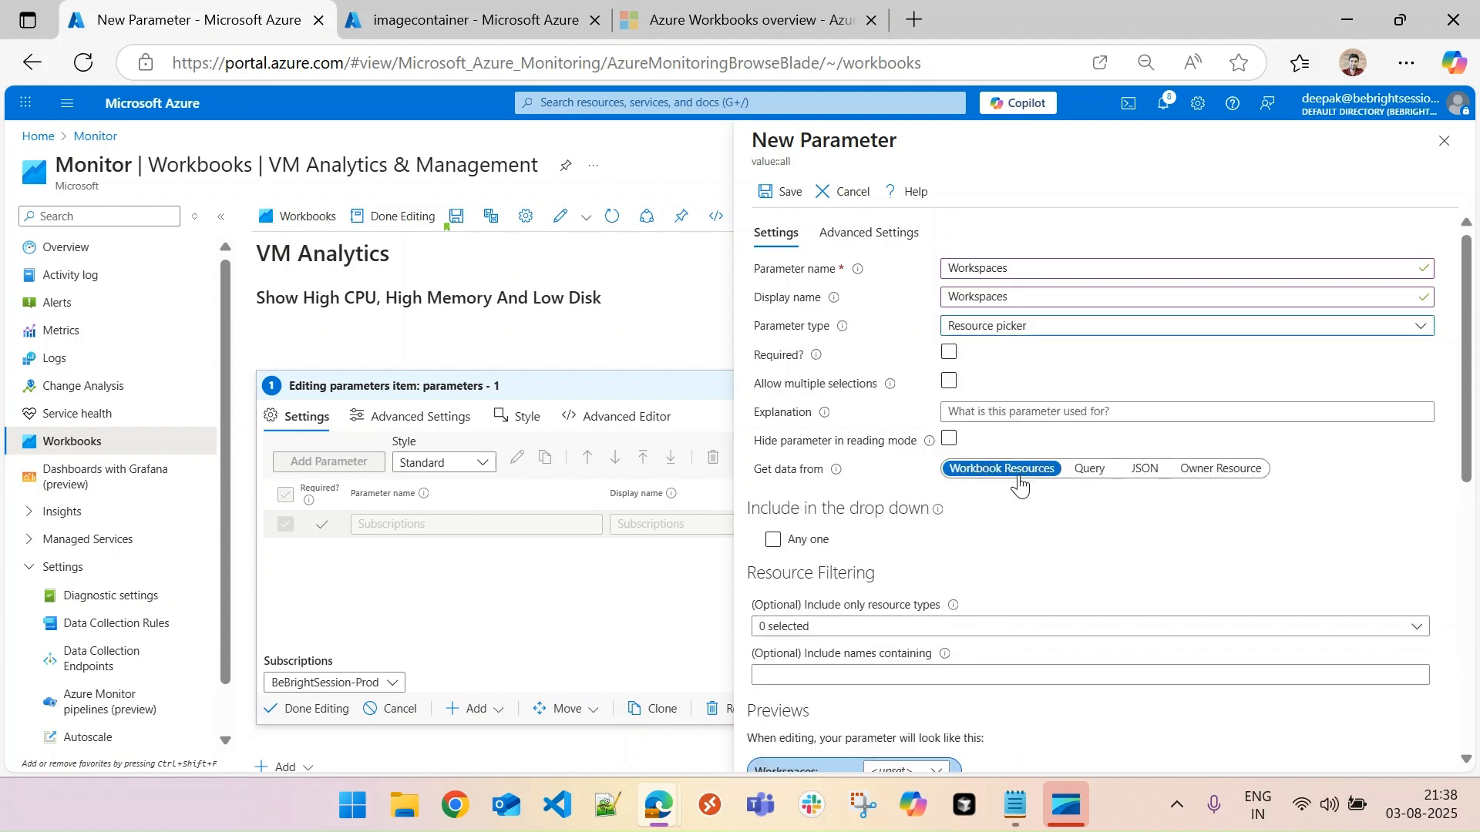
{"action": "left_click", "coordinate": [949, 353]}
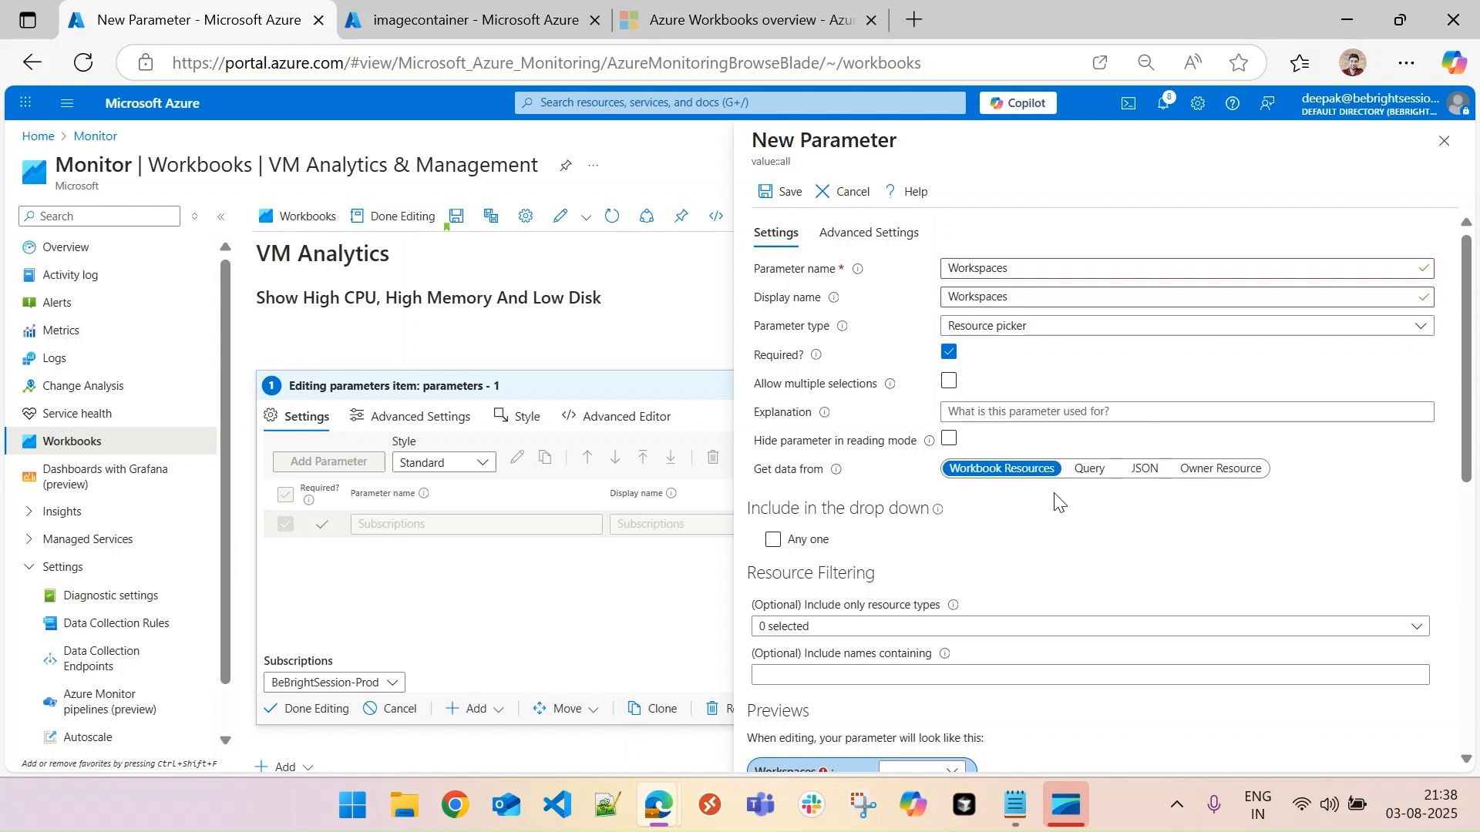
- Have the Workspaces parameter get its data from a query, using Azure Resource Graph with the Subscriptions resource type
{"action": "left_click", "coordinate": [1099, 471]}
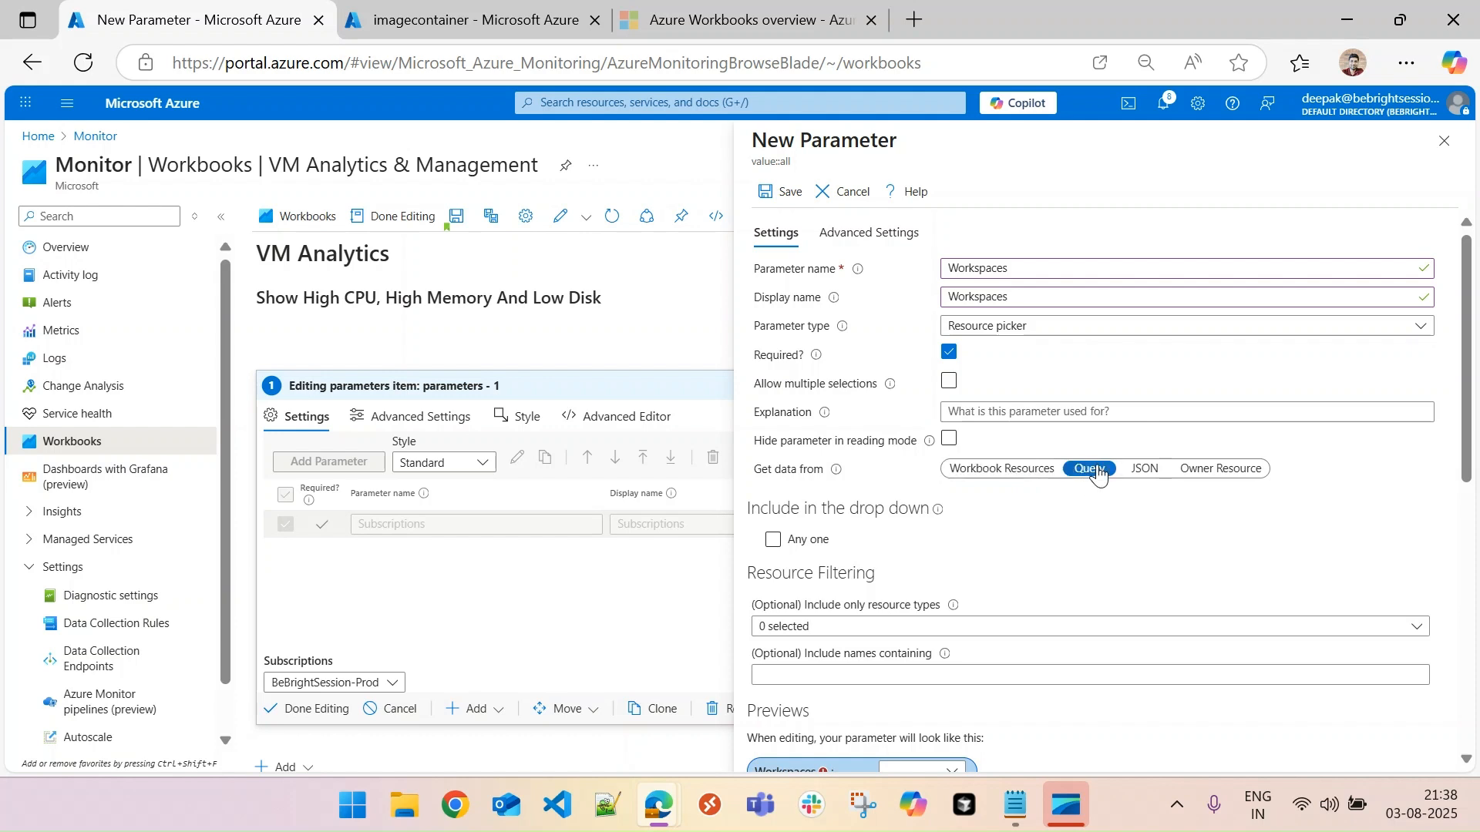
{"action": "left_click", "coordinate": [930, 561]}
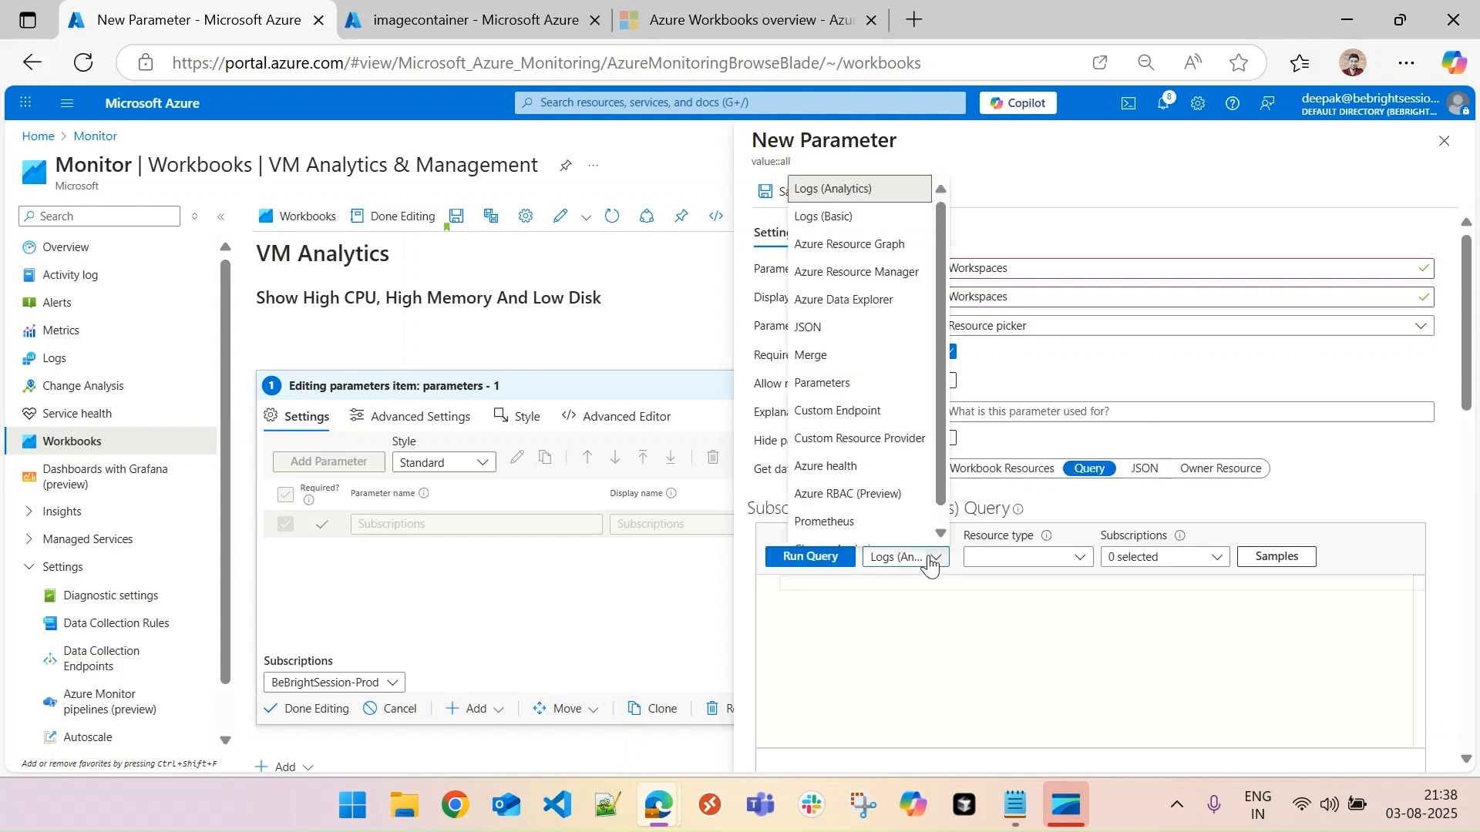
{"action": "left_click", "coordinate": [849, 245]}
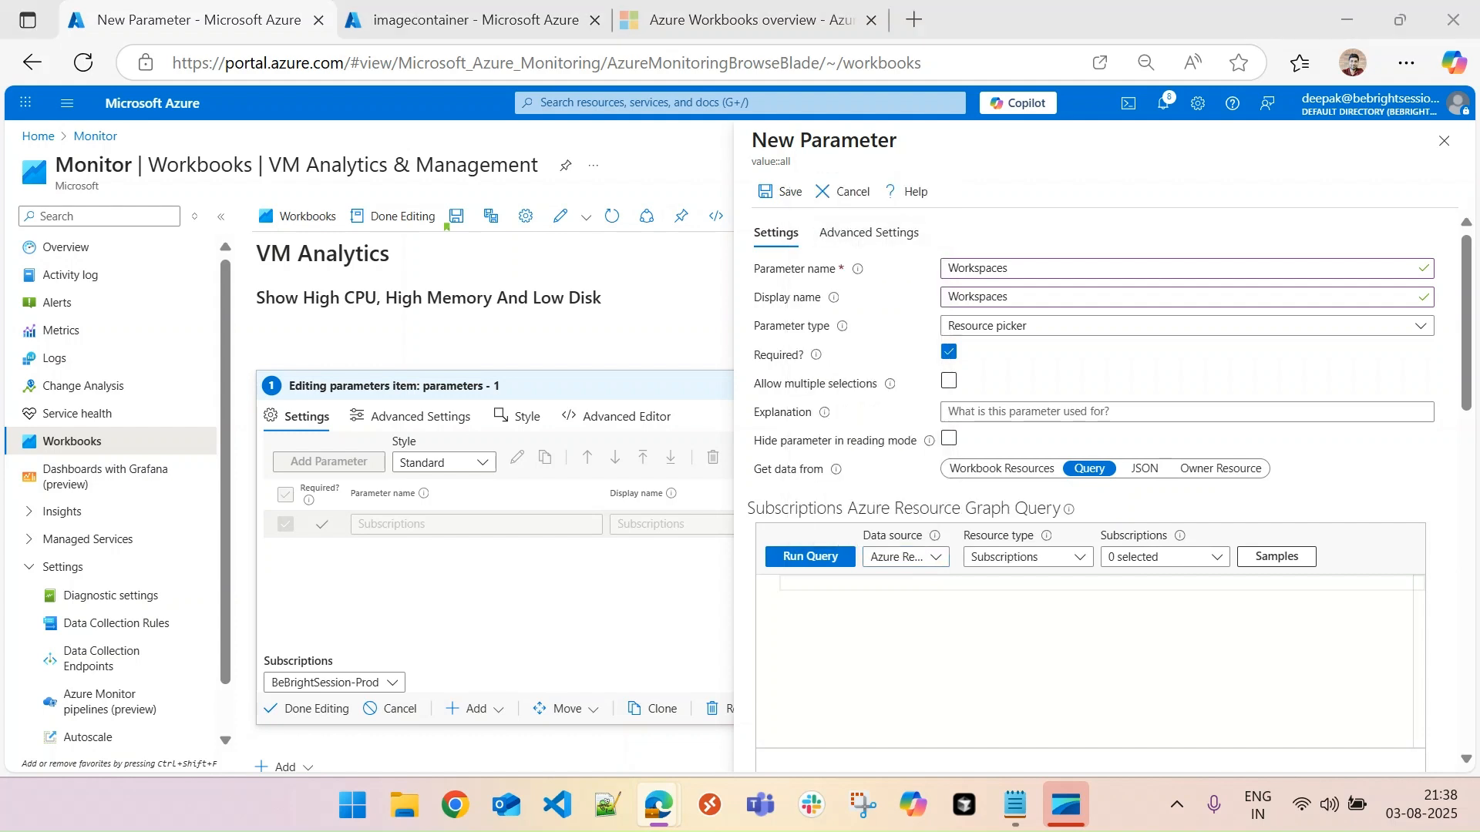
{"action": "left_click", "coordinate": [1046, 564]}
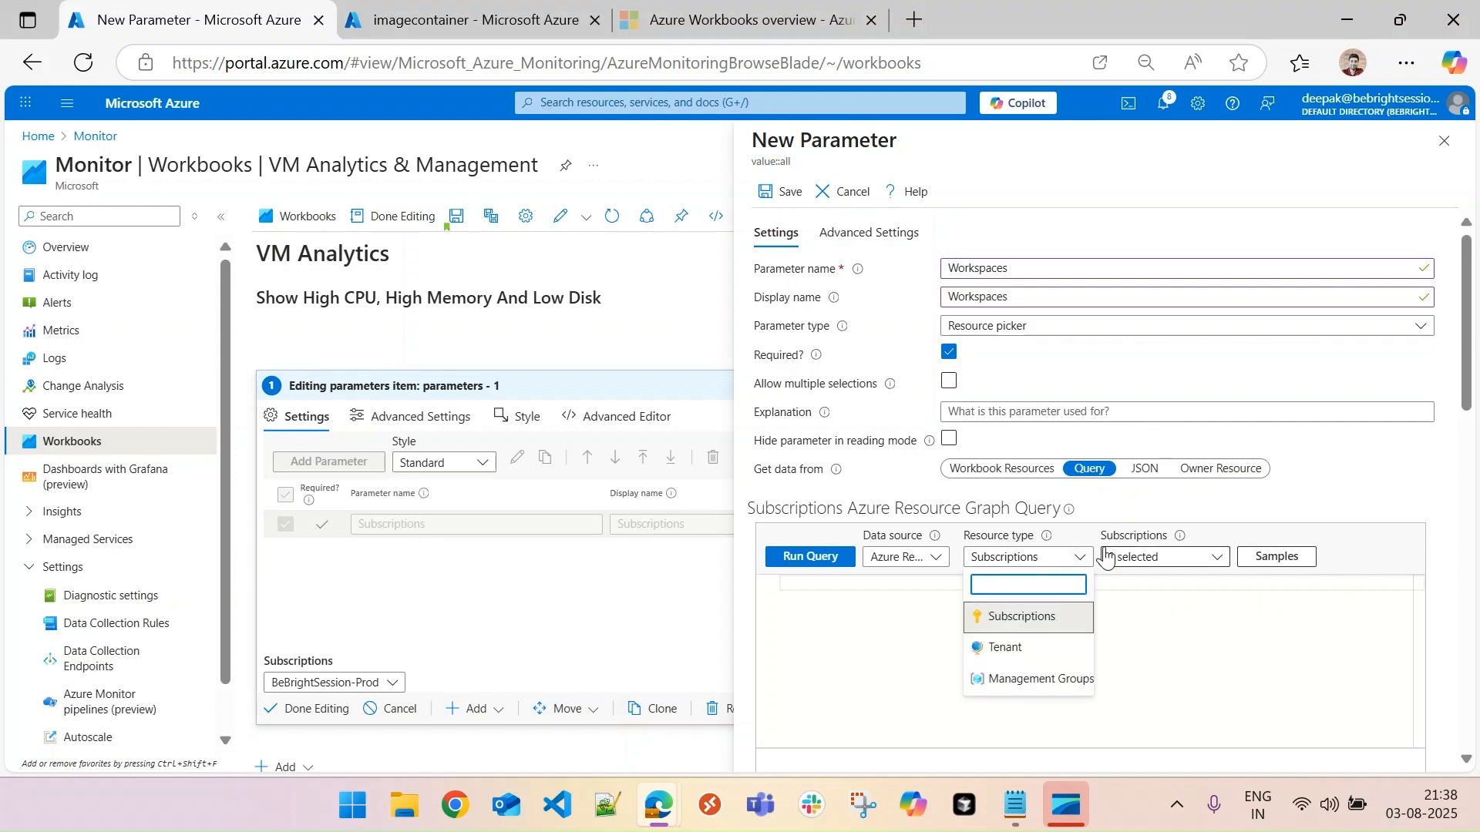
{"action": "left_click", "coordinate": [1050, 615]}
- Scope the Workspaces query to the Subscriptions resource parameter
{"action": "left_click", "coordinate": [1143, 566]}
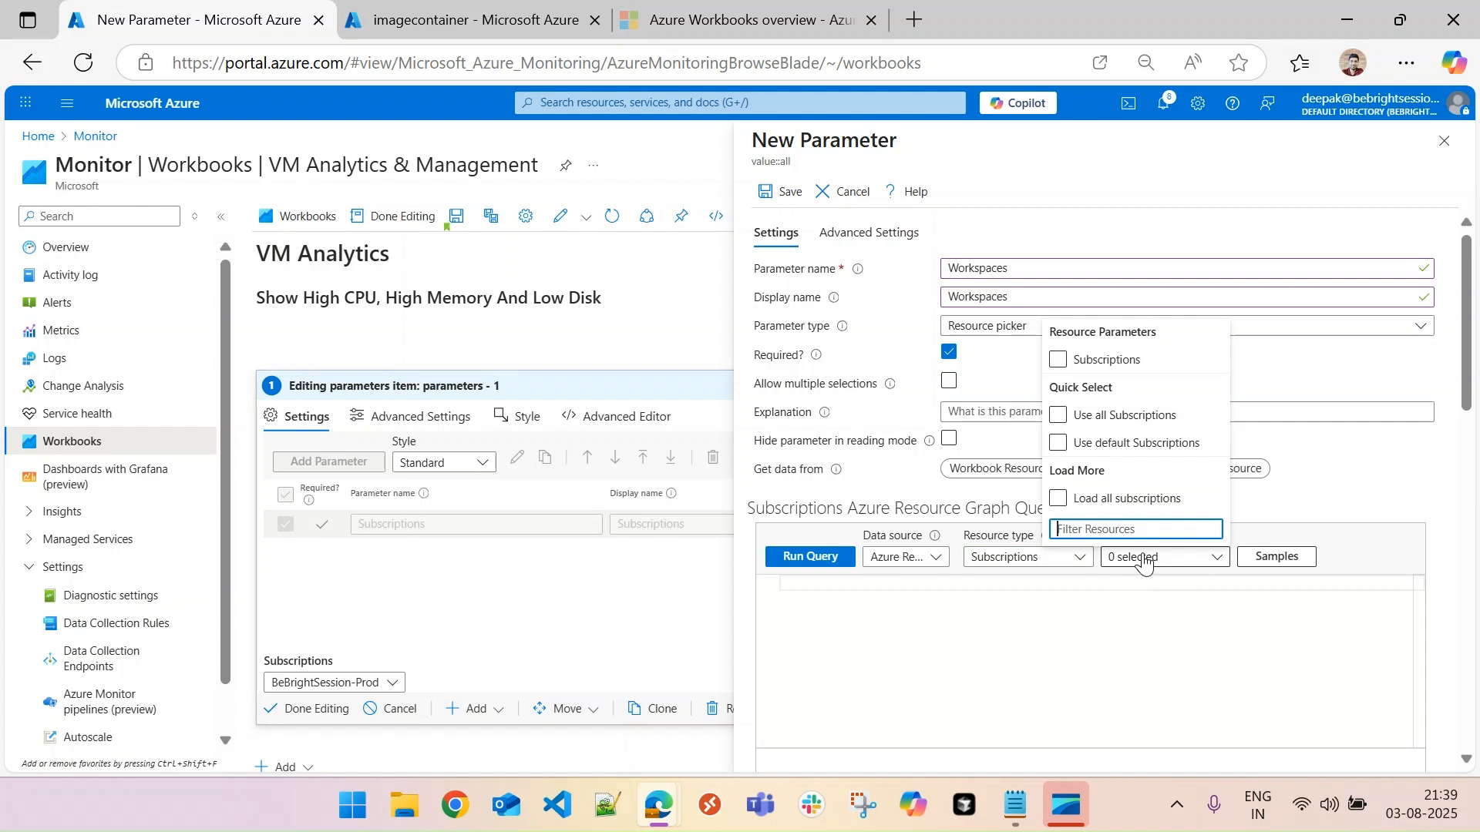
{"action": "left_click", "coordinate": [1187, 570]}
{"action": "left_click", "coordinate": [1173, 568]}
{"action": "left_click", "coordinate": [1059, 359]}
{"action": "left_click", "coordinate": [1124, 359]}
{"action": "left_click", "coordinate": [1059, 443]}
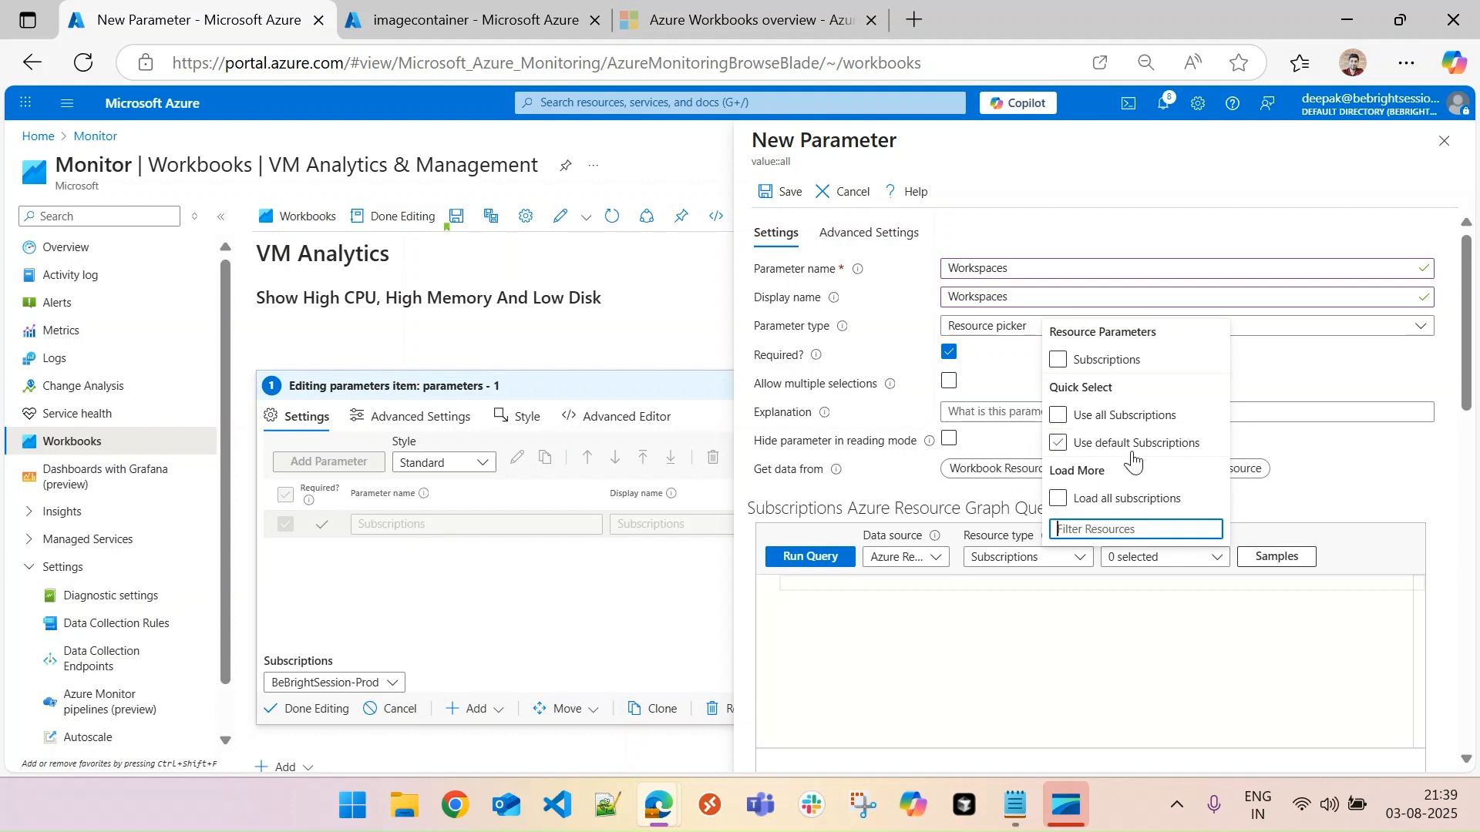
{"action": "left_click", "coordinate": [1060, 360]}
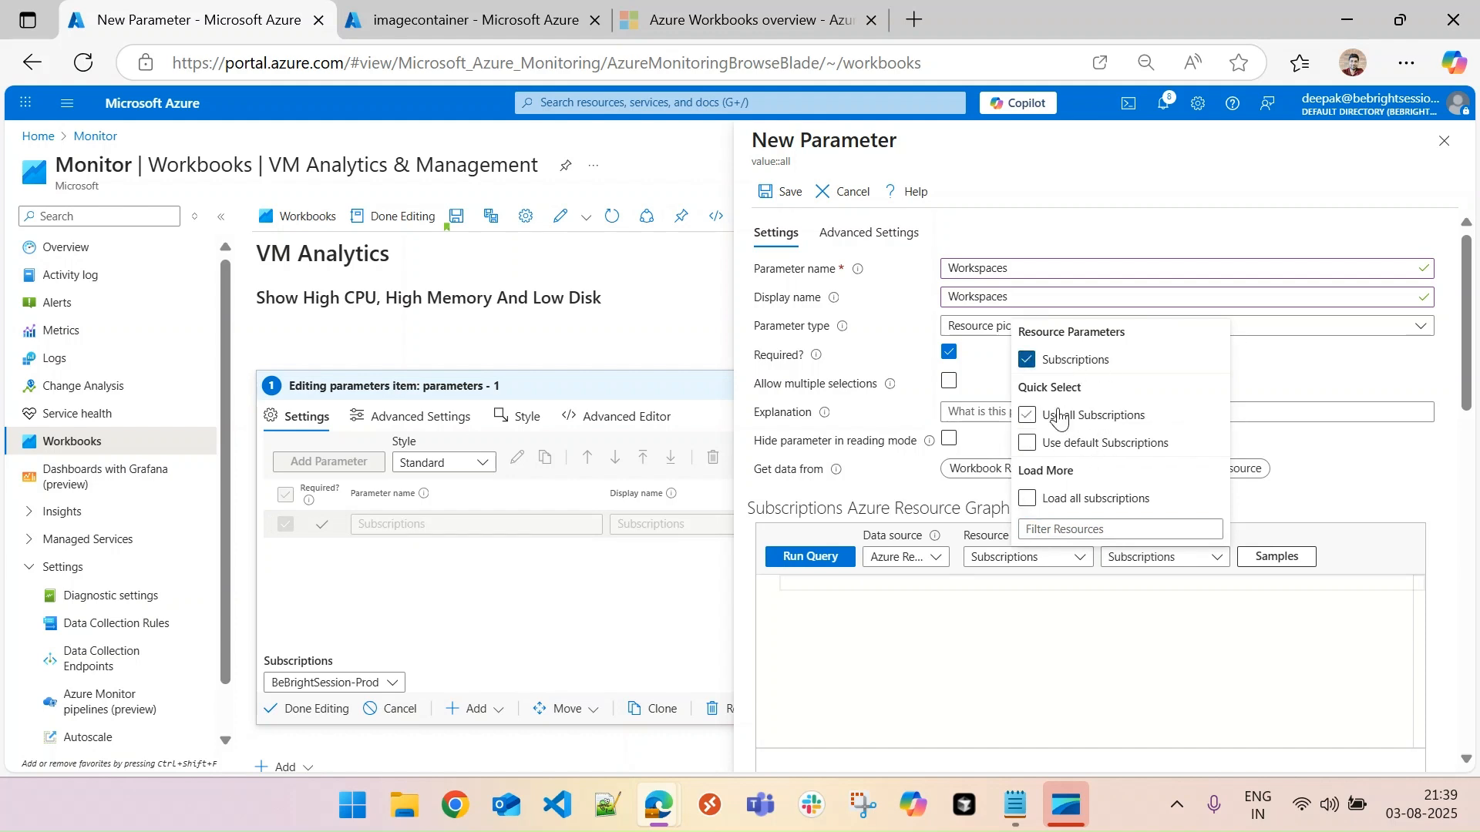
{"action": "left_click", "coordinate": [851, 476]}
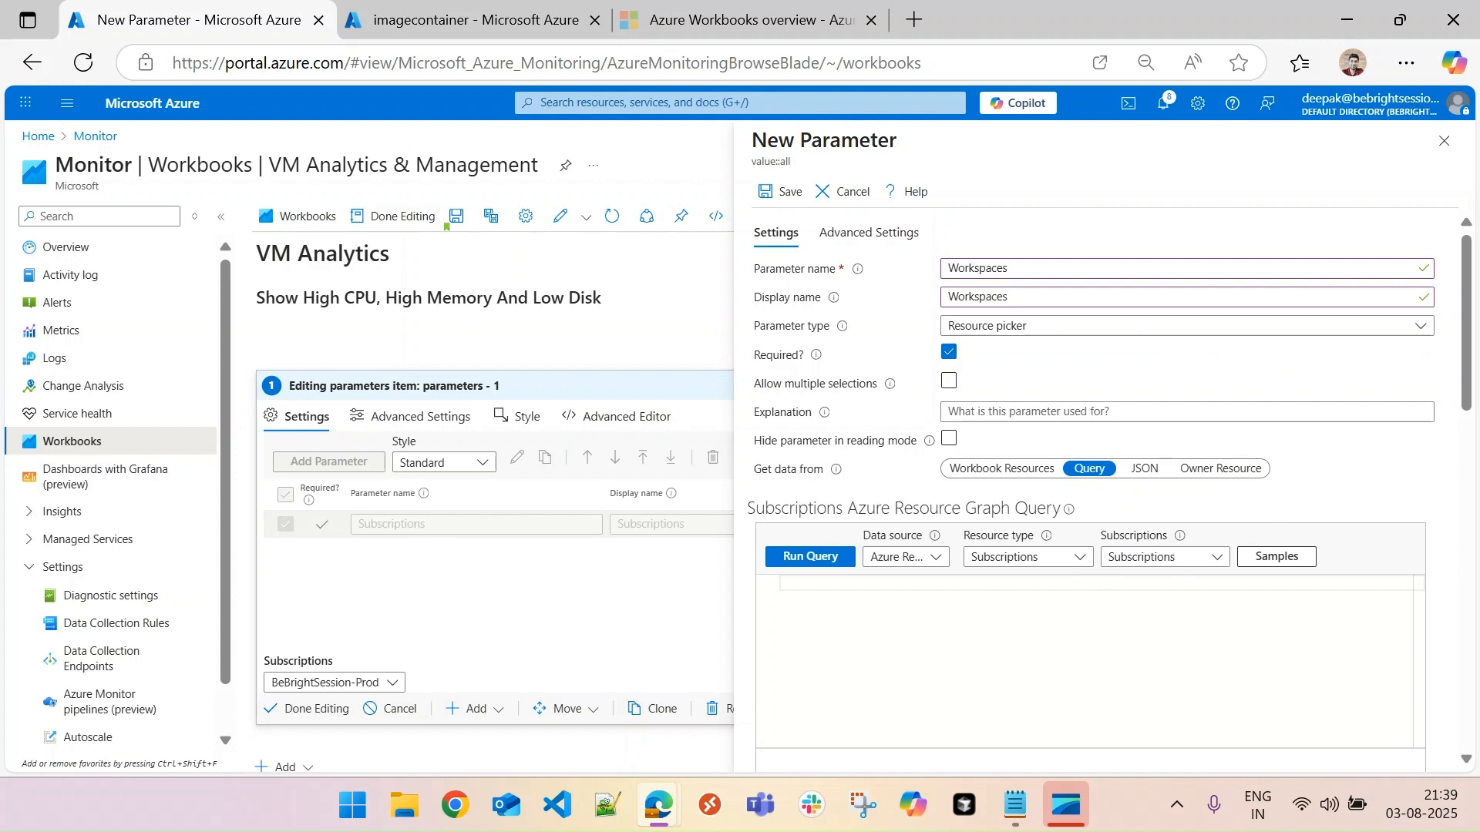
- Enter the query where type =~ 'Microsoft.OperationalInsights/workspaces' for the Workspaces parameter and run it
{"action": "key", "text": "alt+Tab"}
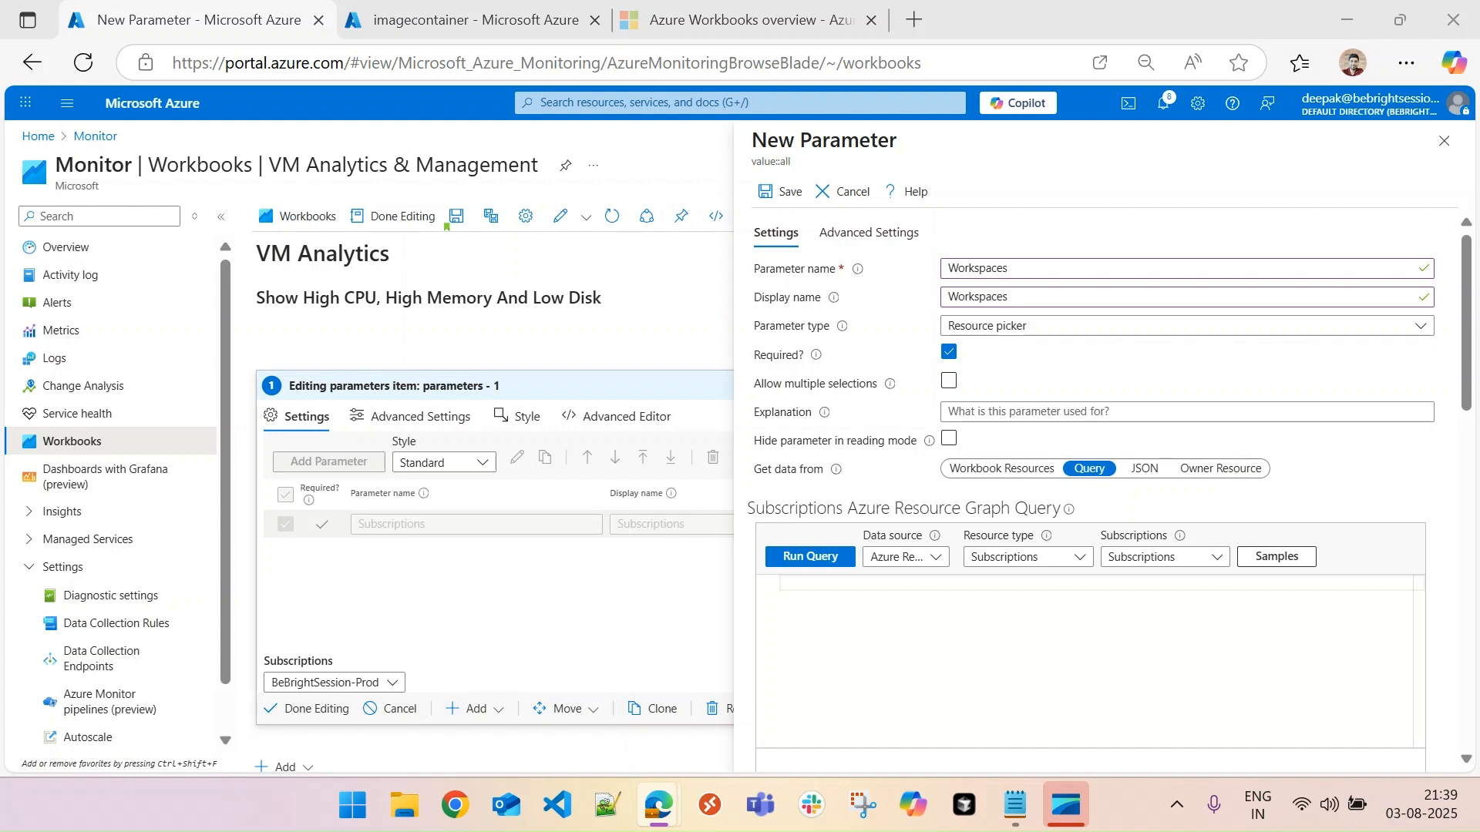
{"action": "left_click", "coordinate": [845, 609]}
{"action": "type", "text": "where type =~ 'Microsoft.OperationalInsights/workspaces'"}
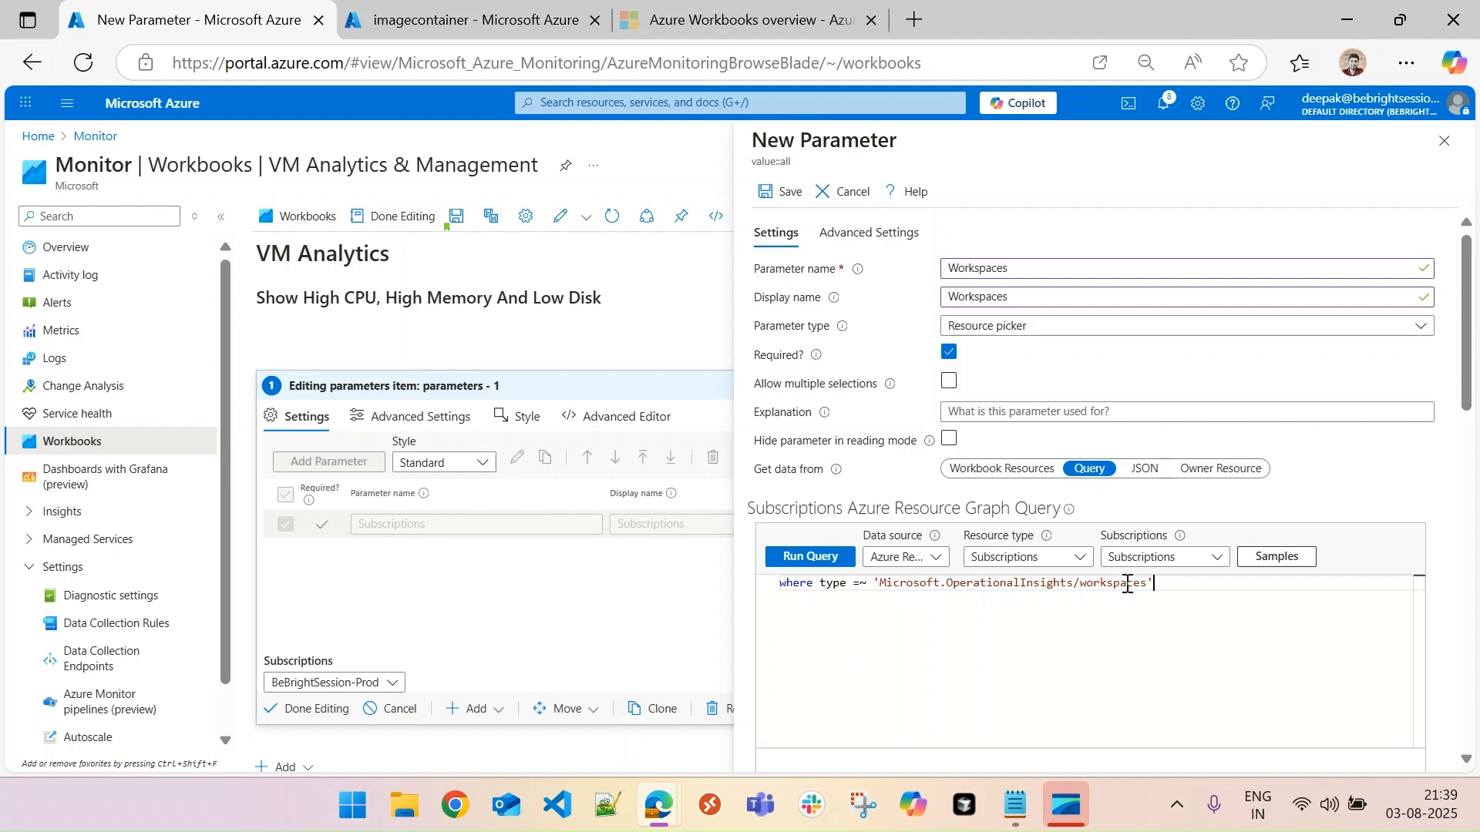
{"action": "left_click", "coordinate": [820, 565]}
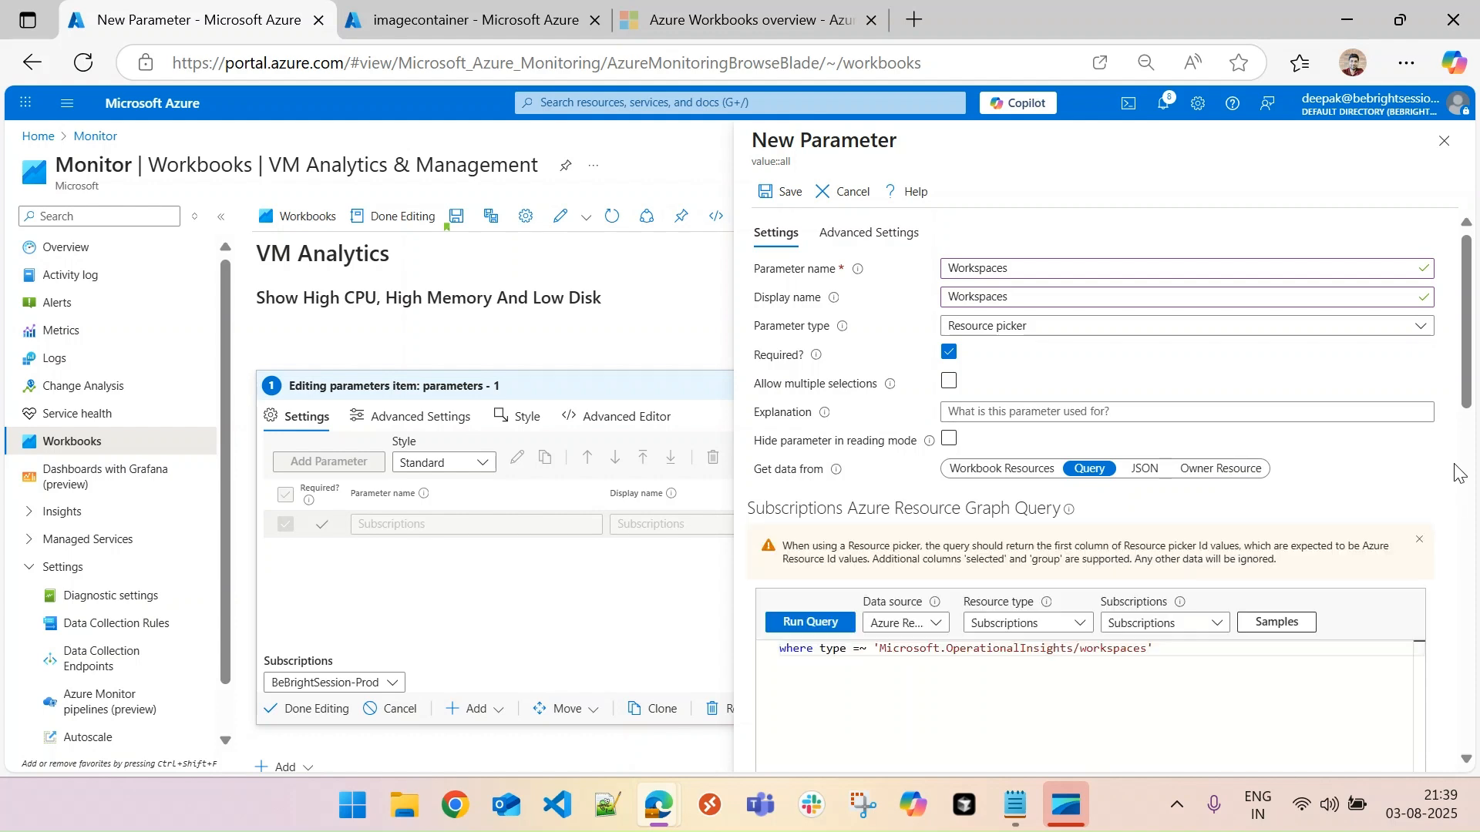
{"action": "left_click_drag", "start_coordinate": [1471, 393], "coordinate": [1472, 489]}
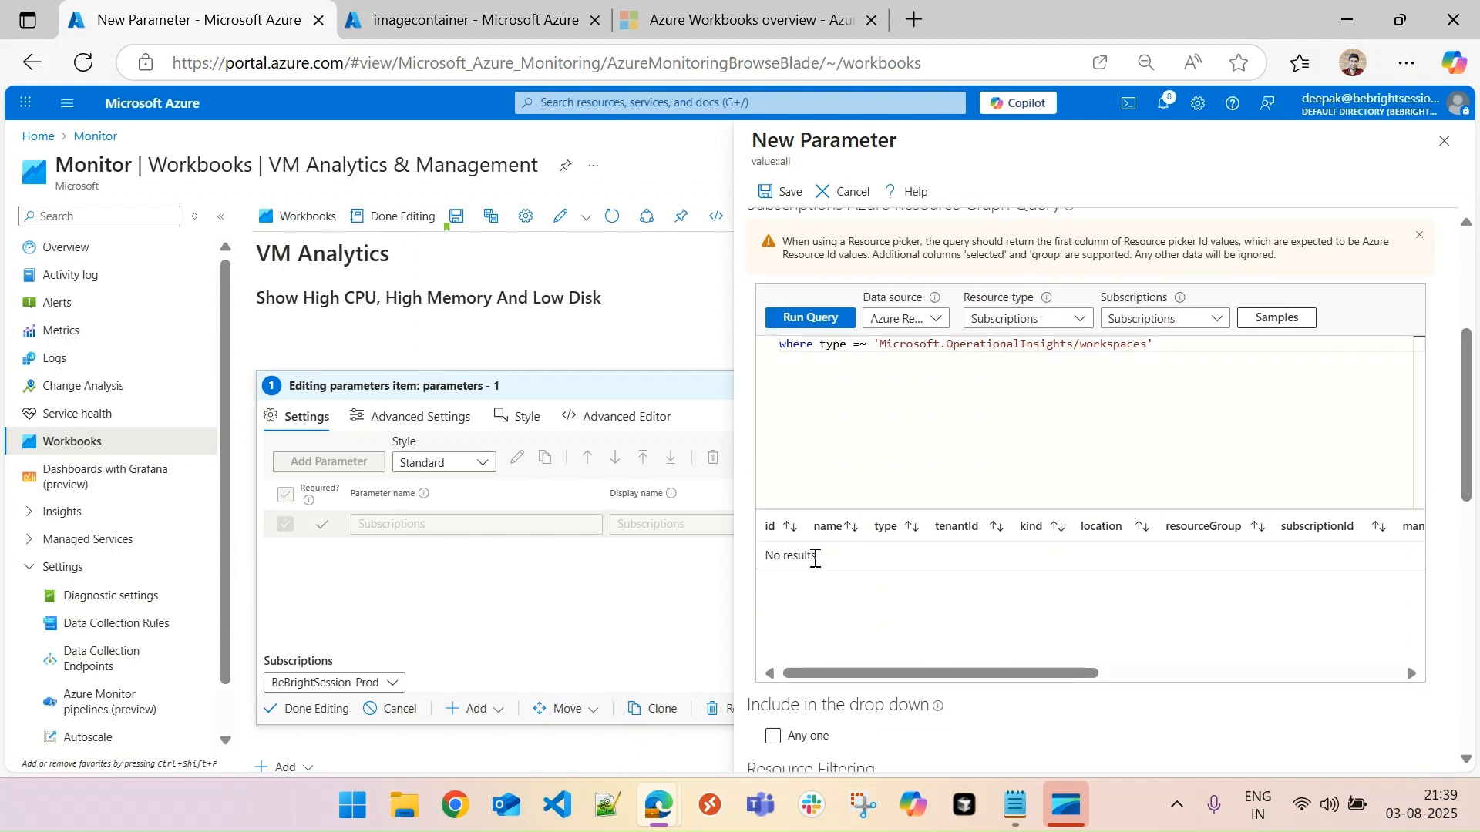
- Switch the workbook's Subscriptions selection to BeBrightSession-Dev and rerun the Workspaces query
{"action": "left_click", "coordinate": [390, 685]}
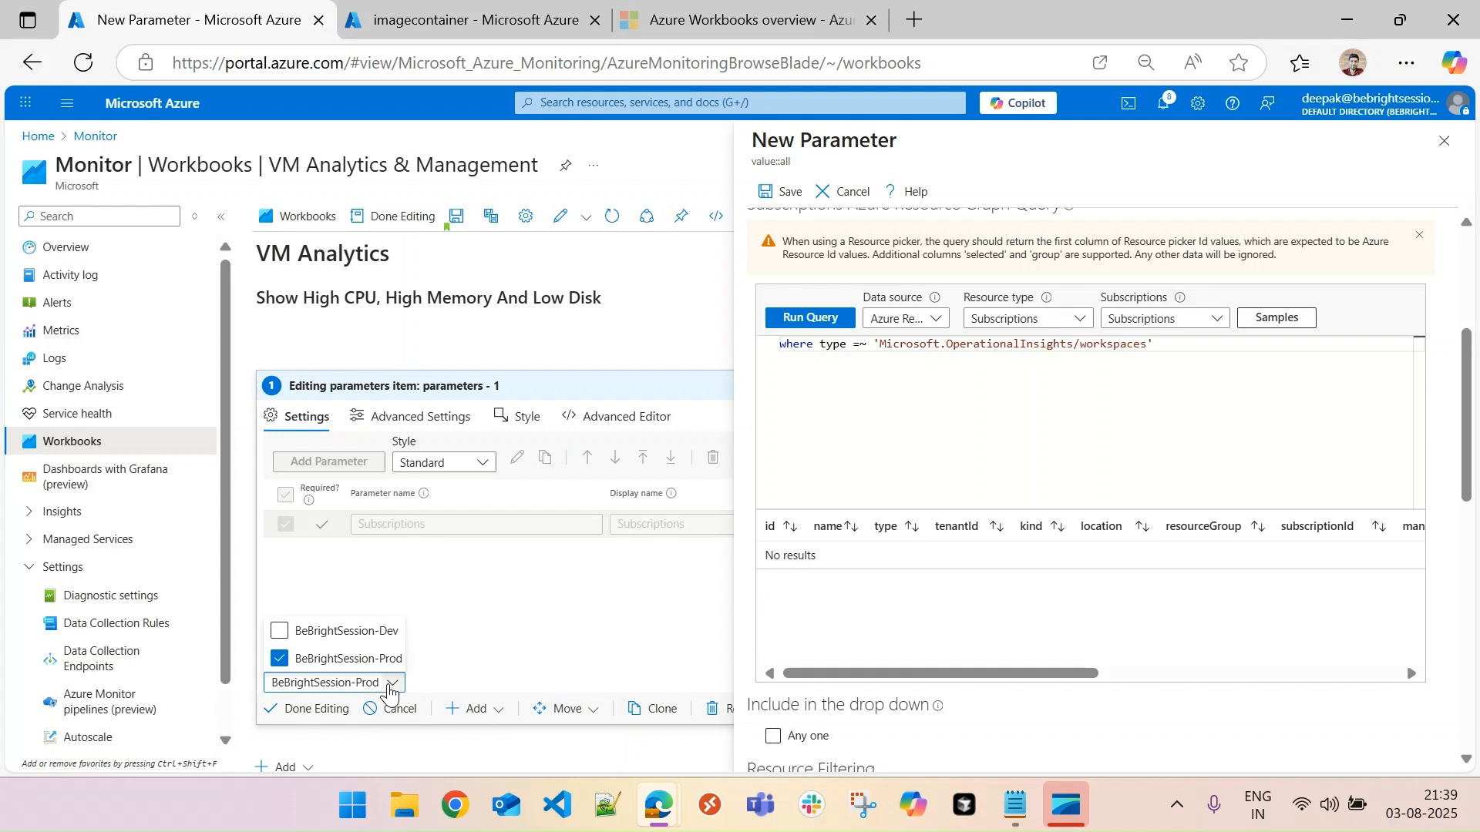
{"action": "left_click", "coordinate": [388, 631]}
{"action": "left_click", "coordinate": [341, 660]}
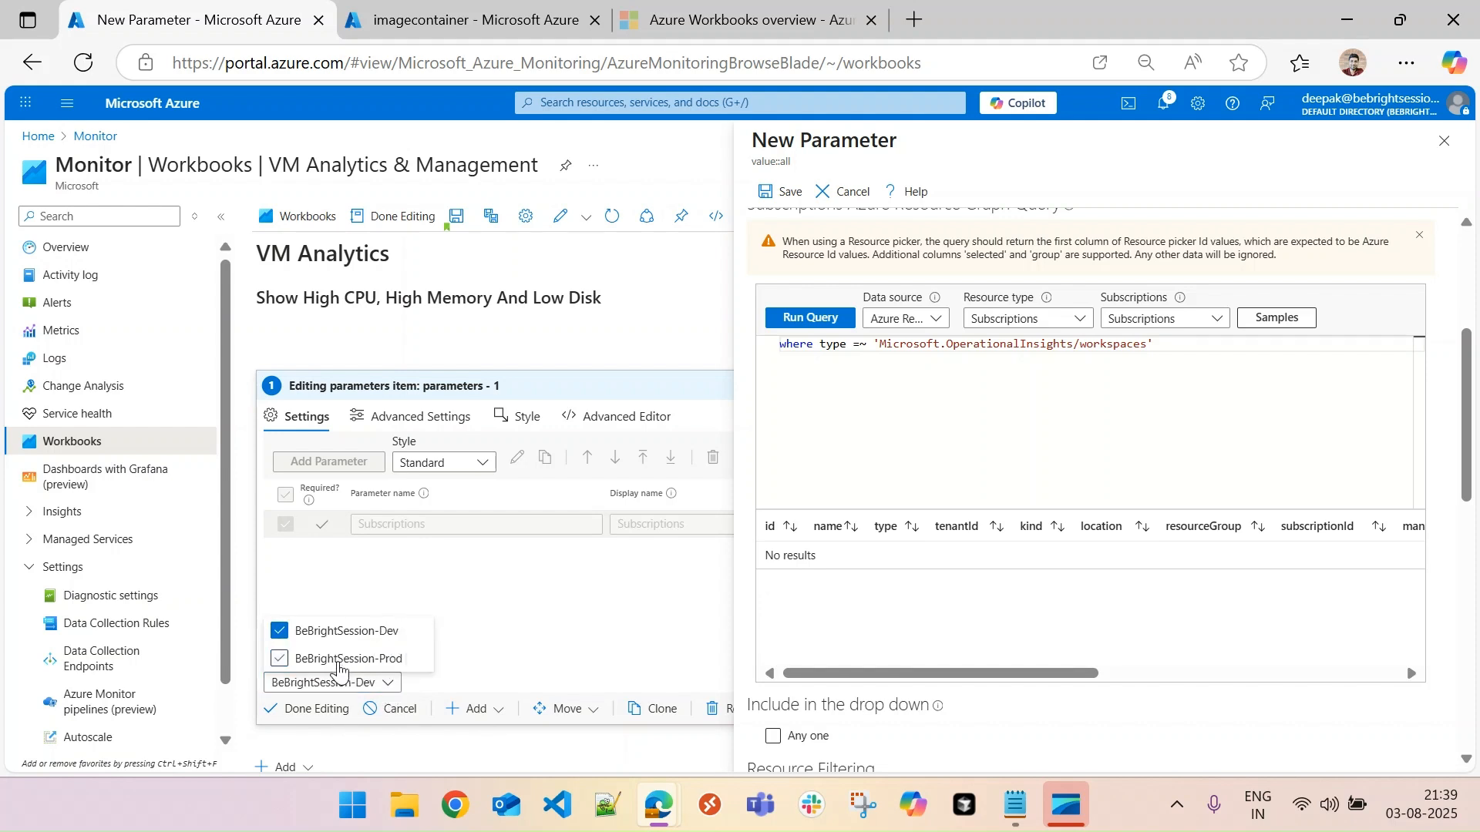
{"action": "left_click", "coordinate": [512, 682]}
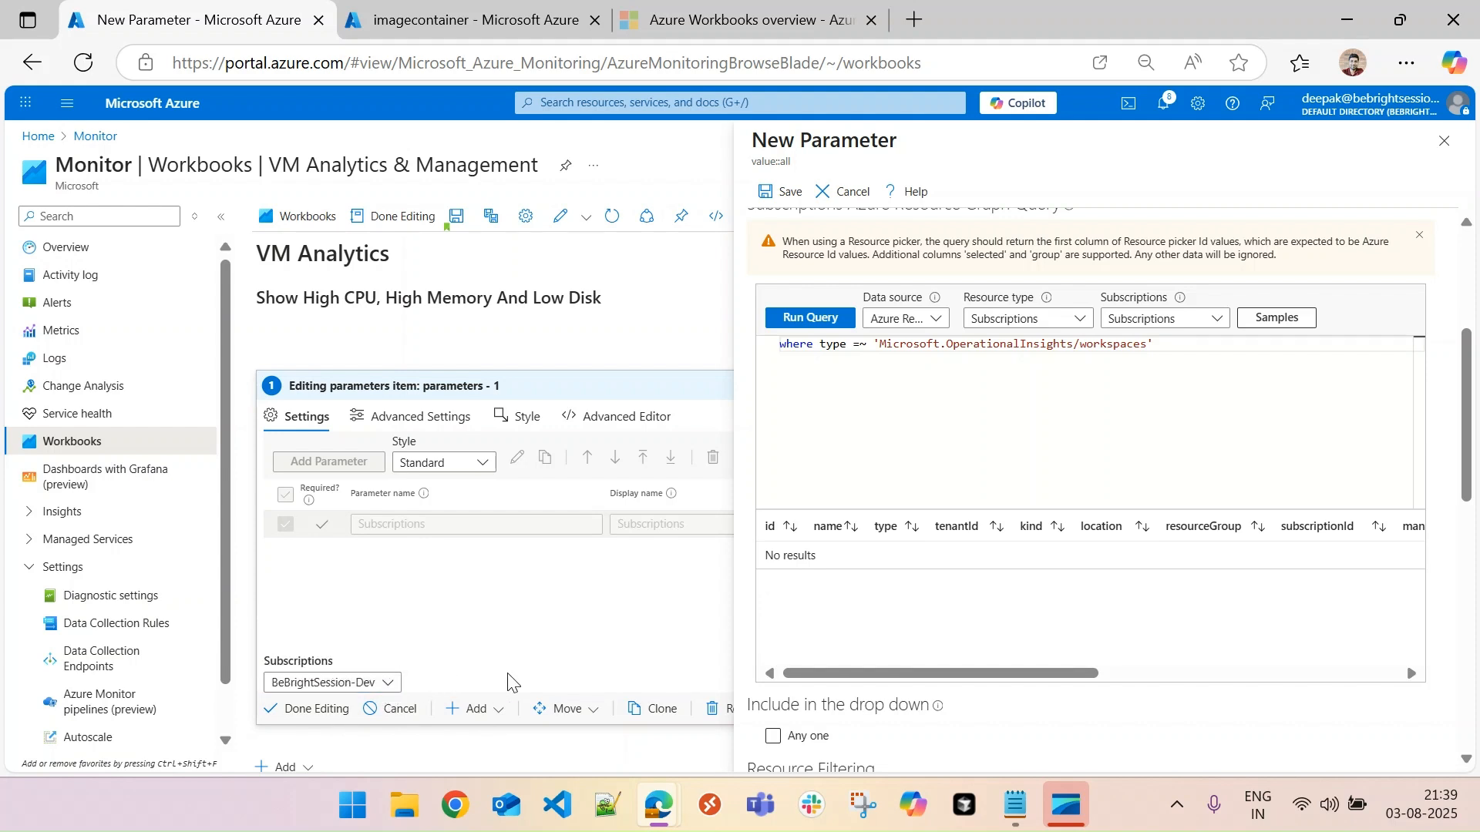
{"action": "left_click", "coordinate": [802, 319]}
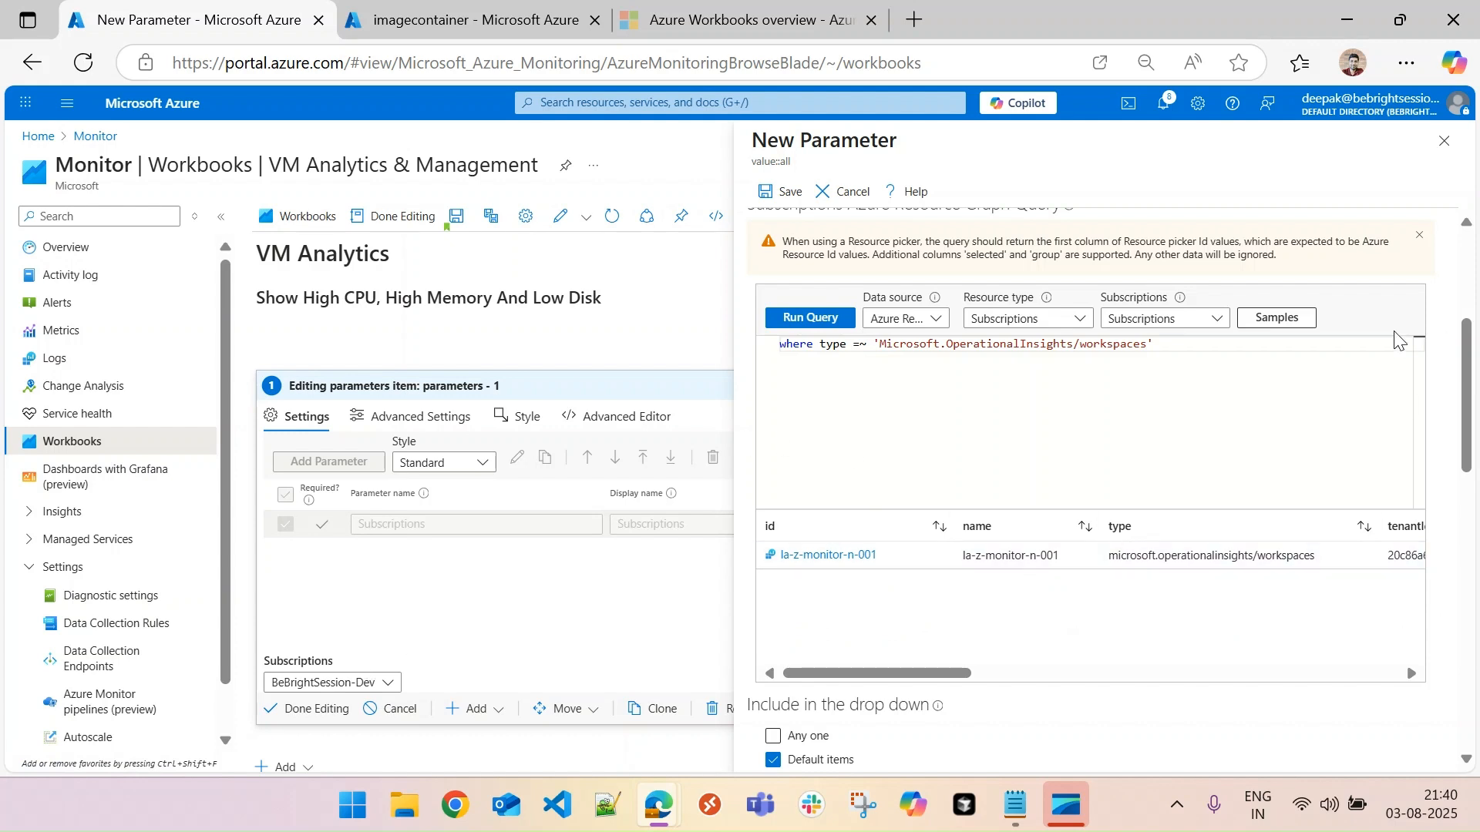
- Exclude Default items from the Workspaces drop-down, check the parameter's preview, and save the parameter
{"action": "scroll", "coordinate": [1467, 385], "scroll_direction": "down", "scroll_amount": 4}
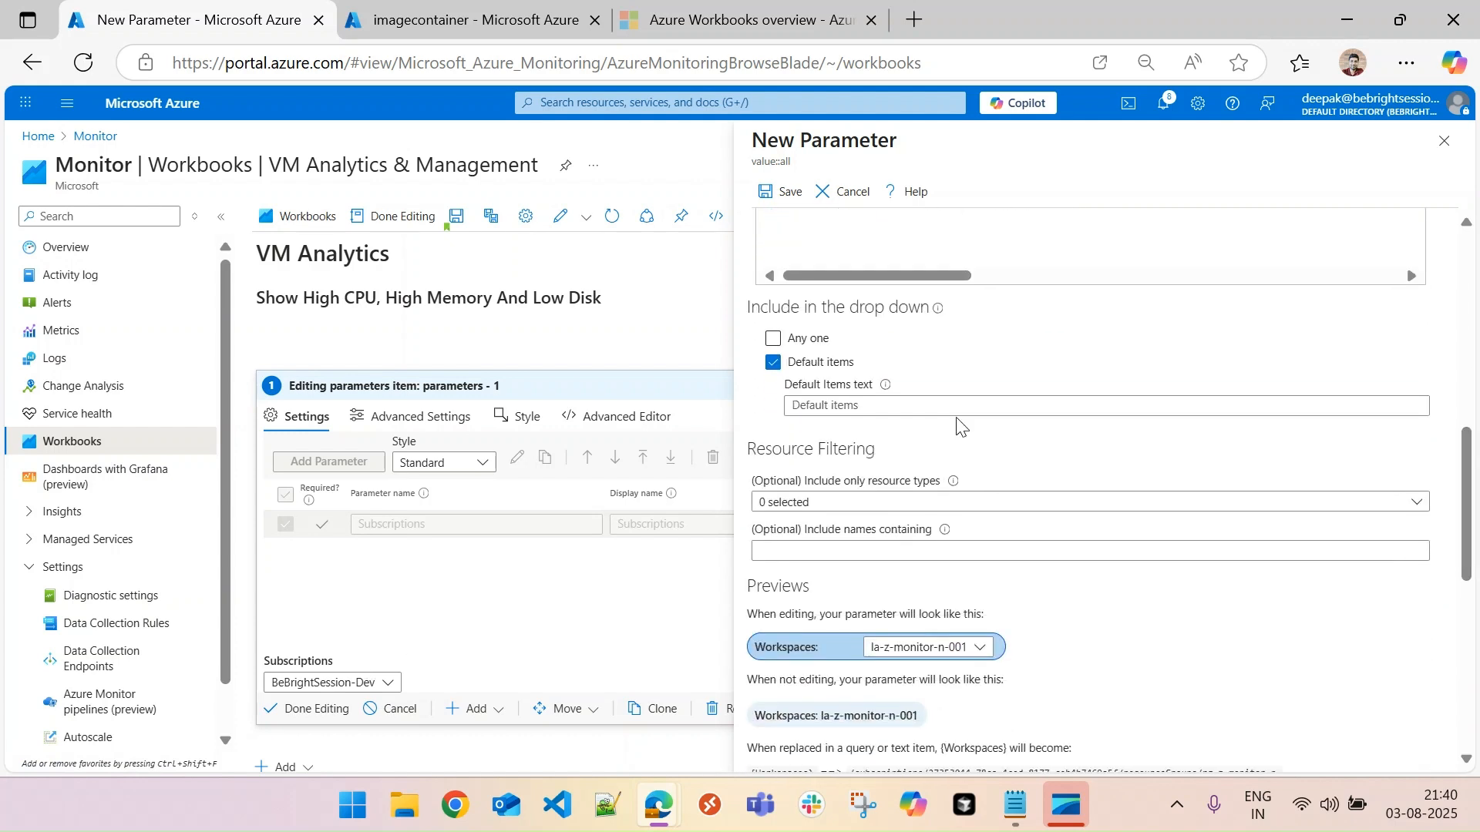
{"action": "left_click", "coordinate": [773, 364]}
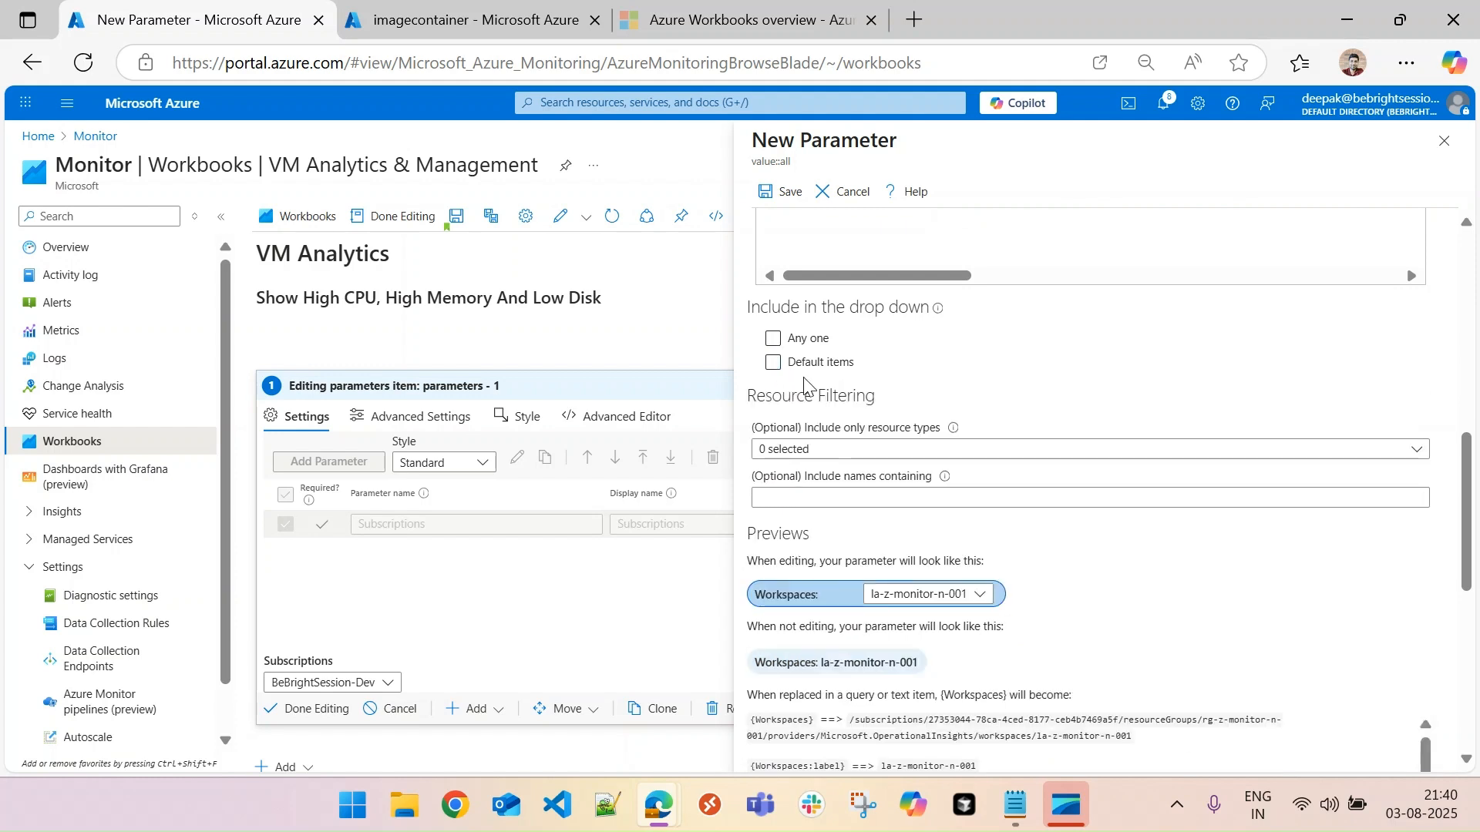
{"action": "left_click", "coordinate": [981, 594]}
{"action": "left_click", "coordinate": [1064, 594]}
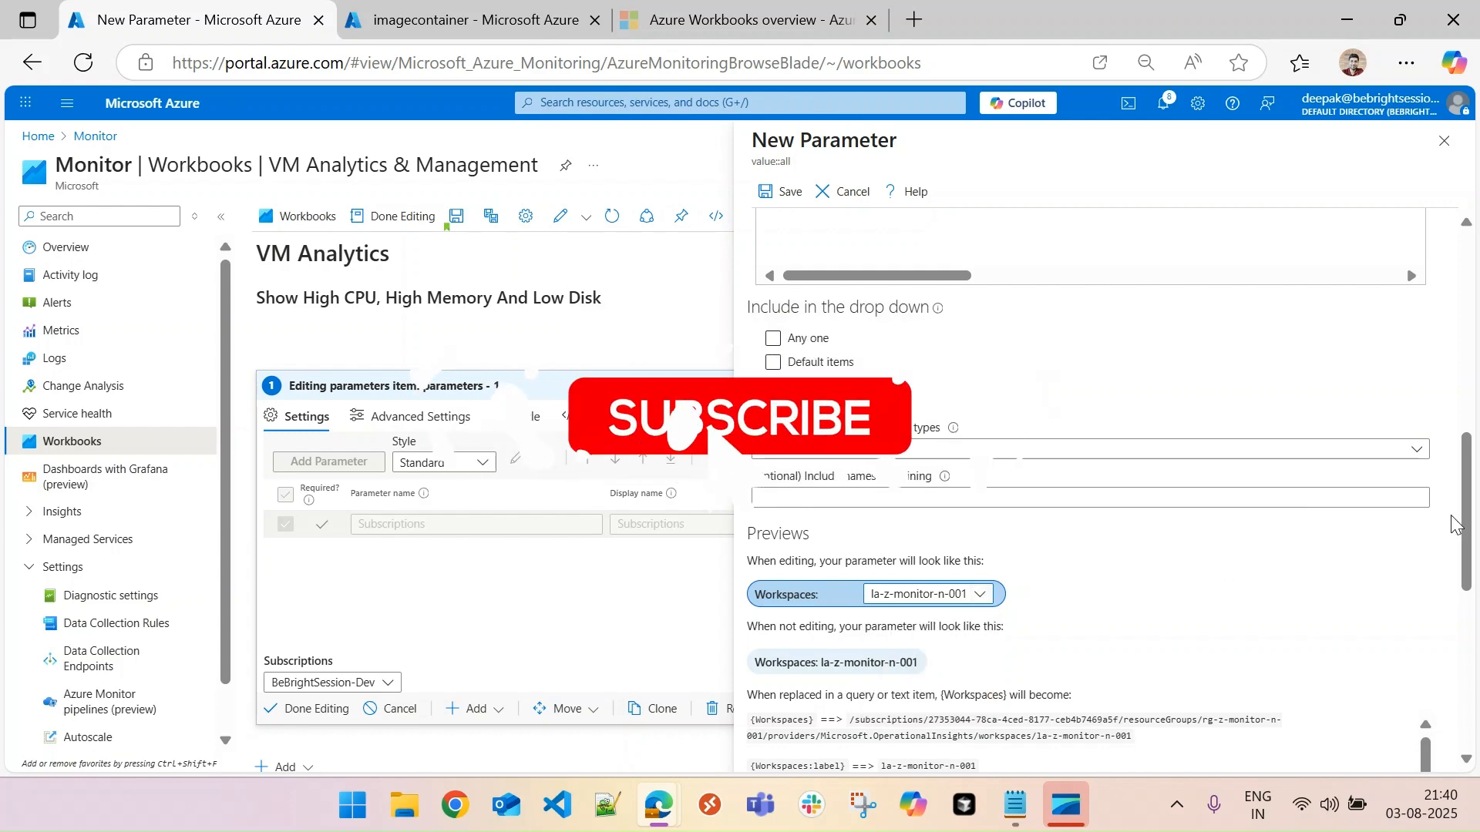
{"action": "left_click_drag", "start_coordinate": [1468, 529], "coordinate": [1469, 330]}
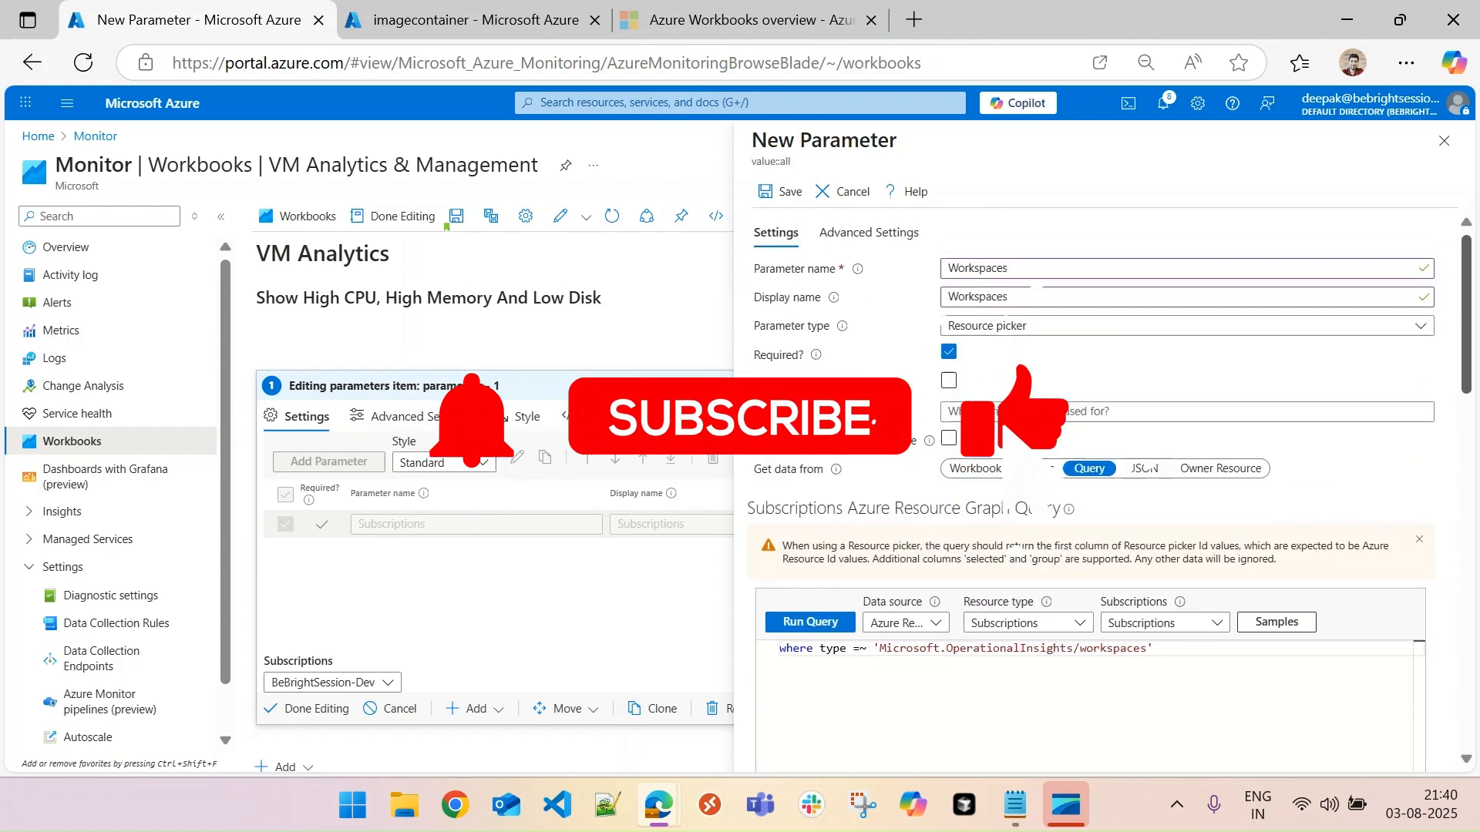
{"action": "left_click", "coordinate": [790, 192]}
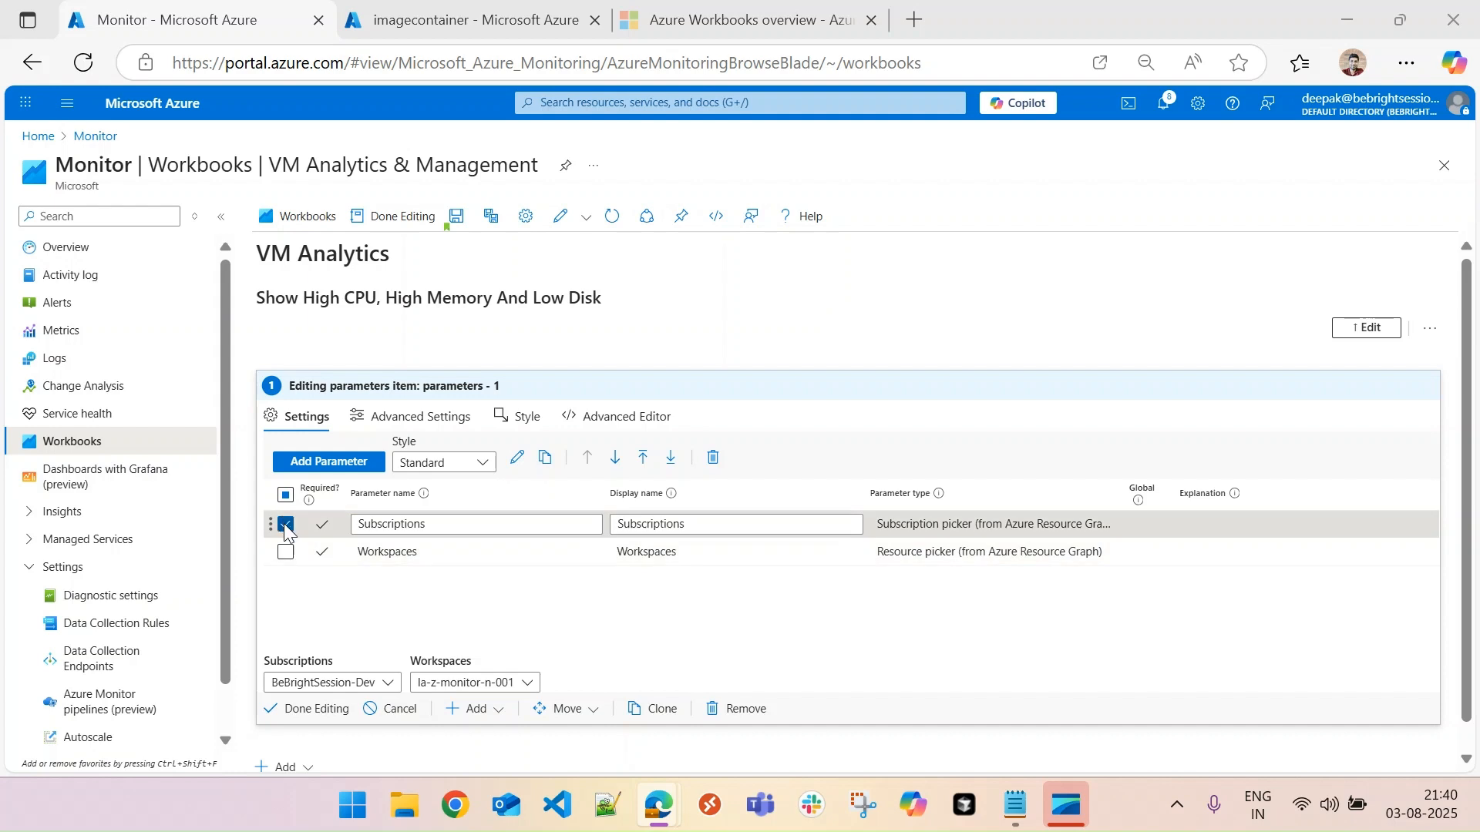
- Start another parameter in the parameters item, with TimeRange as both its name and display name
{"action": "left_click", "coordinate": [330, 463]}
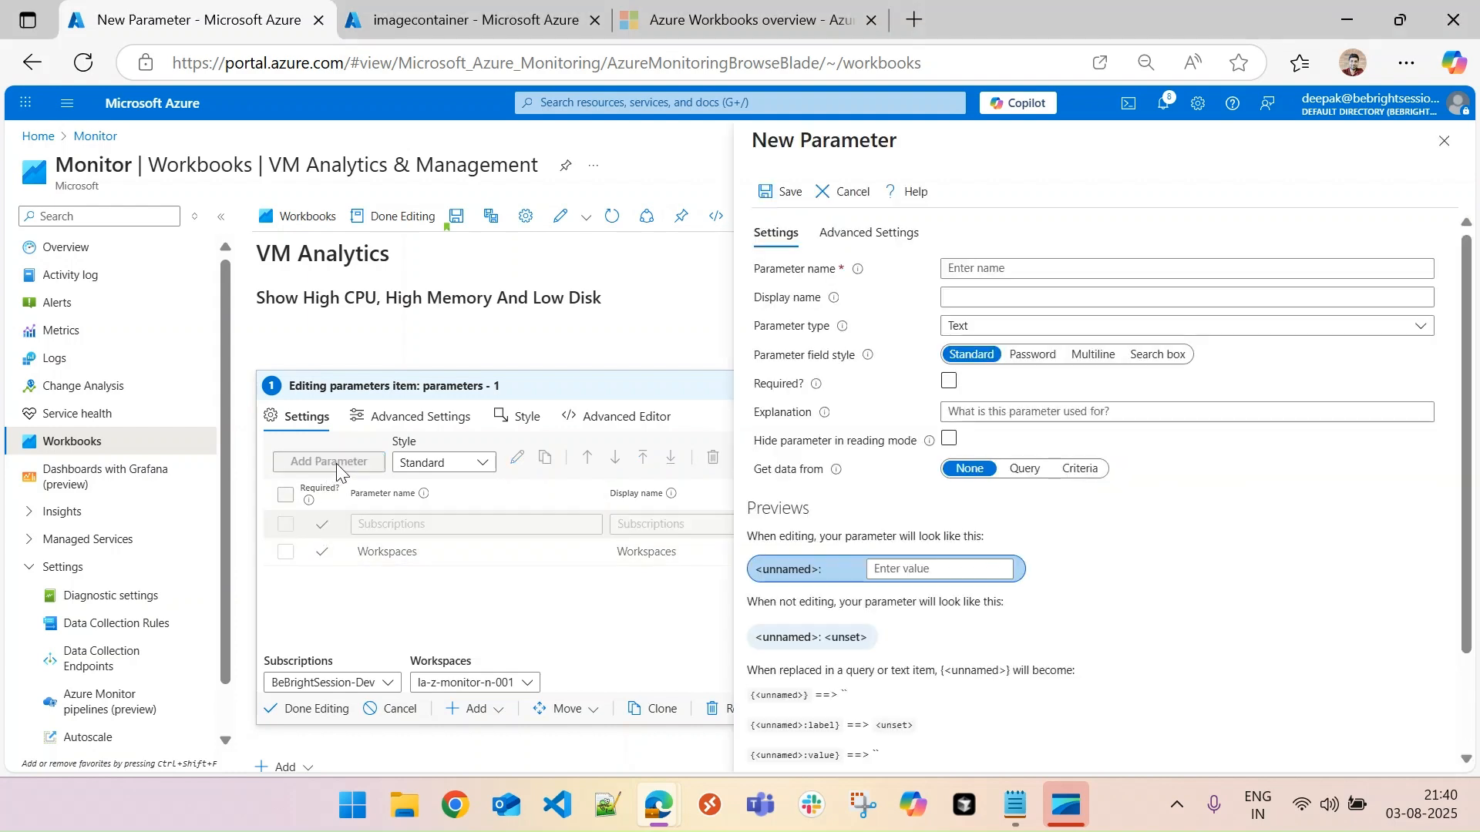
{"action": "left_click", "coordinate": [1050, 266]}
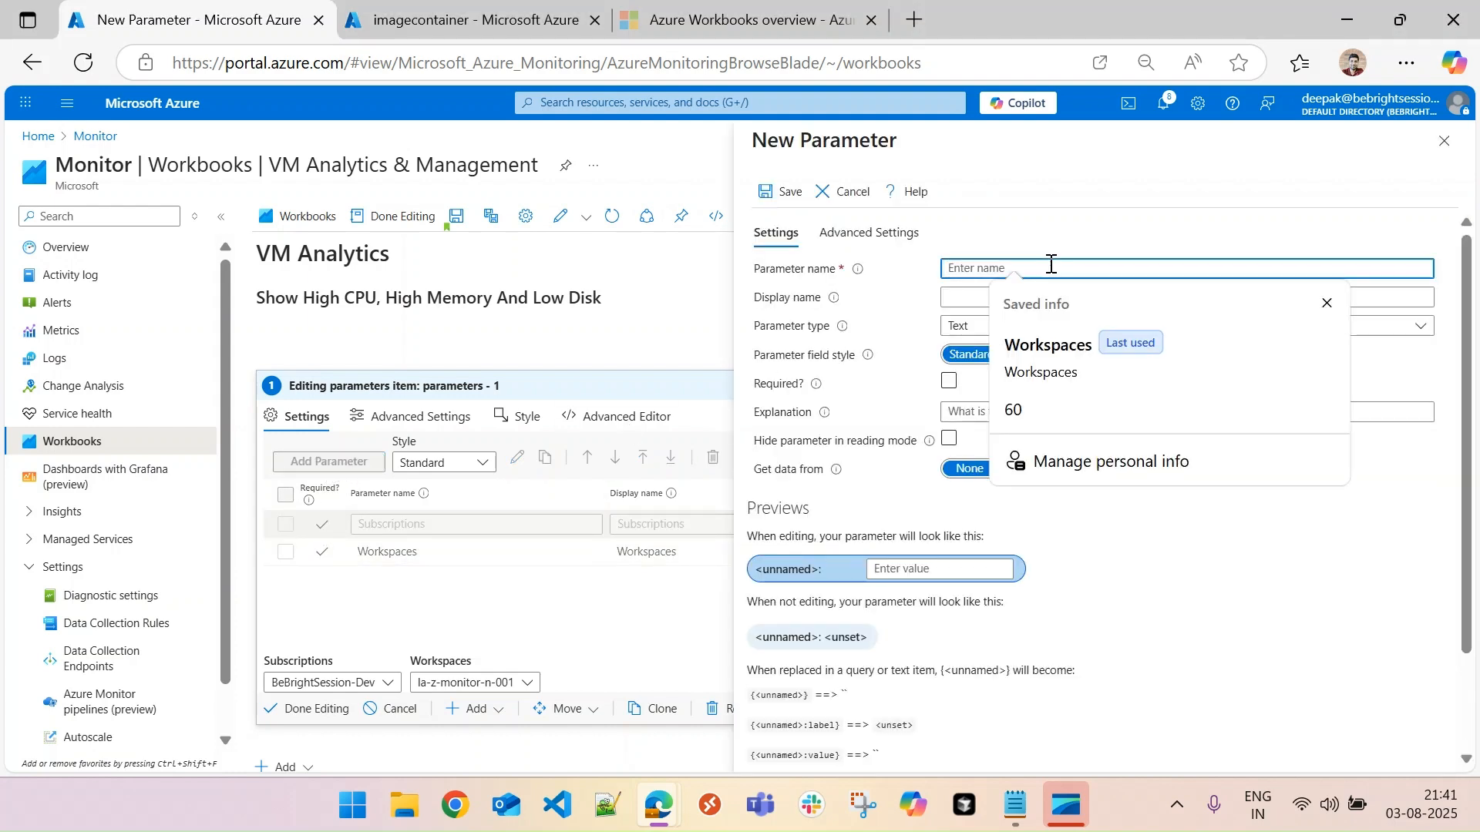
{"action": "key", "text": "Escape"}
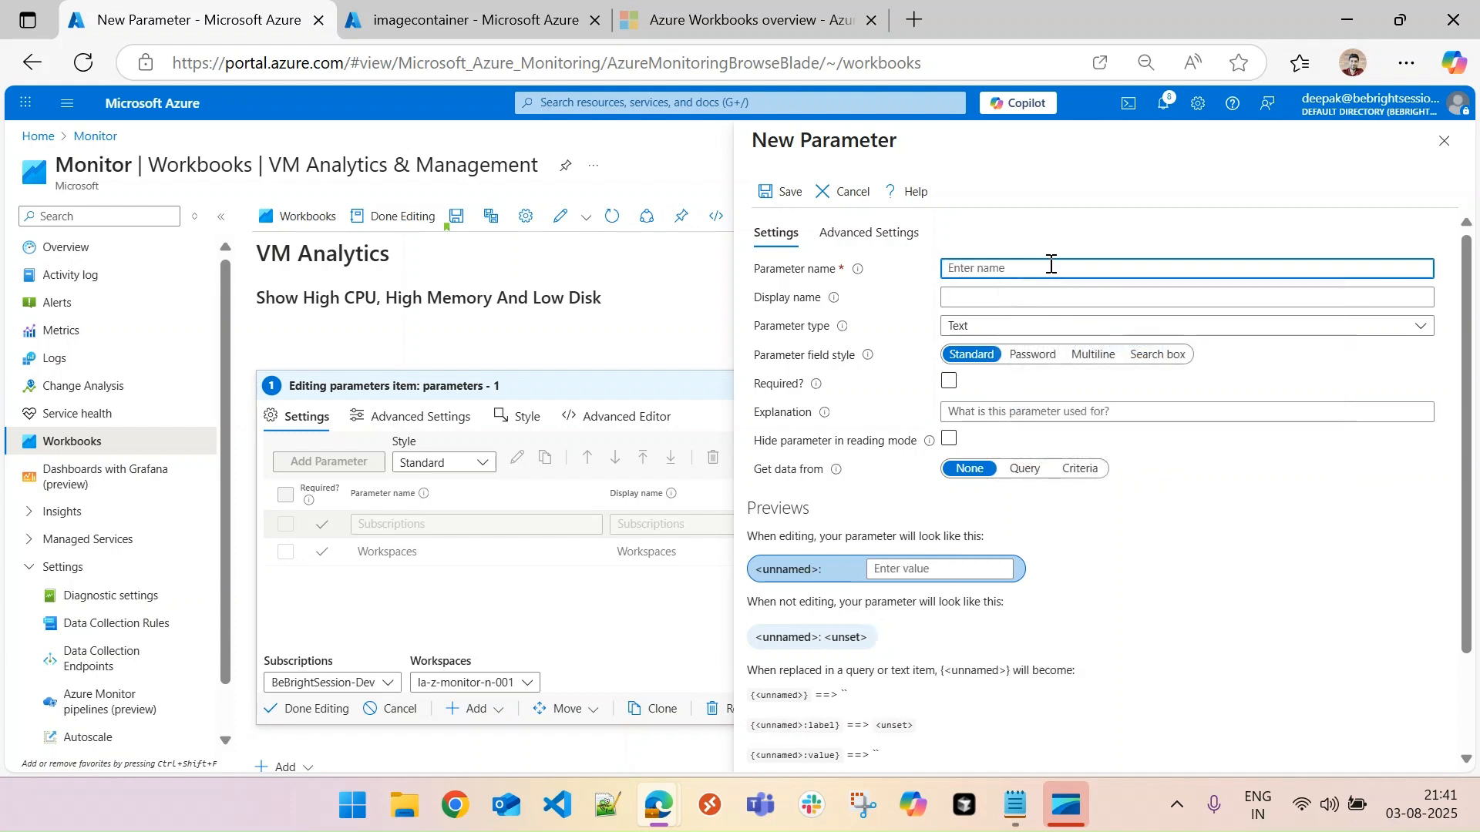
{"action": "type", "text": "TimeRange"}
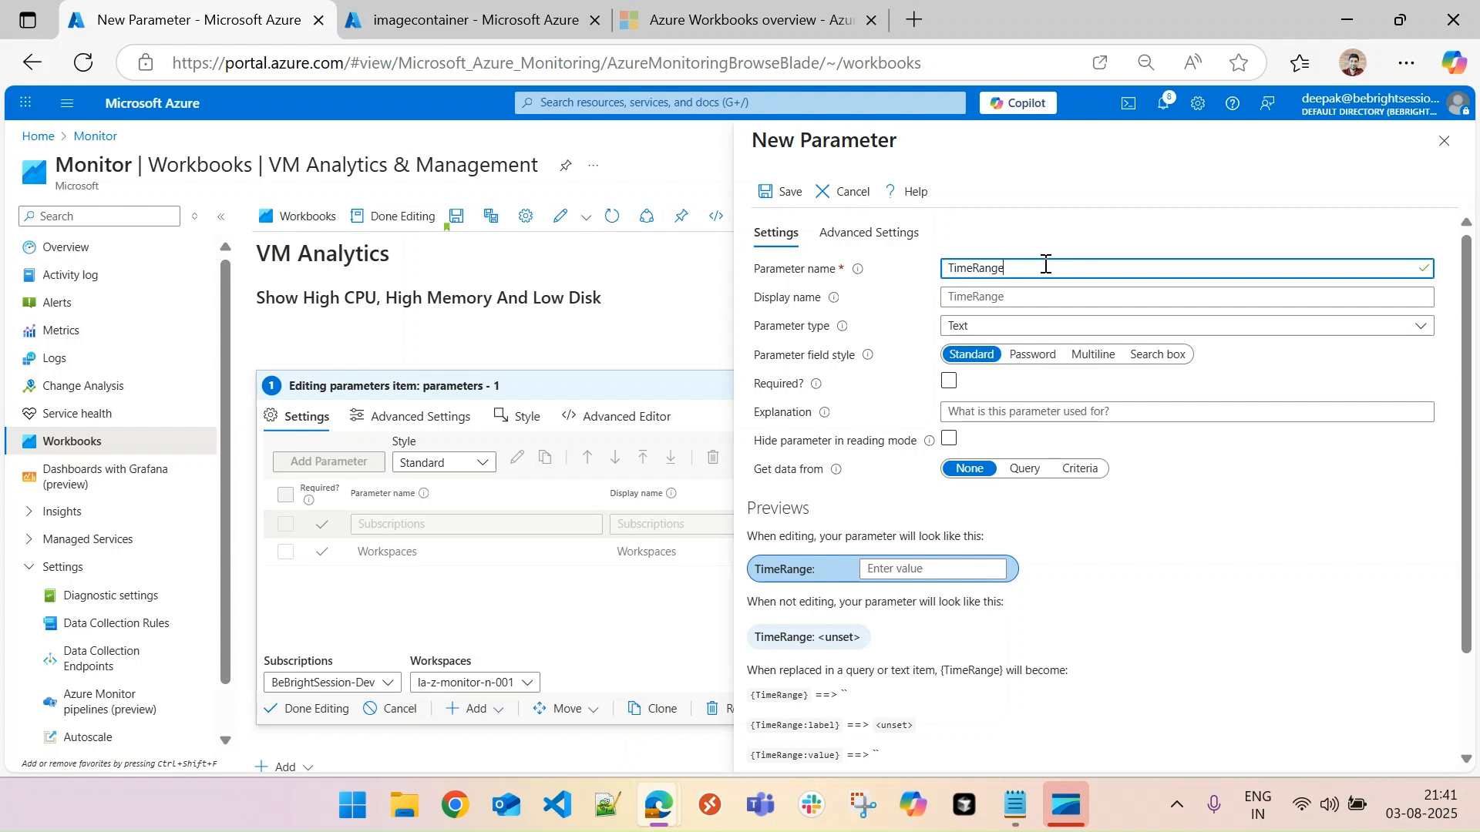
{"action": "left_click_drag", "start_coordinate": [1045, 264], "coordinate": [939, 284]}
{"action": "key", "text": "ctrl+c"}
{"action": "left_click", "coordinate": [978, 295]}
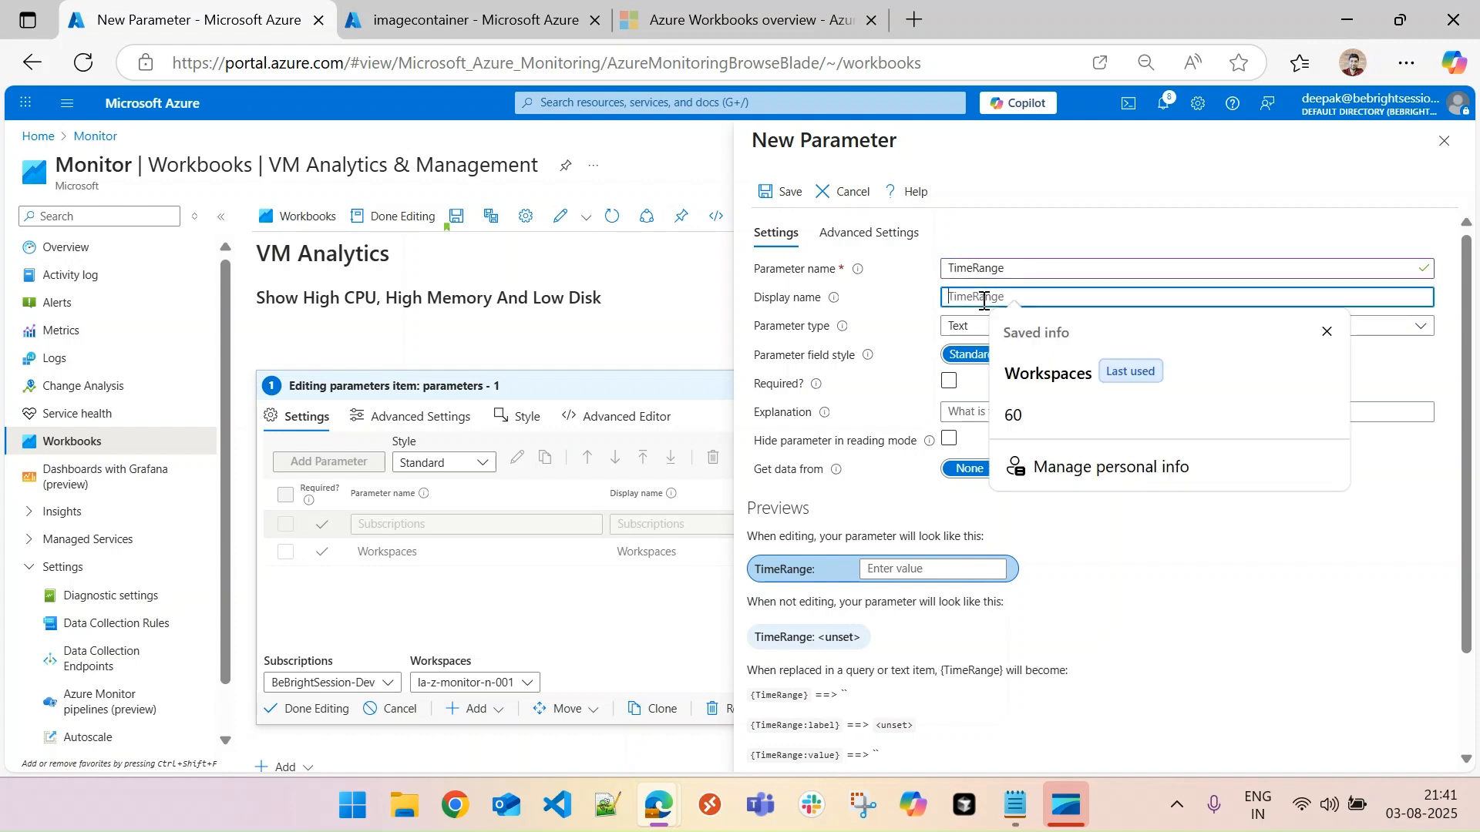
{"action": "key", "text": "ctrl+v"}
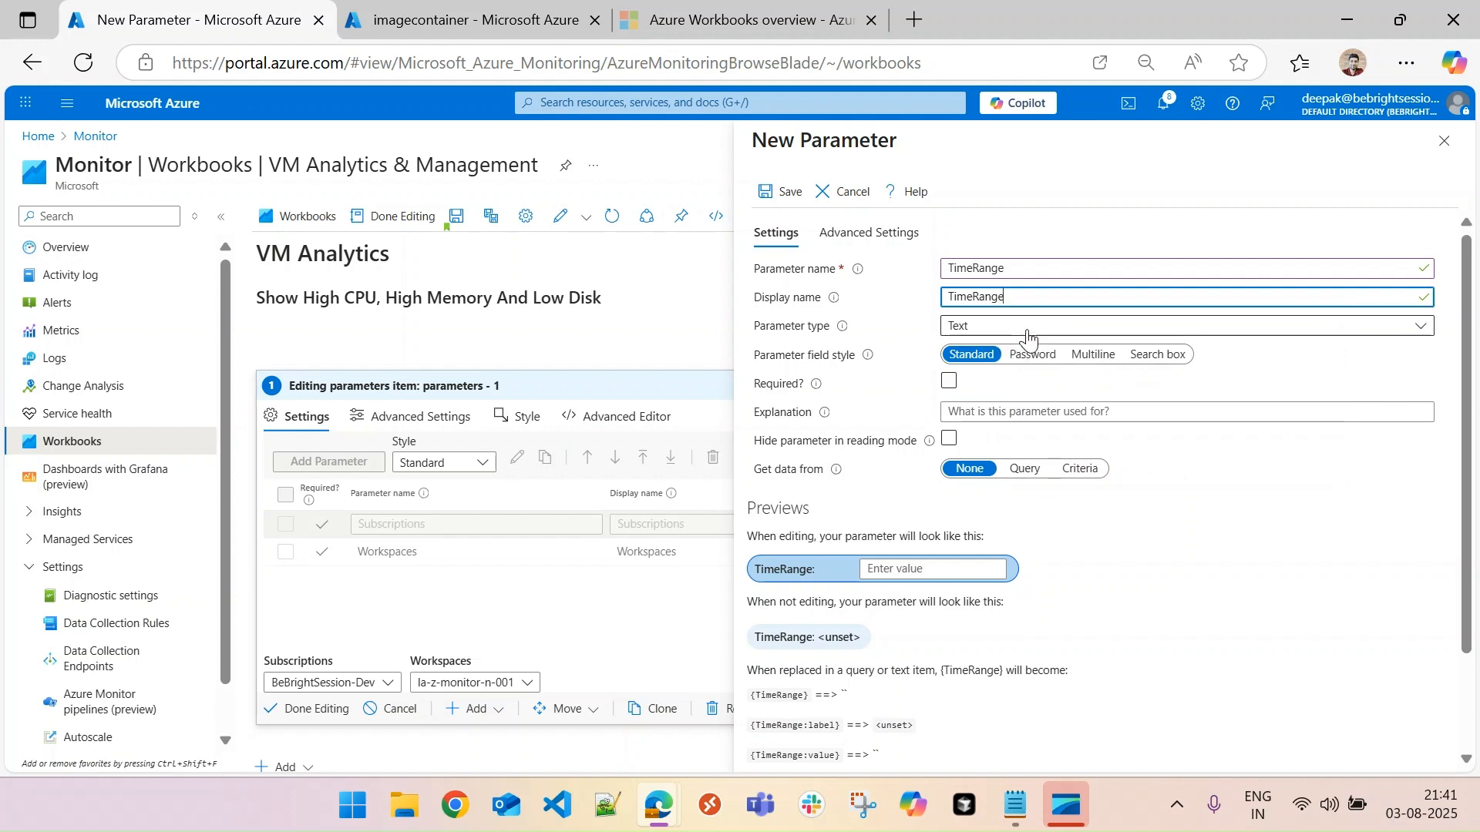
- Make the TimeRange parameter a Time range picker and review its available time ranges
{"action": "left_click", "coordinate": [1030, 334]}
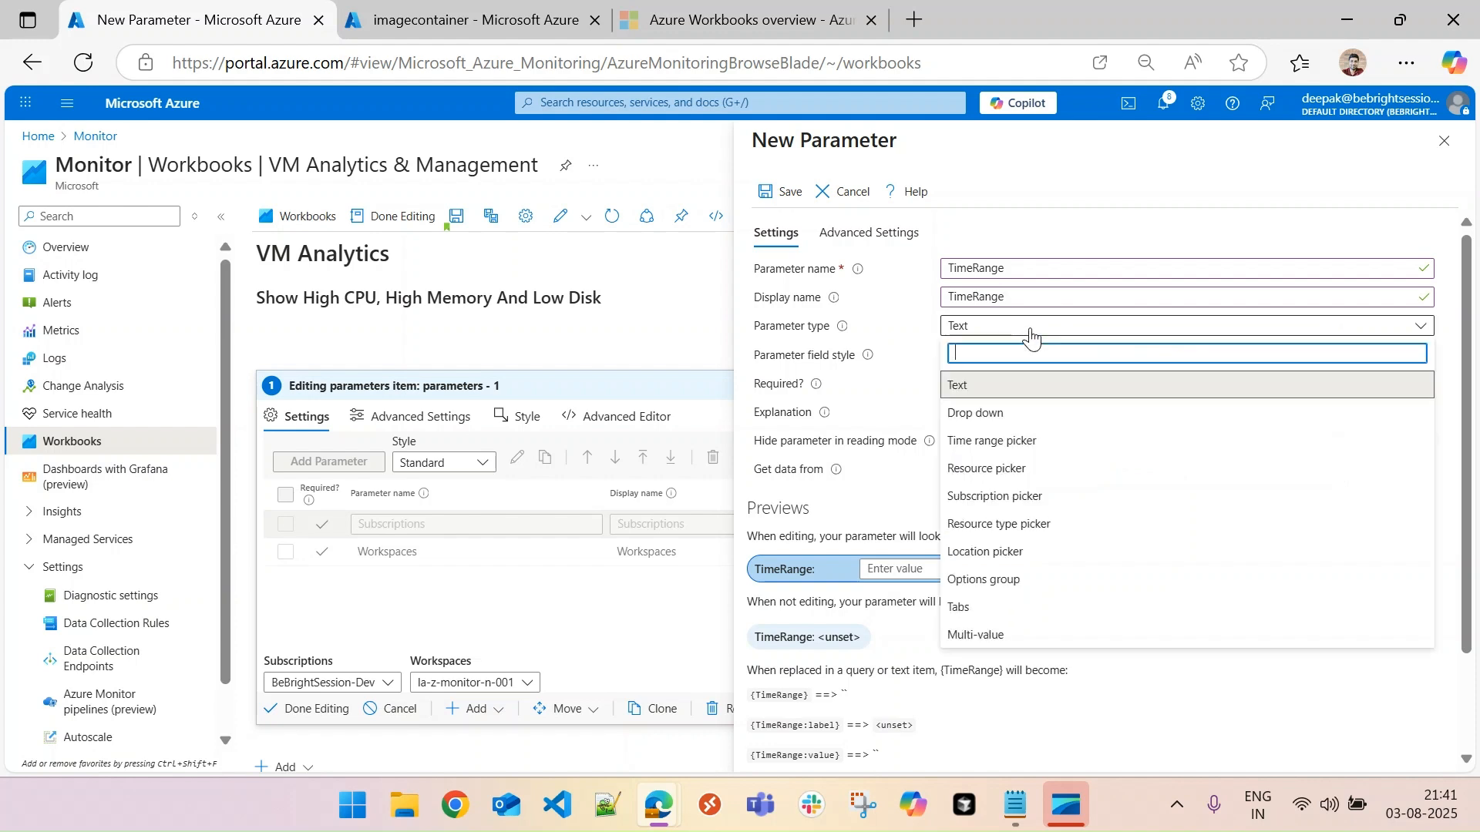
{"action": "left_click", "coordinate": [1006, 442]}
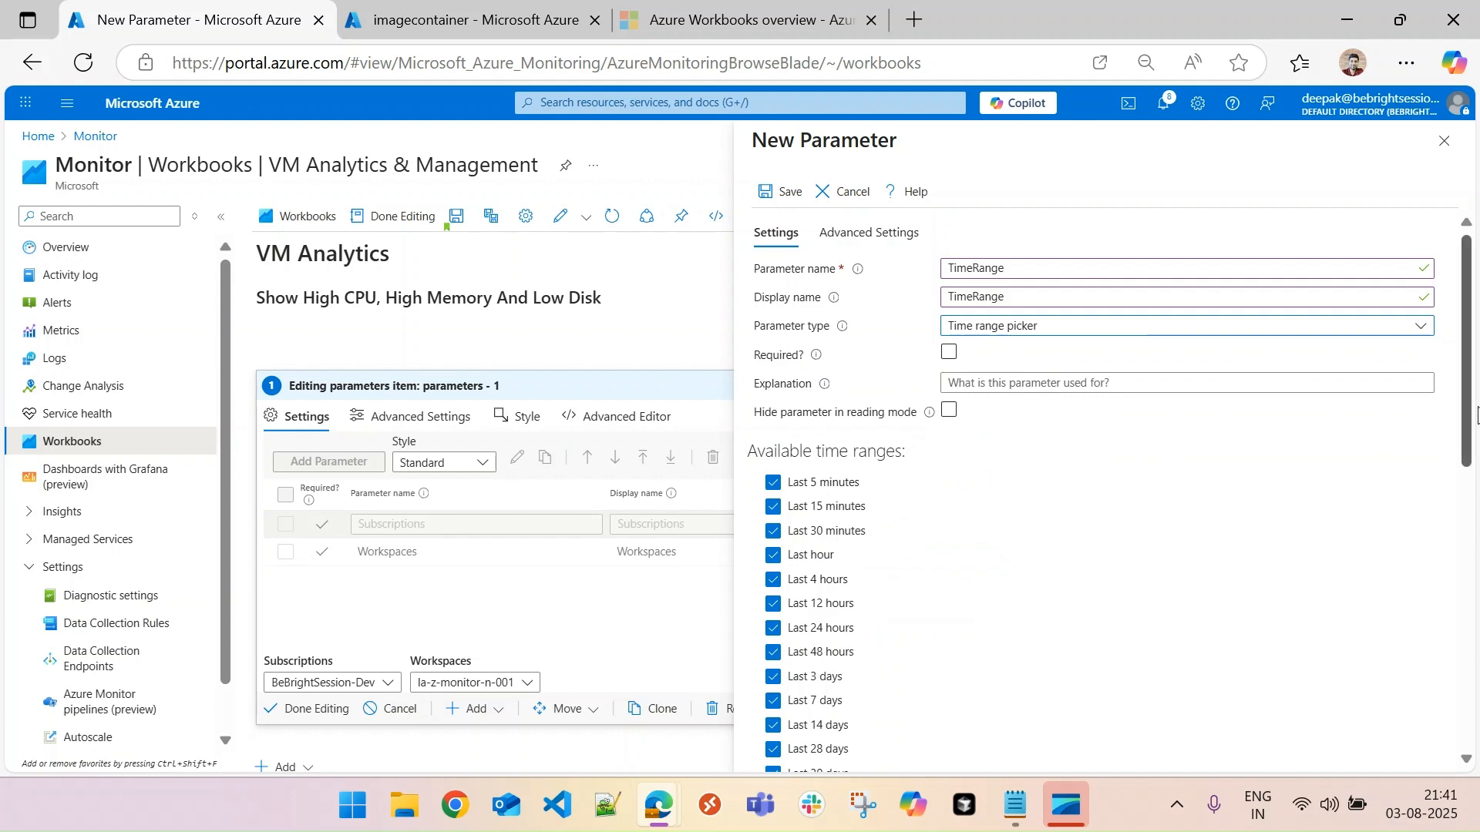
{"action": "scroll", "coordinate": [902, 424], "scroll_direction": "down", "scroll_amount": 3}
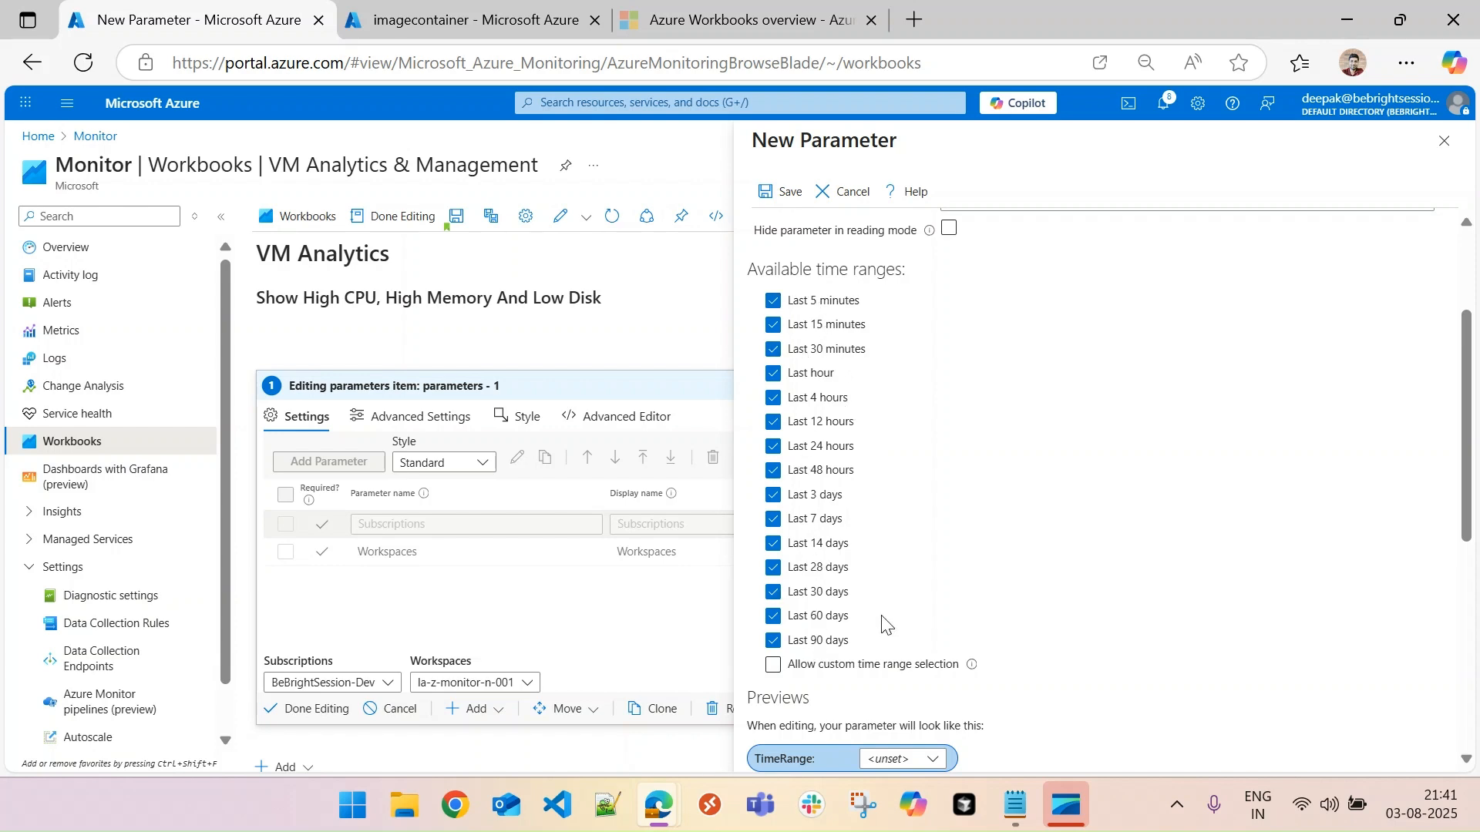
- Save the TimeRange parameter and finish editing the workbook's parameters item
{"action": "left_click", "coordinate": [787, 193]}
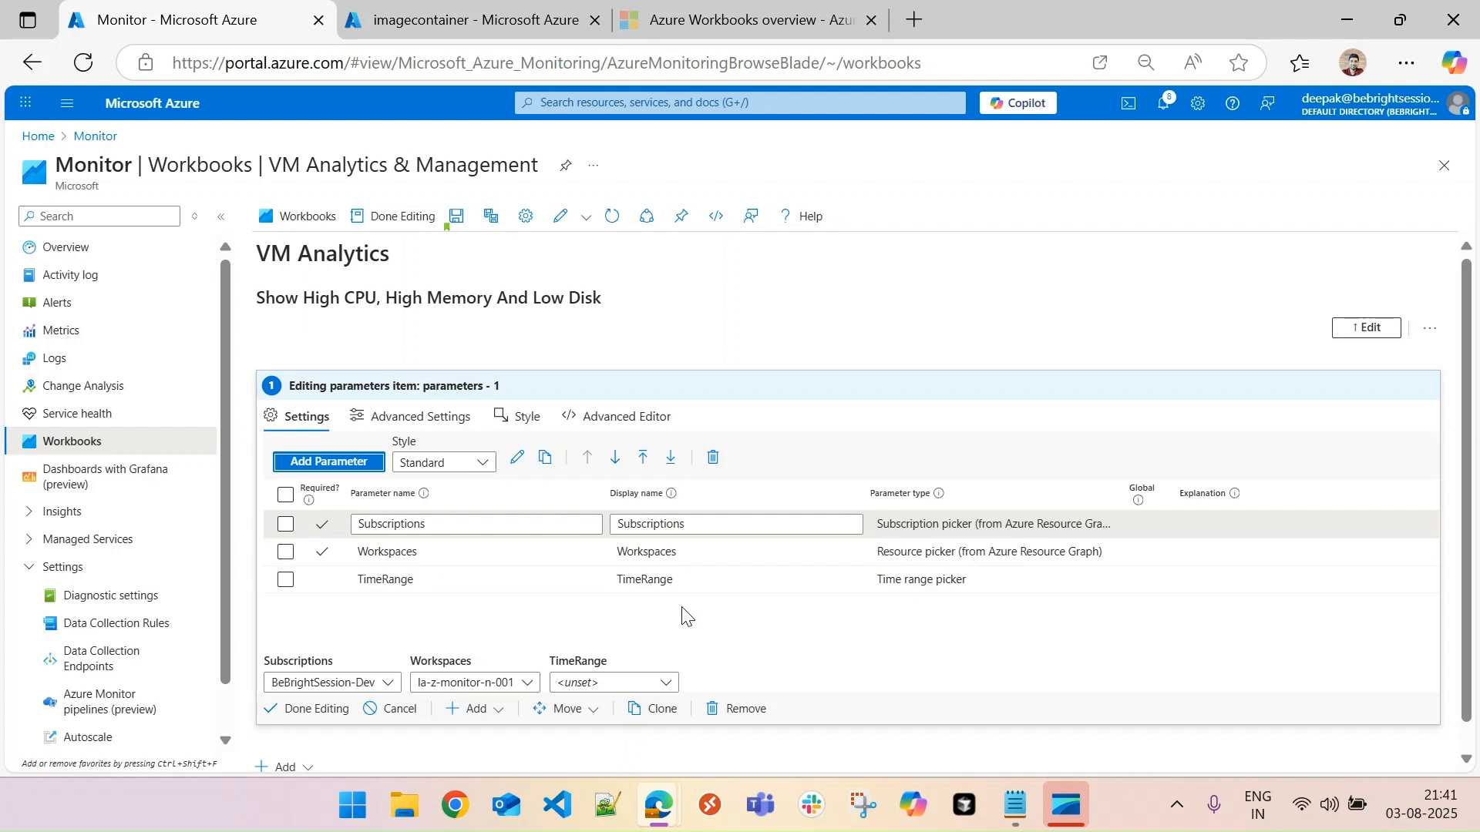
{"action": "left_click", "coordinate": [312, 710]}
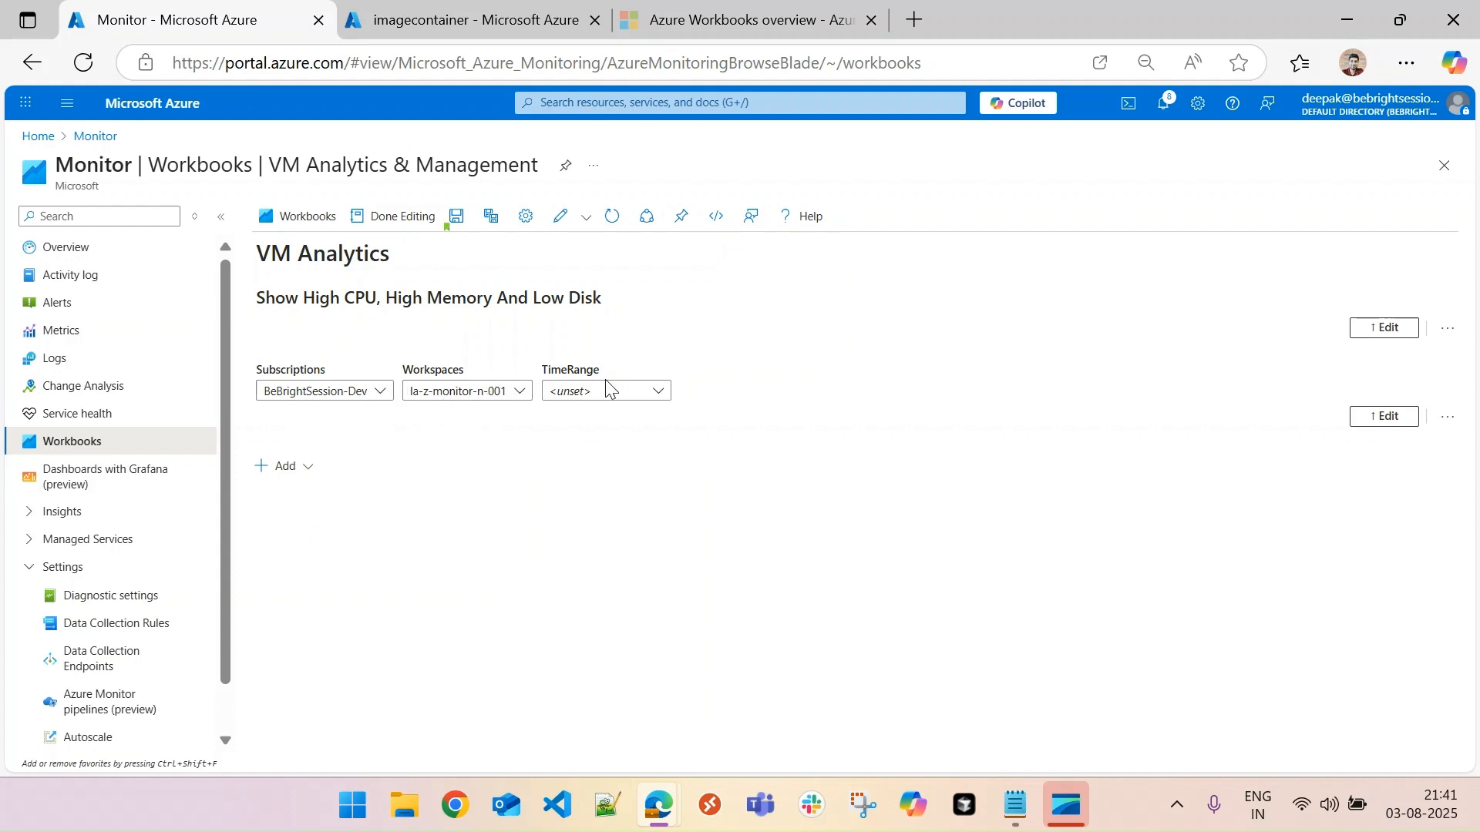
- Review the choices offered by the workbook's Subscriptions, Workspaces and TimeRange pickers
{"action": "left_click", "coordinate": [381, 393]}
{"action": "left_click", "coordinate": [382, 393]}
{"action": "left_click", "coordinate": [522, 393]}
{"action": "left_click", "coordinate": [522, 393]}
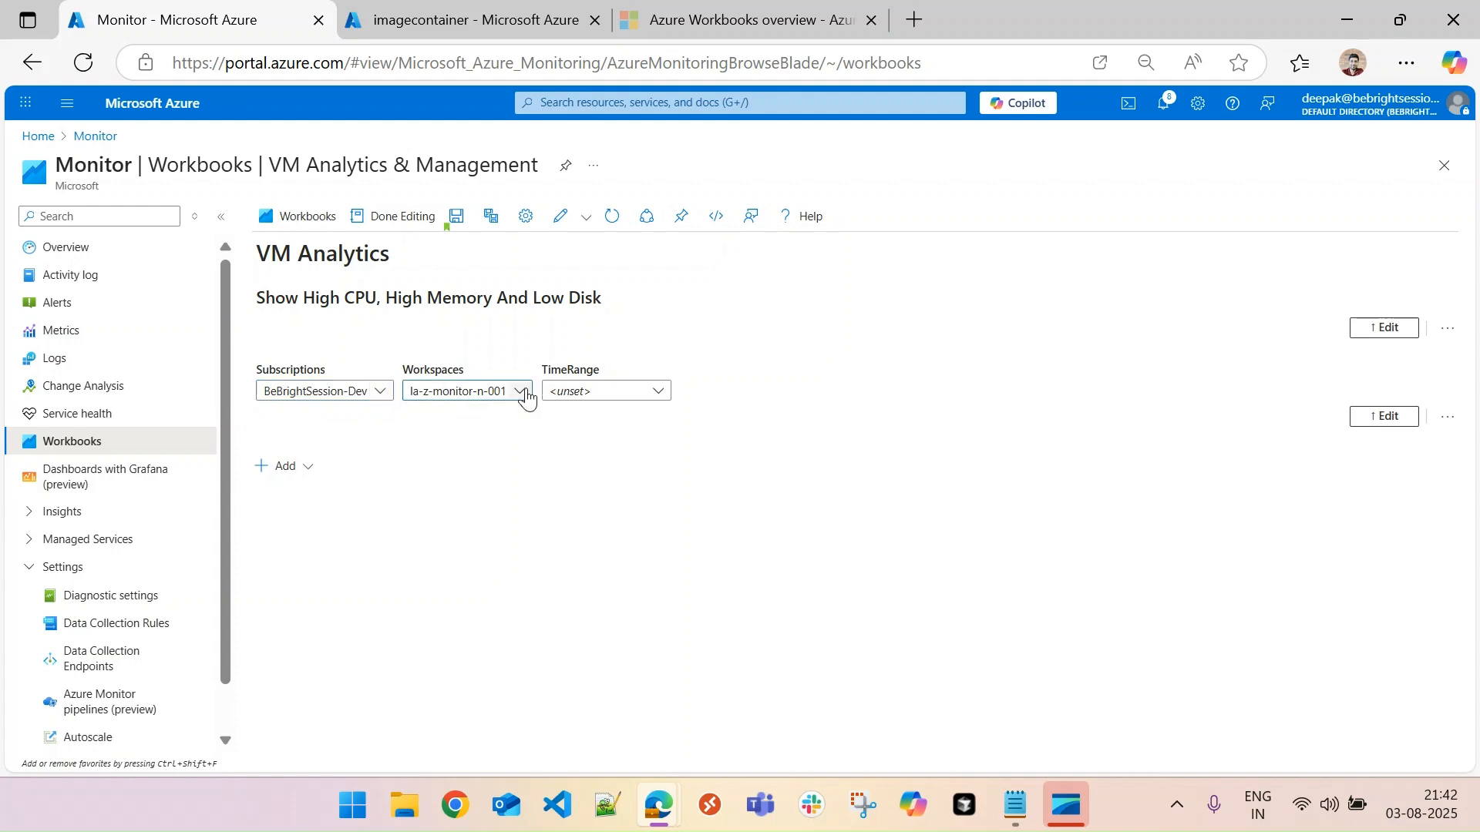
{"action": "left_click", "coordinate": [612, 407]}
{"action": "left_click_drag", "start_coordinate": [664, 461], "coordinate": [719, 429]}
{"action": "left_click", "coordinate": [721, 433]}
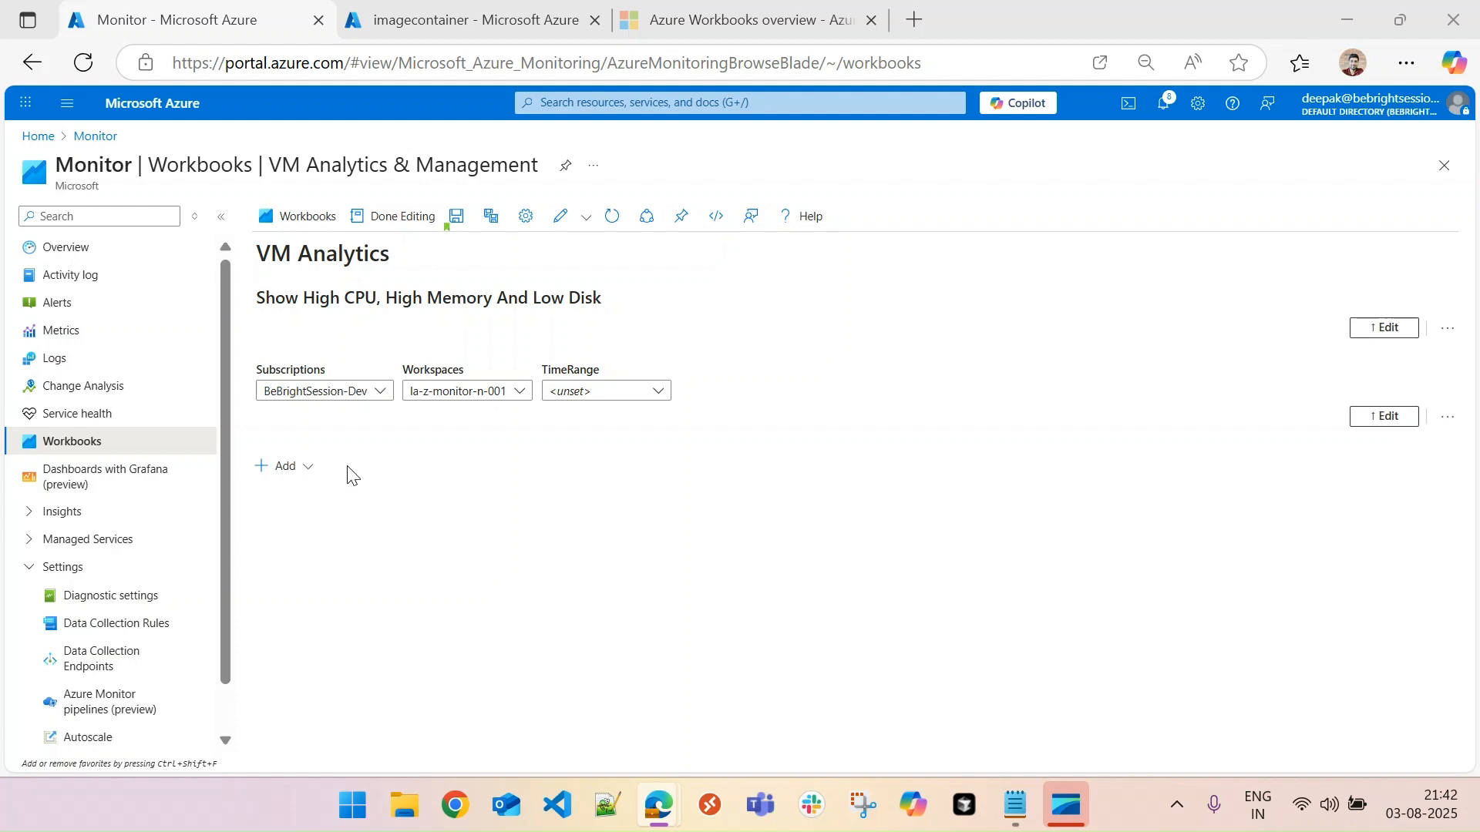
{"action": "left_click", "coordinate": [327, 393]}
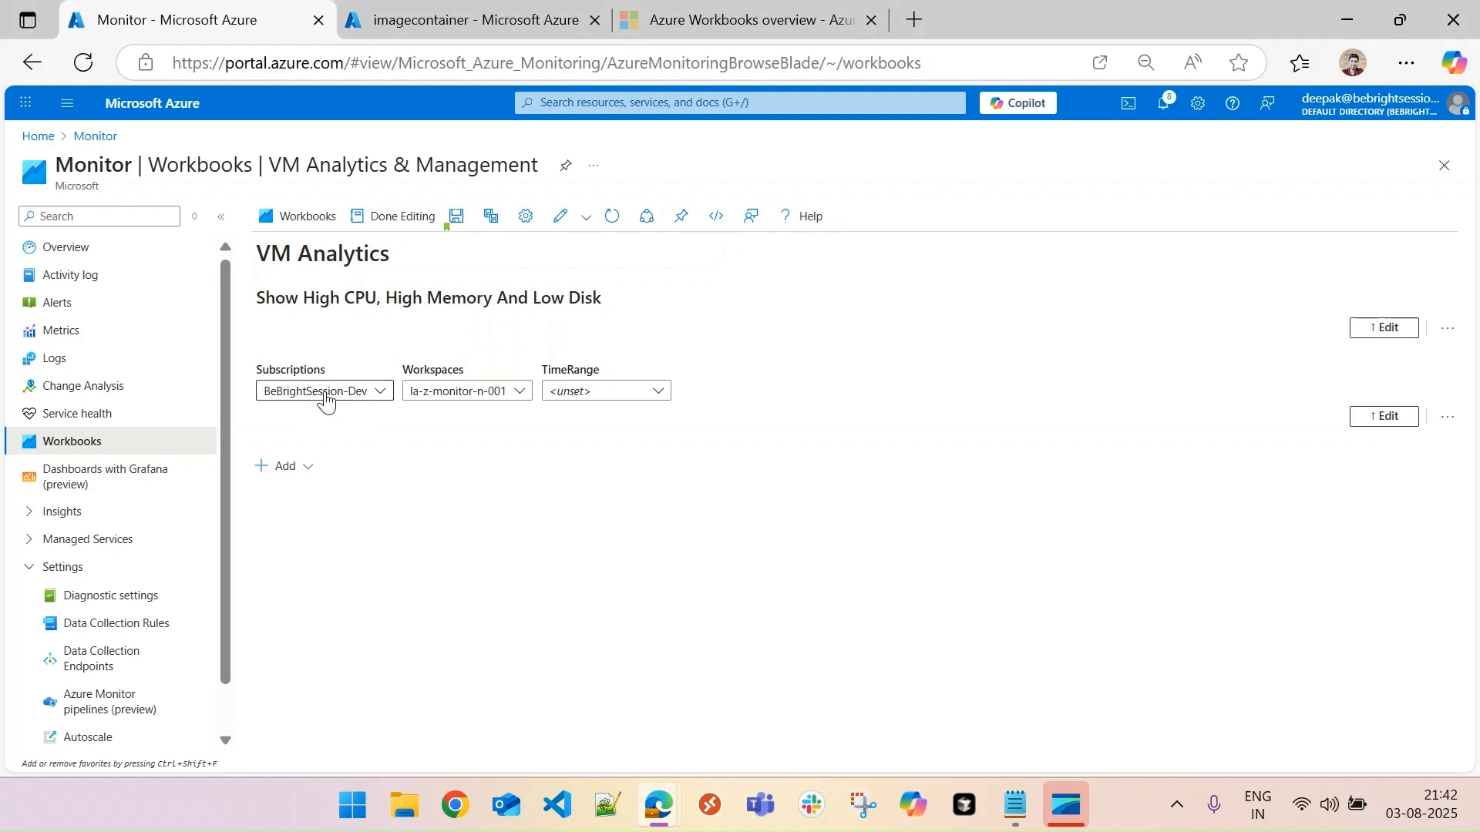
{"action": "left_click", "coordinate": [327, 393]}
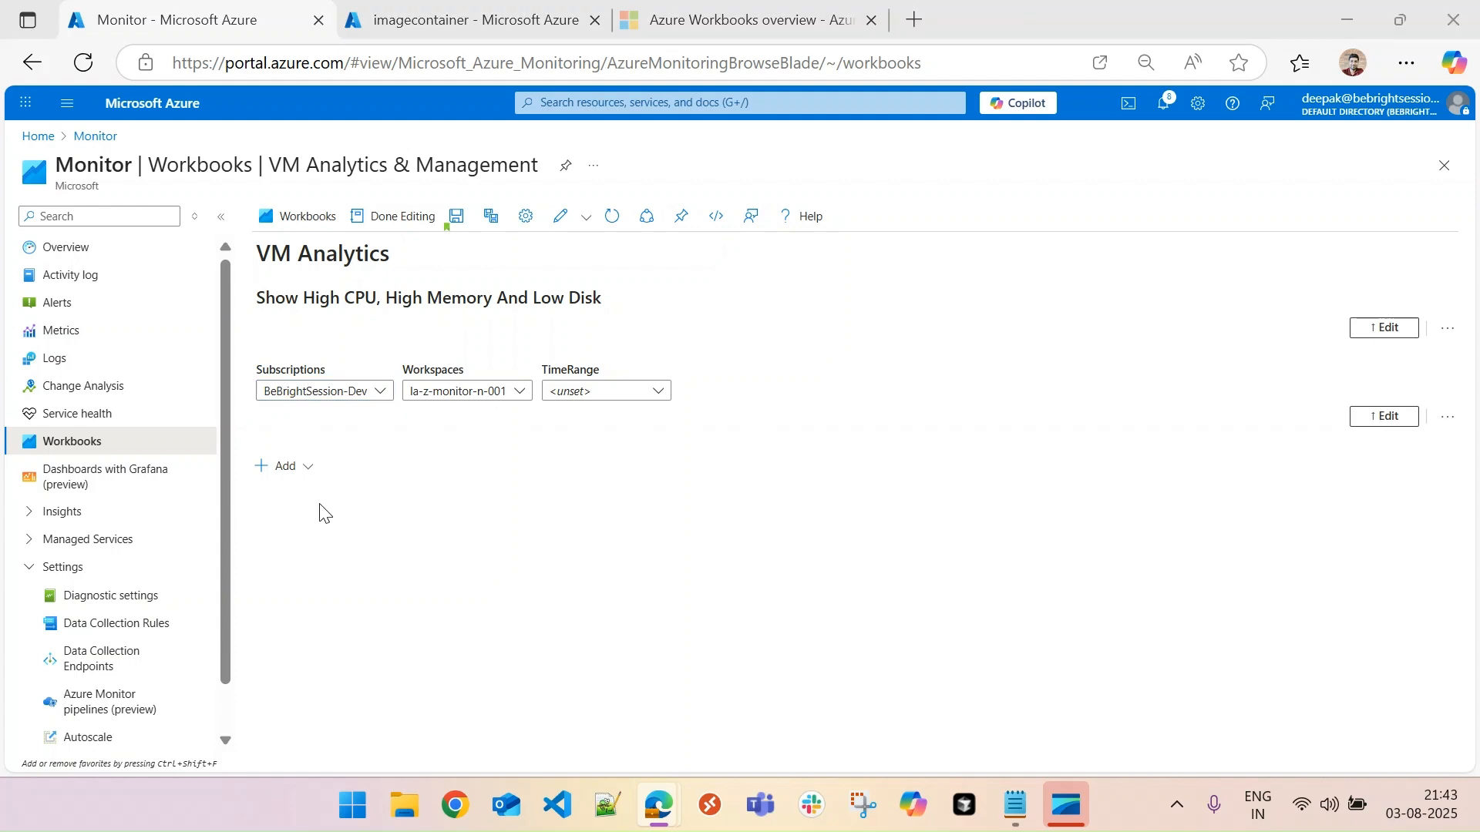
- Add a text item below the parameters with the level-three Markdown heading "### High CPU" and finish editing it
{"action": "left_click", "coordinate": [296, 471]}
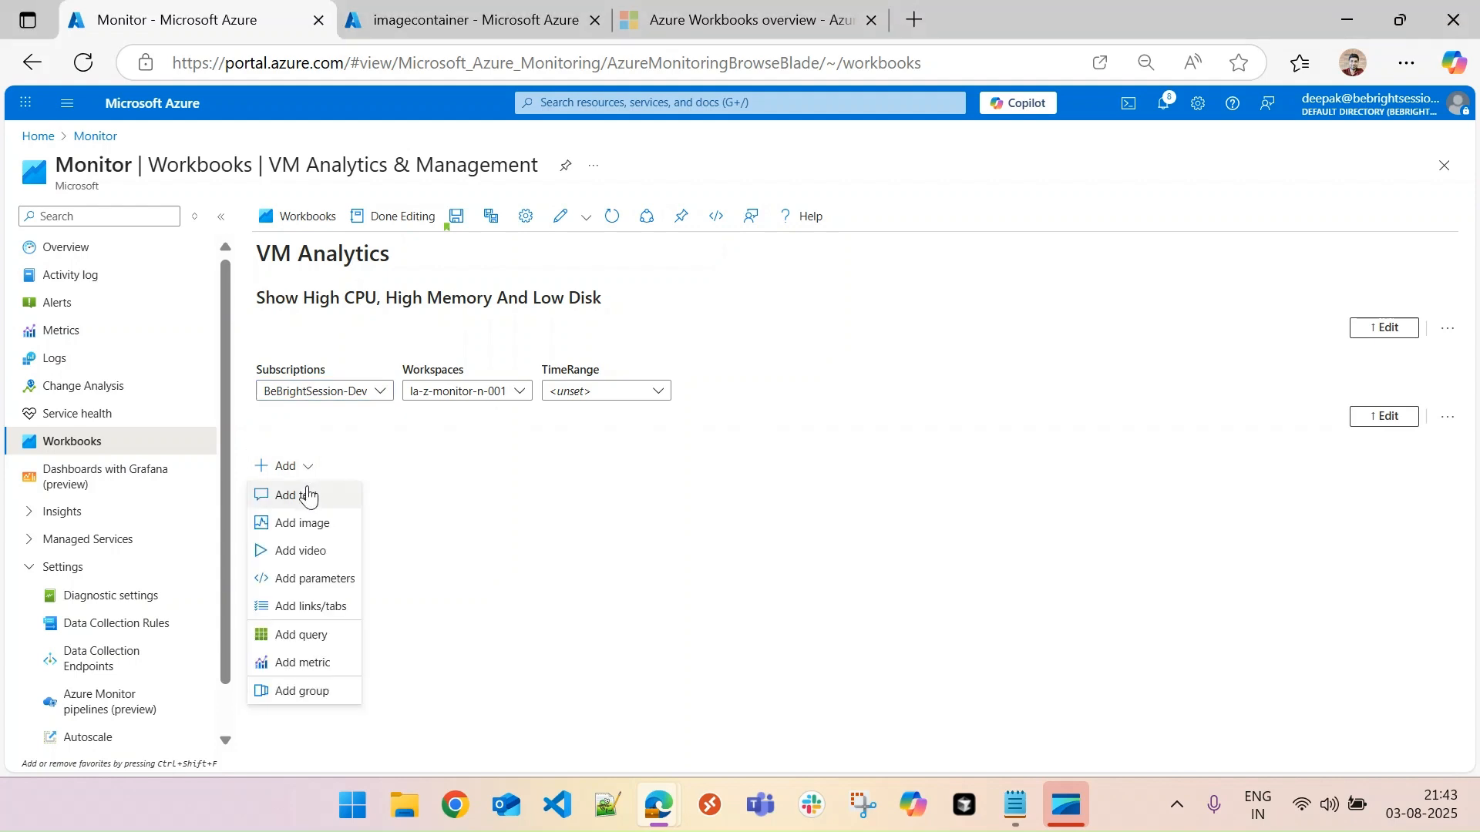
{"action": "left_click", "coordinate": [305, 496]}
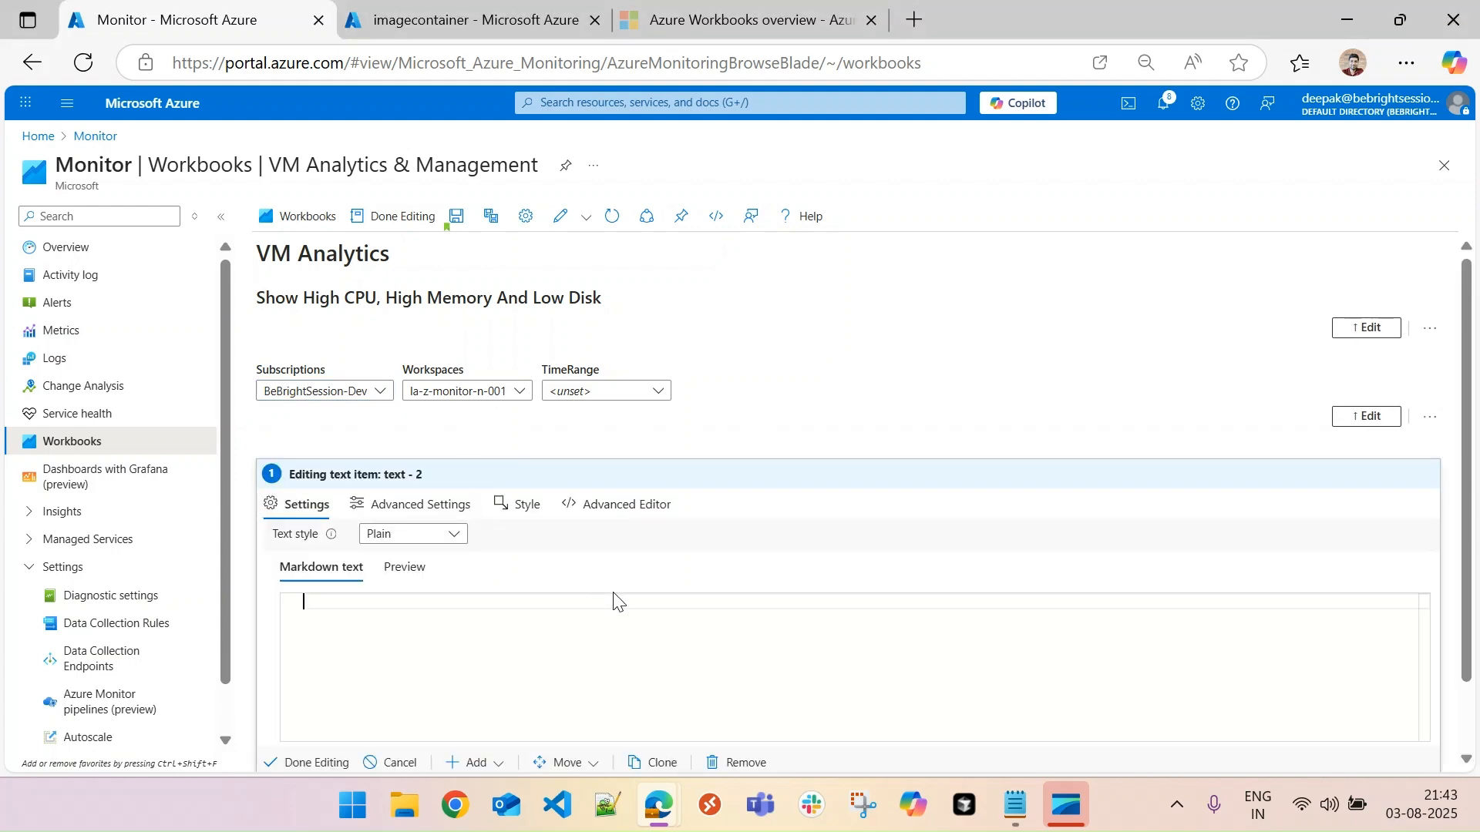
{"action": "type", "text": "# High CP"}
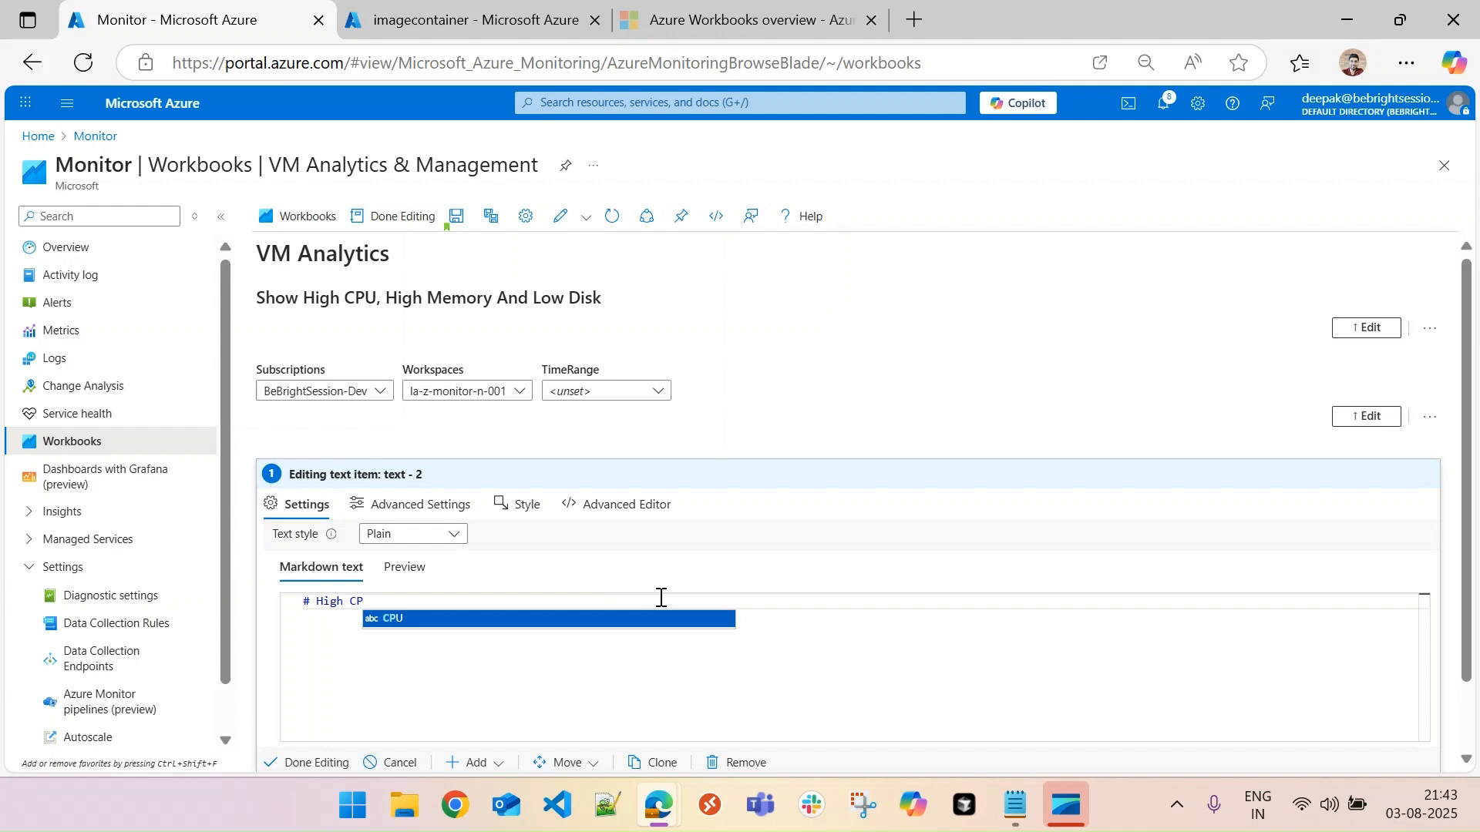
{"action": "type", "text": "U"}
{"action": "left_click", "coordinate": [312, 604]}
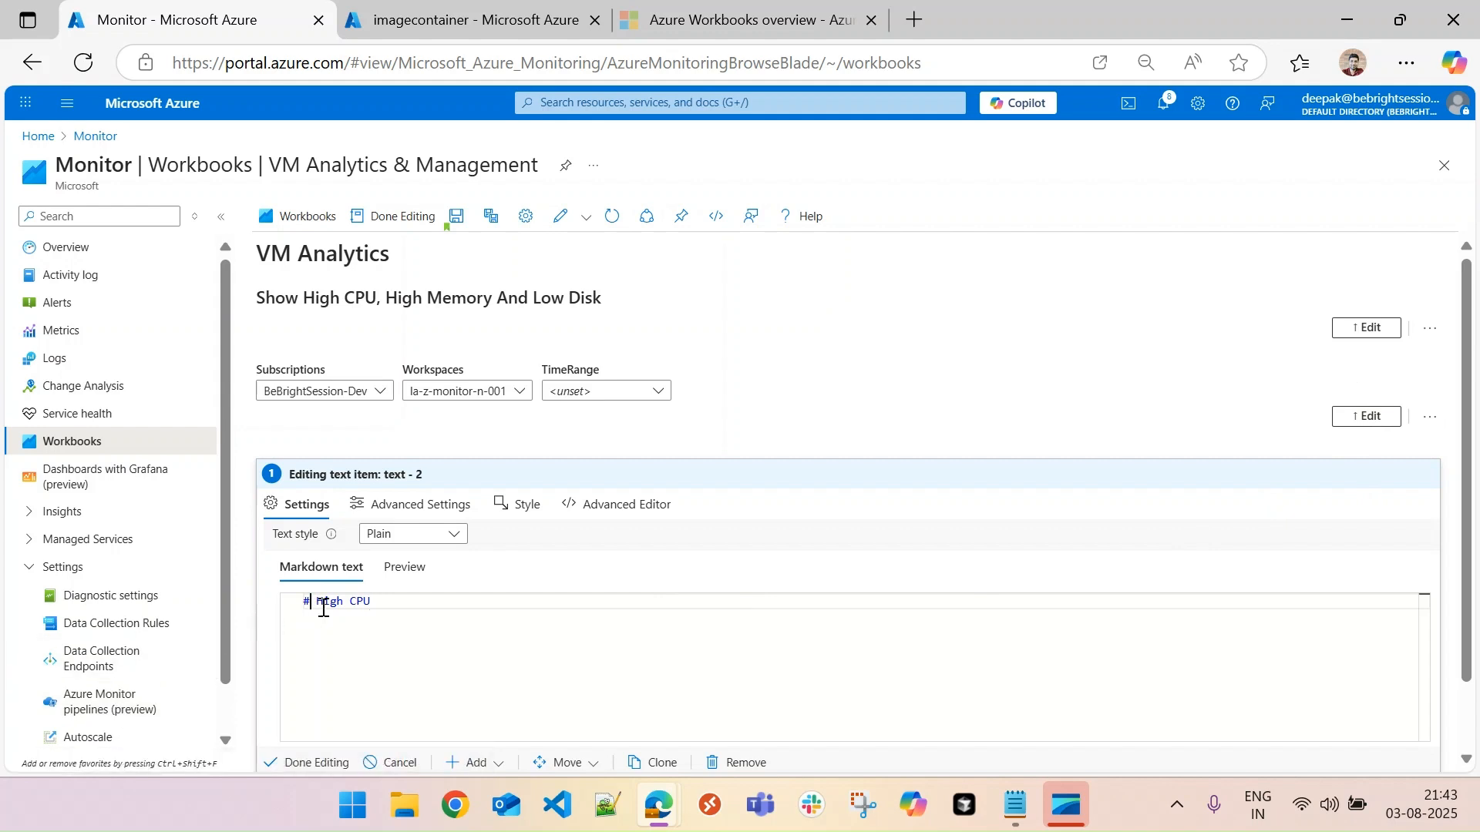
{"action": "type", "text": "##"}
{"action": "left_click", "coordinate": [330, 762]}
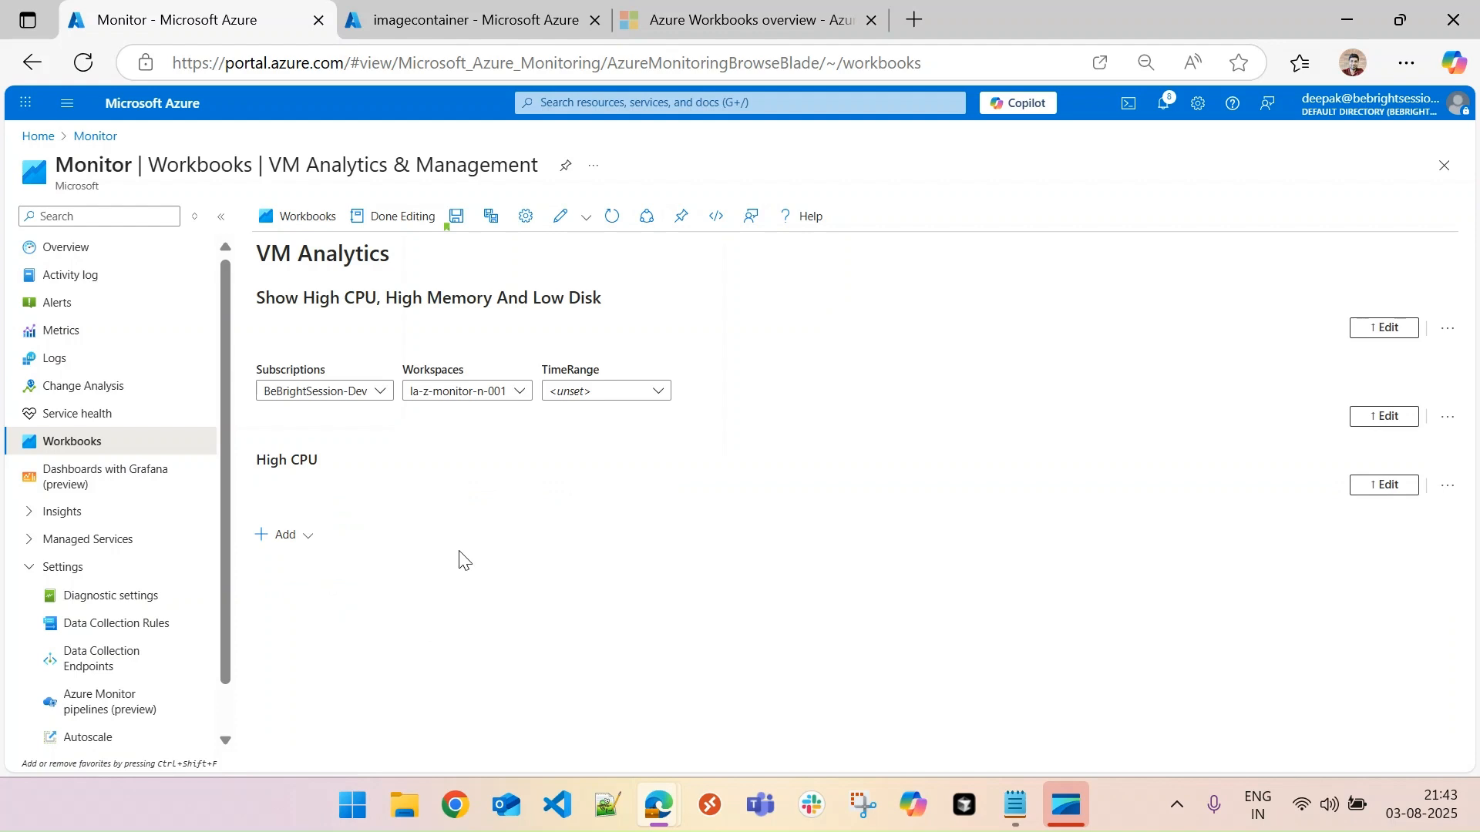
- Add a Logs (Analytics) query item below the High CPU heading, using the Workspaces parameter as its Log Analytics workspace
{"action": "left_click", "coordinate": [306, 546]}
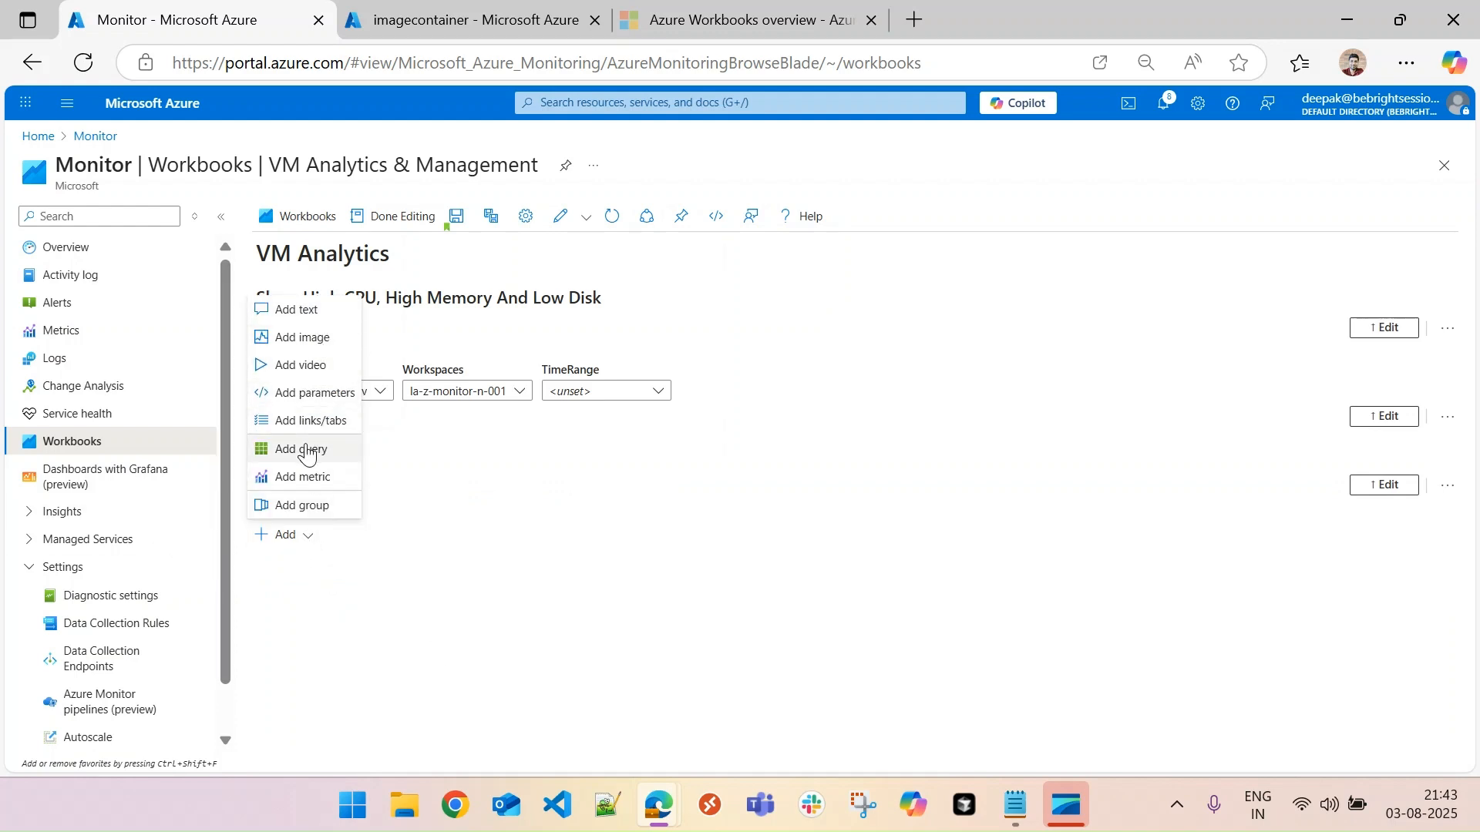
{"action": "left_click", "coordinate": [305, 450]}
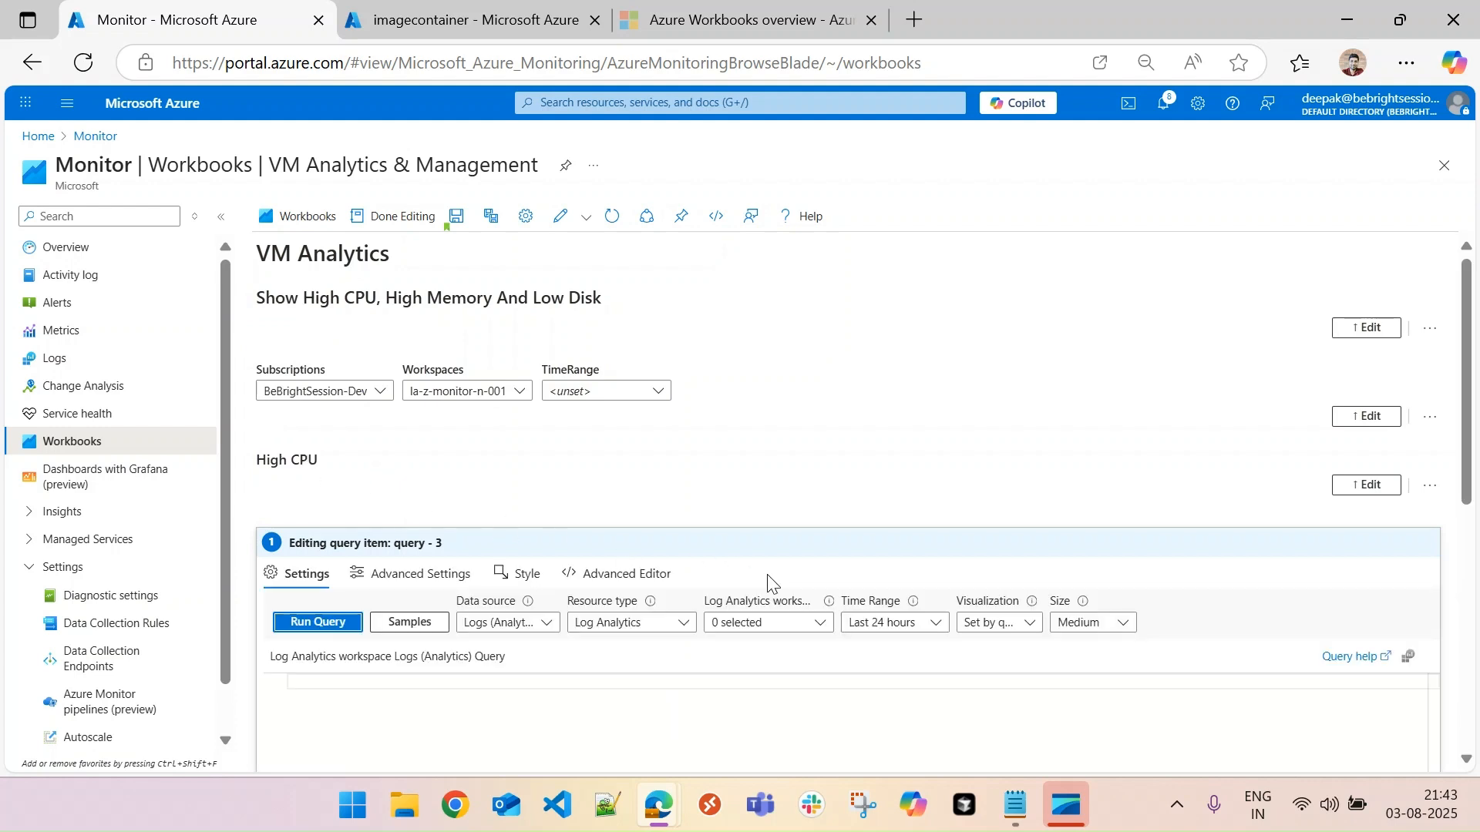
{"action": "left_click_drag", "start_coordinate": [1472, 377], "coordinate": [1474, 424]}
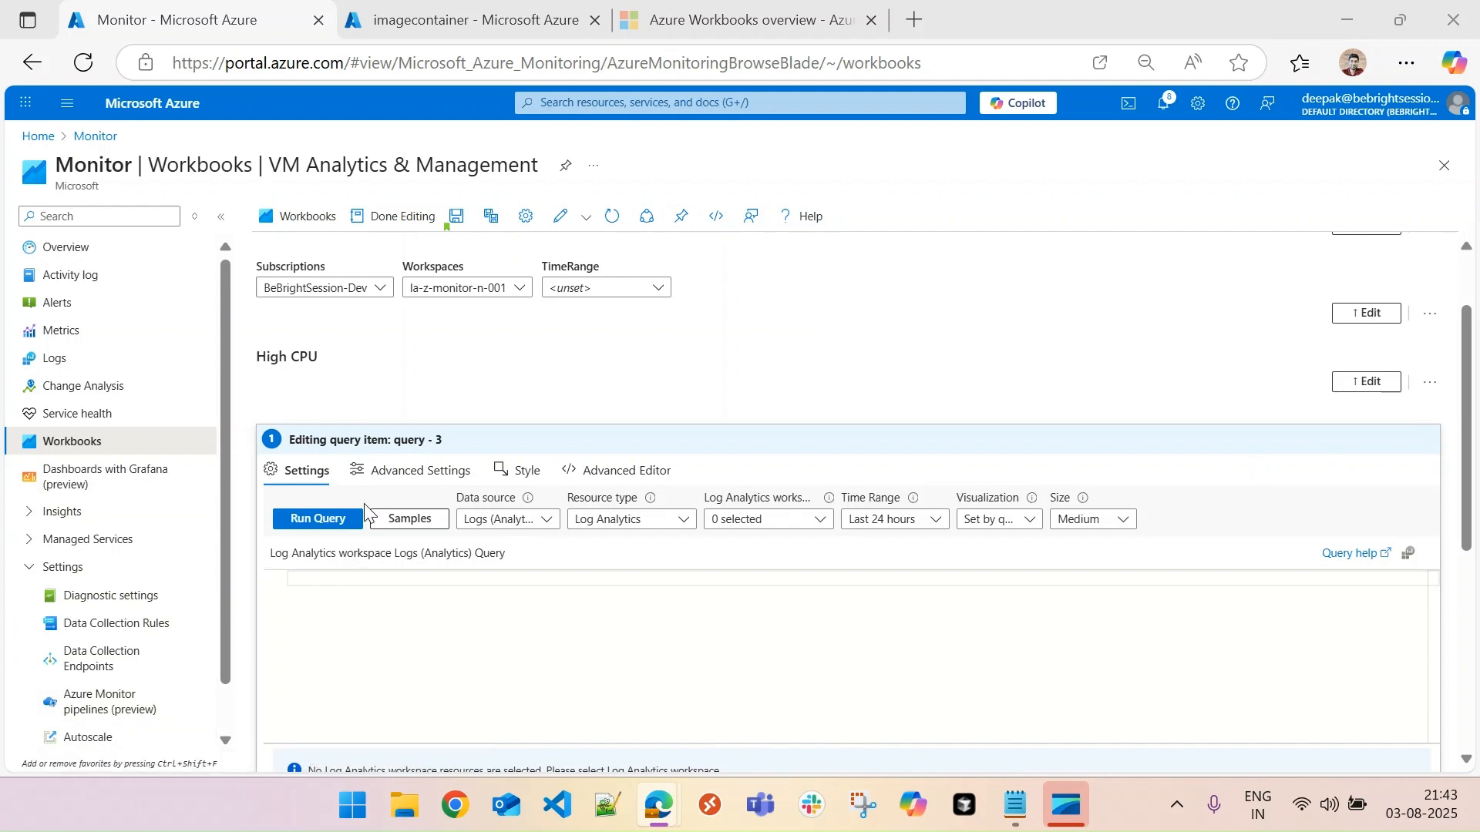
{"action": "left_click", "coordinate": [529, 527]}
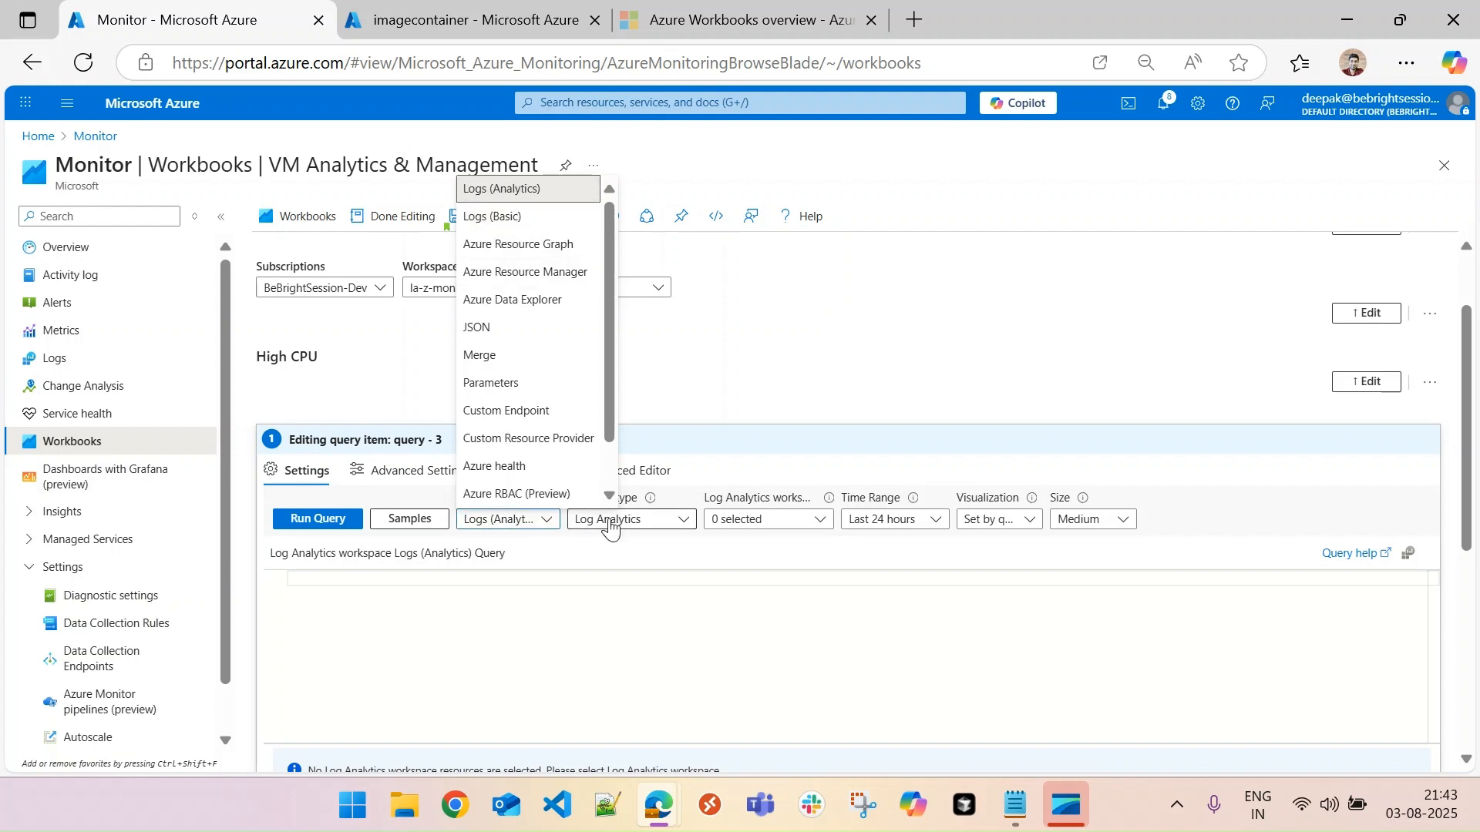
{"action": "left_click", "coordinate": [666, 559]}
{"action": "left_click", "coordinate": [676, 528]}
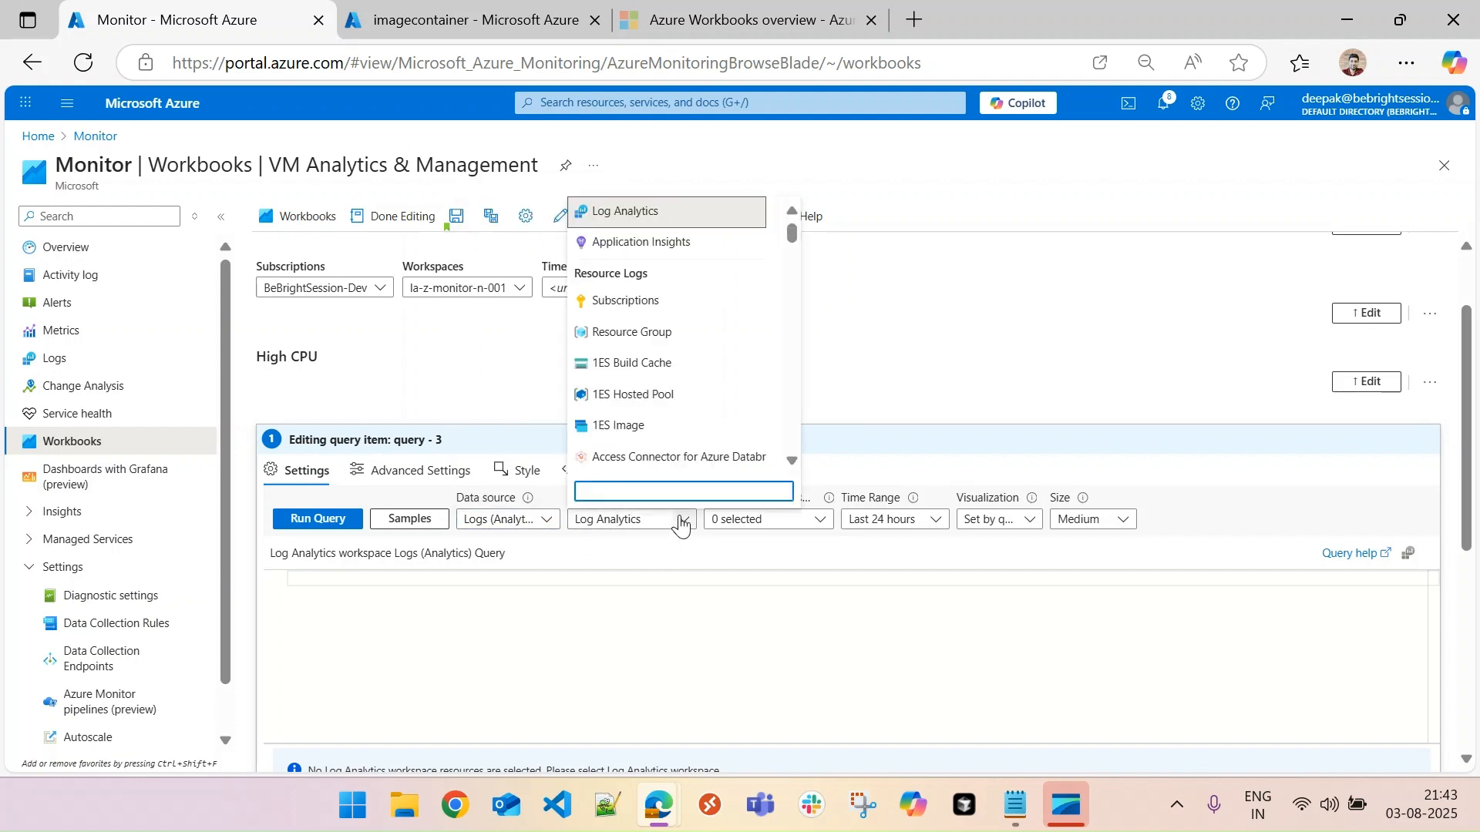
{"action": "left_click", "coordinate": [748, 562]}
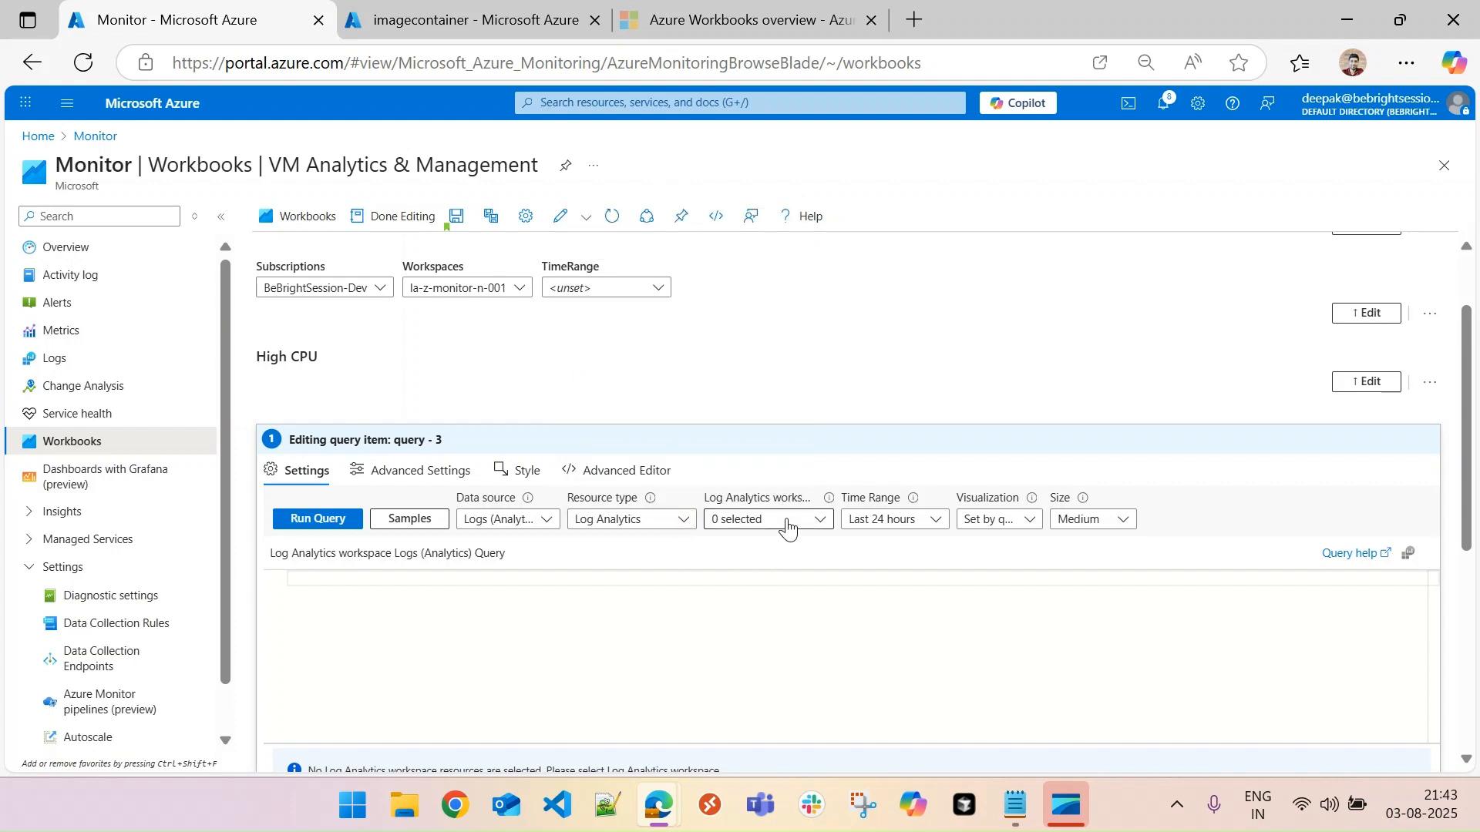
{"action": "left_click", "coordinate": [788, 527]}
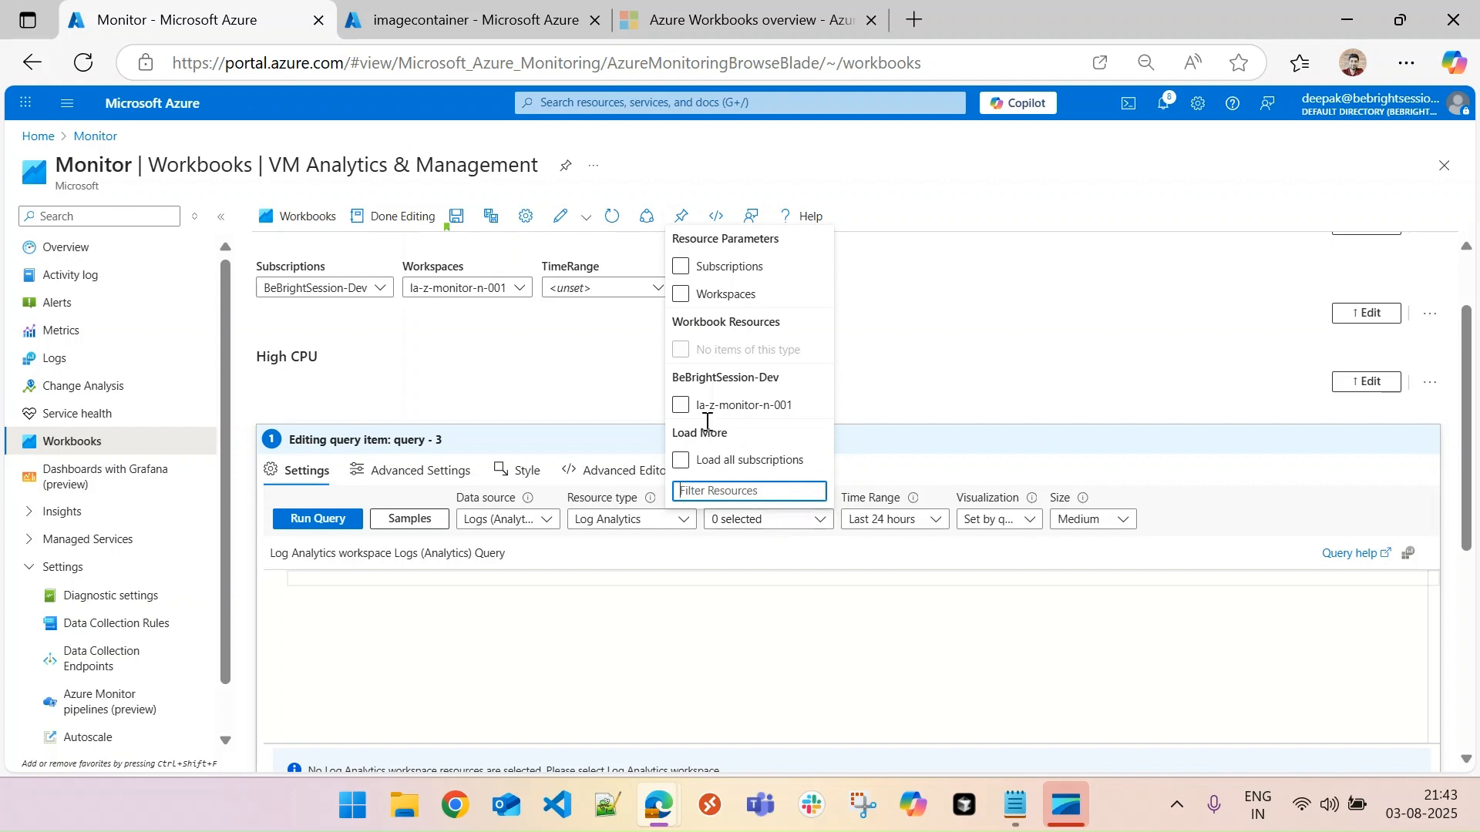
{"action": "left_click", "coordinate": [681, 295]}
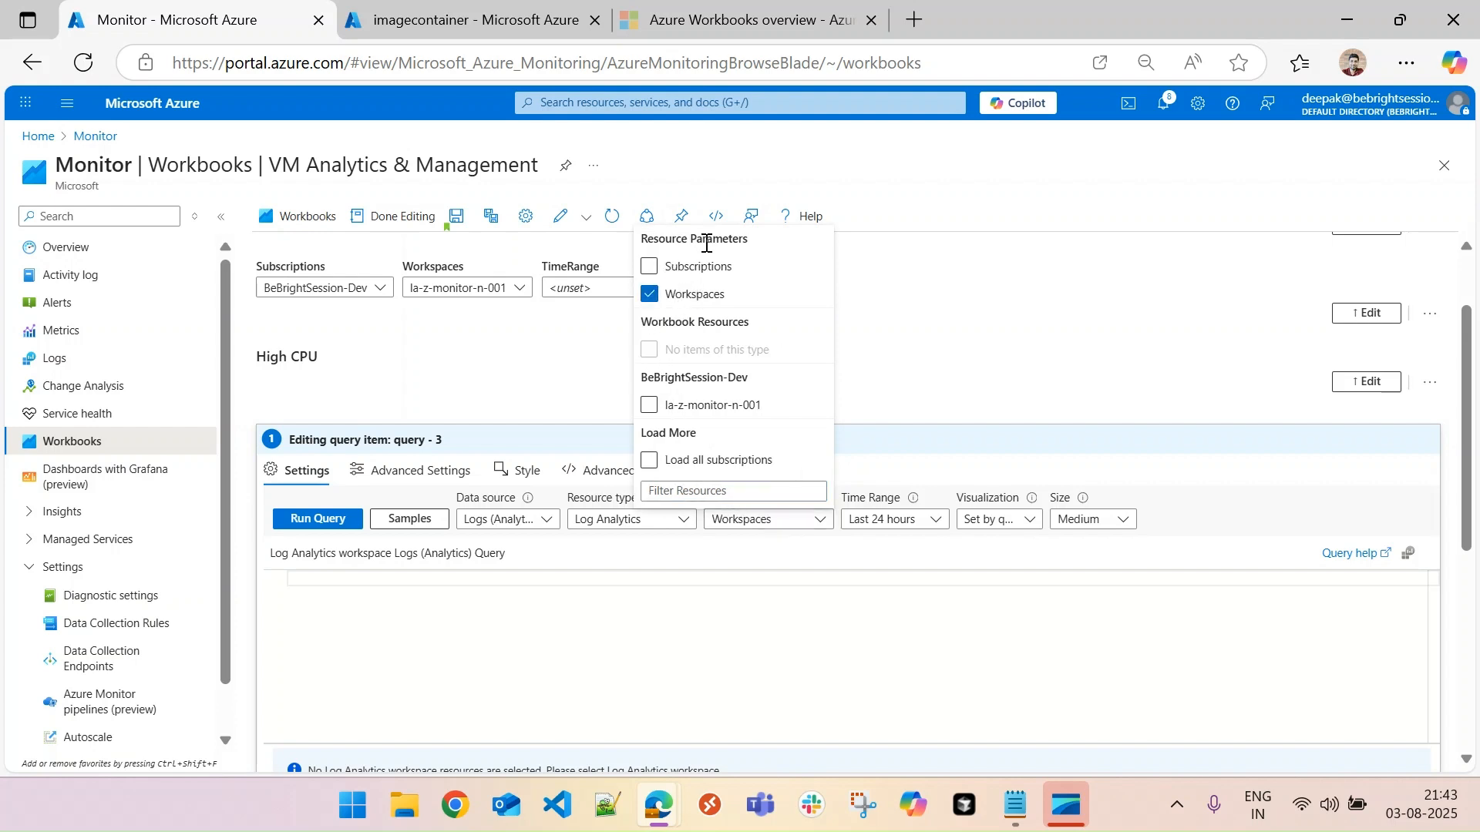
{"action": "left_click", "coordinate": [798, 559]}
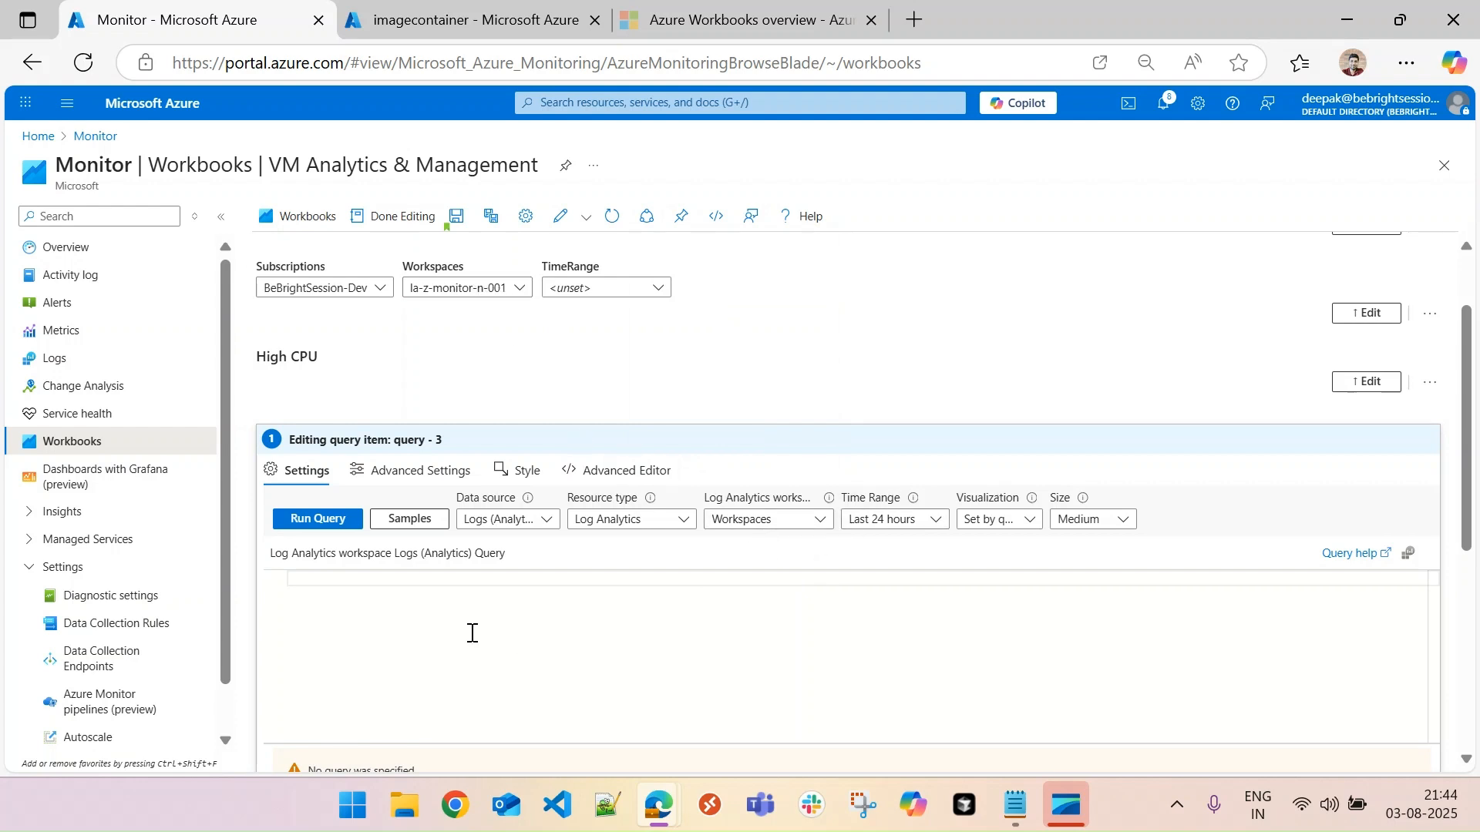
- Set the query's time range to the TimeRange parameter and review the visualization options, keeping Set by query
{"action": "left_click", "coordinate": [912, 529]}
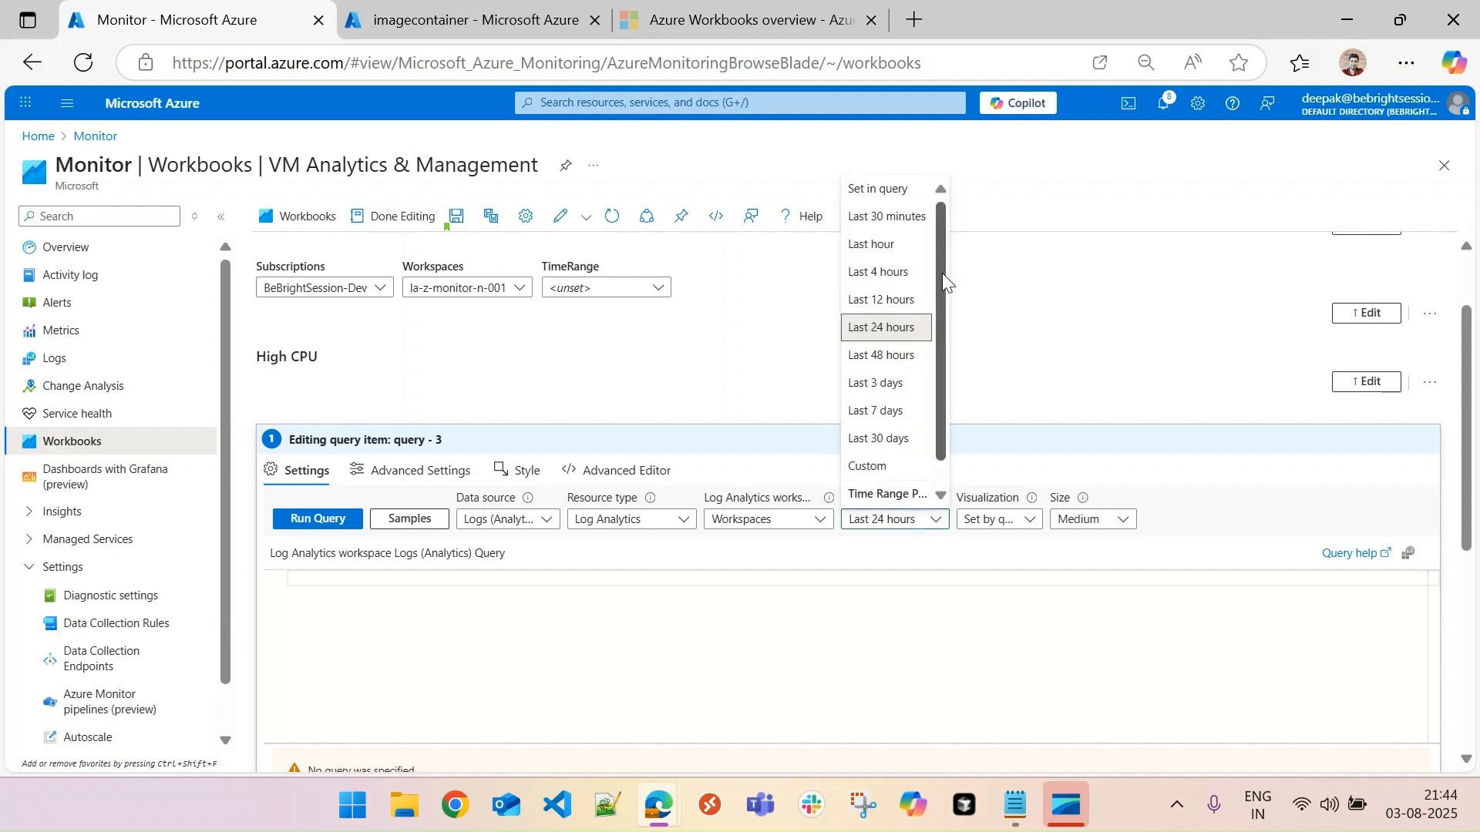
{"action": "scroll", "coordinate": [942, 265], "scroll_direction": "down", "scroll_amount": 1}
{"action": "scroll", "coordinate": [963, 254], "scroll_direction": "up", "scroll_amount": 1}
{"action": "scroll", "coordinate": [971, 309], "scroll_direction": "down", "scroll_amount": 1}
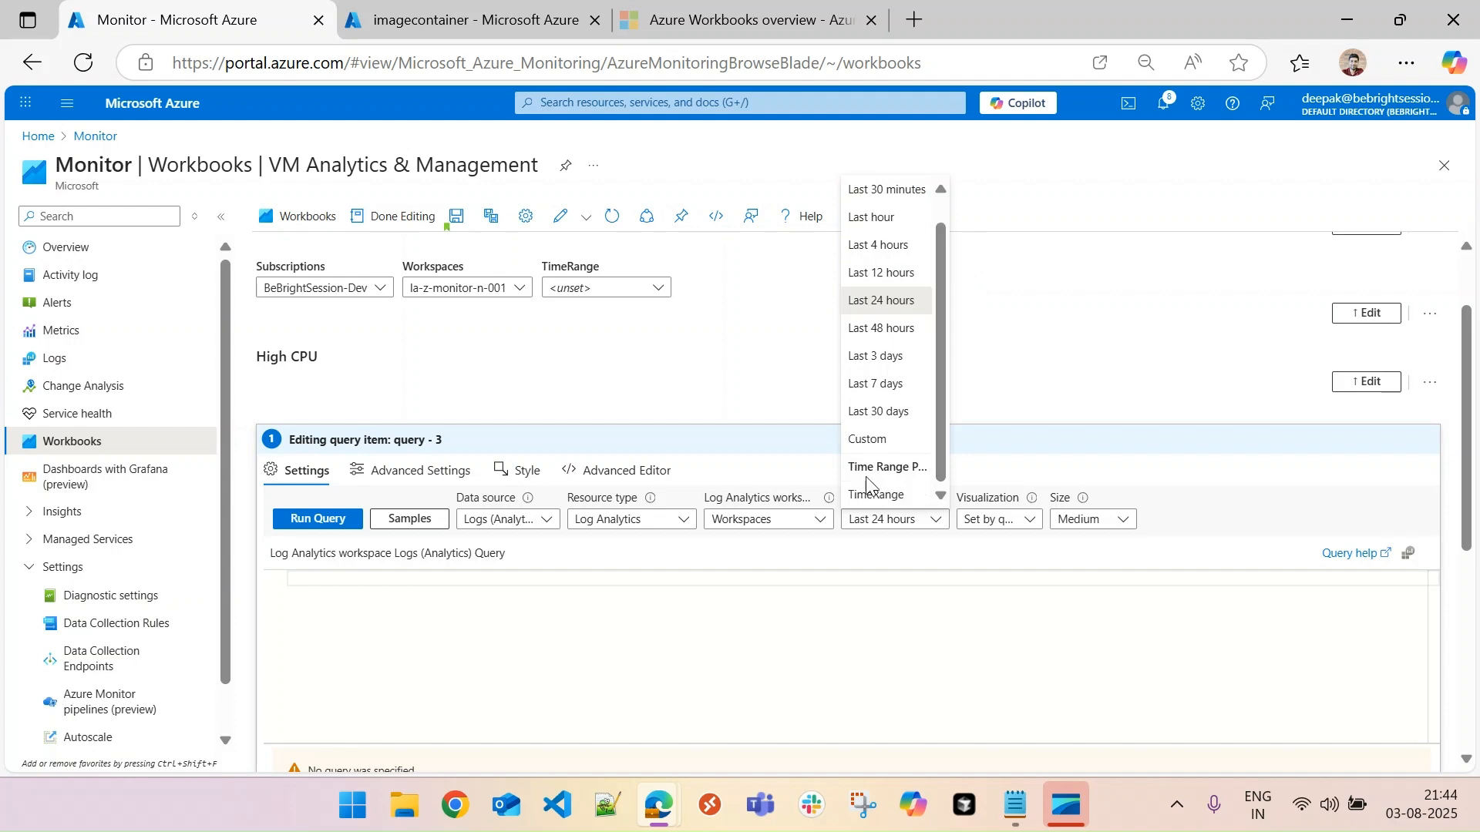
{"action": "left_click", "coordinate": [879, 495]}
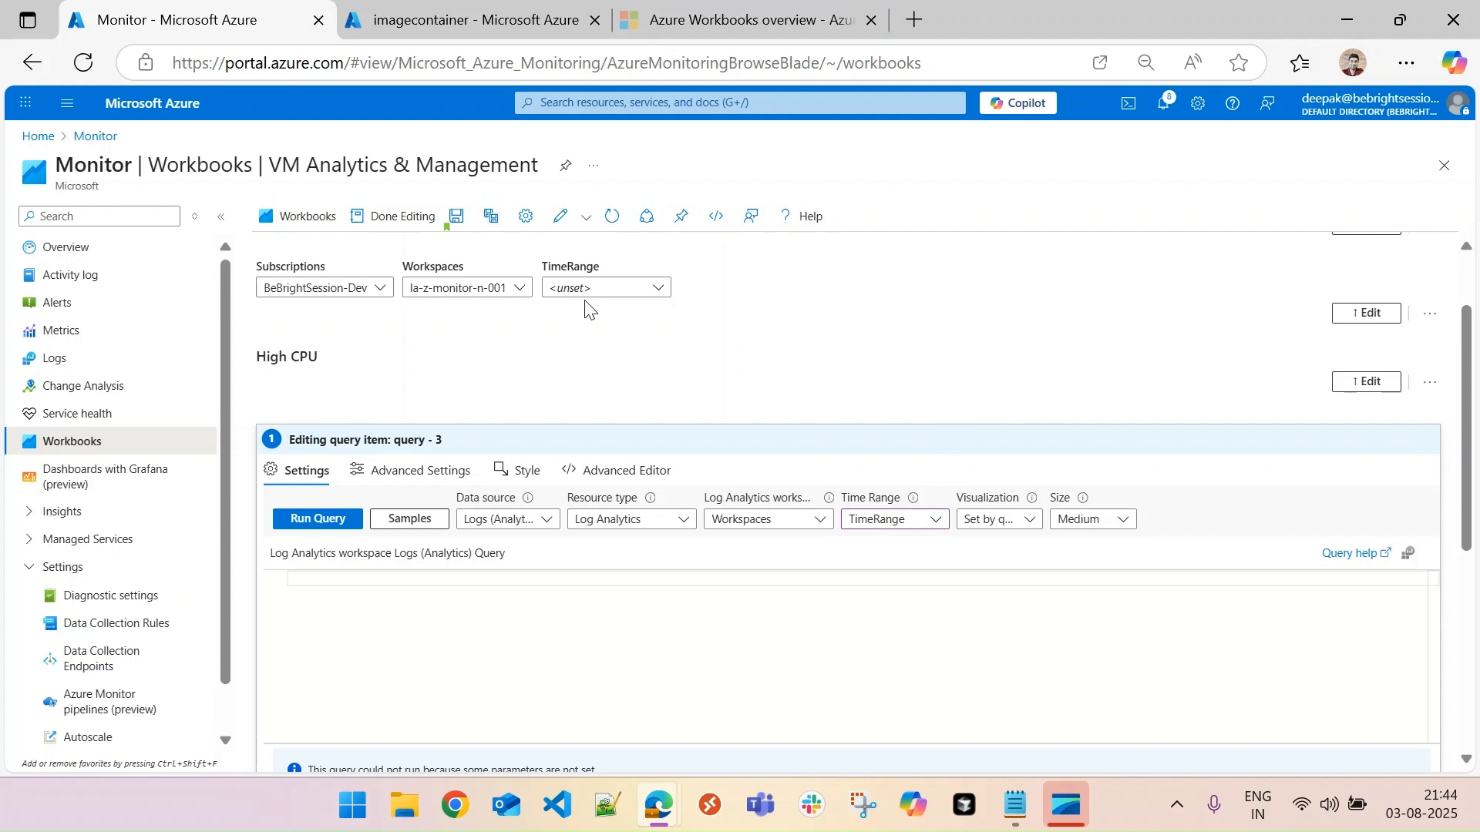
{"action": "left_click", "coordinate": [1030, 521]}
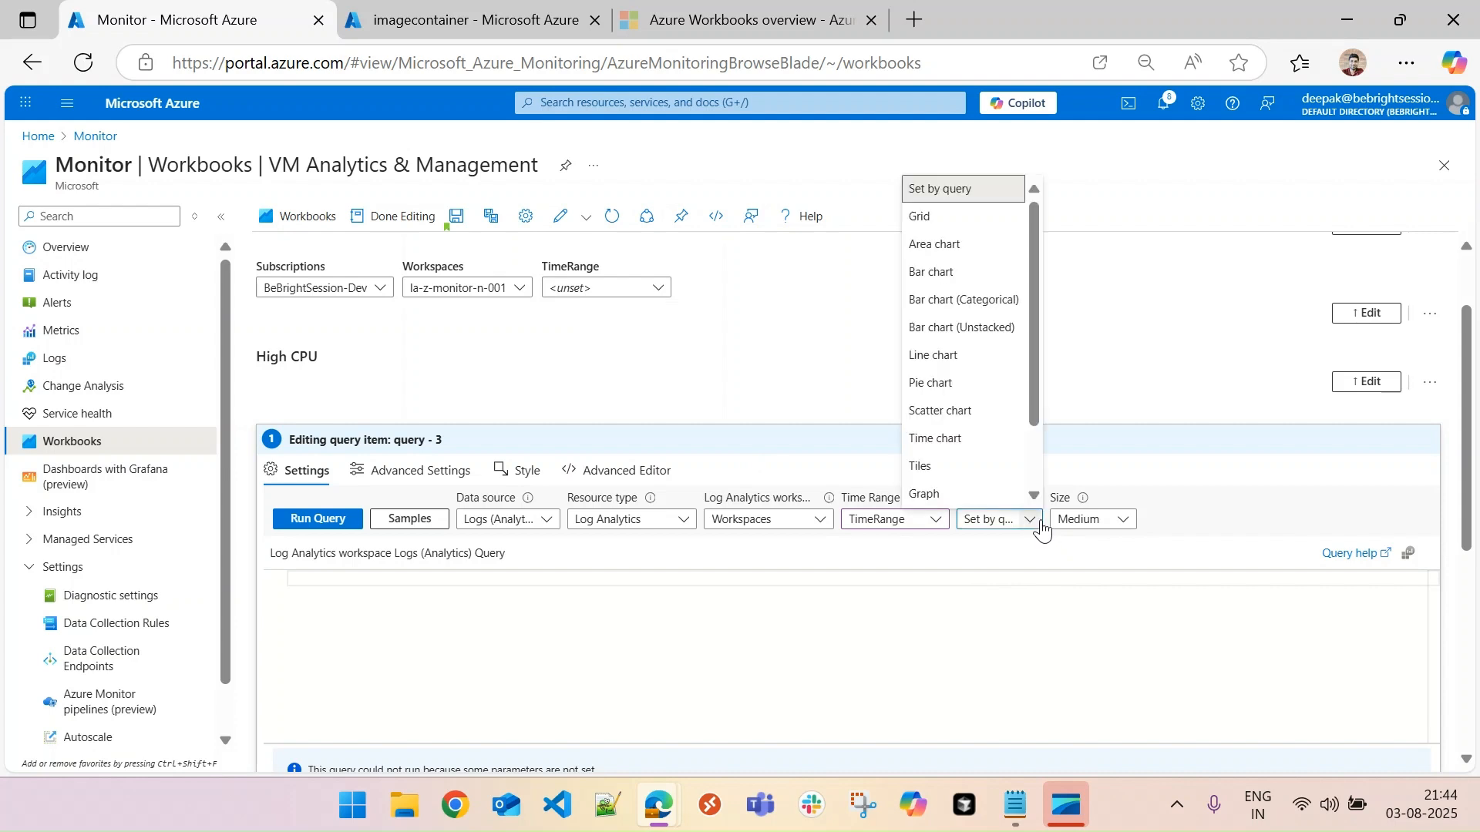
{"action": "left_click", "coordinate": [1040, 529]}
{"action": "left_click", "coordinate": [1035, 531]}
{"action": "left_click", "coordinate": [1033, 555]}
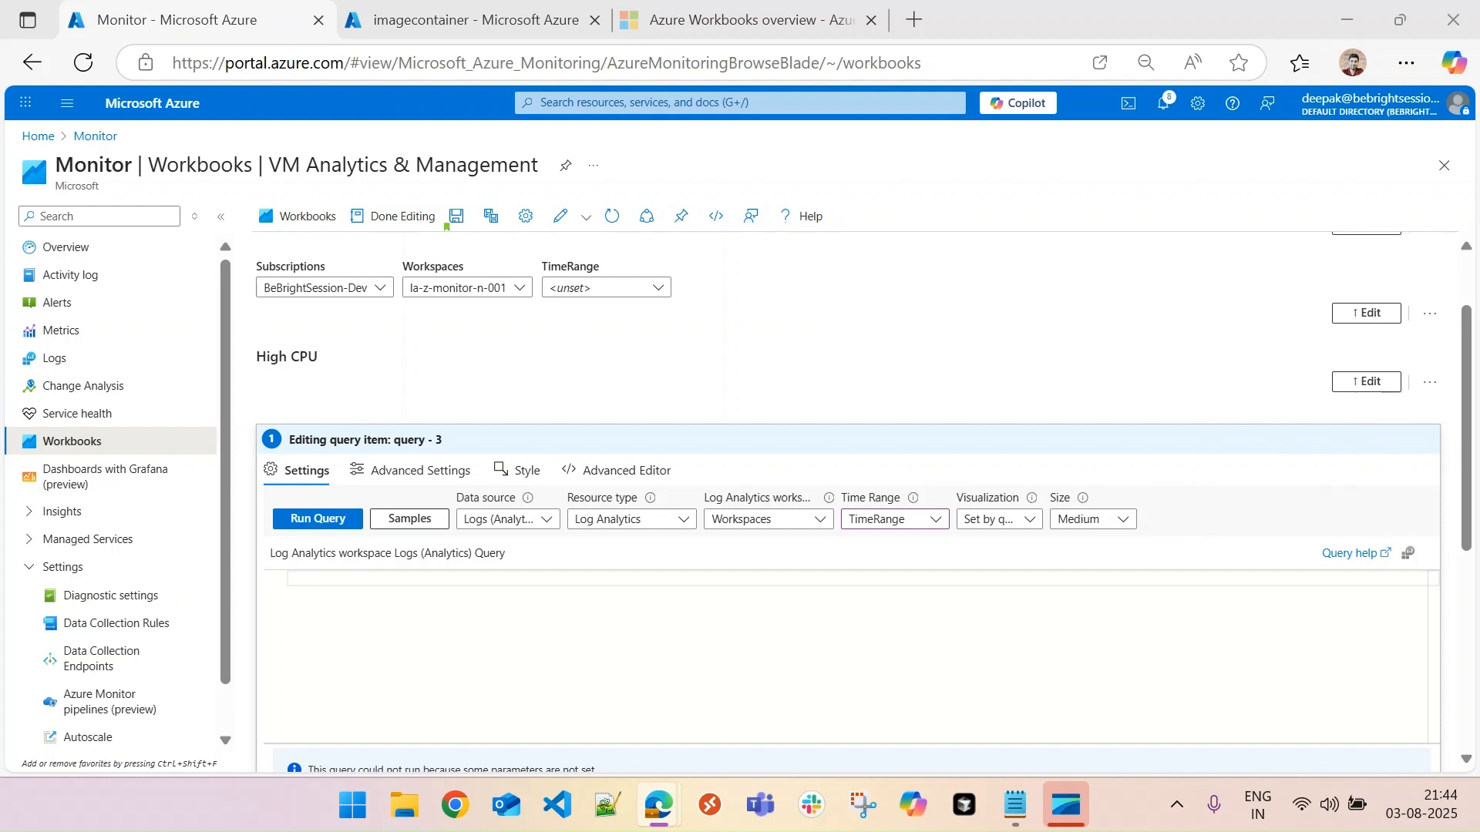
- Paste the Perf query for each VM's hourly average % Processor Time and replace its "> ago(1d)" filter with {TimeRange}
{"action": "left_click", "coordinate": [391, 576]}
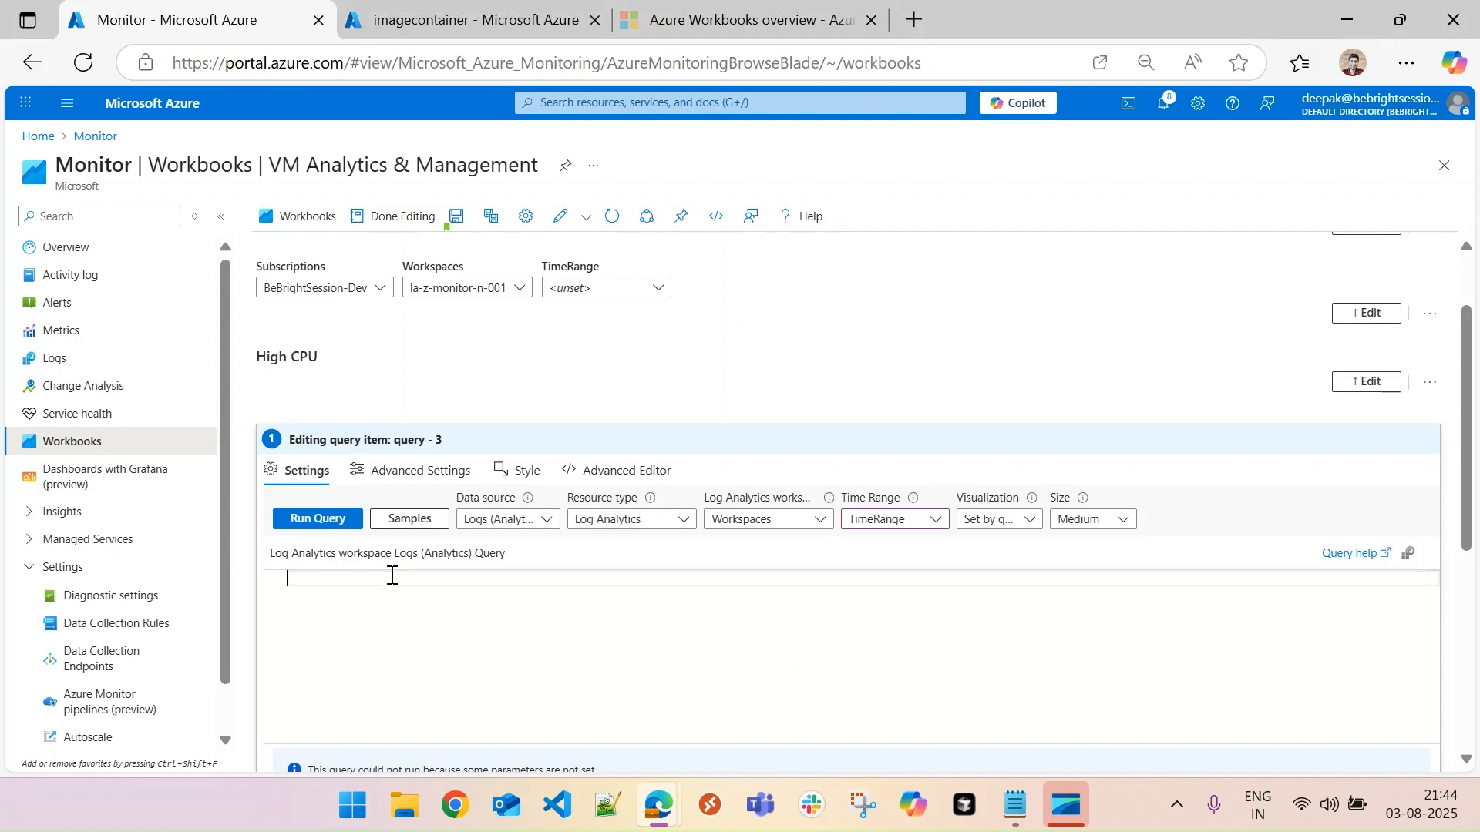
{"action": "type", "text": "Perf | where ObjectName == \"Processor Information\" and CounterName == \"% Processor Time\" | where InstanceName == \"_Total\" | where TimeGenerated > ago(1d)  // Adjust time window as needed | summarize AvgCPU = avg(CounterValue) by bin(TimeGenerated, 1h), Computer | project VMName = Computer, TimeRange = TimeGenerated, CPUPercentage = round(AvgCPU, 2) | order by CPUPercentage desc"}
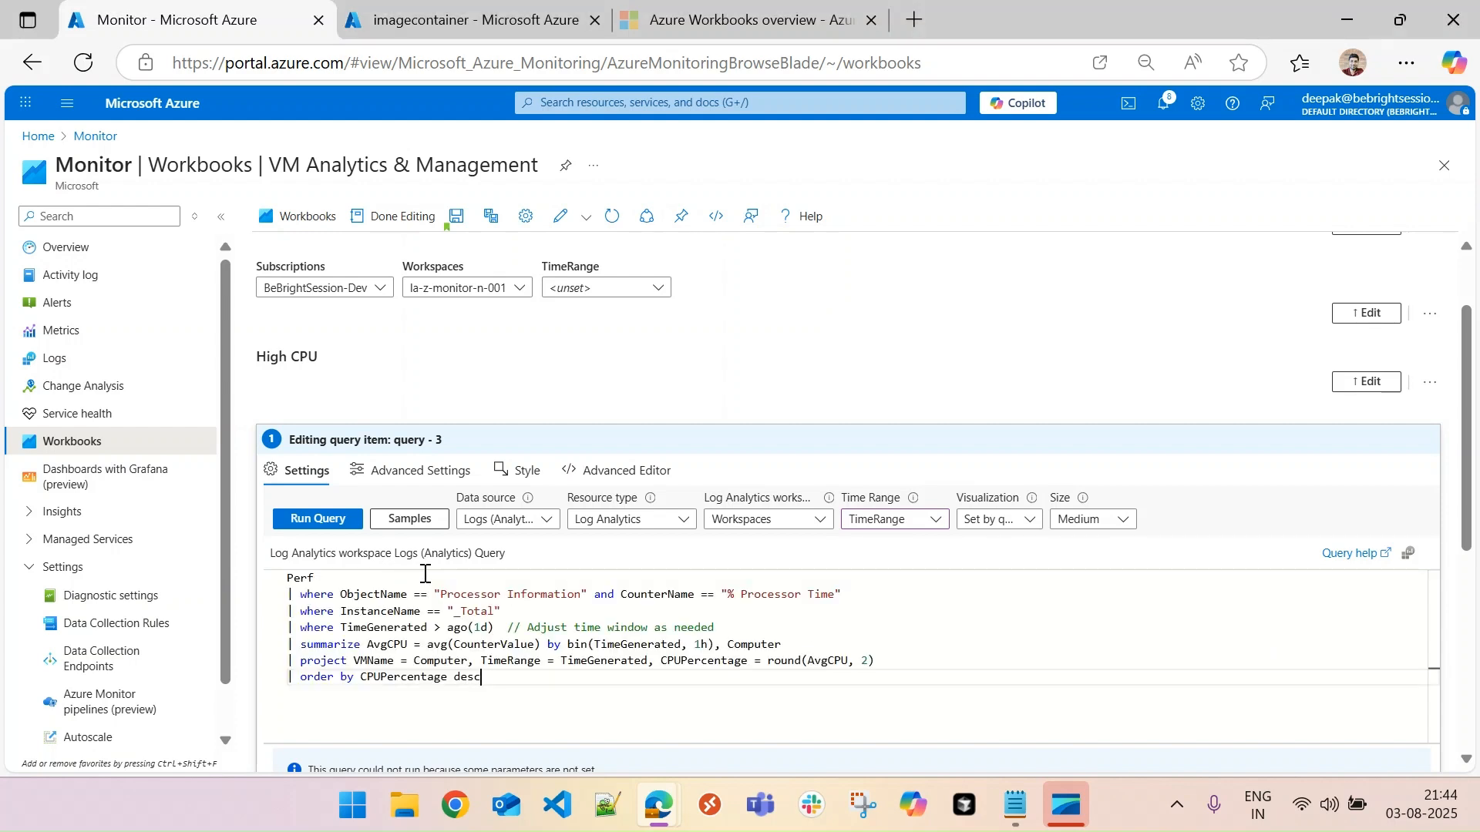
{"action": "double_click", "coordinate": [297, 581]}
{"action": "left_click", "coordinate": [332, 583]}
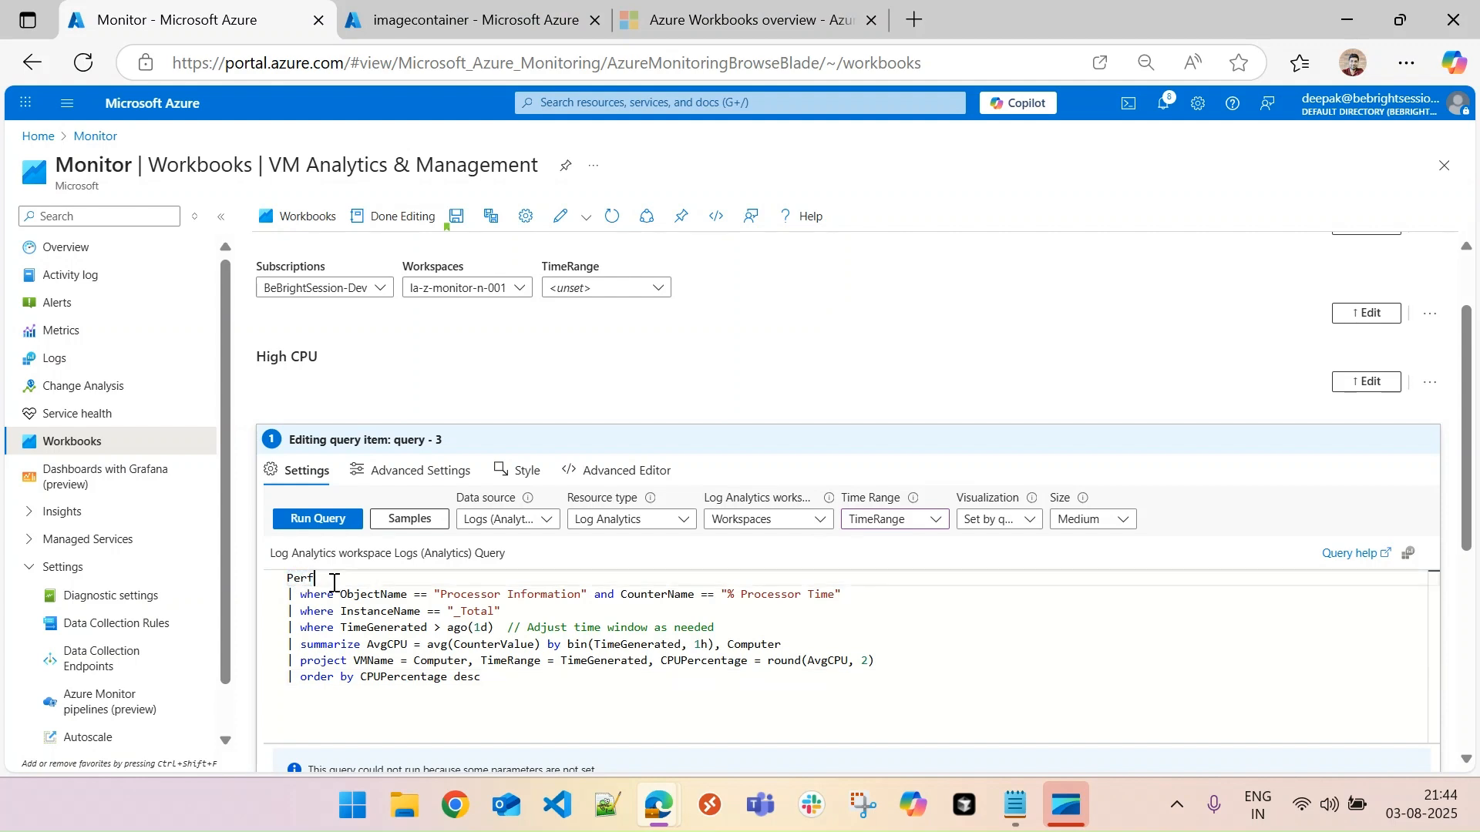
{"action": "double_click", "coordinate": [311, 580]}
{"action": "left_click", "coordinate": [332, 581]}
{"action": "left_click", "coordinate": [489, 628]}
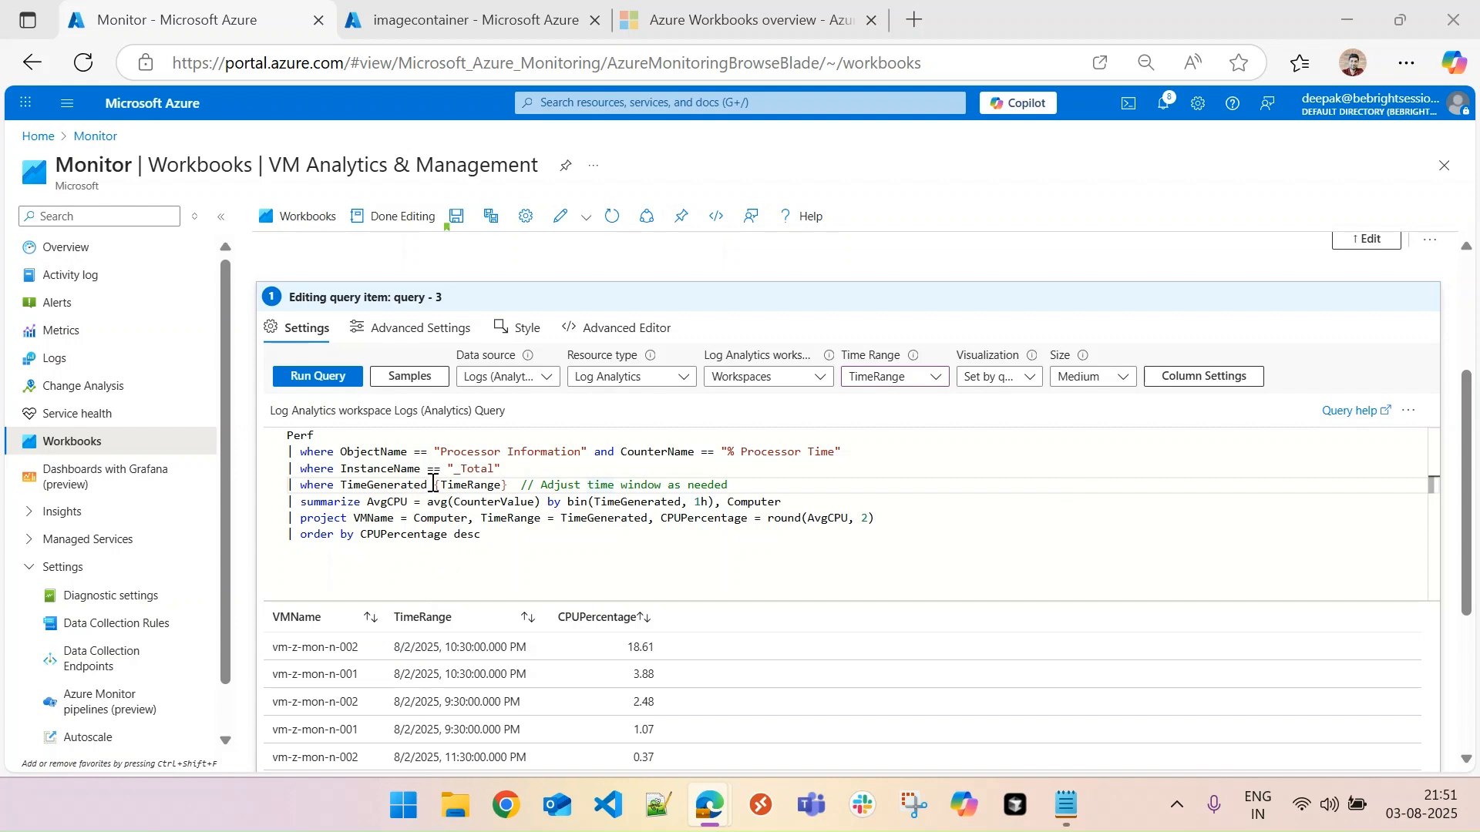
- Examine the {TimeRange} filter in the High CPU query alongside the query's time range options and the workbook's TimeRange picker
{"action": "left_click_drag", "start_coordinate": [433, 484], "coordinate": [511, 484]}
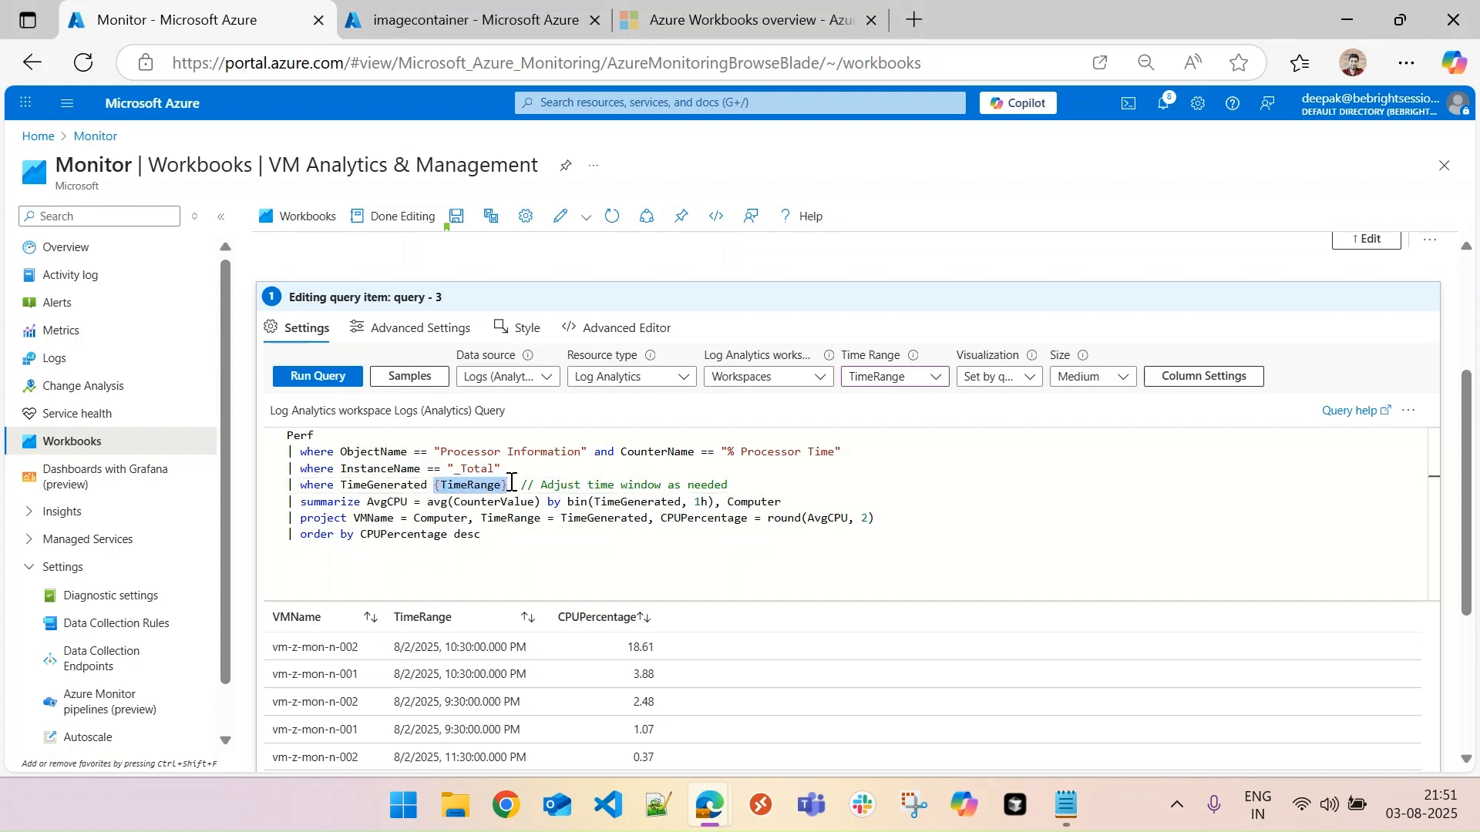
{"action": "left_click", "coordinate": [929, 378]}
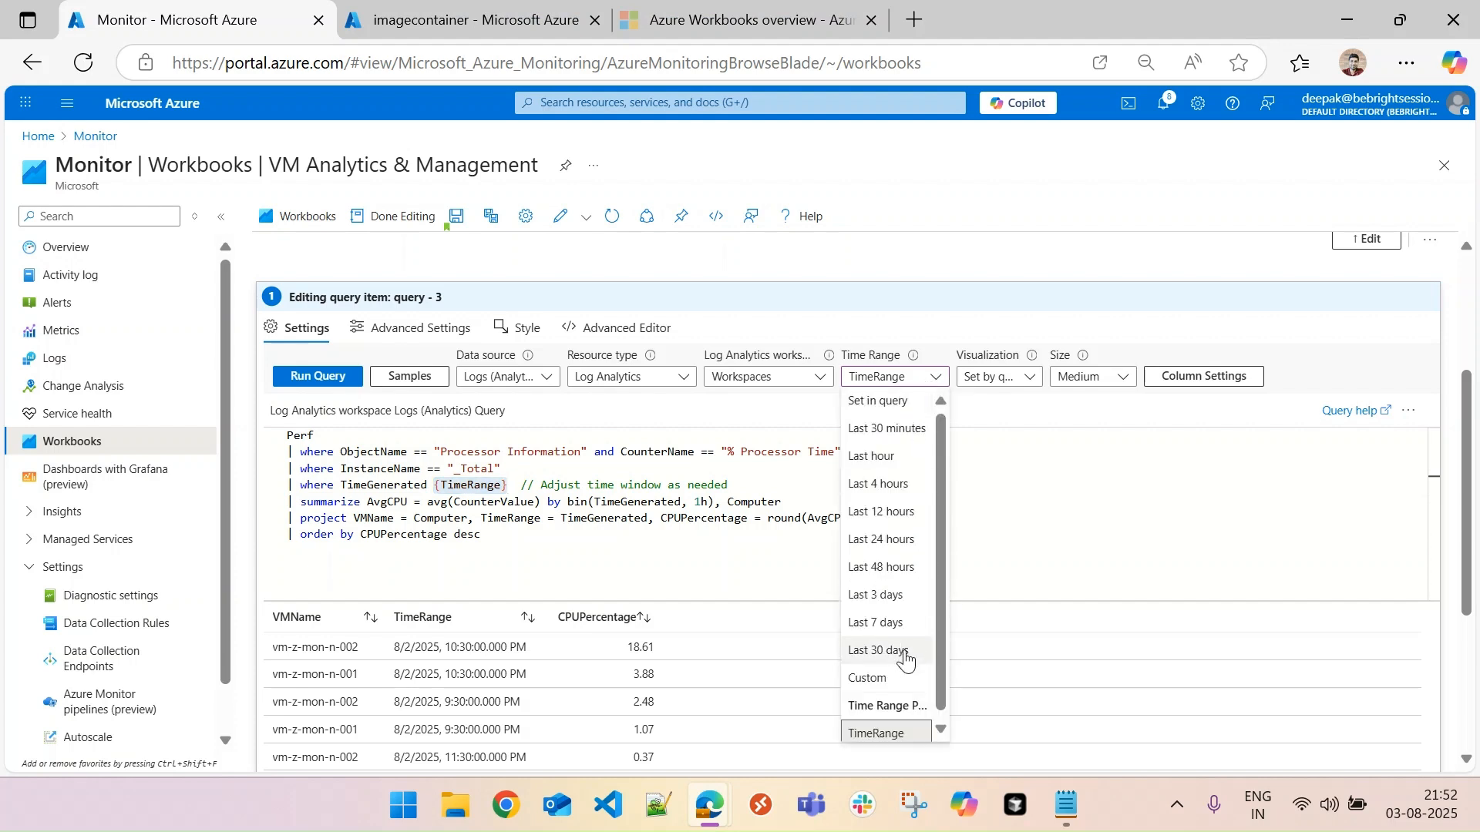
{"action": "left_click", "coordinate": [987, 550]}
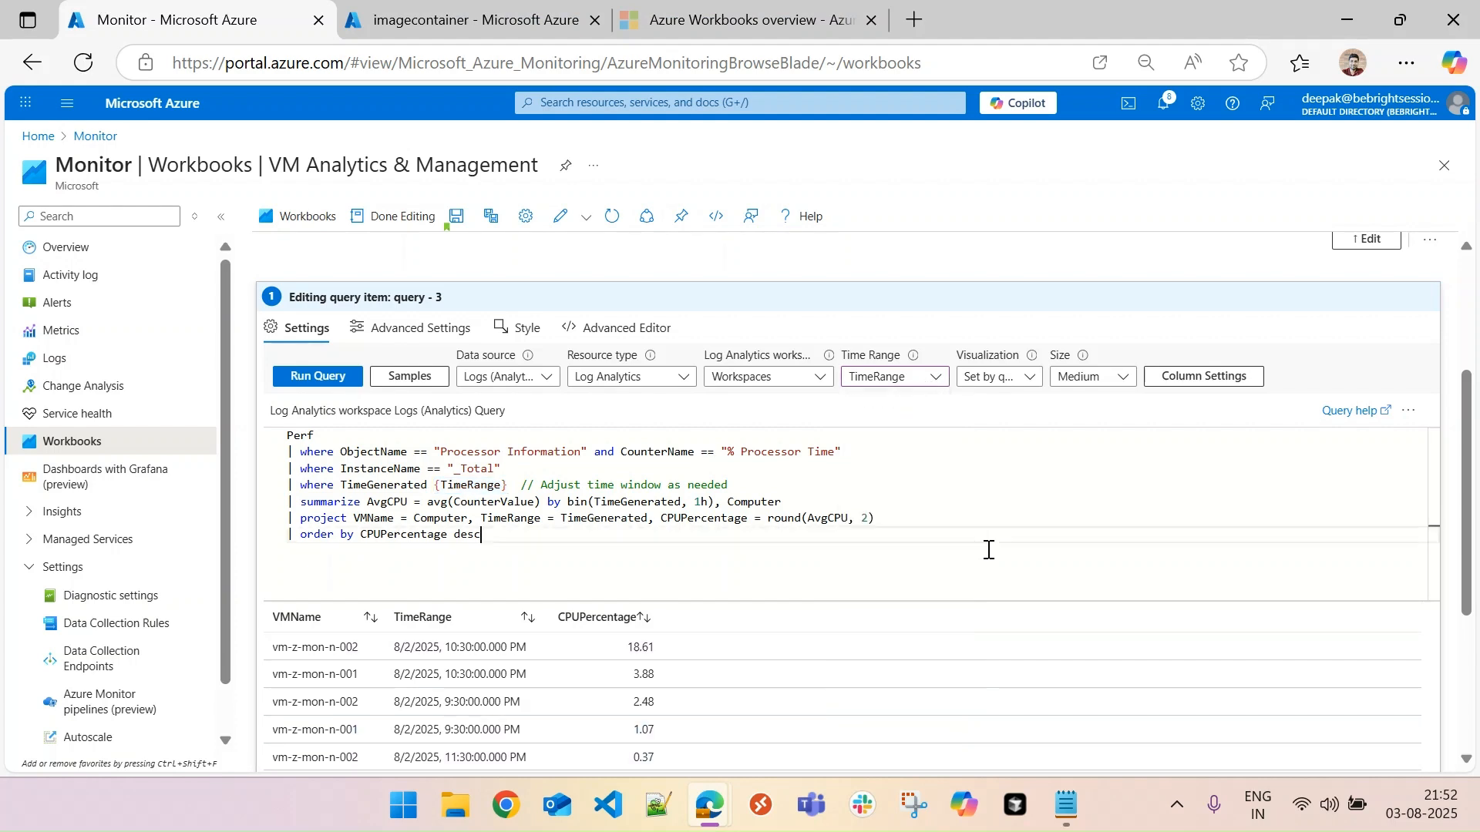
{"action": "left_click", "coordinate": [937, 379]}
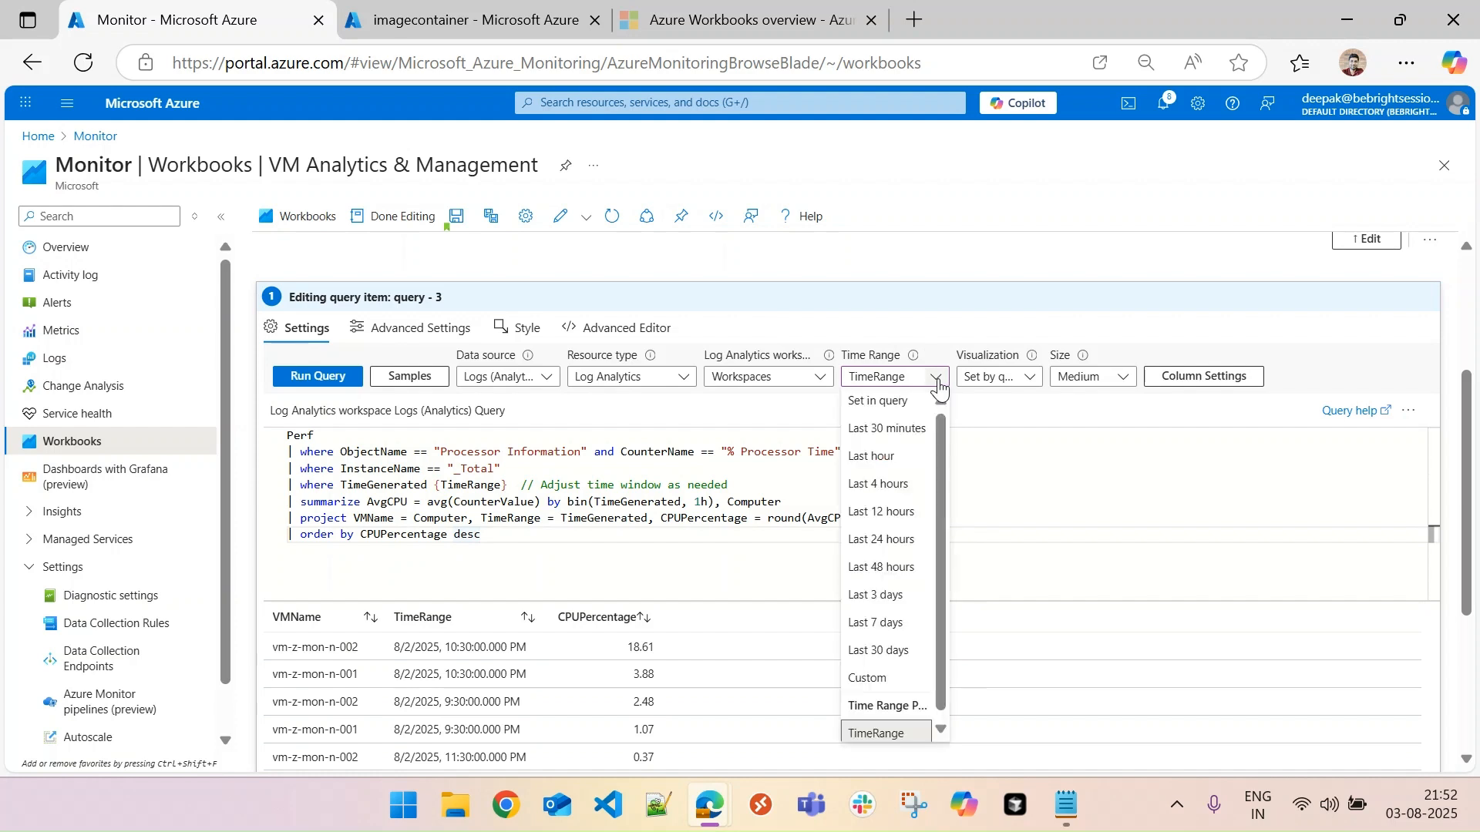
{"action": "left_click", "coordinate": [1067, 505]}
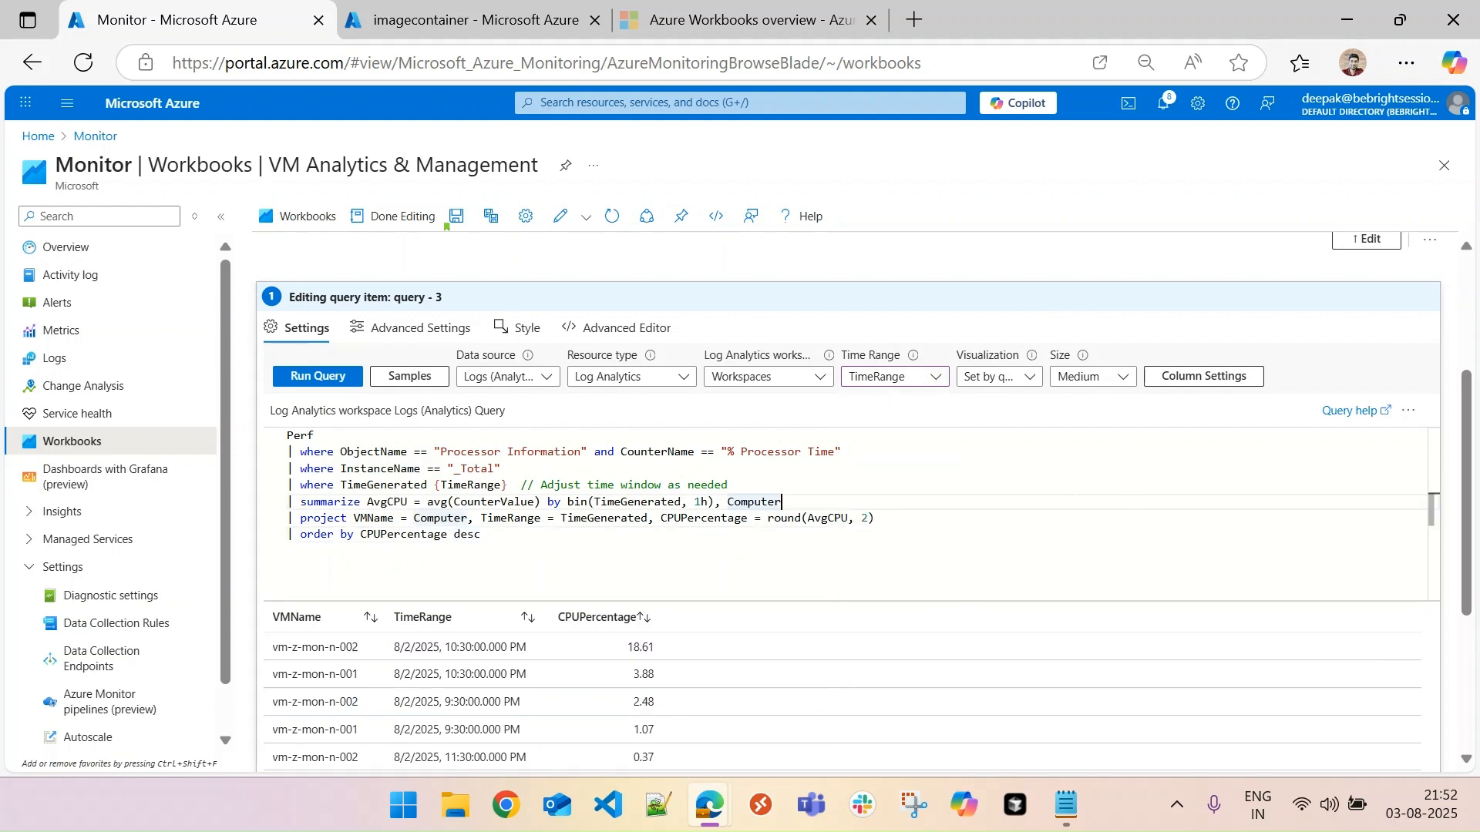
{"action": "scroll", "coordinate": [638, 324], "scroll_direction": "up", "scroll_amount": 3}
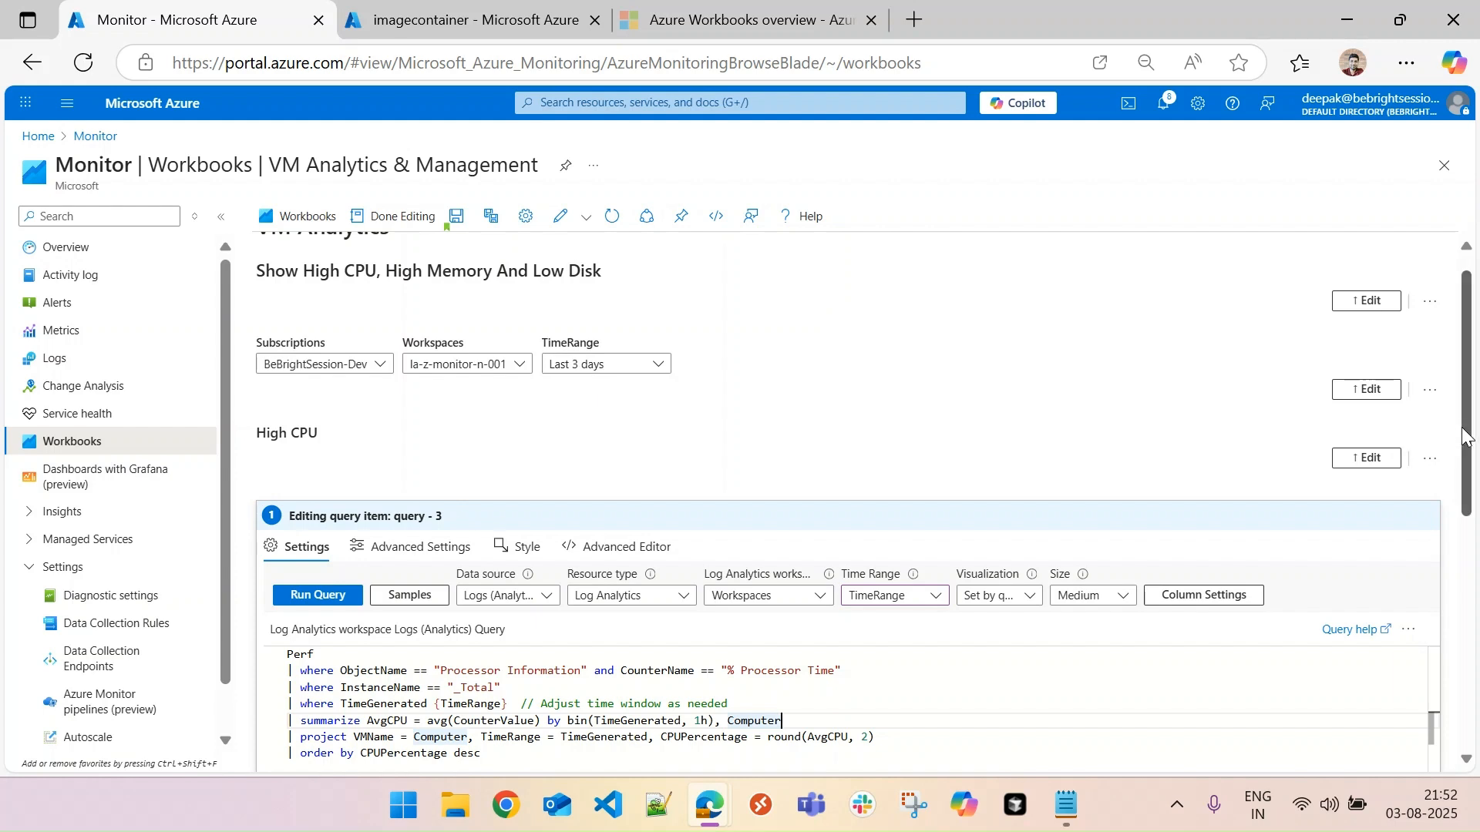
- Review the High CPU query's results by VM, finish editing the query item and check the table under its heading
{"action": "scroll", "coordinate": [1462, 429], "scroll_direction": "down", "scroll_amount": 4}
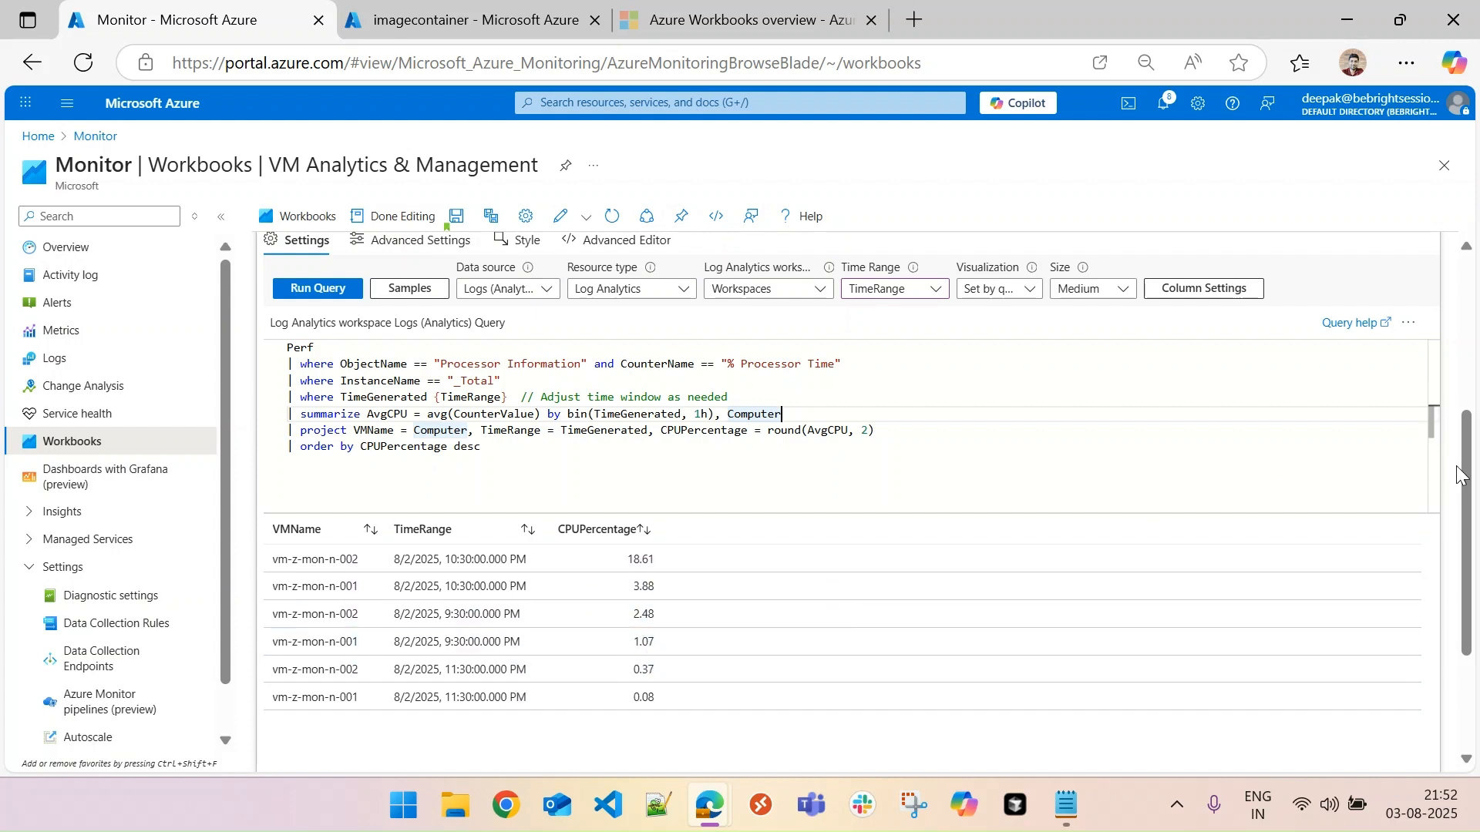
{"action": "left_click_drag", "start_coordinate": [1466, 463], "coordinate": [1465, 456]}
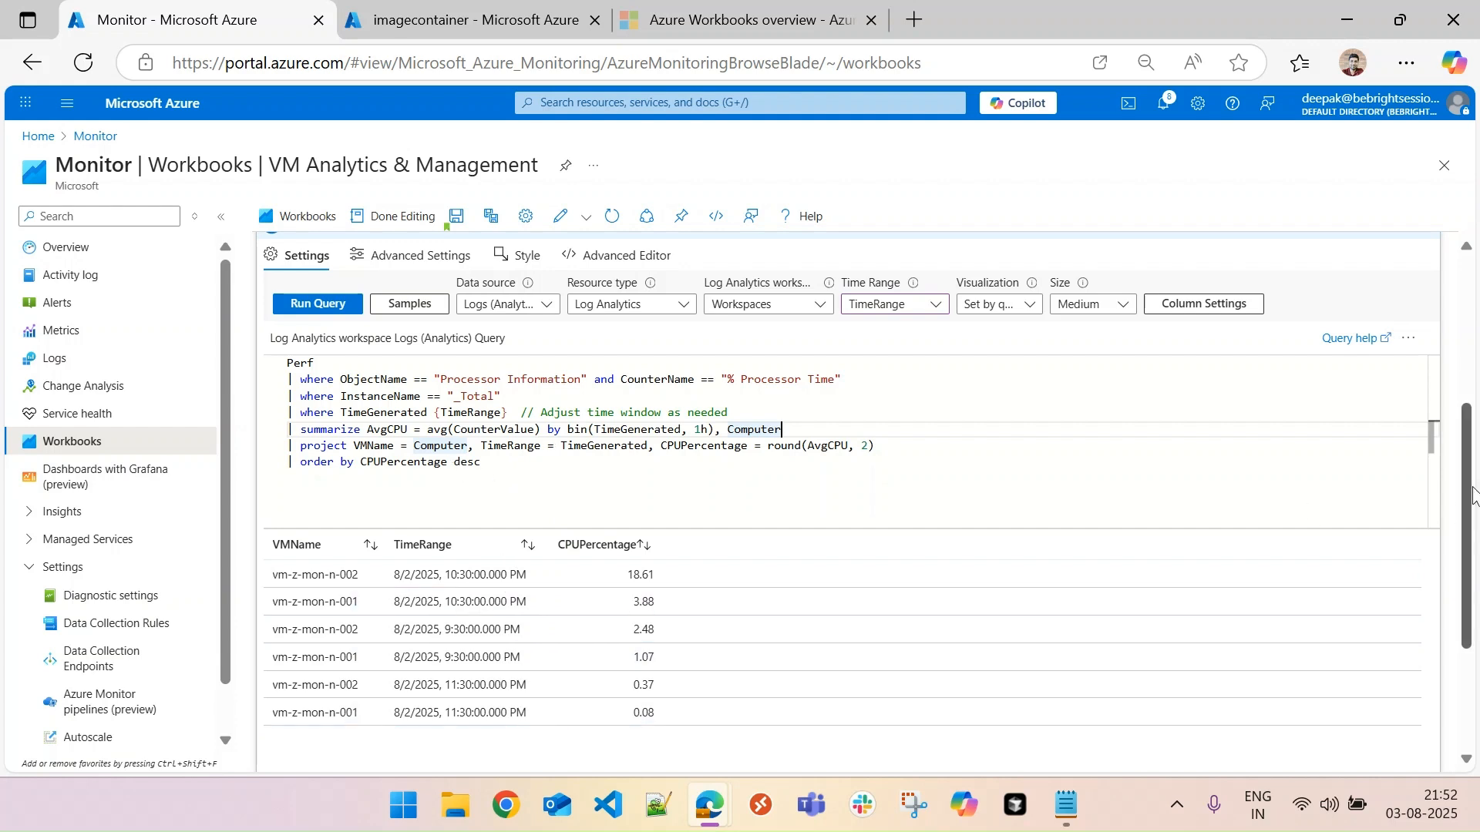
{"action": "scroll", "coordinate": [1468, 497], "scroll_direction": "down", "scroll_amount": 2}
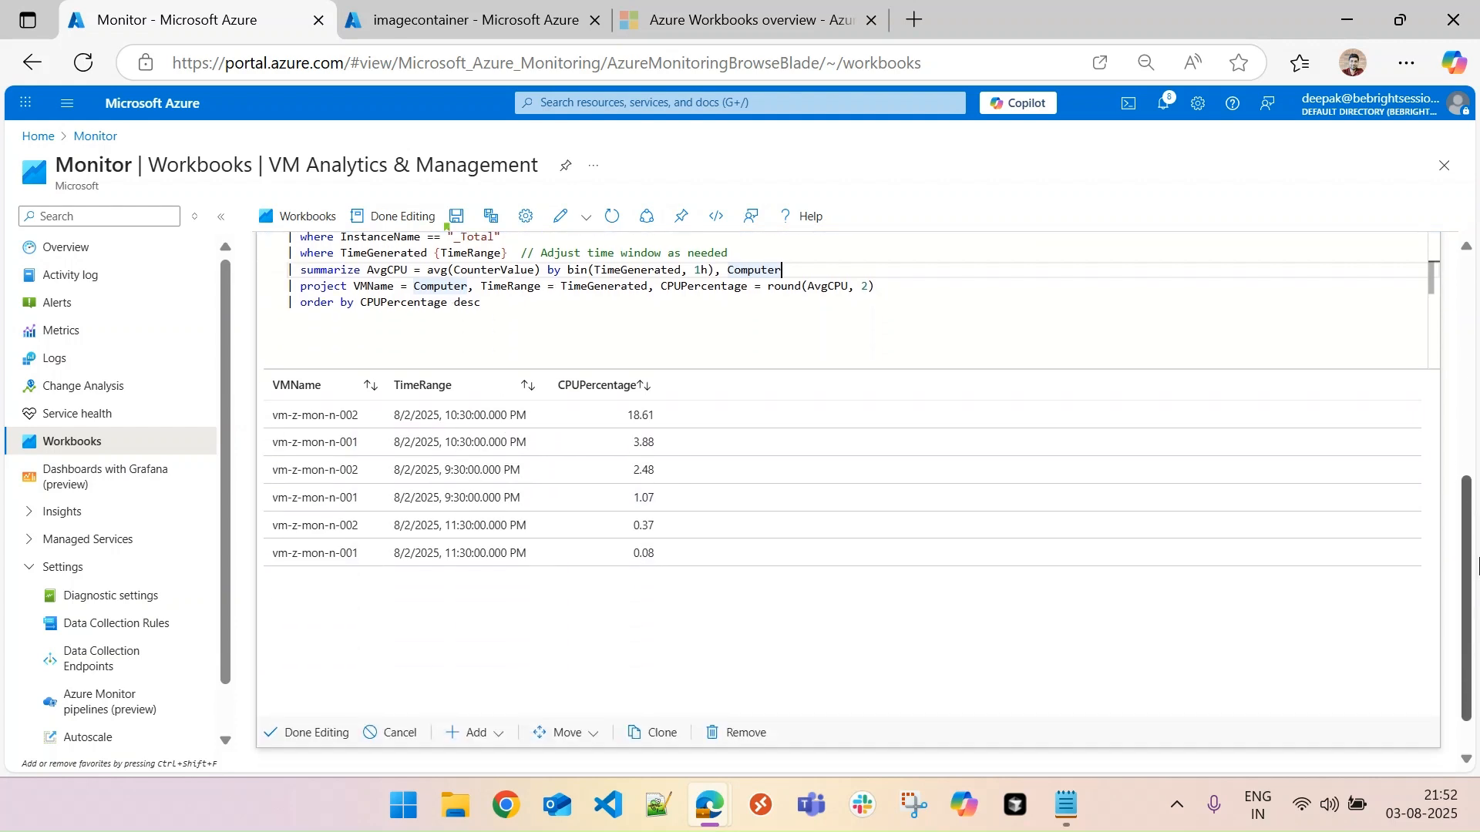
{"action": "left_click", "coordinate": [347, 734]}
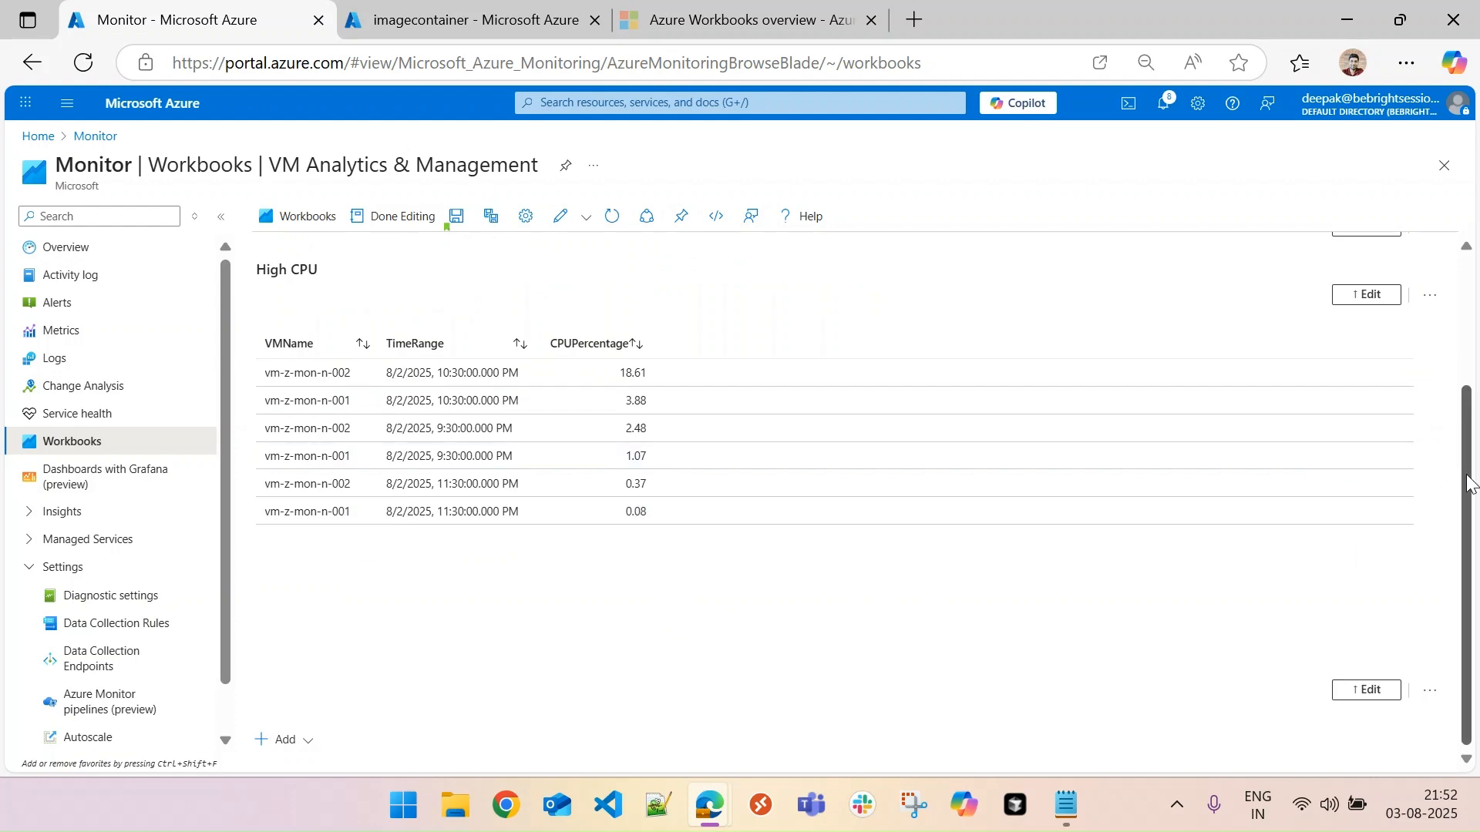
{"action": "scroll", "coordinate": [1473, 385], "scroll_direction": "up", "scroll_amount": 2}
{"action": "left_click_drag", "start_coordinate": [1476, 355], "coordinate": [1476, 365]}
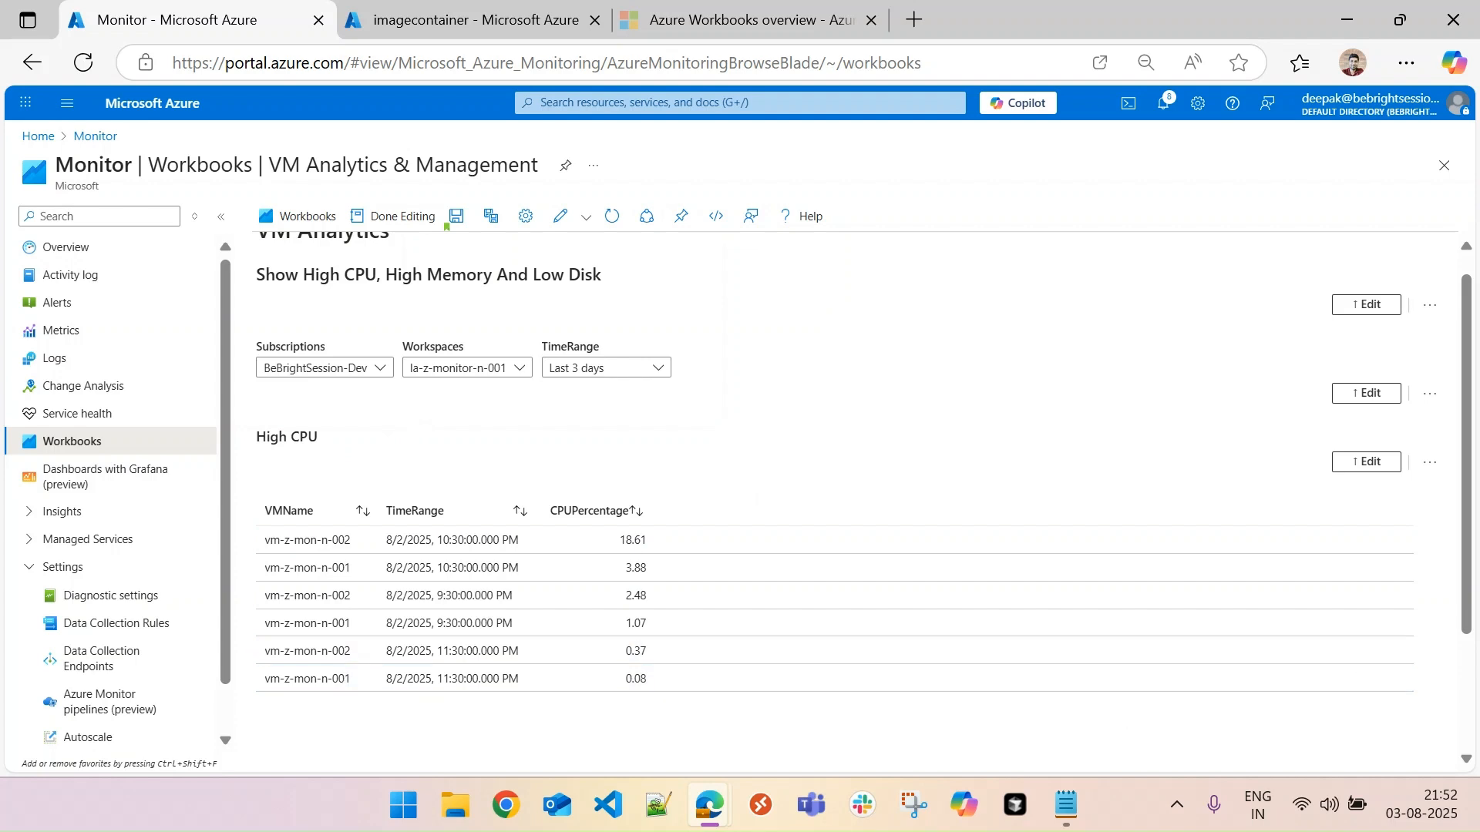
- Add a text item below the High CPU table with the Markdown heading "### High Memory" and finish editing it
{"action": "scroll", "coordinate": [1442, 555], "scroll_direction": "down", "scroll_amount": 2}
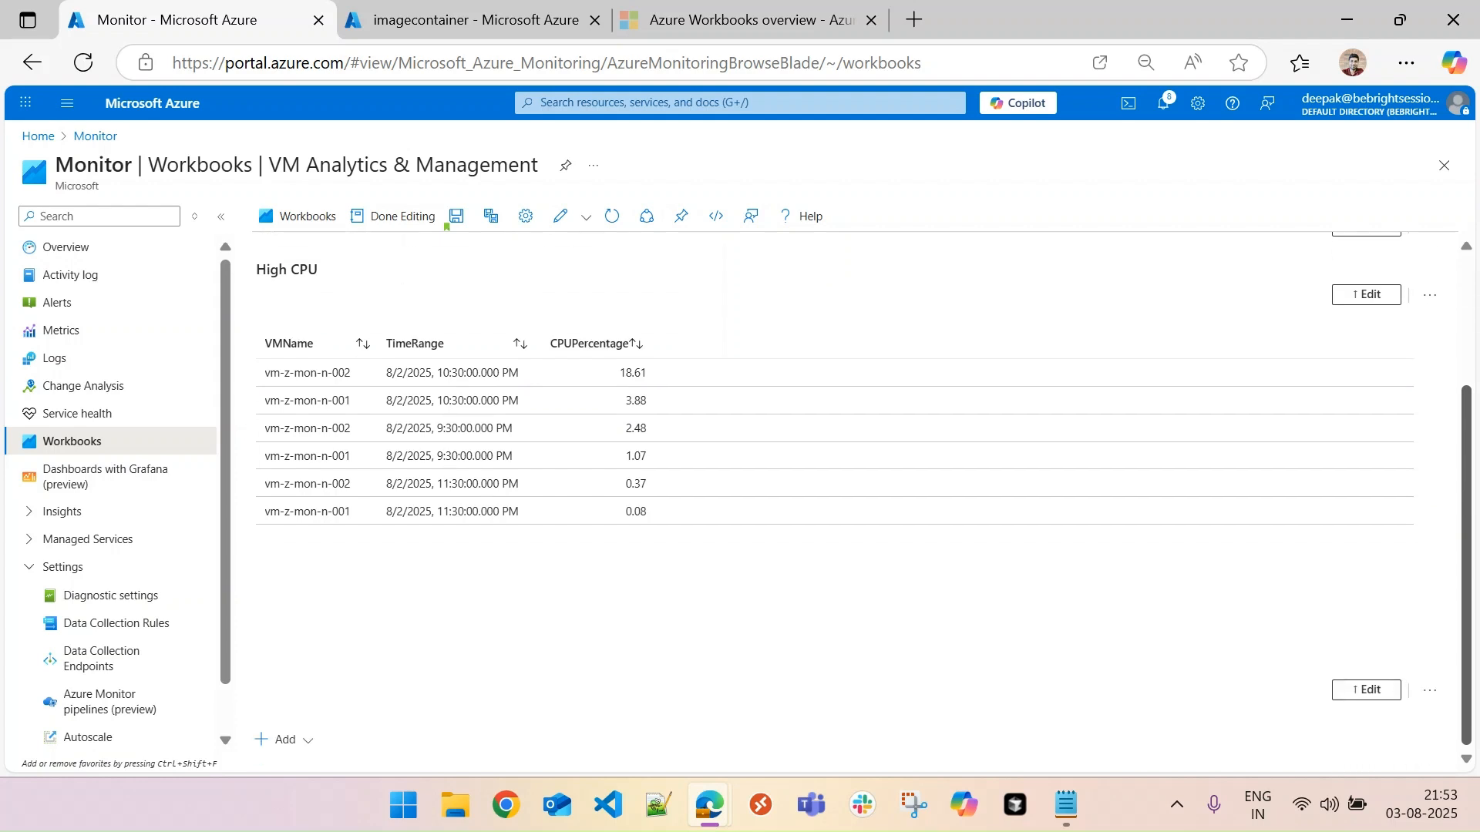
{"action": "left_click", "coordinate": [298, 745]}
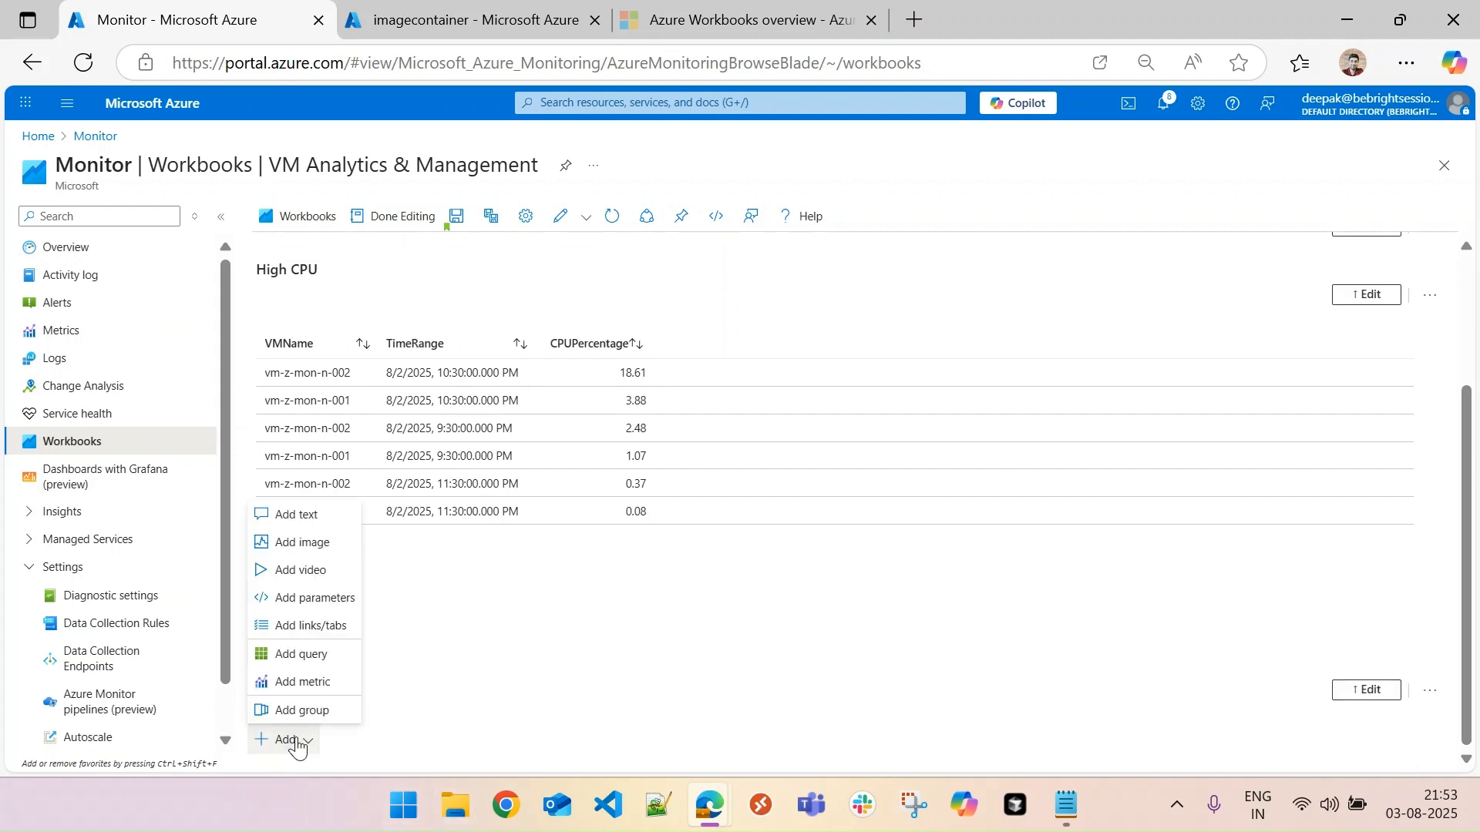
{"action": "left_click", "coordinate": [303, 515]}
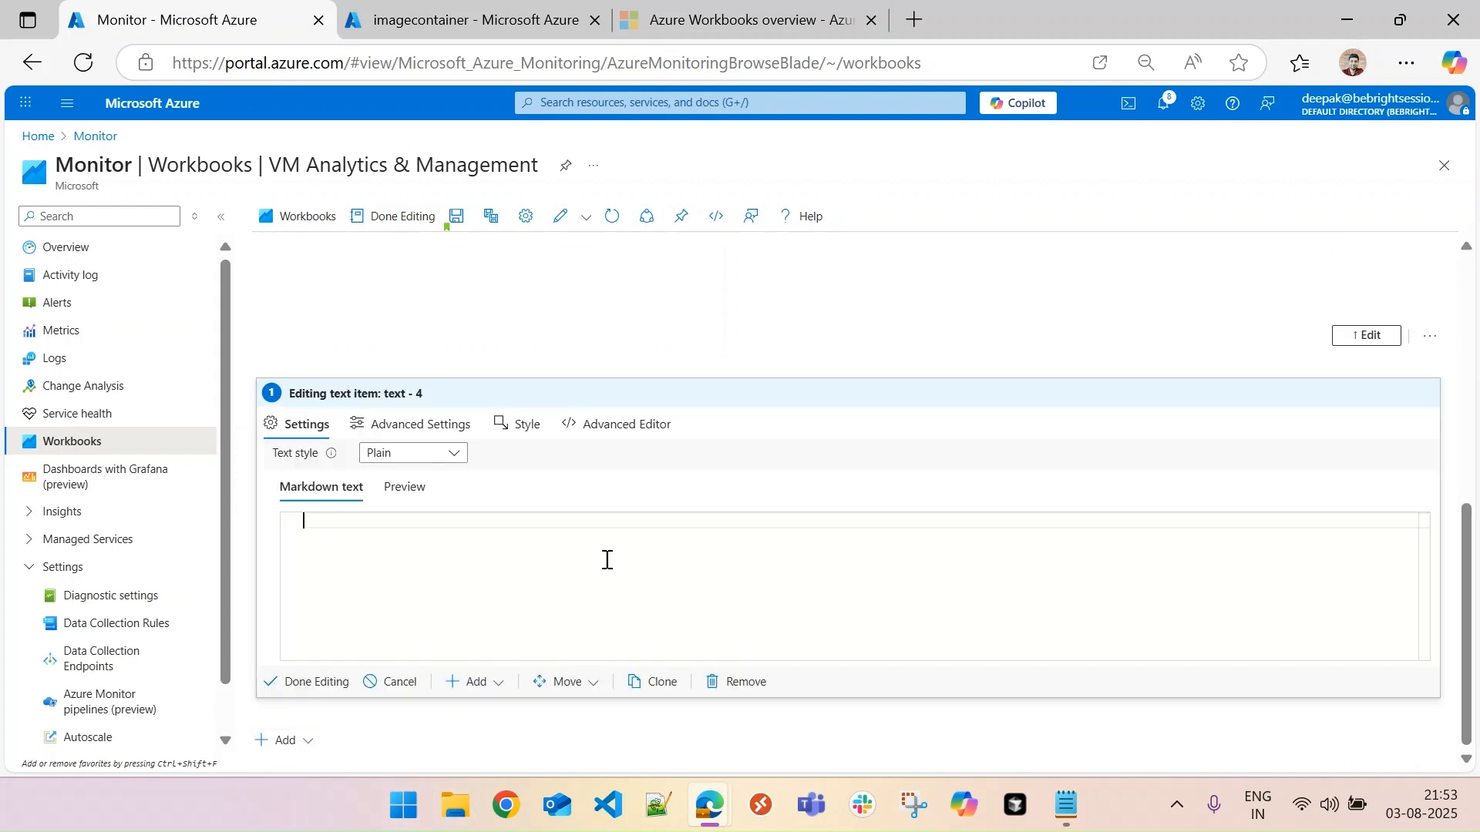
{"action": "type", "text": "### High Memory"}
{"action": "left_click", "coordinate": [324, 688]}
- Add a Logs (Analytics) query item below the High Memory heading, using the Workspaces parameter as its Log Analytics workspace
{"action": "left_click", "coordinate": [316, 739]}
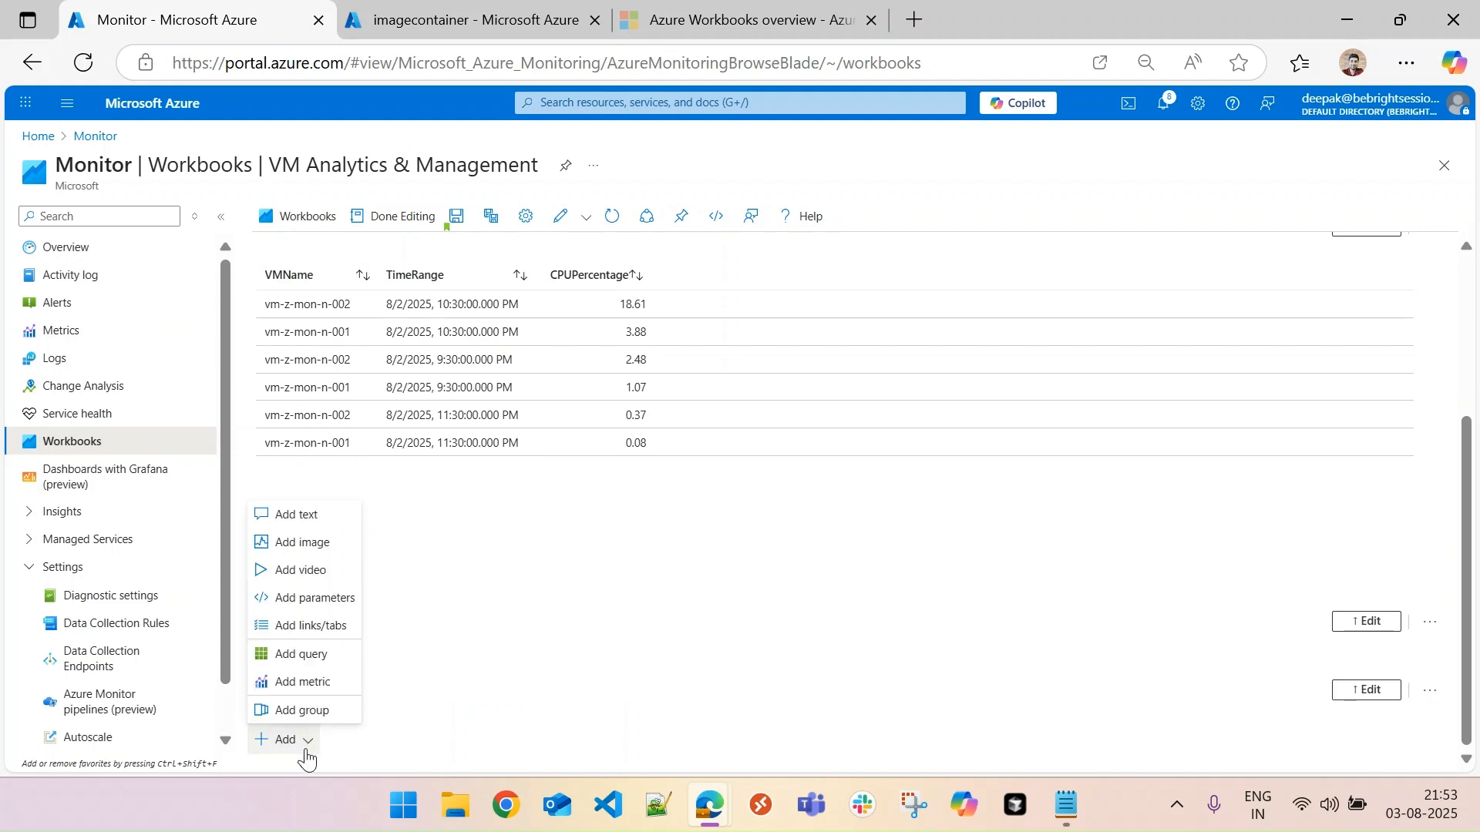
{"action": "left_click", "coordinate": [310, 655]}
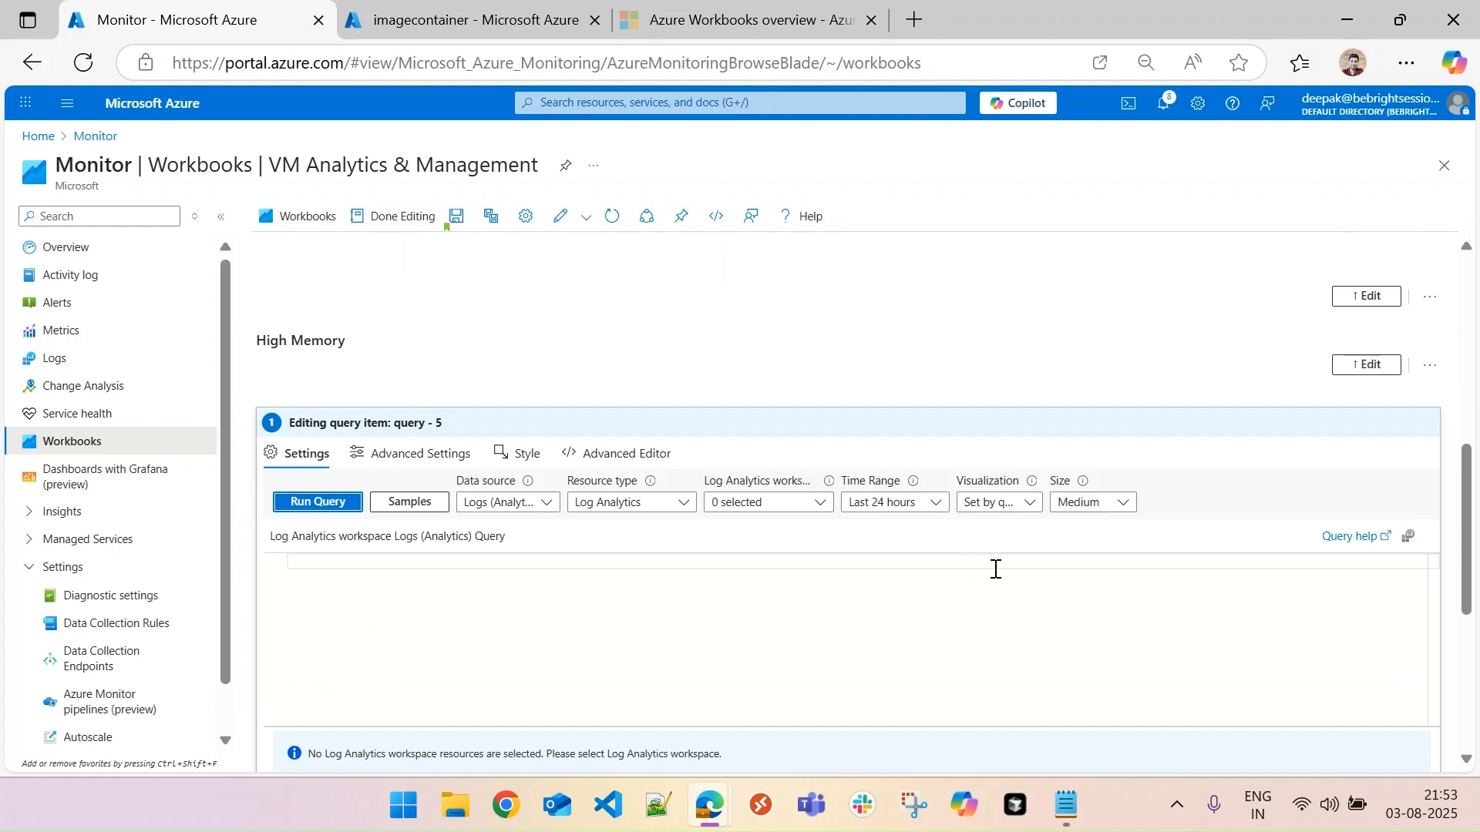
{"action": "key", "text": "alt+Tab"}
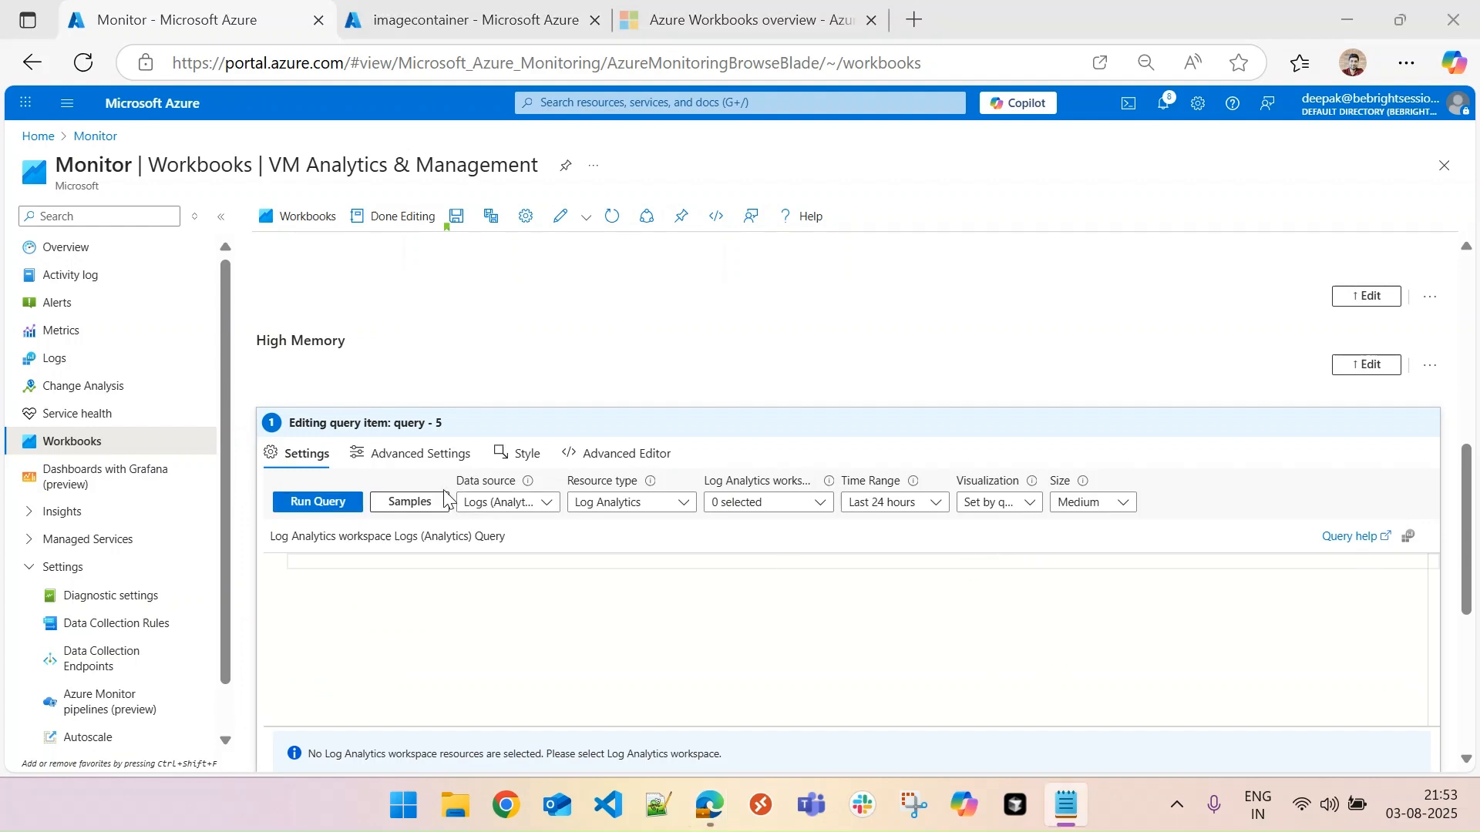
{"action": "left_click", "coordinate": [526, 505]}
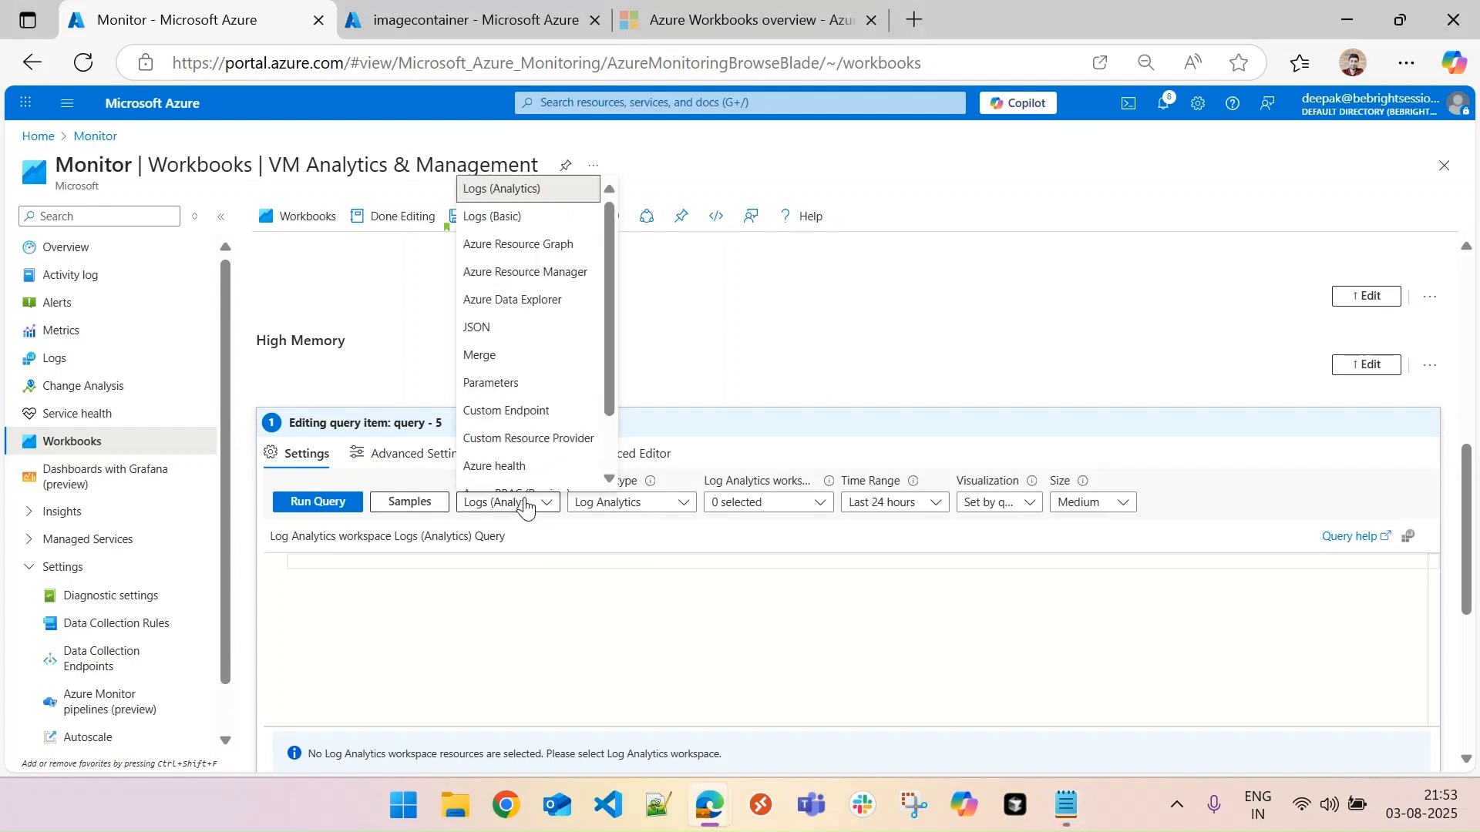
{"action": "left_click", "coordinate": [526, 505]}
{"action": "left_click", "coordinate": [636, 511]}
{"action": "left_click", "coordinate": [650, 520]}
{"action": "left_click", "coordinate": [774, 513]}
{"action": "left_click", "coordinate": [681, 278]}
{"action": "left_click", "coordinate": [686, 282]}
{"action": "left_click", "coordinate": [895, 549]}
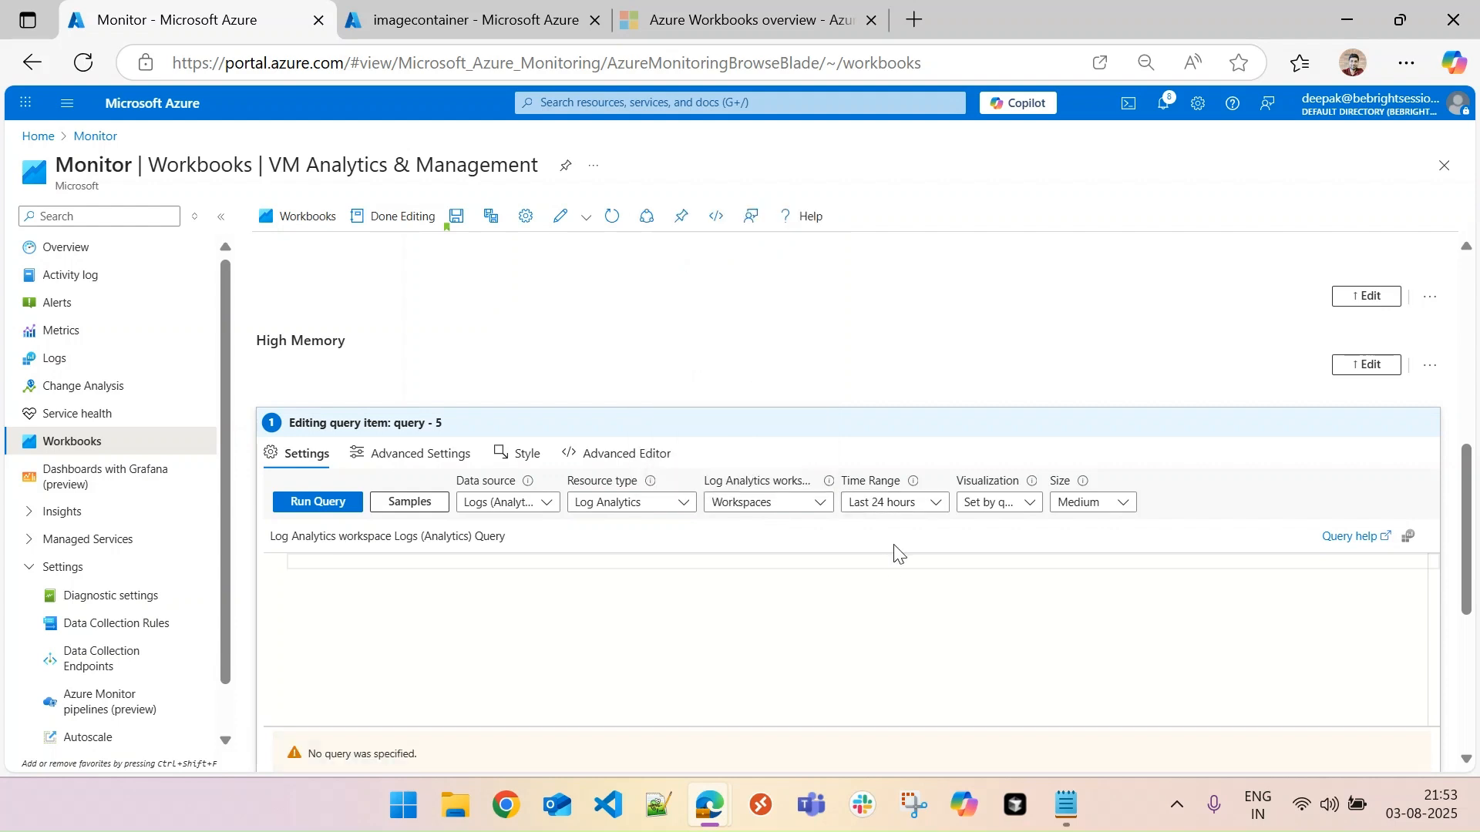
- Set the High Memory query's time range to the TimeRange parameter
{"action": "left_click", "coordinate": [911, 515]}
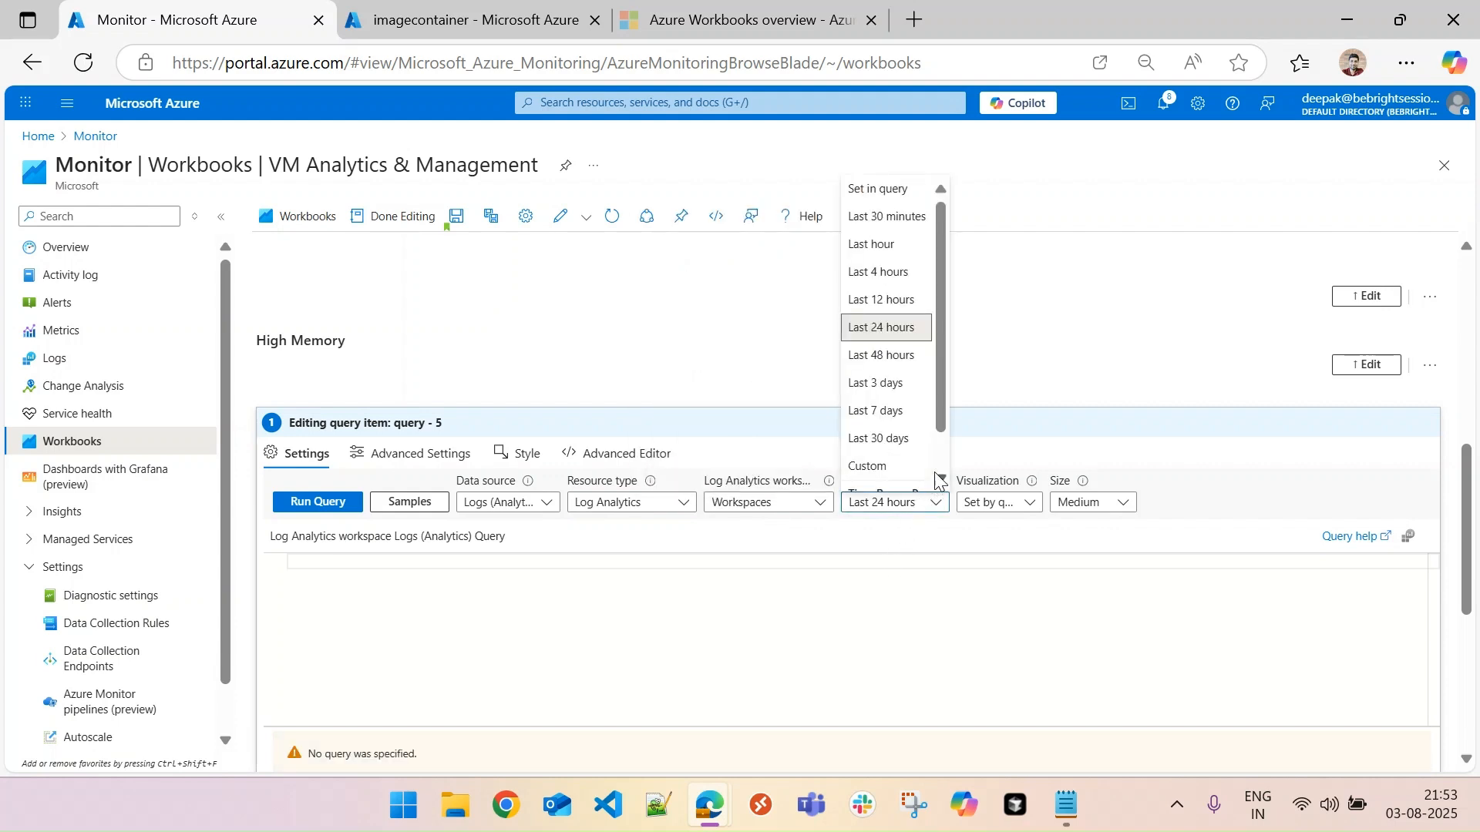
{"action": "scroll", "coordinate": [945, 458], "scroll_direction": "down", "scroll_amount": 2}
{"action": "left_click", "coordinate": [886, 478]}
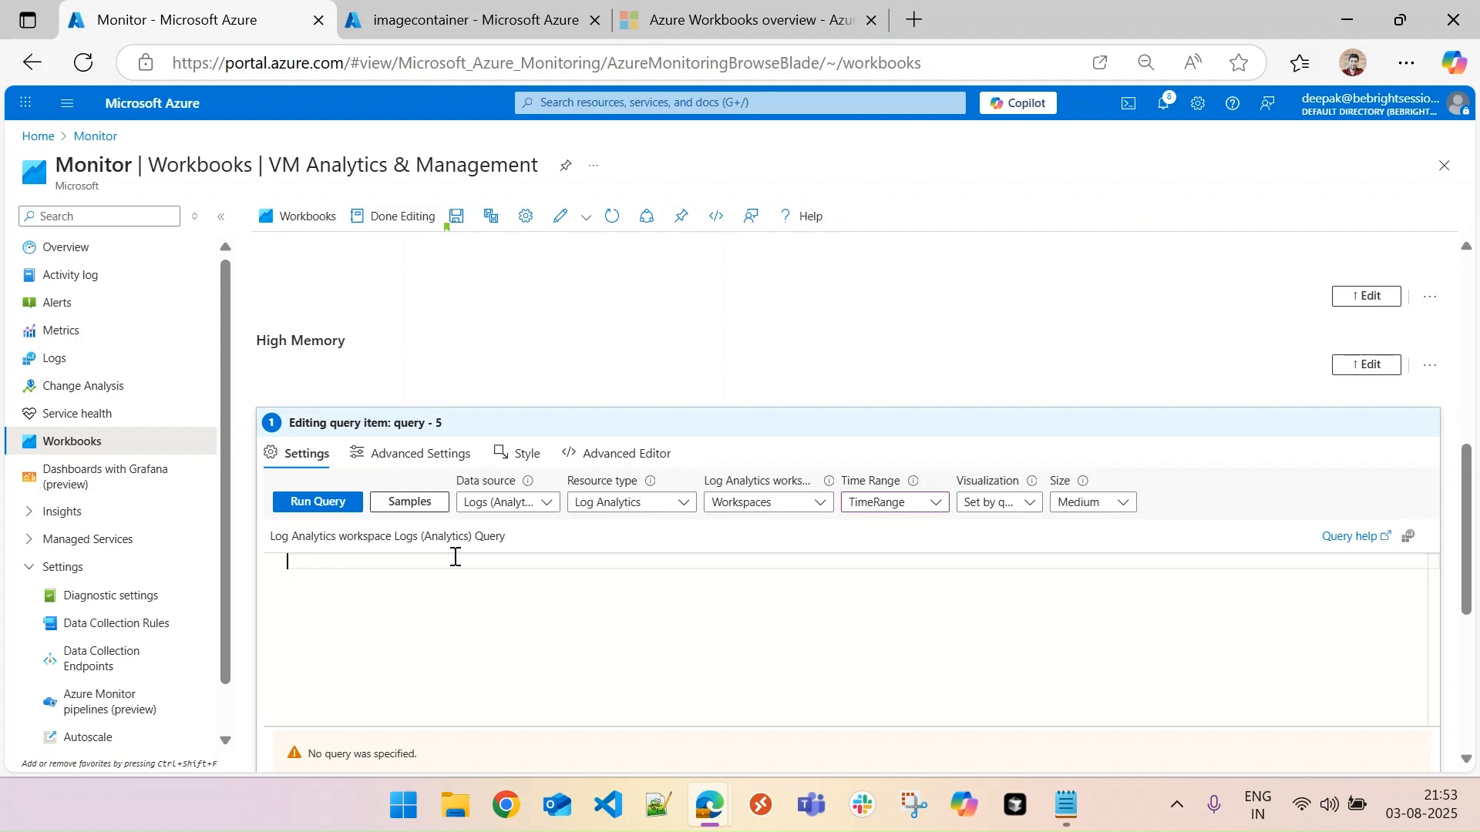
- Paste the Perf query for each VM's hourly average % Committed Bytes In Use and delete its "High Memory Usage VMs" title line
{"action": "type", "text": "High Memory Usage VMs Perf | where ObjectName == \"Memory\" | where CounterName == \"% Committed Bytes In Use\" | where TimeGenerated > ago(1d)  // Adjust time window as needed | summarize AvgMemory = avg(CounterValue) by bin(TimeGenerated, 1h), Computer | project VMName = Computer, TimeRange = TimeGenerated, MemoryPercentage = round(AvgMemory, 2) | order by MemoryPercentage desc"}
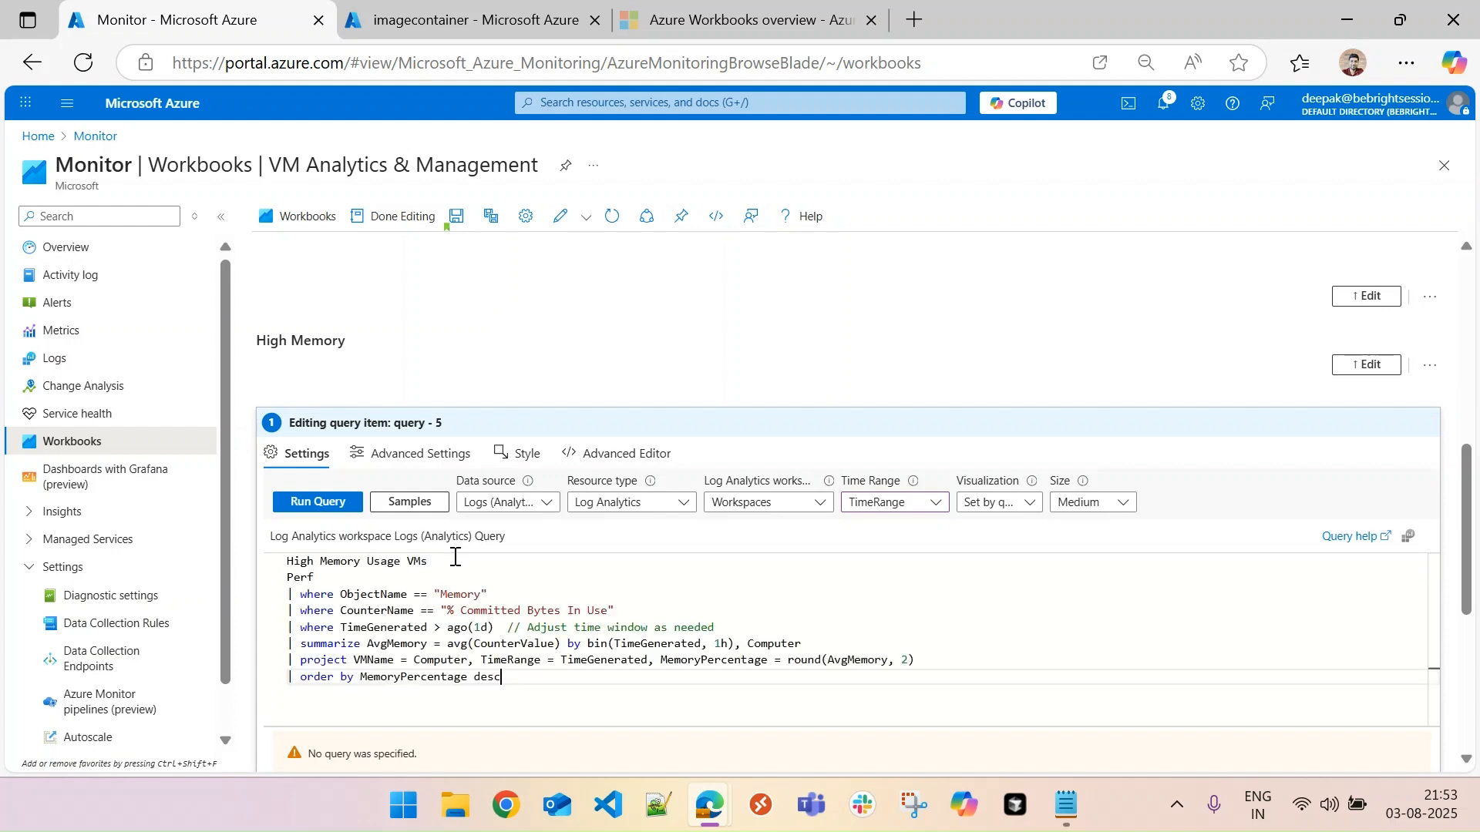
{"action": "left_click_drag", "start_coordinate": [453, 556], "coordinate": [292, 537]}
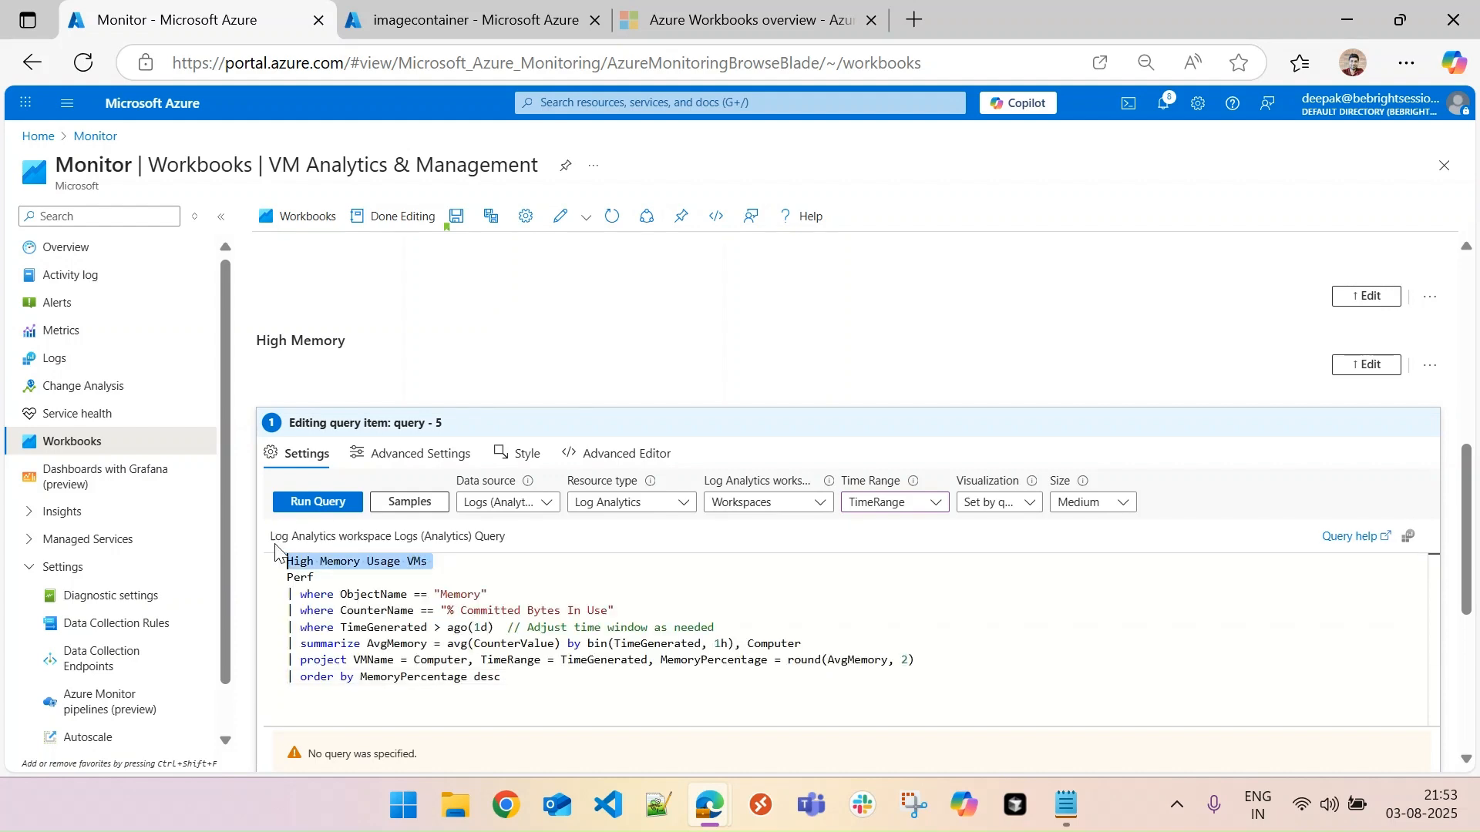
{"action": "key", "text": "Delete"}
{"action": "key", "text": "Delete"}
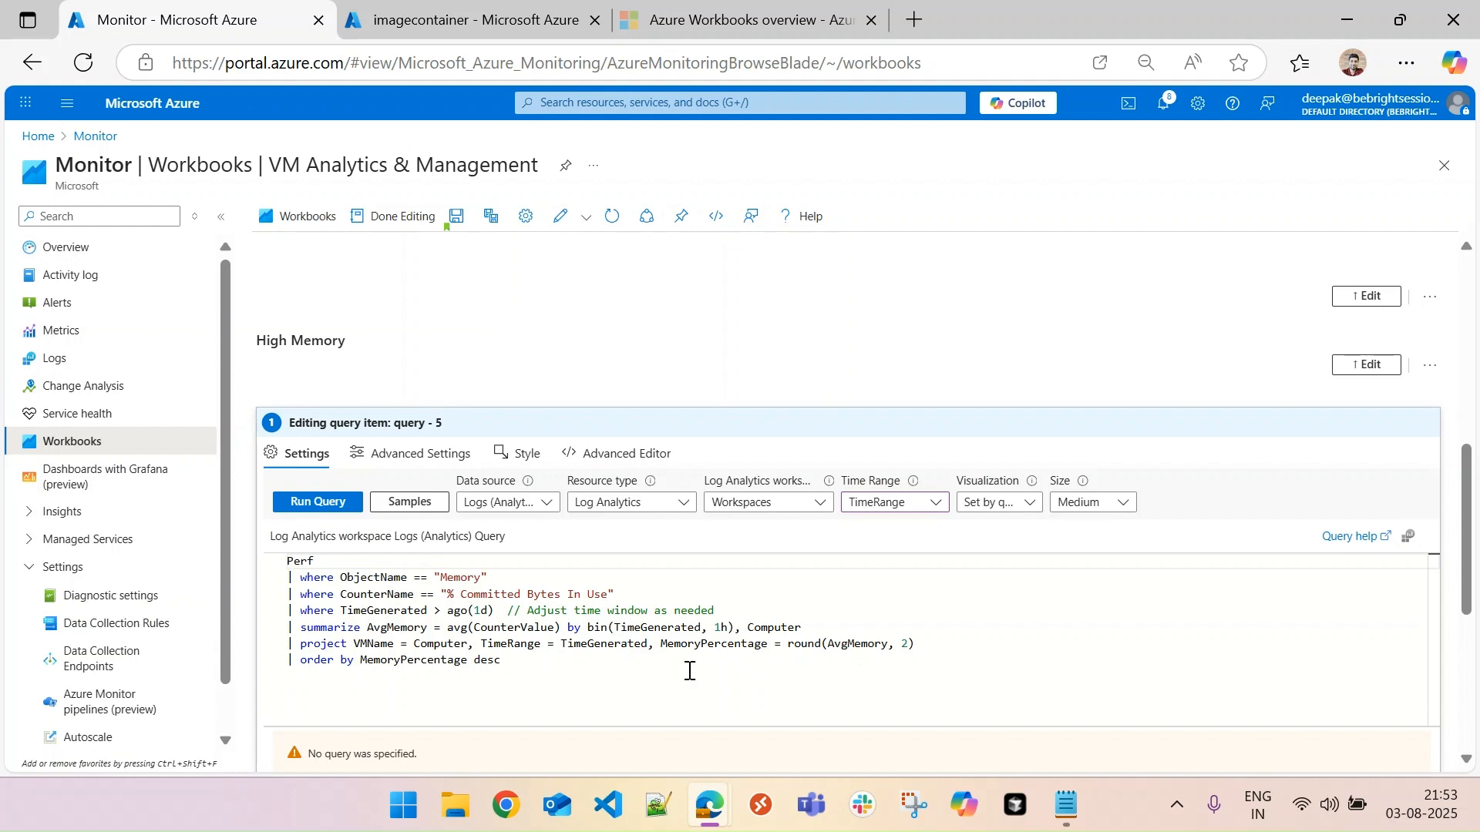
- Replace the "> ago(1d)" filter in the High Memory query with {TimeRange}
{"action": "left_click_drag", "start_coordinate": [428, 611], "coordinate": [494, 611]}
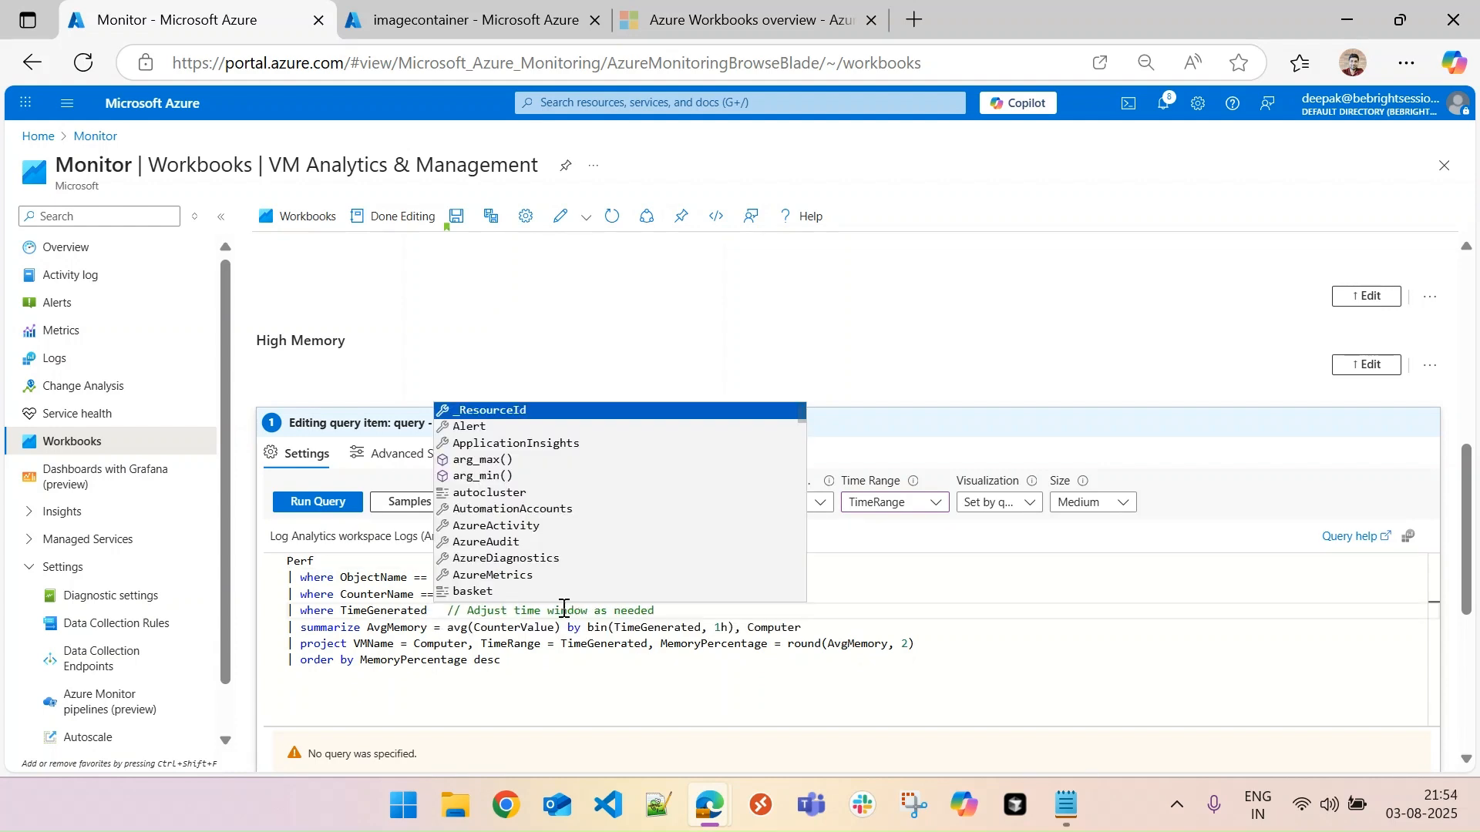
{"action": "type", "text": "{}Time"}
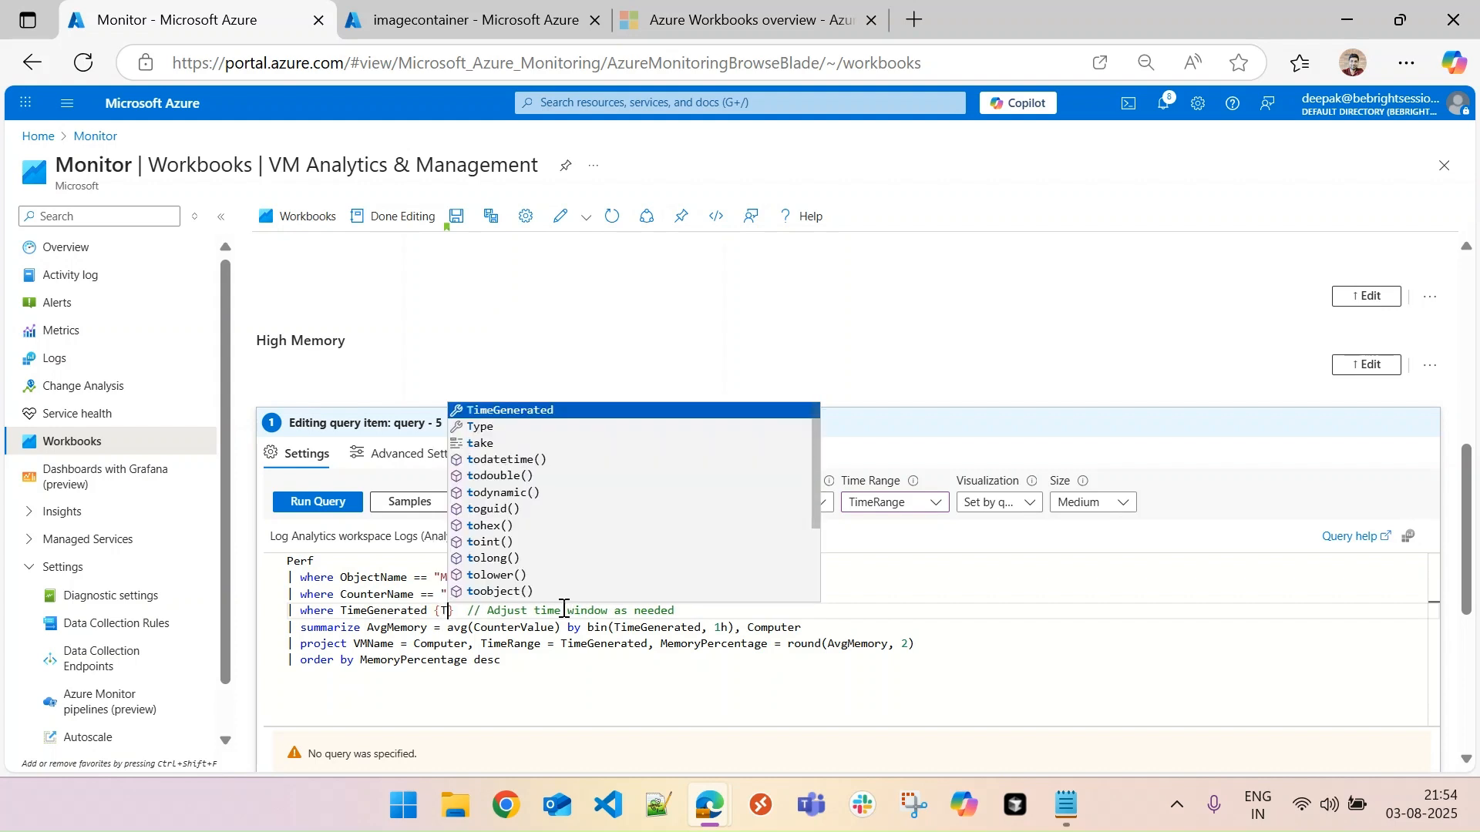
{"action": "type", "text": "Range"}
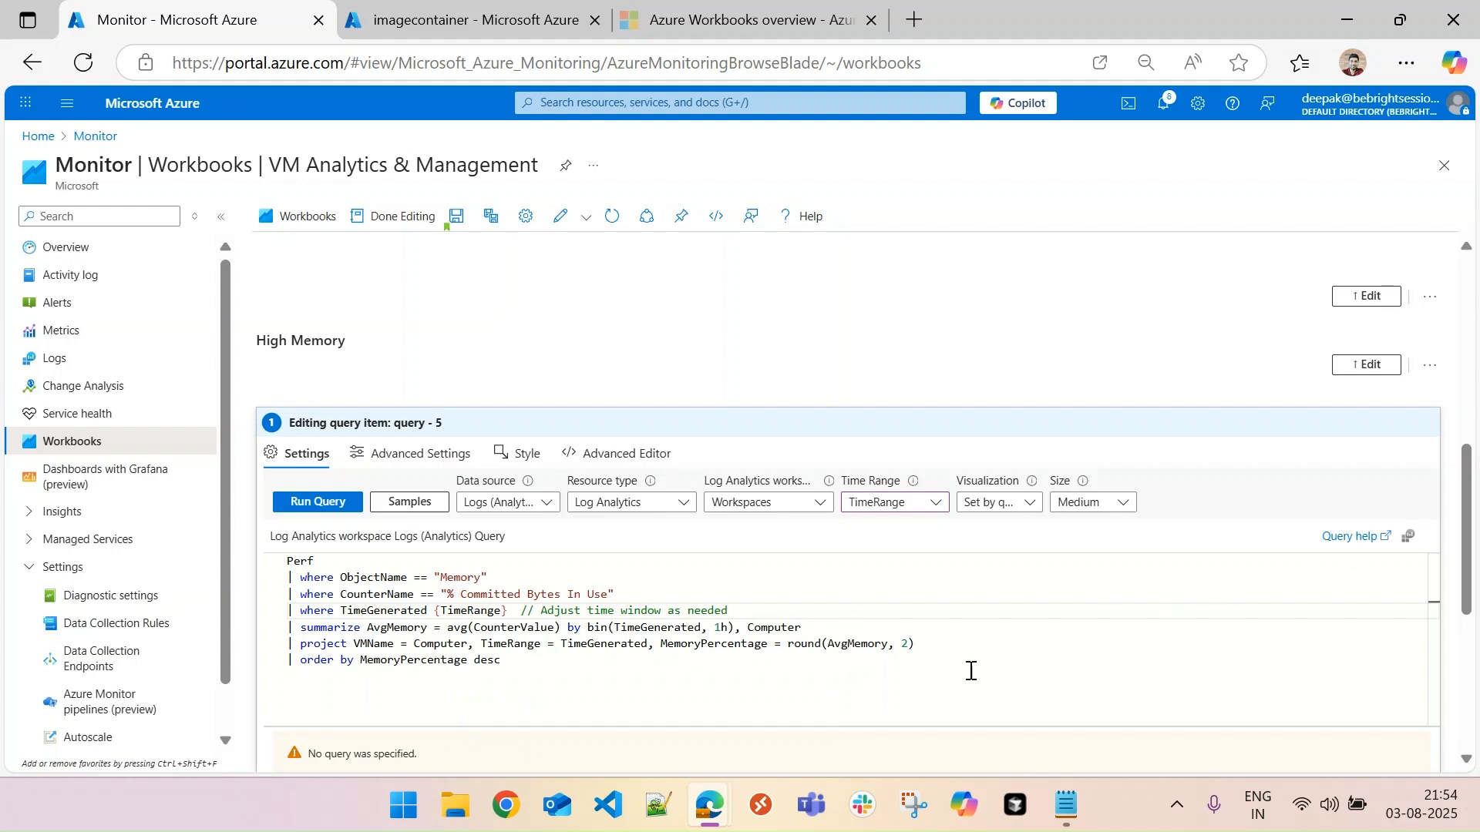
- Run the High Memory query, review its memory percentage results per VM and finish editing the item
{"action": "left_click", "coordinate": [314, 507]}
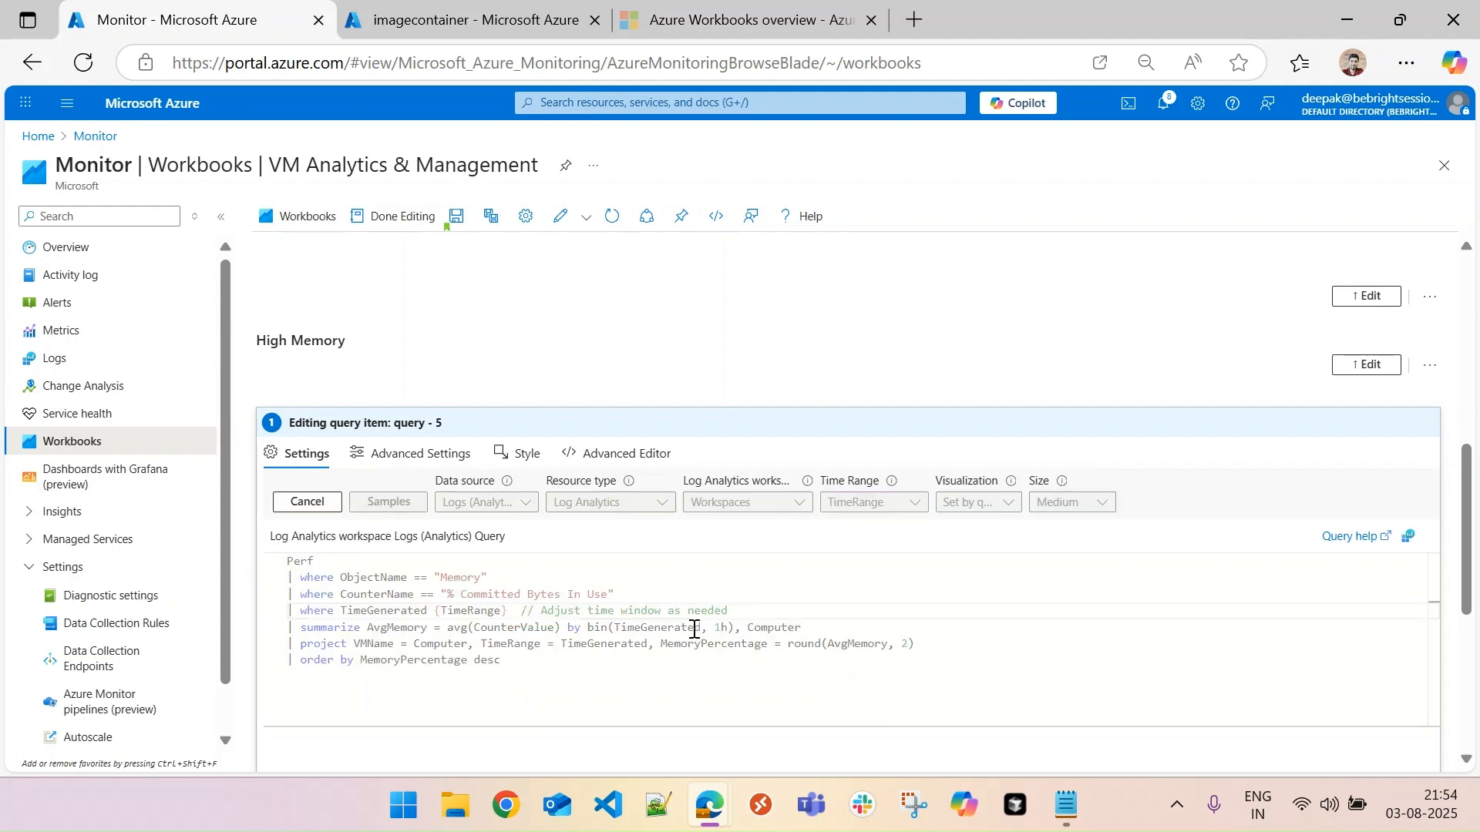
{"action": "left_click_drag", "start_coordinate": [1464, 597], "coordinate": [1475, 649]}
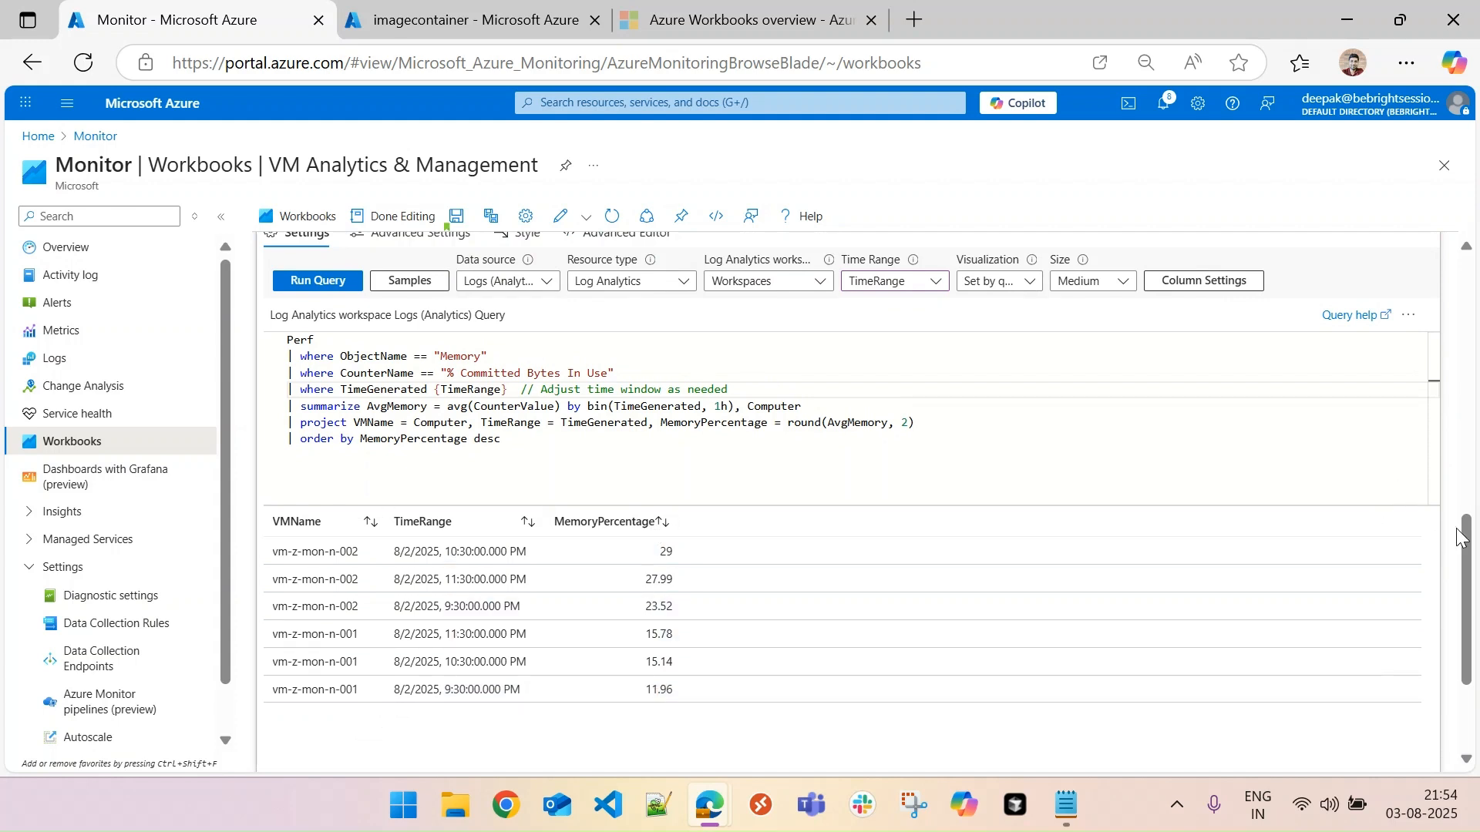
{"action": "left_click_drag", "start_coordinate": [1467, 534], "coordinate": [1466, 540]}
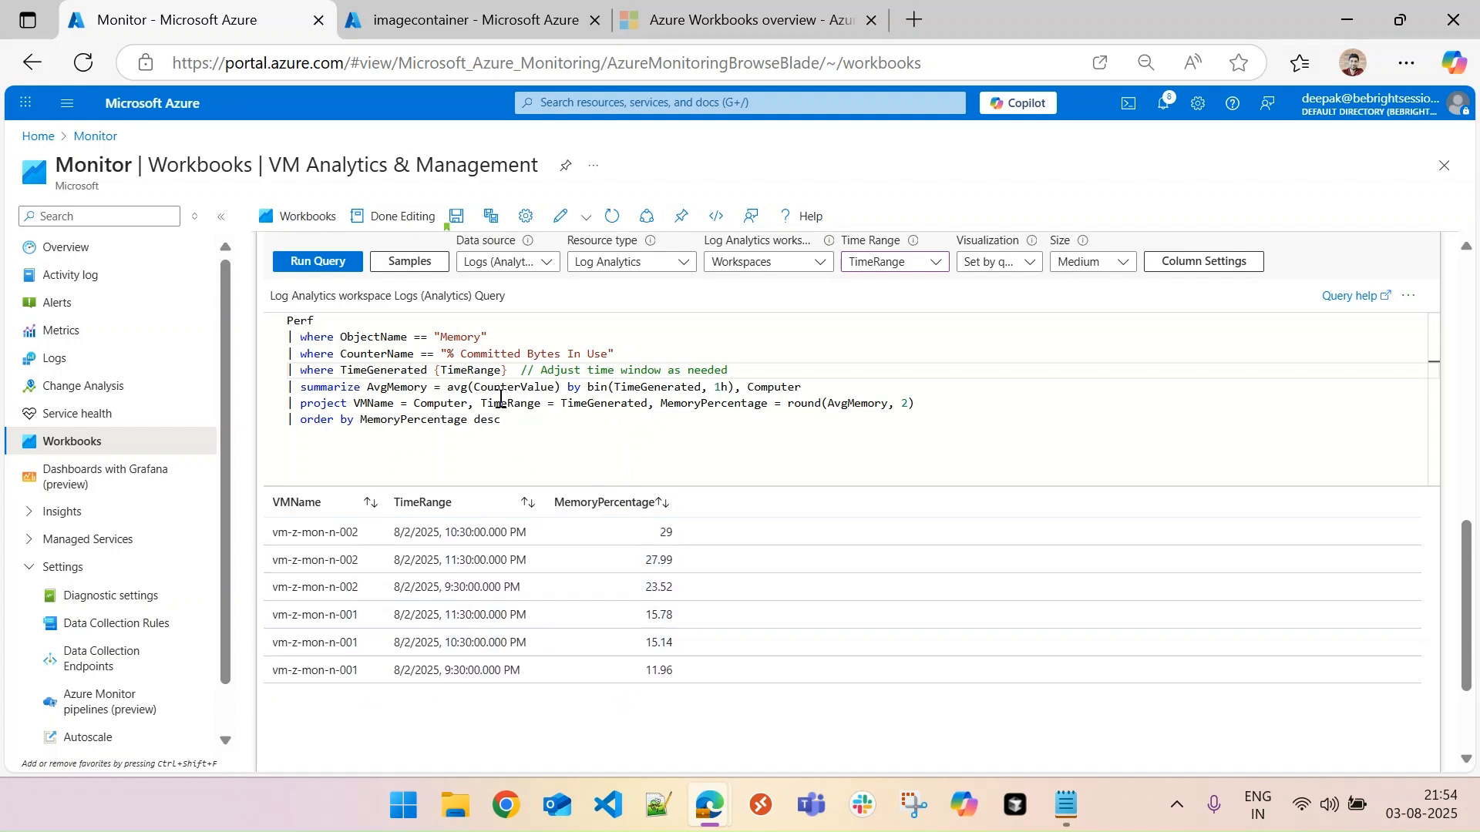
{"action": "left_click_drag", "start_coordinate": [1465, 657], "coordinate": [1467, 717]}
{"action": "left_click", "coordinate": [316, 682]}
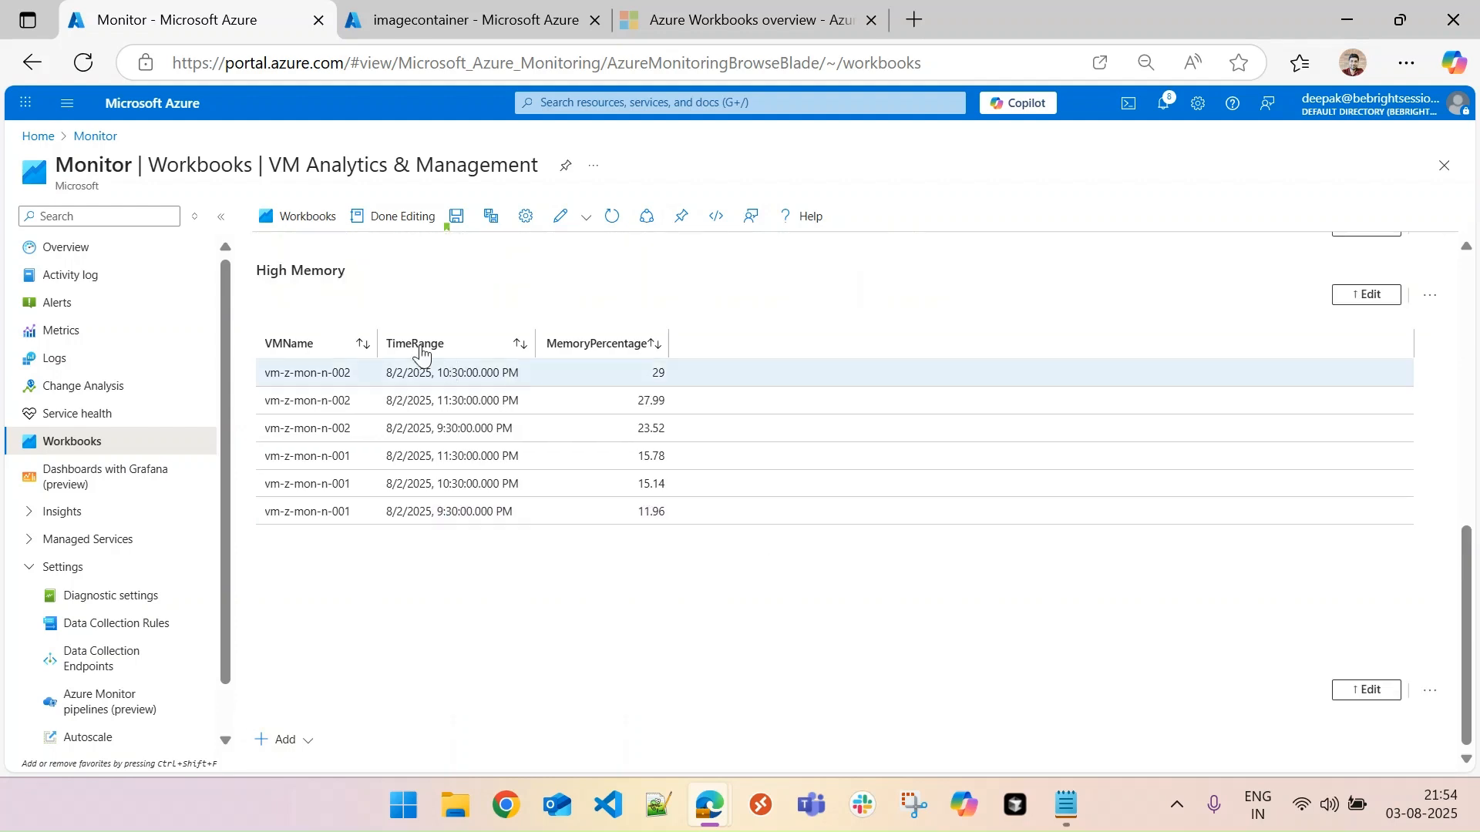
- Add a text item below the High Memory table with the Markdown heading "### Low Disk" and finish editing it
{"action": "mouse_move", "coordinate": [1467, 615]}
{"action": "left_mouse_down"}
{"action": "mouse_move", "coordinate": [1474, 390]}
{"action": "mouse_move", "coordinate": [1474, 614]}
{"action": "left_mouse_up"}
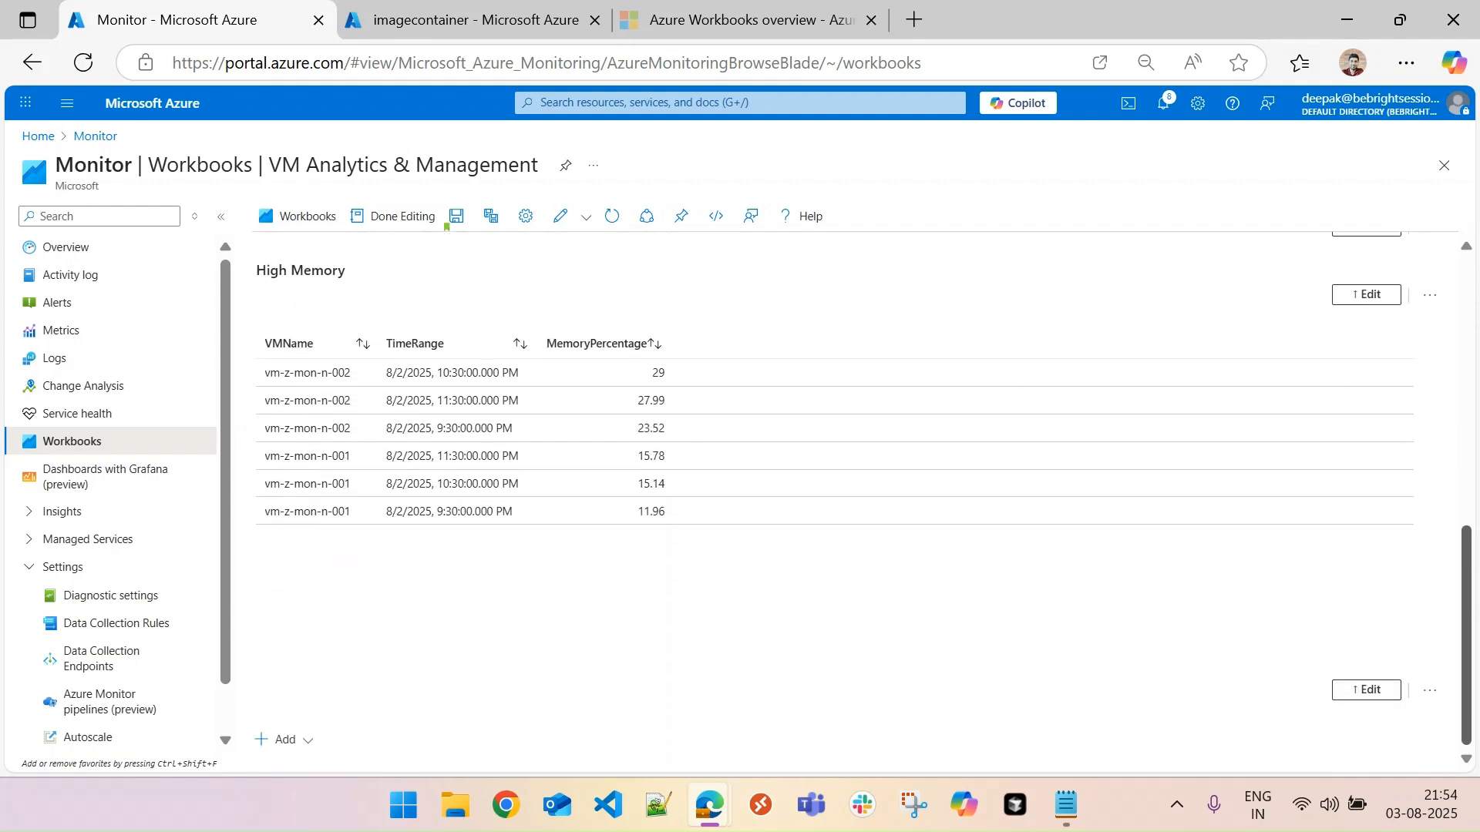
{"action": "left_click", "coordinate": [286, 740]}
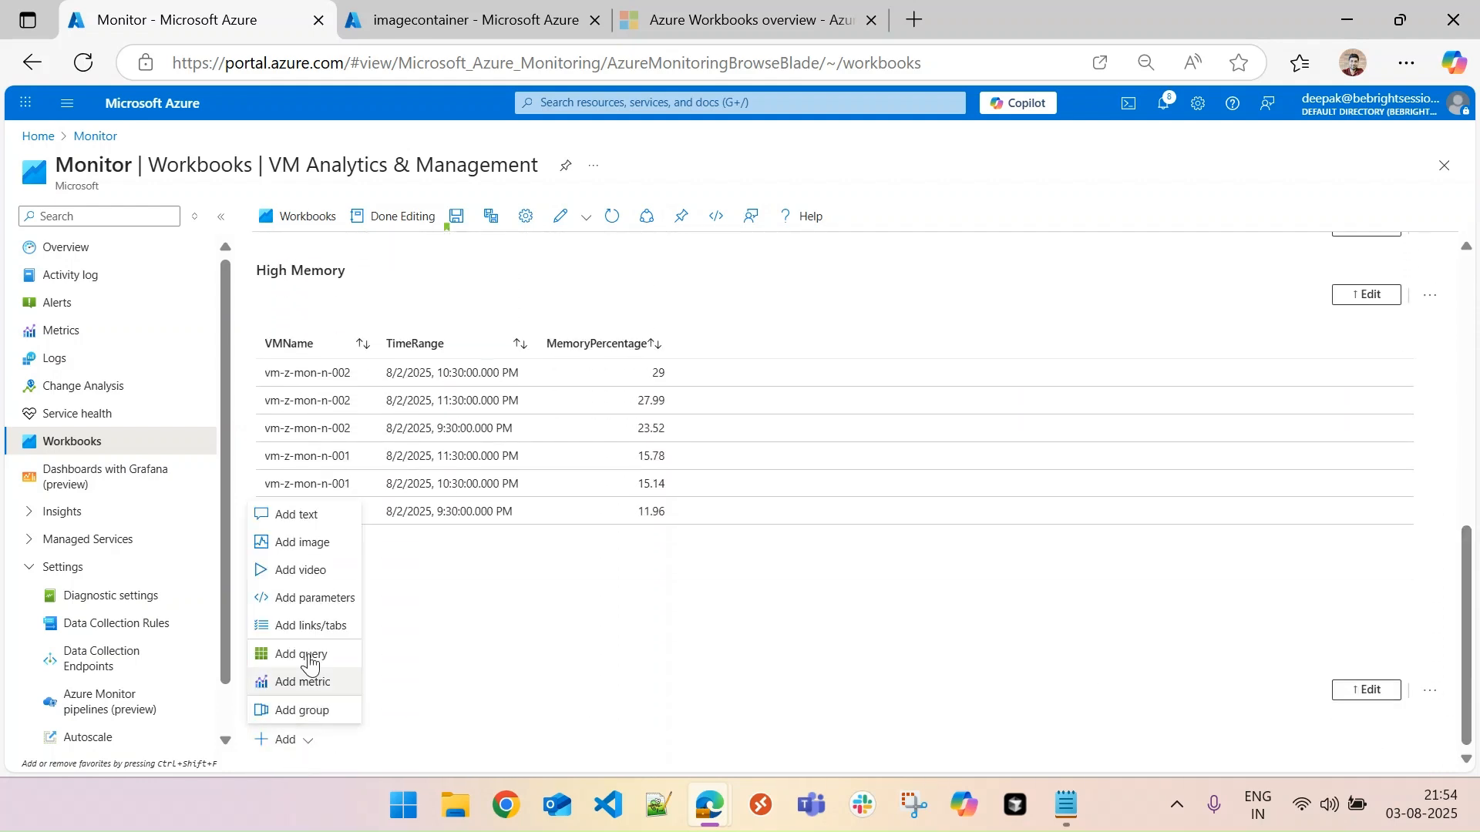
{"action": "left_click", "coordinate": [283, 513]}
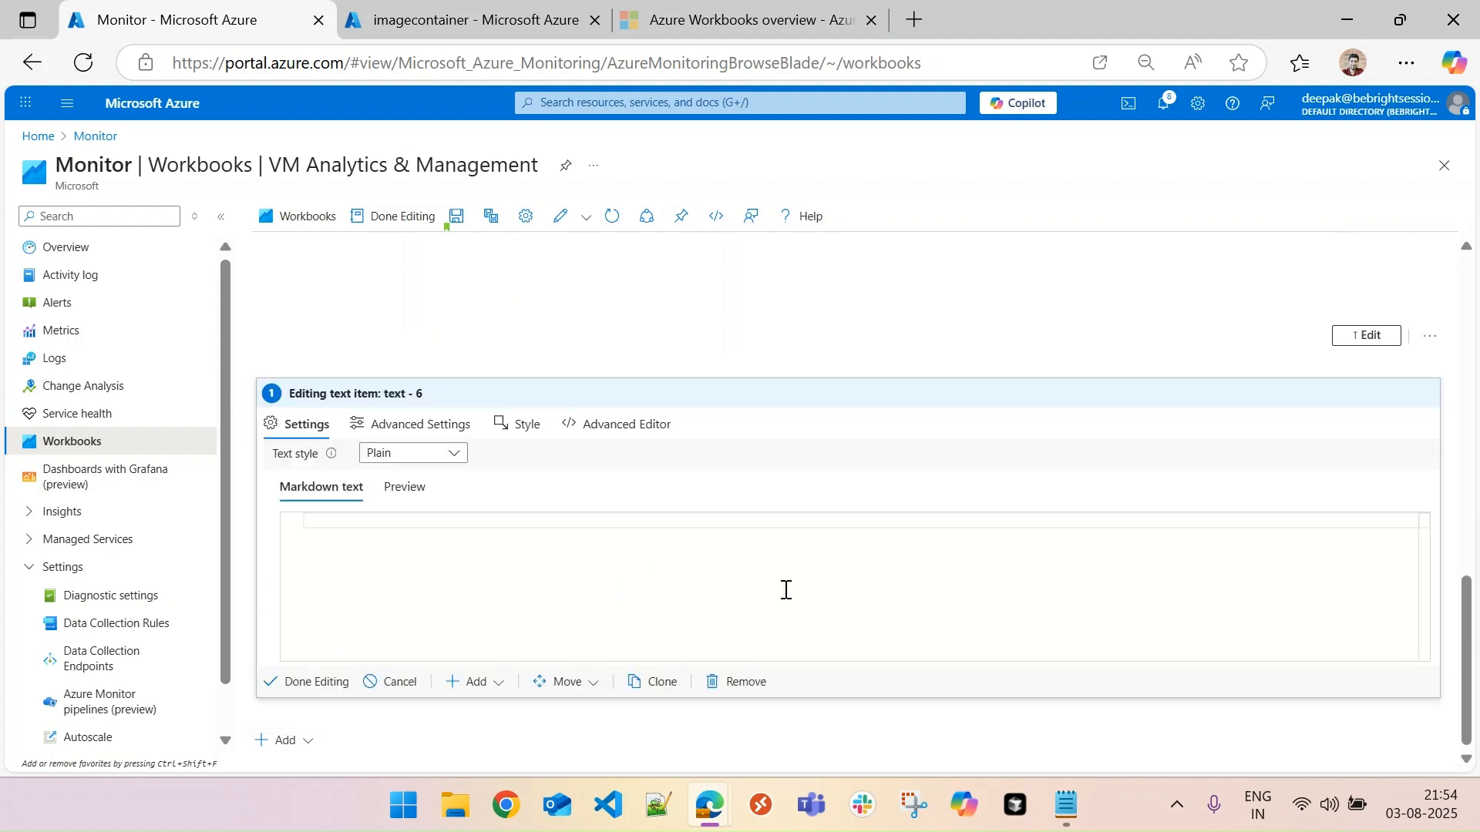
{"action": "type", "text": "### Low Disk"}
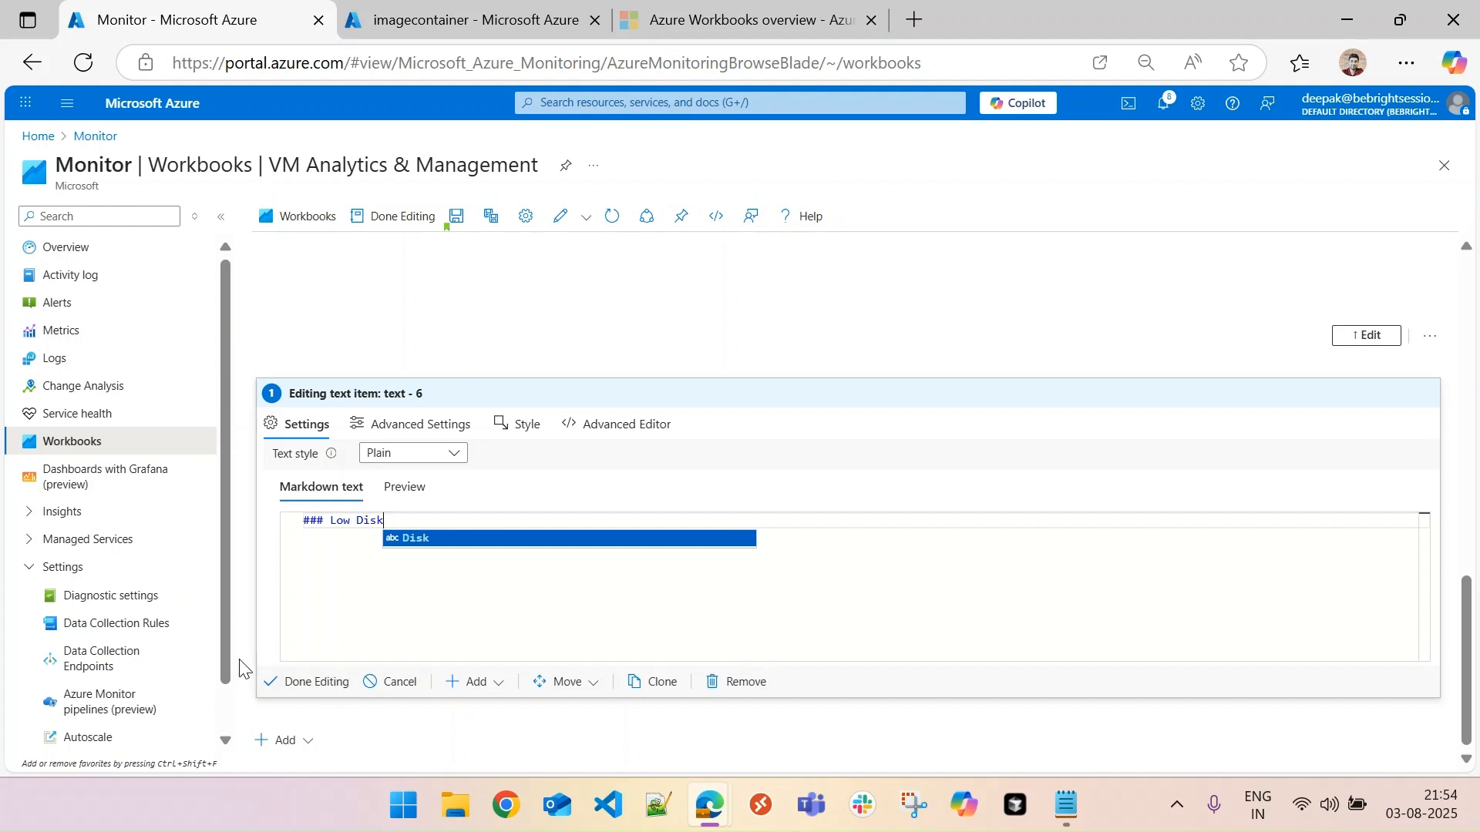
{"action": "left_click", "coordinate": [316, 682]}
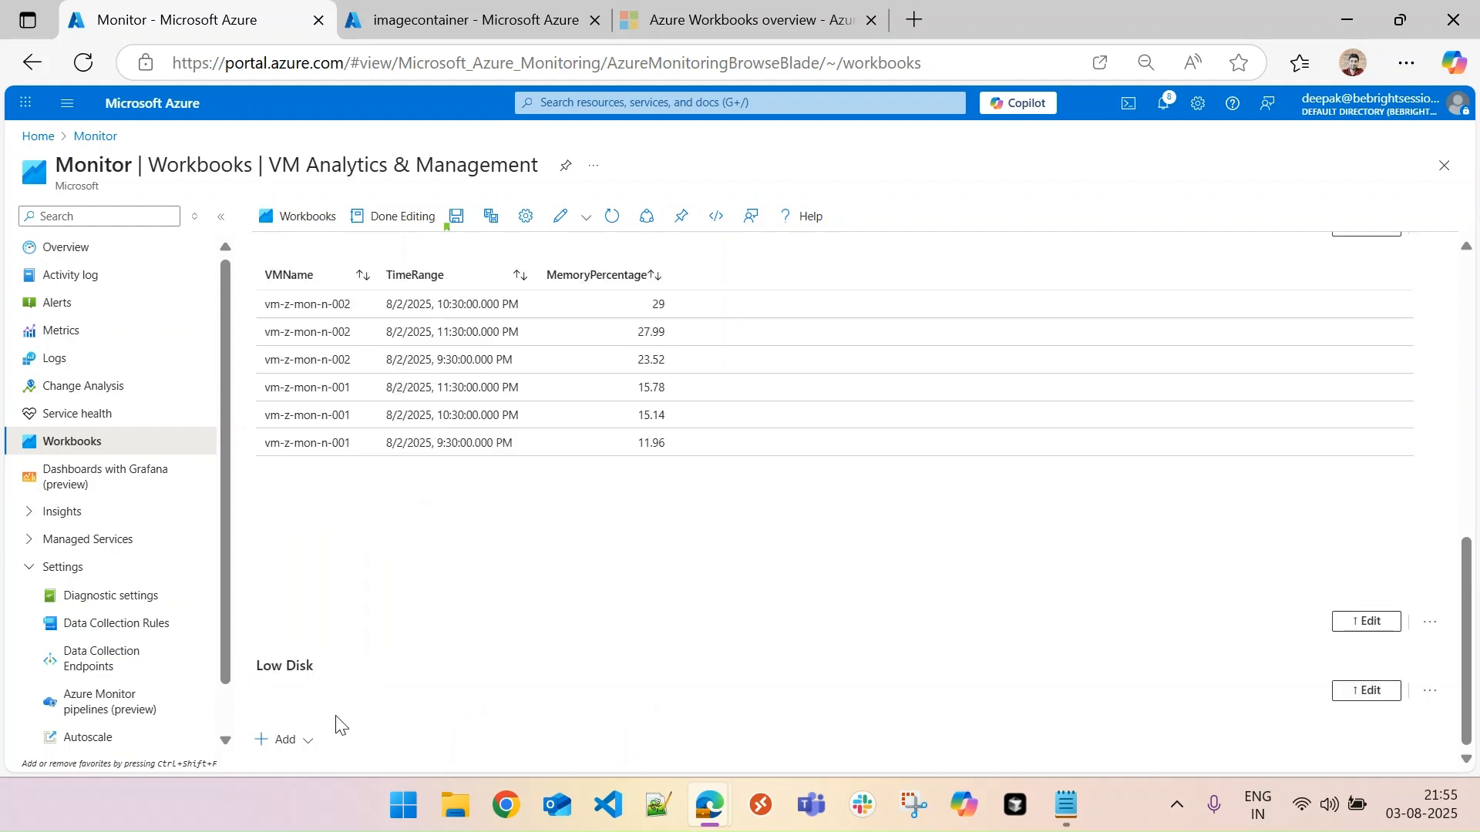
- Add a Logs (Analytics) query item below the Low Disk heading, using the Workspaces parameter as its Log Analytics workspace
{"action": "left_click", "coordinate": [304, 741]}
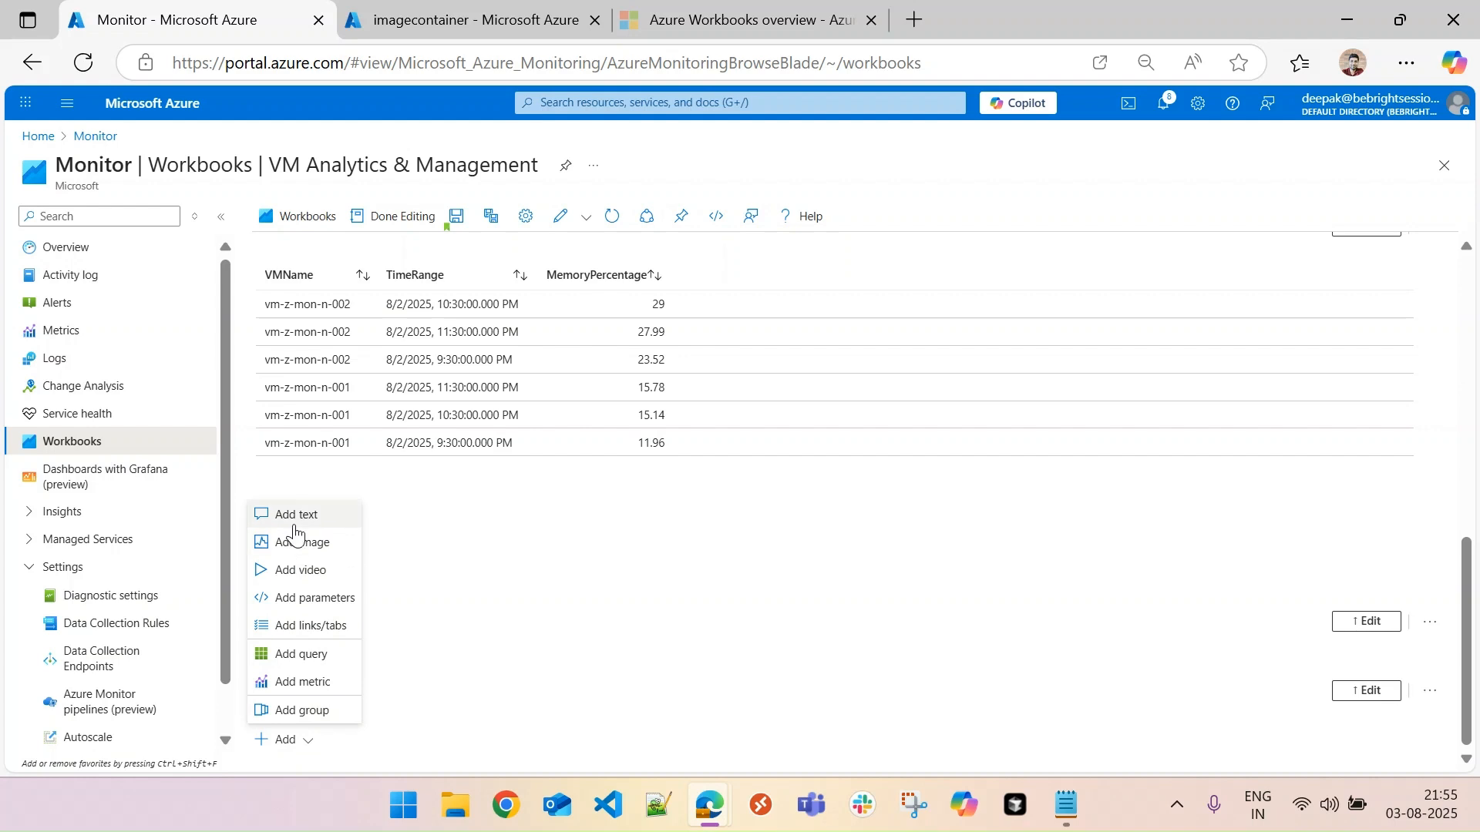
{"action": "left_click", "coordinate": [304, 654]}
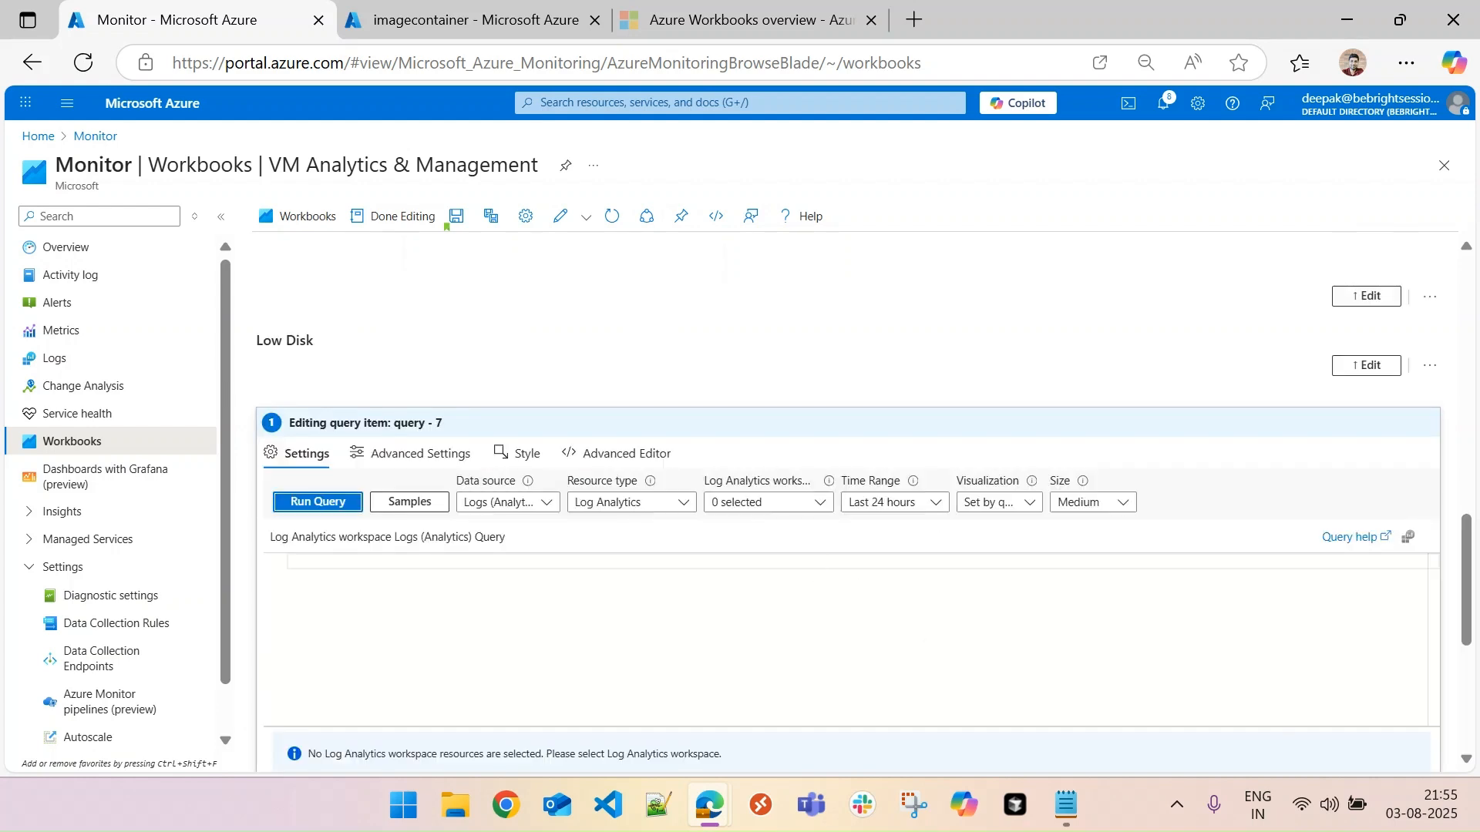
{"action": "key", "text": "alt+Tab"}
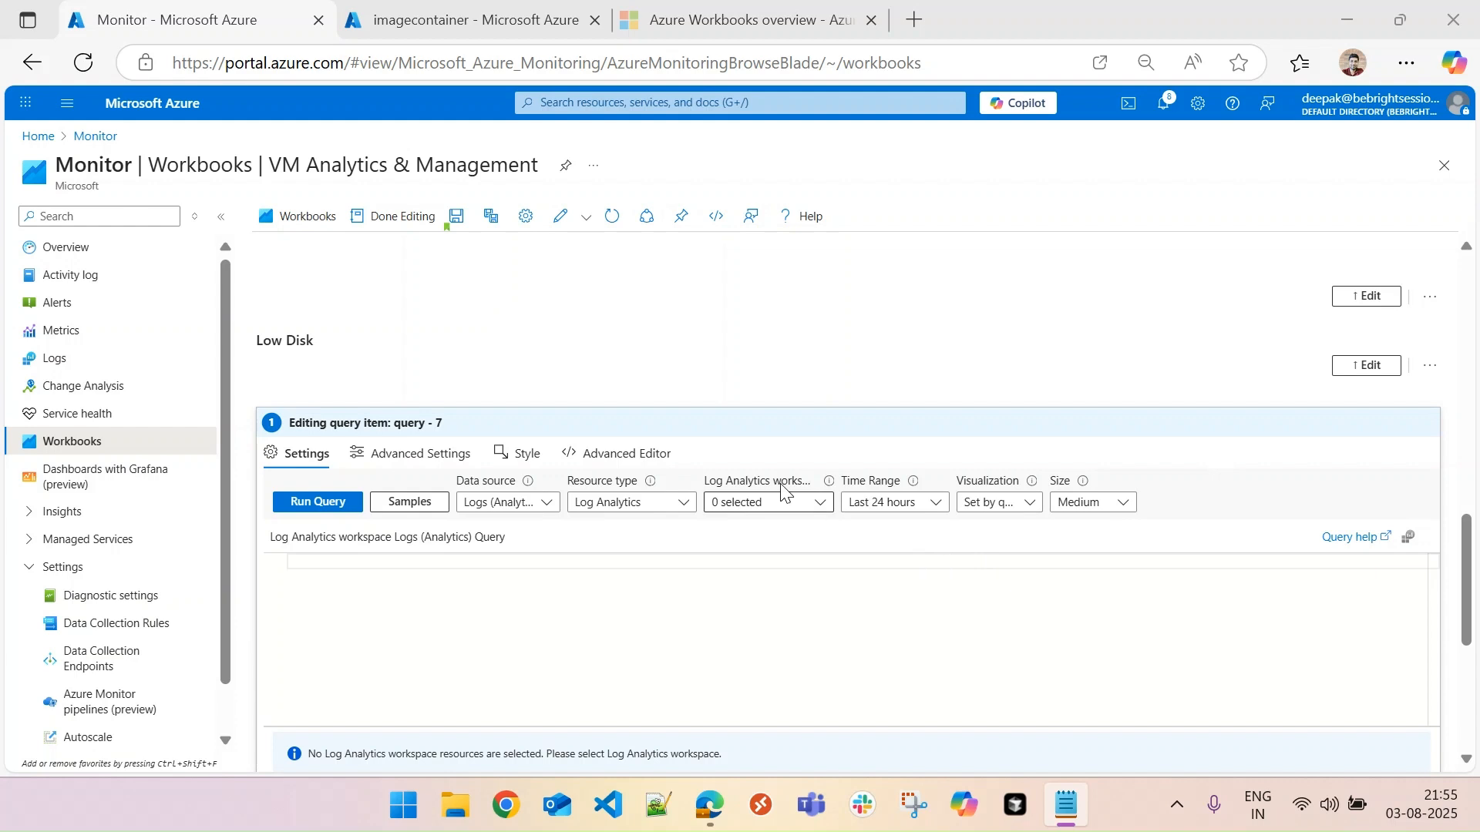
{"action": "left_click", "coordinate": [632, 503]}
{"action": "left_click", "coordinate": [769, 509]}
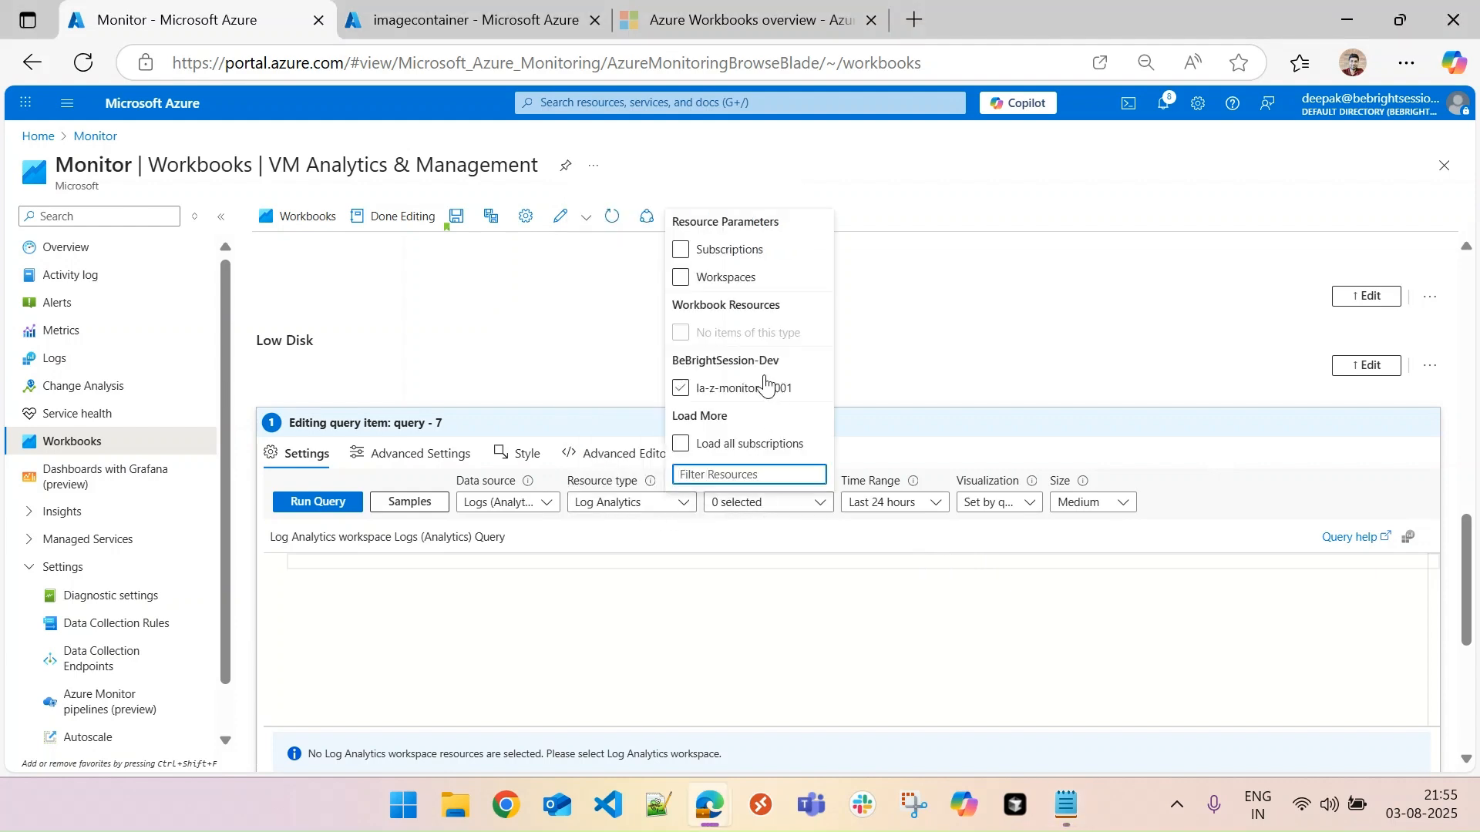
{"action": "left_click", "coordinate": [713, 278]}
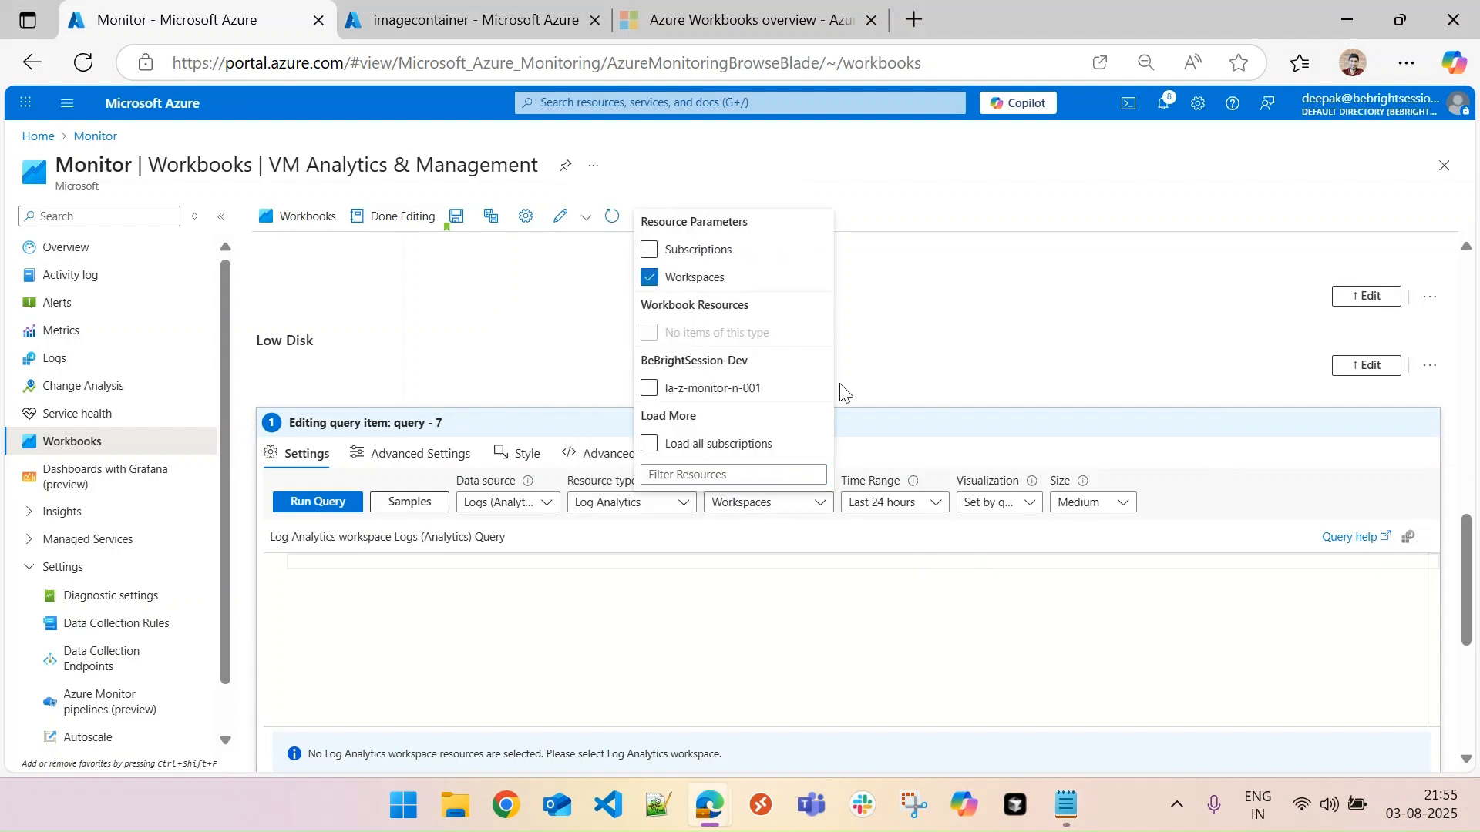
- Set the Low Disk query item's time range to the TimeRange parameter and paste the Perf query for LogicalDisk "% Free Space"
{"action": "left_click", "coordinate": [933, 502]}
{"action": "scroll", "coordinate": [938, 472], "scroll_direction": "down", "scroll_amount": 1}
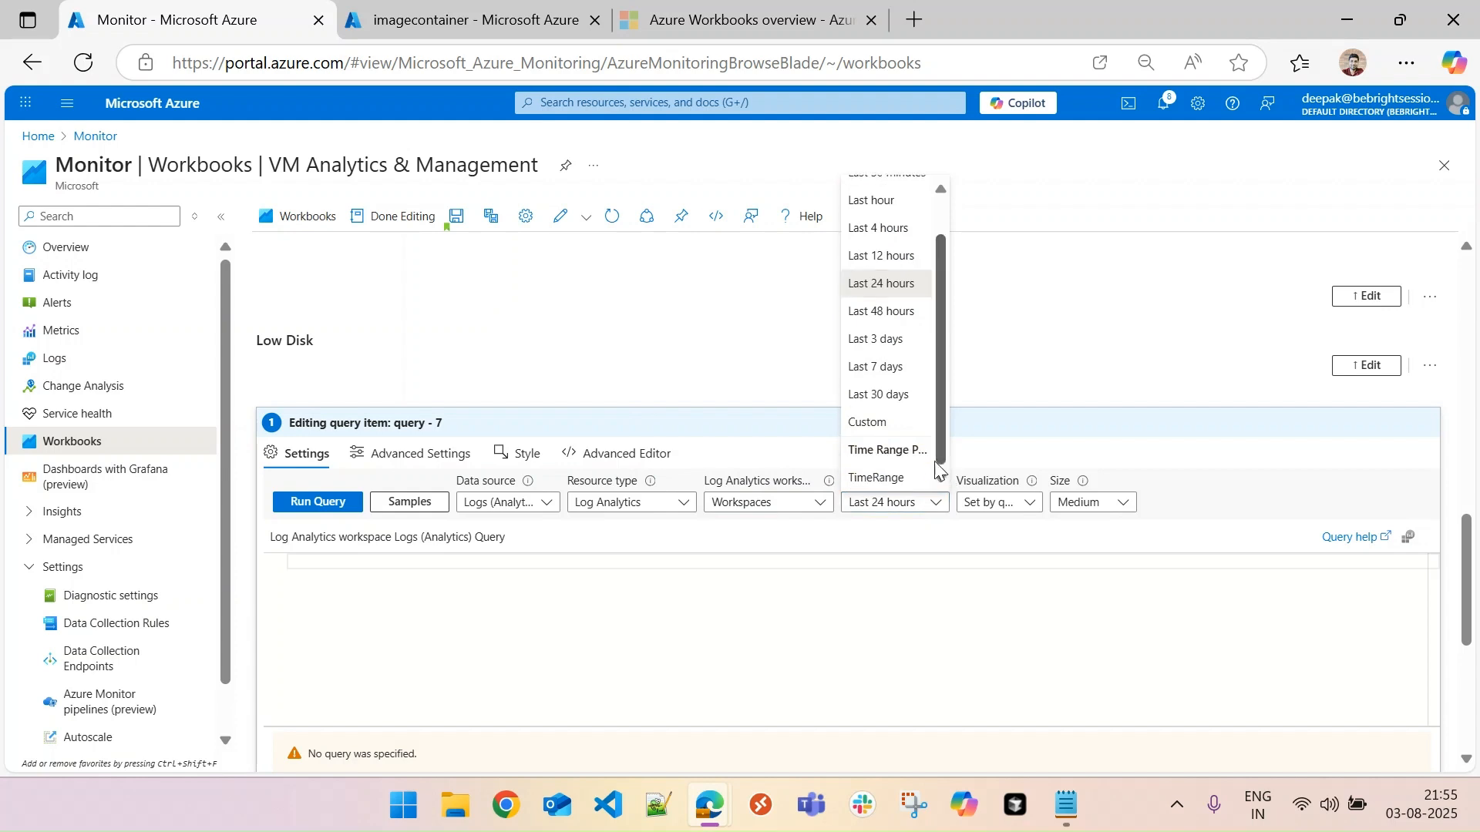
{"action": "left_click", "coordinate": [888, 477]}
{"action": "type", "text": "Perf | where ObjectName == \"LogicalDisk\" and CounterName == \"% Free Space\" | where InstanceName == \"_Total\" | where TimeGenerated > ago(1d)  // Adjust time window as needed | summarize PercentageDiskLeft = min(CounterValue) by bin(TimeGenerated, 1h), Computer | project VMName = Computer, TimeRange = TimeGenerated, FreeDisk = round(PercentageDiskLeft, 2) | order by FreeDisk asc"}
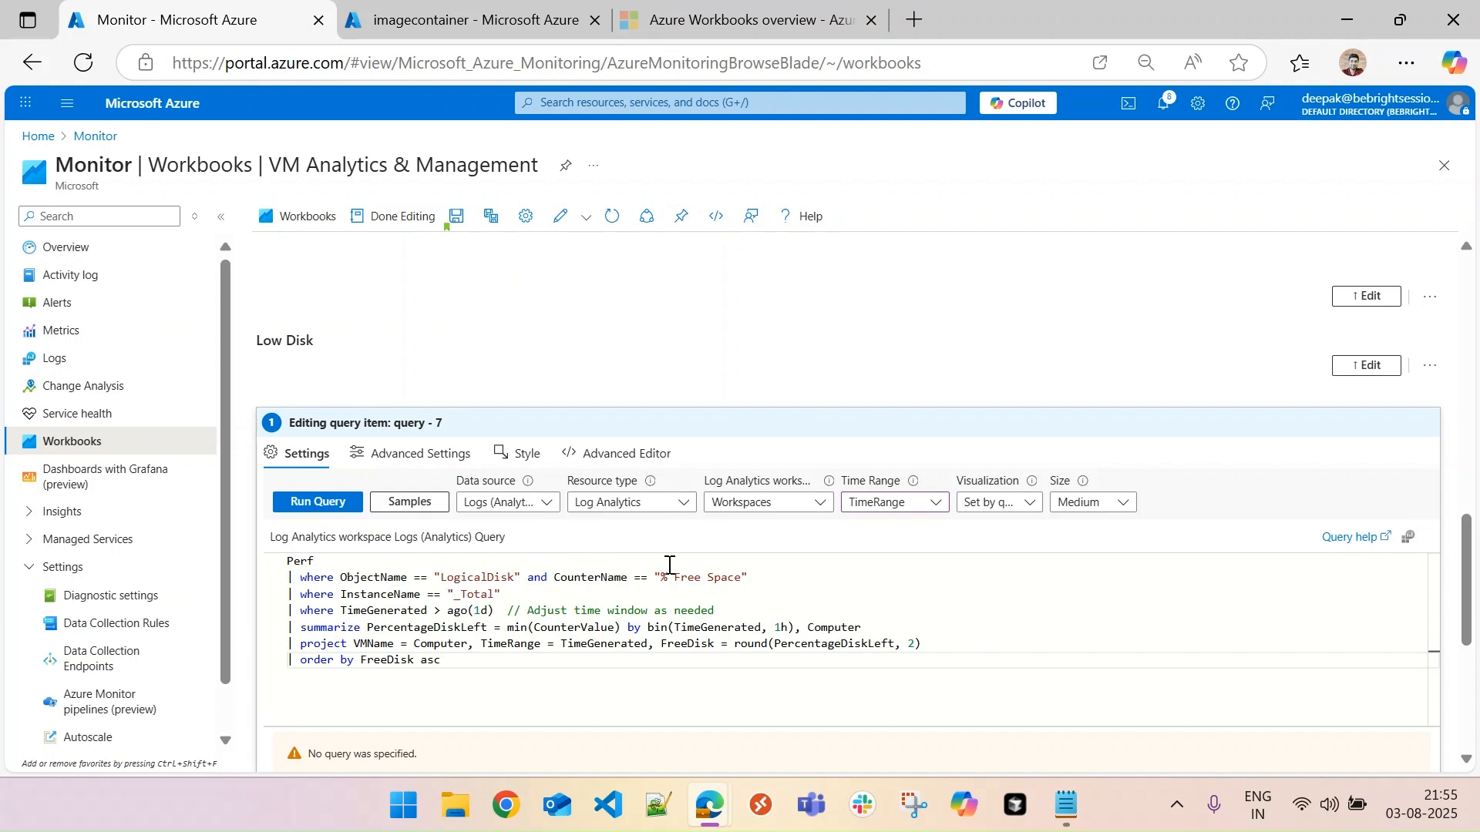
{"action": "left_click", "coordinate": [537, 600]}
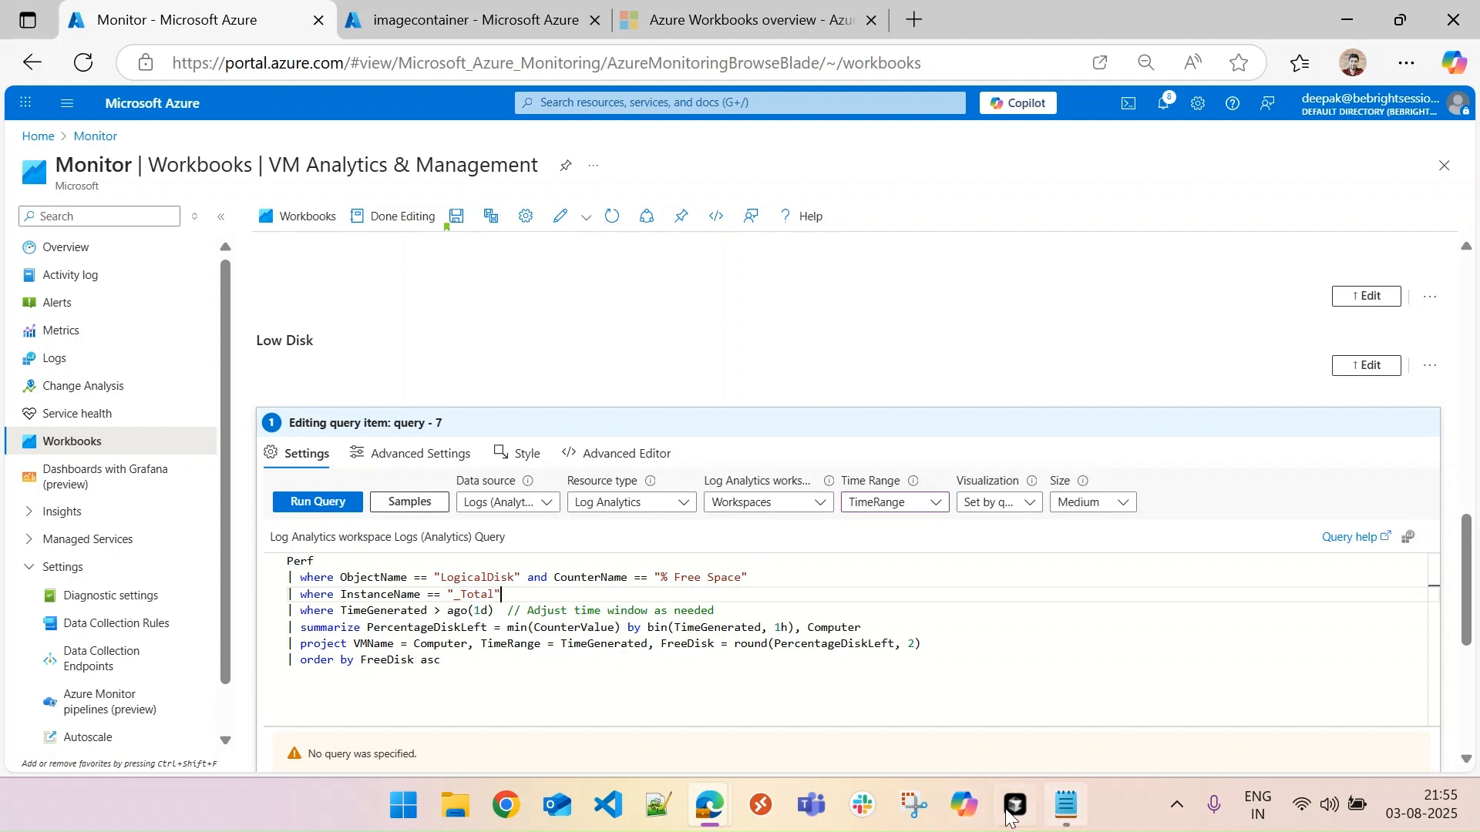
{"action": "left_click", "coordinate": [492, 655]}
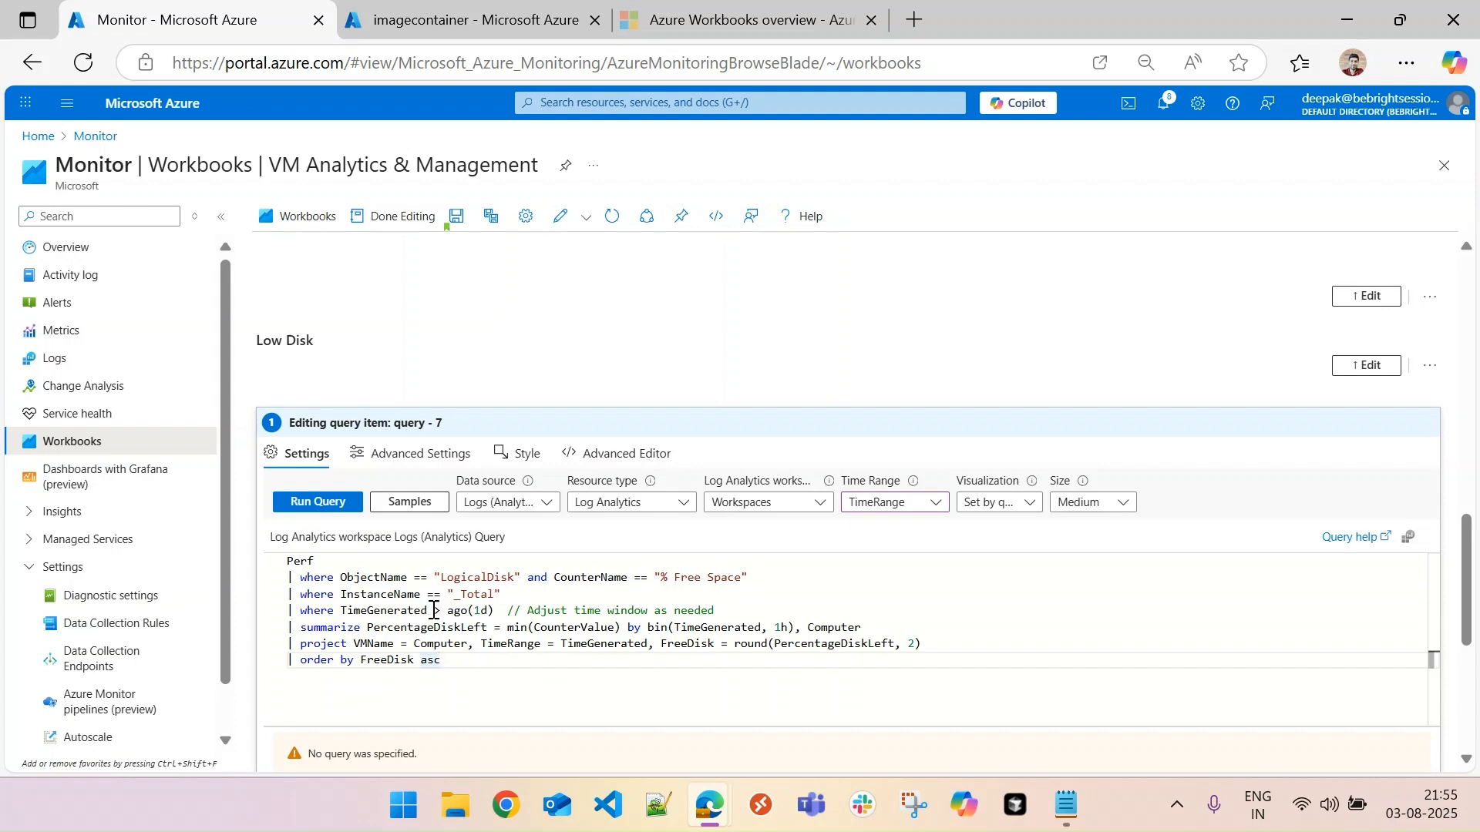
- Replace the "> ago(1d)" filter in the Low Disk query with {TimeRange}
{"action": "left_click_drag", "start_coordinate": [434, 611], "coordinate": [498, 612]}
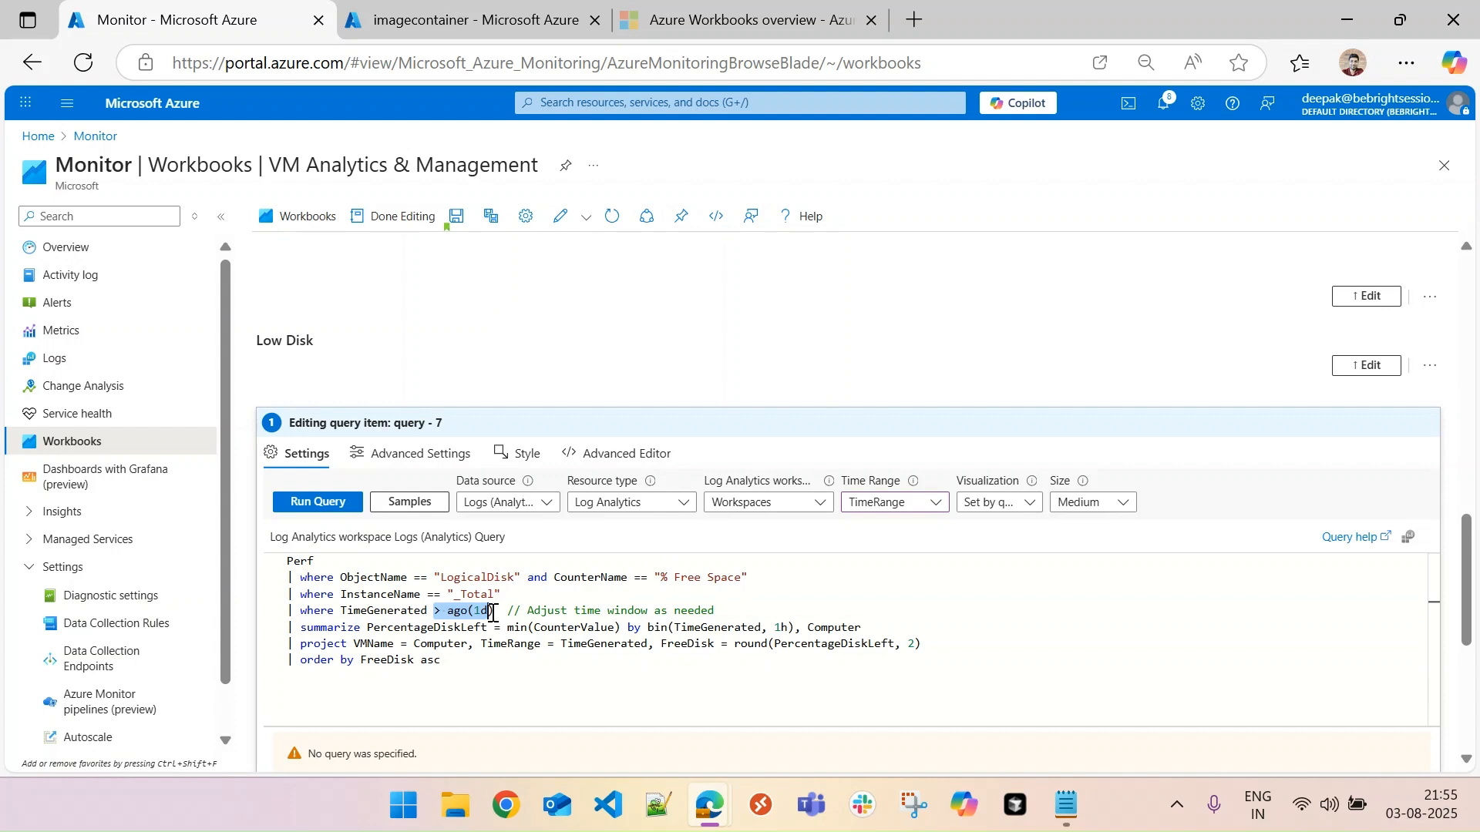
{"action": "key", "text": "BackSpace"}
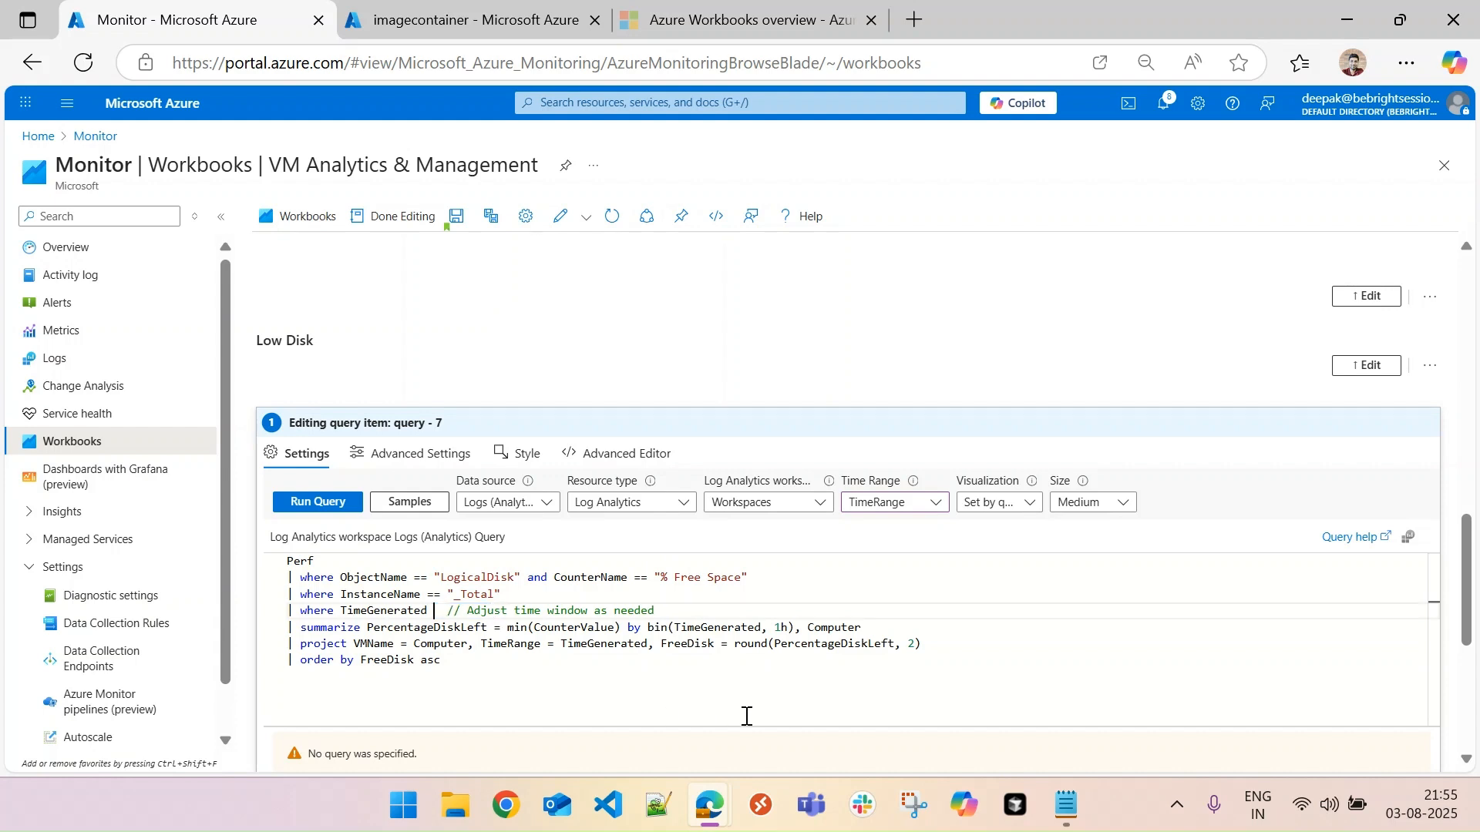
{"action": "type", "text": "{Time"}
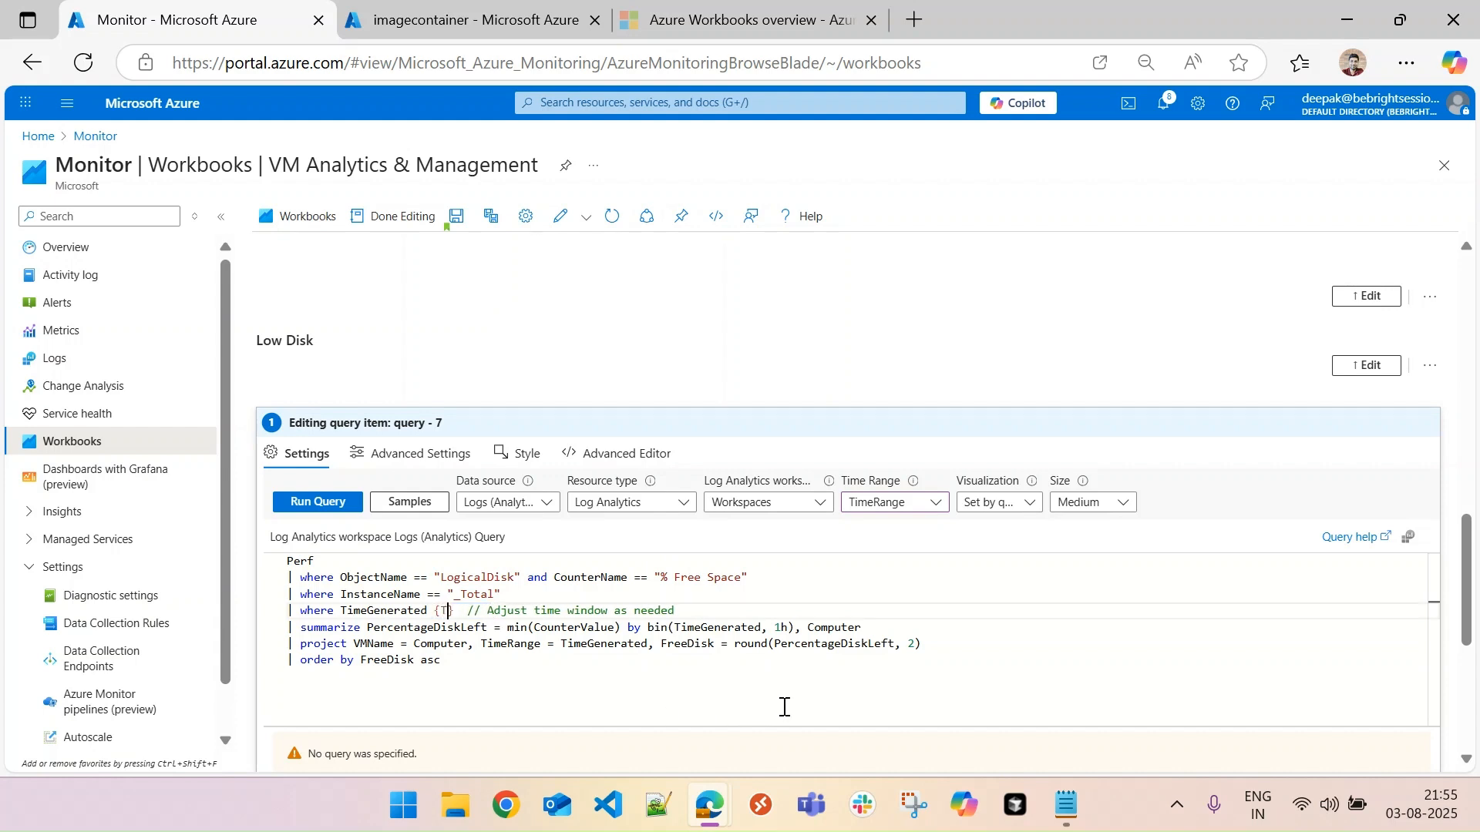
{"action": "type", "text": "Range"}
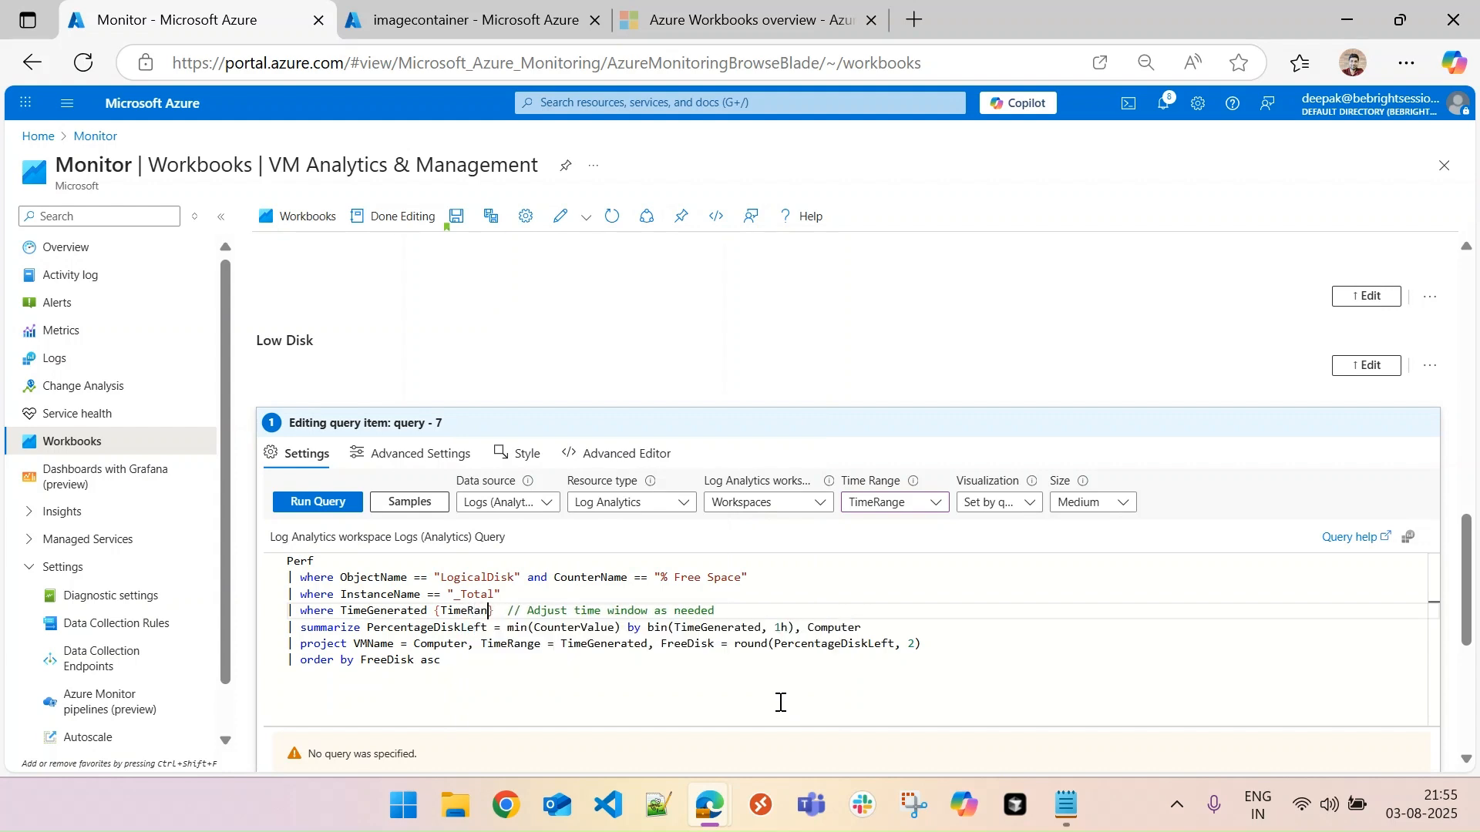
{"action": "double_click", "coordinate": [428, 663]}
{"action": "left_click", "coordinate": [472, 663]}
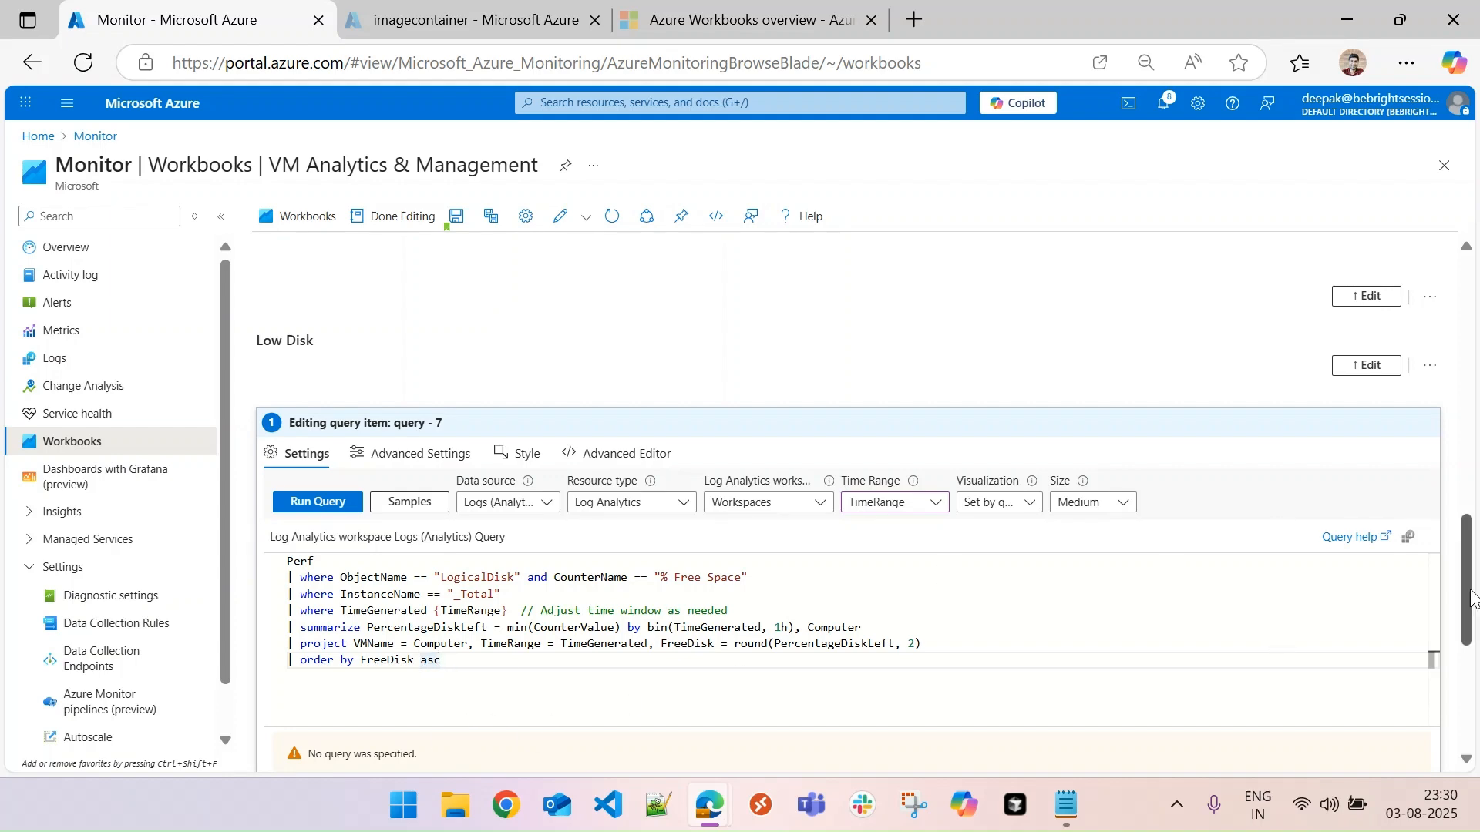
- Finish editing the Low Disk query item and review the workbook's result tables from Low Disk back up to High CPU
{"action": "scroll", "coordinate": [1466, 586], "scroll_direction": "down", "scroll_amount": 3}
{"action": "scroll", "coordinate": [1279, 678], "scroll_direction": "down", "scroll_amount": 3}
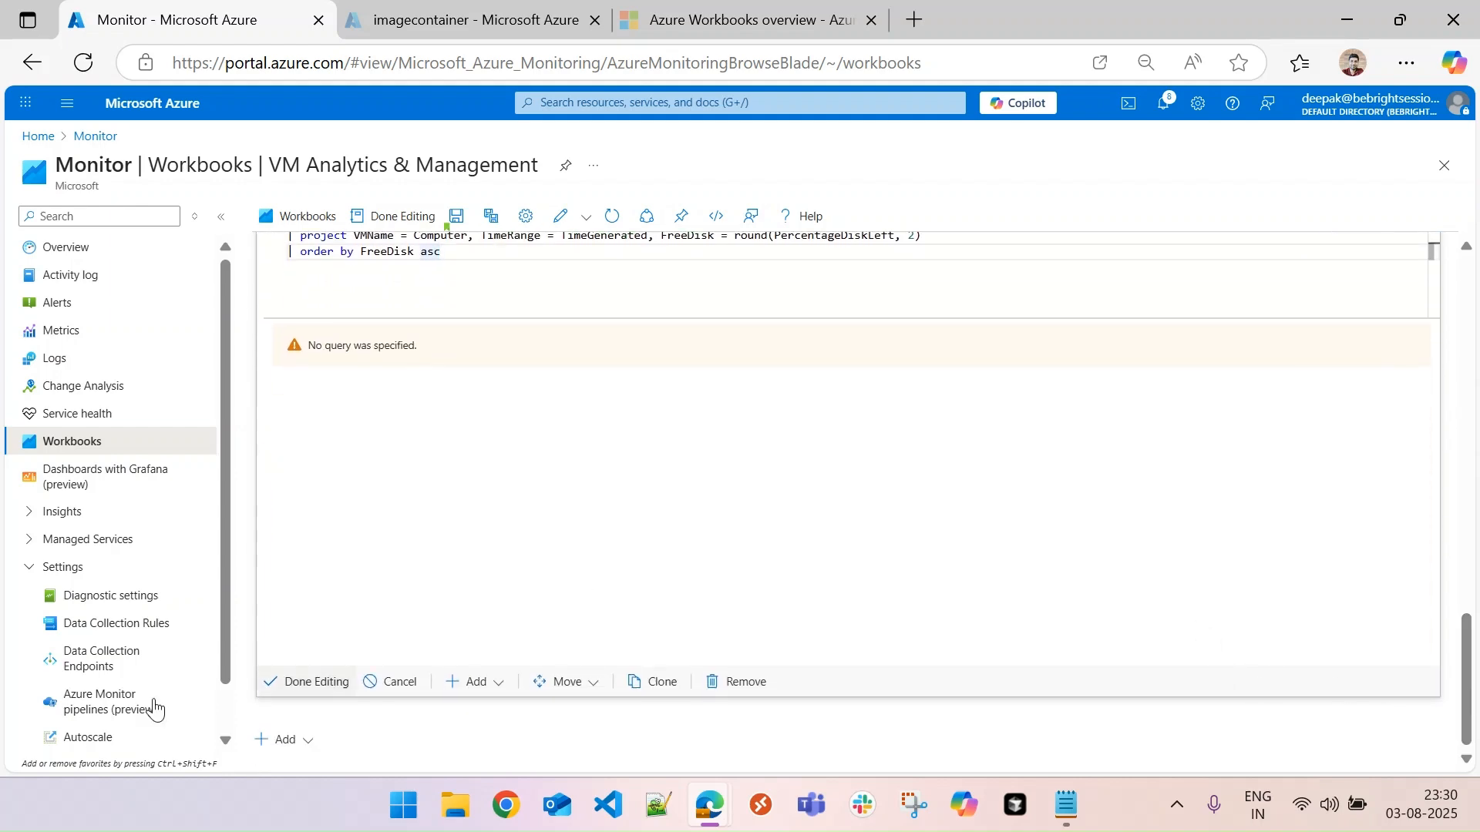
{"action": "left_click", "coordinate": [286, 682]}
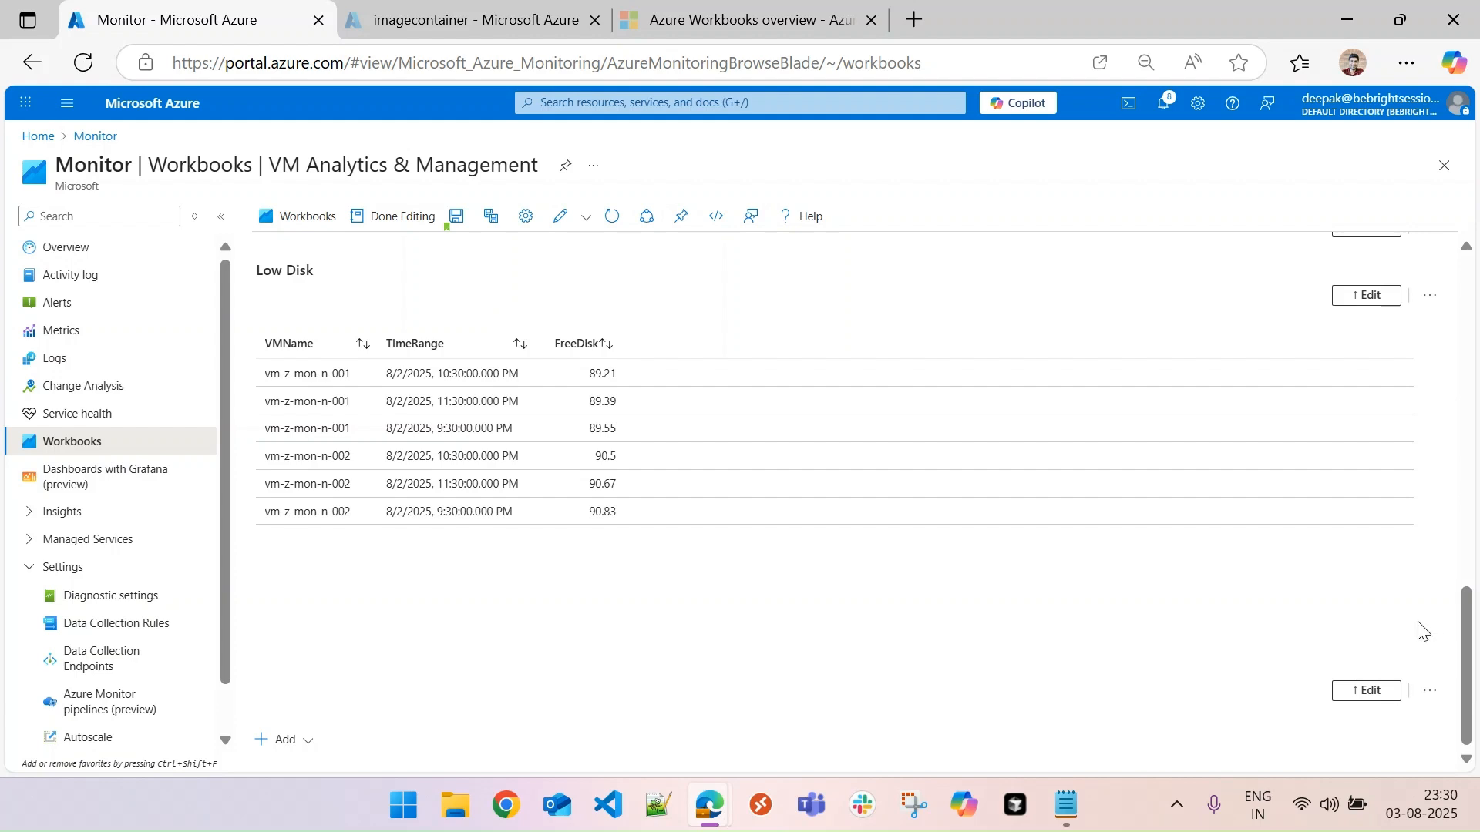
{"action": "left_click_drag", "start_coordinate": [1465, 652], "coordinate": [1464, 363]}
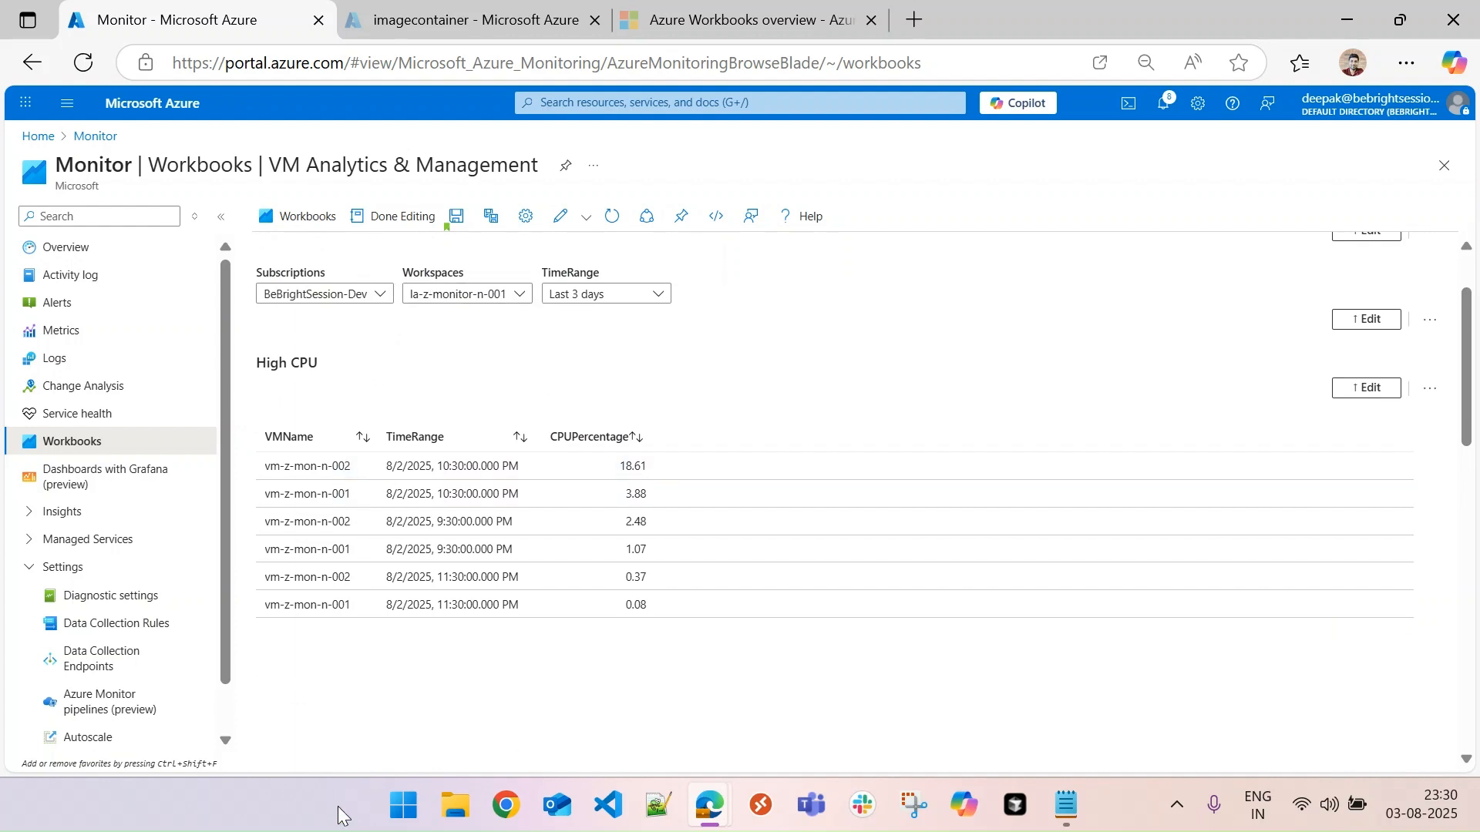
{"action": "left_click_drag", "start_coordinate": [1467, 386], "coordinate": [1468, 563]}
{"action": "scroll", "coordinate": [865, 502], "scroll_direction": "down", "scroll_amount": 1}
{"action": "scroll", "coordinate": [865, 502], "scroll_direction": "up", "scroll_amount": 7}
{"action": "left_click_drag", "start_coordinate": [1474, 402], "coordinate": [1474, 353]}
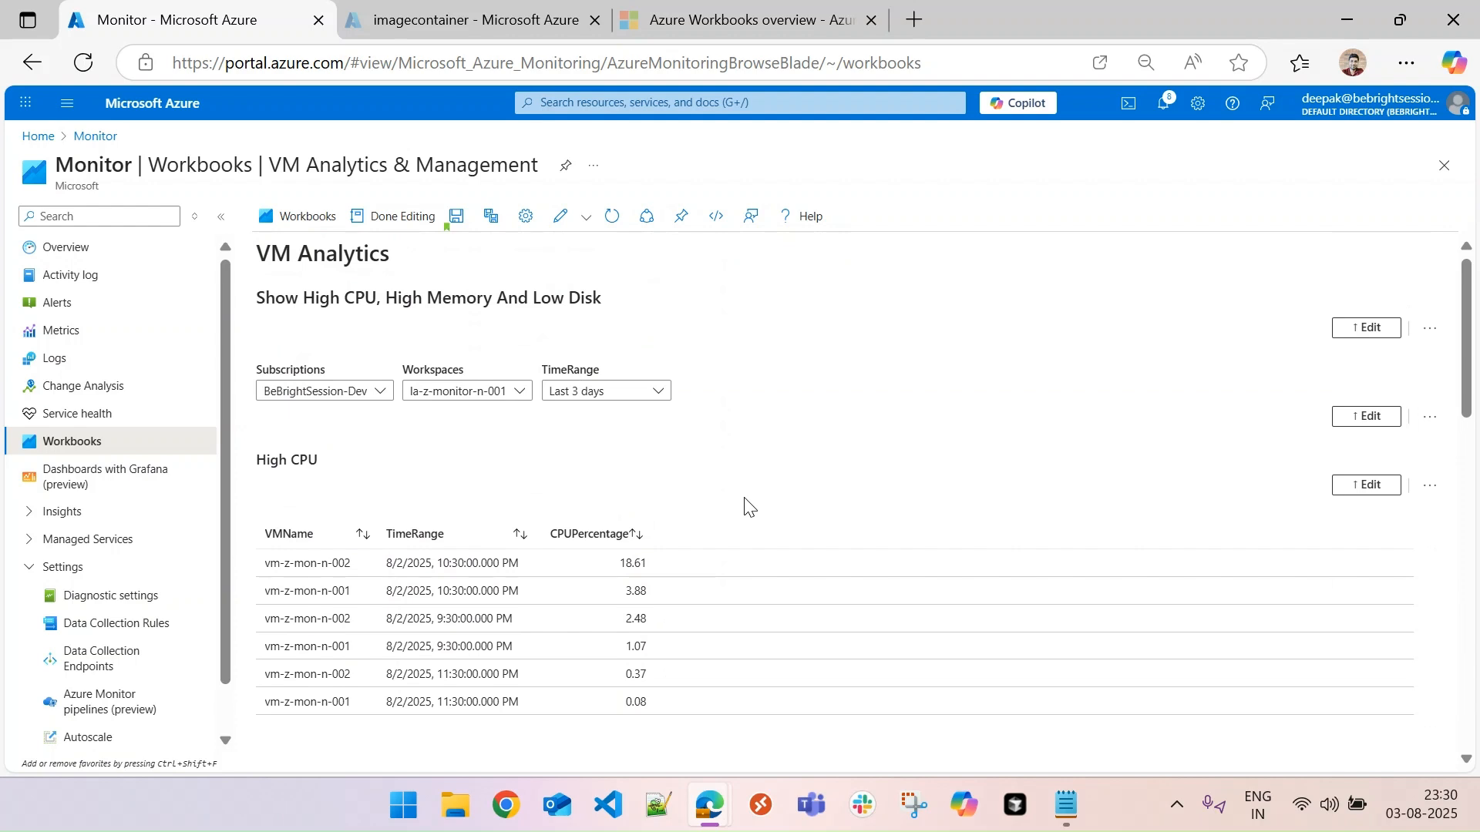
- Add a new parameter to the parameters item with name and display name View and type Drop down
{"action": "left_click", "coordinate": [1372, 417]}
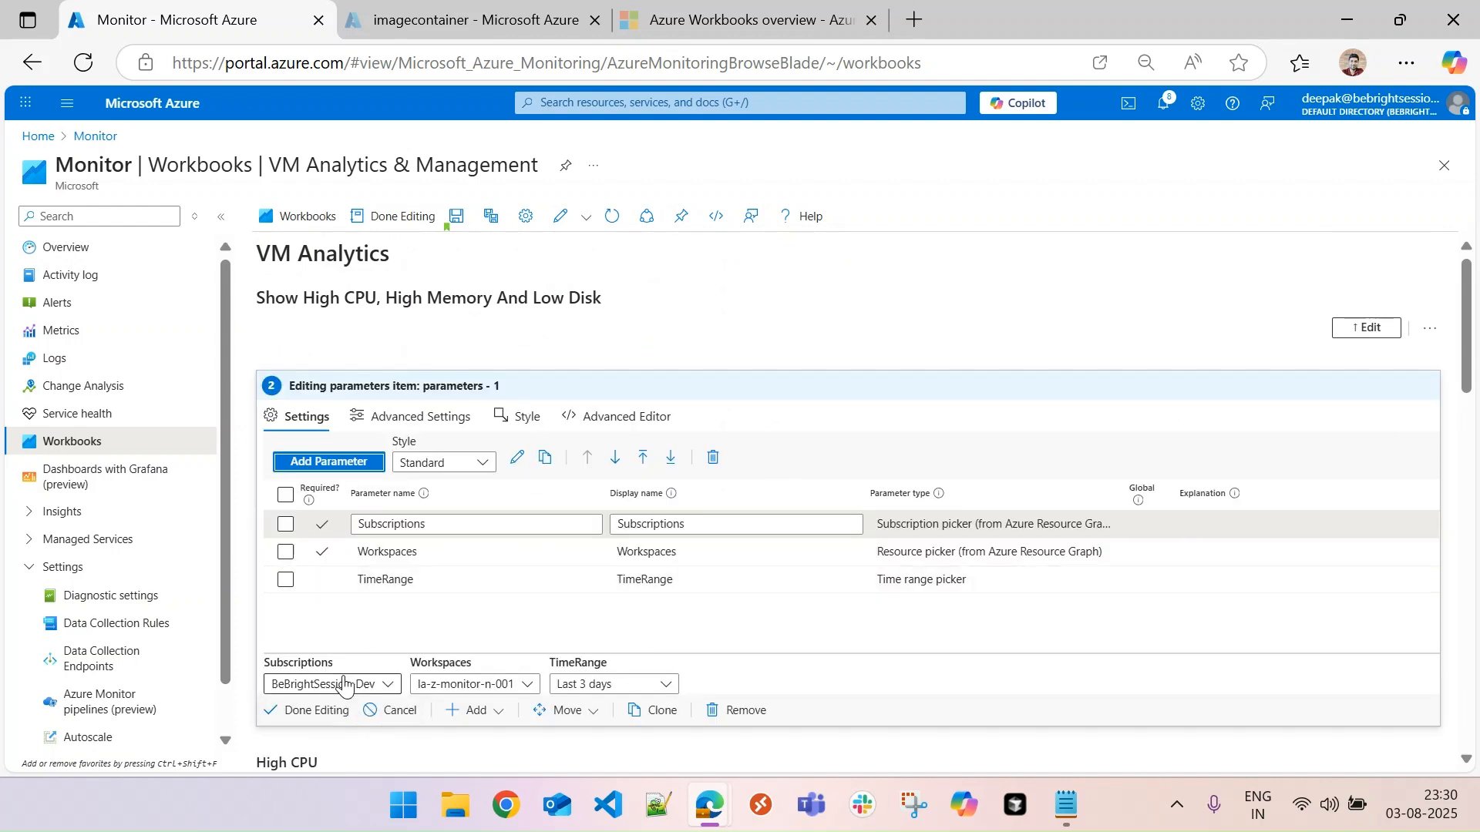
{"action": "left_click", "coordinate": [333, 462]}
{"action": "left_click", "coordinate": [1000, 269]}
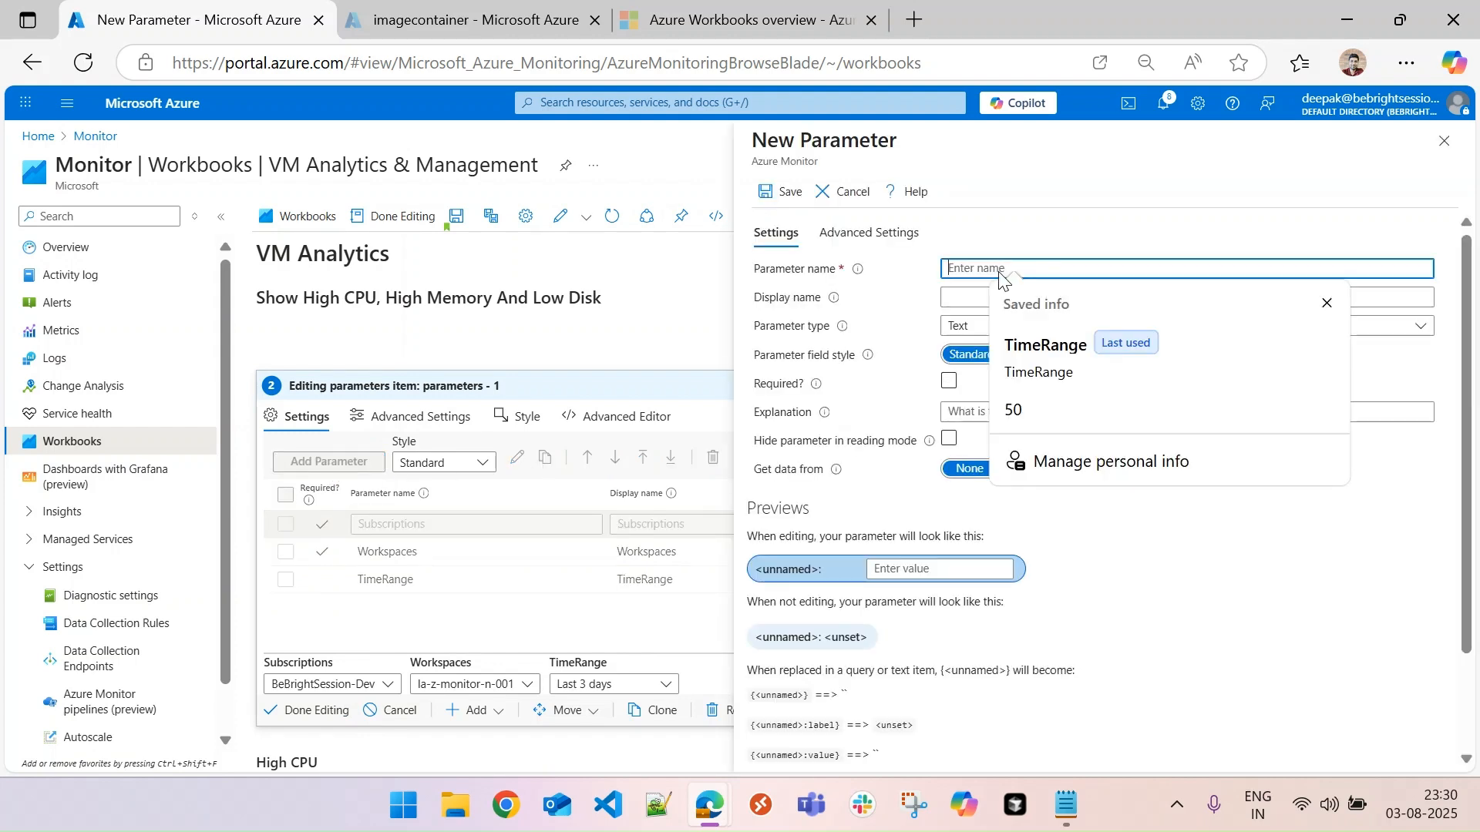
{"action": "type", "text": "View"}
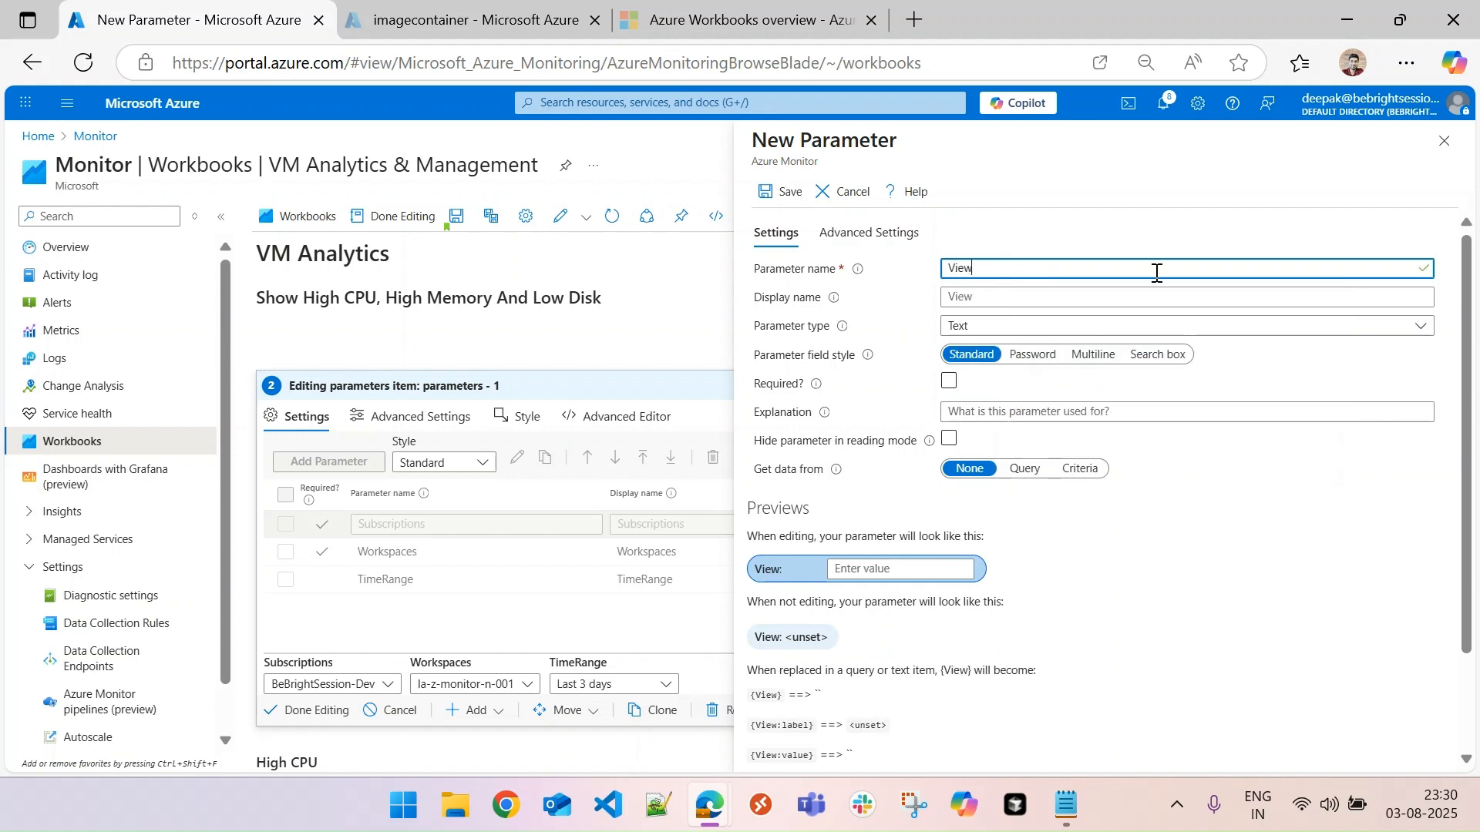
{"action": "left_click", "coordinate": [1034, 297]}
{"action": "type", "text": "View"}
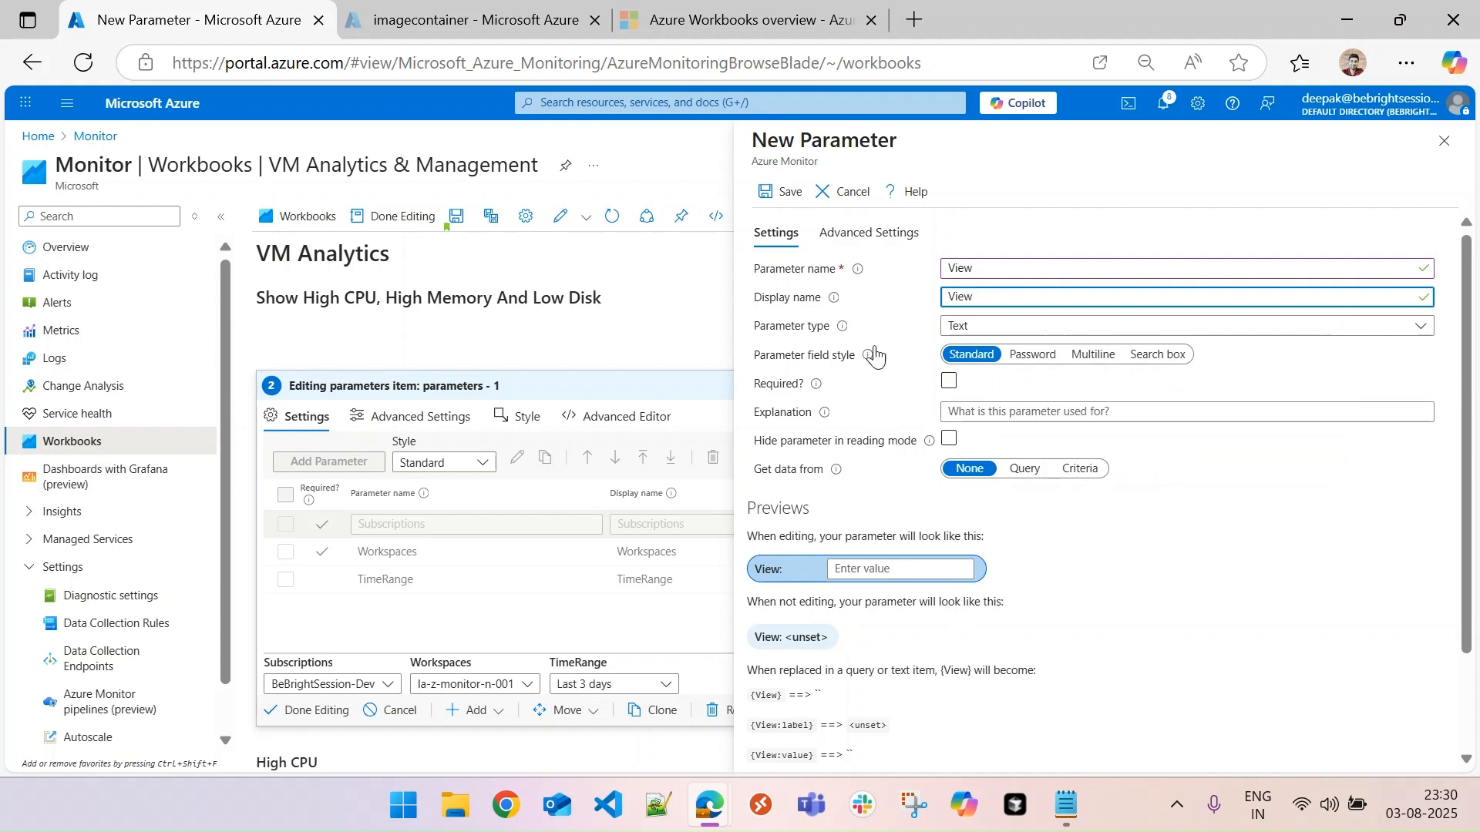
{"action": "left_click", "coordinate": [1022, 330]}
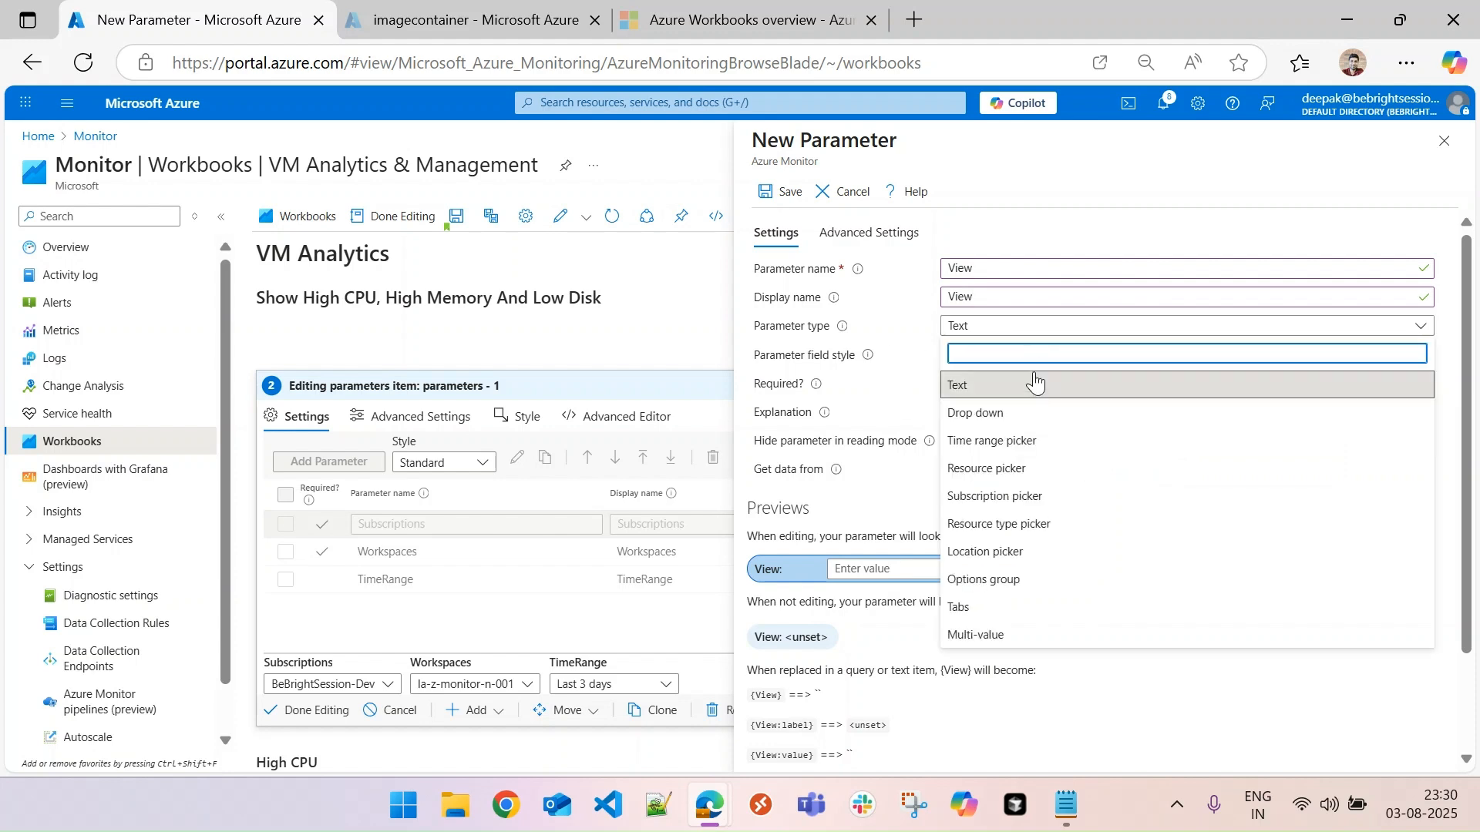
{"action": "left_click", "coordinate": [994, 416]}
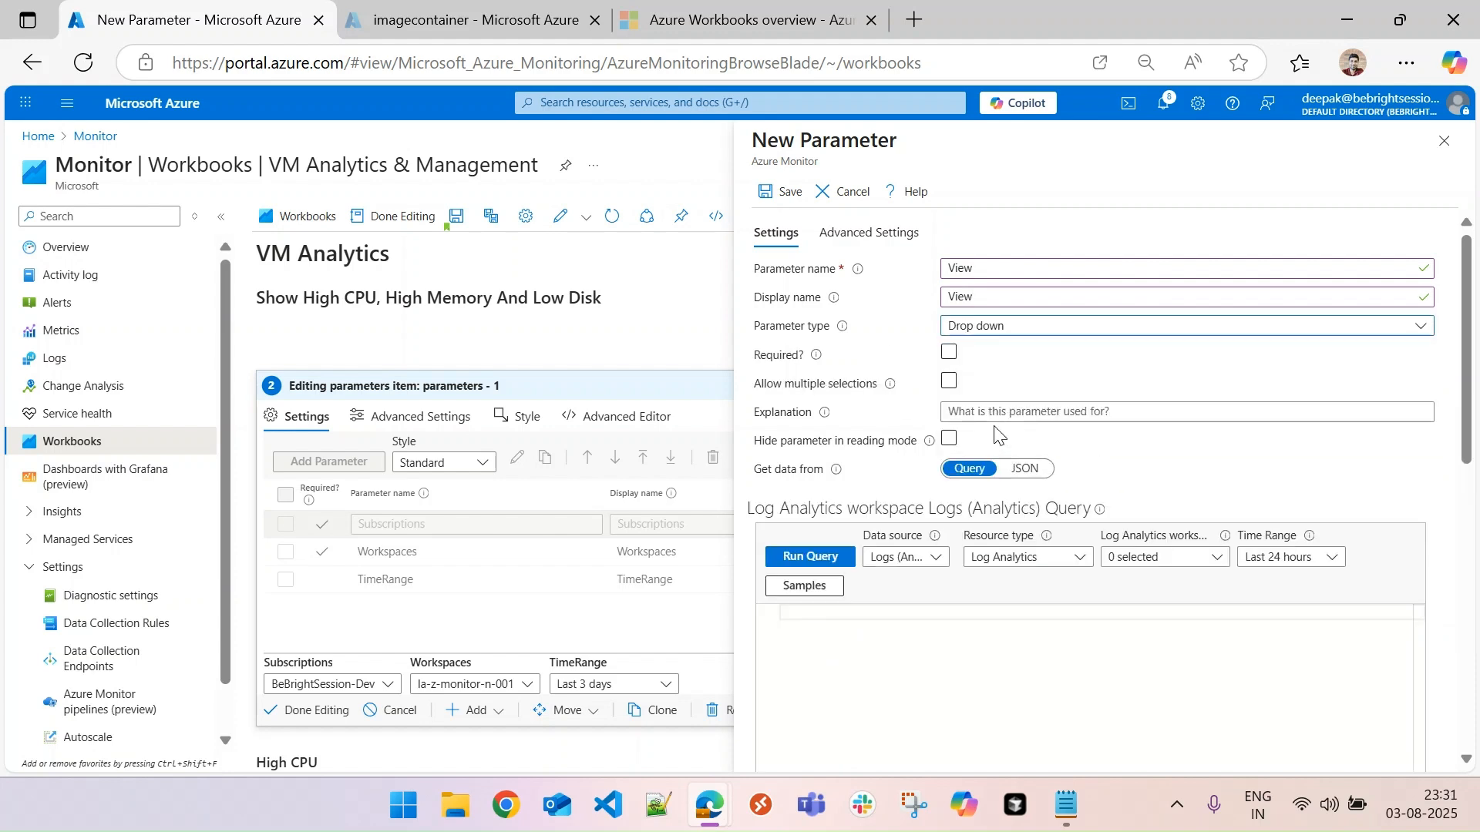
- Make the View parameter required and source it from pasted JSON listing HighCPU (selected by default), HighMemory and LowDisk
{"action": "left_click", "coordinate": [949, 381]}
{"action": "left_click", "coordinate": [949, 381]}
{"action": "left_click", "coordinate": [949, 353]}
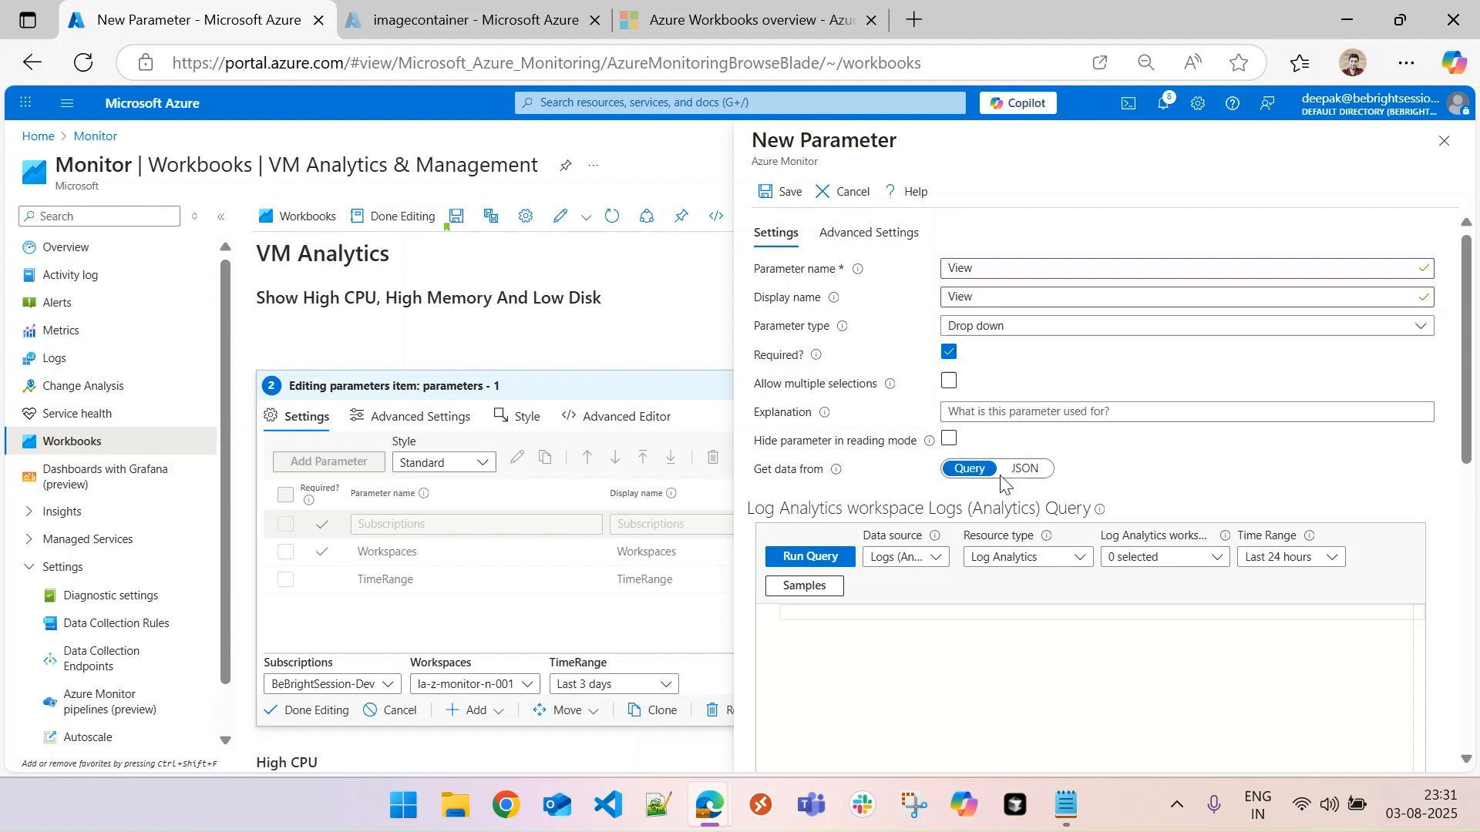
{"action": "left_click", "coordinate": [1024, 472]}
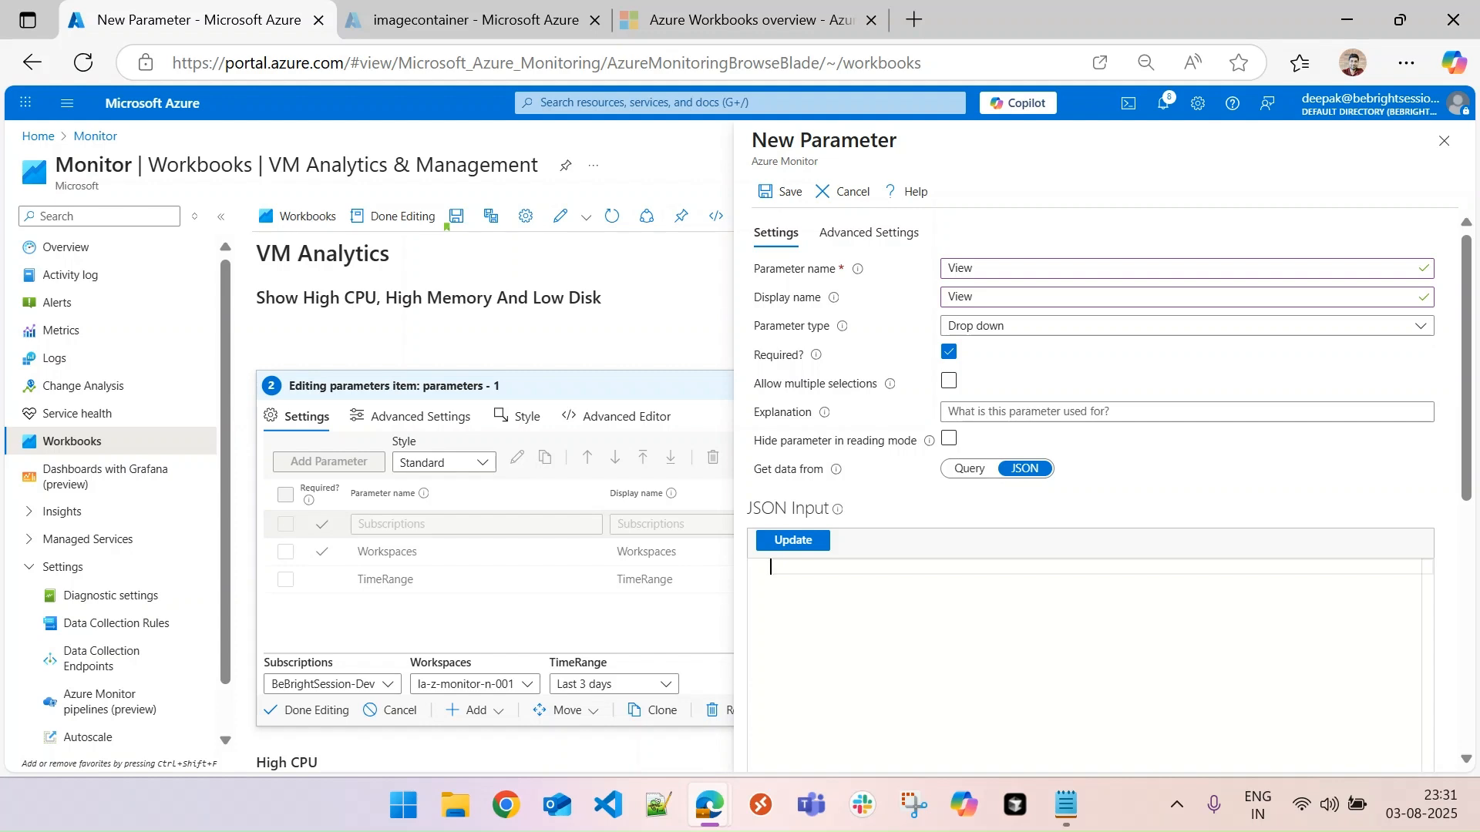
{"action": "key", "text": "alt+Tab"}
{"action": "type", "text": "[{ \"value\": \"HighCPU\", \"label\": \"HighCPU\", \"selected\":true  }, { \"value\": \"HighMemory\", \"label\": \"HighMemory\"},{ \"value\": \"LowDisk\", \"label\": \"LowDisk\"}]"}
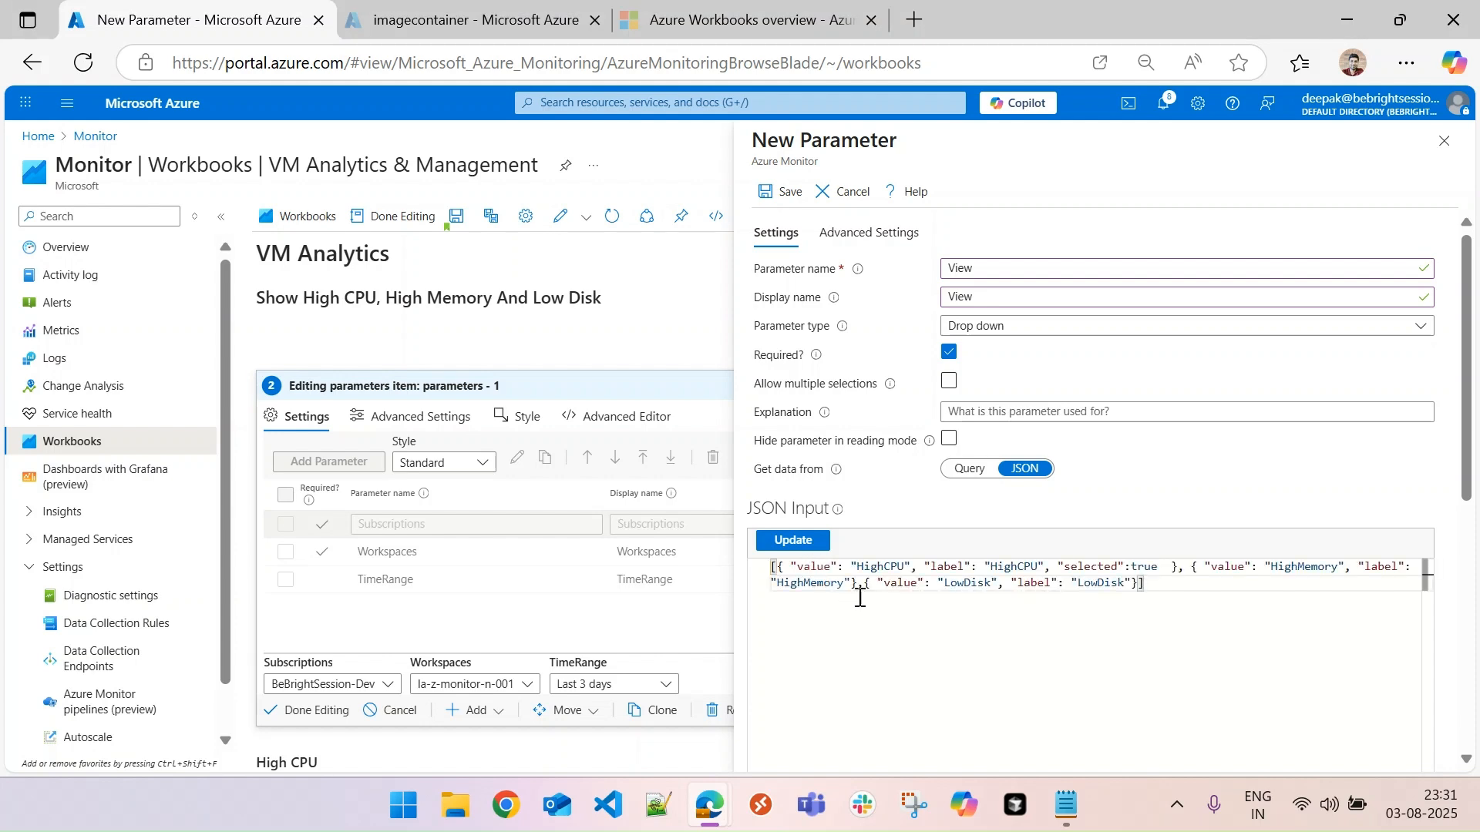
- Examine the value, label and selected keys in the View parameter's JSON and its drop-down preview
{"action": "double_click", "coordinate": [819, 567]}
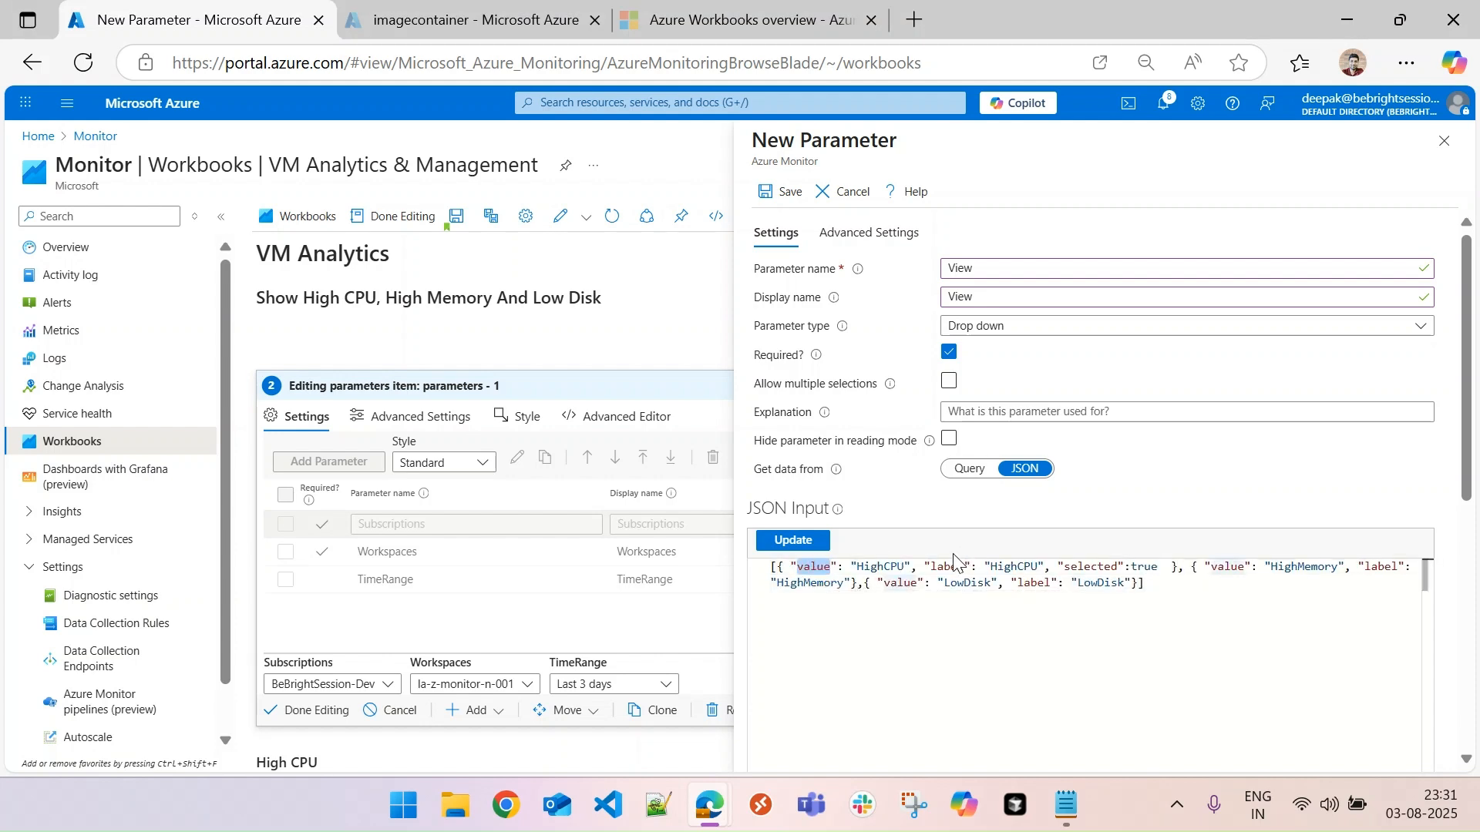
{"action": "double_click", "coordinate": [947, 566]}
{"action": "double_click", "coordinate": [892, 566]}
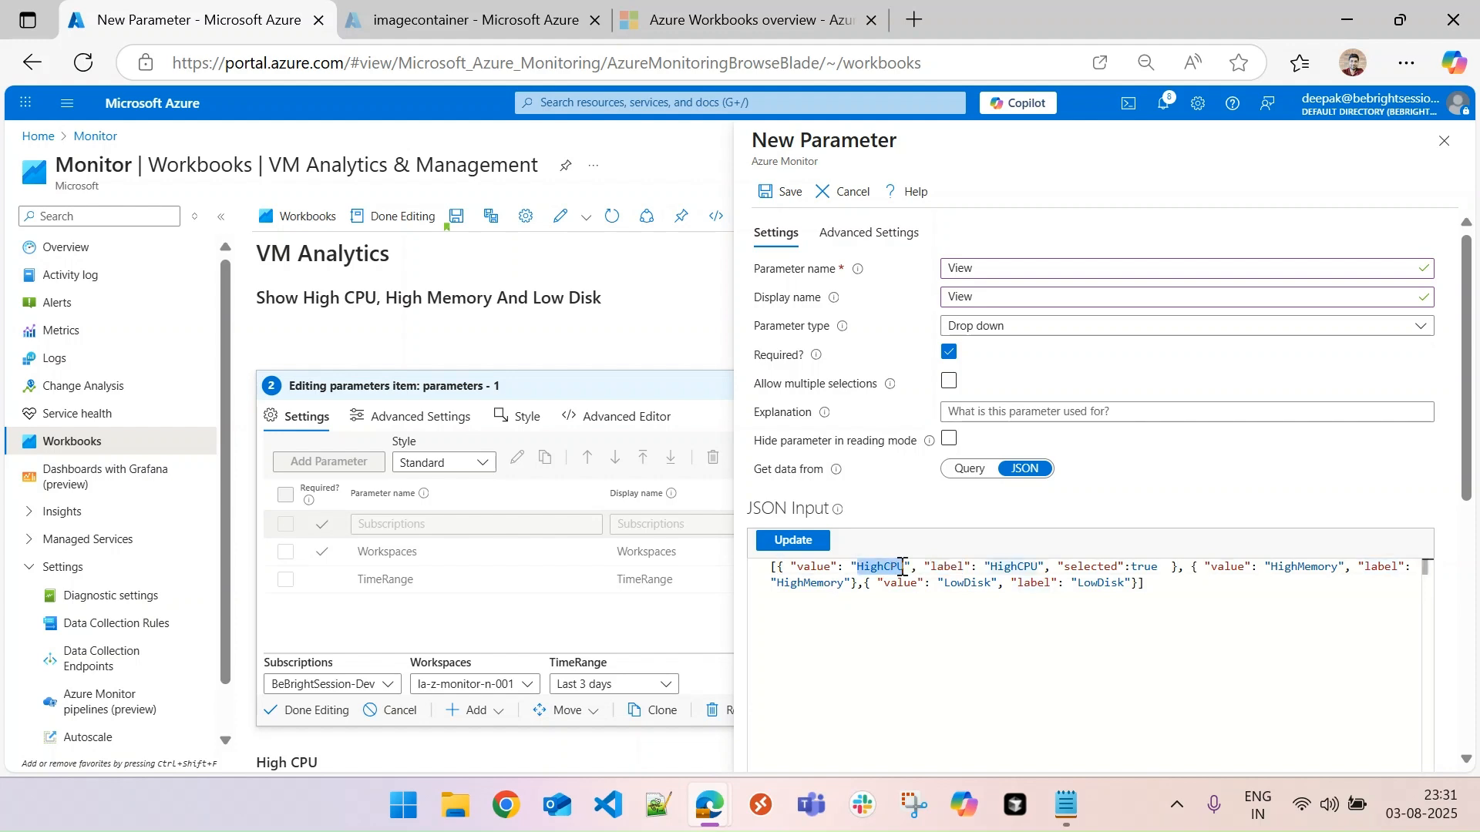
{"action": "double_click", "coordinate": [1021, 568]}
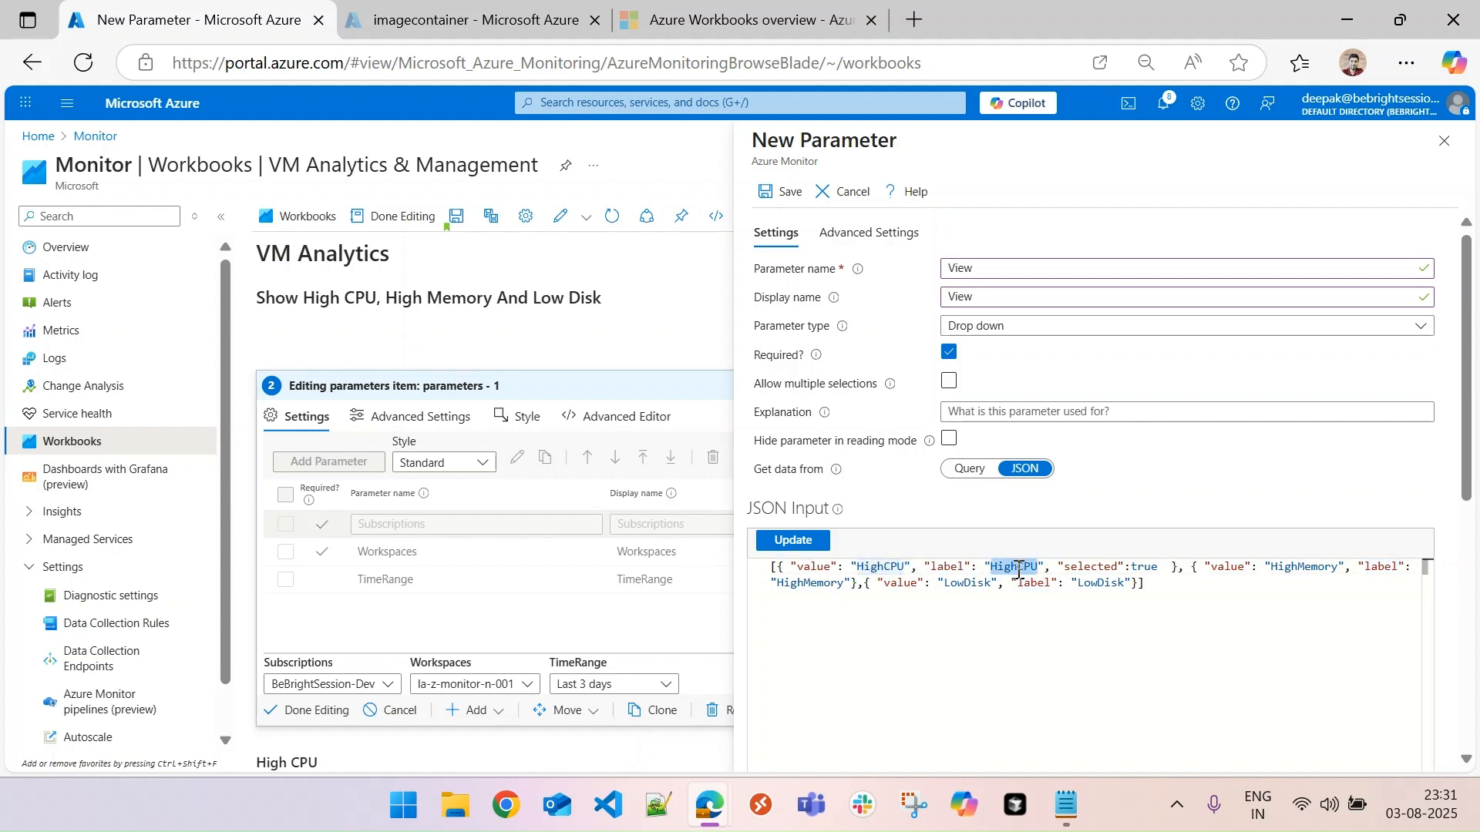
{"action": "double_click", "coordinate": [1084, 568]}
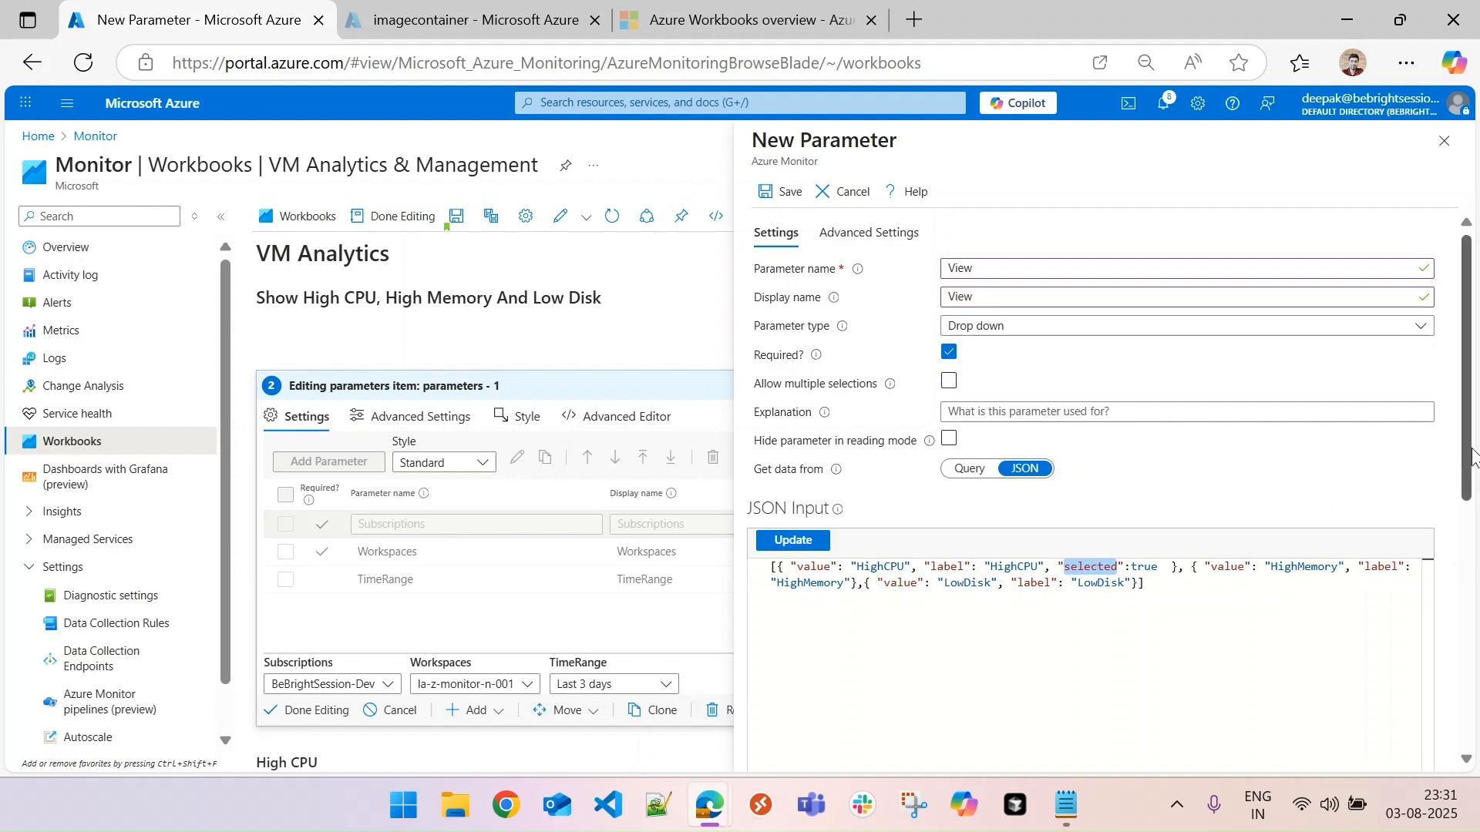
{"action": "scroll", "coordinate": [1472, 458], "scroll_direction": "down", "scroll_amount": 5}
{"action": "scroll", "coordinate": [994, 652], "scroll_direction": "down", "scroll_amount": 1}
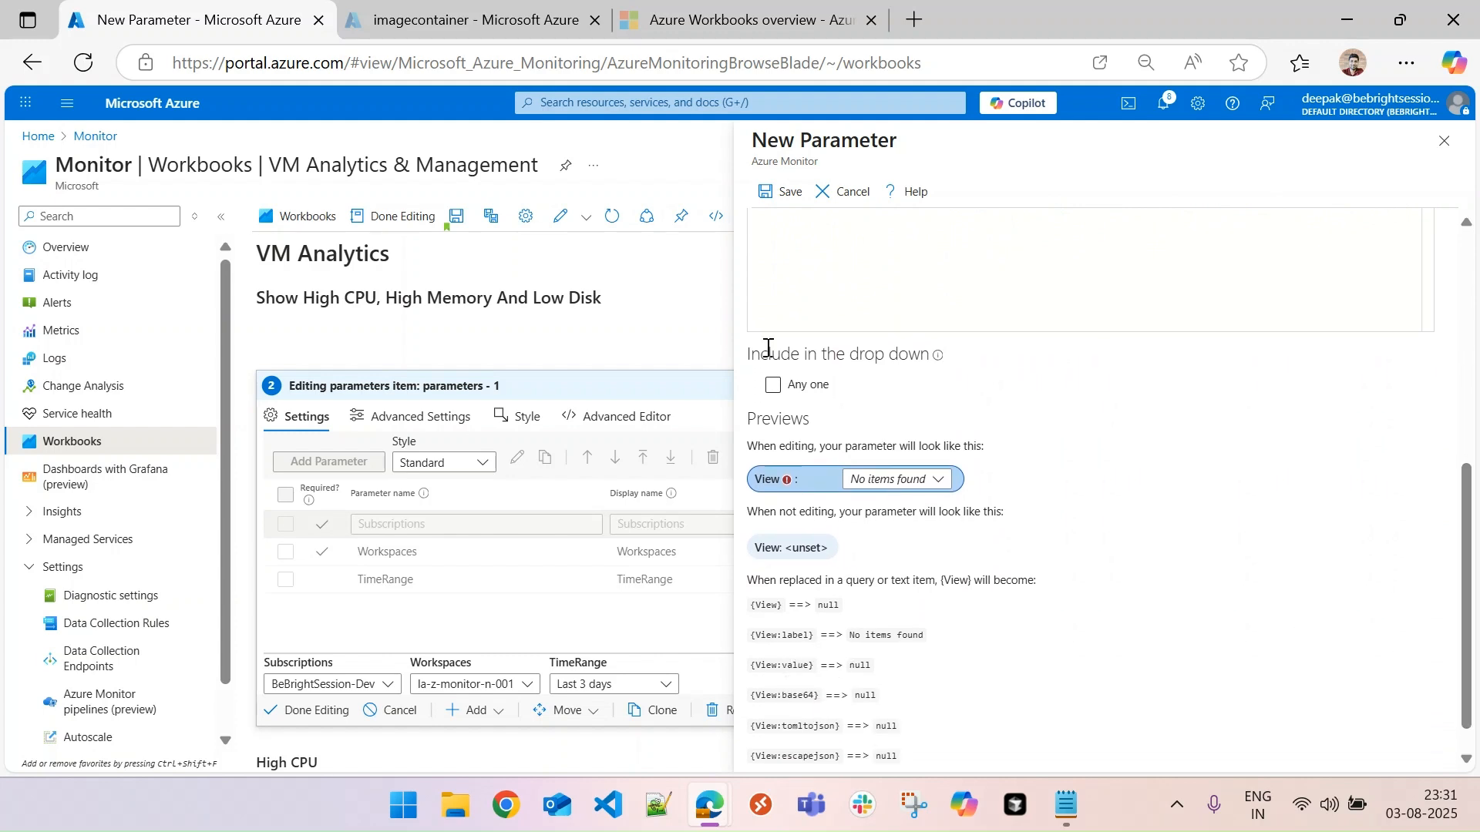
- Save the View parameter, finish editing the parameters item and check the options offered by the View drop-down
{"action": "left_click", "coordinate": [786, 191]}
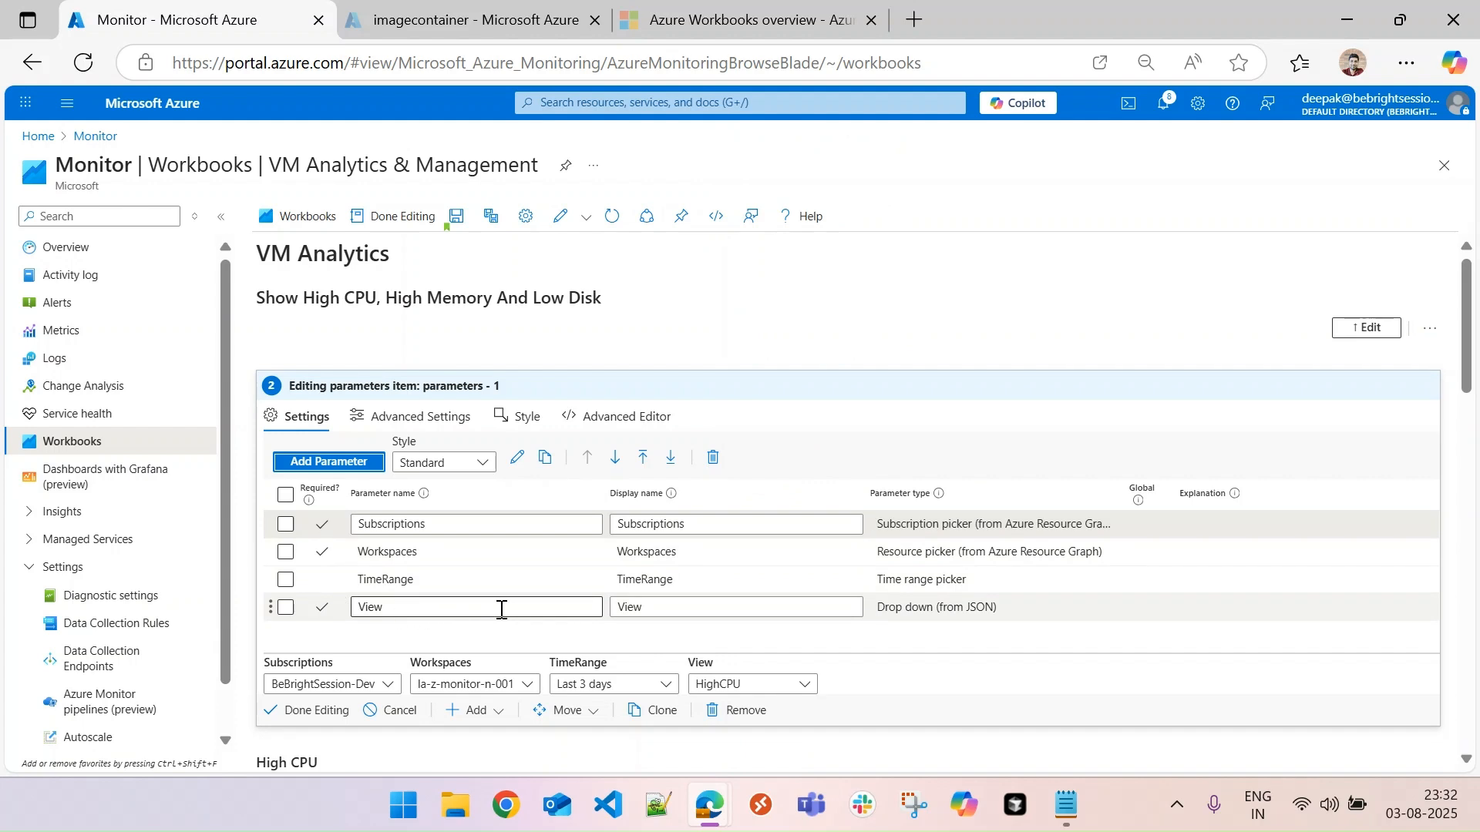
{"action": "left_click", "coordinate": [314, 711]}
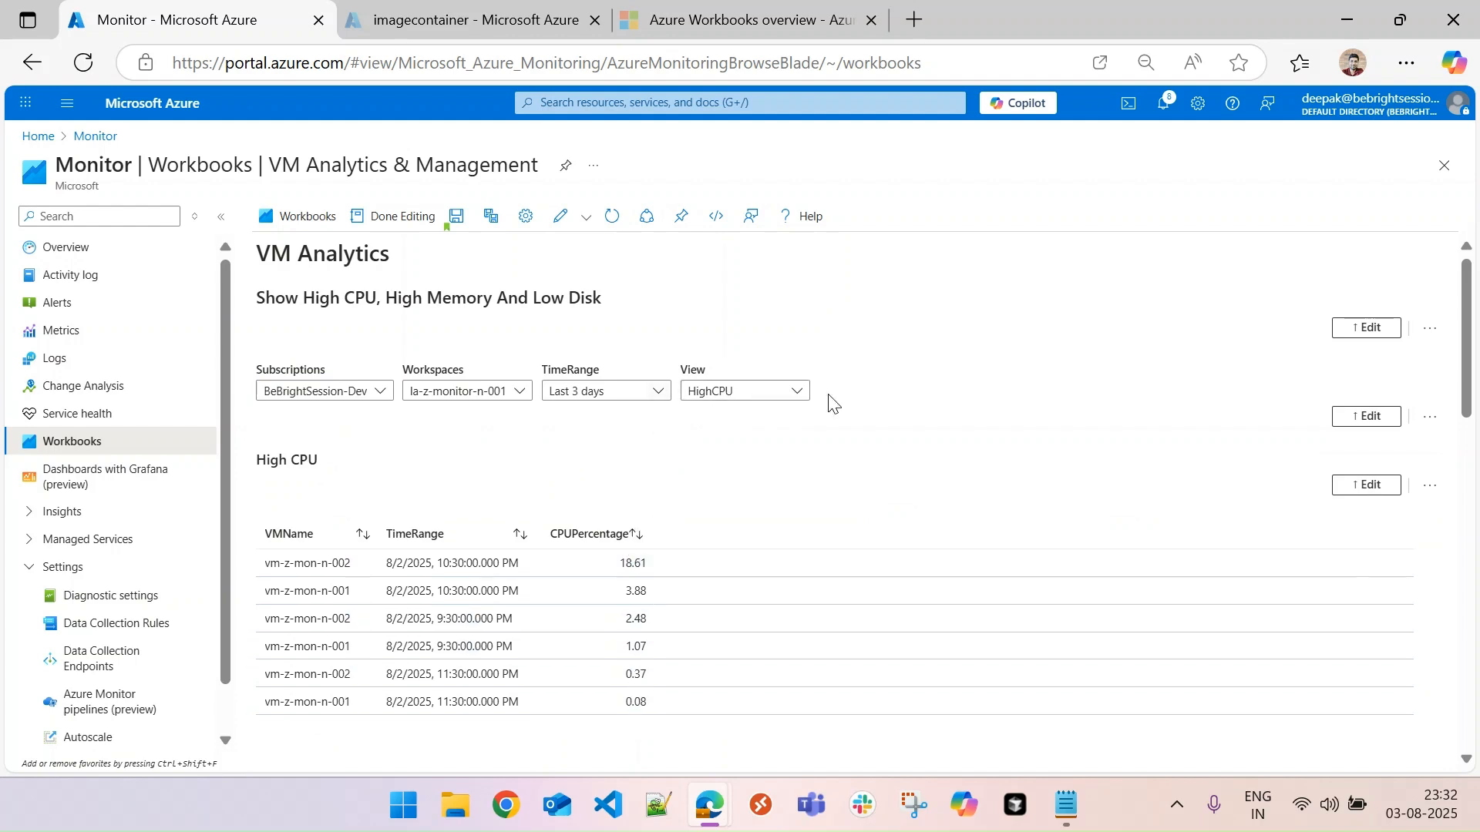
{"action": "left_click", "coordinate": [744, 395]}
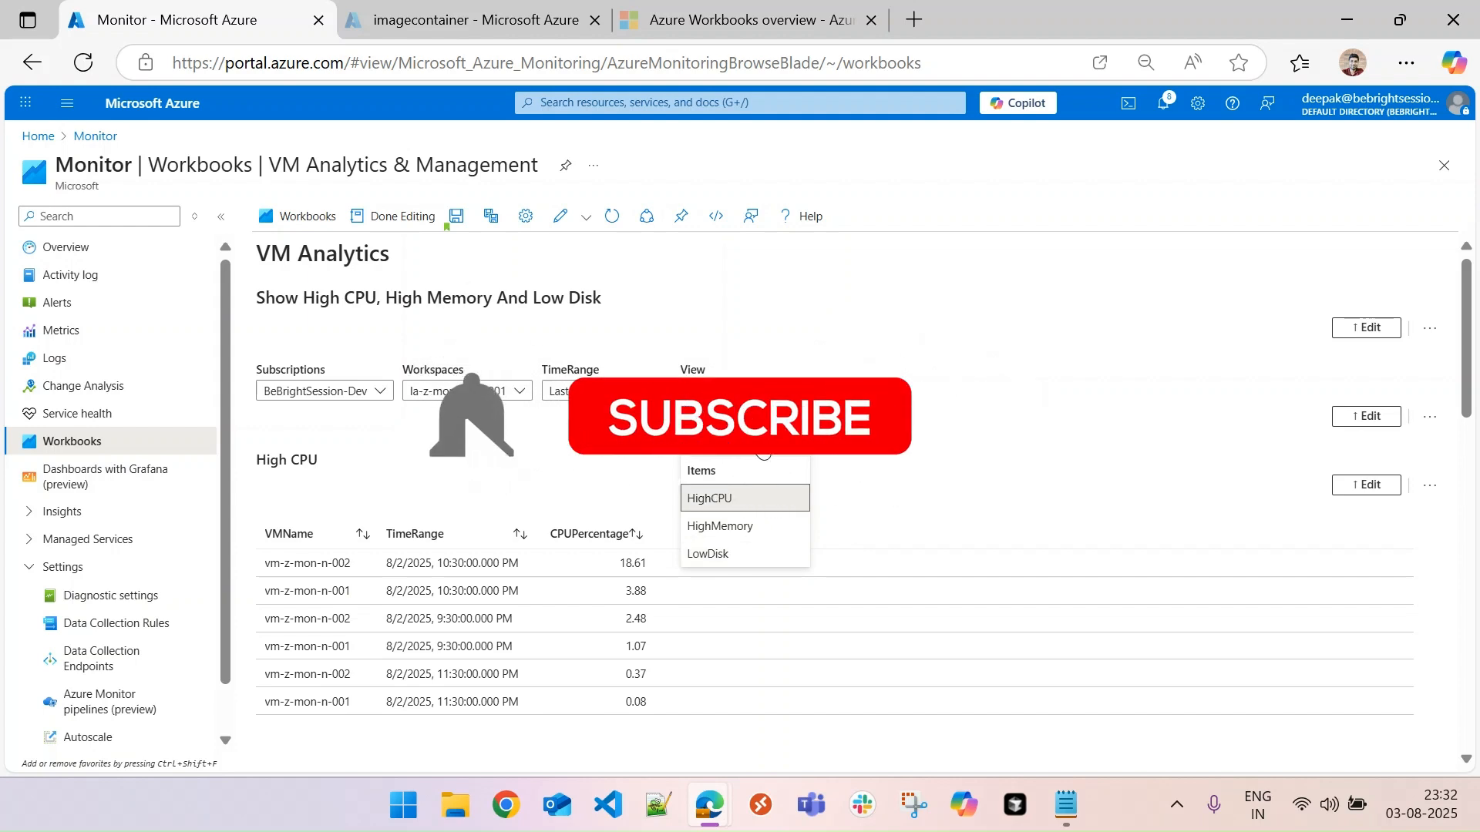
{"action": "left_click", "coordinate": [642, 466]}
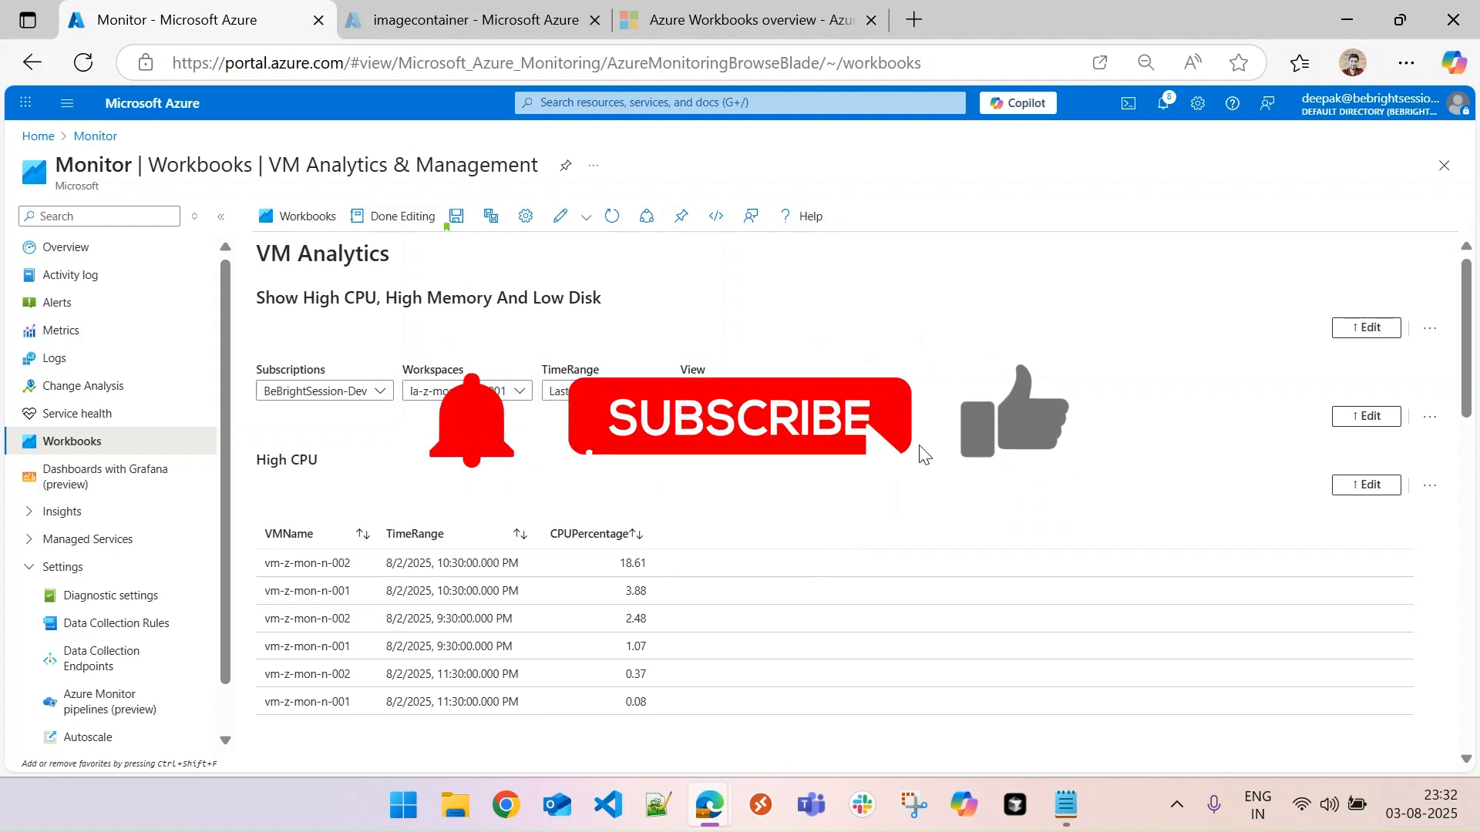
- Reopen the View parameter's settings and inspect the drop-down options in its preview
{"action": "left_click", "coordinate": [1366, 416]}
{"action": "left_click", "coordinate": [427, 607]}
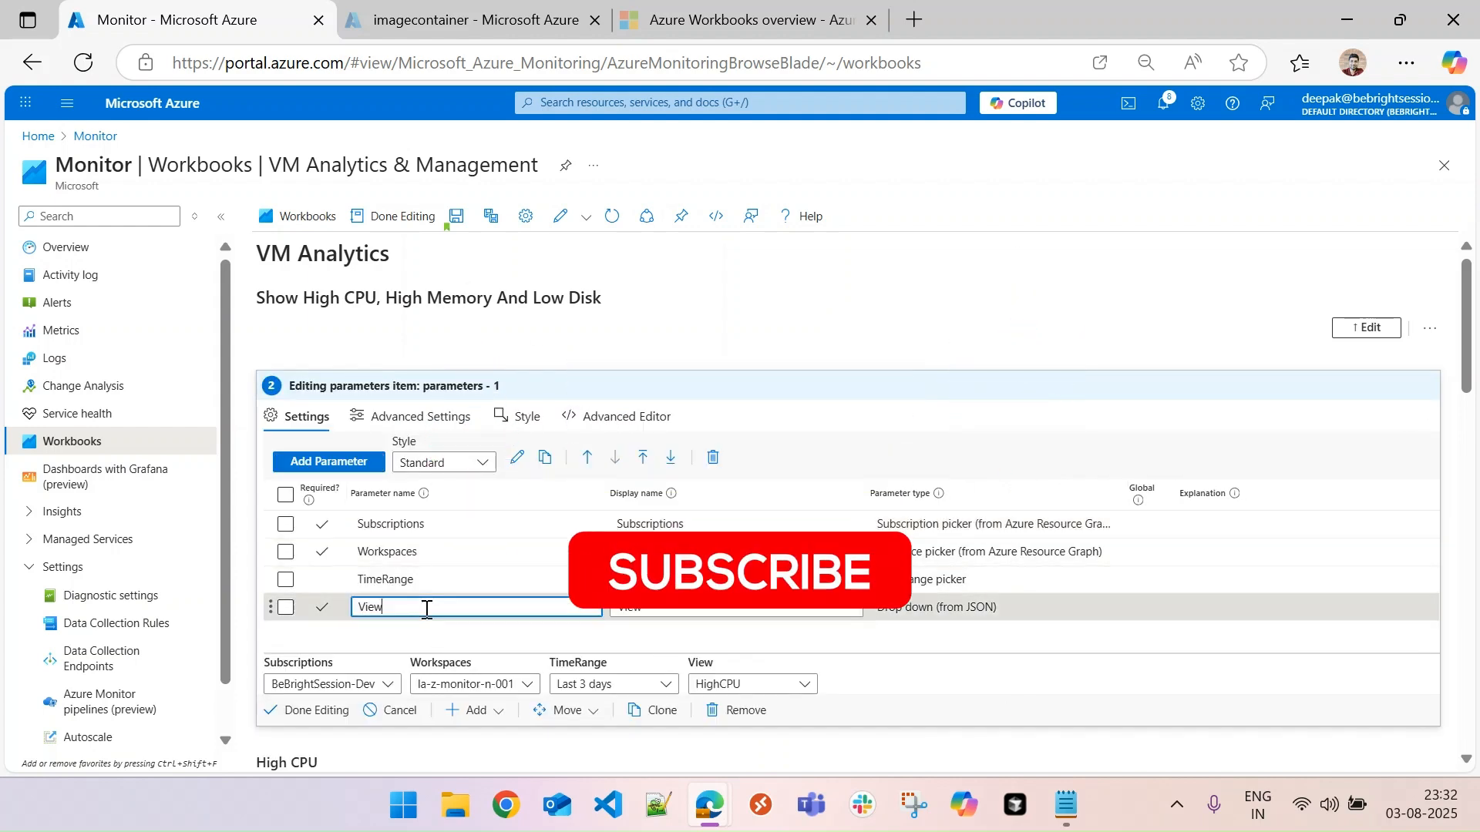
{"action": "left_click", "coordinate": [285, 607]}
{"action": "left_click", "coordinate": [516, 457]}
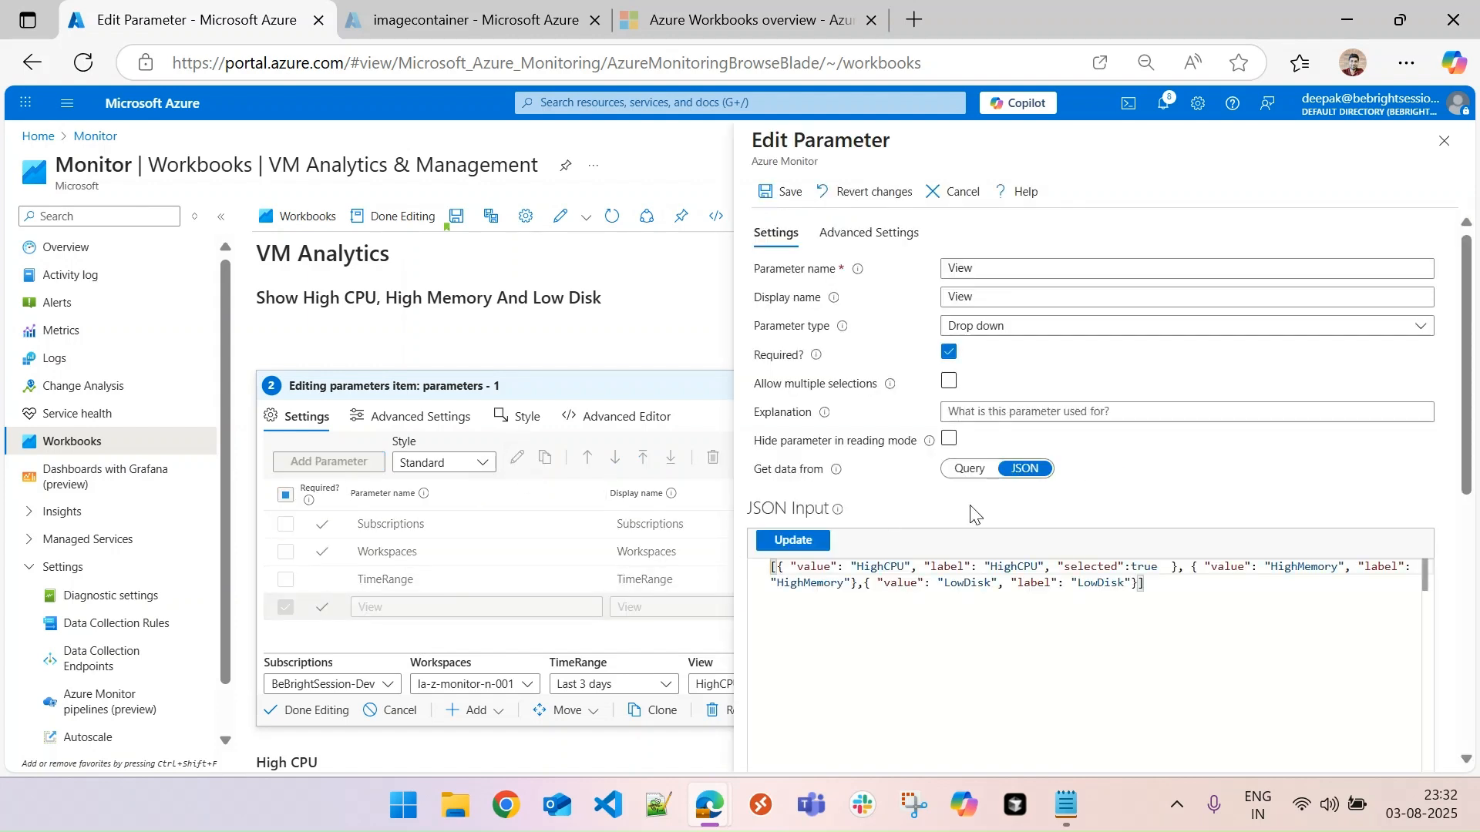
{"action": "left_click_drag", "start_coordinate": [1466, 419], "coordinate": [1475, 617]}
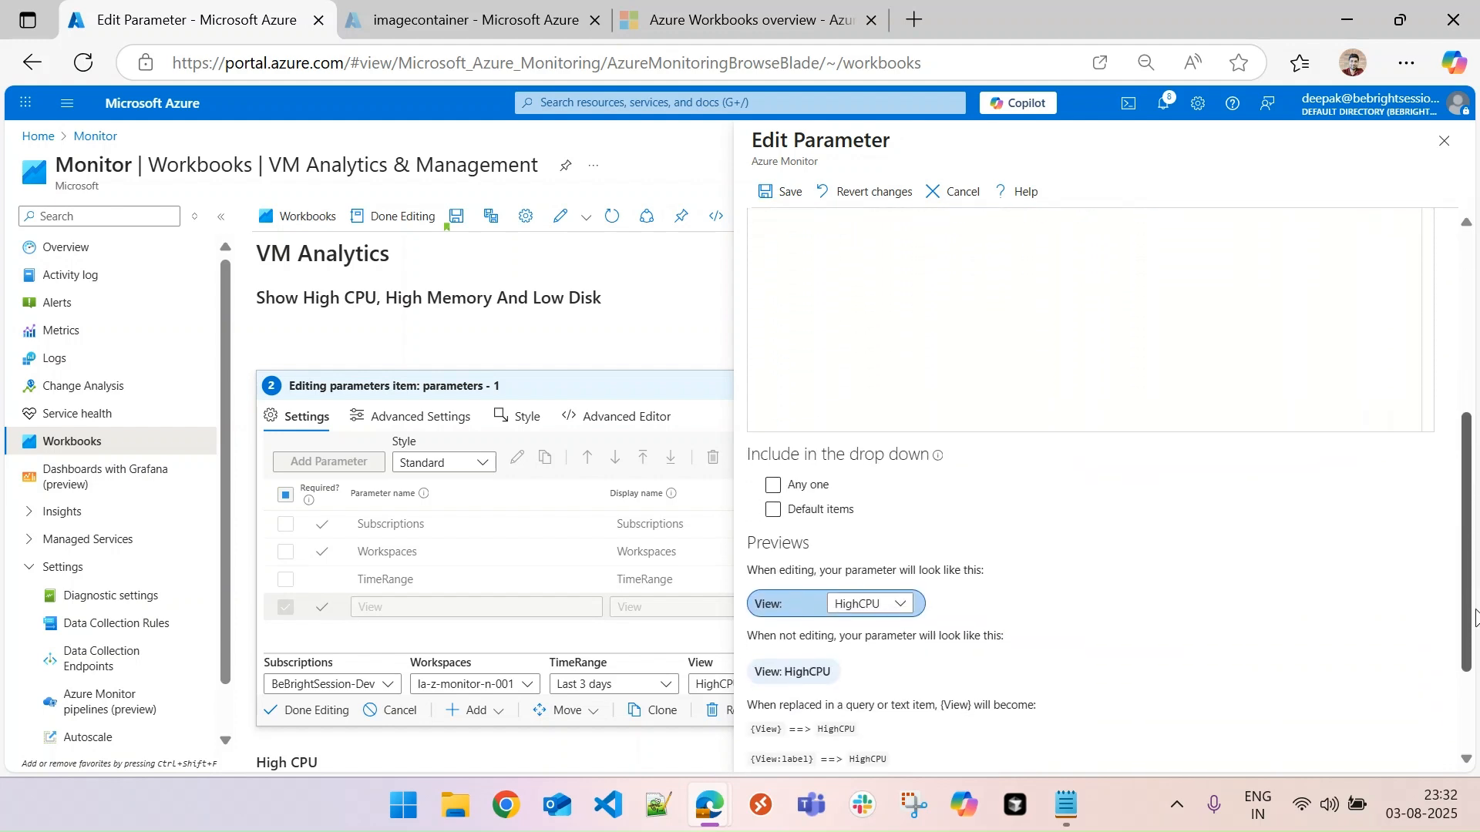
{"action": "left_click", "coordinate": [893, 604]}
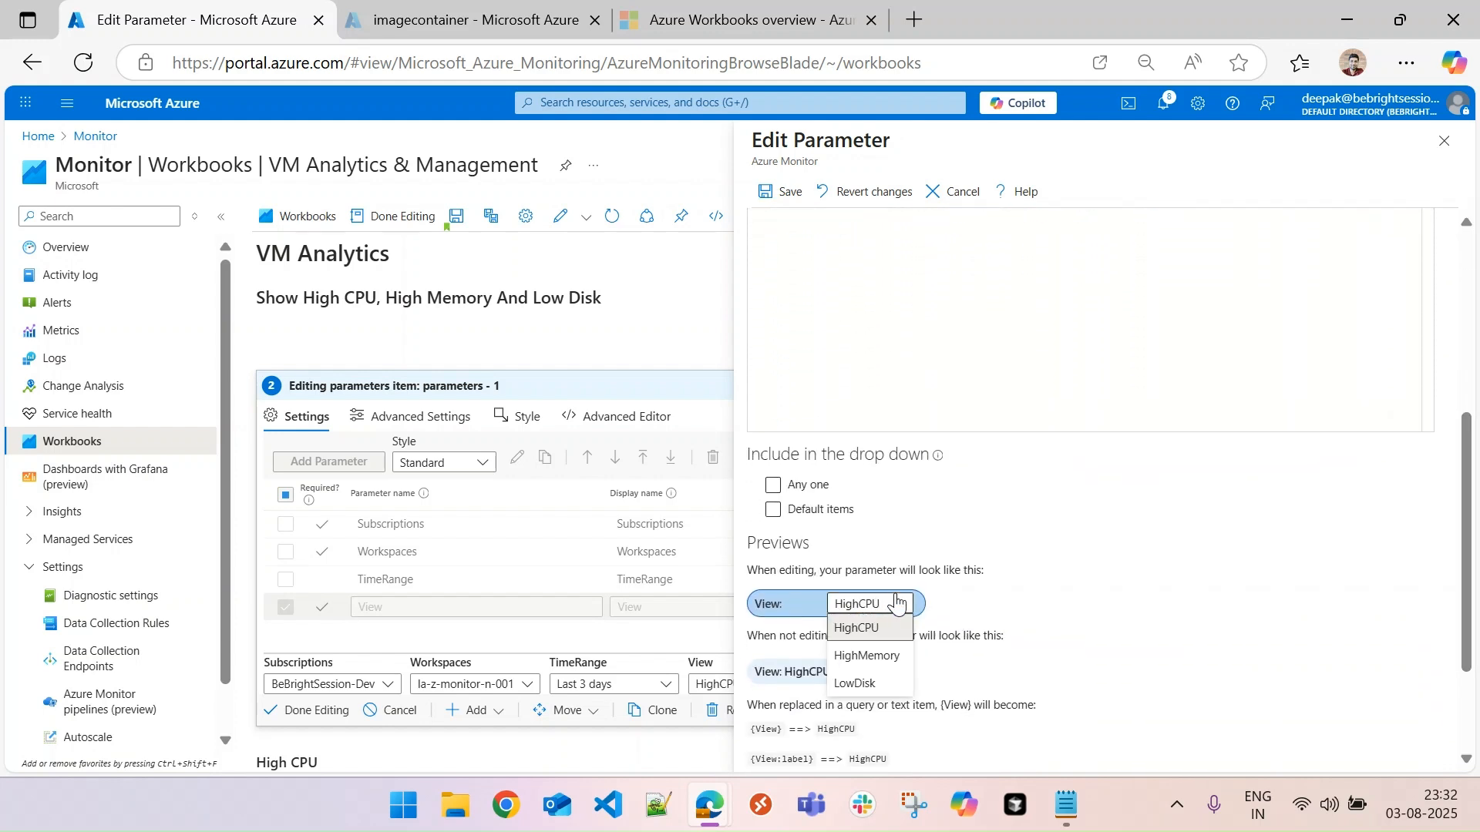
- Save the View parameter's settings and finish editing the parameters item
{"action": "left_click", "coordinate": [1025, 594]}
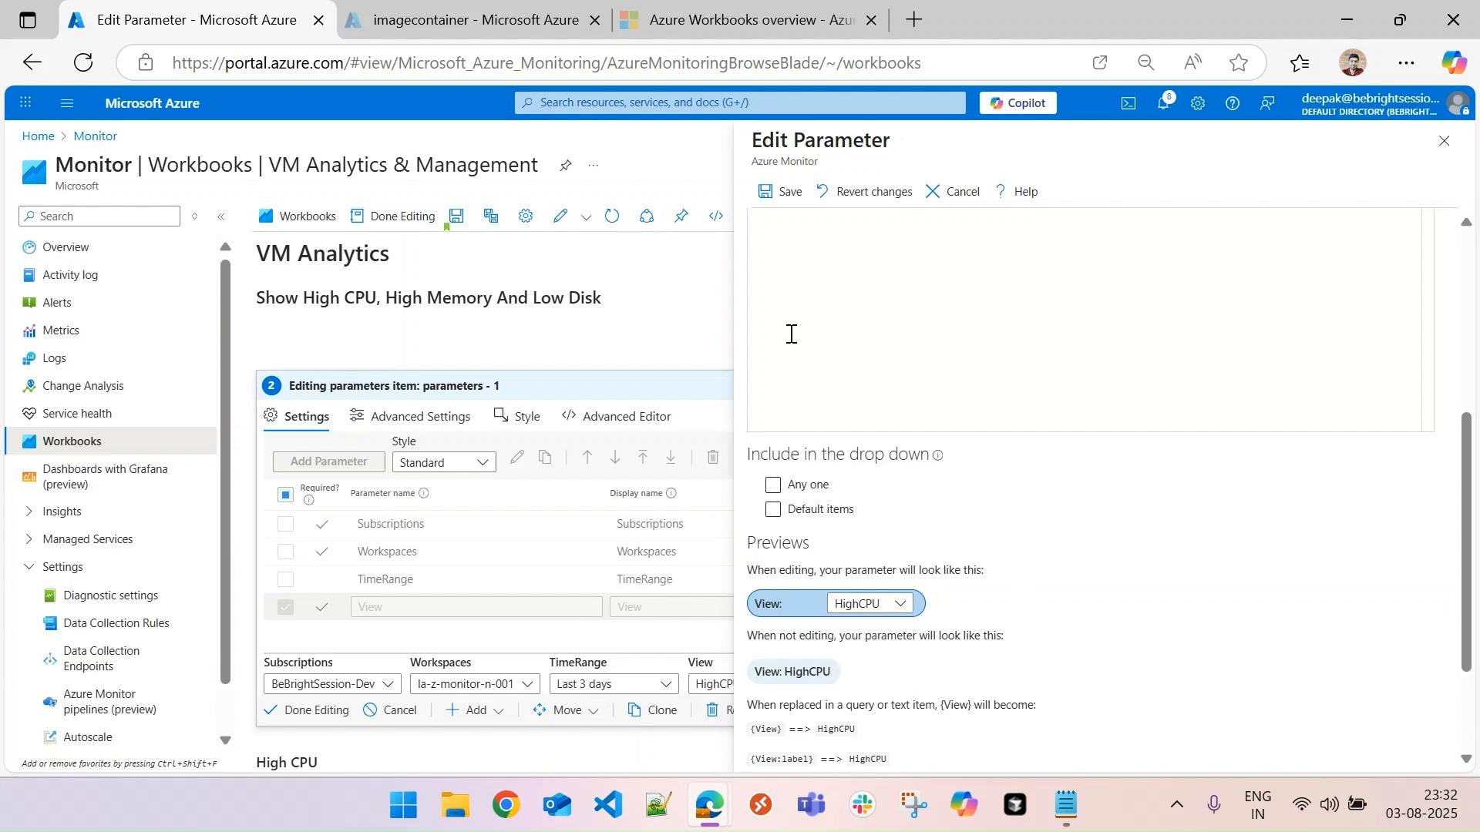
{"action": "left_click", "coordinate": [769, 192]}
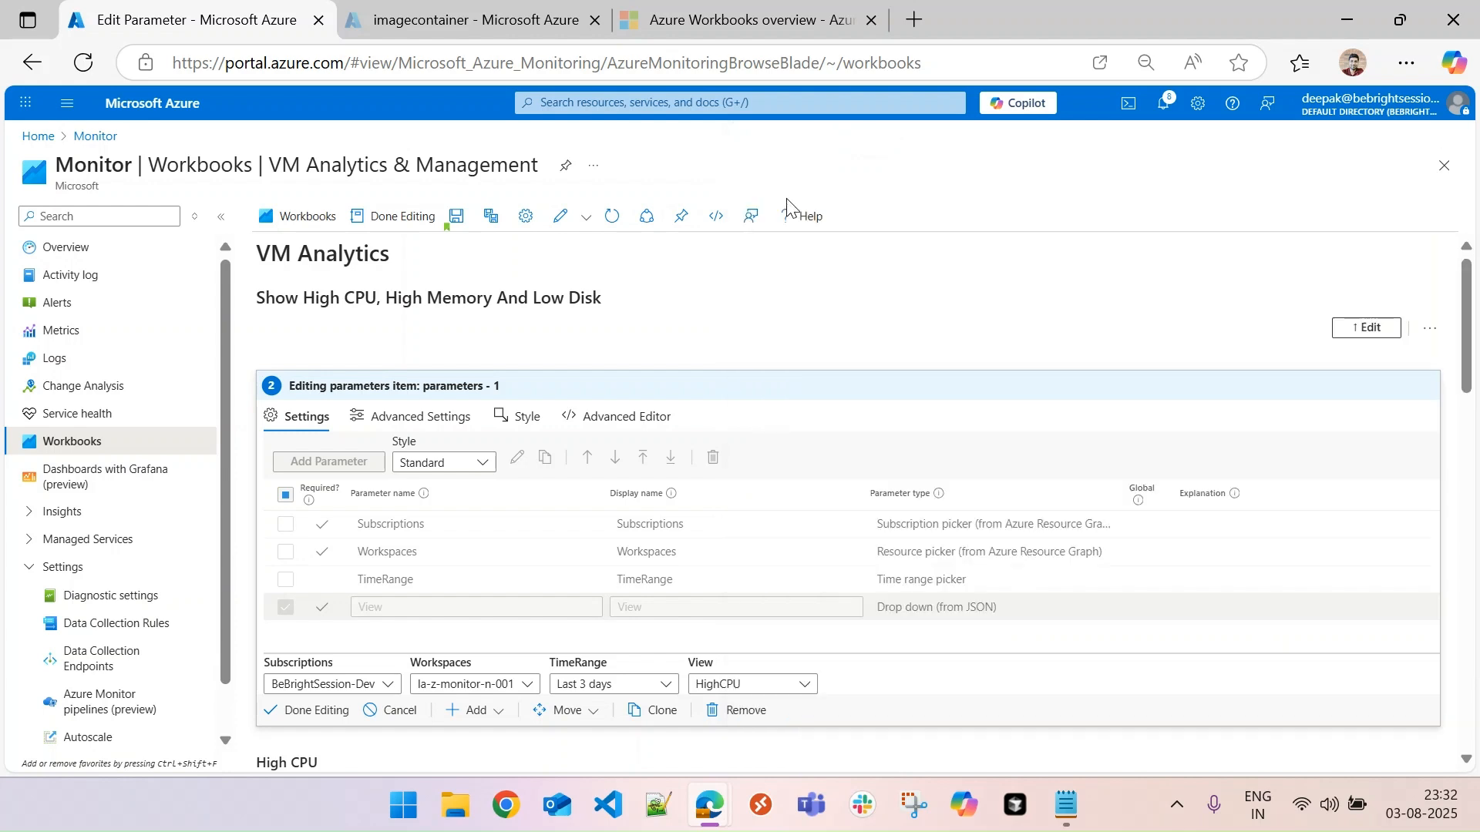
{"action": "left_click", "coordinate": [323, 710]}
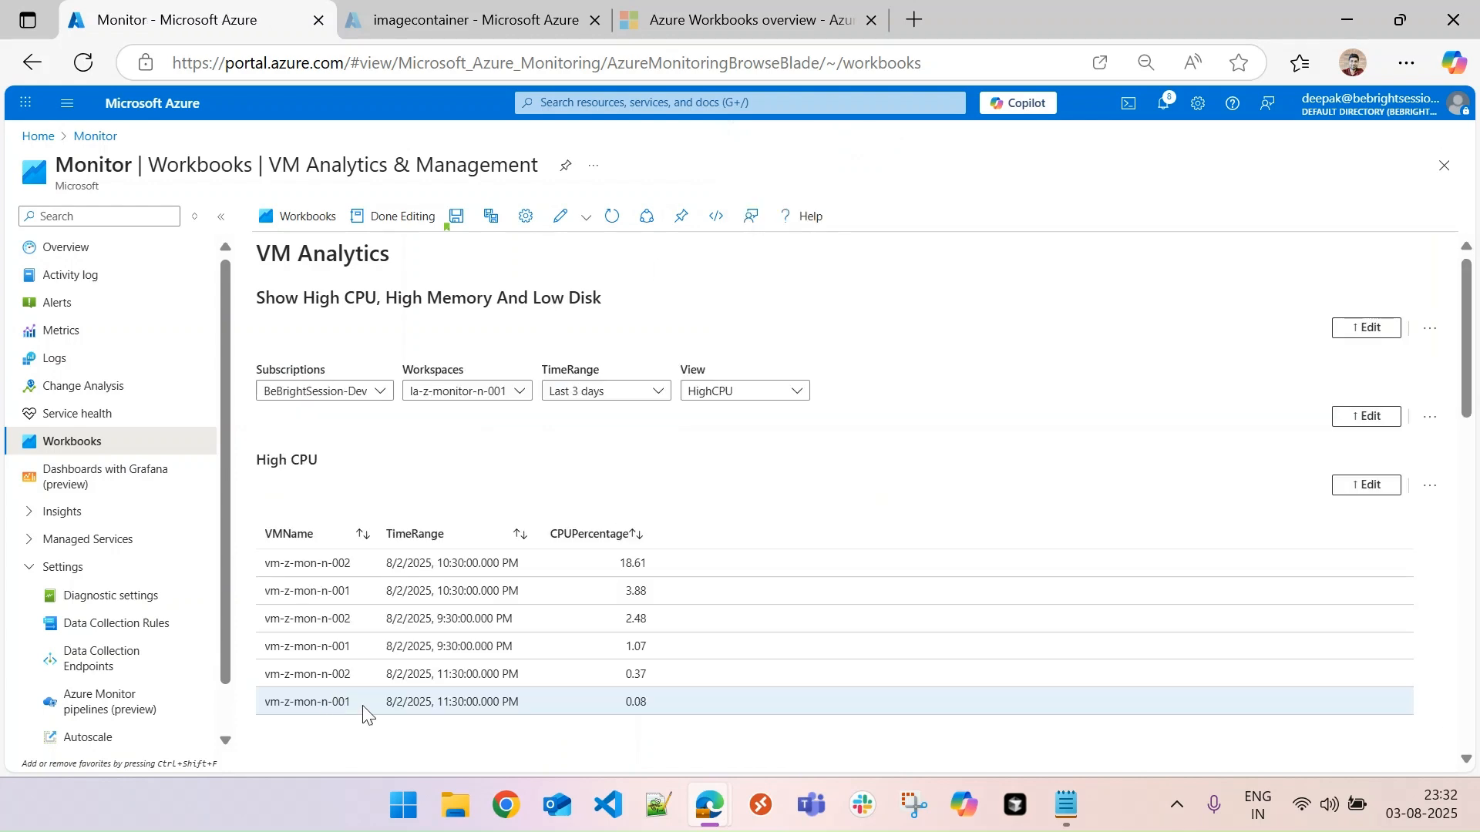
- Check the View drop-down's options against the High CPU results without changing the selection
{"action": "left_click", "coordinate": [716, 394]}
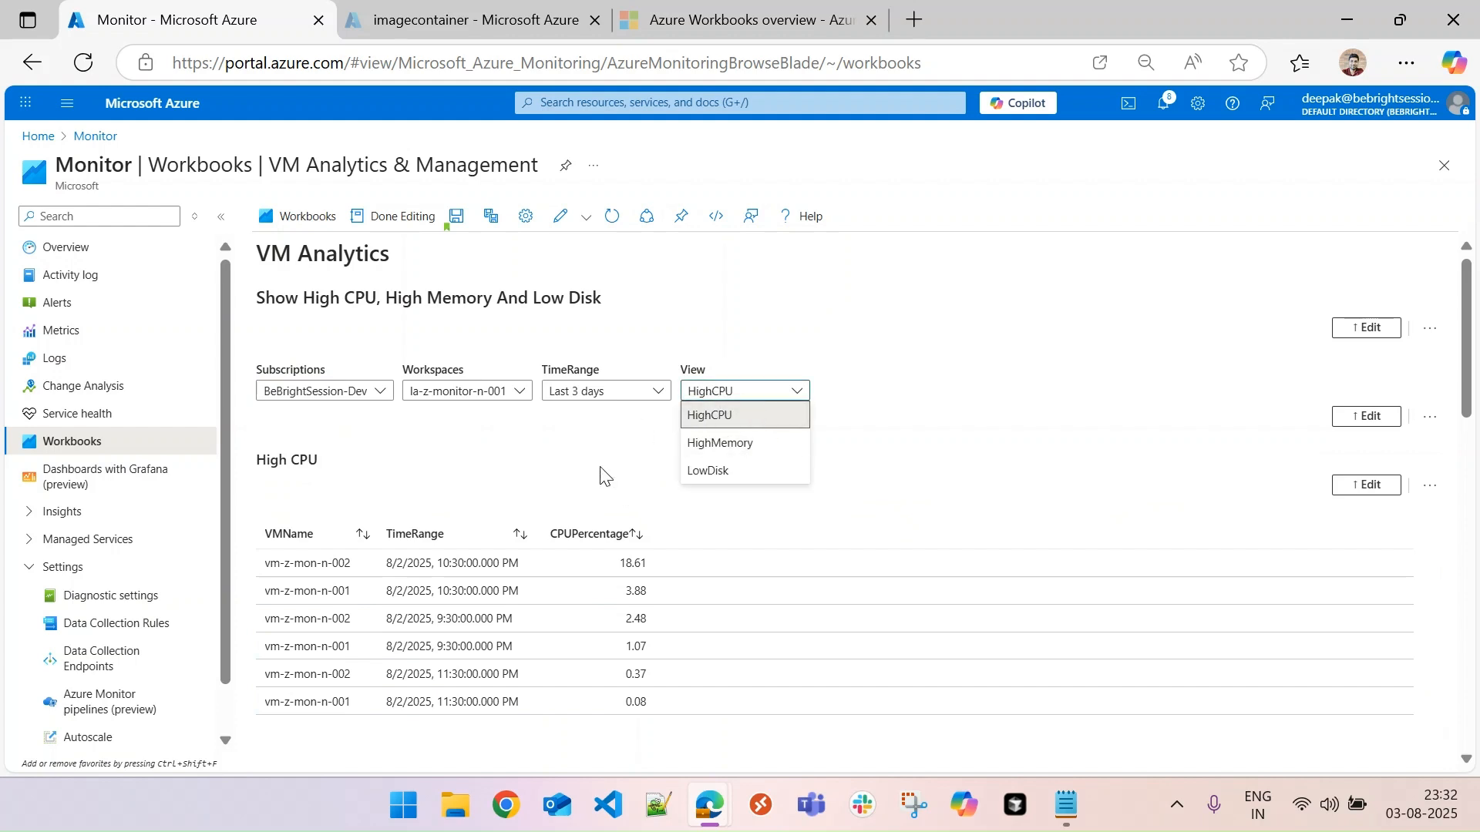
{"action": "left_click", "coordinate": [591, 477]}
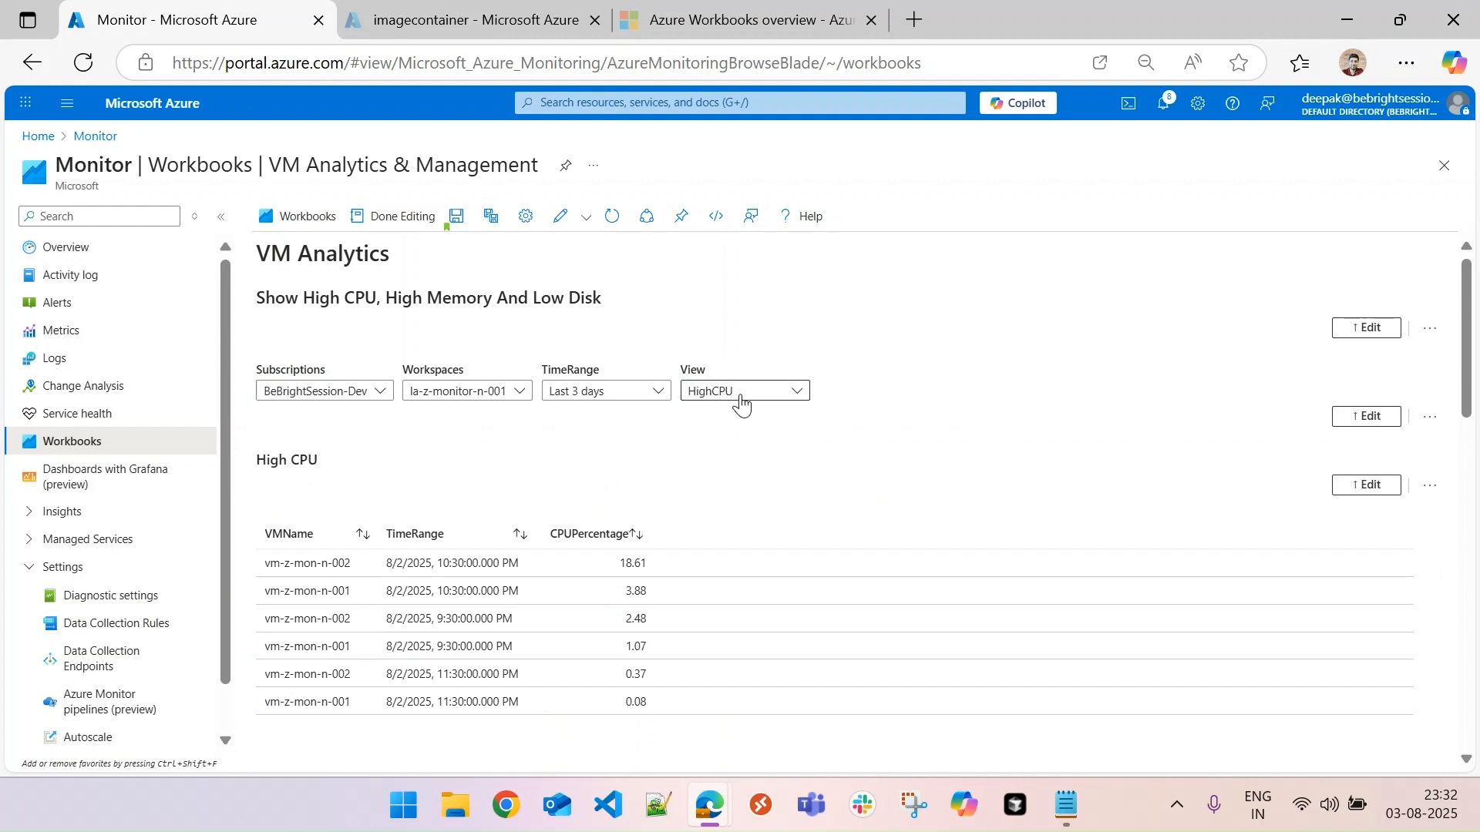
{"action": "scroll", "coordinate": [840, 337], "scroll_direction": "down", "scroll_amount": 2}
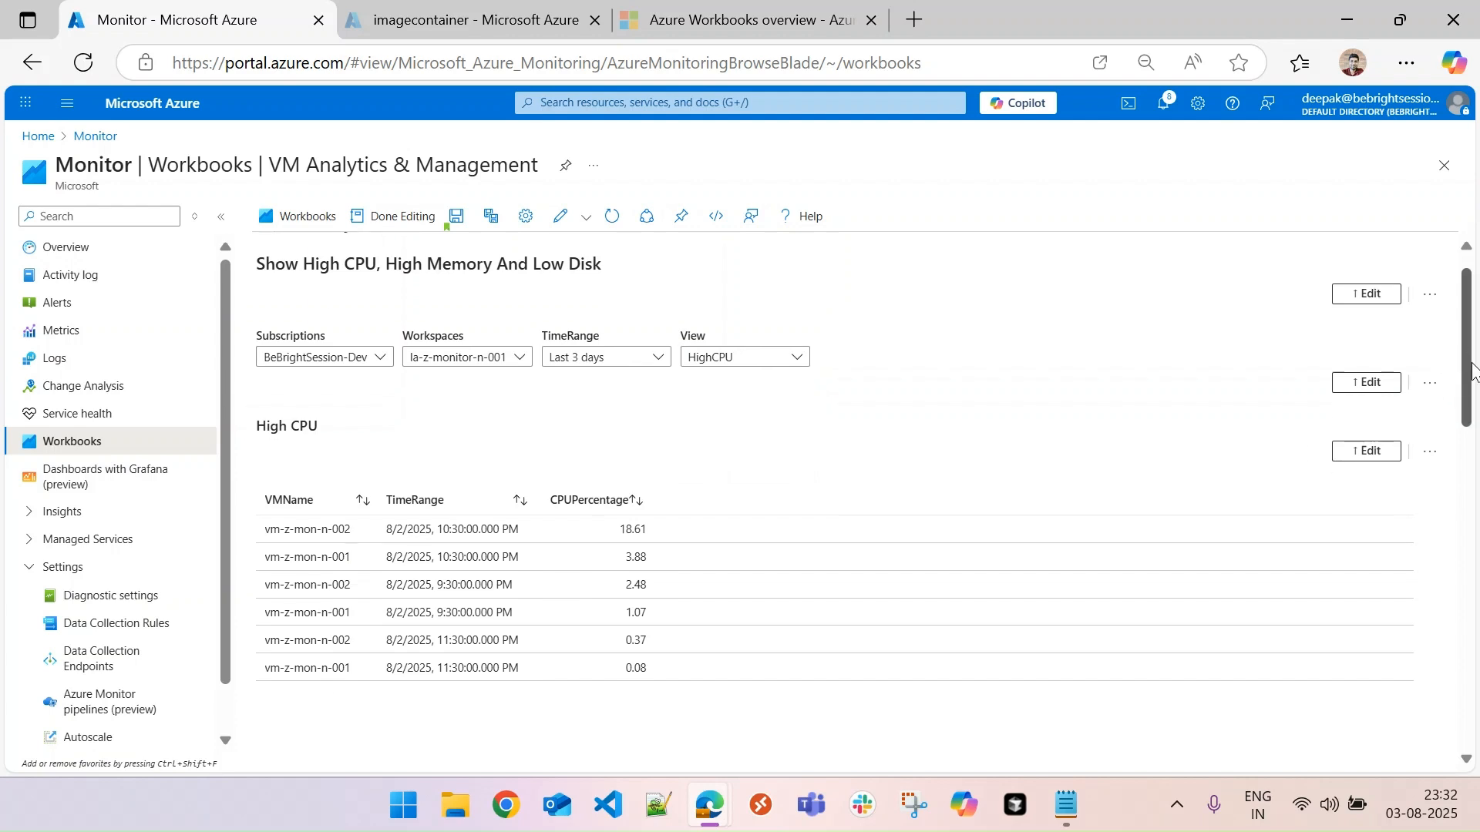
{"action": "left_click", "coordinate": [740, 284]}
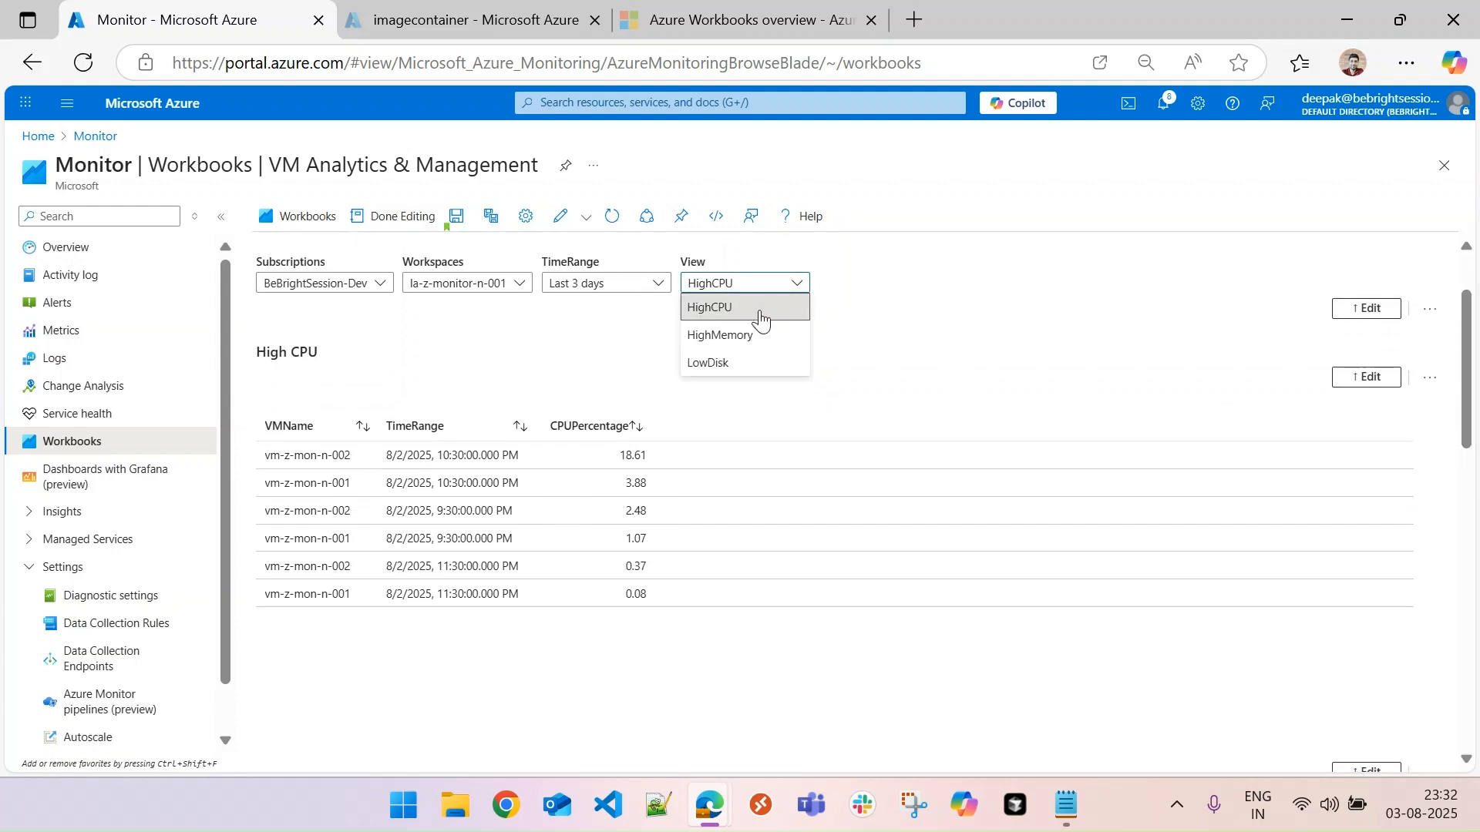
{"action": "left_click", "coordinate": [609, 321]}
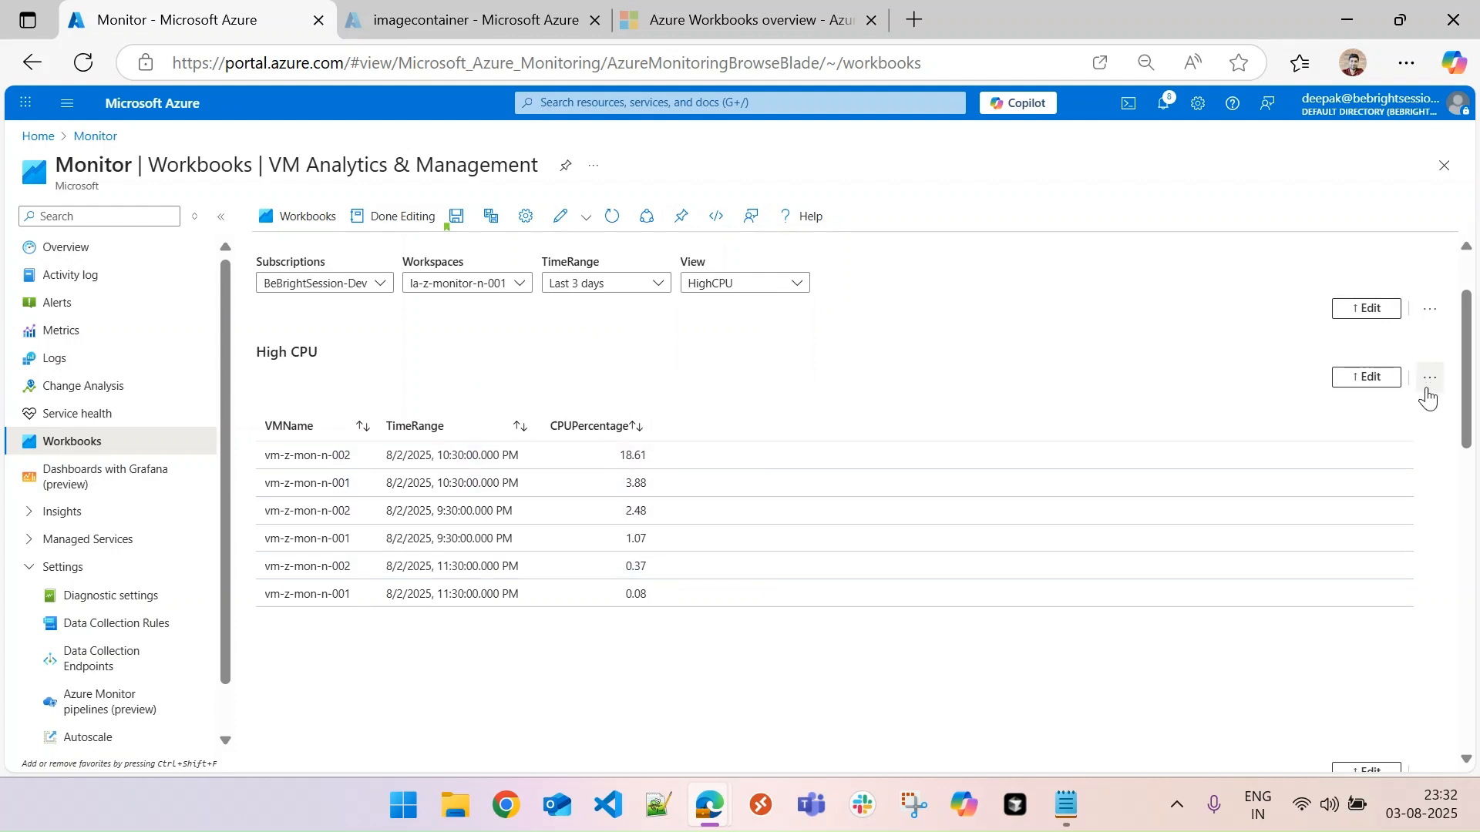
- Make the High CPU heading conditionally visible when parameter view equals HighCPU, and finish editing the text item
{"action": "left_click", "coordinate": [1367, 377]}
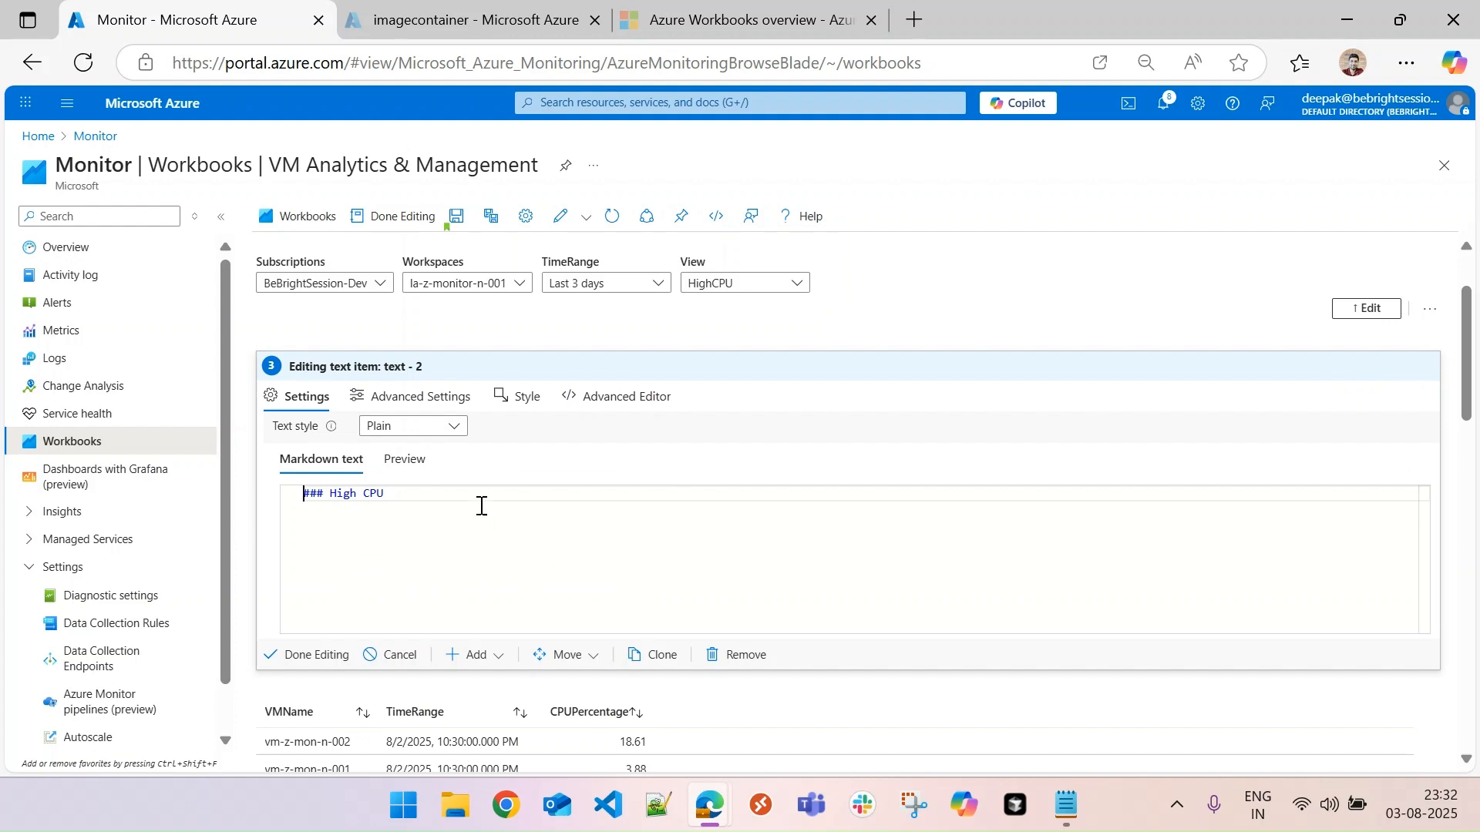
{"action": "left_click", "coordinate": [423, 403]}
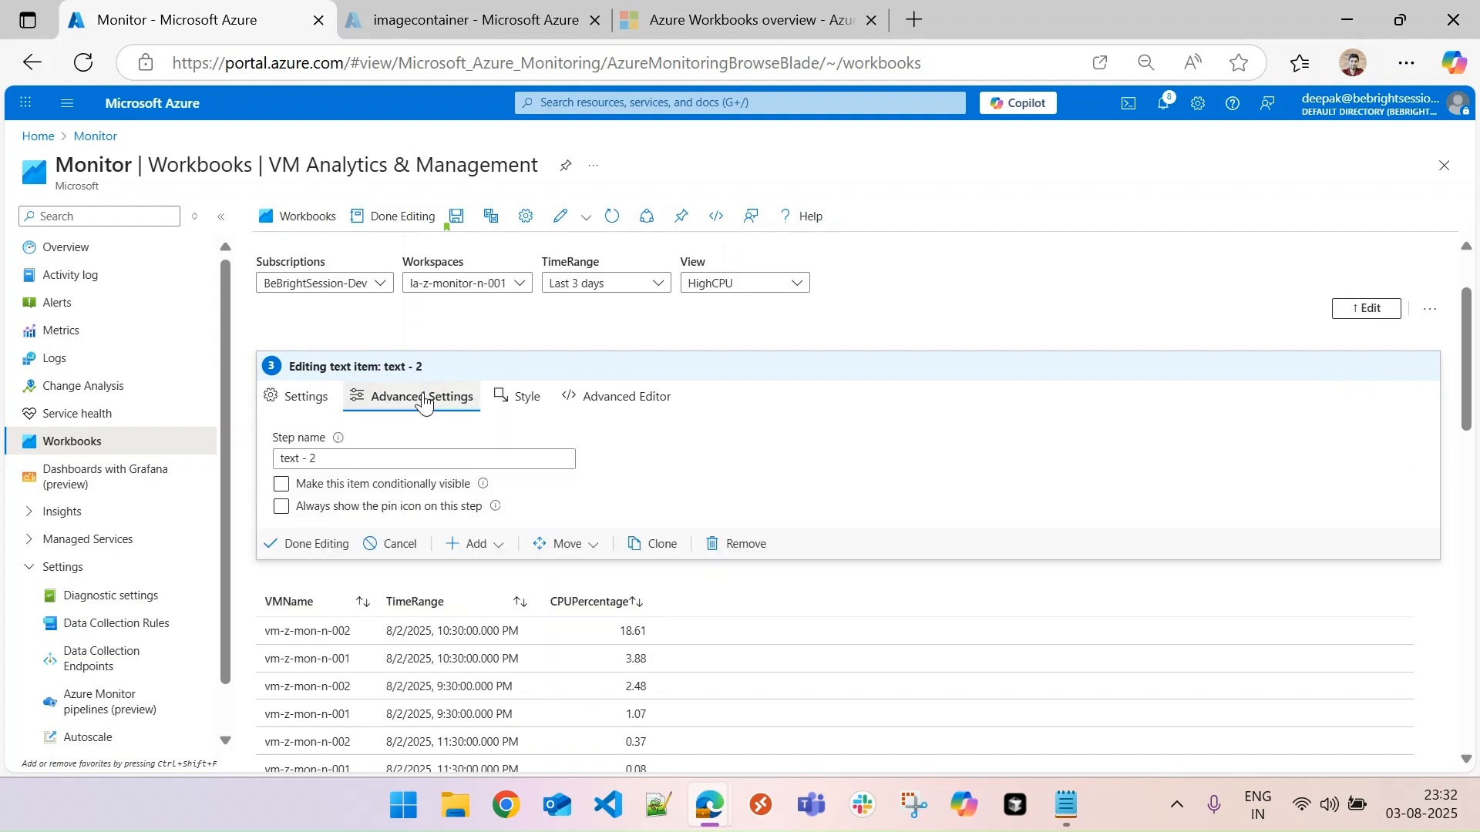
{"action": "left_click", "coordinate": [283, 486]}
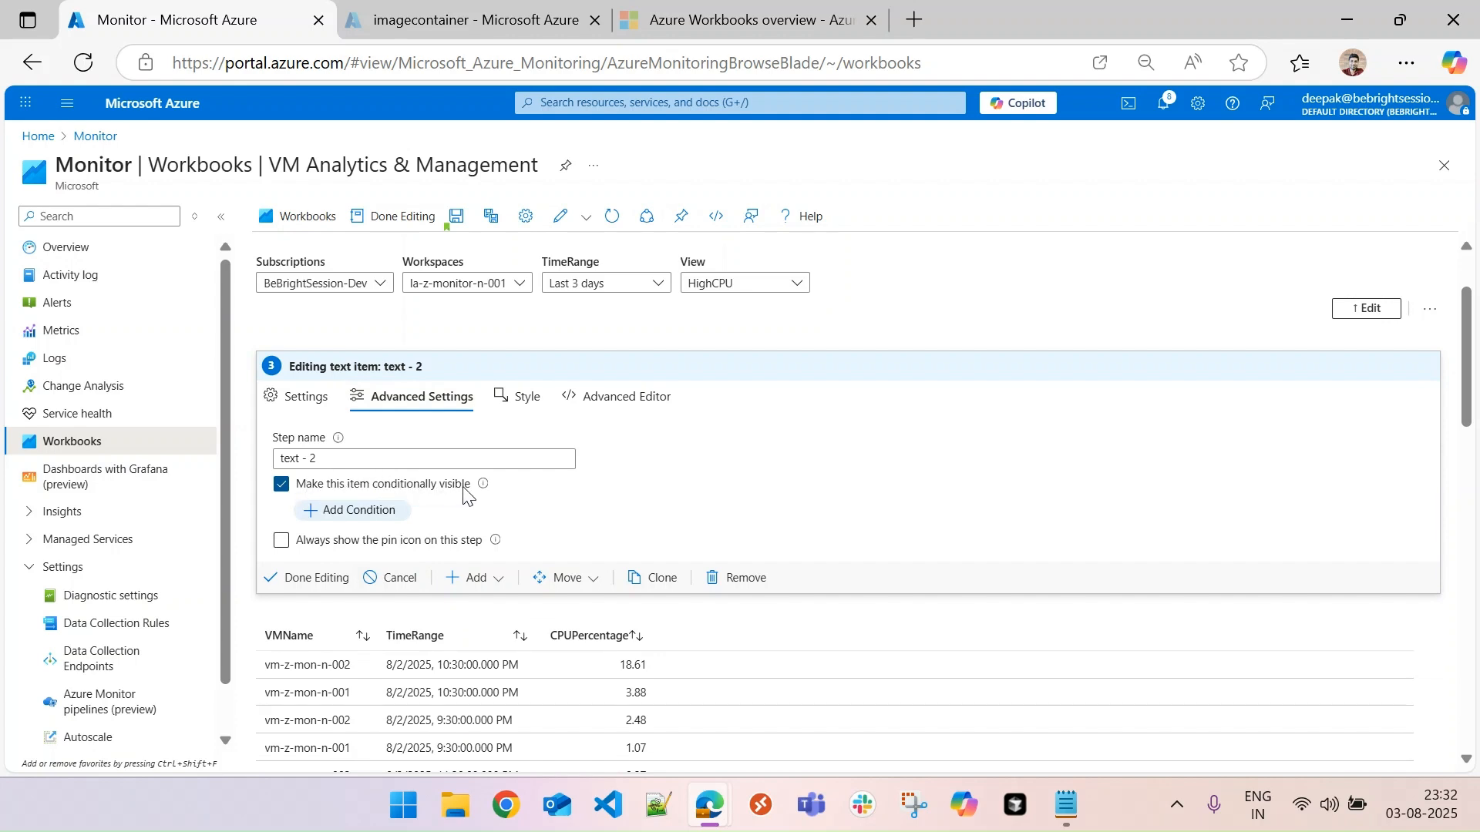
{"action": "left_click", "coordinate": [373, 515]}
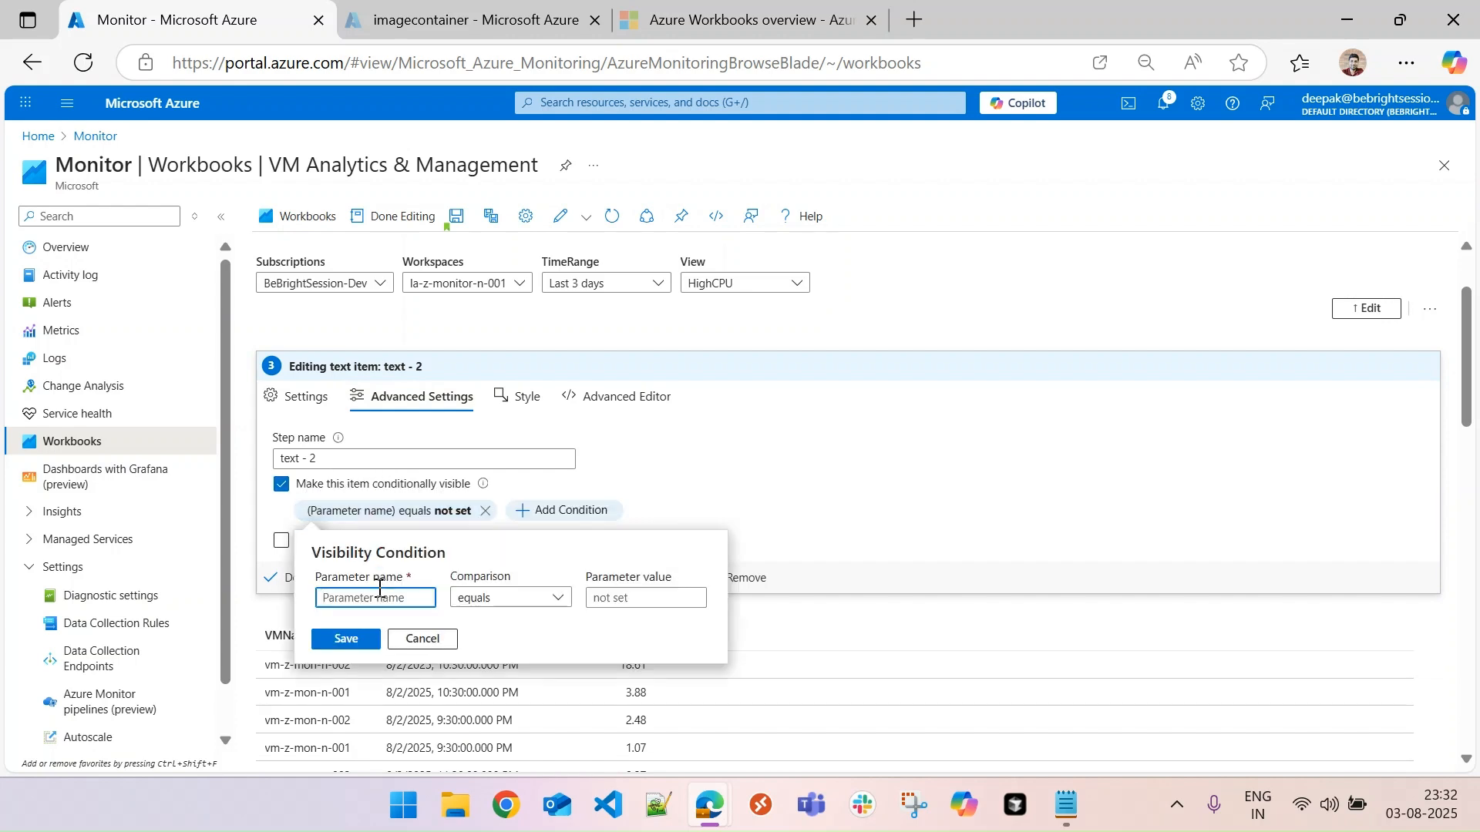
{"action": "type", "text": "view"}
{"action": "left_click", "coordinate": [626, 602]}
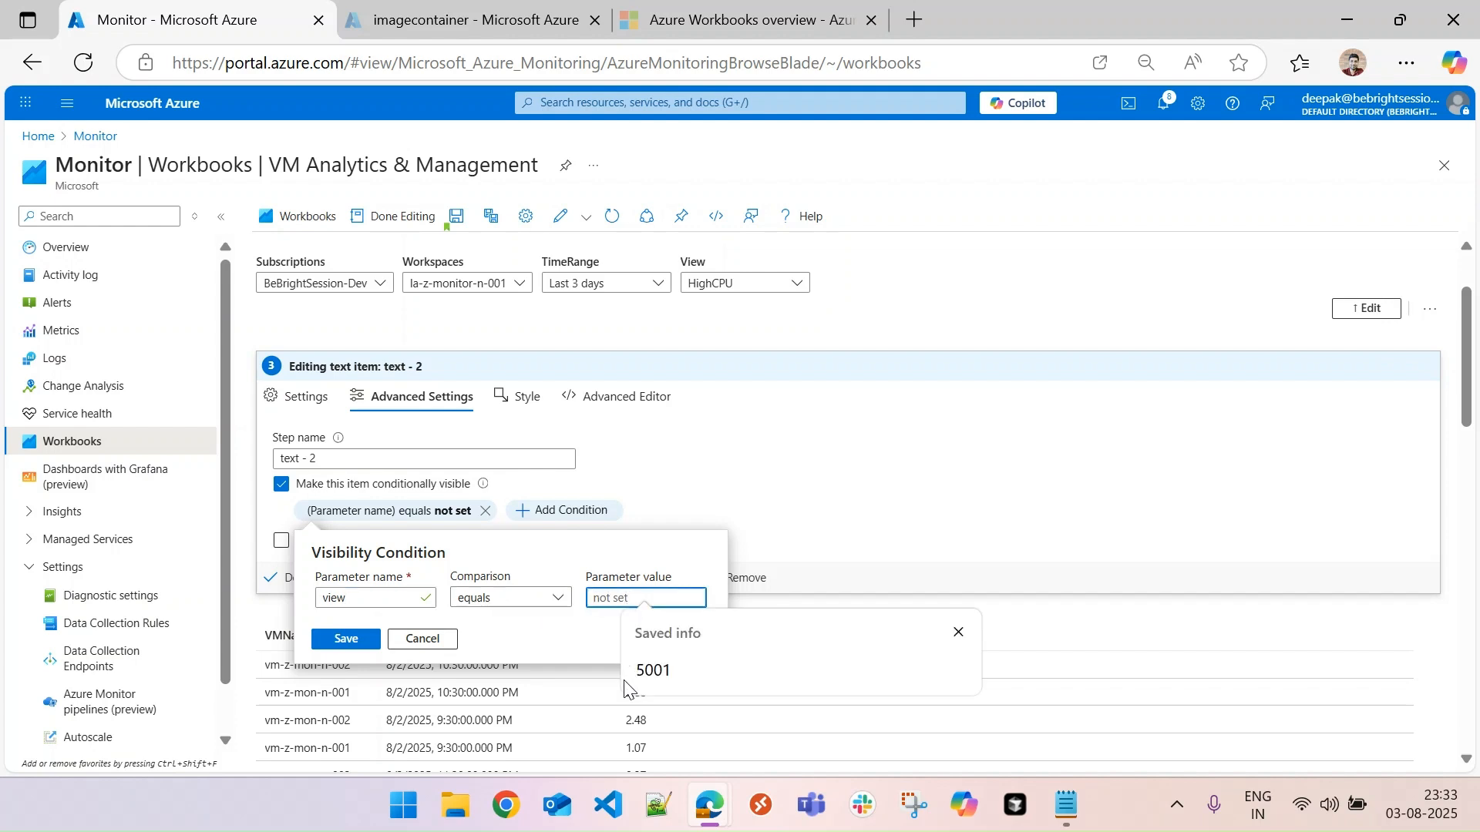
{"action": "type", "text": "HighCPU"}
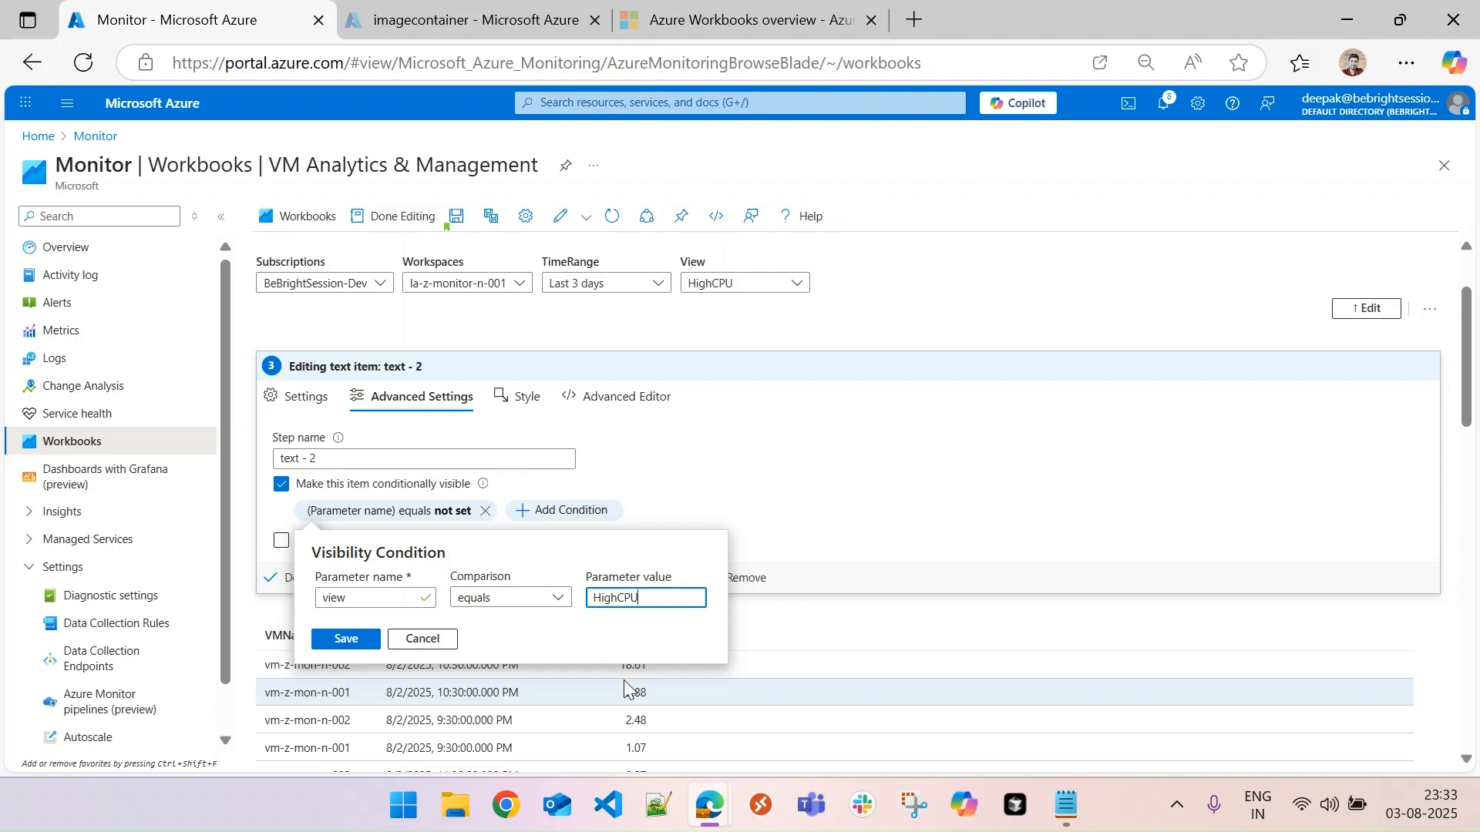
{"action": "left_click", "coordinate": [356, 639]}
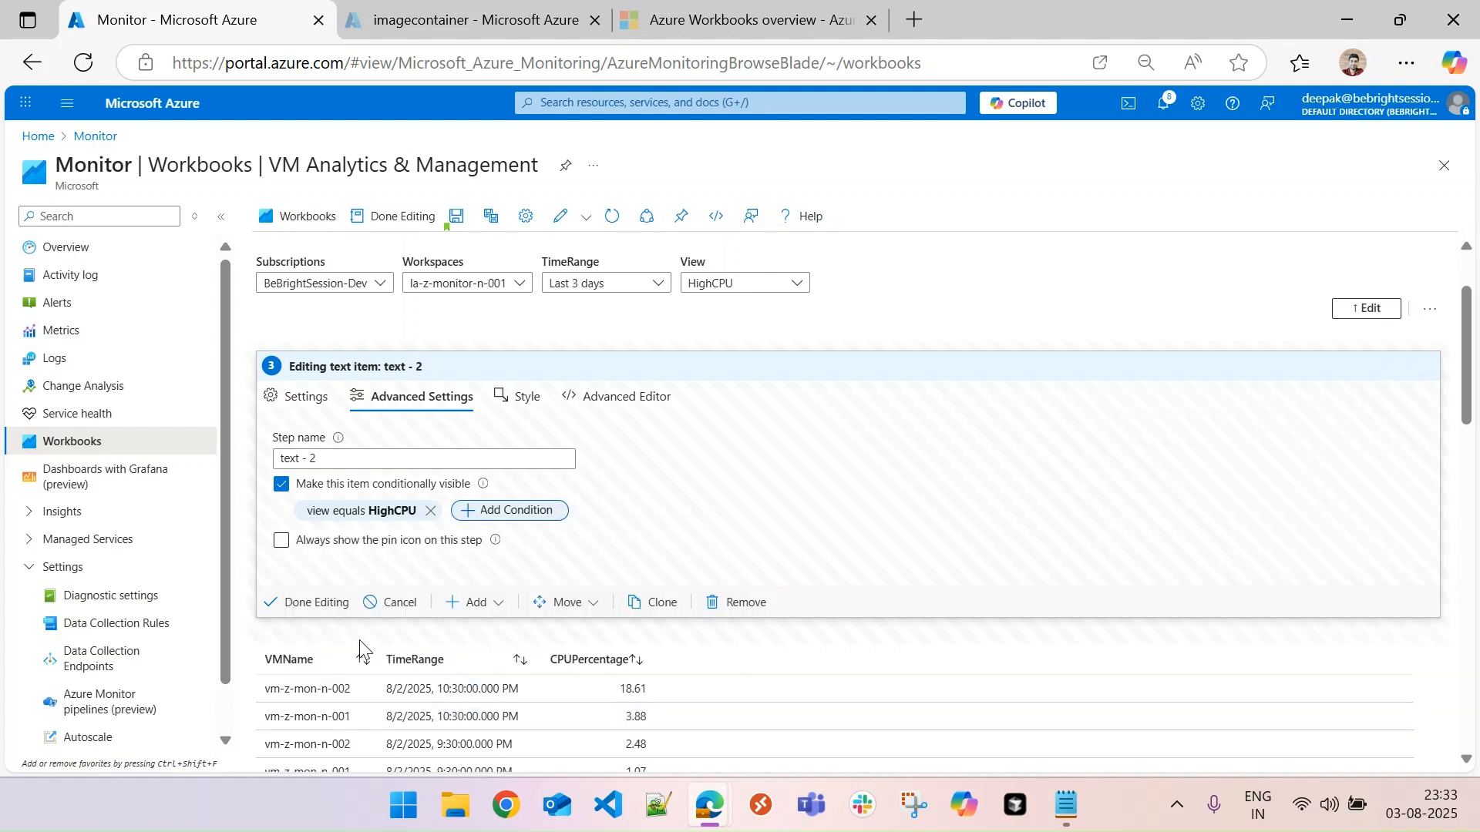
{"action": "left_click", "coordinate": [324, 605]}
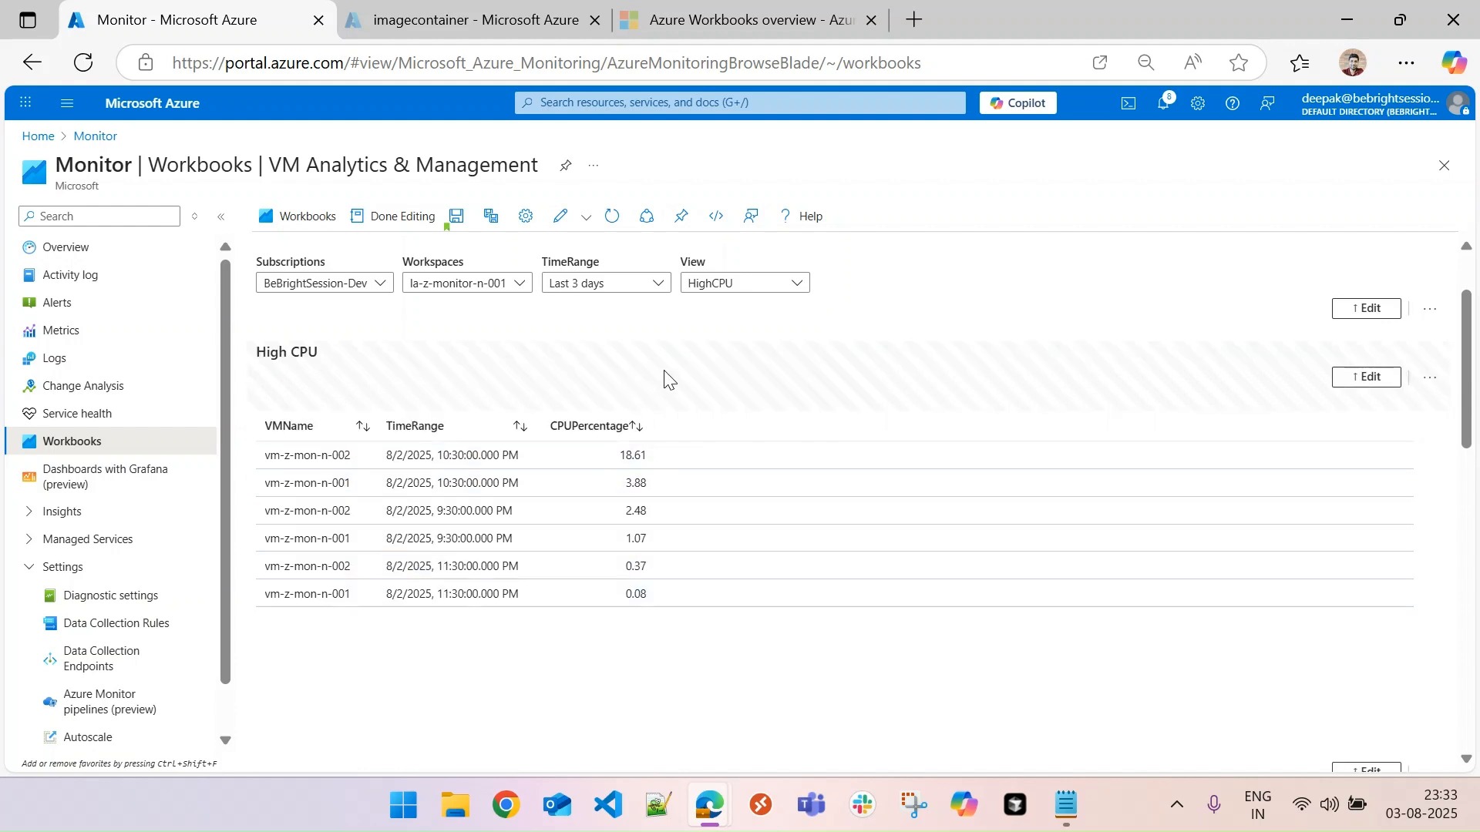
- Rename the View parameter to view in lowercase and finish editing the parameters item
{"action": "left_click", "coordinate": [1387, 308]}
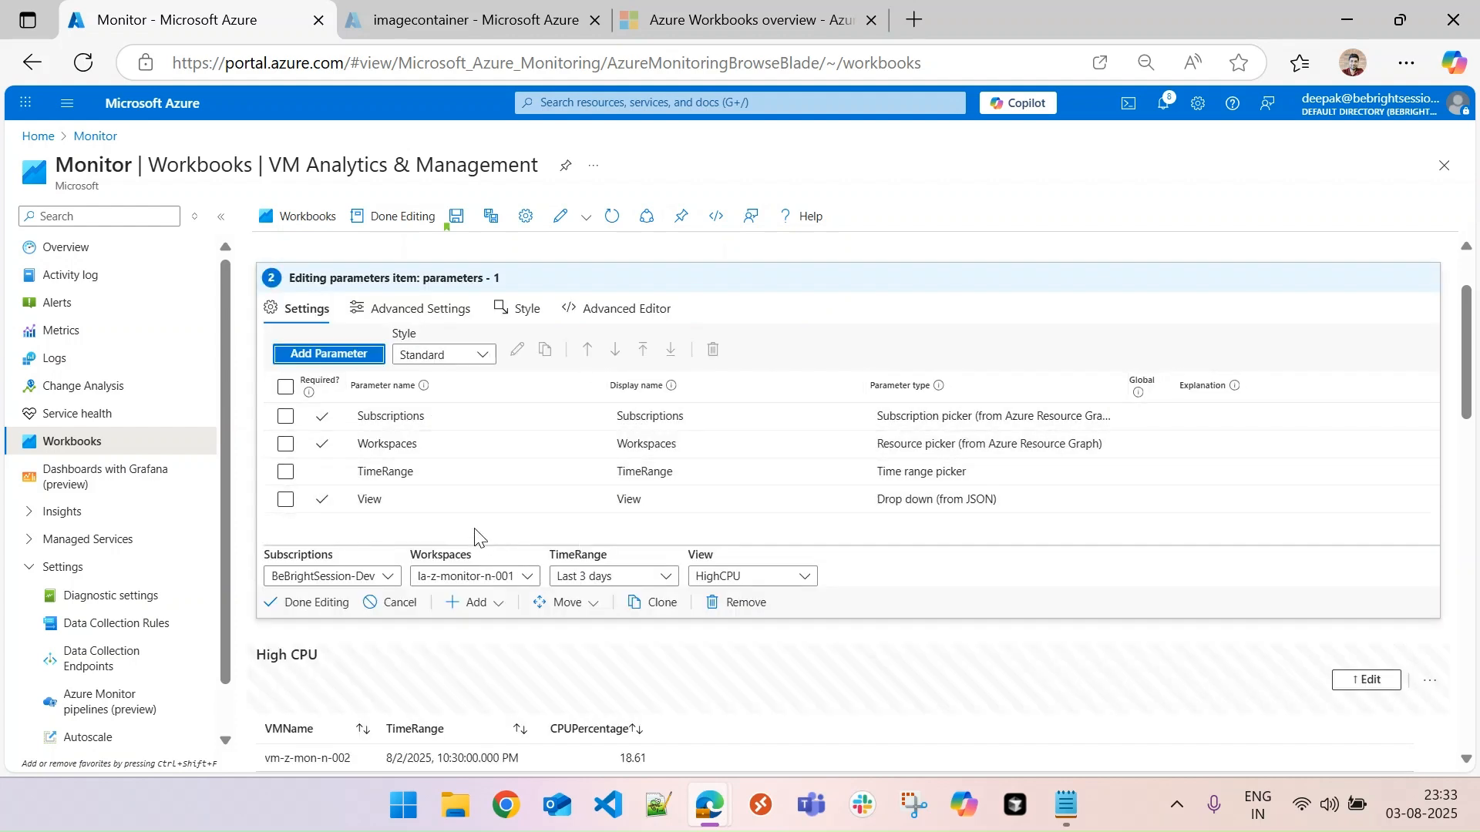
{"action": "left_click", "coordinate": [400, 499]}
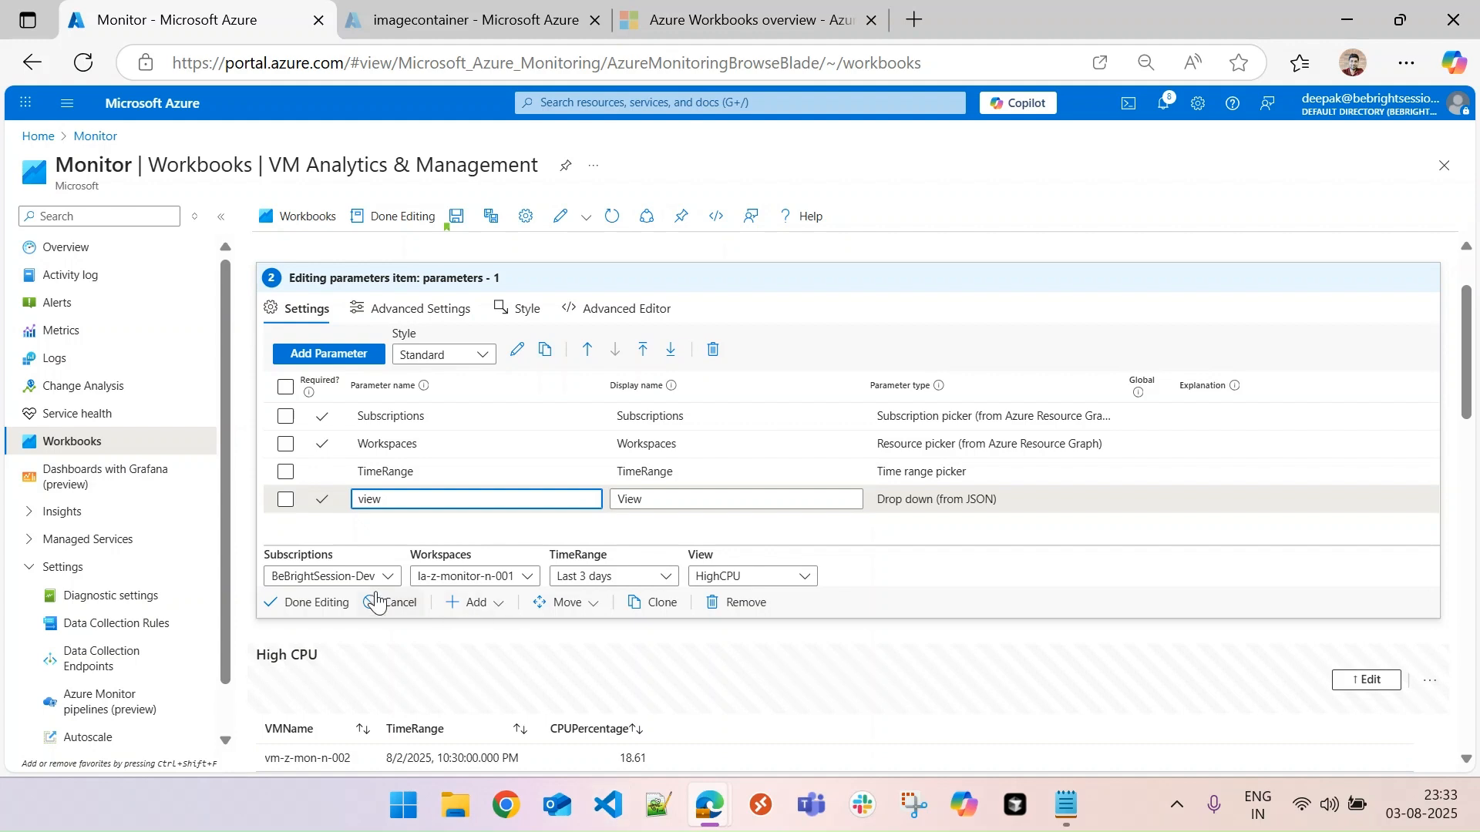
{"action": "left_click", "coordinate": [317, 609]}
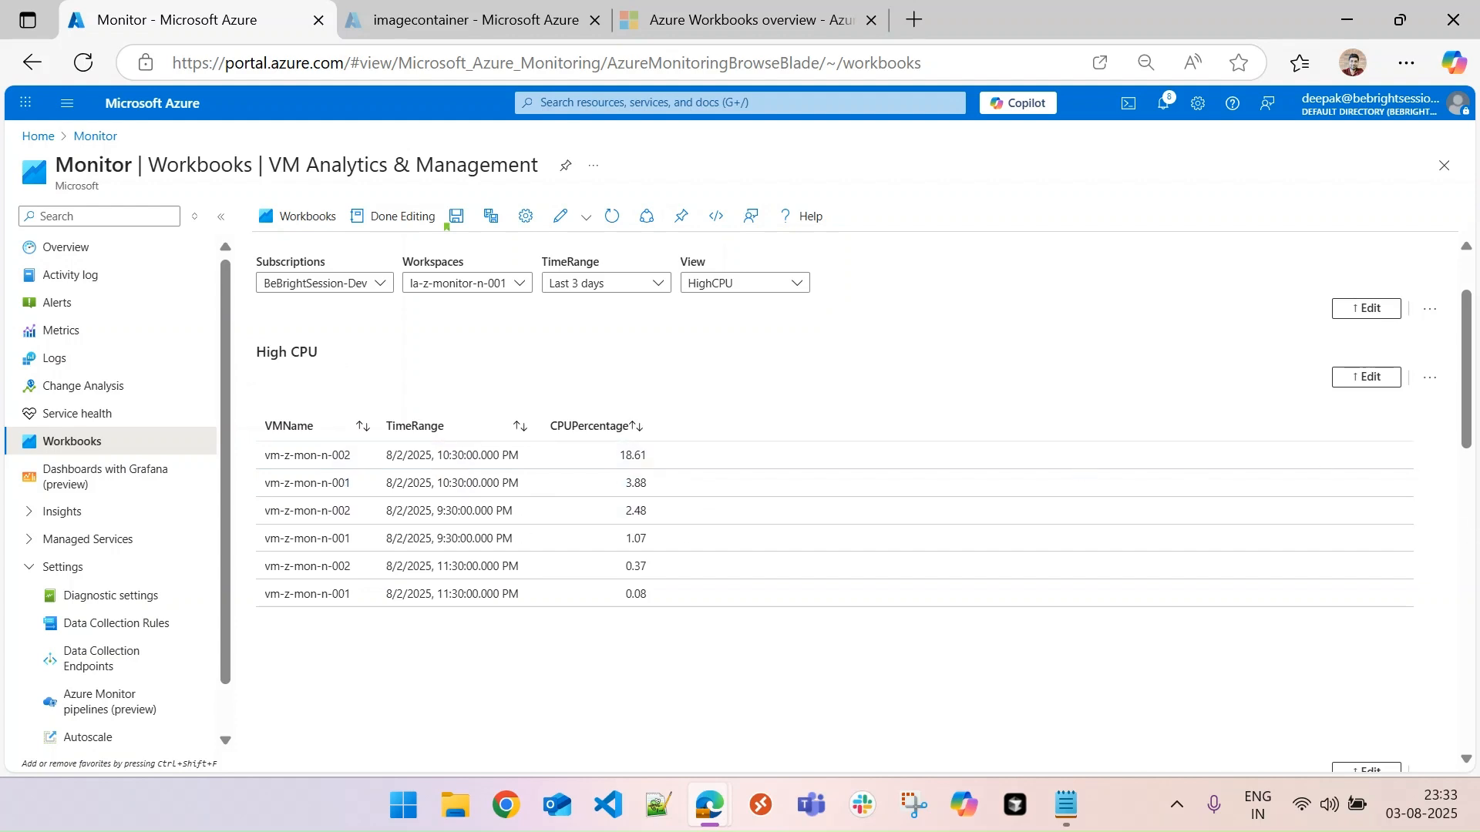
- Make the High CPU query conditionally visible when parameter view equals HighCPU, and finish editing the query item
{"action": "left_click_drag", "start_coordinate": [1468, 420], "coordinate": [1469, 479]}
{"action": "left_click", "coordinate": [1362, 563]}
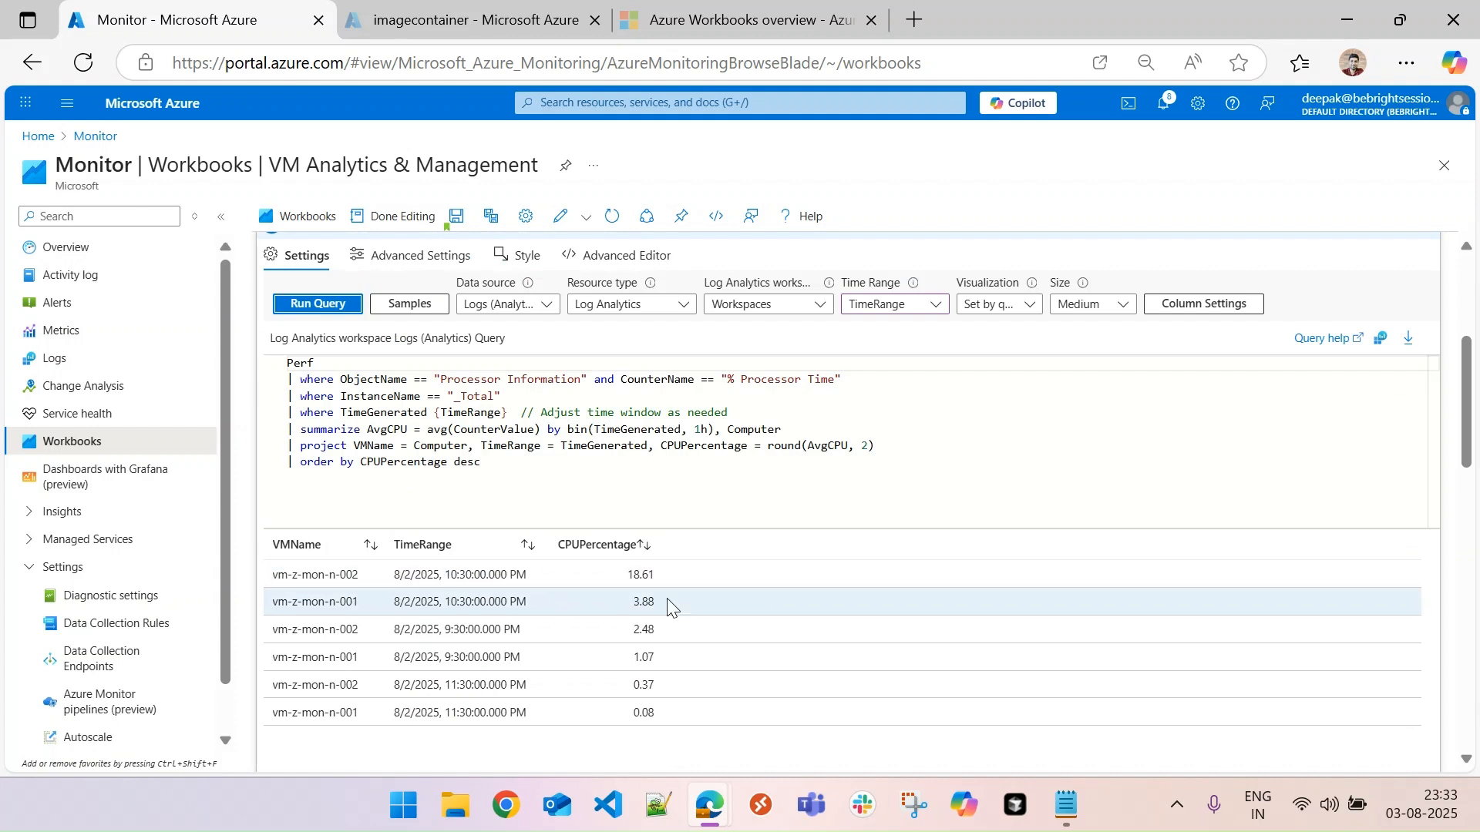
{"action": "left_click", "coordinate": [401, 255]}
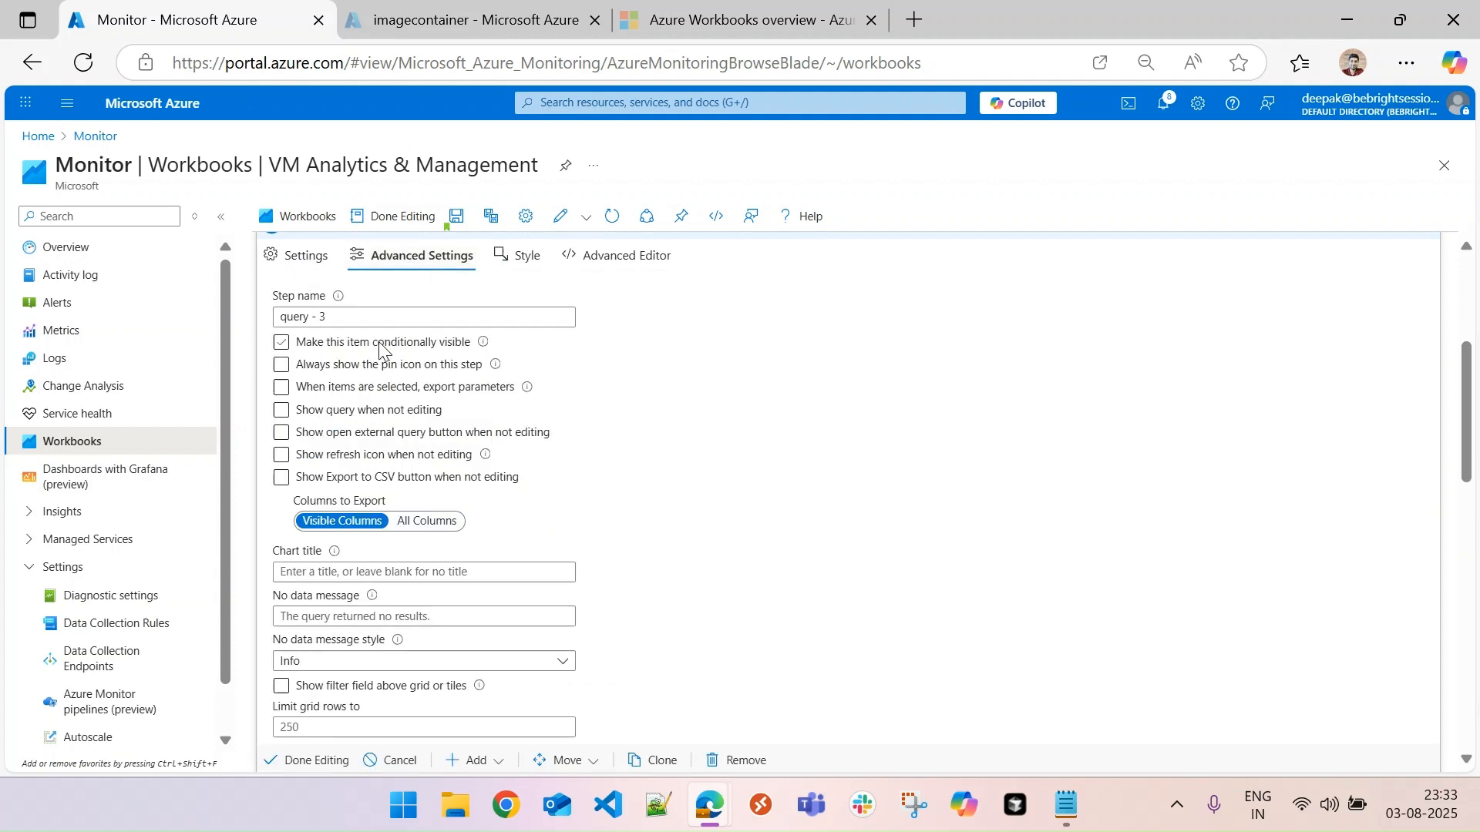
{"action": "left_click", "coordinate": [282, 342]}
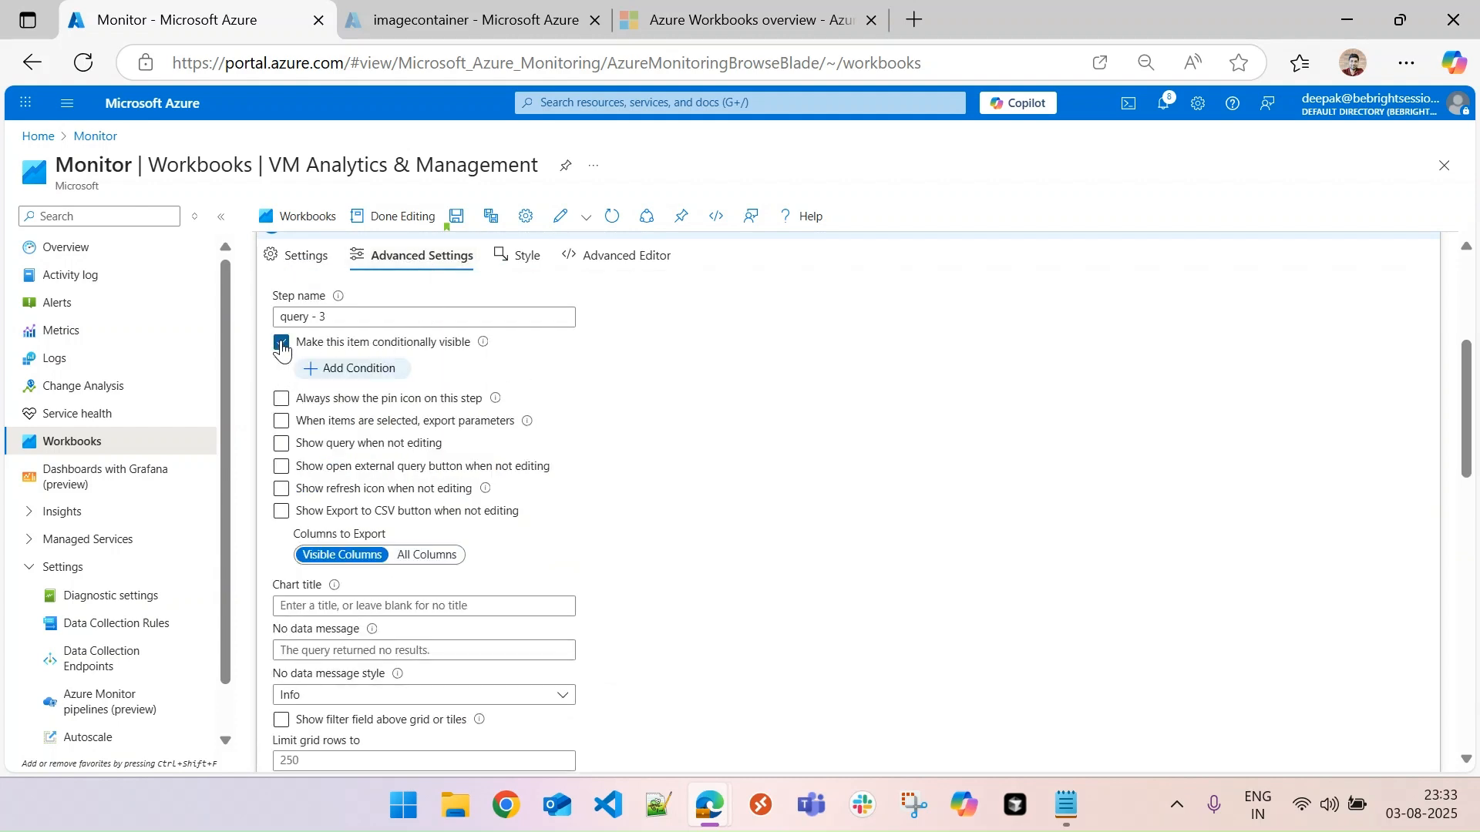
{"action": "left_click", "coordinate": [377, 370]}
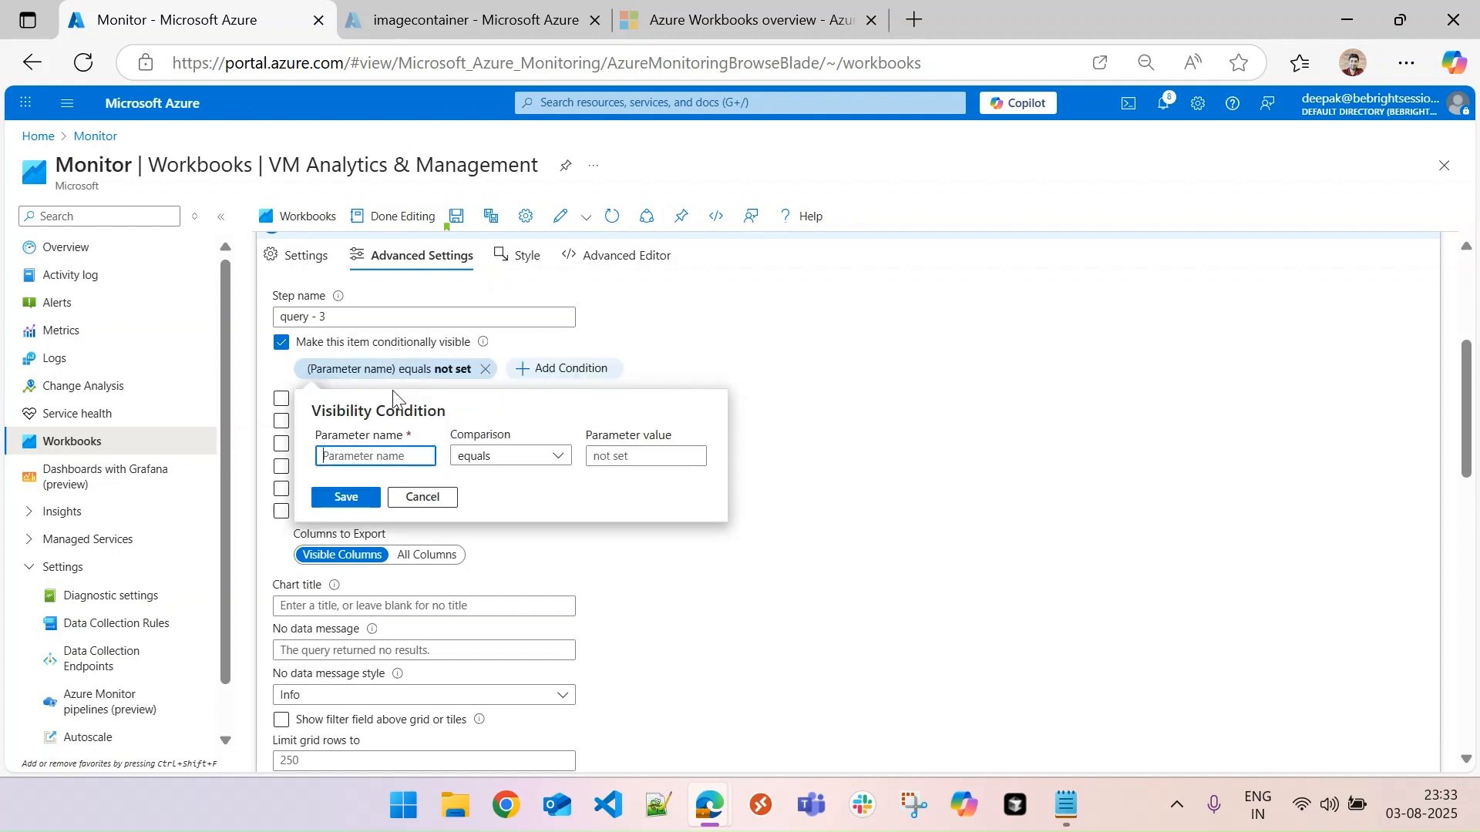
{"action": "type", "text": "view"}
{"action": "key", "text": "Tab"}
{"action": "key", "text": "Tab"}
{"action": "type", "text": "High"}
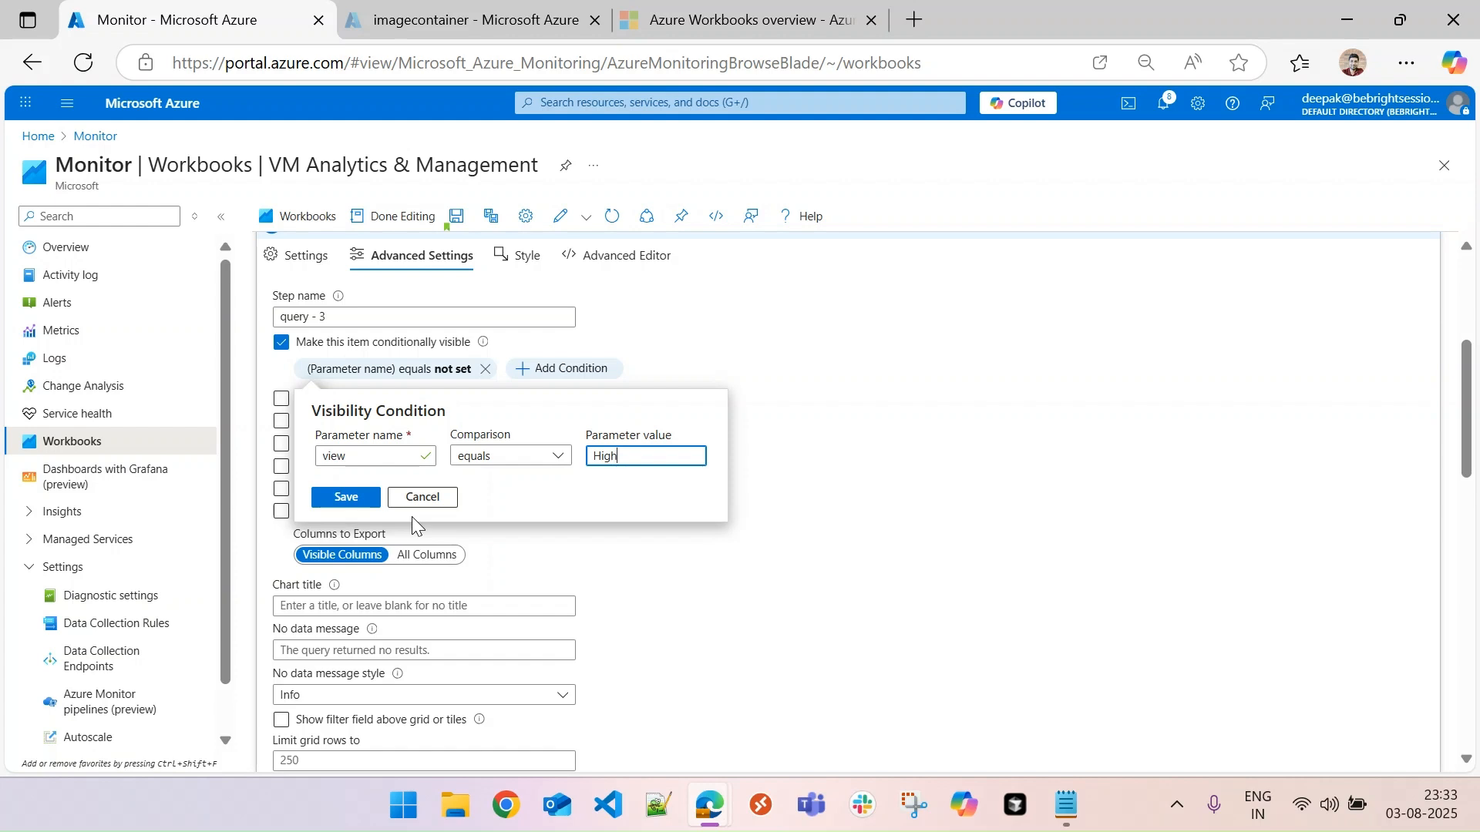
{"action": "type", "text": "CPU"}
{"action": "left_click", "coordinate": [358, 500]}
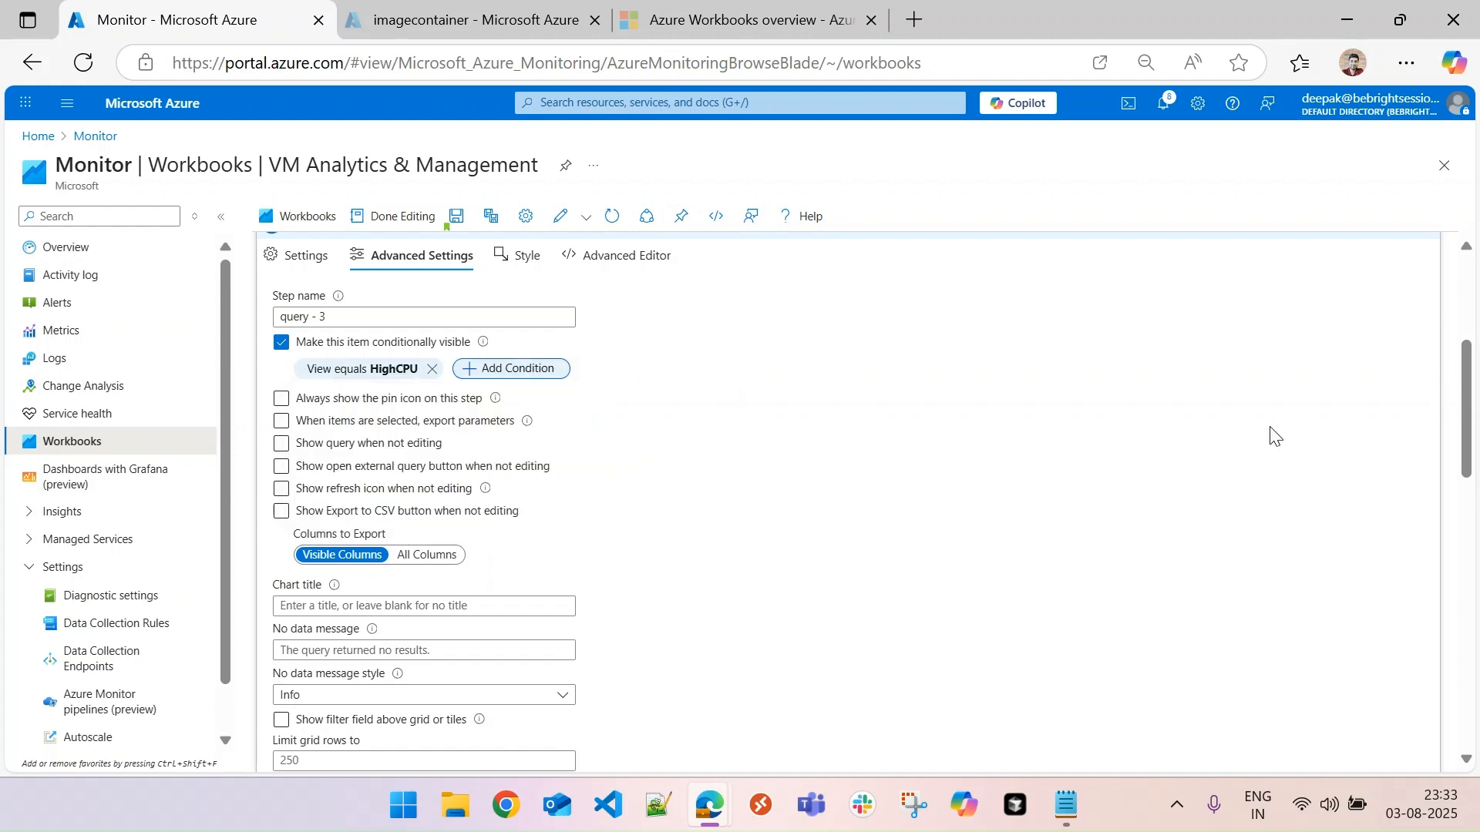
{"action": "scroll", "coordinate": [1471, 461], "scroll_direction": "down", "scroll_amount": 3}
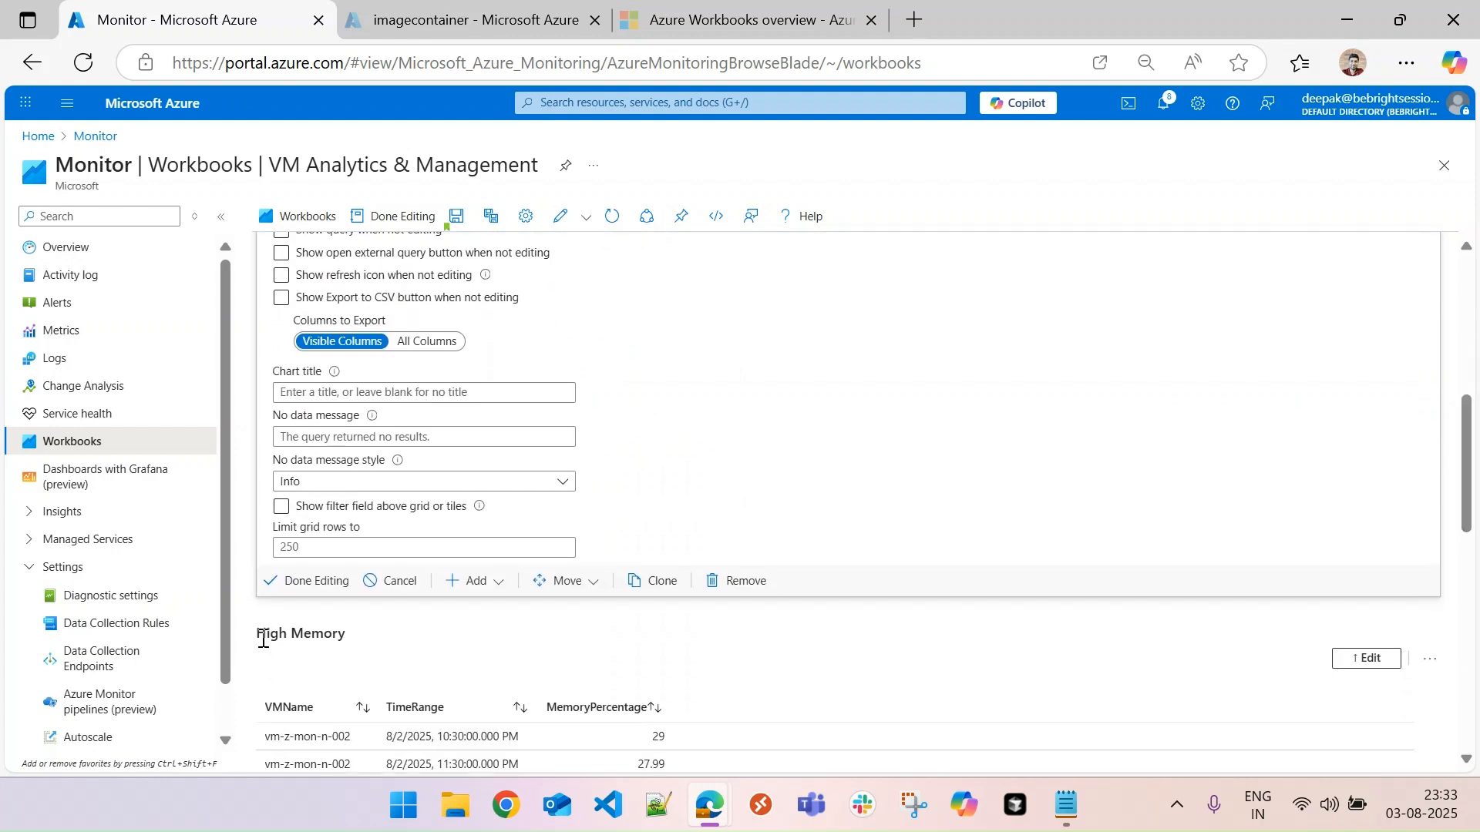
{"action": "left_click", "coordinate": [320, 584]}
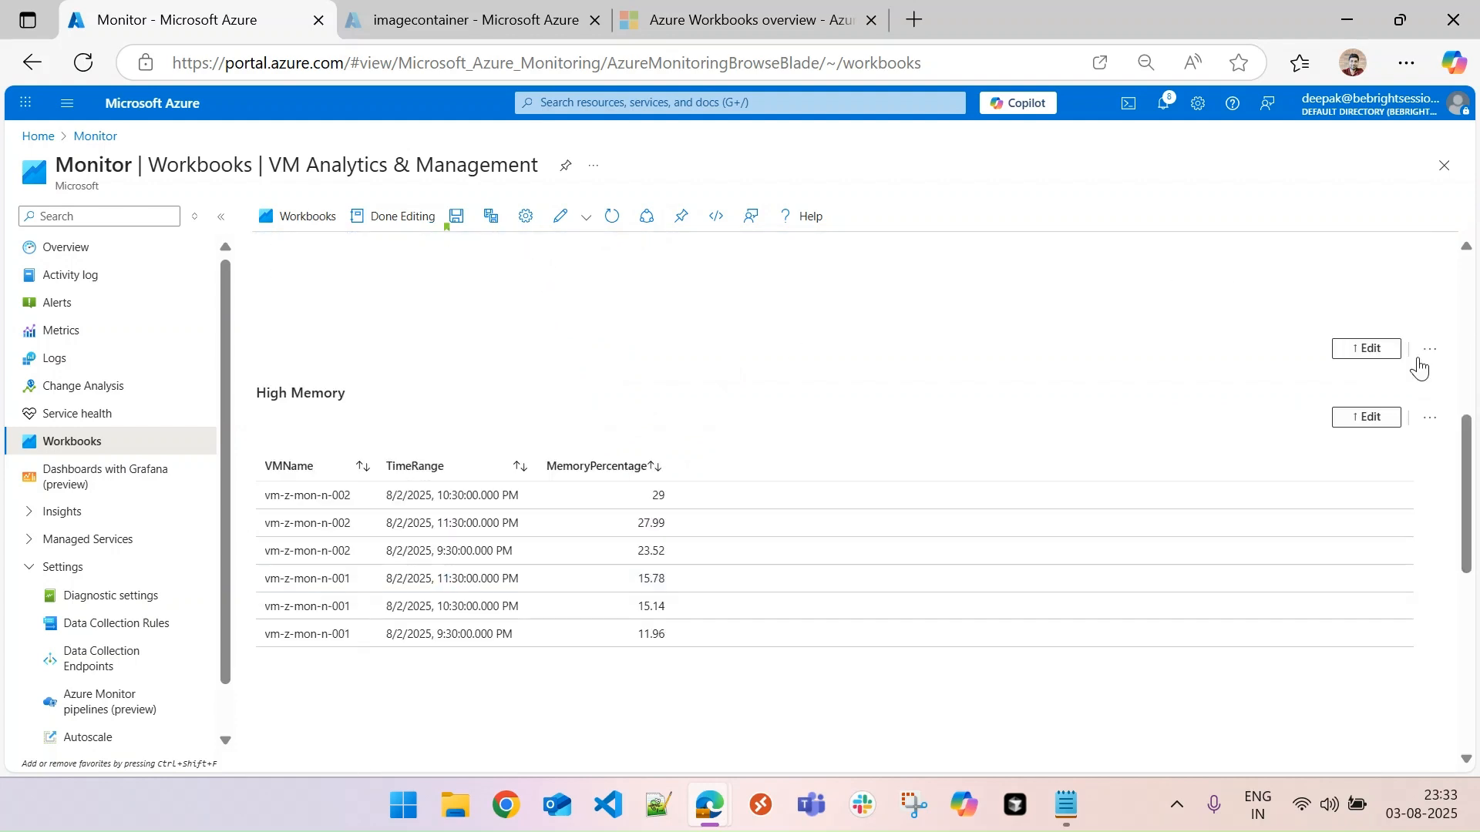
- Make the High Memory heading conditionally visible when parameter view equals HghMemory, and finish editing the text item
{"action": "mouse_move", "coordinate": [1466, 444]}
{"action": "left_mouse_down"}
{"action": "mouse_move", "coordinate": [1476, 334]}
{"action": "mouse_move", "coordinate": [1473, 457]}
{"action": "left_mouse_up"}
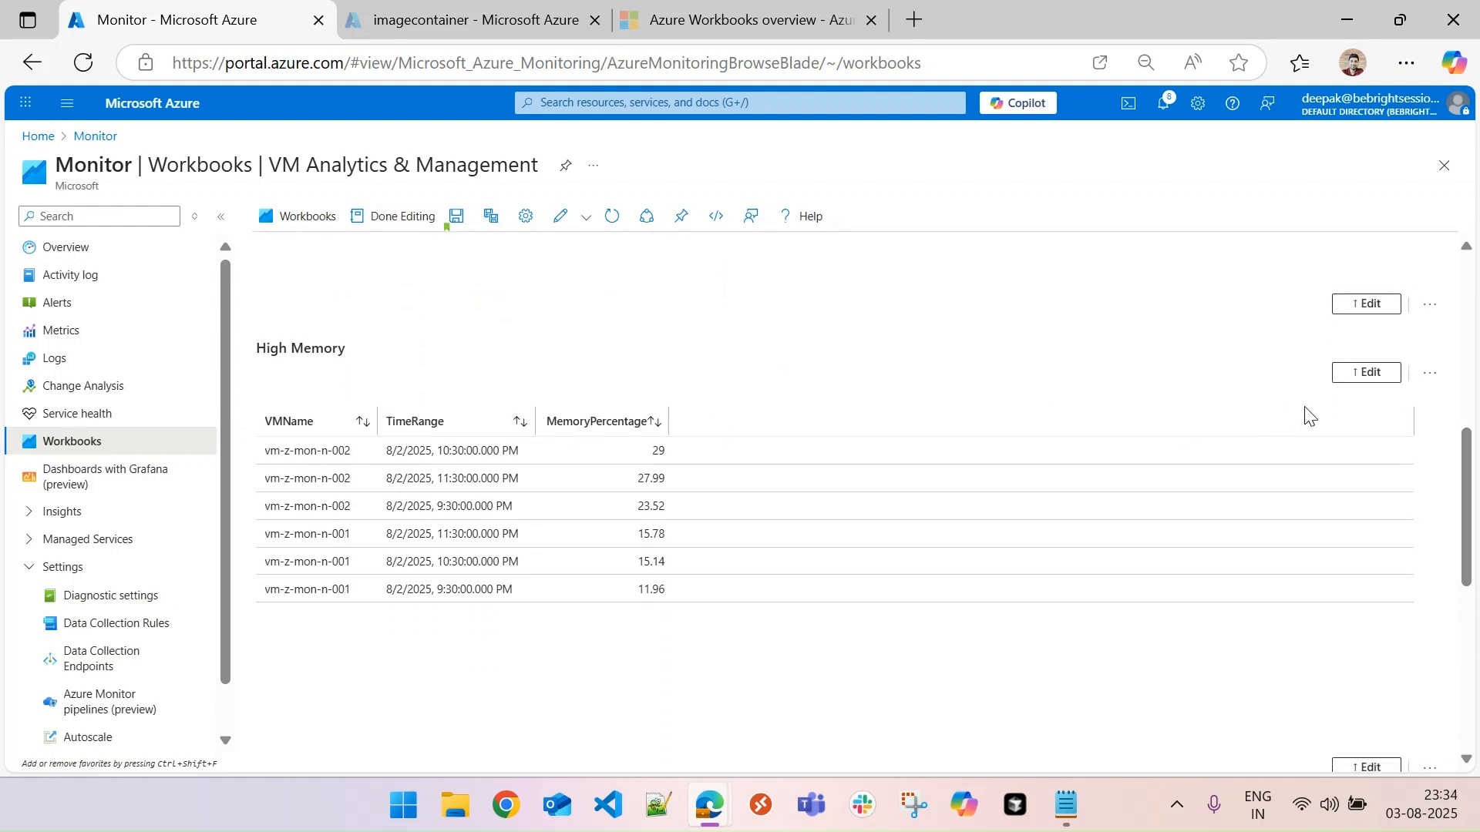
{"action": "left_click", "coordinate": [1363, 377]}
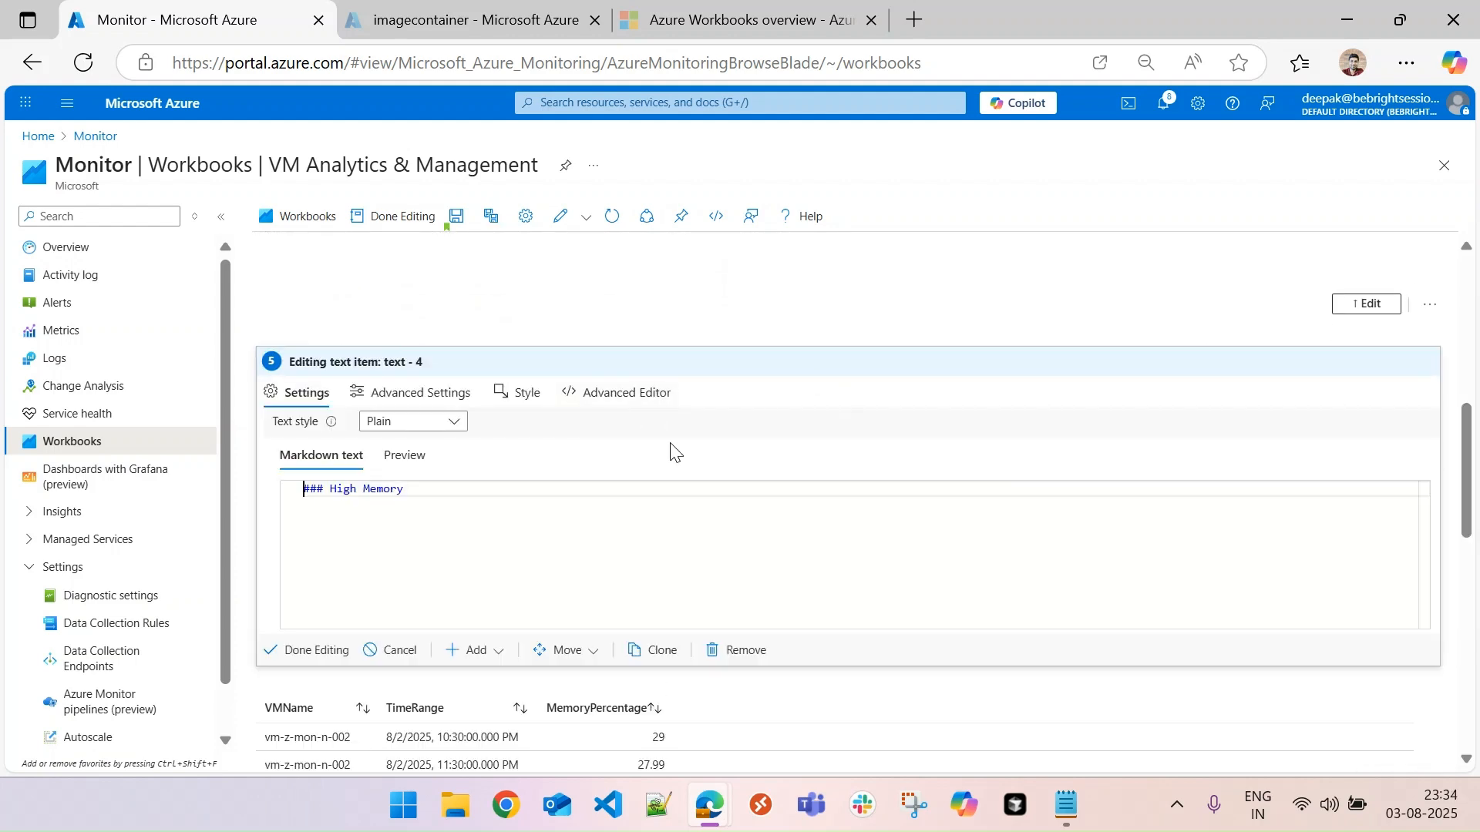
{"action": "left_click", "coordinate": [410, 399]}
{"action": "left_click", "coordinate": [285, 482]}
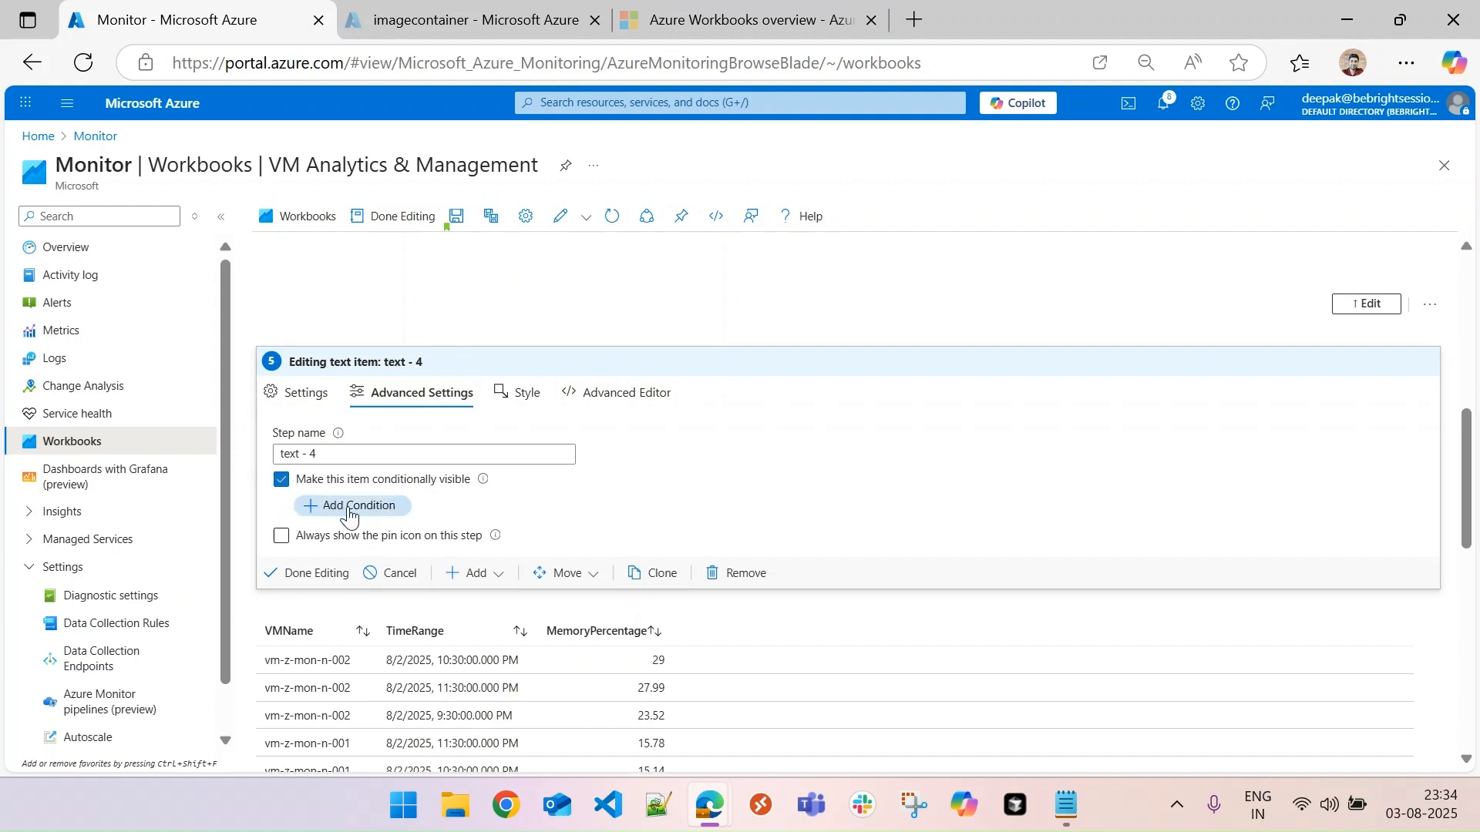
{"action": "left_click", "coordinate": [379, 505]}
{"action": "type", "text": "vi"}
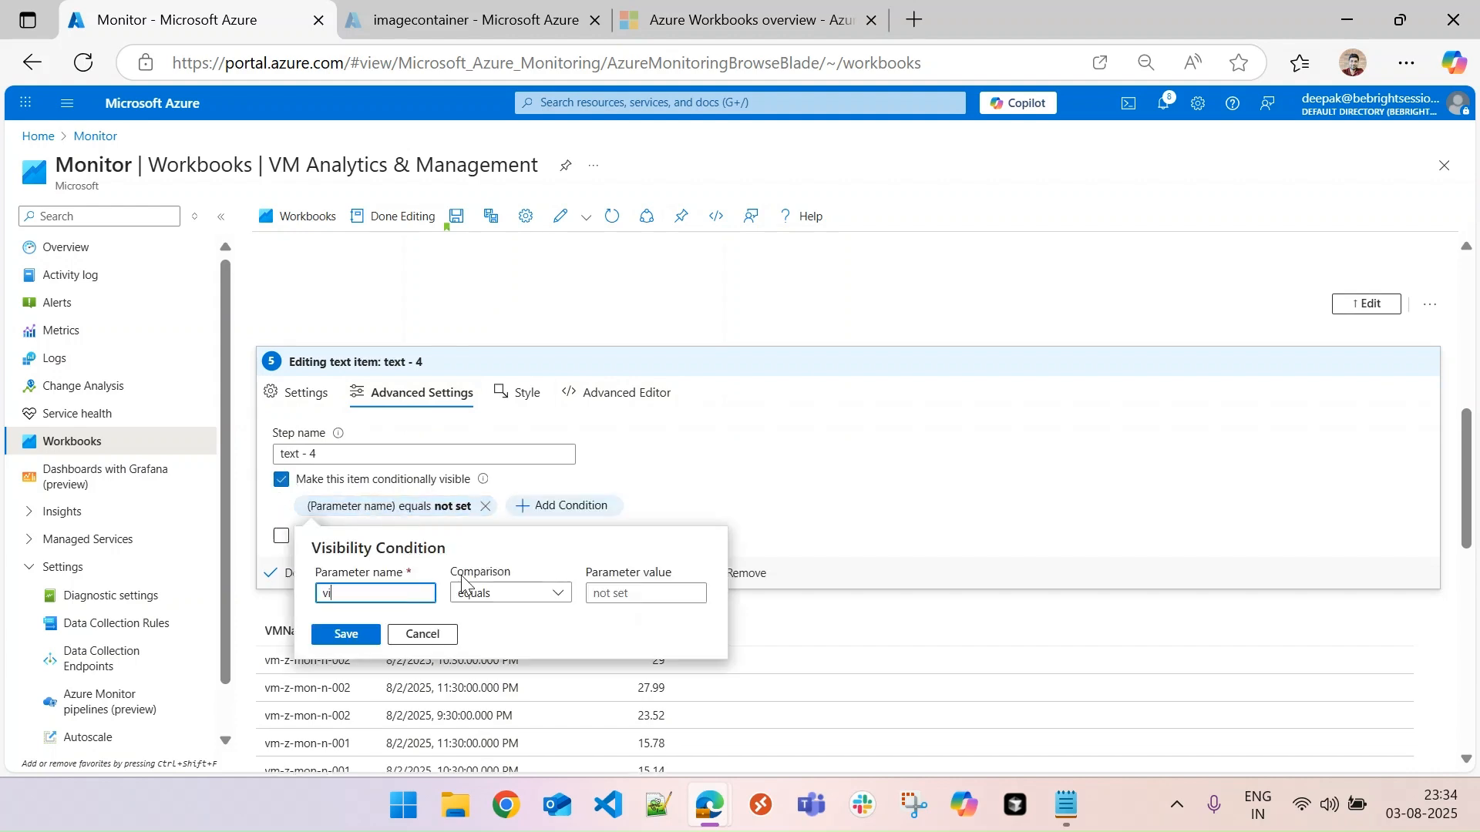
{"action": "type", "text": "ew"}
{"action": "key", "text": "Tab"}
{"action": "key", "text": "Tab"}
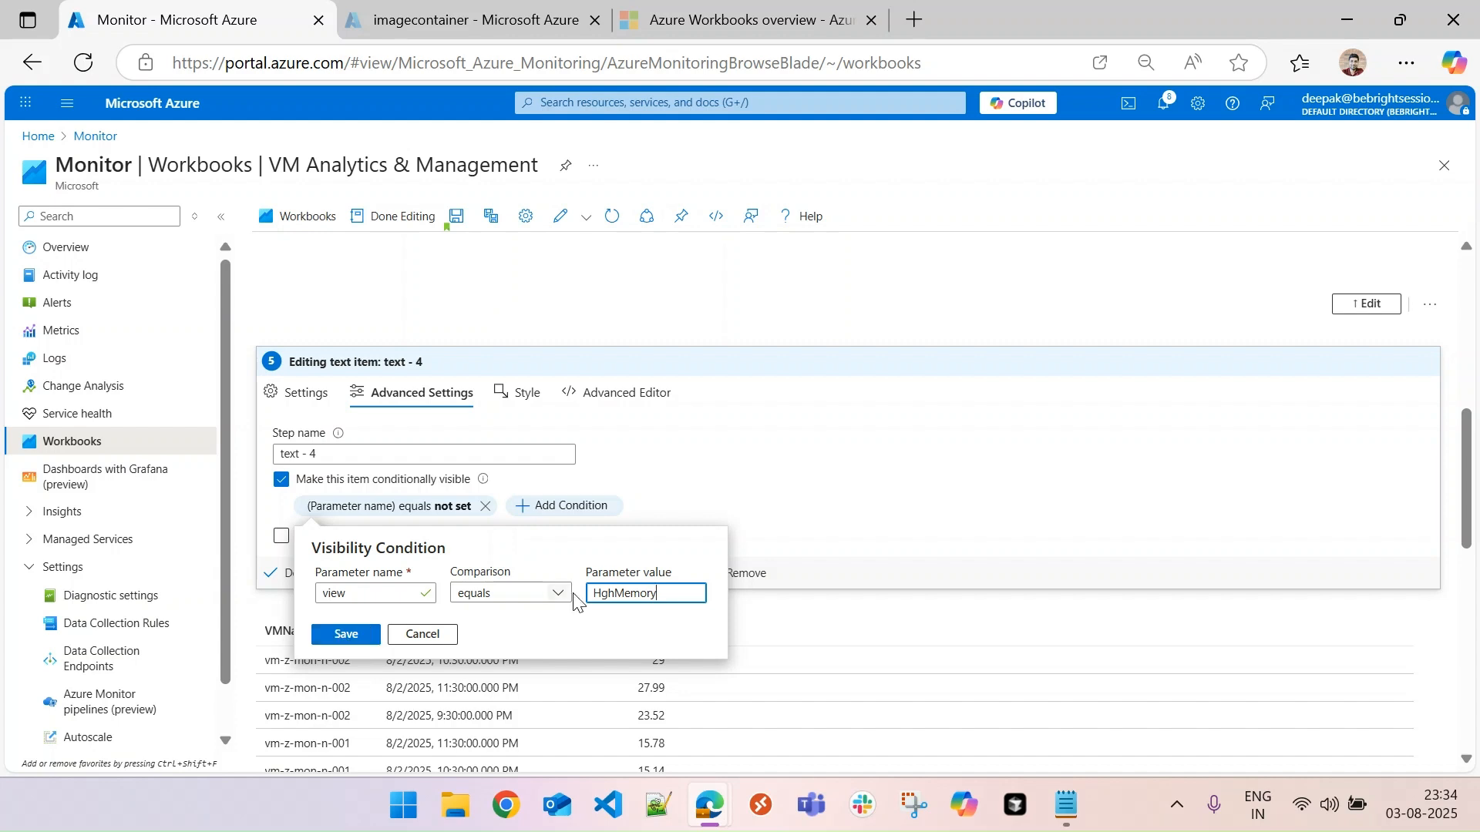
{"action": "double_click", "coordinate": [625, 592]}
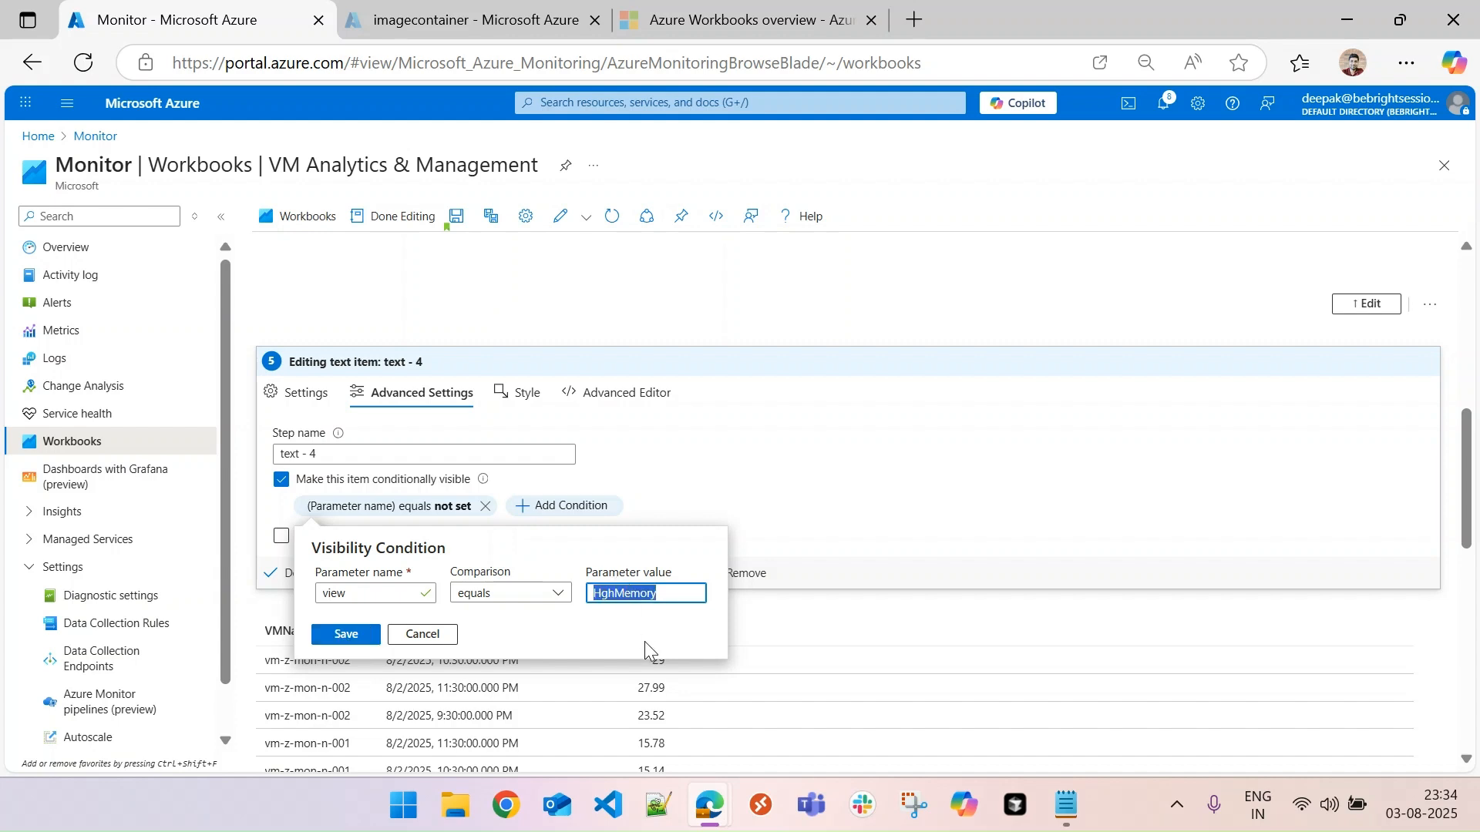
{"action": "left_click", "coordinate": [343, 640]}
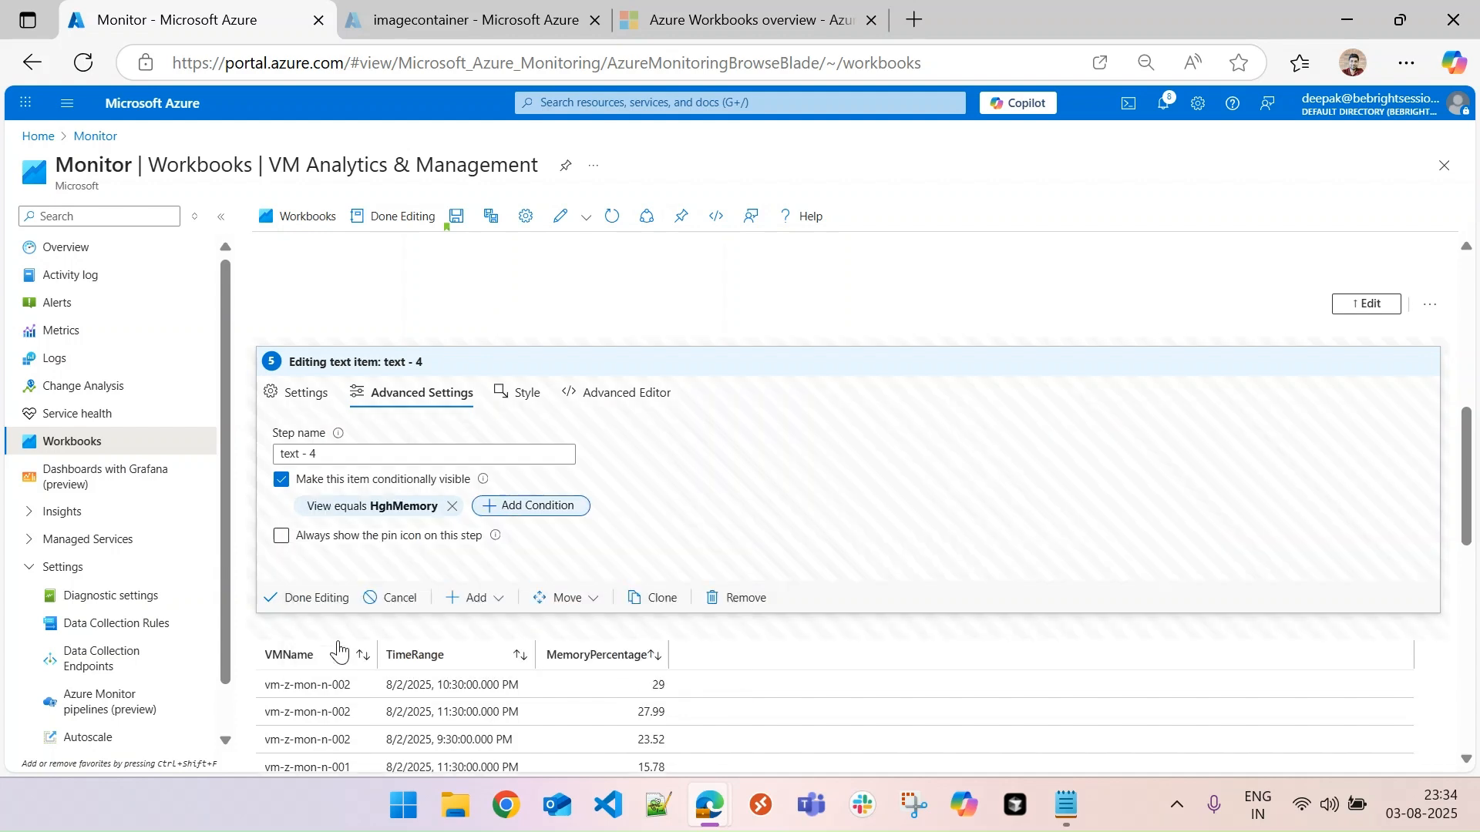
{"action": "left_click", "coordinate": [312, 598]}
{"action": "left_click_drag", "start_coordinate": [1464, 520], "coordinate": [1470, 488]}
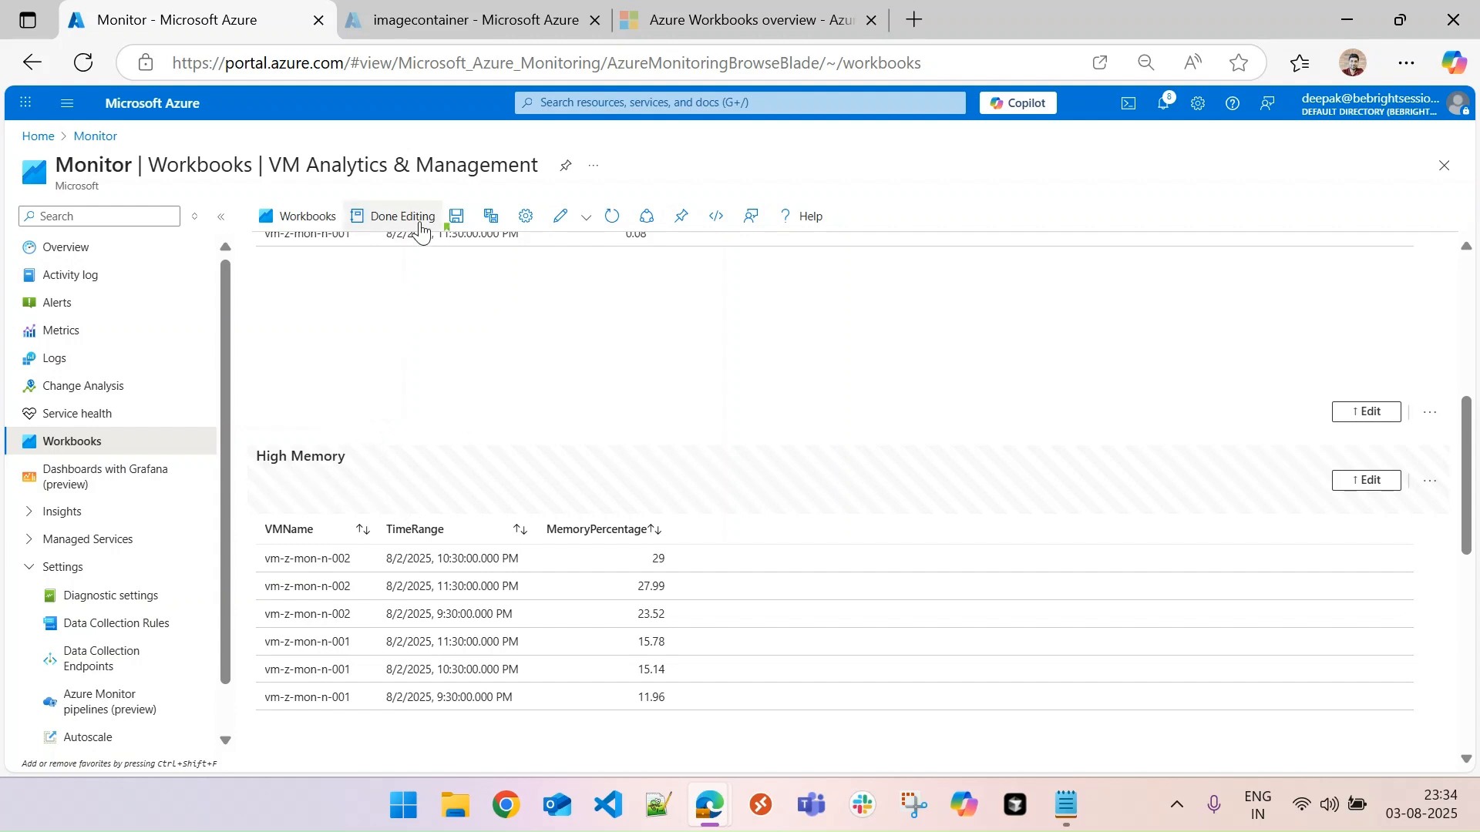
- Make the High Memory query conditionally visible when parameter view equals HghMemory, and finish editing the query item
{"action": "left_click_drag", "start_coordinate": [1467, 469], "coordinate": [1467, 534]}
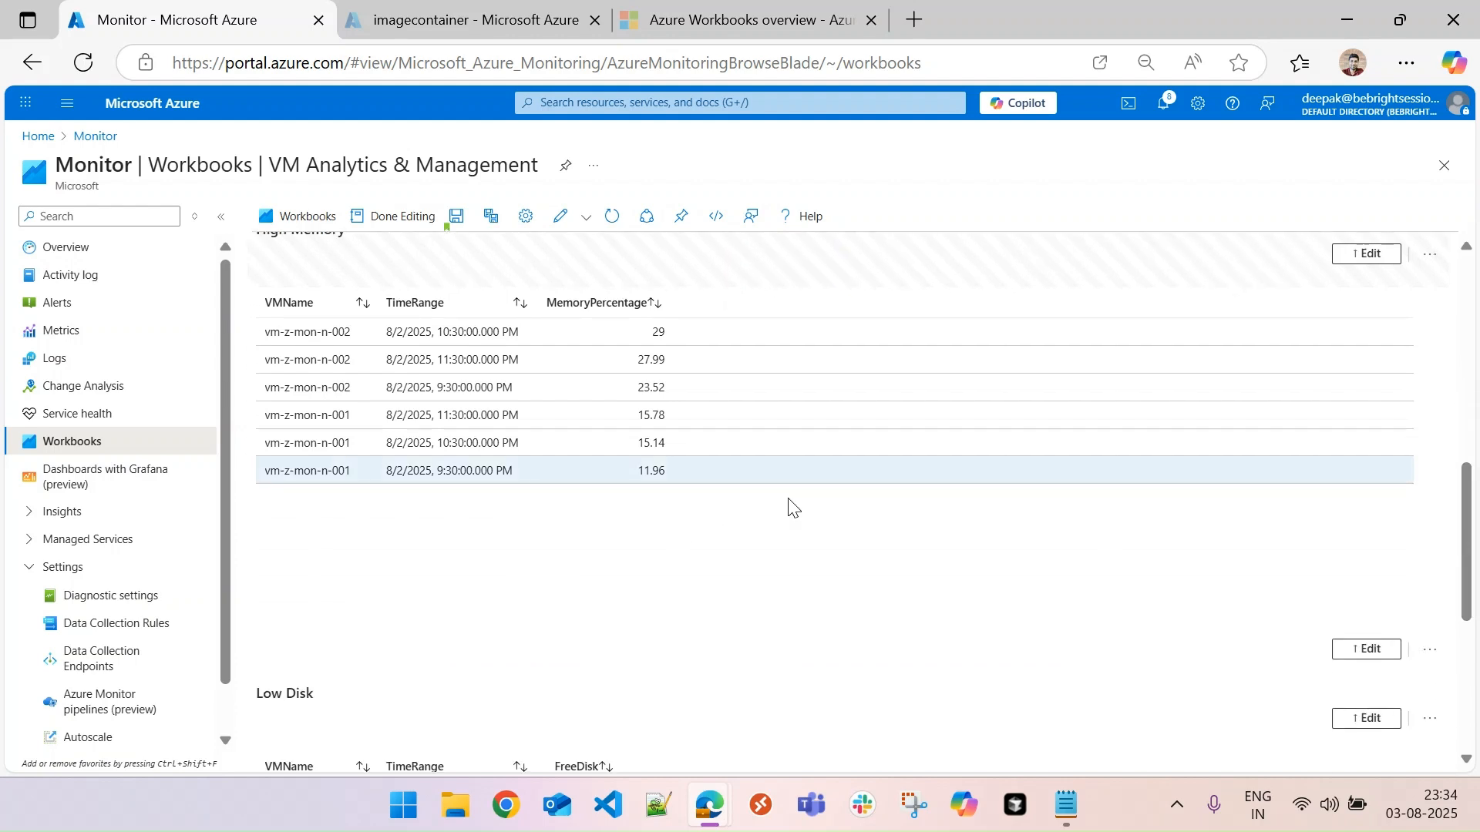
{"action": "left_click", "coordinate": [1366, 649]}
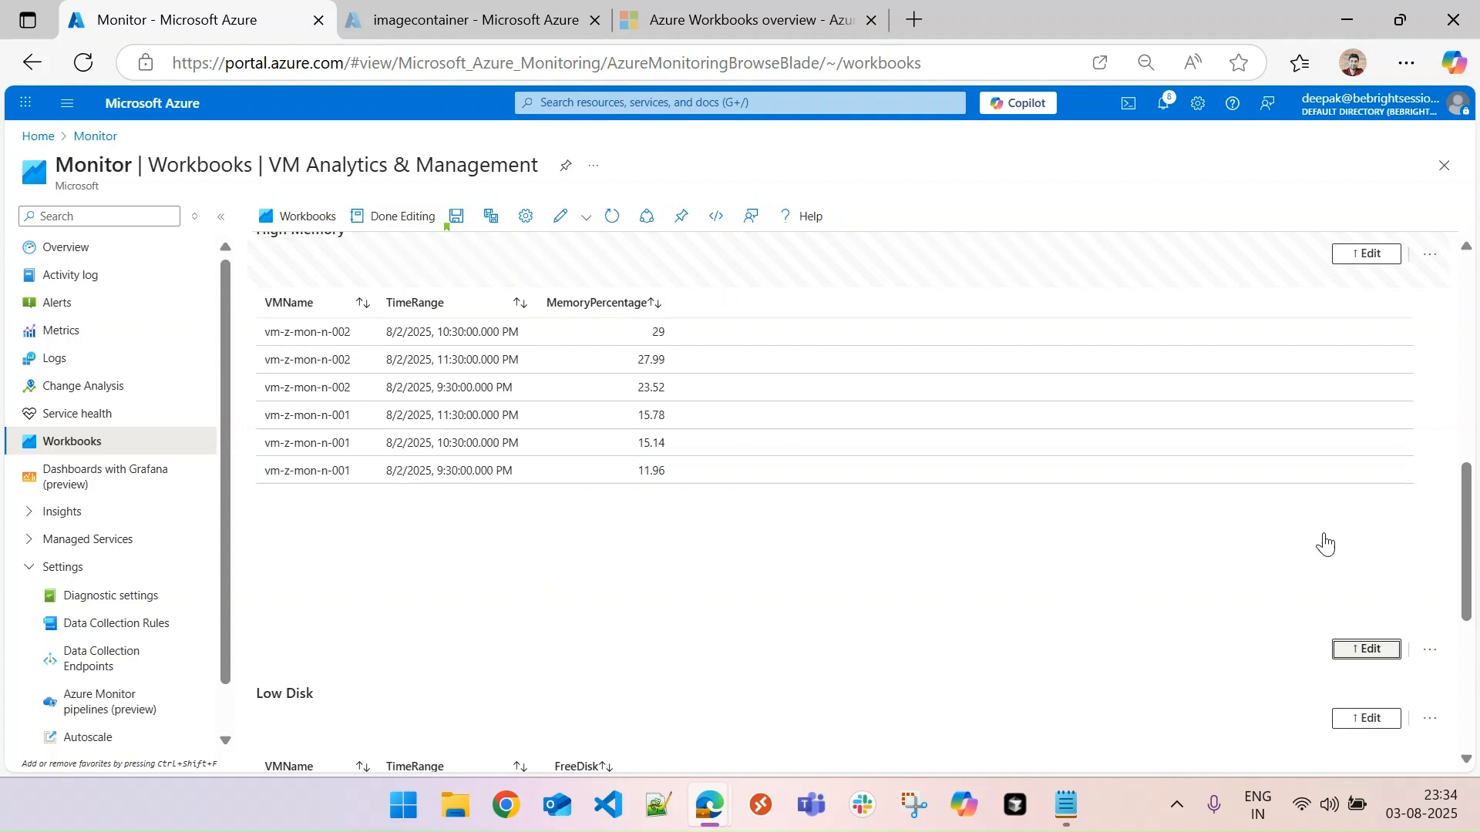
{"action": "left_click", "coordinate": [379, 343]}
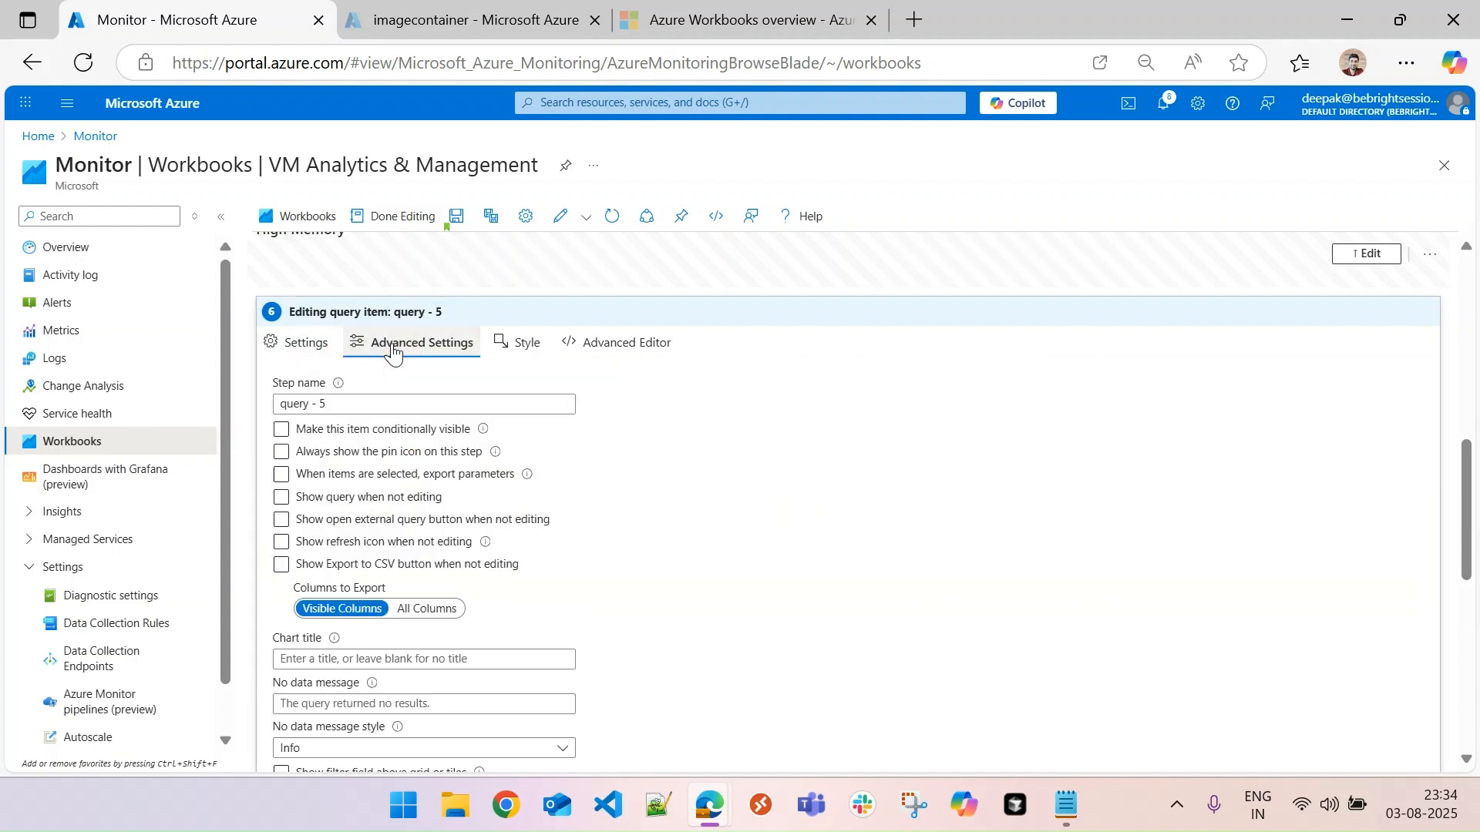
{"action": "left_click", "coordinate": [281, 430]}
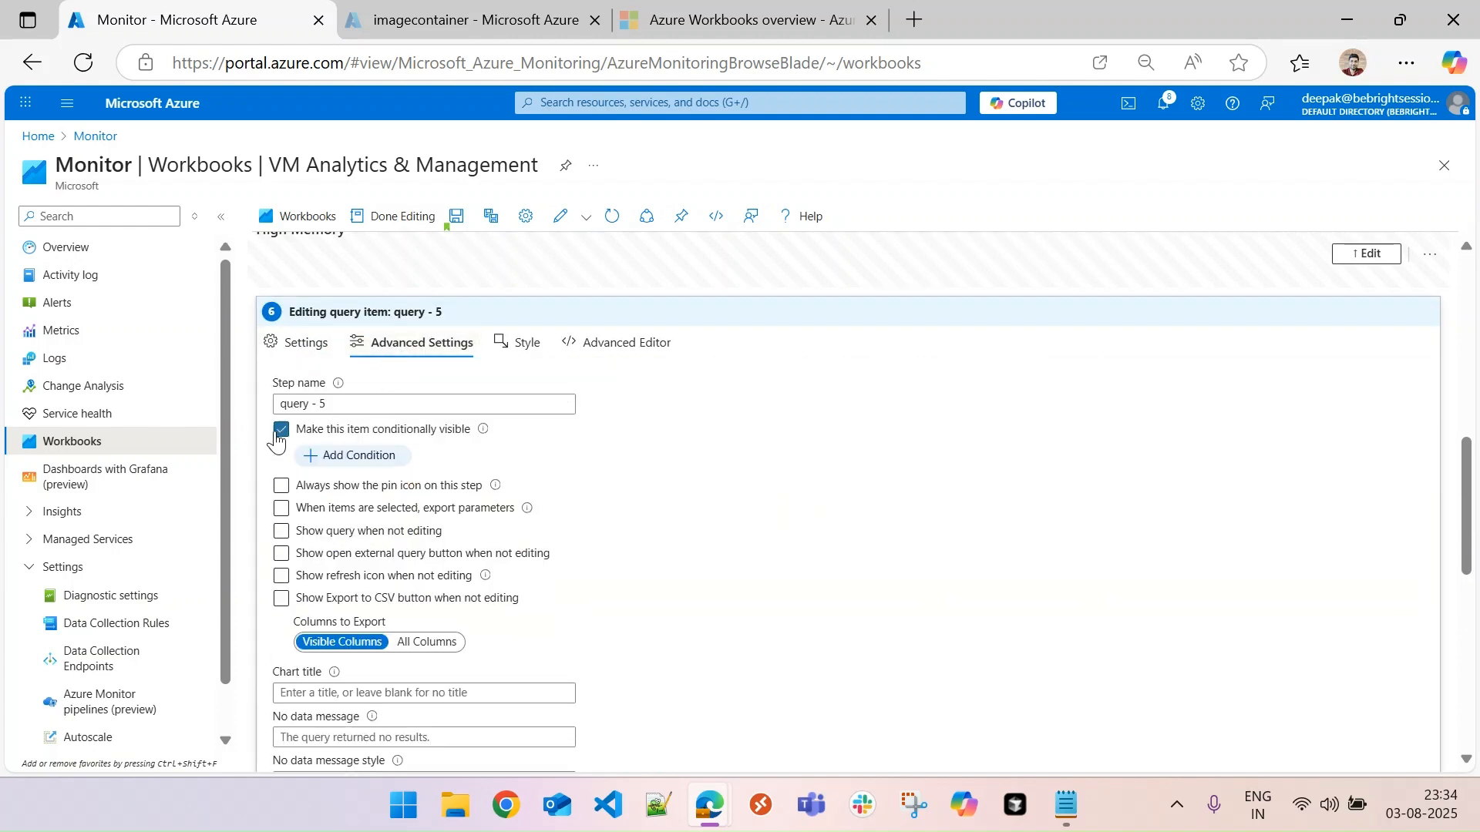
{"action": "left_click", "coordinate": [356, 458]}
{"action": "type", "text": "view"}
{"action": "key", "text": "Tab"}
{"action": "key", "text": "Tab"}
{"action": "type", "text": "HghMemory"}
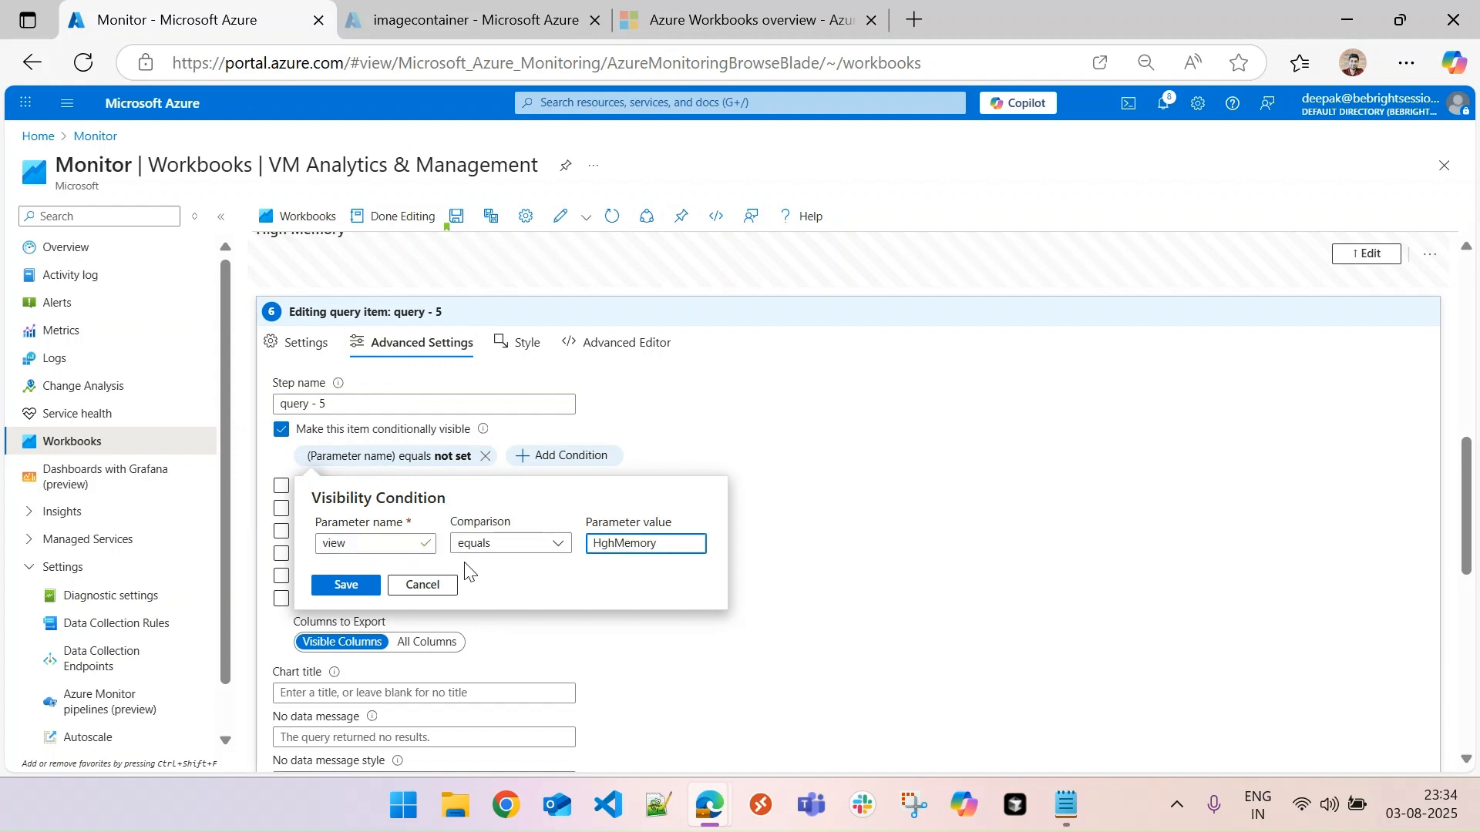
{"action": "left_click", "coordinate": [349, 585]}
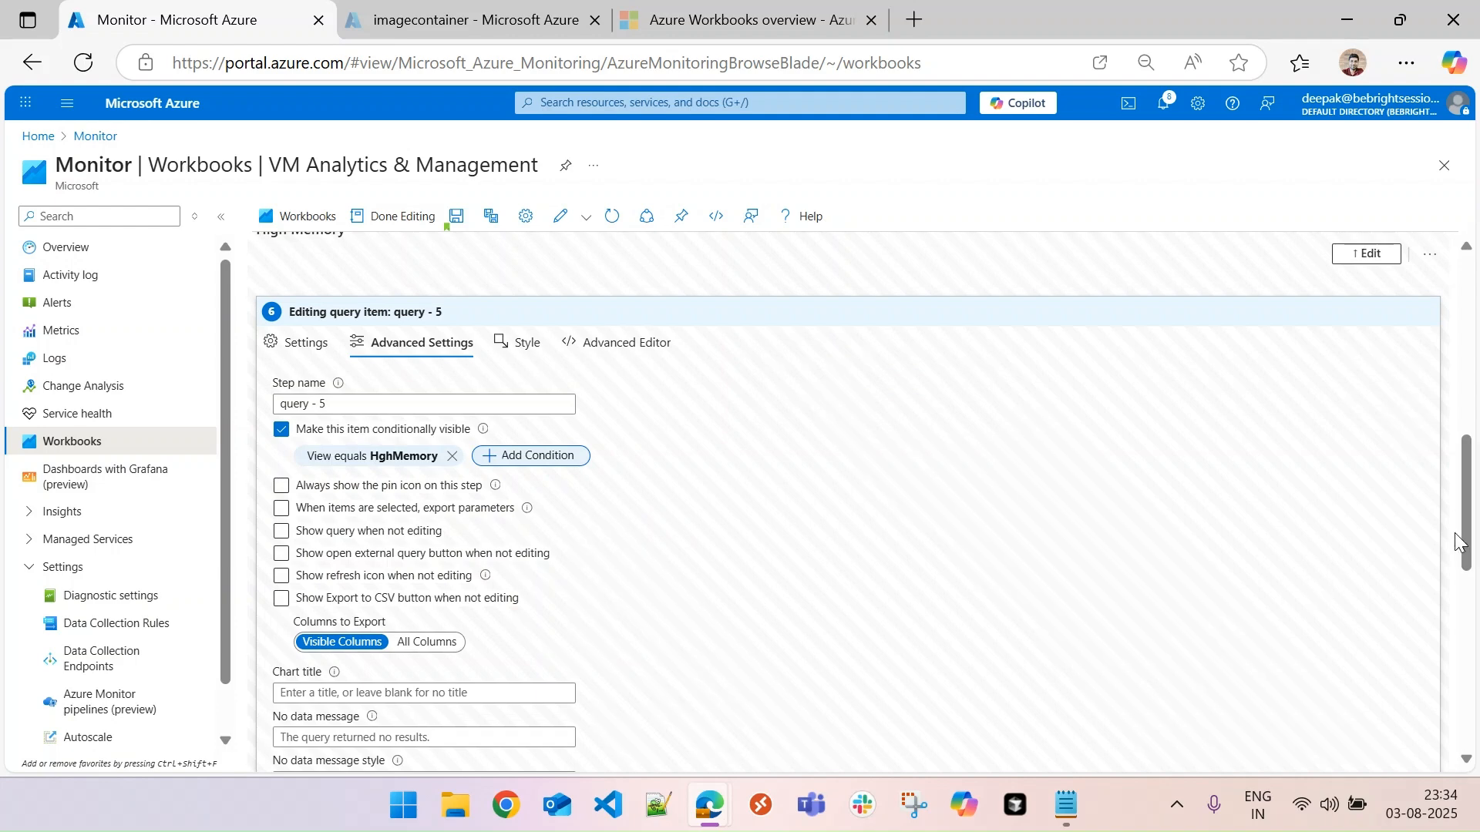
{"action": "scroll", "coordinate": [406, 735], "scroll_direction": "down", "scroll_amount": 3}
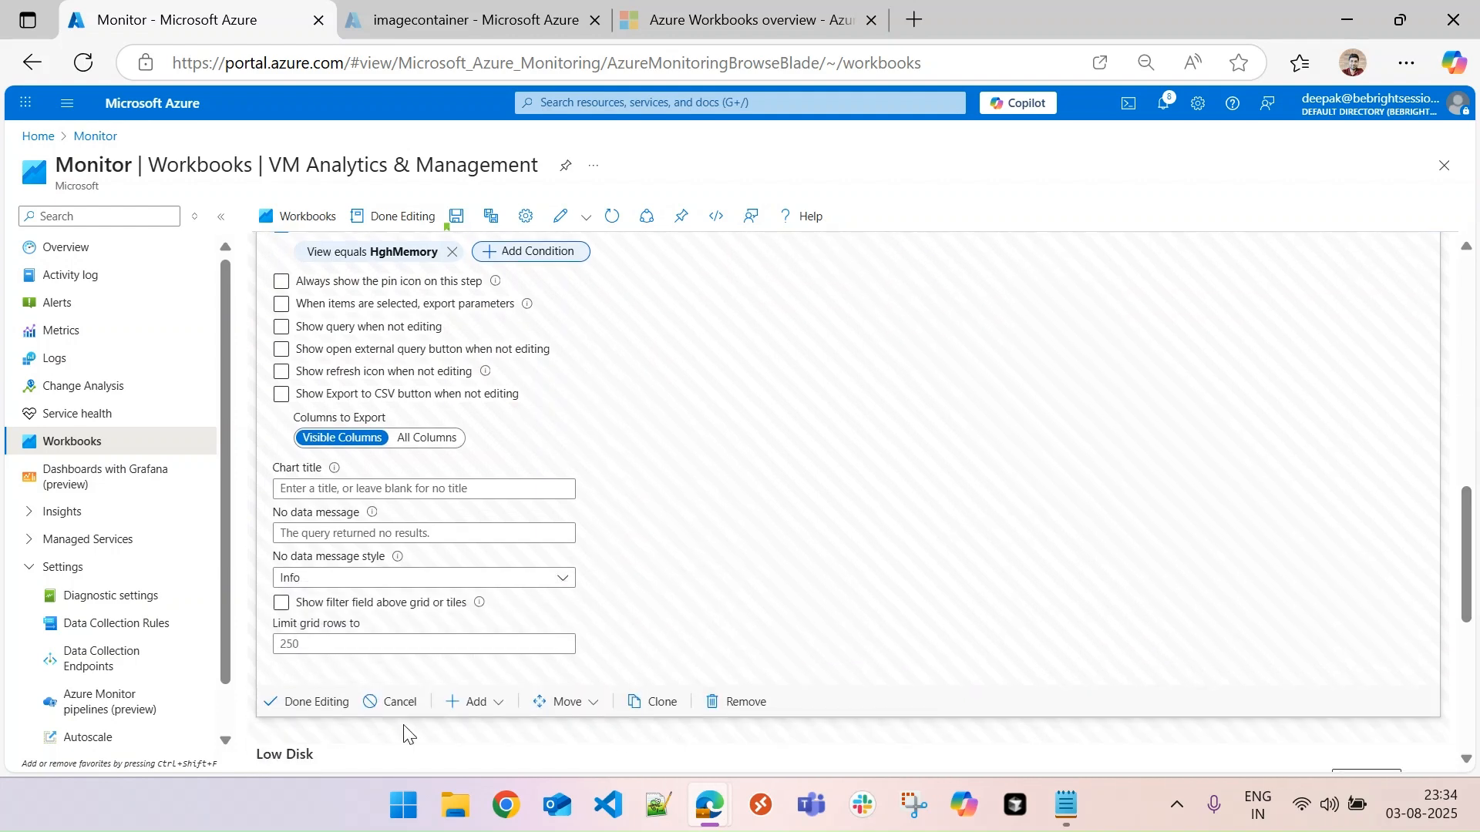
{"action": "left_click", "coordinate": [331, 703]}
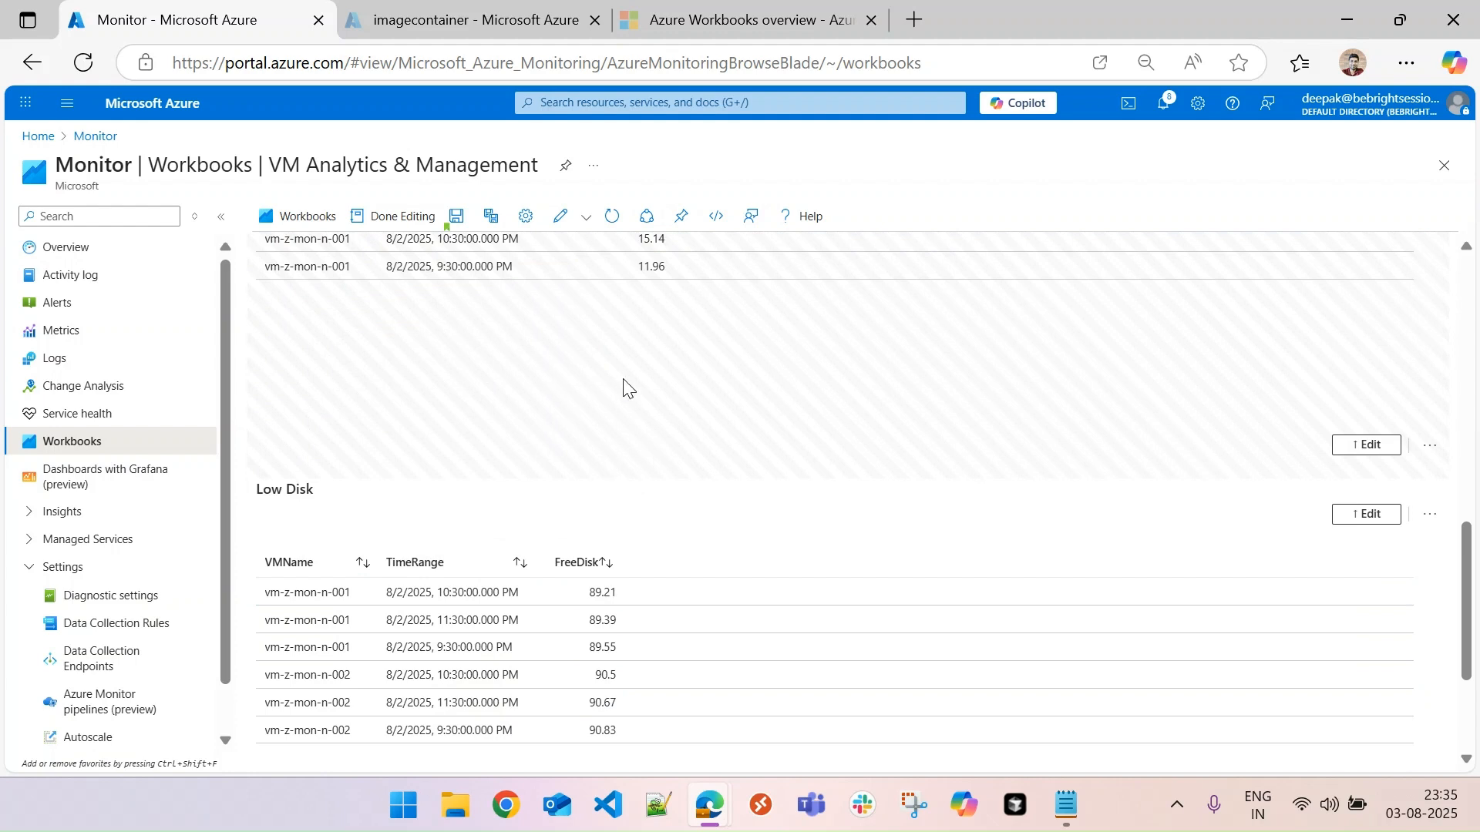
- Make the Low Disk heading conditionally visible when parameter view equals HighDisk
{"action": "left_click", "coordinate": [1364, 514]}
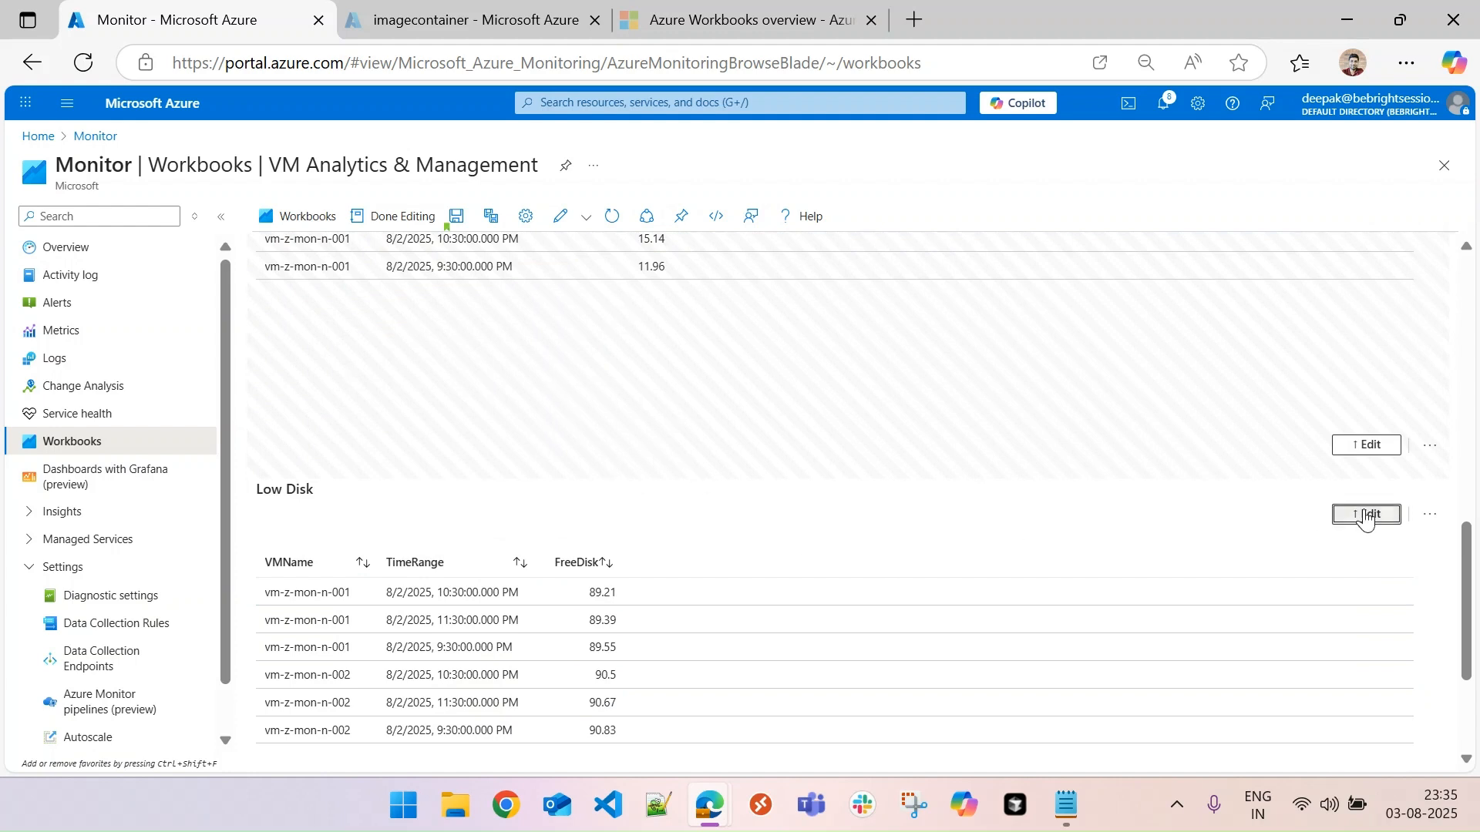
{"action": "left_click", "coordinate": [421, 537]}
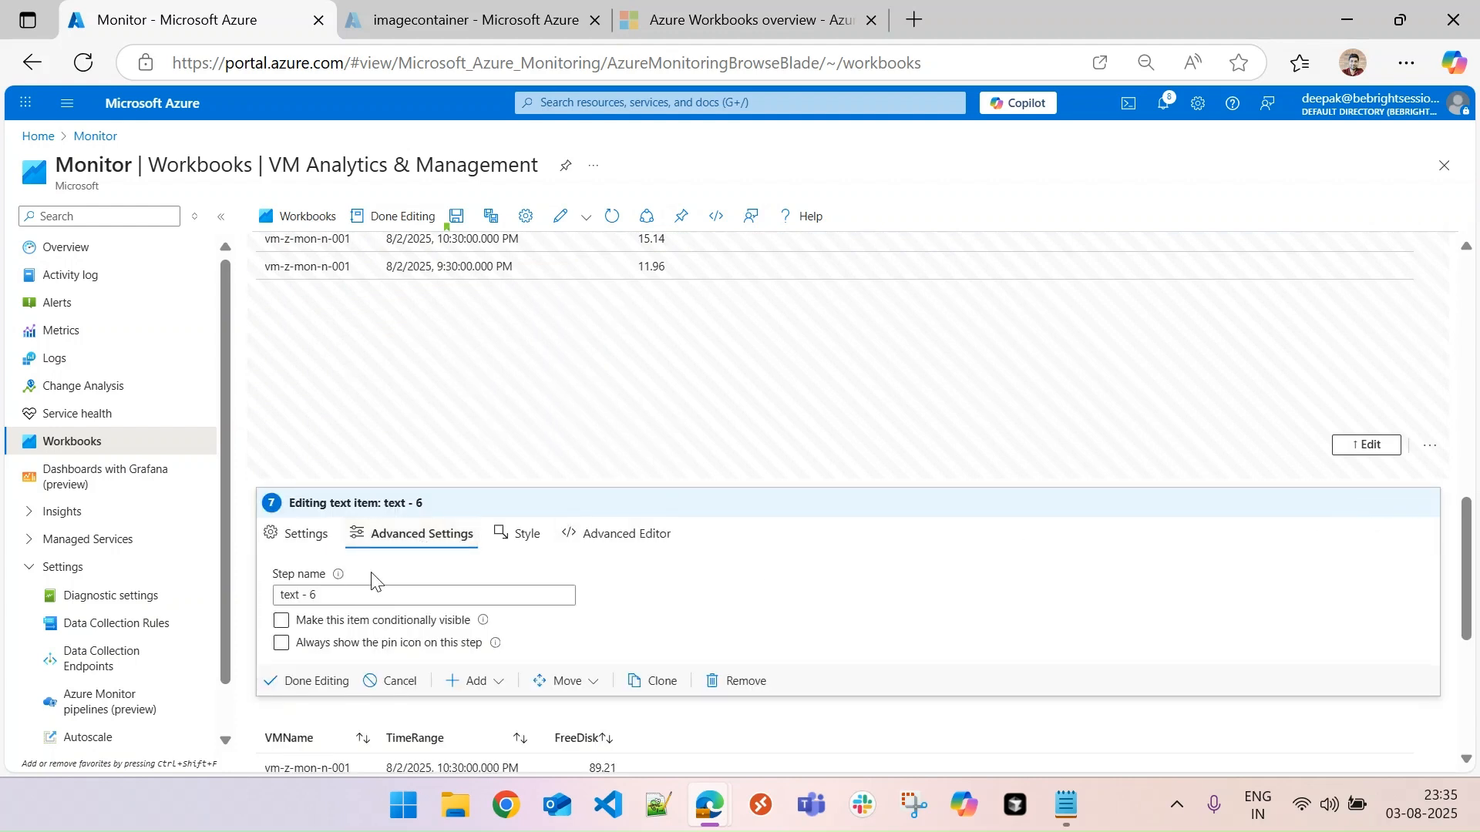
{"action": "left_click", "coordinate": [312, 624]}
{"action": "left_click", "coordinate": [351, 646]}
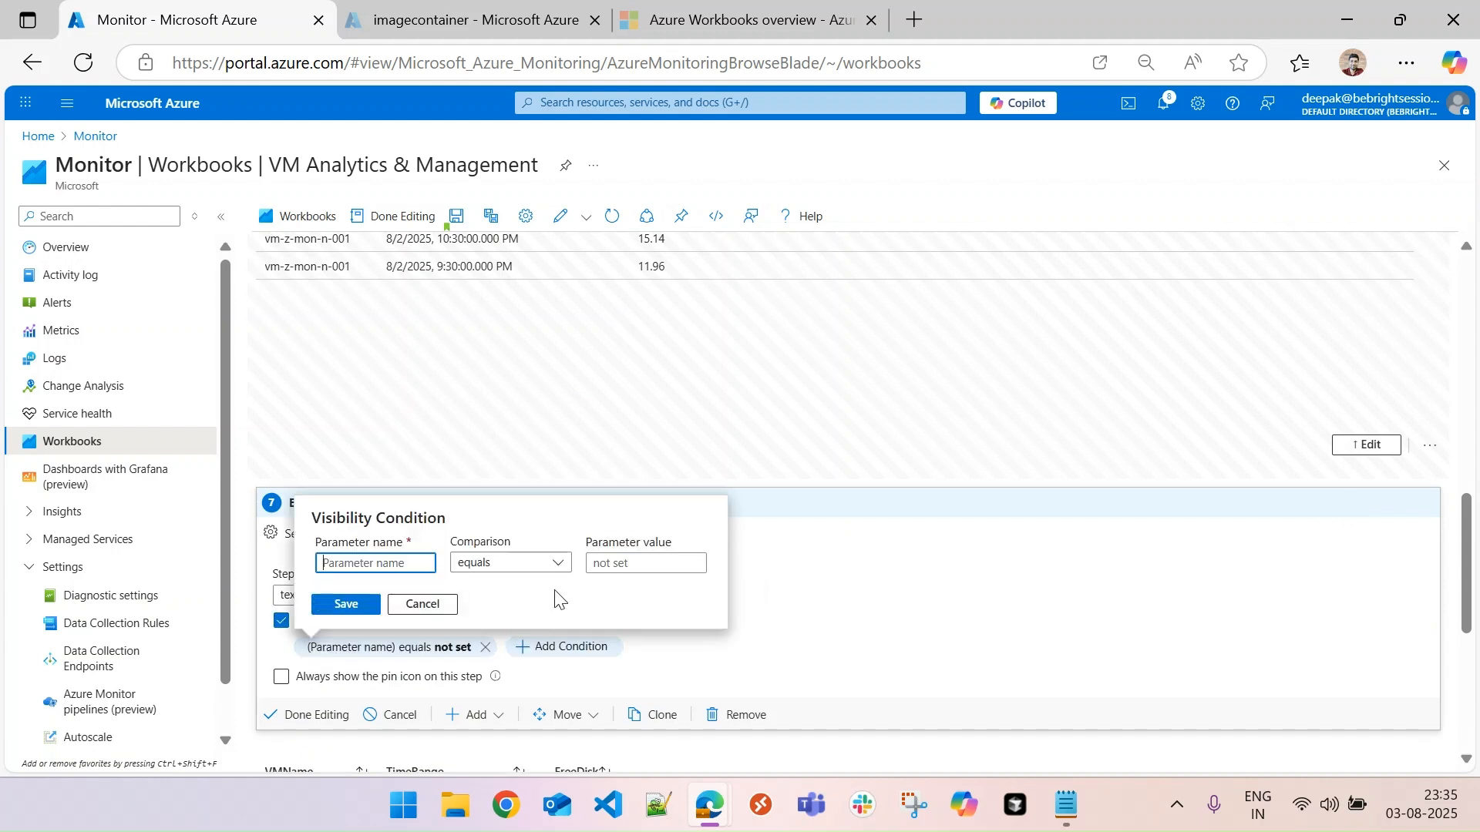
{"action": "type", "text": "v"}
{"action": "key", "text": "Tab"}
{"action": "key", "text": "Tab"}
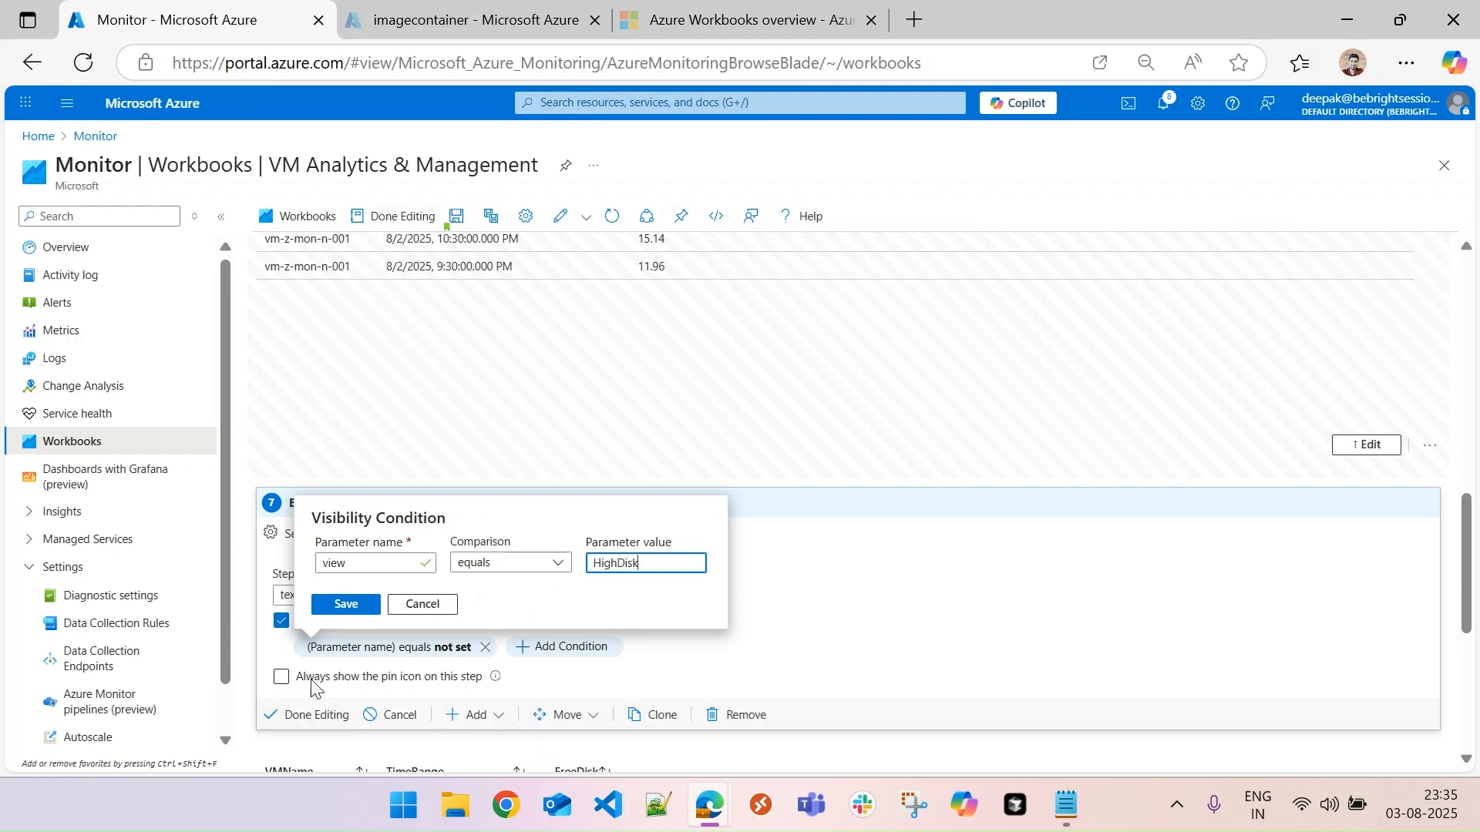
{"action": "left_click", "coordinate": [346, 605]}
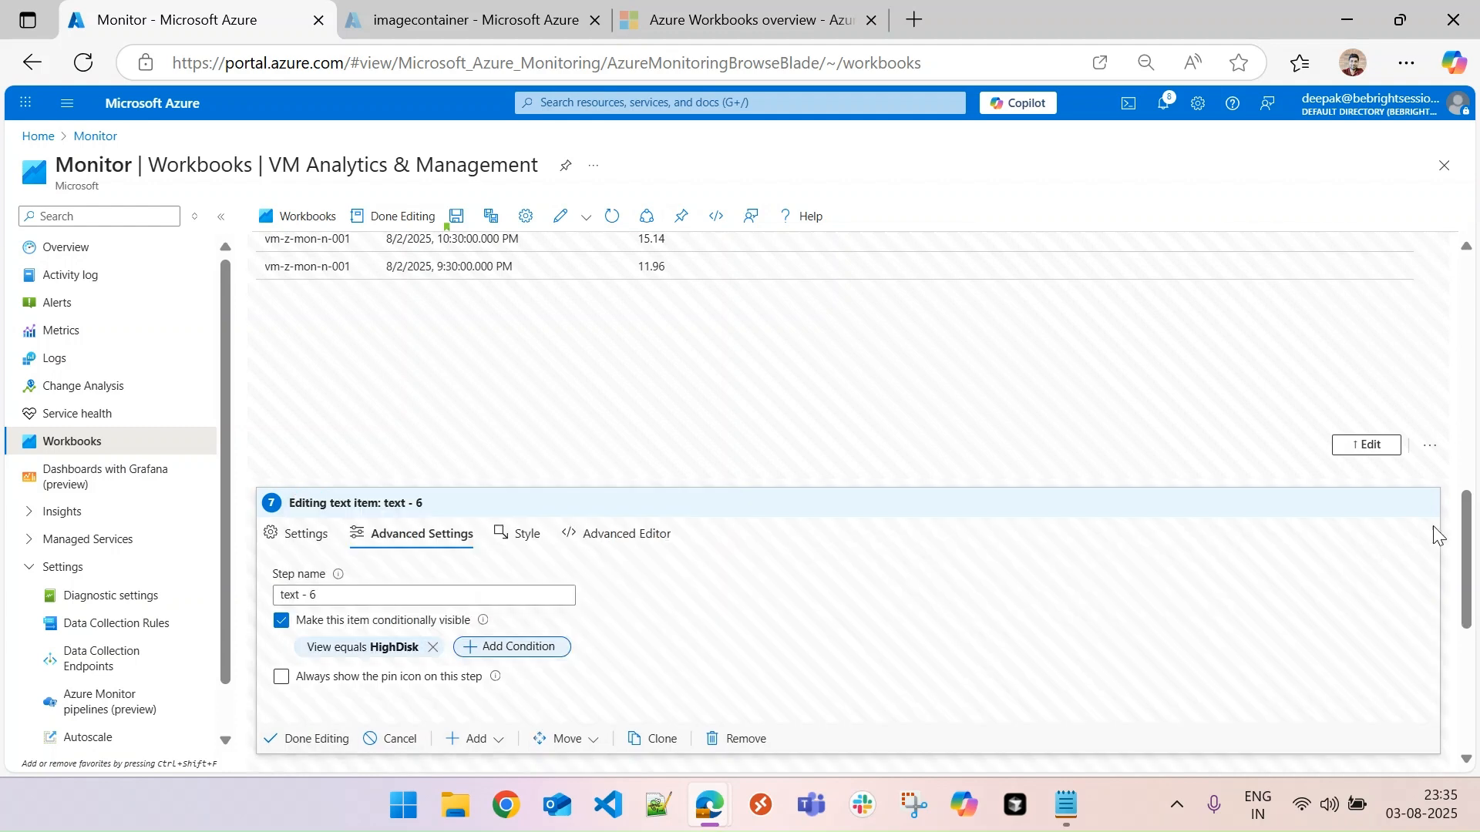
- Change the Low Disk heading's visibility condition value to LowDisk, and finish editing the text item
{"action": "left_click_drag", "start_coordinate": [1463, 562], "coordinate": [1472, 649]}
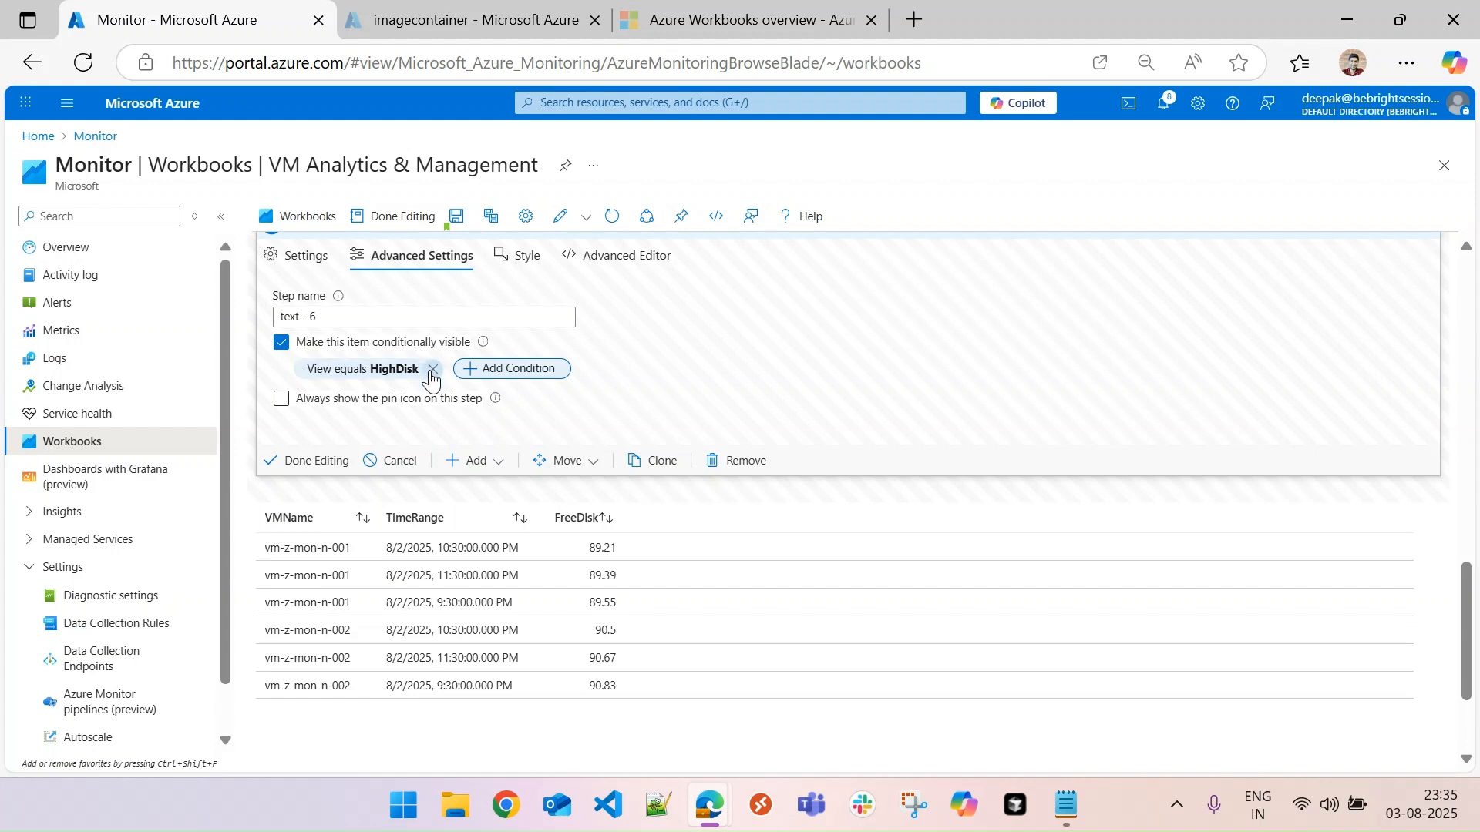
{"action": "left_click", "coordinate": [396, 371]}
{"action": "left_click", "coordinate": [493, 457]}
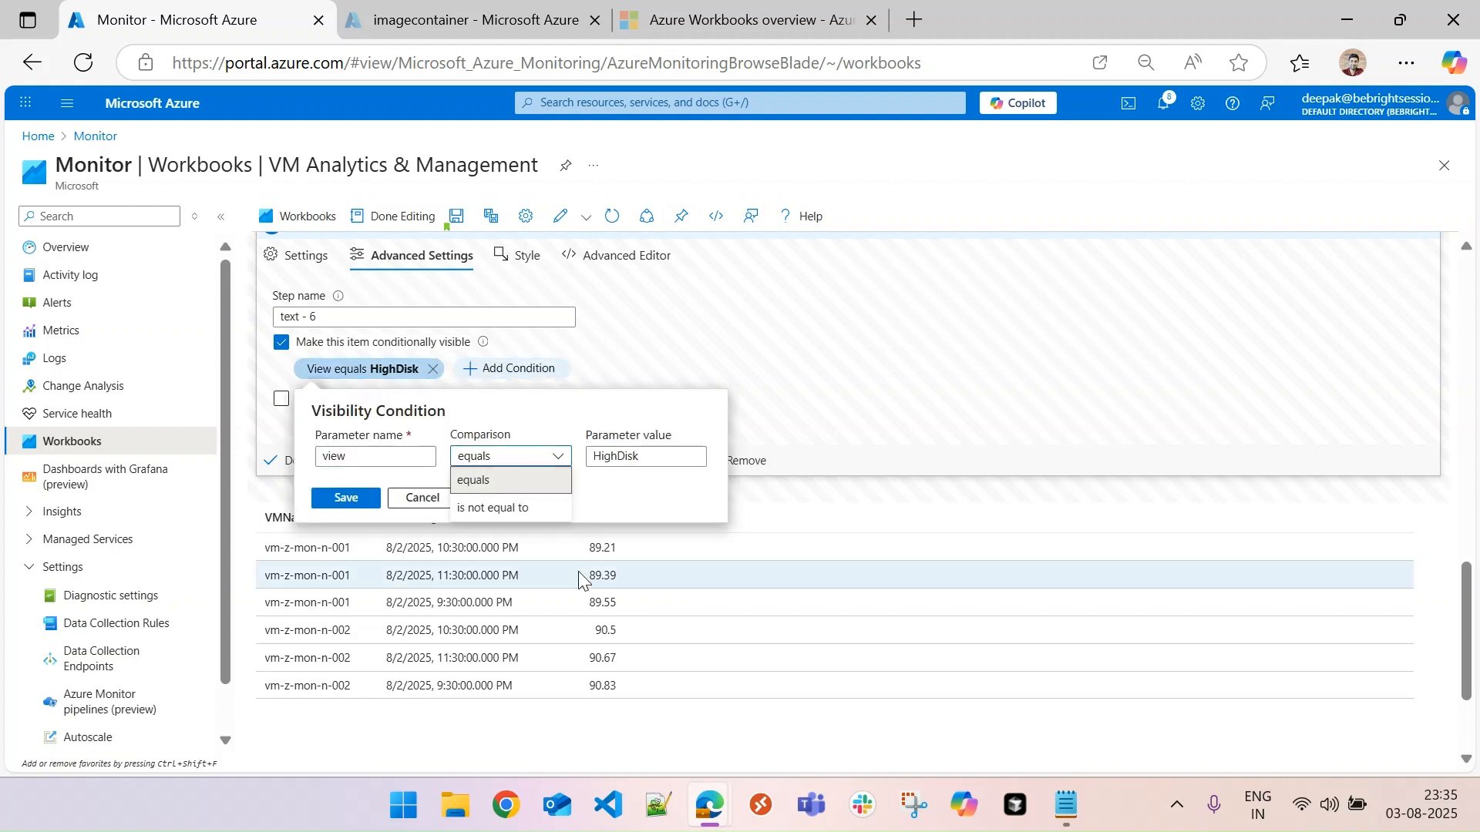
{"action": "key", "text": "Tab"}
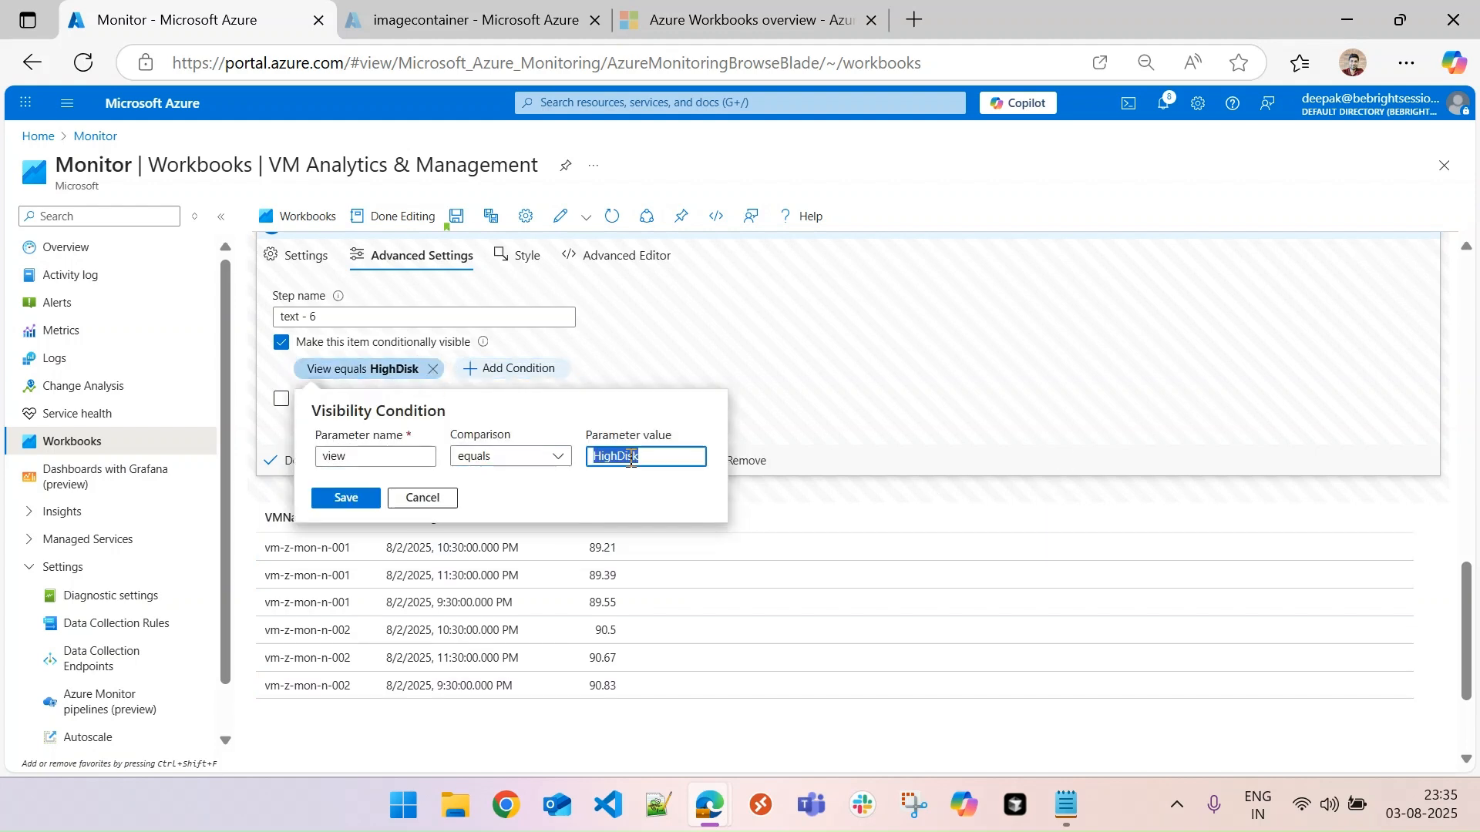
{"action": "type", "text": "Lo"}
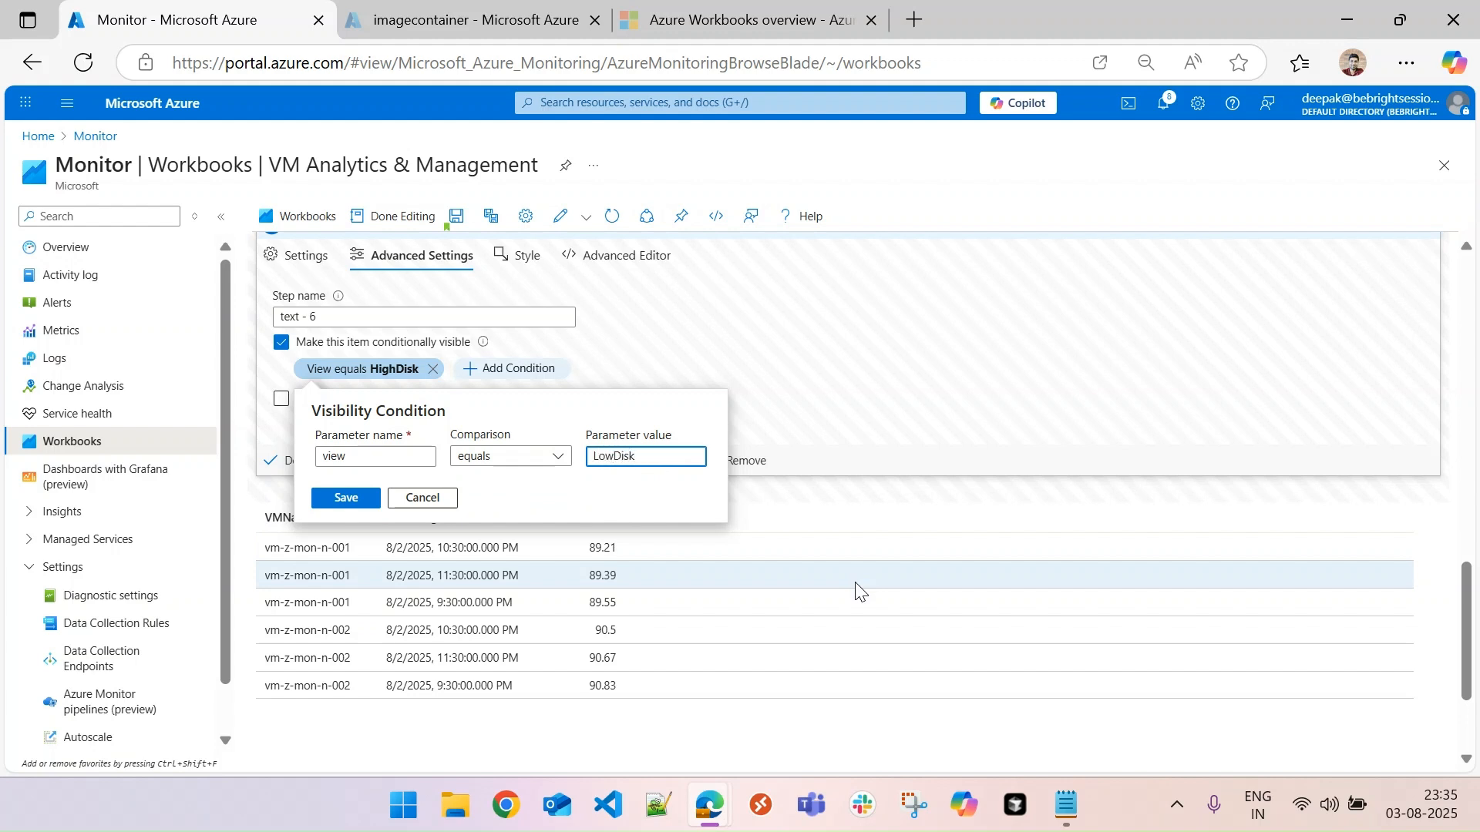
{"action": "left_click", "coordinate": [346, 497]}
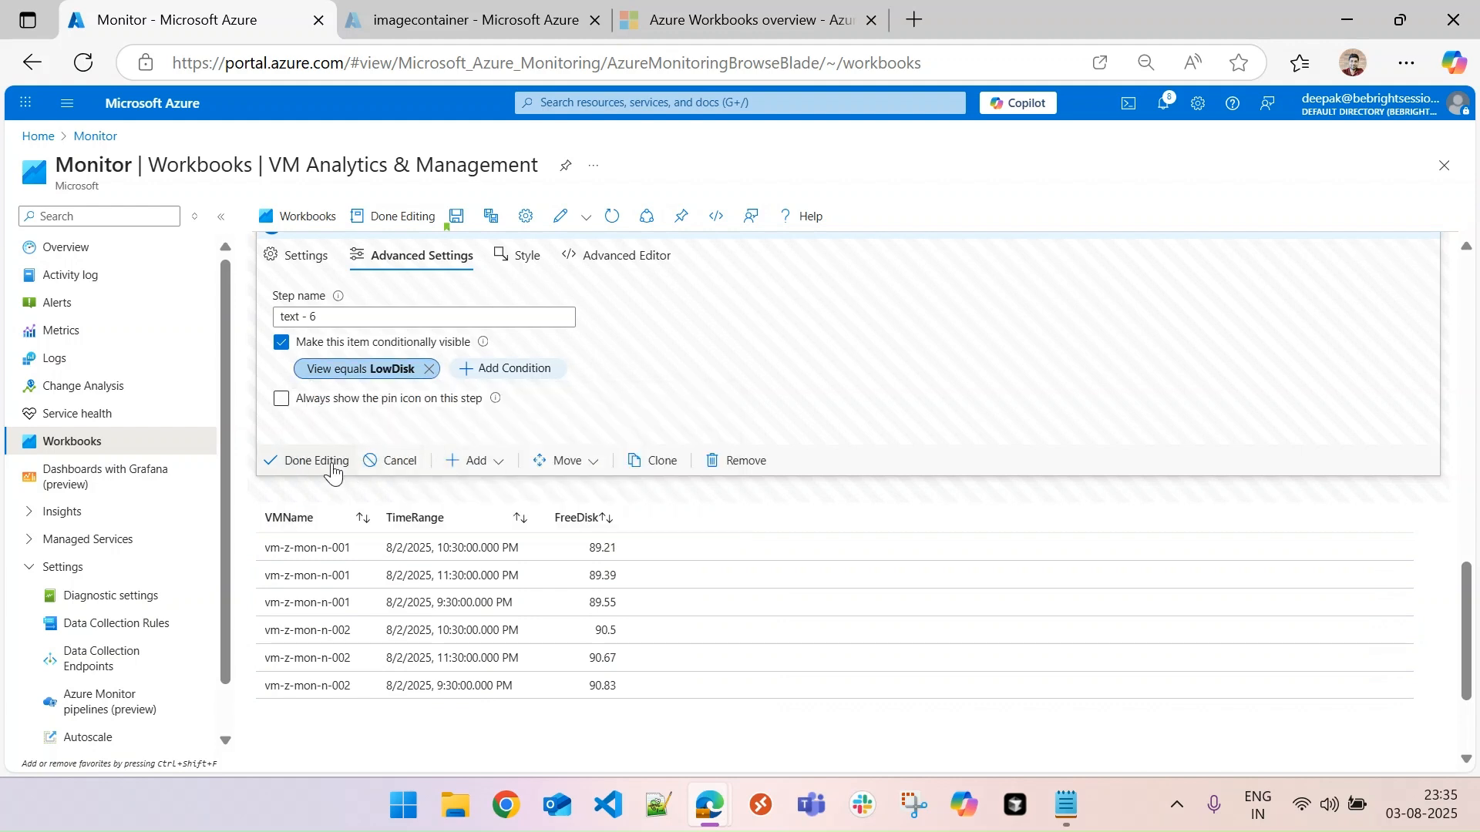
{"action": "left_click", "coordinate": [336, 465]}
- Make the Low Disk query conditionally visible when parameter view equals LowDisk, and finish editing the query item
{"action": "left_click", "coordinate": [1366, 690]}
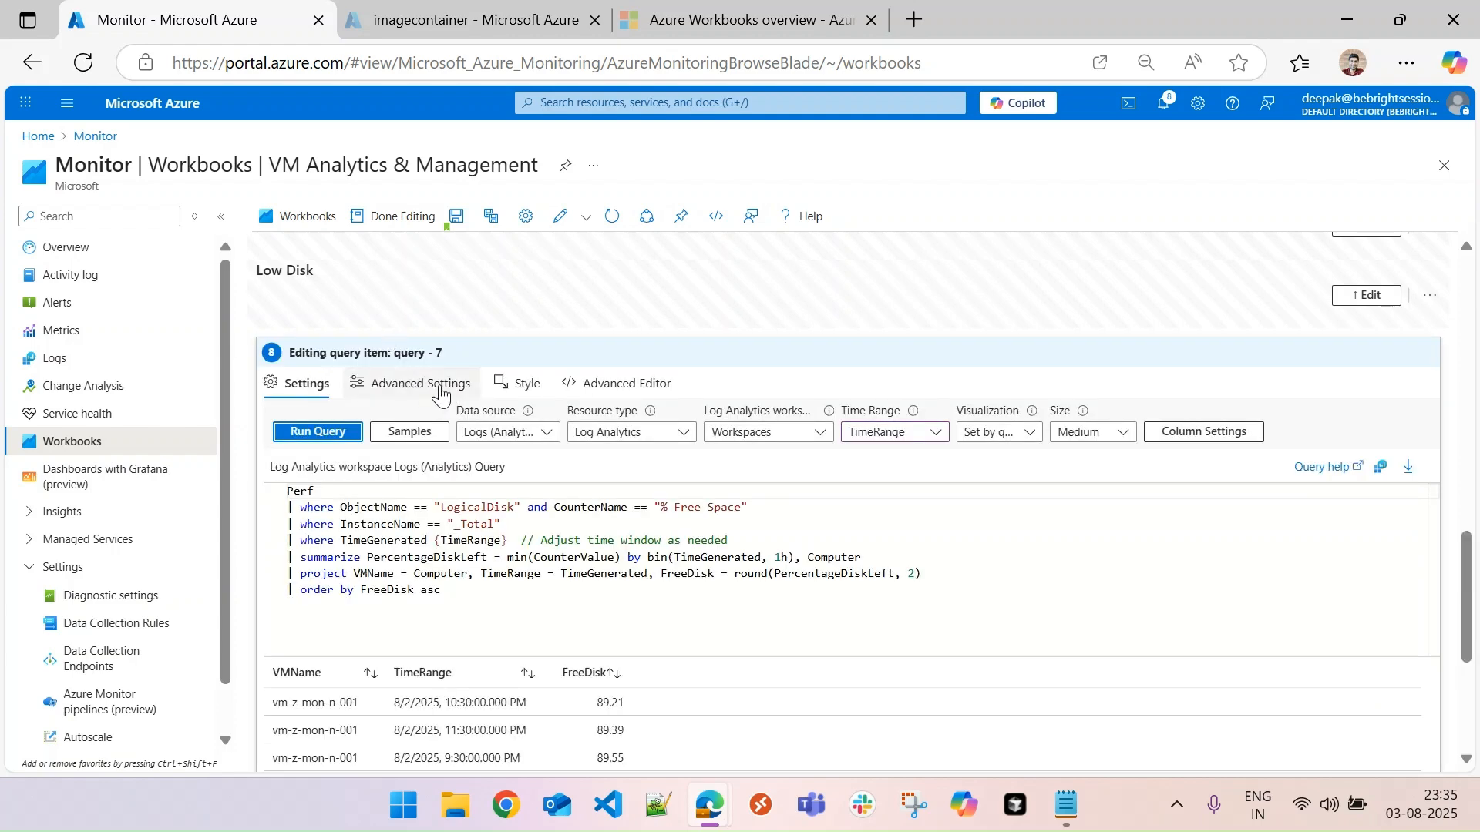
{"action": "left_click", "coordinate": [442, 395]}
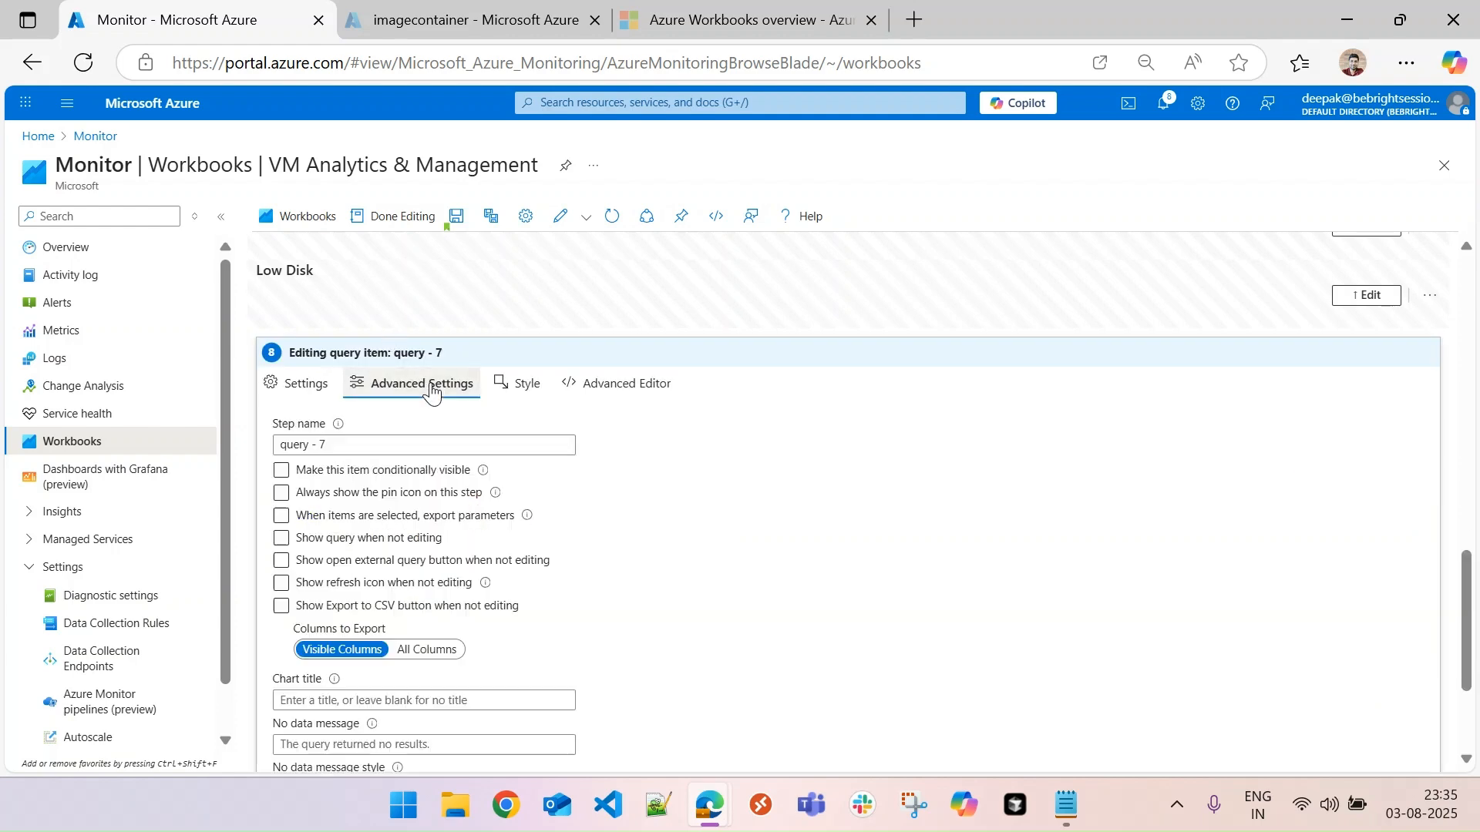
{"action": "left_click", "coordinate": [280, 471]}
{"action": "left_click", "coordinate": [361, 498]}
{"action": "type", "text": "v"}
{"action": "key", "text": "Tab"}
{"action": "key", "text": "Tab"}
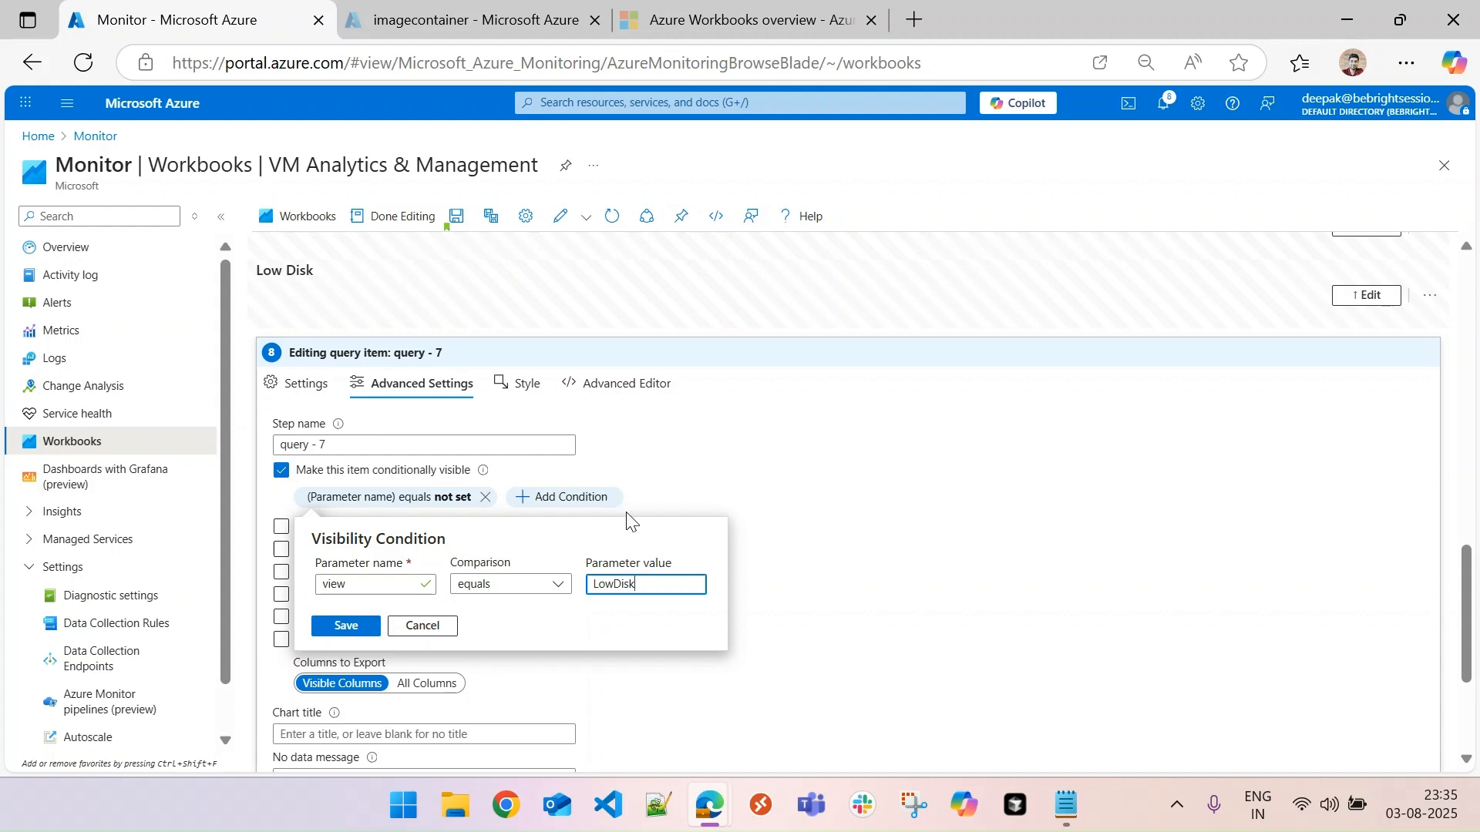
{"action": "left_click", "coordinate": [346, 625]}
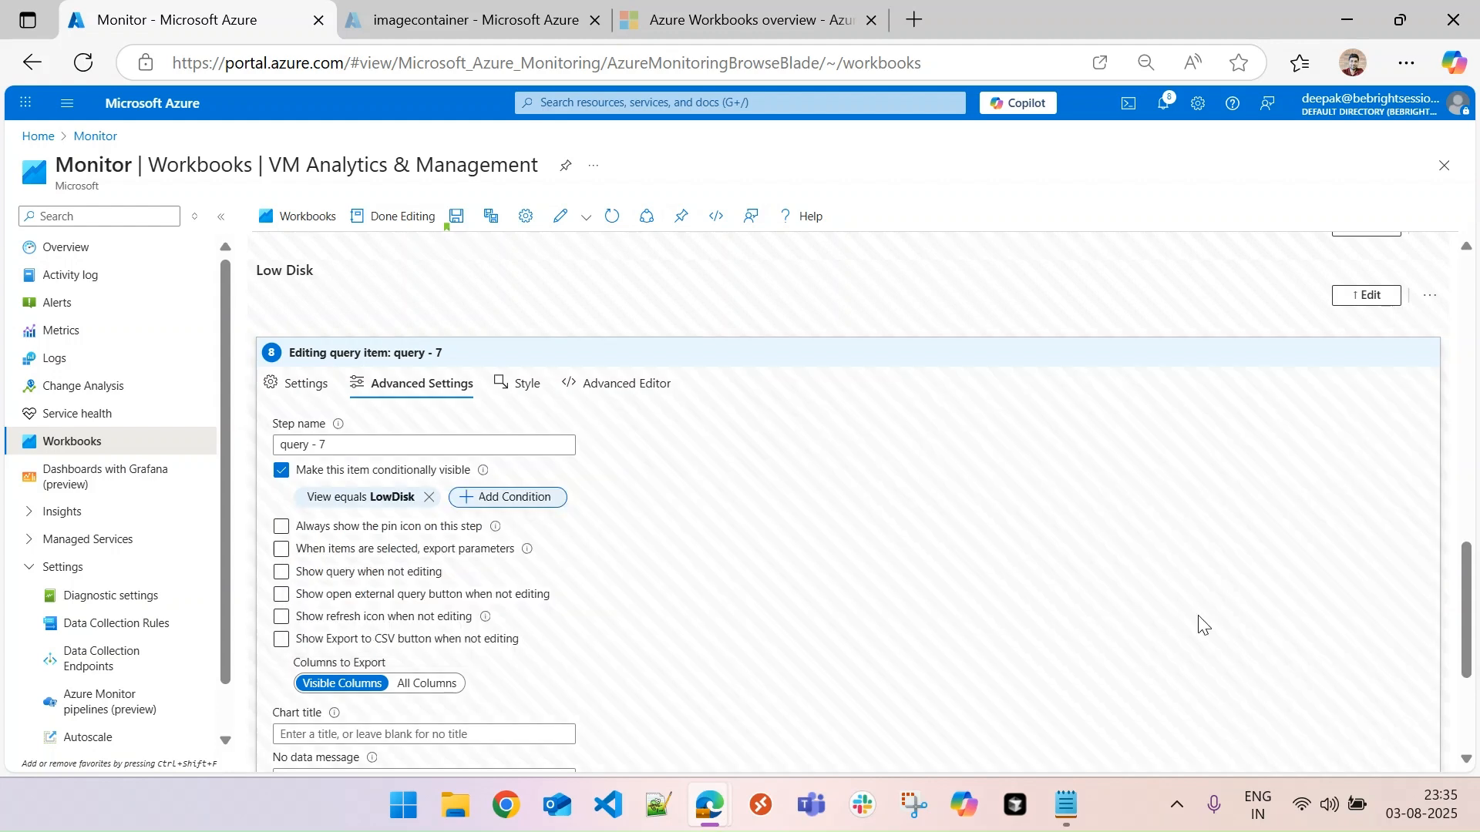
{"action": "scroll", "coordinate": [1464, 616], "scroll_direction": "down", "scroll_amount": 3}
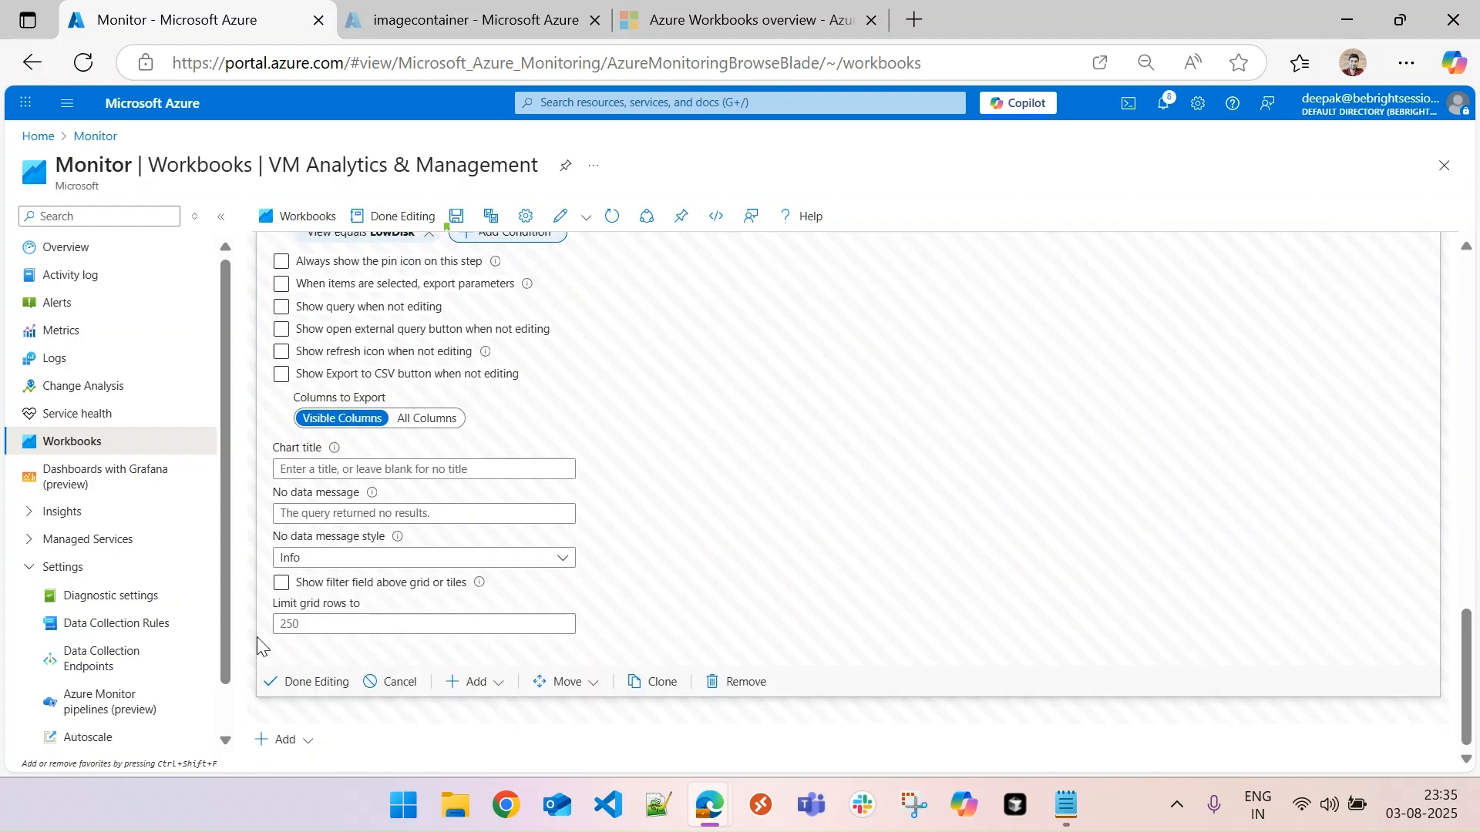
{"action": "left_click", "coordinate": [312, 683]}
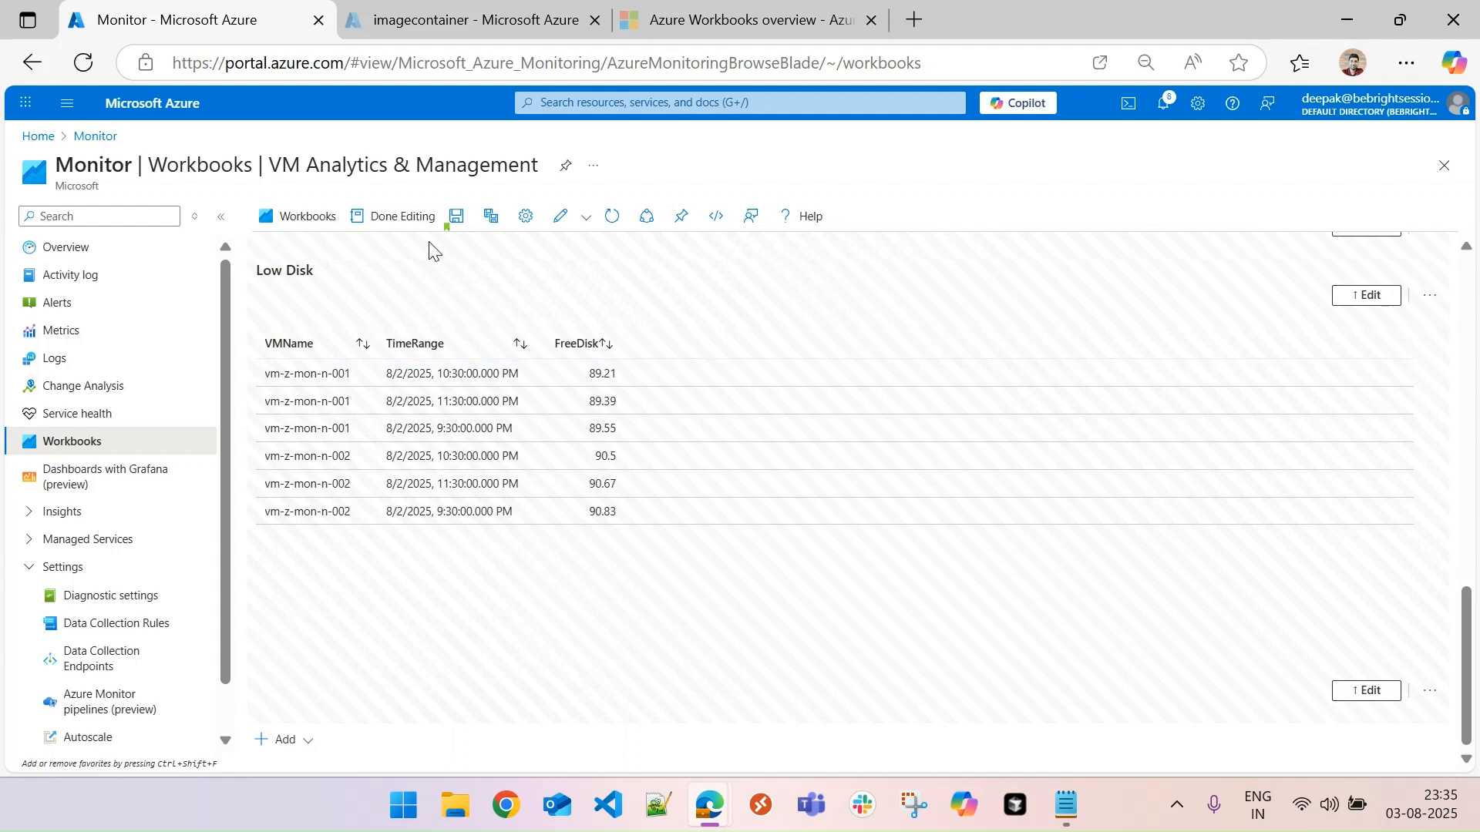
- Finish editing the workbook and test the View parameter with HighMemory, LowDisk, HighCPU and HighMemory again
{"action": "left_click", "coordinate": [400, 222]}
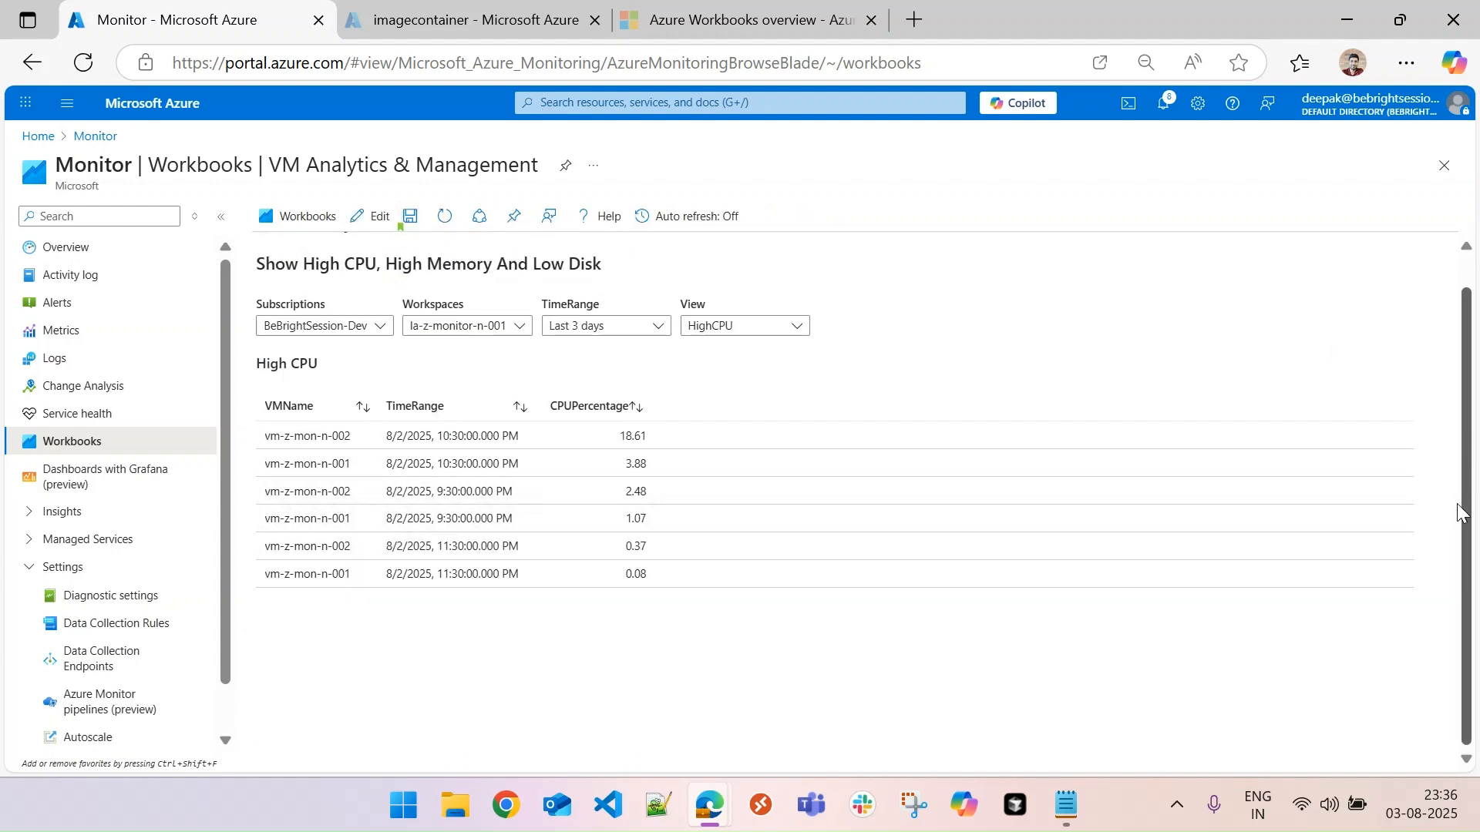
{"action": "left_click_drag", "start_coordinate": [1460, 504], "coordinate": [1453, 310]}
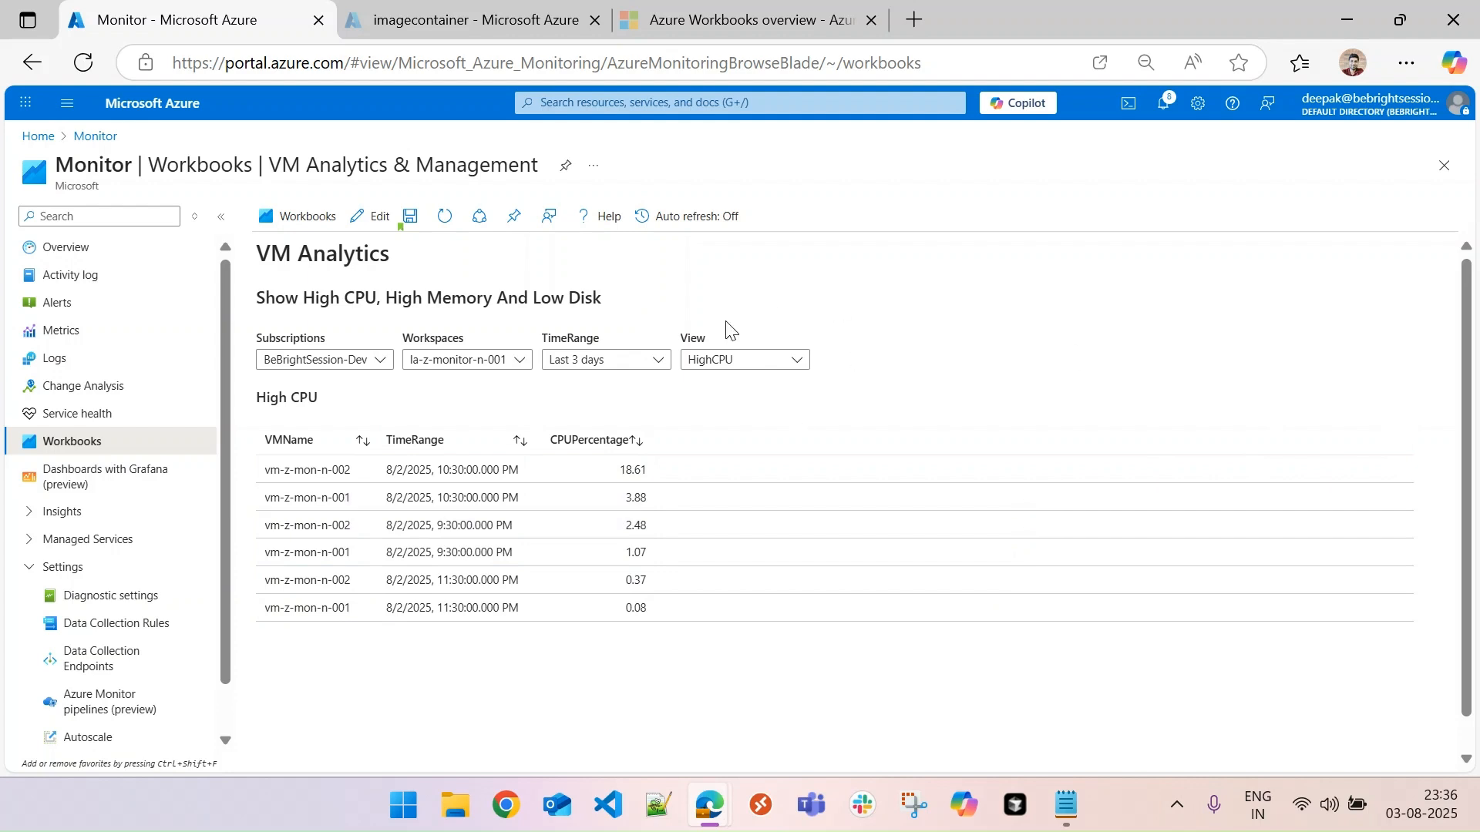
{"action": "left_click", "coordinate": [736, 364]}
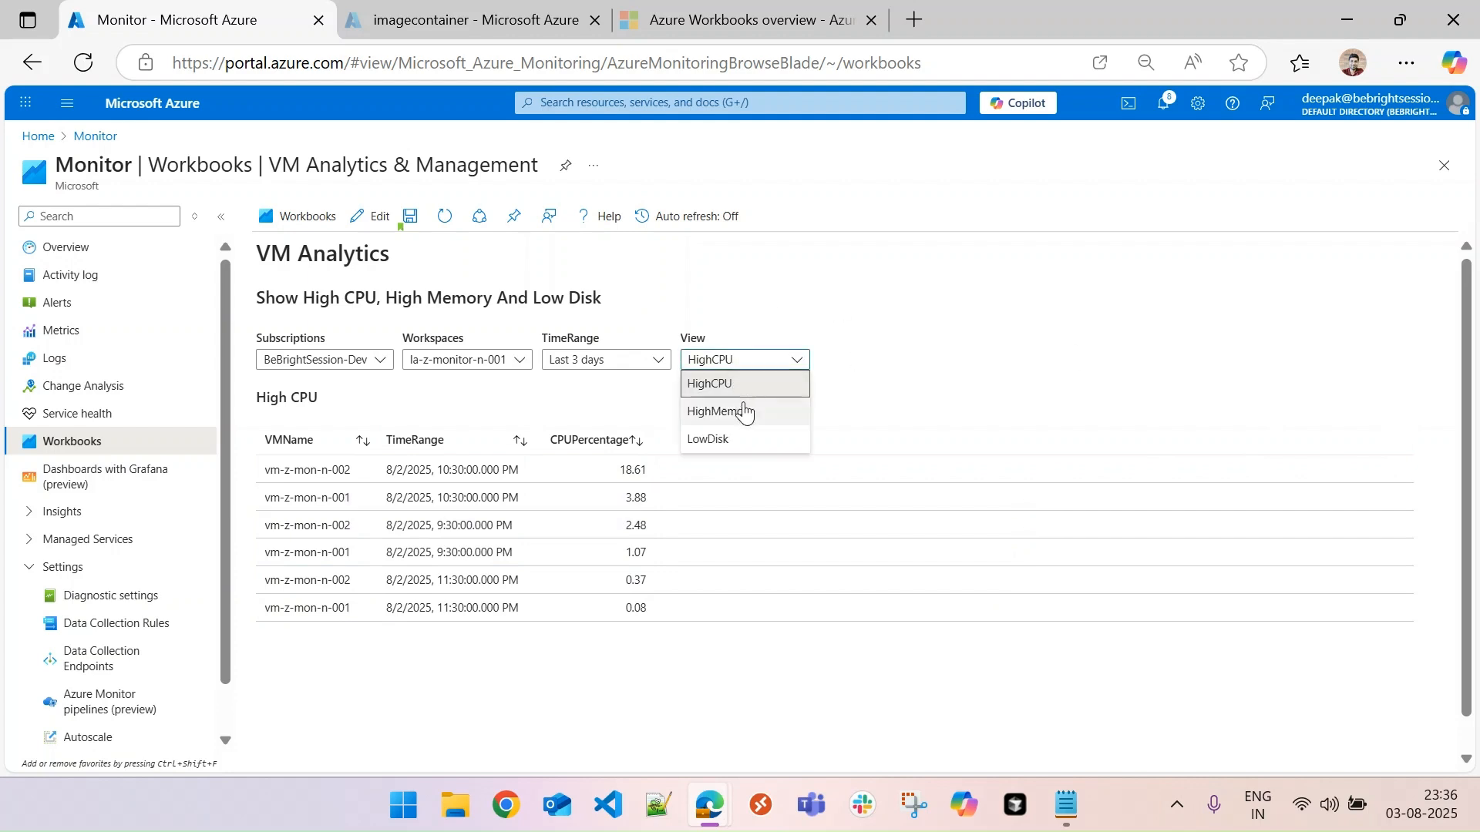
{"action": "left_click", "coordinate": [745, 411]}
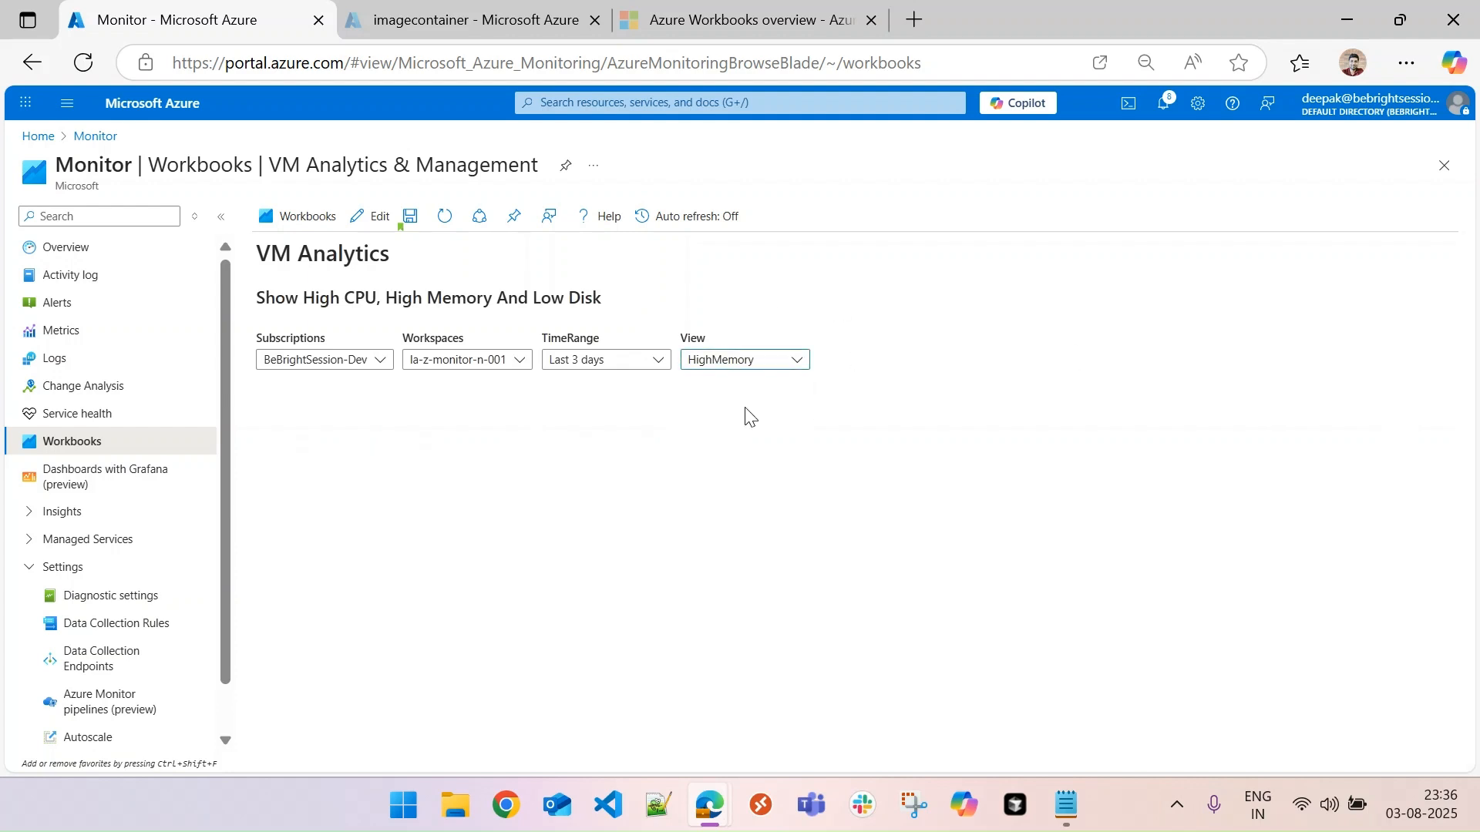
{"action": "left_click", "coordinate": [759, 364]}
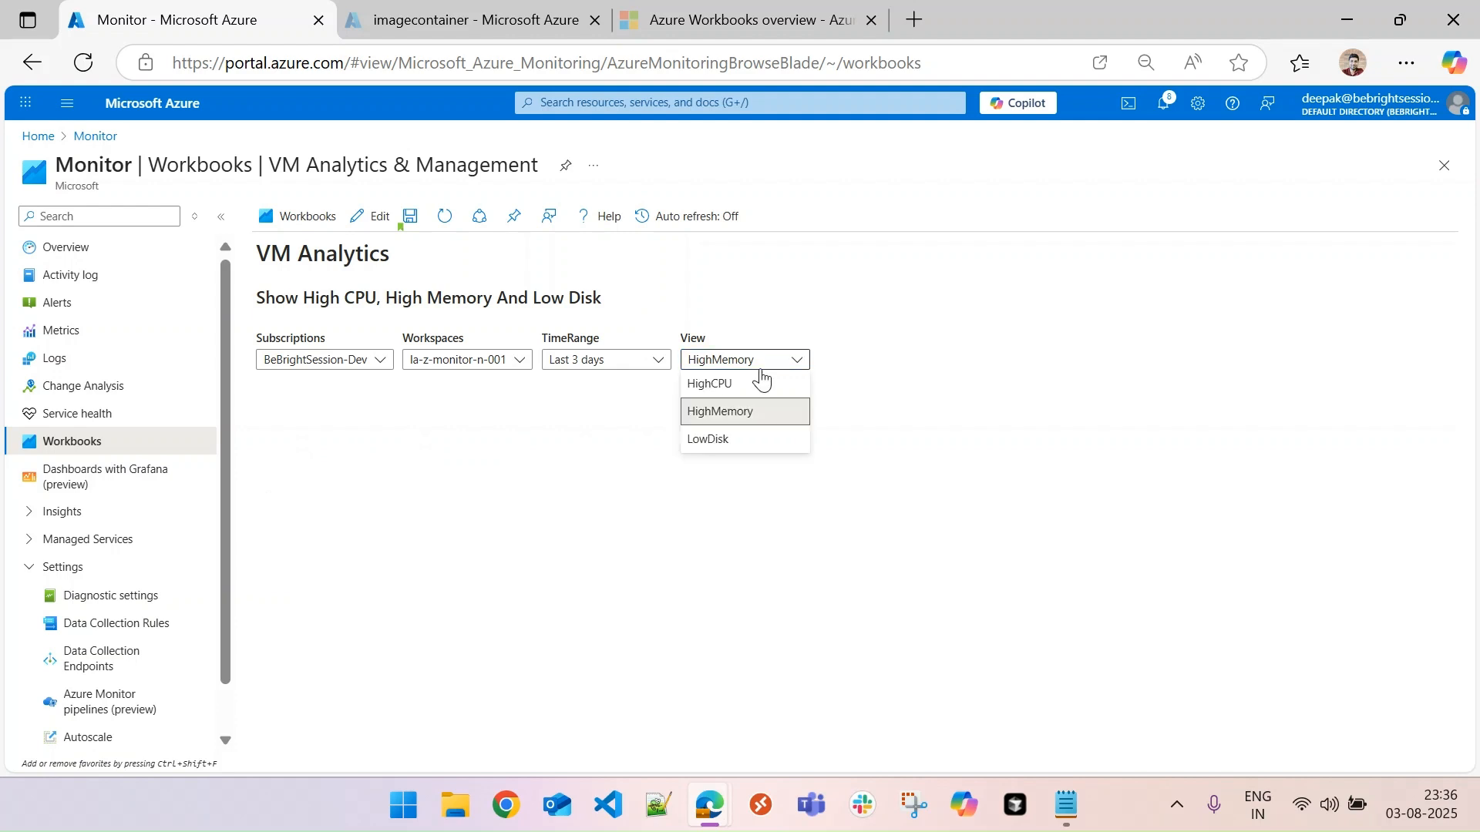
{"action": "left_click", "coordinate": [737, 441]}
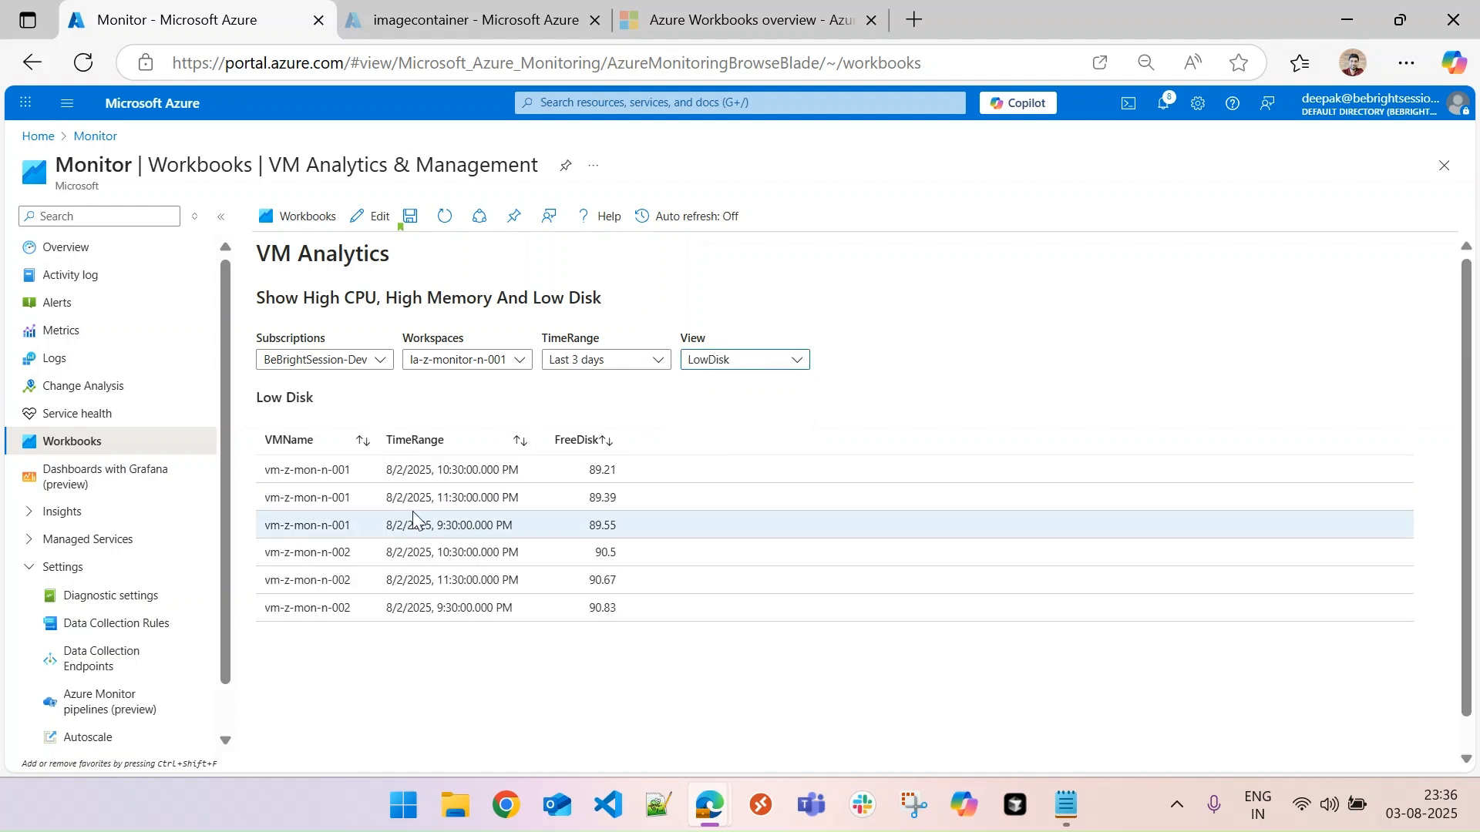
{"action": "left_click", "coordinate": [740, 362]}
{"action": "left_click", "coordinate": [720, 384]}
{"action": "left_click", "coordinate": [740, 364]}
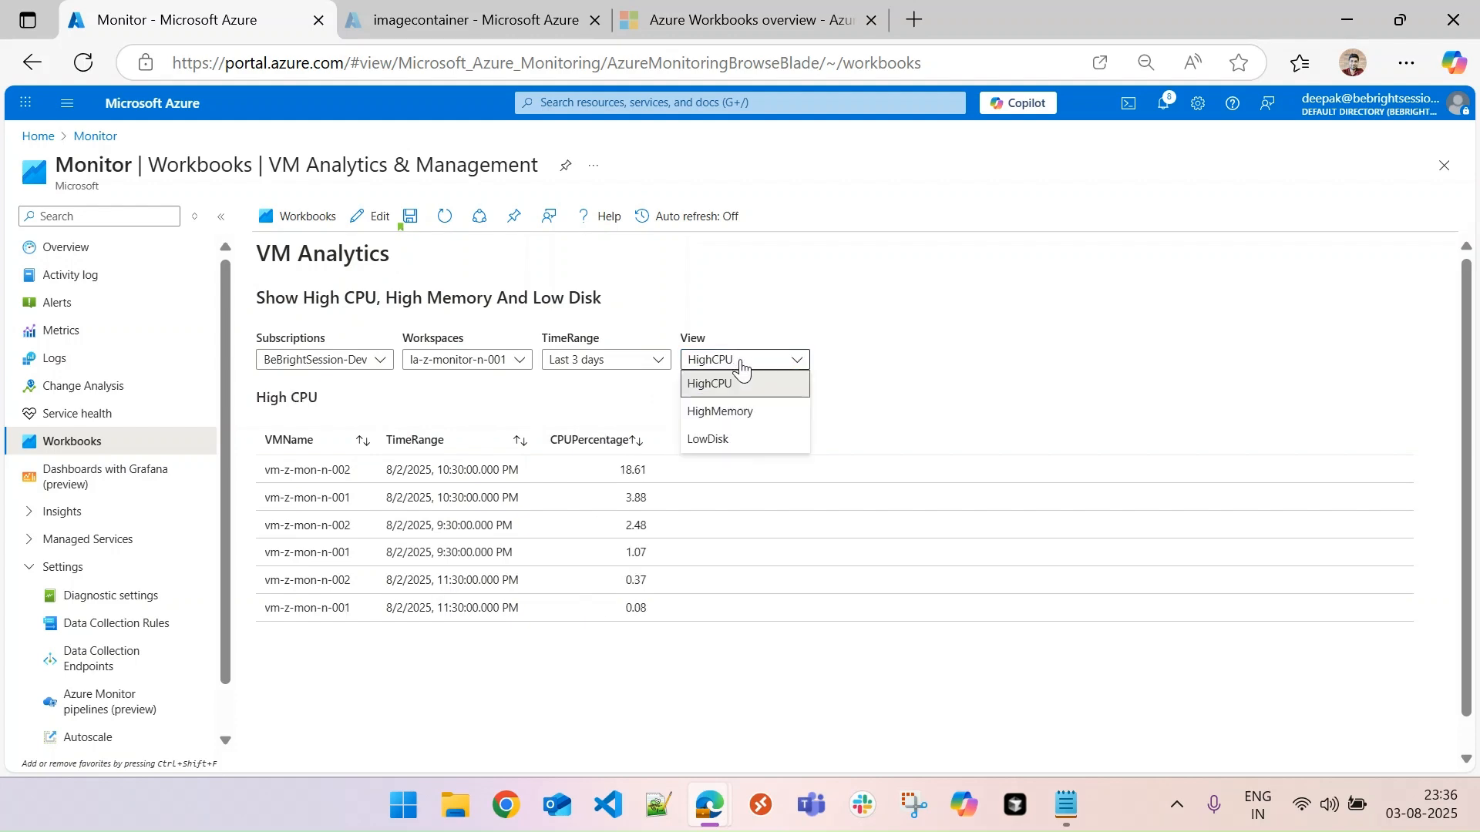
{"action": "left_click", "coordinate": [725, 416]}
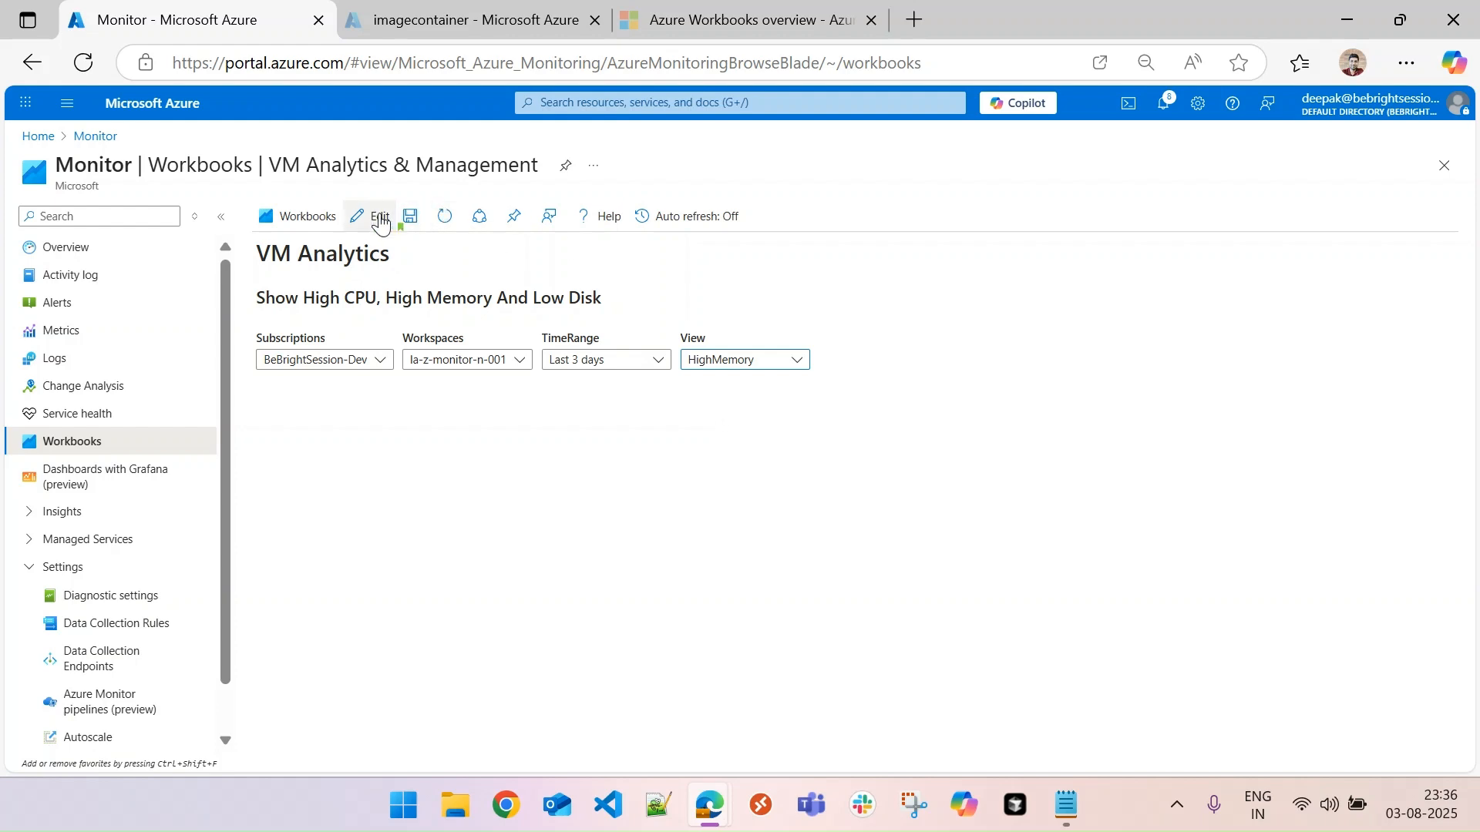
- Reopen the workbook for editing and correct the High Memory query's visibility condition value to HighMemory
{"action": "left_click", "coordinate": [380, 215]}
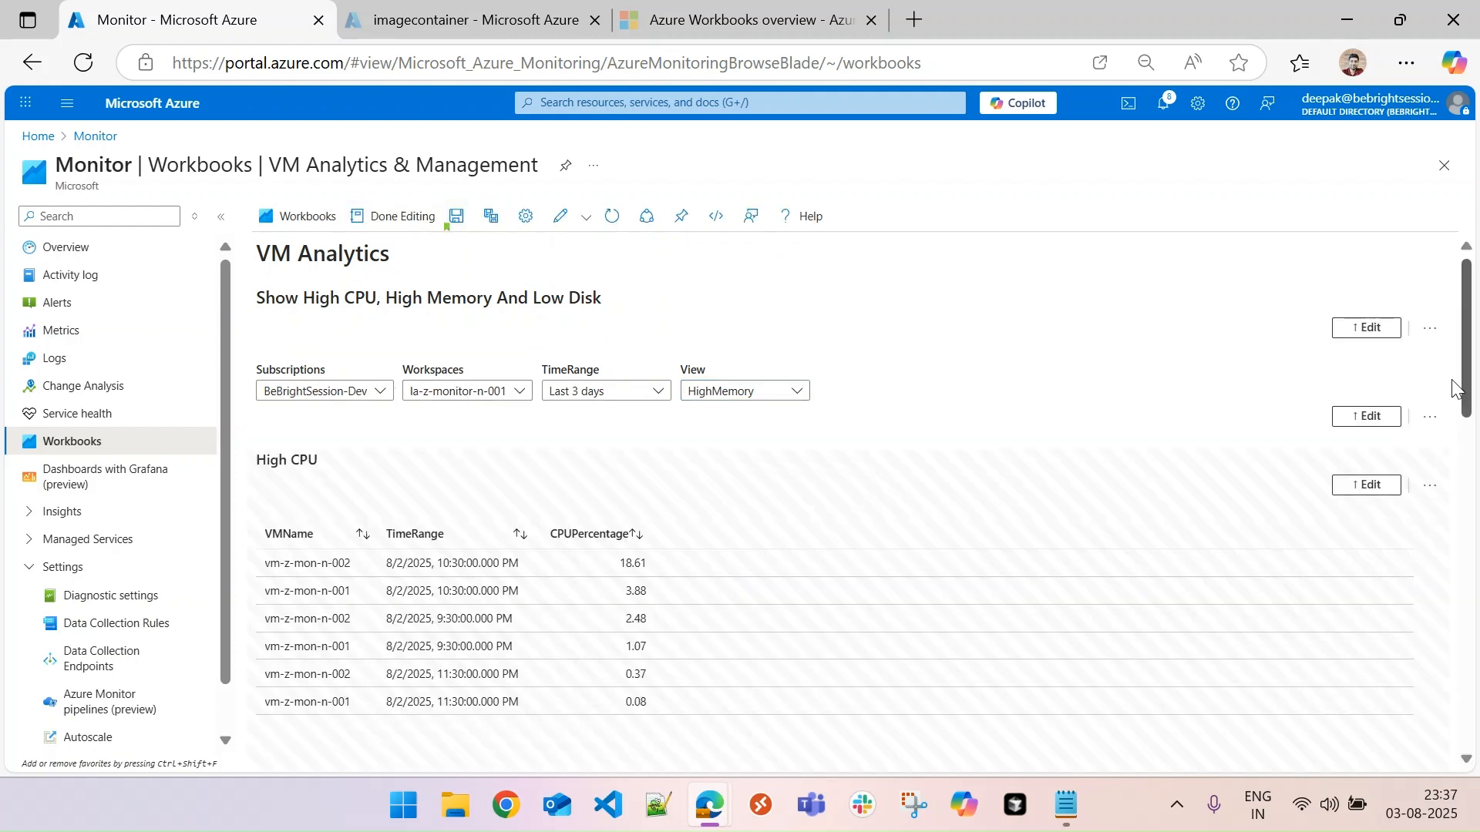
{"action": "left_click_drag", "start_coordinate": [1455, 387], "coordinate": [1465, 636]}
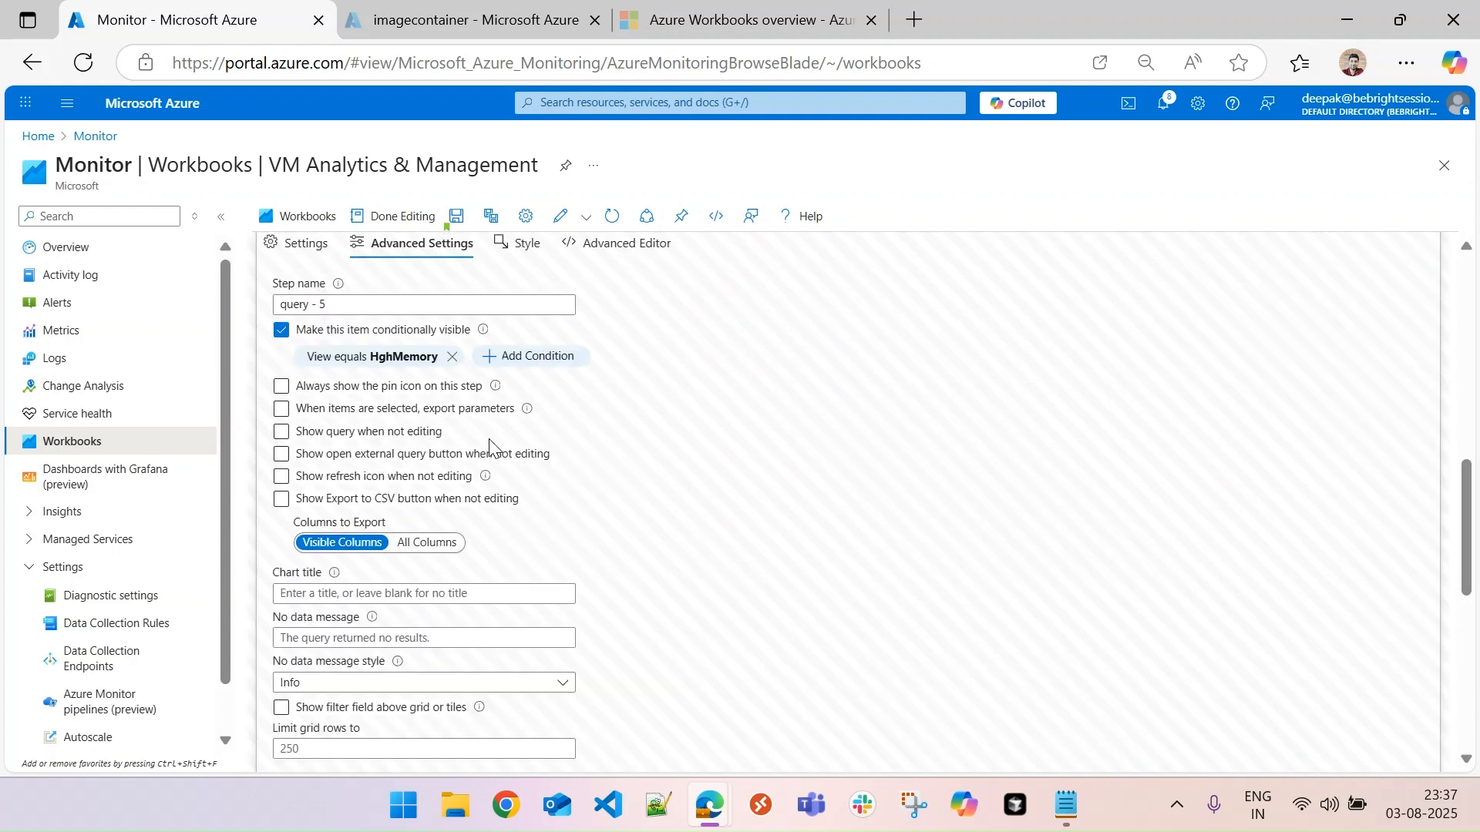
{"action": "left_click", "coordinate": [393, 361]}
{"action": "left_click", "coordinate": [601, 445]}
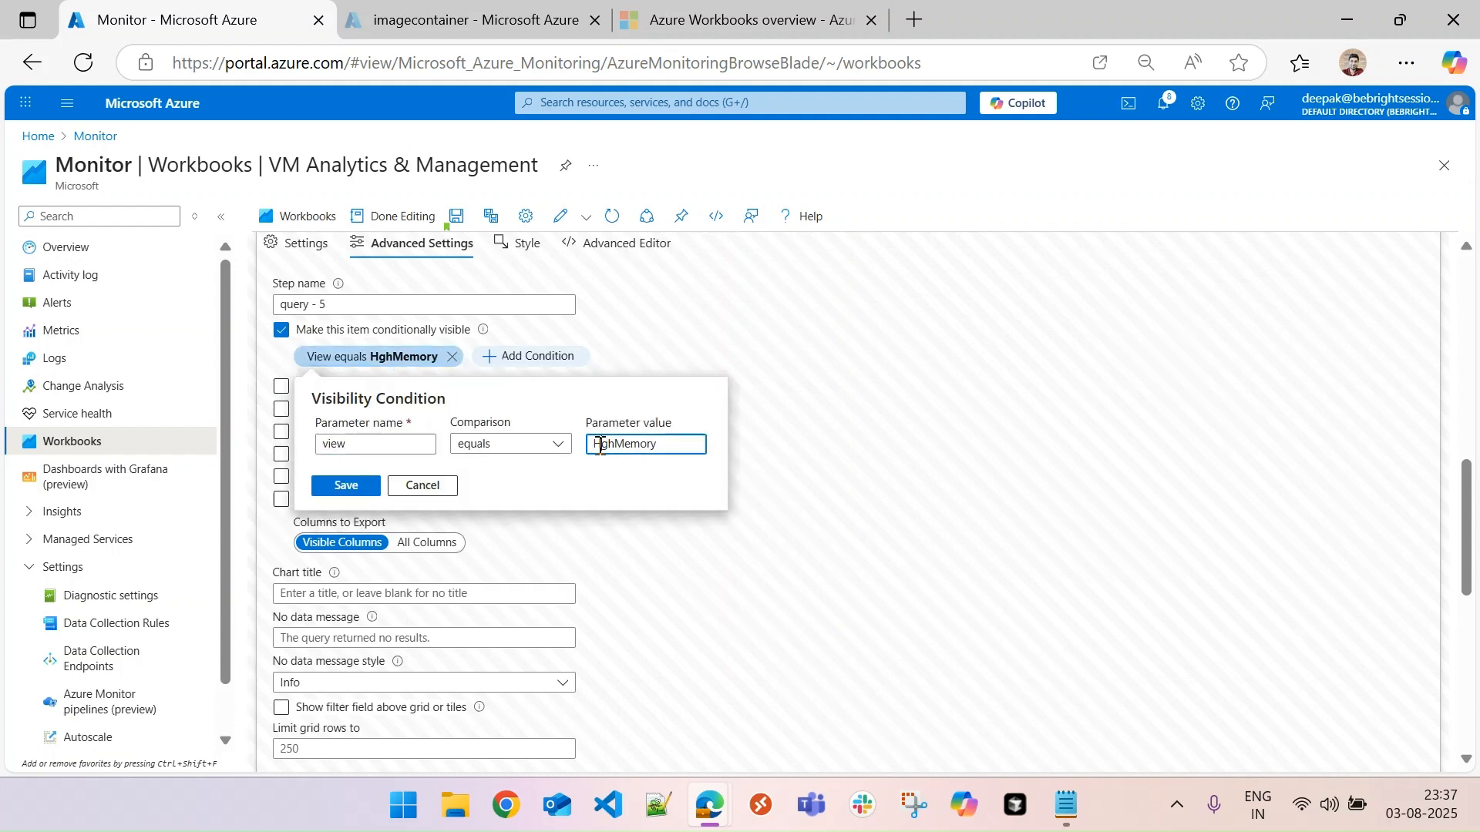
{"action": "type", "text": "i"}
{"action": "left_click", "coordinate": [321, 487]}
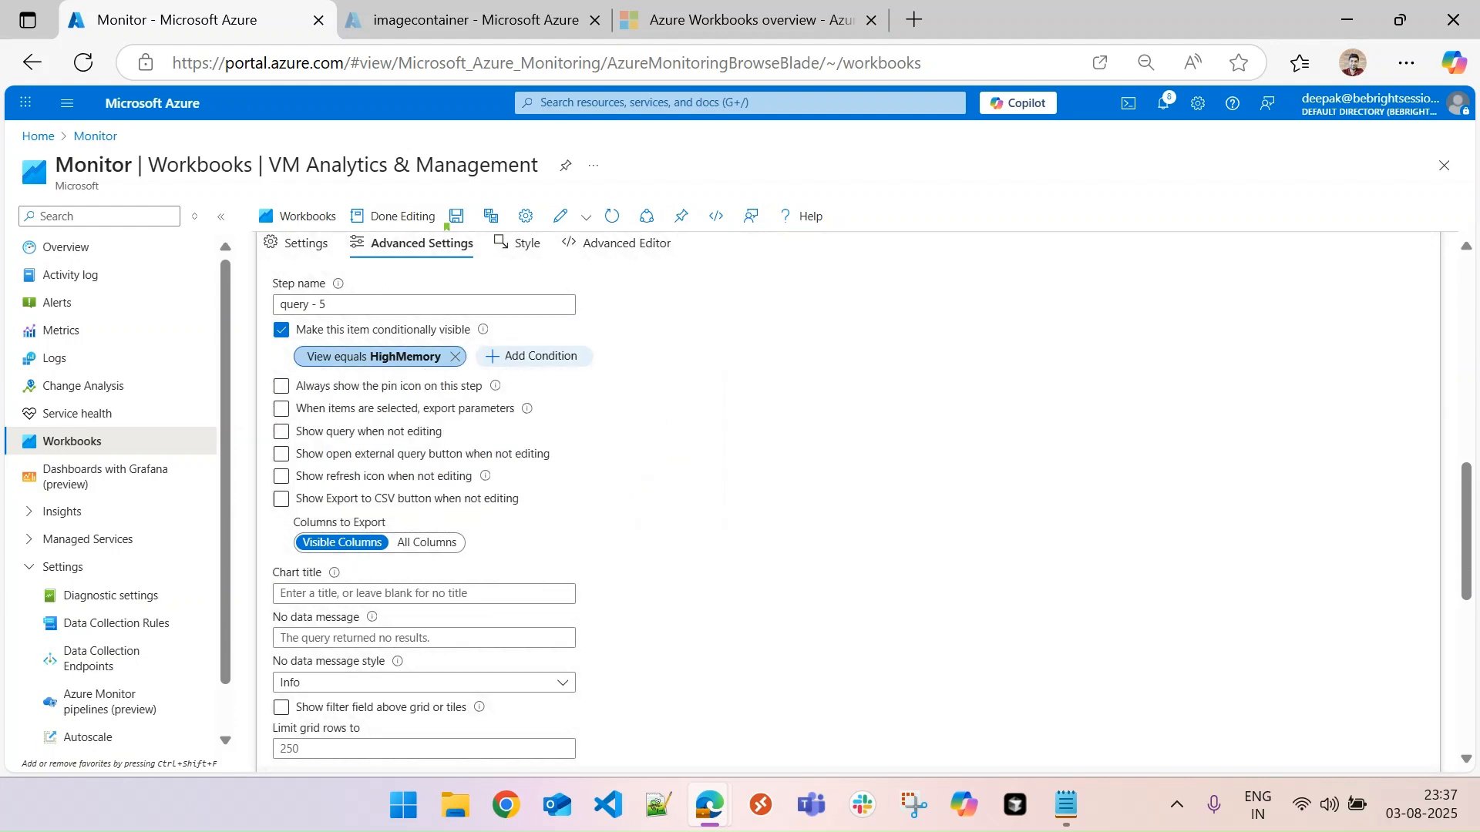
- Finish editing the High Memory query, and correct the High Memory heading's visibility condition value to HighMemory
{"action": "scroll", "coordinate": [293, 586], "scroll_direction": "down", "scroll_amount": 2}
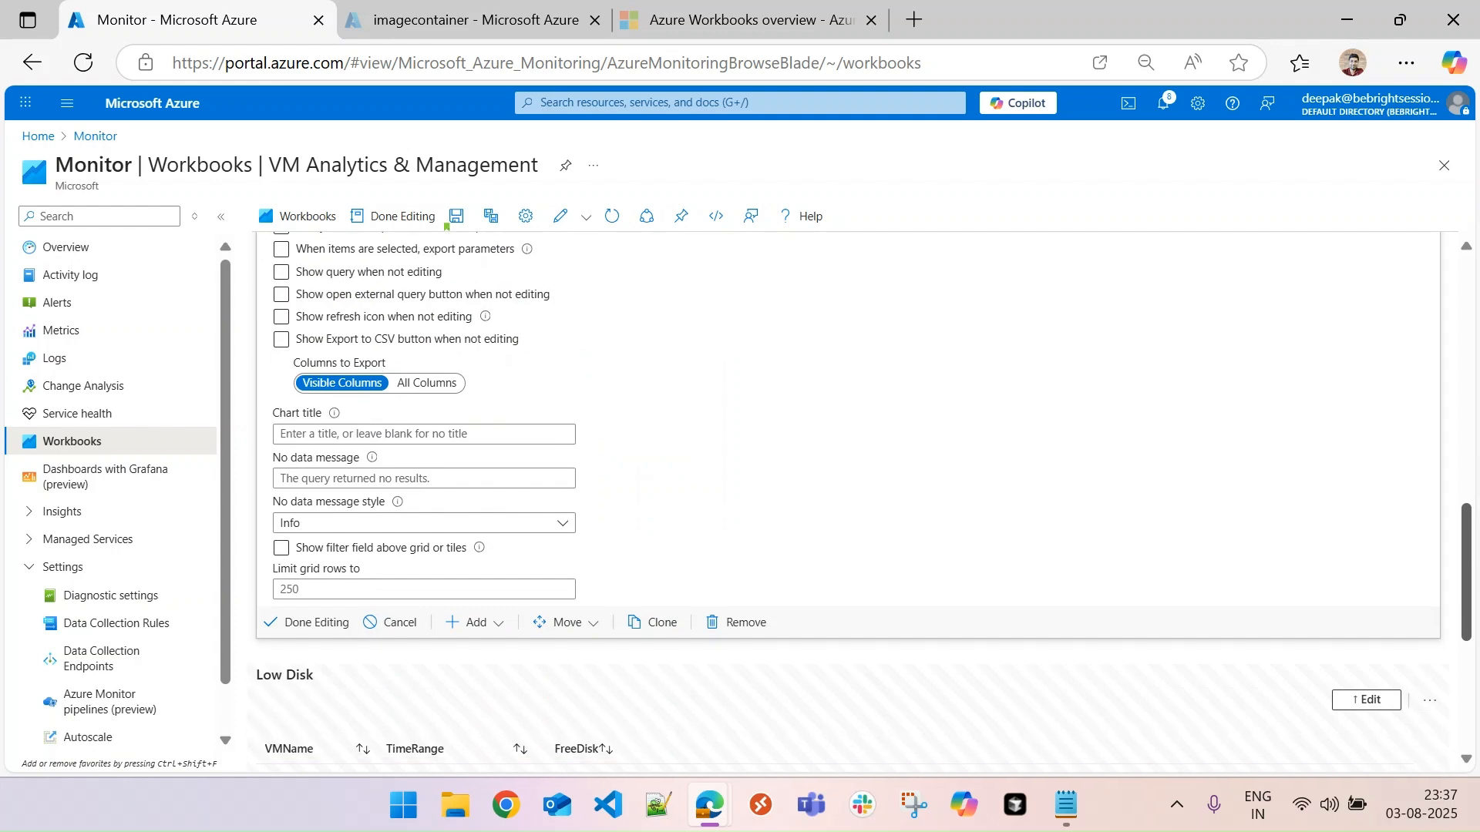
{"action": "left_click", "coordinate": [316, 622]}
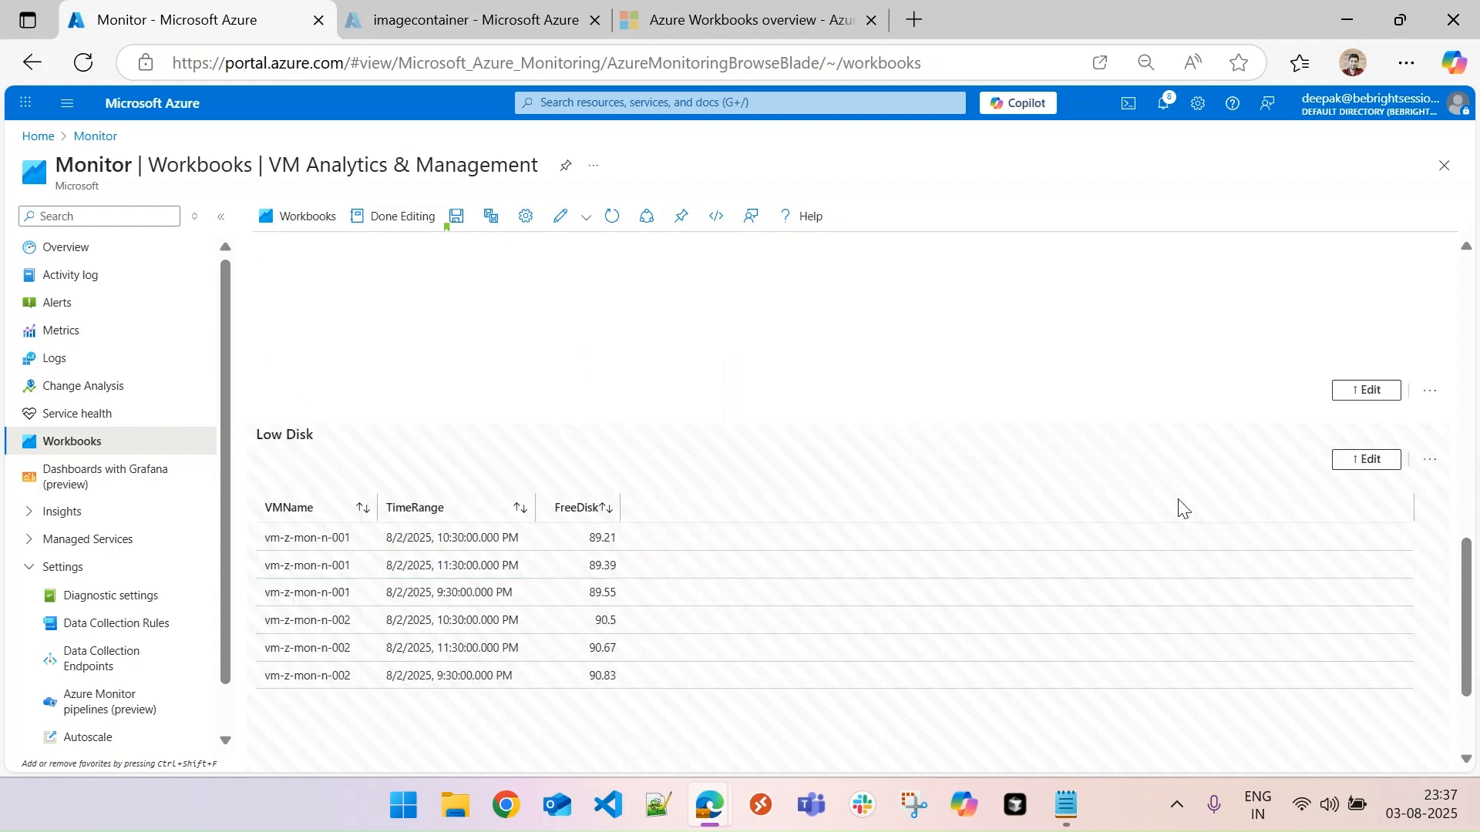
{"action": "left_click_drag", "start_coordinate": [1467, 582], "coordinate": [1474, 491]}
{"action": "scroll", "coordinate": [1473, 491], "scroll_direction": "up", "scroll_amount": 2}
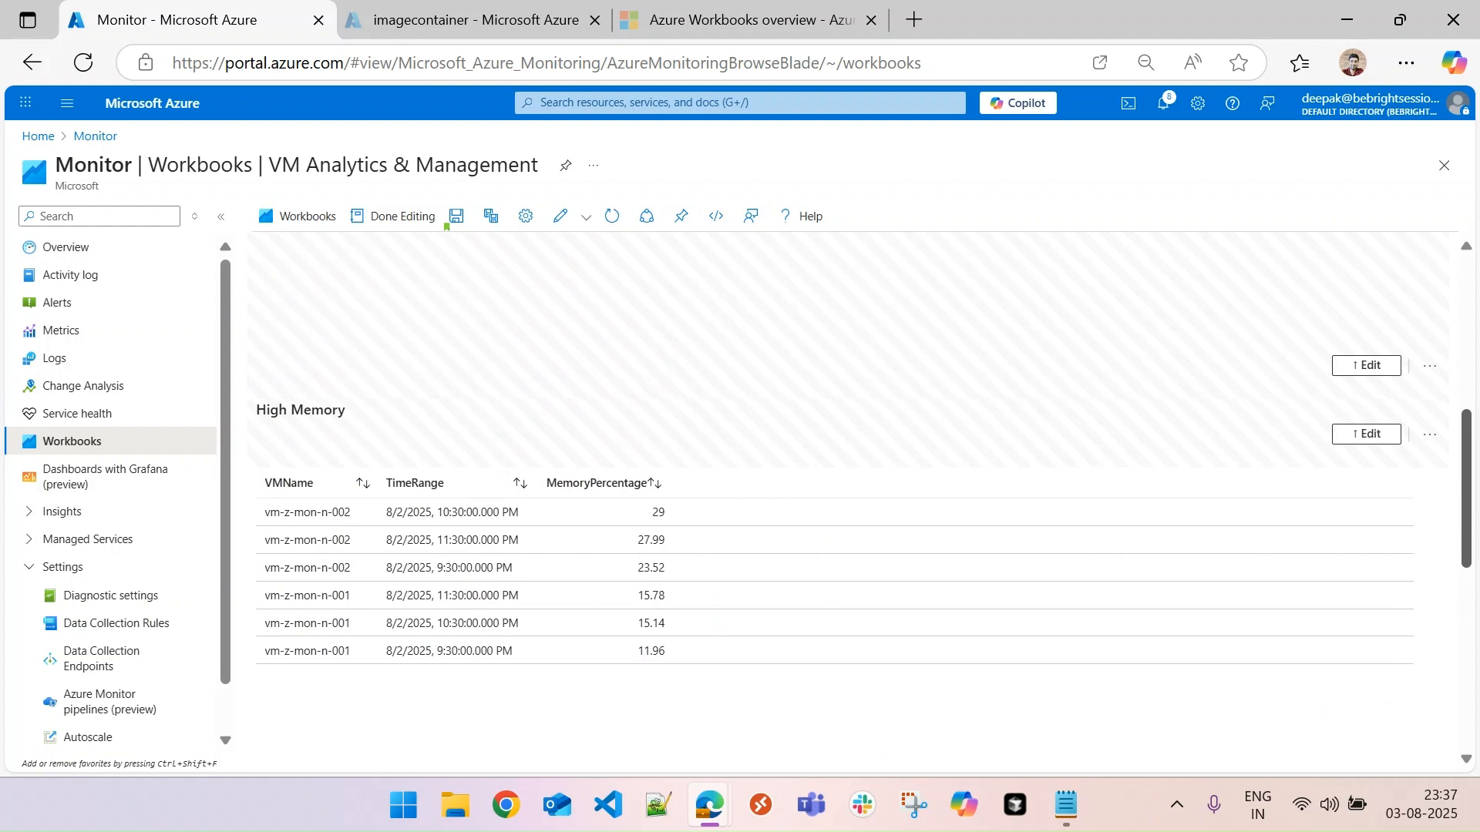
{"action": "left_click", "coordinate": [1367, 436]}
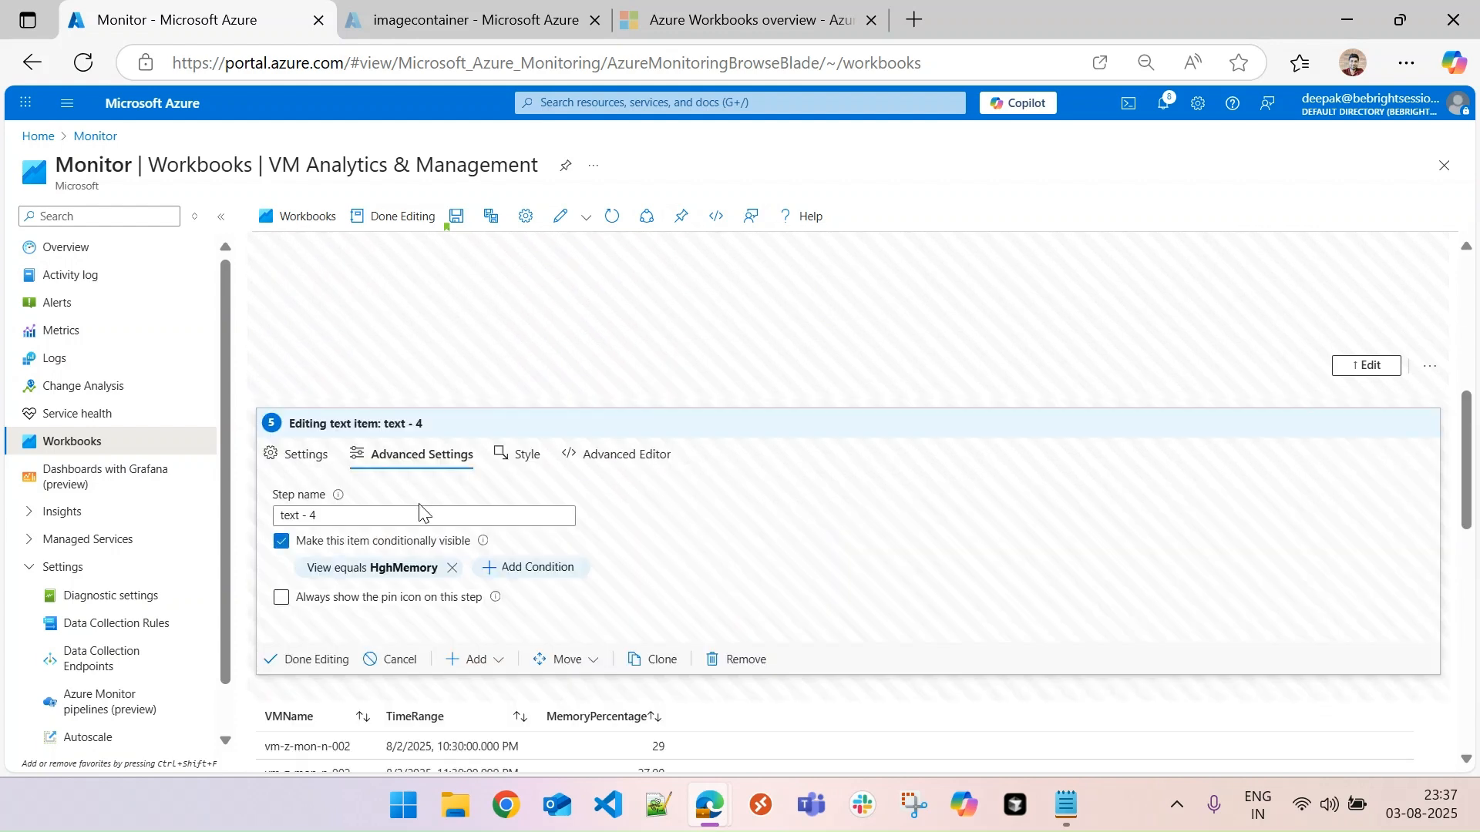
{"action": "left_click", "coordinate": [423, 568]}
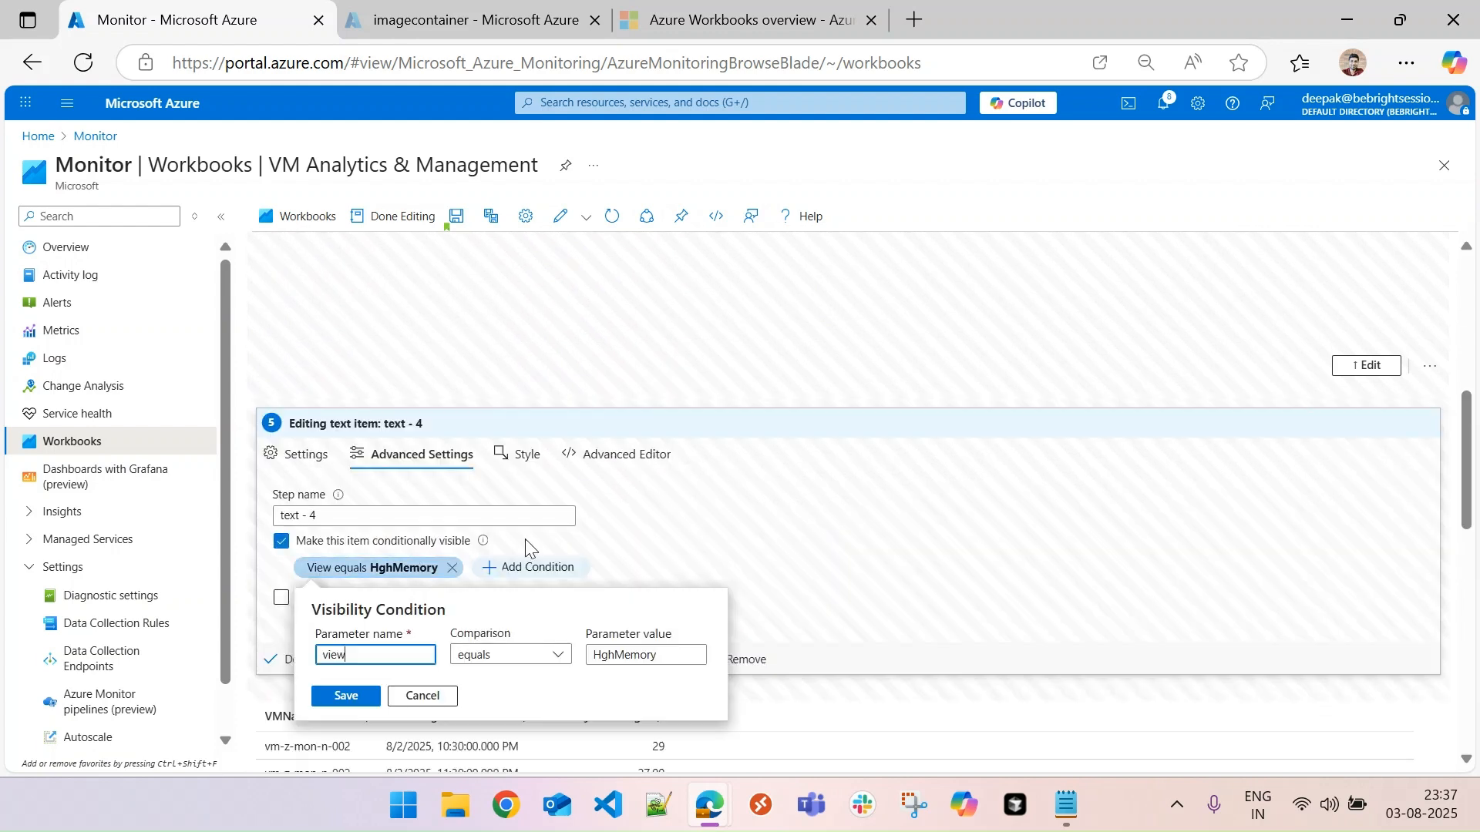
{"action": "left_click", "coordinate": [619, 656]}
{"action": "type", "text": "i"}
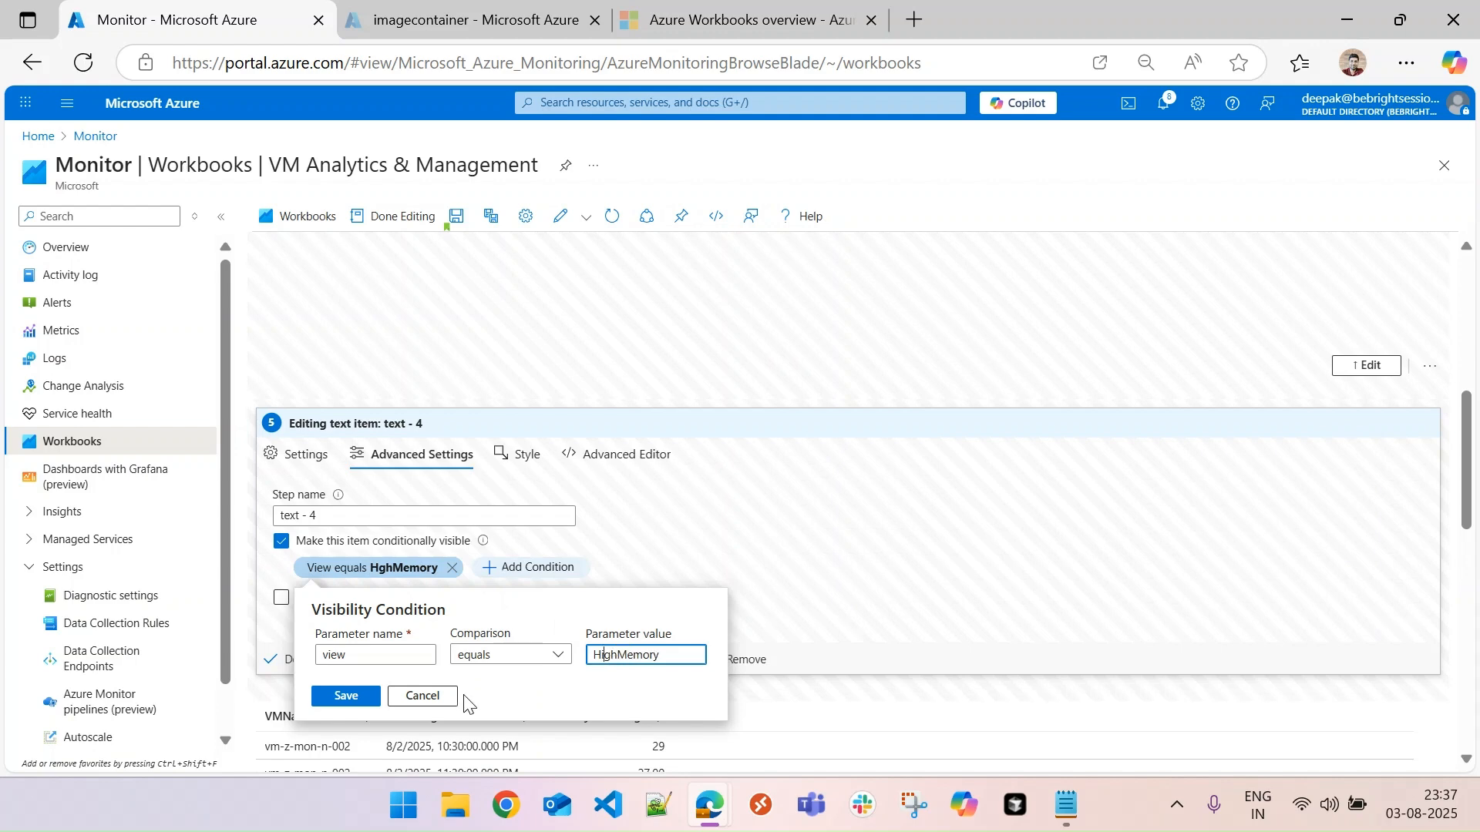
{"action": "left_click", "coordinate": [362, 698]}
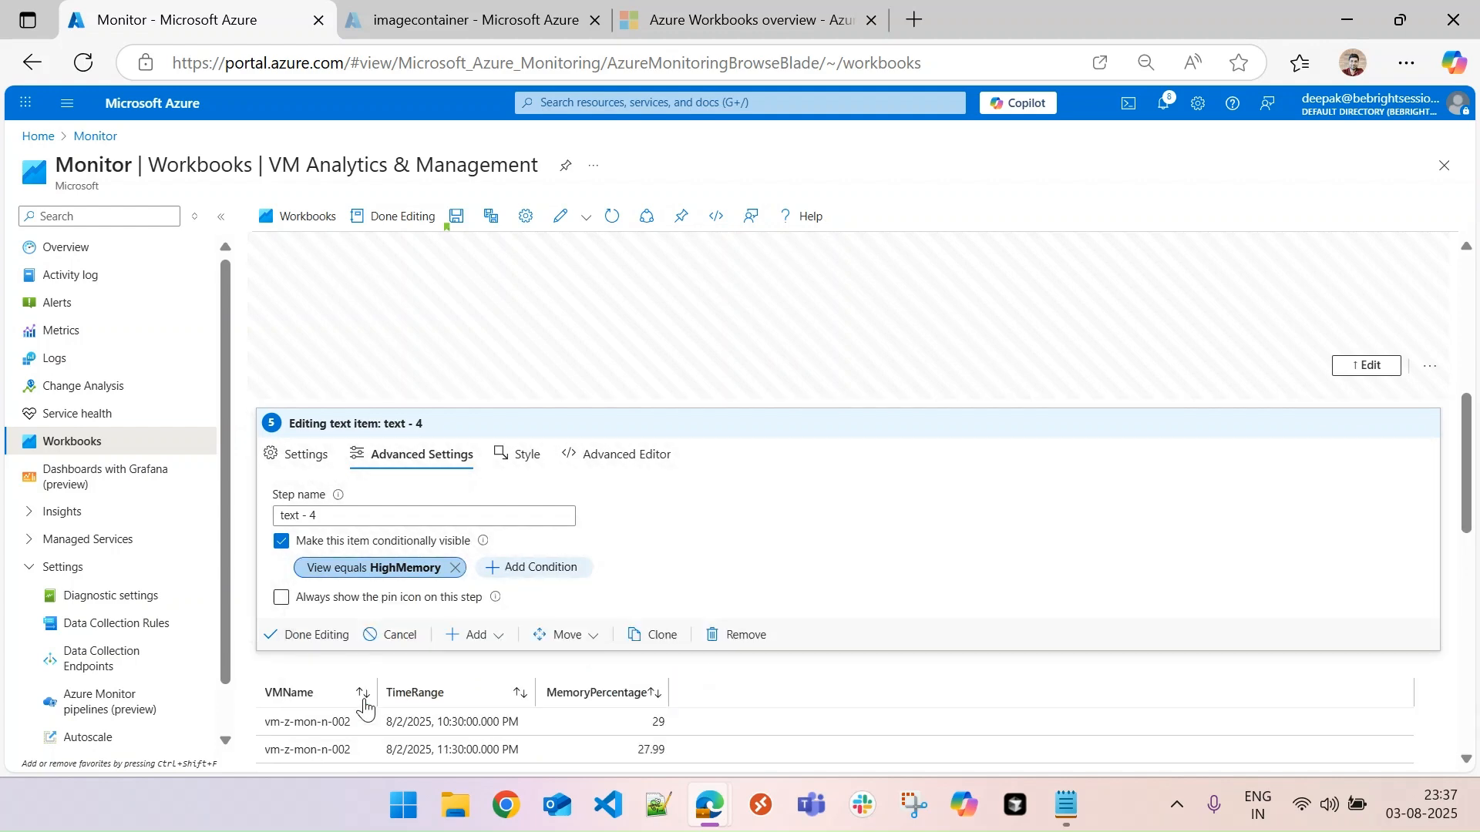
{"action": "left_click", "coordinate": [312, 635]}
- Finish editing the workbook and test the View parameter with HighCPU and LowDisk
{"action": "left_click", "coordinate": [393, 222]}
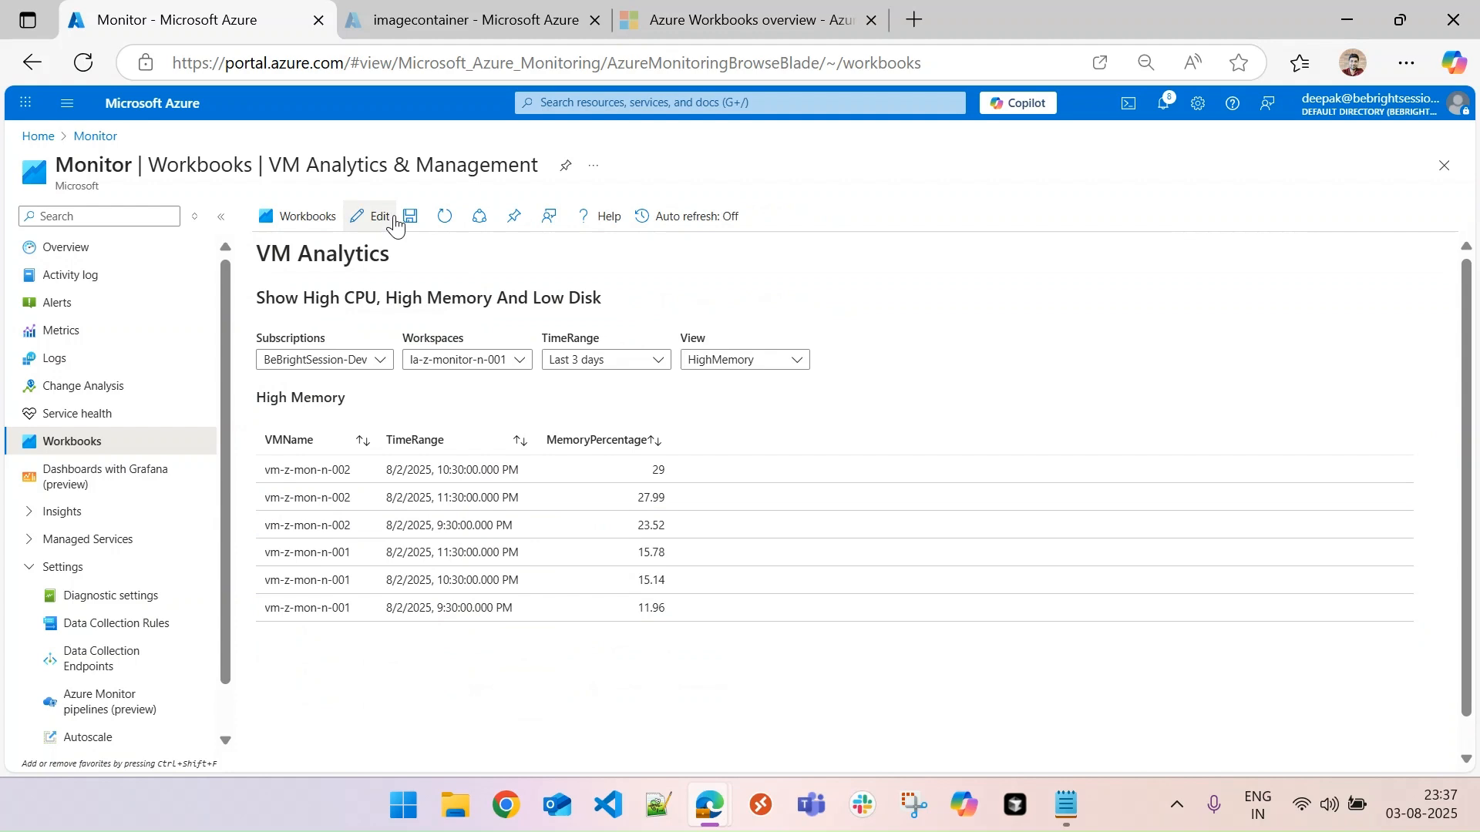
{"action": "left_click", "coordinate": [744, 360]}
{"action": "left_click", "coordinate": [740, 383]}
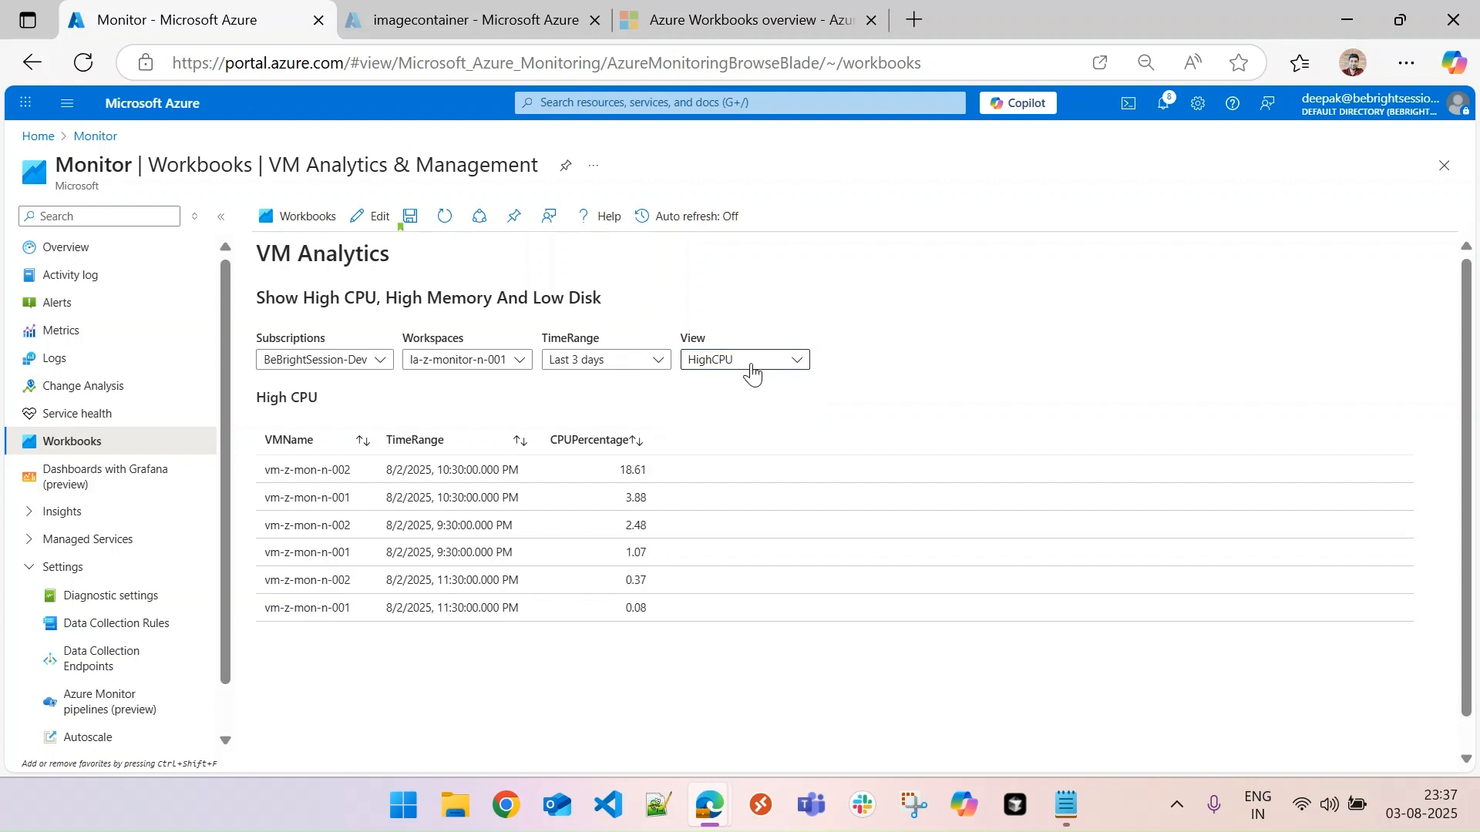
{"action": "left_click", "coordinate": [751, 362]}
{"action": "left_click", "coordinate": [721, 436]}
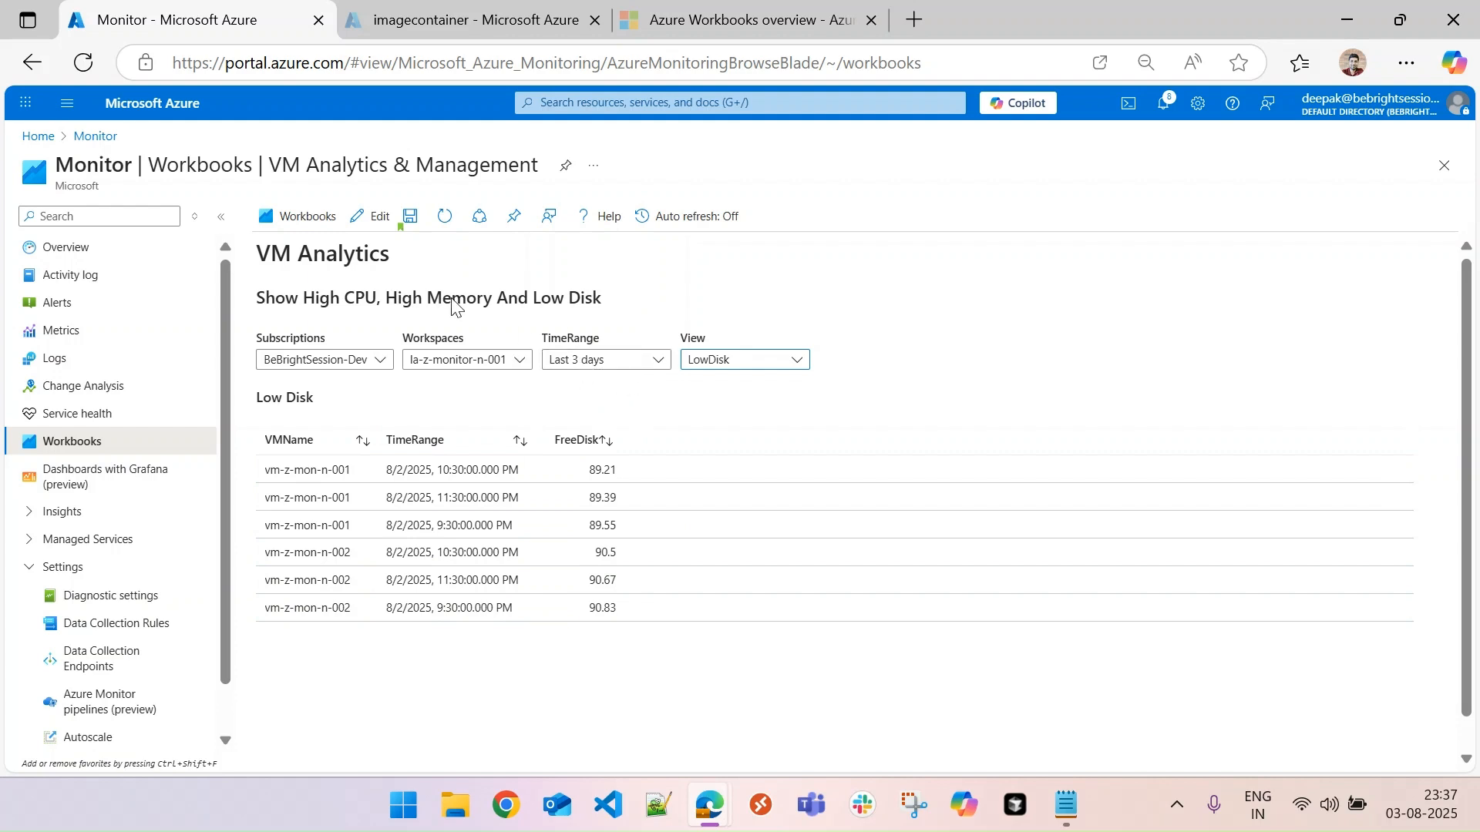
- Reopen the workbook for editing and change the view parameter's type from drop down to Tabs
{"action": "left_click", "coordinate": [374, 216]}
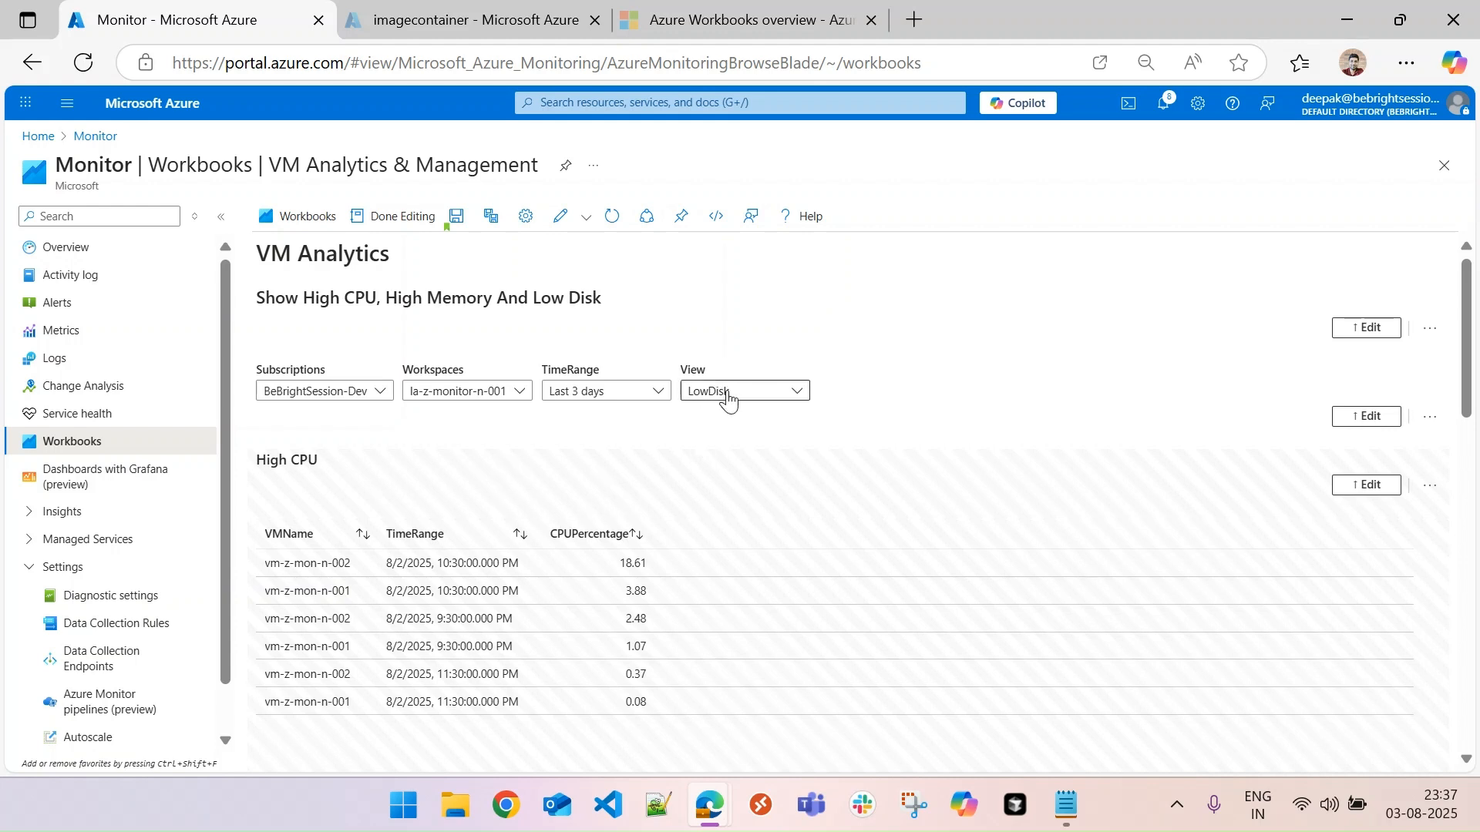
{"action": "left_click", "coordinate": [1356, 420]}
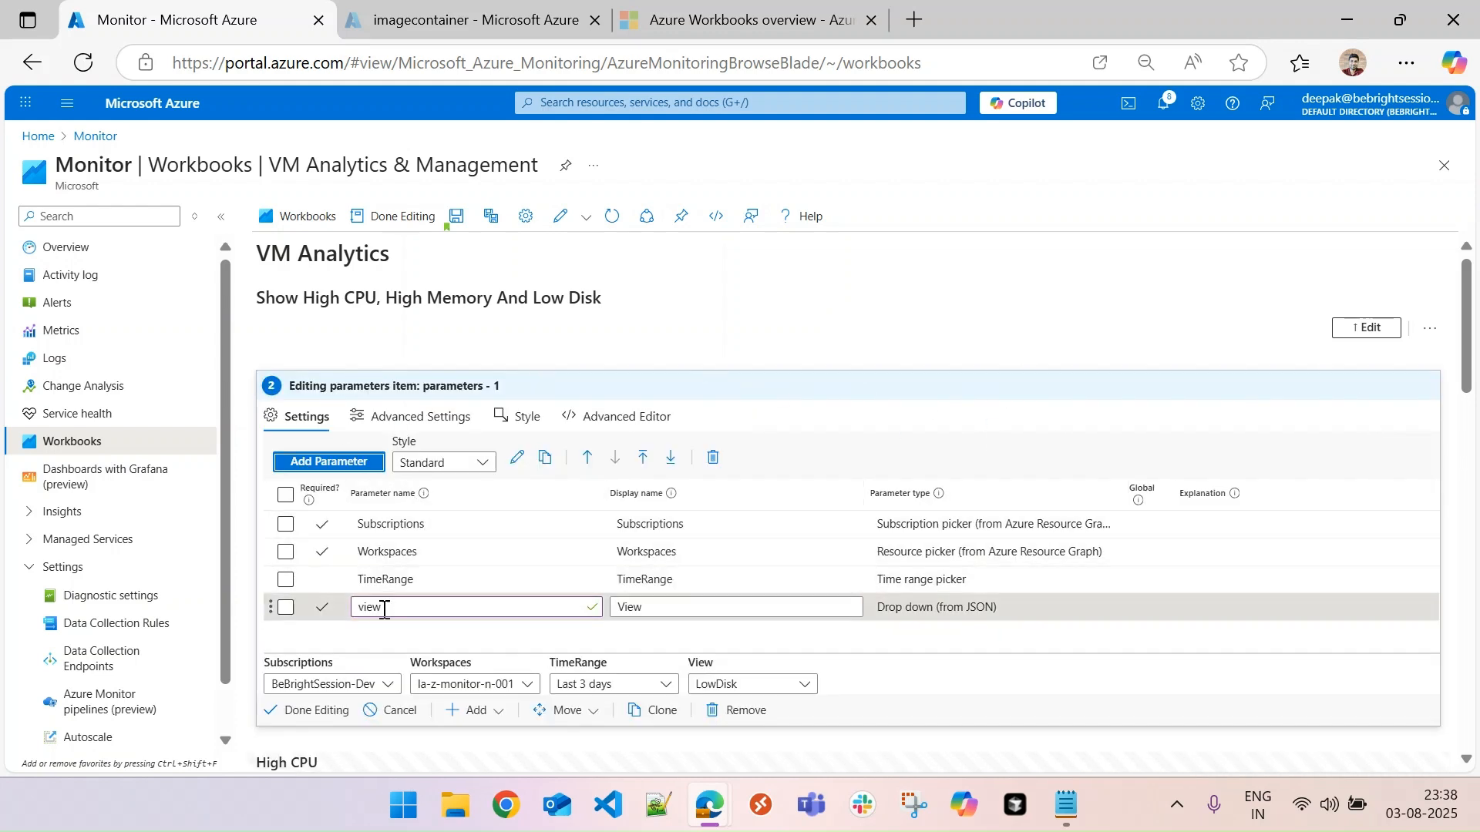
{"action": "left_click", "coordinate": [285, 607]}
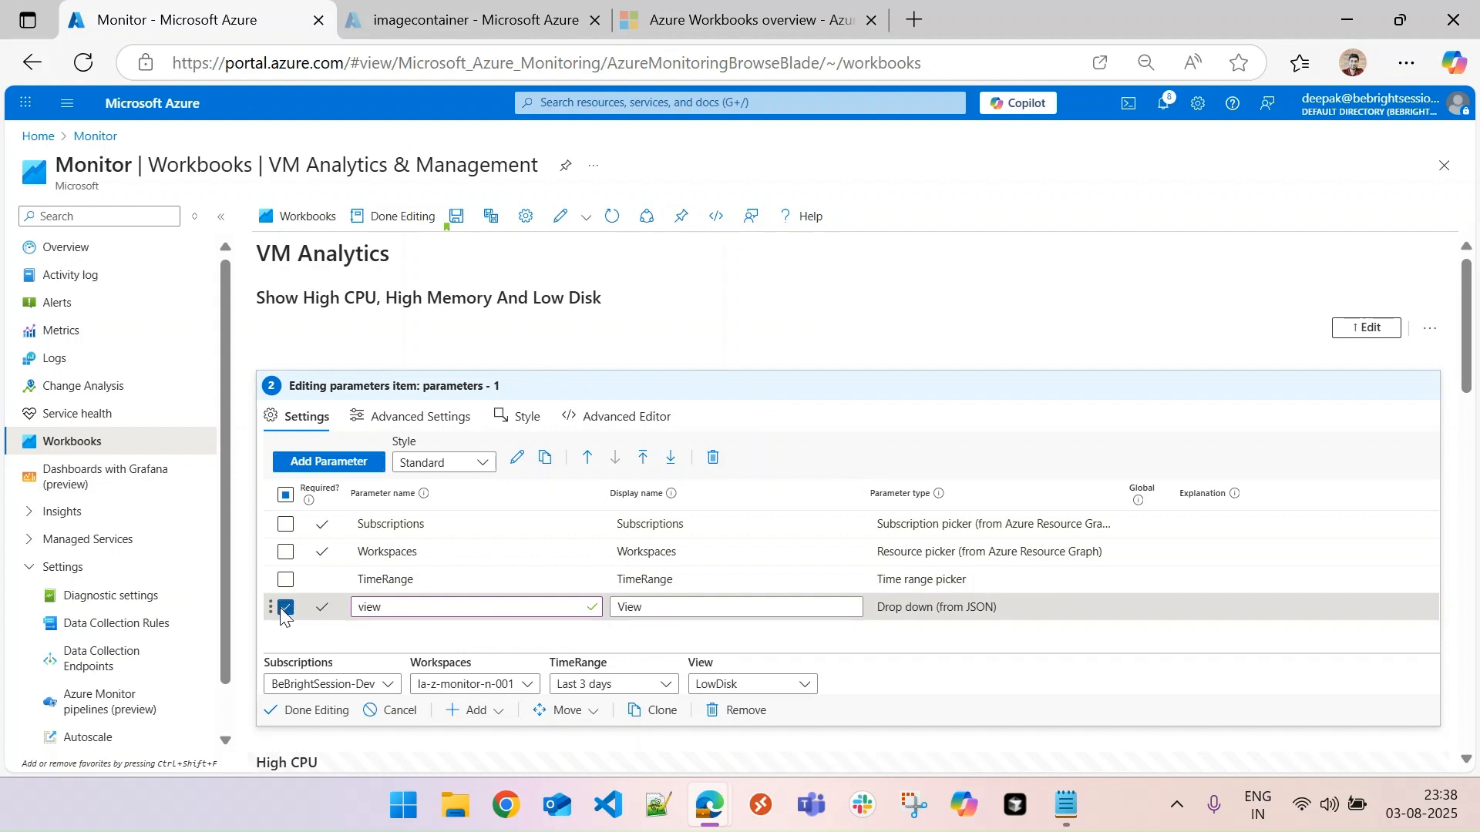
{"action": "left_click", "coordinate": [517, 458]}
{"action": "left_click", "coordinate": [1023, 335]}
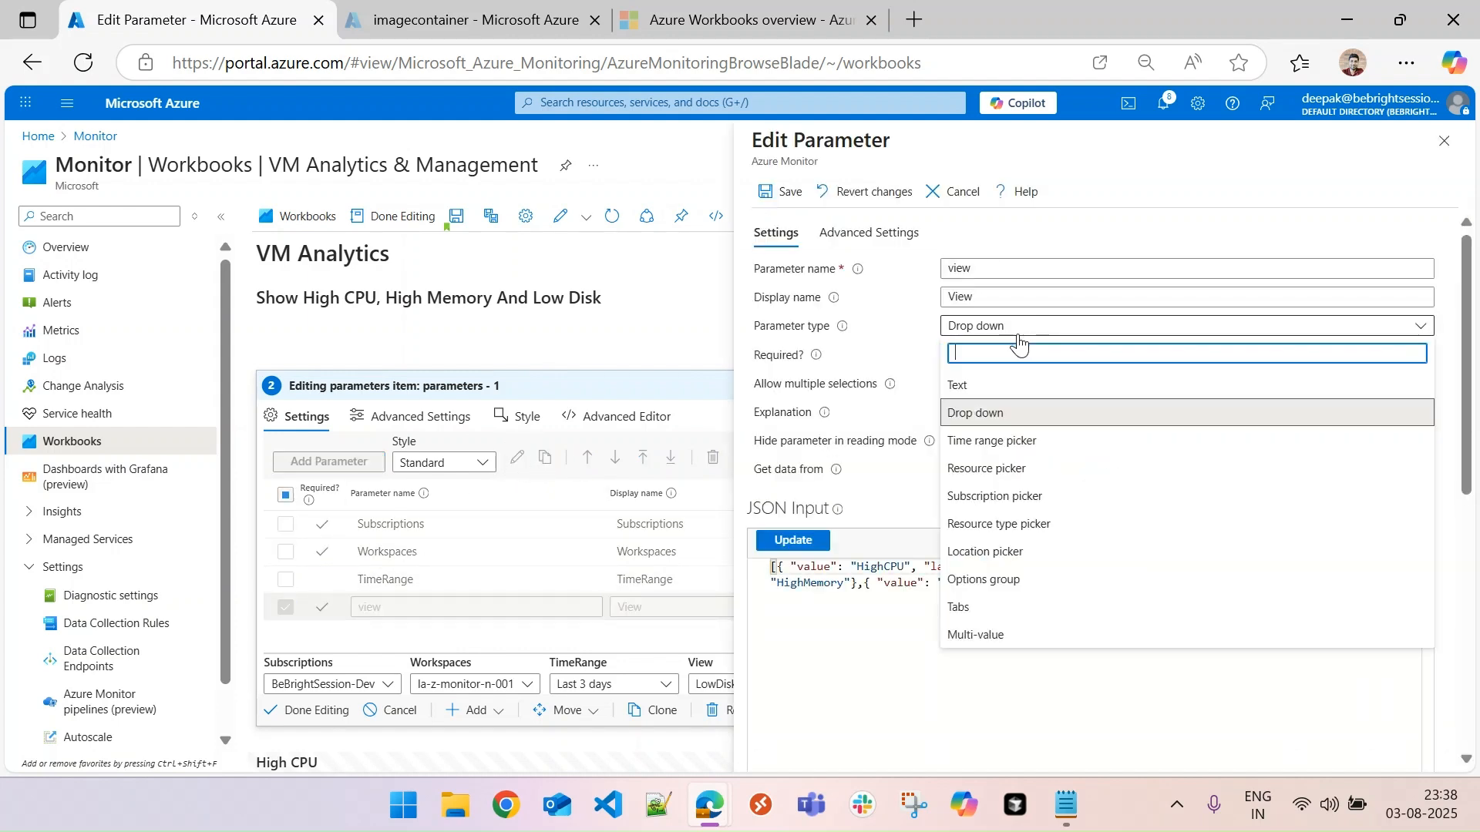
{"action": "left_click", "coordinate": [968, 608]}
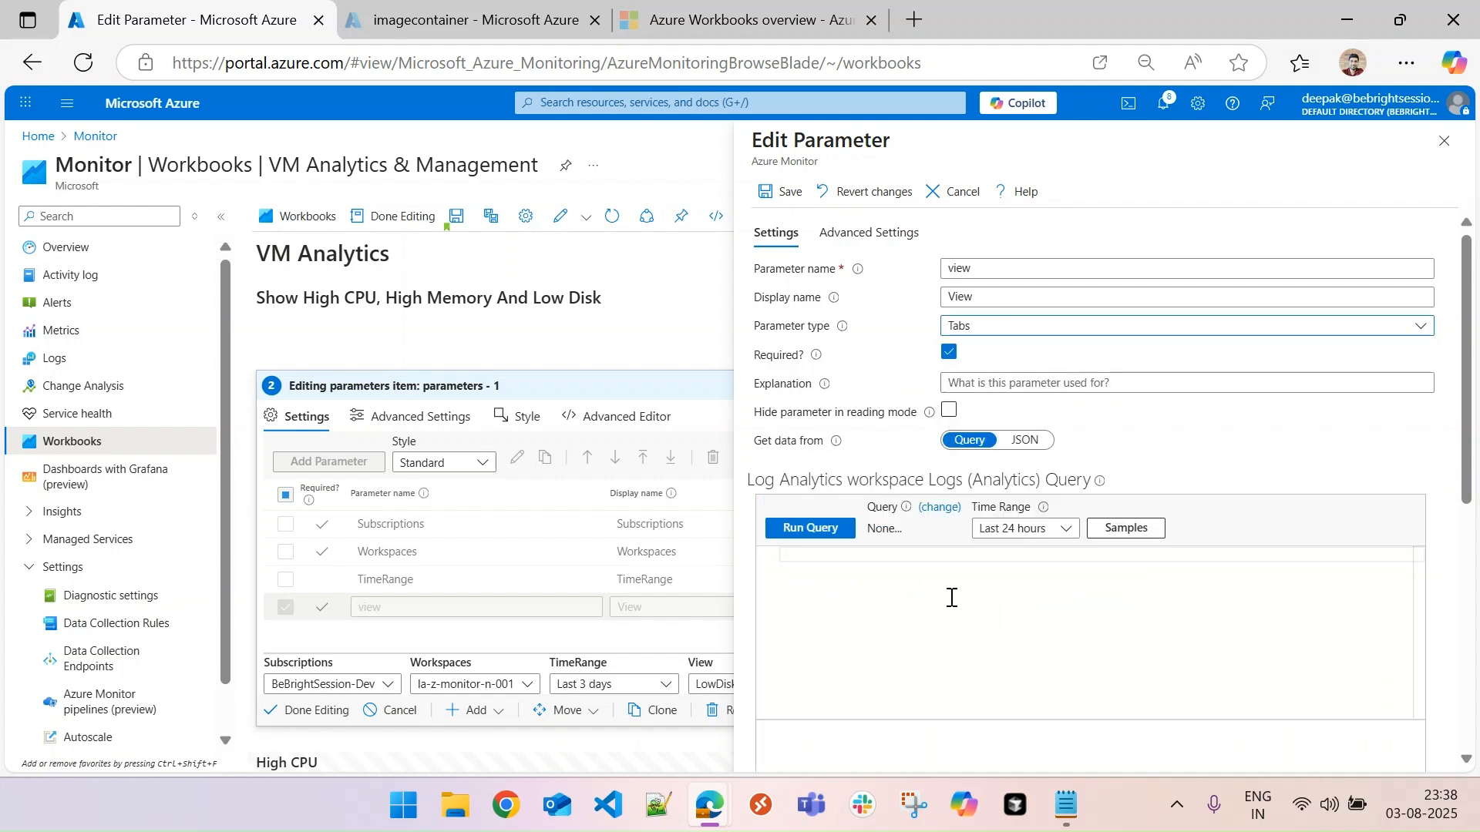
- Supply the view tabs from the copied JSON with HighCPU (selected), HighMemory and LowDisk, then save the parameter and finish editing the parameters item
{"action": "left_click", "coordinate": [925, 567]}
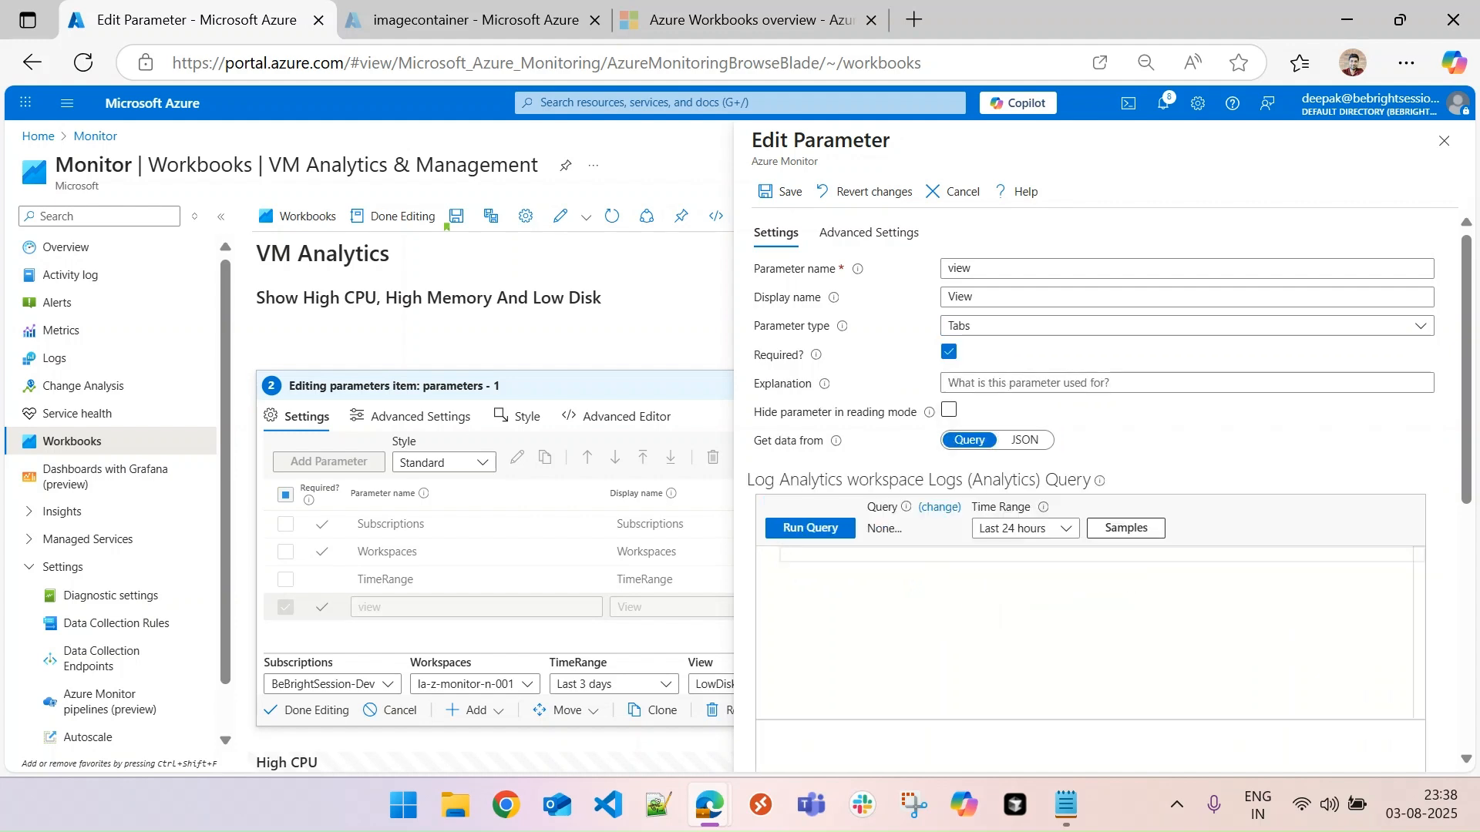
{"action": "key", "text": "alt+Tab"}
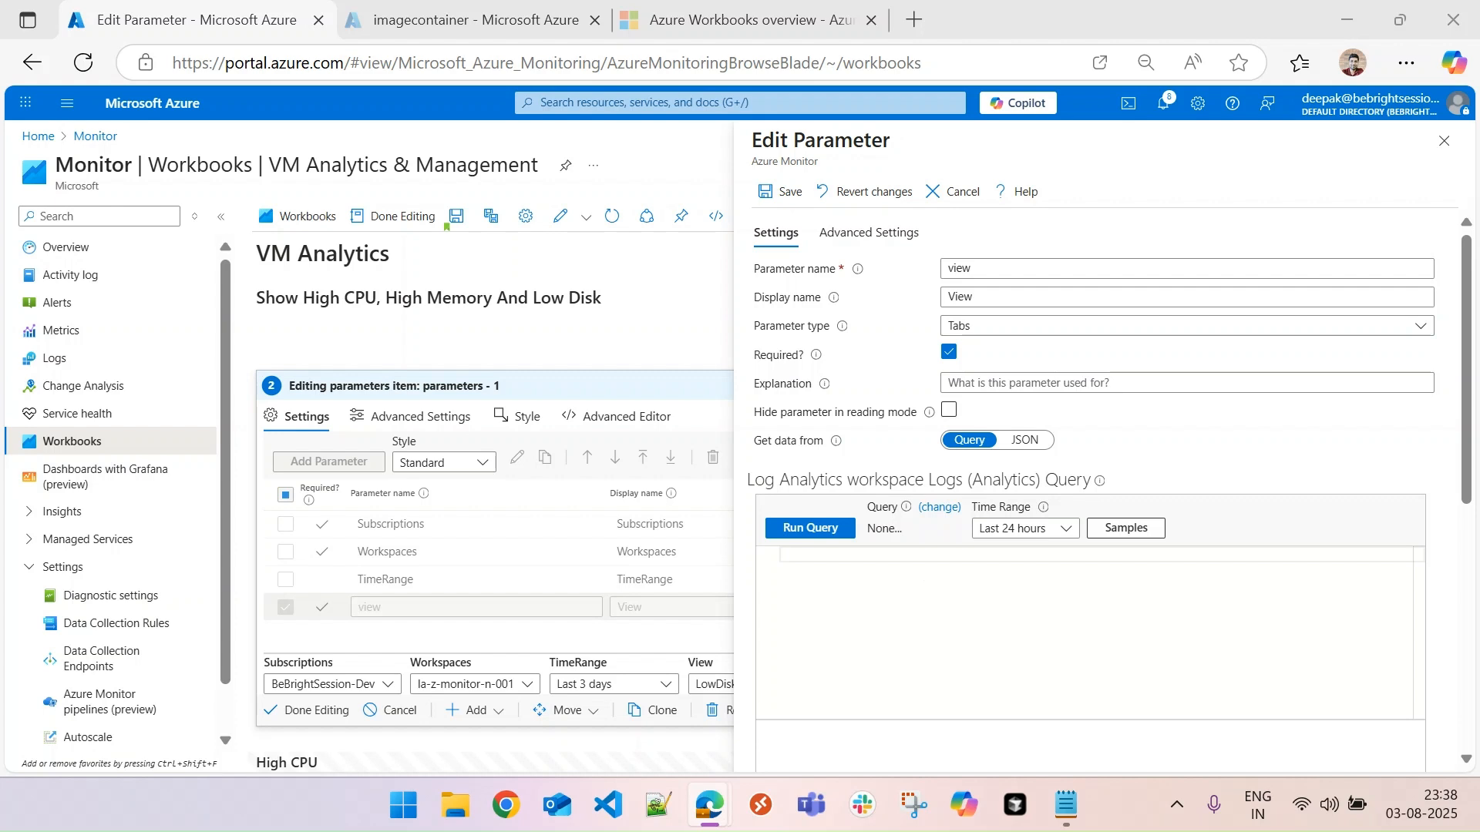
{"action": "left_click", "coordinate": [953, 591]}
{"action": "type", "text": "[{ \"value\": \"HighCPU\", \"label\": \"HighCPU\", \"selected\":true  }, { \"value\": \"HighMemory\", \"label\": \"HighMemory\"},{ \"value\": \"LowDisk\", \"label\": \"LowDisk\"}]"}
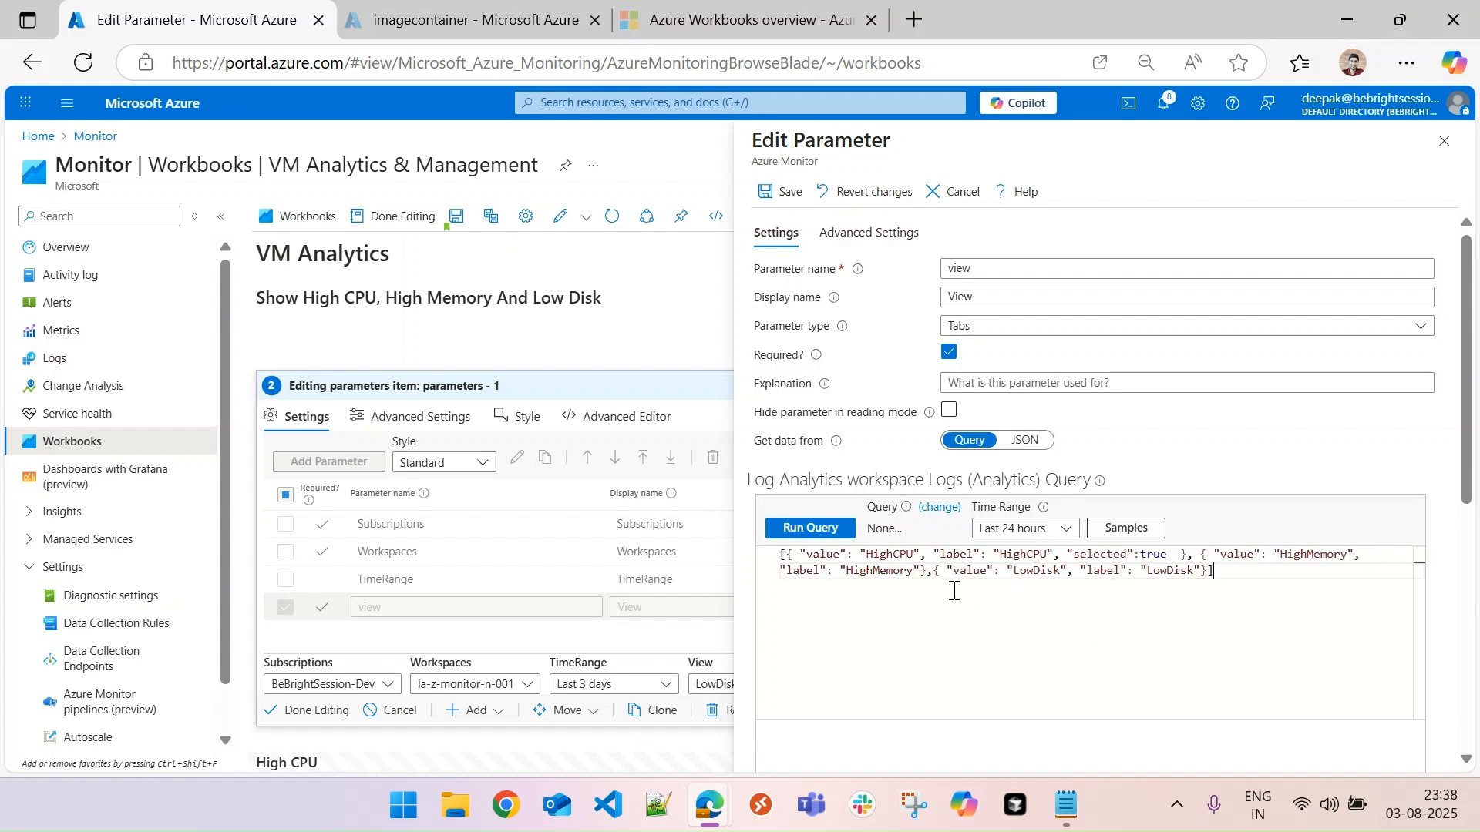
{"action": "left_click", "coordinate": [1024, 440]}
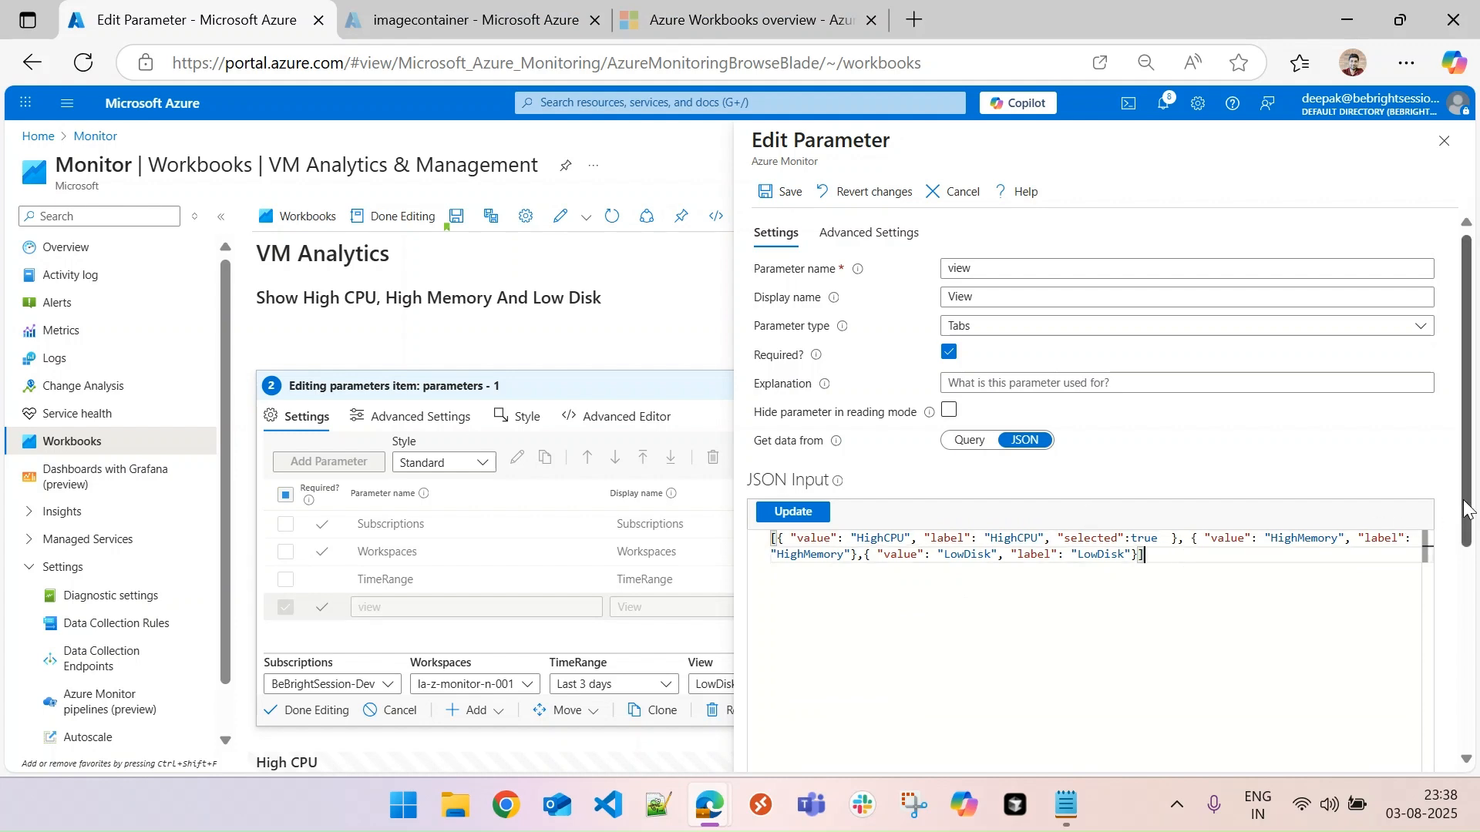
{"action": "scroll", "coordinate": [1473, 509], "scroll_direction": "down", "scroll_amount": 5}
{"action": "scroll", "coordinate": [1470, 512], "scroll_direction": "down", "scroll_amount": 1}
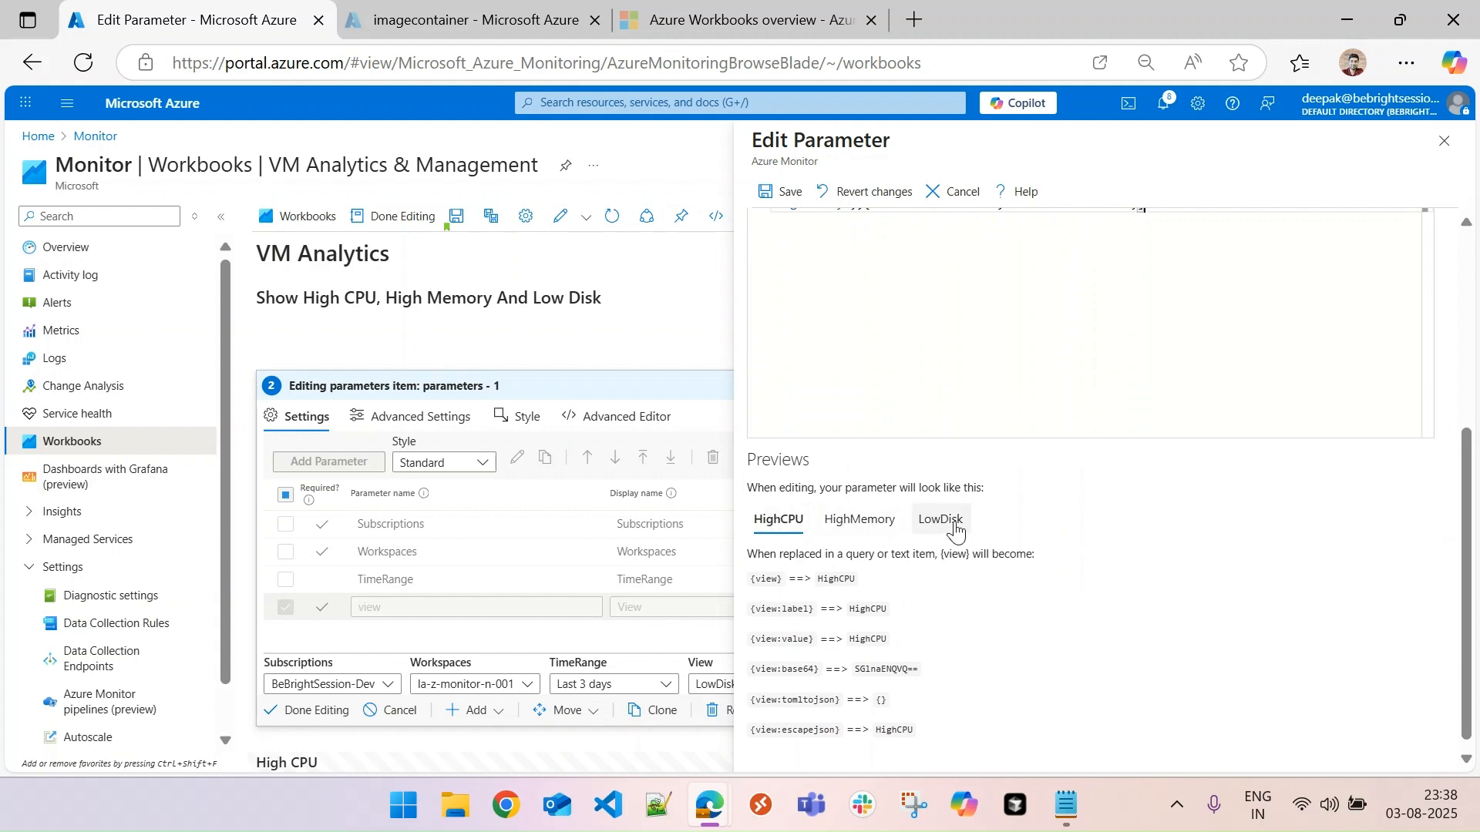
{"action": "left_click", "coordinate": [777, 194]}
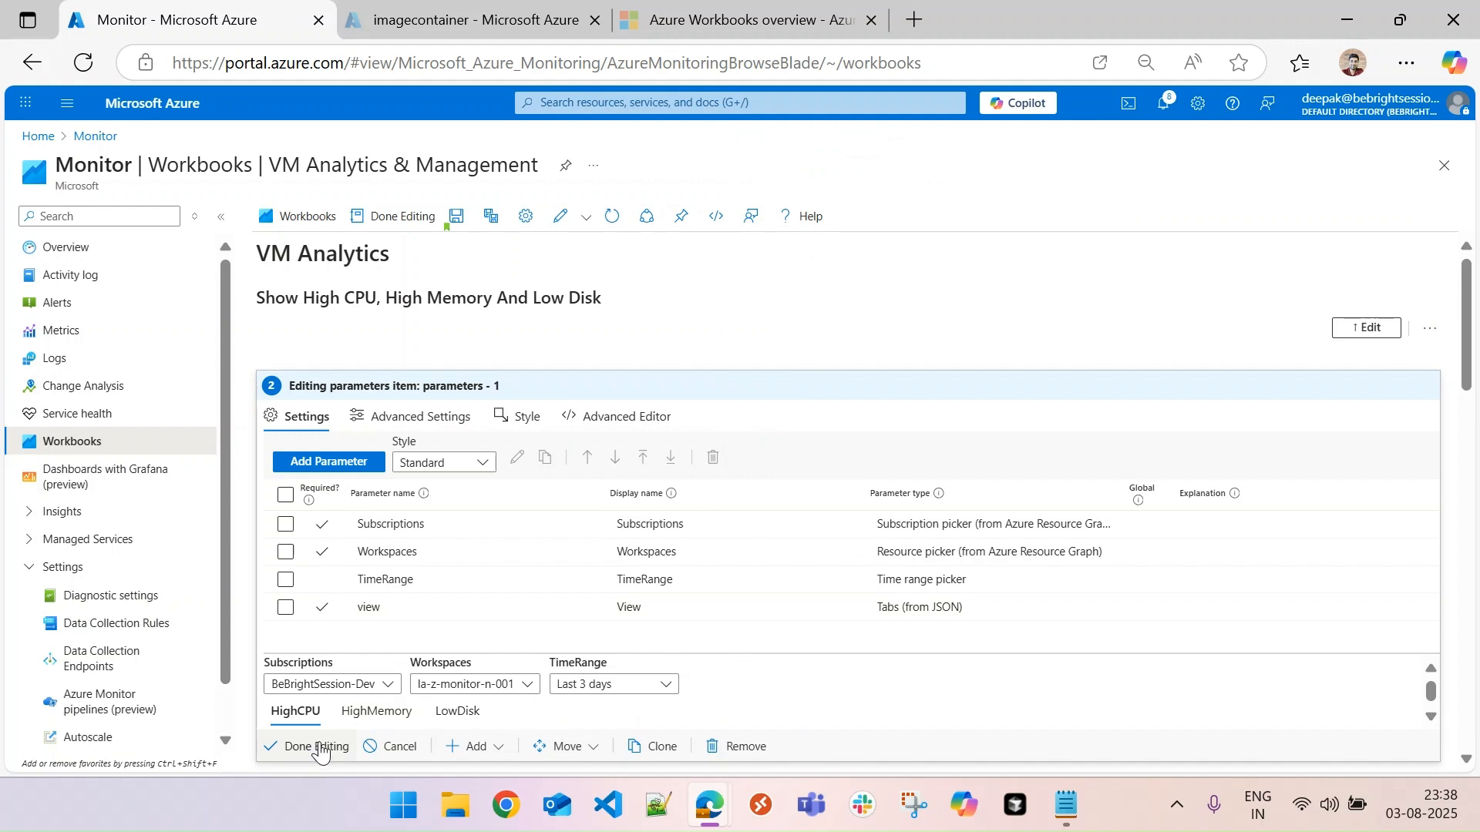
{"action": "left_click", "coordinate": [311, 747]}
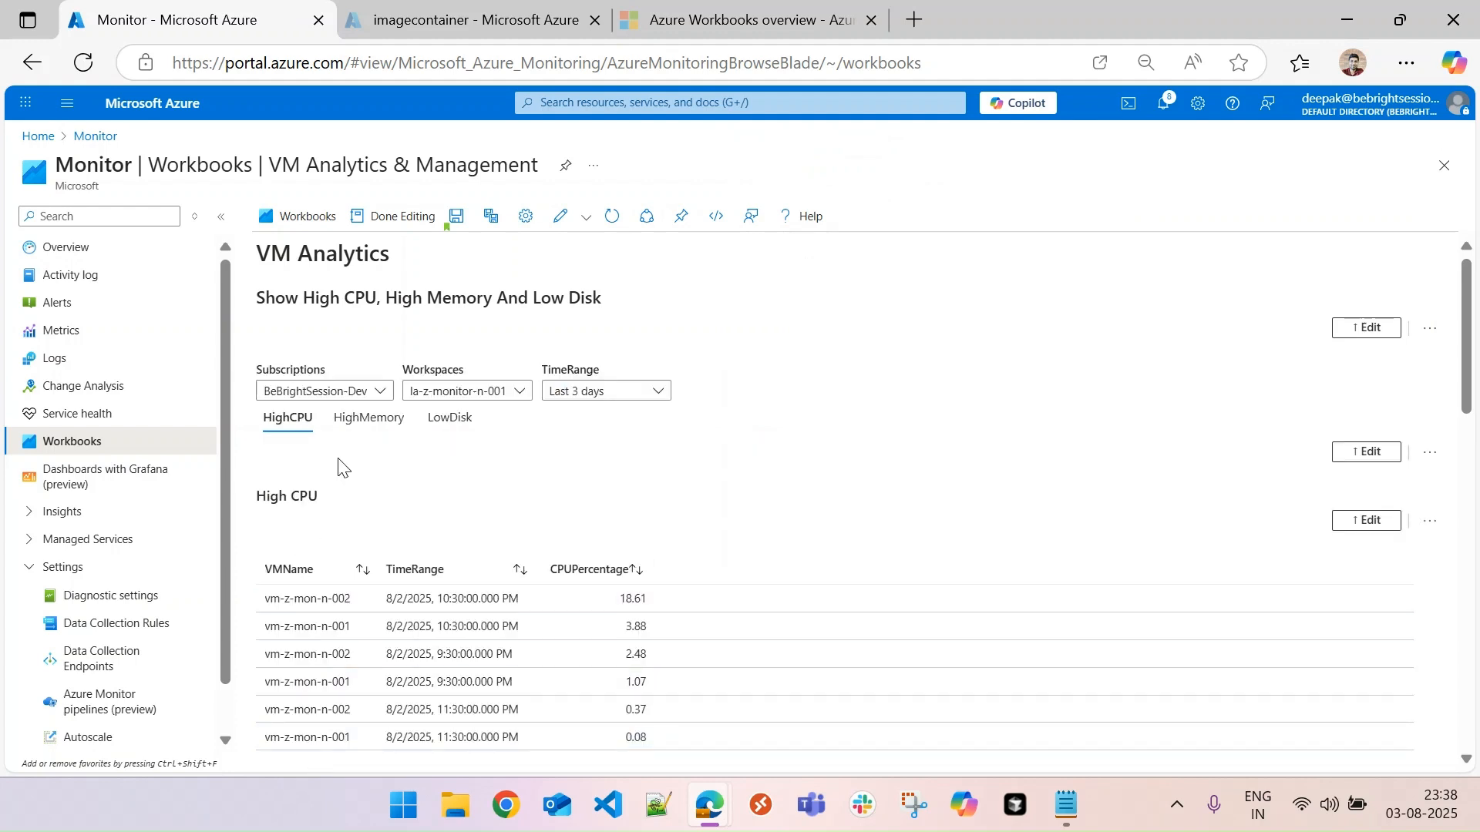
- Finish editing the workbook and test the HighMemory, LowDisk and HighCPU view tabs, ending on LowDisk
{"action": "left_click", "coordinate": [404, 218]}
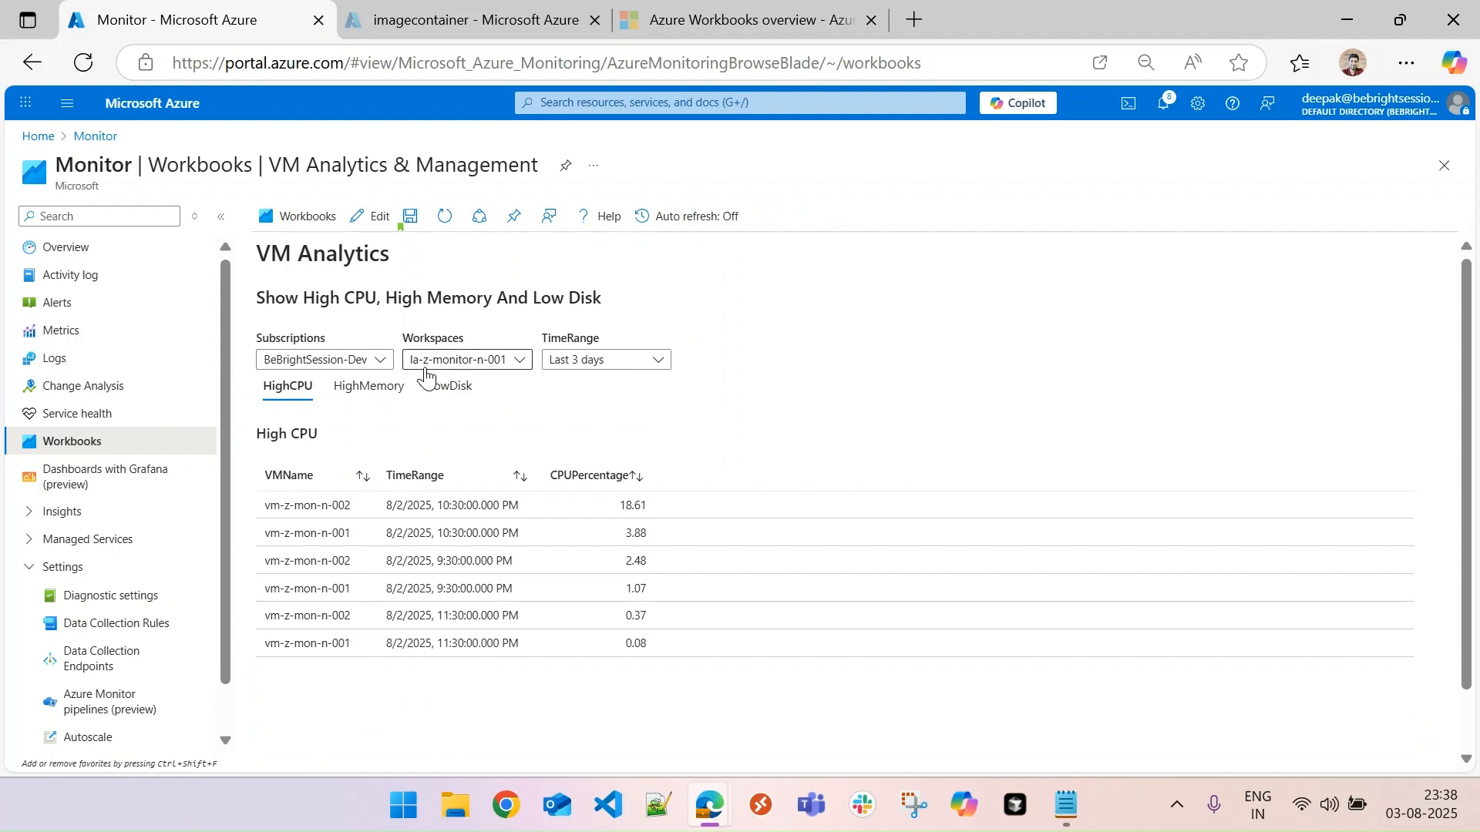
{"action": "left_click", "coordinate": [370, 387]}
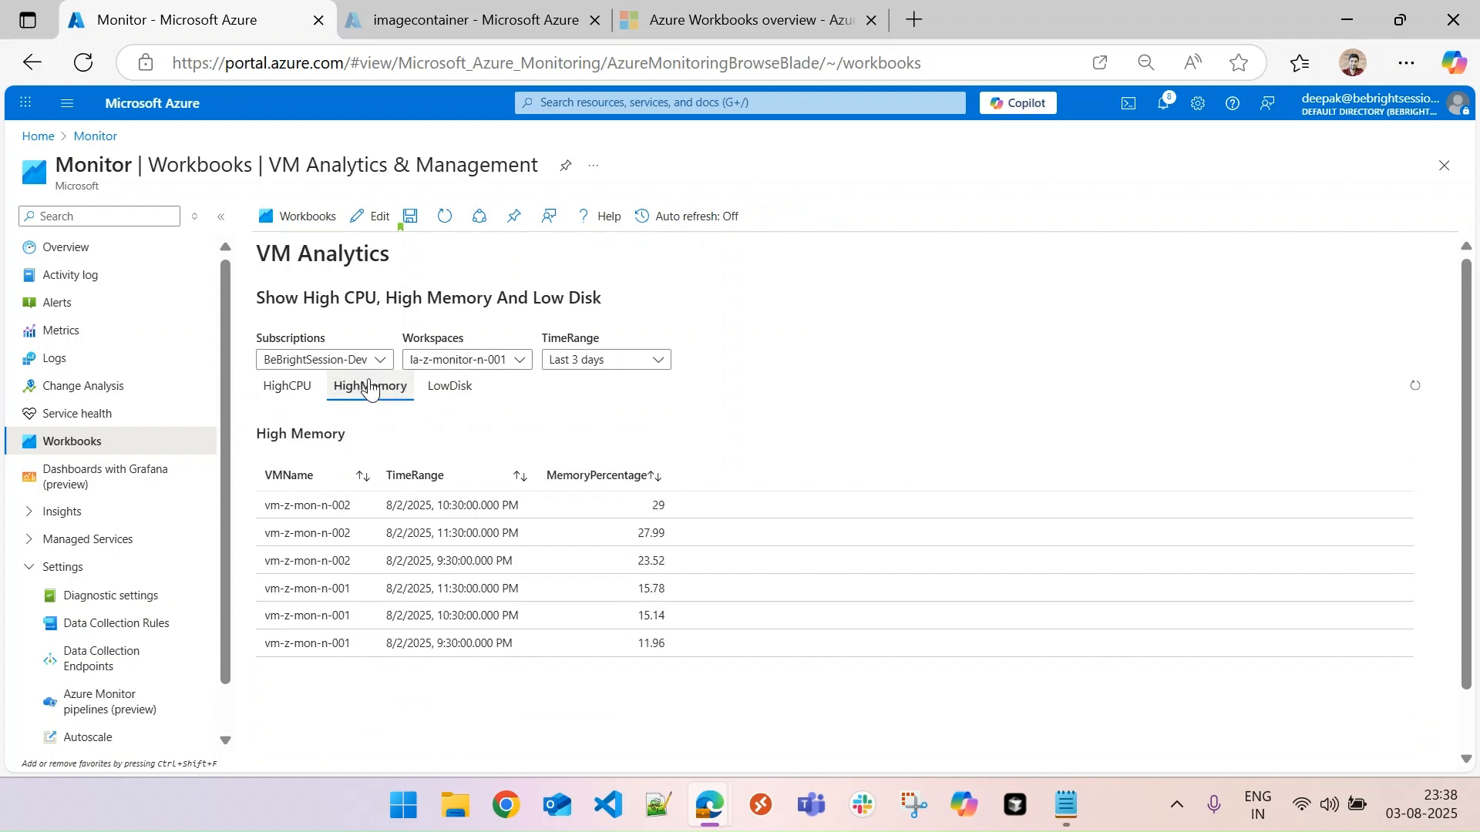
{"action": "left_click", "coordinate": [437, 389]}
{"action": "left_click", "coordinate": [300, 390]}
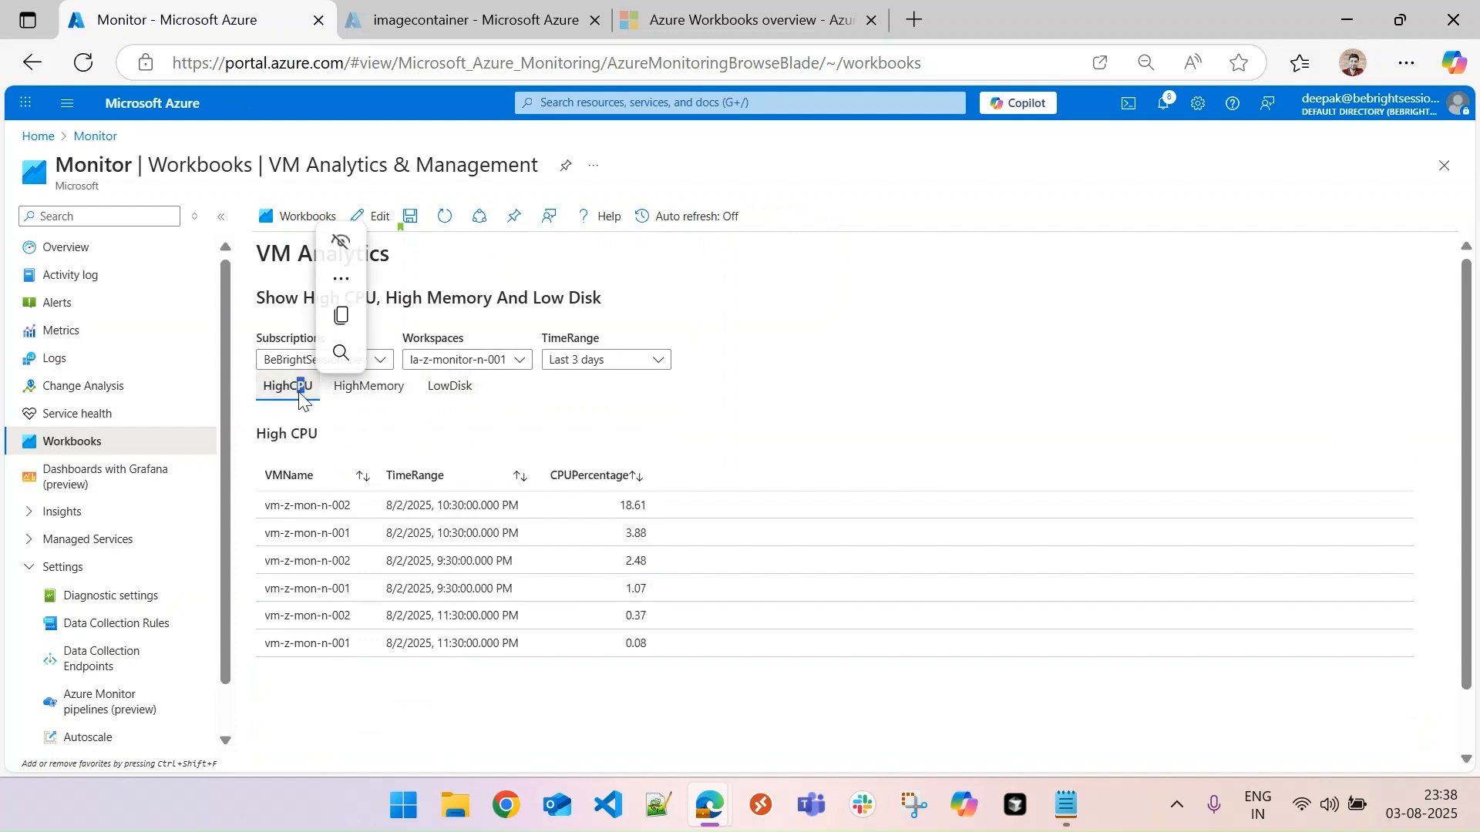
{"action": "left_click", "coordinate": [363, 390]}
{"action": "left_click", "coordinate": [444, 393]}
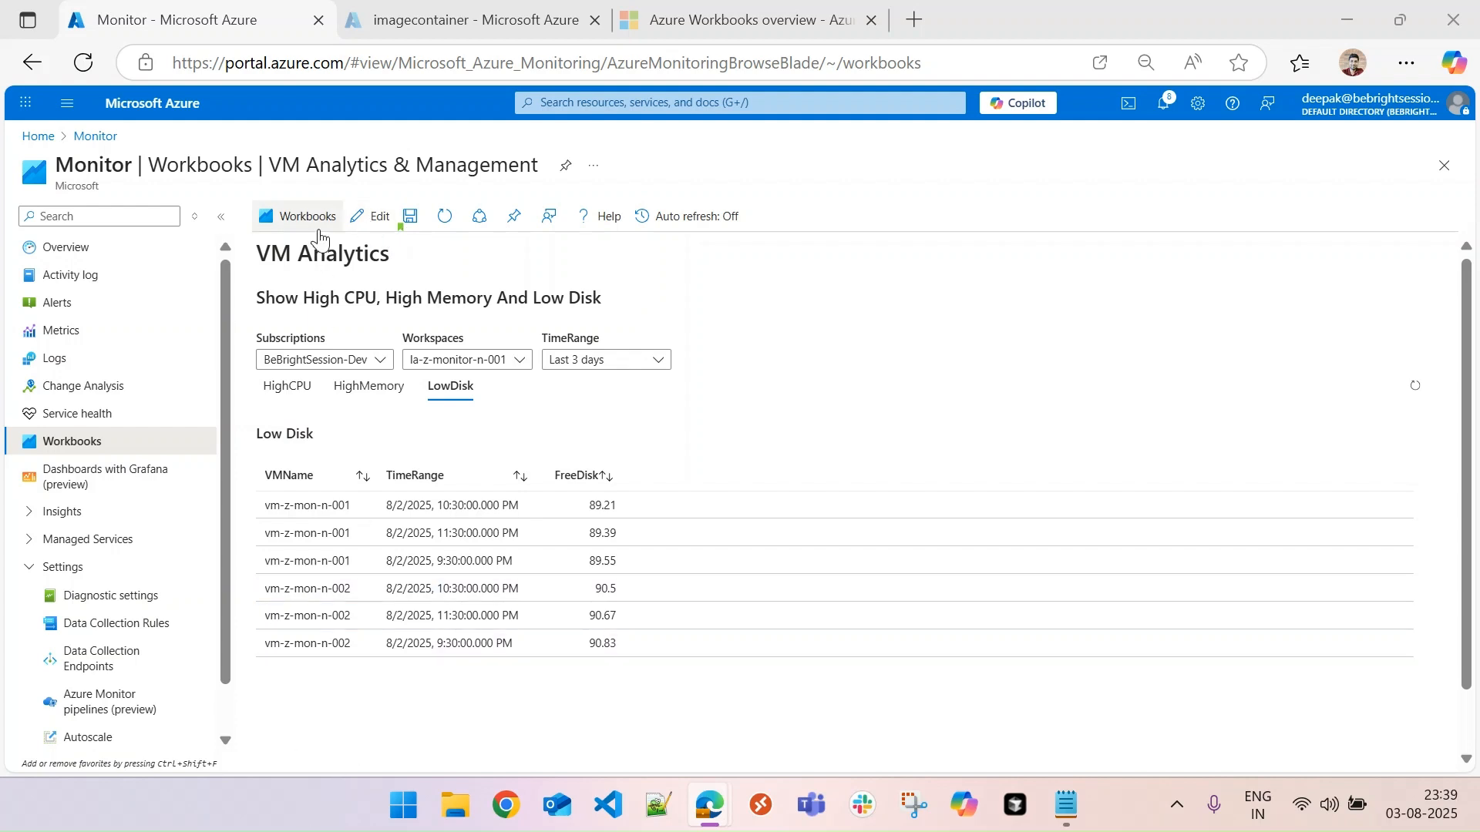
- Reopen the workbook for editing and add a text item below the Low Disk query with the Markdown heading "# VM Management"
{"action": "left_click", "coordinate": [374, 216]}
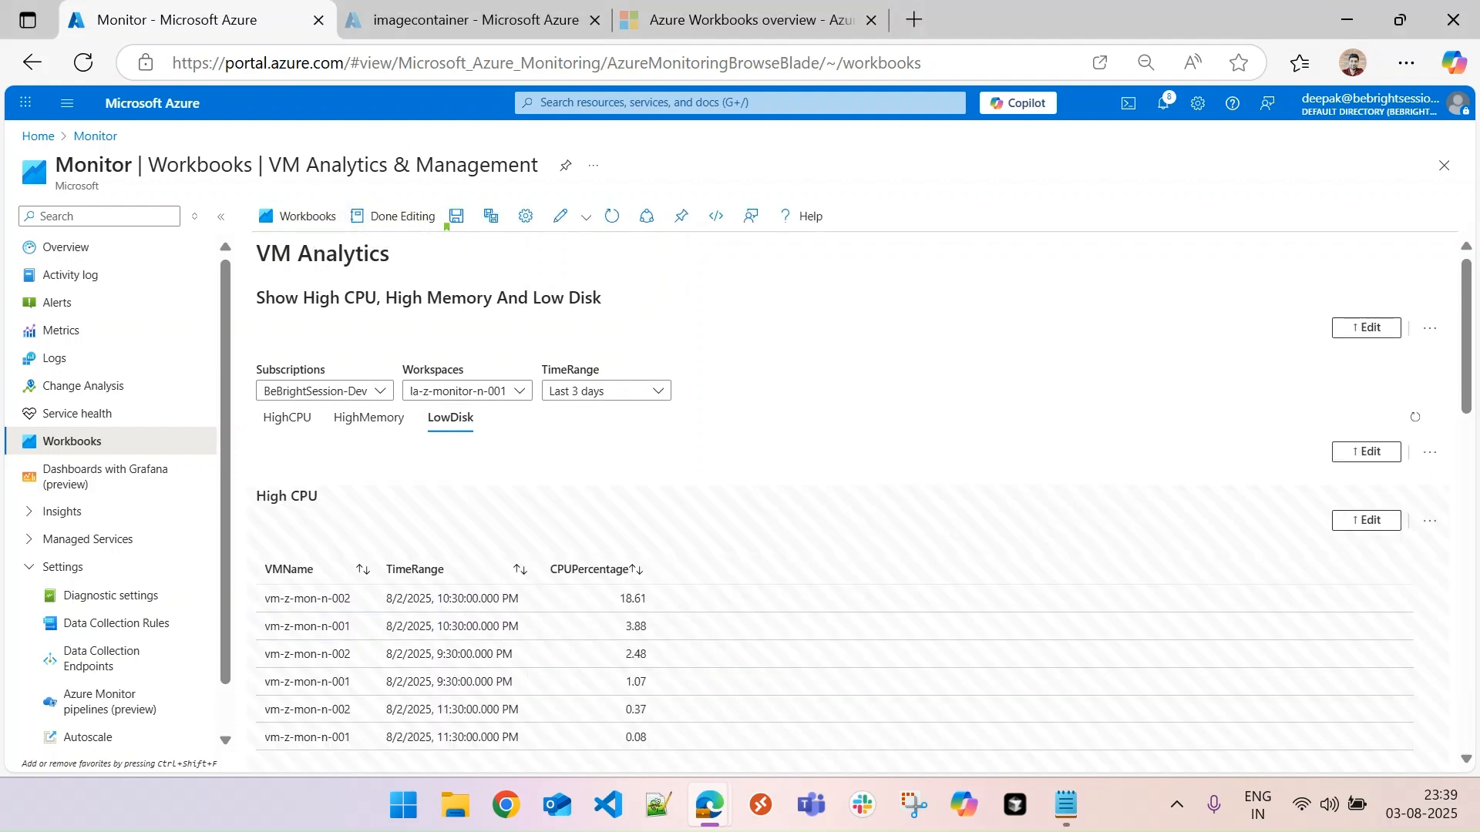
{"action": "scroll", "coordinate": [1472, 439], "scroll_direction": "down", "scroll_amount": 10}
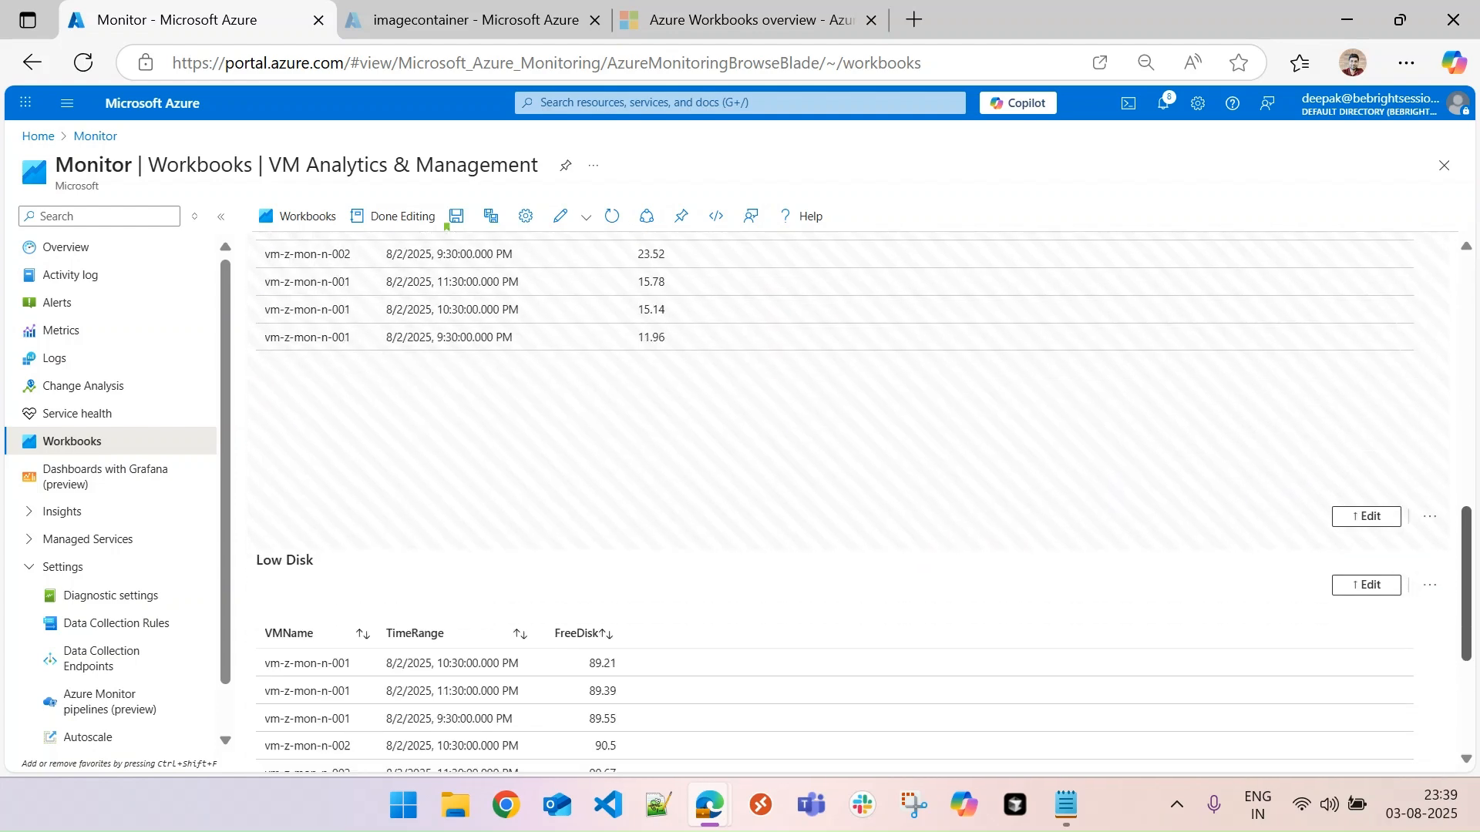
{"action": "left_click_drag", "start_coordinate": [1467, 644], "coordinate": [1459, 635]}
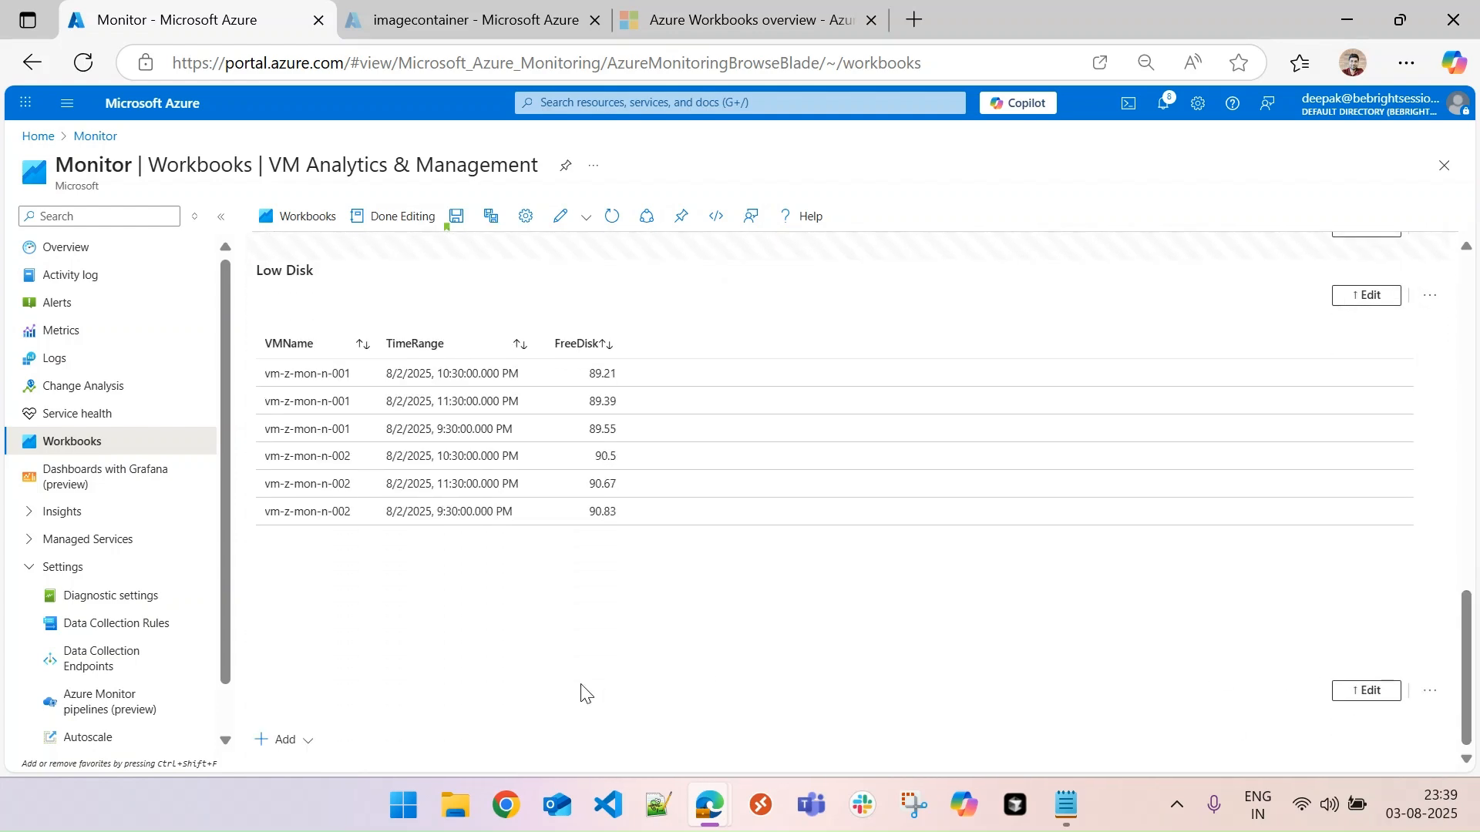
{"action": "left_click", "coordinate": [307, 742]}
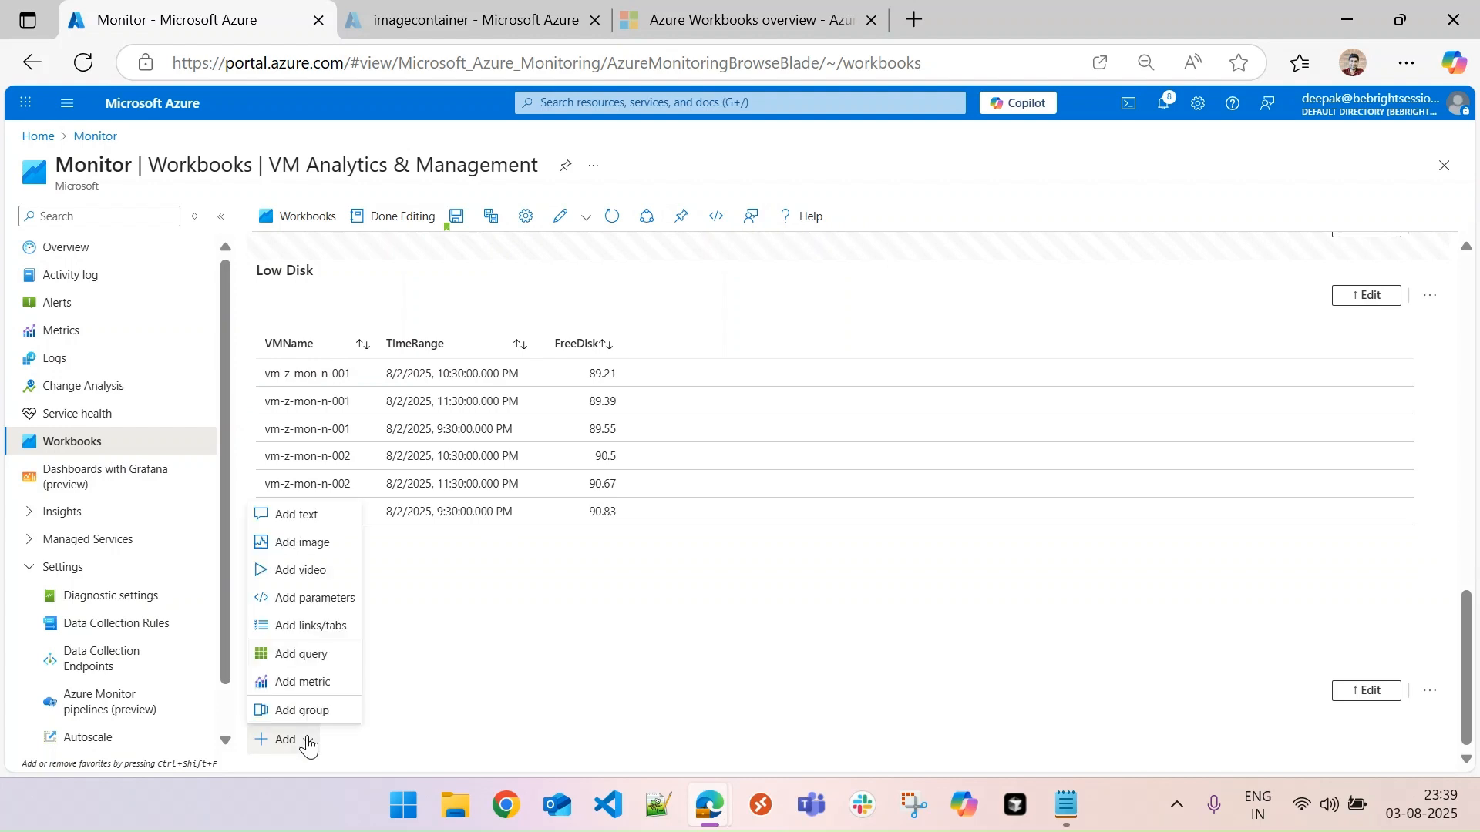
{"action": "left_click", "coordinate": [307, 515]}
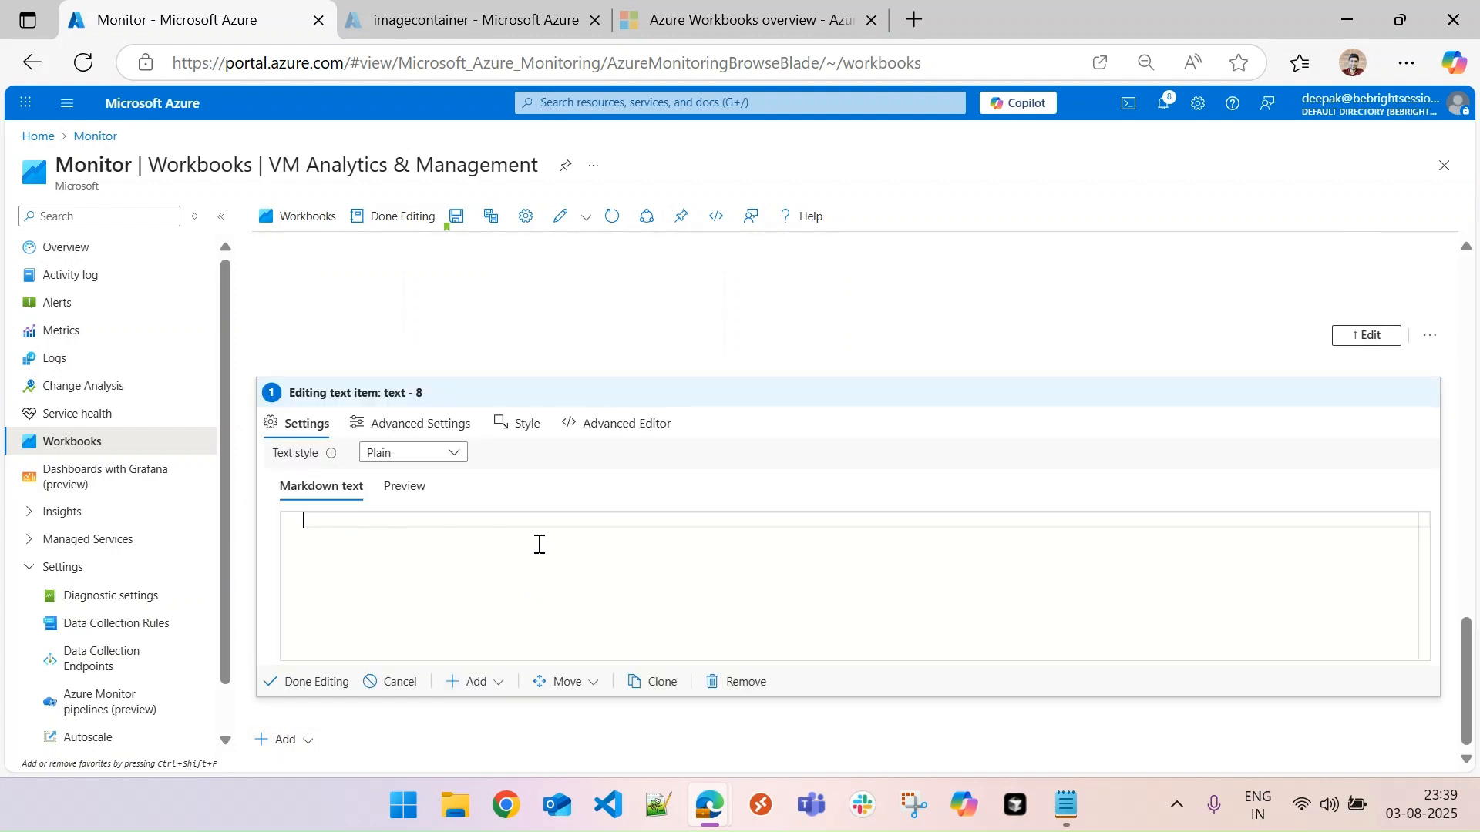
{"action": "type", "text": "# VM Management"}
{"action": "key", "text": "Return"}
{"action": "key", "text": "Return"}
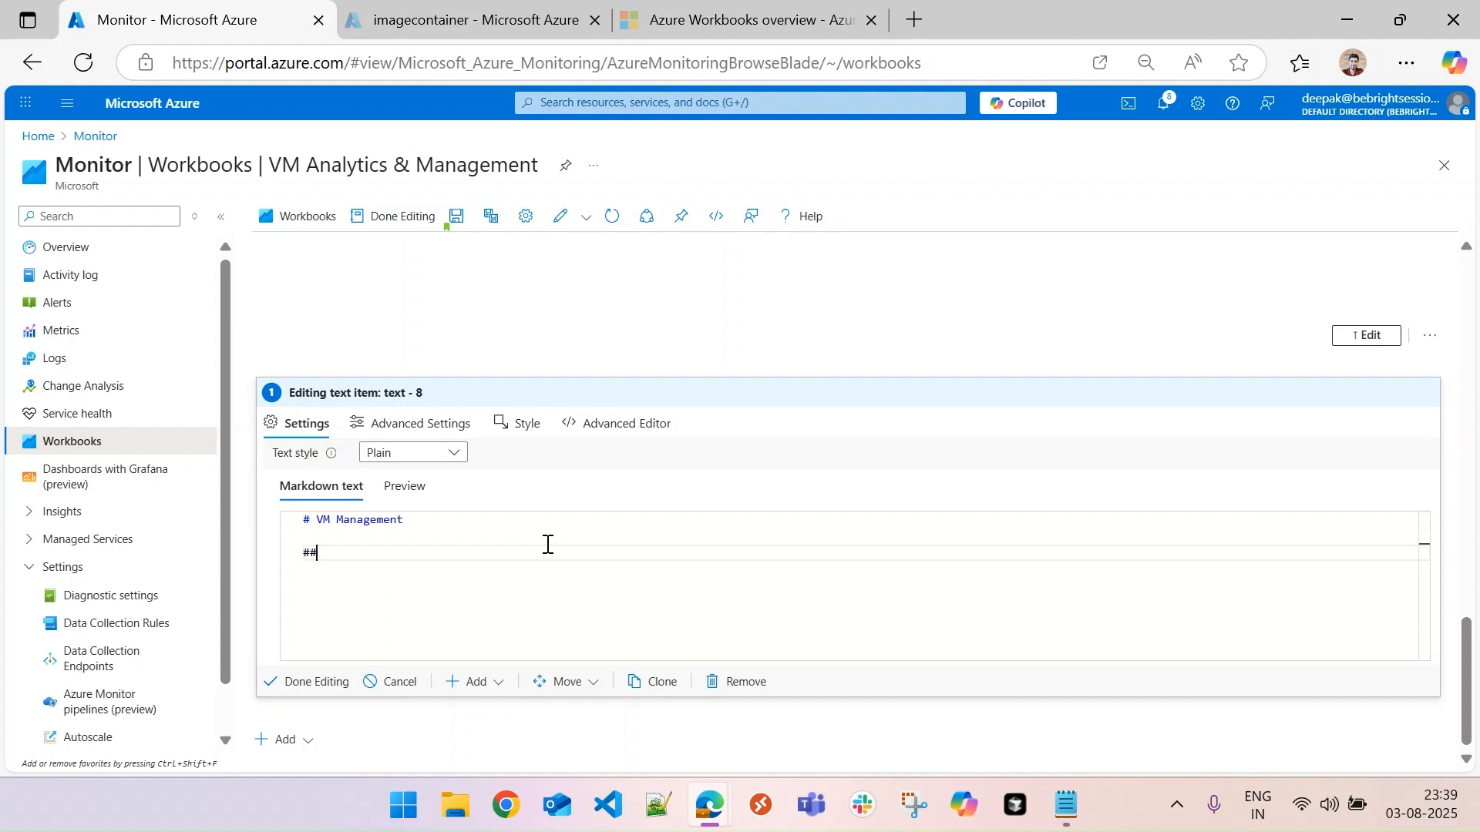
- Add the Markdown subheading "### Start, Stop & View" under VM Management and finish editing the text item
{"action": "type", "text": "### Start, Stop"}
{"action": "key", "text": "BackSpace"}
{"action": "key", "text": "BackSpace"}
{"action": "type", "text": "C"}
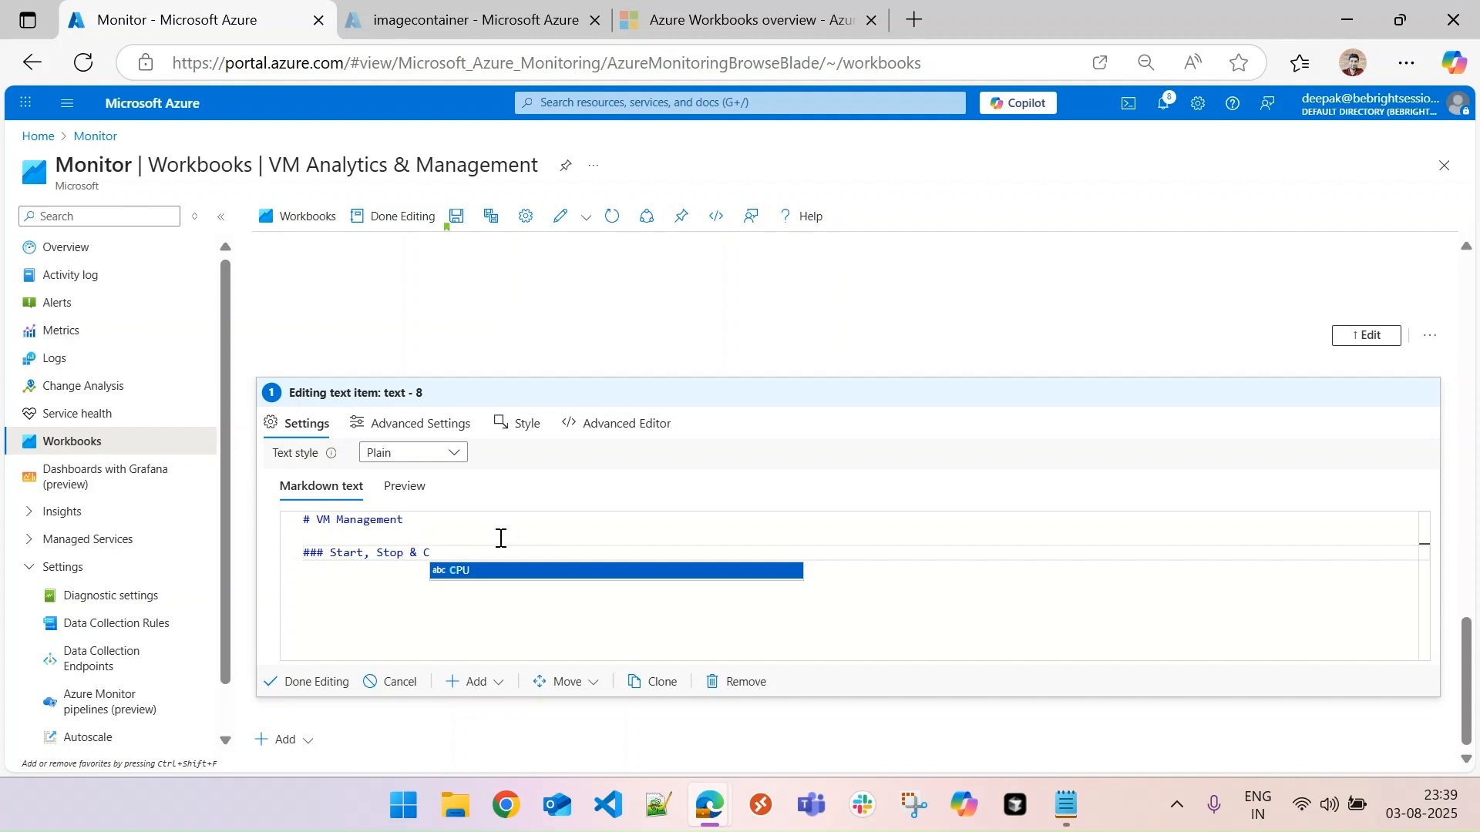
{"action": "key", "text": "BackSpace"}
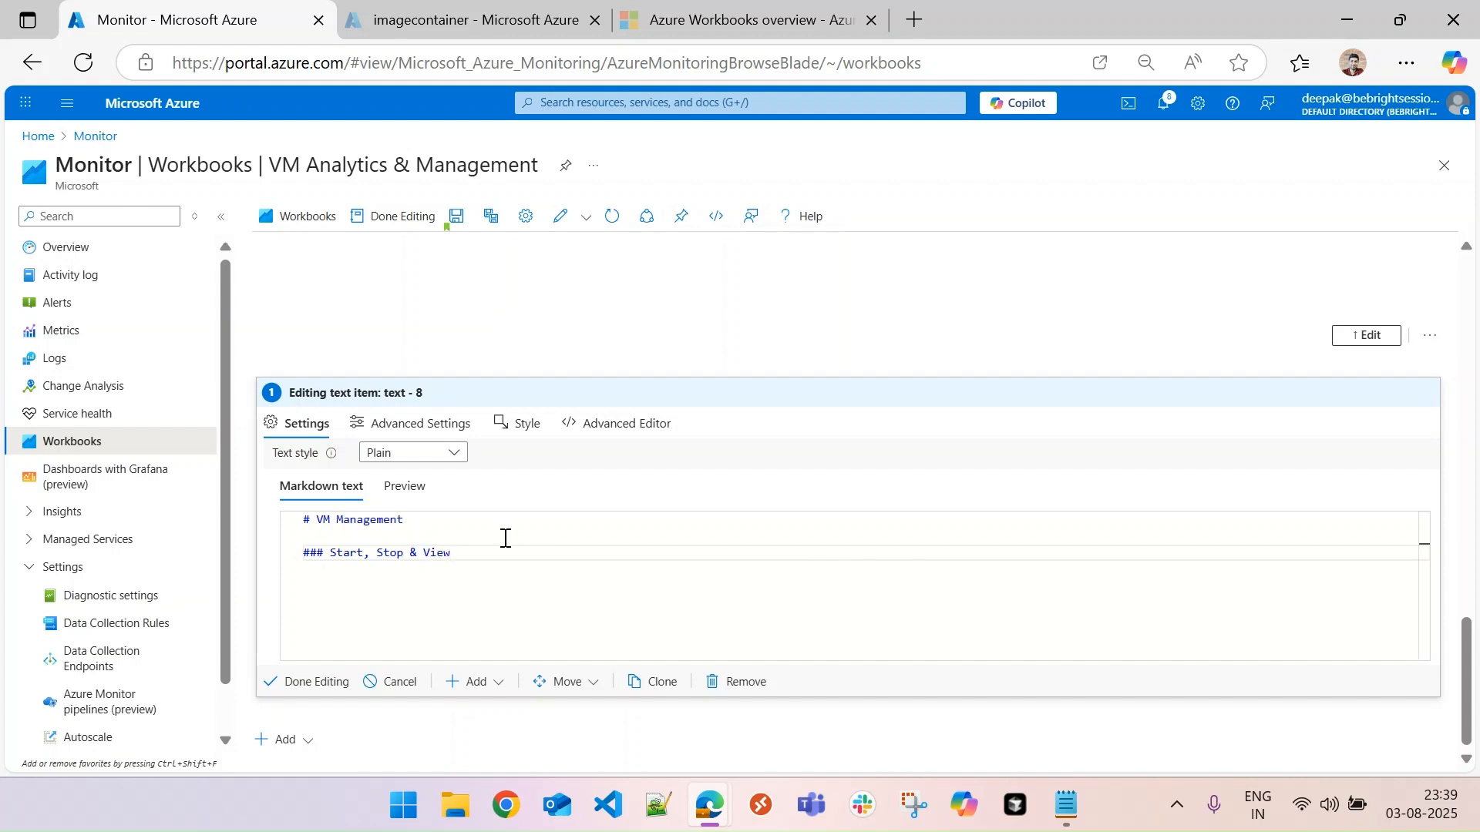
{"action": "left_click", "coordinate": [308, 686]}
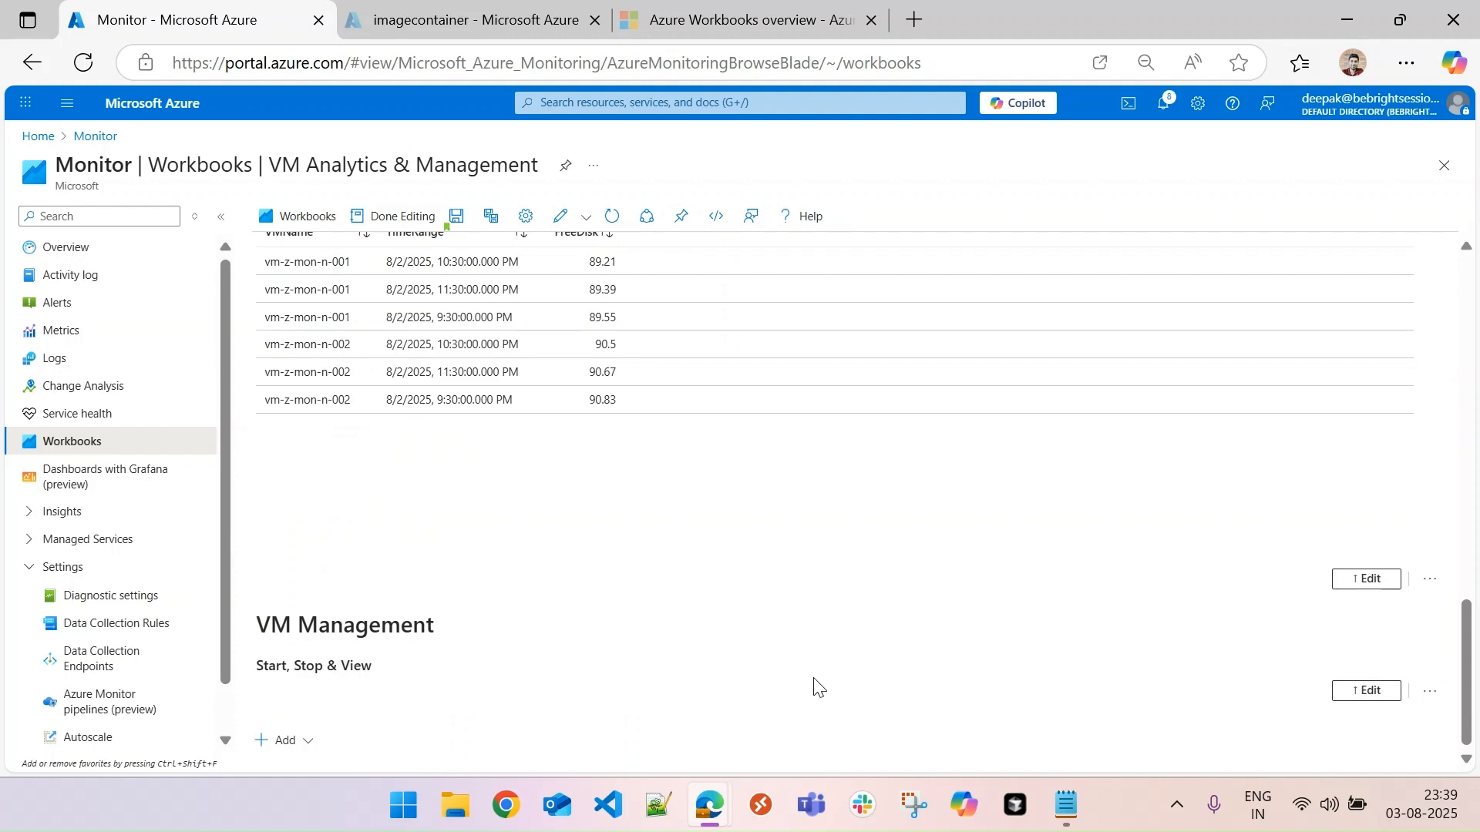
- Add a parameters item below the Start, Stop & View text and create a parameter with name and display name "Subscriptions"
{"action": "left_click", "coordinate": [303, 745]}
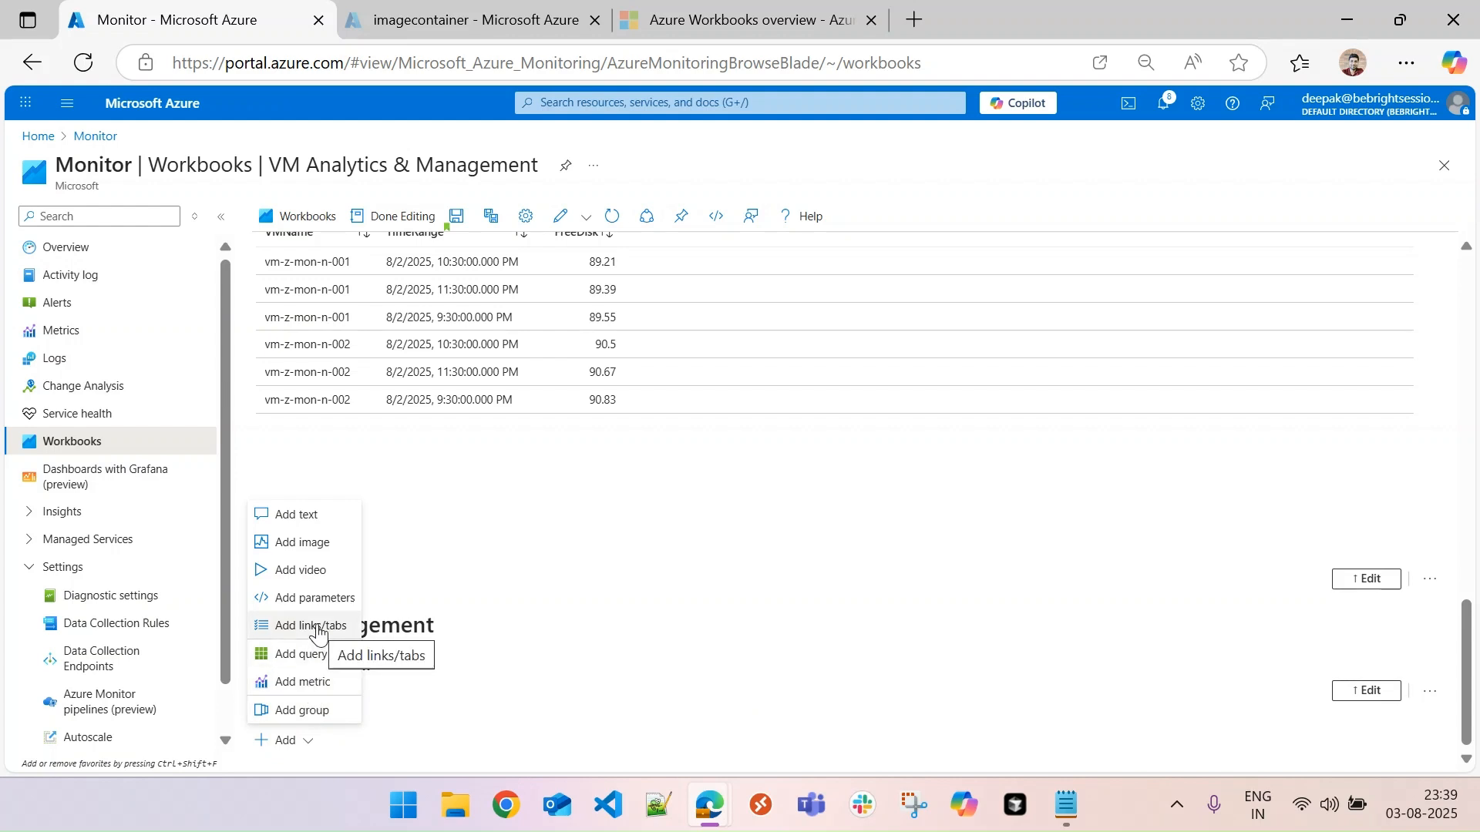
{"action": "left_click", "coordinate": [316, 598]}
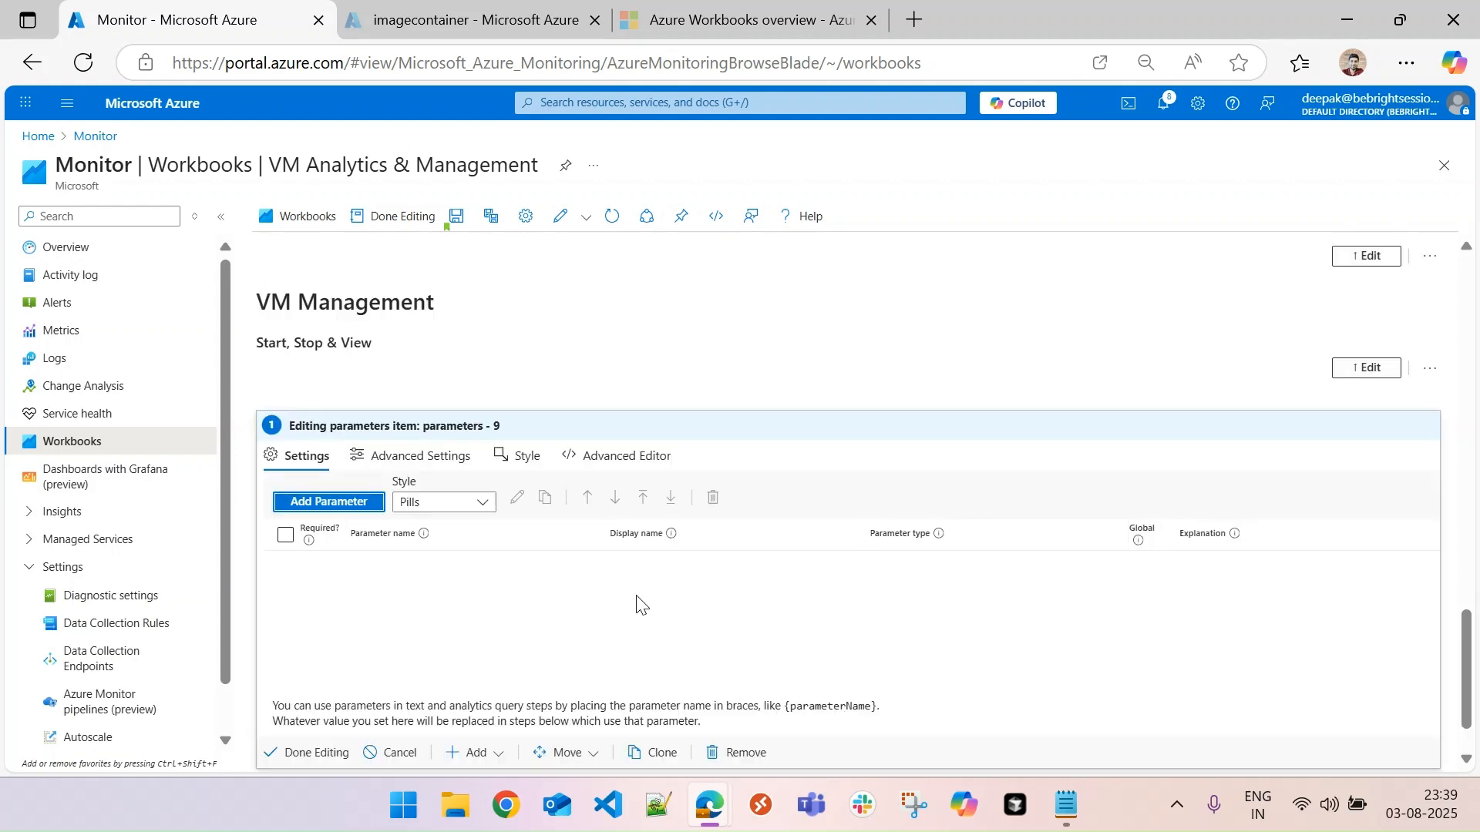
{"action": "left_click", "coordinate": [351, 508]}
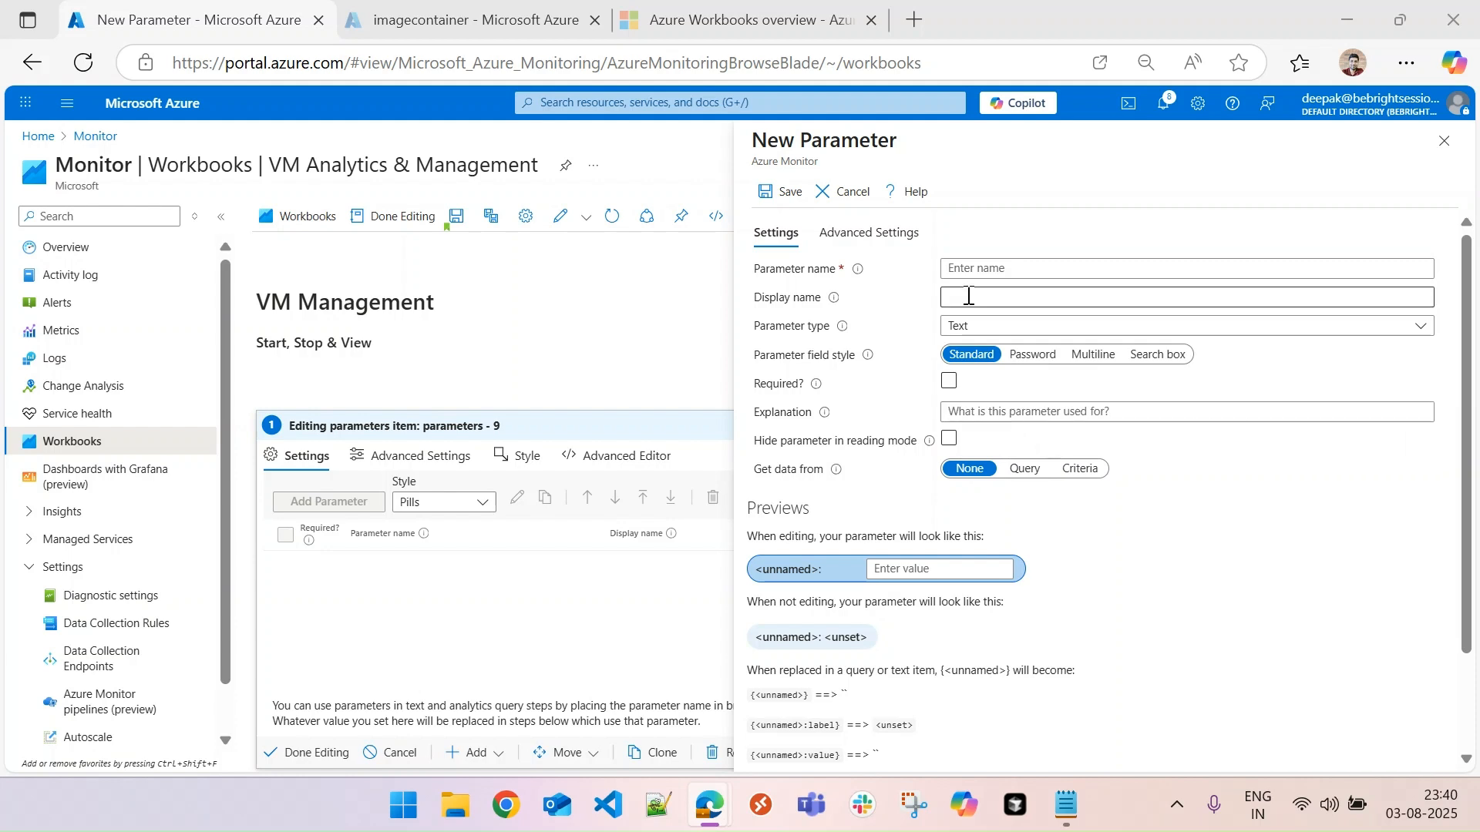
{"action": "left_click", "coordinate": [983, 268]}
{"action": "type", "text": "Su"}
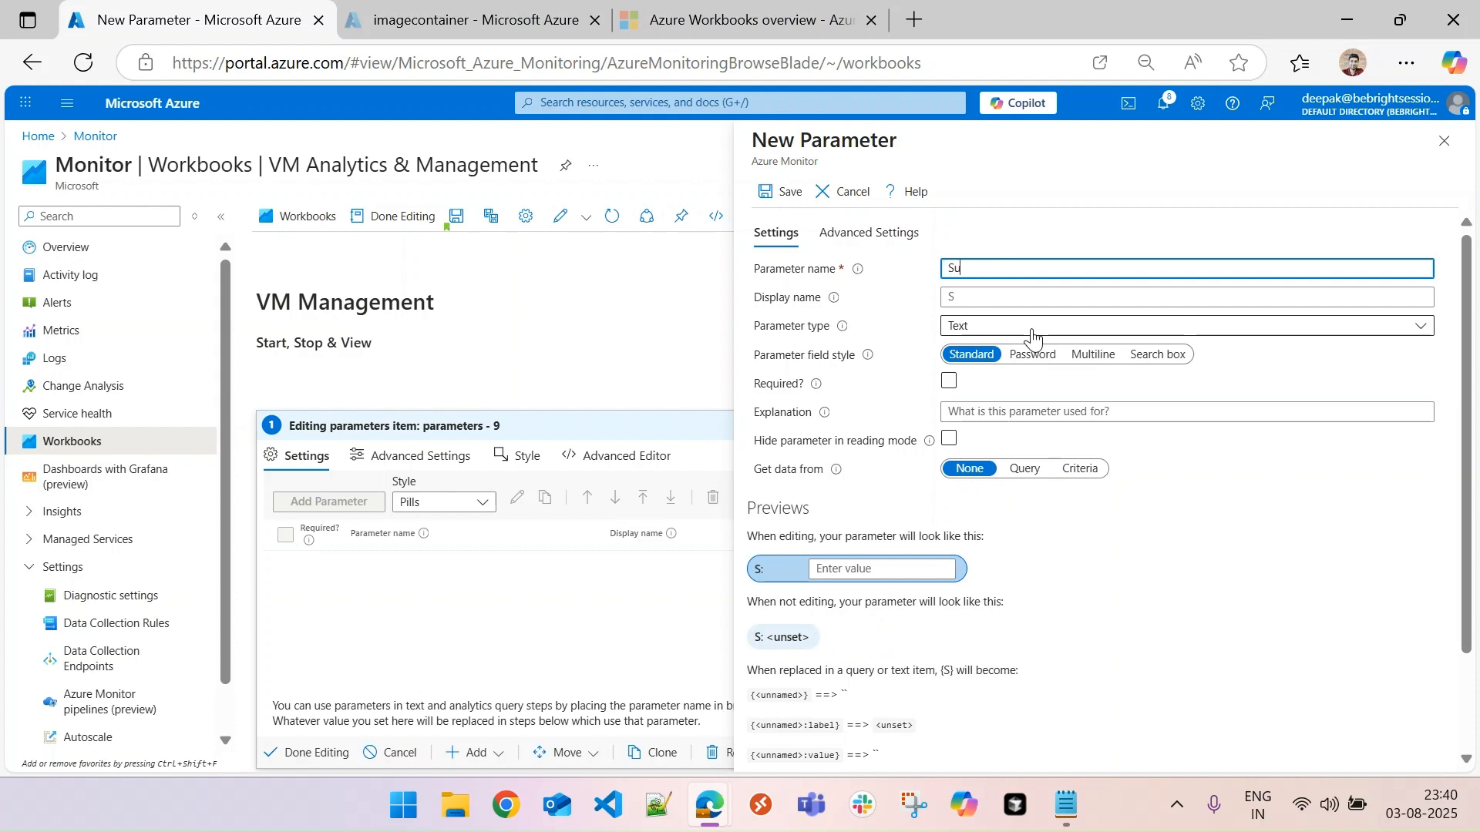
{"action": "type", "text": "bscriptions"}
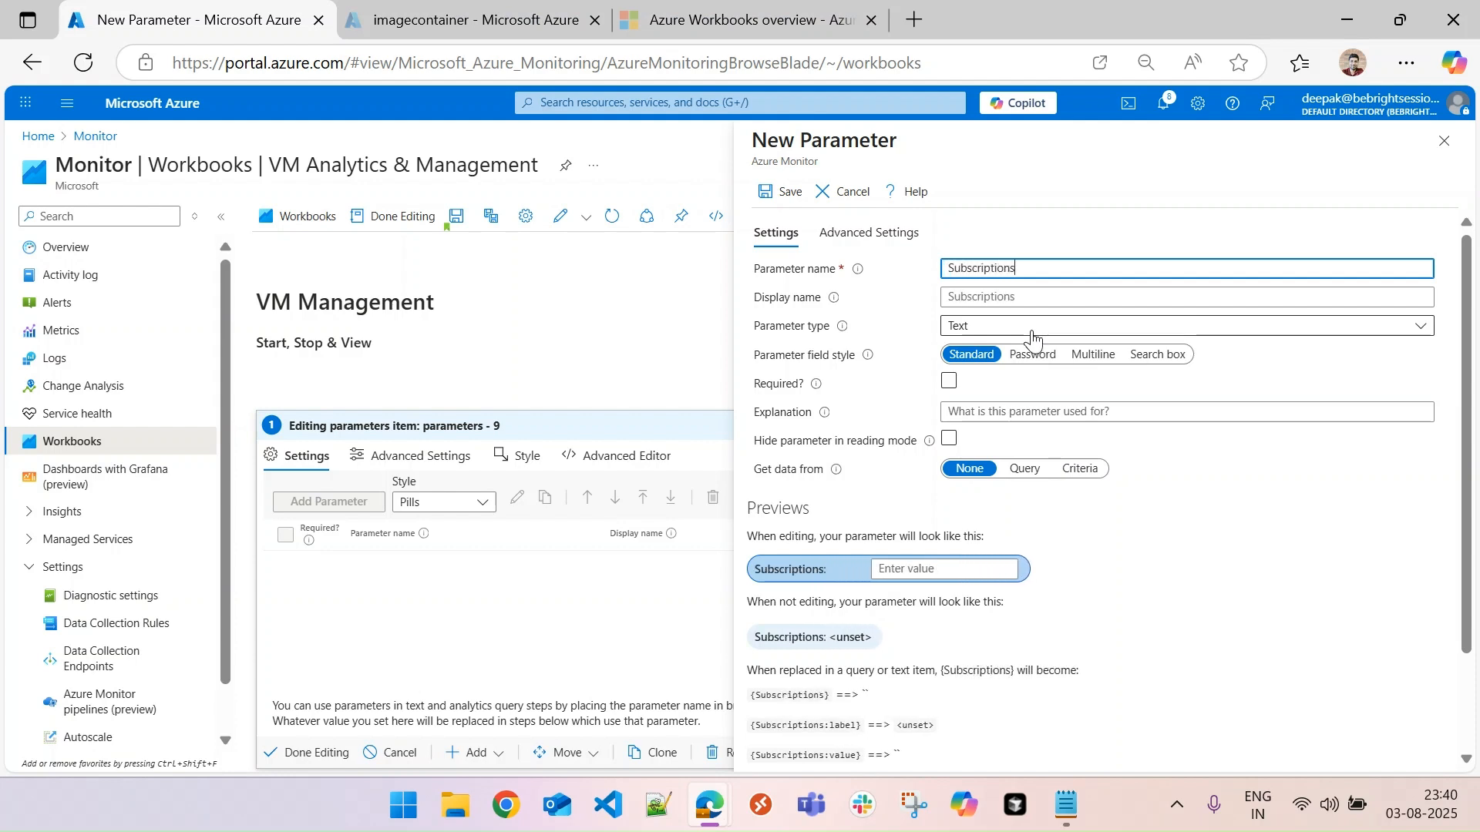
{"action": "left_click", "coordinate": [988, 294]}
{"action": "type", "text": "Subscriptions"}
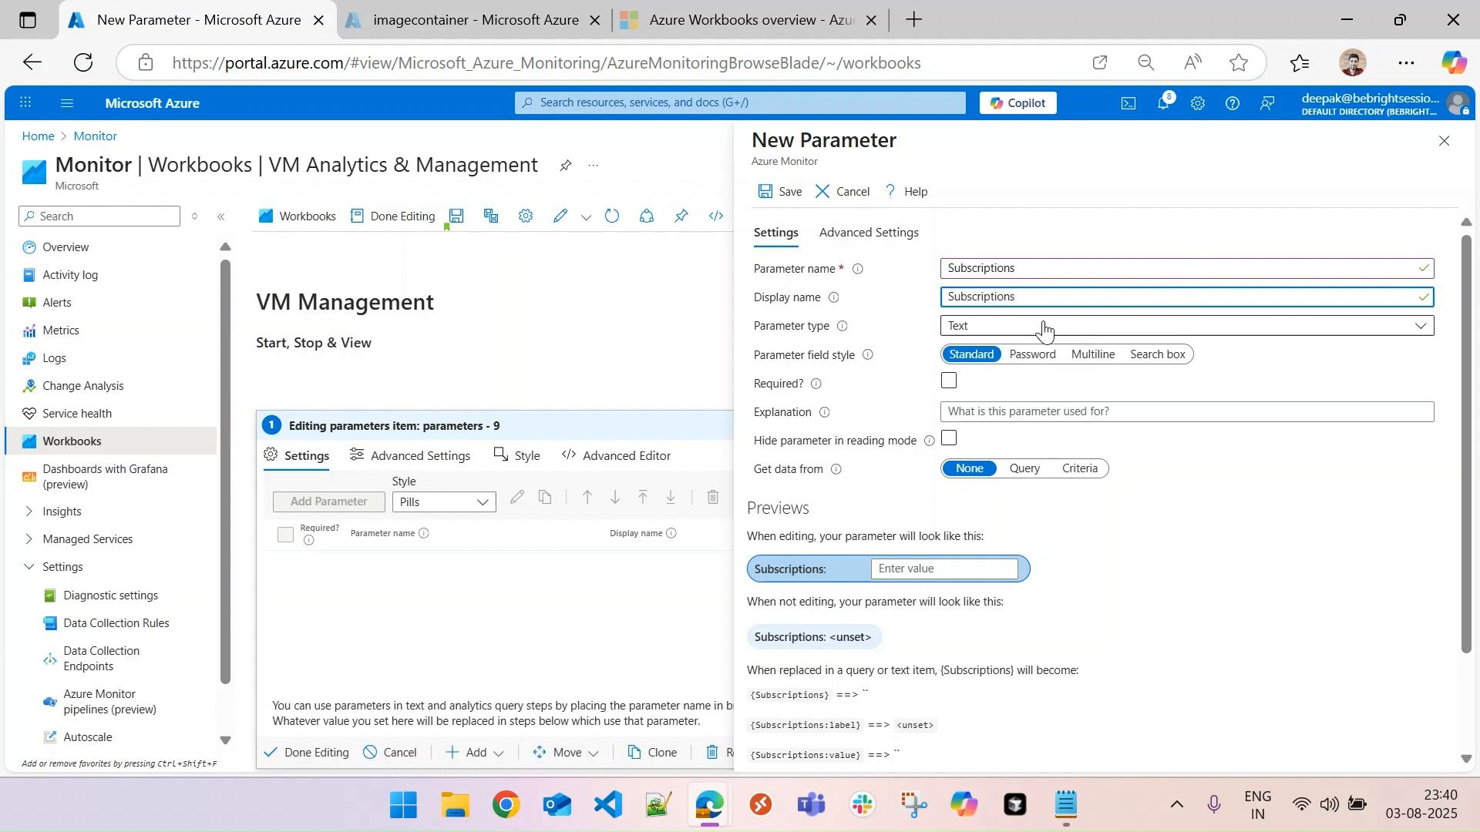
- Make the Subscriptions parameter a required Subscription picker
{"action": "left_click", "coordinate": [985, 330]}
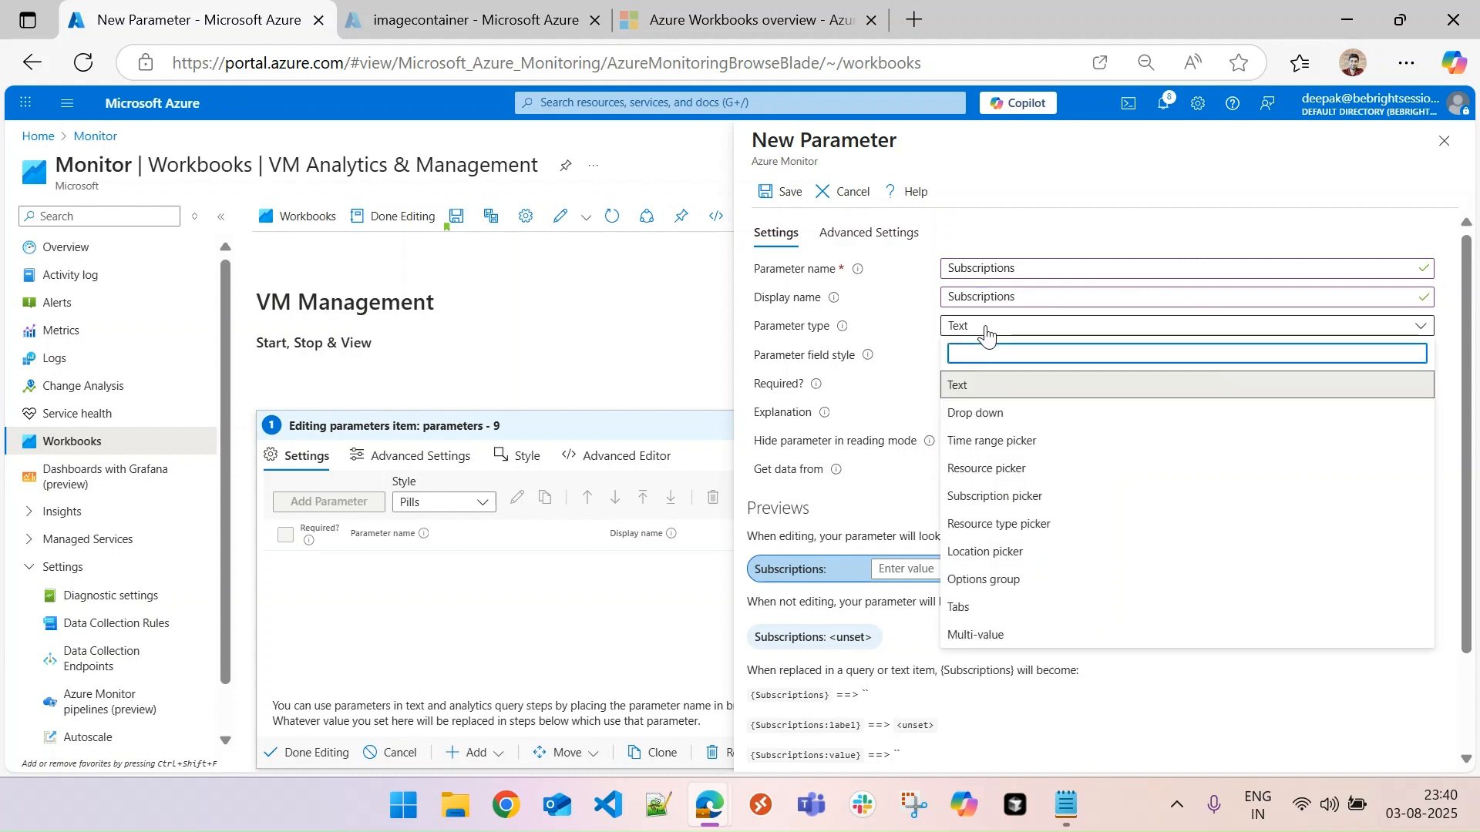
{"action": "left_click", "coordinate": [997, 498]}
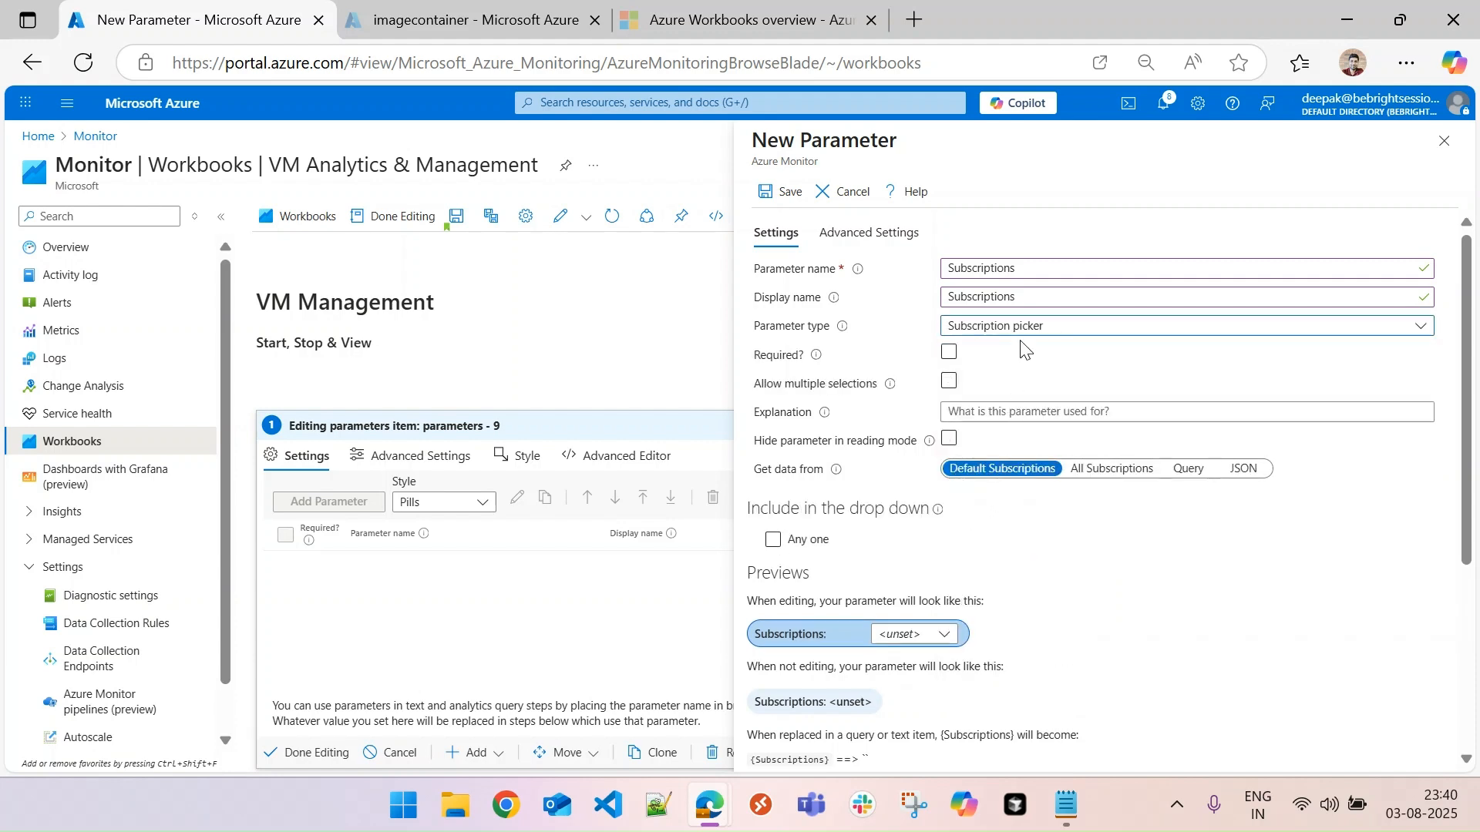
{"action": "left_click", "coordinate": [949, 352]}
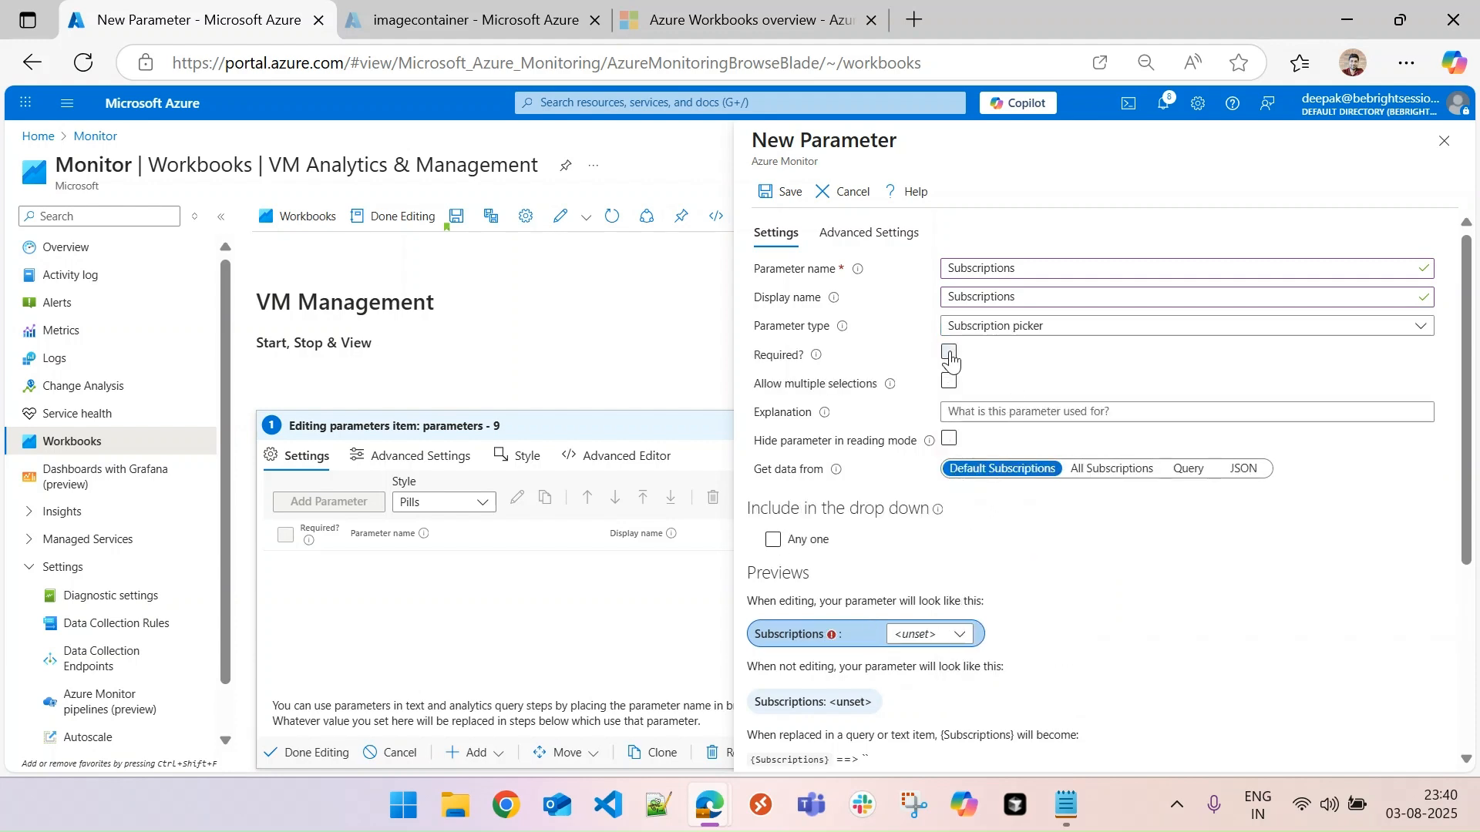
- Have the Subscriptions parameter get its data from an Azure Resource Graph query scoped to use all subscriptions
{"action": "left_click", "coordinate": [1185, 470]}
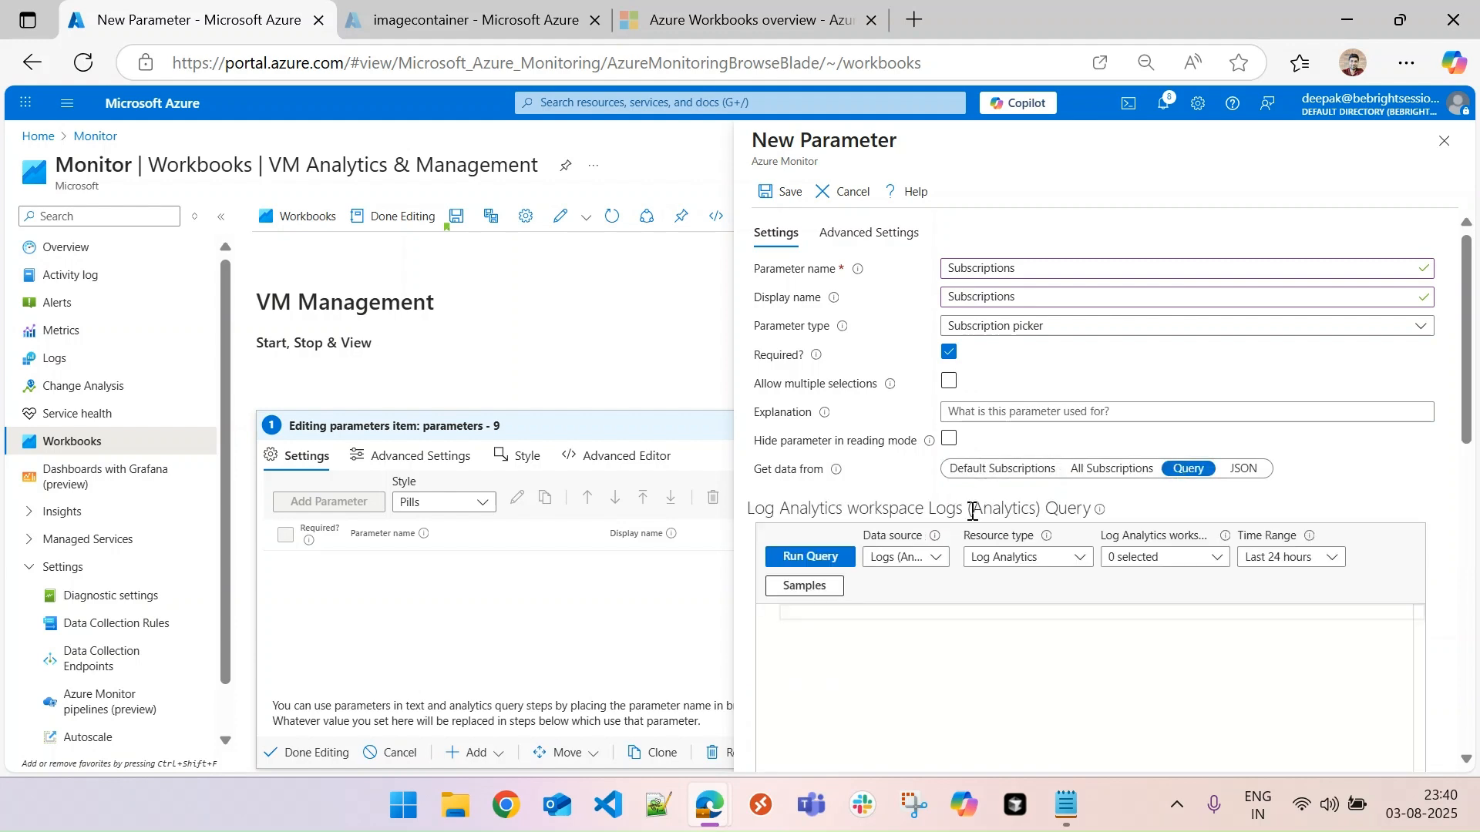
{"action": "left_click", "coordinate": [939, 561]}
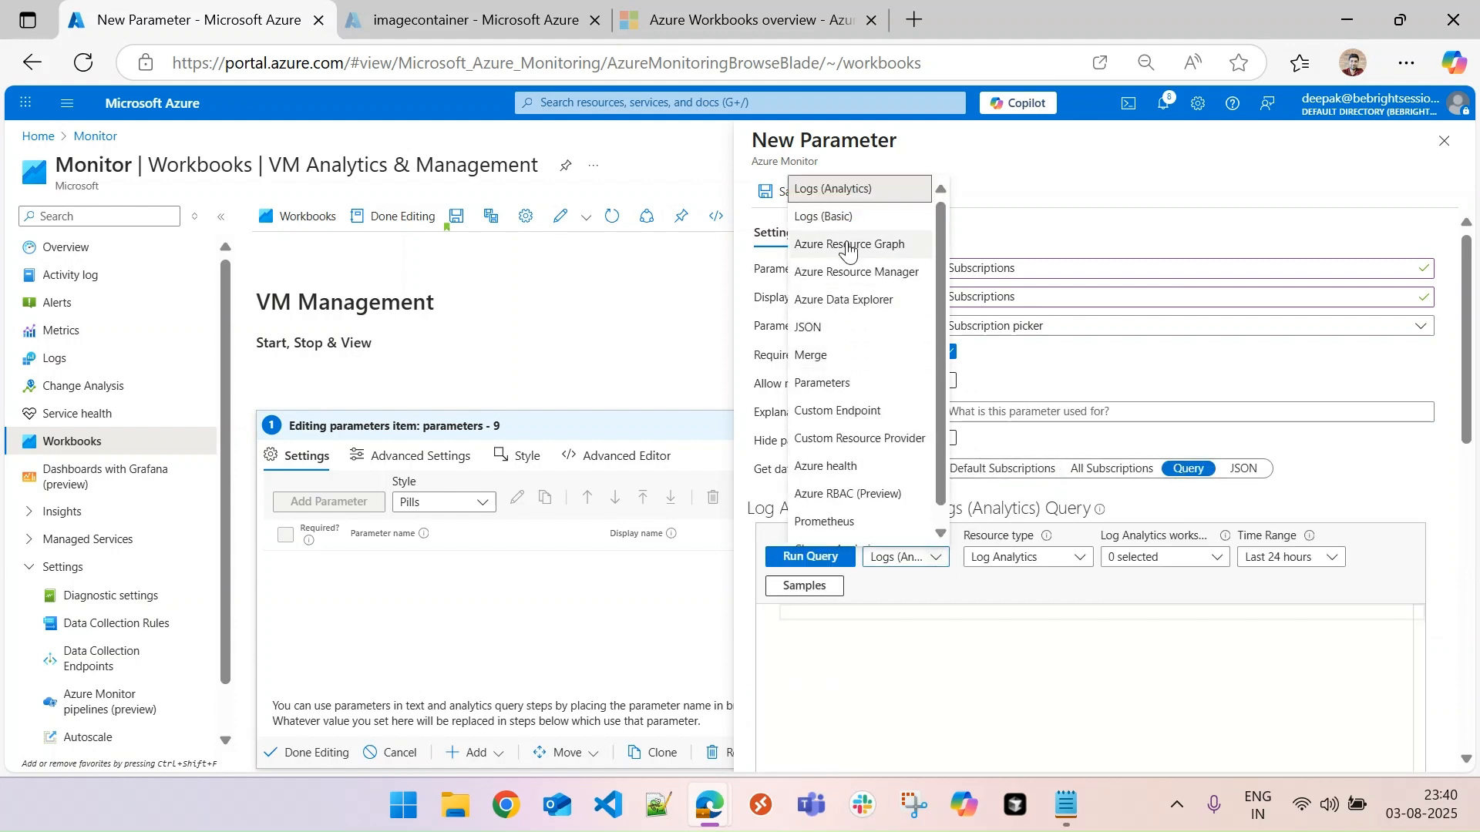
{"action": "left_click", "coordinate": [845, 244]}
{"action": "key", "text": "alt+Tab"}
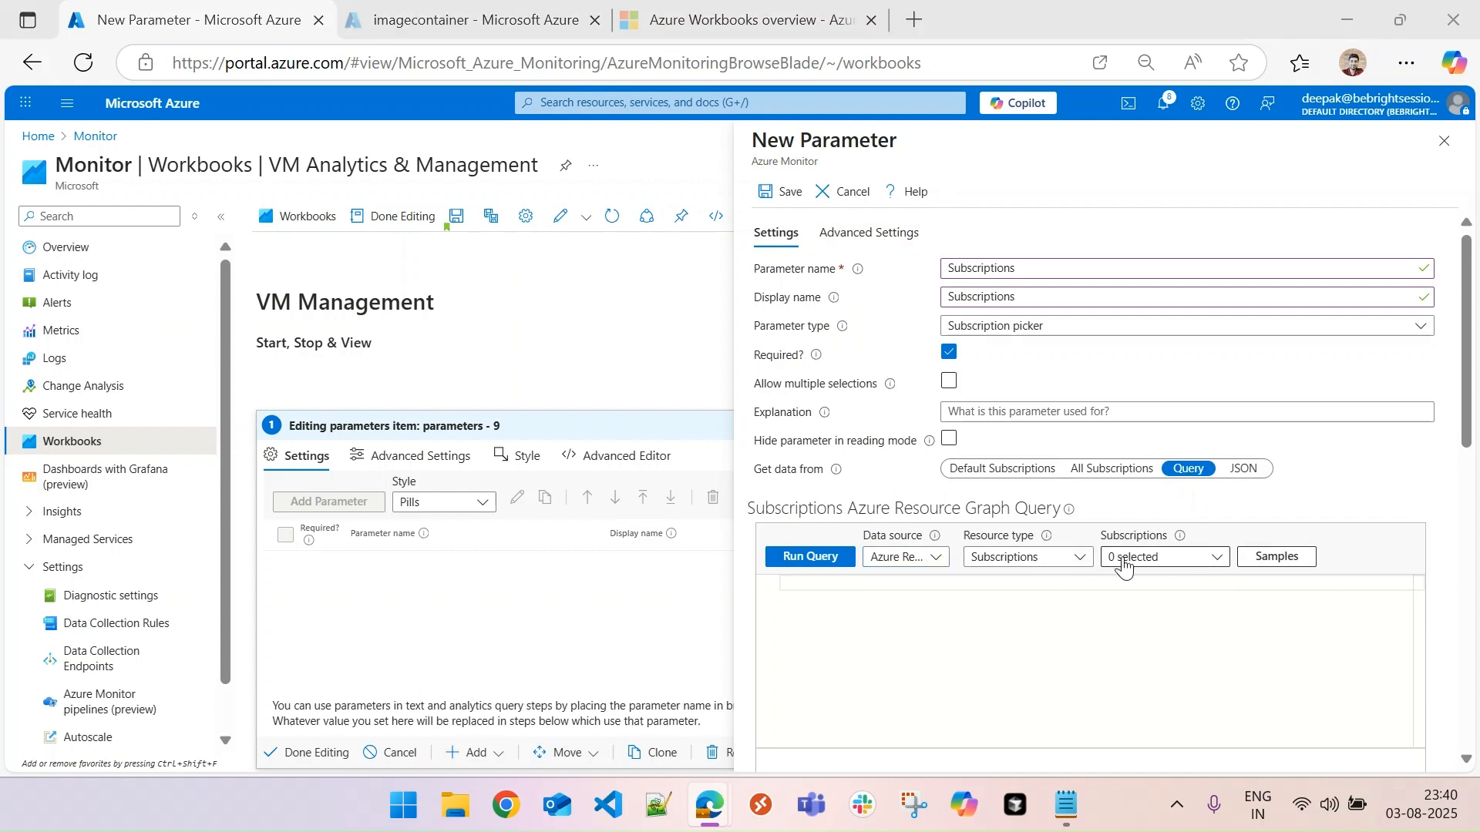
{"action": "left_click", "coordinate": [1169, 562]}
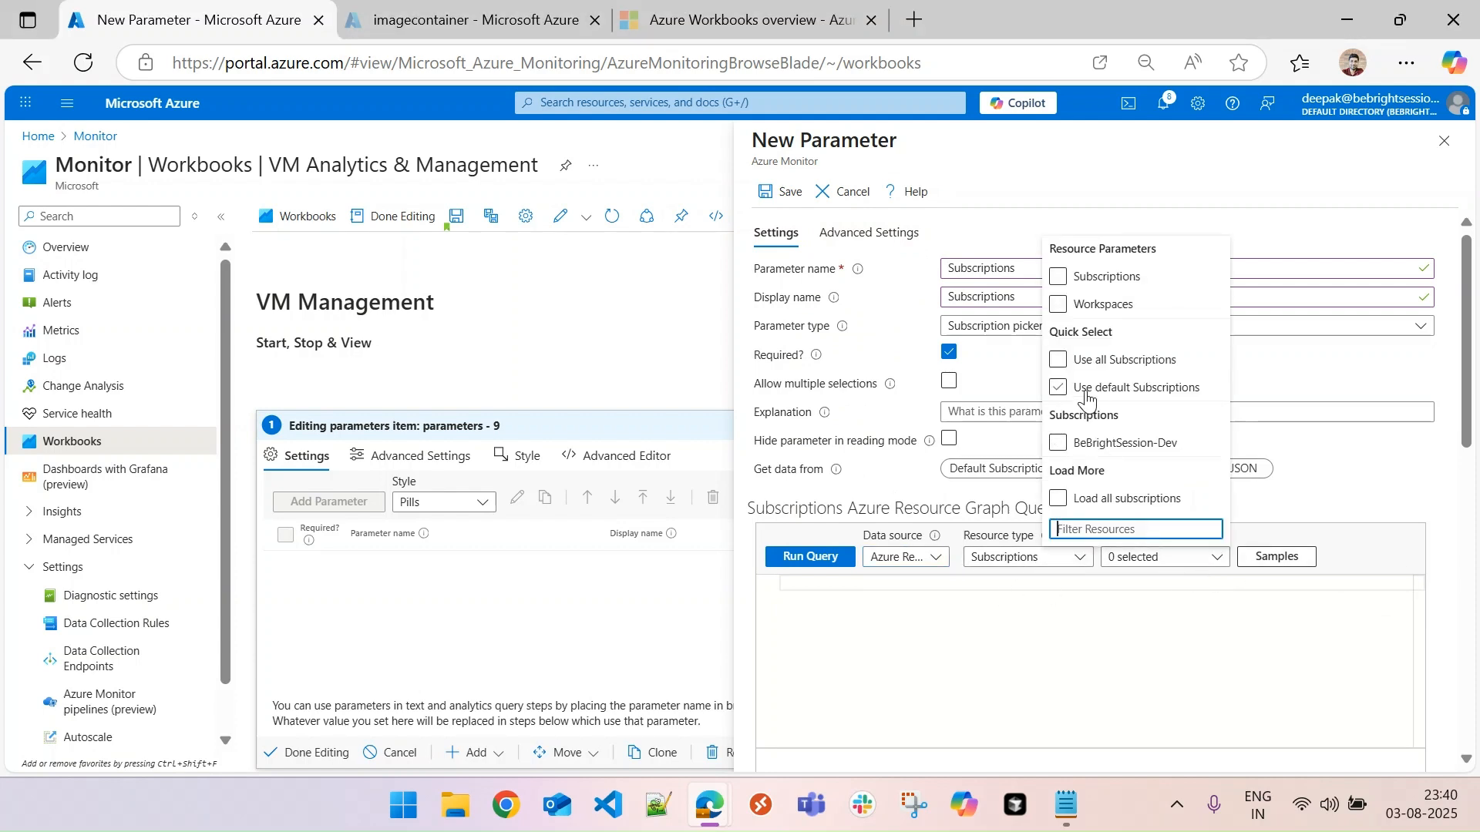
{"action": "left_click", "coordinate": [1059, 360]}
{"action": "left_click", "coordinate": [1197, 624]}
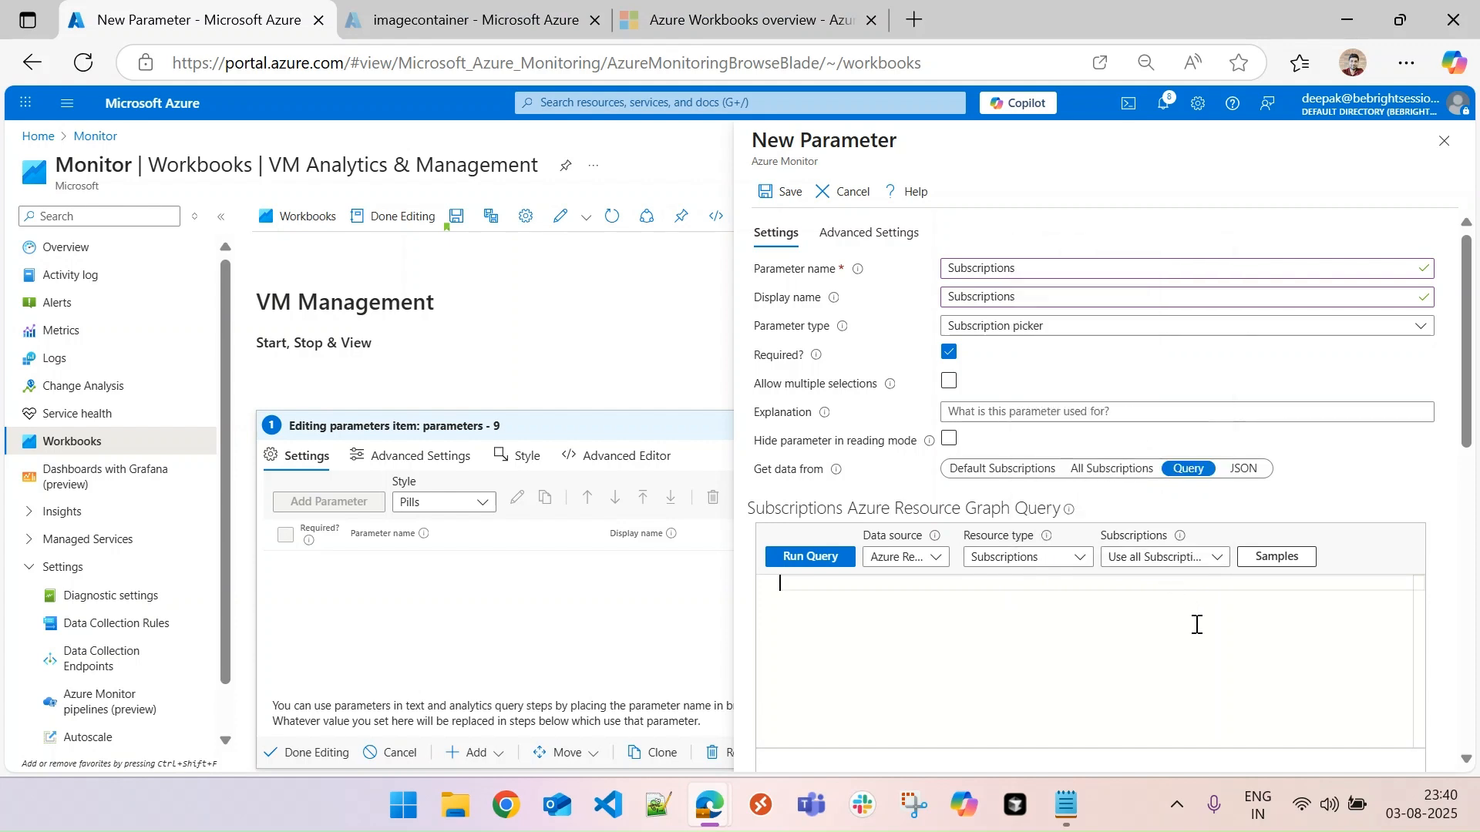
- Insert the copied ResourceContainers query that projects subscription value, label and selected = Rank == 1, and run it
{"action": "key", "text": "alt+Tab"}
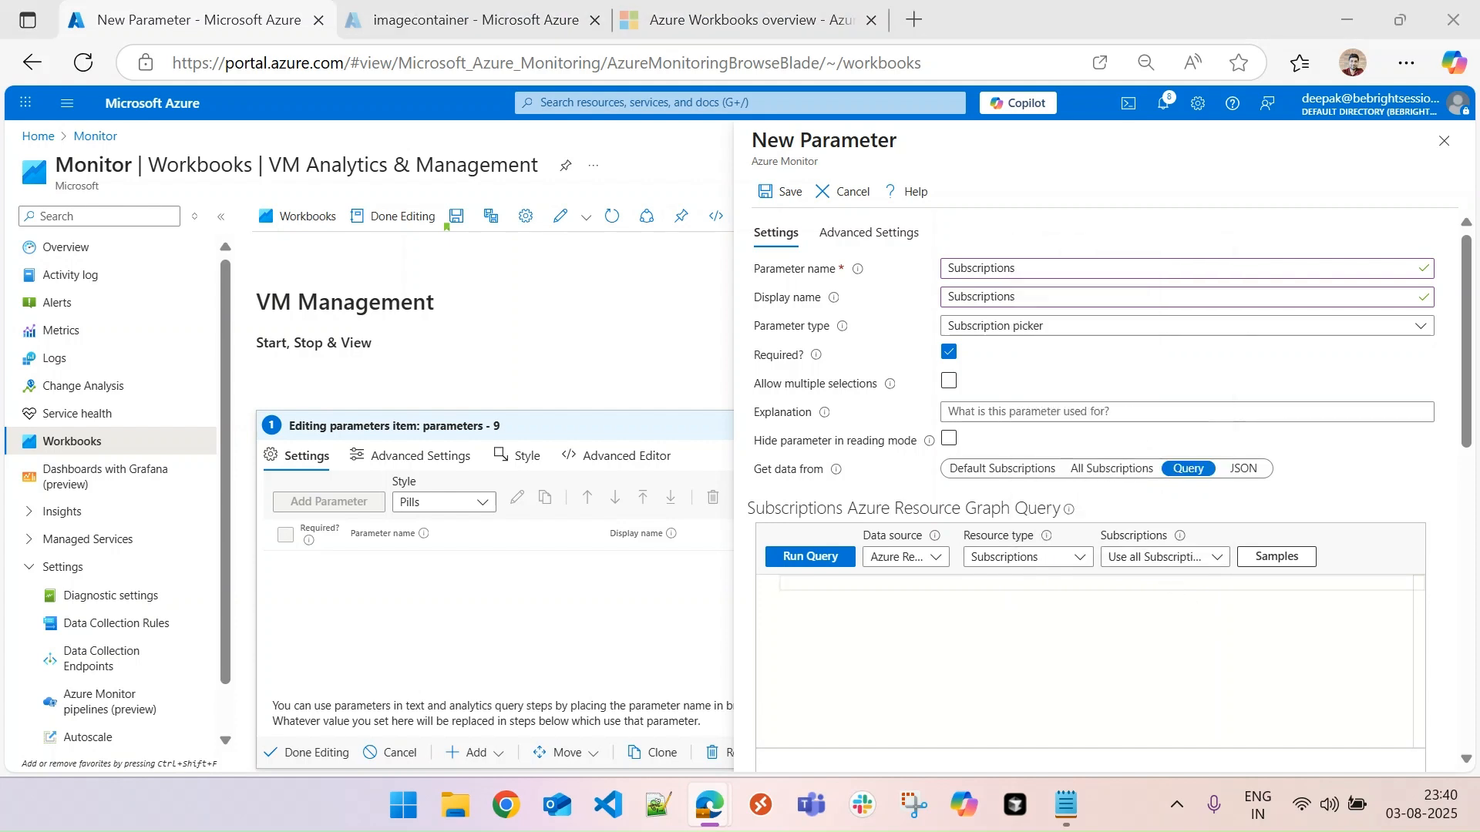
{"action": "left_click", "coordinate": [965, 611]}
{"action": "type", "text": "ResourceContainers | where type =~ \"microsoft.resources/subscriptions\" | order by id desc | extend Rank = row_number() | project value=id, label=subscriptionId, selected = Rank == 1"}
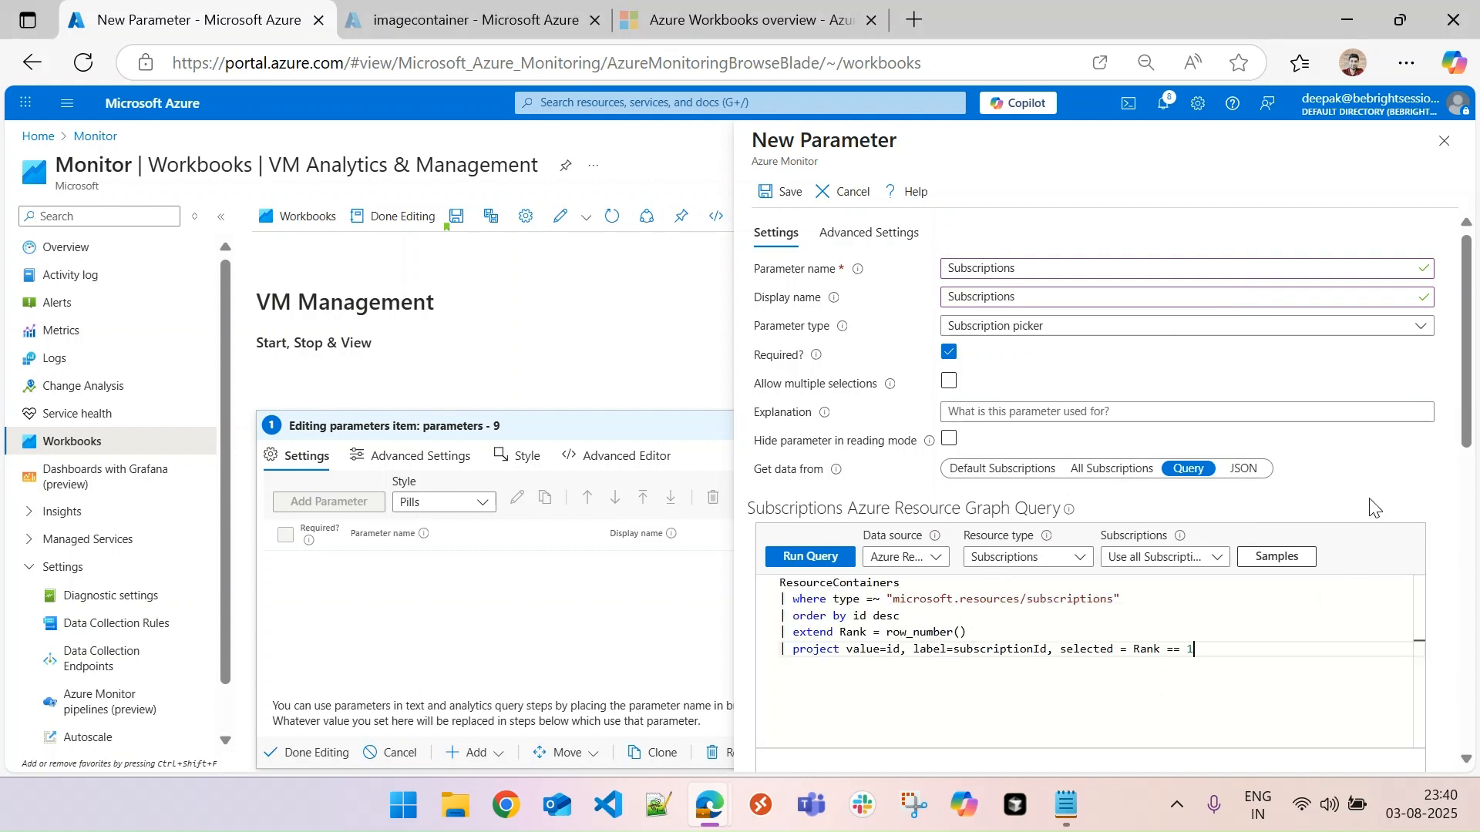
{"action": "left_click_drag", "start_coordinate": [1459, 429], "coordinate": [1470, 514]}
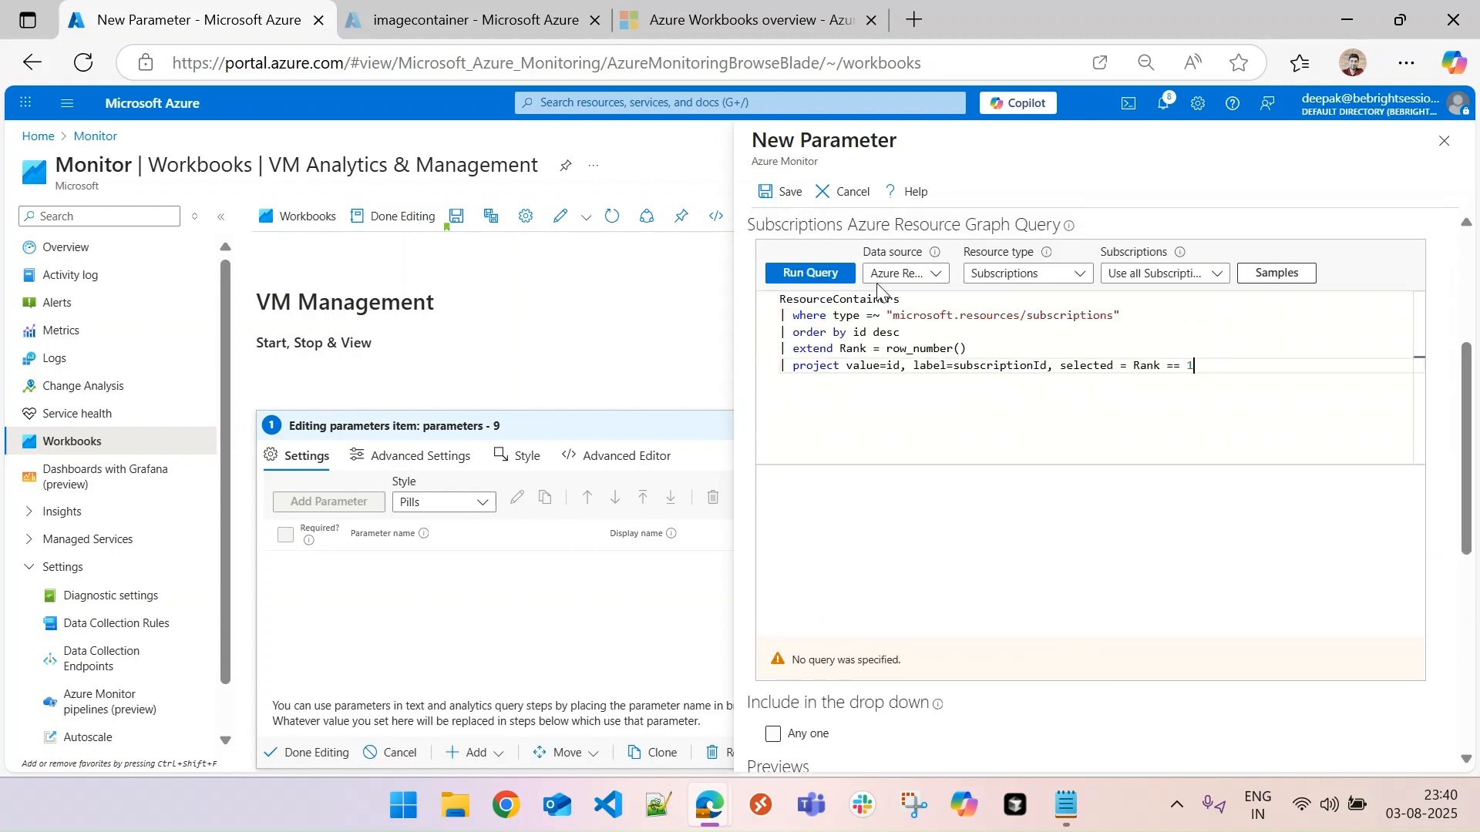
{"action": "left_click", "coordinate": [818, 274]}
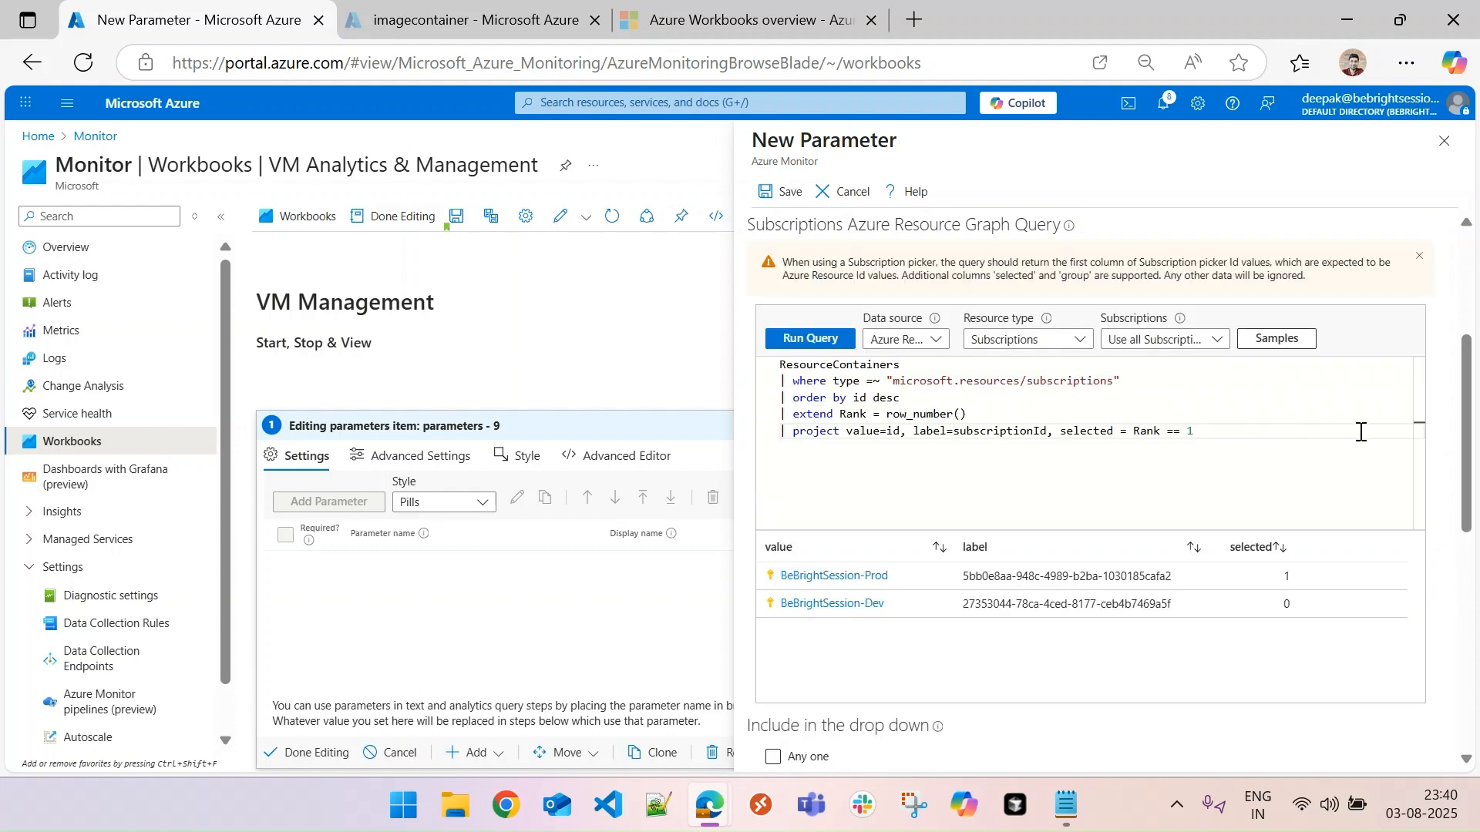
- Exclude Default items from the Subscriptions drop-down and save the parameter
{"action": "left_click_drag", "start_coordinate": [1468, 463], "coordinate": [1468, 608]}
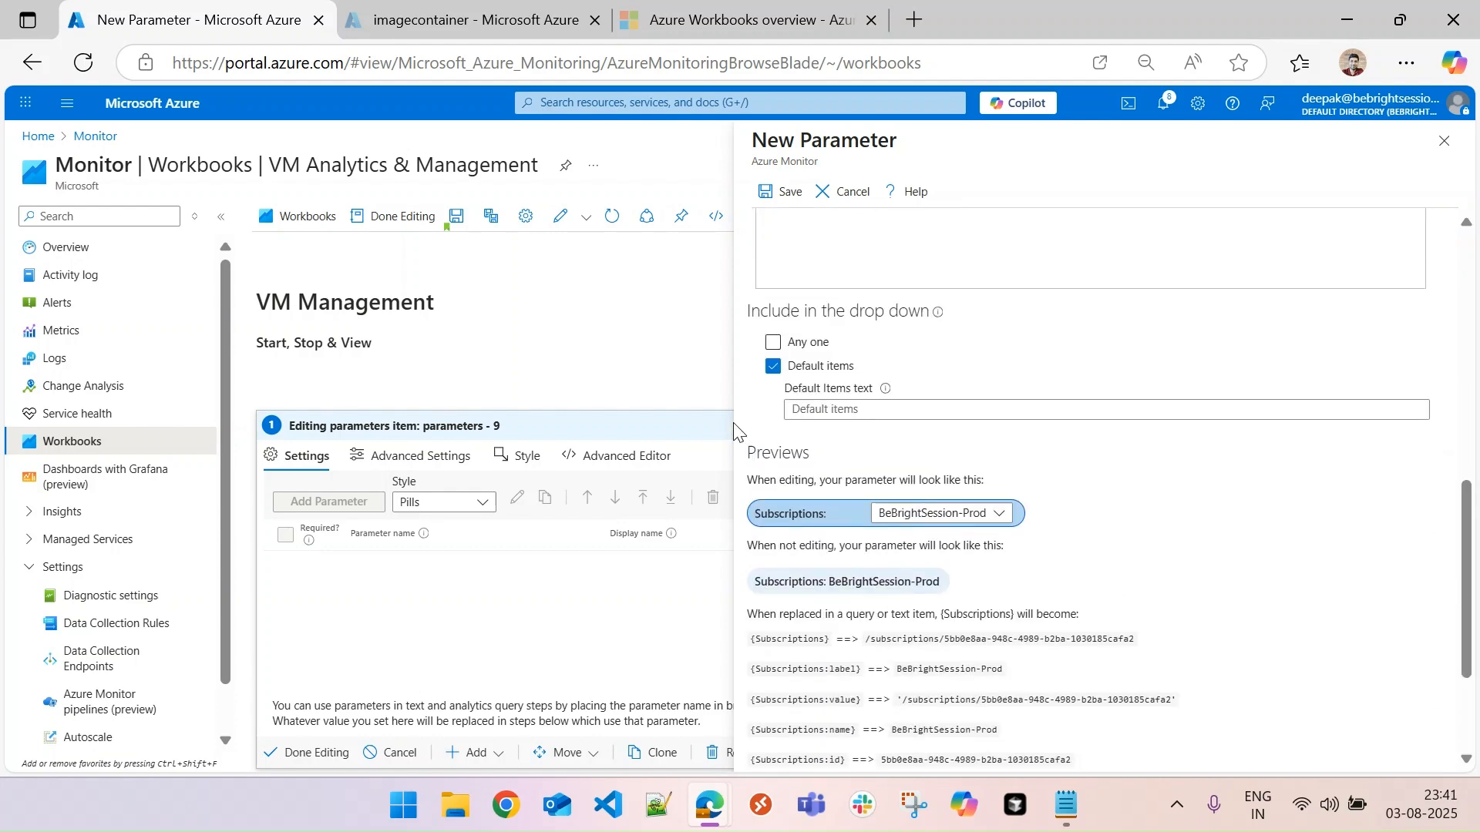
{"action": "left_click", "coordinate": [773, 368]}
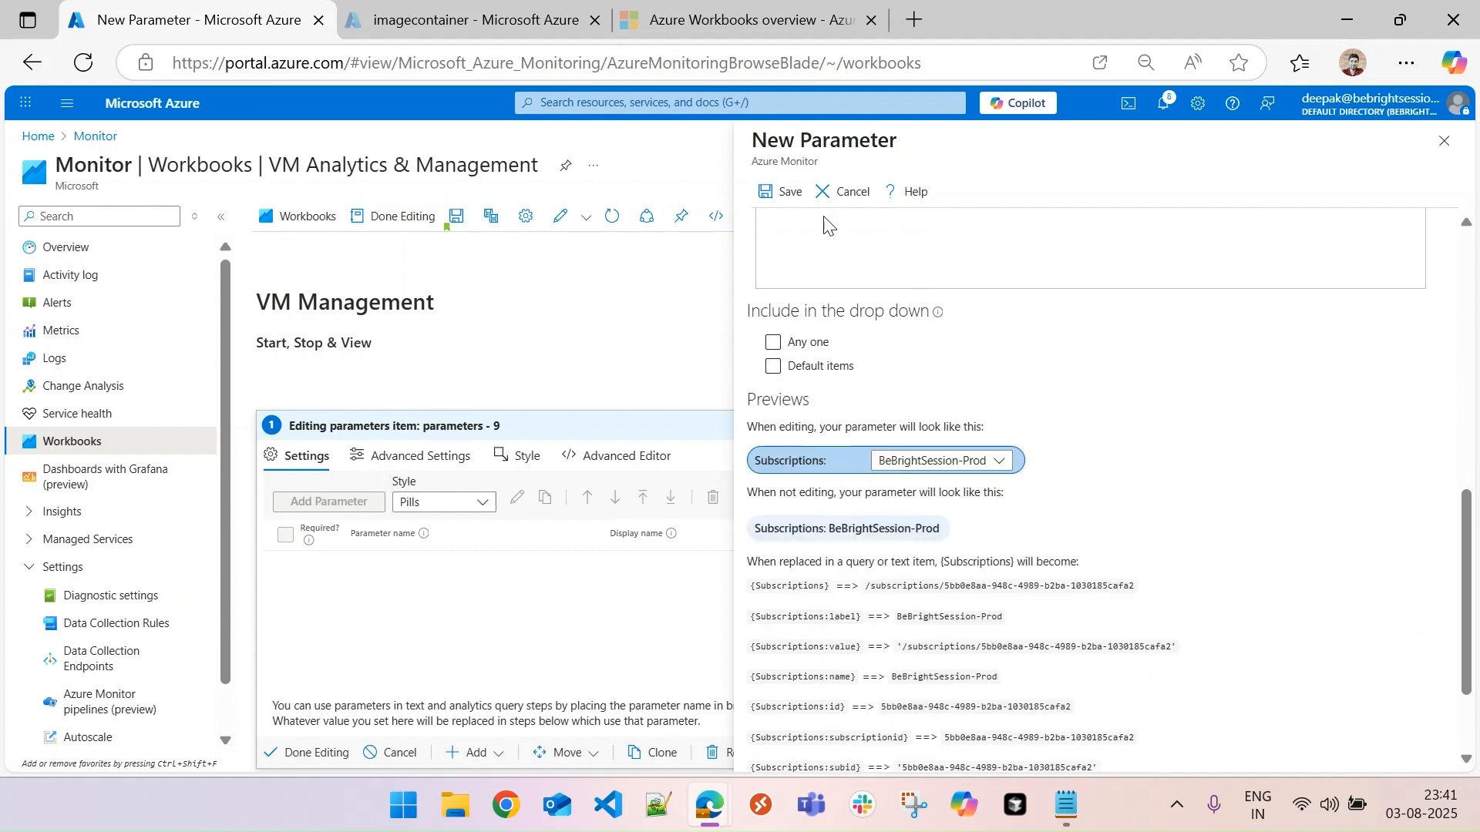
{"action": "left_click", "coordinate": [787, 196]}
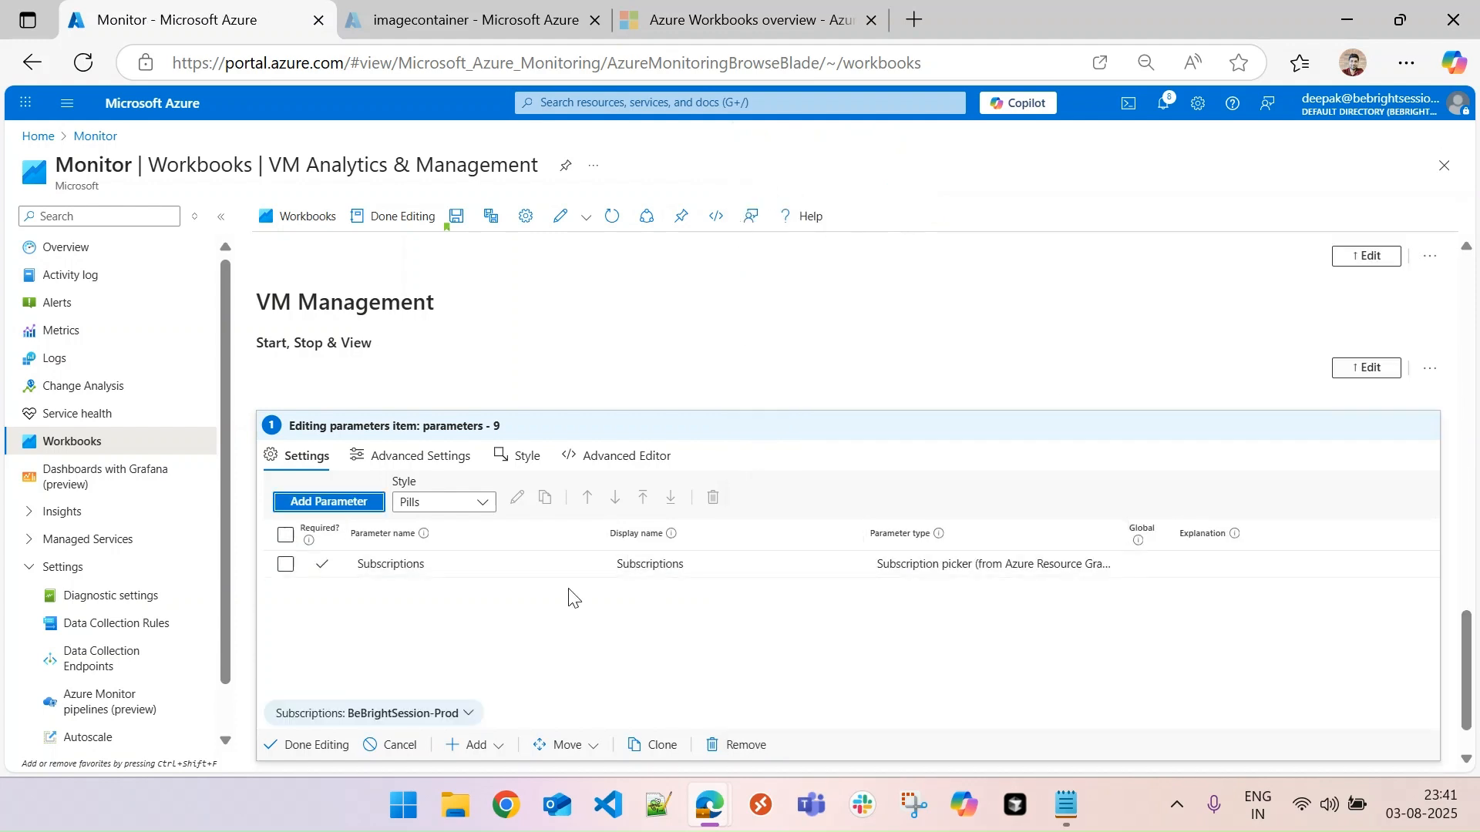
- Add another parameter to the same item with both its name and display name set to "vmname"
{"action": "left_click", "coordinate": [333, 505]}
{"action": "left_click", "coordinate": [978, 269]}
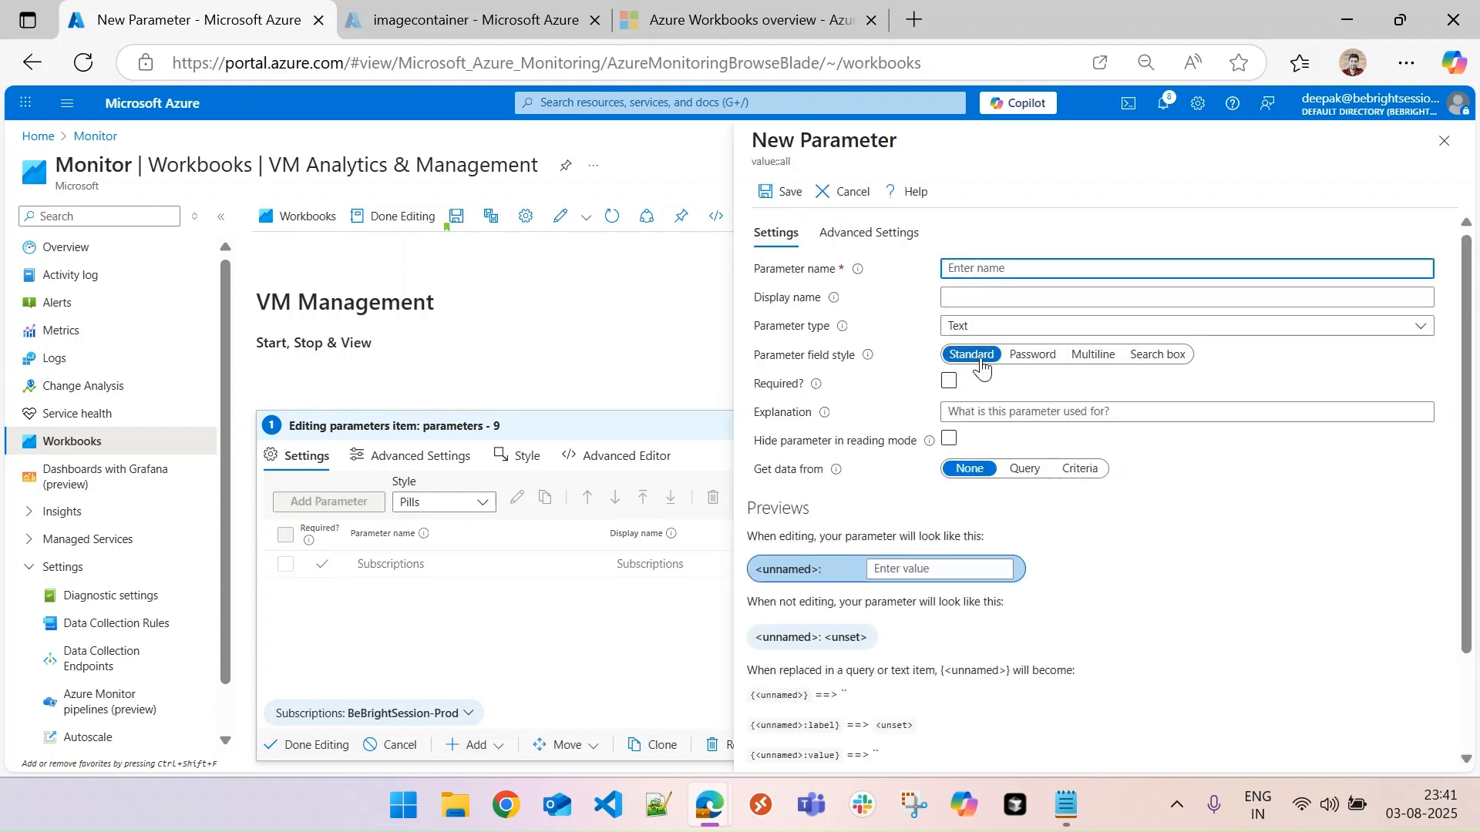
{"action": "type", "text": "vmanme"}
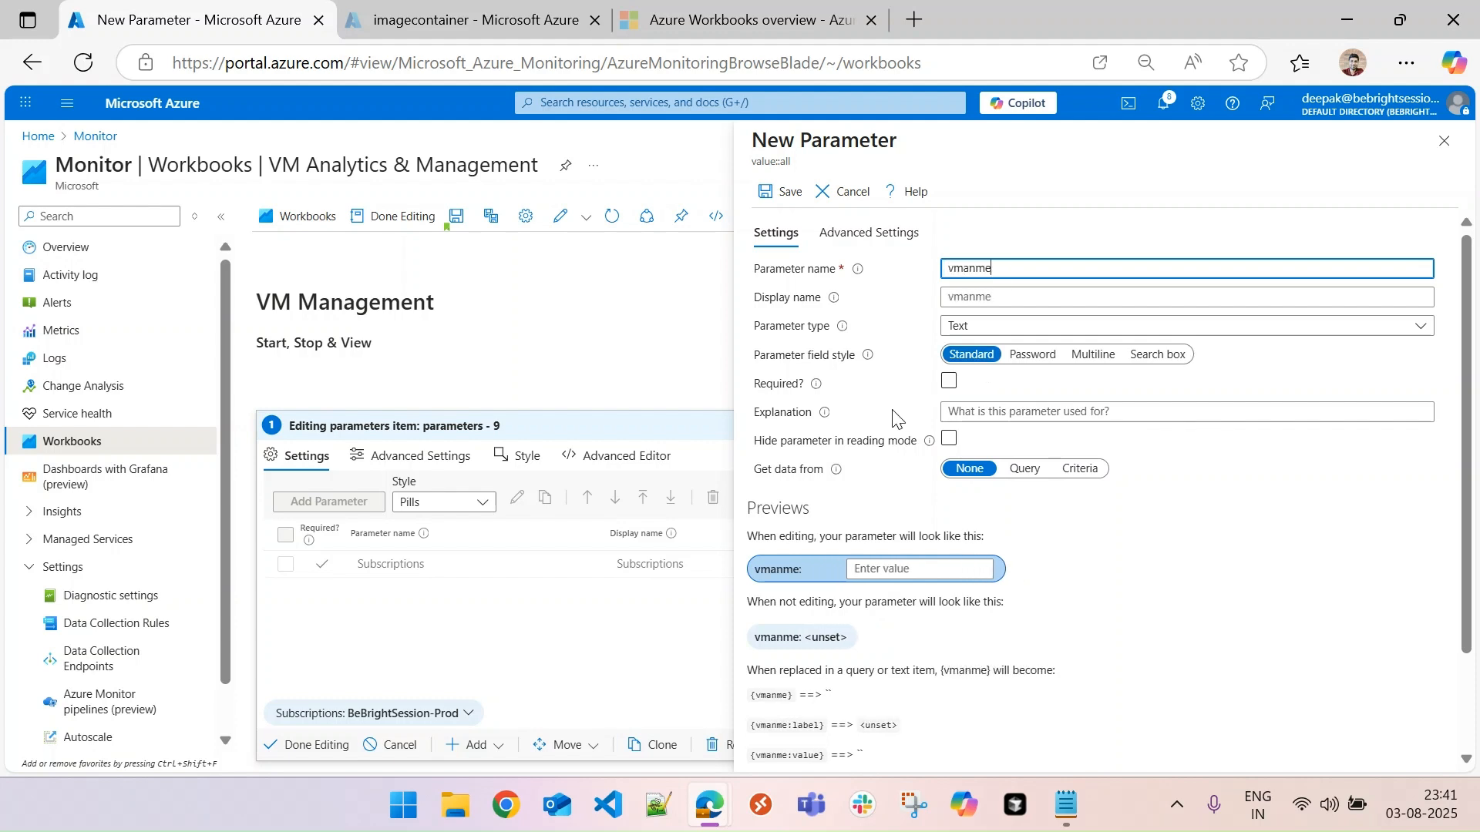
{"action": "key", "text": "BackSpace"}
{"action": "key", "text": "BackSpace"}
{"action": "key", "text": "BackSpace"}
{"action": "key", "text": "BackSpace"}
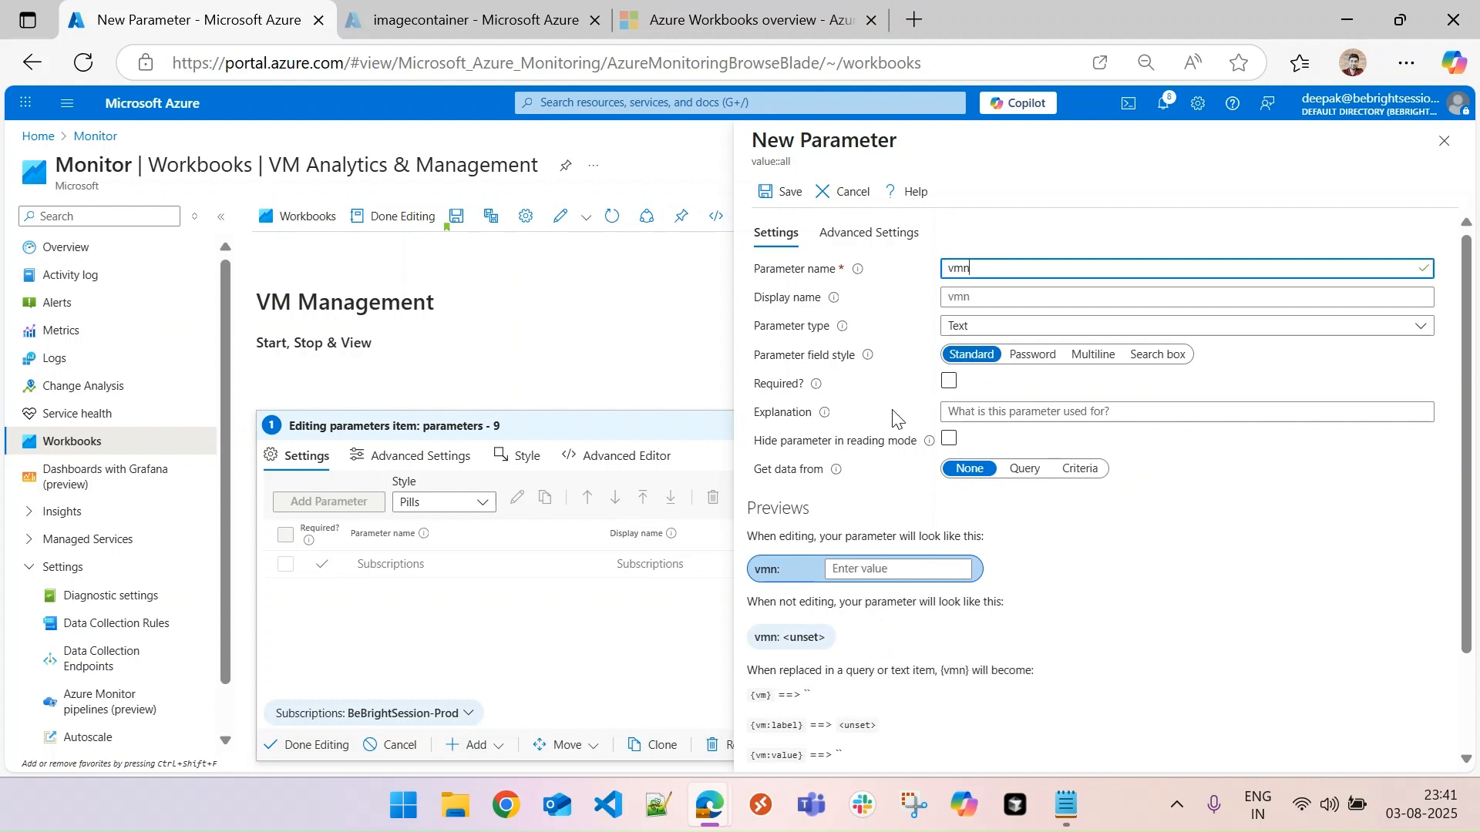
{"action": "type", "text": "name"}
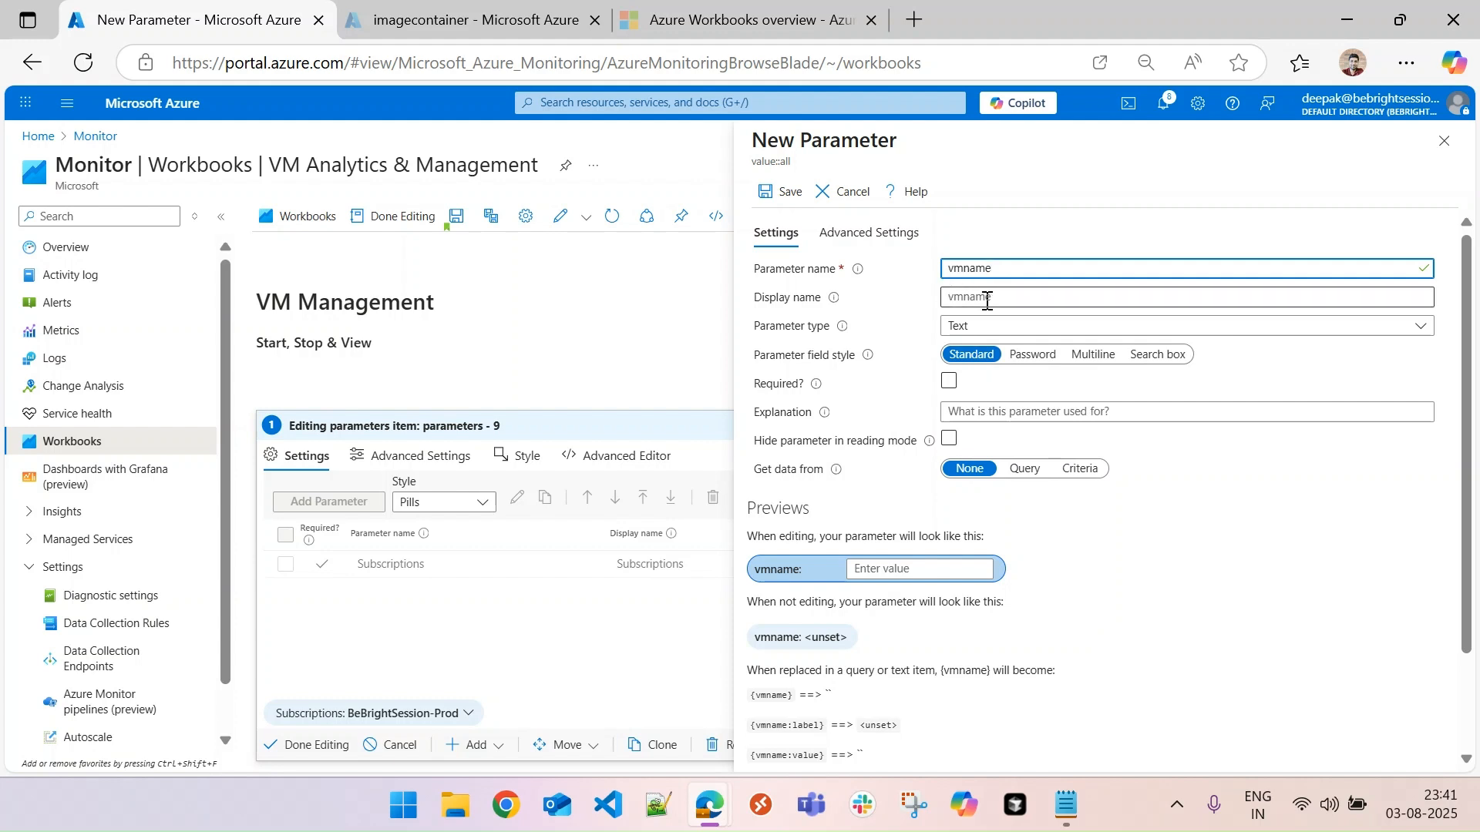
{"action": "left_click_drag", "start_coordinate": [1007, 277], "coordinate": [857, 287]}
{"action": "key", "text": "ctrl+c"}
{"action": "left_click", "coordinate": [1018, 295]}
{"action": "key", "text": "ctrl+v"}
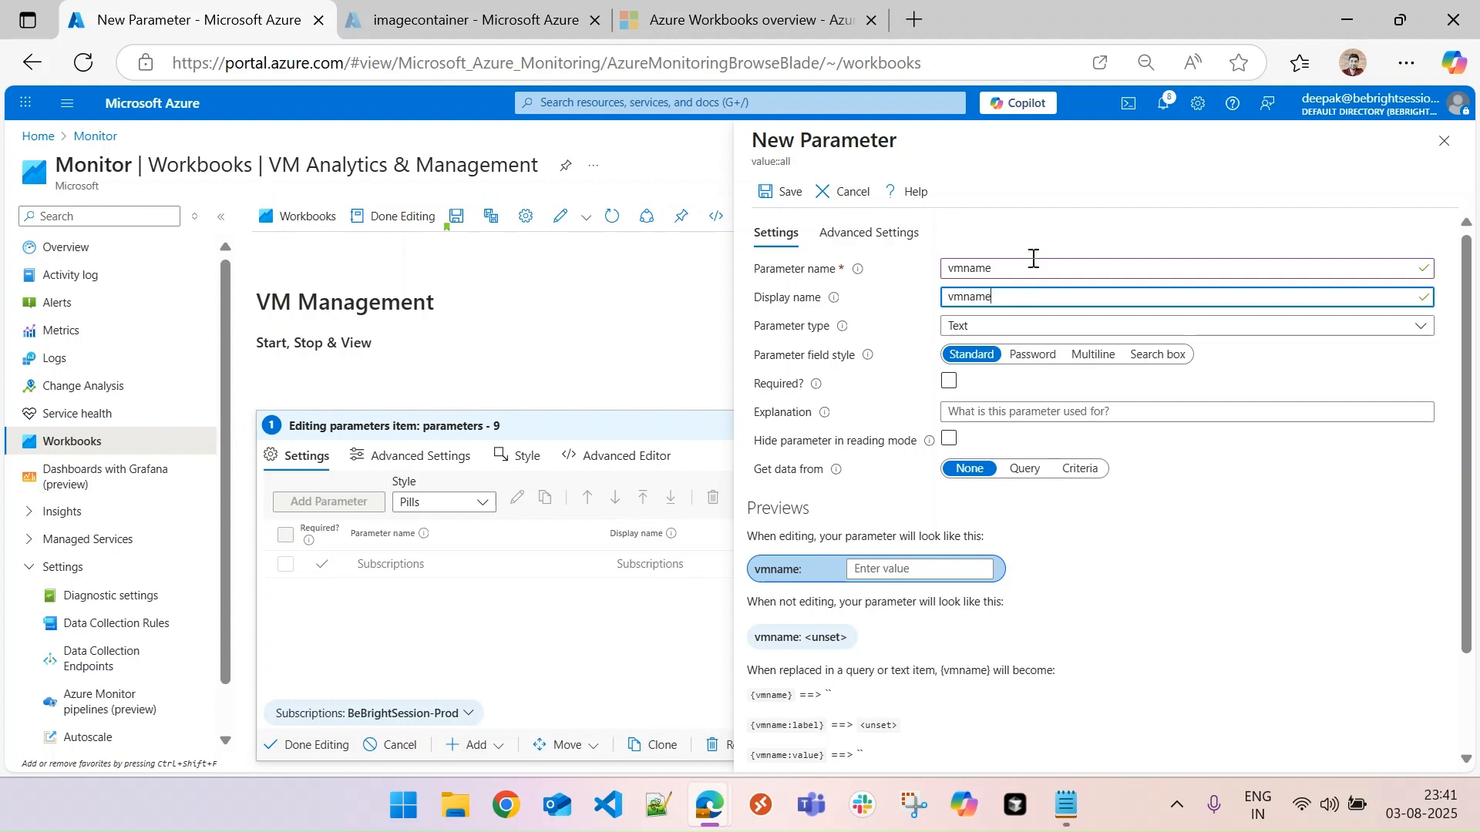
- Make the vmname parameter a required Resource picker
{"action": "left_click", "coordinate": [1014, 328]}
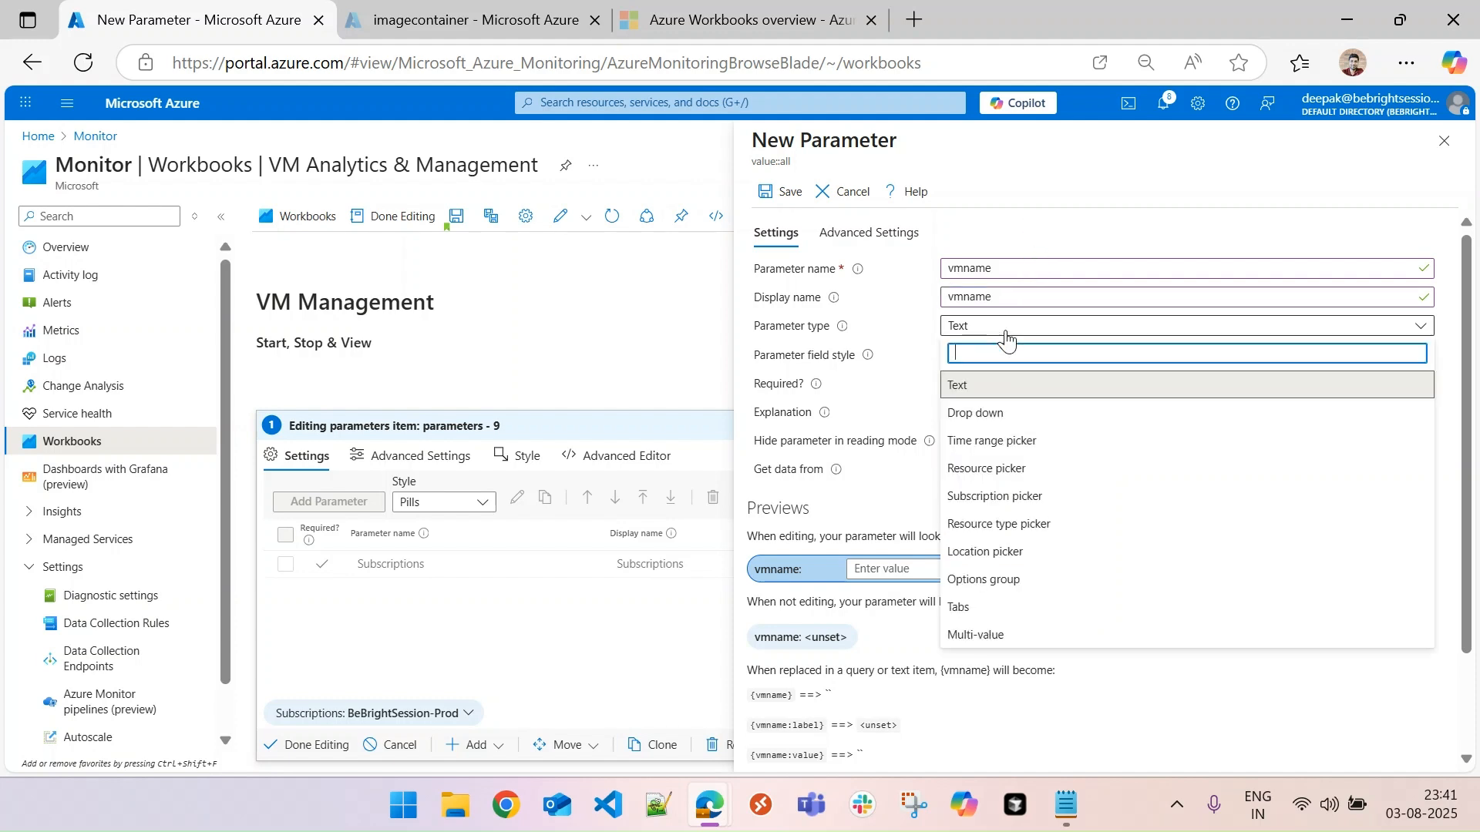
{"action": "left_click", "coordinate": [1027, 468]}
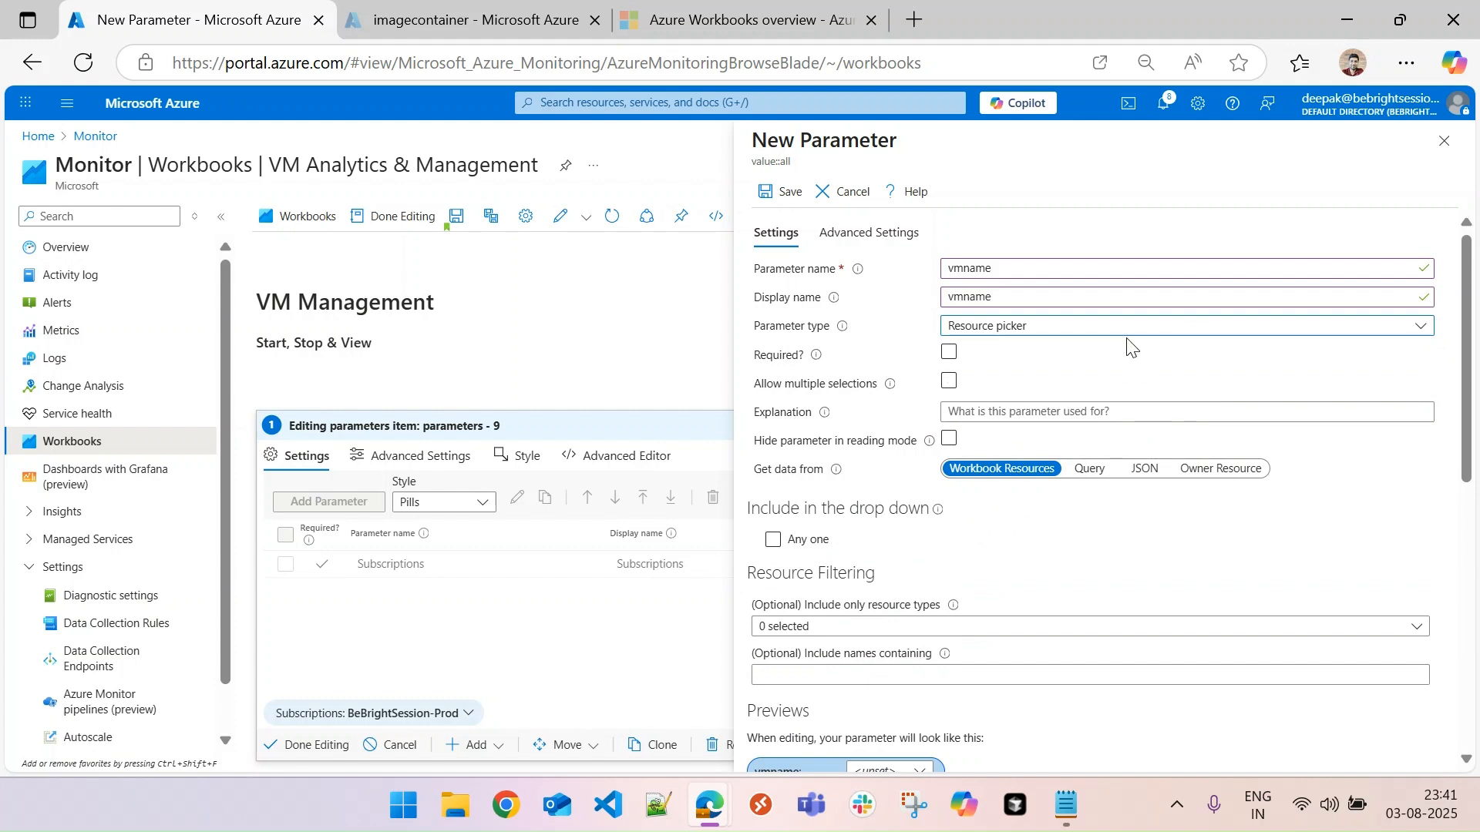
{"action": "left_click", "coordinate": [950, 354]}
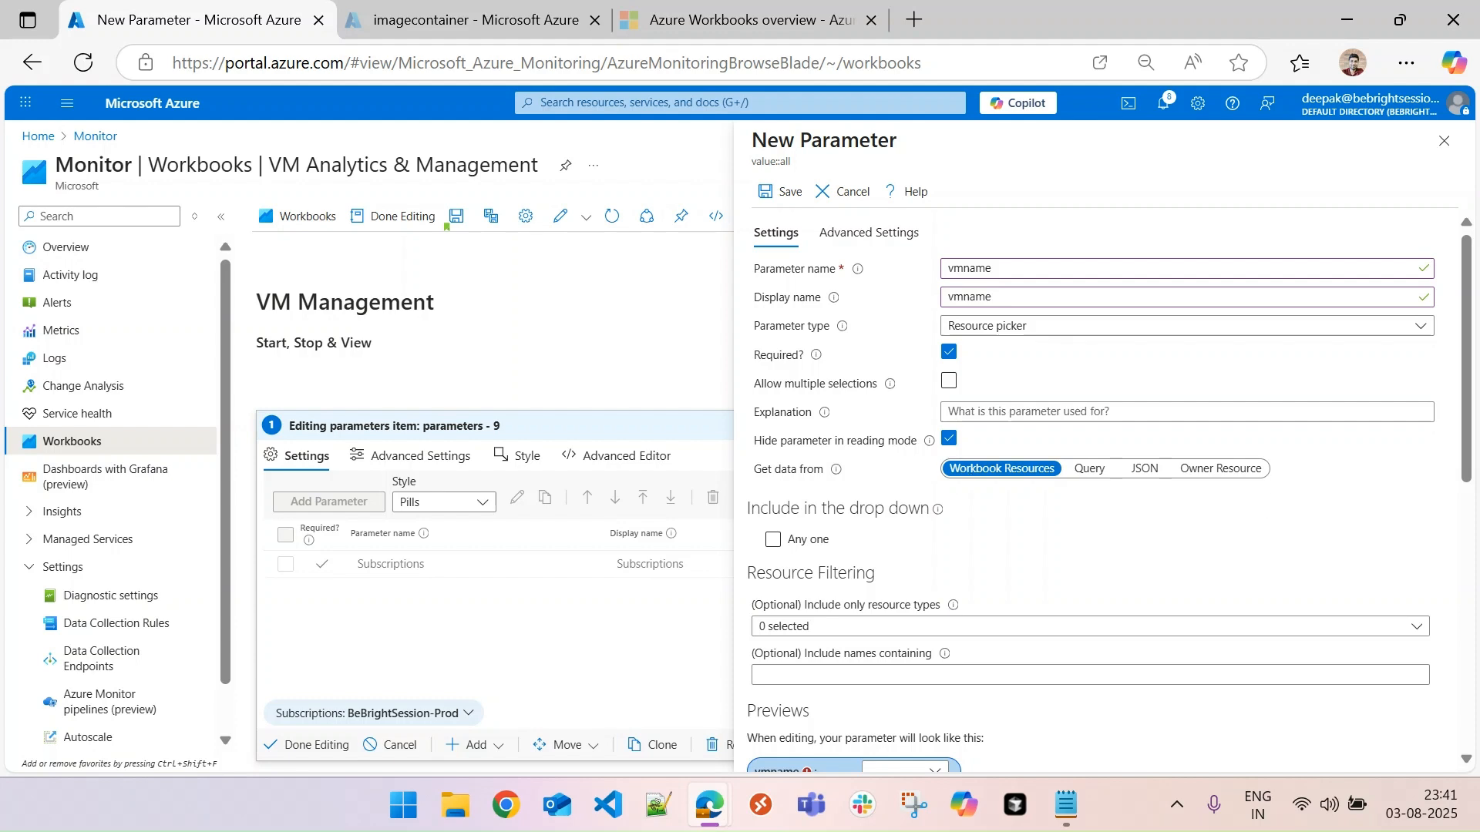
- Have vmname get its data from a query, inserting the copied `where type =~ "microsoft.Compute/VirtualMachines" | project id`
{"action": "left_click", "coordinate": [1089, 468]}
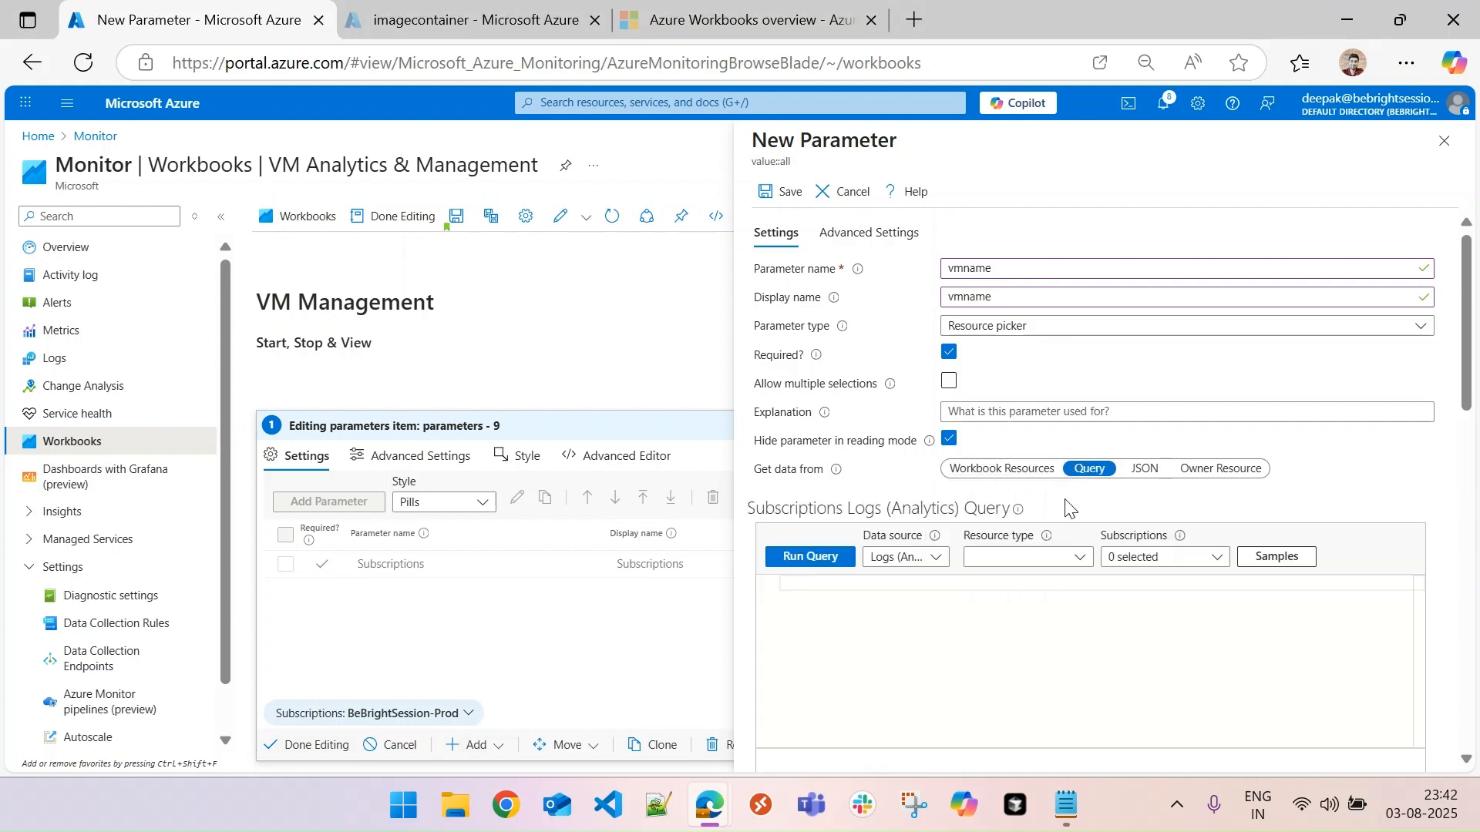
{"action": "type", "text": "where type =~ \"microsoft.Compute/VirtualMachines\" | project id"}
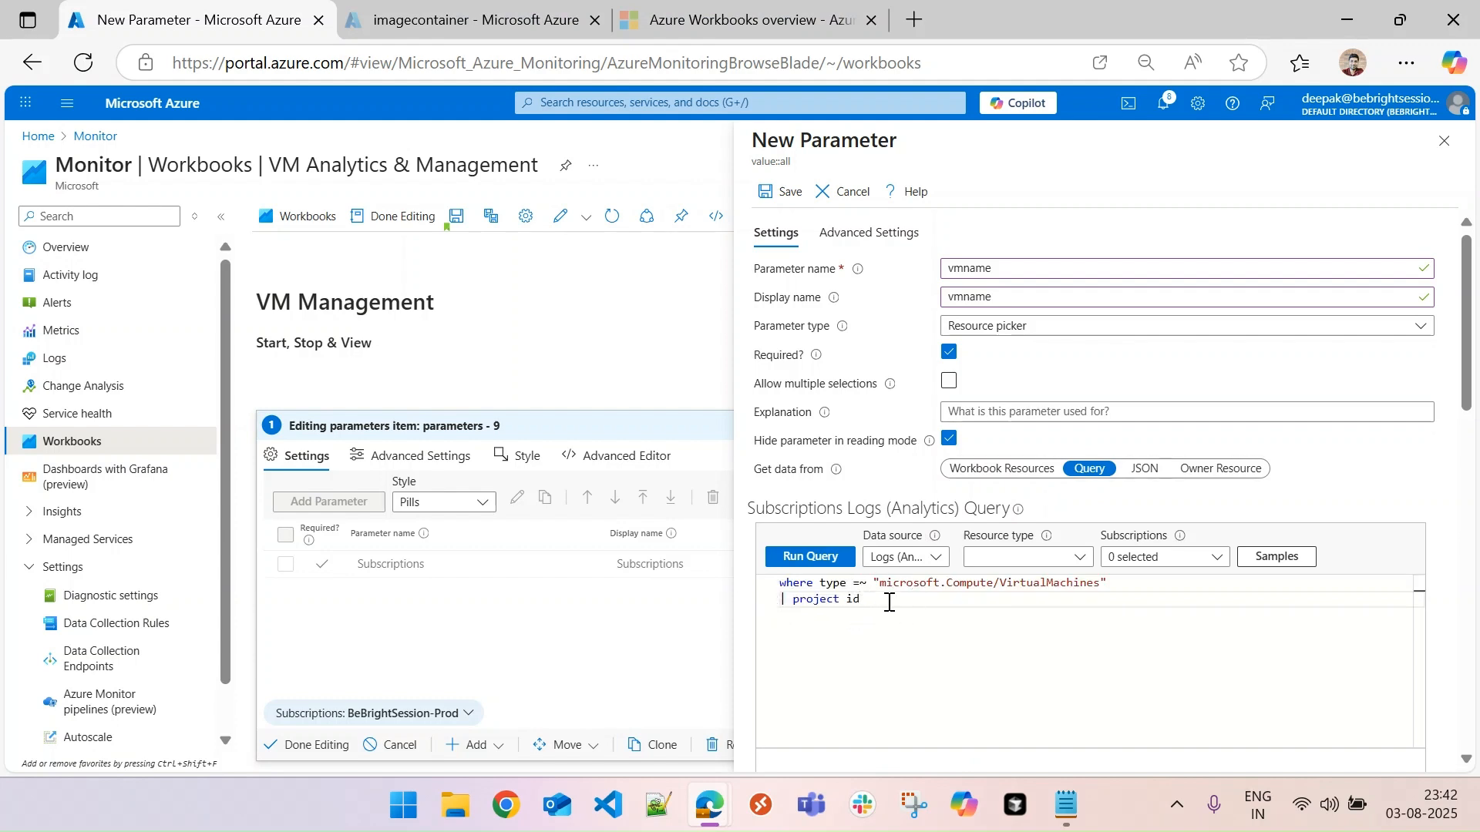
{"action": "left_click_drag", "start_coordinate": [882, 584], "coordinate": [1099, 590]}
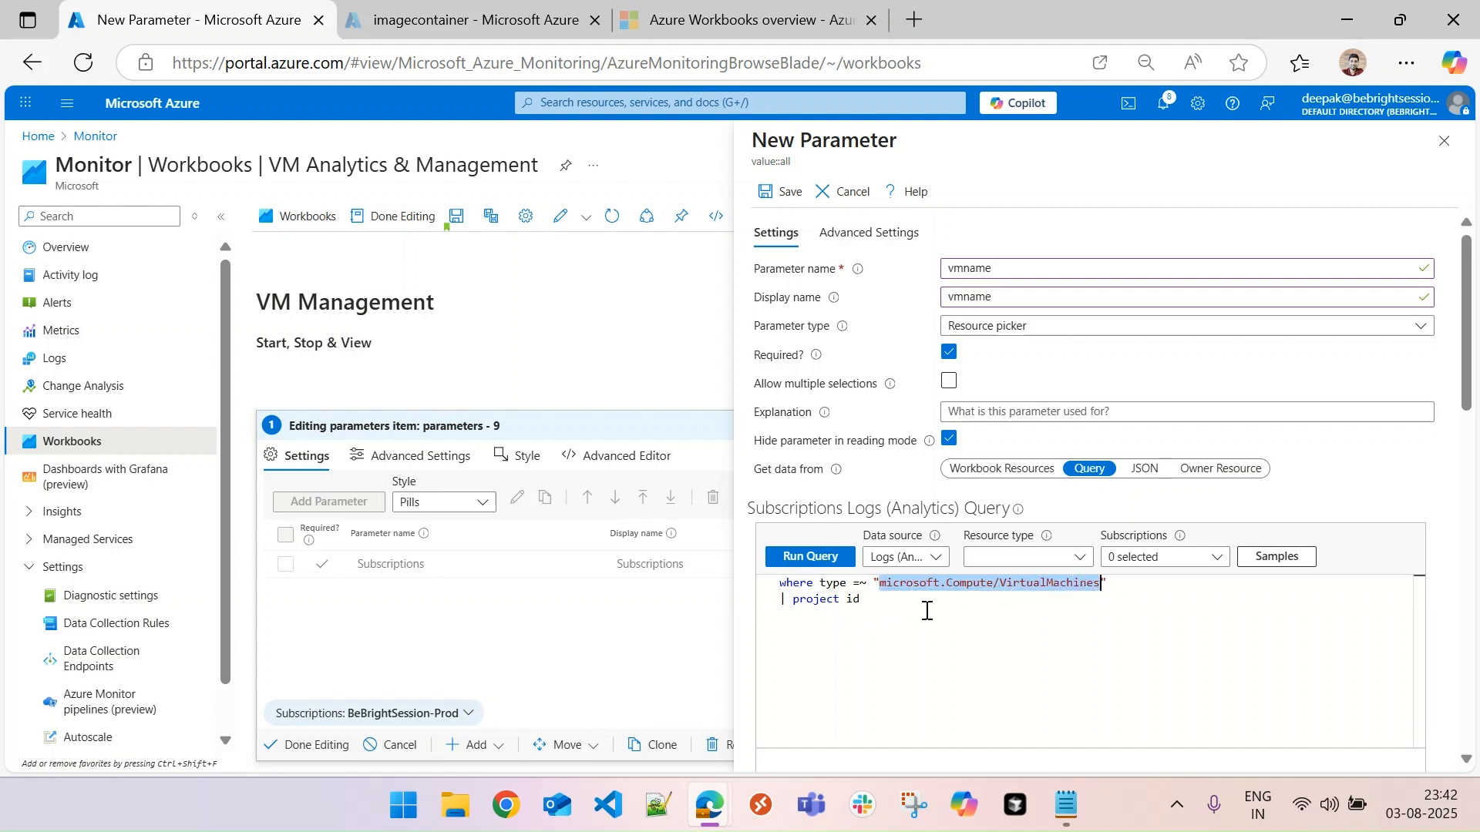
{"action": "left_click", "coordinate": [953, 618]}
{"action": "left_click_drag", "start_coordinate": [797, 597], "coordinate": [867, 597]}
{"action": "left_click", "coordinate": [881, 599]}
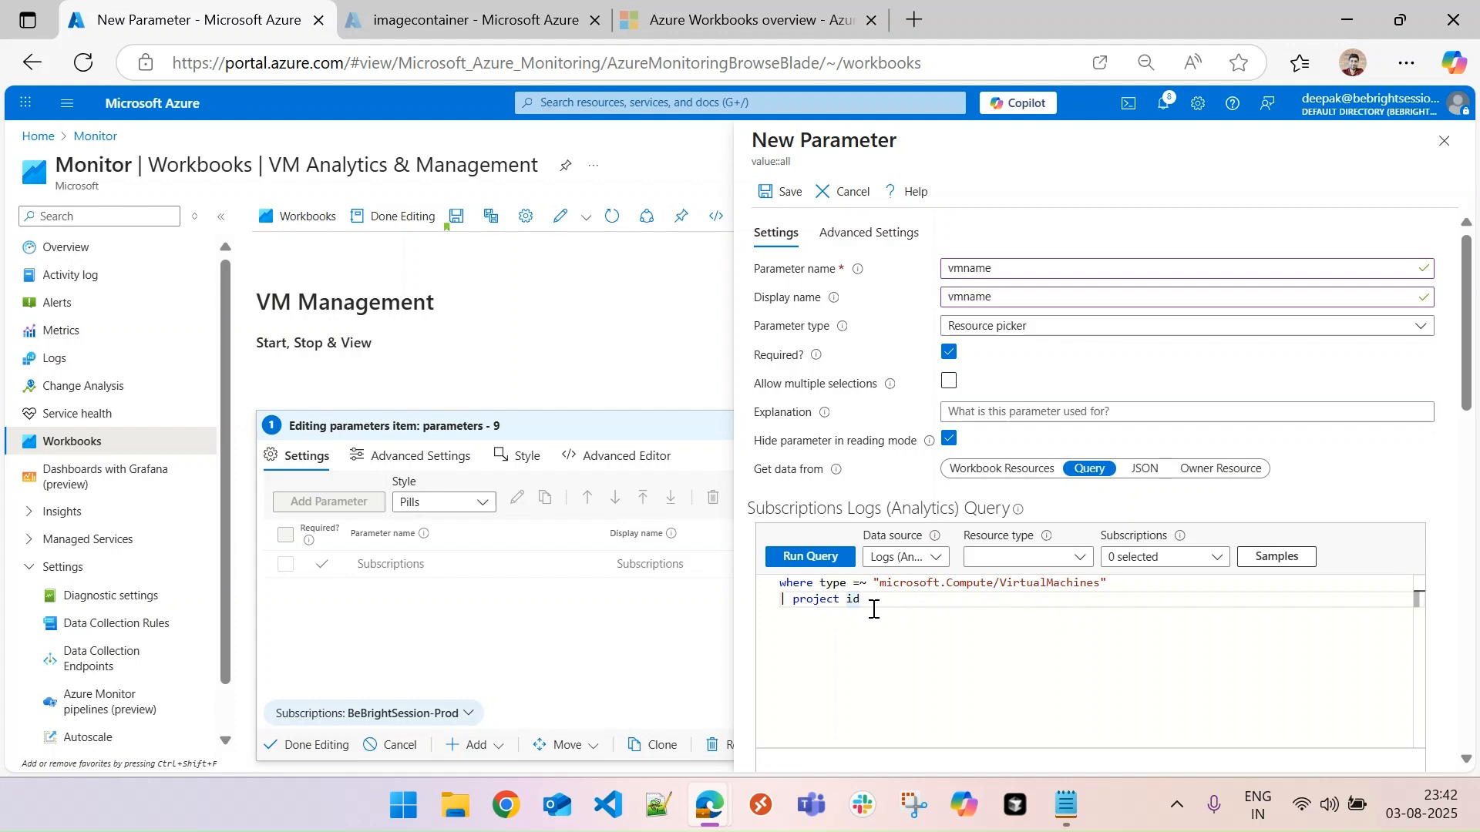
- Scope the vmname query to the Subscriptions resource parameter
{"action": "left_click", "coordinate": [837, 565]}
{"action": "scroll", "coordinate": [1462, 363], "scroll_direction": "down", "scroll_amount": 3}
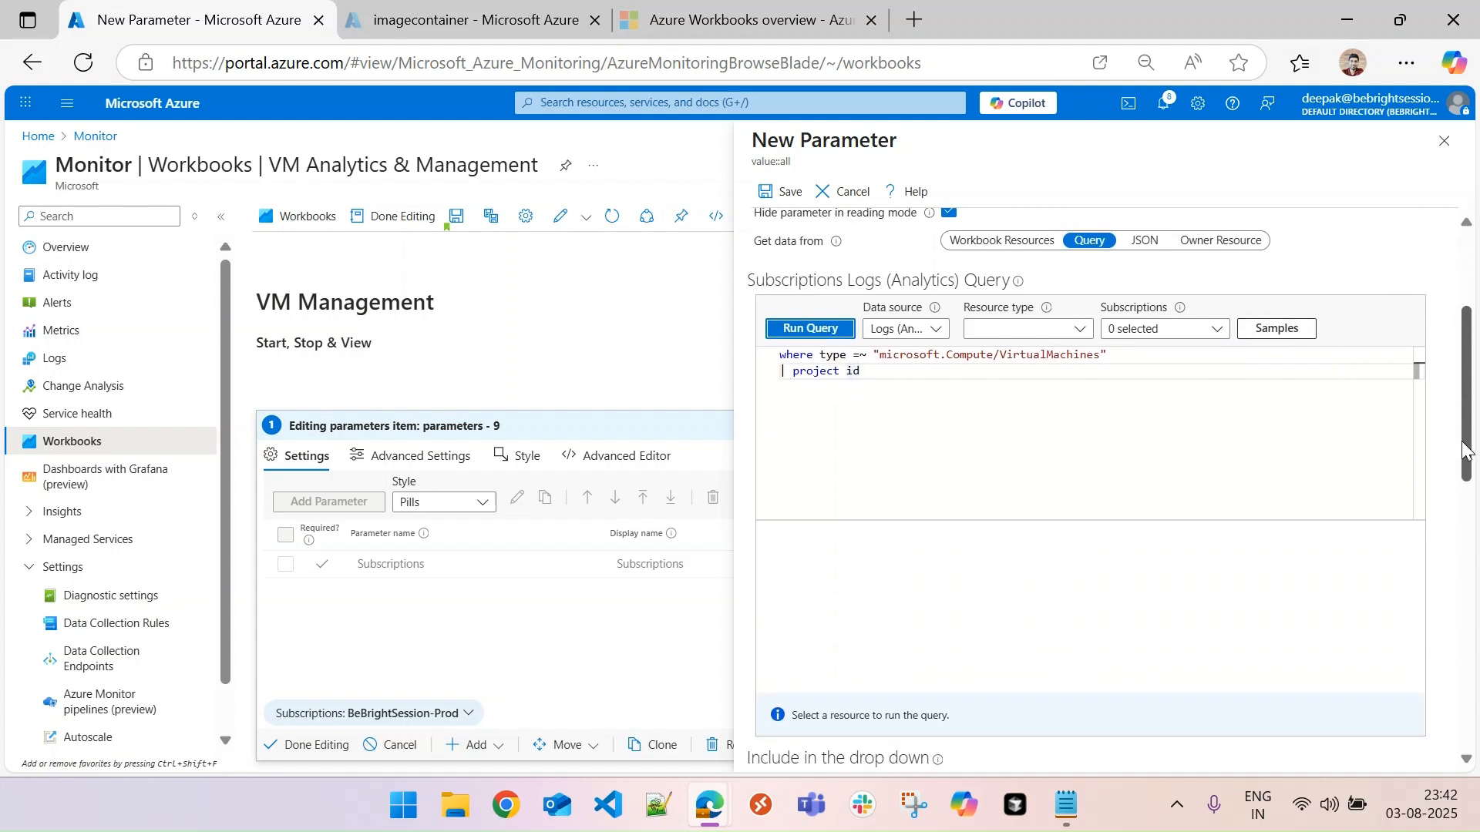
{"action": "left_click", "coordinate": [1170, 324]}
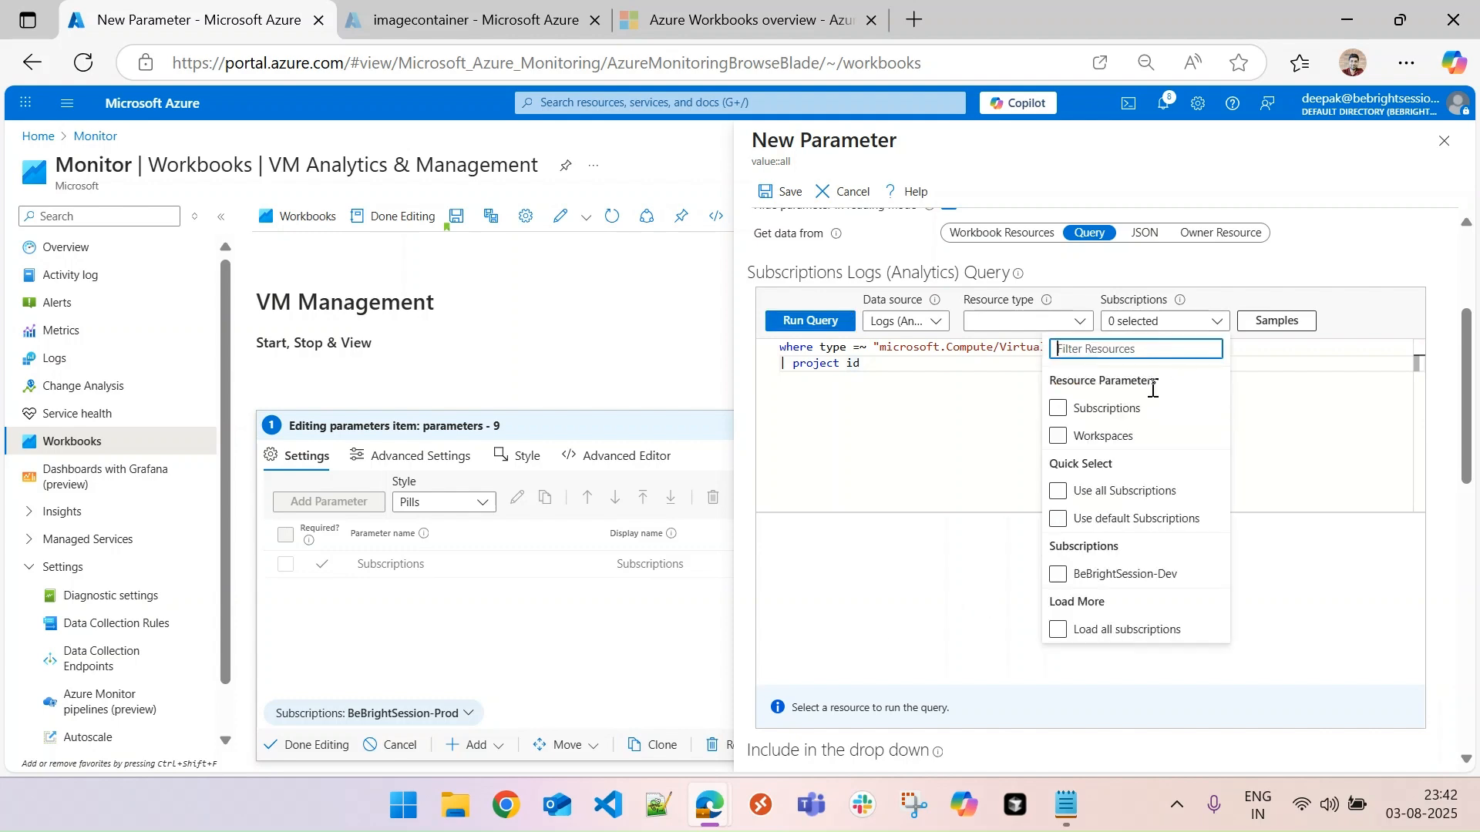
{"action": "left_click", "coordinate": [1060, 415]}
{"action": "left_click", "coordinate": [1060, 414]}
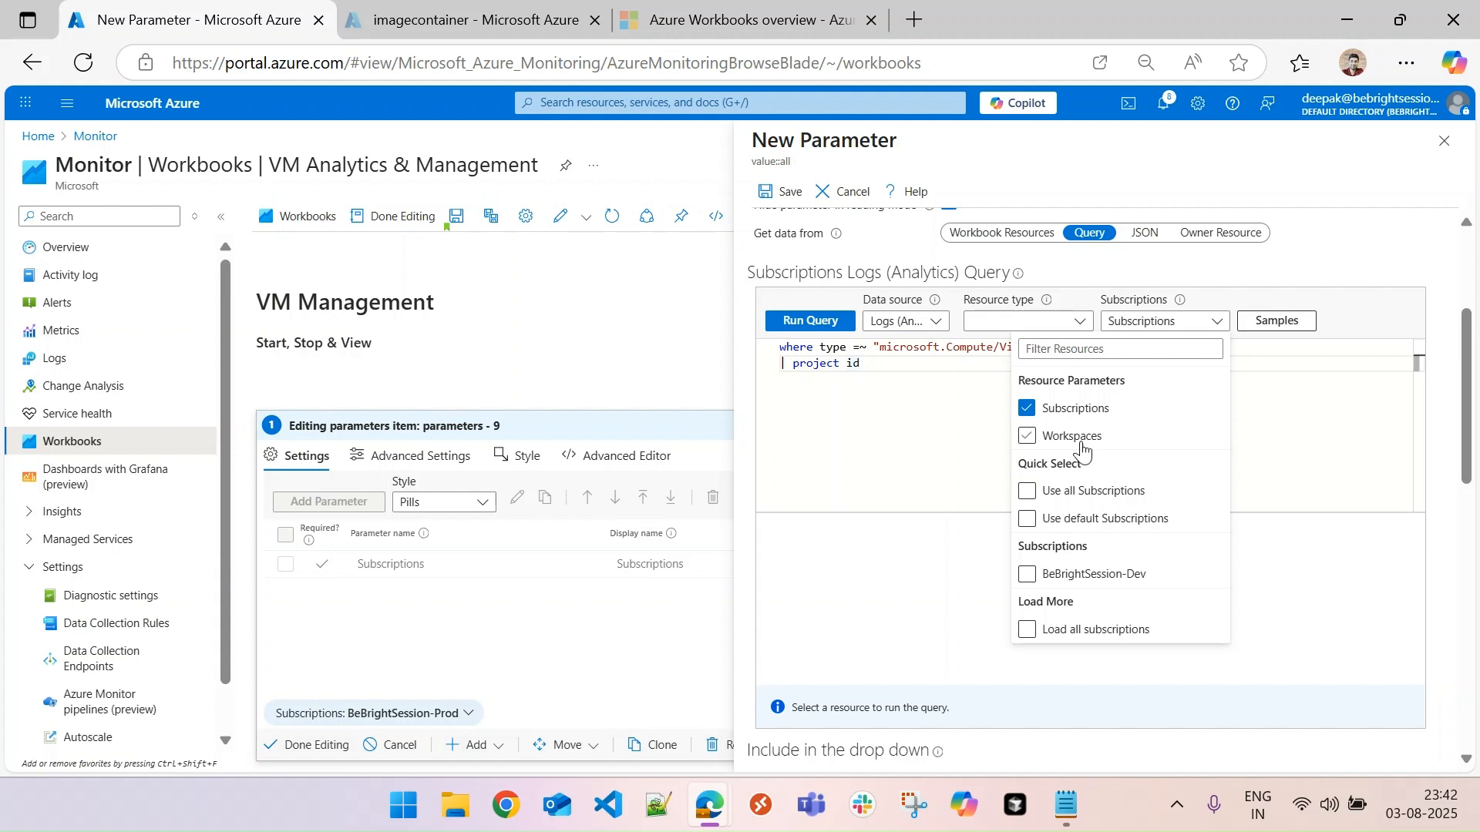
{"action": "left_click", "coordinate": [884, 462]}
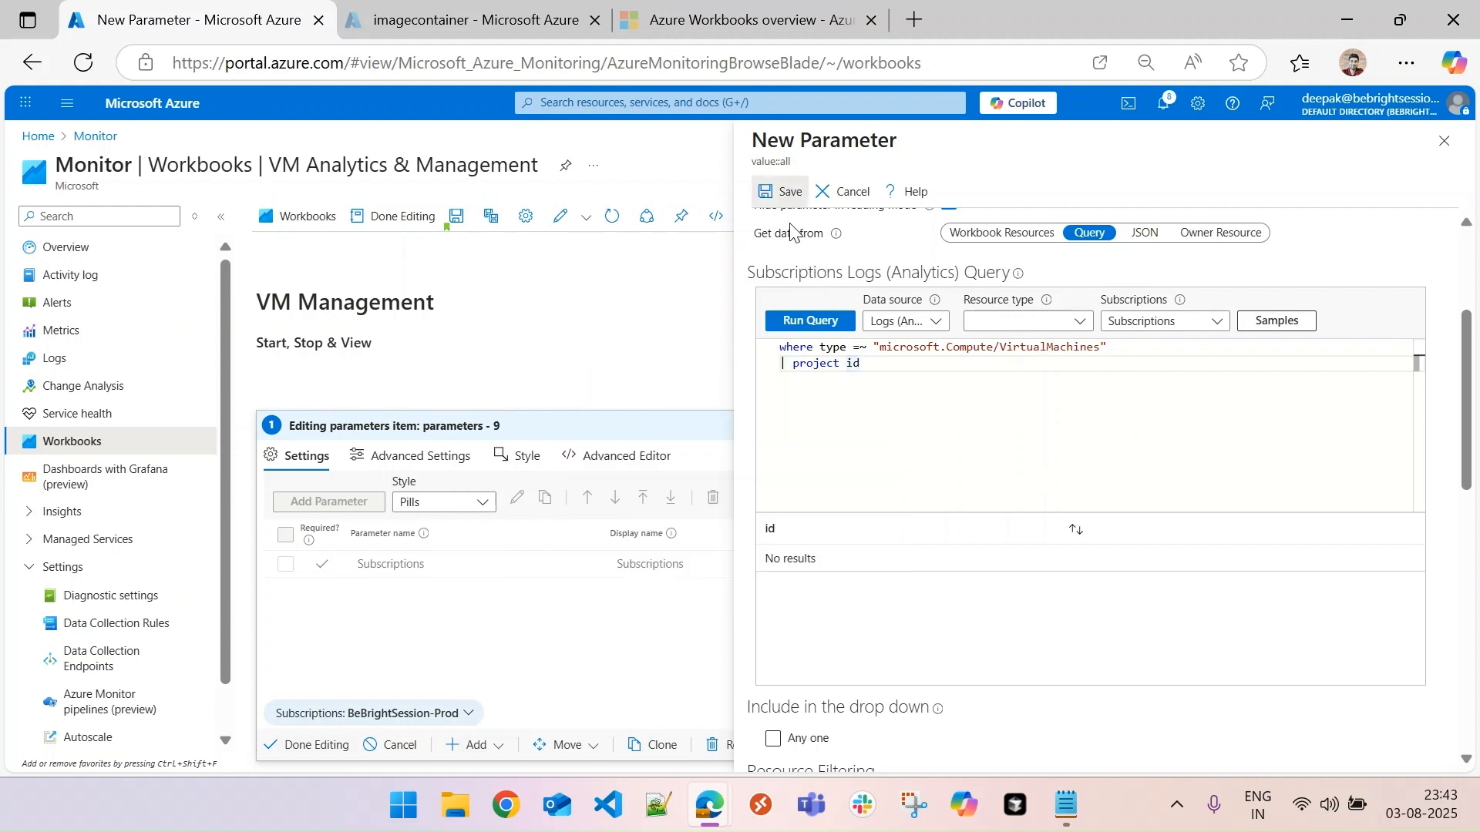
- Switch the Subscriptions parameter to BeBrightSession-Dev and rerun the vmname query
{"action": "left_click", "coordinate": [426, 712]}
{"action": "left_click", "coordinate": [414, 660]}
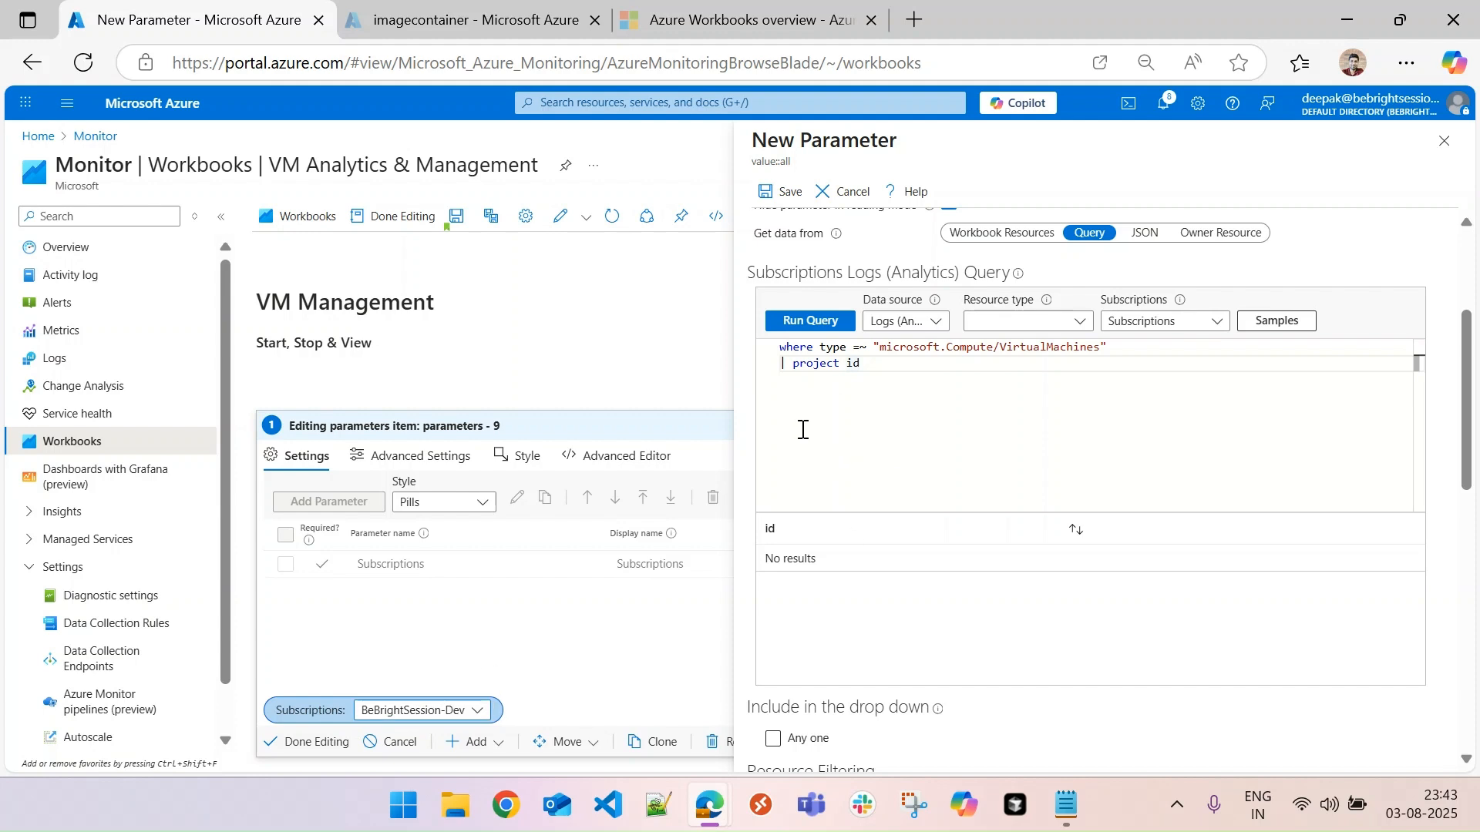
{"action": "left_click", "coordinate": [820, 324]}
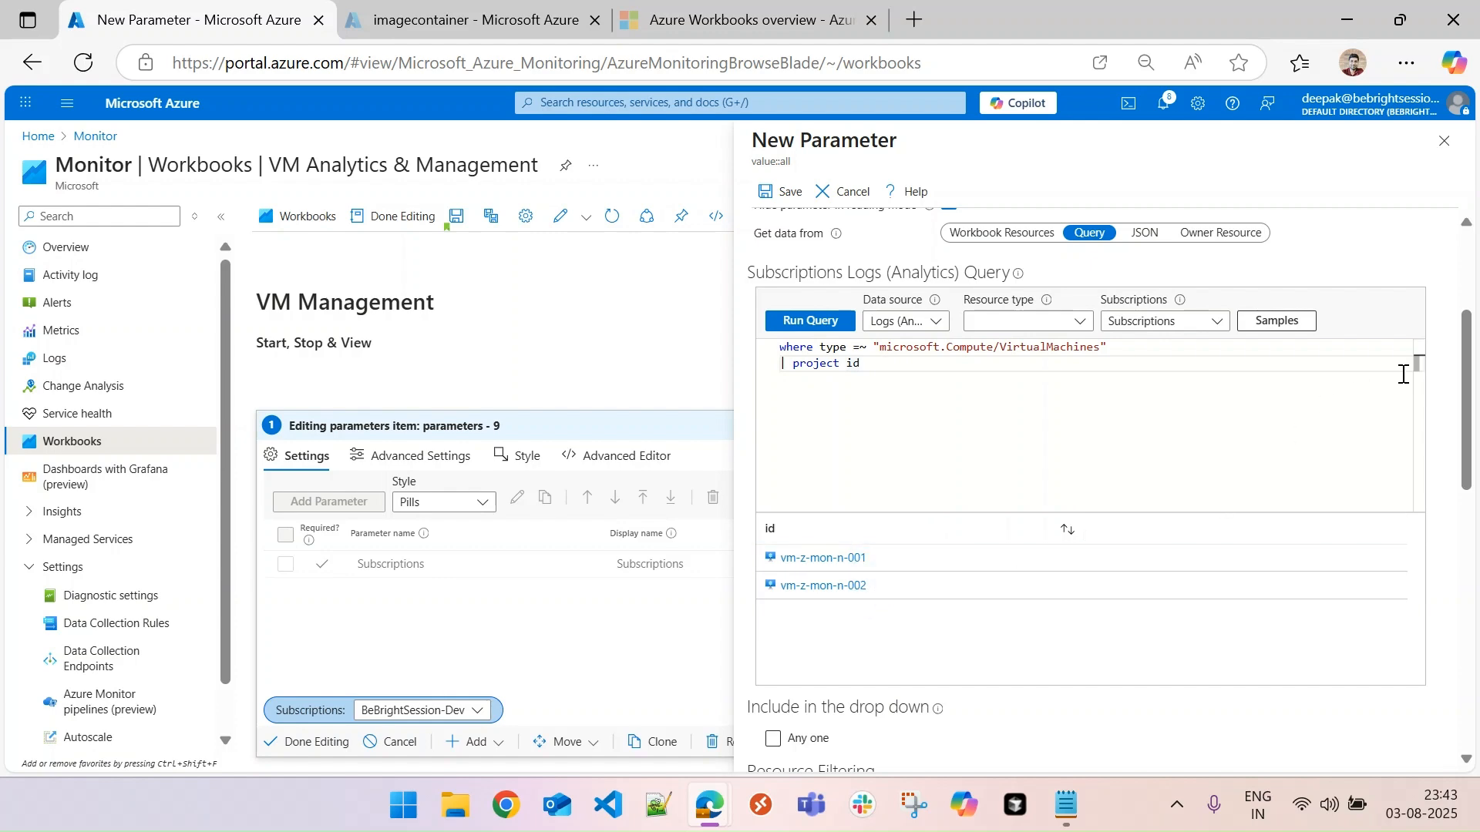
- Treat the vmname parameter as a global and save it
{"action": "left_click_drag", "start_coordinate": [1464, 423], "coordinate": [1478, 335]}
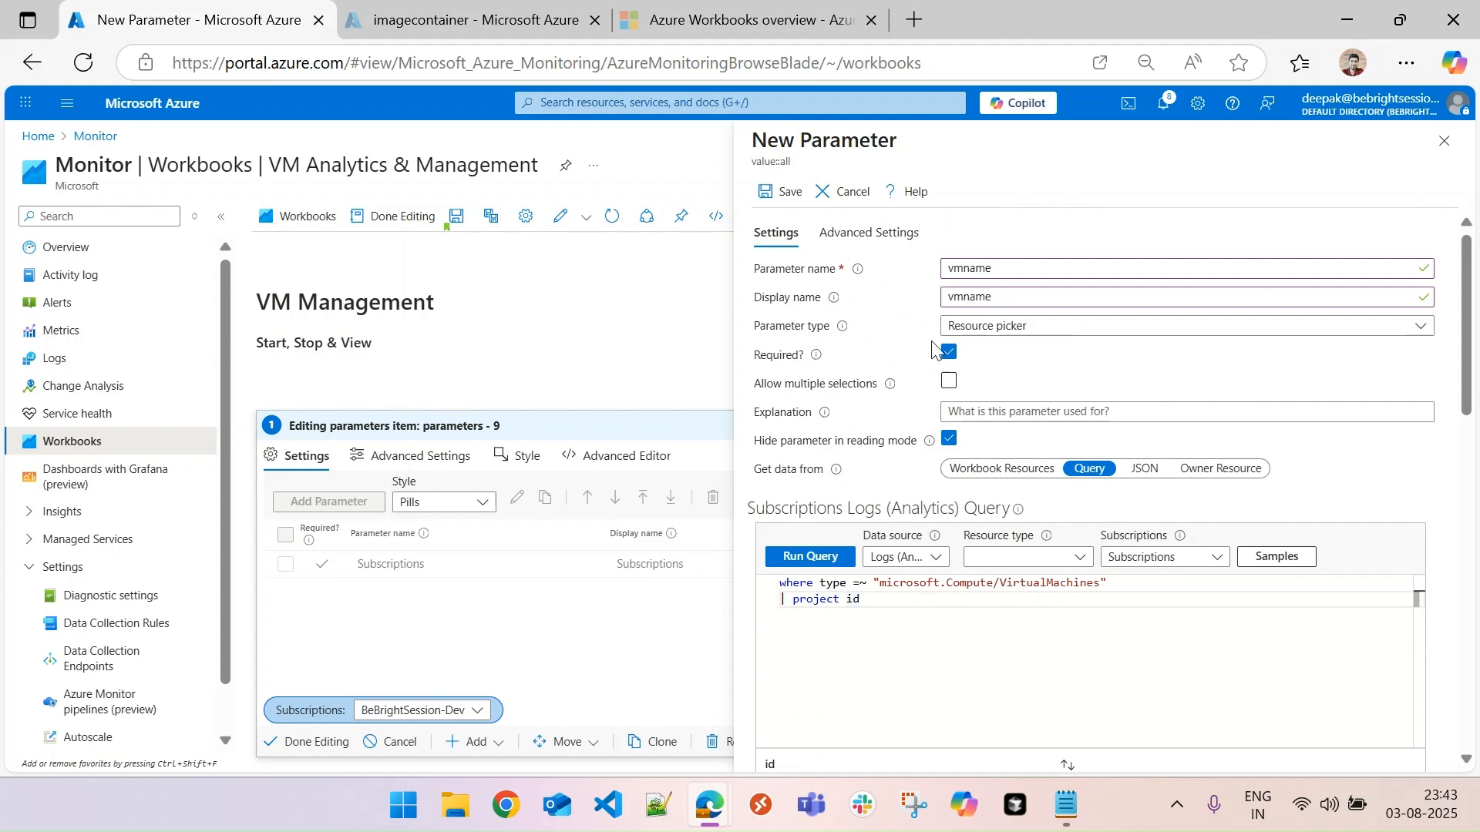
{"action": "left_click", "coordinate": [861, 239]}
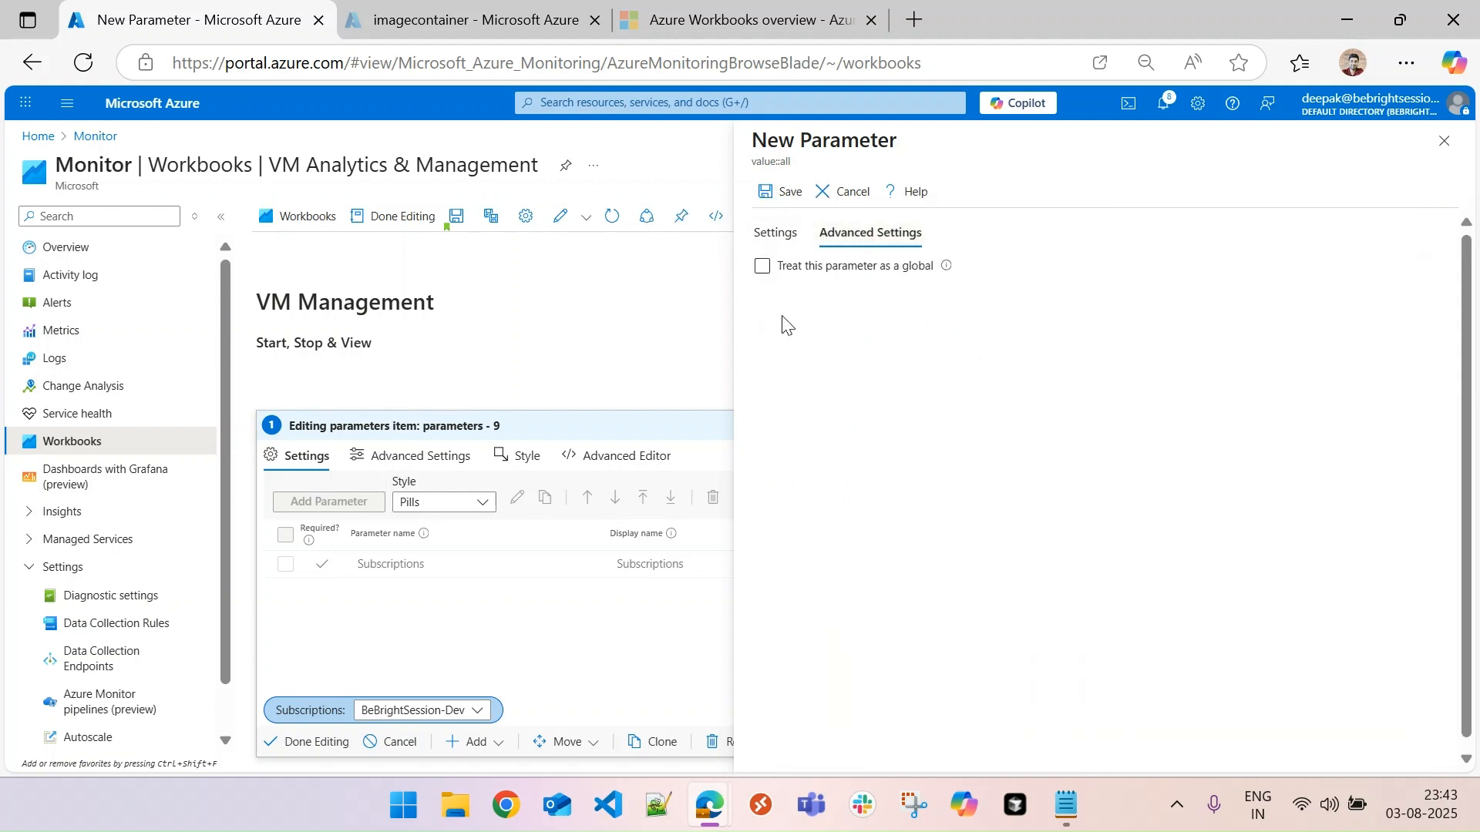
{"action": "left_click", "coordinate": [763, 268]}
{"action": "left_click", "coordinate": [776, 235]}
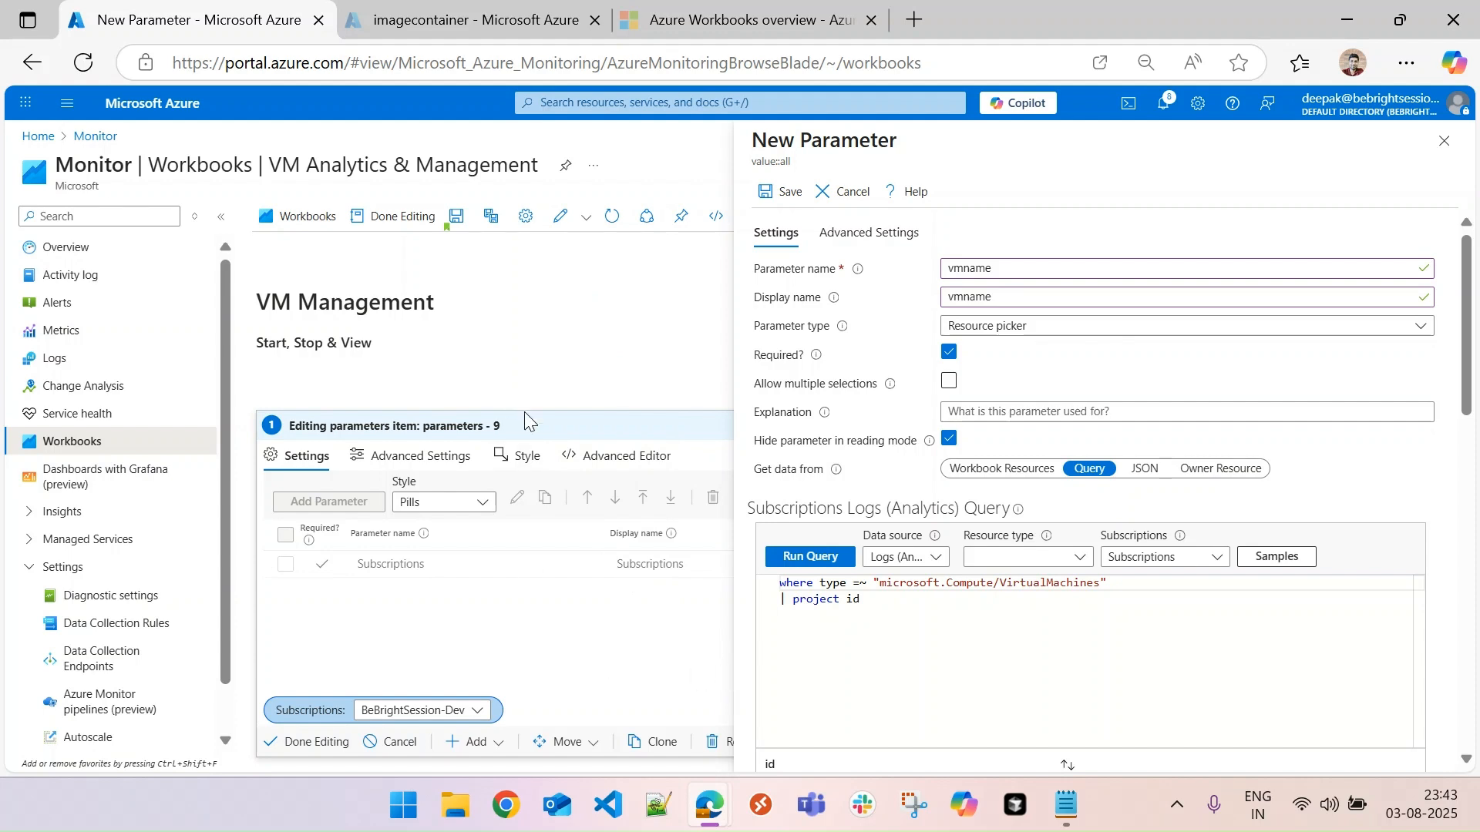
{"action": "left_click", "coordinate": [786, 193]}
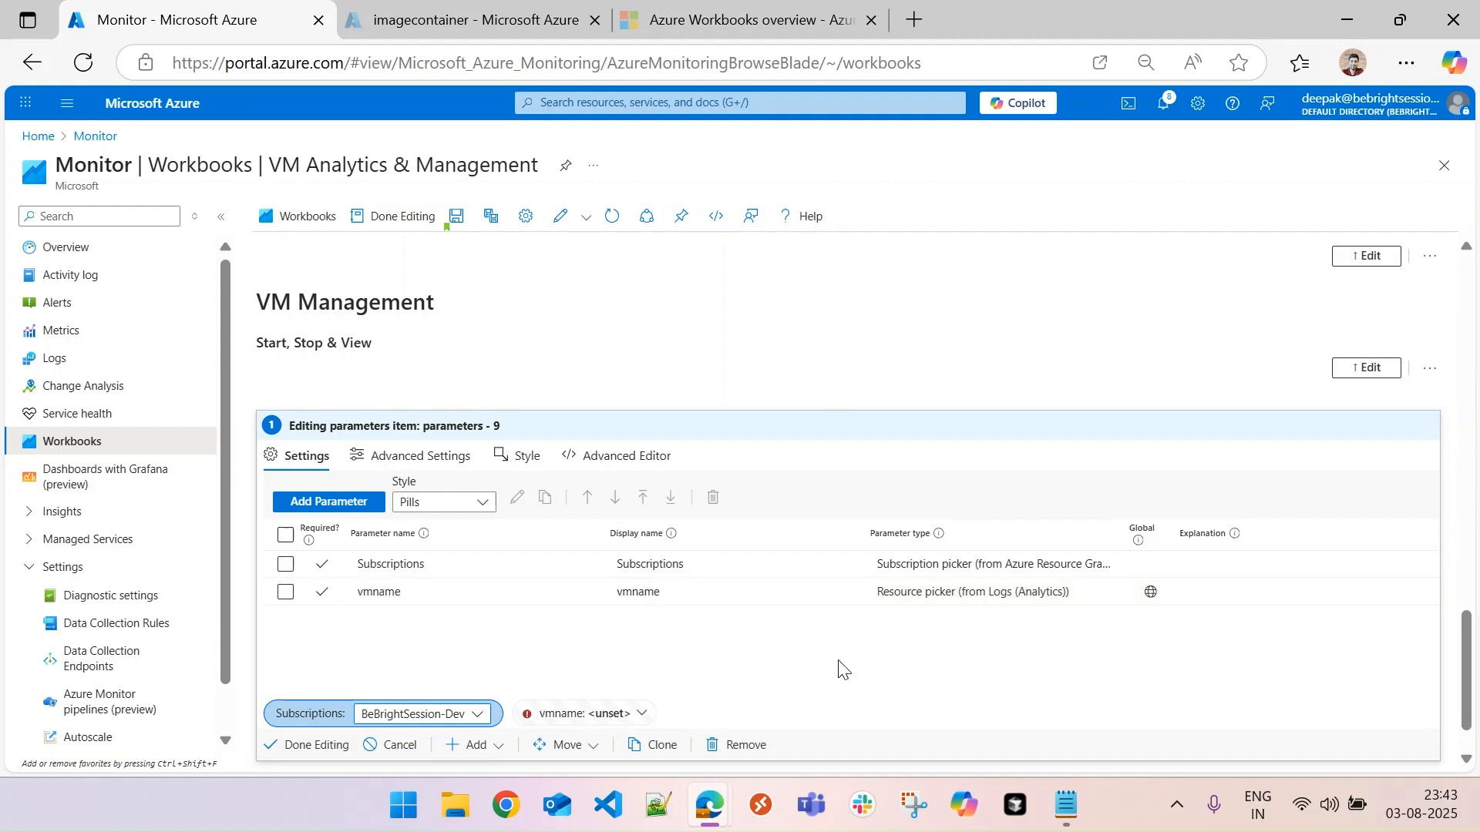
- Add another parameter with both its name and display name set to "properties"
{"action": "left_click", "coordinate": [337, 503]}
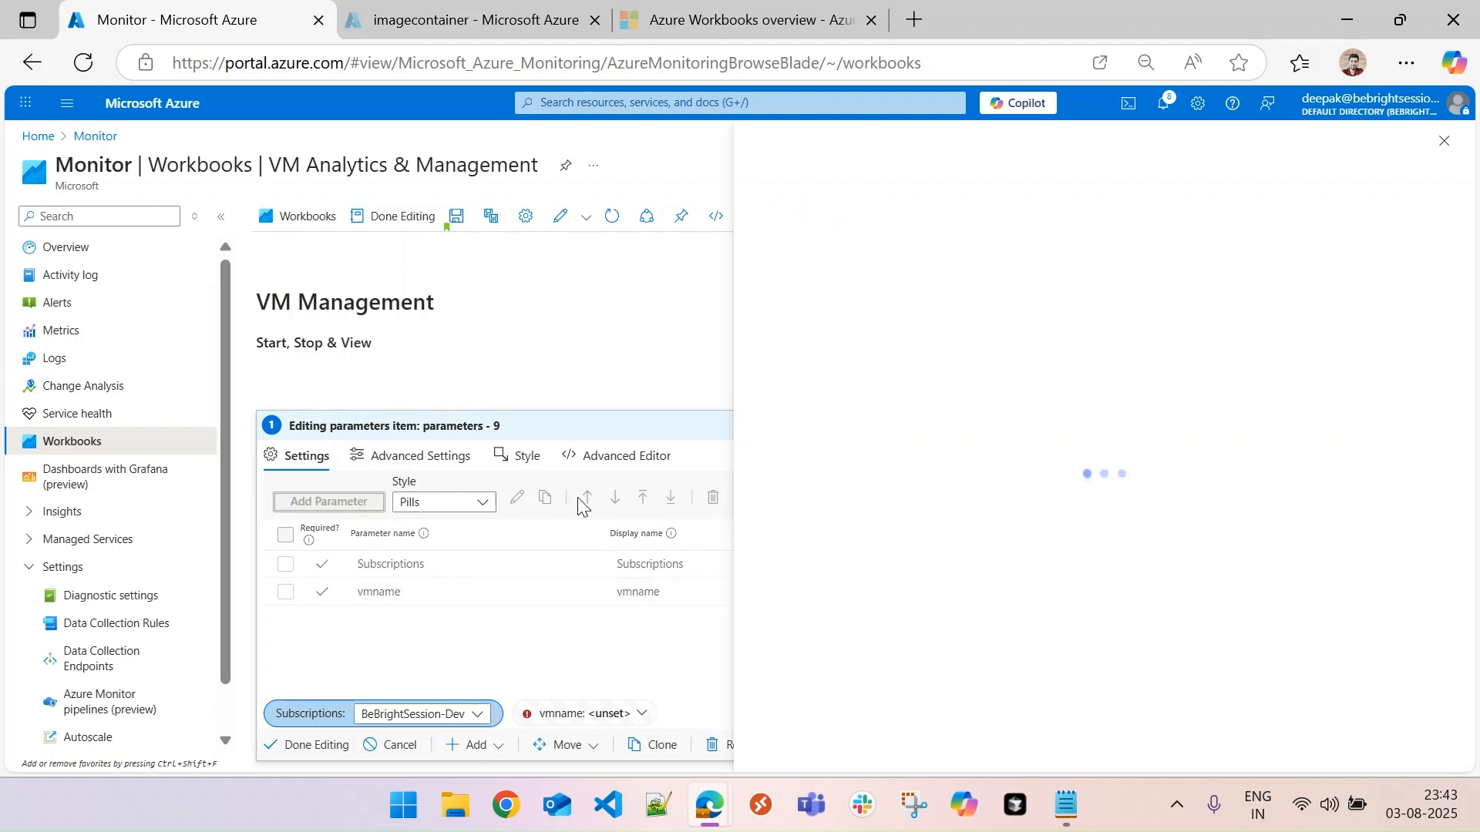
{"action": "left_click", "coordinate": [1023, 270]}
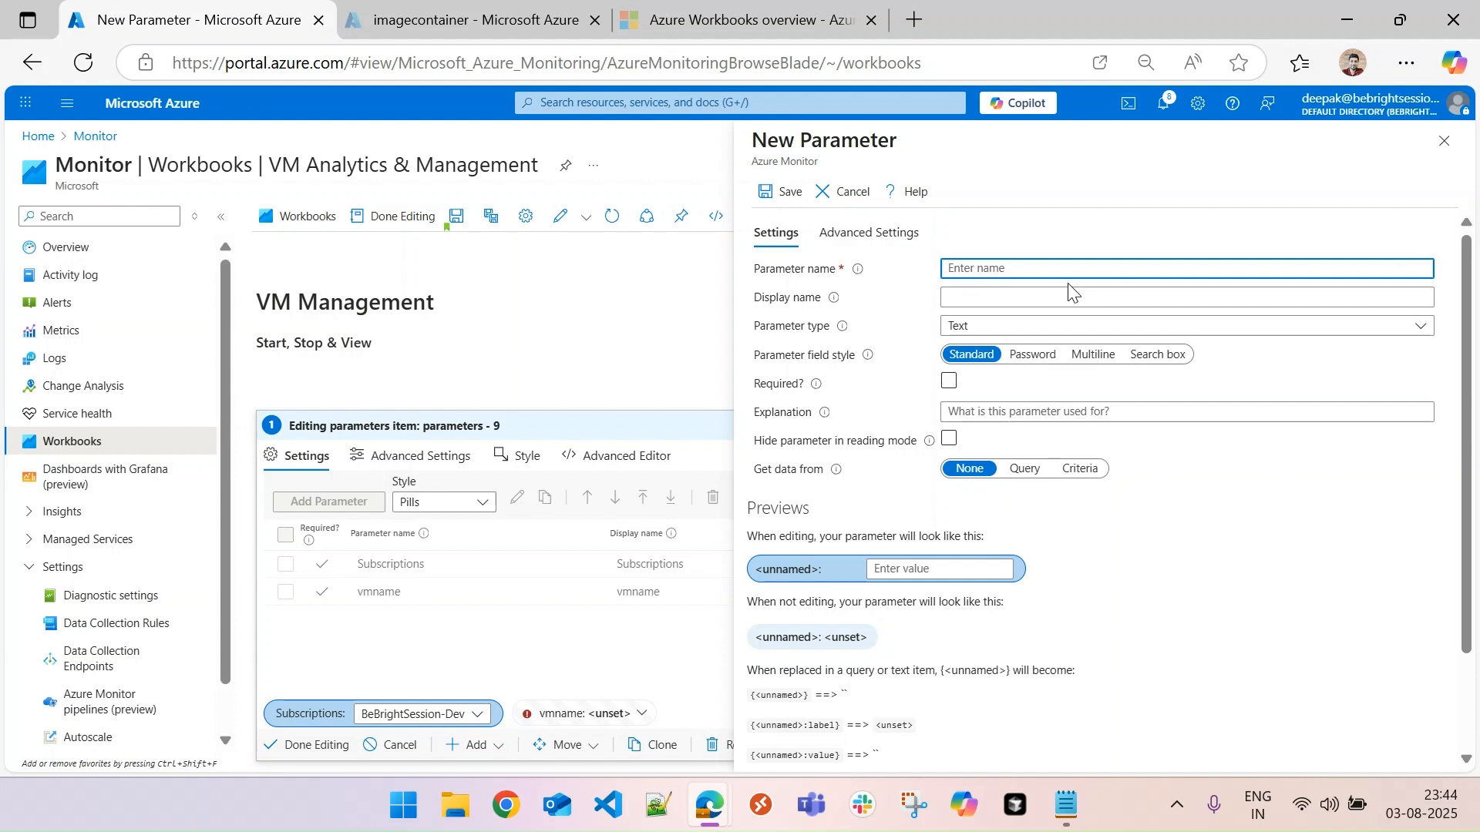
{"action": "type", "text": "properties"}
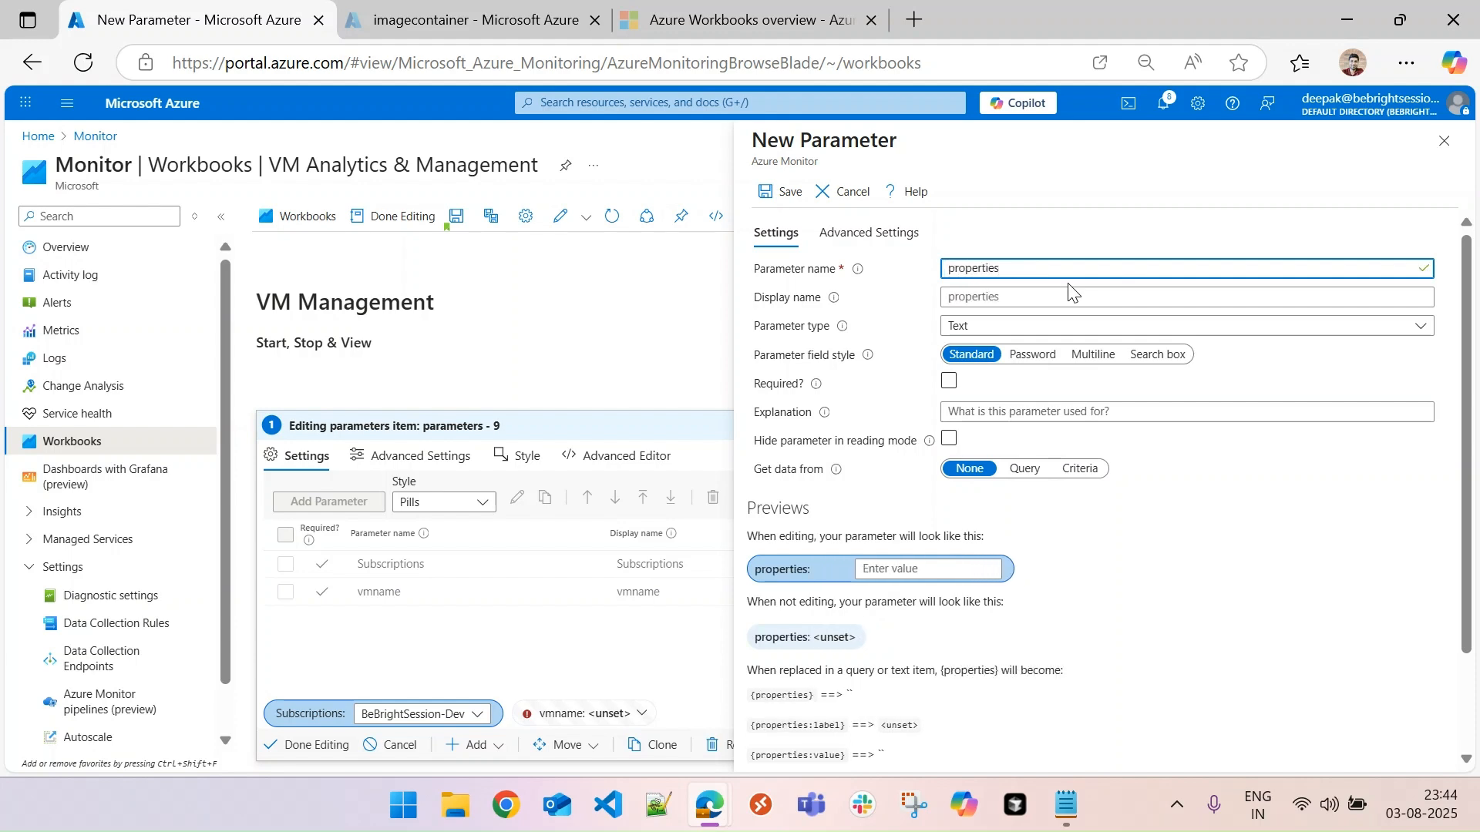
{"action": "double_click", "coordinate": [1027, 267]}
{"action": "key", "text": "ctrl+c"}
{"action": "left_click", "coordinate": [942, 297]}
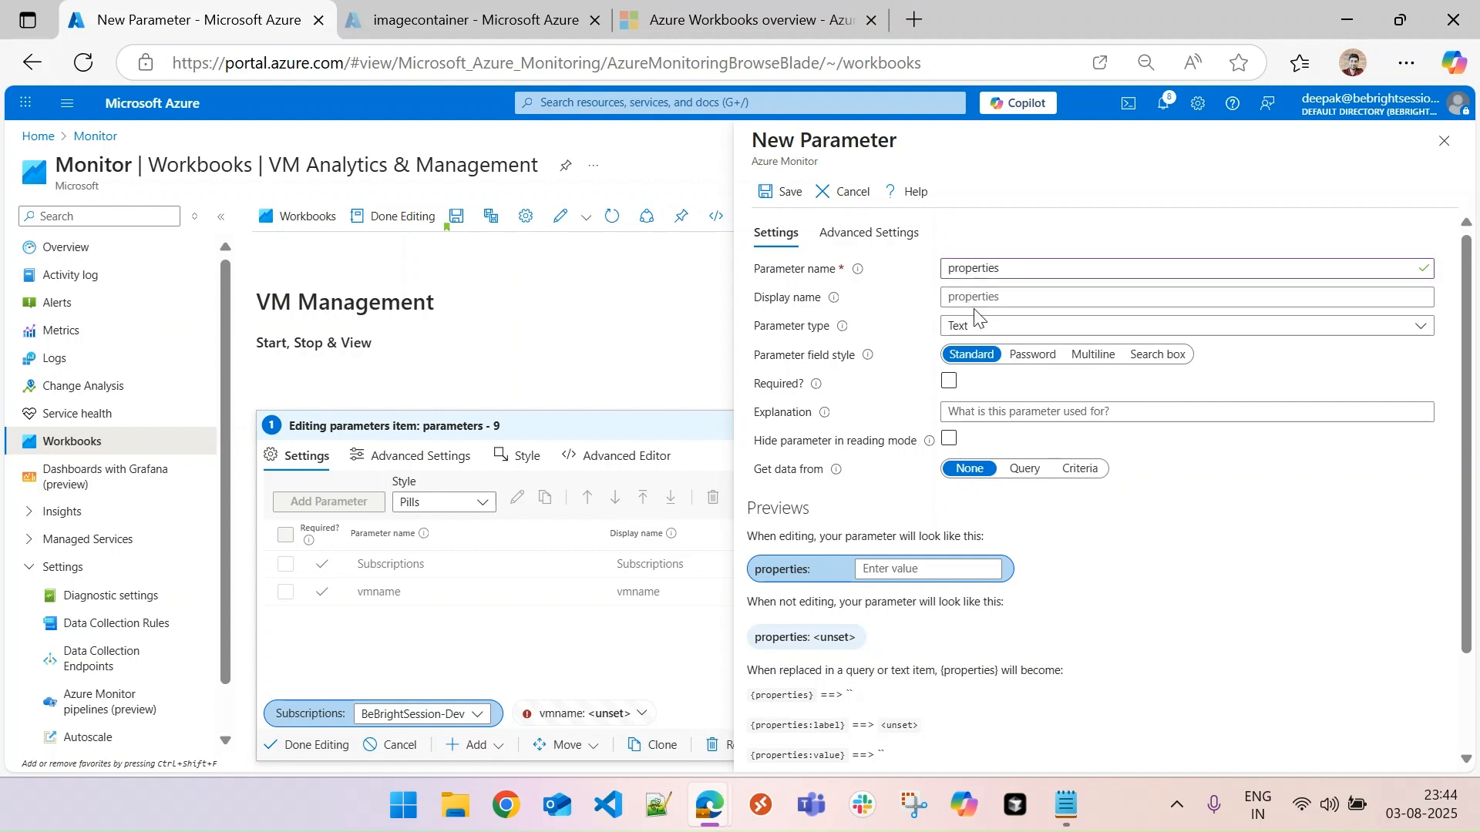
{"action": "key", "text": "ctrl+v"}
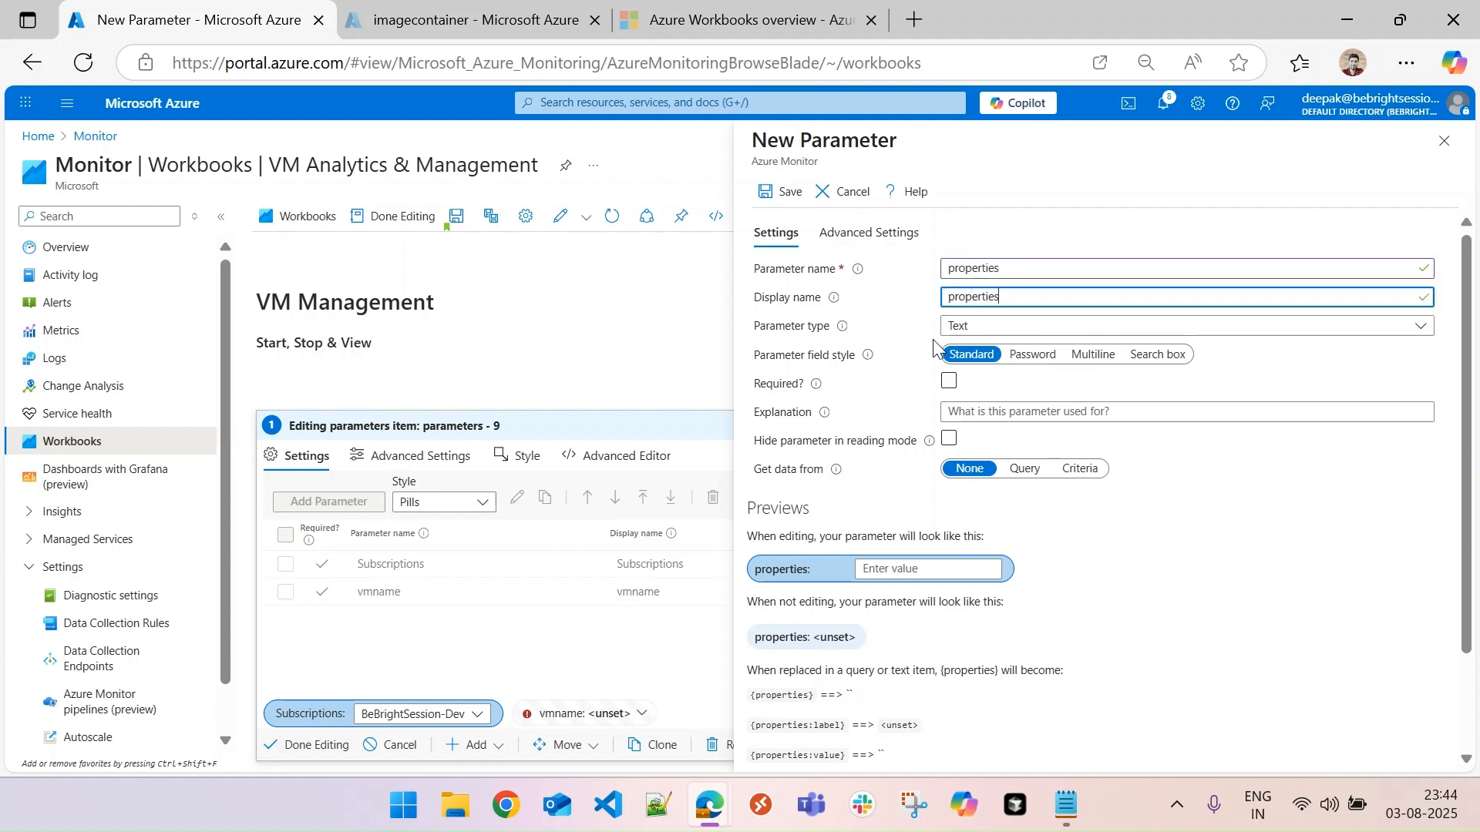
- Hide the properties parameter in reading mode, treat it as a global, and save it, finishing the parameters item
{"action": "left_click", "coordinate": [951, 439]}
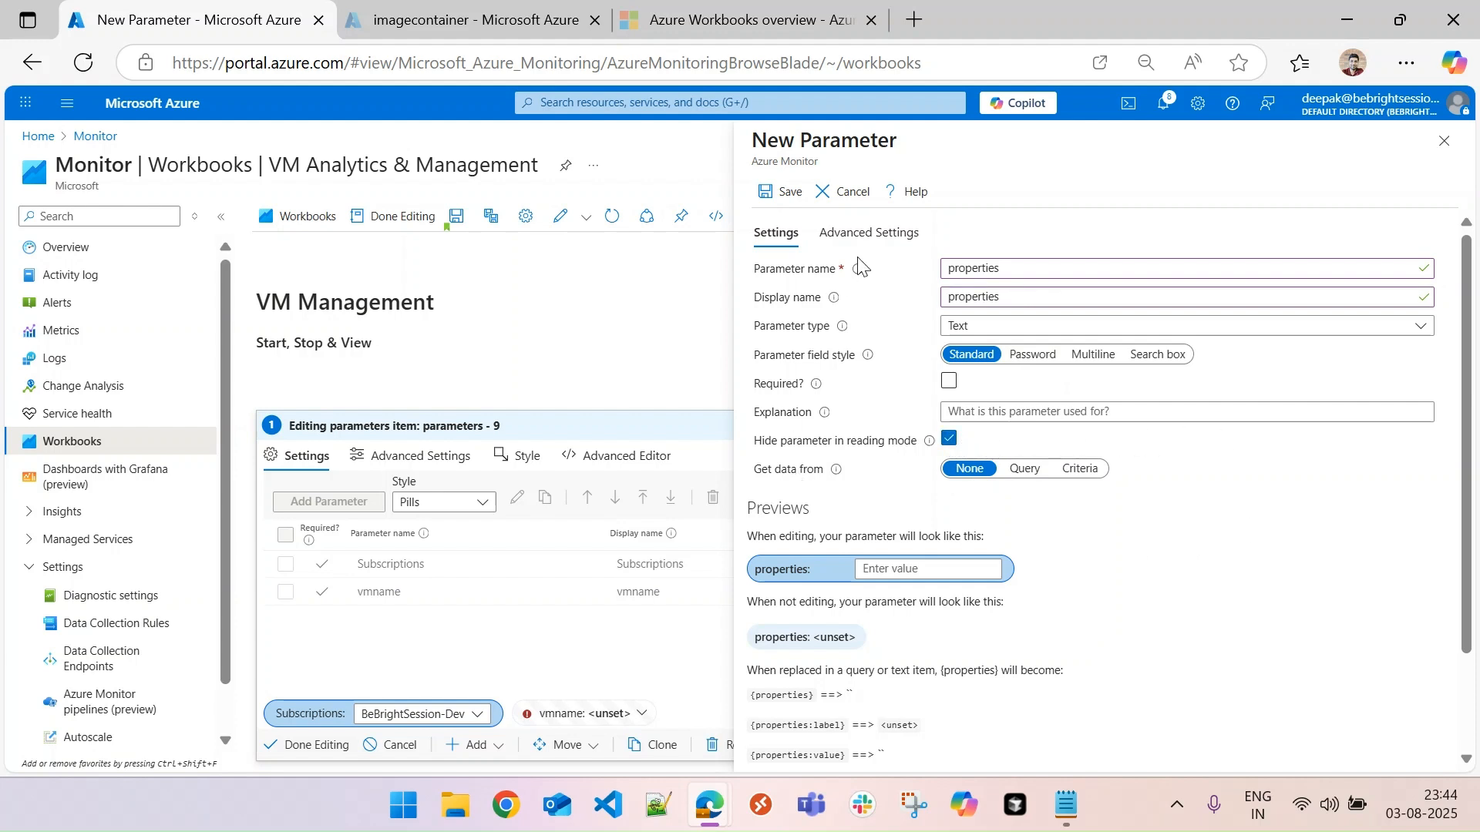
{"action": "left_click", "coordinate": [868, 233]}
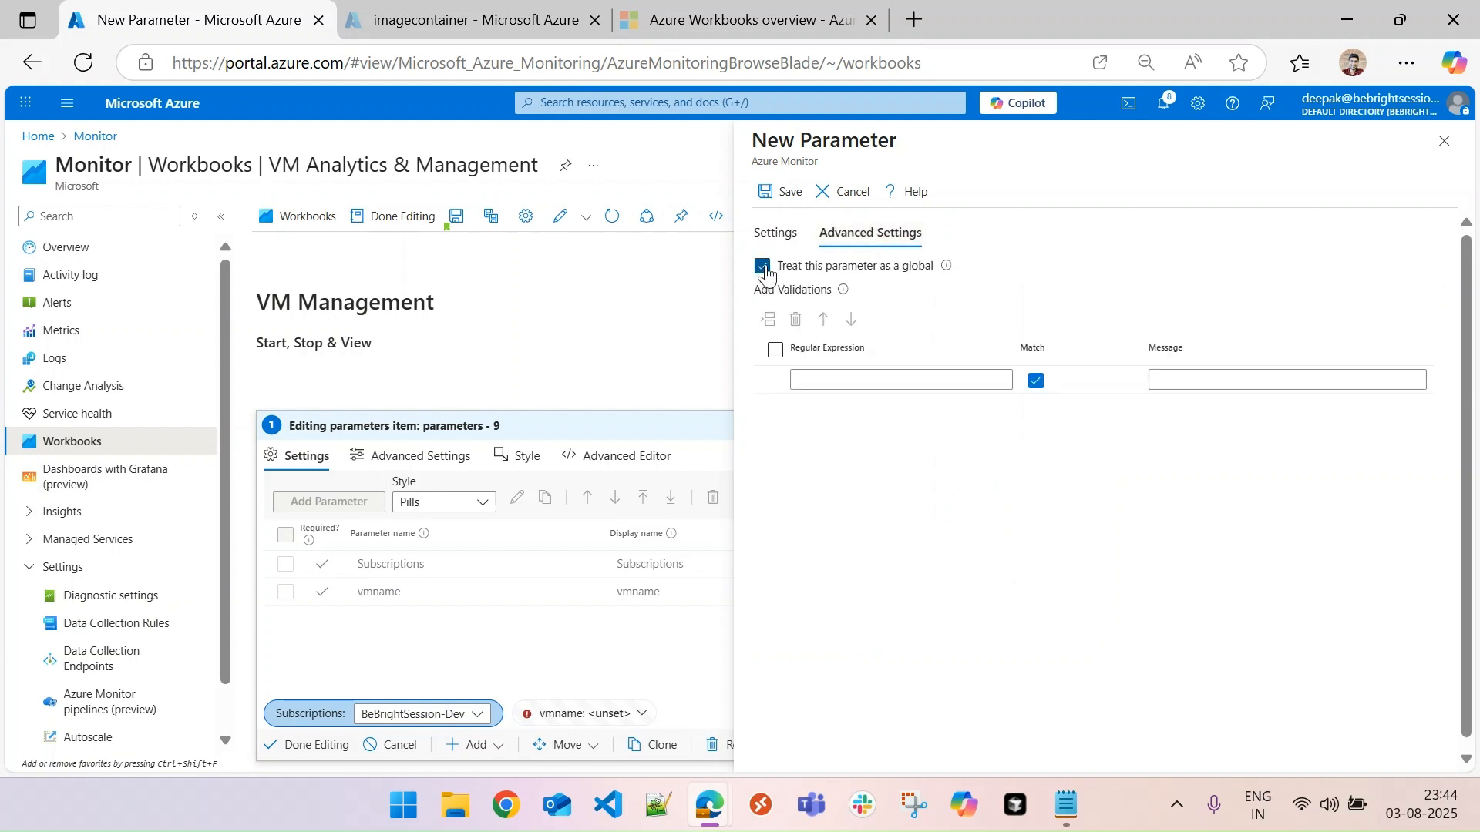
{"action": "left_click", "coordinate": [774, 233]}
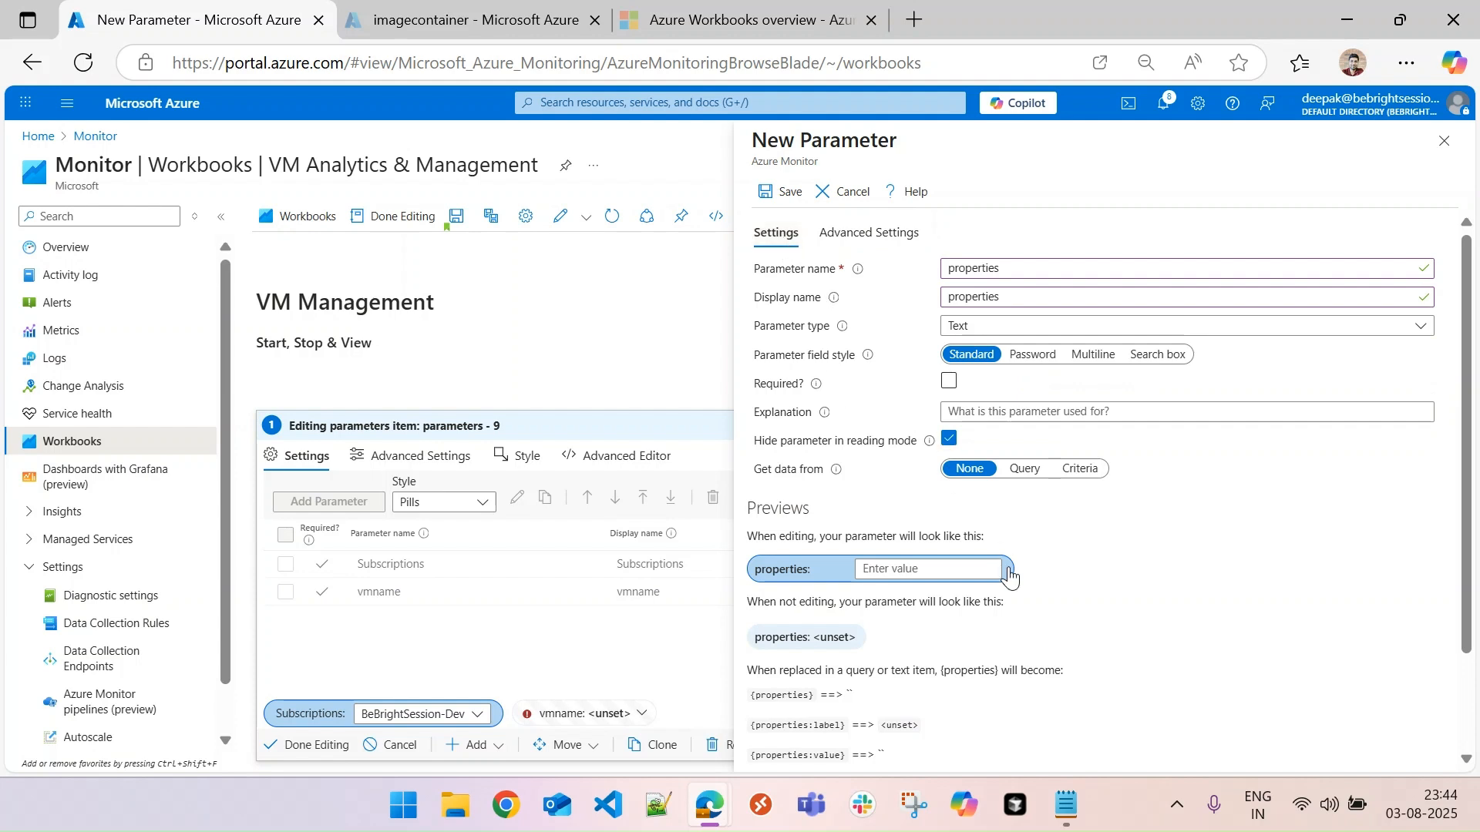
{"action": "left_click", "coordinate": [783, 192]}
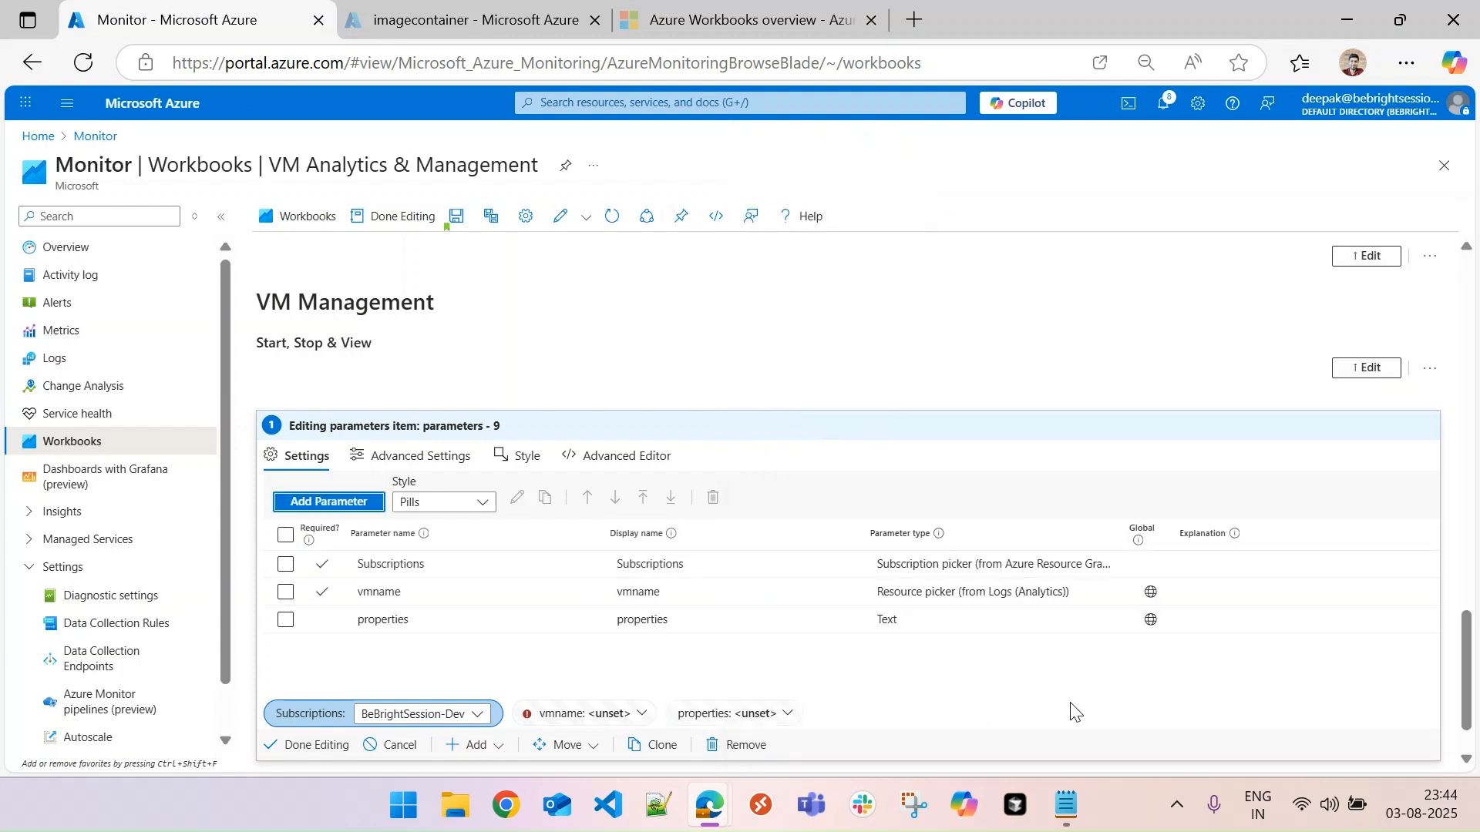
{"action": "left_click", "coordinate": [303, 748]}
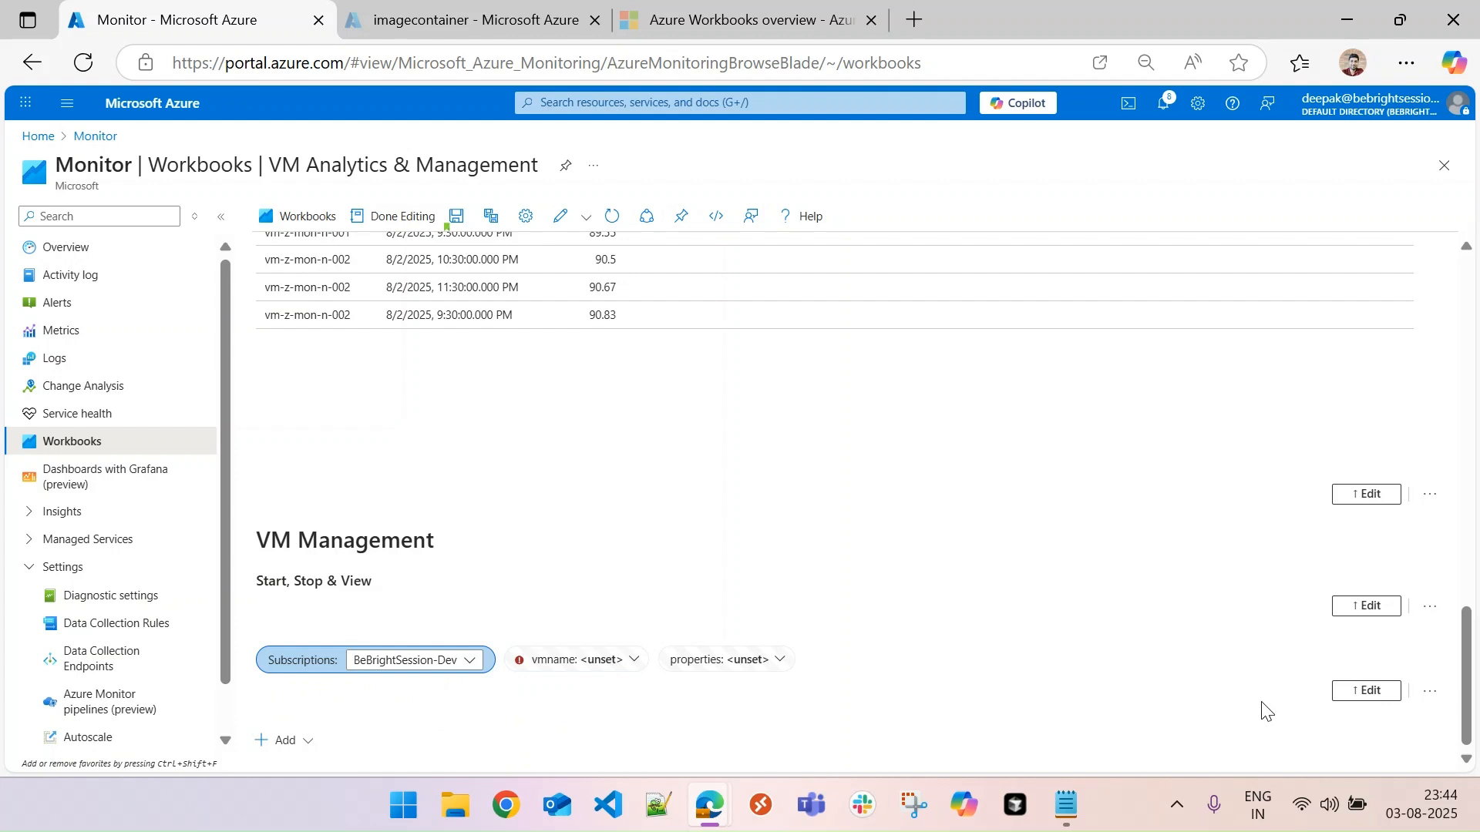
- Add a links/tabs item below the parameters and set its style to Toolbar
{"action": "left_click", "coordinate": [308, 745]}
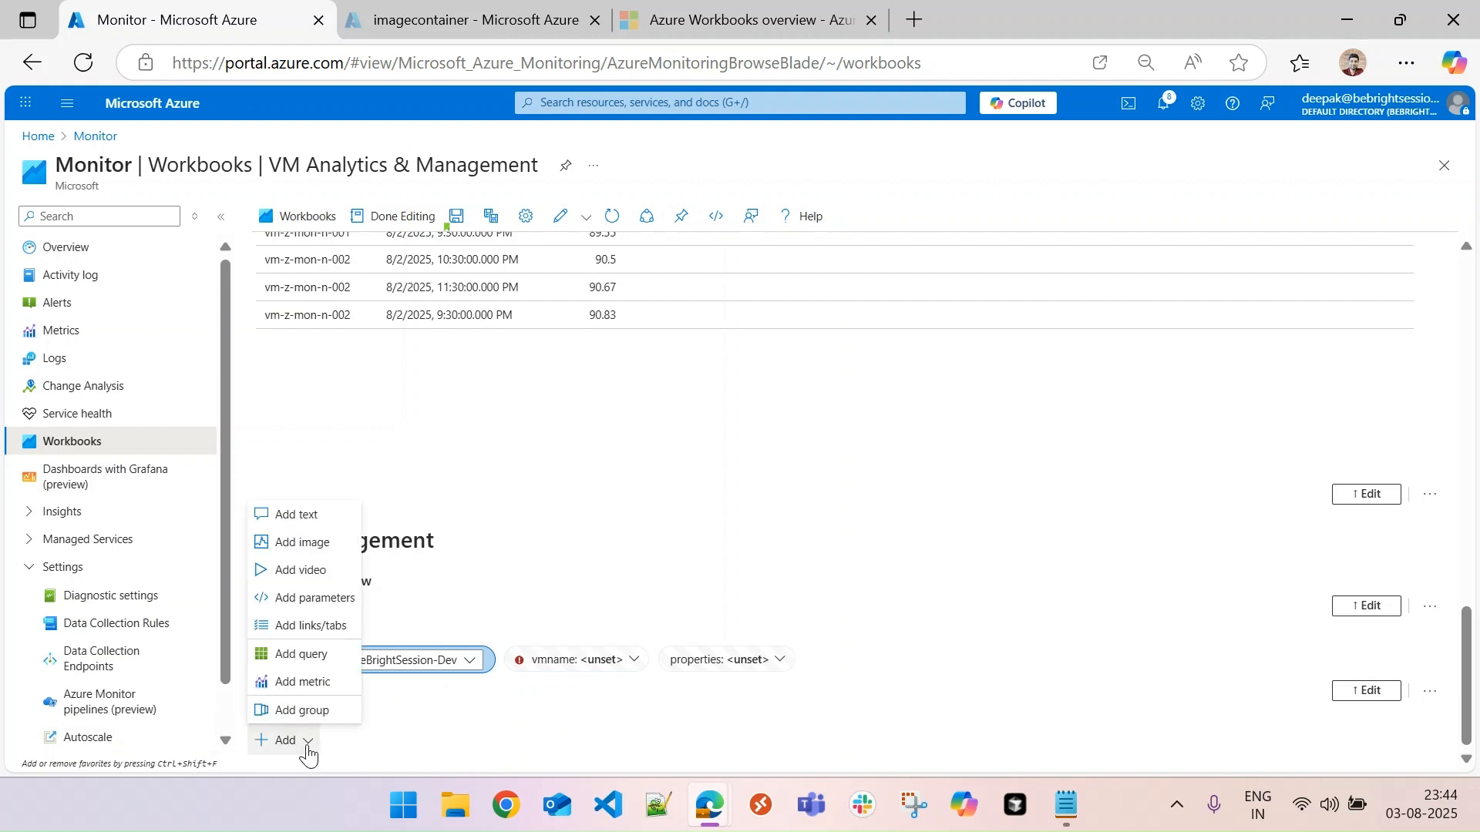
{"action": "left_click", "coordinate": [313, 628]}
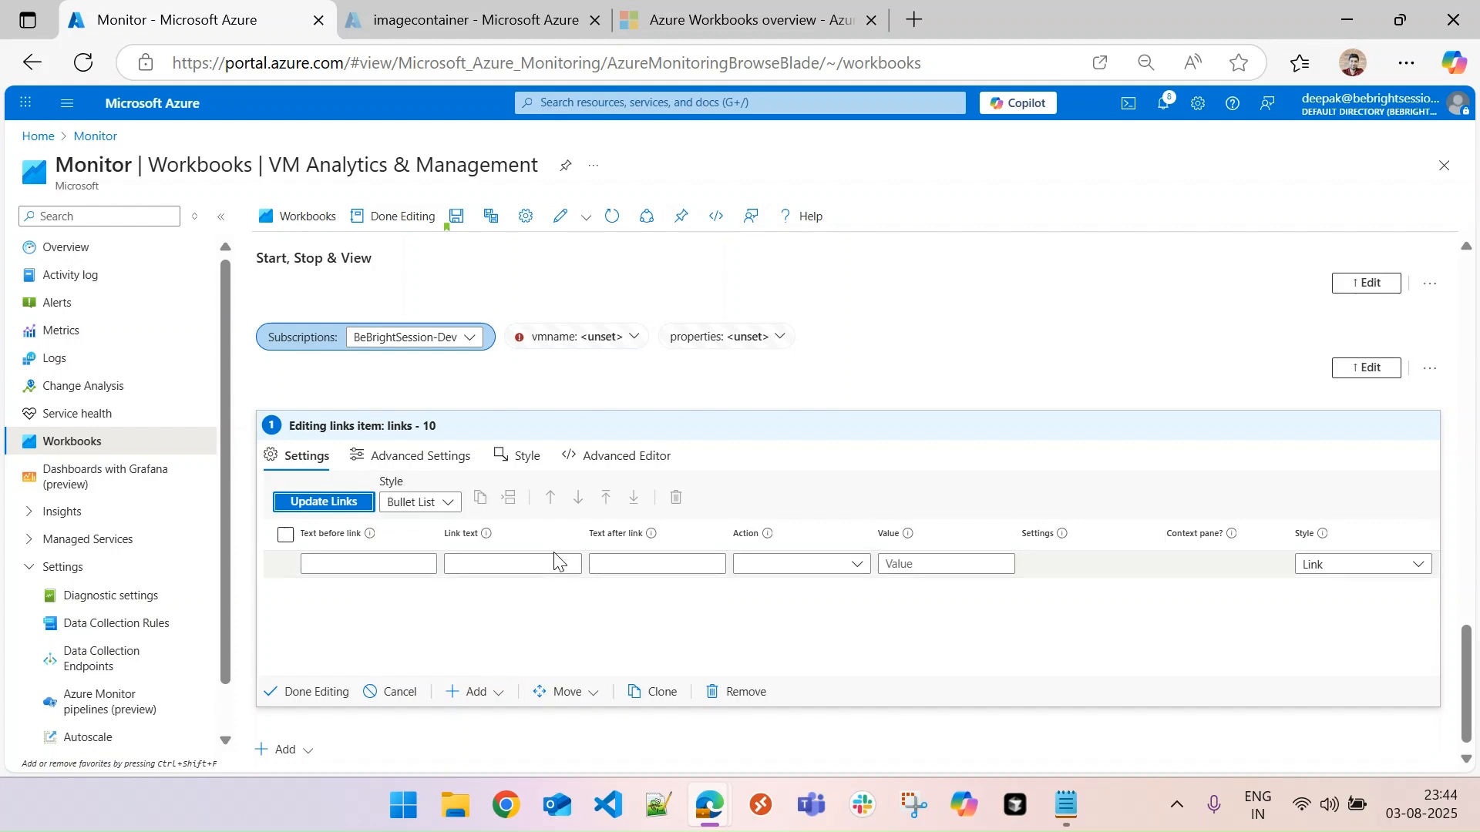
{"action": "left_click", "coordinate": [441, 504]}
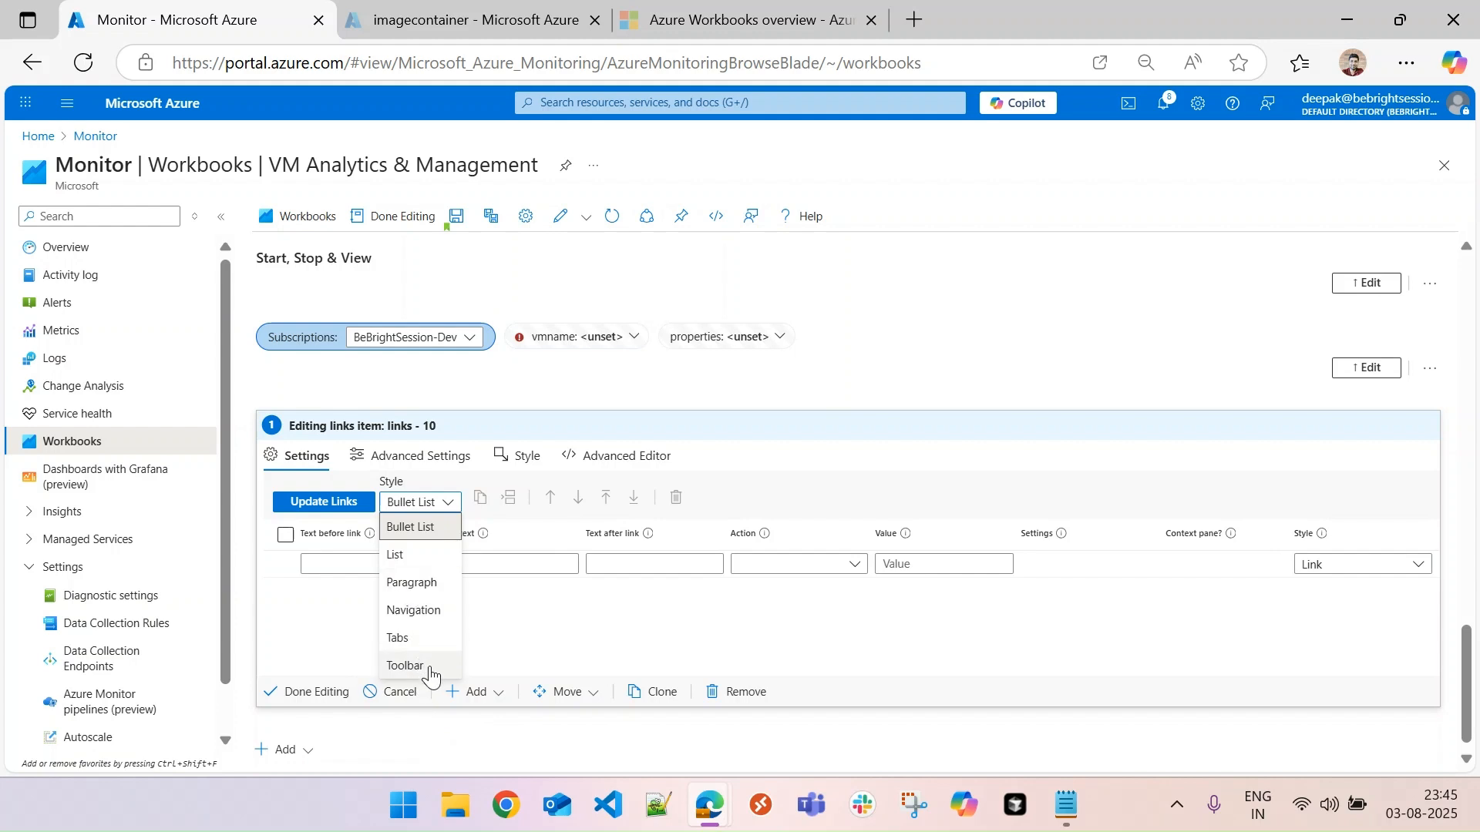
{"action": "left_click", "coordinate": [407, 666]}
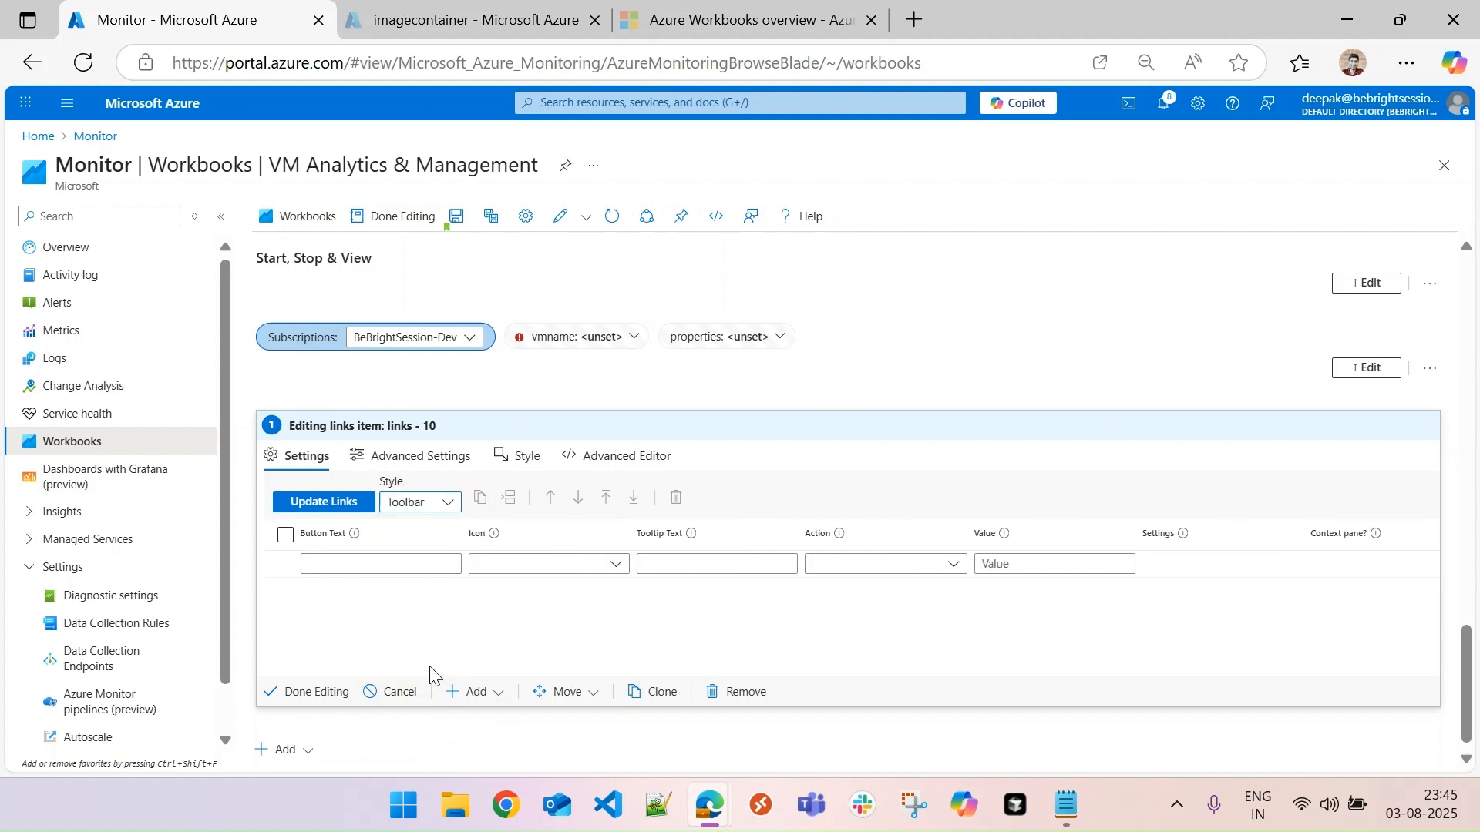
- Create the first toolbar button with the text "Start" and the Start icon
{"action": "left_click", "coordinate": [355, 563]}
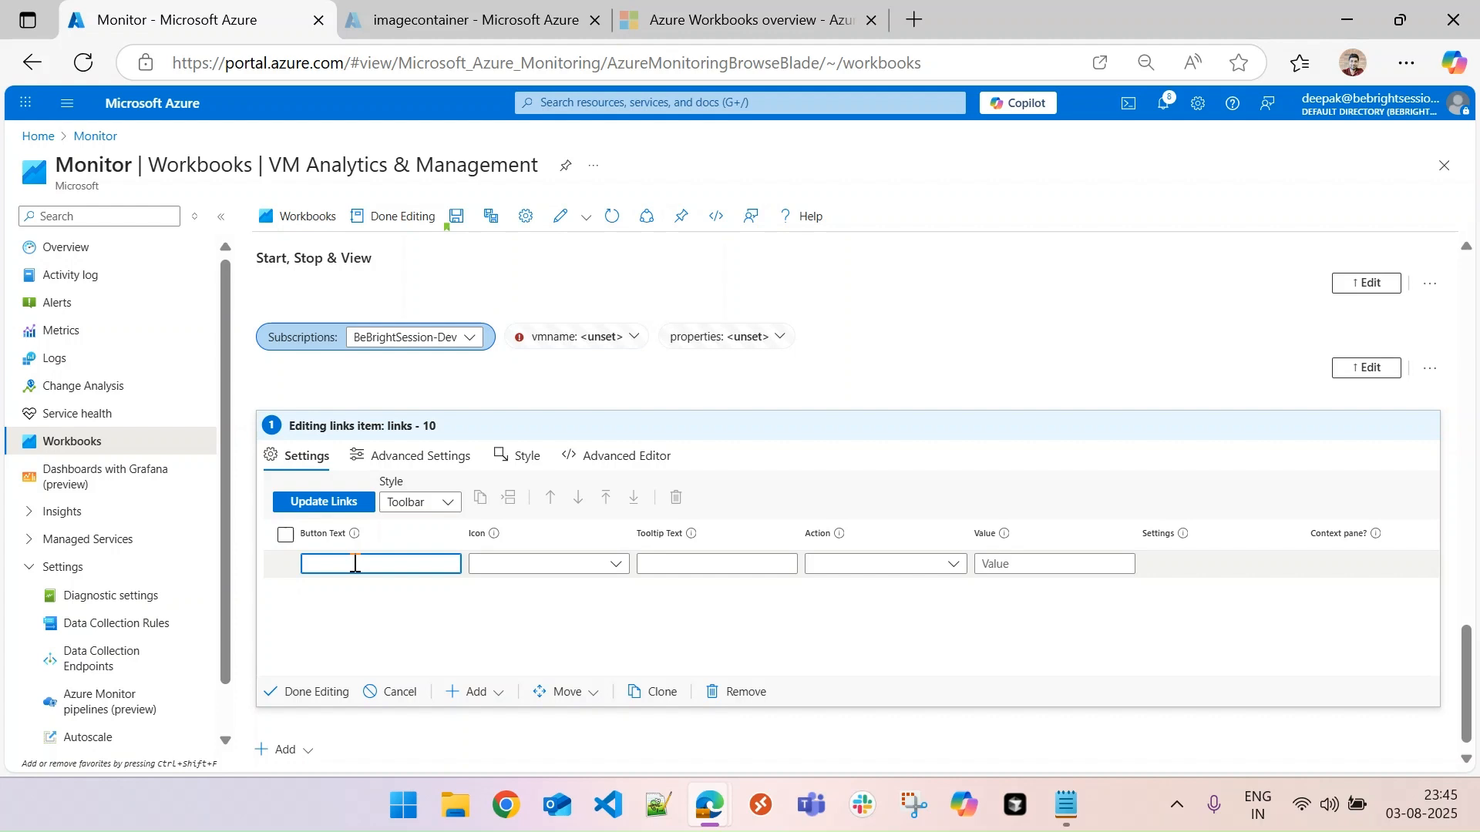
{"action": "type", "text": "Start"}
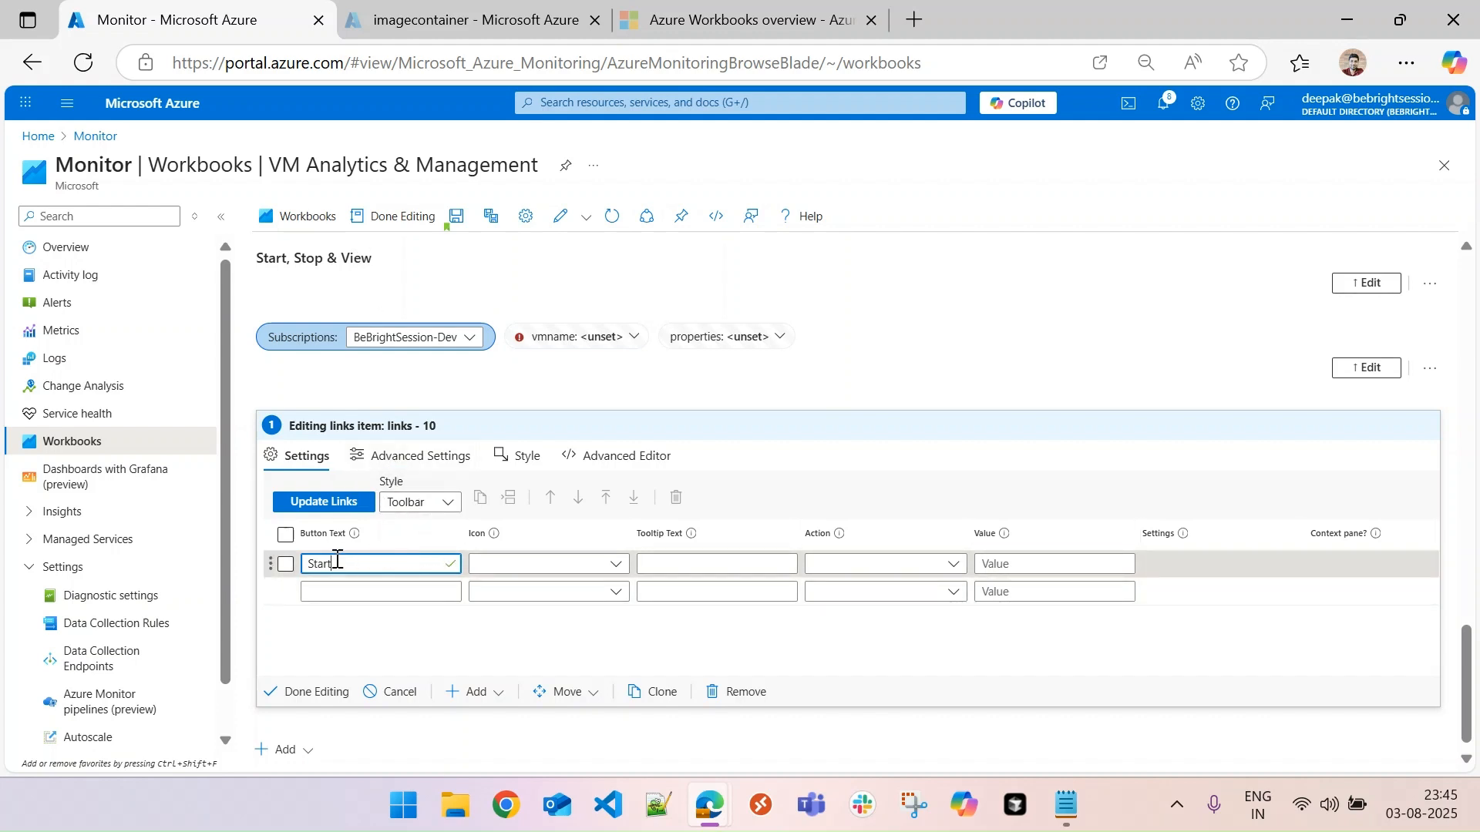
{"action": "left_click", "coordinate": [531, 565]}
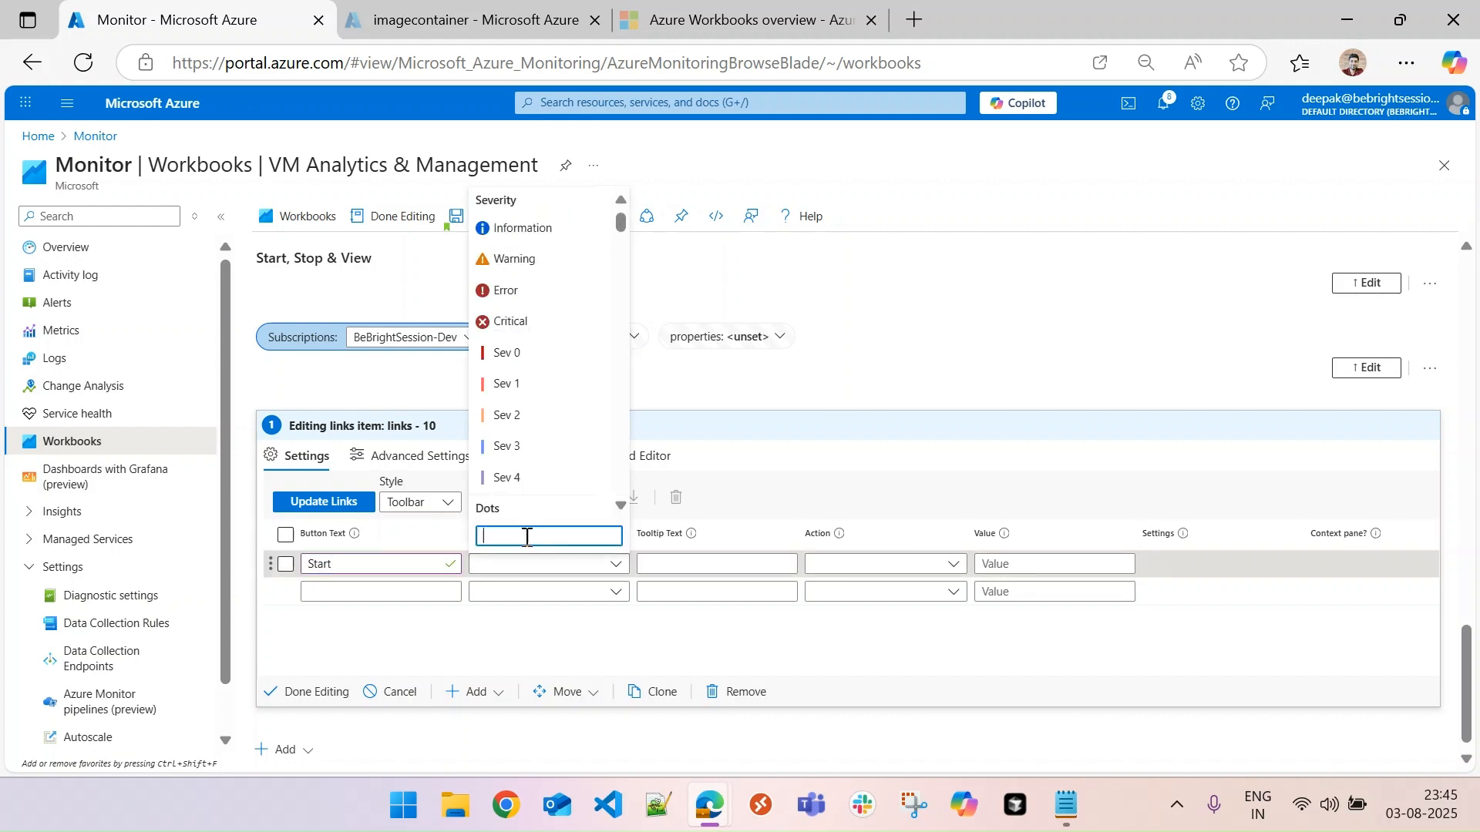
{"action": "type", "text": "start"}
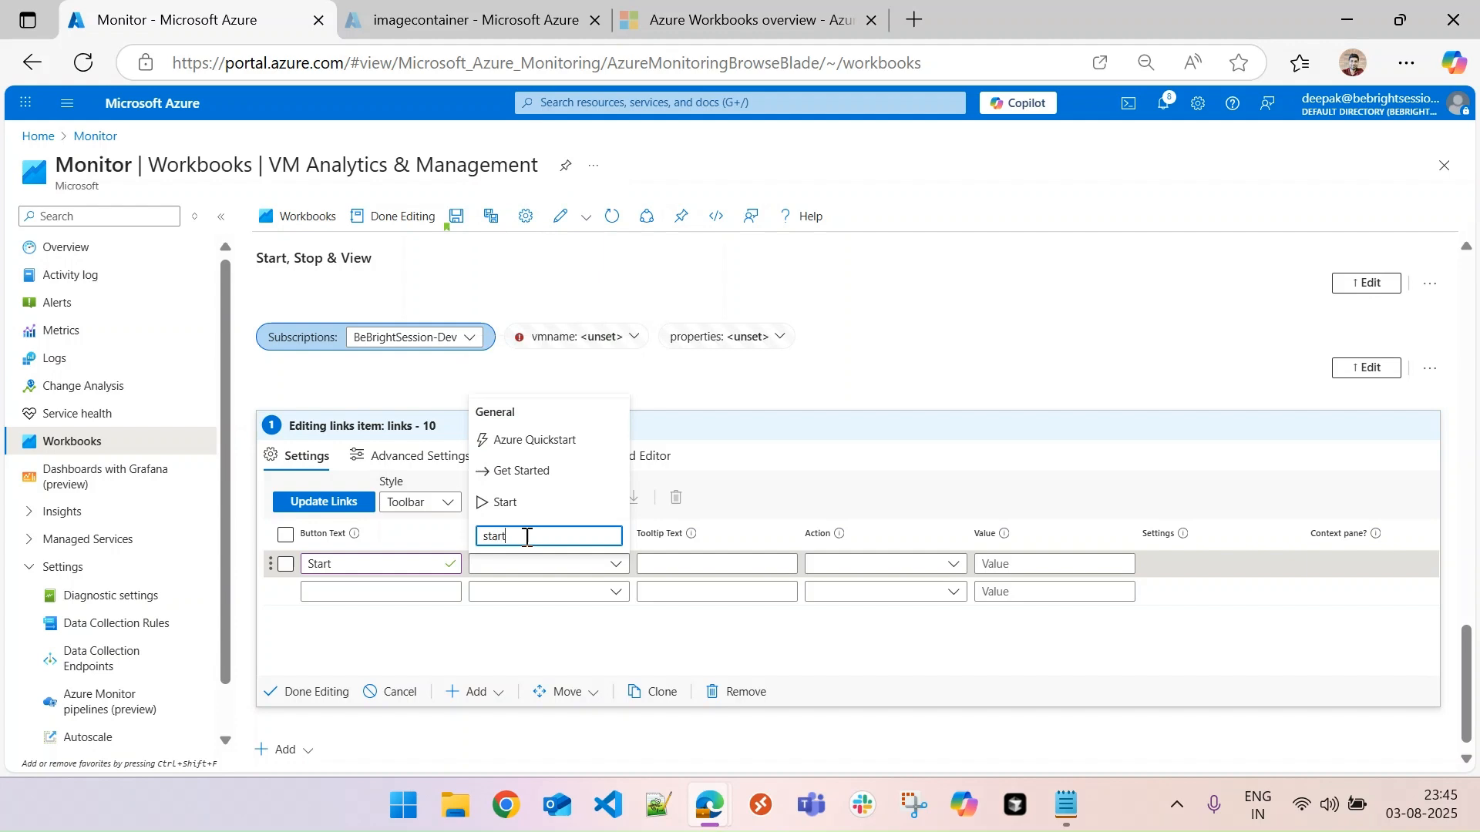
{"action": "left_click", "coordinate": [515, 503]}
- Set the Start button's tooltip text to "Start VM {vmname:name}"
{"action": "left_click", "coordinate": [675, 561]}
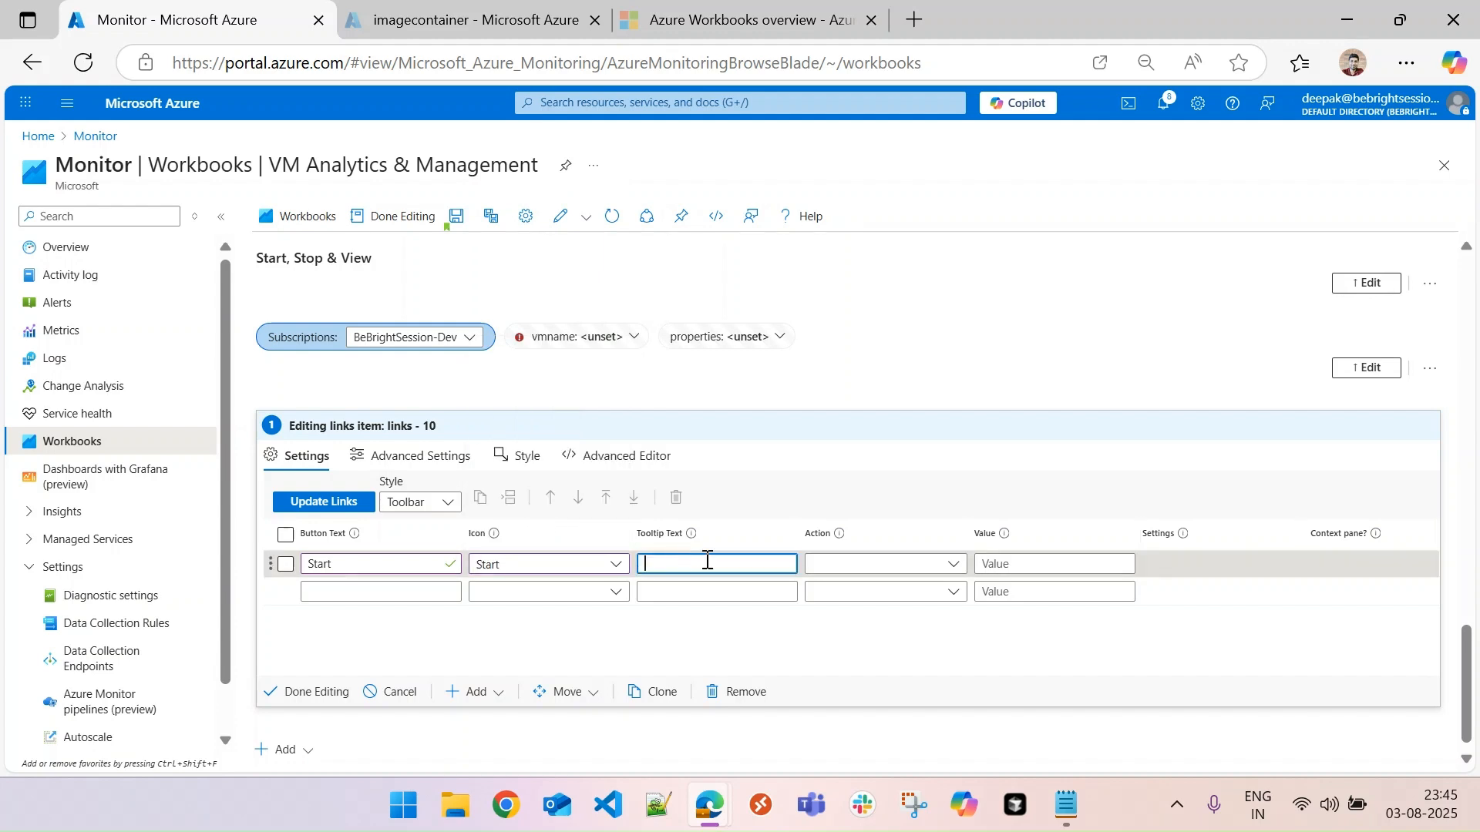
{"action": "type", "text": "Start VM {"}
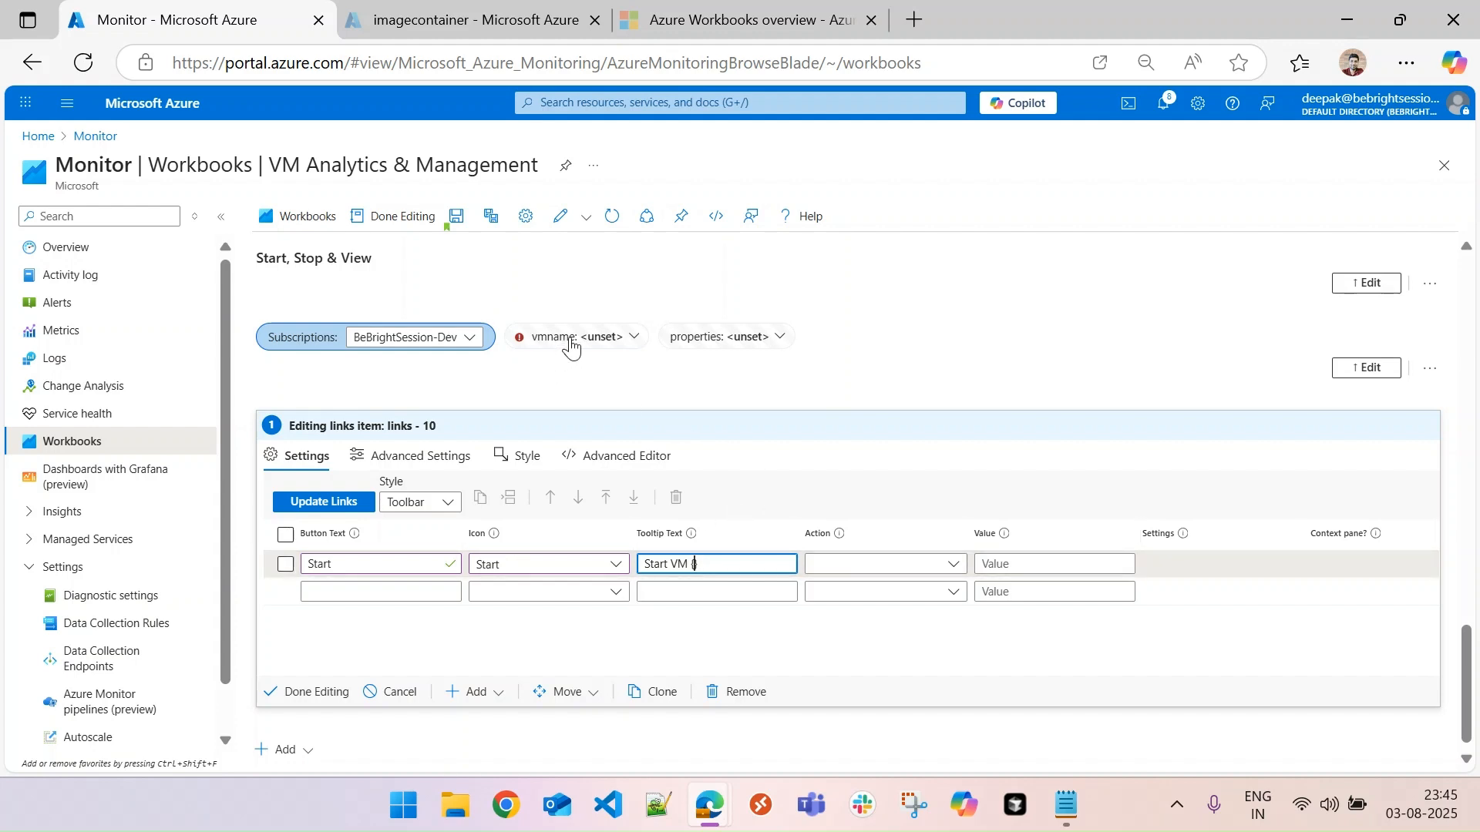
{"action": "type", "text": "vmname"}
{"action": "type", "text": "nae"}
{"action": "key", "text": "BackSpace"}
{"action": "type", "text": "me"}
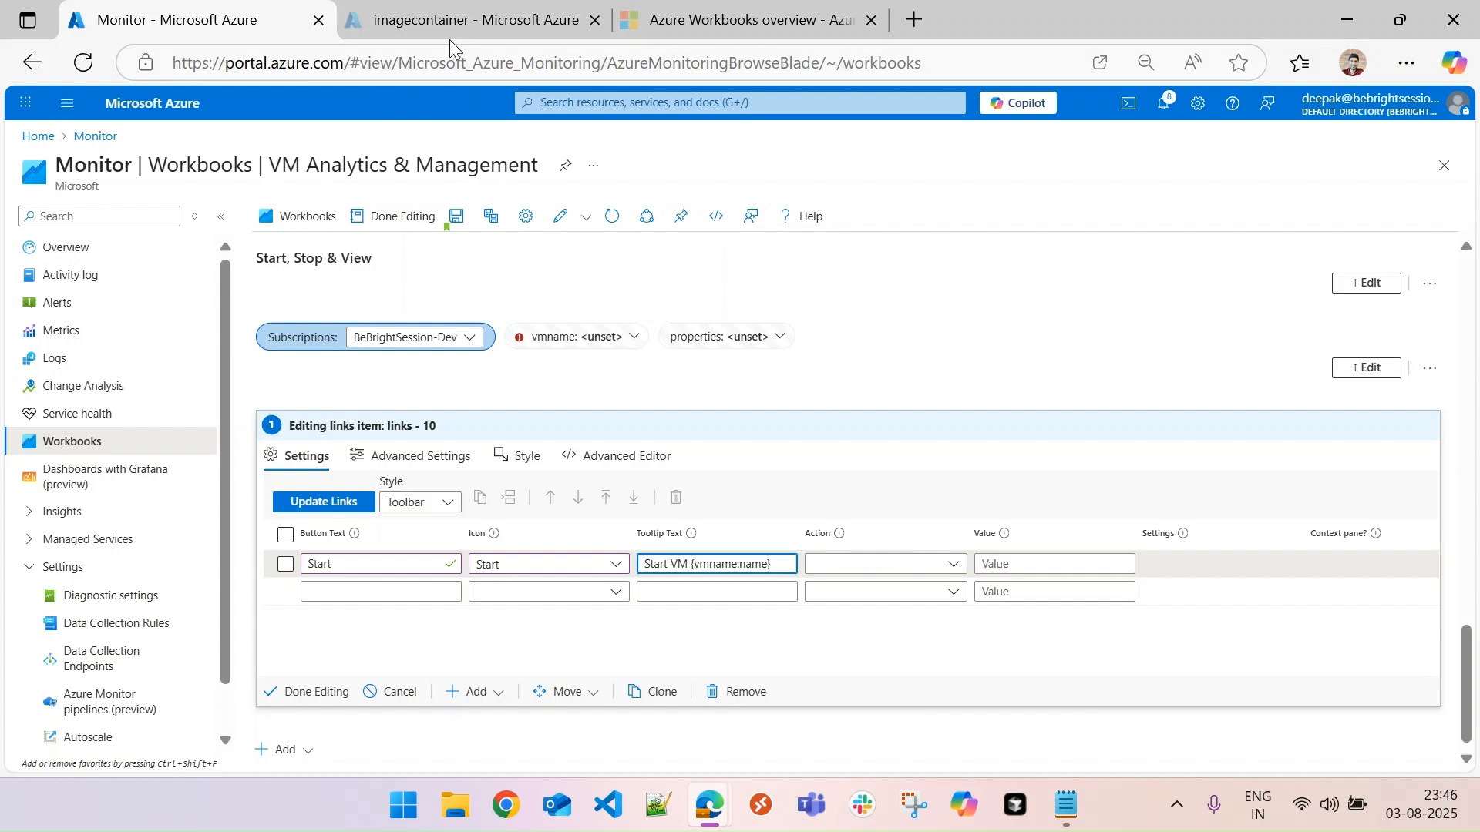
- Set the Start button's action to ARM Action with the value {vmname}
{"action": "left_click", "coordinate": [956, 564]}
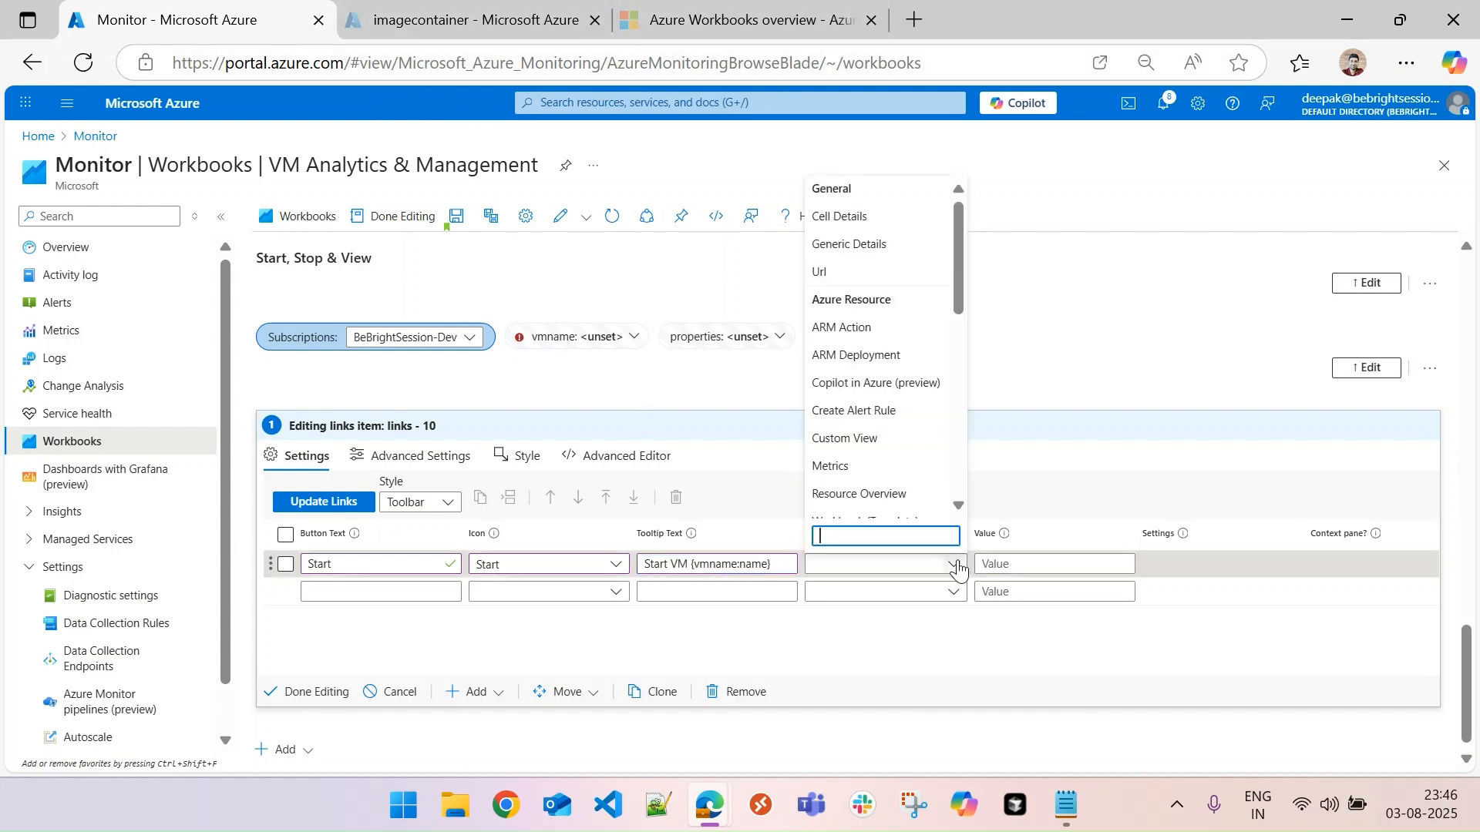
{"action": "left_click", "coordinate": [869, 332]}
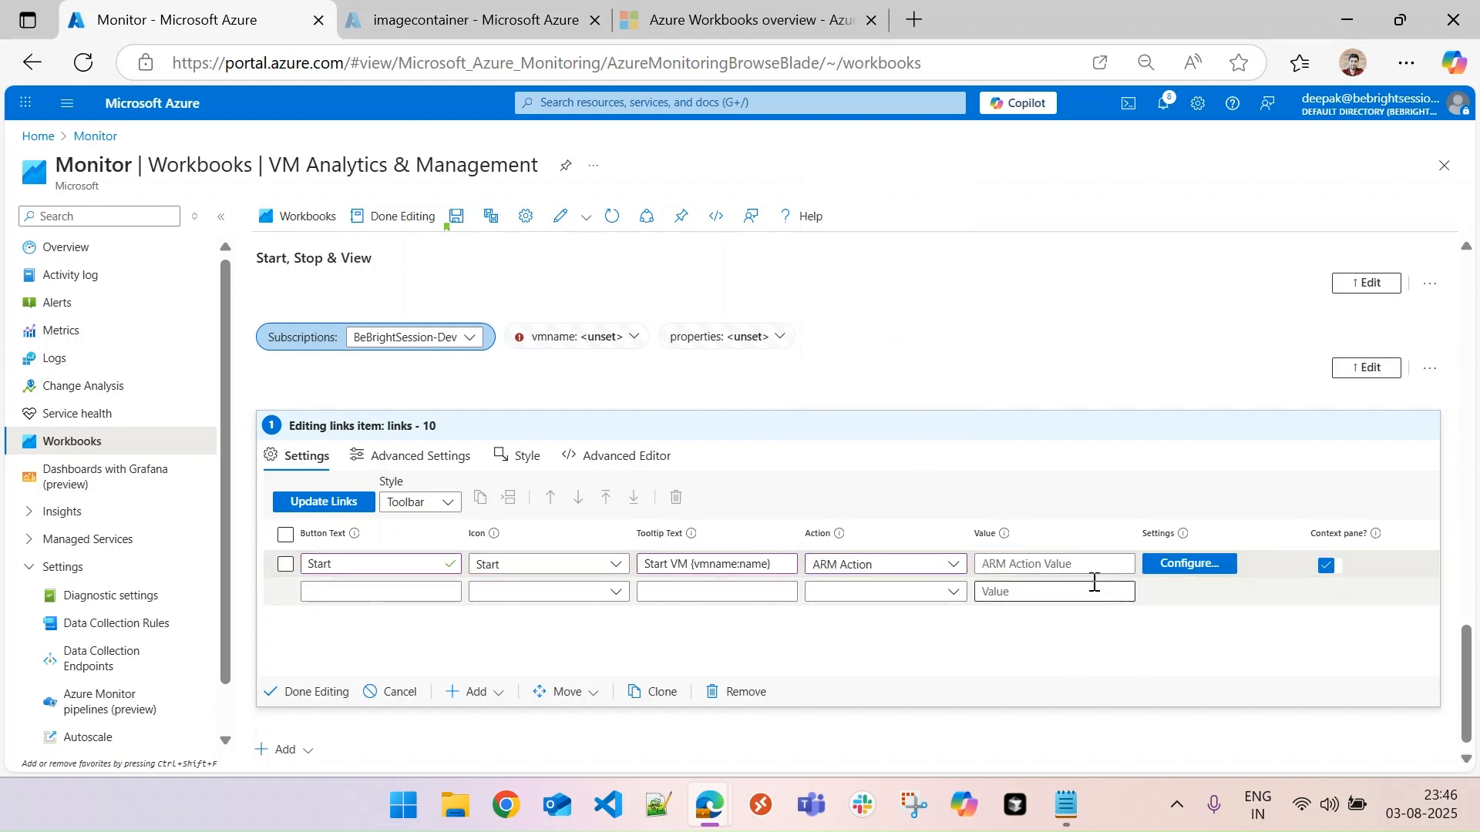
{"action": "left_click", "coordinate": [1060, 562]}
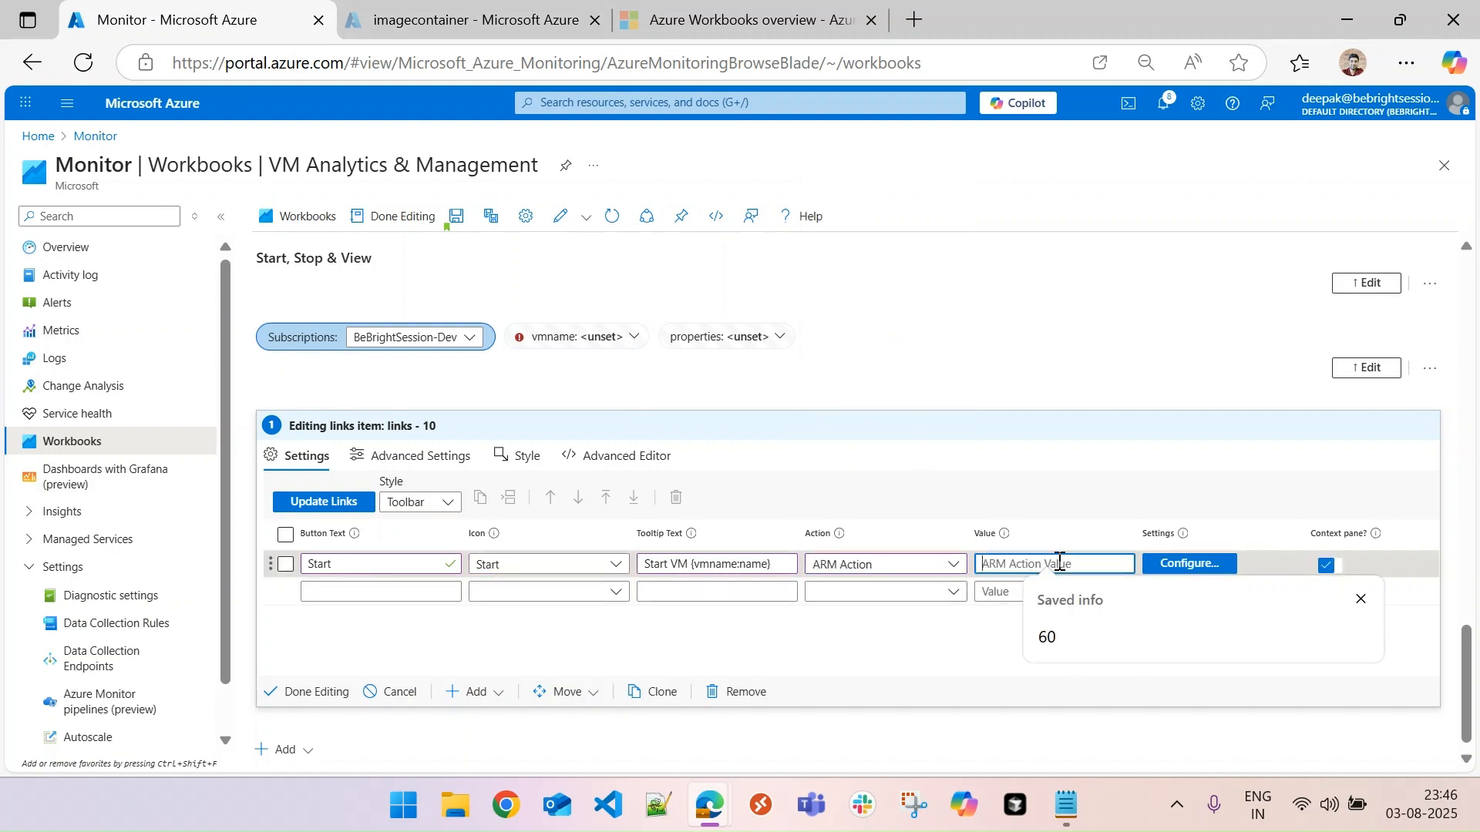
{"action": "type", "text": "{"}
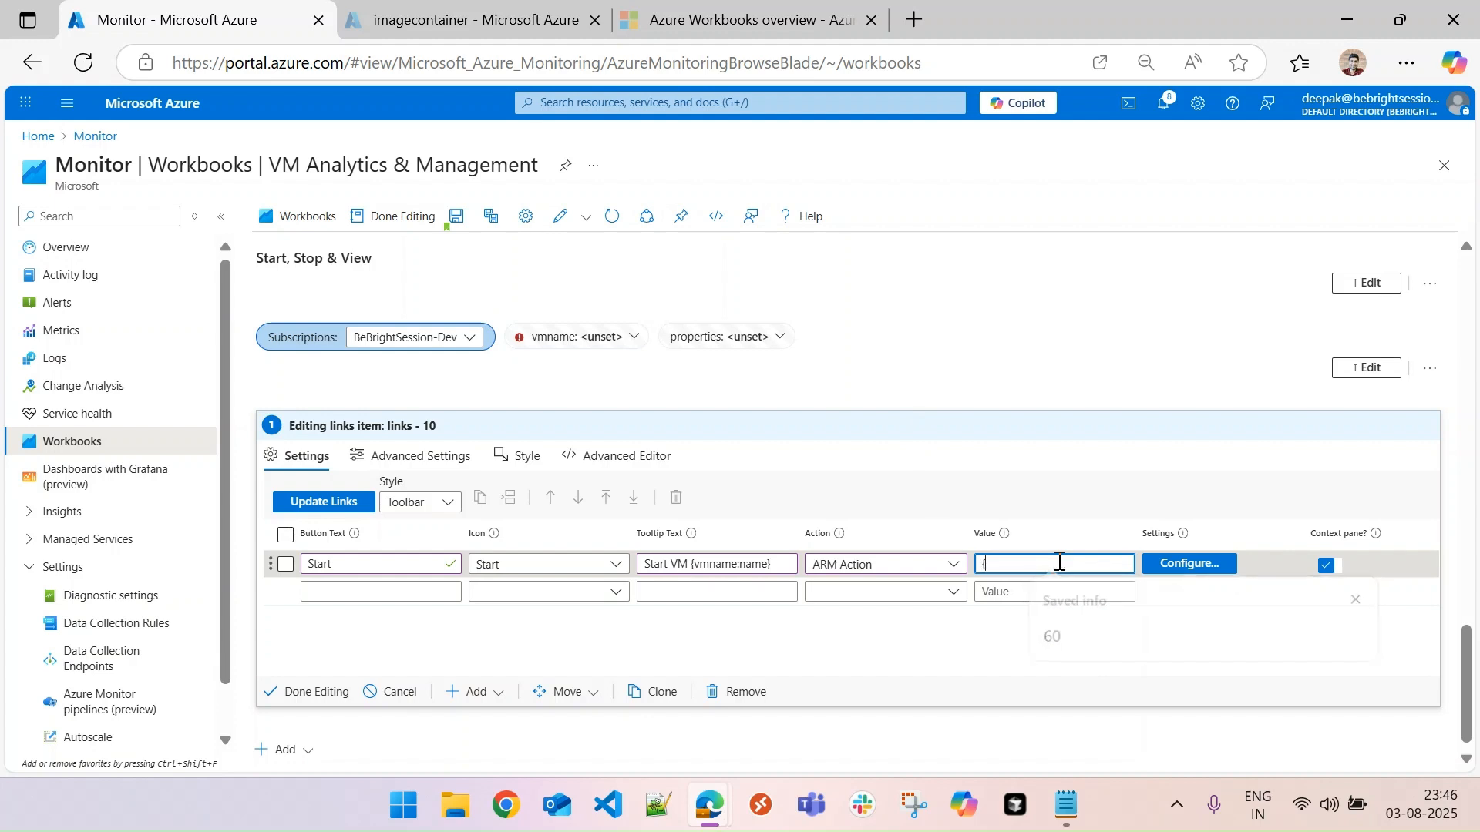
{"action": "type", "text": "vmname}"}
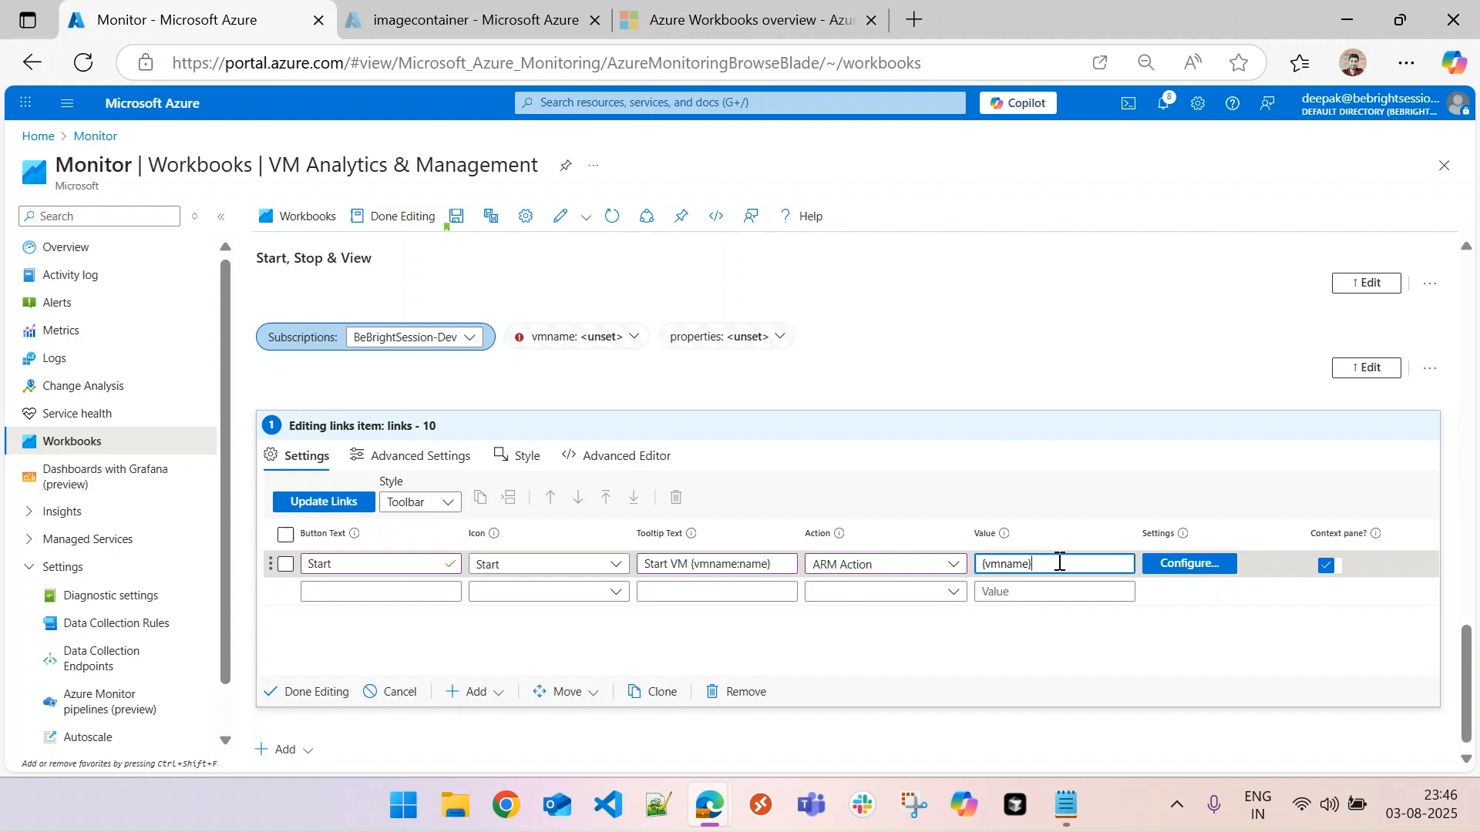
- Configure the Start button's ARM Action path as {vmname}/start
{"action": "left_click", "coordinate": [1191, 567]}
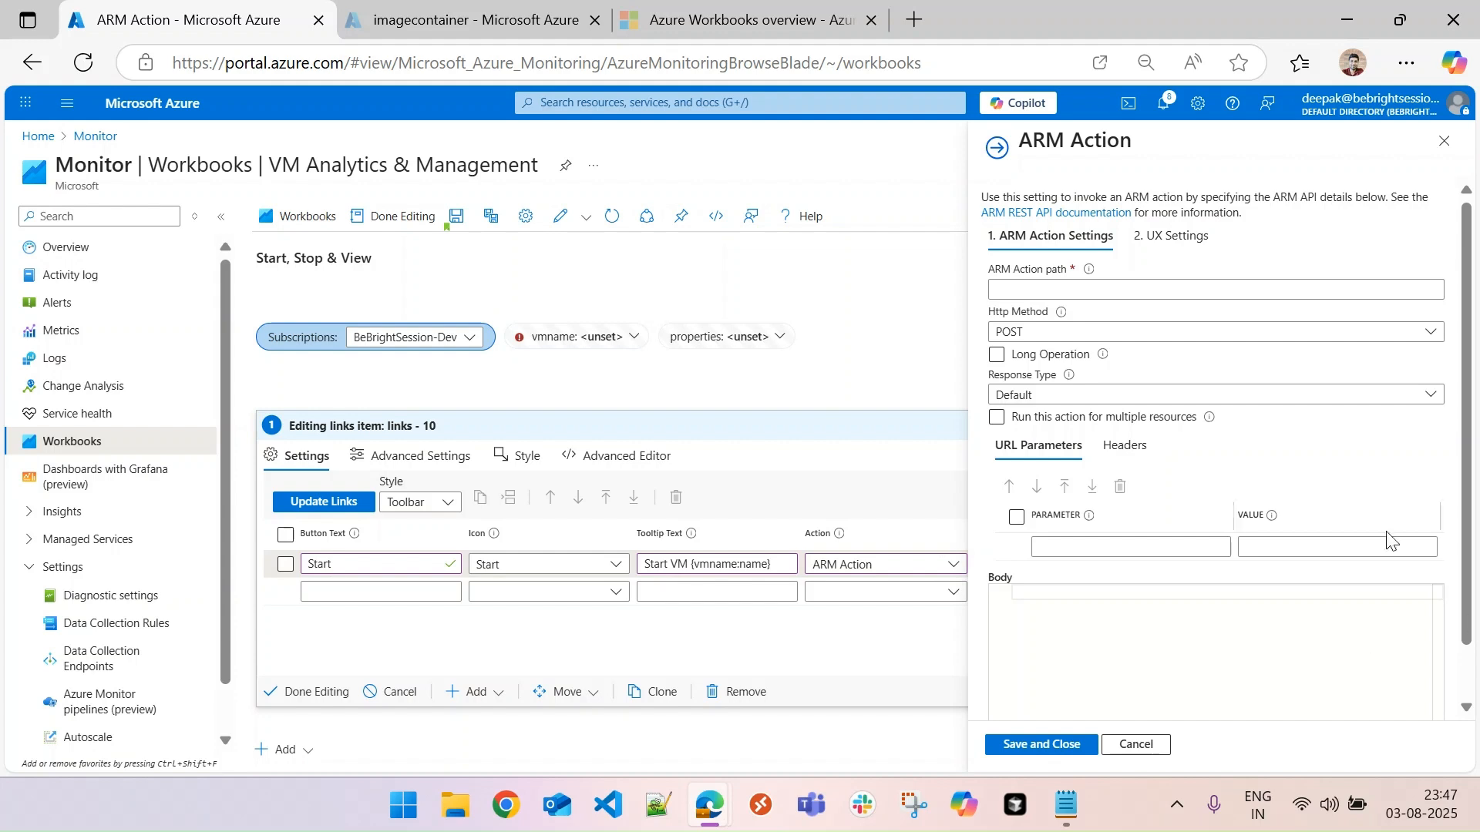
{"action": "key", "text": "alt+Tab"}
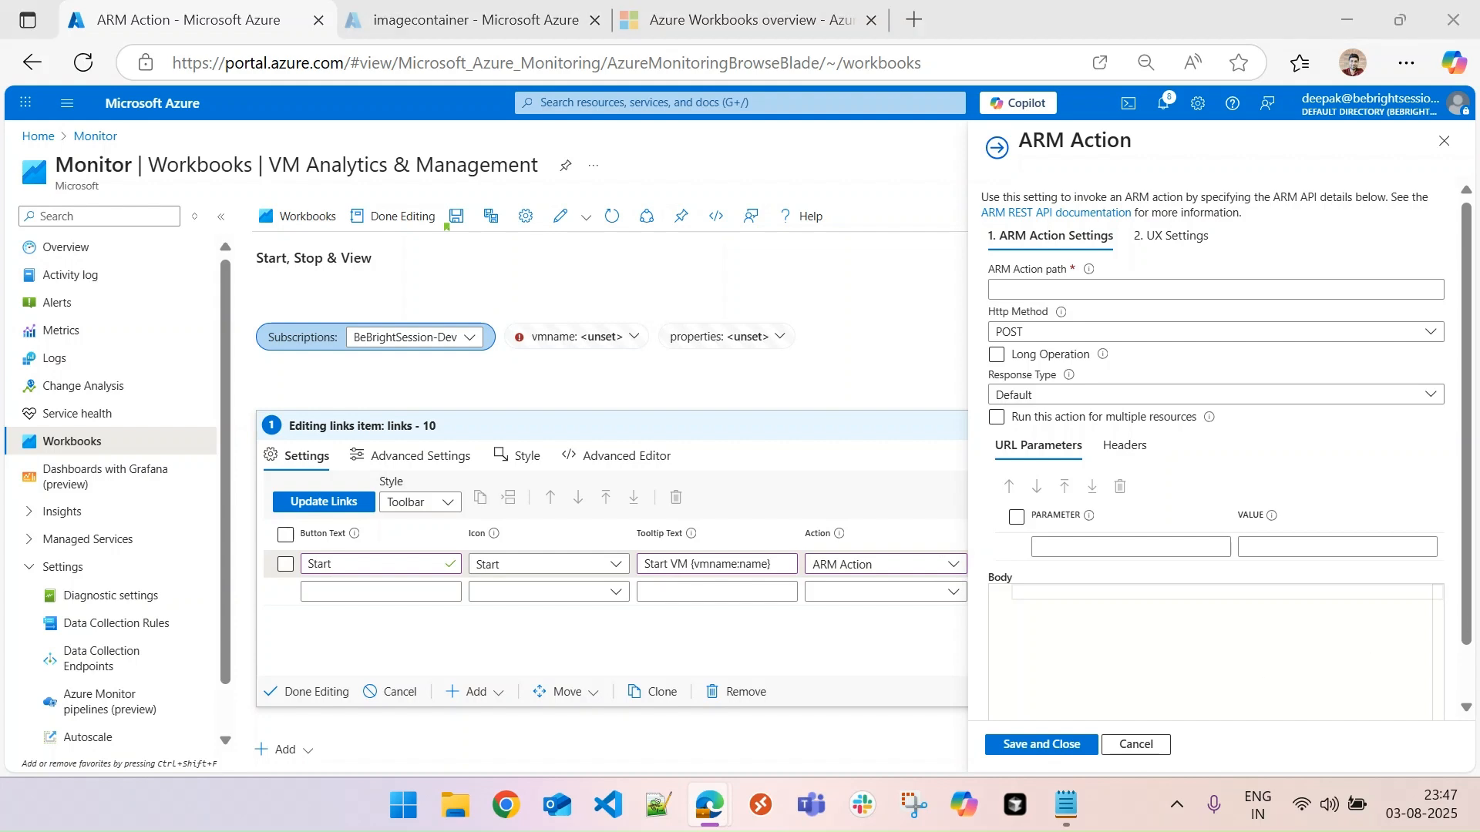
{"action": "left_click", "coordinate": [1046, 289]}
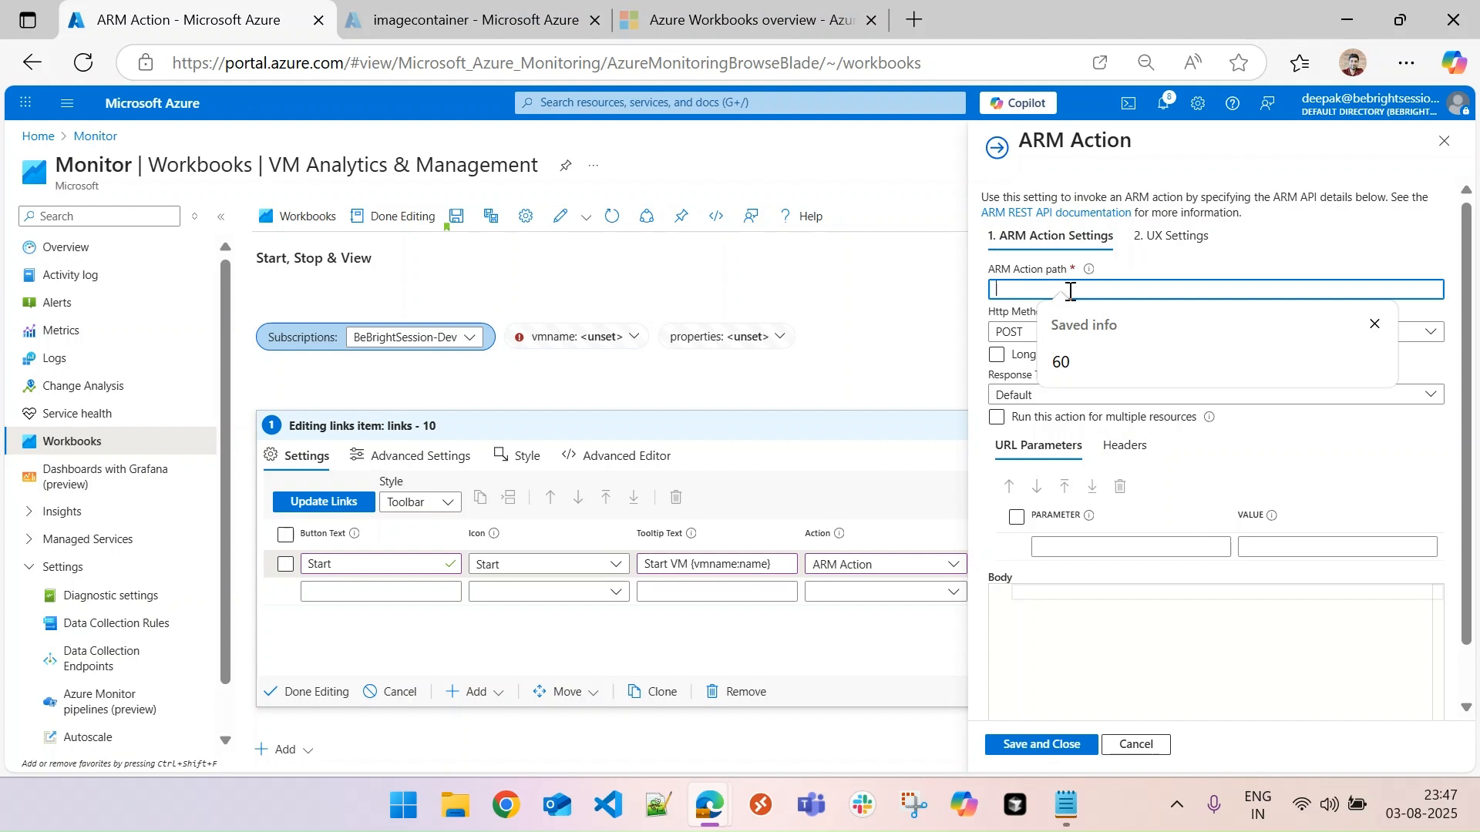
{"action": "type", "text": "{"}
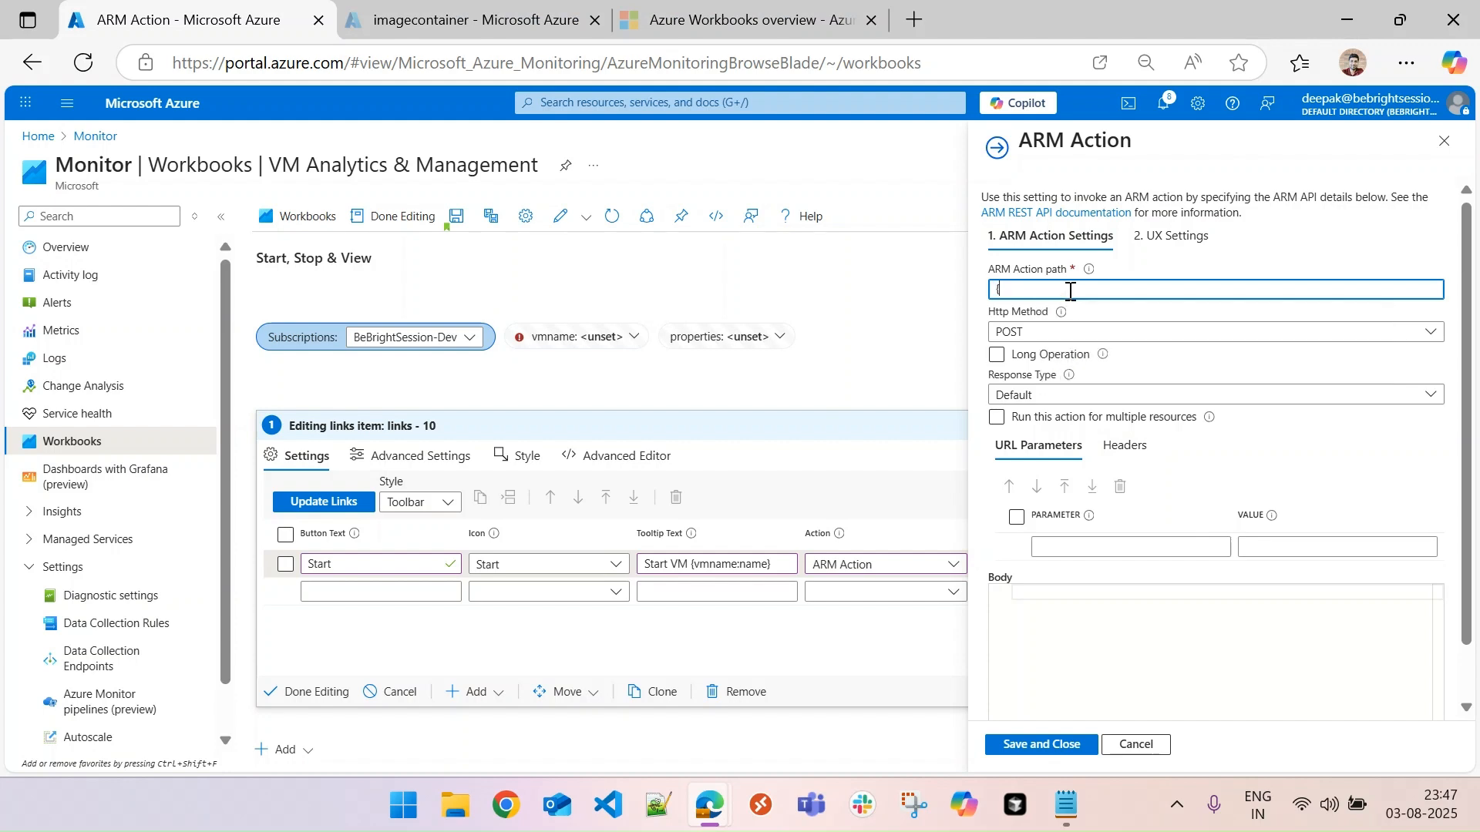
{"action": "type", "text": "vmname}/start"}
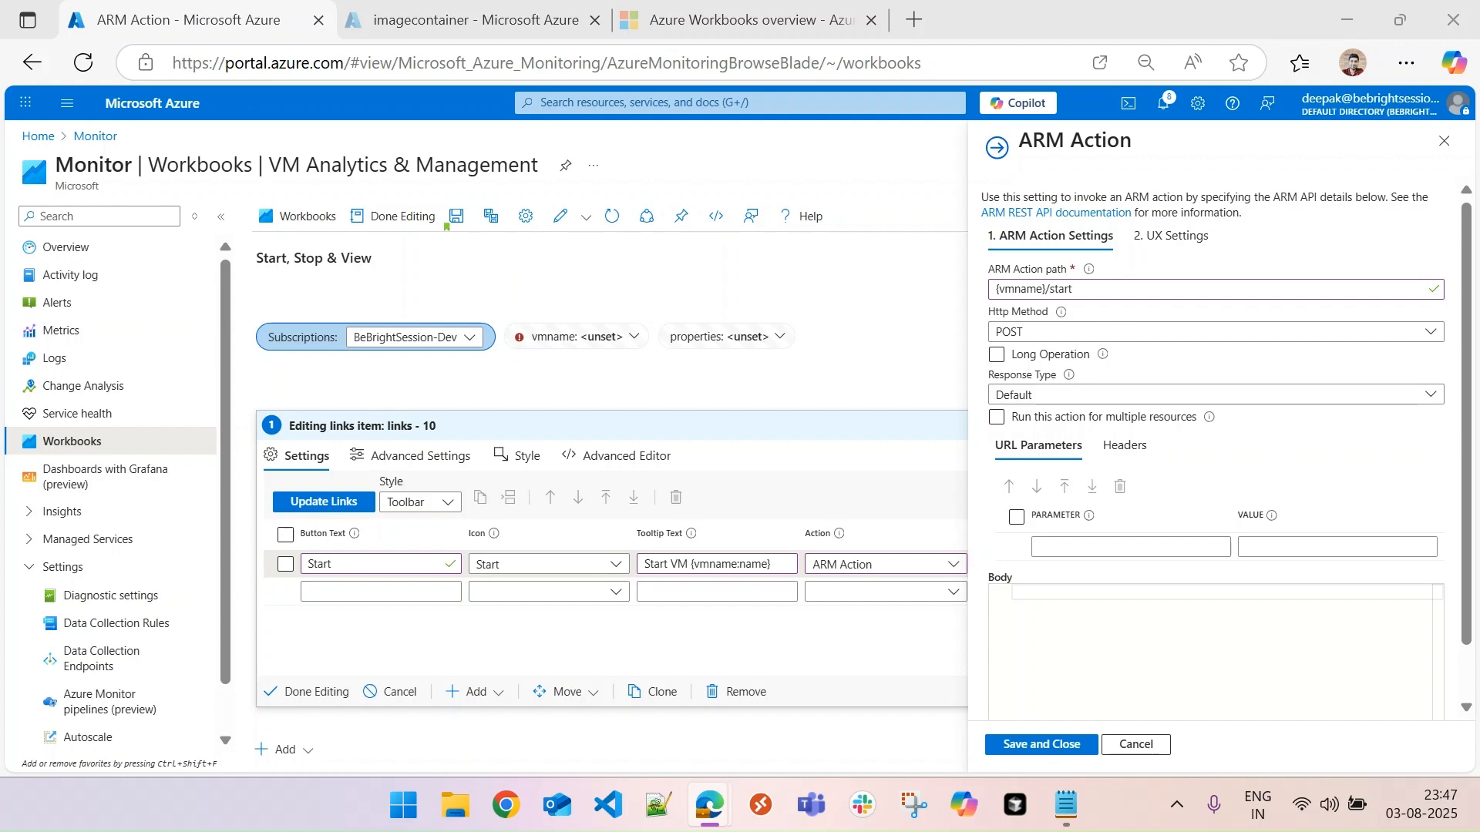
- Add the URL parameter api-version with the value 2025-04-01 to the ARM action
{"action": "left_click", "coordinate": [1081, 548]}
{"action": "type", "text": "api-version"}
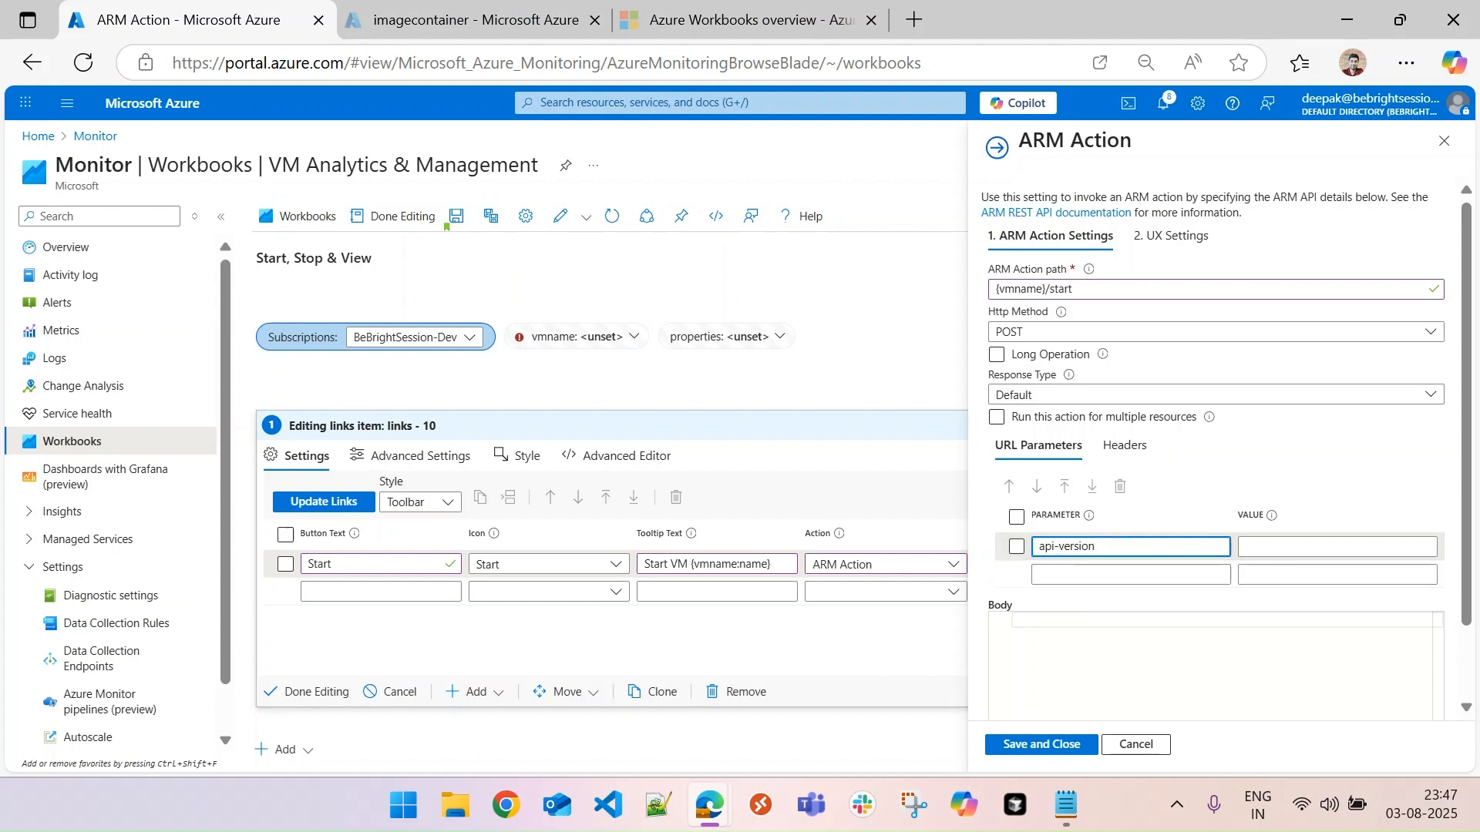
{"action": "key", "text": "alt+Tab"}
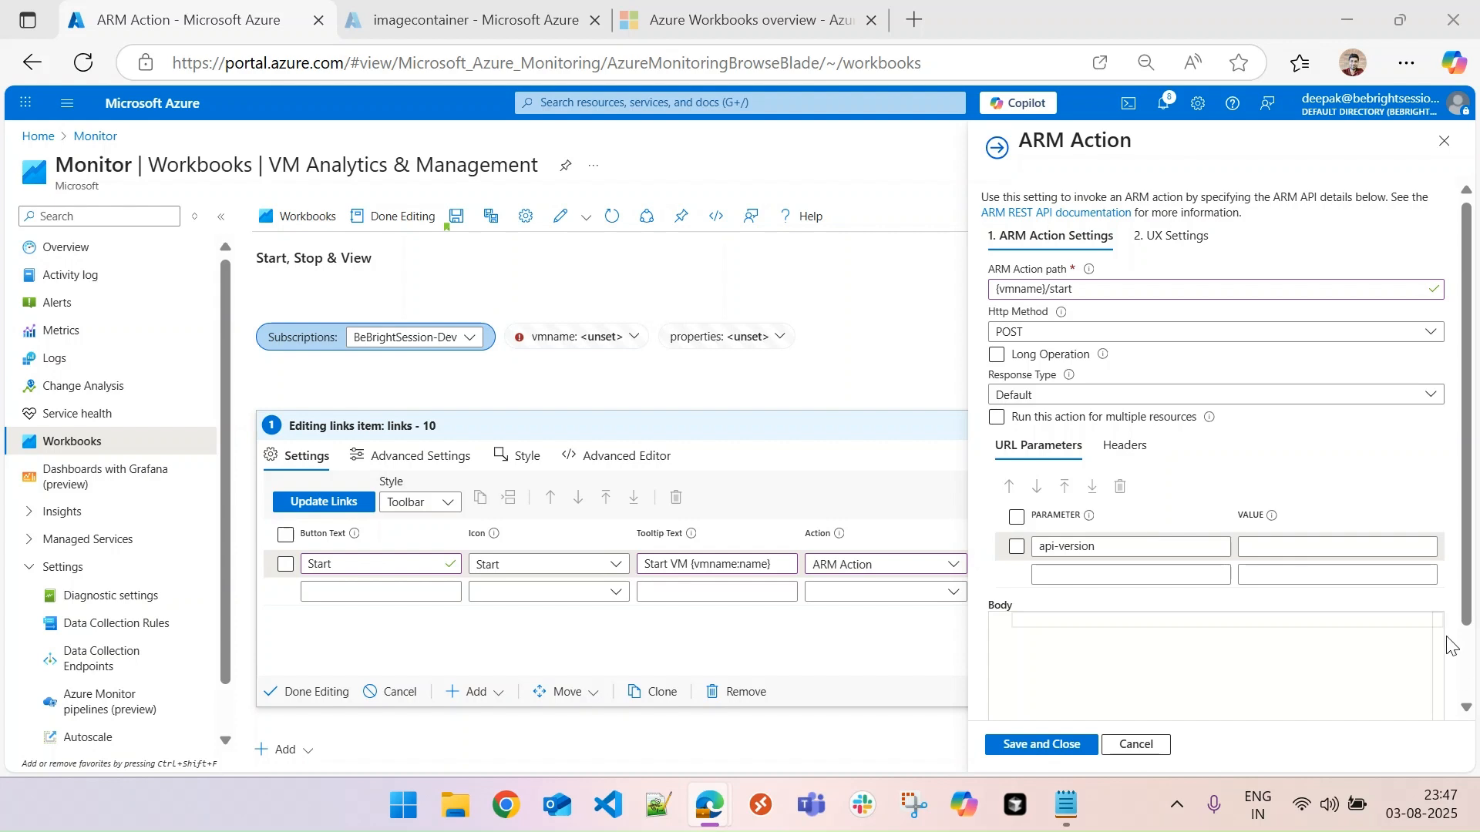
{"action": "left_click", "coordinate": [1288, 549]}
{"action": "type", "text": "2025-04-01"}
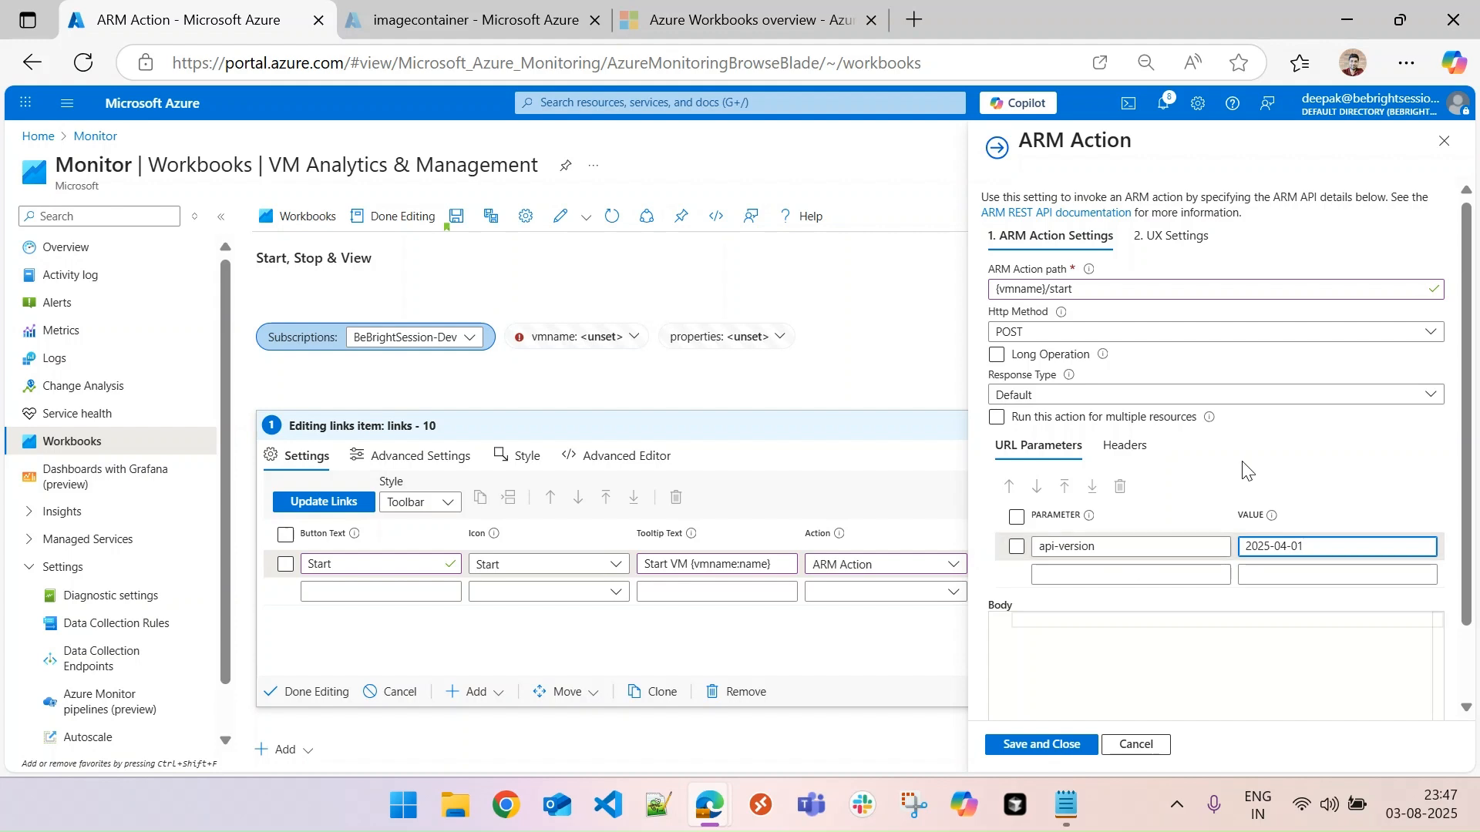
- Set the title in the ARM action's UX settings to "Start {vmname:name}"
{"action": "left_click", "coordinate": [1164, 241]}
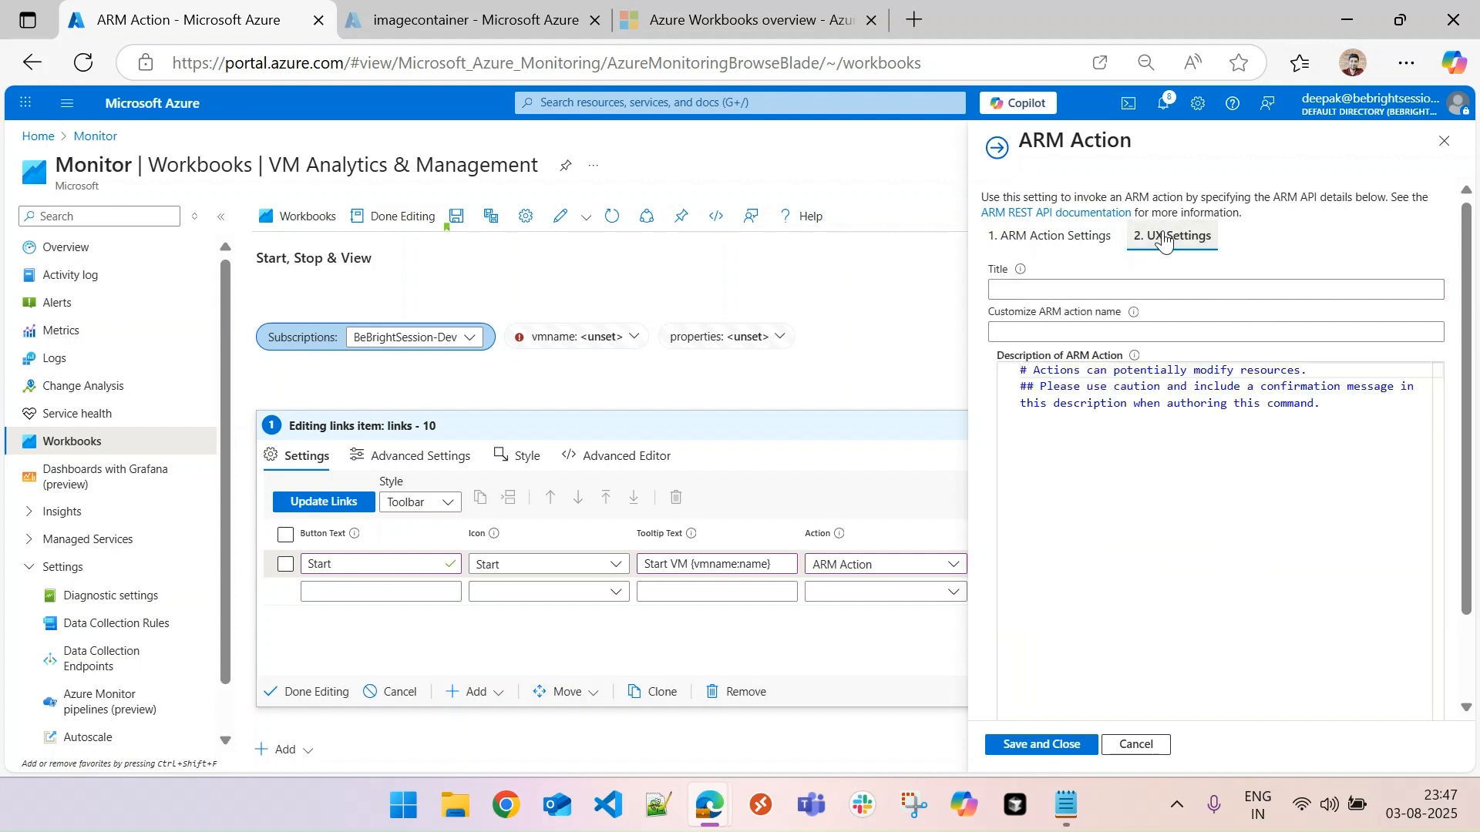
{"action": "key", "text": "alt+Tab"}
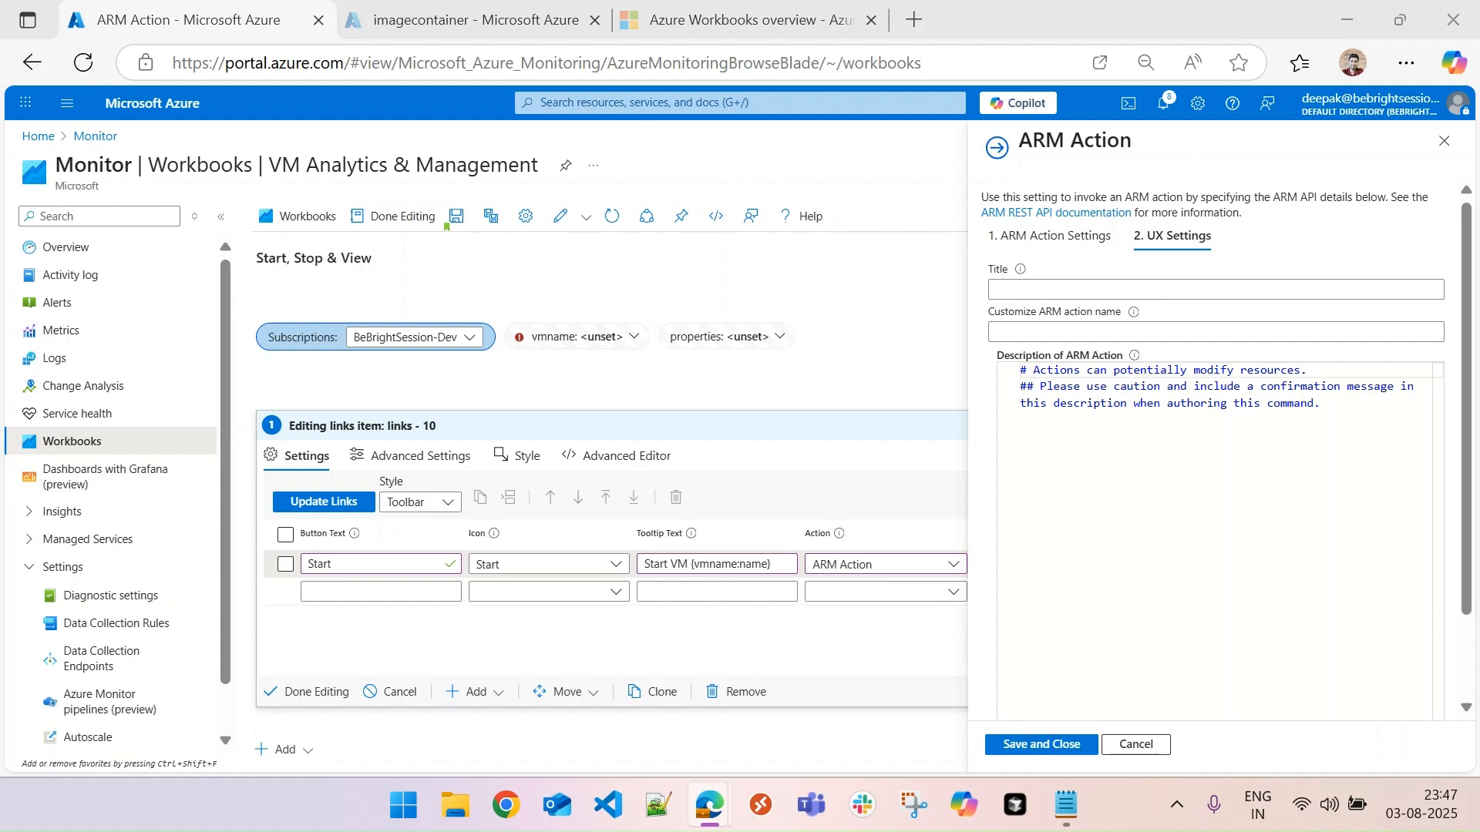
{"action": "left_click", "coordinate": [1090, 289]}
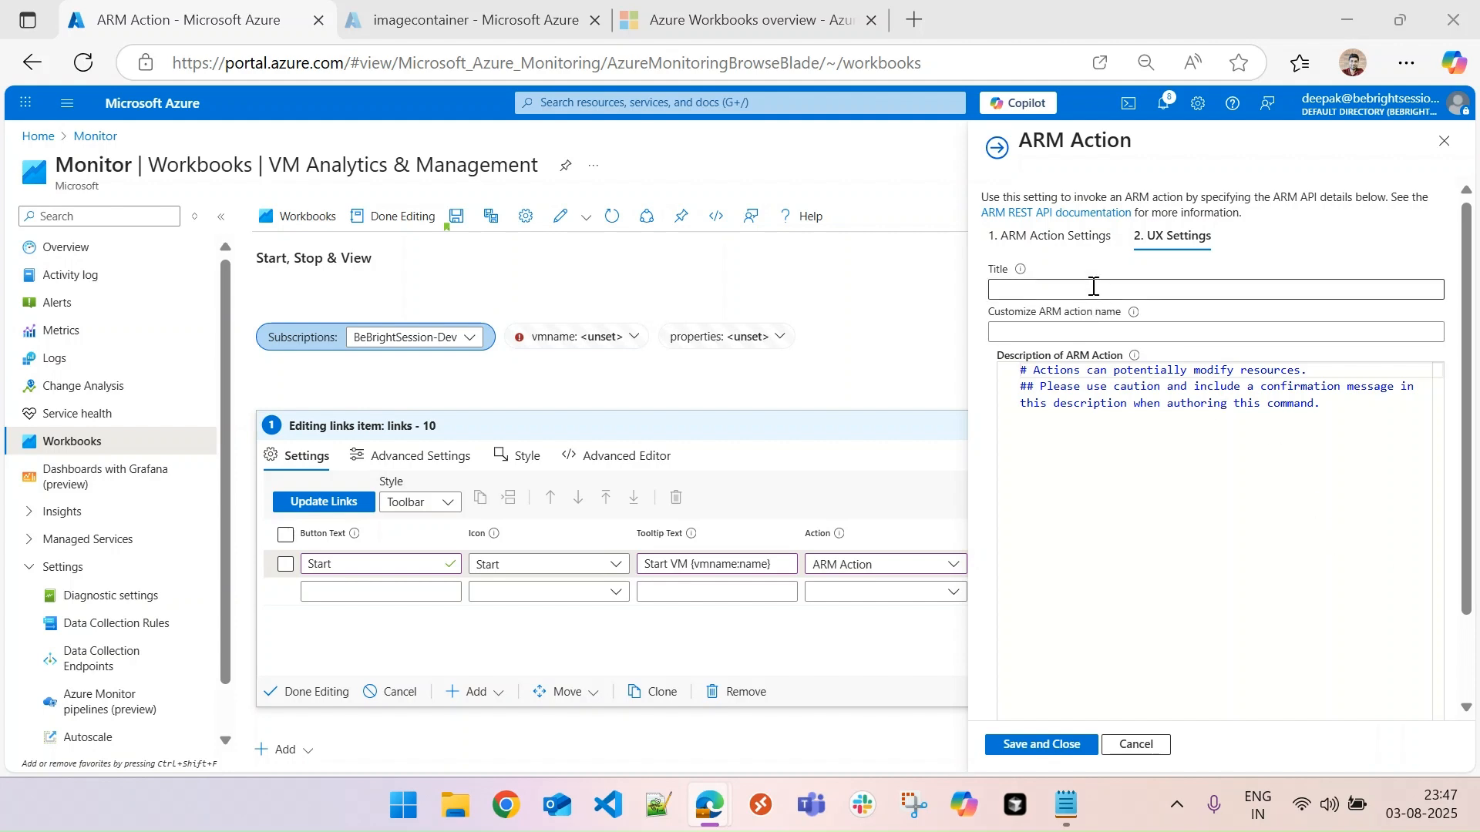
{"action": "type", "text": "Start {"}
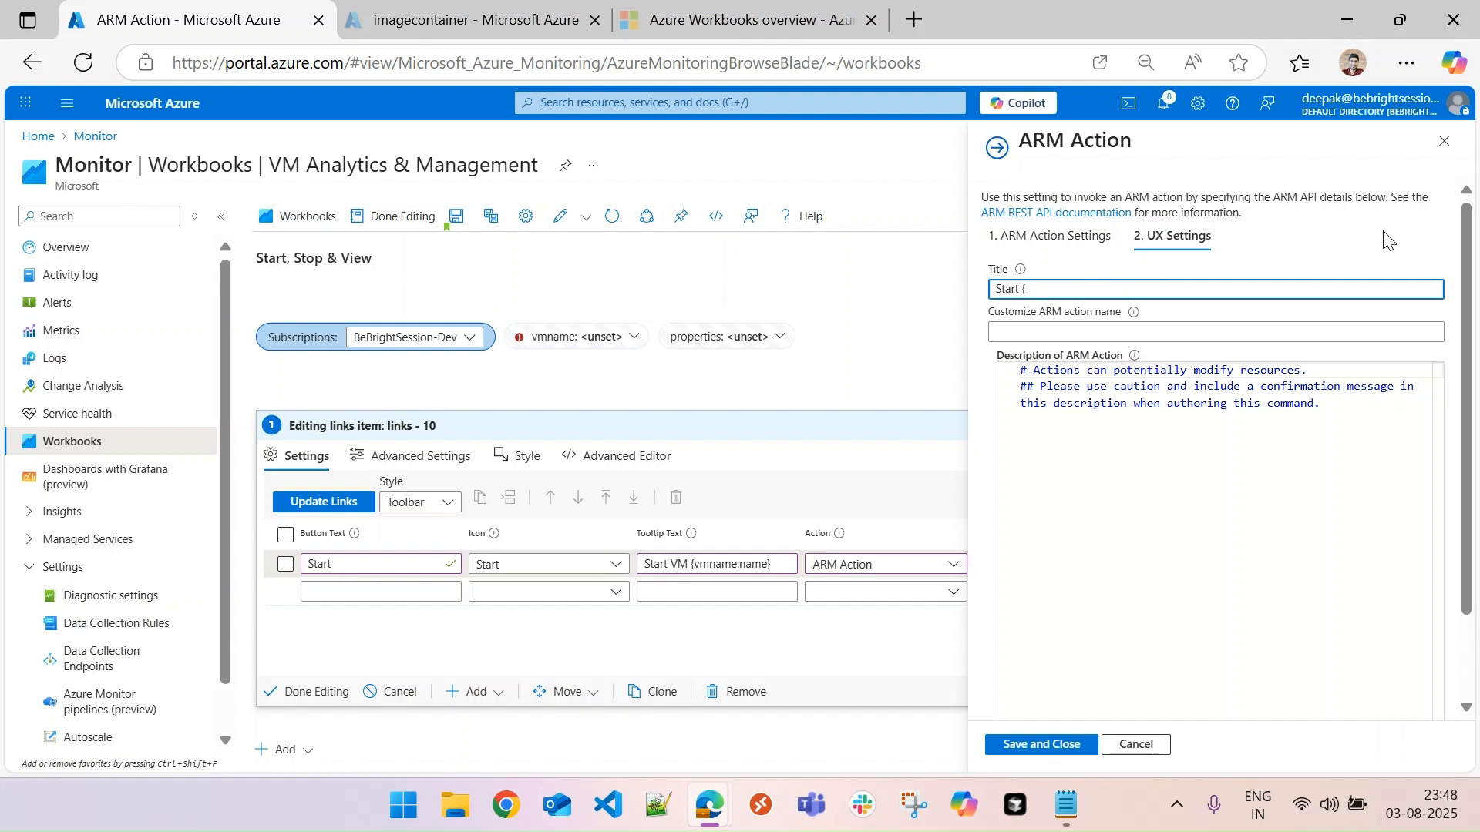
{"action": "left_click", "coordinate": [1384, 232]}
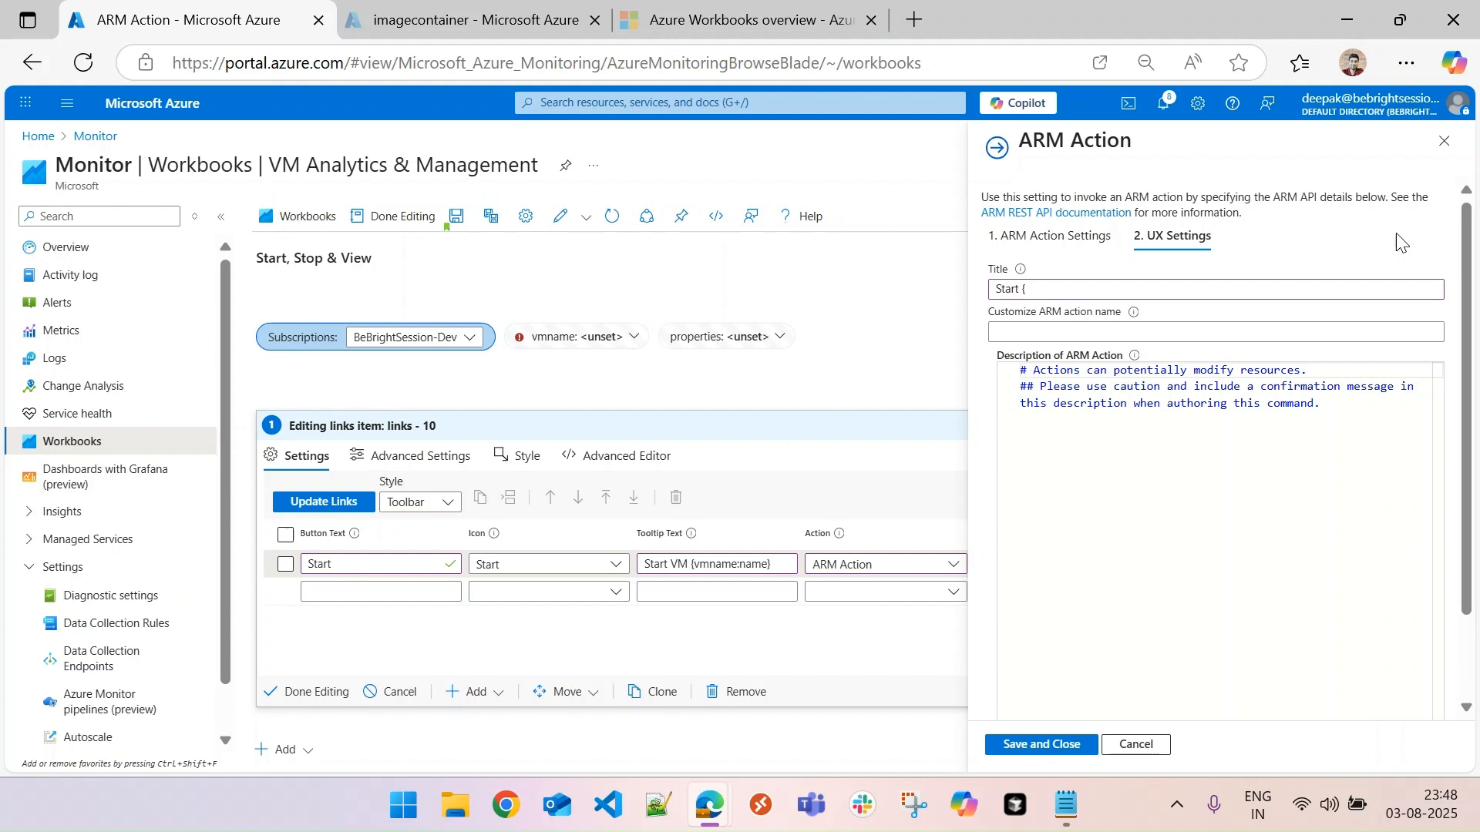
{"action": "left_click", "coordinate": [1148, 287]}
{"action": "type", "text": "vmname:name"}
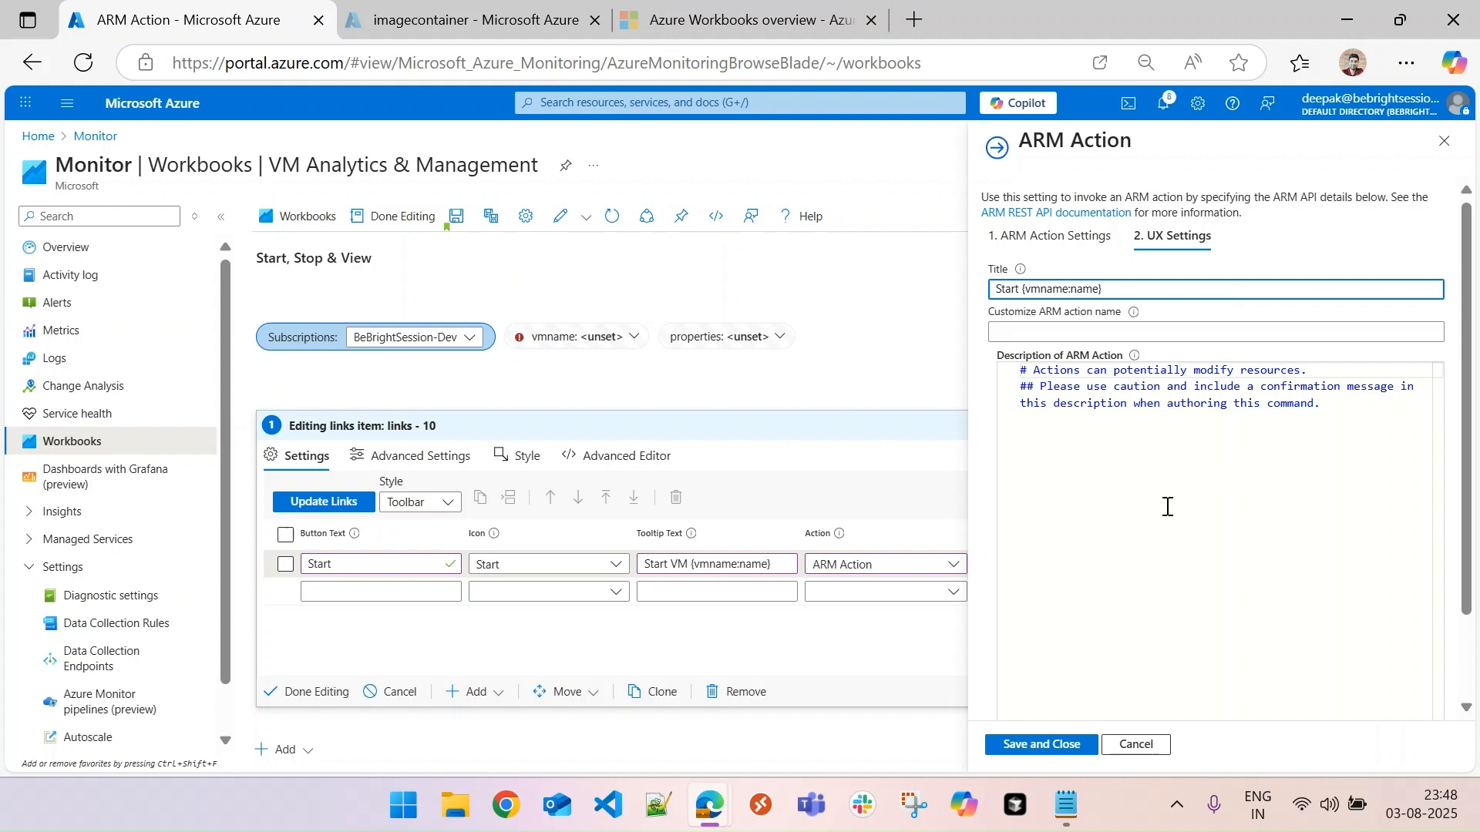
- Replace the ARM action's default description with "Starting the VM:" followed, after a blank line, by {vmname:grid}
{"action": "left_click", "coordinate": [1127, 404]}
{"action": "key", "text": "ctrl+a"}
{"action": "key", "text": "BackSpace"}
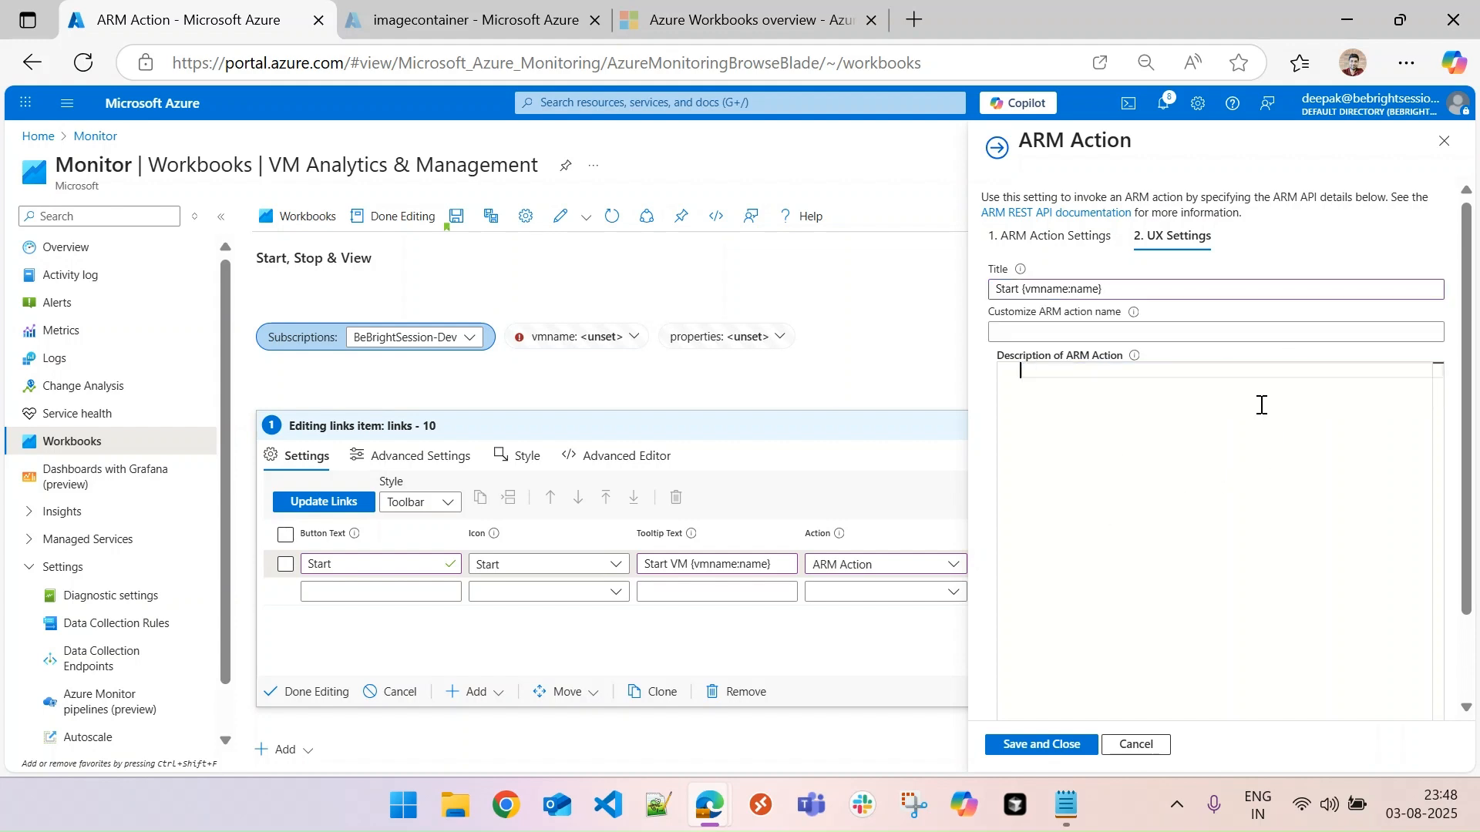
{"action": "type", "text": "S"}
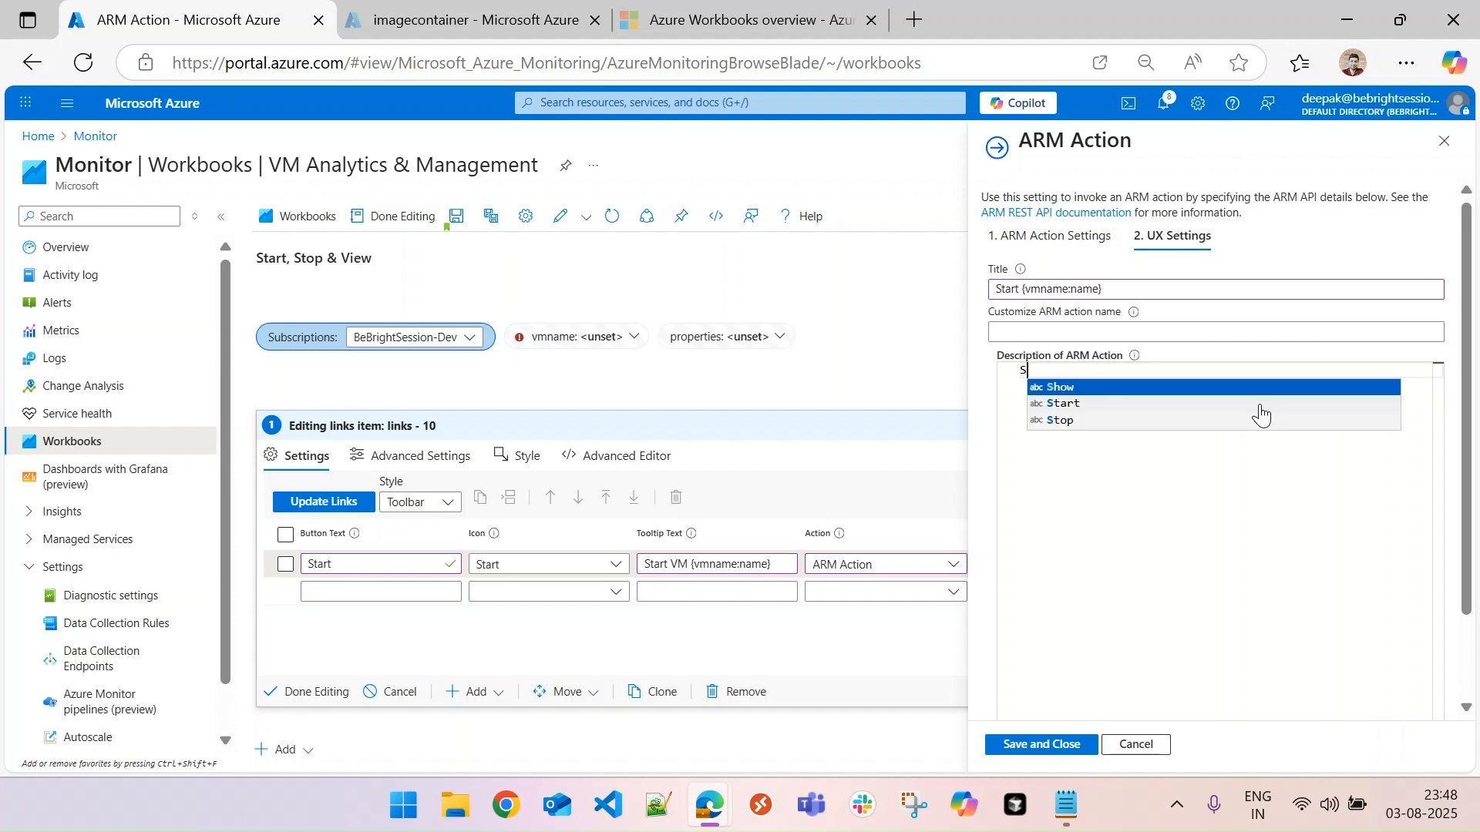
{"action": "type", "text": "tarting "}
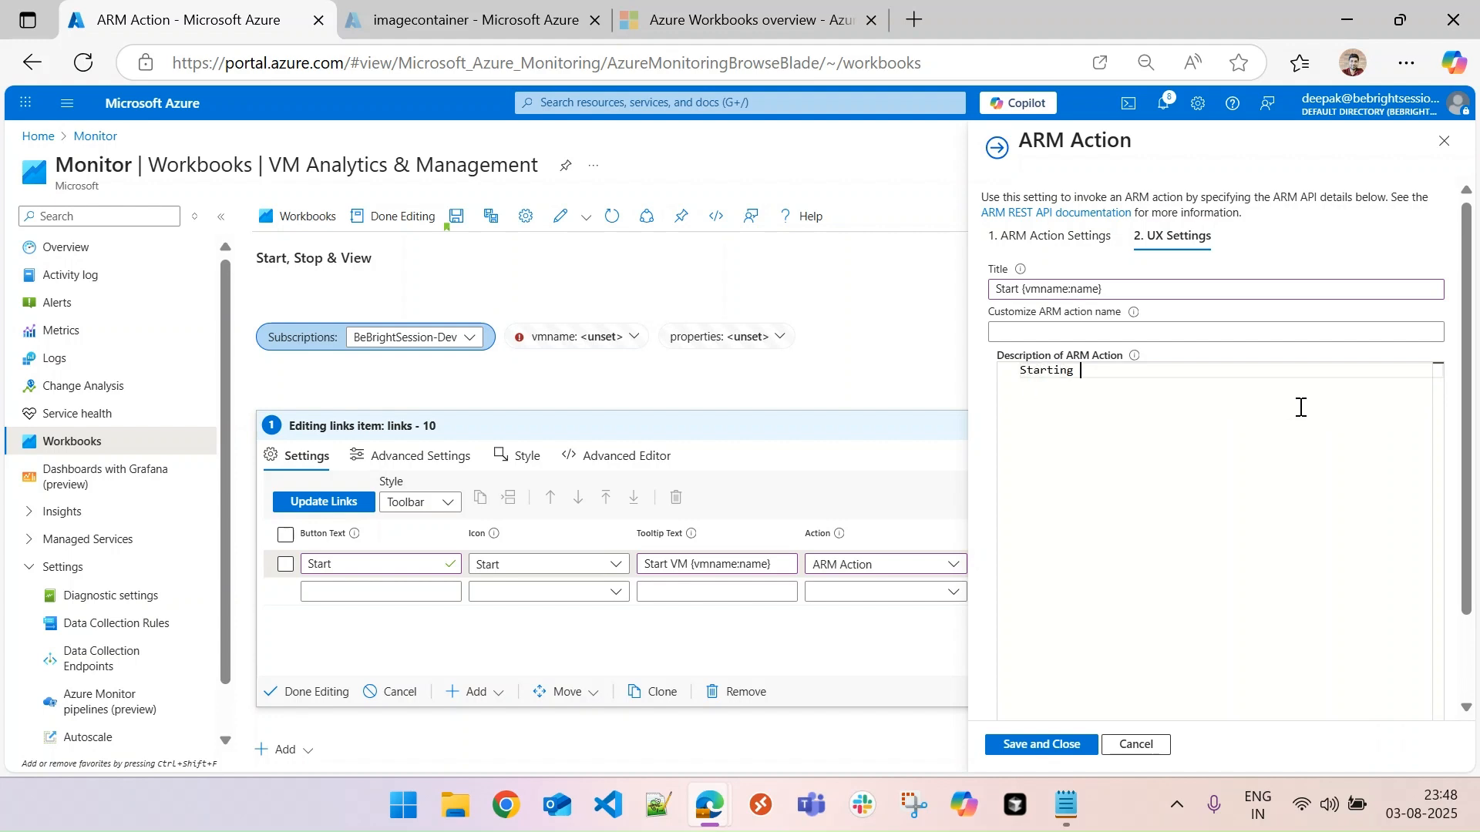
{"action": "type", "text": "the VM:"}
{"action": "key", "text": "Return"}
{"action": "key", "text": "Return"}
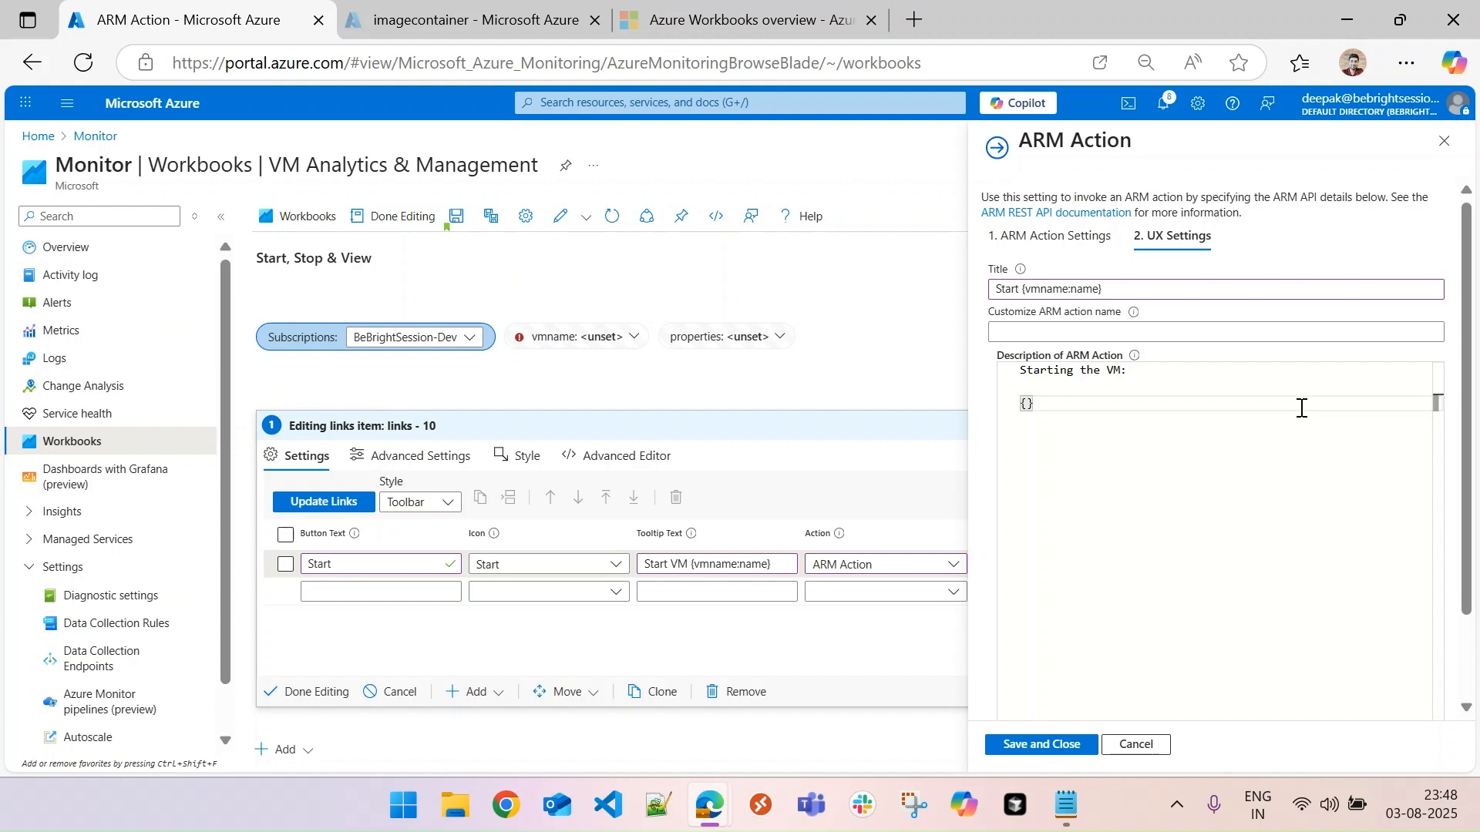
{"action": "type", "text": "iewname:grid"}
{"action": "double_click", "coordinate": [1052, 404]}
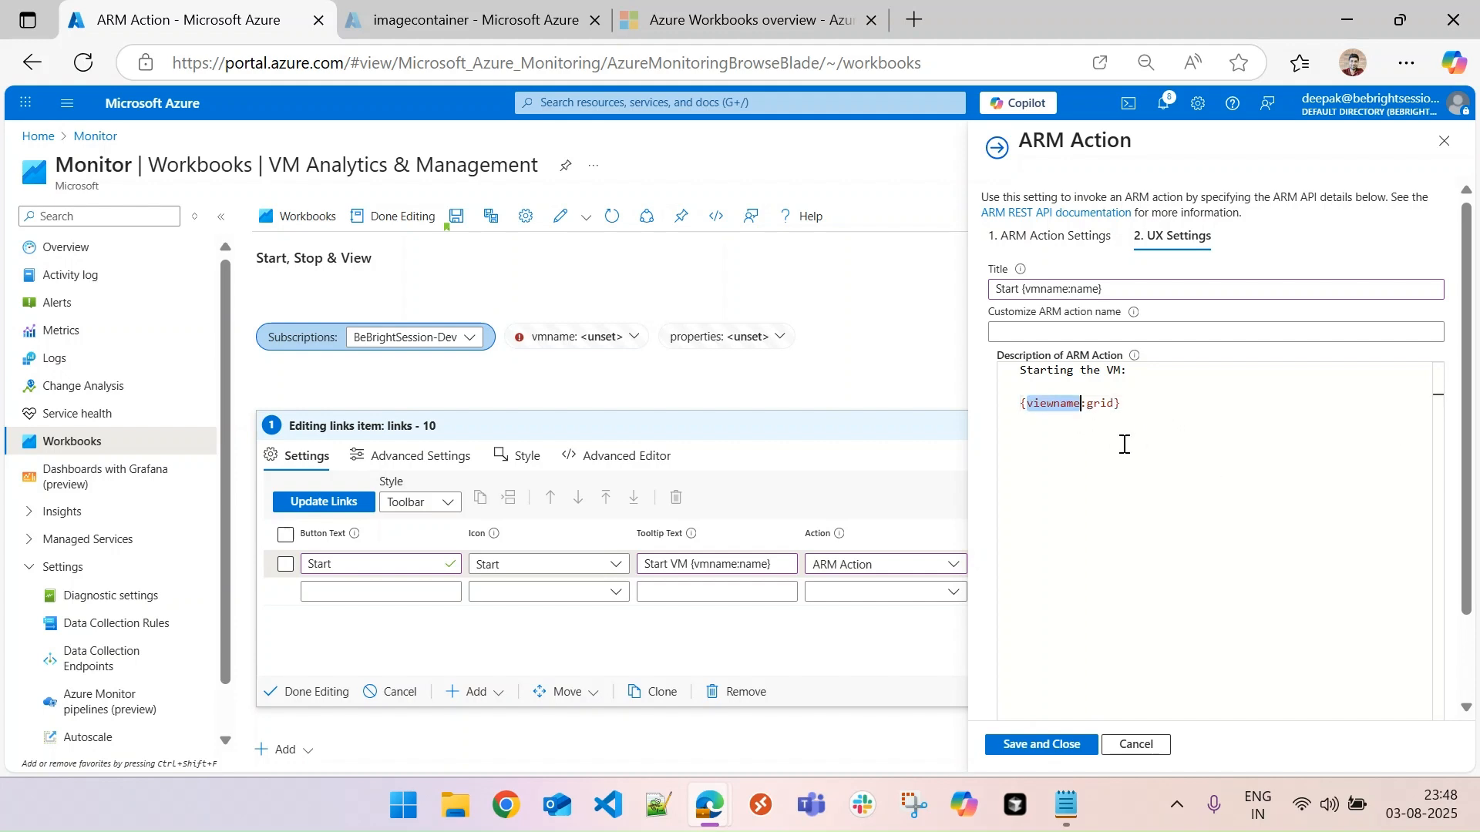
{"action": "type", "text": "vmname"}
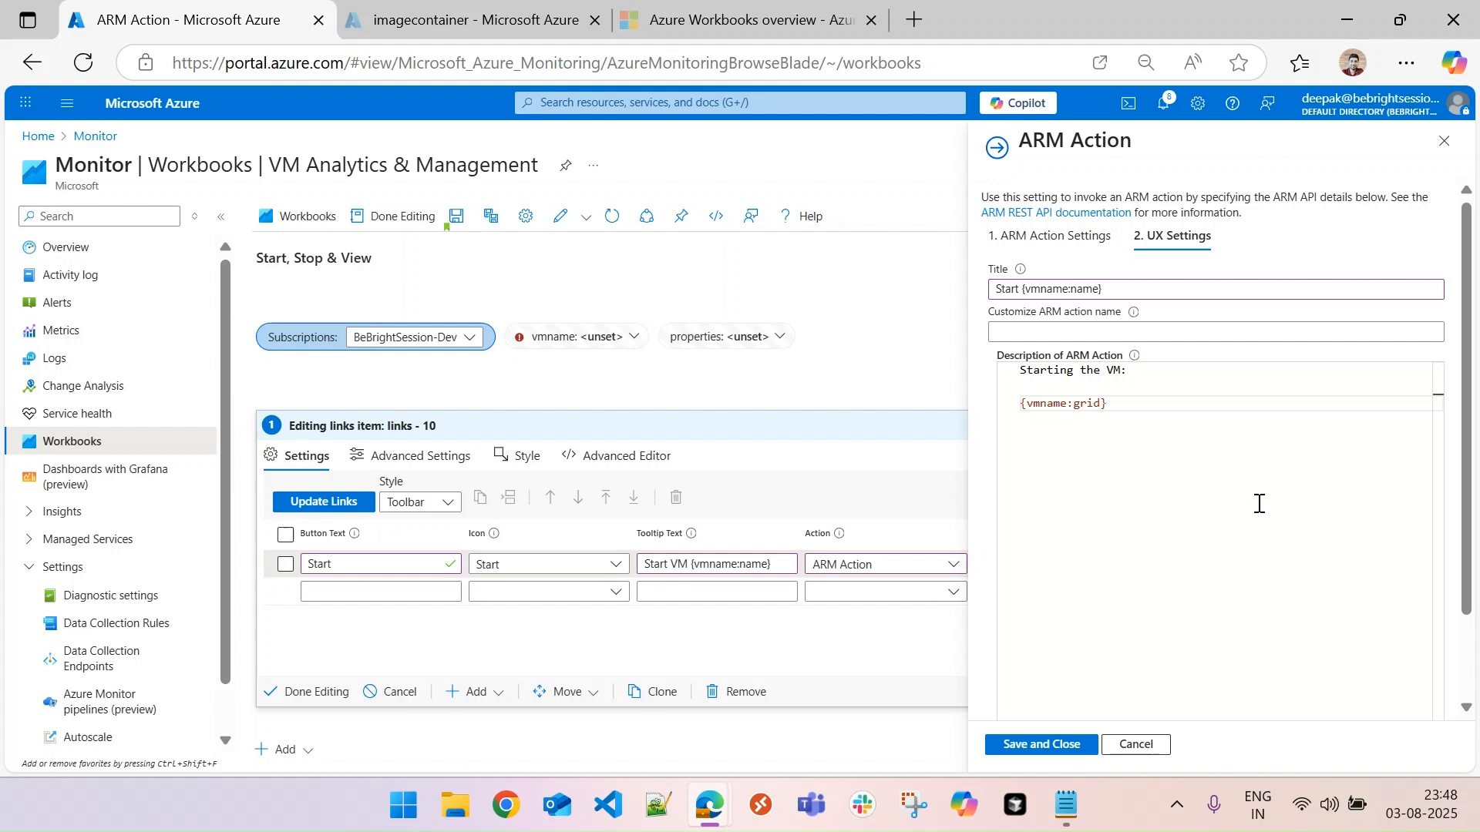
- Set the run button label to "Start", then save the ARM action and finish editing the links item
{"action": "scroll", "coordinate": [1468, 573], "scroll_direction": "down", "scroll_amount": 2}
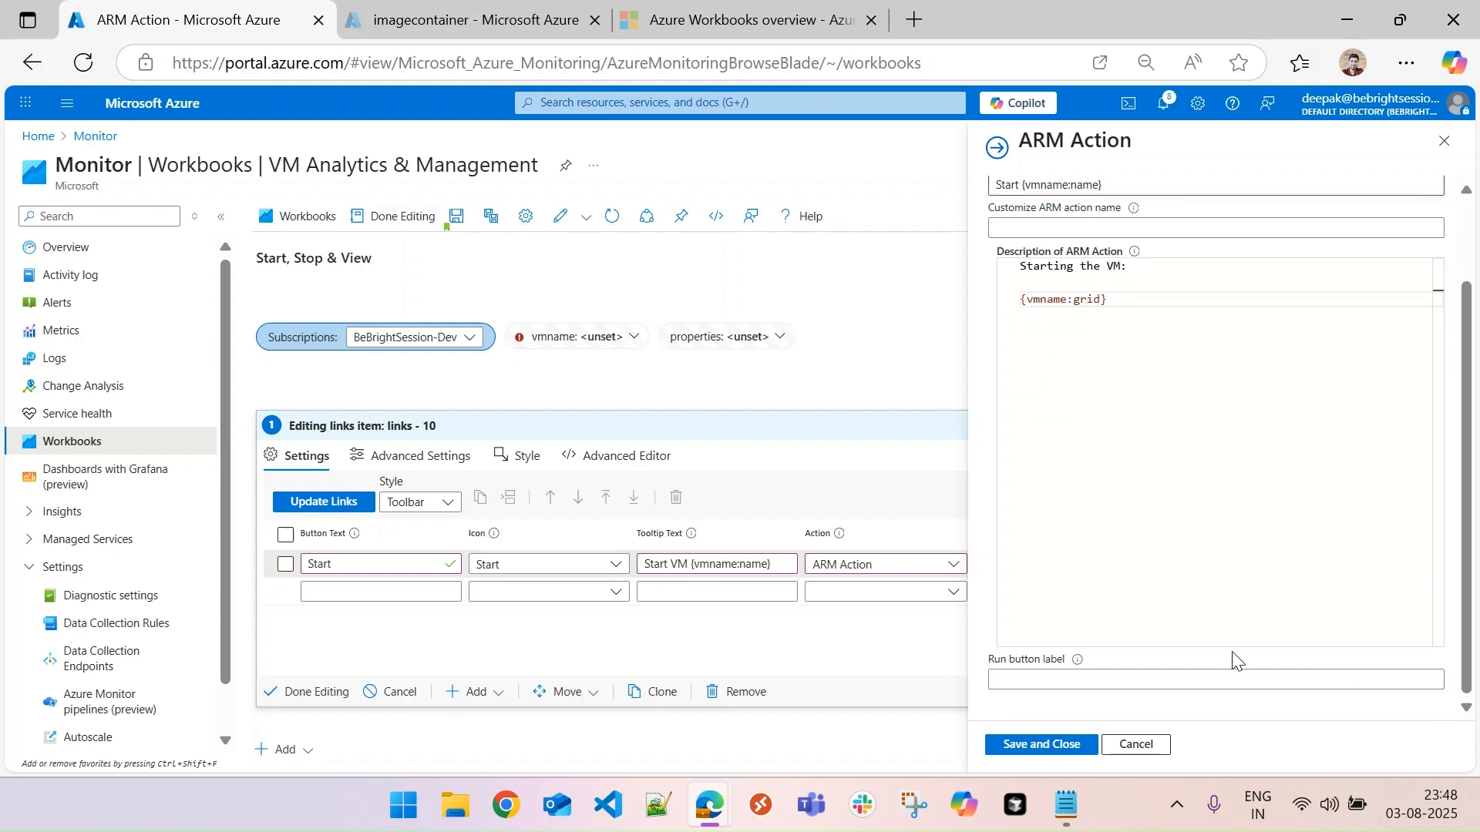
{"action": "left_click", "coordinate": [1070, 677]}
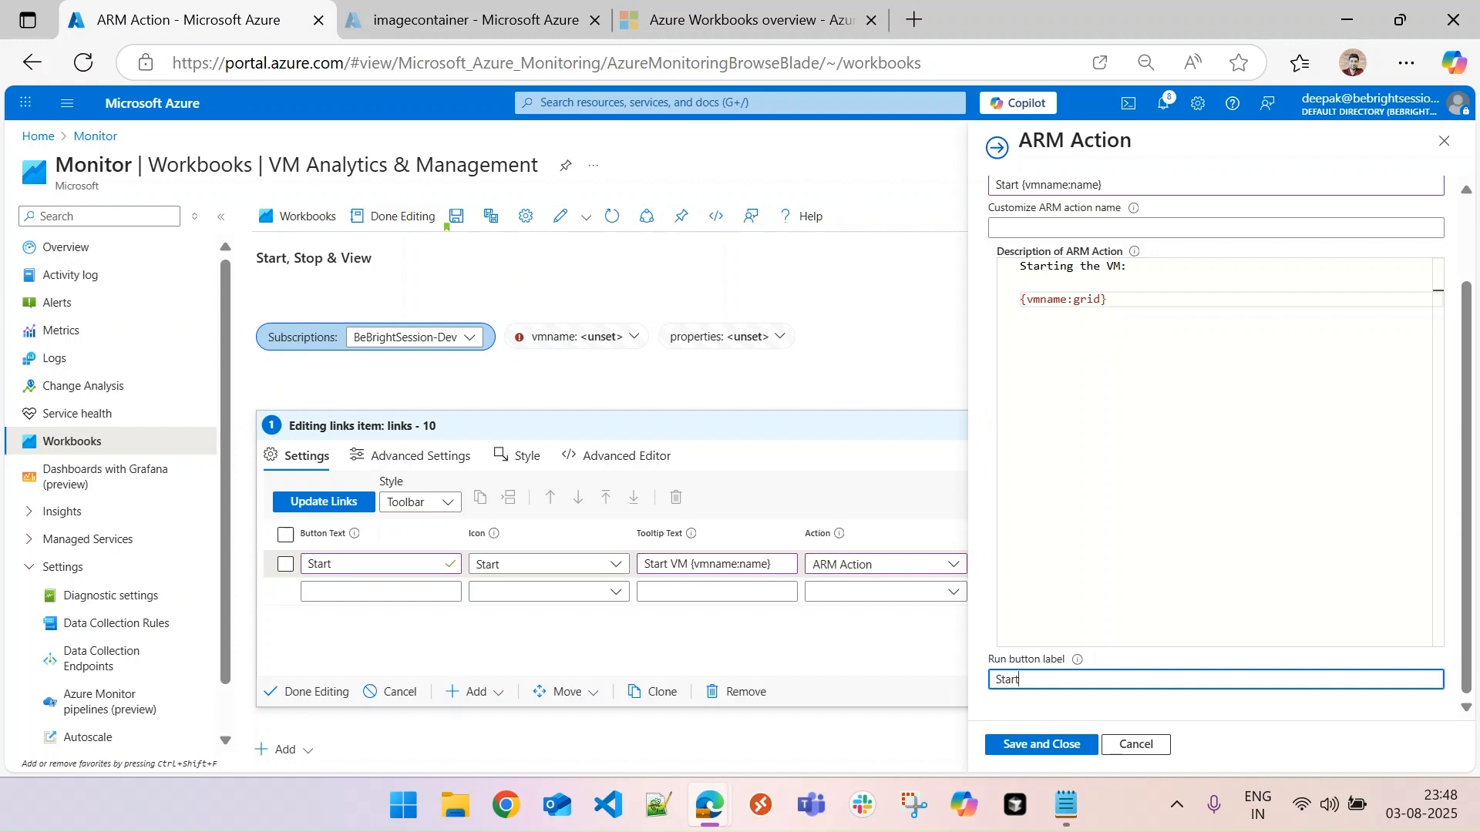
{"action": "scroll", "coordinate": [1468, 443], "scroll_direction": "up", "scroll_amount": 5}
{"action": "scroll", "coordinate": [1469, 443], "scroll_direction": "down", "scroll_amount": 5}
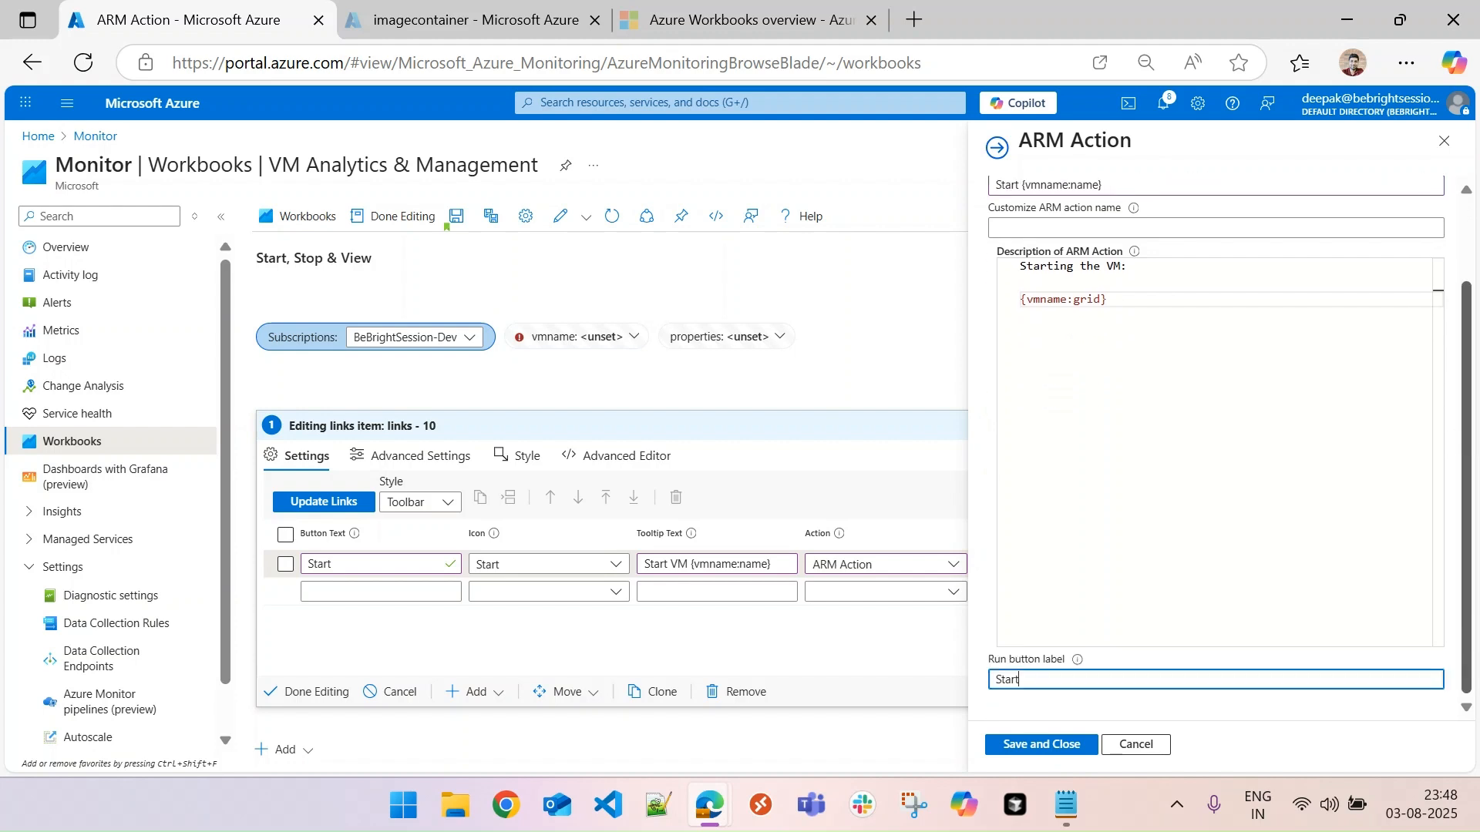
{"action": "left_click", "coordinate": [1040, 746]}
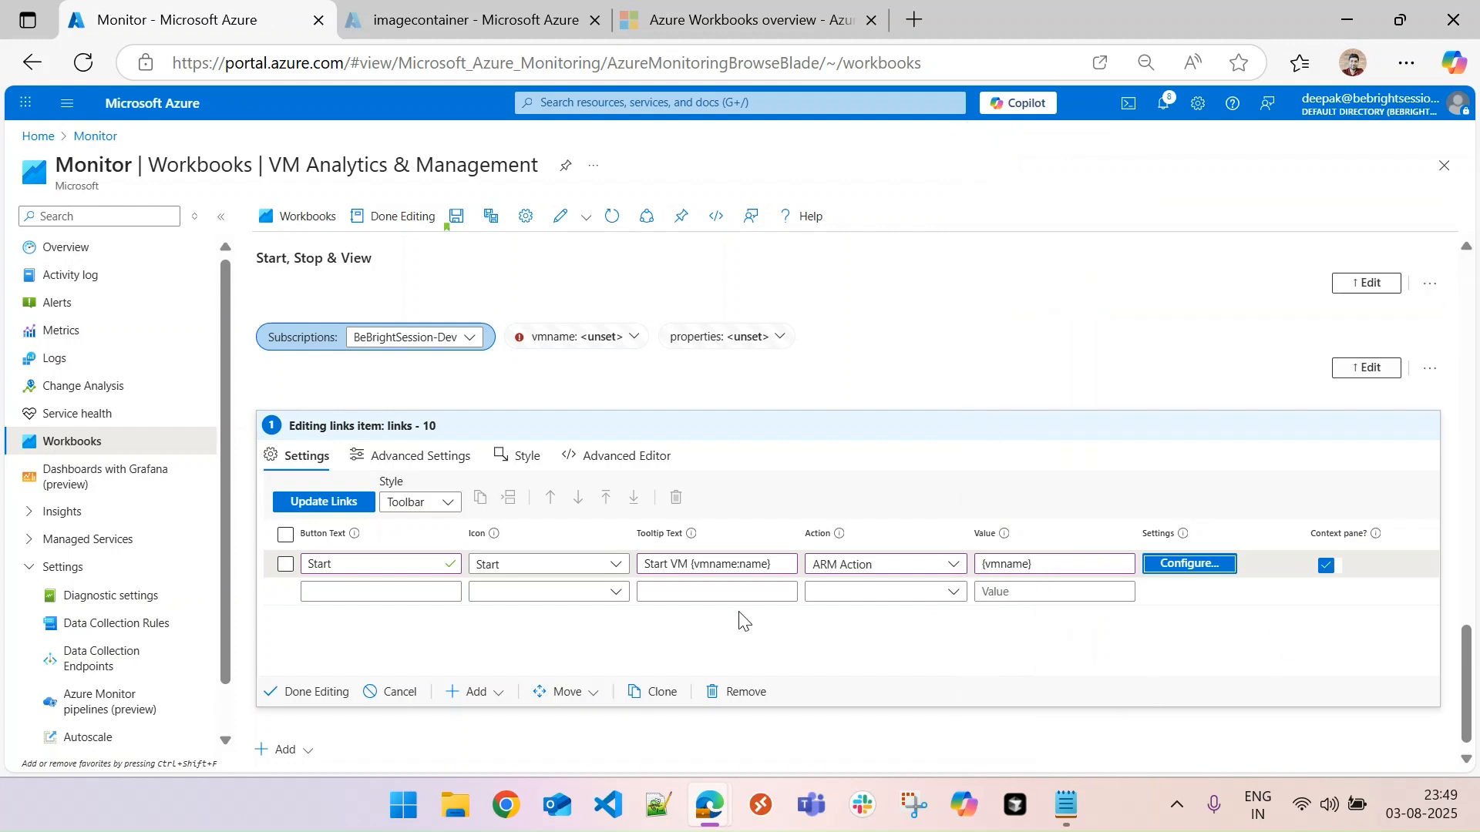
{"action": "left_click", "coordinate": [304, 694]}
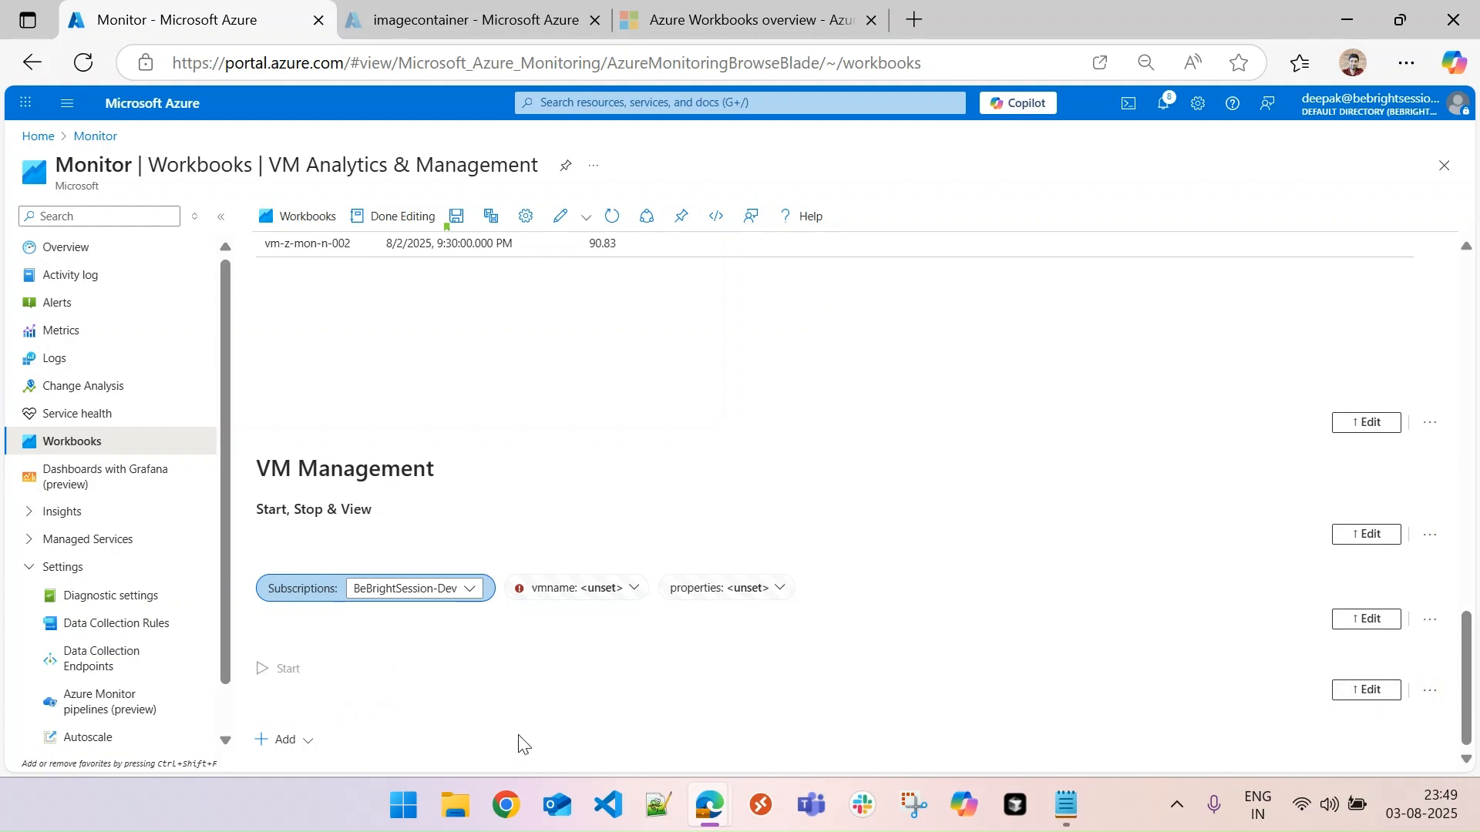
- Add a query item below the toolbar, using Azure Resource Graph as data source and the Subscriptions parameter as its scope
{"action": "left_click", "coordinate": [297, 753]}
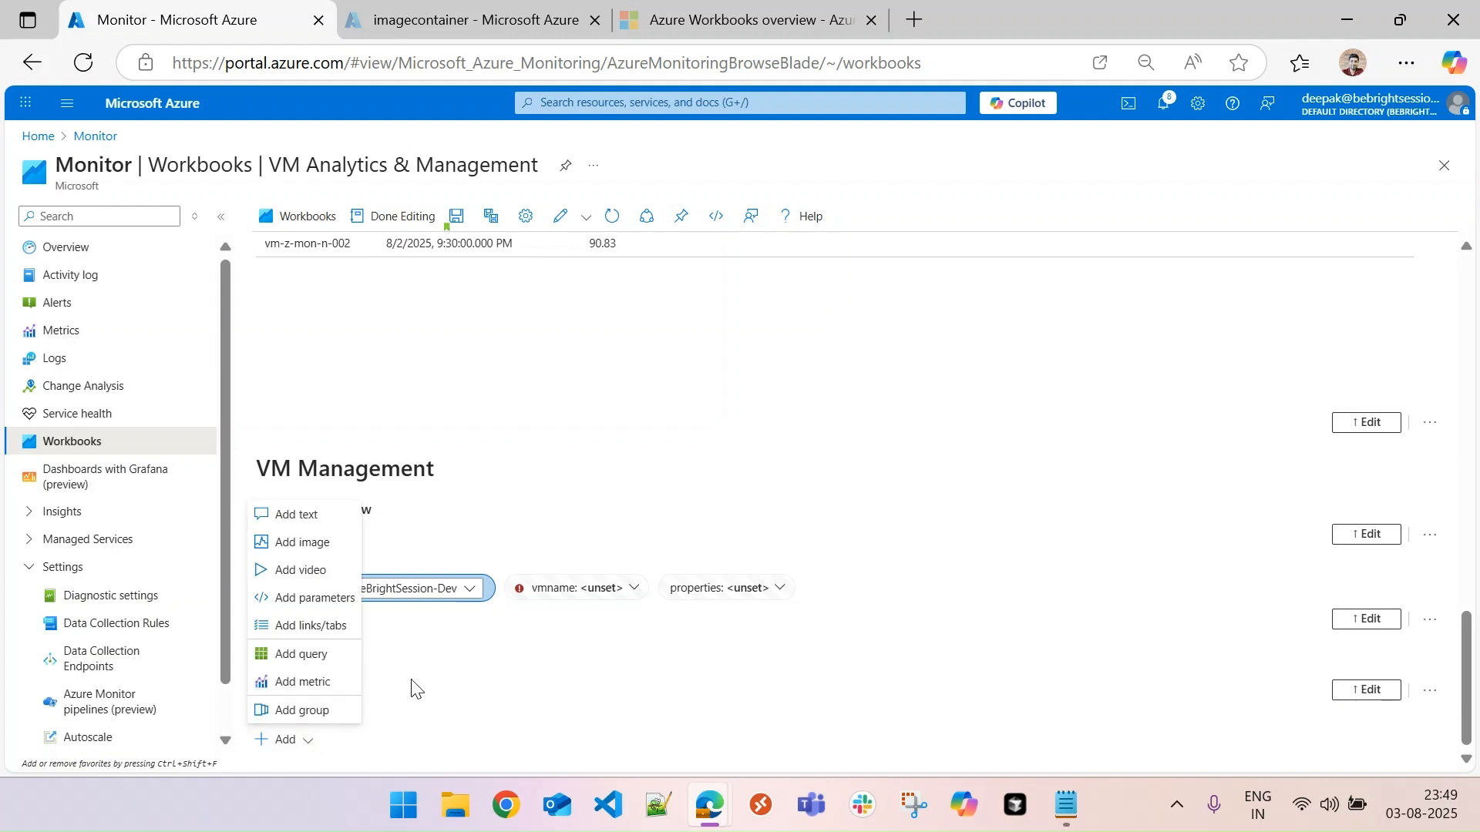
{"action": "left_click", "coordinate": [314, 660]}
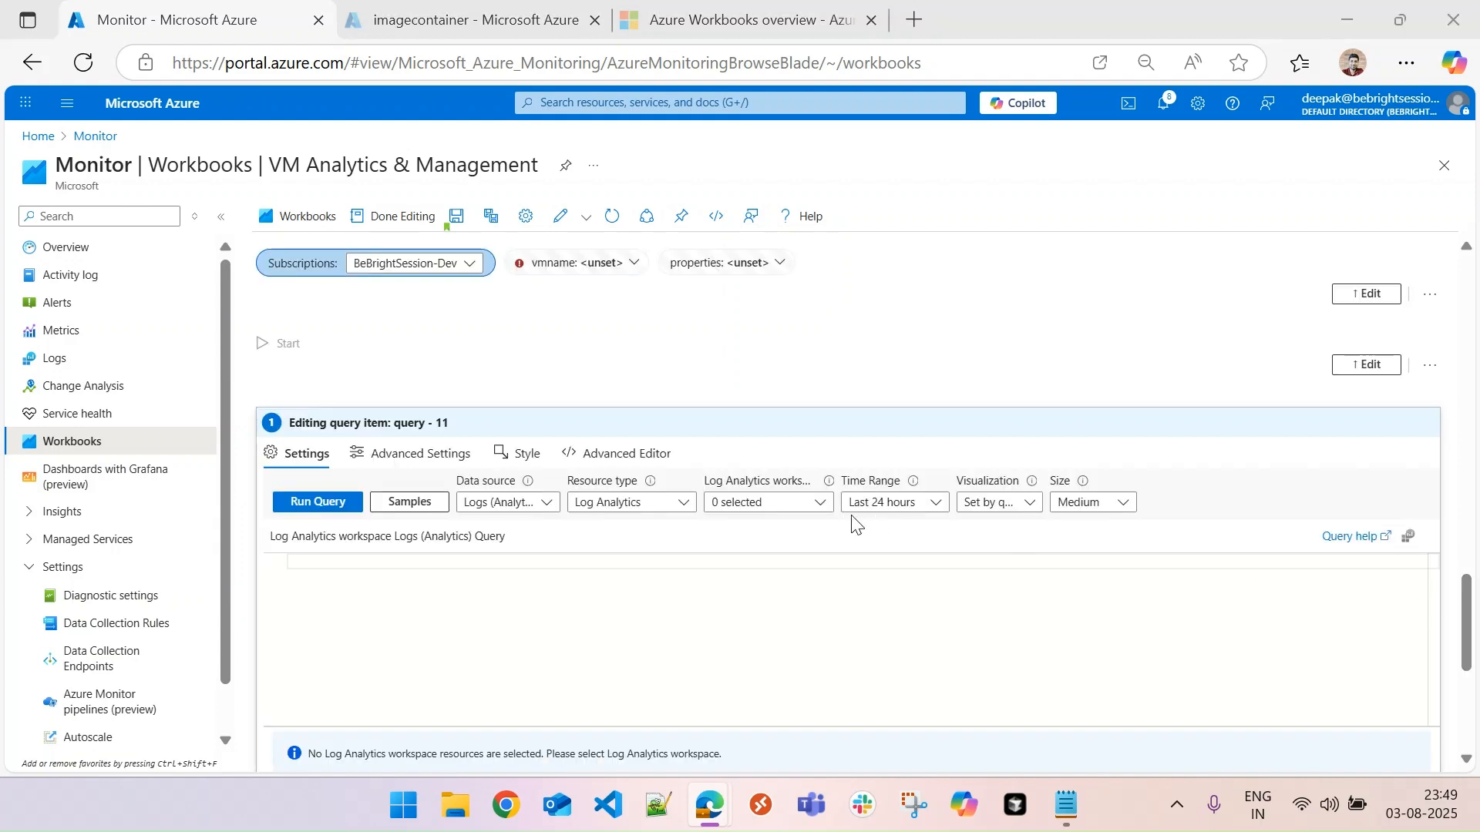
{"action": "left_click", "coordinate": [493, 503]}
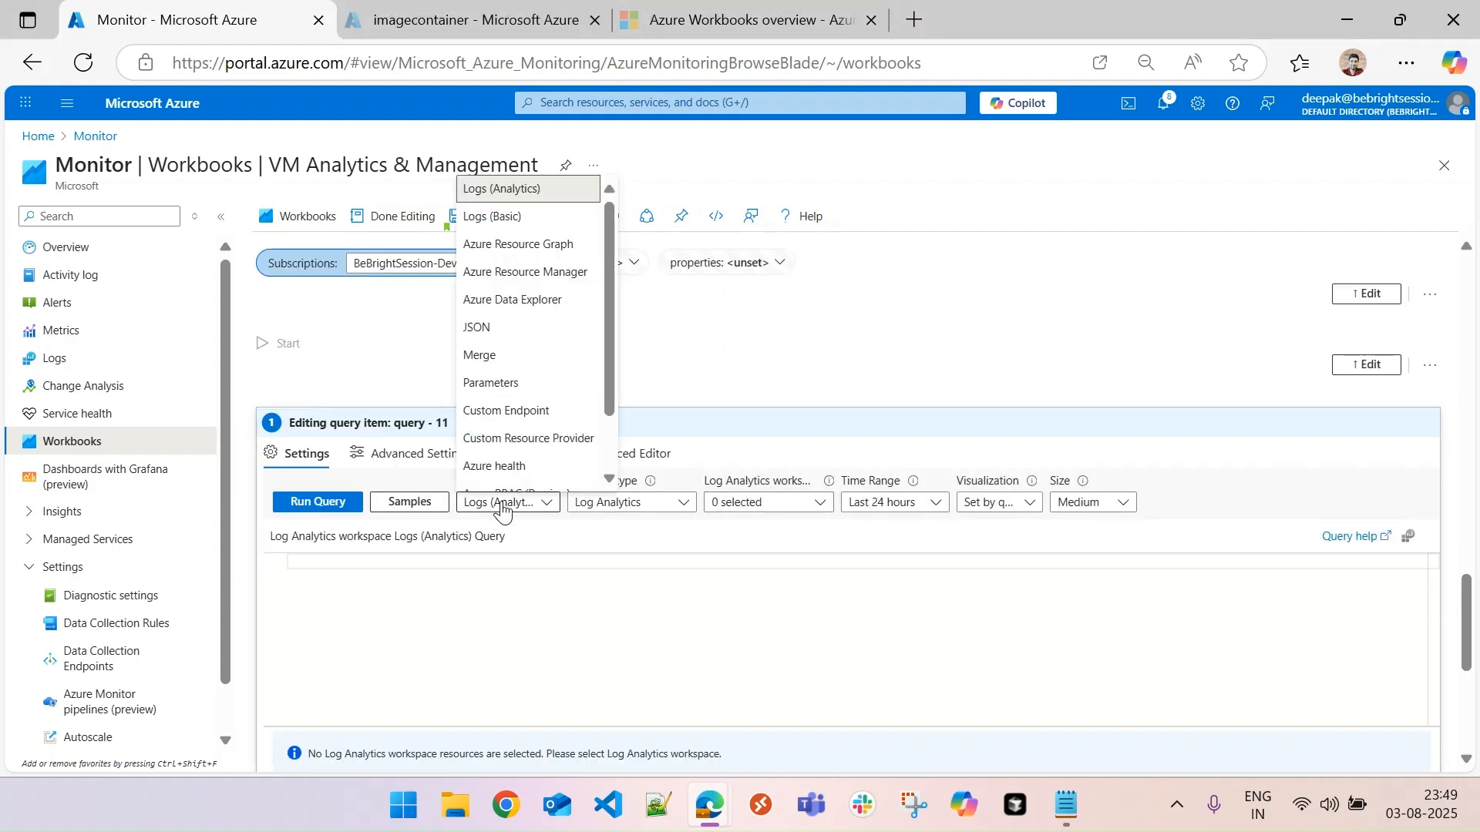
{"action": "left_click", "coordinate": [543, 245]}
{"action": "left_click", "coordinate": [739, 505]}
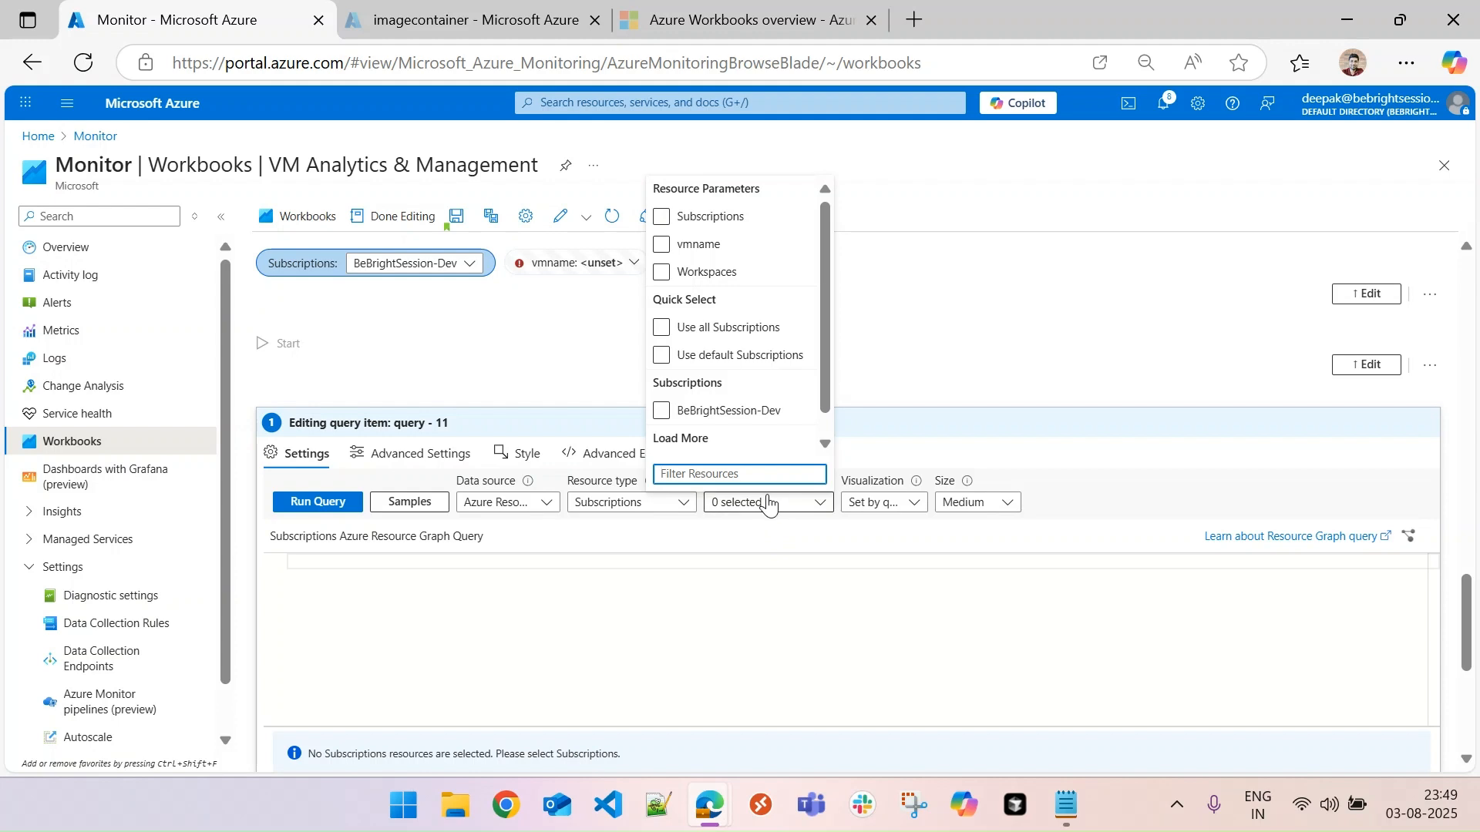
{"action": "left_click", "coordinate": [661, 219]}
{"action": "left_click", "coordinate": [841, 574]}
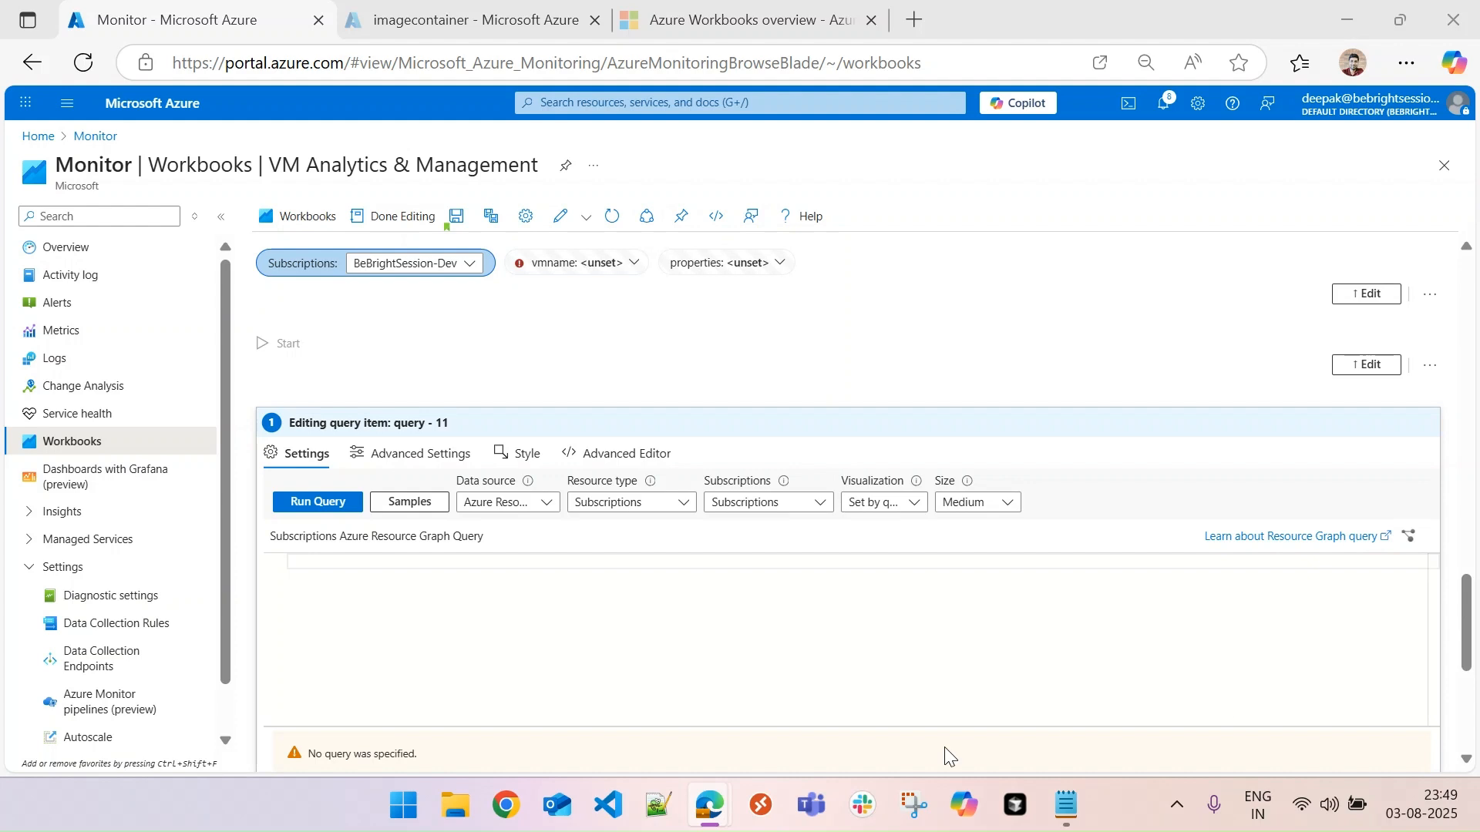
- Enter the query filtering type =~ "microsoft.Compute/VirtualMachines", extending properties=tostring(properties) and using project-away on name, type
{"action": "left_click", "coordinate": [390, 565]}
{"action": "type", "text": "where type =~ \"microsoft.Compute/VirtualMachines\" | extend properties=tostring(properties) | project-away name, type"}
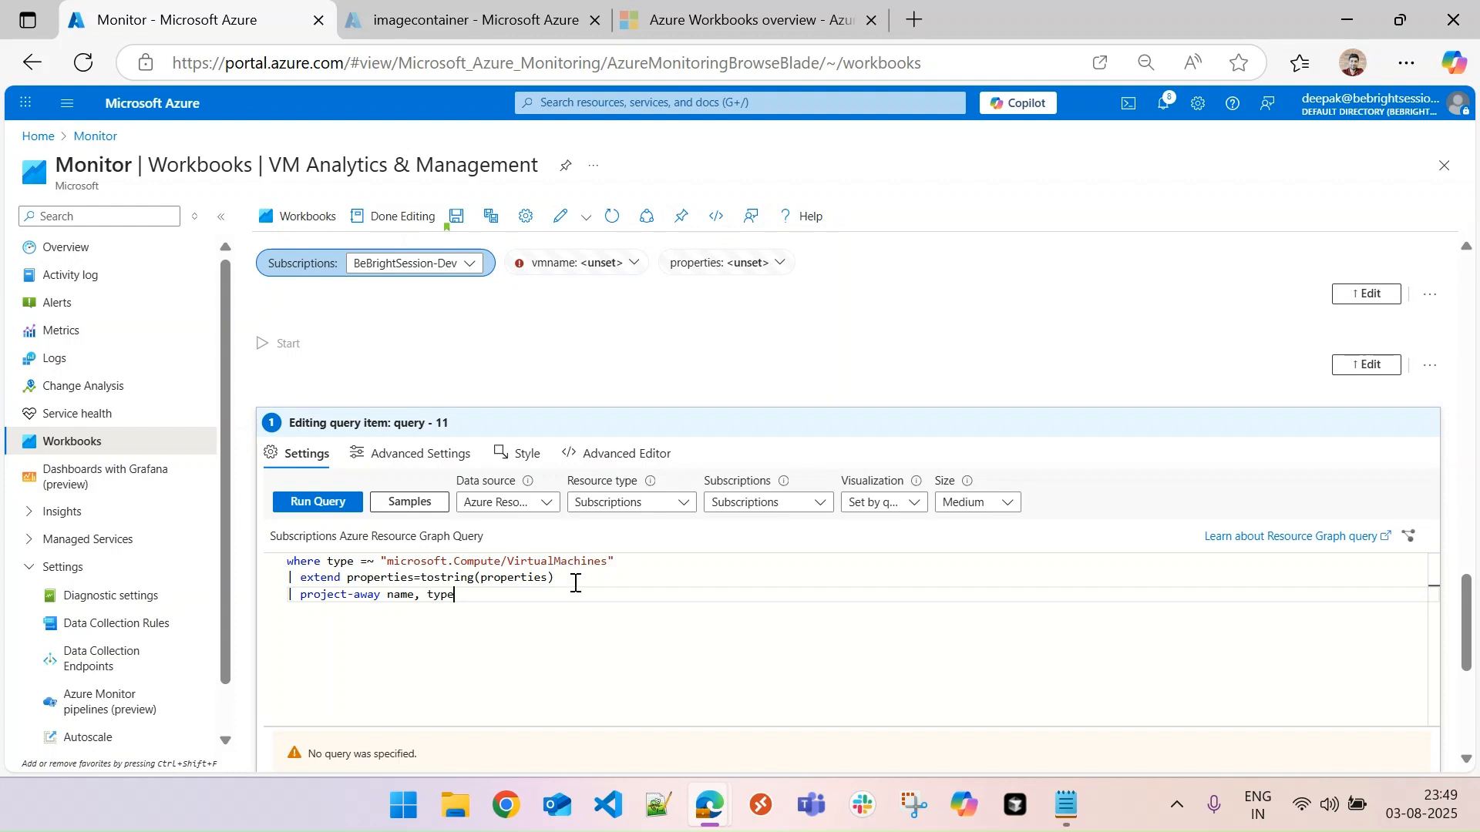
{"action": "left_click_drag", "start_coordinate": [555, 578], "coordinate": [293, 582]}
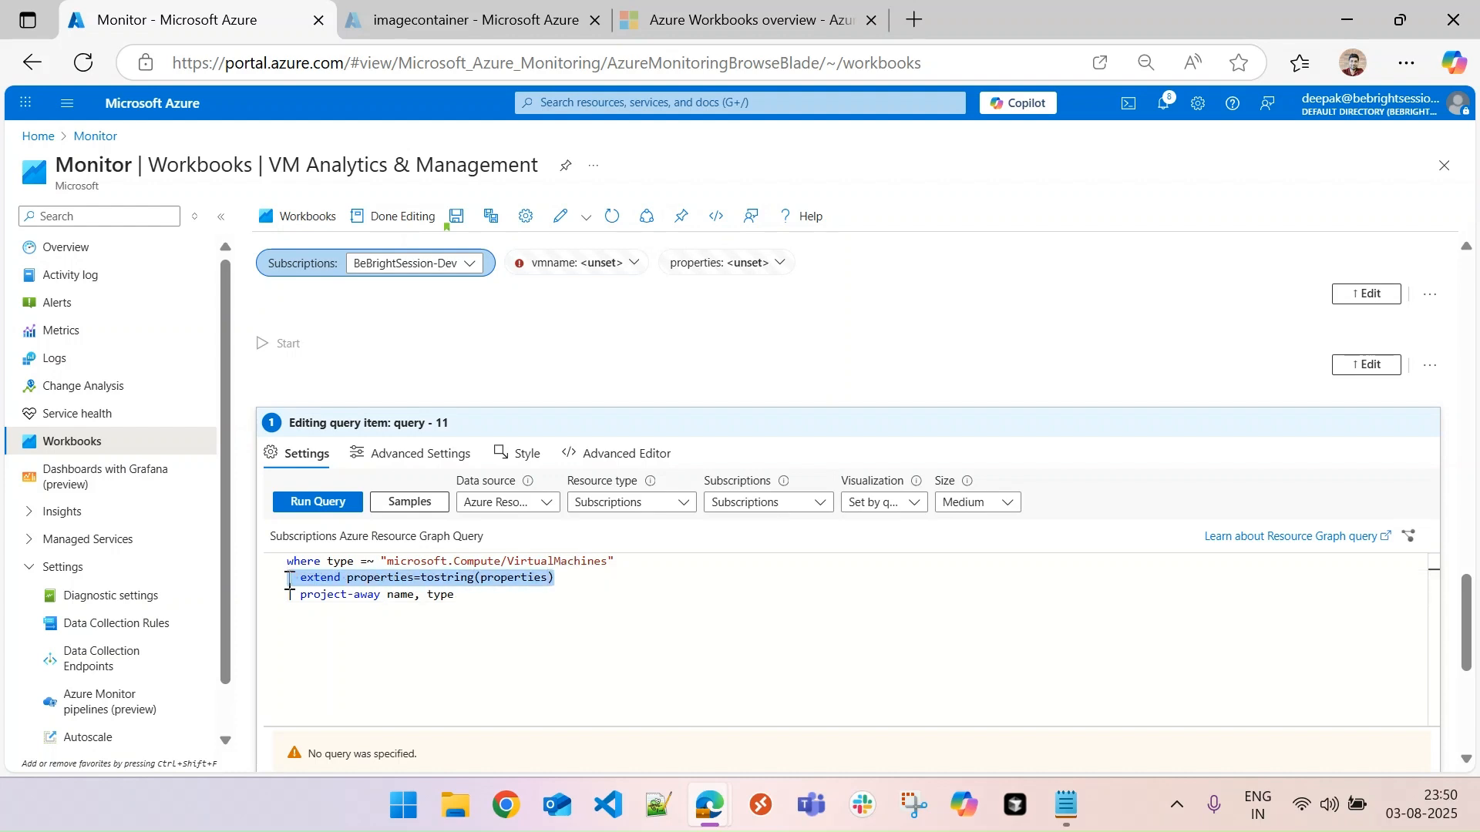
{"action": "left_click", "coordinate": [468, 579]}
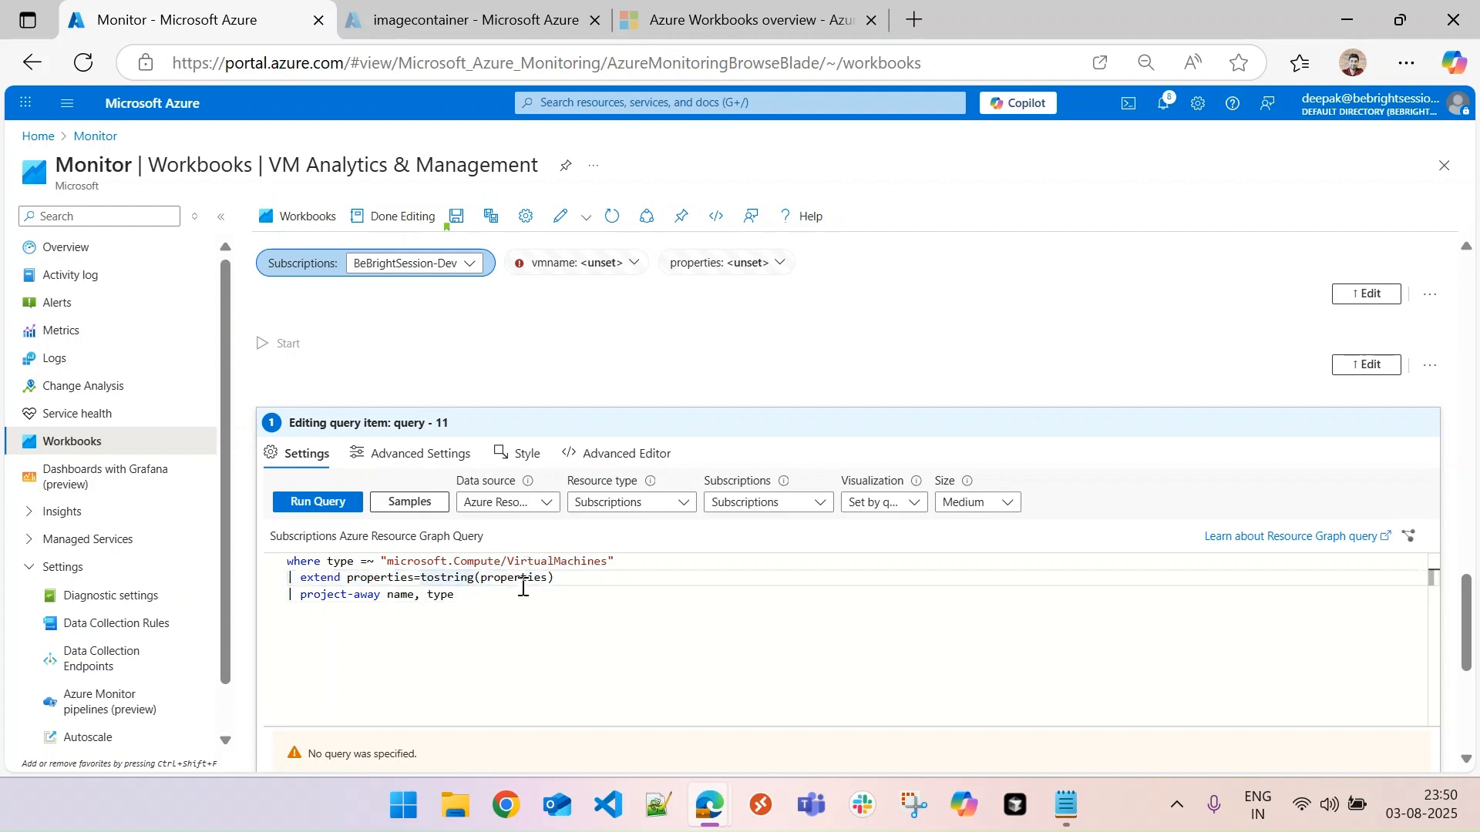
{"action": "left_click", "coordinate": [382, 568]}
{"action": "left_click", "coordinate": [380, 574]}
{"action": "double_click", "coordinate": [380, 577]}
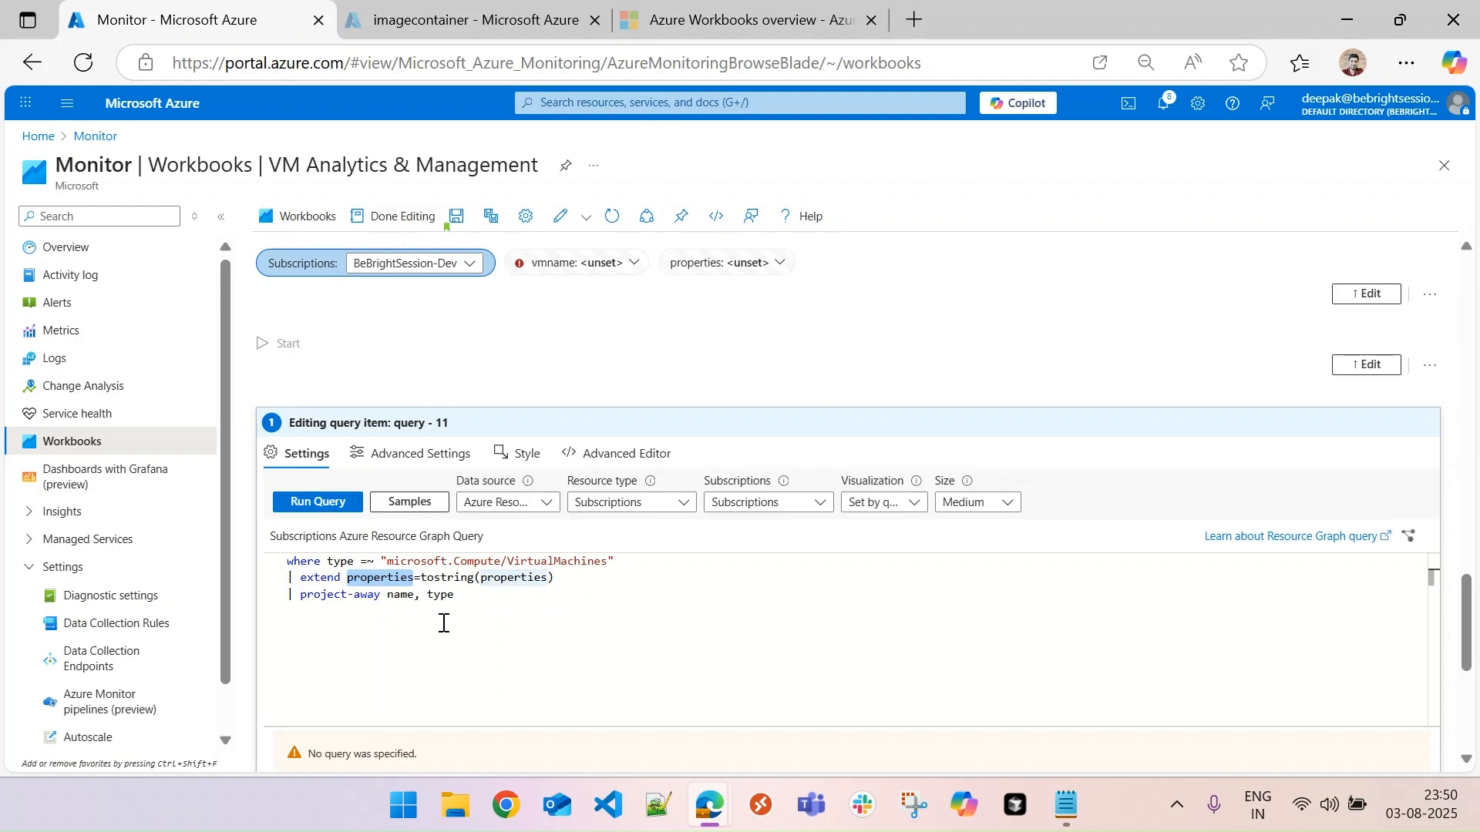
{"action": "left_click", "coordinate": [362, 594]}
{"action": "double_click", "coordinate": [362, 593]}
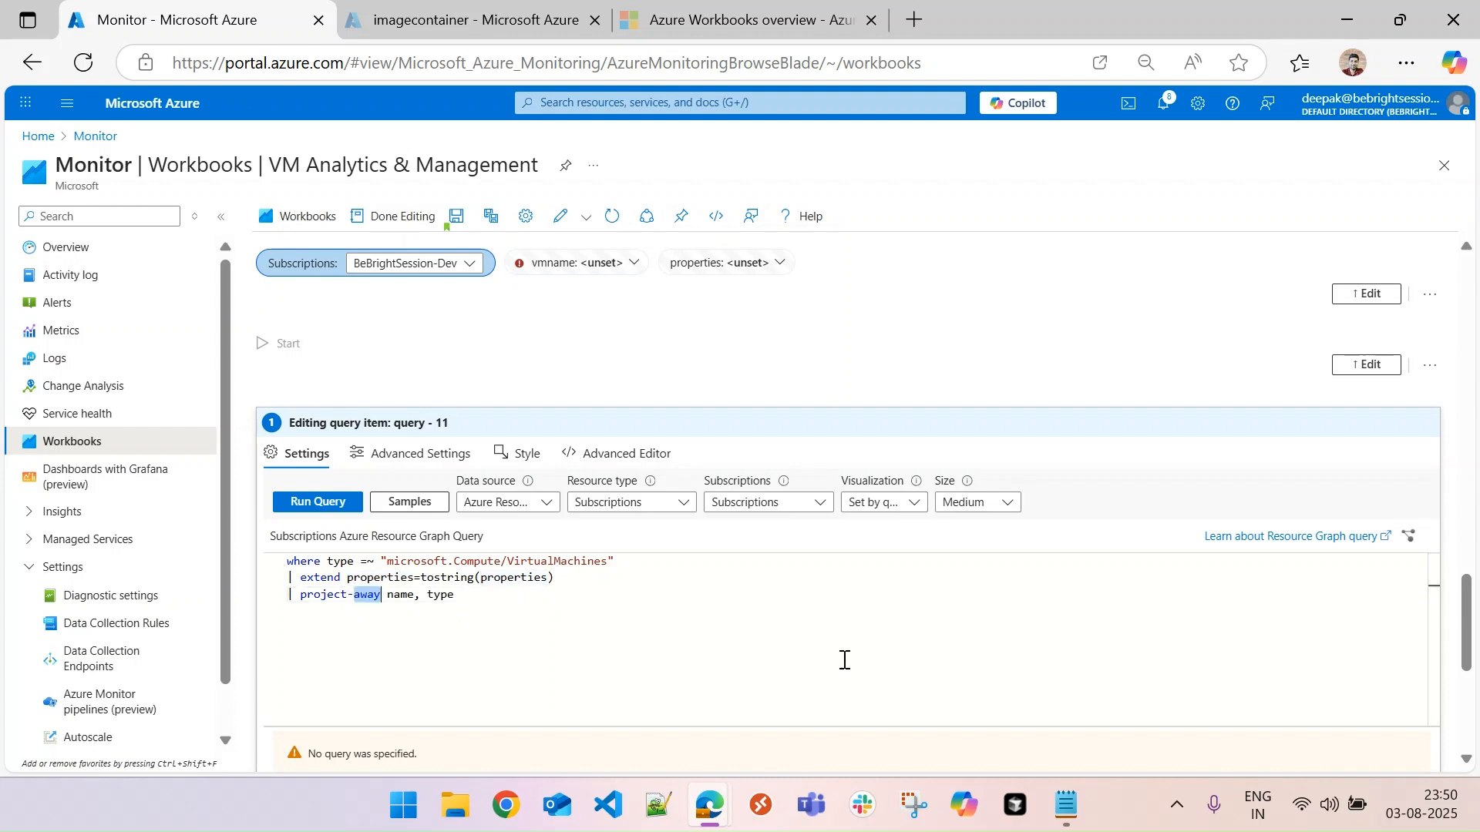
{"action": "key", "text": "BackSpace"}
{"action": "key", "text": "BackSpace"}
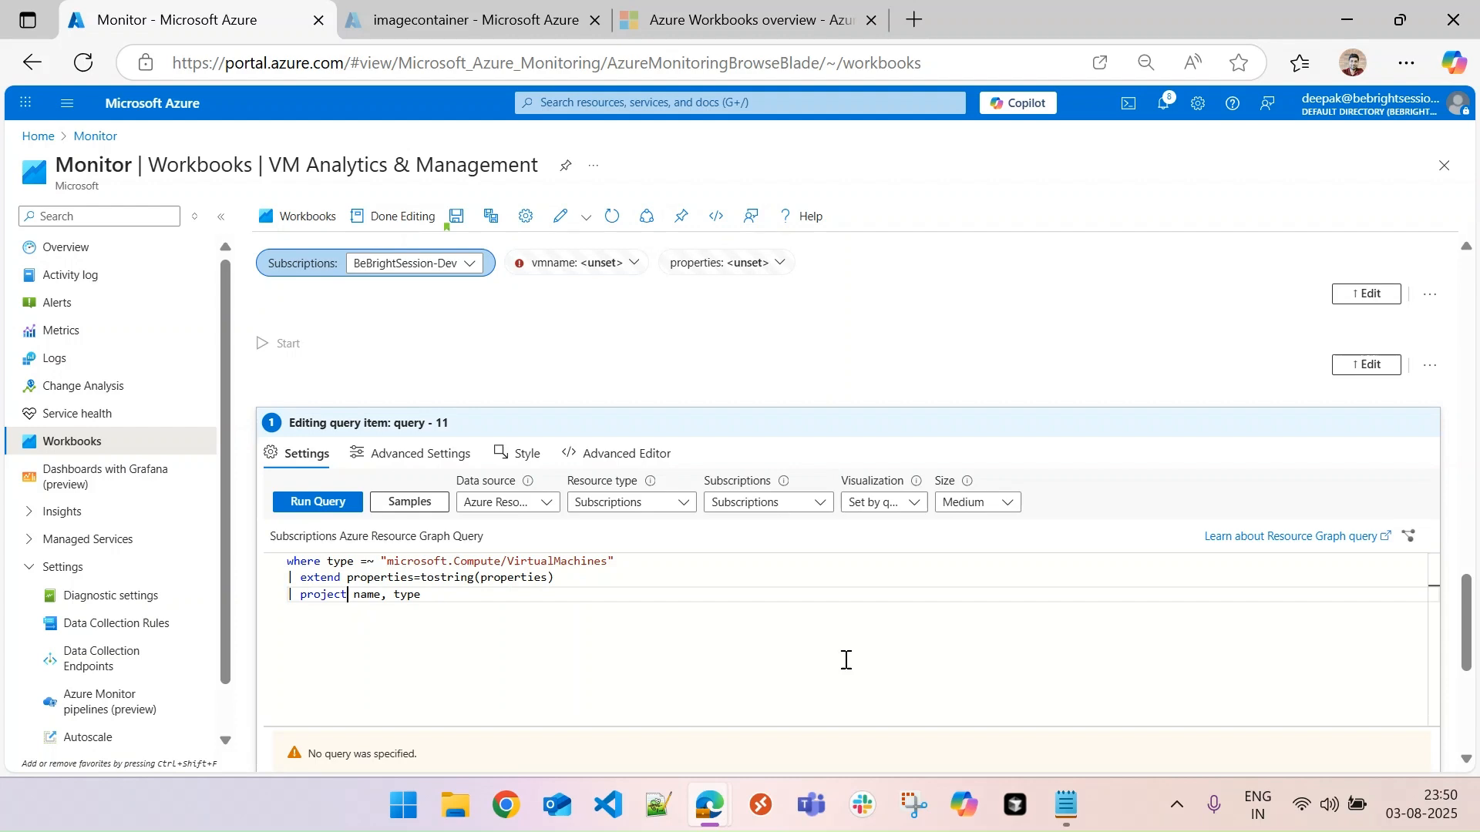
{"action": "key", "text": "ctrl+z"}
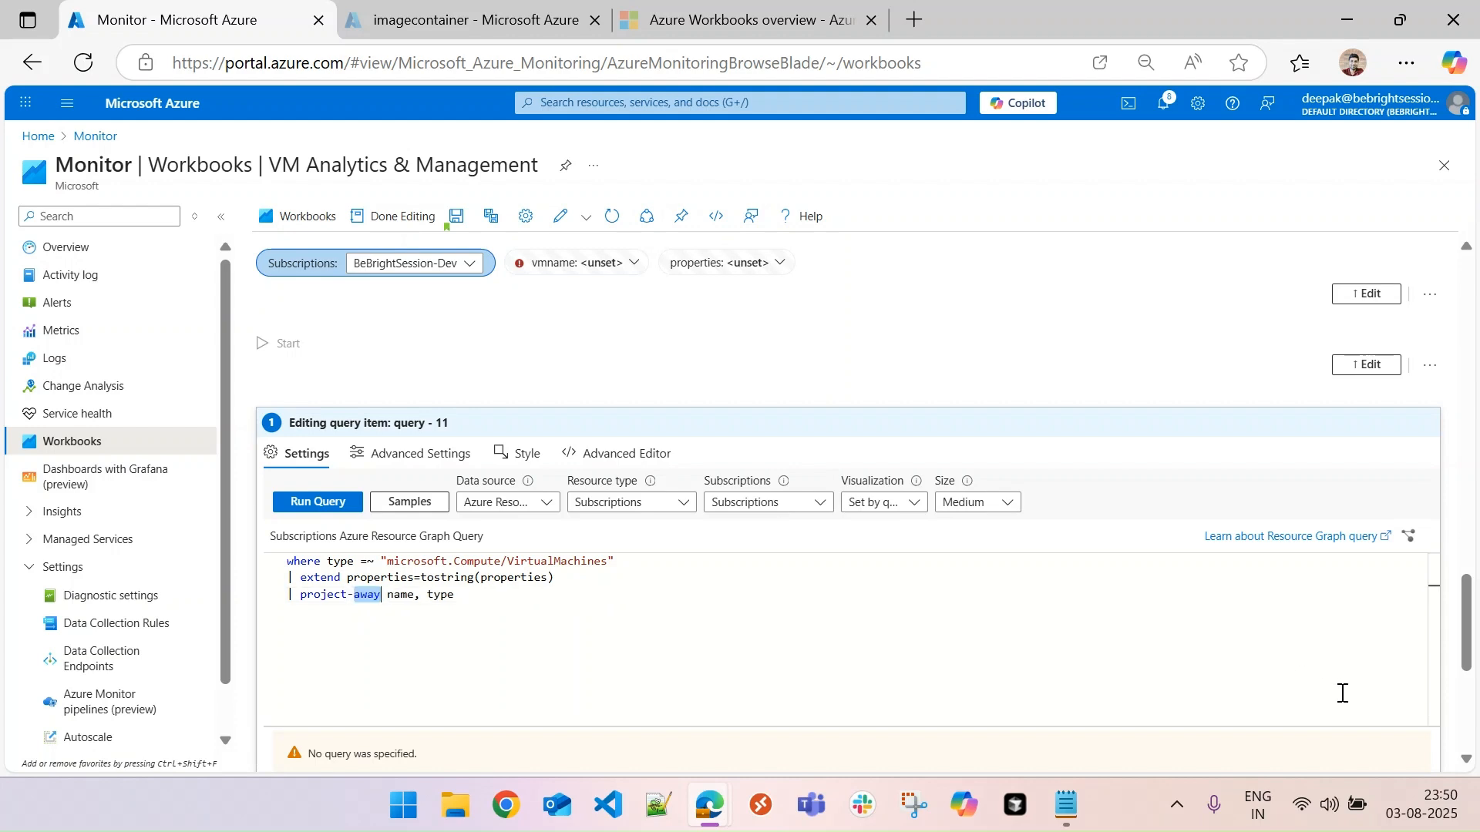
- Run the virtual machine query and view the returned grid
{"action": "double_click", "coordinate": [398, 595]}
{"action": "double_click", "coordinate": [443, 594]}
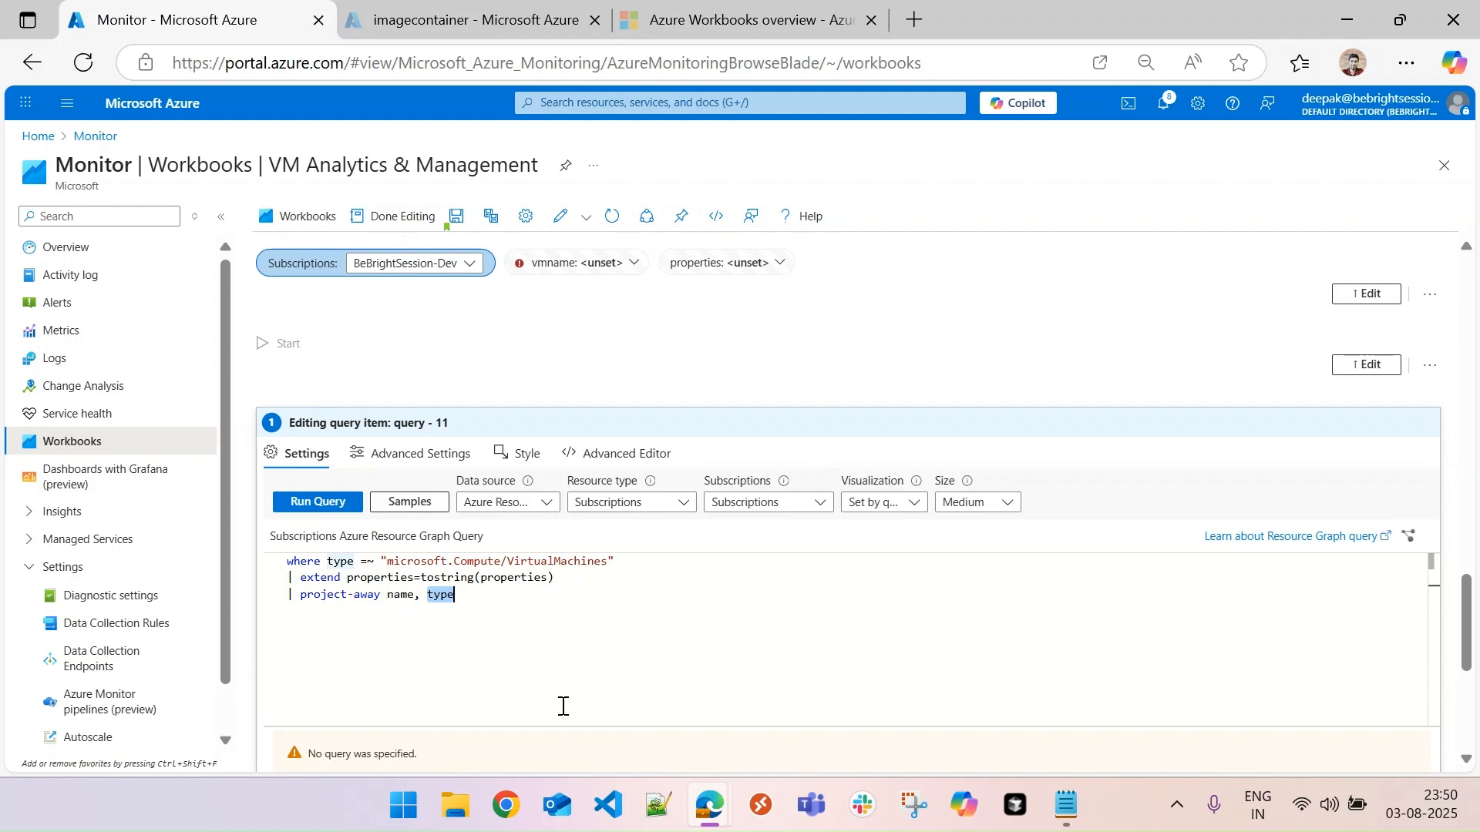
{"action": "left_click", "coordinate": [333, 509]}
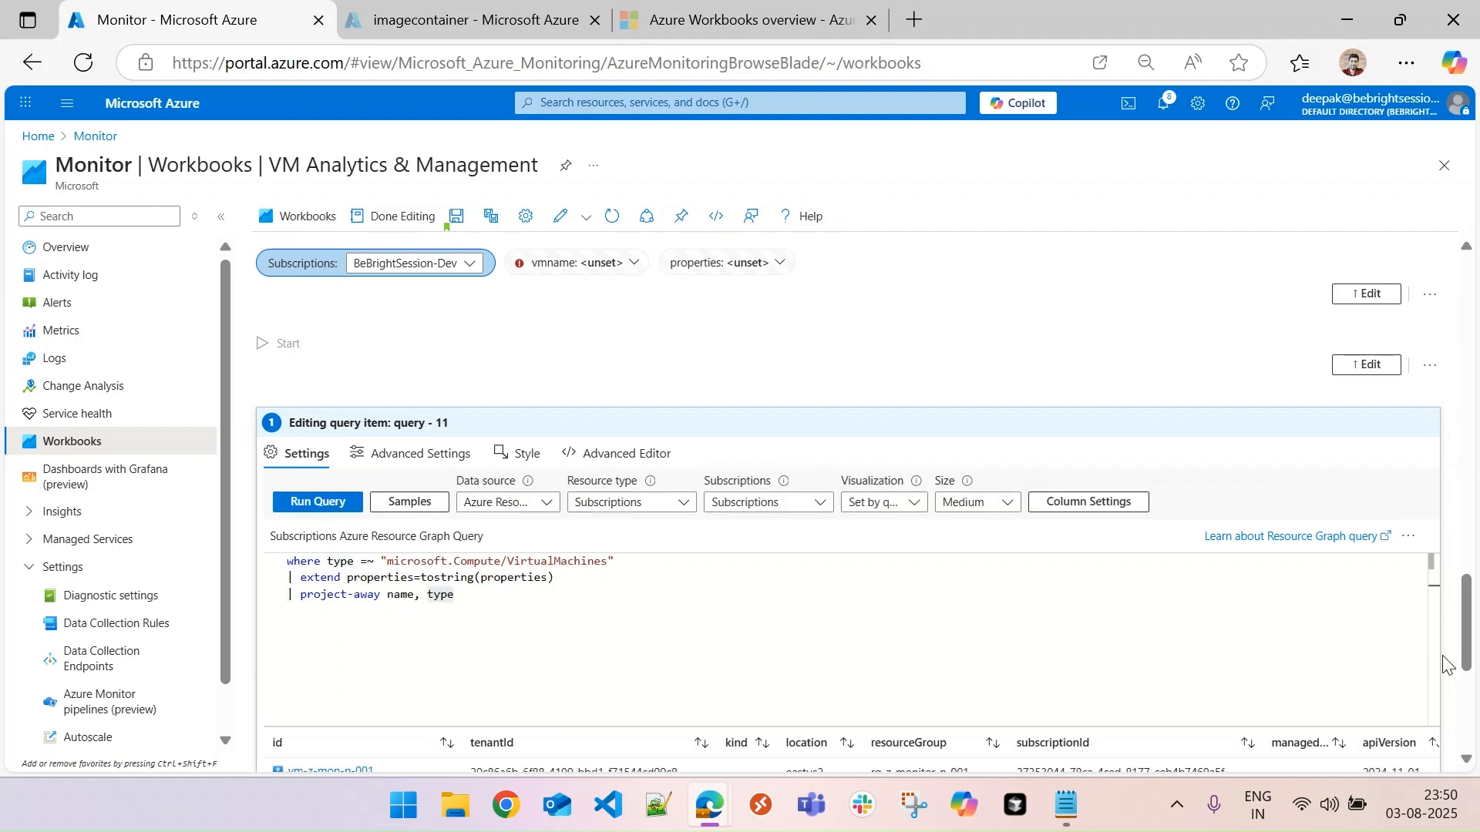
{"action": "mouse_move", "coordinate": [1469, 636]}
{"action": "left_mouse_down"}
{"action": "mouse_move", "coordinate": [1459, 671]}
{"action": "mouse_move", "coordinate": [1461, 648]}
{"action": "left_mouse_up"}
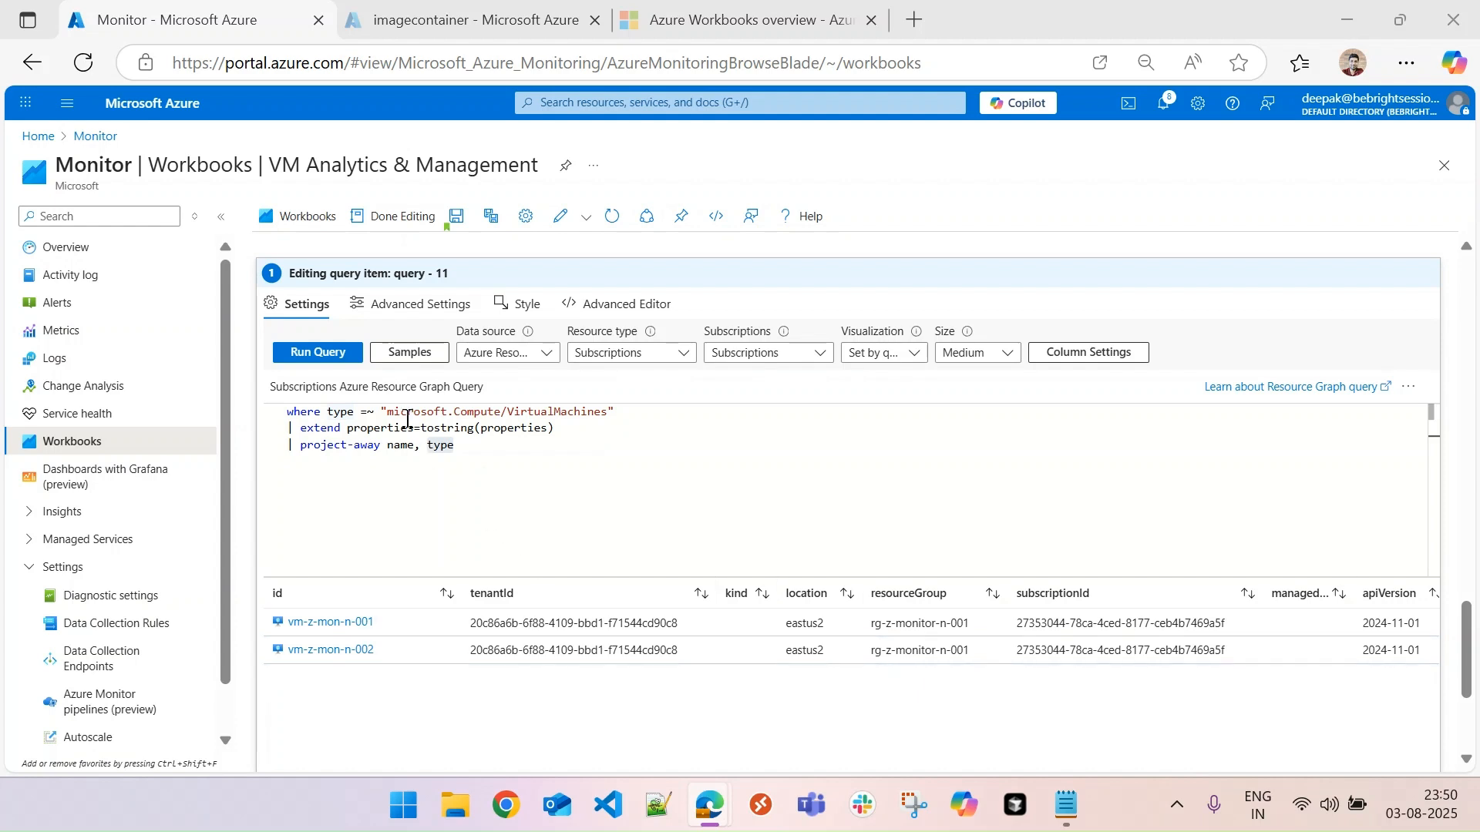
- Enable exporting parameters when items are selected in the query item's advanced settings
{"action": "left_click", "coordinate": [413, 307]}
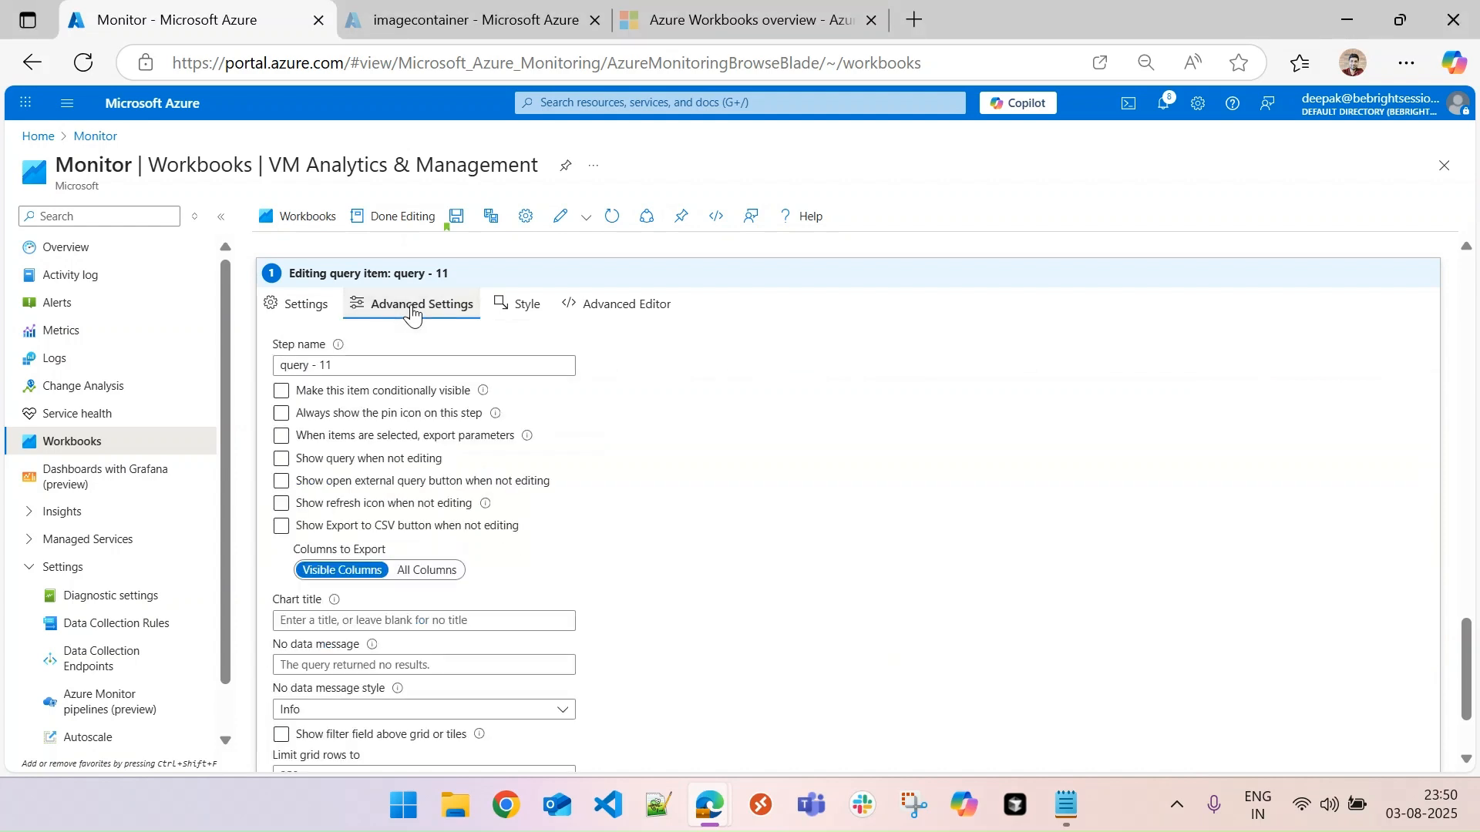
{"action": "left_click", "coordinate": [285, 463]}
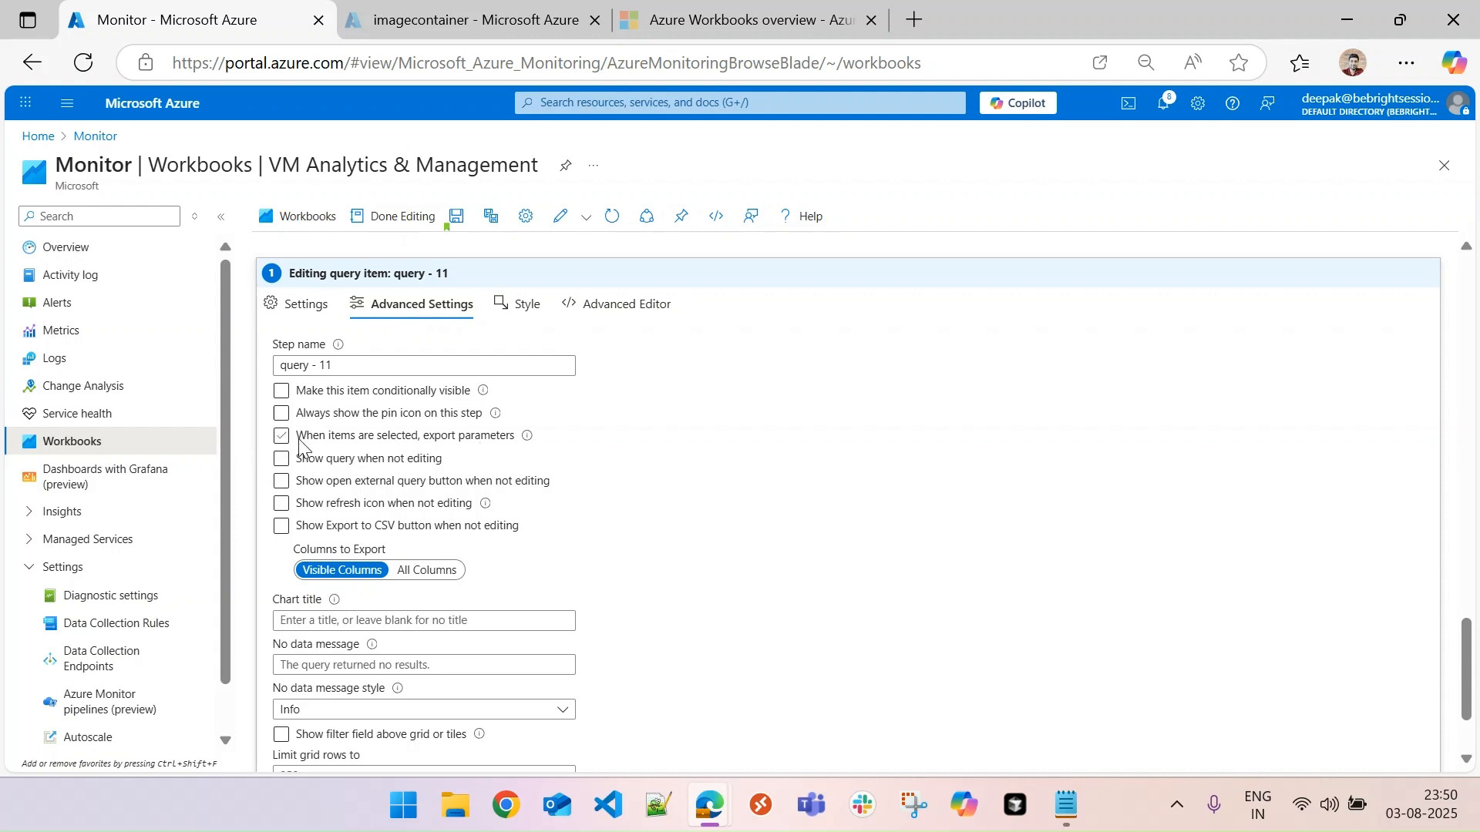
{"action": "left_click", "coordinate": [280, 437]}
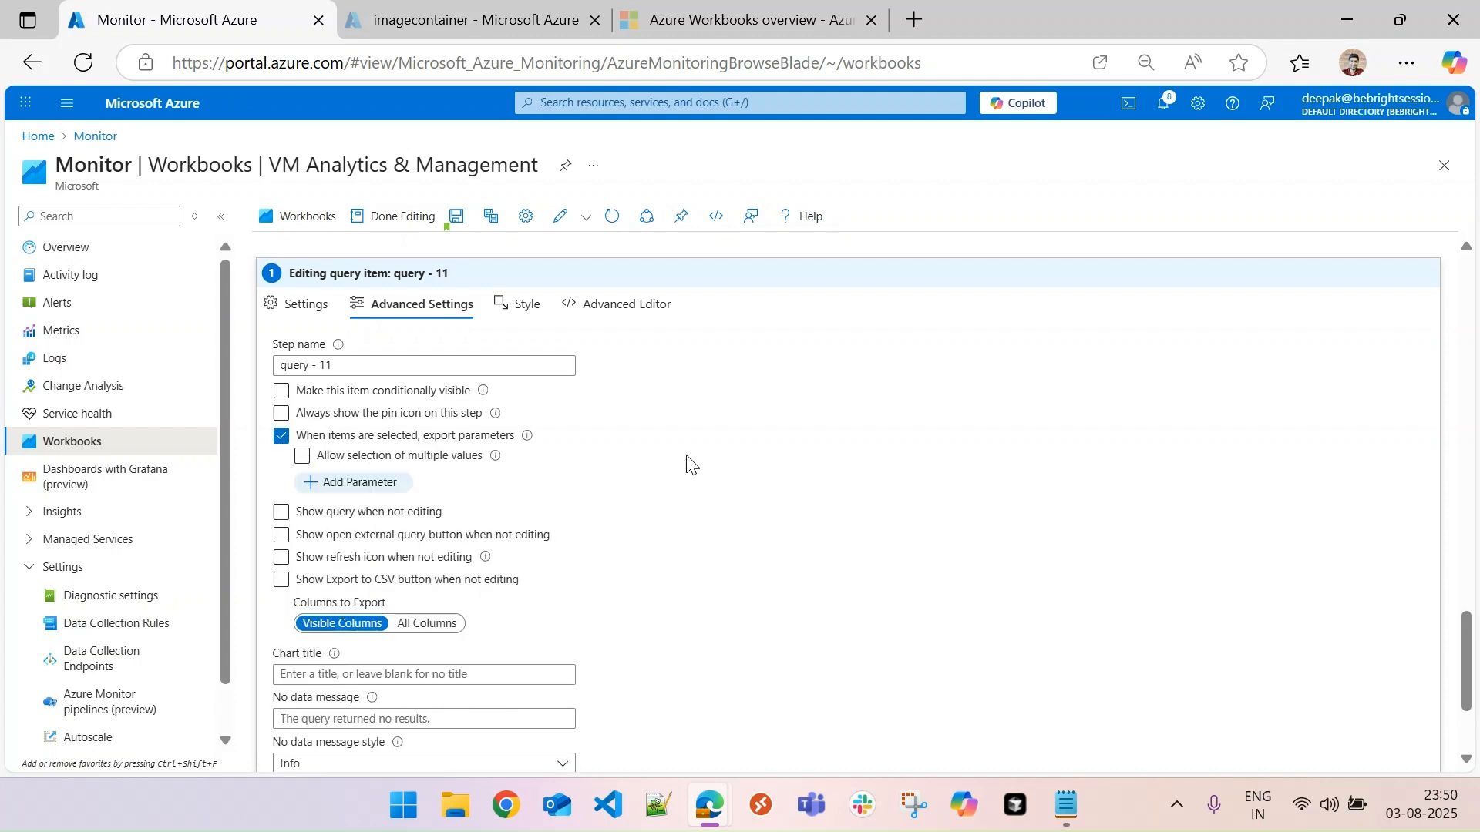
- Add an exported parameter that passes the id field to vmname with the Resource picker type, and save it
{"action": "mouse_move", "coordinate": [1473, 675]}
{"action": "left_mouse_down"}
{"action": "mouse_move", "coordinate": [1473, 710]}
{"action": "mouse_move", "coordinate": [1474, 676]}
{"action": "left_mouse_up"}
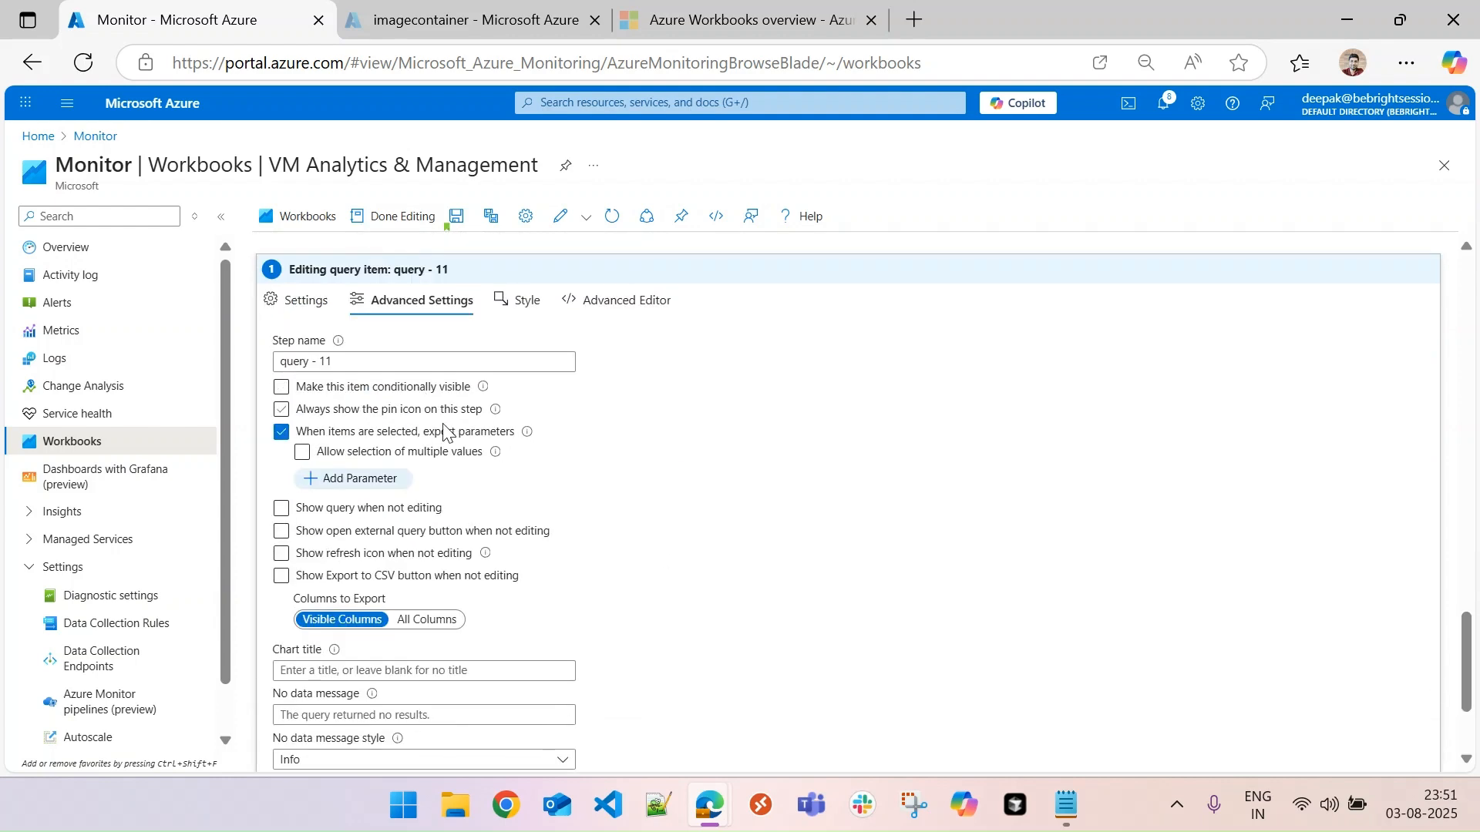
{"action": "left_click", "coordinate": [356, 479]}
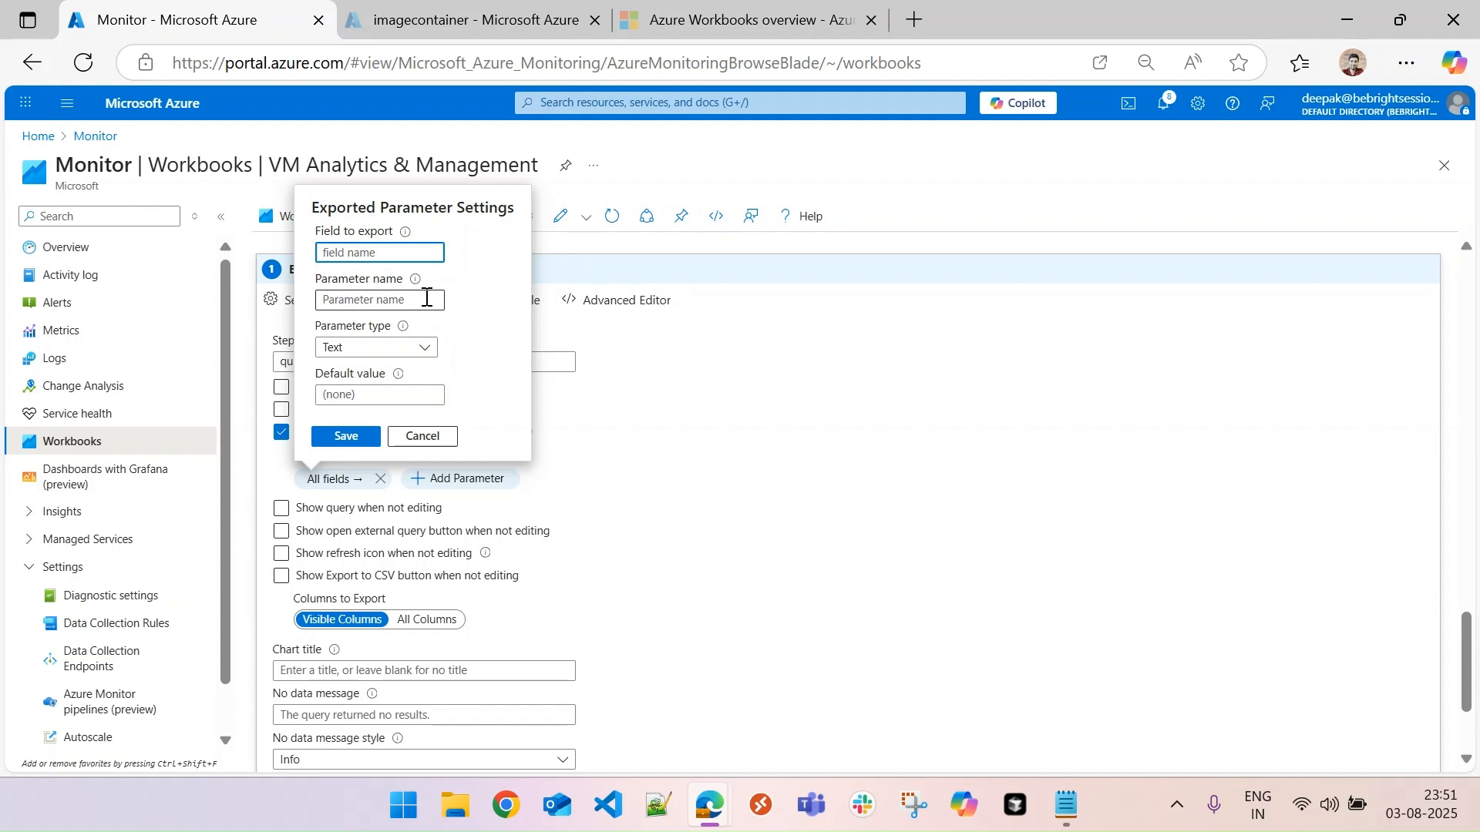
{"action": "type", "text": "id"}
{"action": "left_click", "coordinate": [357, 302]}
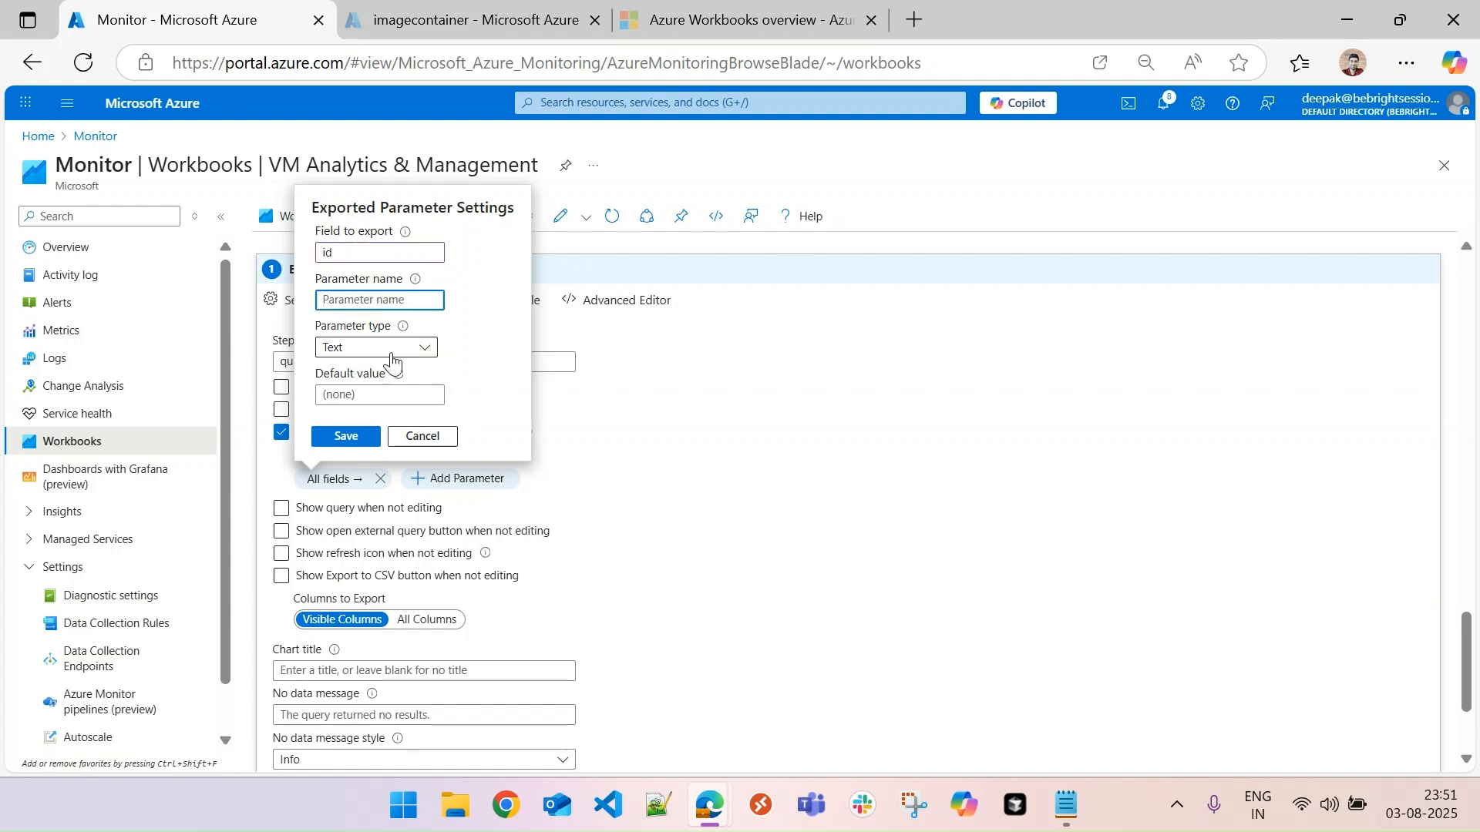
{"action": "left_click", "coordinate": [281, 308]}
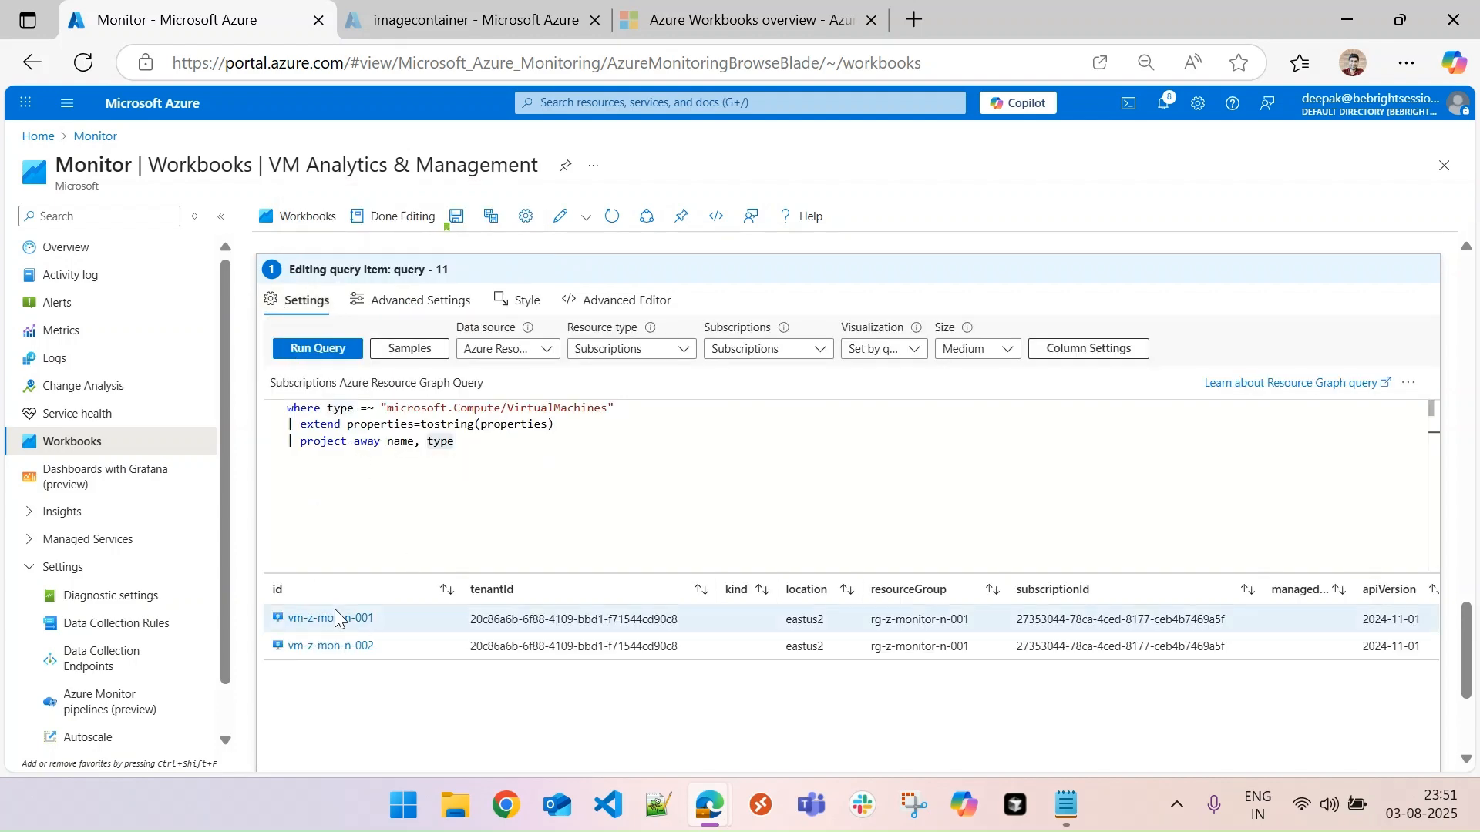
{"action": "left_click", "coordinate": [385, 301]}
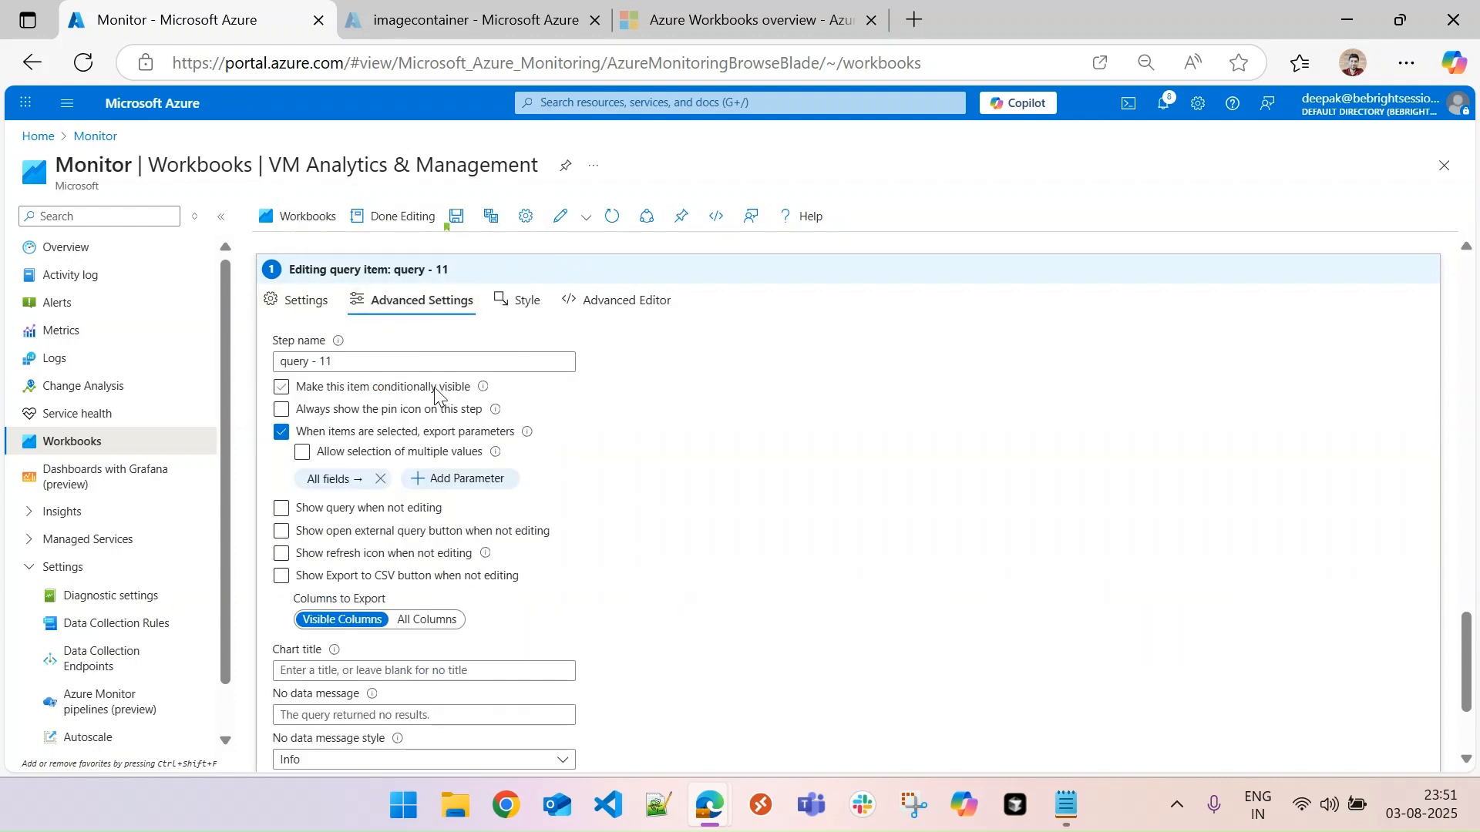
{"action": "left_click", "coordinate": [333, 479]}
{"action": "left_click", "coordinate": [368, 302]}
{"action": "type", "text": "vmname"}
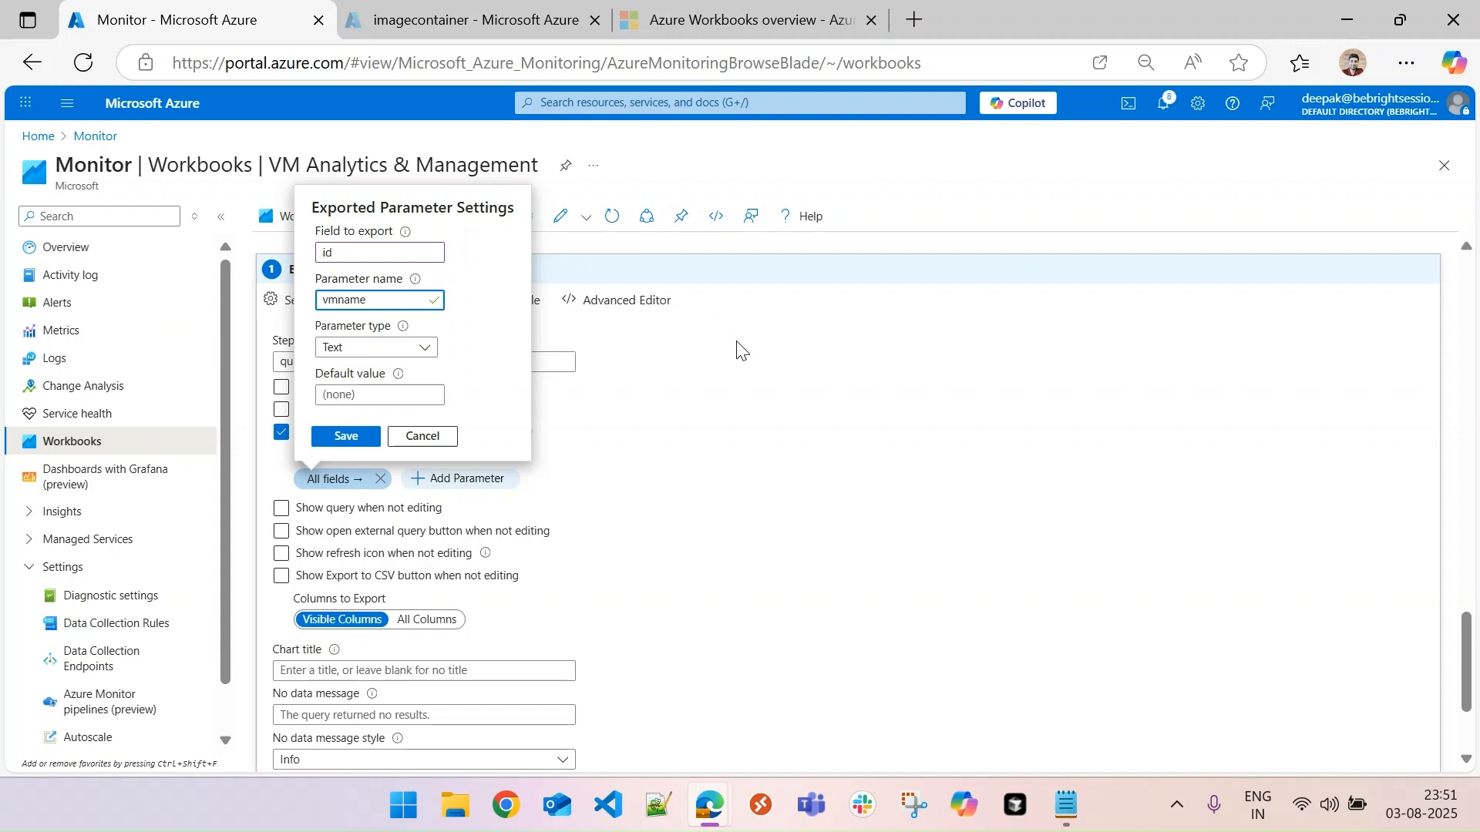
{"action": "left_click", "coordinate": [401, 347]}
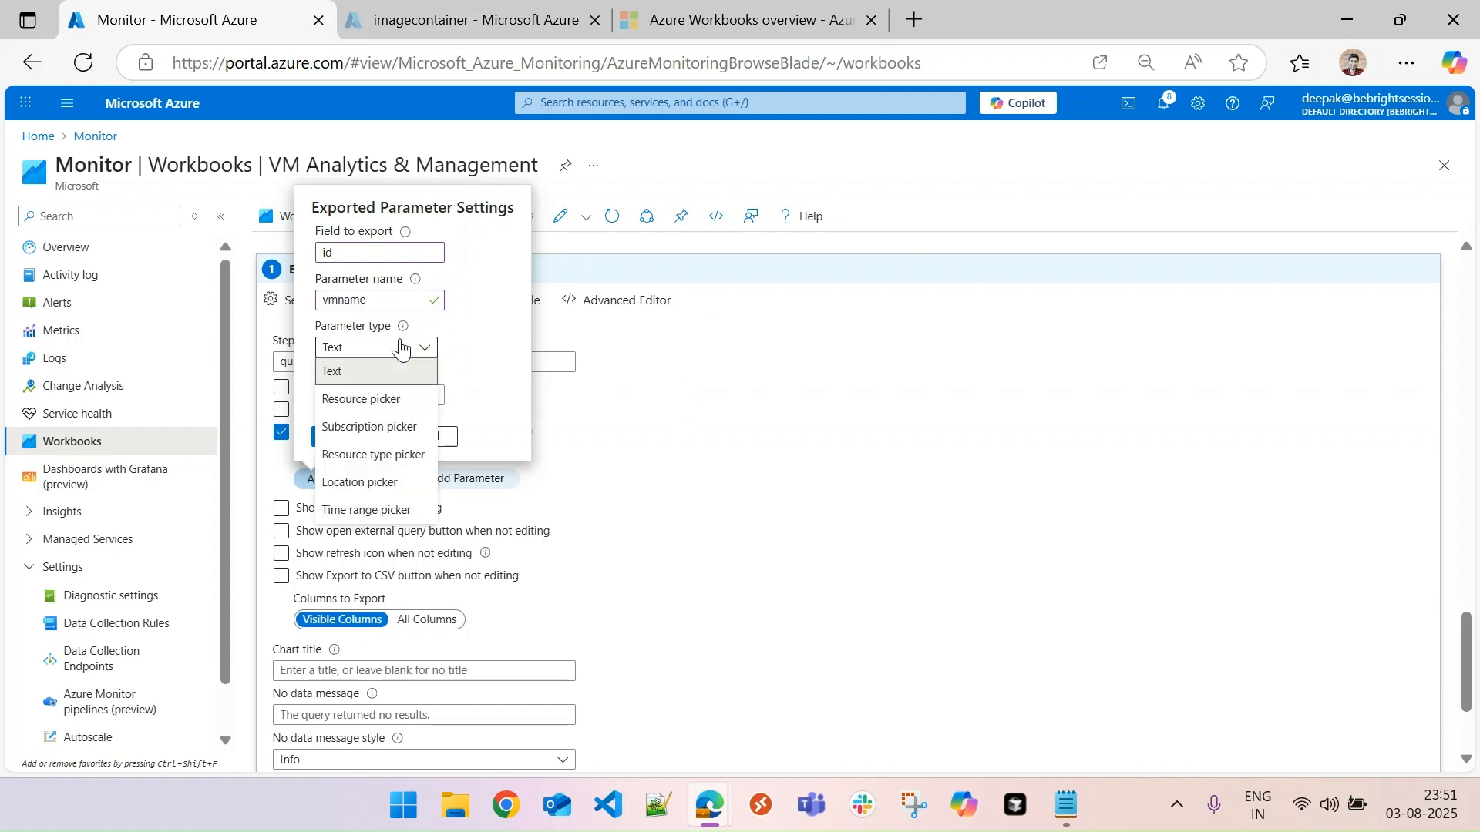
{"action": "left_click", "coordinate": [393, 401]}
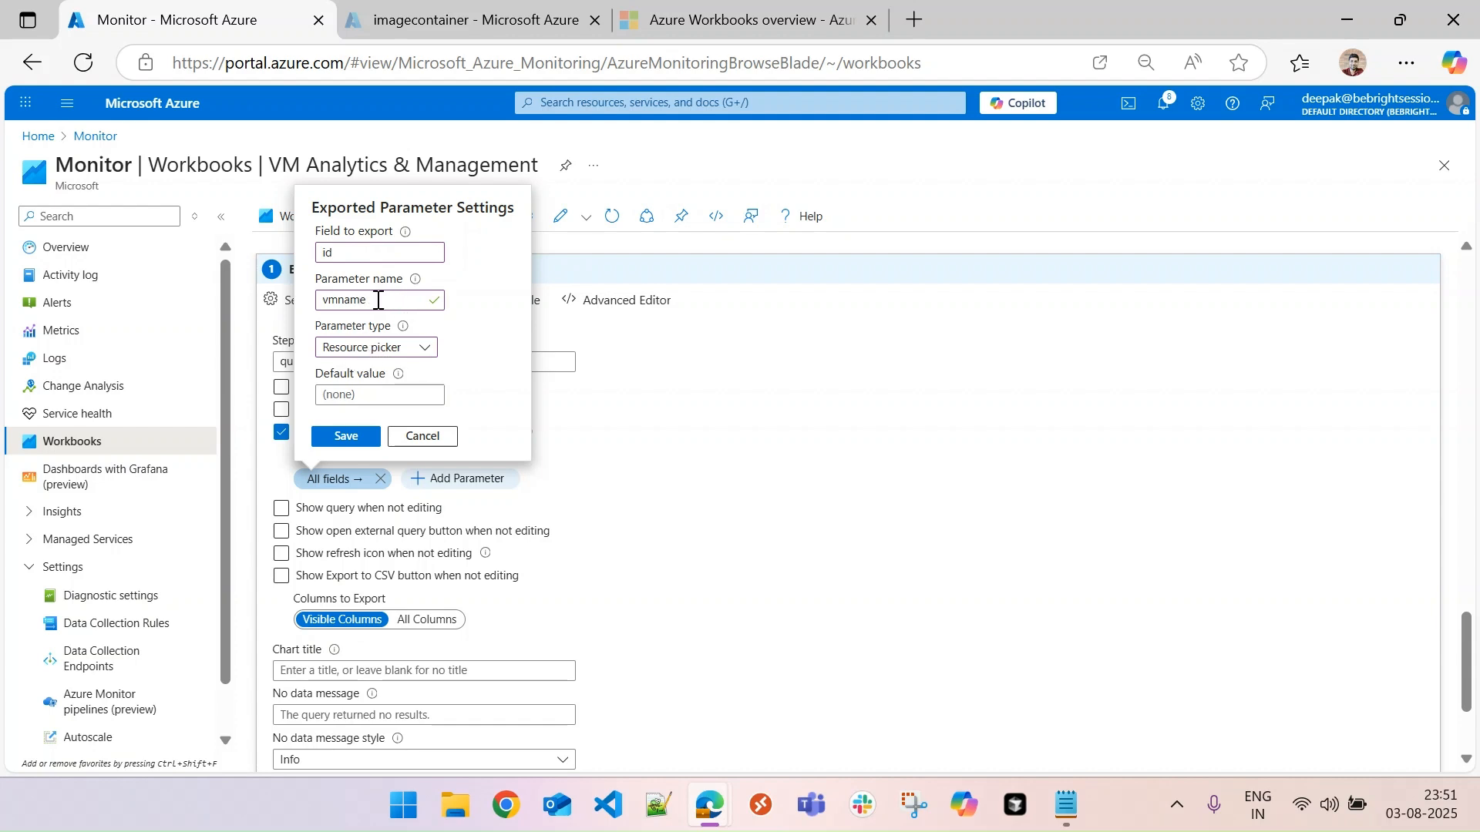
{"action": "left_click", "coordinate": [342, 437]}
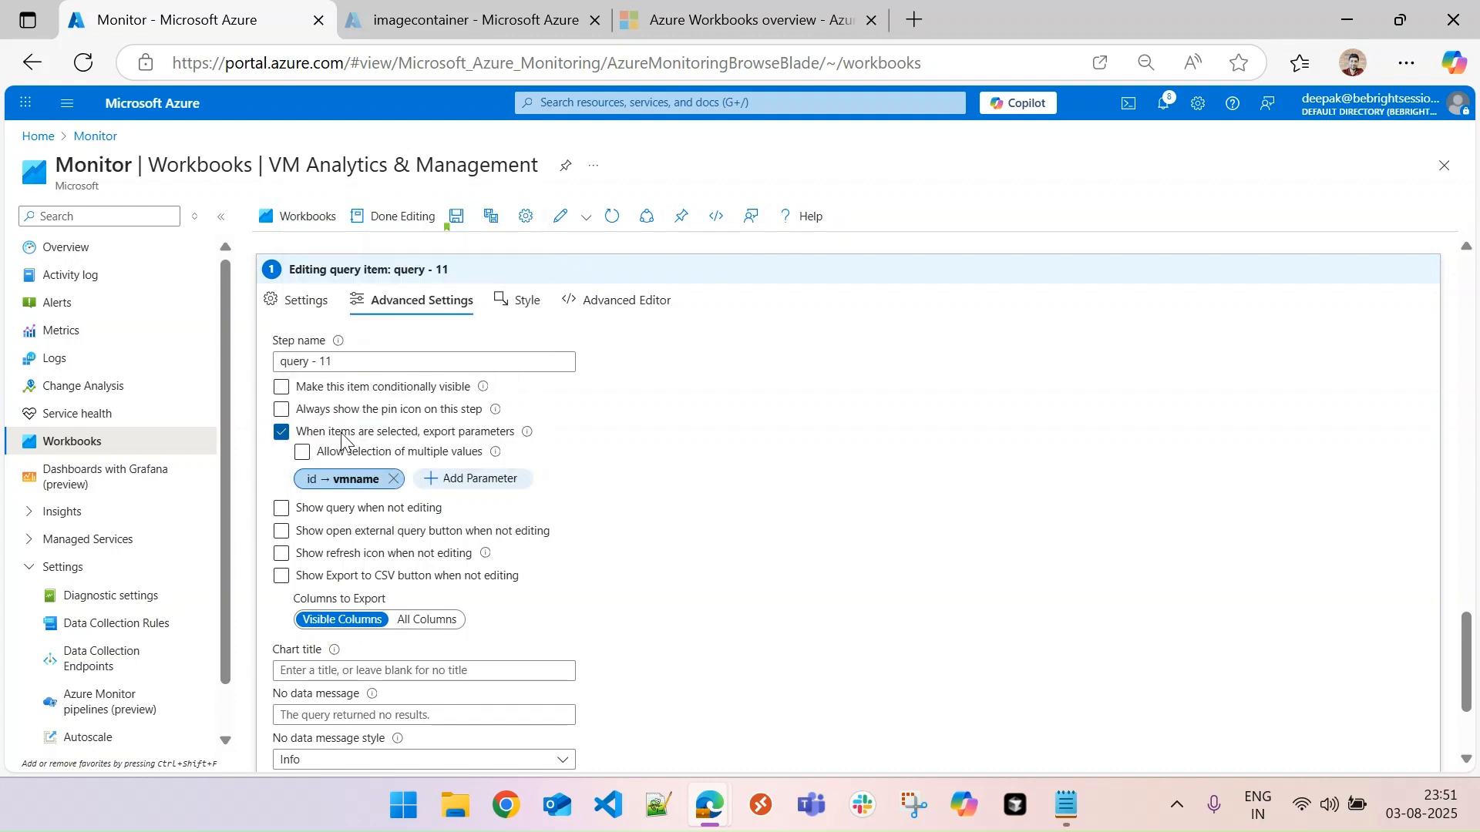
- Add a second exported parameter named properties, leaving the field blank and the type as Text, and save it
{"action": "left_click", "coordinate": [477, 481]}
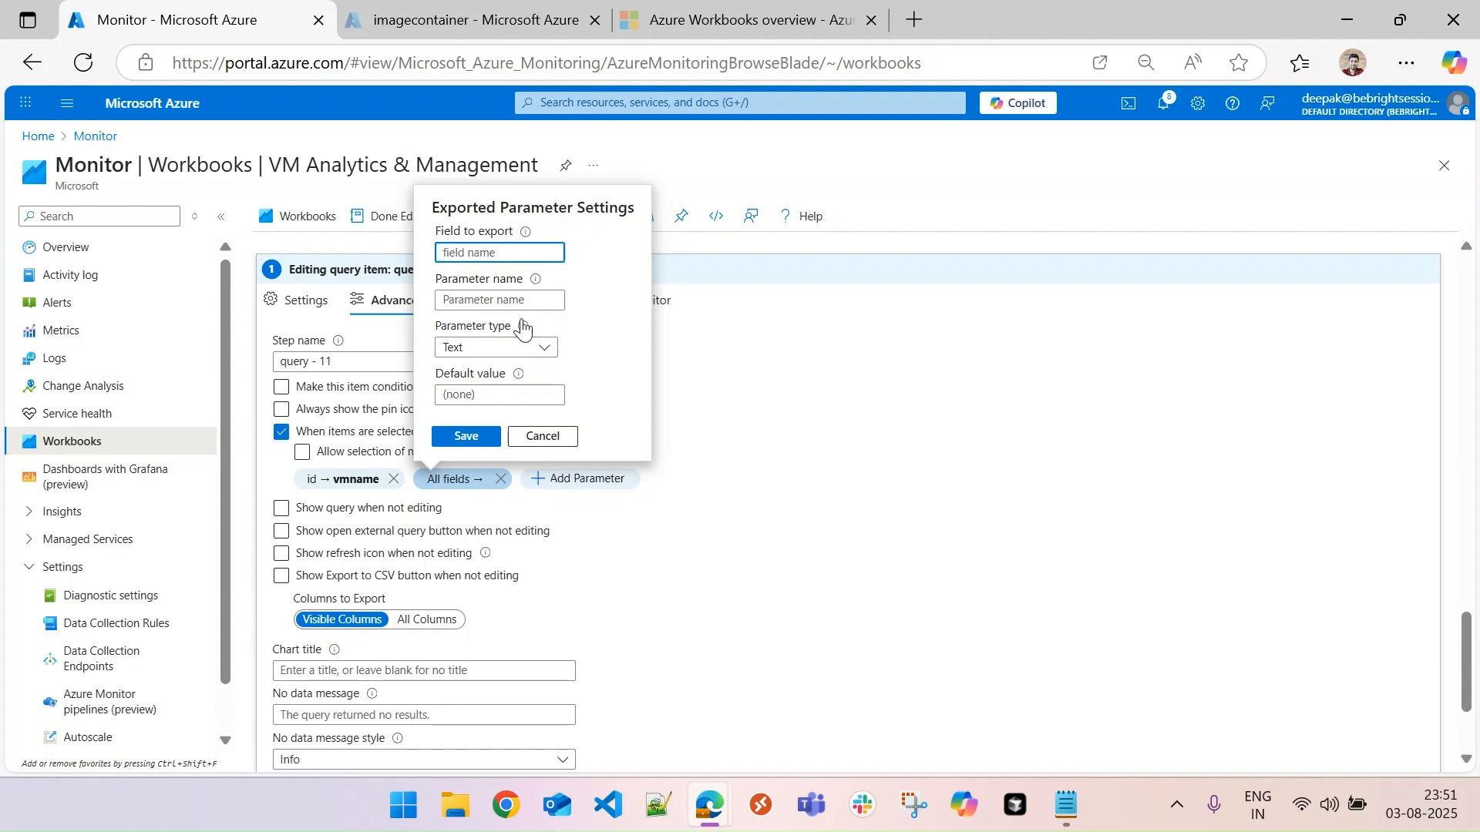
{"action": "left_click", "coordinate": [480, 301]}
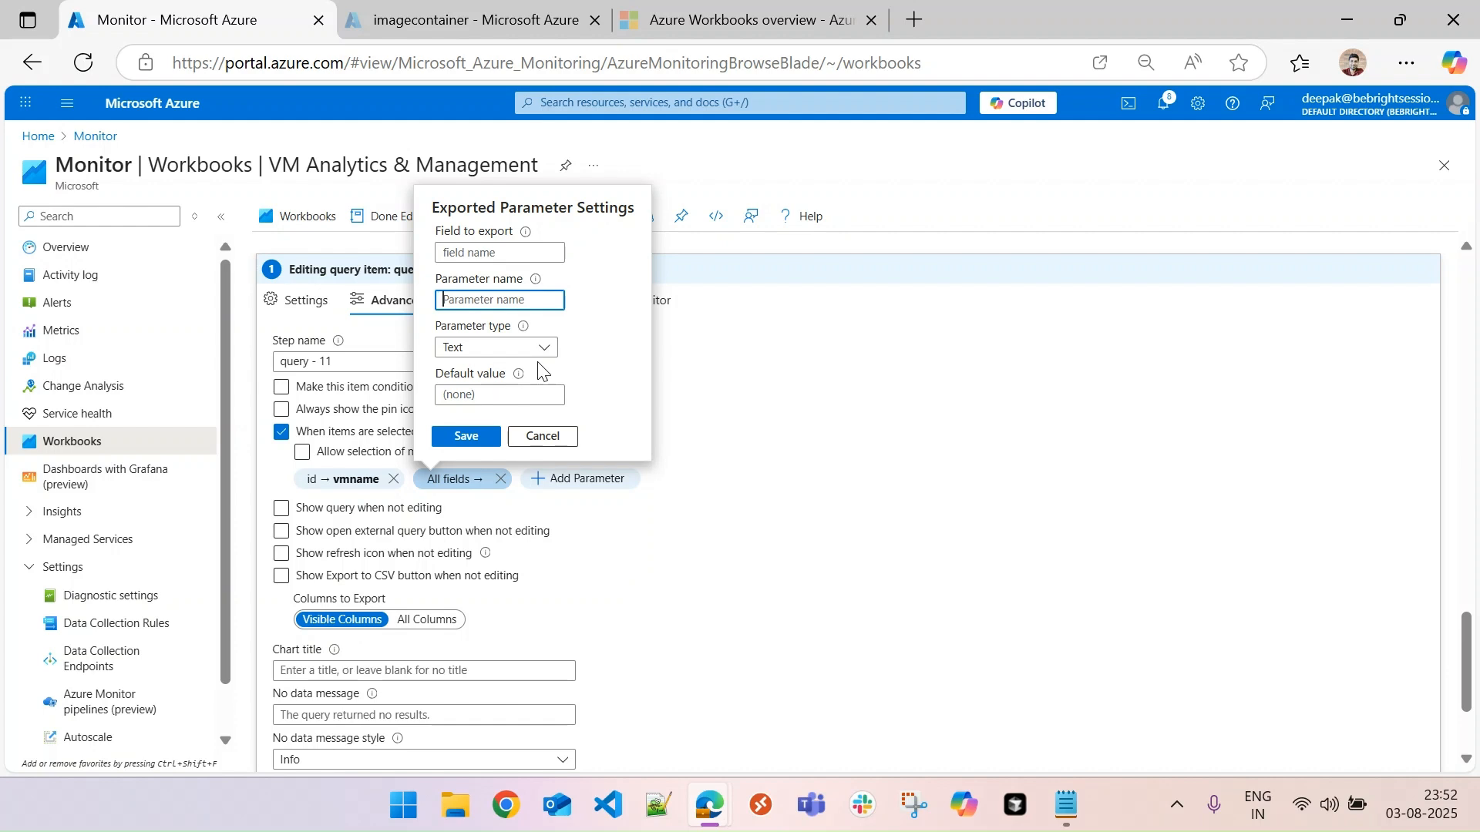
{"action": "type", "text": "properties"}
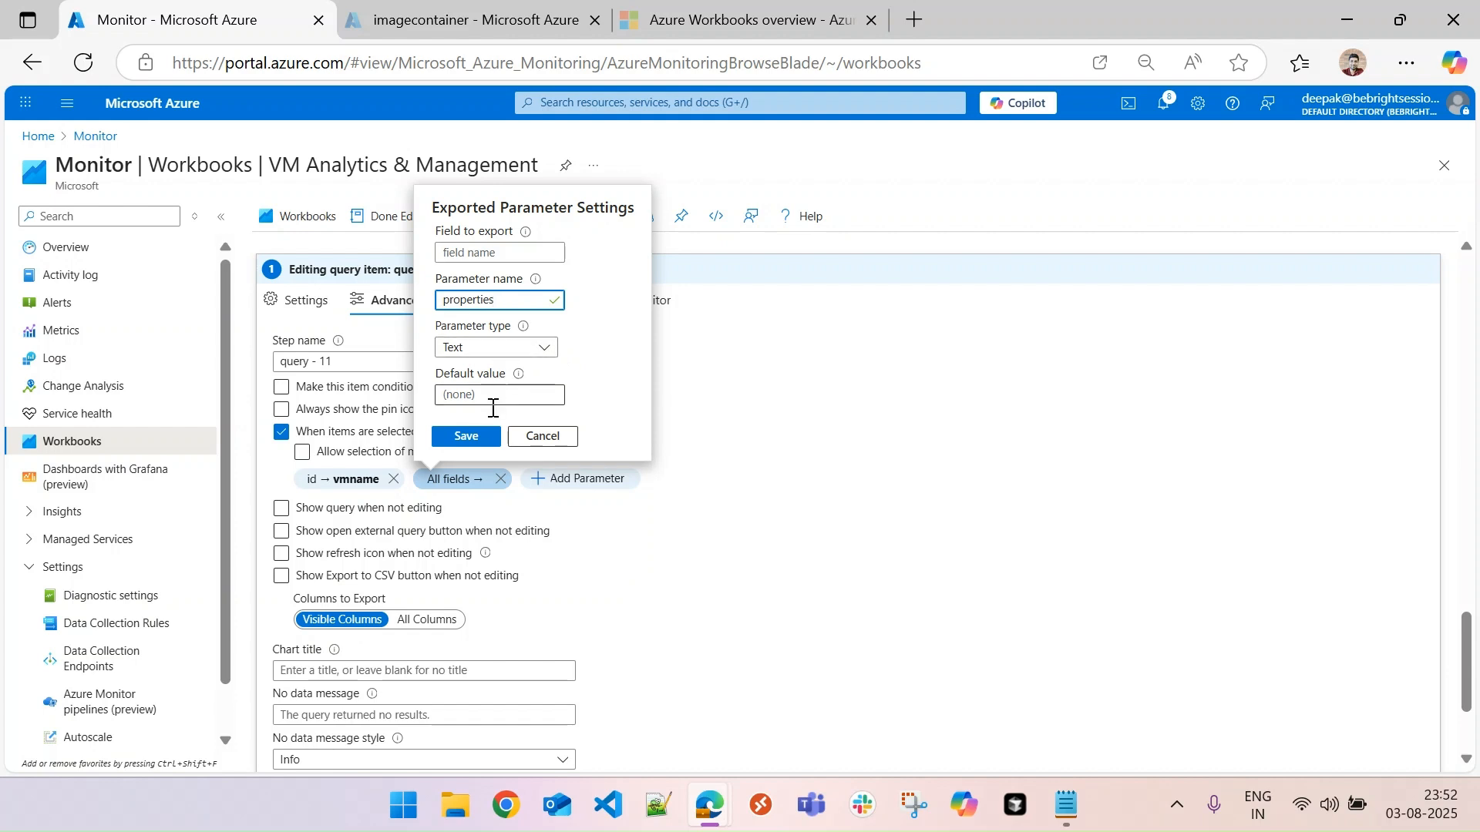
{"action": "left_click", "coordinate": [468, 436]}
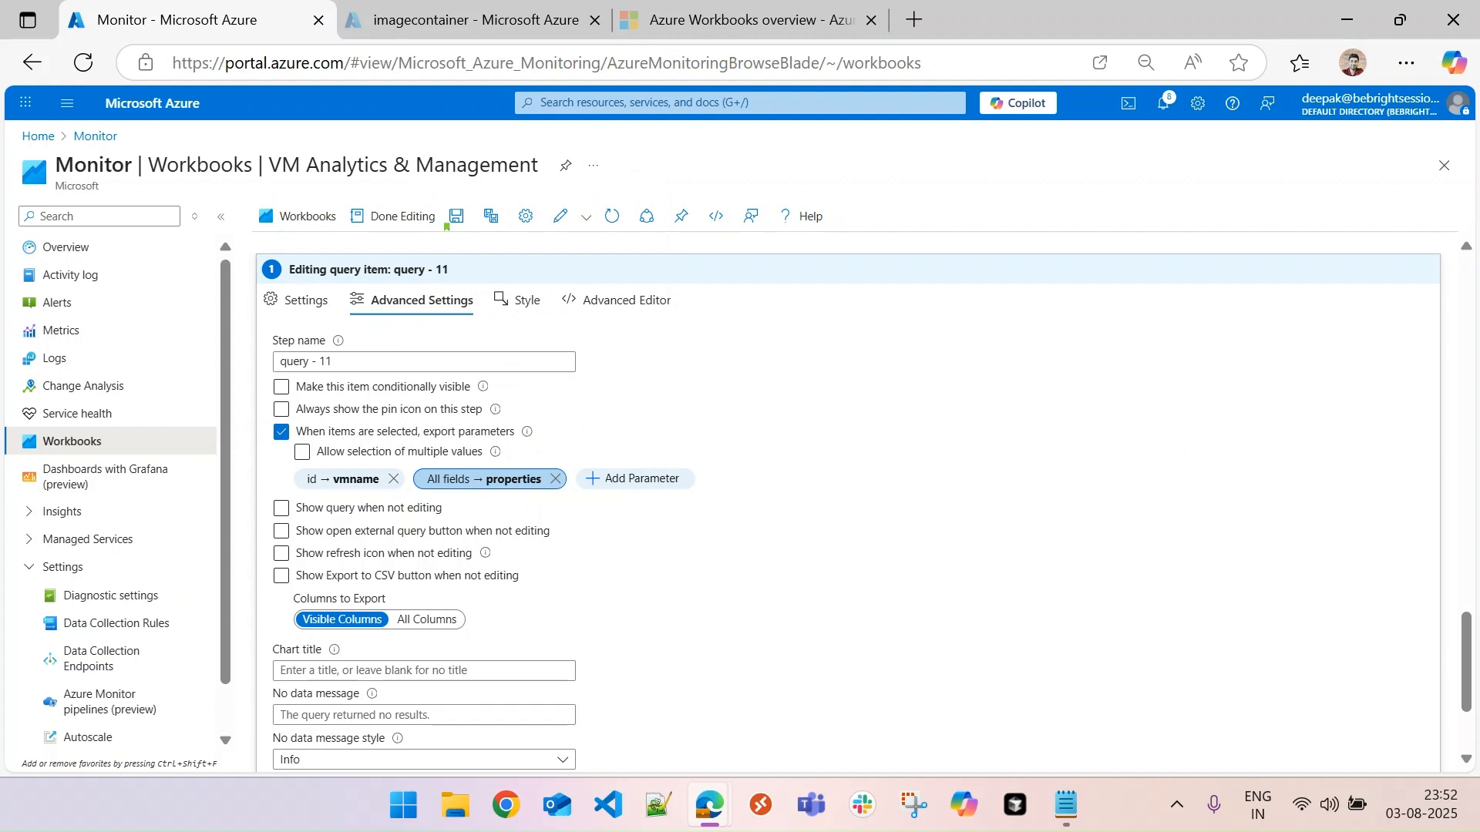
- Show the open external query, refresh and Export to CSV controls when not editing, and finish editing the query item
{"action": "scroll", "coordinate": [1465, 662], "scroll_direction": "down", "scroll_amount": 2}
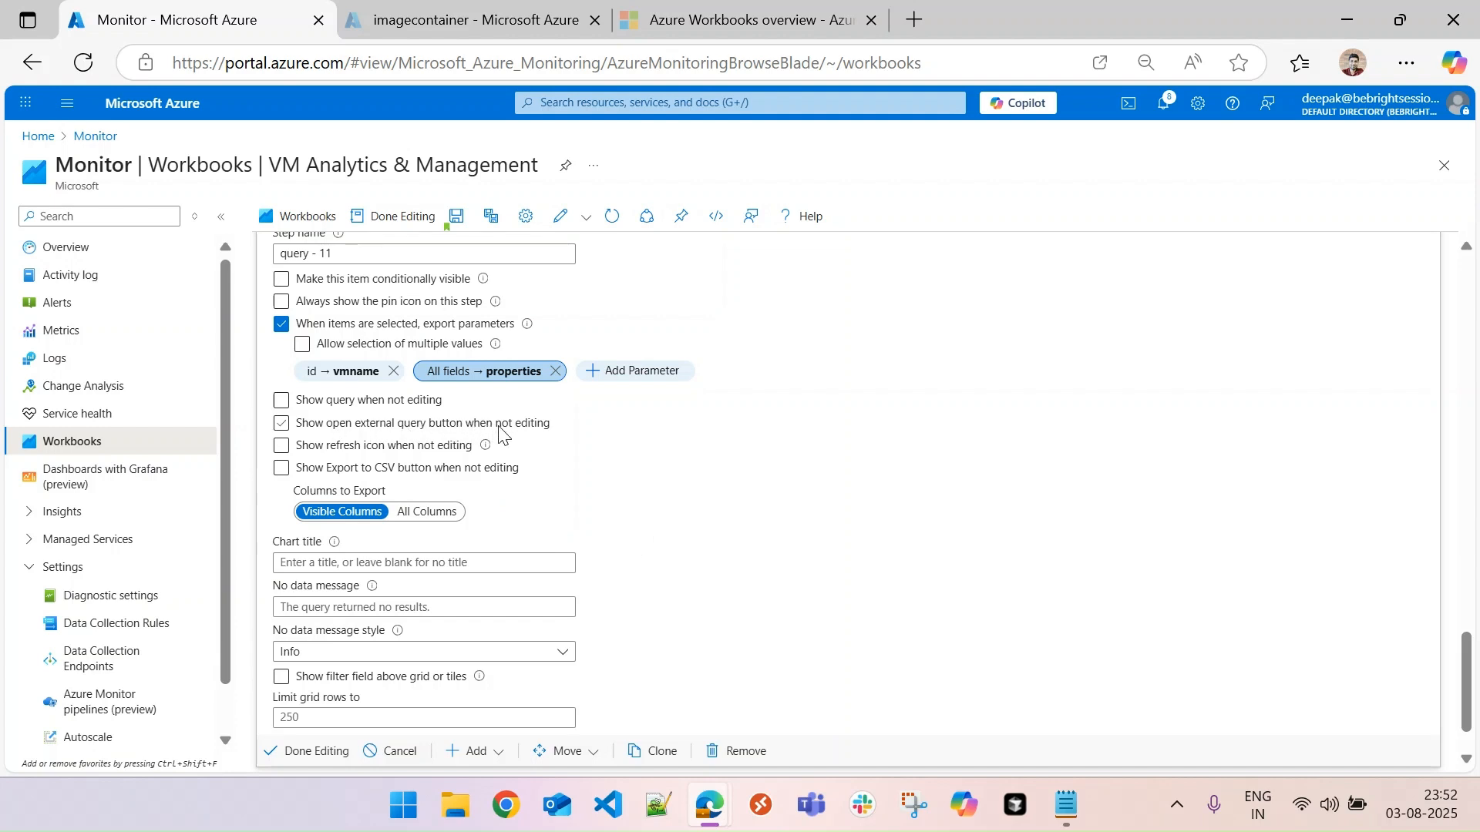
{"action": "left_click", "coordinate": [281, 424]}
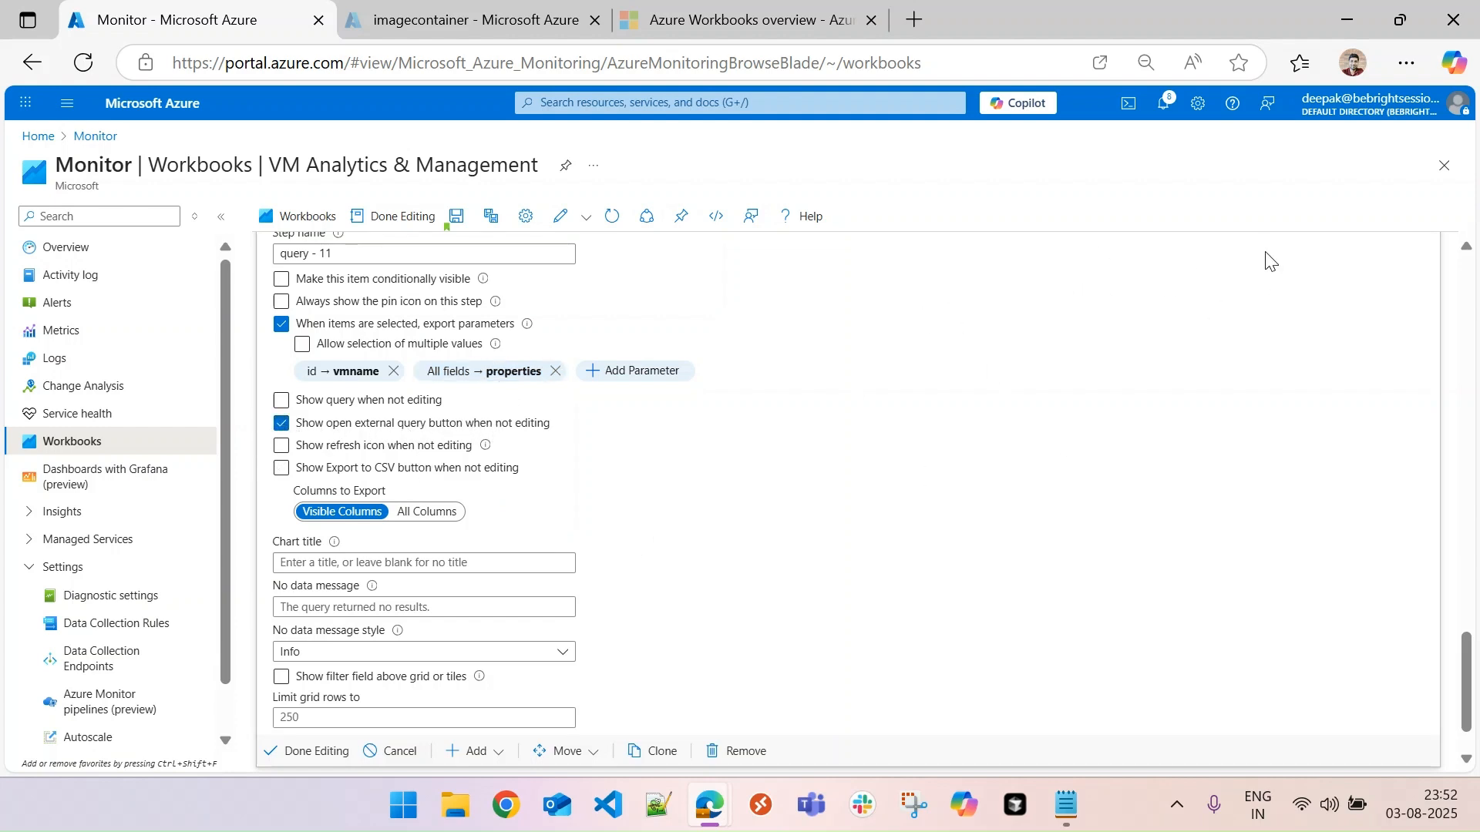
{"action": "left_click", "coordinate": [283, 447]}
{"action": "left_click", "coordinate": [281, 468]}
{"action": "left_click", "coordinate": [316, 752]}
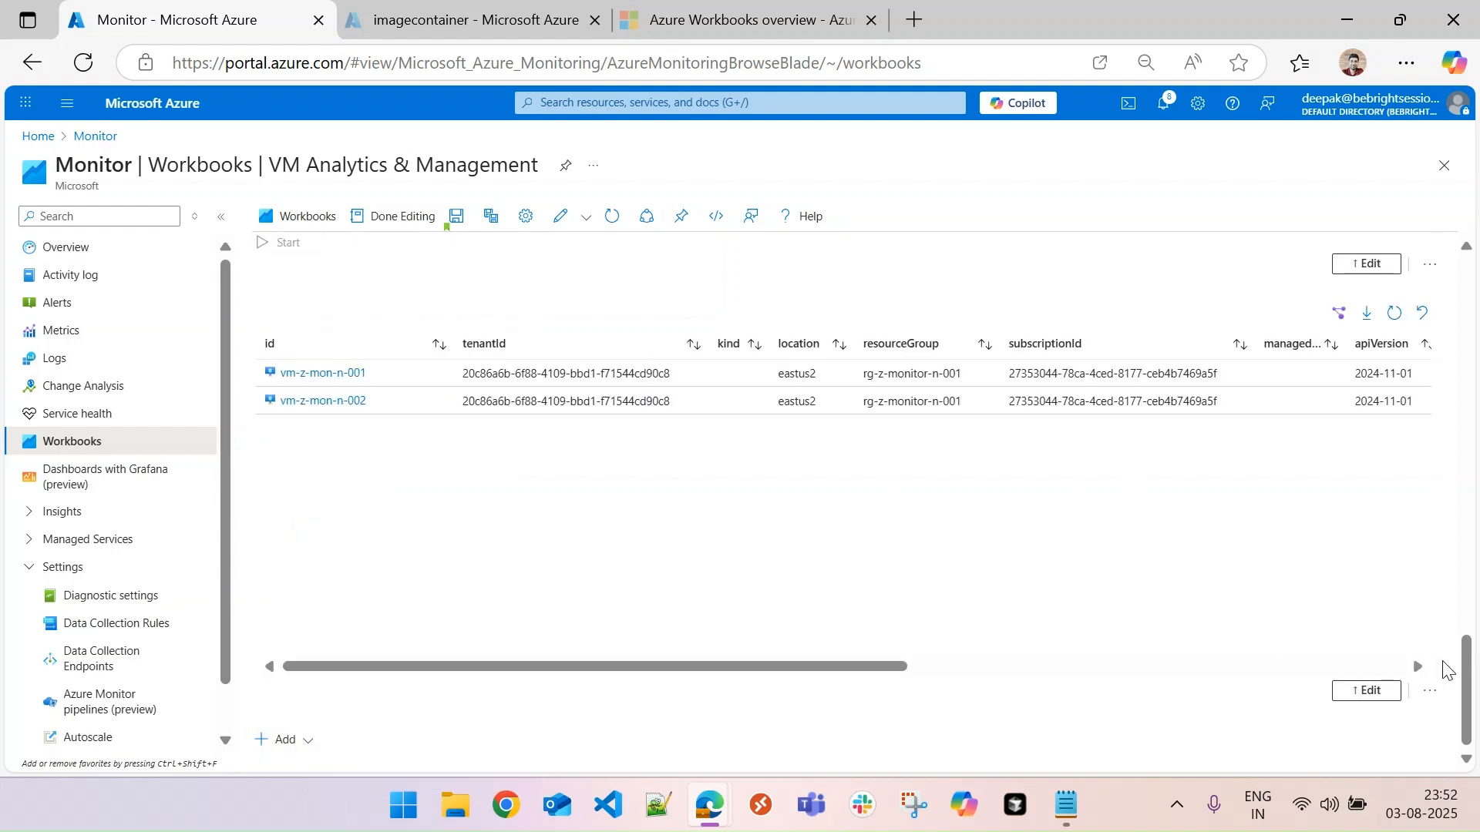
- Select vm-z-mon-n-001 in the VM grid and check the values passed to the vmname and properties parameters
{"action": "scroll", "coordinate": [1462, 685], "scroll_direction": "up", "scroll_amount": 3}
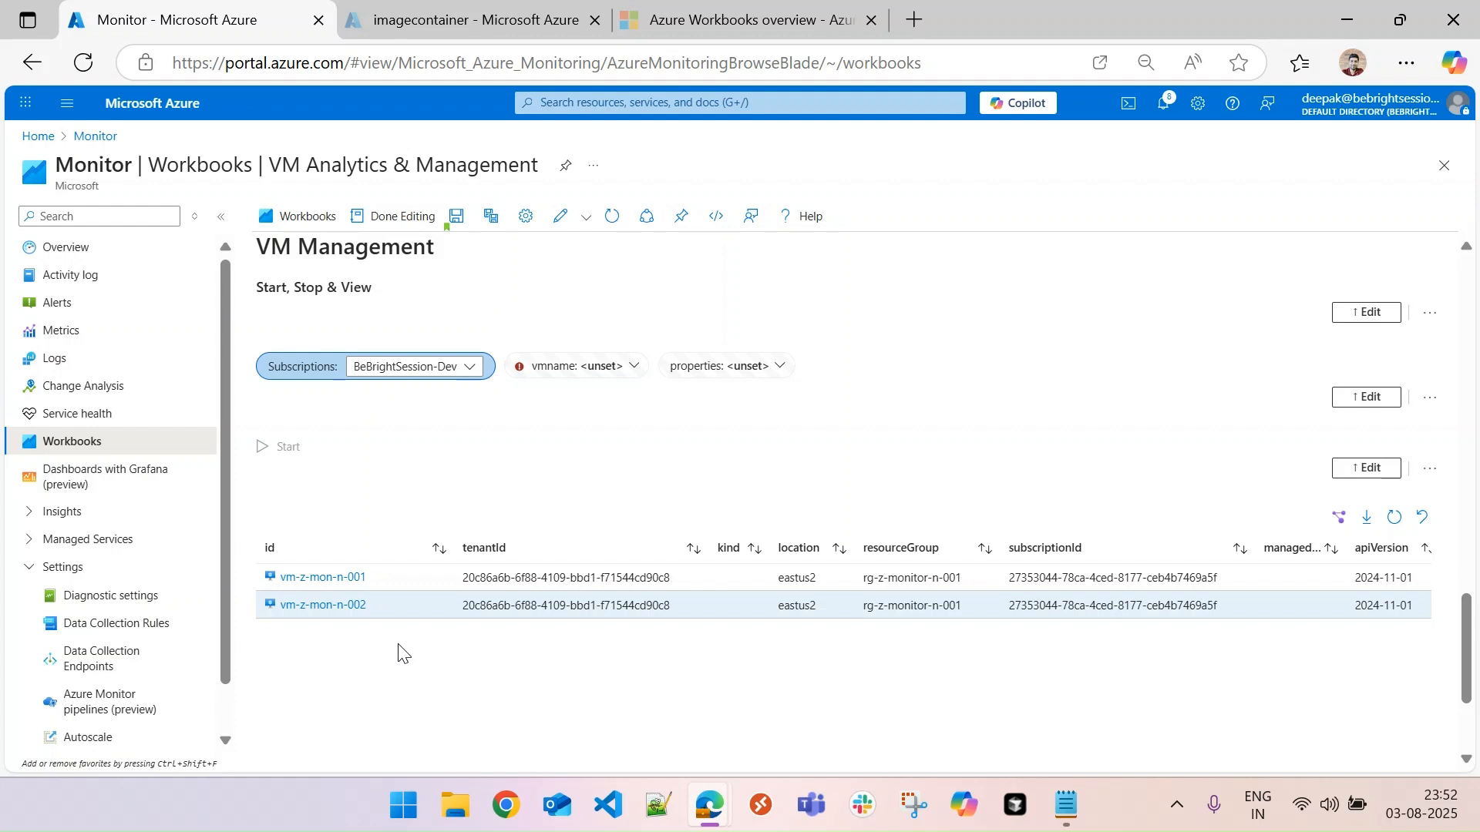
{"action": "left_click", "coordinate": [382, 578]}
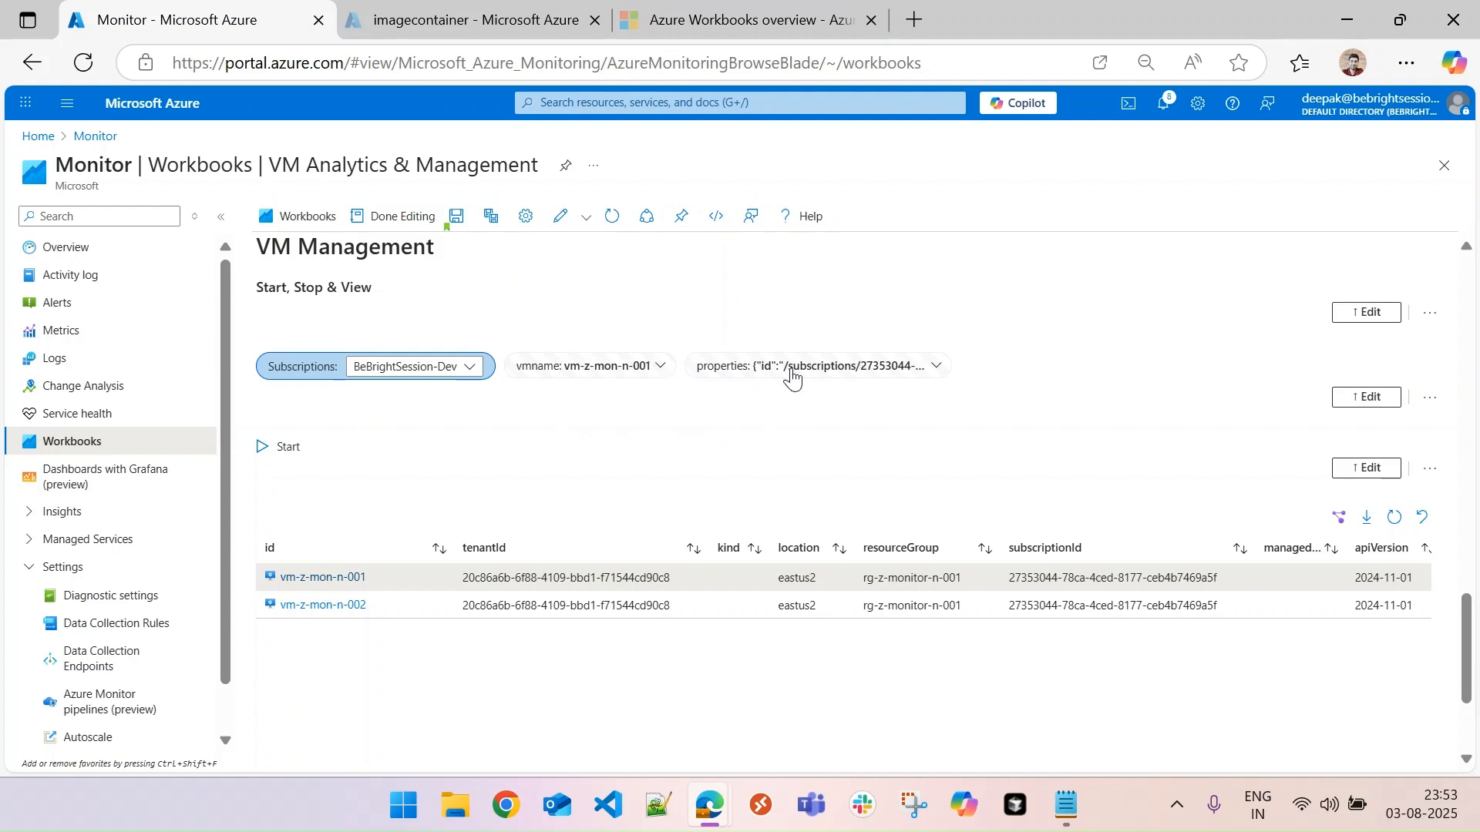
{"action": "mouse_move", "coordinate": [877, 369]}
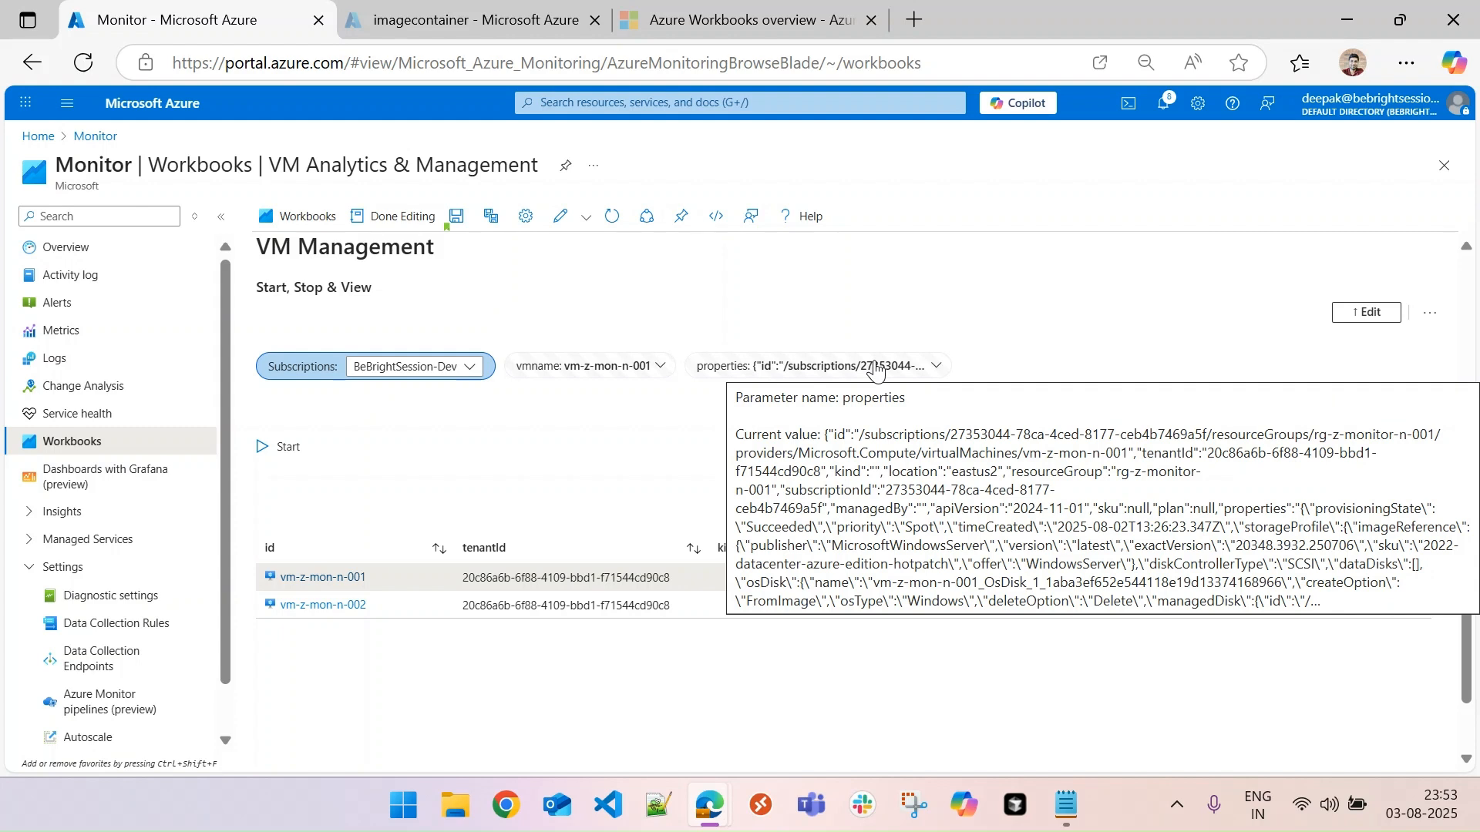
- Open the Start action for the selected VM and review its title and description
{"action": "left_click", "coordinate": [282, 445]}
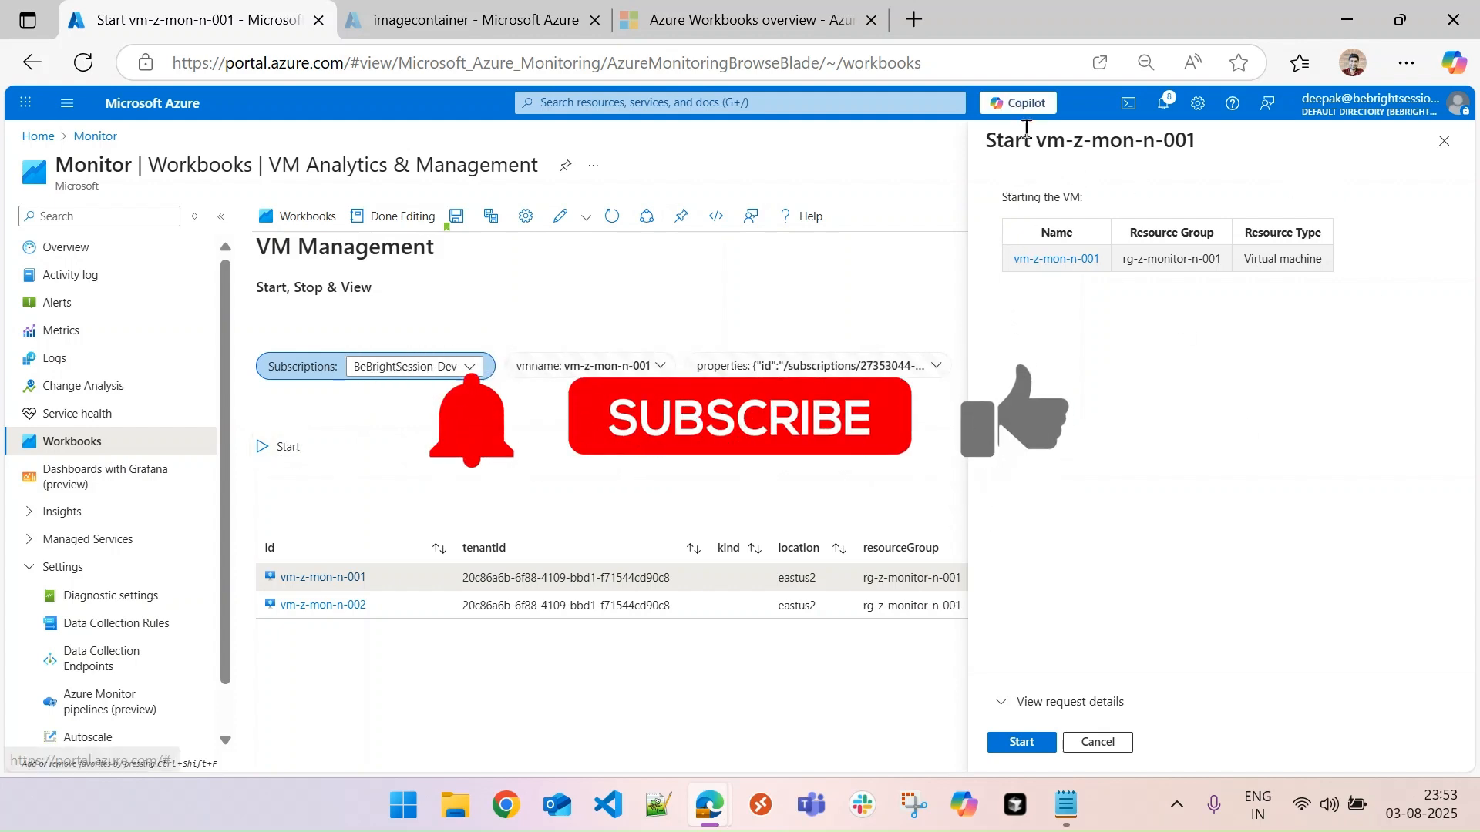
{"action": "left_click_drag", "start_coordinate": [1035, 140], "coordinate": [1200, 142]}
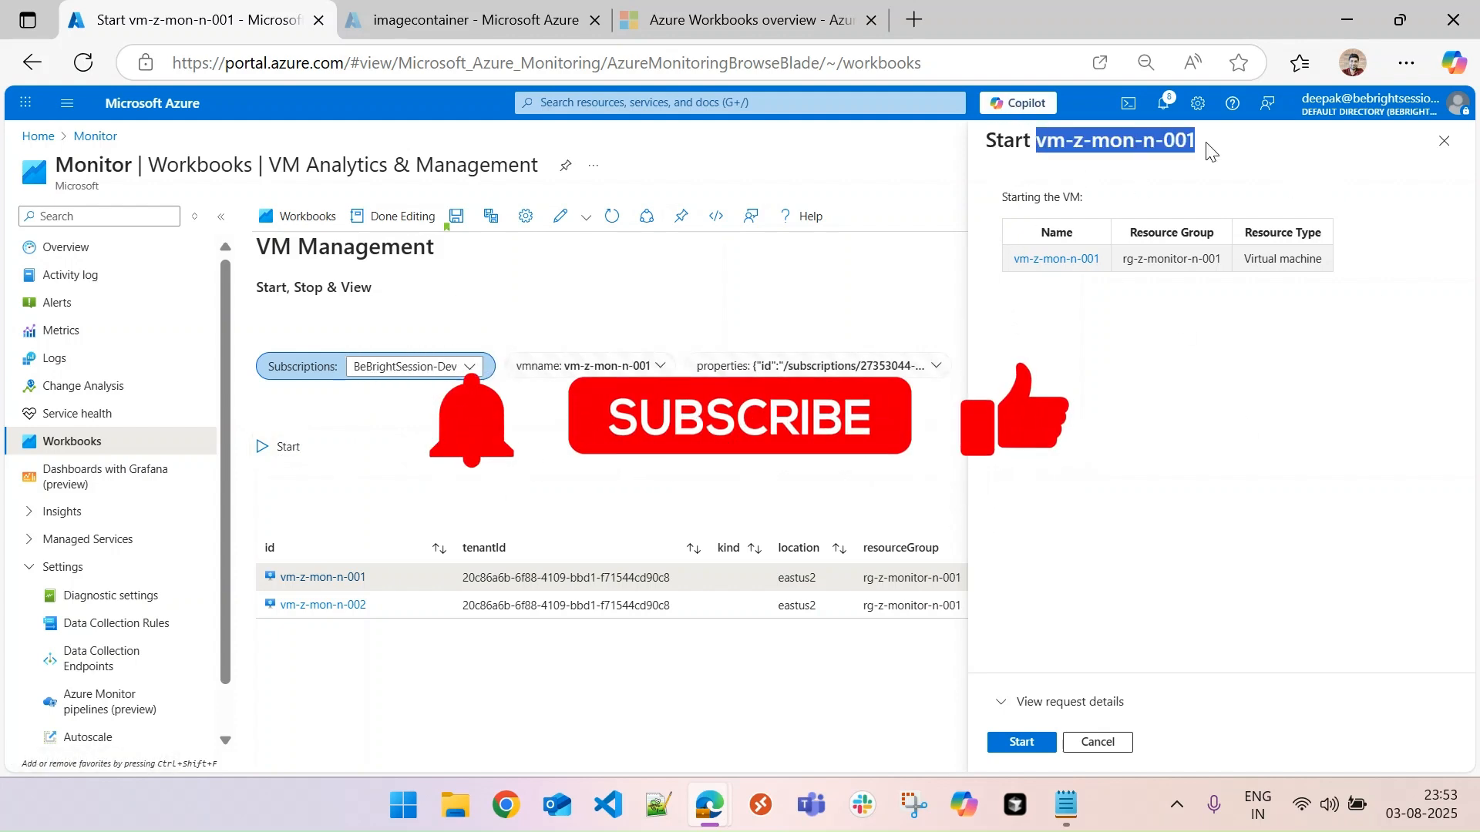
{"action": "left_click", "coordinate": [1052, 200]}
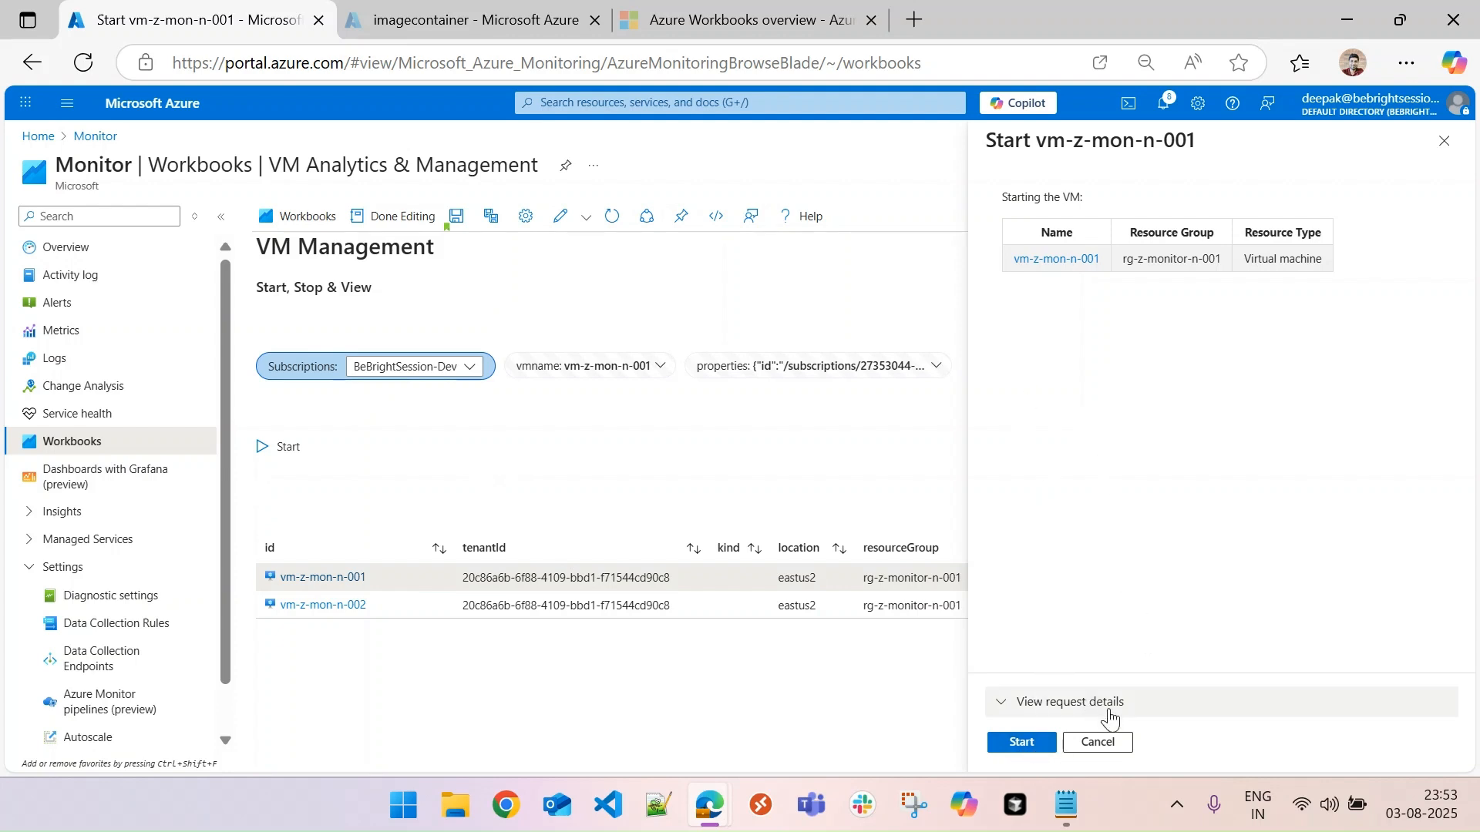
- Close the Start action pane and add a second button named Stop with the Stop icon to the links toolbar
{"action": "left_click", "coordinate": [1102, 743]}
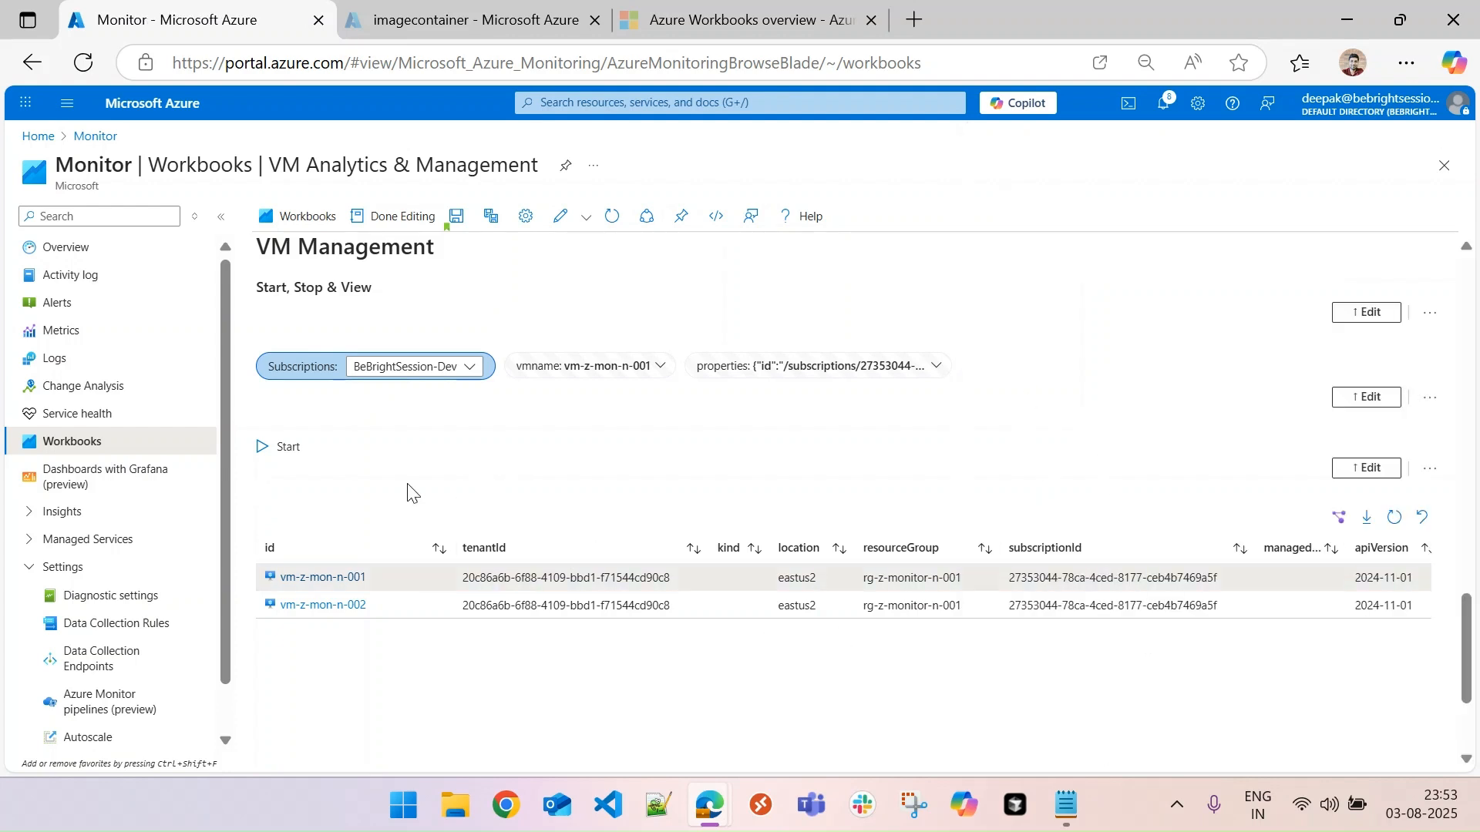
{"action": "left_click", "coordinate": [1366, 468]}
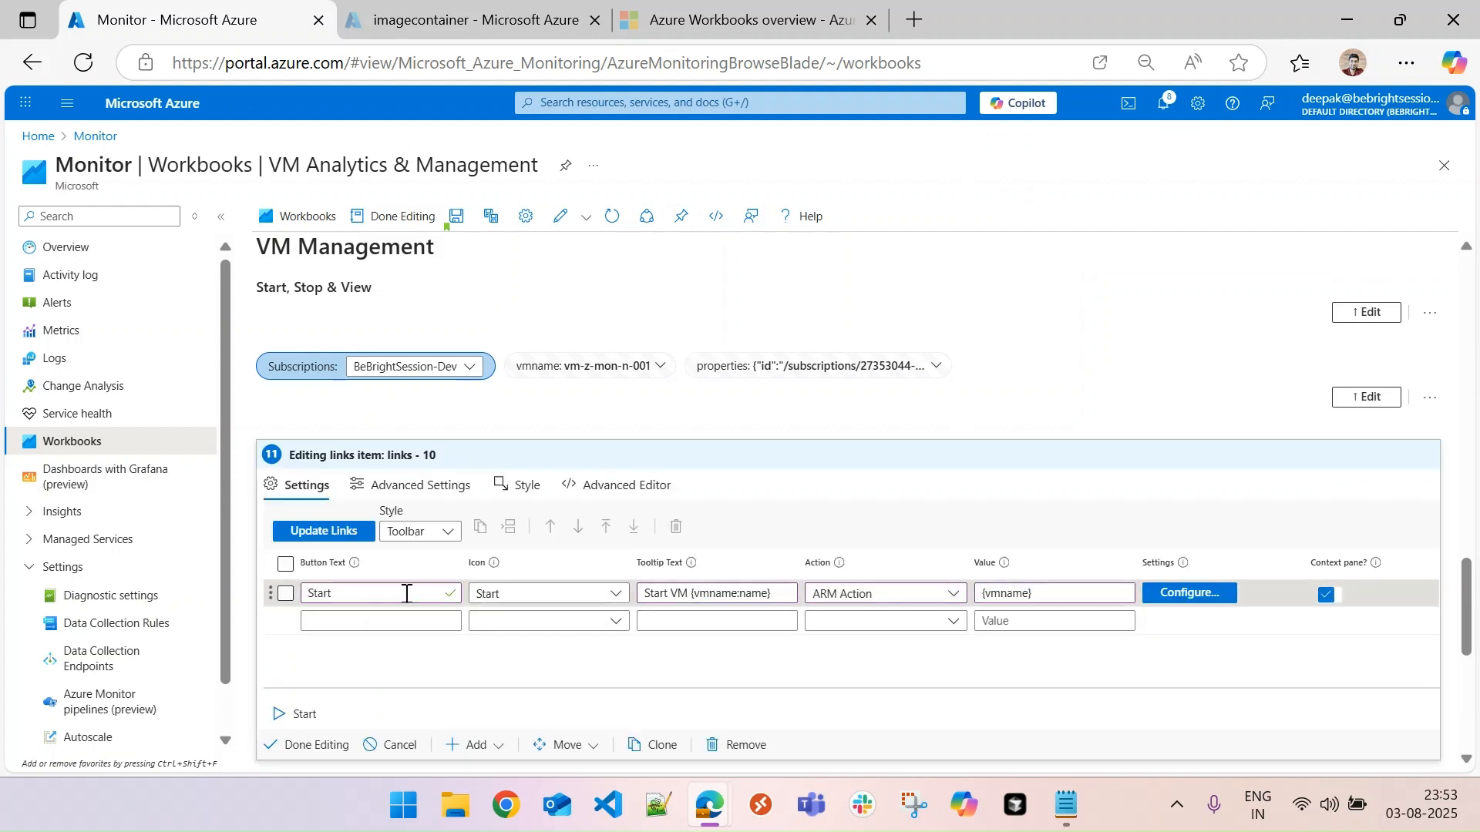
{"action": "left_click", "coordinate": [364, 621]}
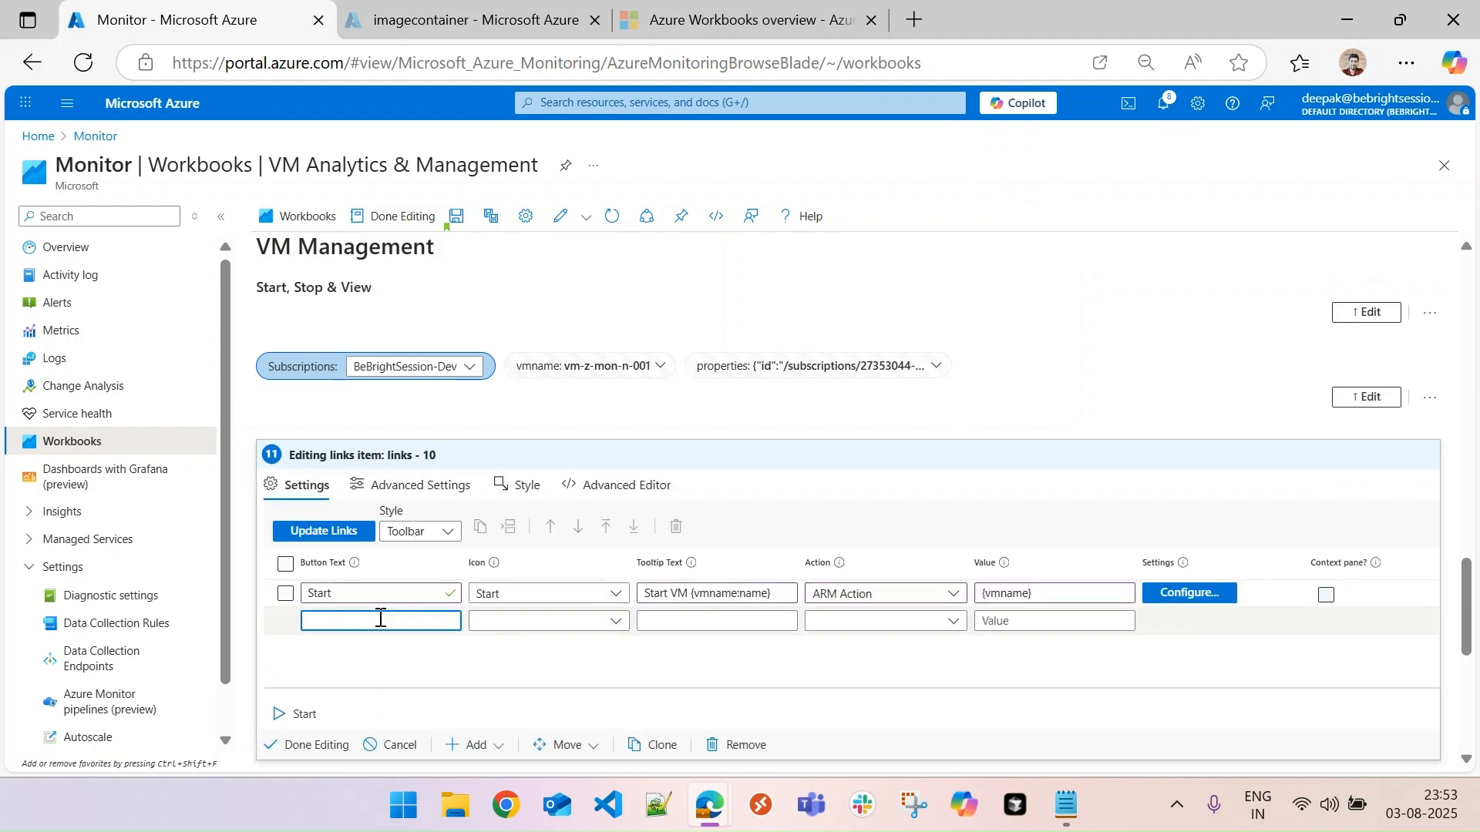
{"action": "type", "text": "Stop"}
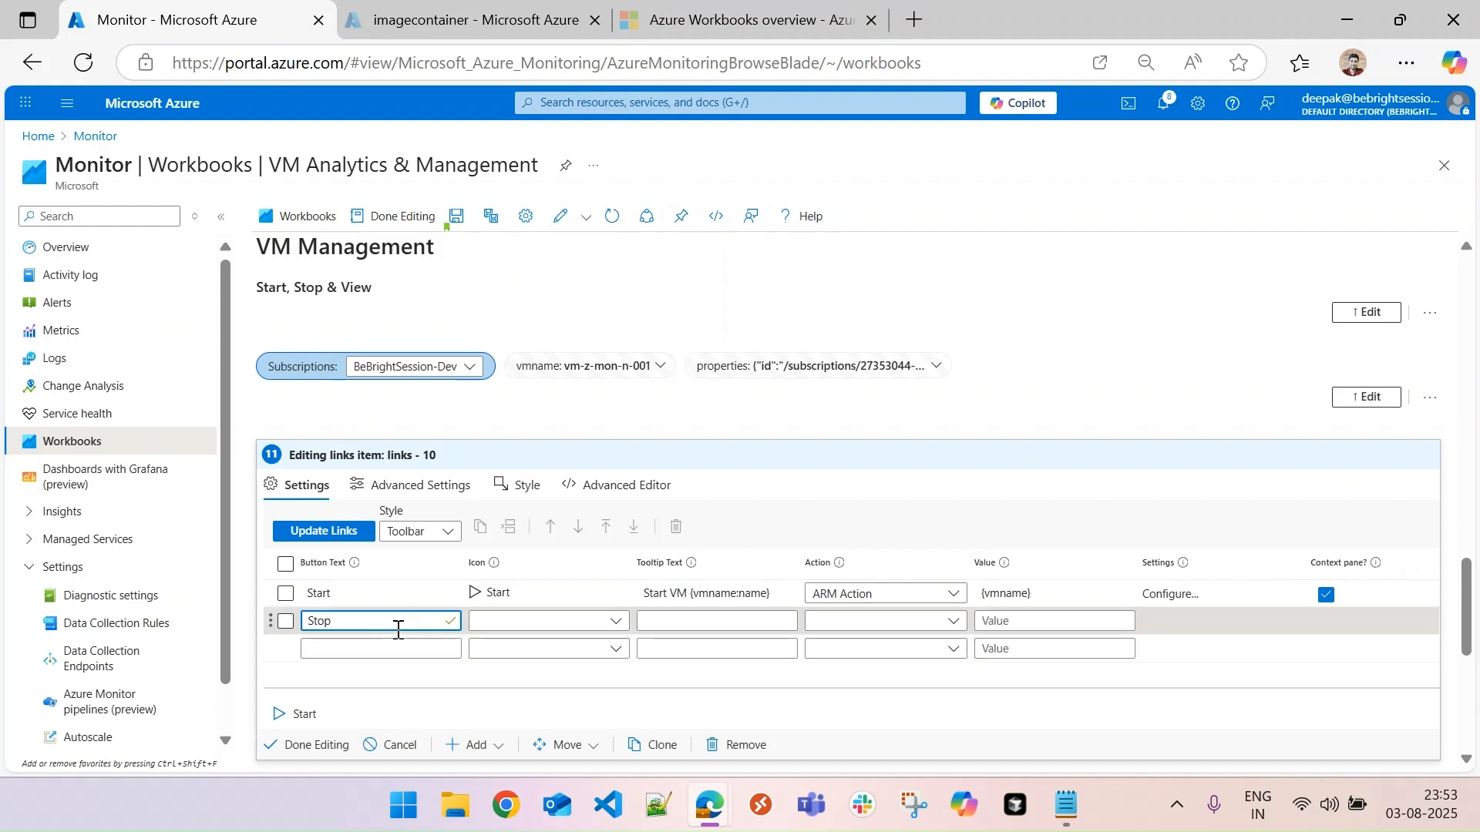
{"action": "left_click", "coordinate": [515, 621]}
{"action": "type", "text": "stop"}
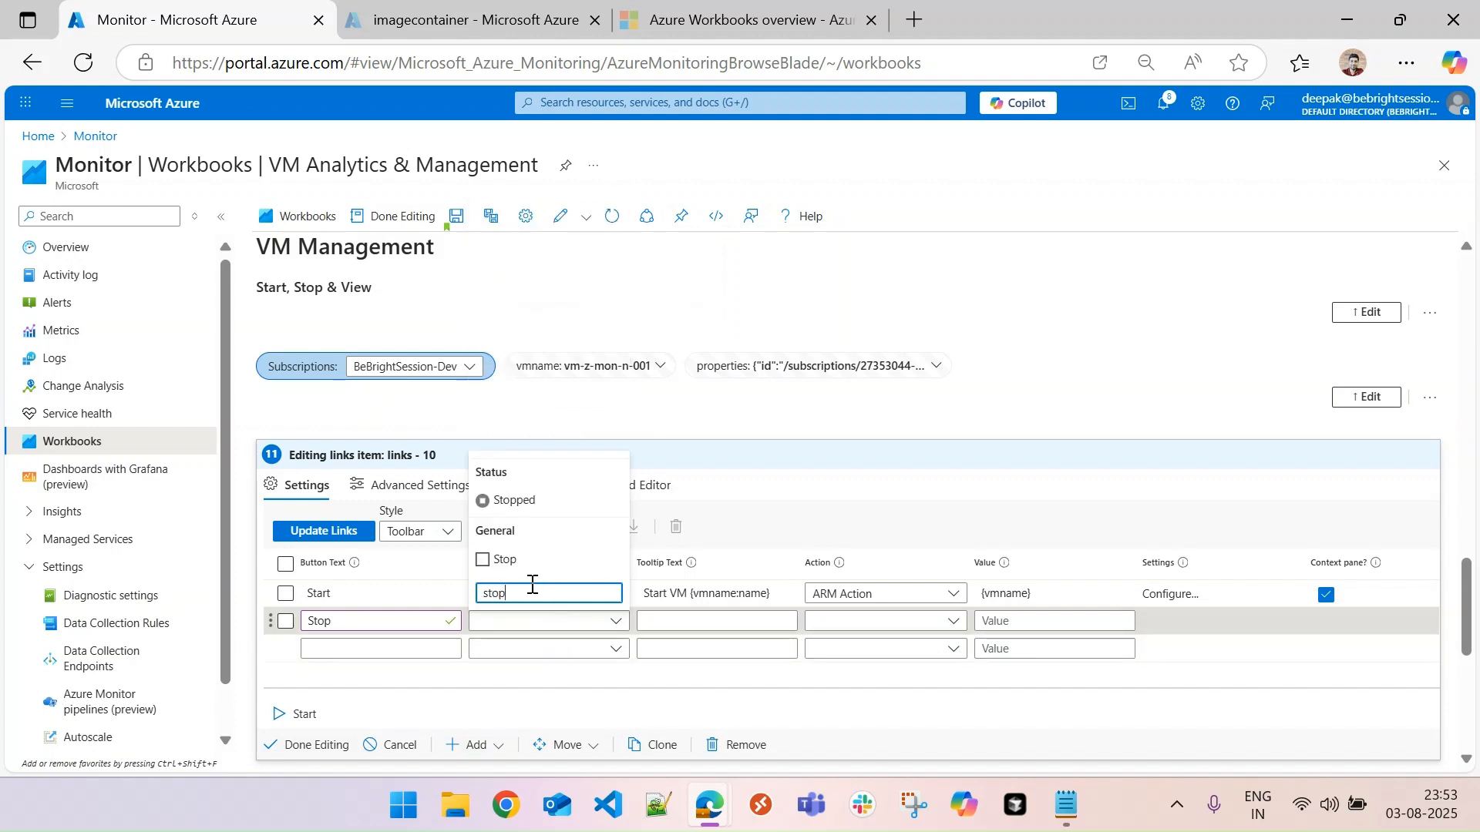
{"action": "left_click", "coordinate": [510, 560]}
- Give the Stop button the tooltip "Stop VM {vmname:name}", the ARM Action type and the value {vmname}
{"action": "left_click", "coordinate": [674, 621]}
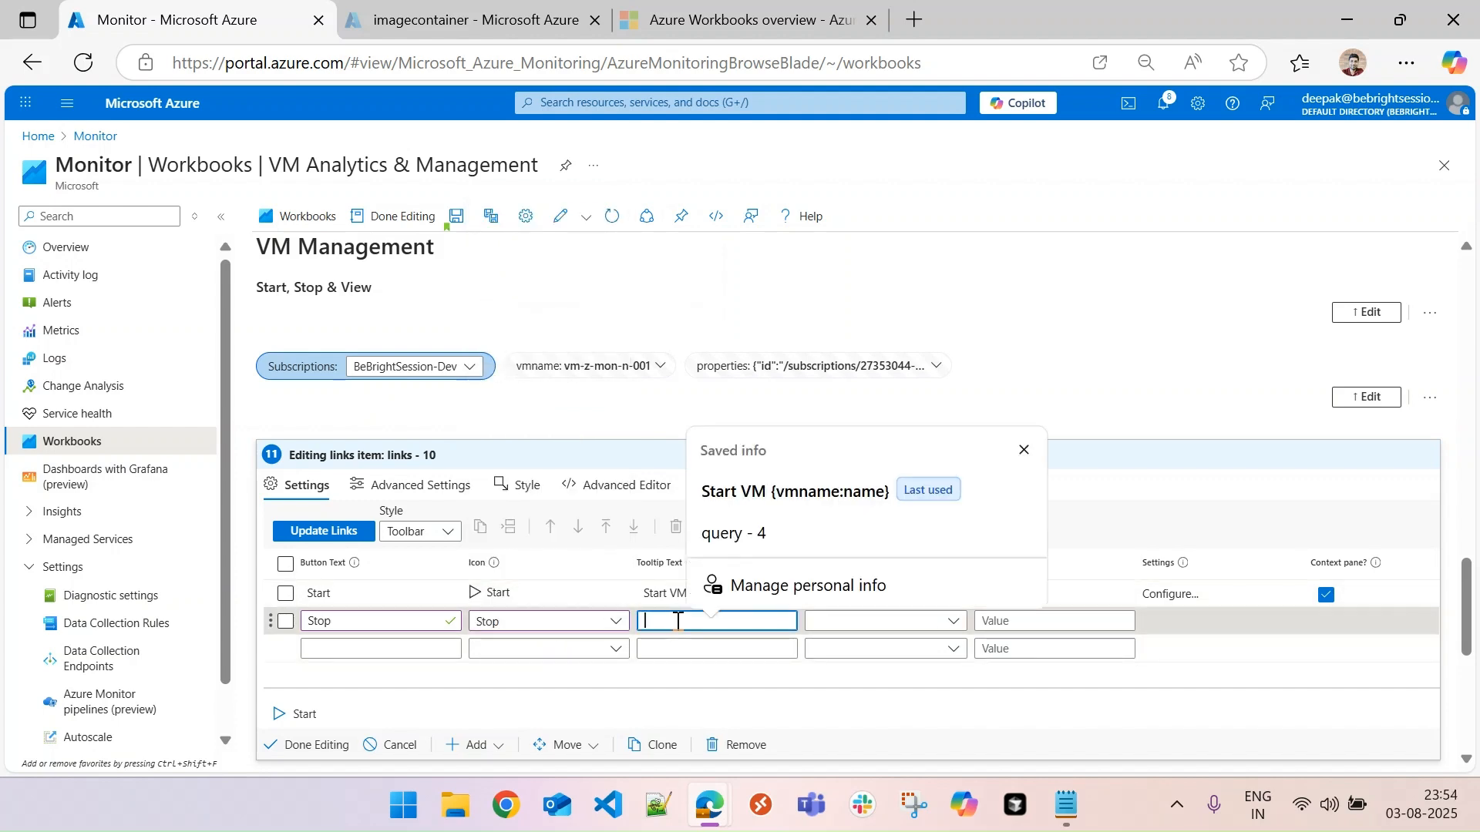
{"action": "type", "text": "Stop VM"}
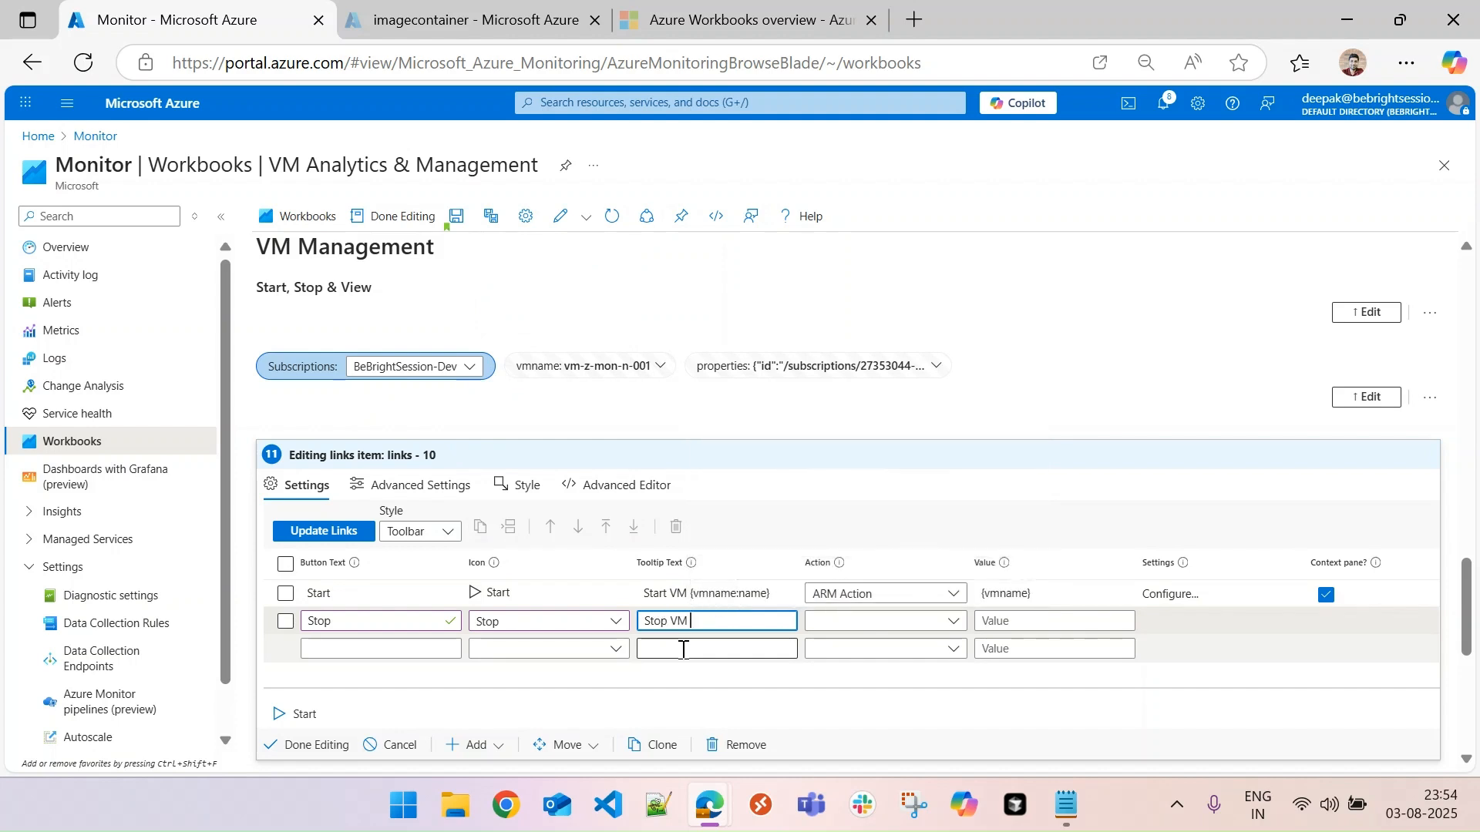
{"action": "type", "text": " {vmname:name"}
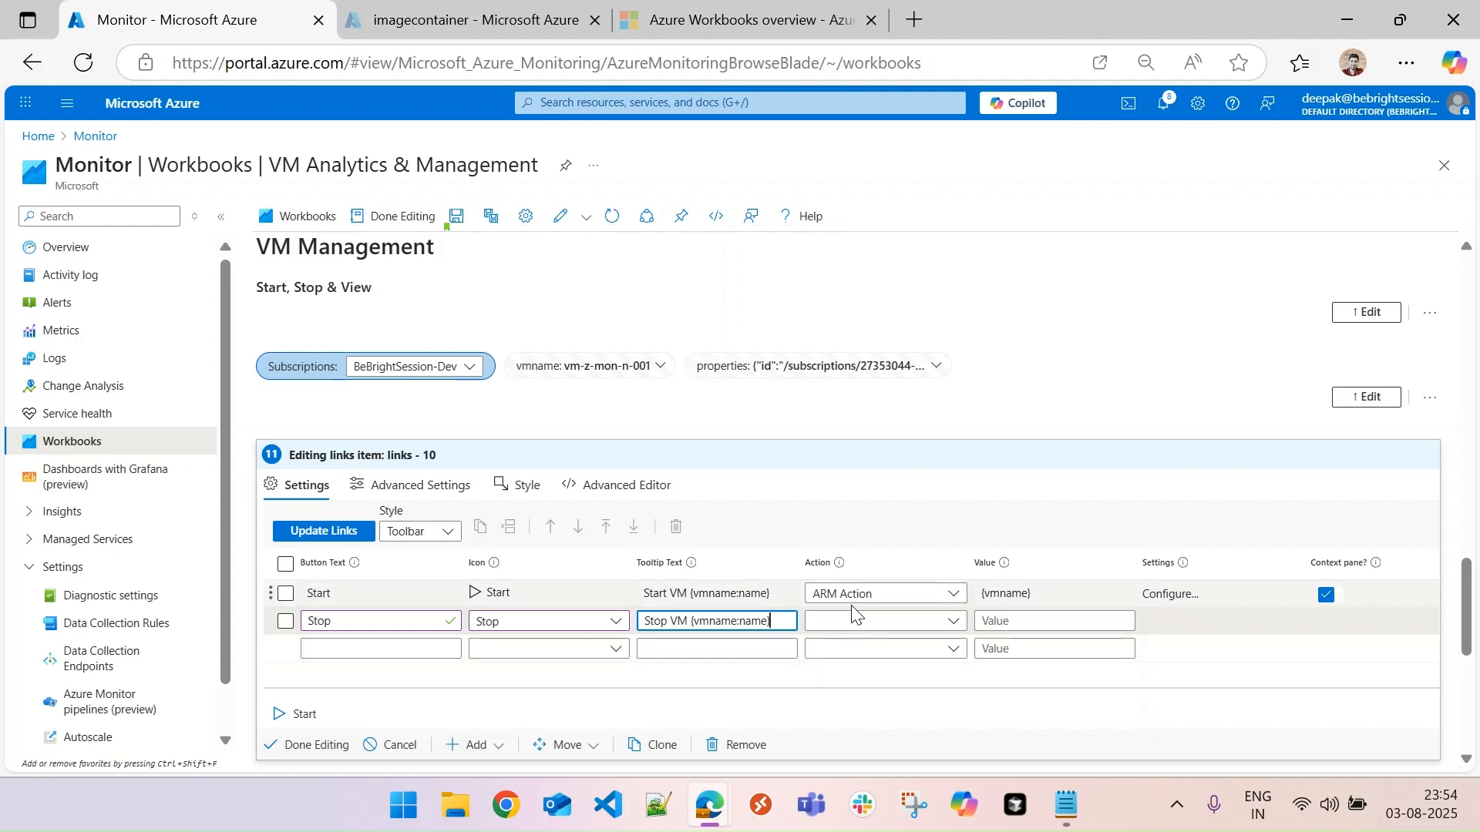
{"action": "left_click", "coordinate": [861, 628]}
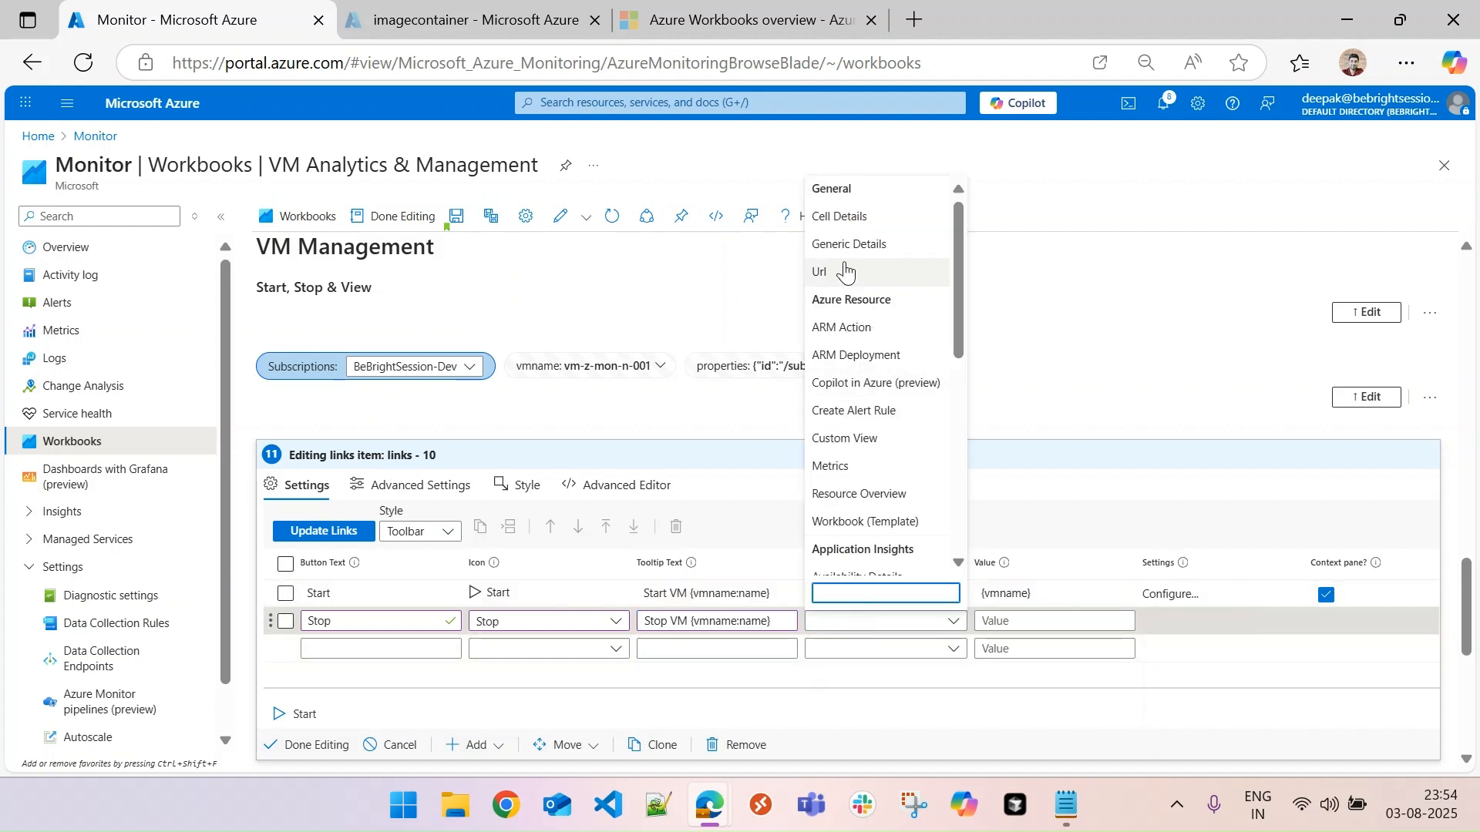
{"action": "left_click", "coordinate": [860, 328]}
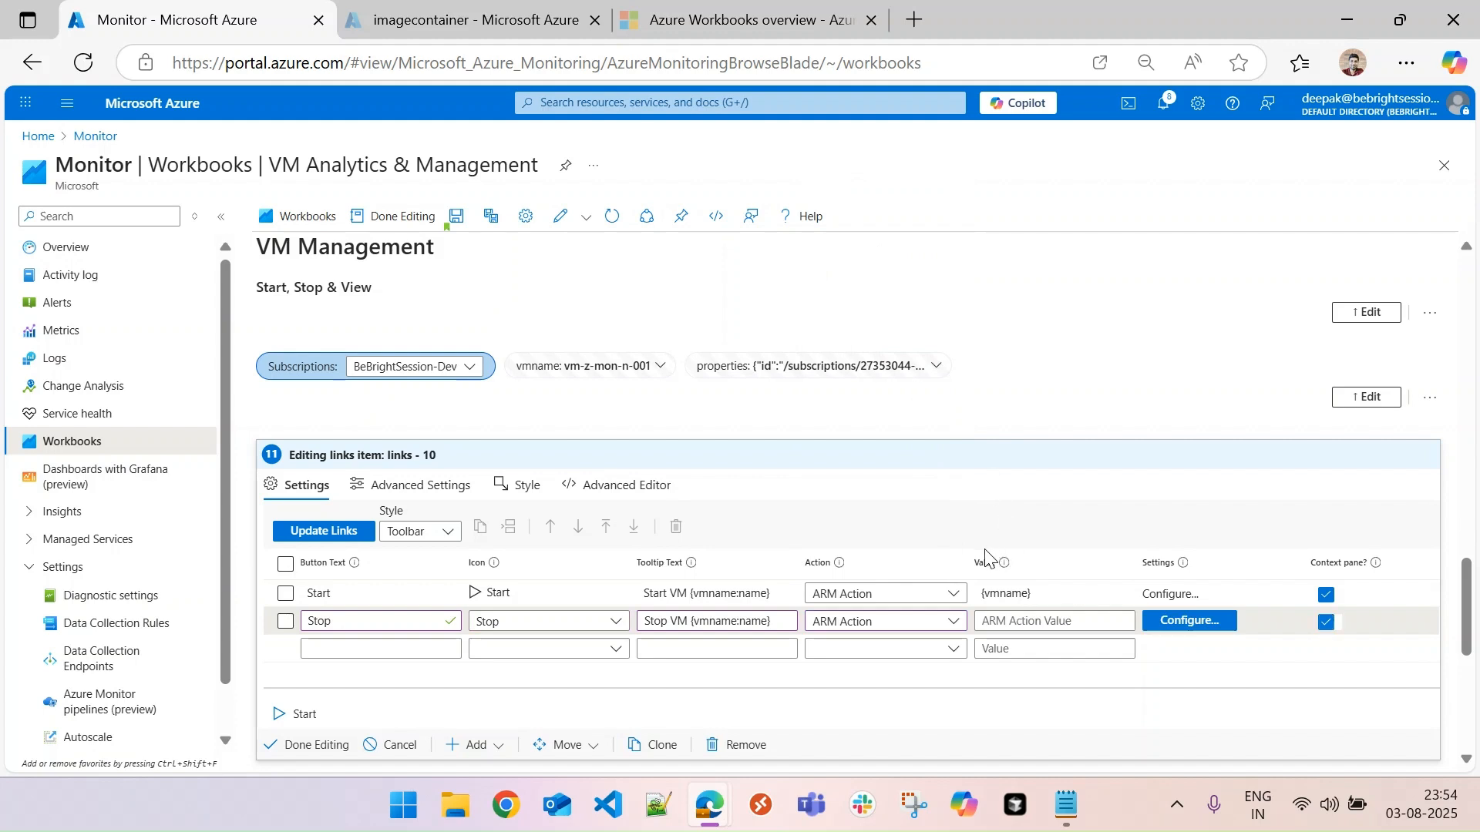
{"action": "left_click", "coordinate": [1044, 621]}
{"action": "type", "text": "{vmname"}
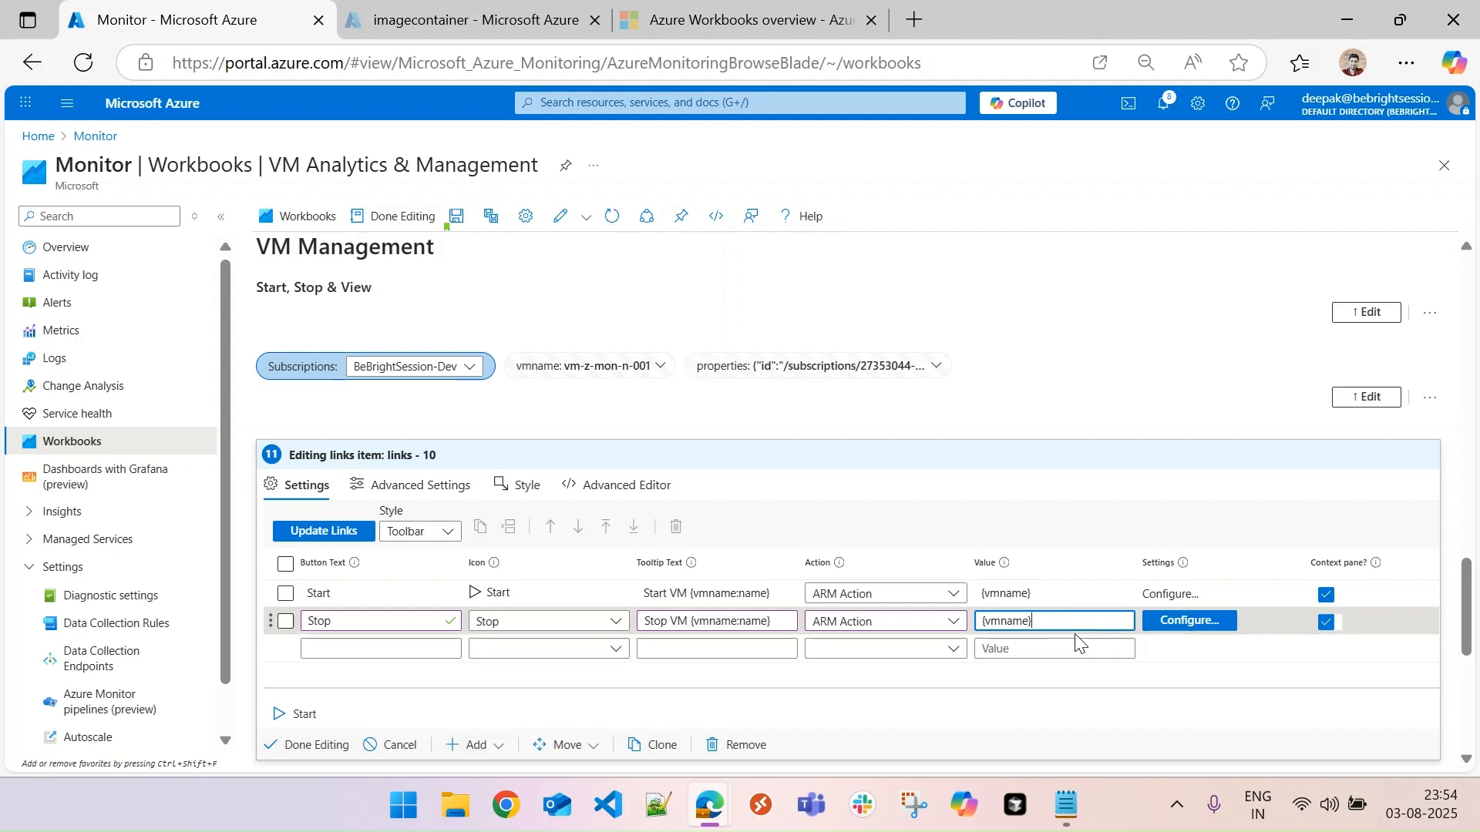
- Open the Stop button's ARM action configuration and set its action path to {vmname}/stop
{"action": "left_click", "coordinate": [1195, 622]}
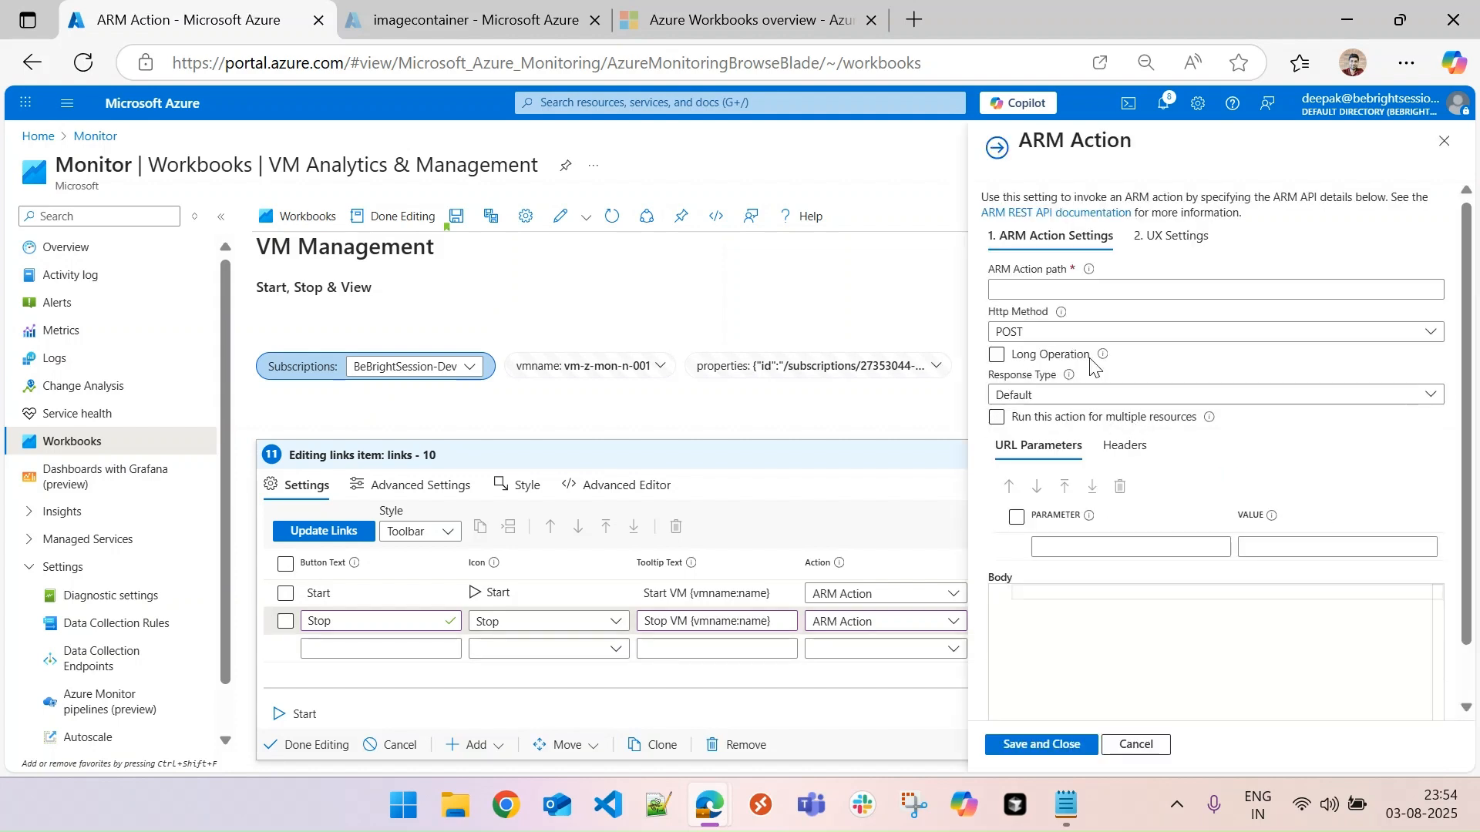
{"action": "left_click", "coordinate": [1025, 291]}
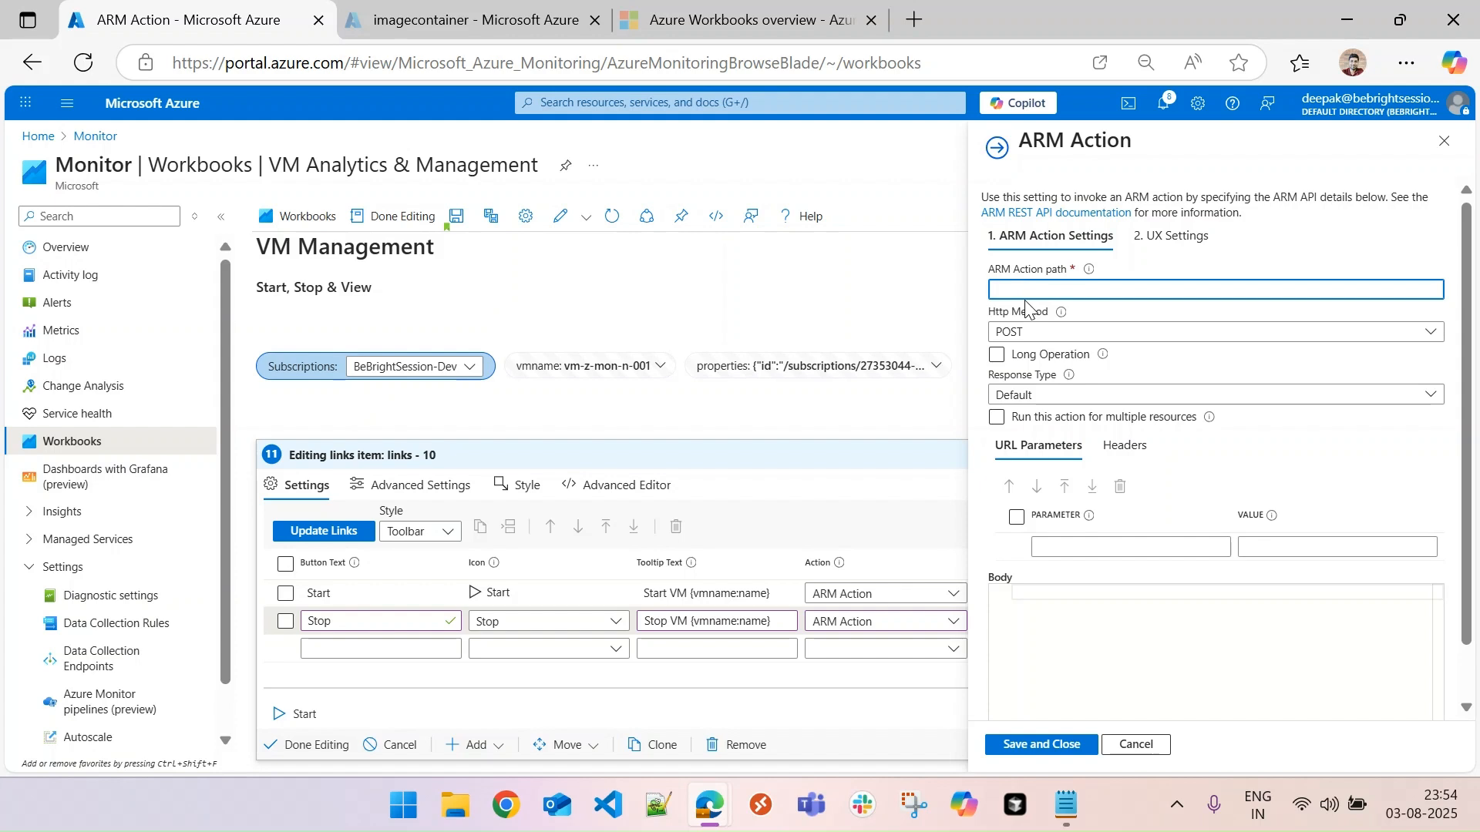
{"action": "type", "text": "{vmname}/stop"}
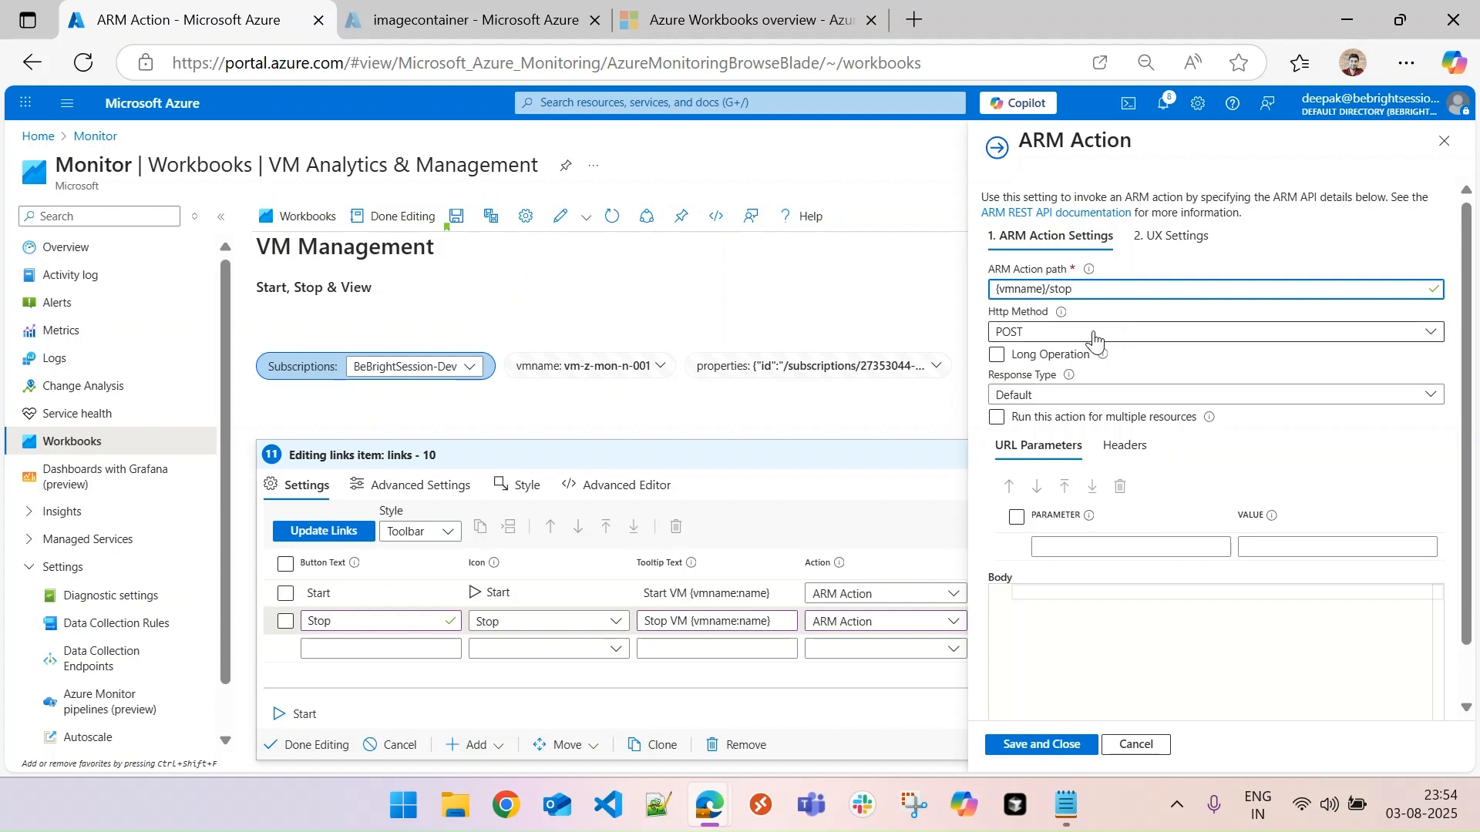
- Add the URL parameter api-version with the value 2025-04-01 to the Stop action
{"action": "left_click", "coordinate": [1090, 547]}
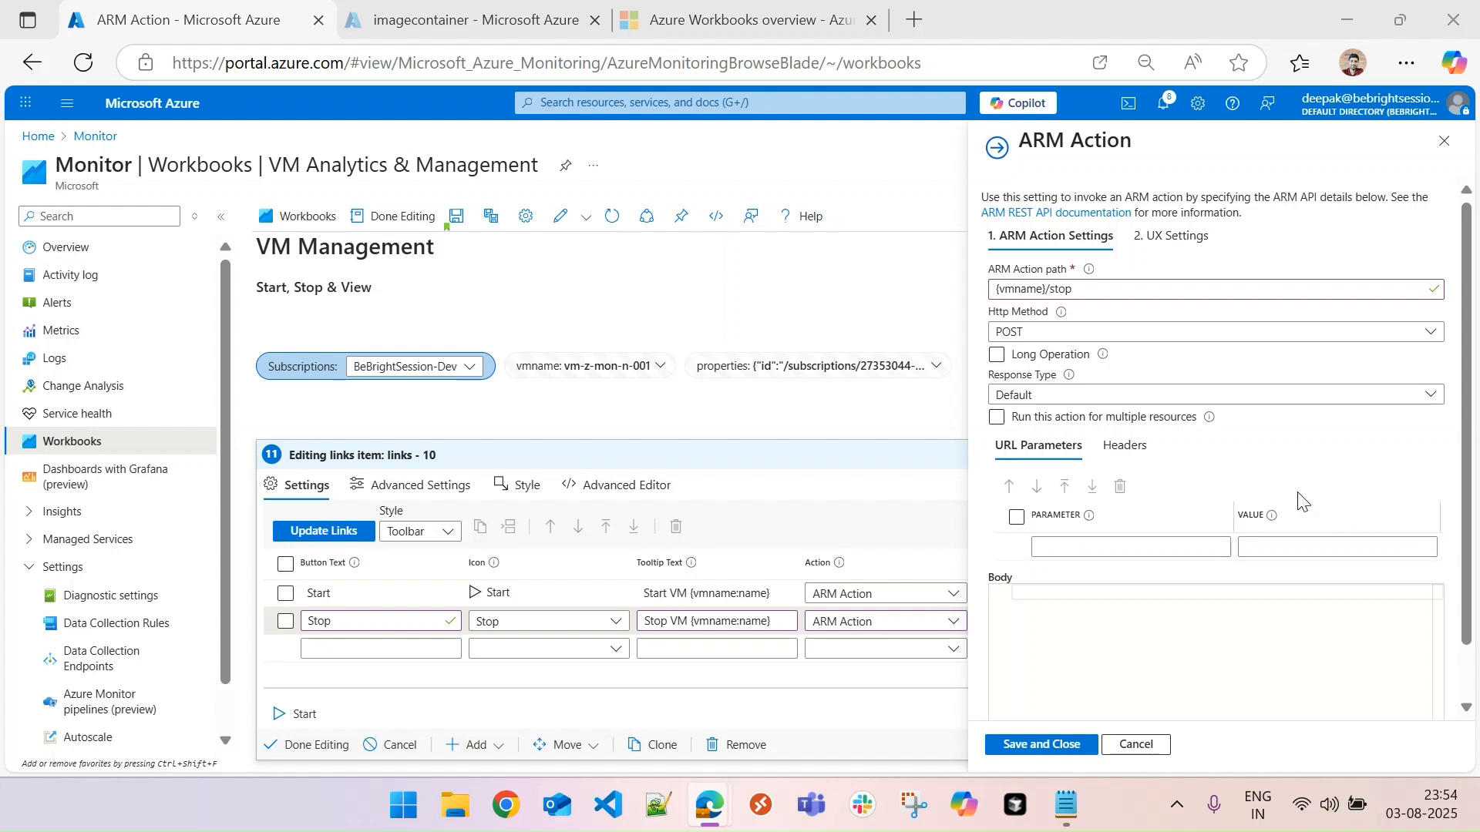
{"action": "left_click", "coordinate": [1115, 548]}
{"action": "type", "text": "api-version"}
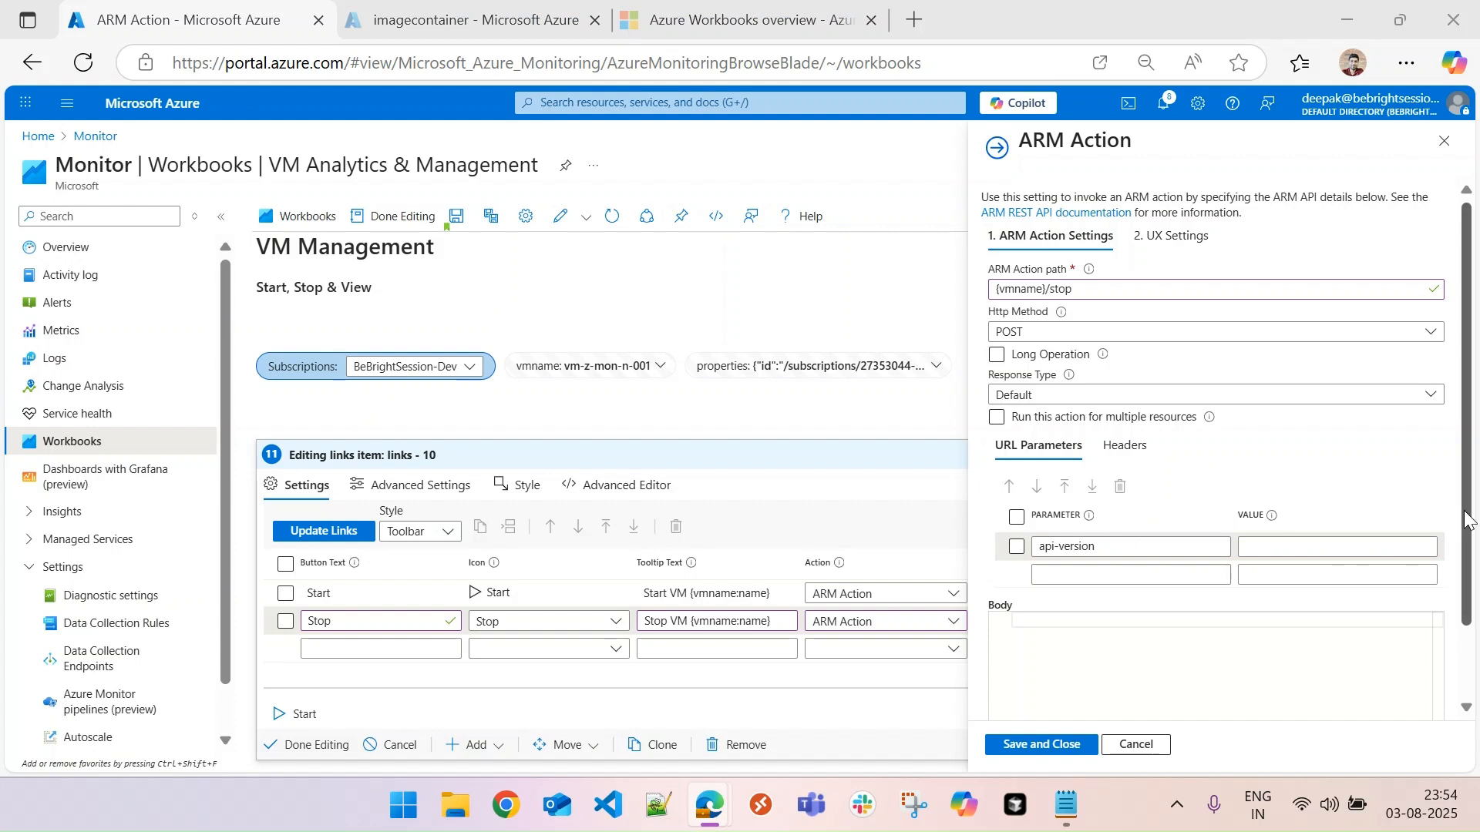
{"action": "left_click", "coordinate": [1285, 548]}
{"action": "type", "text": "2025-04-01"}
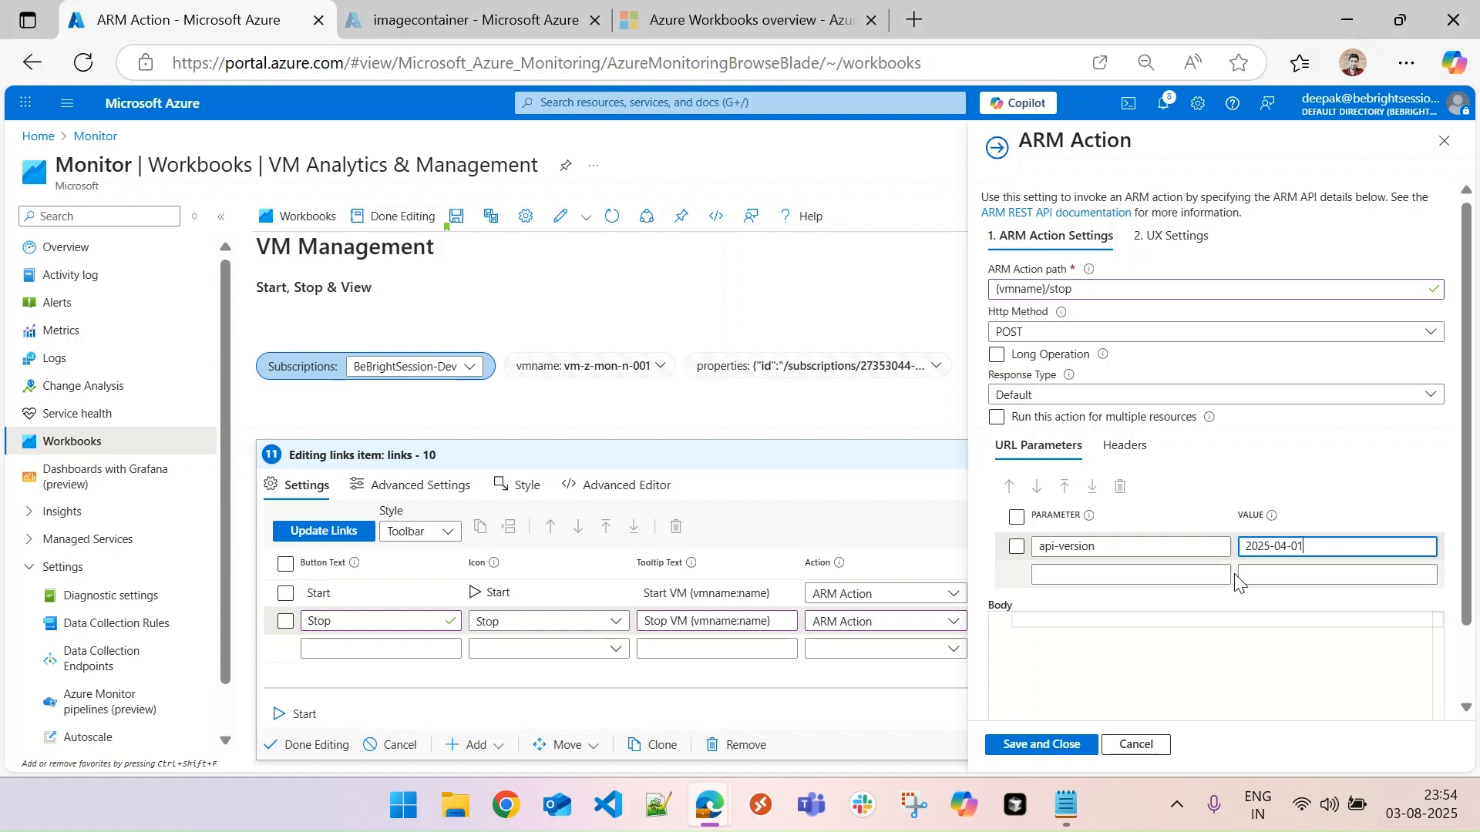
- Set the Stop action's title to "Stop {vmname:name}" in its UX settings
{"action": "left_click", "coordinate": [1174, 237]}
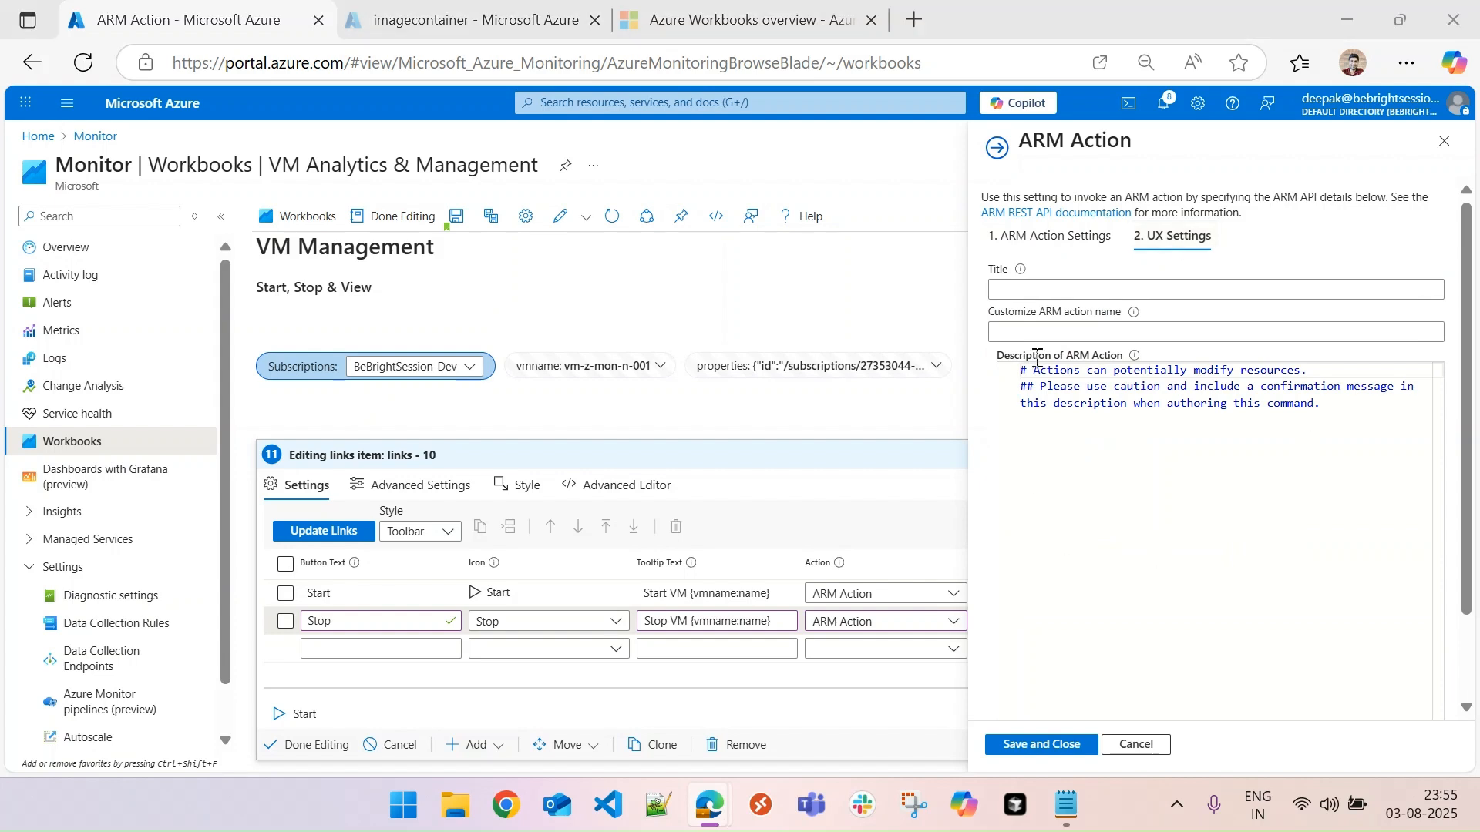
{"action": "left_click", "coordinate": [1048, 289]}
{"action": "type", "text": "Stop {vmname:name"}
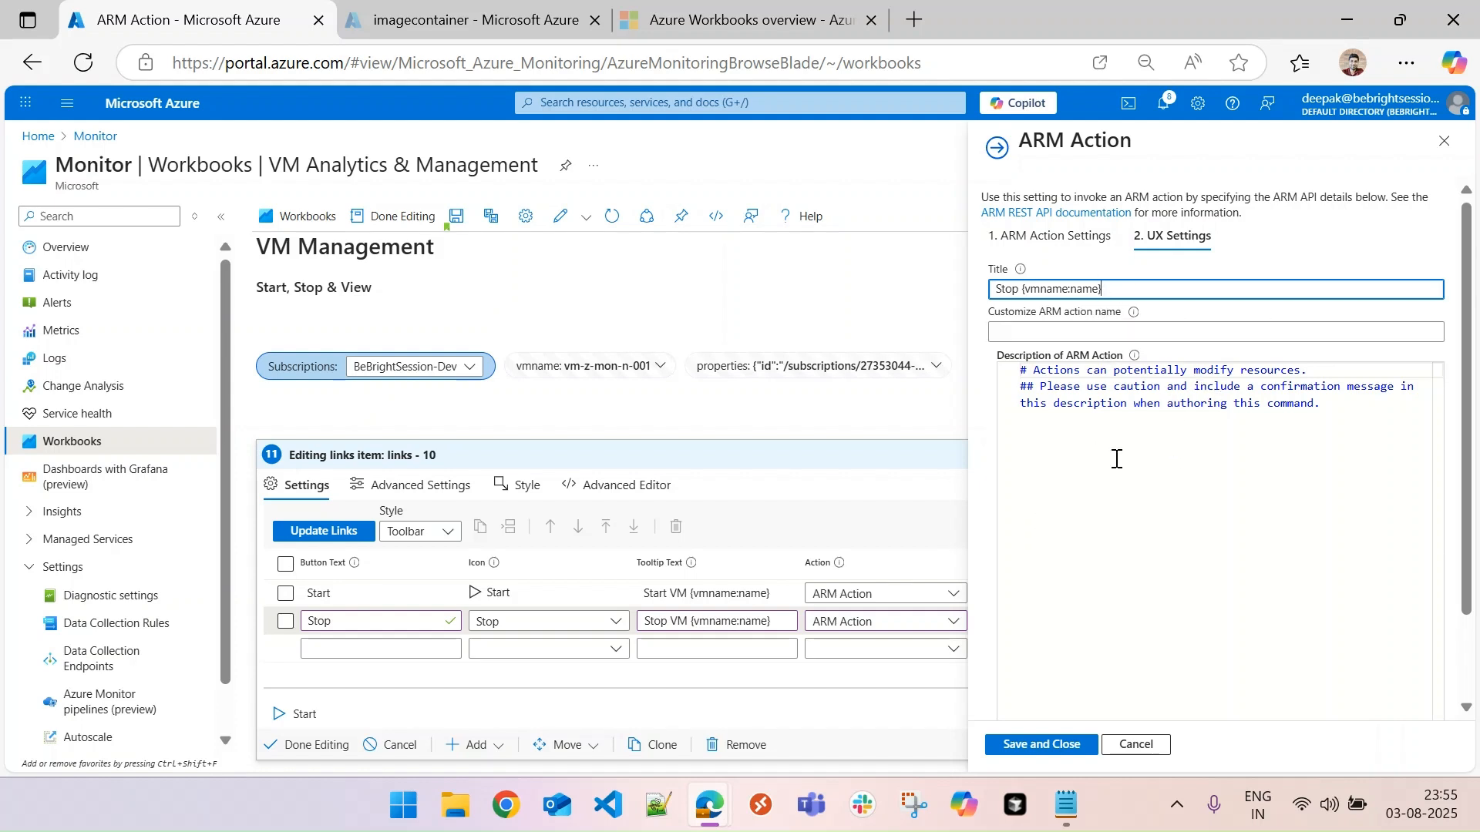
- Replace the Stop action's default description with "Stop the VM:" followed by a blank line and {vmname:grid}
{"action": "left_click_drag", "start_coordinate": [1363, 400], "coordinate": [871, 362]}
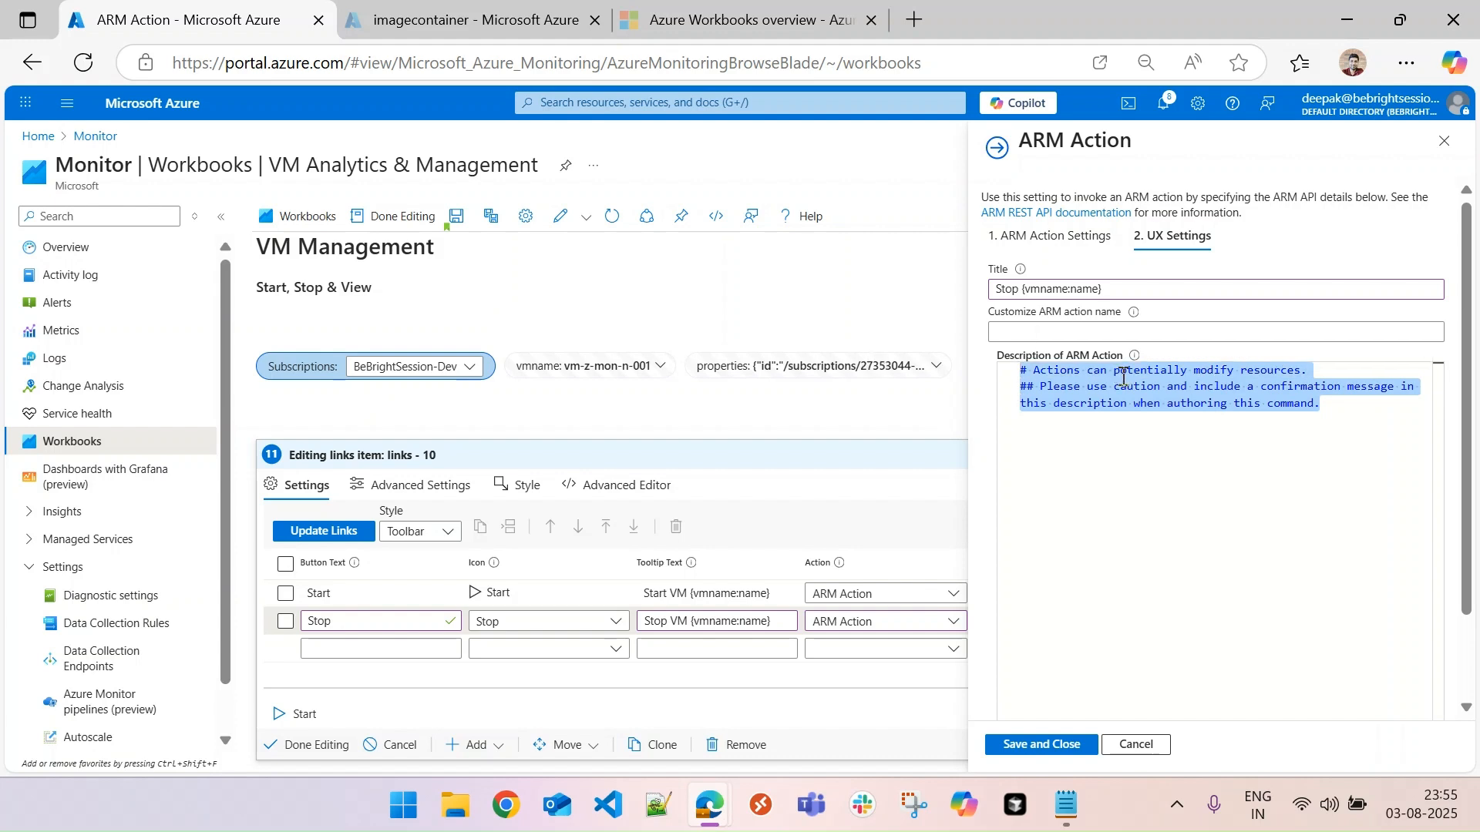
{"action": "type", "text": "Stopping the"}
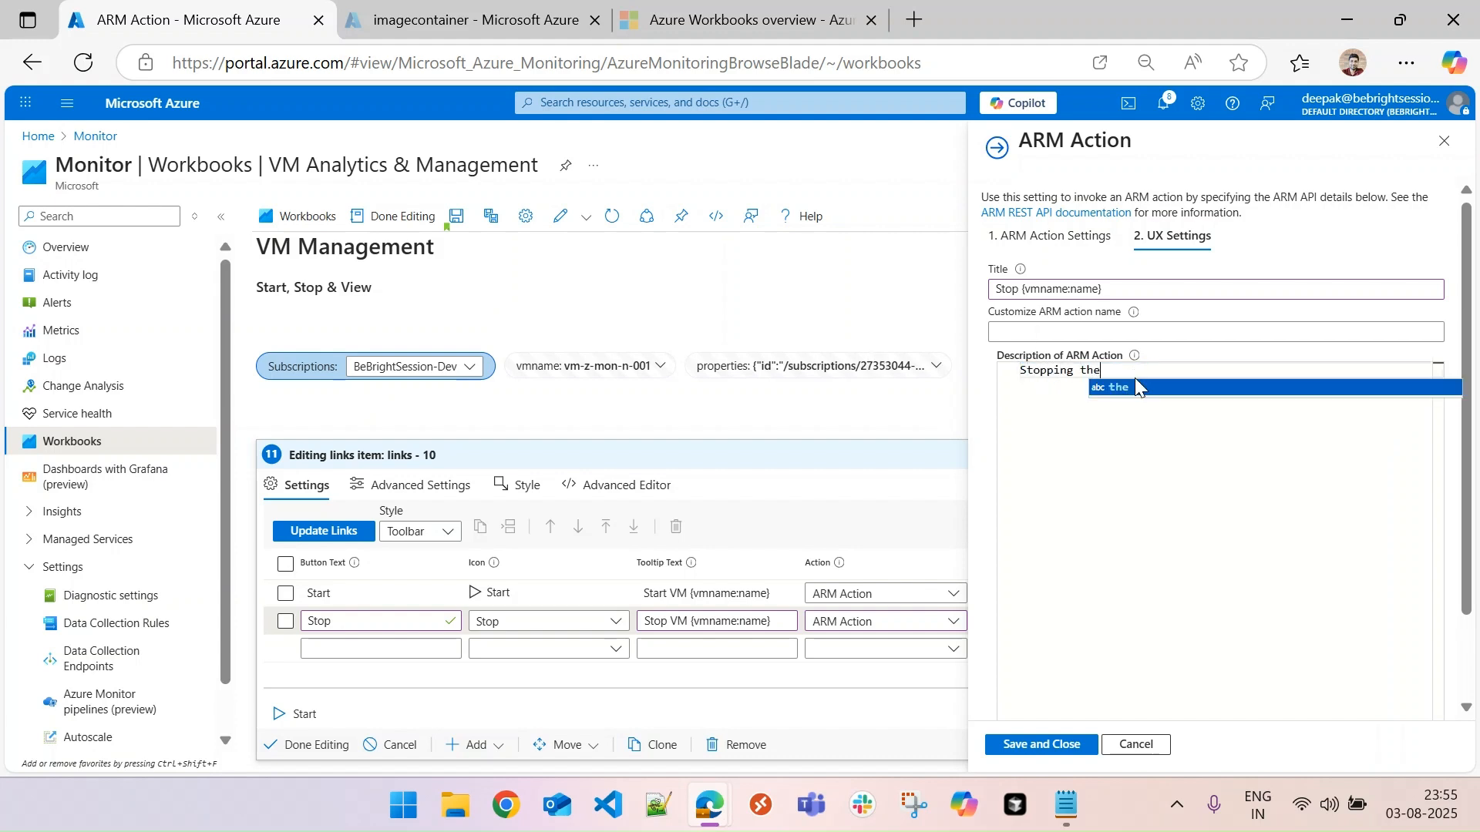
{"action": "key", "text": "BackSpace"}
{"action": "key", "text": "BackSpace"}
{"action": "key", "text": "BackSpace"}
{"action": "key", "text": "BackSpace"}
{"action": "key", "text": "BackSpace"}
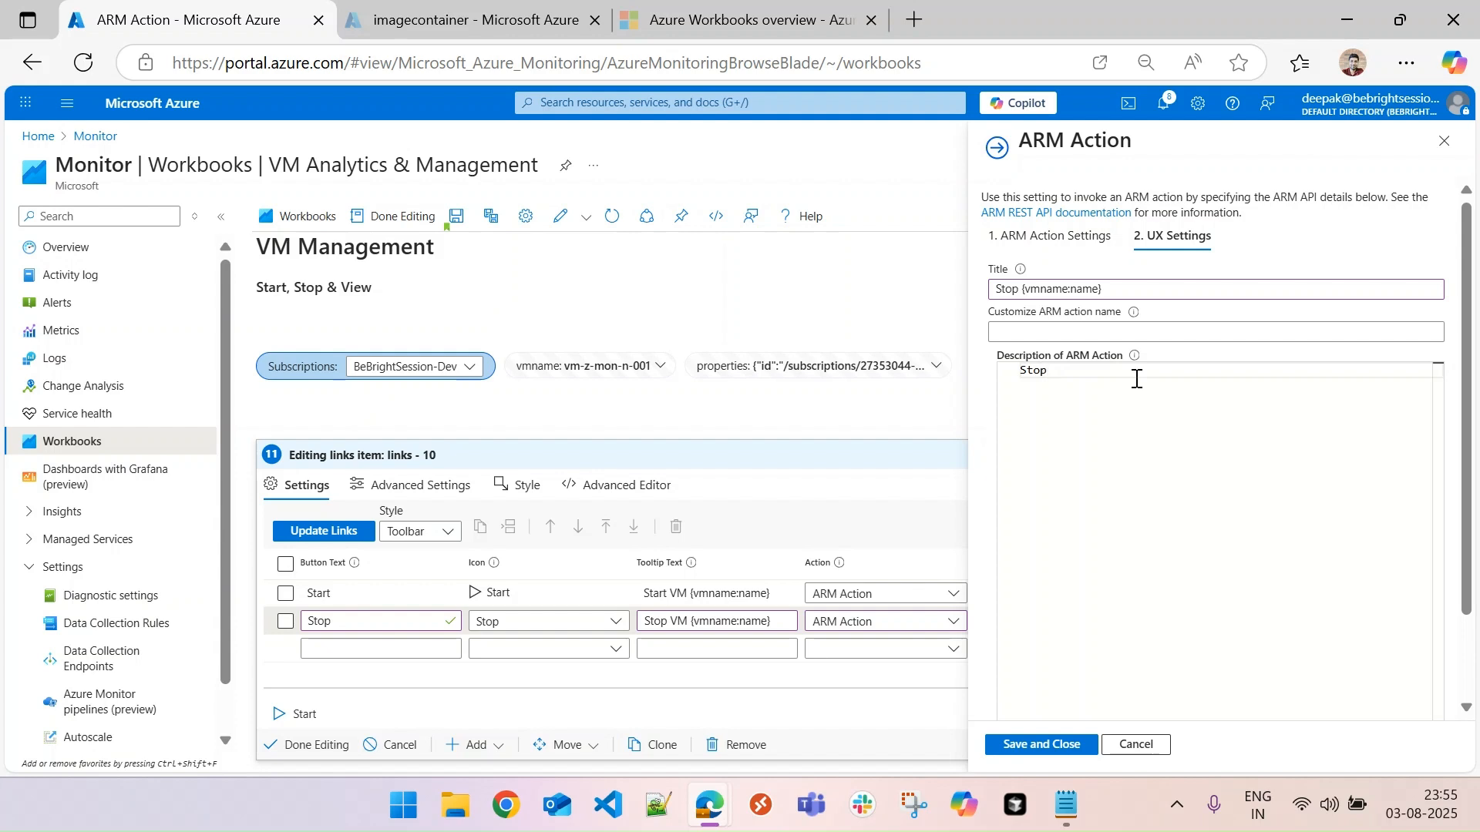
{"action": "type", "text": "p the VM"}
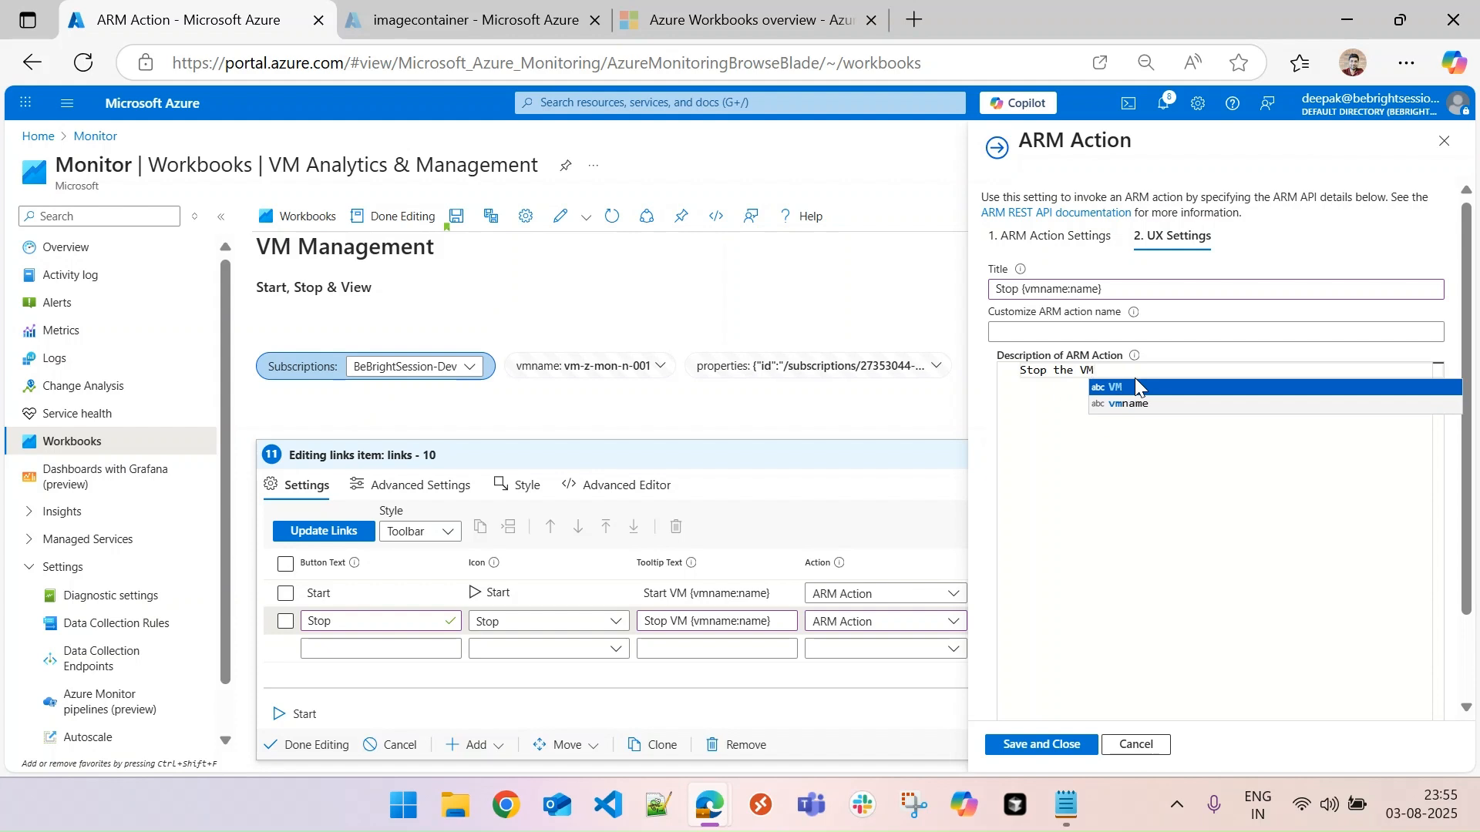
{"action": "type", "text": ":"}
{"action": "key", "text": "Return"}
{"action": "key", "text": "Return"}
{"action": "type", "text": "{vmname"}
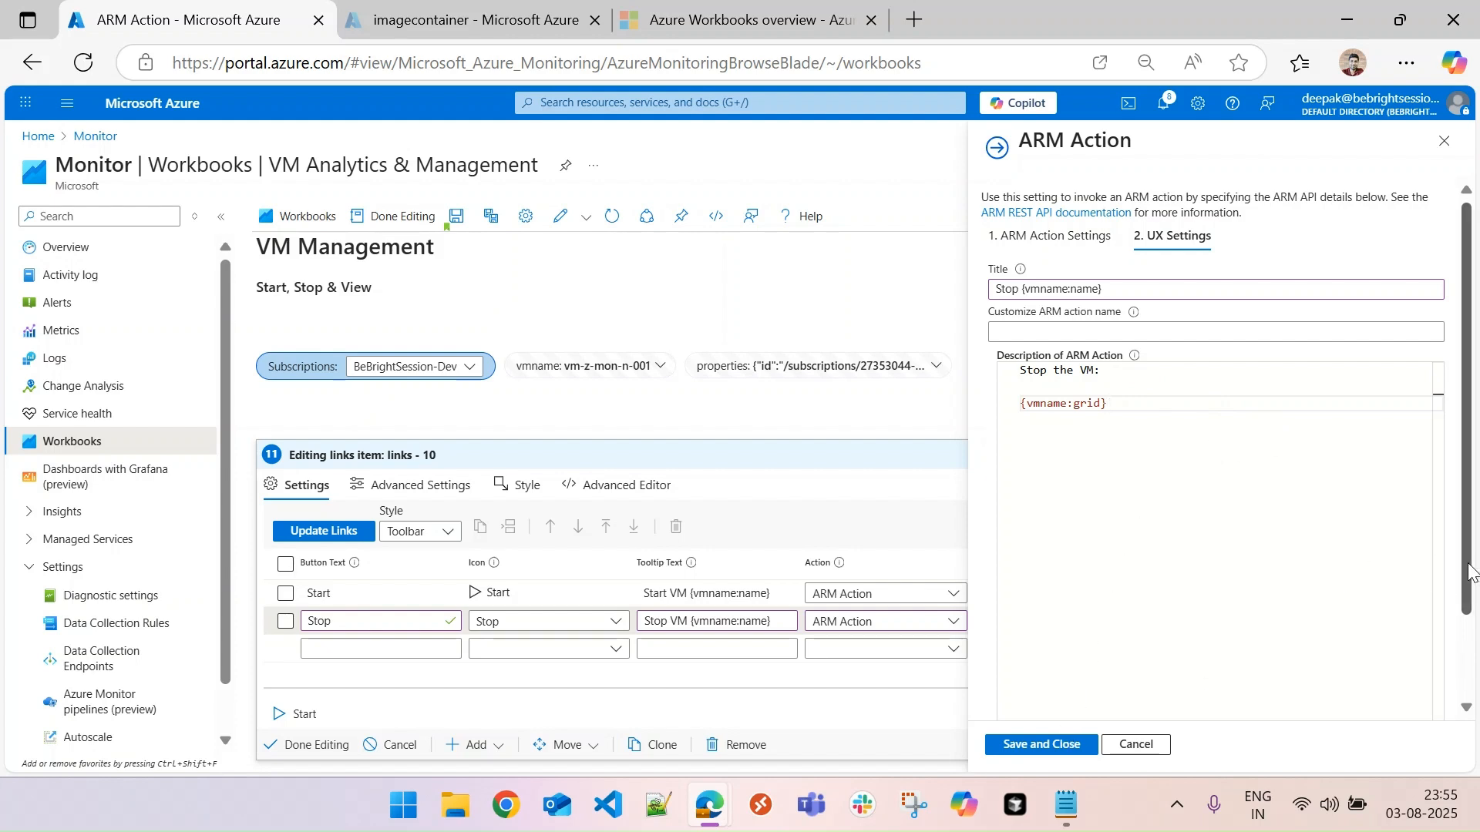
- Label the Stop action's run button "Stop" and save the ARM action settings
{"action": "scroll", "coordinate": [1470, 570], "scroll_direction": "down", "scroll_amount": 2}
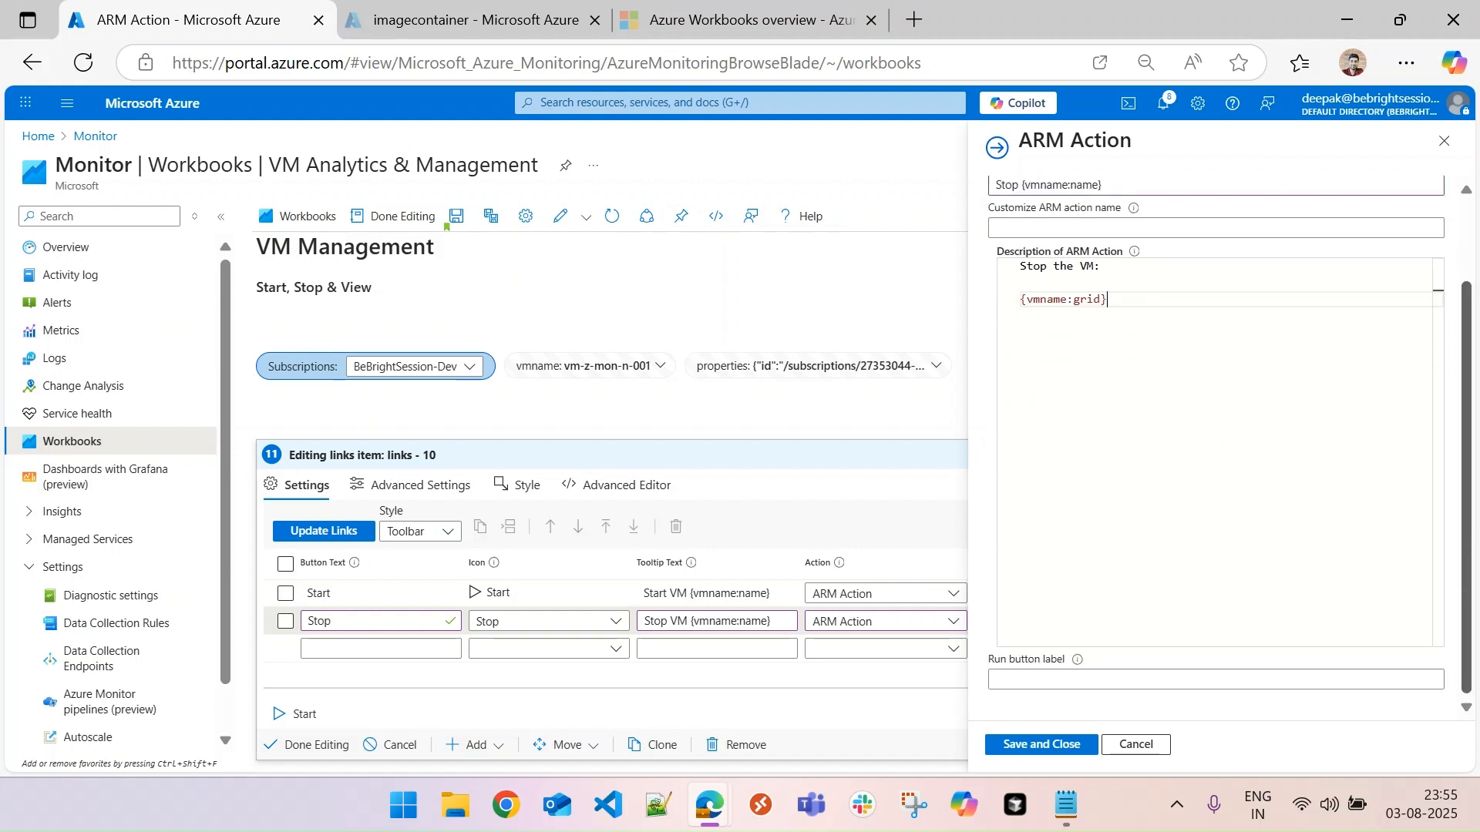
{"action": "left_click", "coordinate": [1220, 680]}
{"action": "type", "text": "stop"}
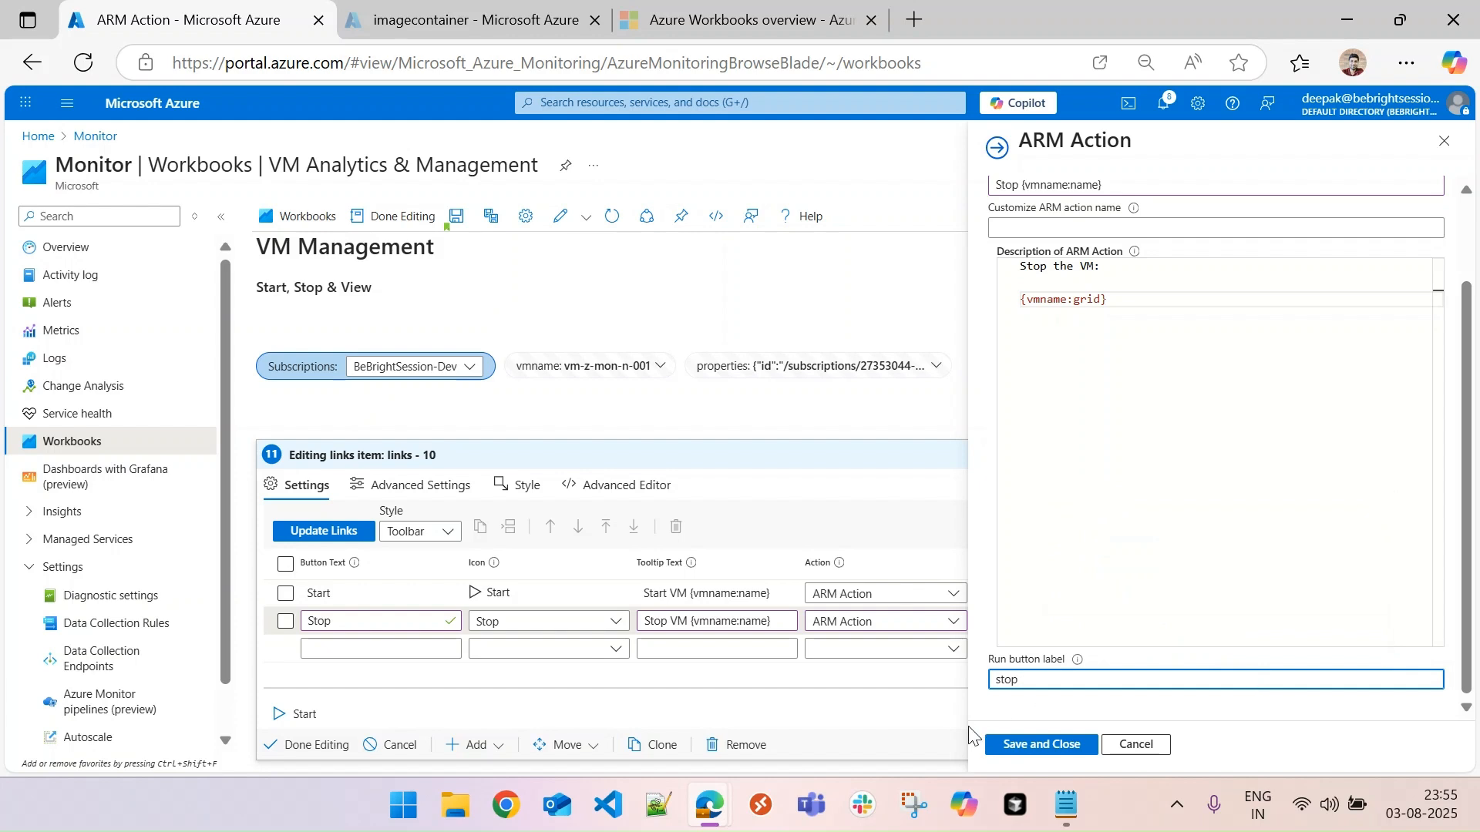
{"action": "left_click", "coordinate": [1001, 682]}
{"action": "key", "text": "BackSpace"}
{"action": "type", "text": "S"}
{"action": "left_click", "coordinate": [1059, 745]}
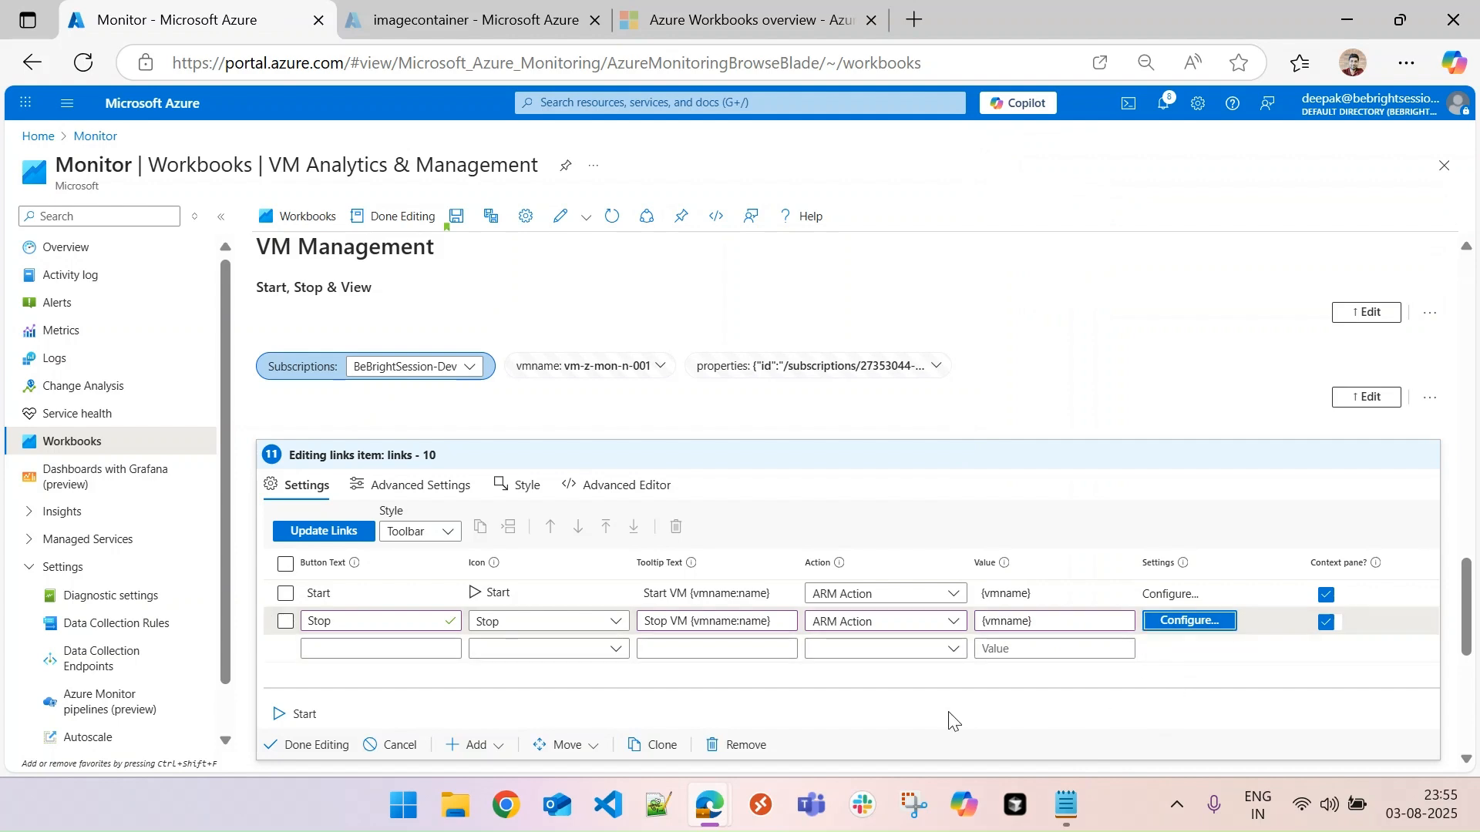
- Add a third toolbar button named Properties with the Information icon from the Severity group
{"action": "left_click", "coordinate": [345, 649]}
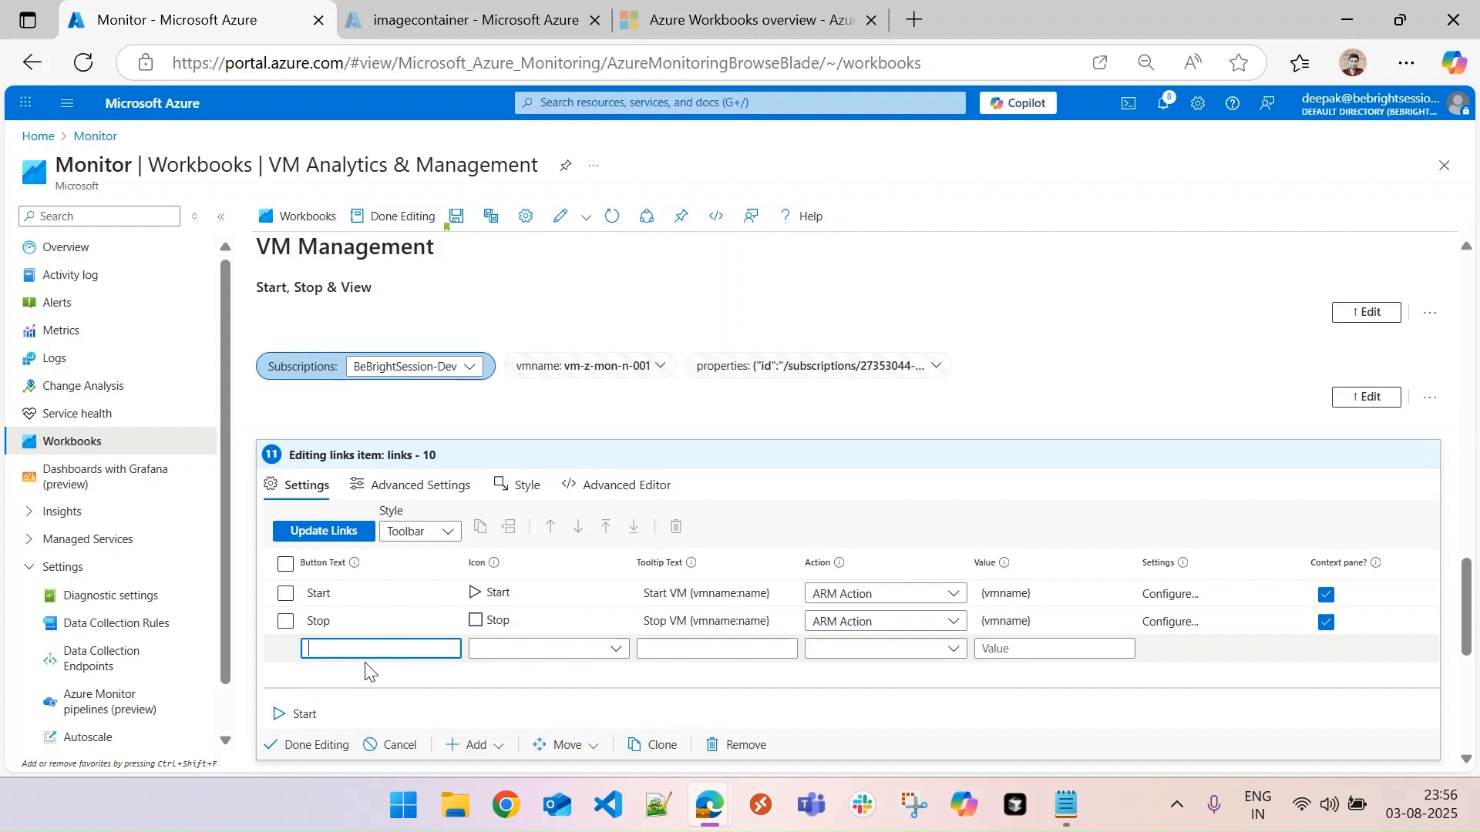
{"action": "type", "text": "properties"}
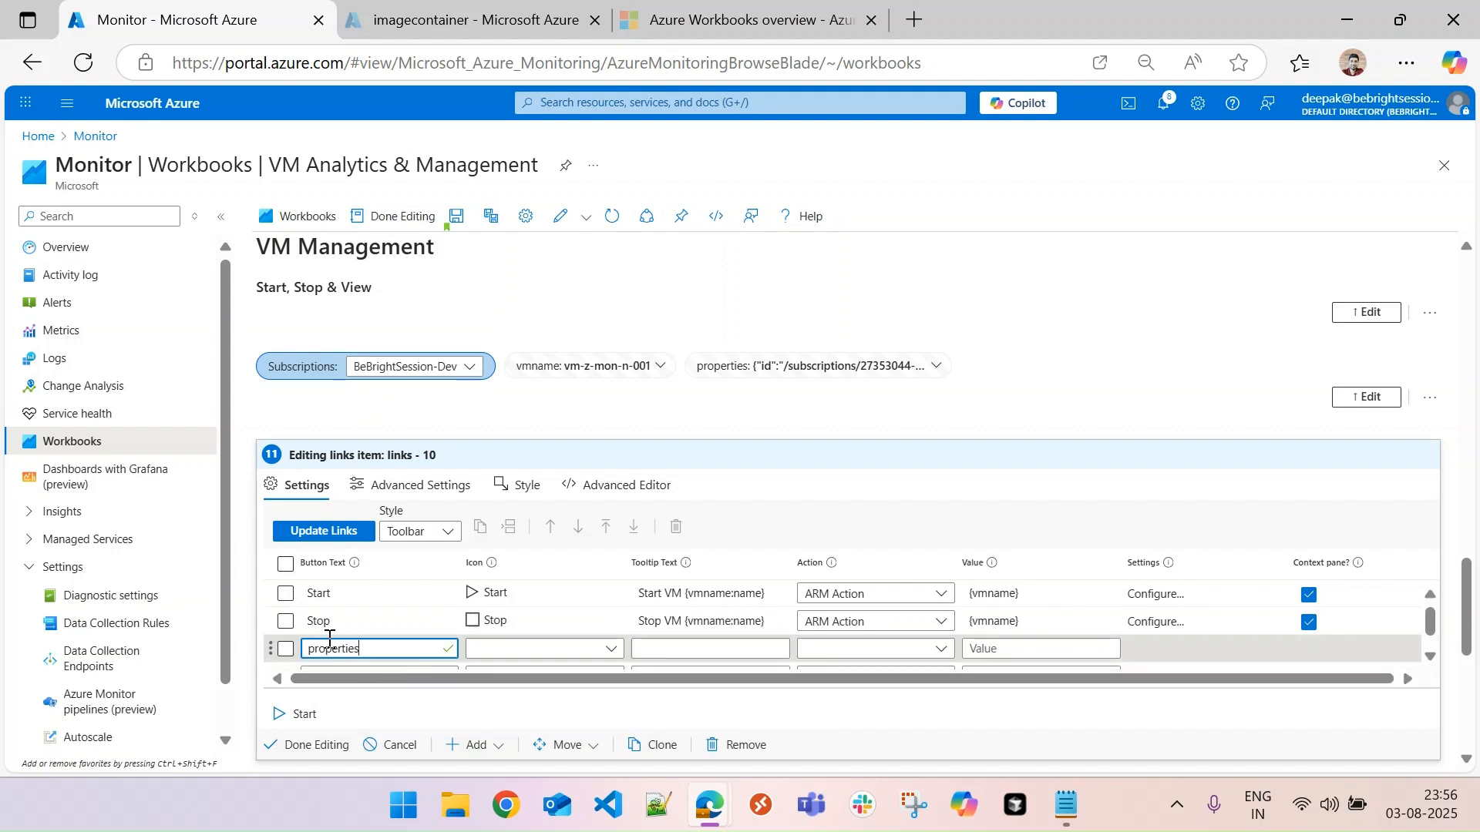
{"action": "key", "text": "BackSpace"}
{"action": "type", "text": "P"}
{"action": "left_click", "coordinate": [560, 660]}
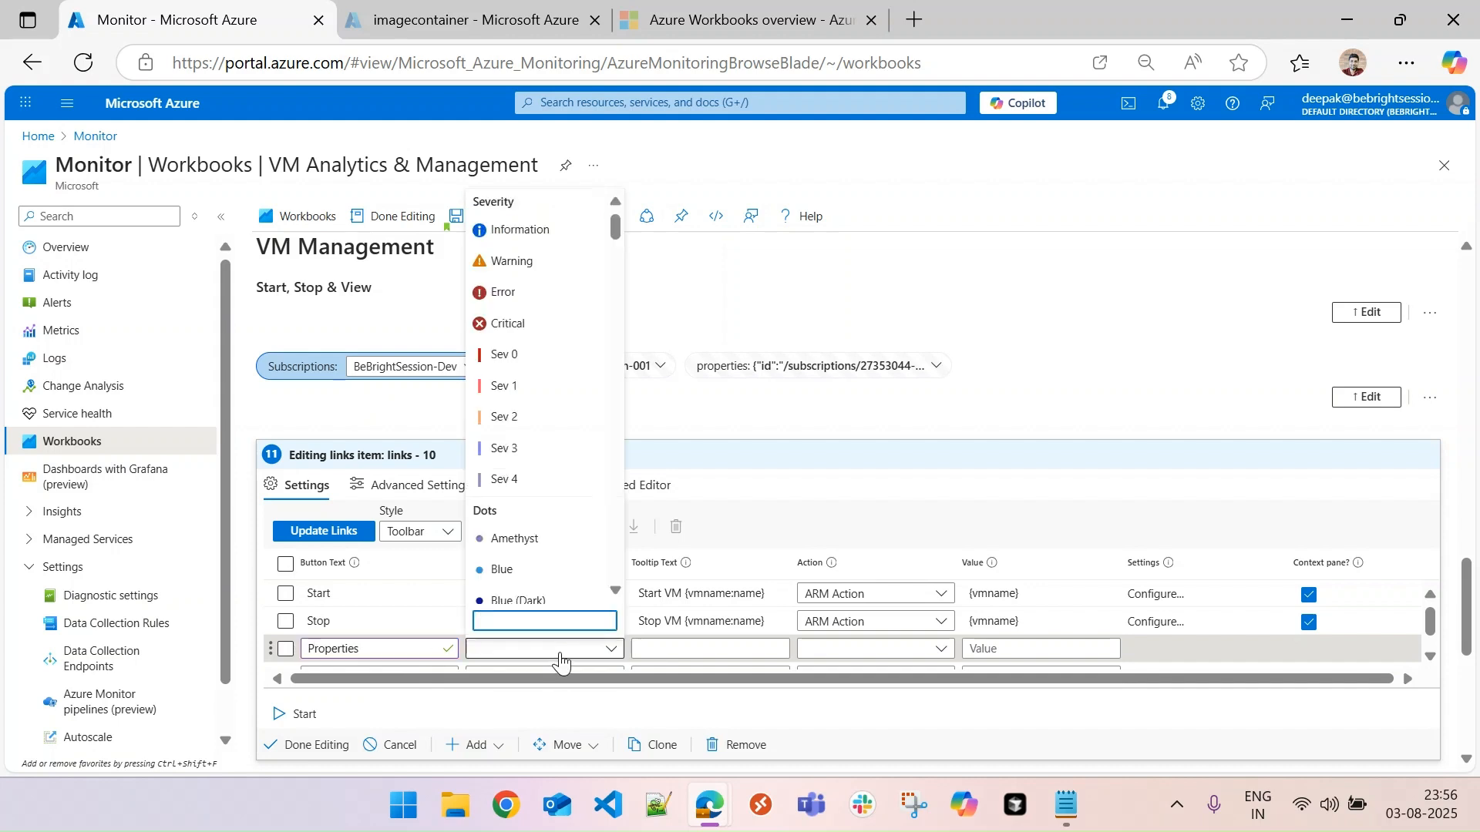
{"action": "type", "text": "in"}
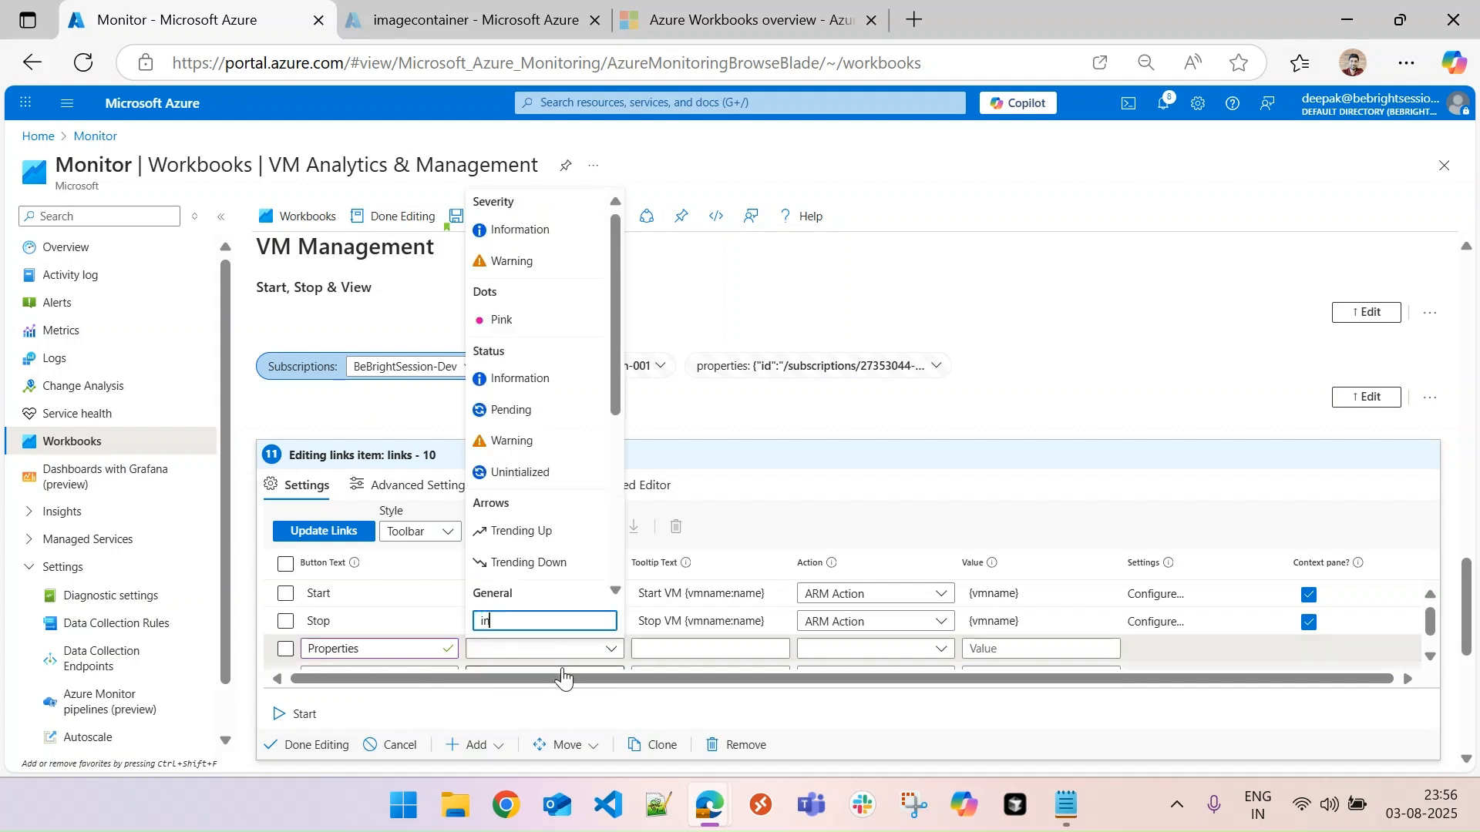
{"action": "type", "text": "fo"}
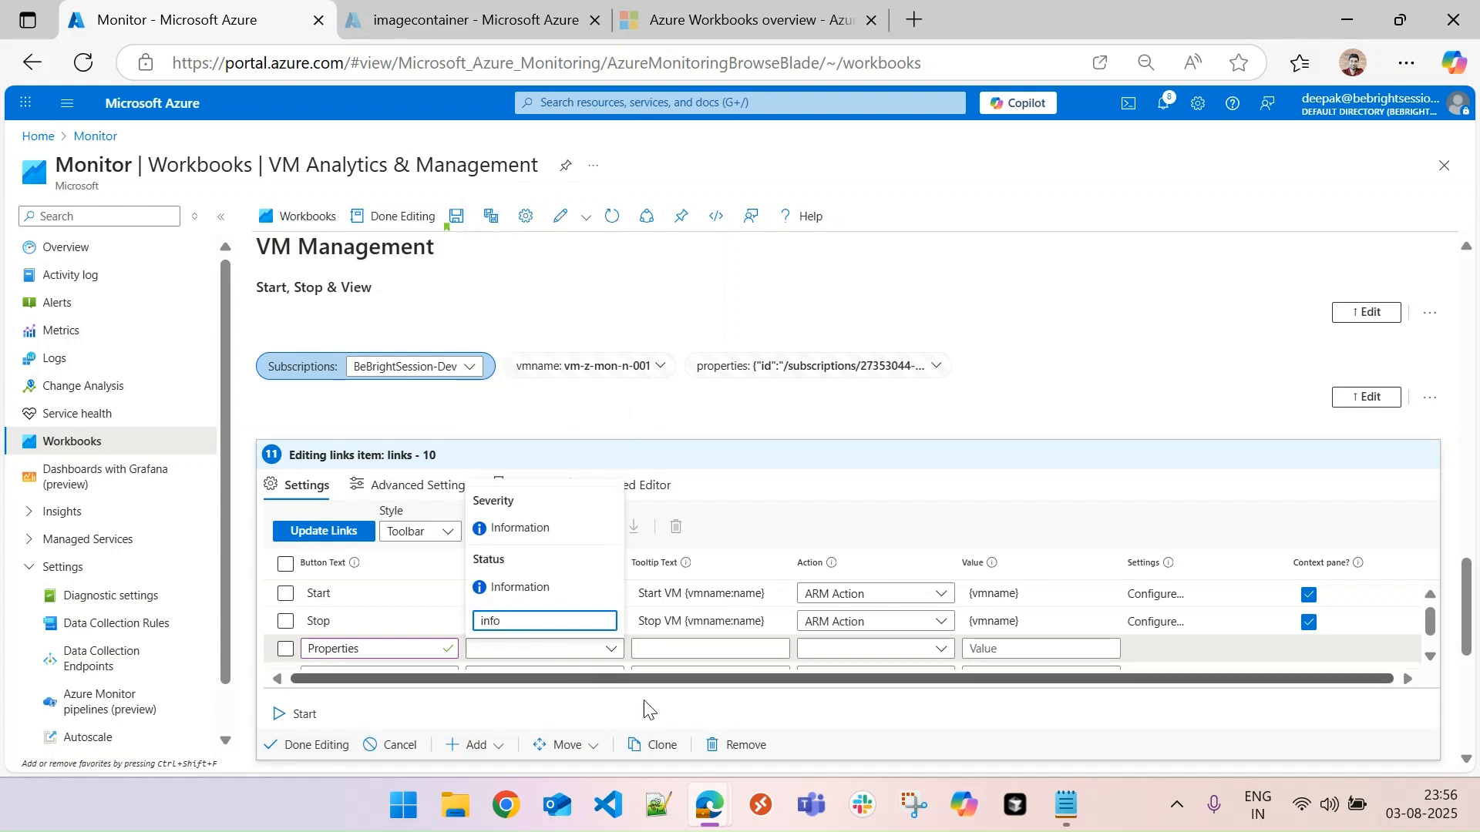
{"action": "left_click", "coordinate": [509, 529]}
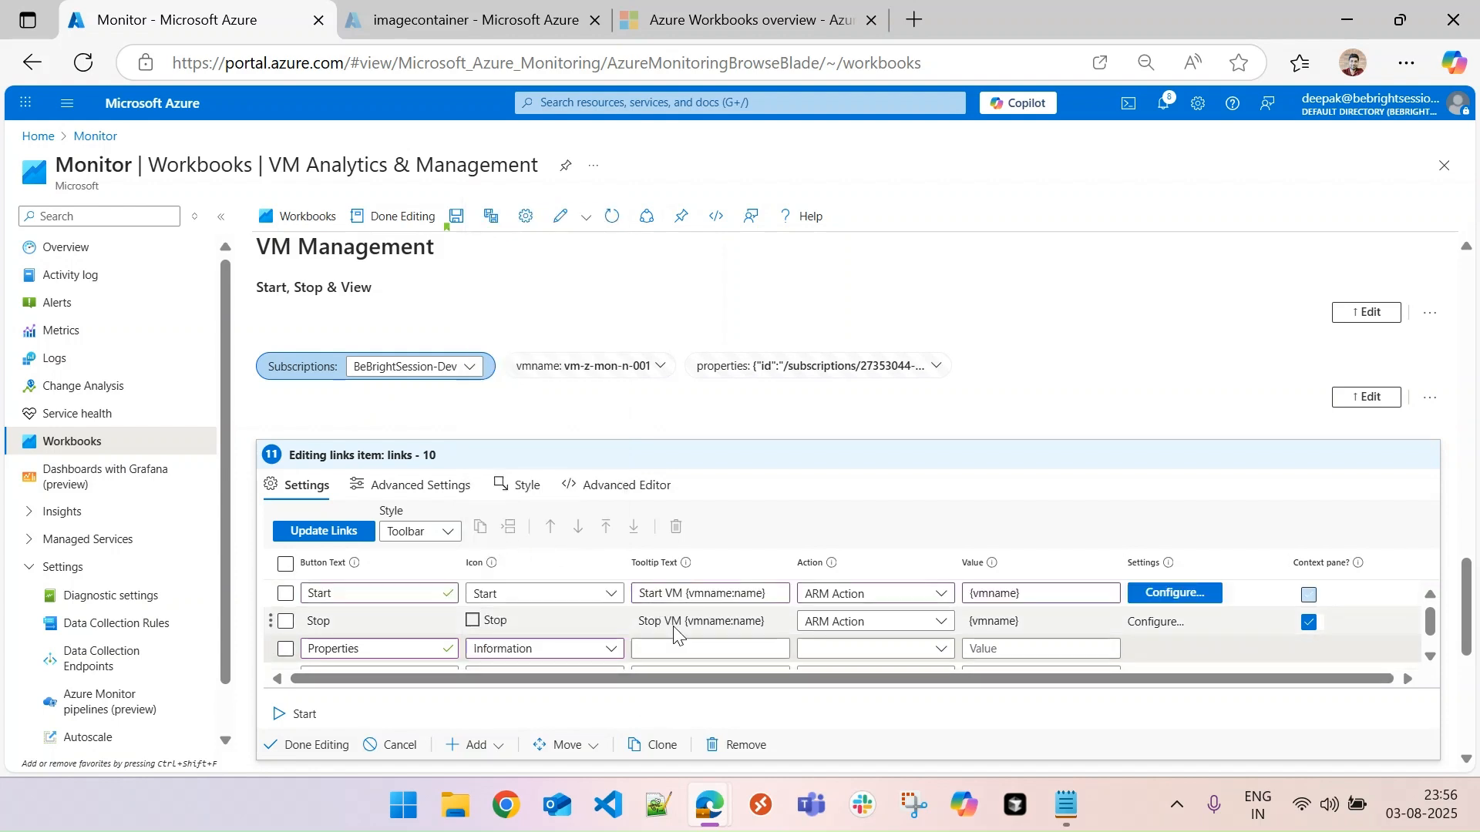
- Set the Properties button's tooltip to "Properties {vmname:name}"
{"action": "left_click", "coordinate": [681, 648]}
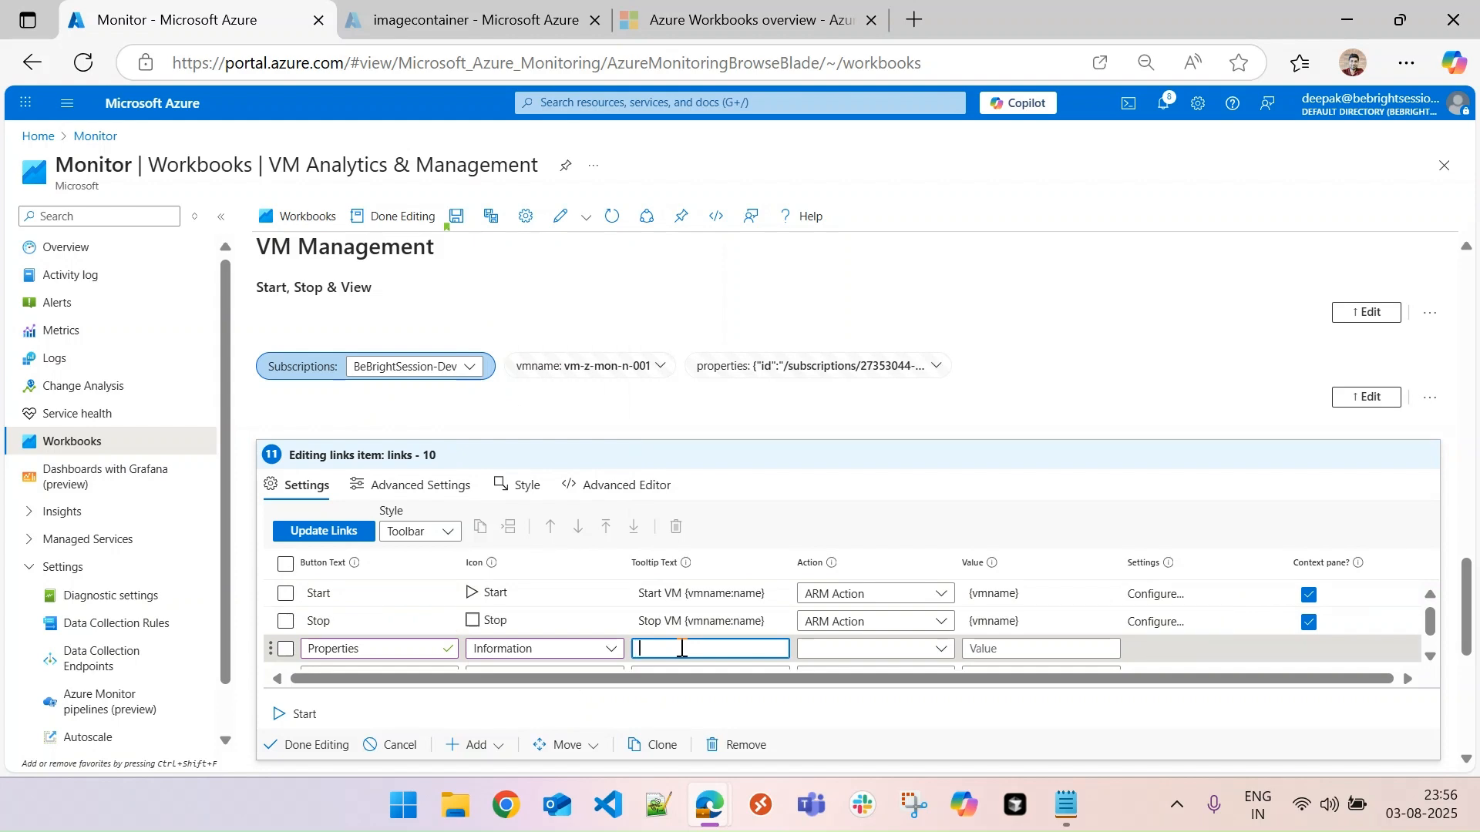
{"action": "type", "text": "proper"}
{"action": "left_click", "coordinate": [646, 649]}
{"action": "key", "text": "BackSpace"}
{"action": "type", "text": "P"}
{"action": "left_click", "coordinate": [753, 646]}
{"action": "left_click_drag", "start_coordinate": [1466, 596], "coordinate": [1467, 612]}
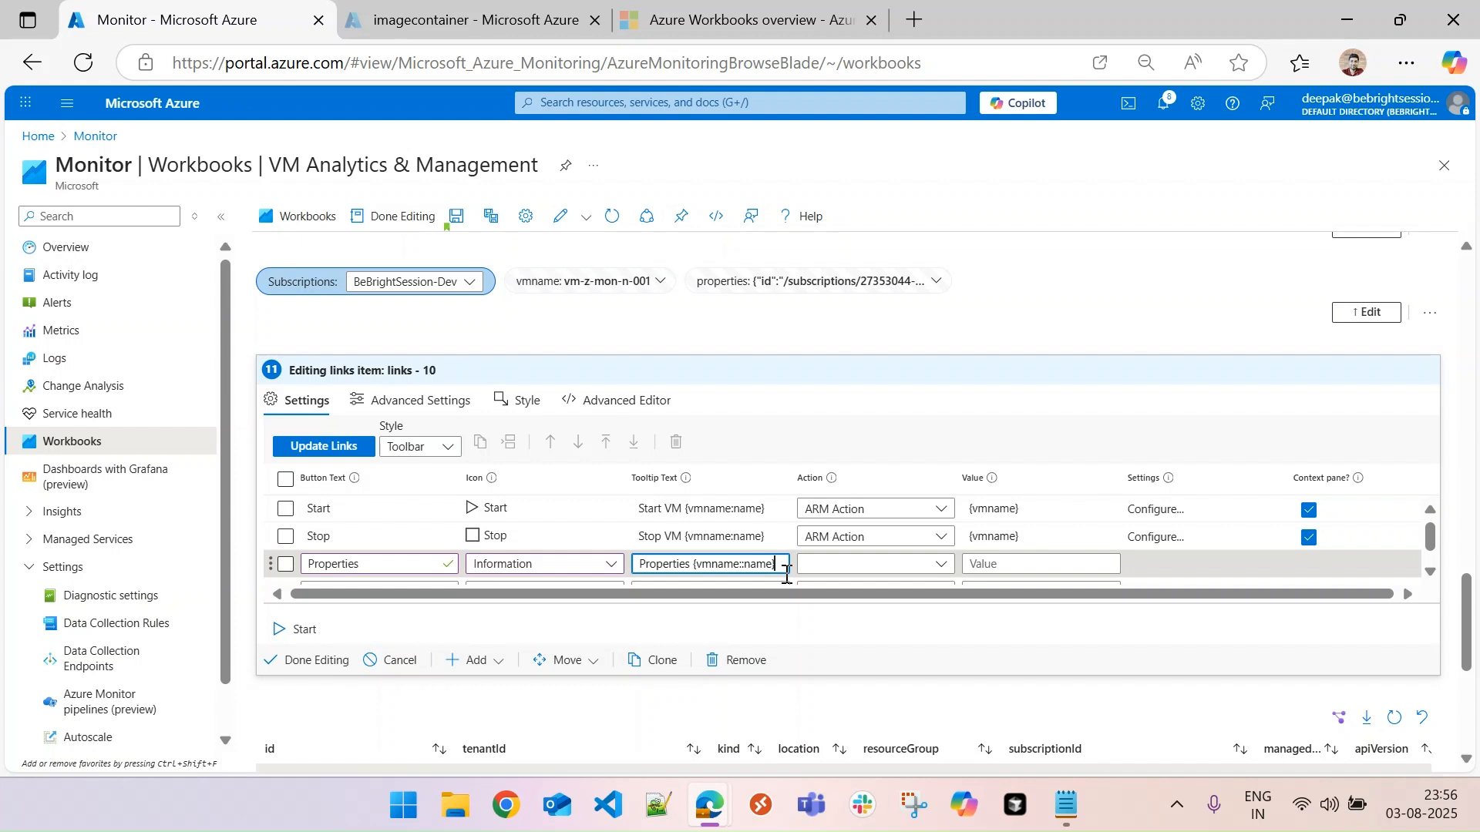
- Give the Properties button the Cell Details action with the value {properties}, update the links, and finish editing the toolbar item
{"action": "left_click", "coordinate": [938, 566]}
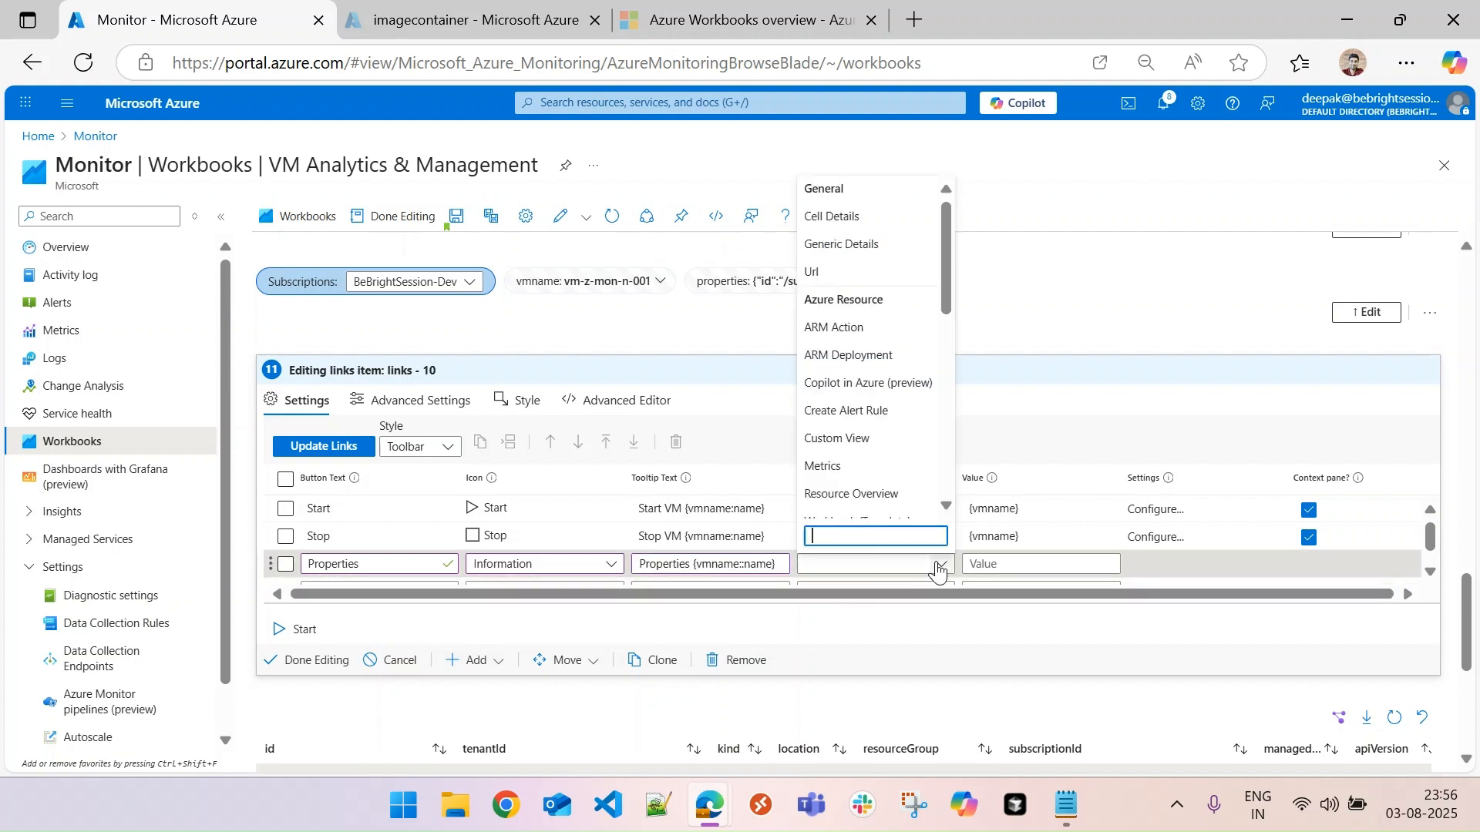
{"action": "left_click", "coordinate": [852, 216]}
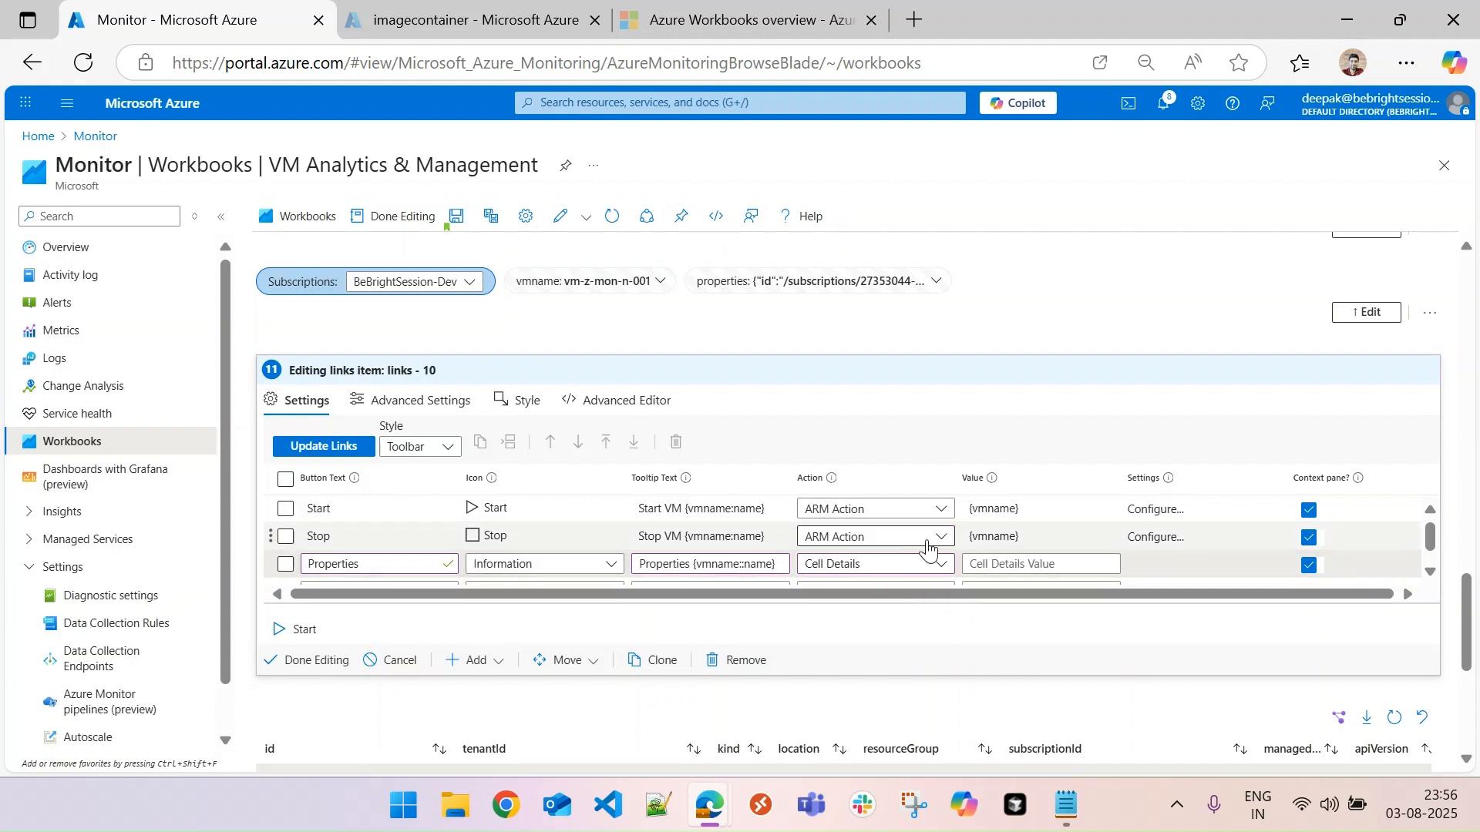
{"action": "left_click", "coordinate": [1055, 565]}
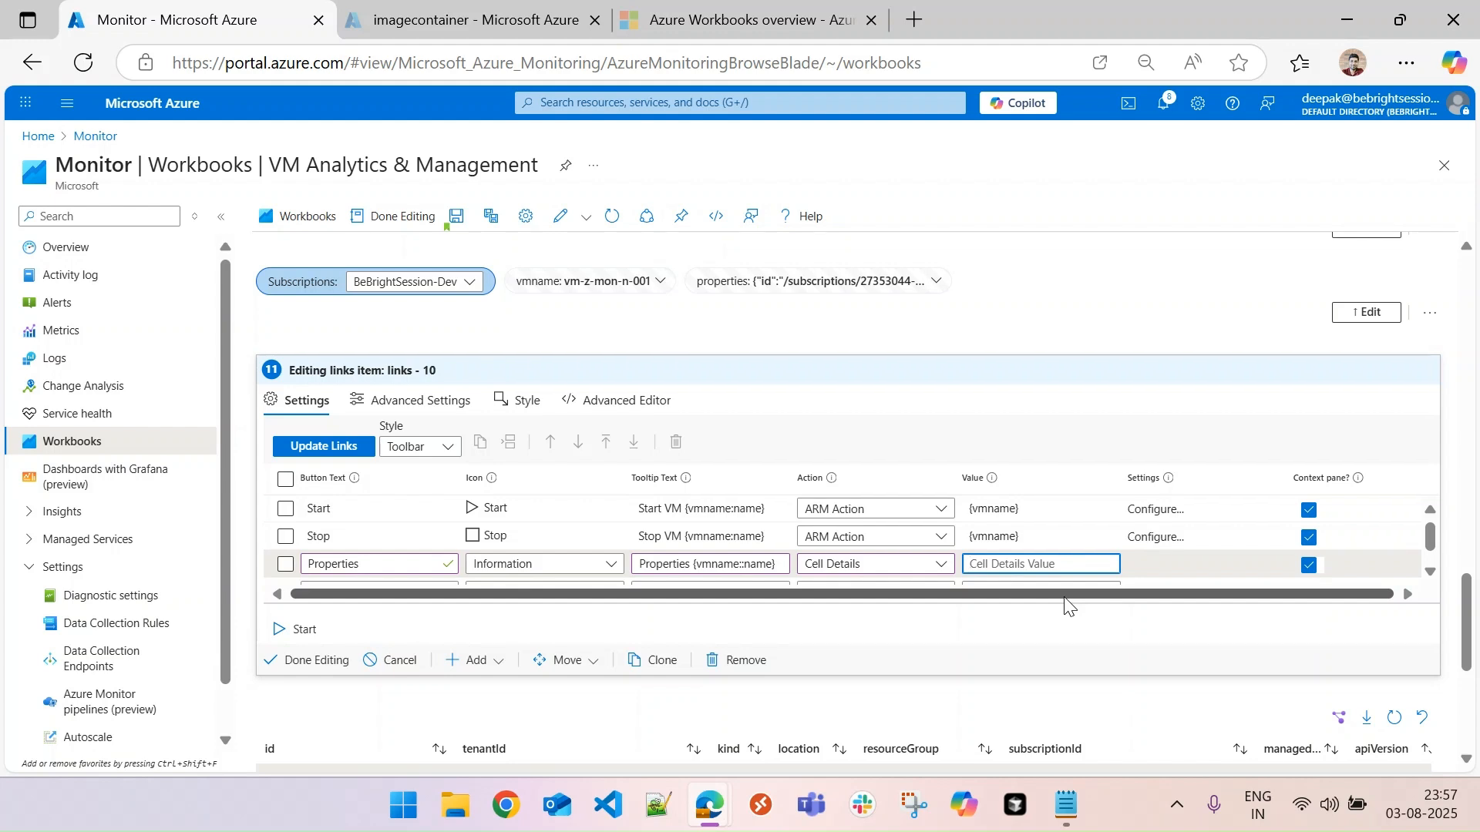
{"action": "type", "text": "{properties"}
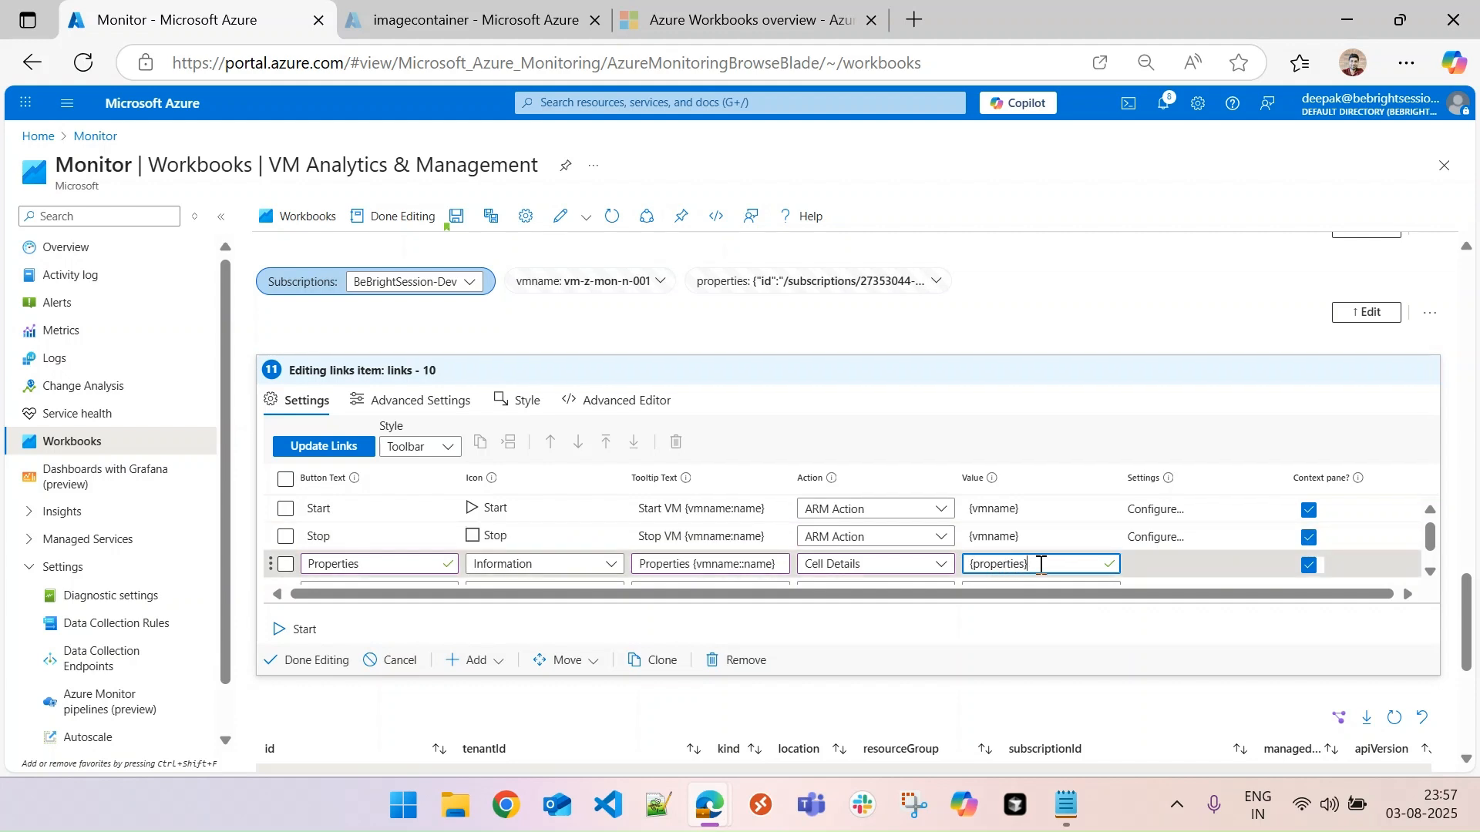
{"action": "left_click", "coordinate": [1167, 561]}
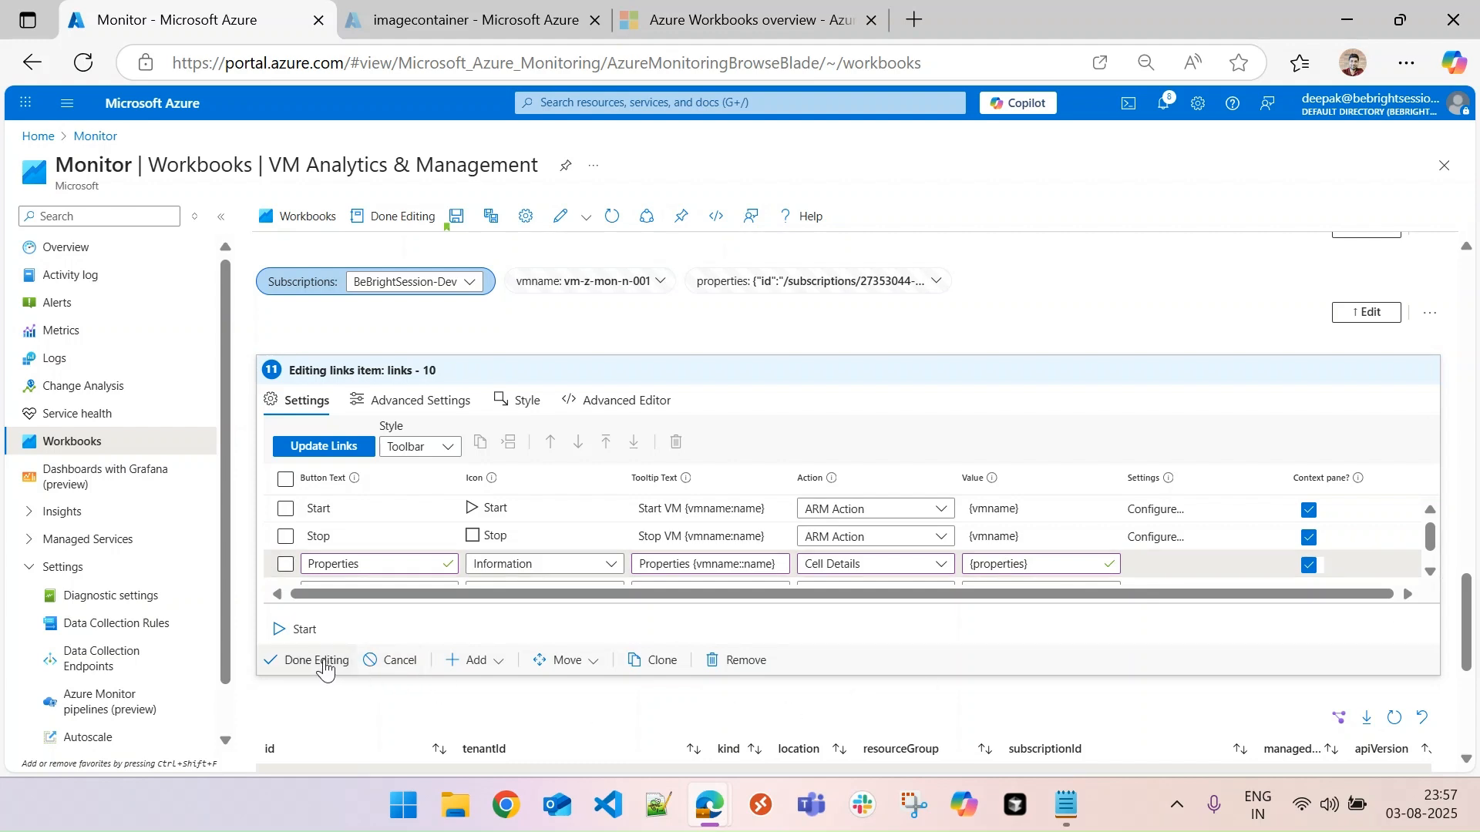
{"action": "left_click", "coordinate": [322, 447]}
{"action": "left_click", "coordinate": [305, 660]}
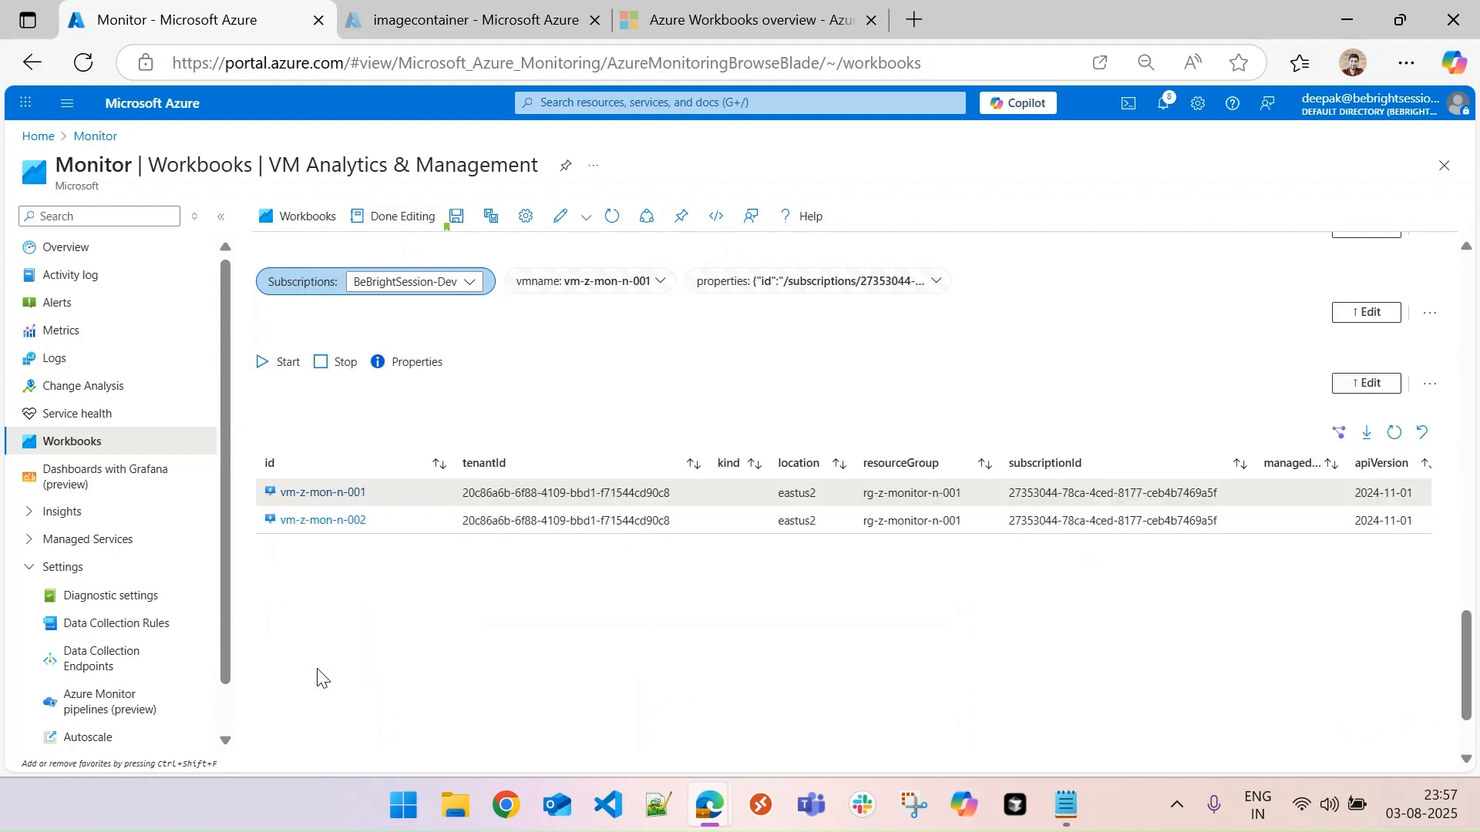
- Test the Properties action by viewing the details of vm-z-mon-n-001 and vm-z-mon-n-002, and close the details
{"action": "left_click", "coordinate": [409, 524]}
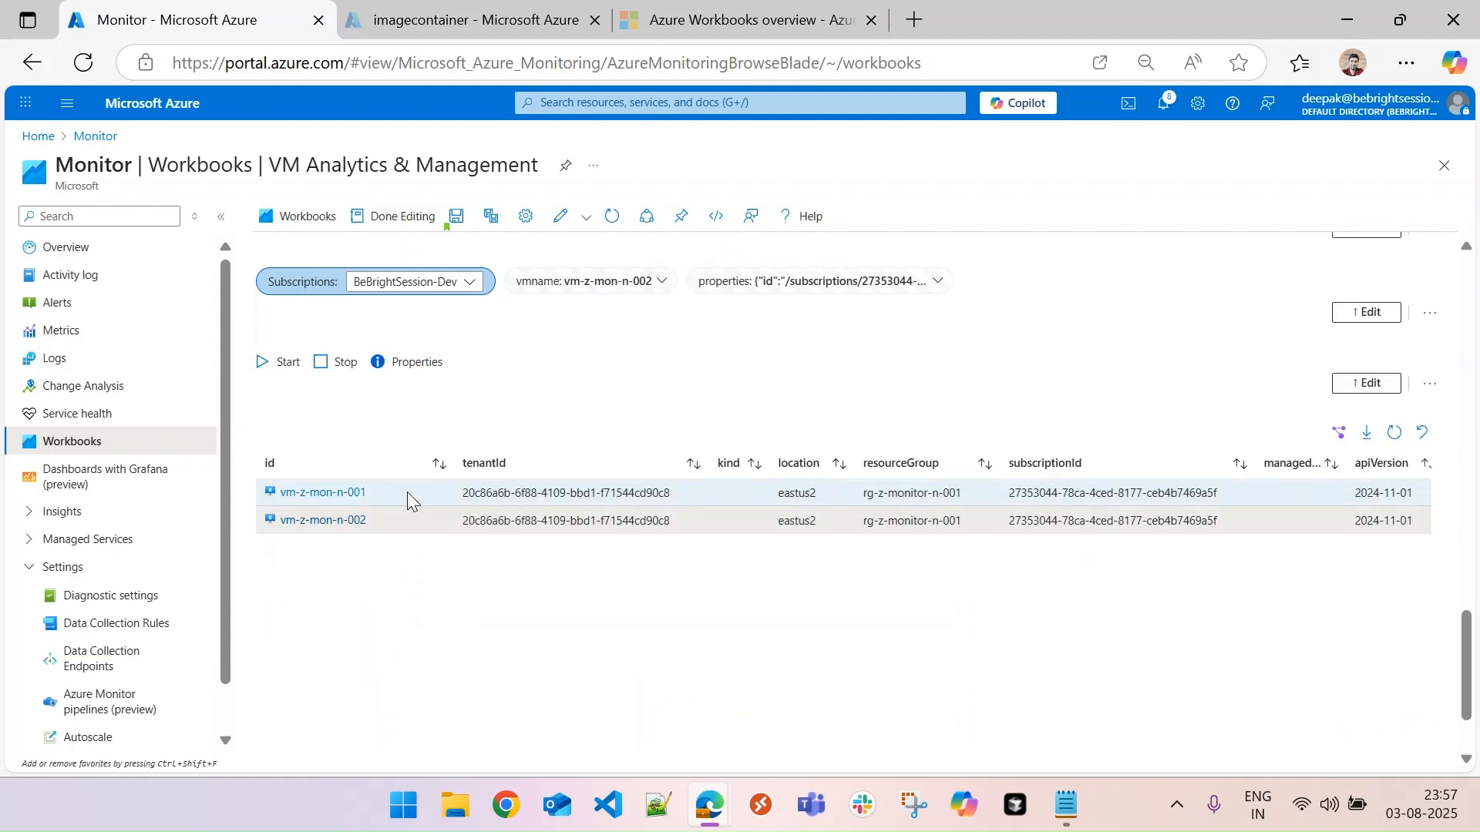
{"action": "left_click", "coordinate": [407, 493]}
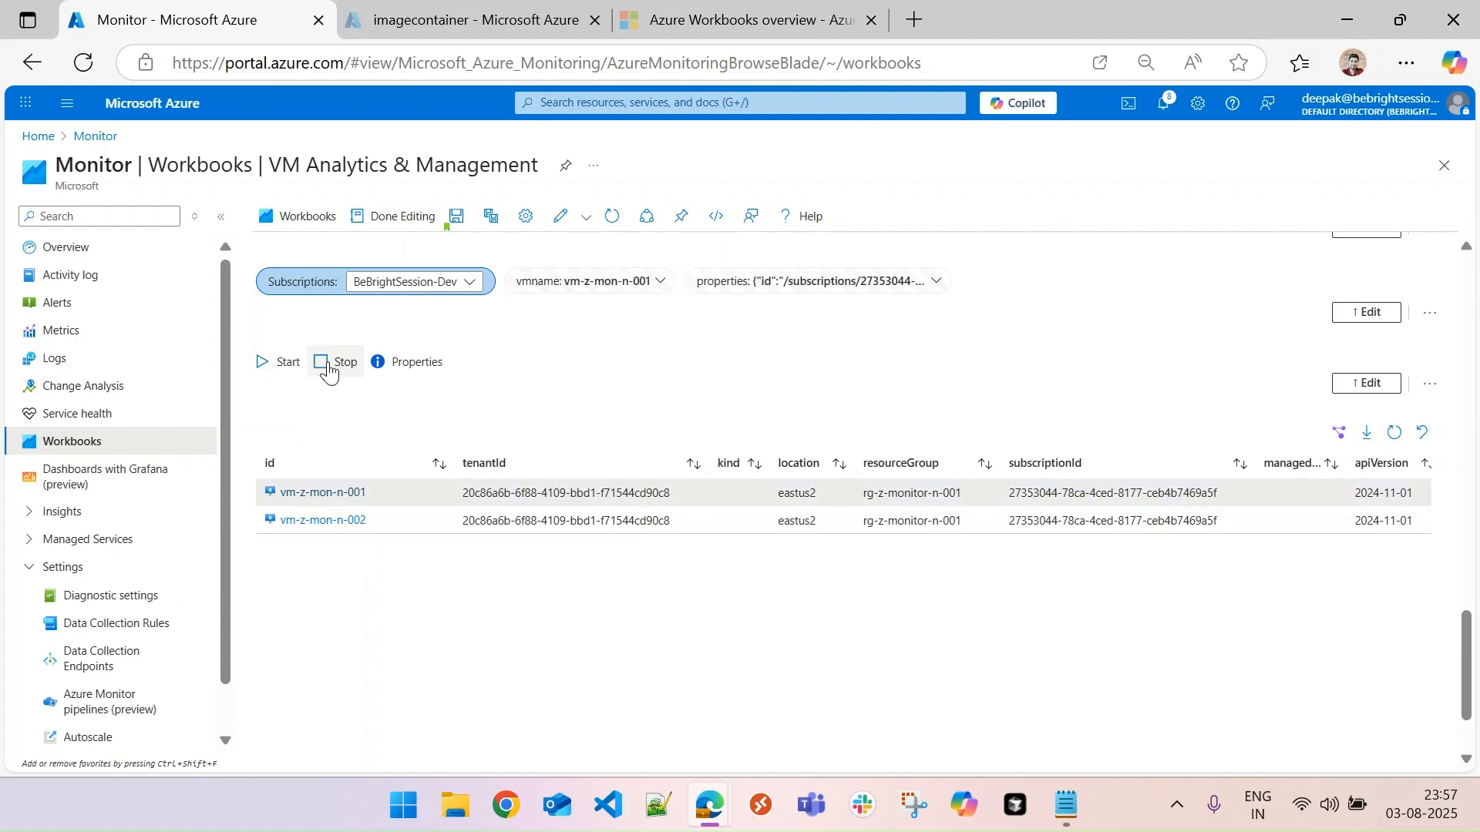
{"action": "left_click", "coordinate": [407, 369]}
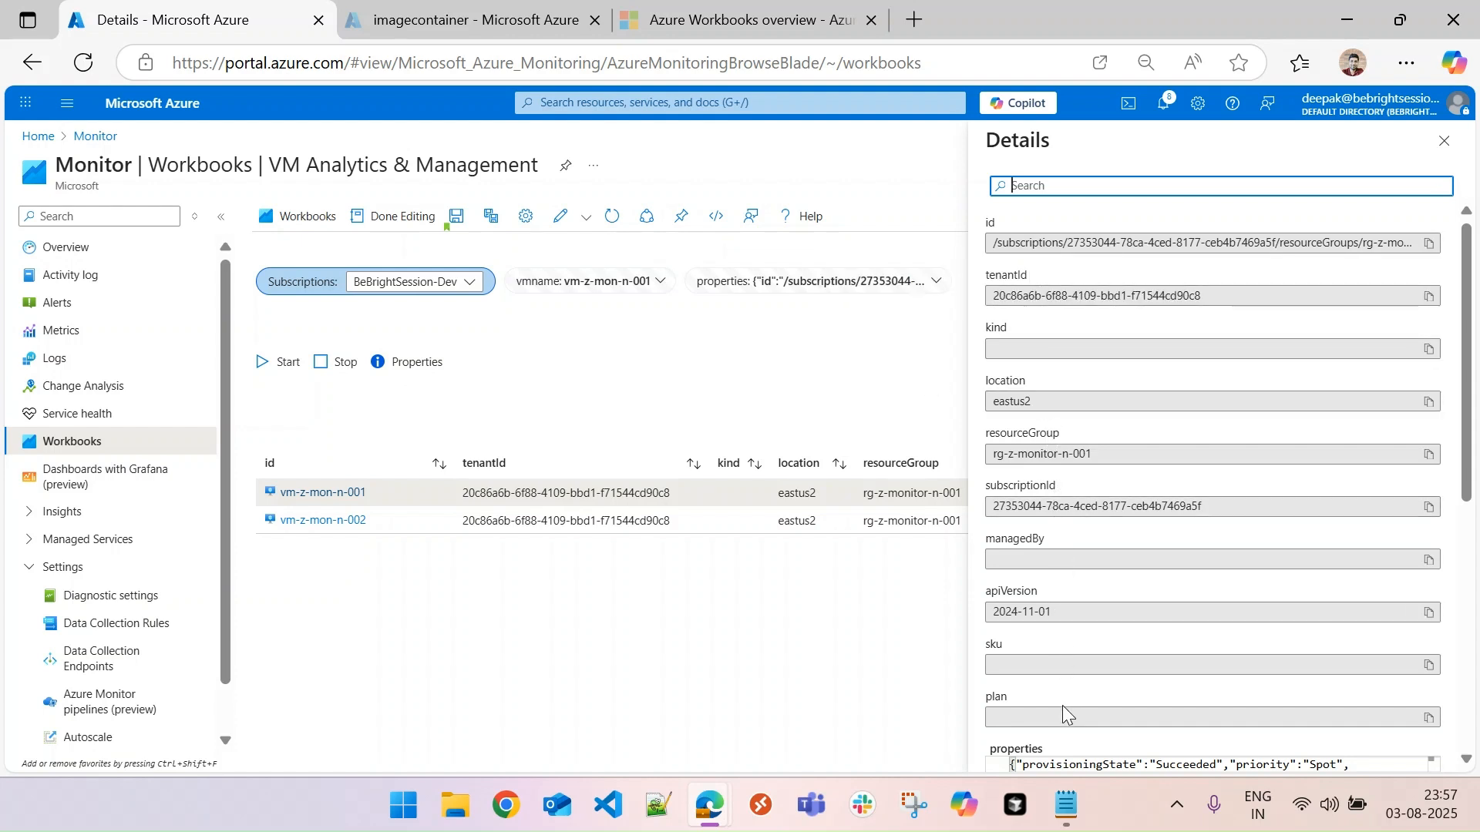
{"action": "left_click", "coordinate": [417, 531]}
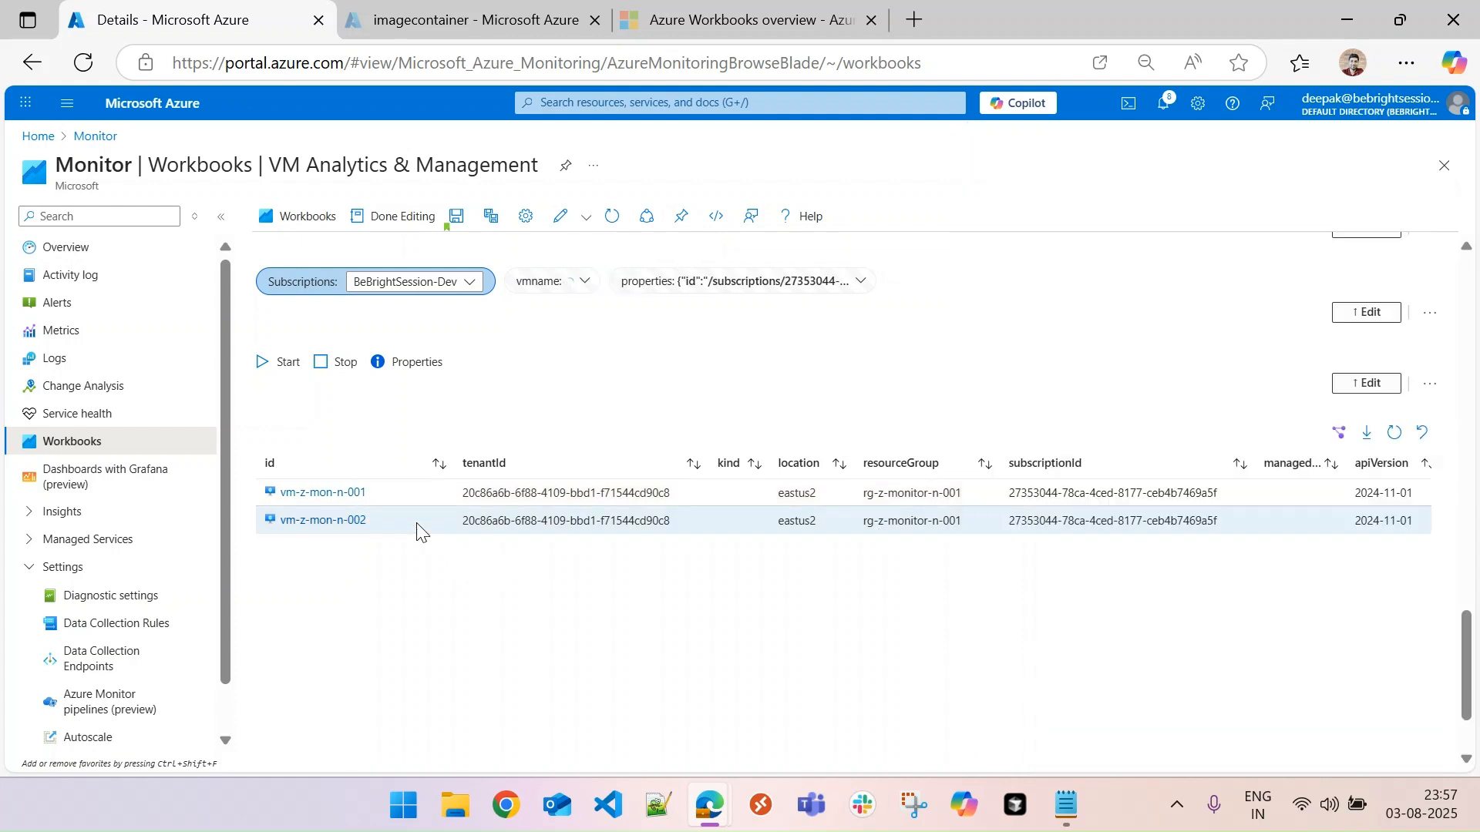
{"action": "left_click", "coordinate": [414, 362]}
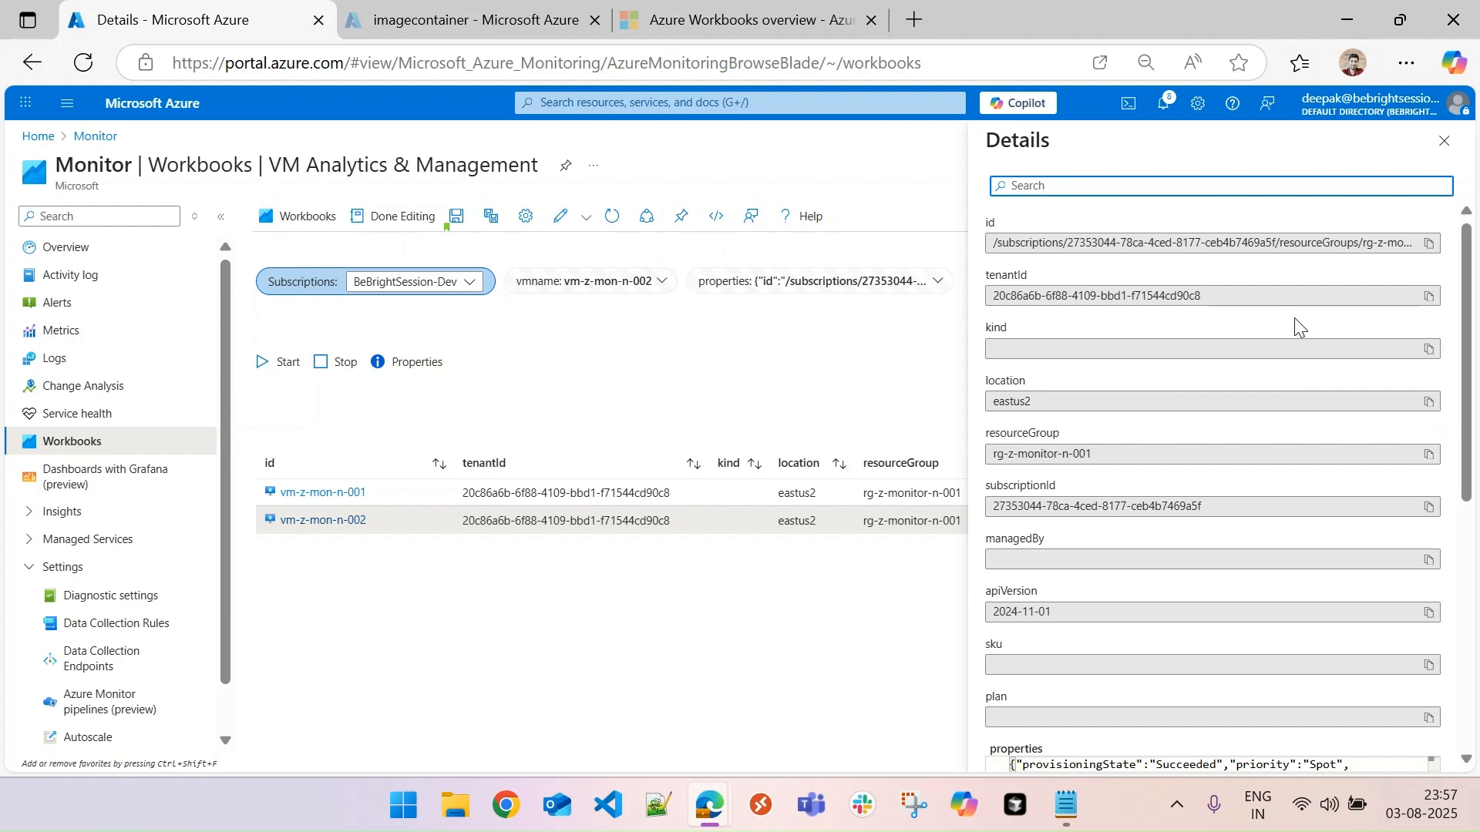
{"action": "mouse_move", "coordinate": [1469, 456]}
{"action": "left_mouse_down"}
{"action": "mouse_move", "coordinate": [1468, 730]}
{"action": "mouse_move", "coordinate": [1467, 463]}
{"action": "left_mouse_up"}
{"action": "left_click", "coordinate": [1442, 147]}
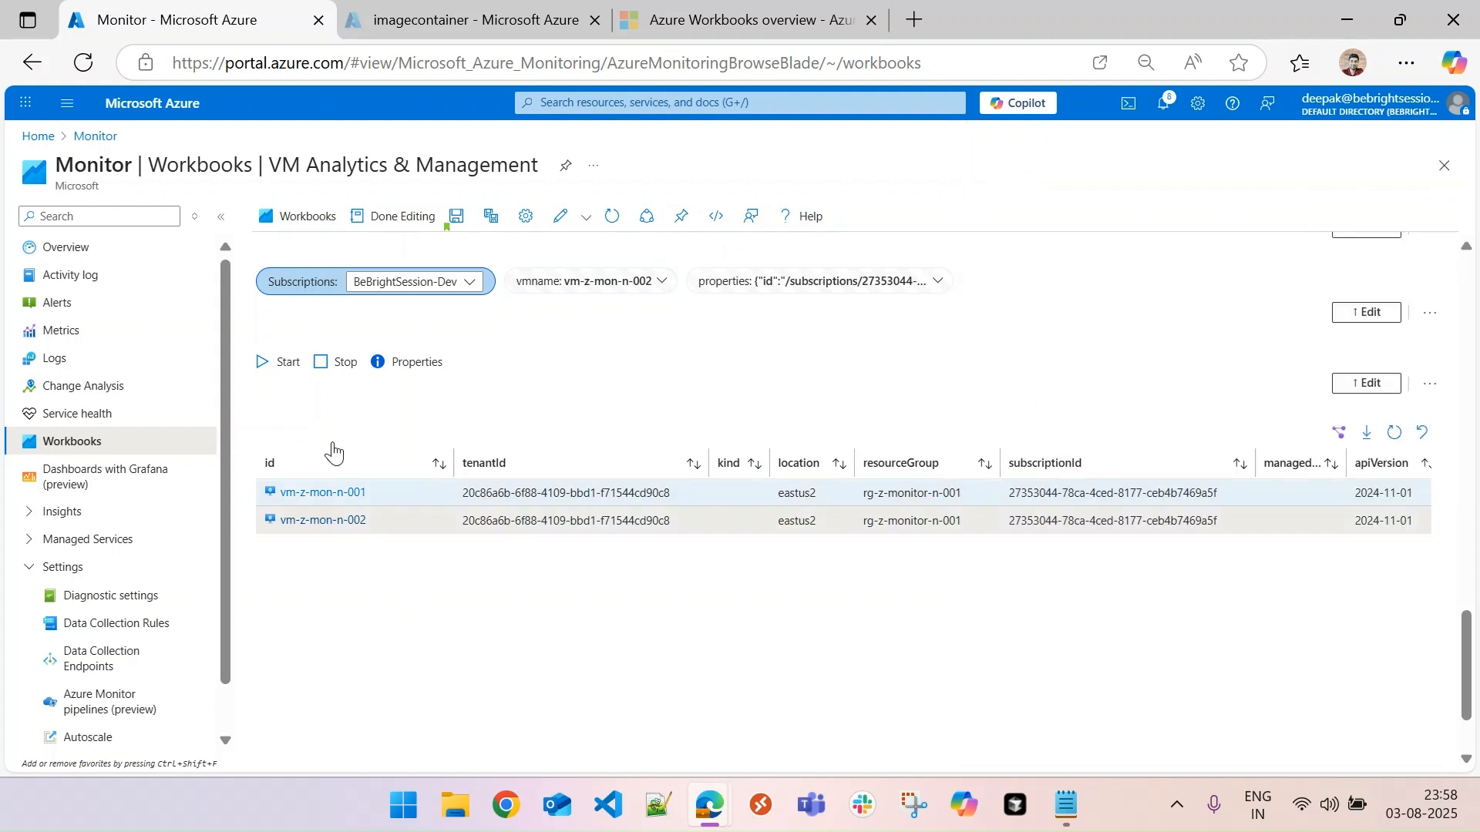
- Select vm-z-mon-n-001 in the workbook grid and check its status in the refreshed Virtual machines list in the second browser tab
{"action": "left_click", "coordinate": [410, 496]}
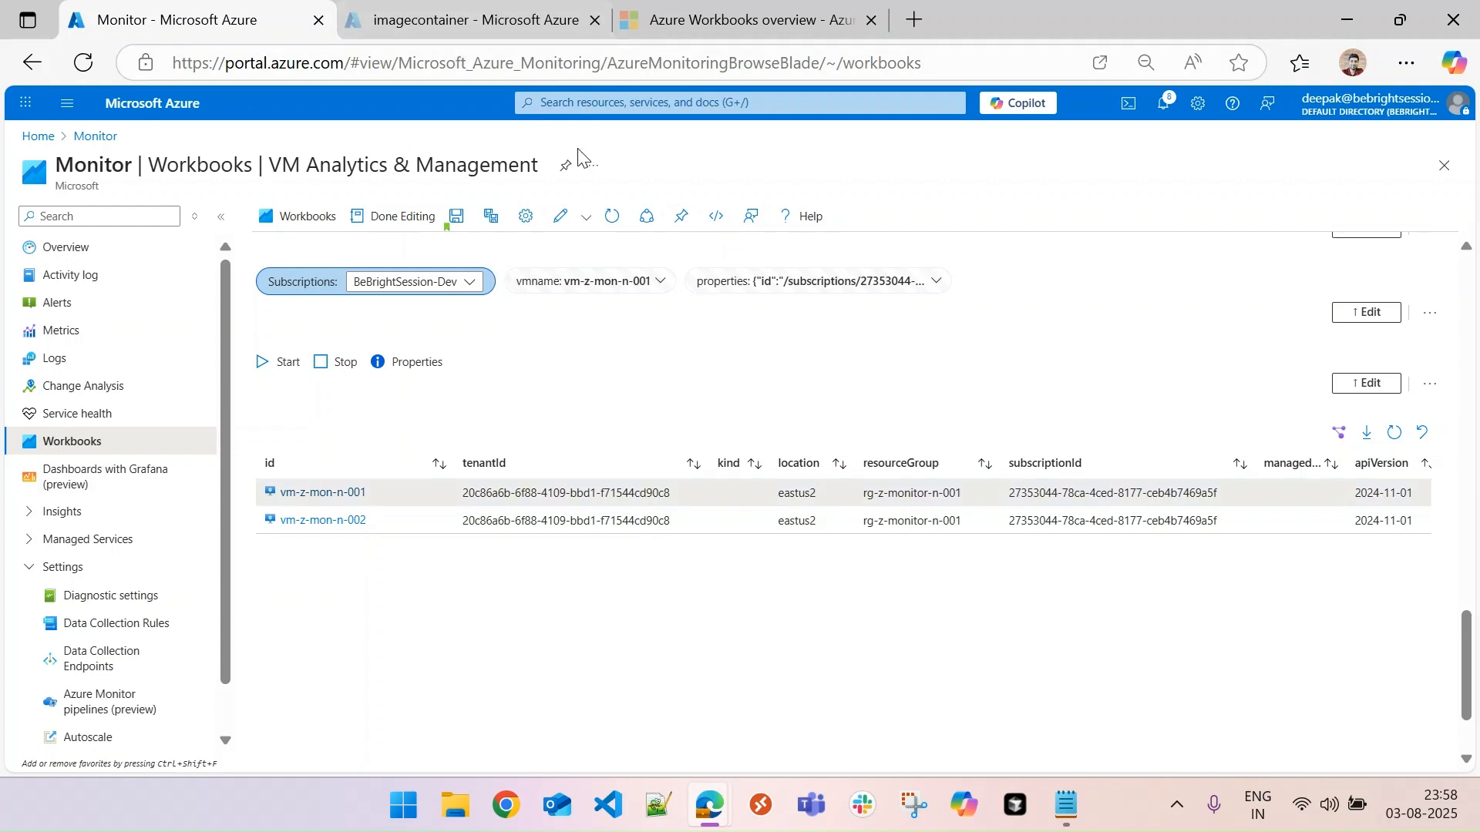
{"action": "left_click", "coordinate": [407, 13]}
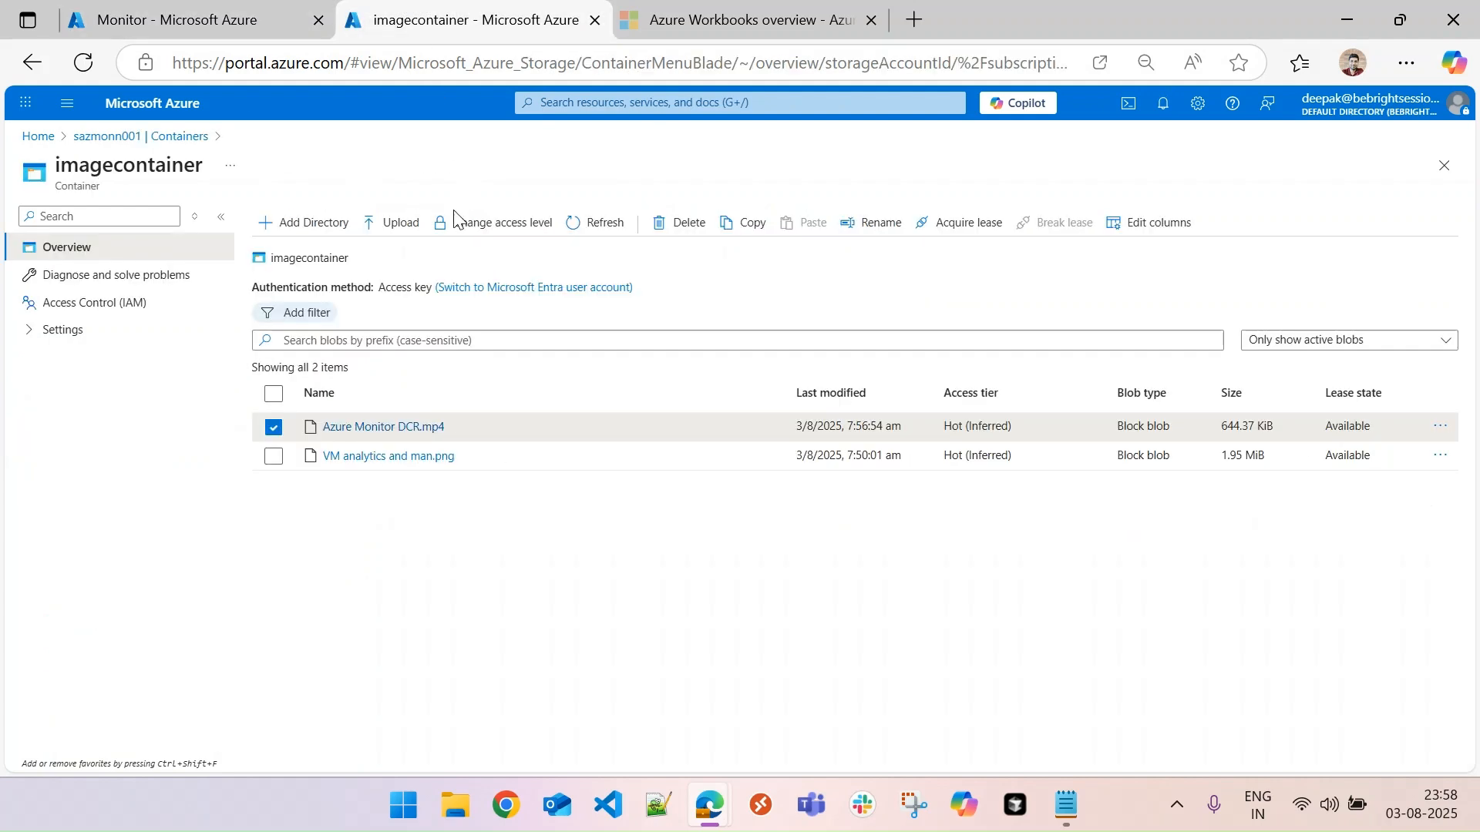
{"action": "left_click", "coordinate": [35, 137]}
{"action": "left_click", "coordinate": [499, 224]}
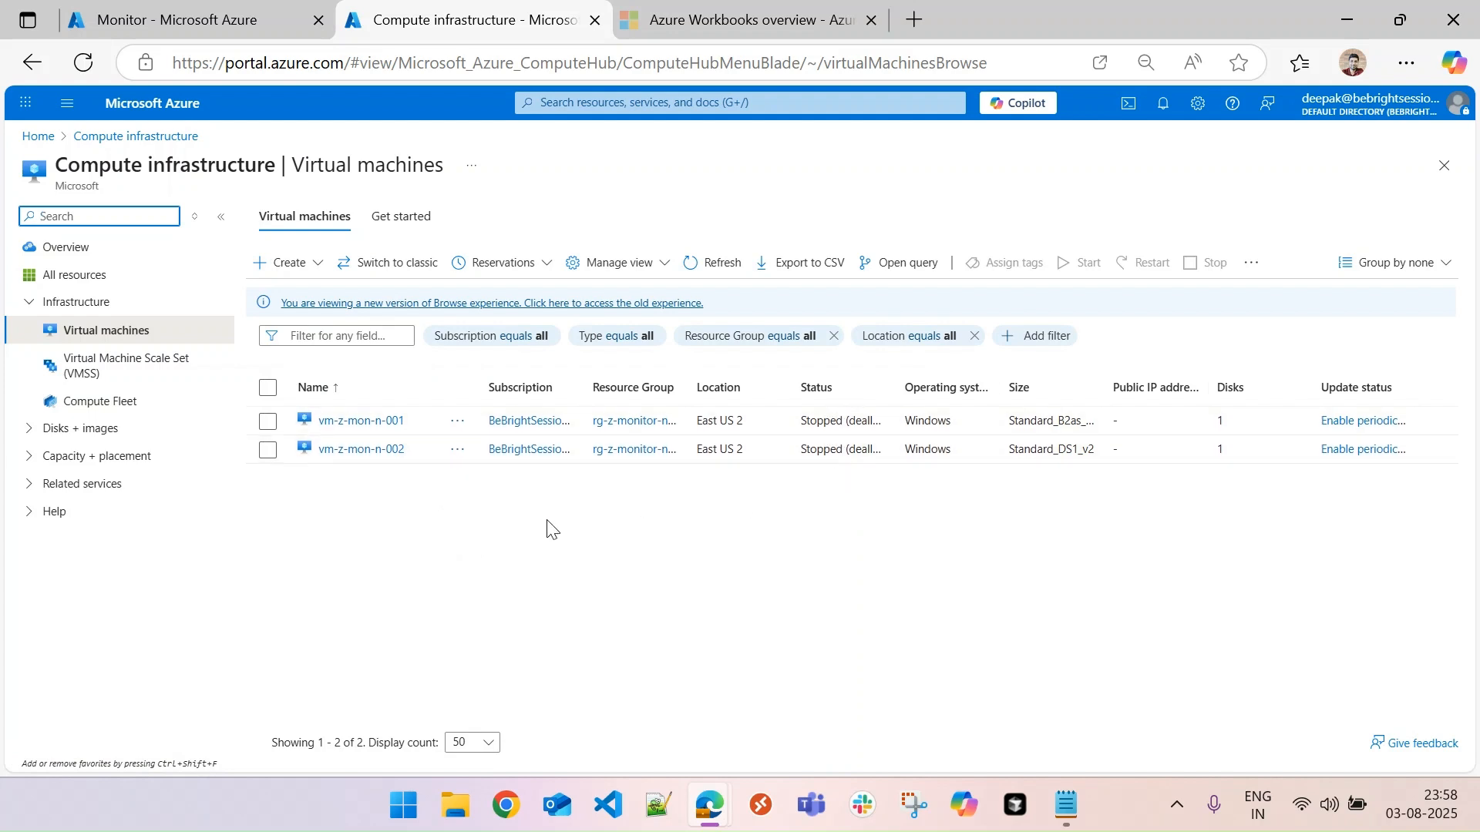
{"action": "left_click", "coordinate": [735, 276]}
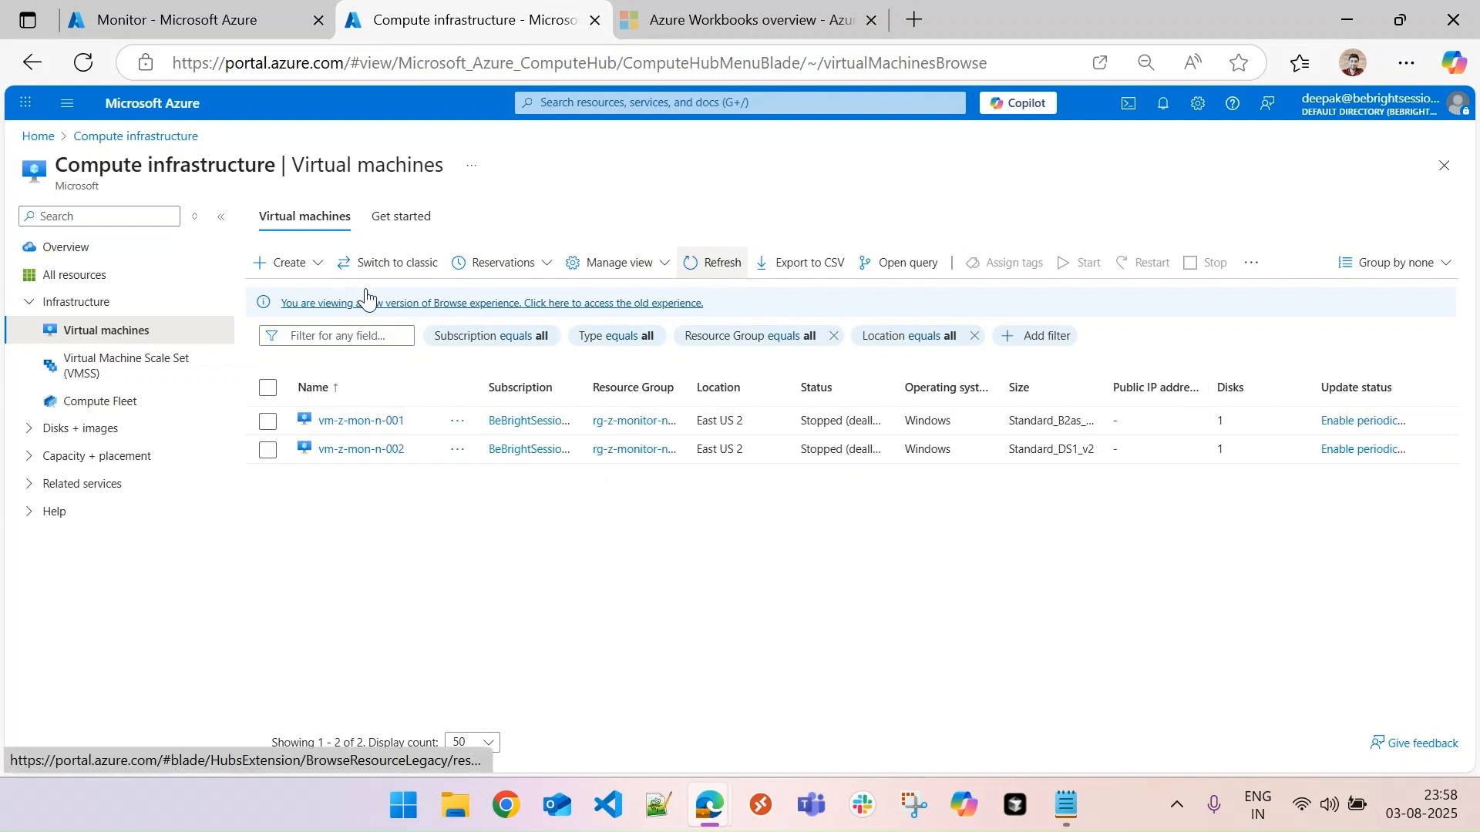
- Start vm-z-mon-n-001 with the workbook's Start action and check its status in the refreshed Virtual machines list
{"action": "left_click", "coordinate": [208, 35]}
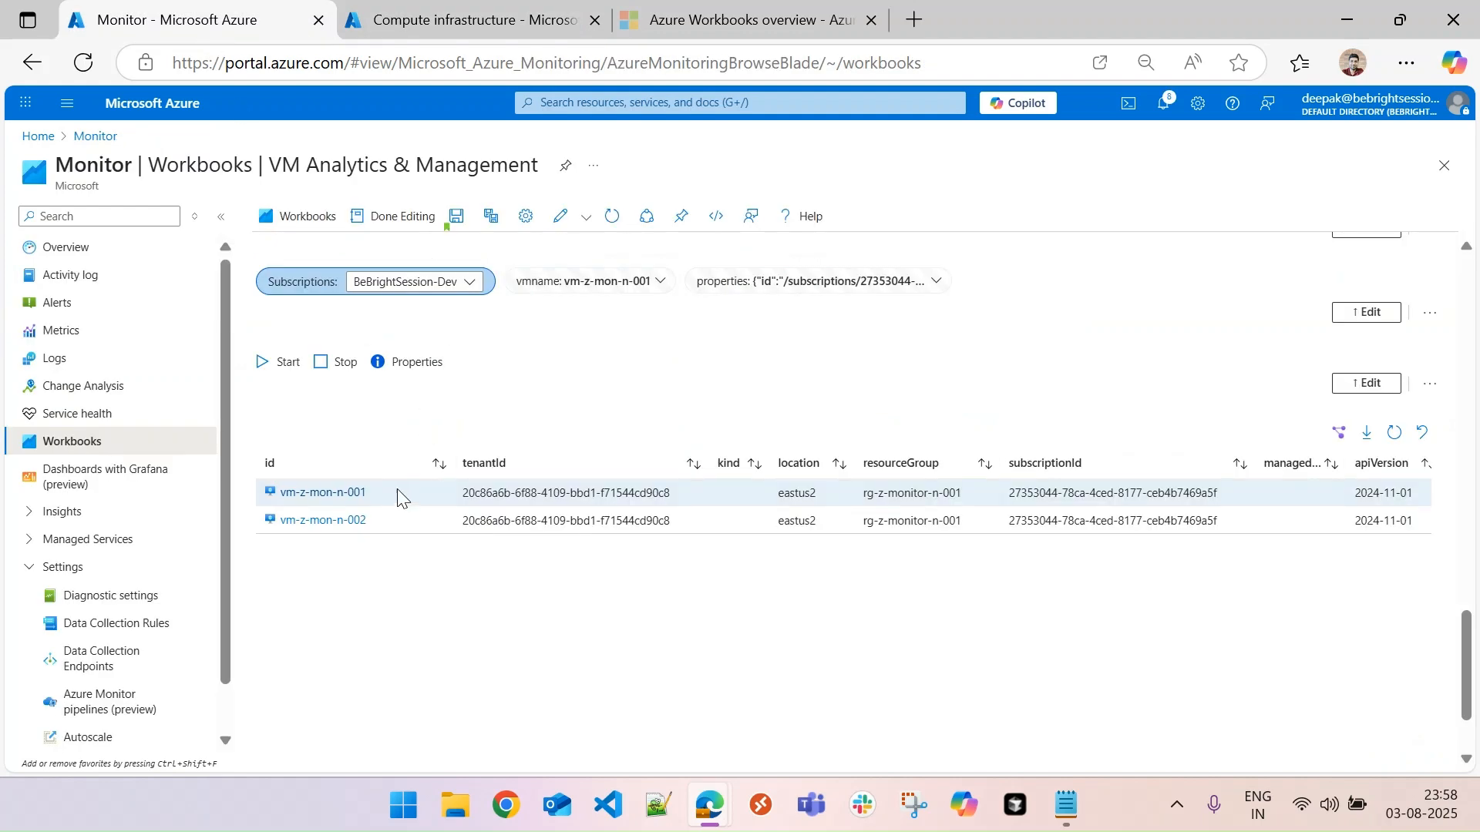
{"action": "left_click", "coordinate": [278, 370]}
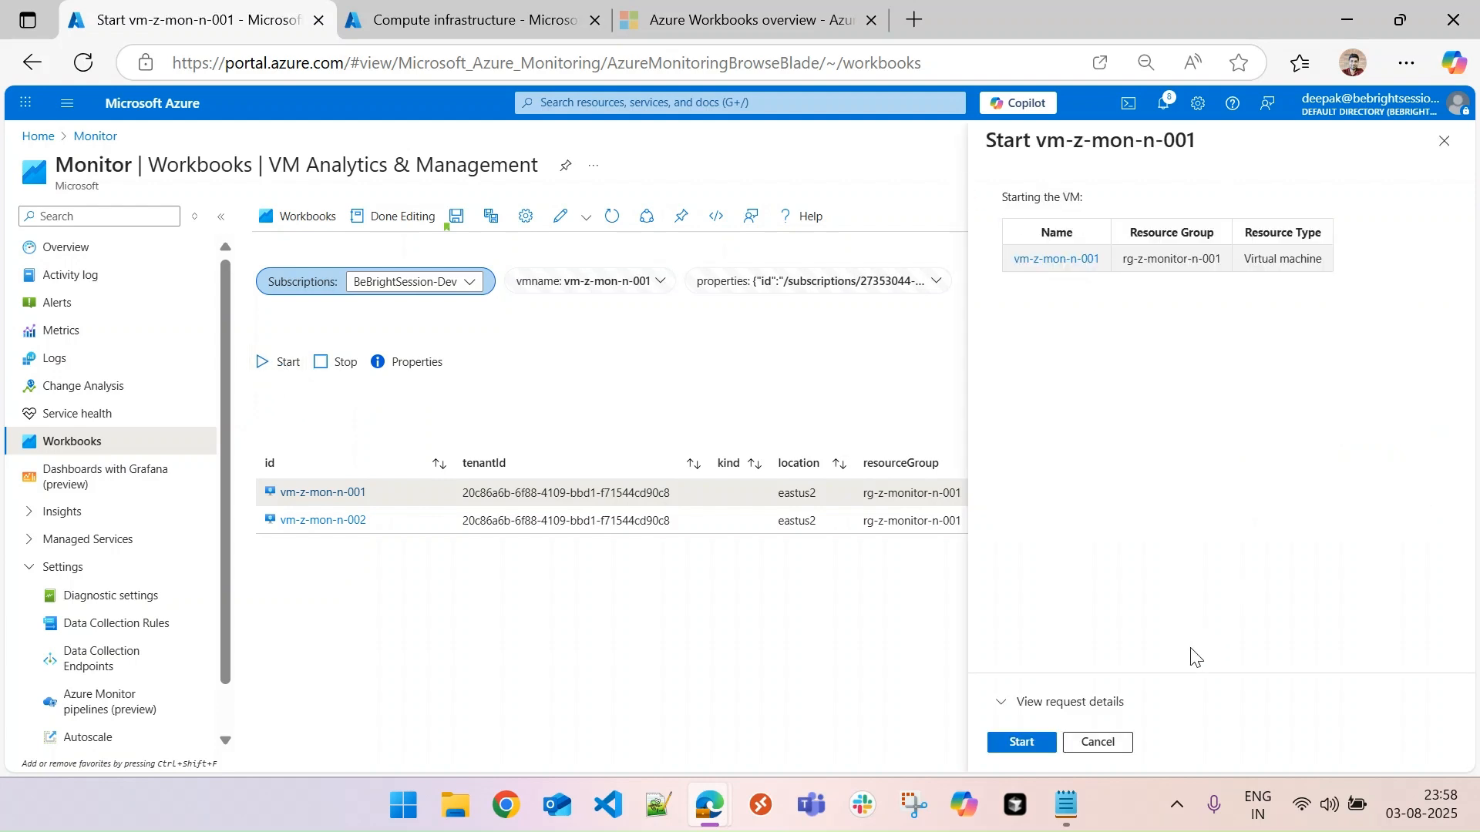
{"action": "left_click", "coordinate": [1025, 743]}
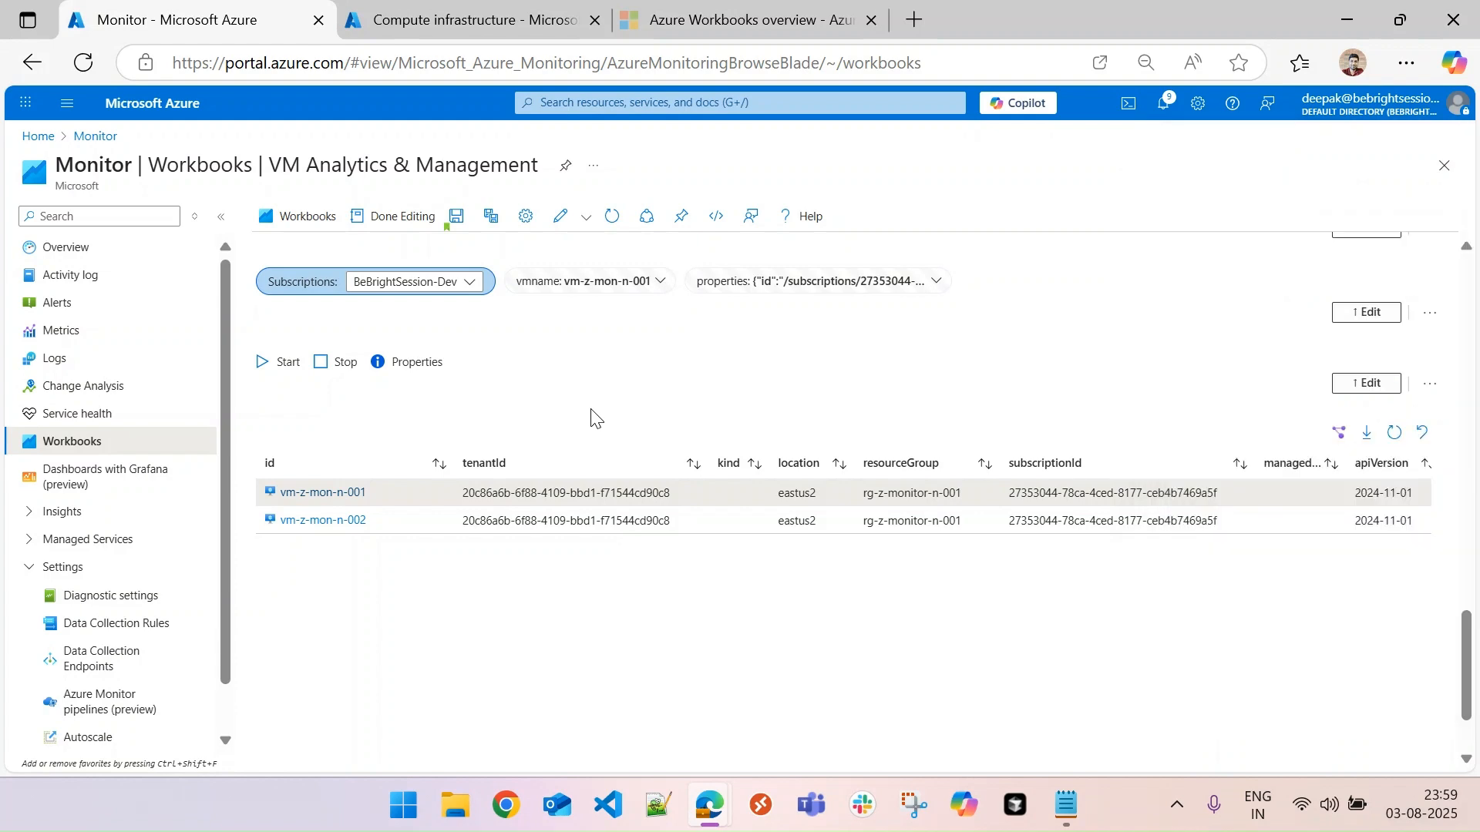
{"action": "left_click", "coordinate": [488, 3]}
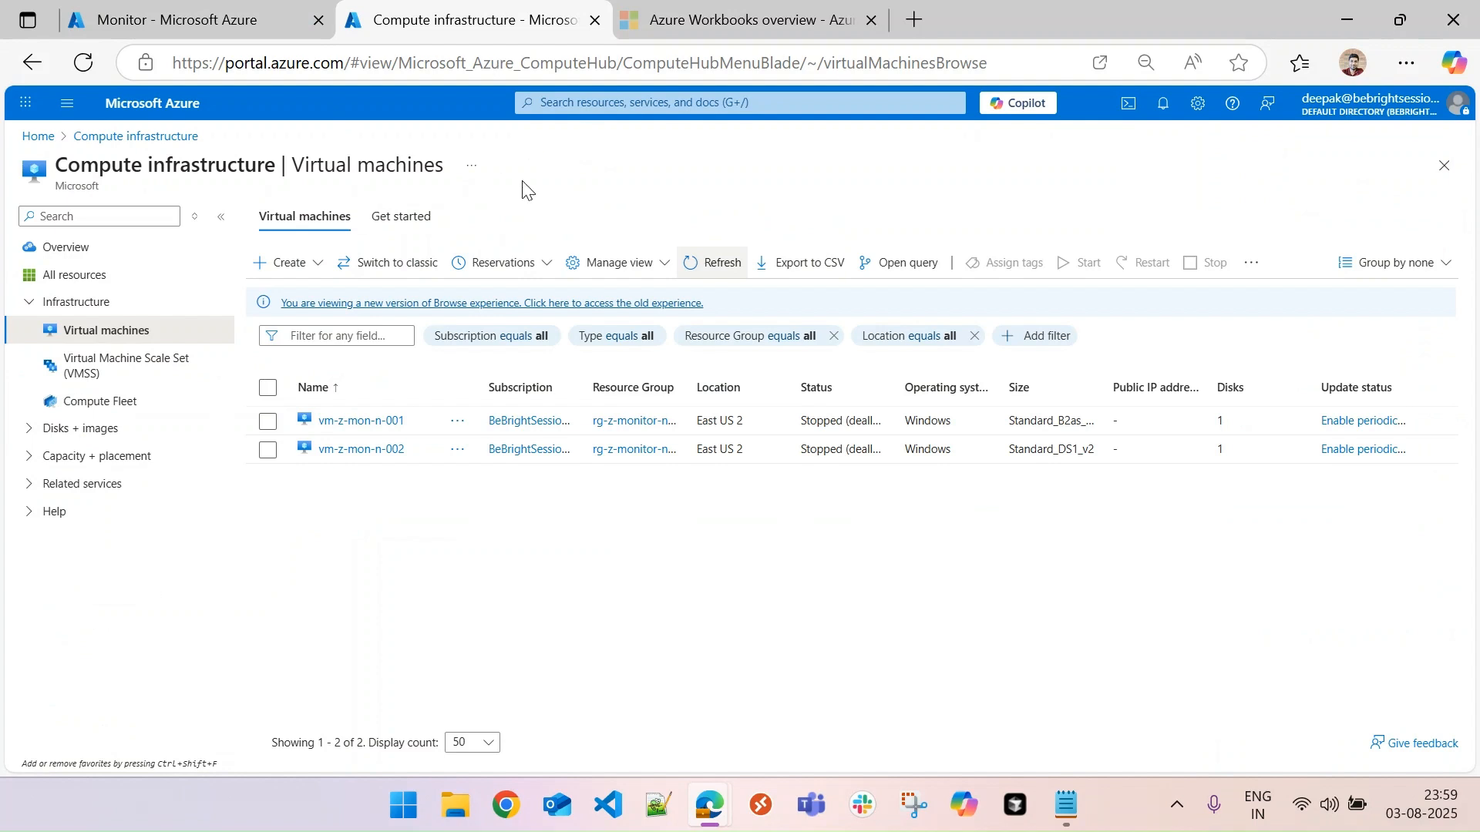
{"action": "left_click", "coordinate": [719, 266]}
{"action": "left_click", "coordinate": [719, 266]}
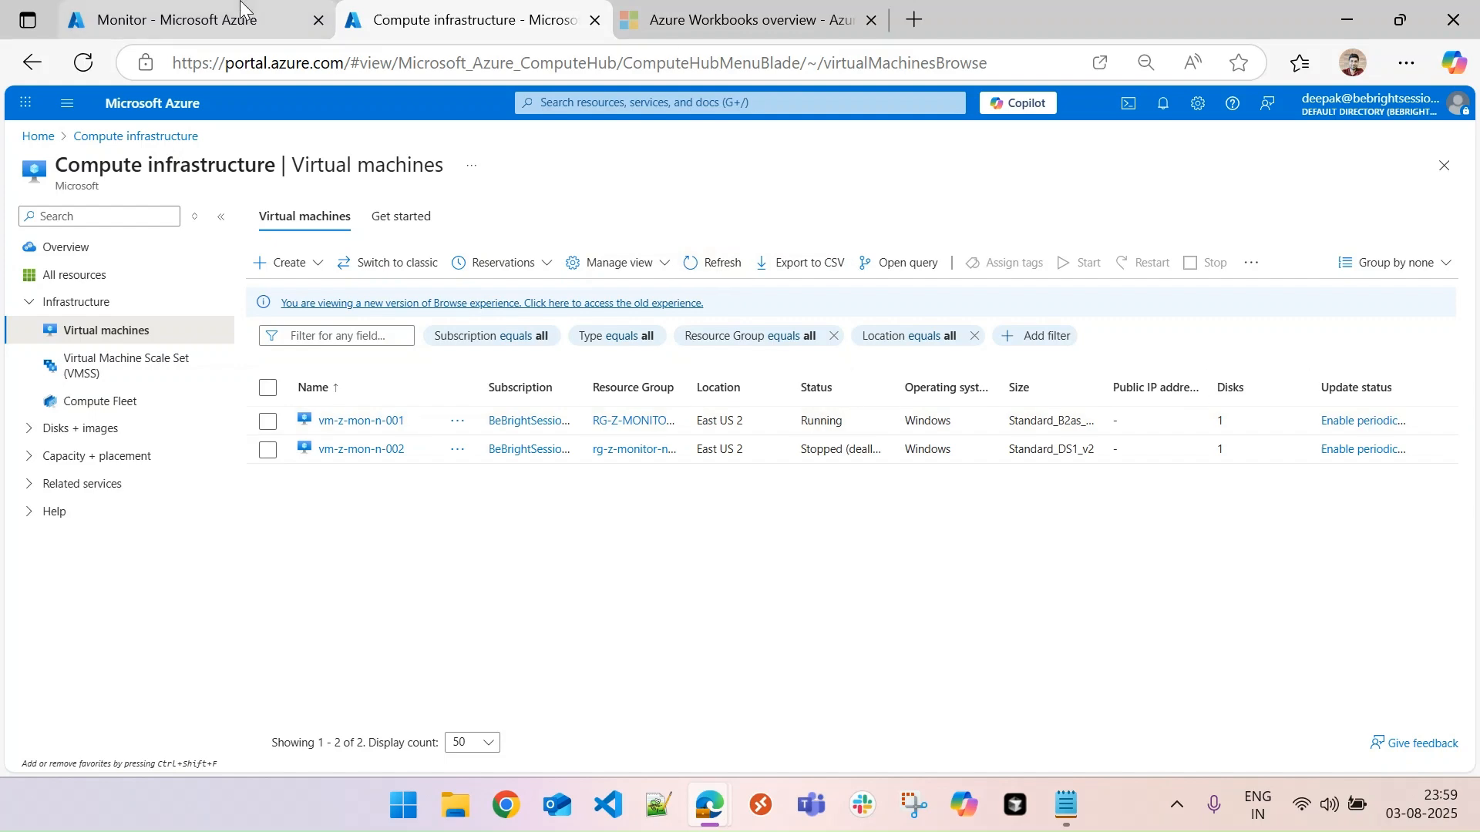
- Return to the workbook and run the Stop action on vm-z-mon-n-001
{"action": "left_click", "coordinate": [290, 11]}
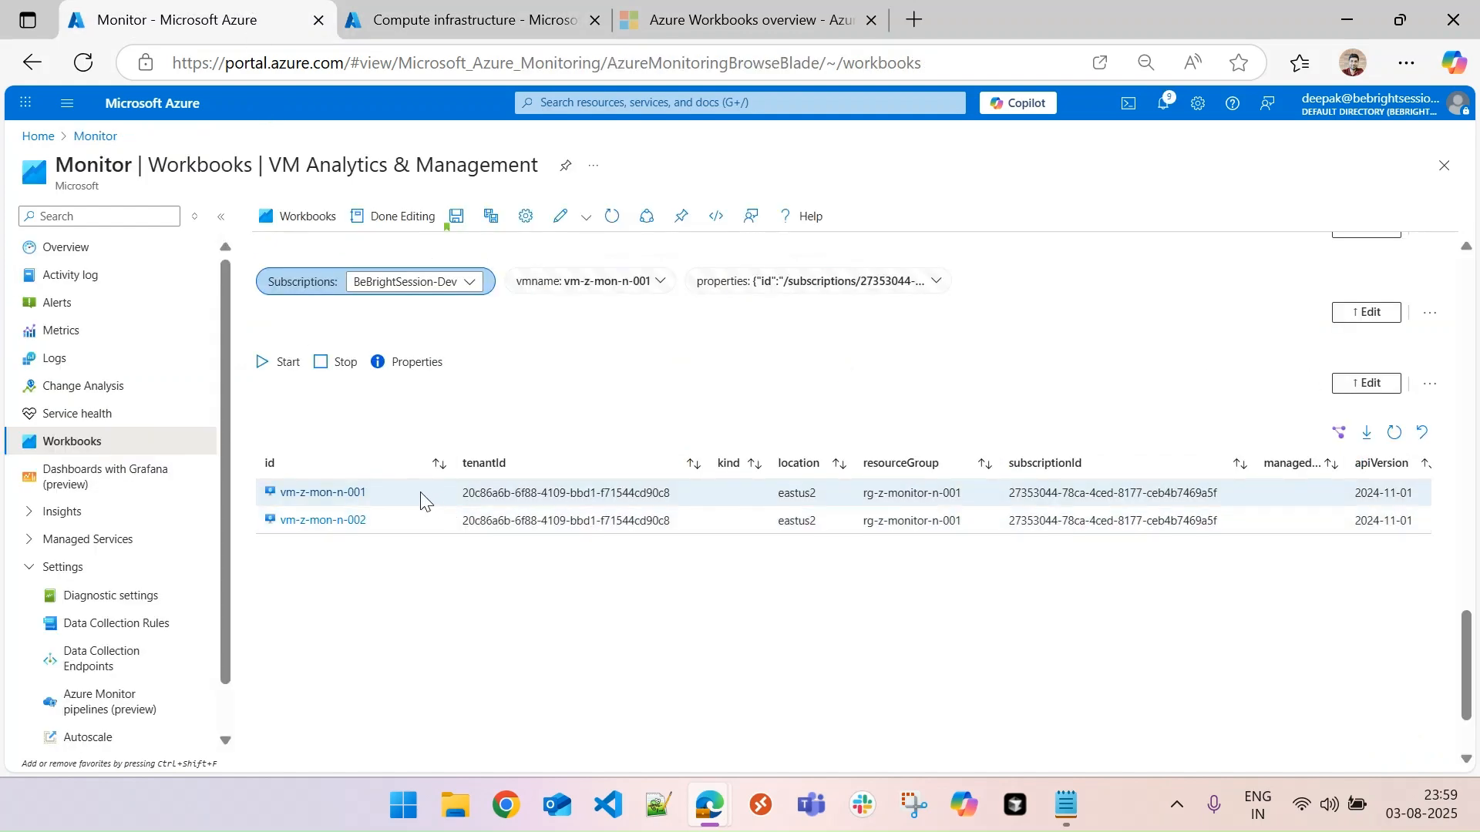
{"action": "left_click", "coordinate": [335, 360]}
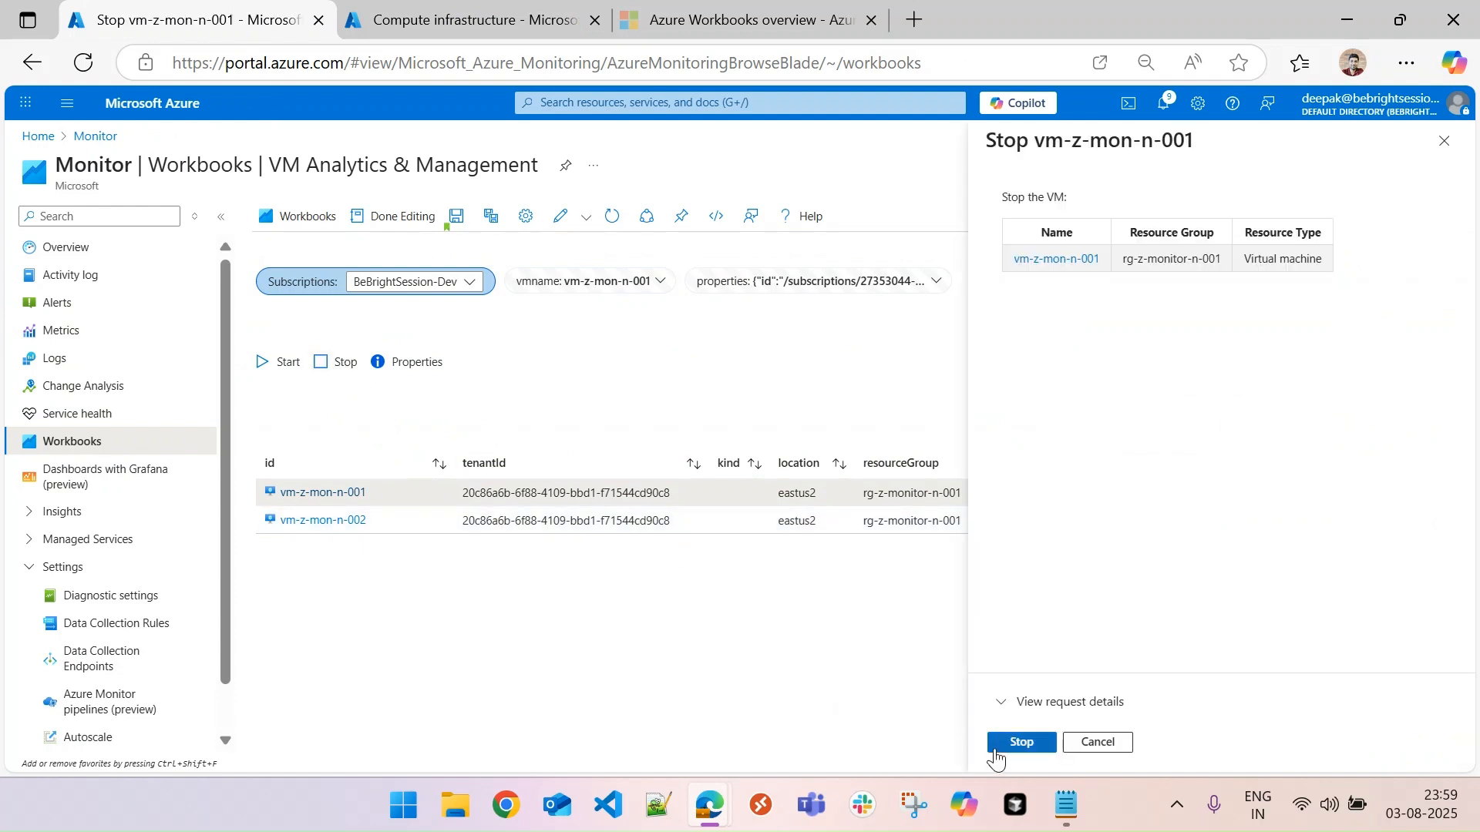
{"action": "left_click", "coordinate": [1019, 742]}
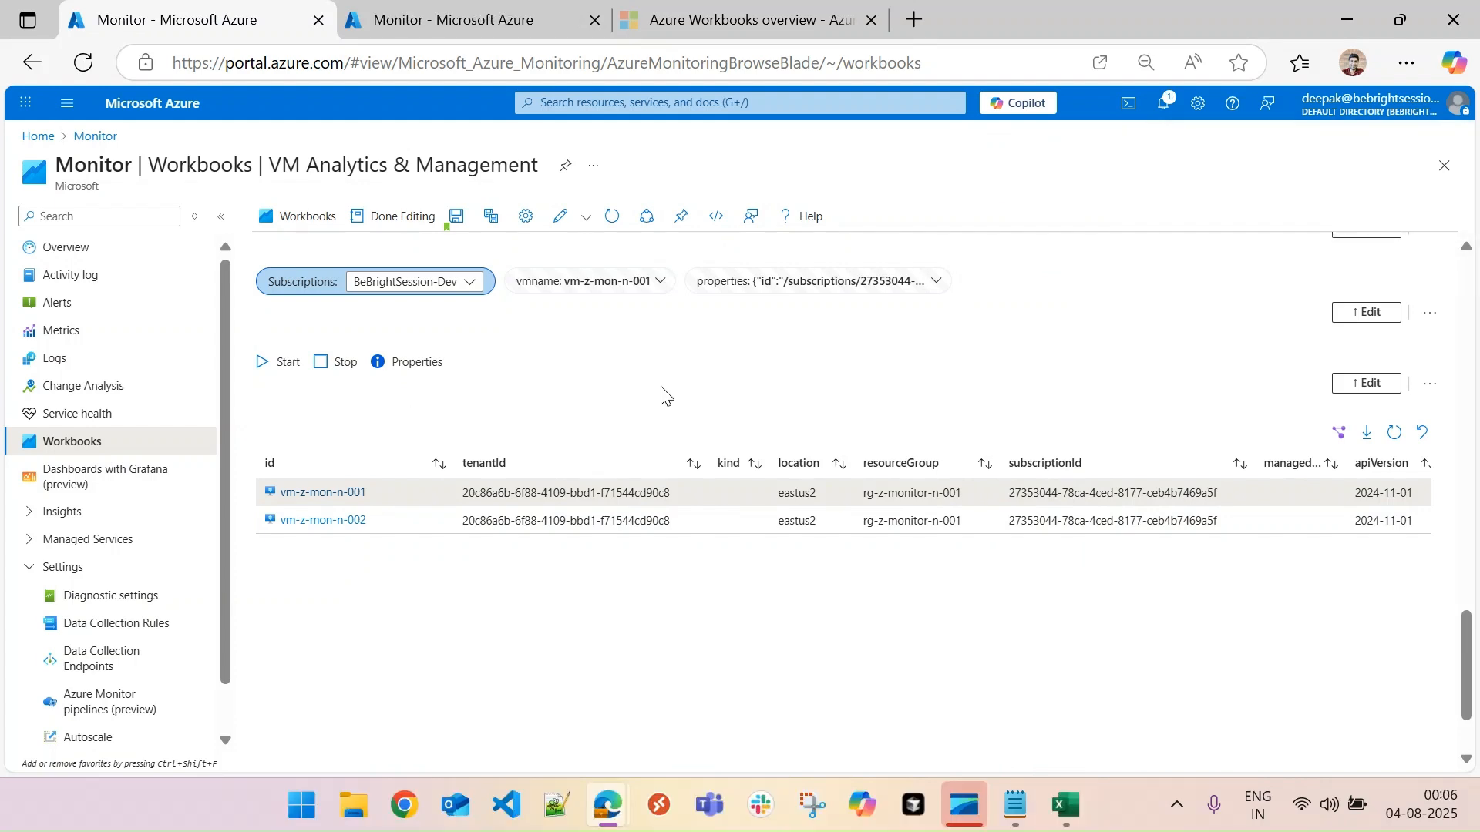
- Replace "stop" in the Stop button's ARM action path with the copied operation name, save the action, and finish editing the toolbar item
{"action": "left_click", "coordinate": [1366, 383]}
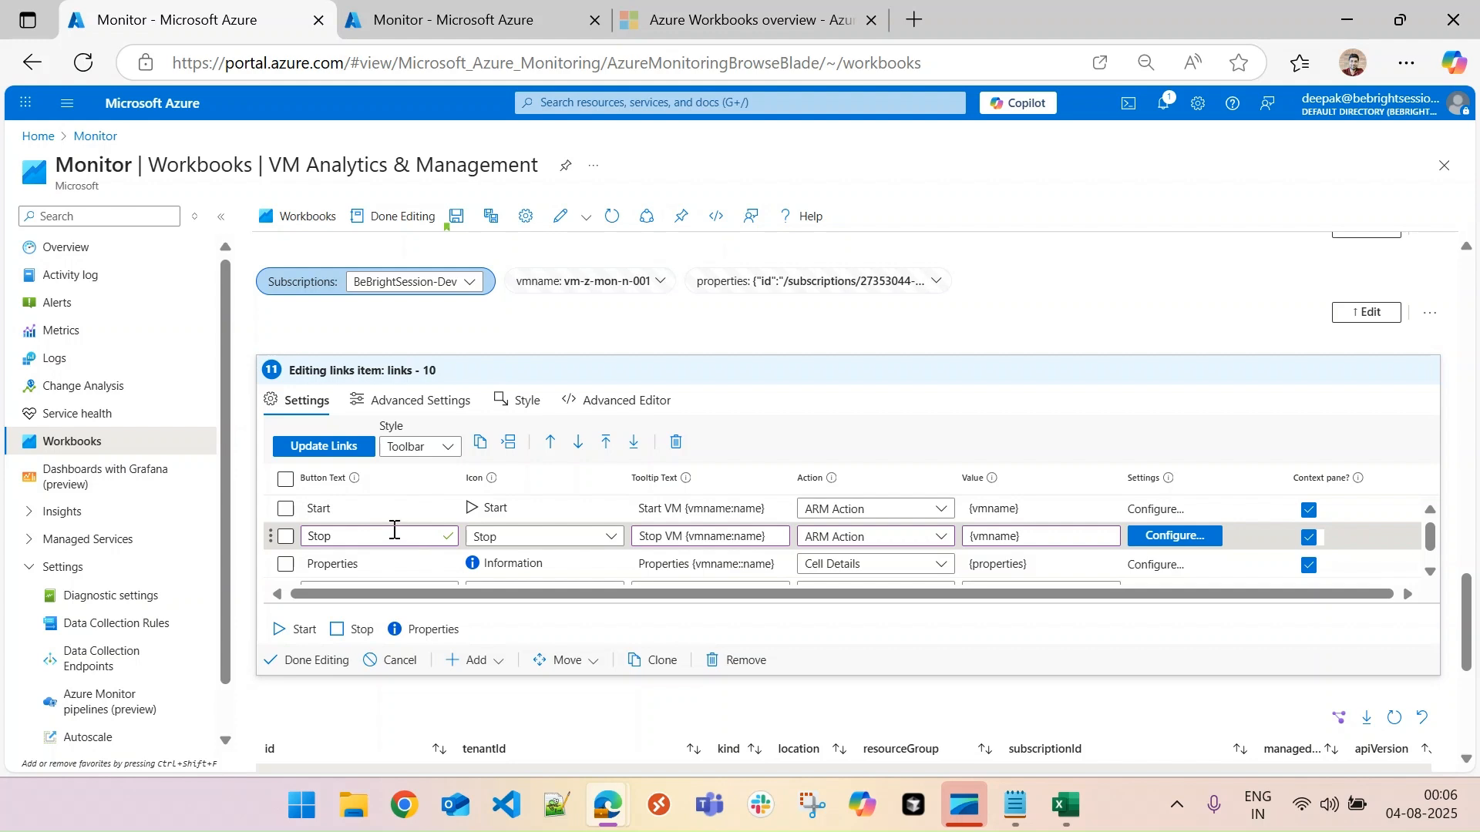
{"action": "left_click", "coordinate": [391, 536]}
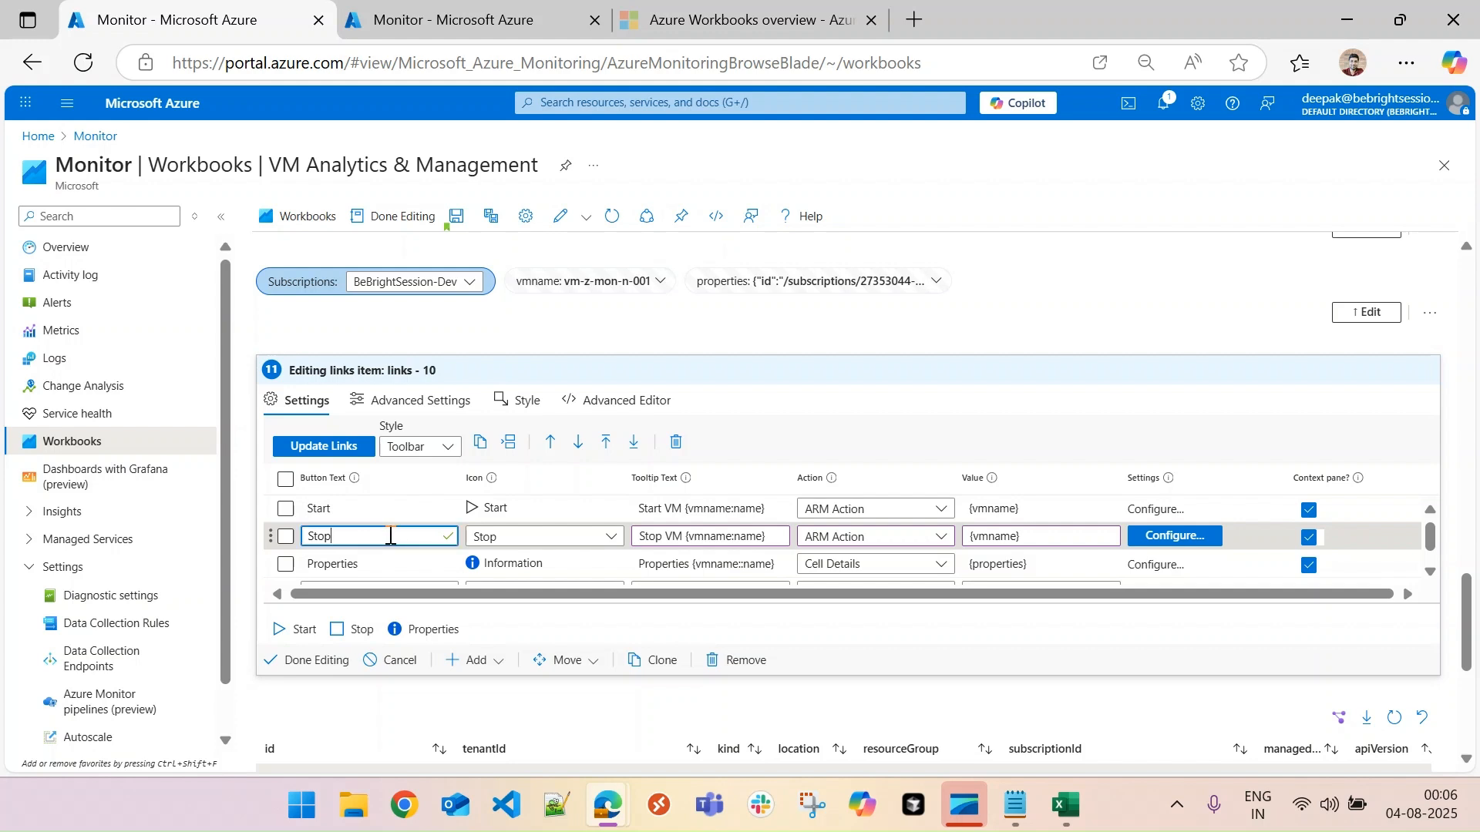
{"action": "left_click", "coordinate": [1164, 539]}
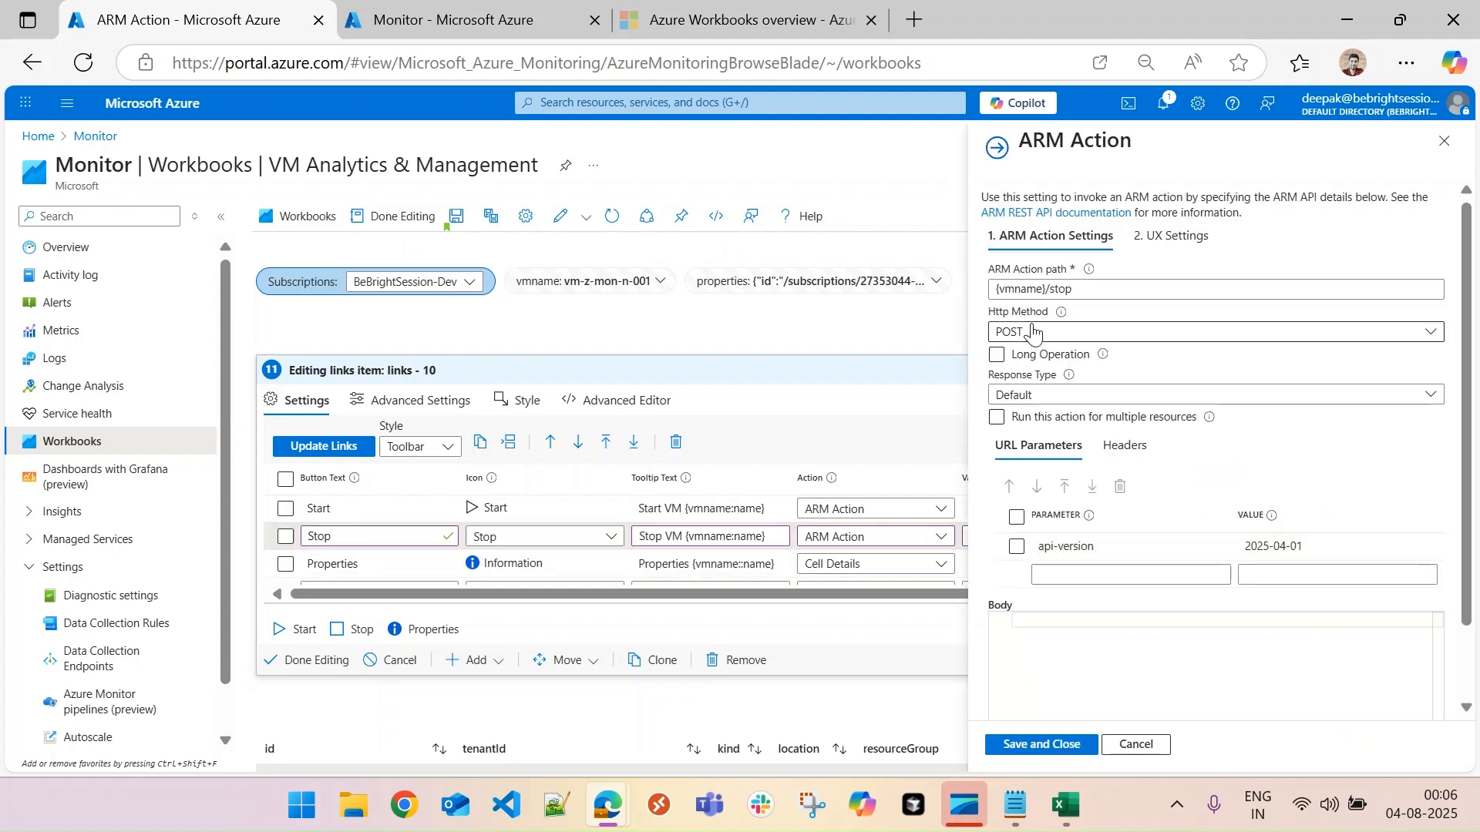
{"action": "left_click", "coordinate": [1060, 288]}
{"action": "double_click", "coordinate": [1060, 290]}
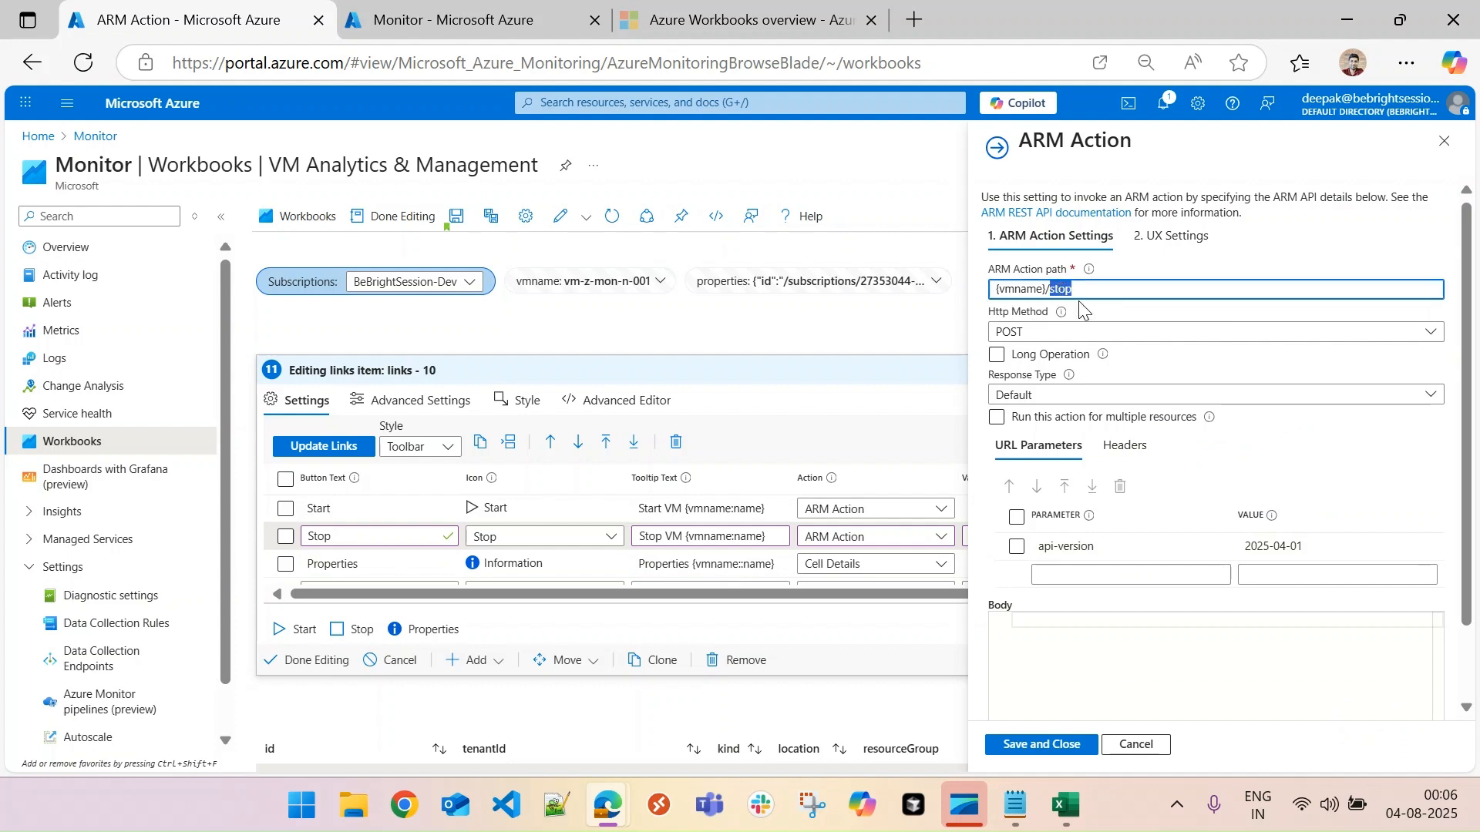
{"action": "type", "text": "powerOff"}
{"action": "left_click", "coordinate": [1050, 742]}
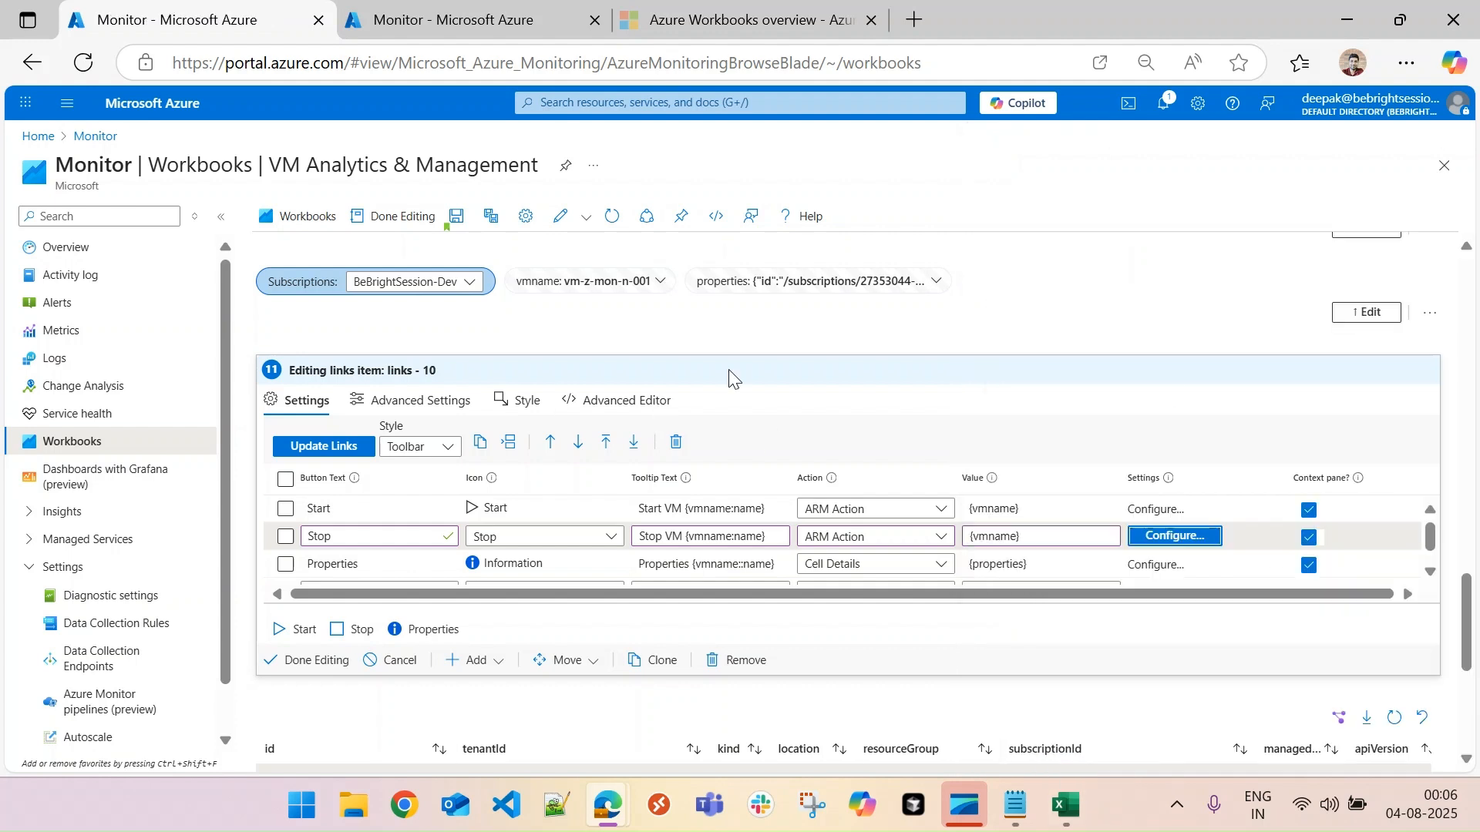
{"action": "left_click", "coordinate": [324, 666]}
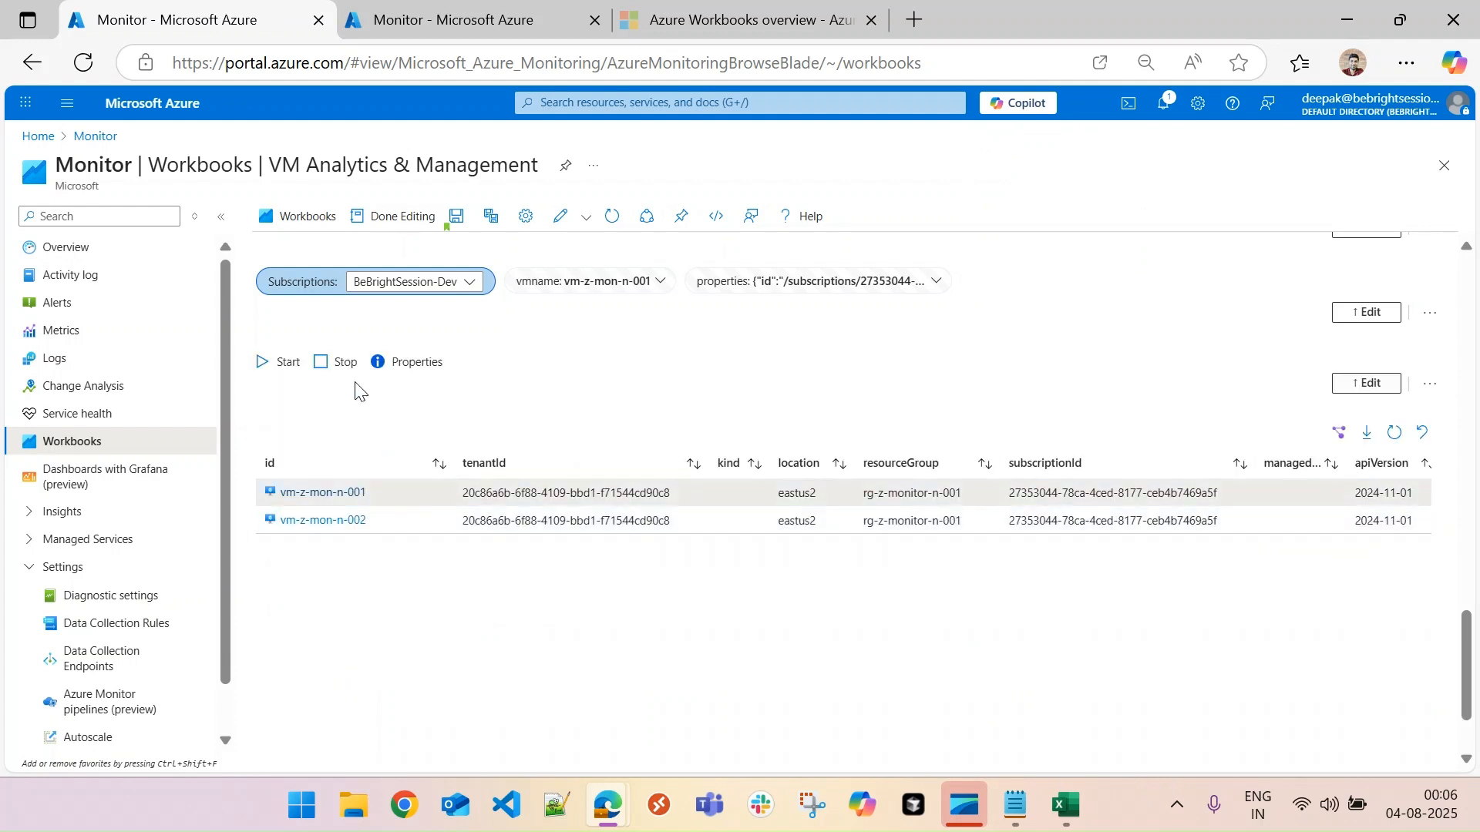
- Stop vm-z-mon-n-001 with the edited Stop action and check its status in the refreshed Virtual machines list
{"action": "left_click", "coordinate": [332, 361]}
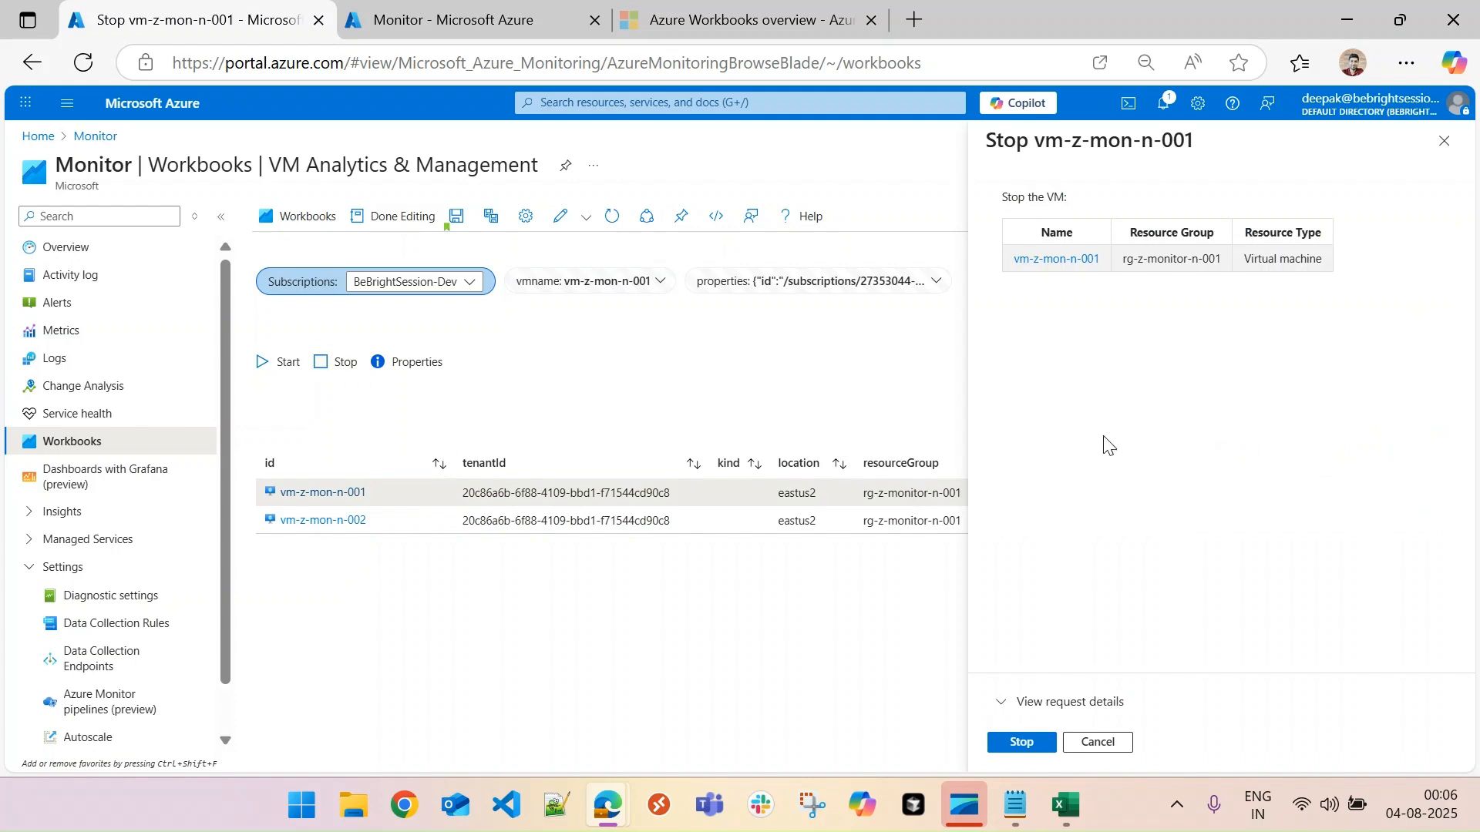
{"action": "left_click", "coordinate": [1023, 741]}
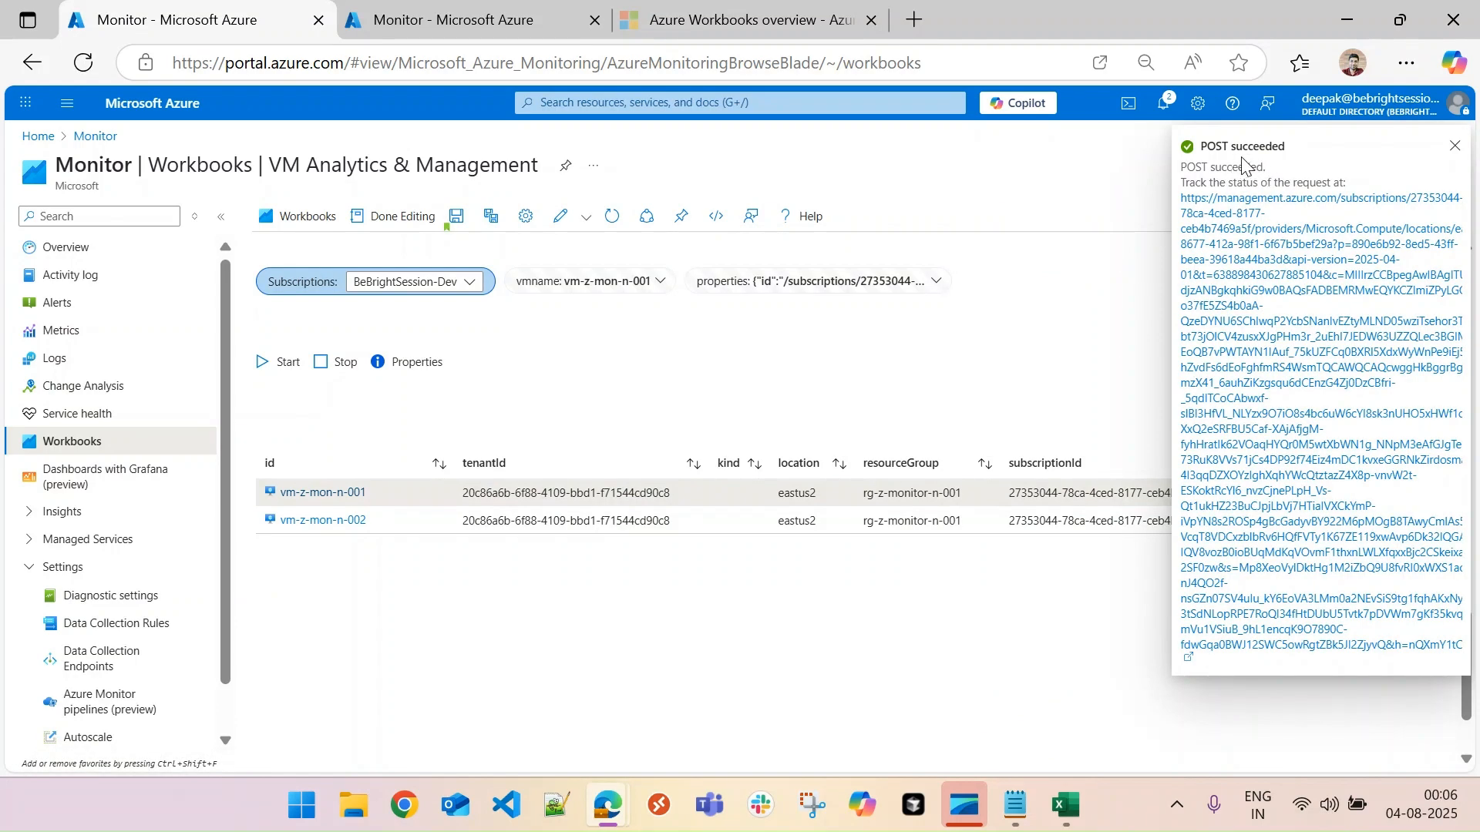
{"action": "left_click", "coordinate": [454, 30]}
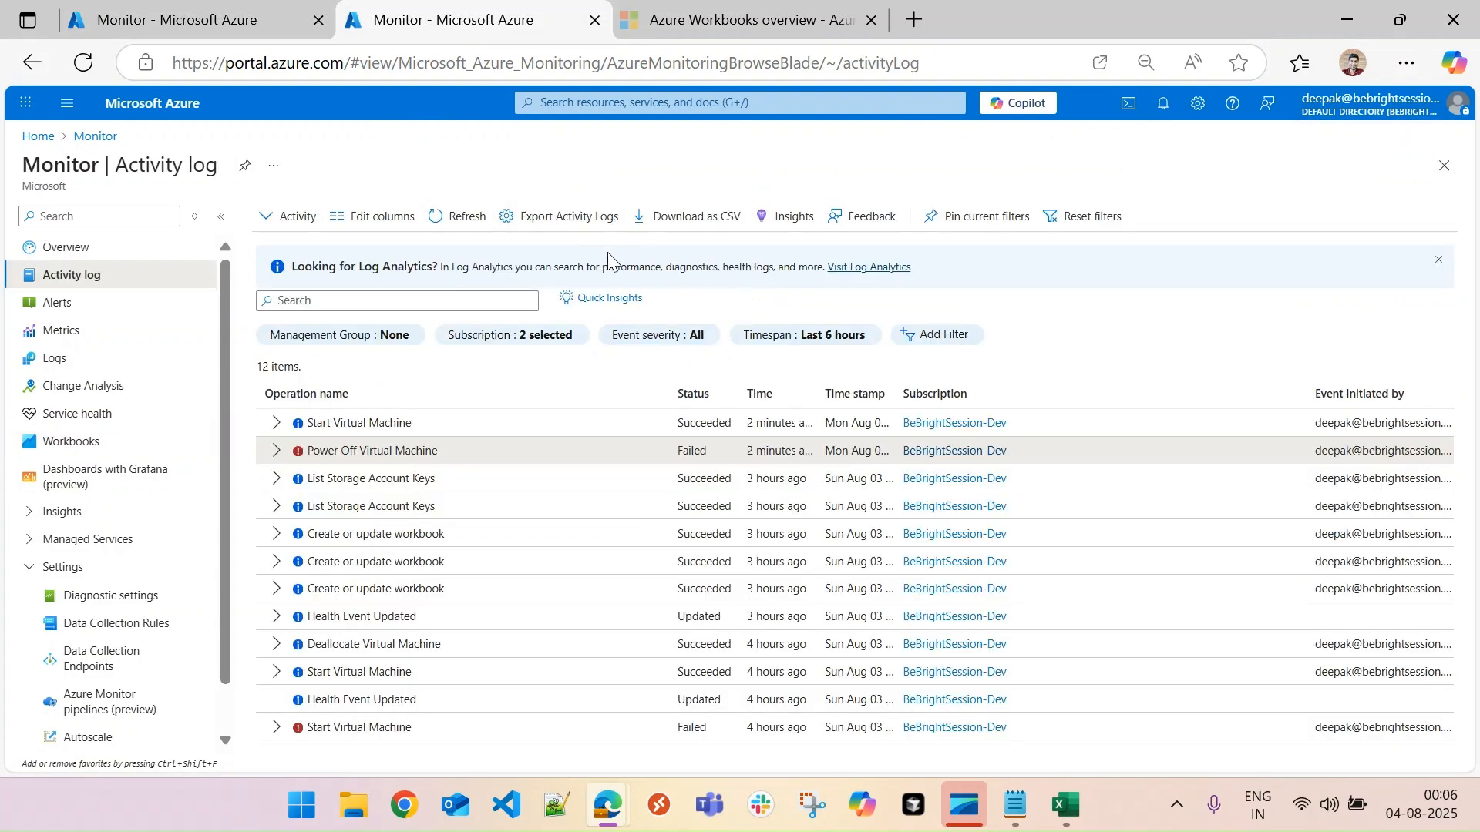
{"action": "left_click", "coordinate": [46, 139]}
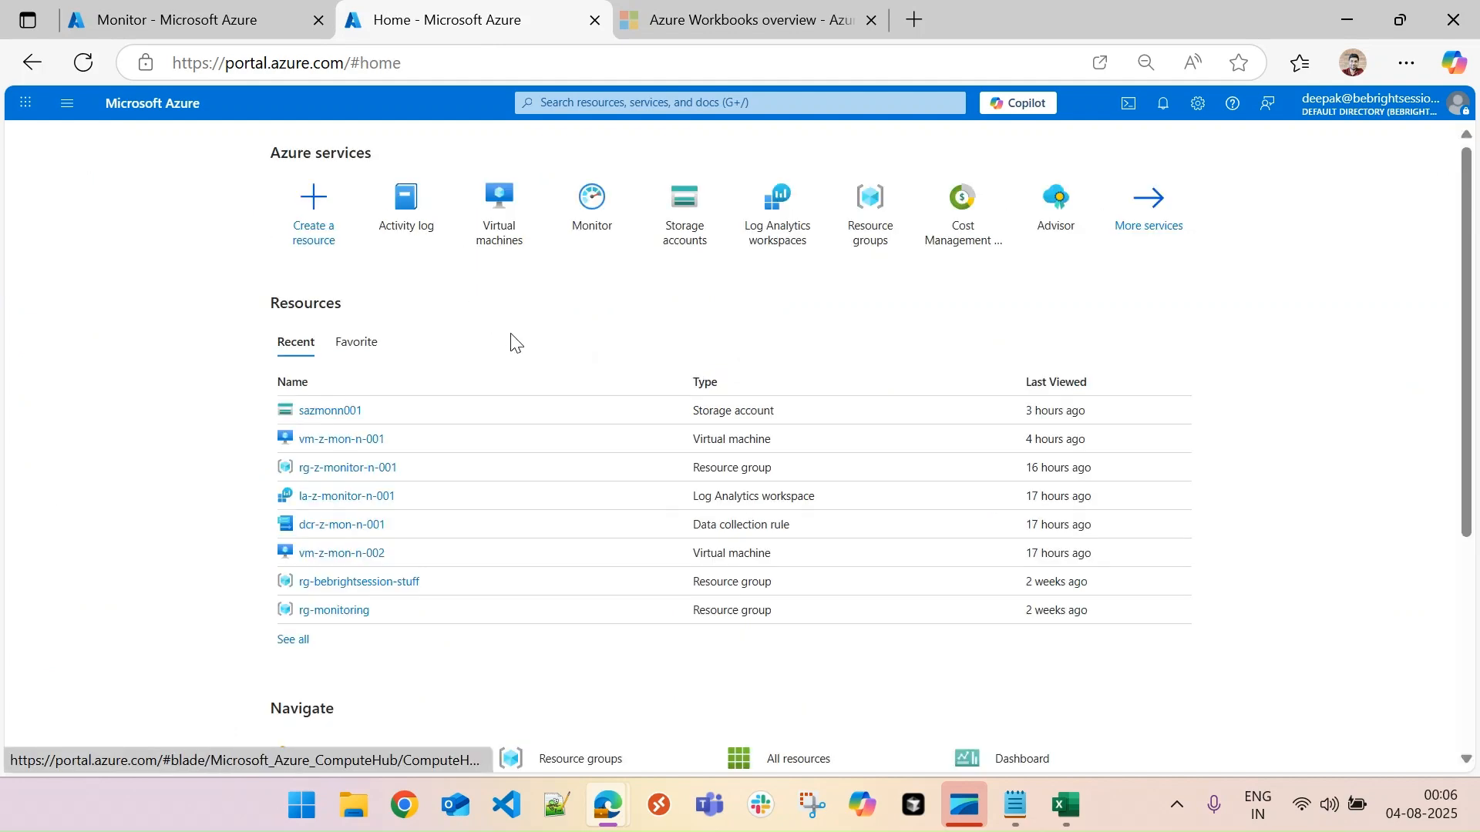
{"action": "left_click", "coordinate": [485, 241]}
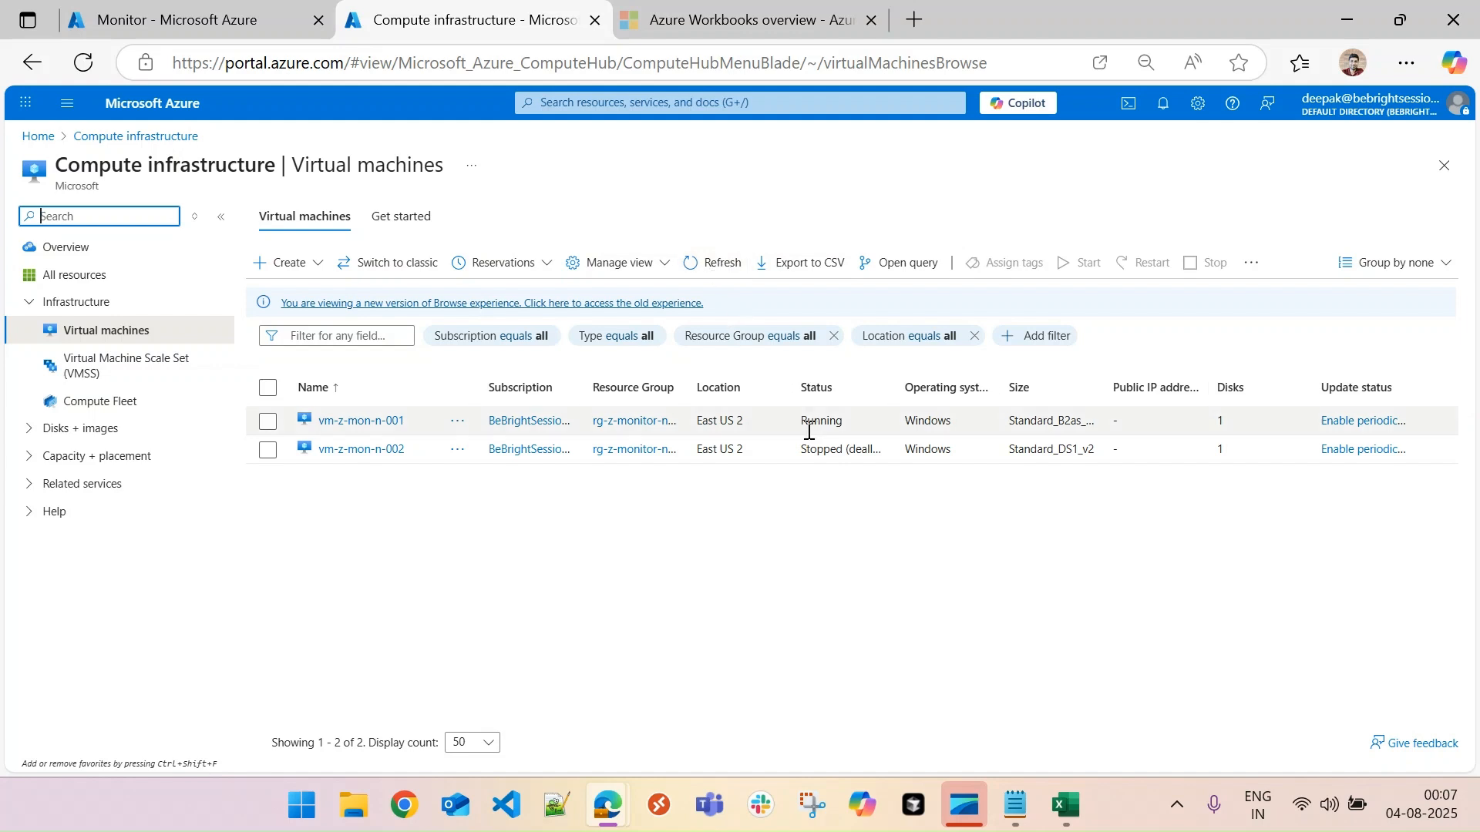
{"action": "left_click", "coordinate": [715, 270]}
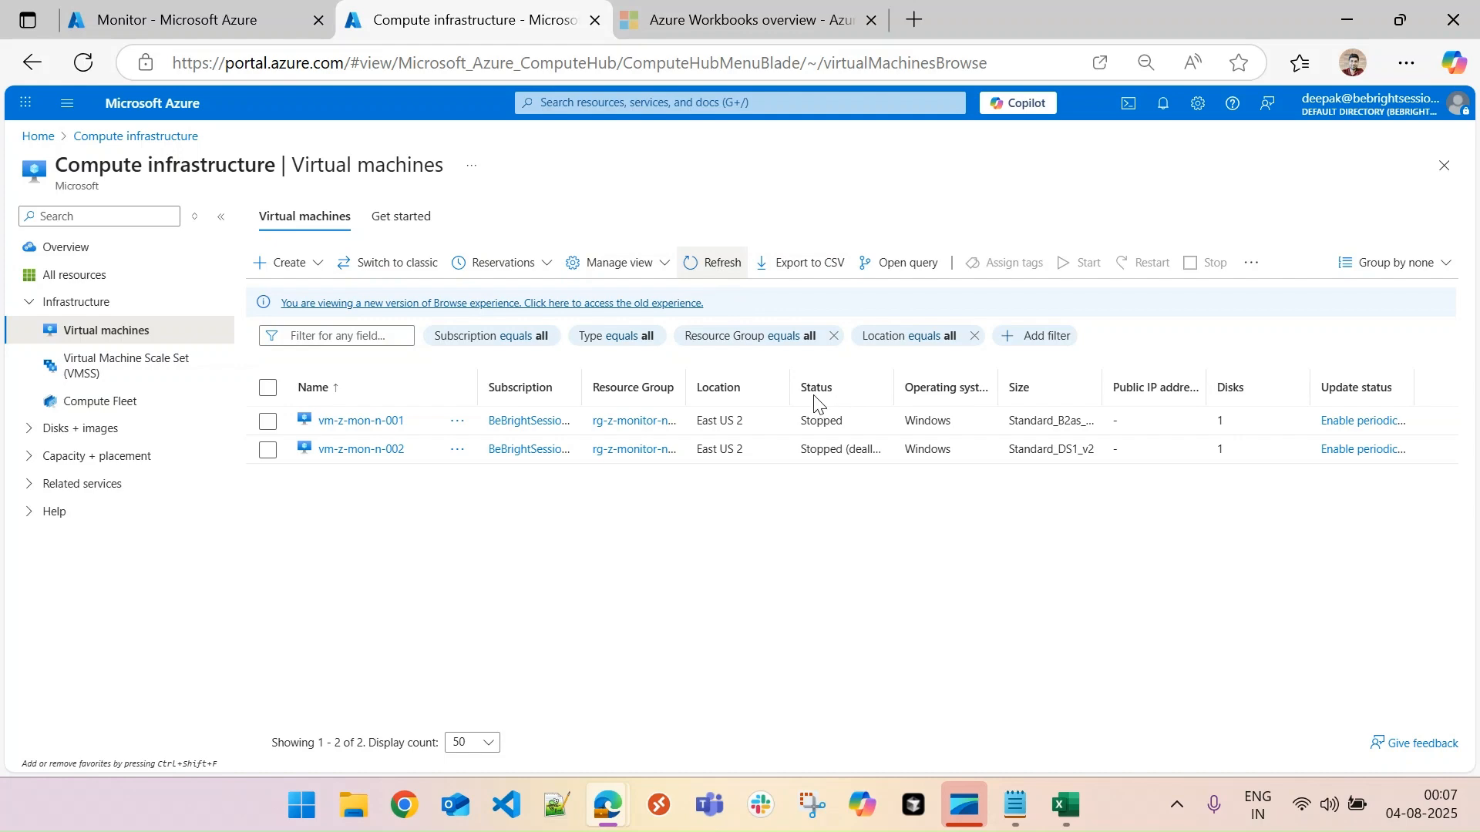
- Return to the workbook, leave edit mode, and review the finished workbook from the VM Analytics section
{"action": "left_click", "coordinate": [279, 11]}
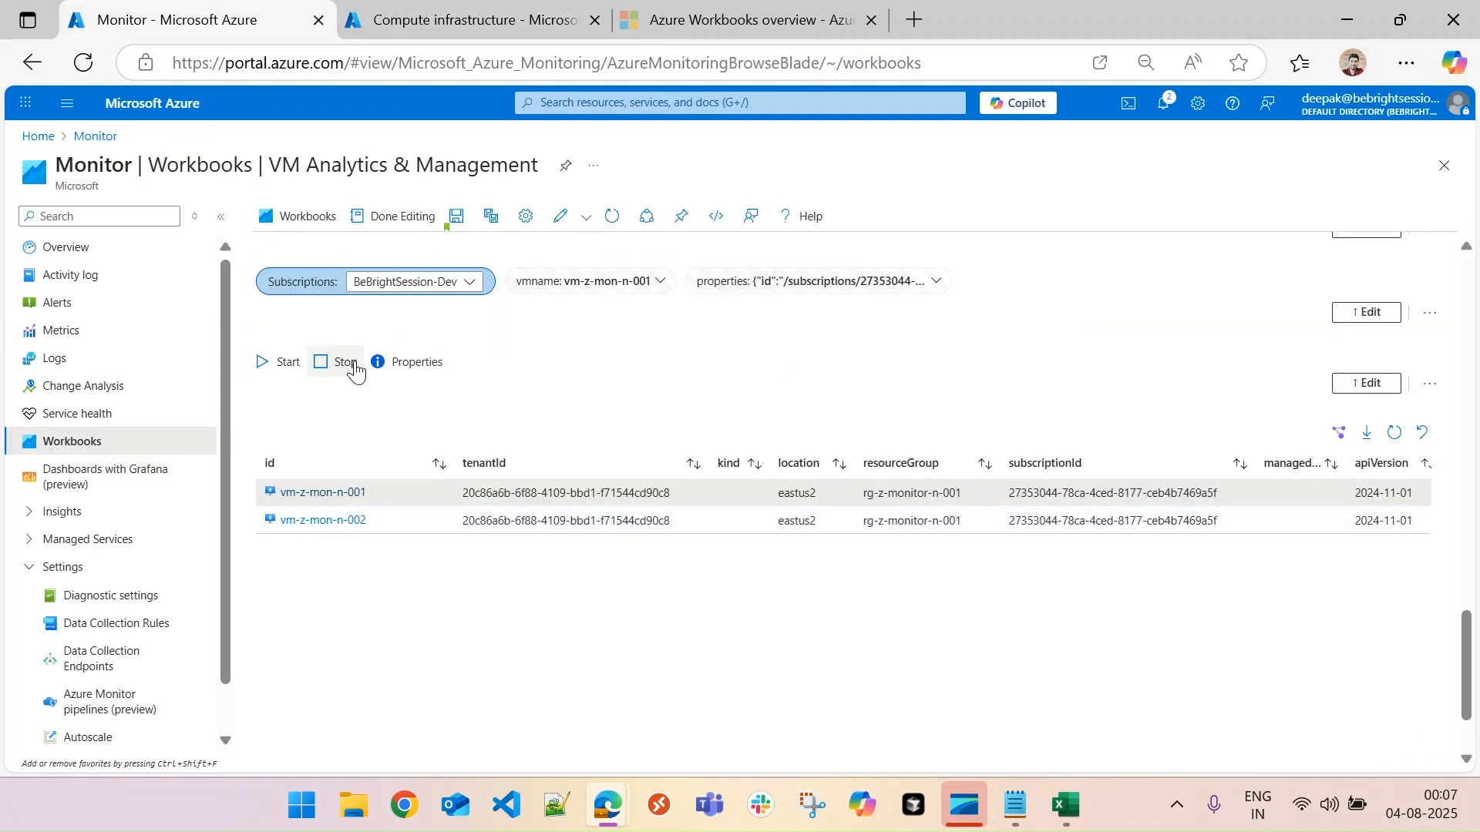
{"action": "left_click", "coordinate": [396, 218]}
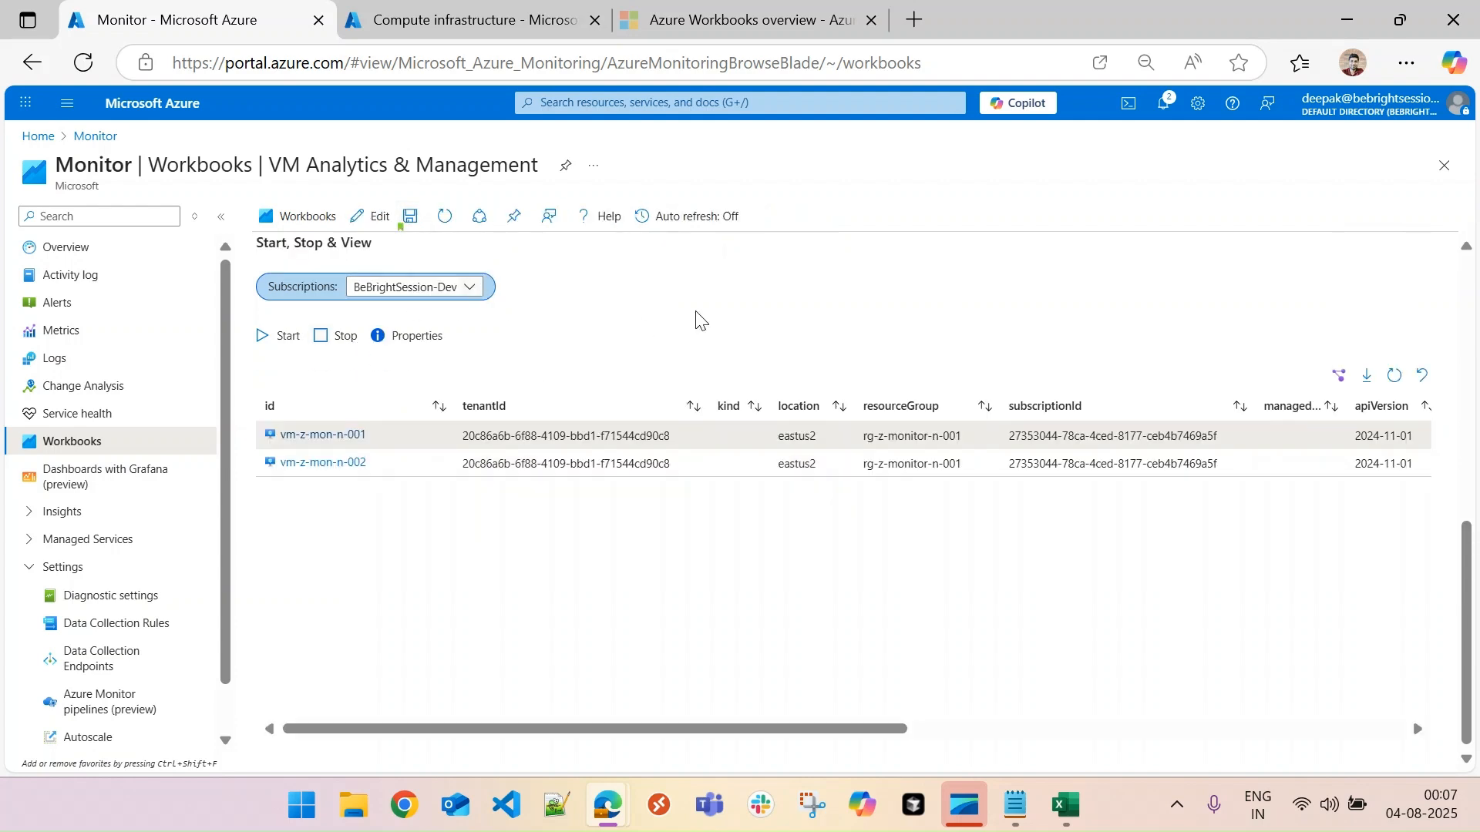
{"action": "left_click_drag", "start_coordinate": [1464, 588], "coordinate": [1475, 309]}
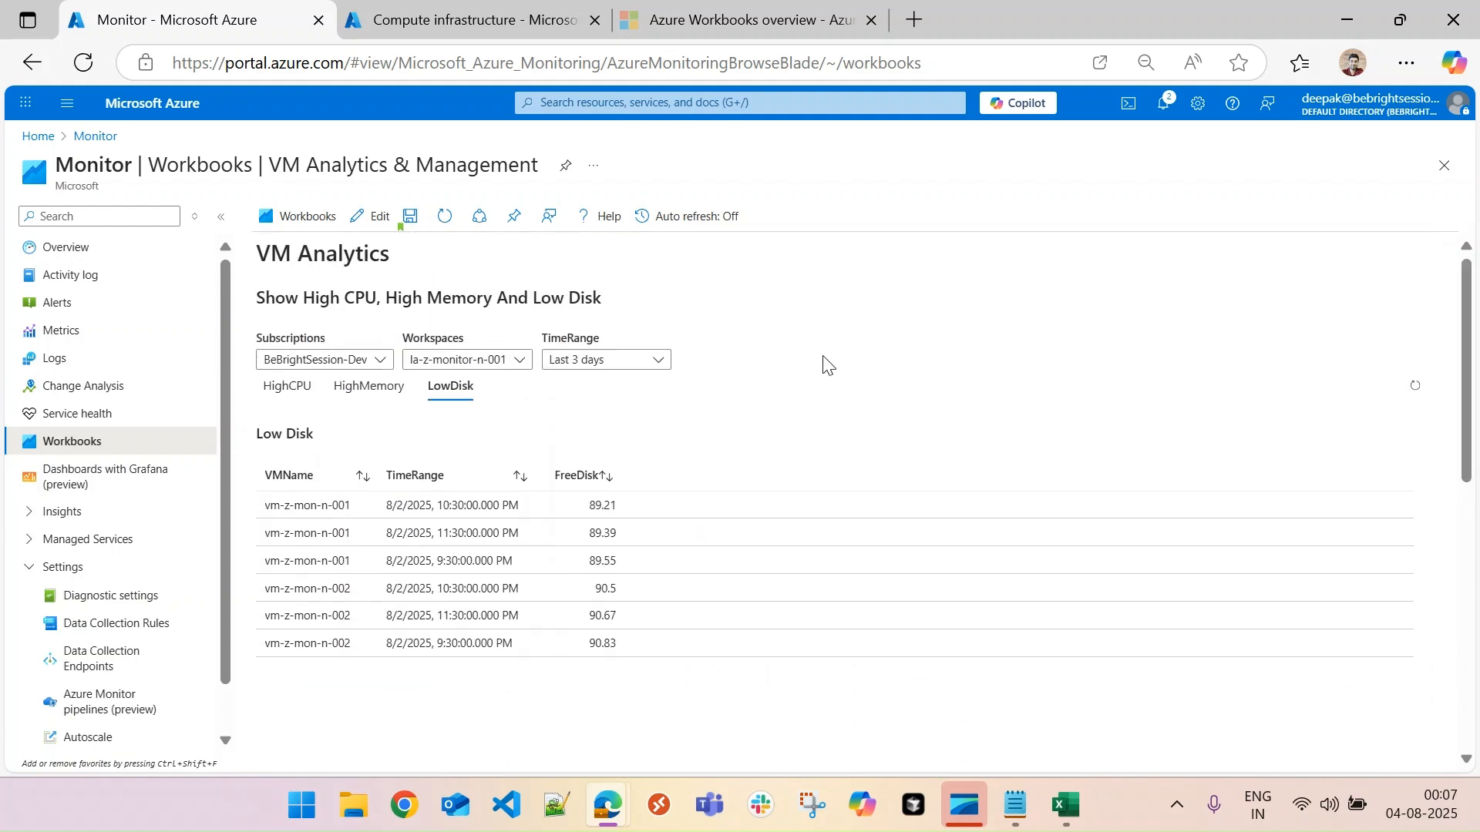